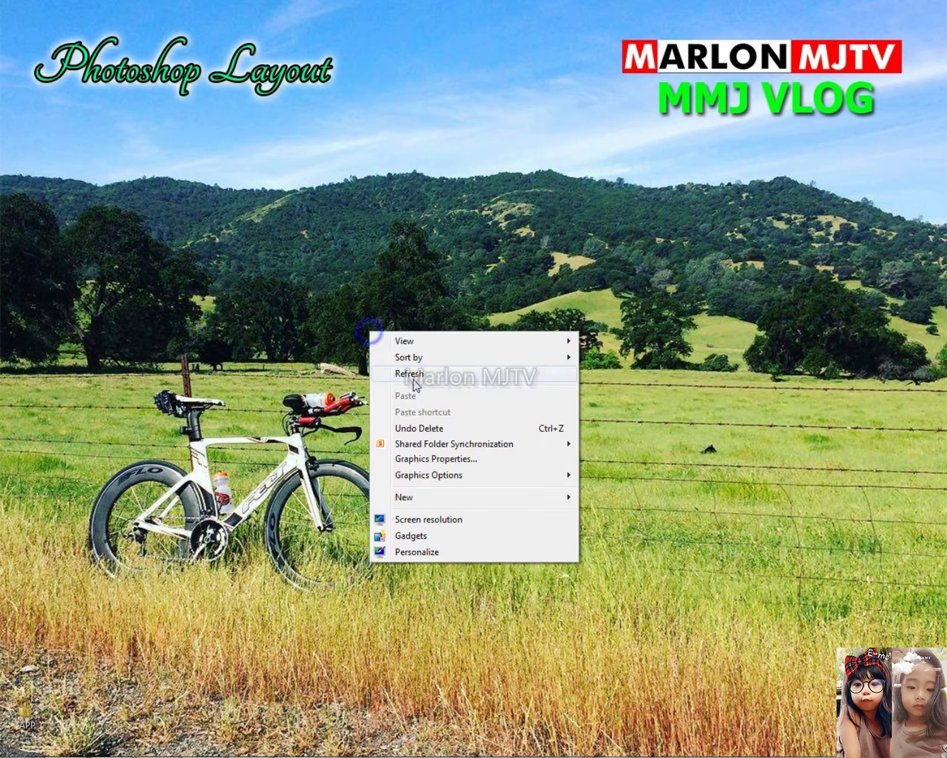
Refresh the desktop twice and restore the Photoshop window showing the Weddingm.tif invitation
right_click(360, 347)
left_click(411, 391)
right_click(371, 373)
left_click(433, 418)
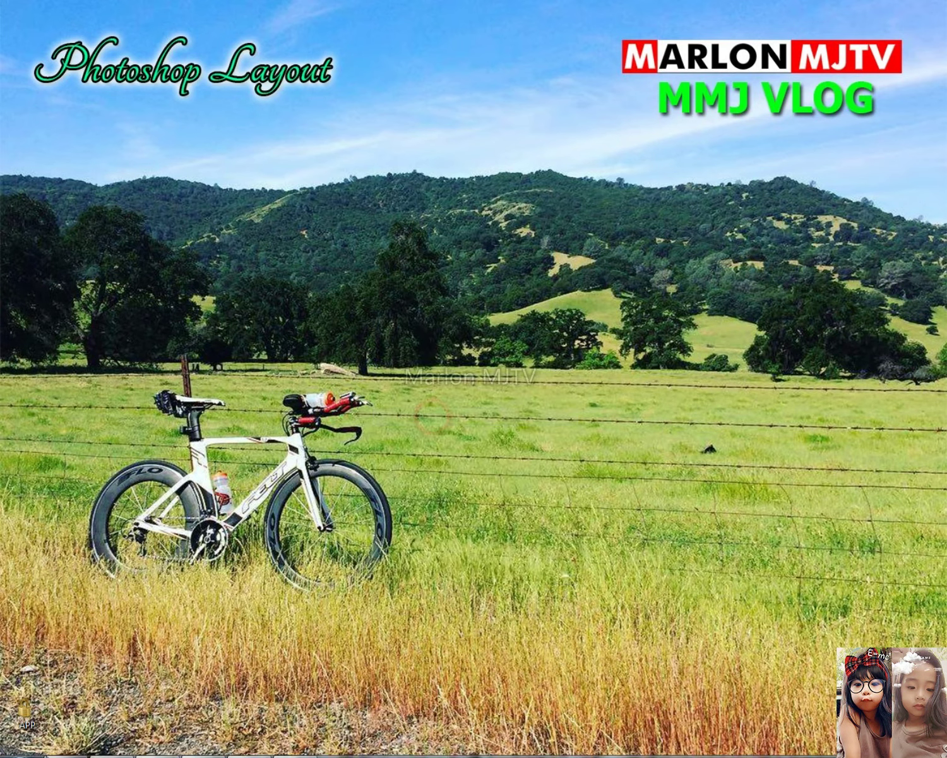
left_click(66, 743)
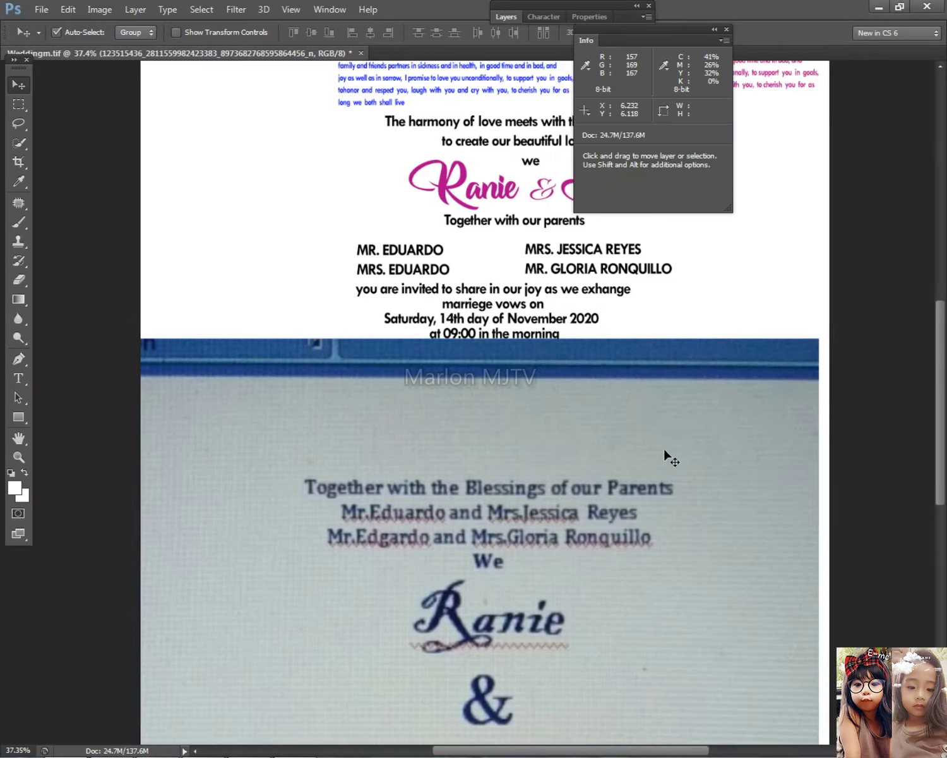
Zoom out, then make and clear a rectangular selection across the reference photo
scroll(647, 461, "up", 5)
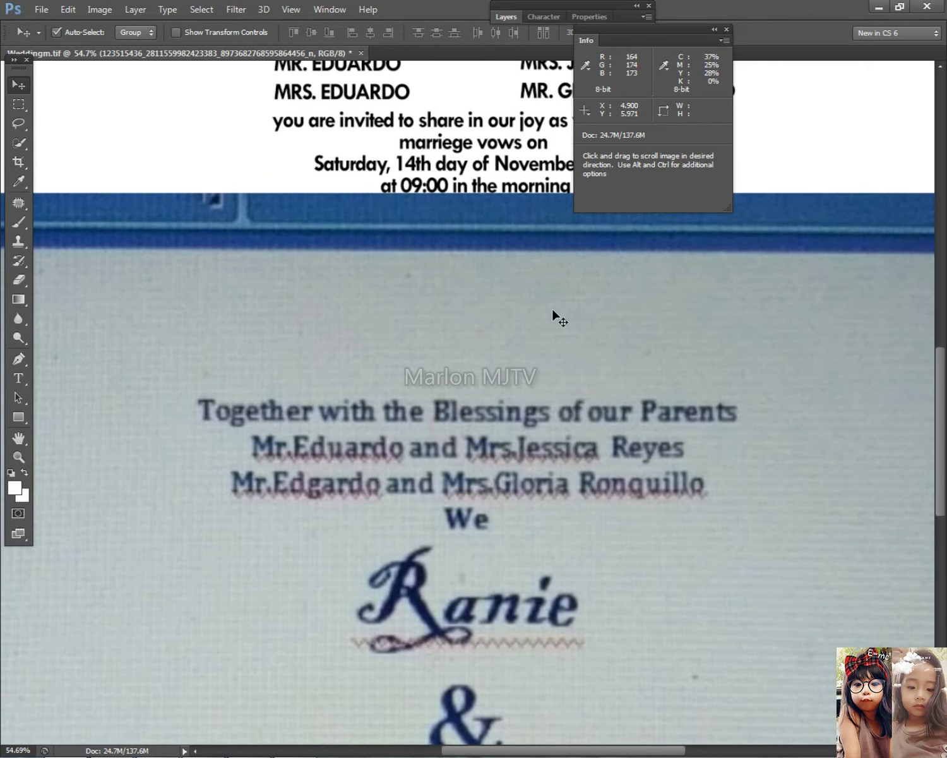
scroll(549, 314, "down", 5)
right_click(527, 374)
left_click(185, 109)
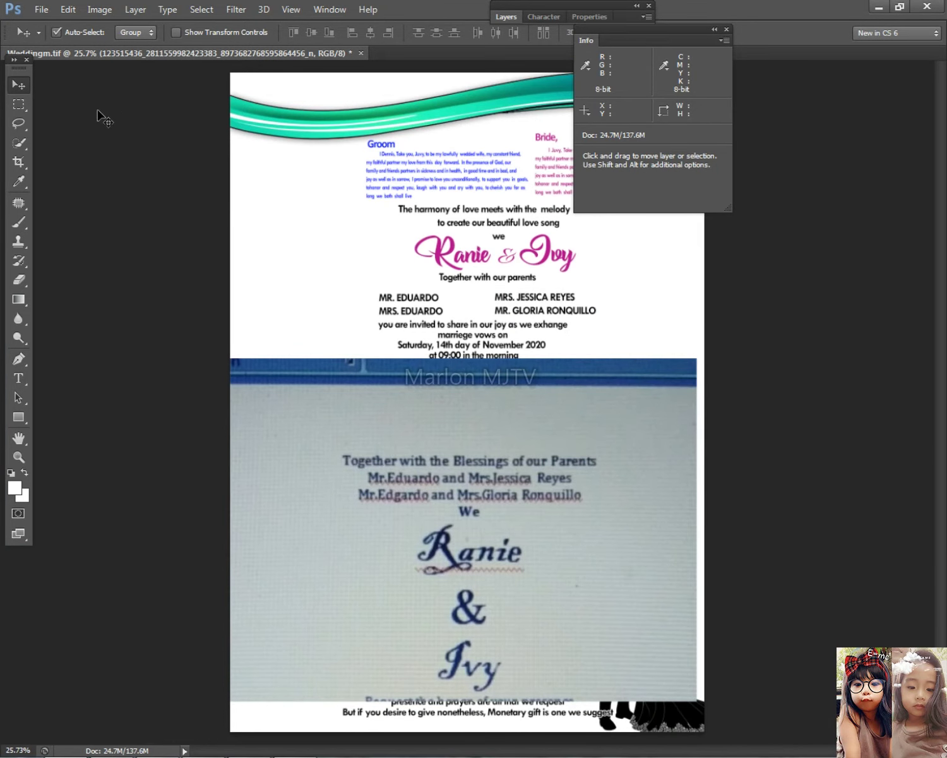
left_click(18, 104)
left_click_drag(224, 348, 763, 522)
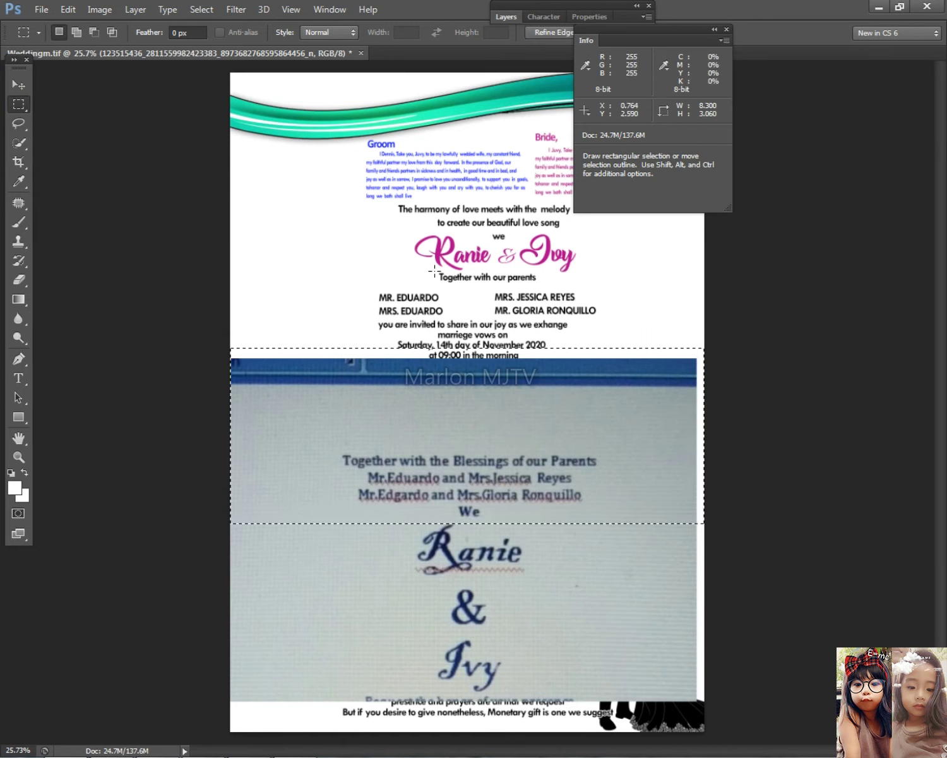
right_click(447, 275)
left_click(448, 278)
Delete the photographed reference invitation layer and select the invitation paragraph layer
key("v")
left_click(463, 393)
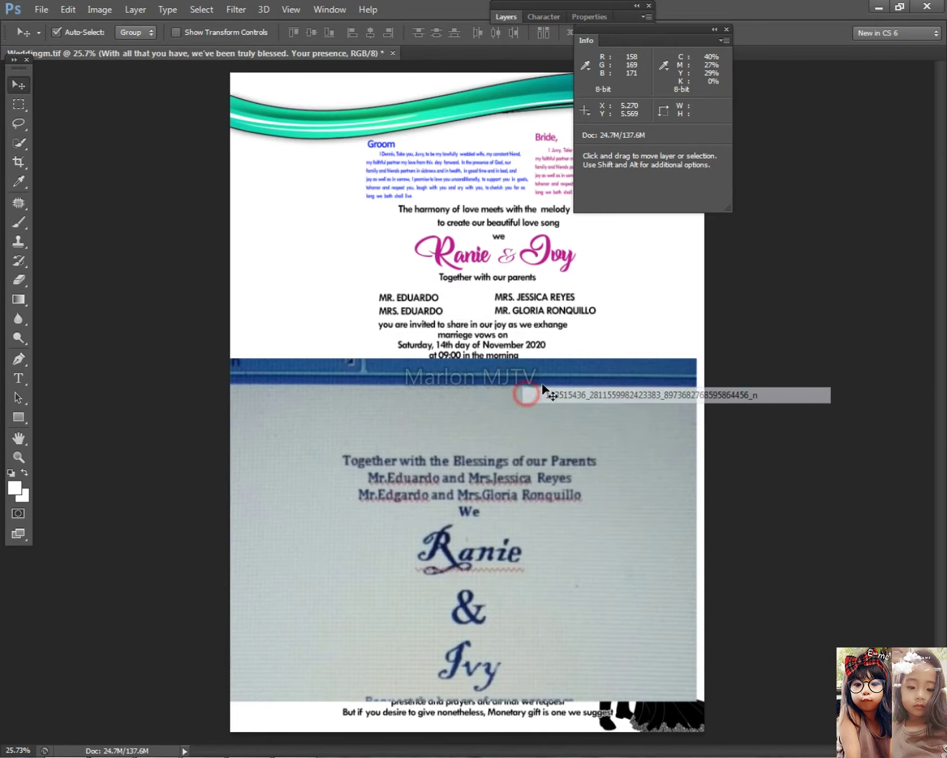
key("Delete")
scroll(605, 411, "up", 2)
right_click(403, 325)
left_click(417, 334)
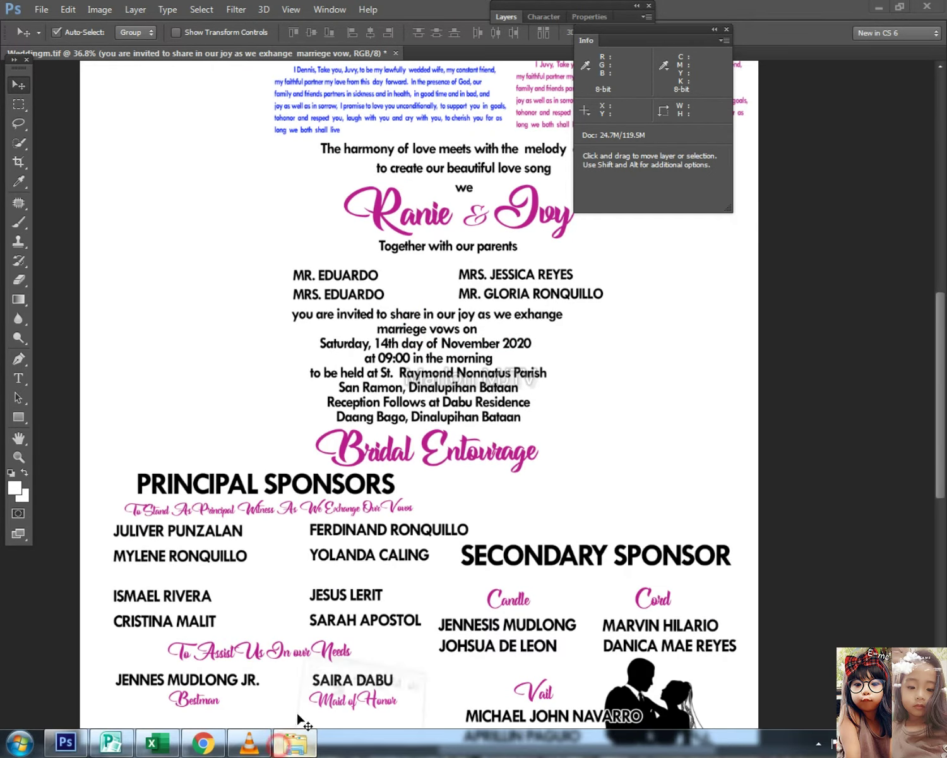
left_click(294, 743)
Place the navy-and-gold couple photo card from the Wedding folder below the venue lines
left_click_drag(606, 319, 201, 282)
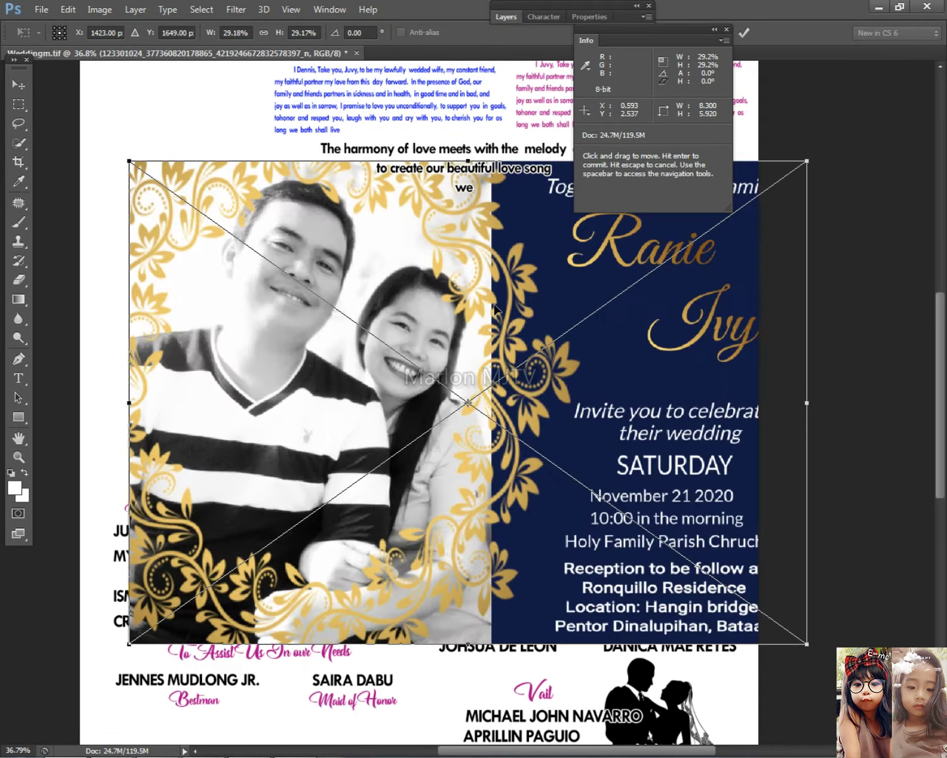
double_click(581, 292)
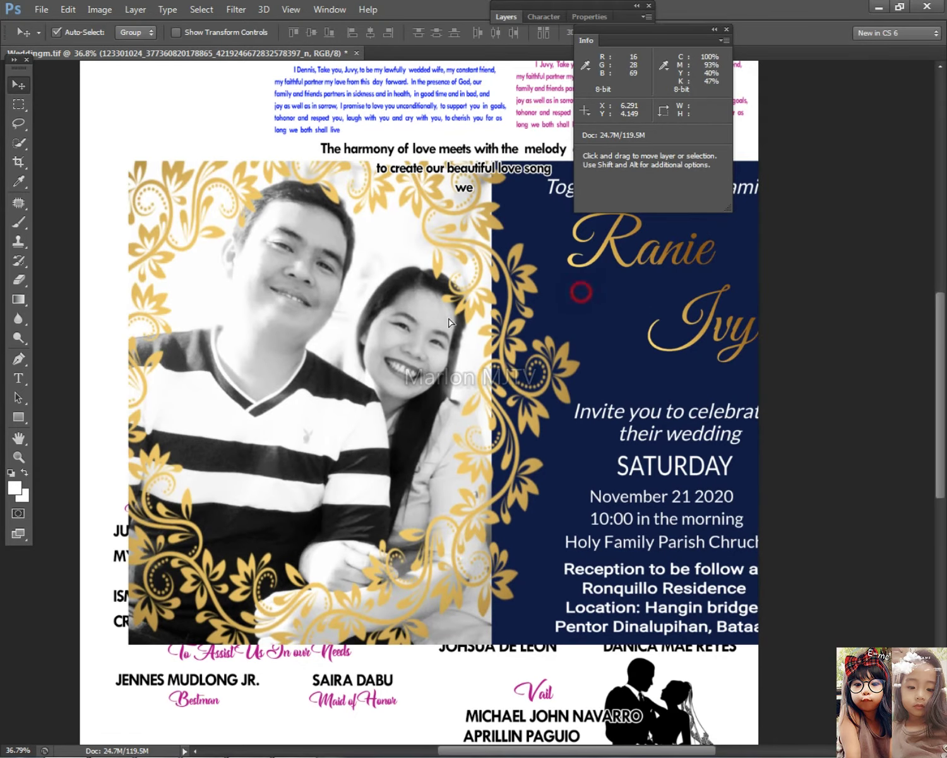
scroll(419, 397, "down", 1)
mouse_move(429, 366)
left_mouse_down()
mouse_move(488, 379)
mouse_move(530, 444)
left_mouse_up()
scroll(488, 379, "down", 1)
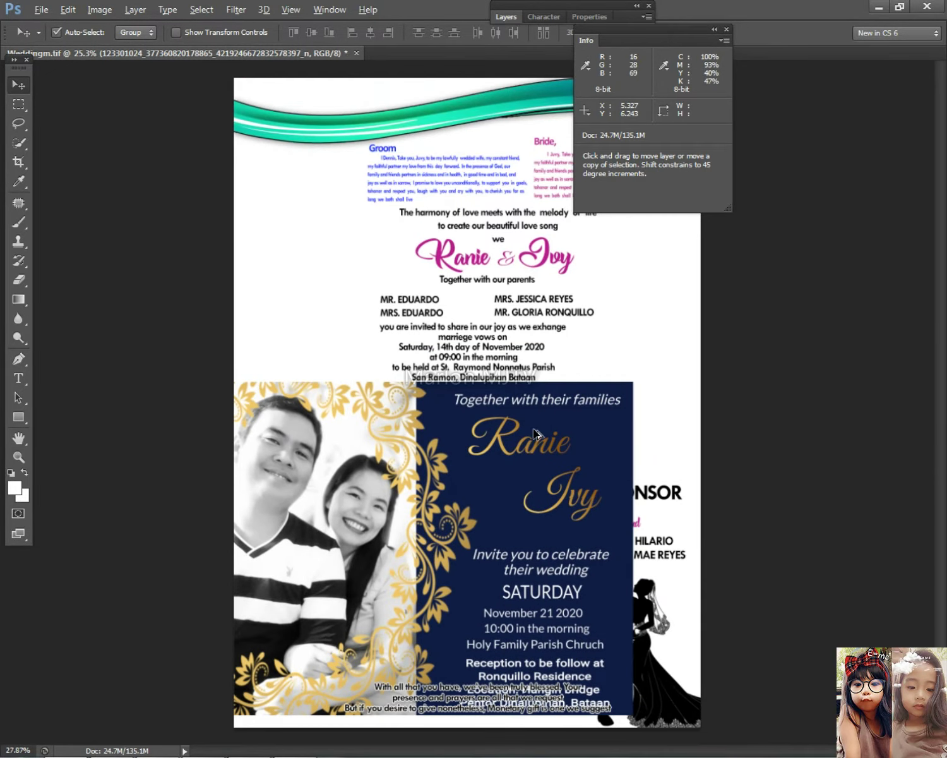
scroll(527, 427, "up", 1)
left_click(19, 379)
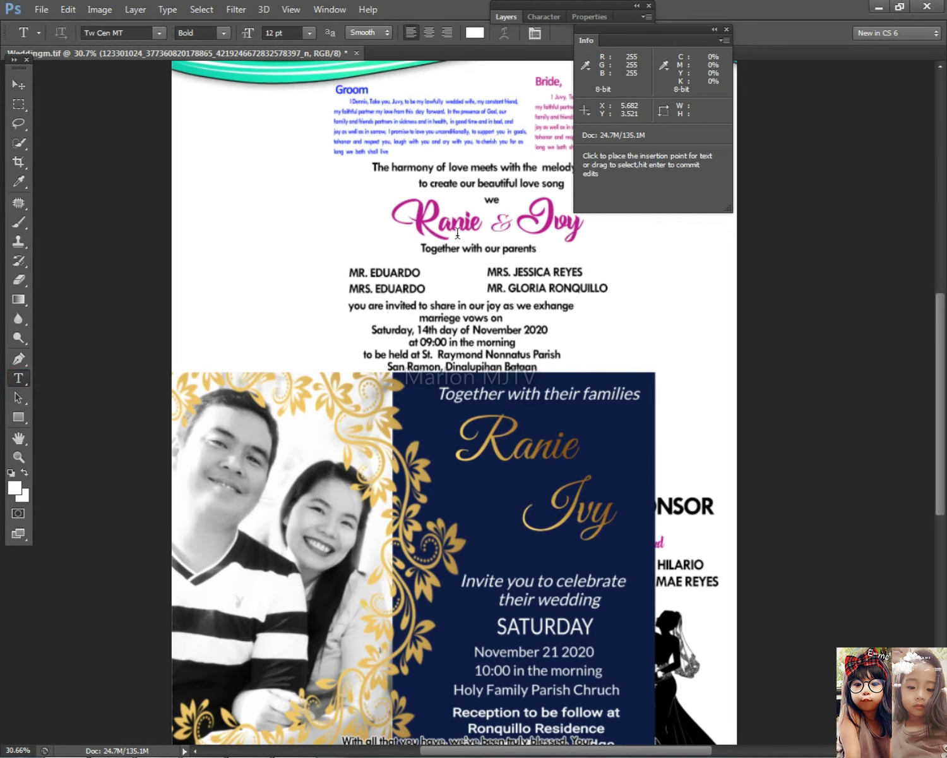
Change the invitation date from the 14th to the 21st
double_click(432, 224)
left_click(19, 84)
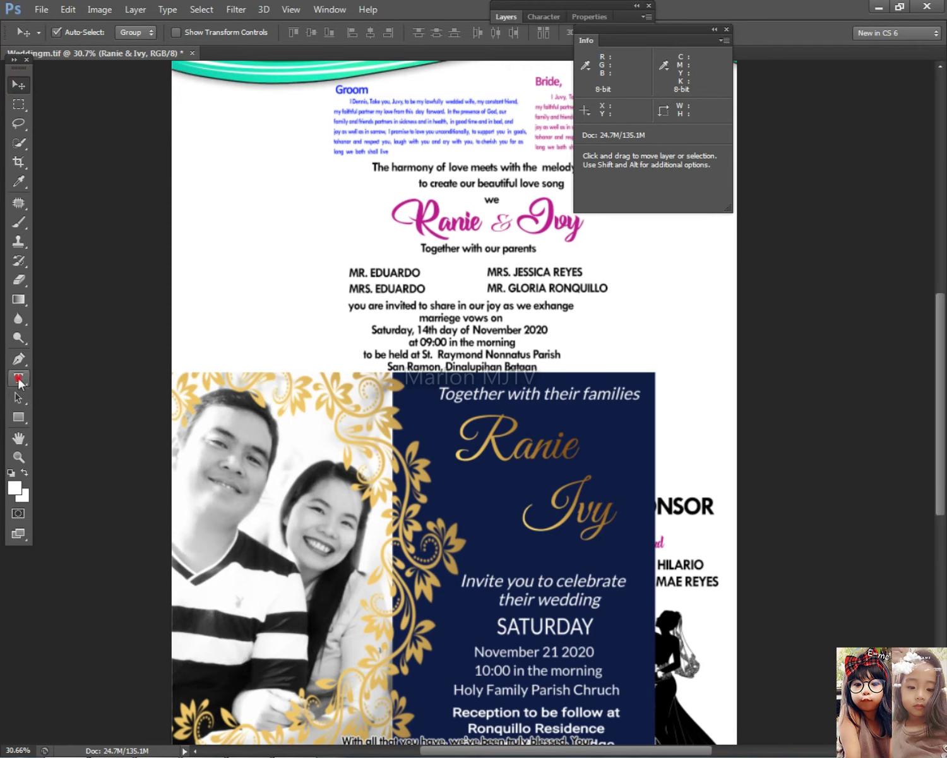
left_click(19, 379)
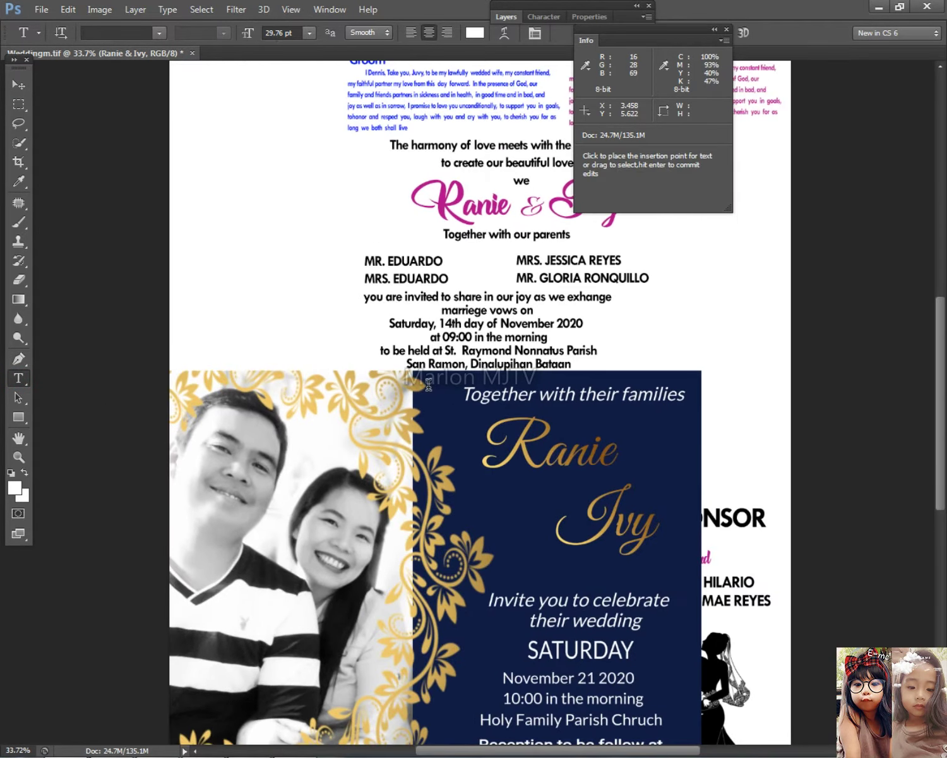
scroll(501, 325, "down", 2)
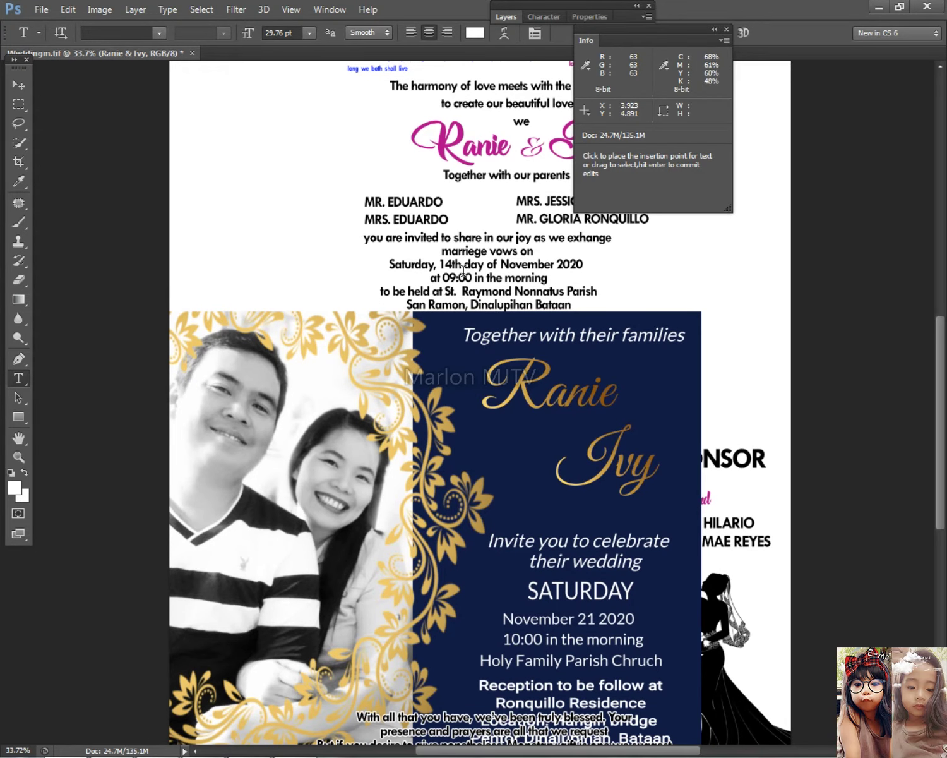
scroll(463, 271, "down", 1)
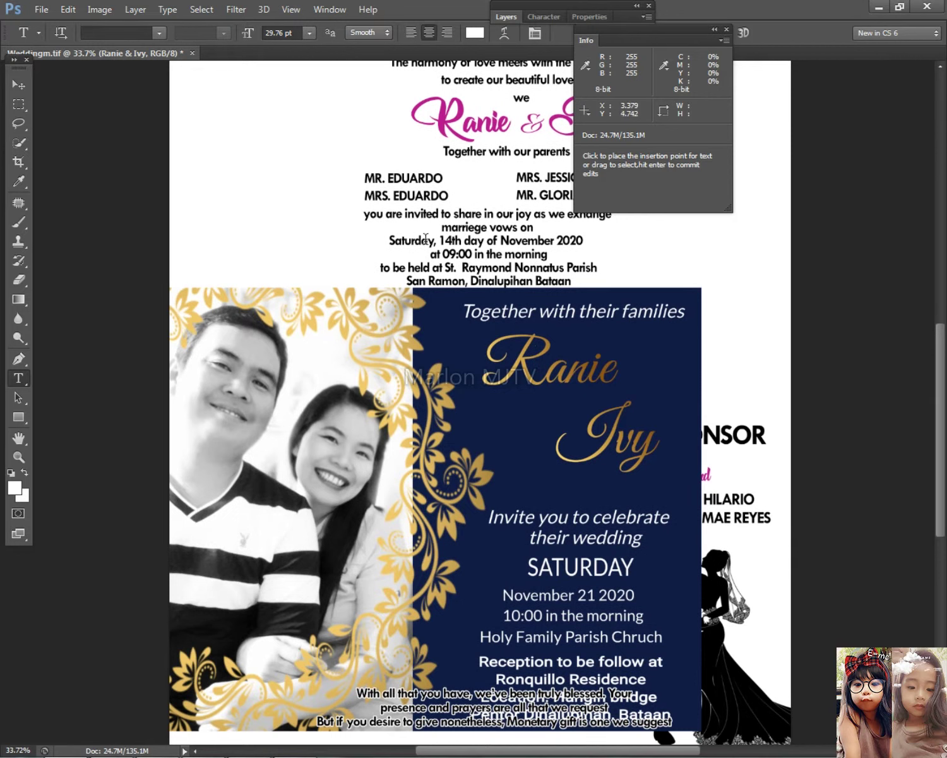
left_click(461, 241)
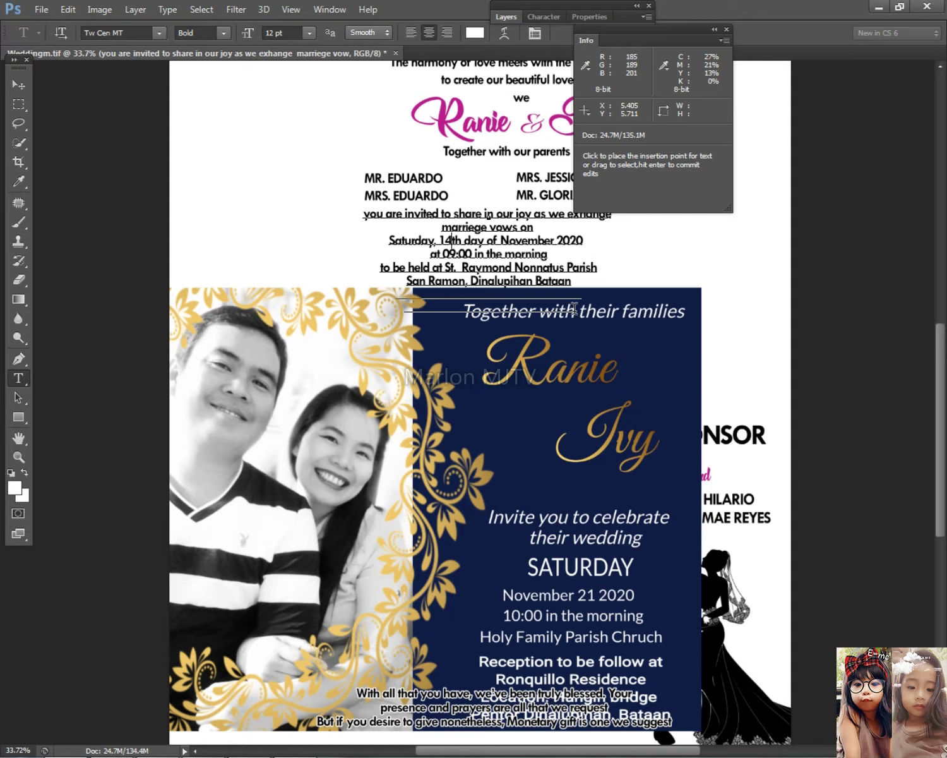
key("BackSpace")
key("BackSpace")
type("21")
key("Delete")
key("Delete")
type("st")
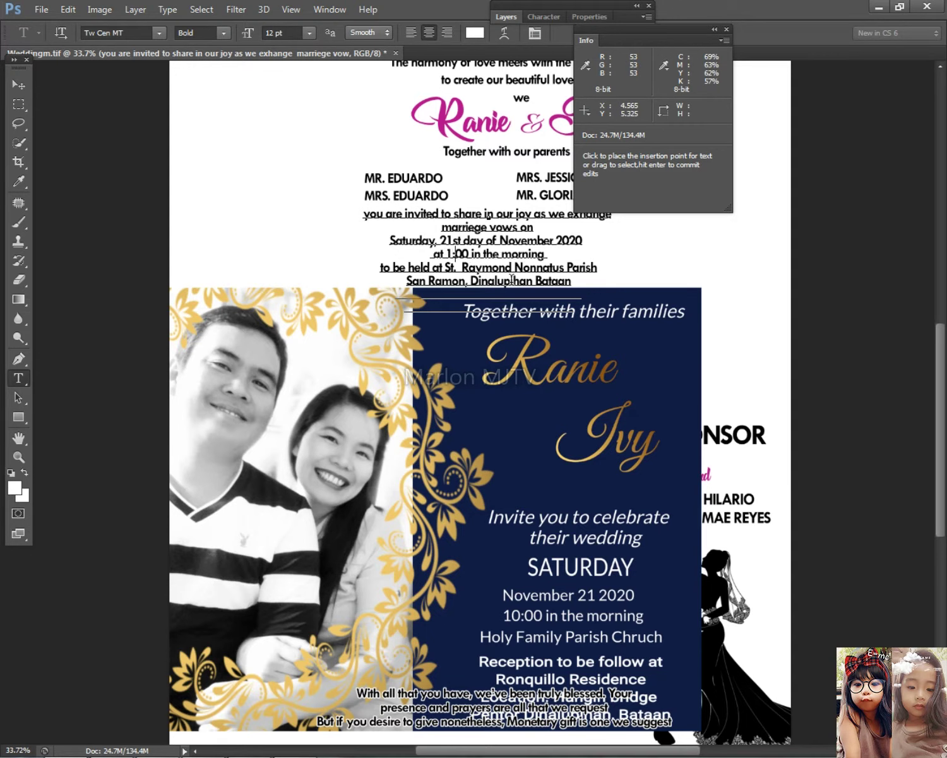
Replace St. Raymond Nonnatus Parish with 'Holy Parish Chrusch' and commit the text
scroll(516, 278, "down", 1)
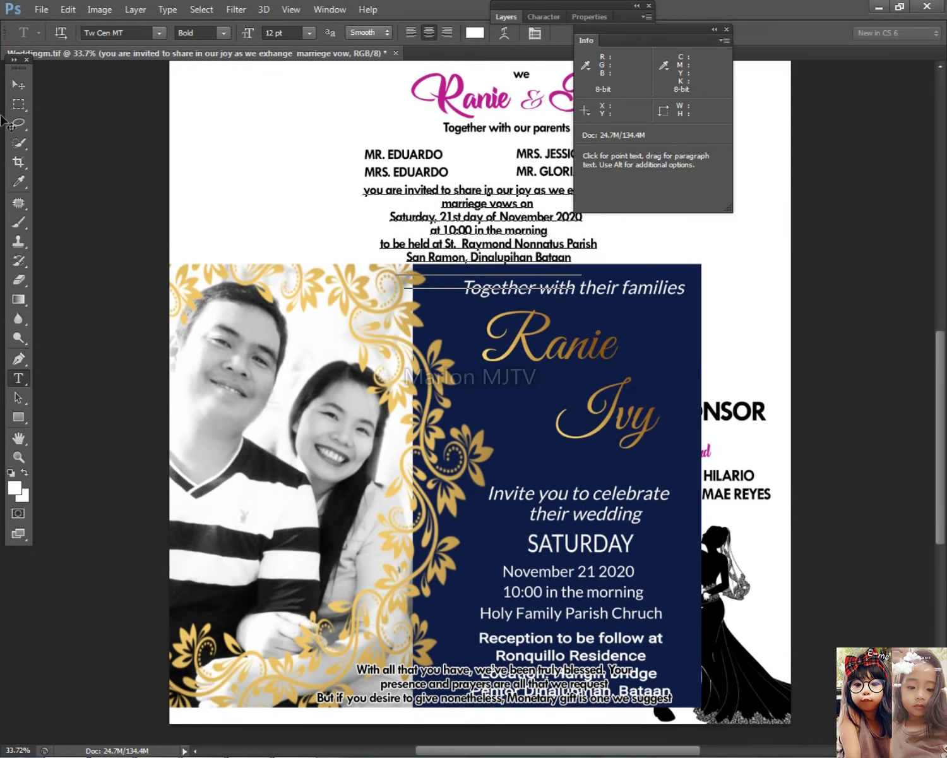
left_click_drag(607, 243, 448, 244)
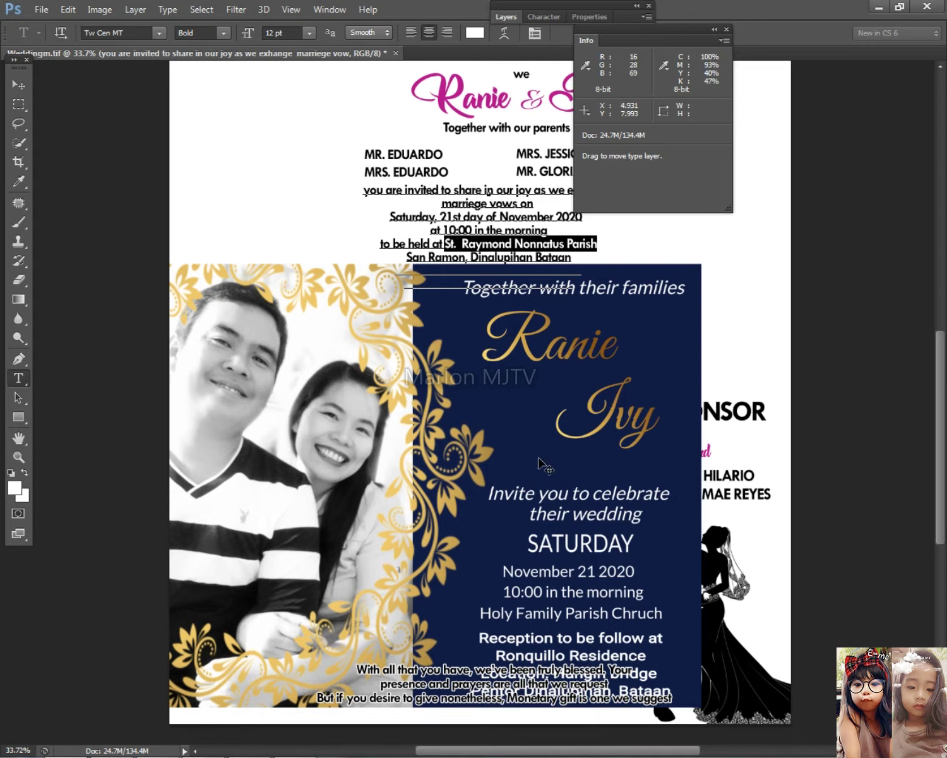
type("Holy")
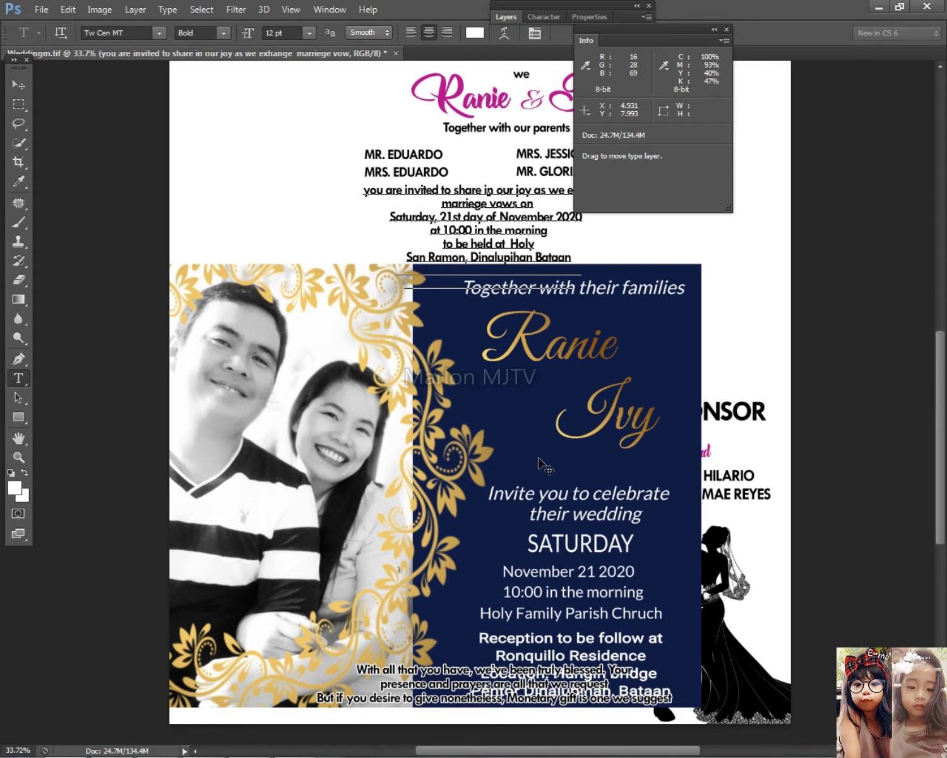
type(" Pa")
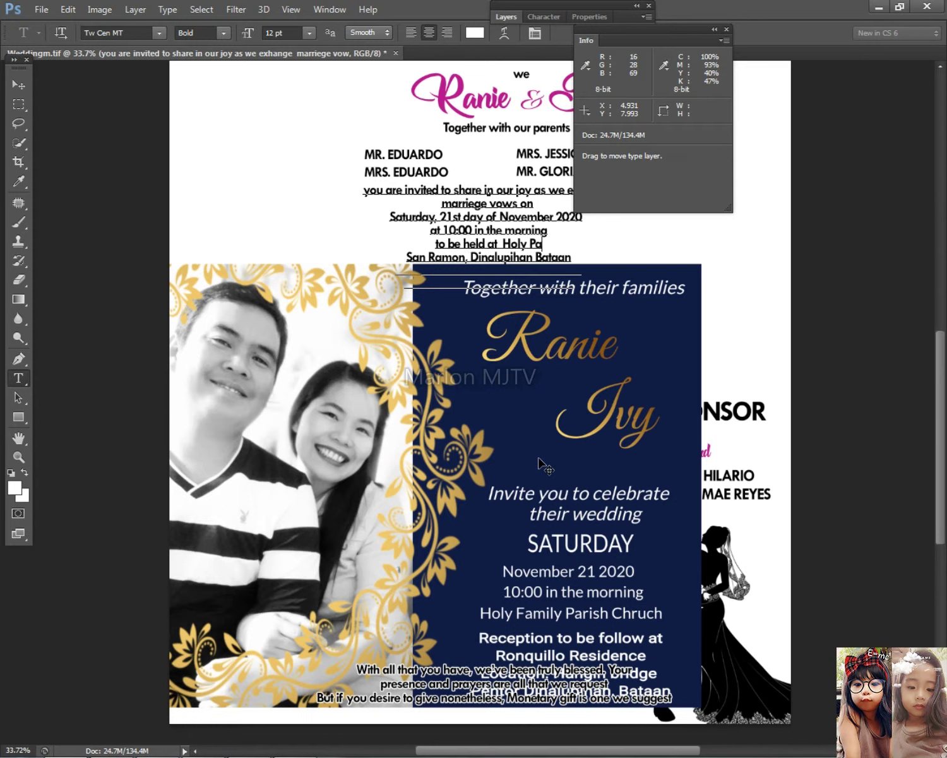
type("rish")
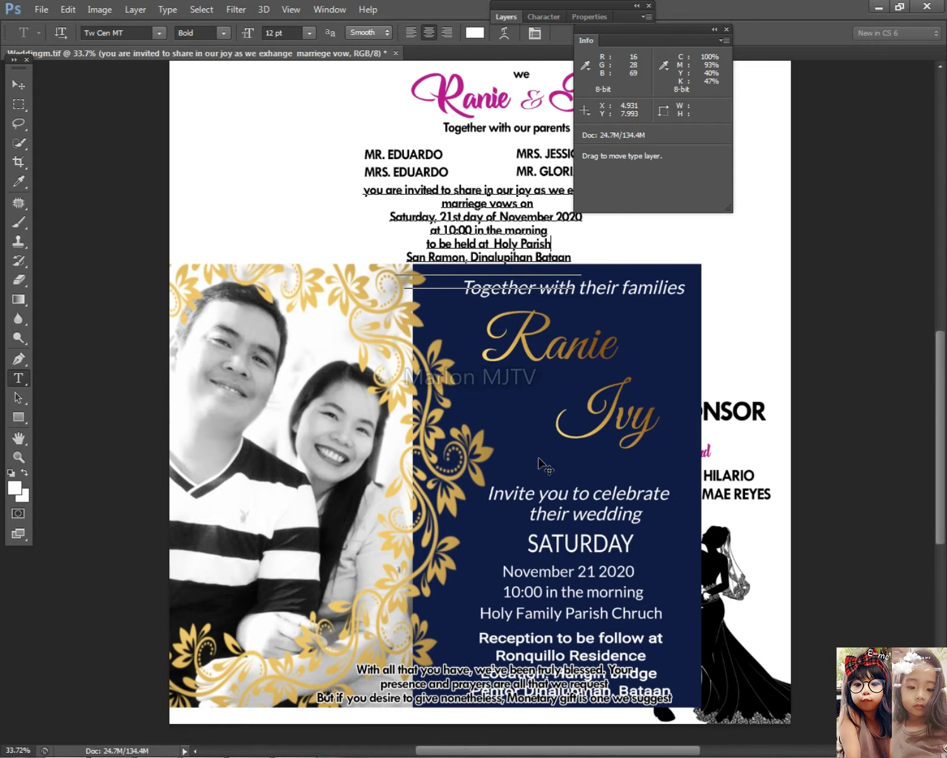
type(" Chrusch")
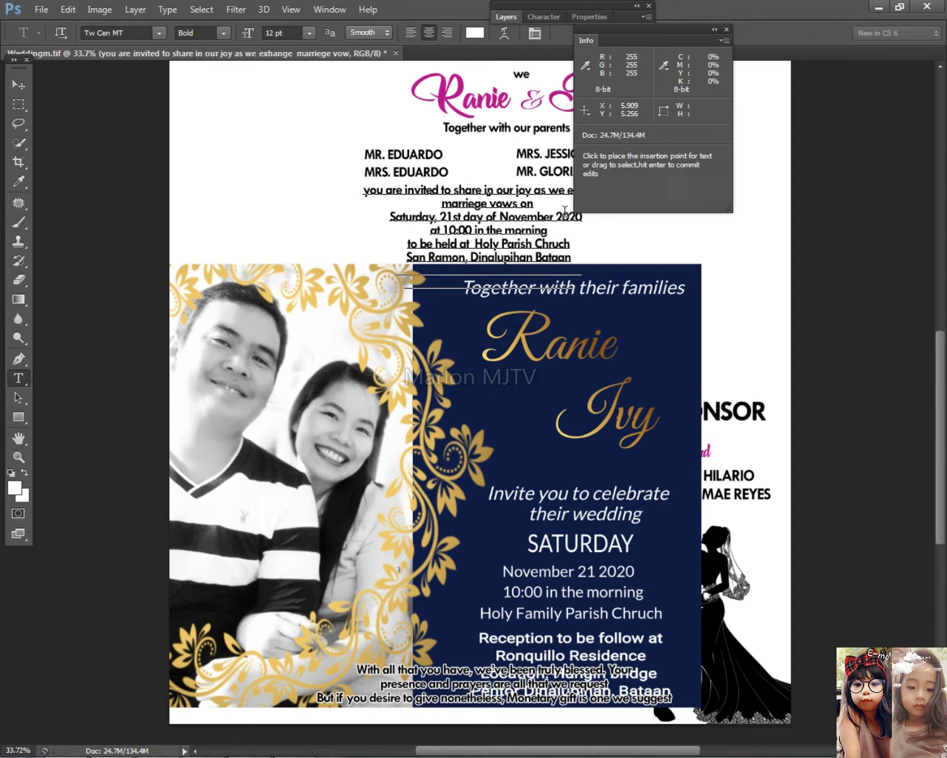
left_click(19, 84)
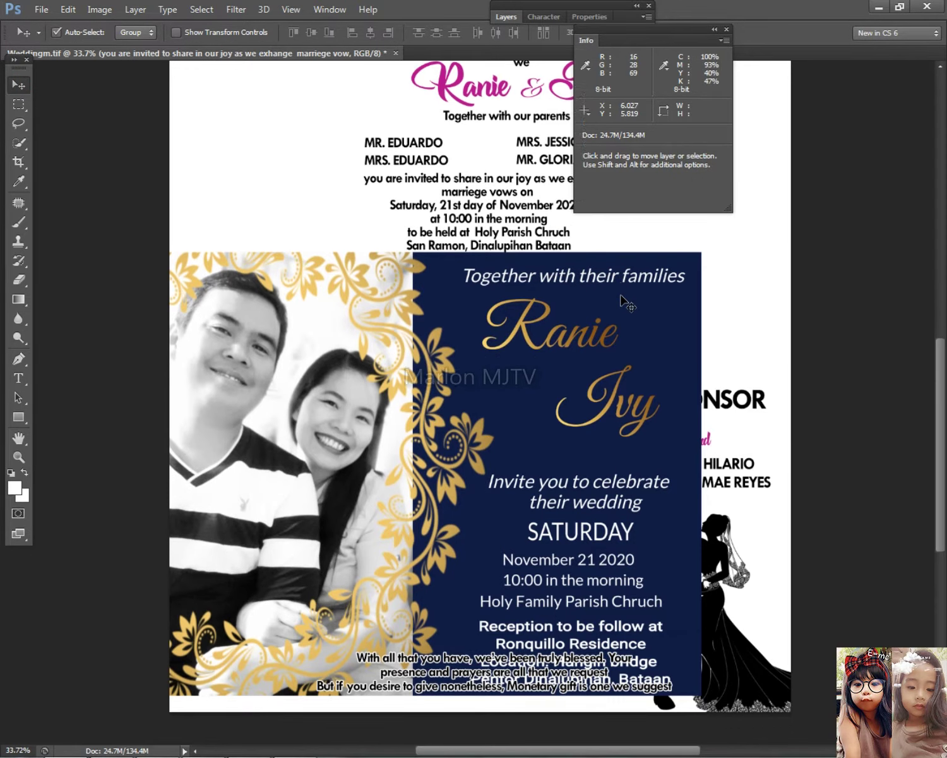
Select the photo card layer and shift it up and to the right
scroll(622, 297, "down", 1)
right_click(470, 305)
left_click(505, 328)
left_click_drag(515, 341, 545, 295)
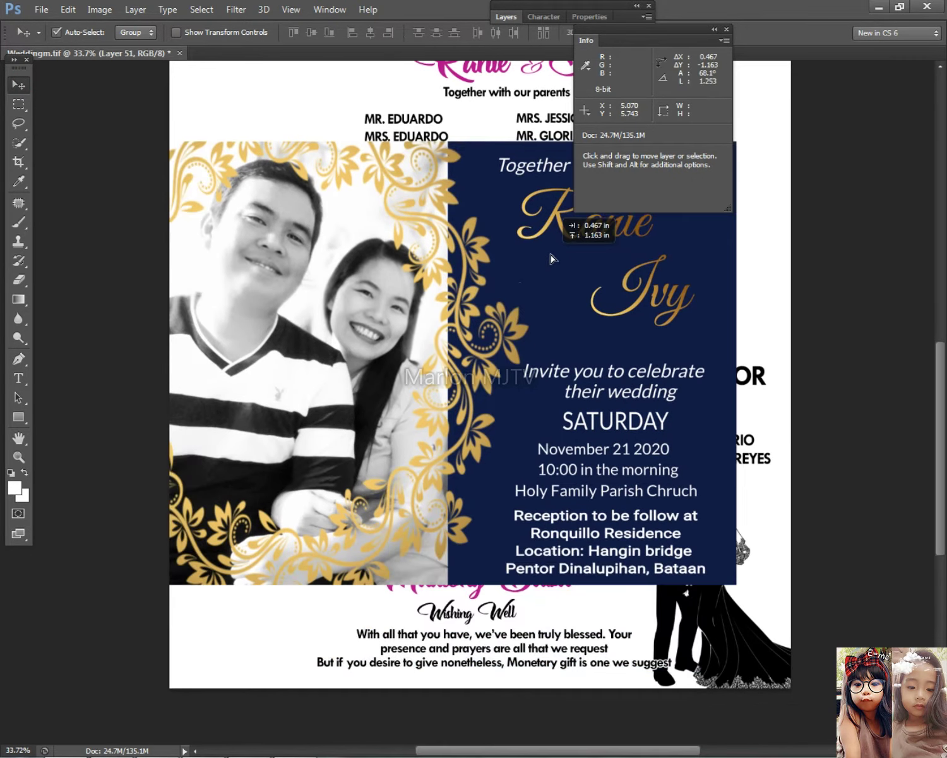
scroll(674, 411, "up", 1)
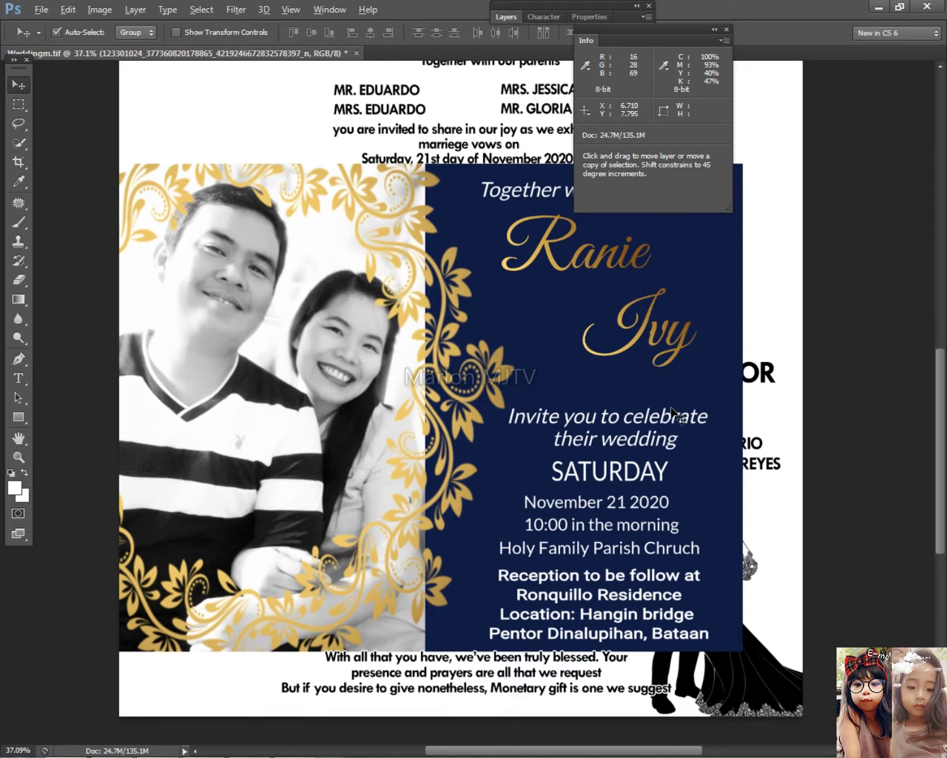
scroll(632, 414, "up", 1)
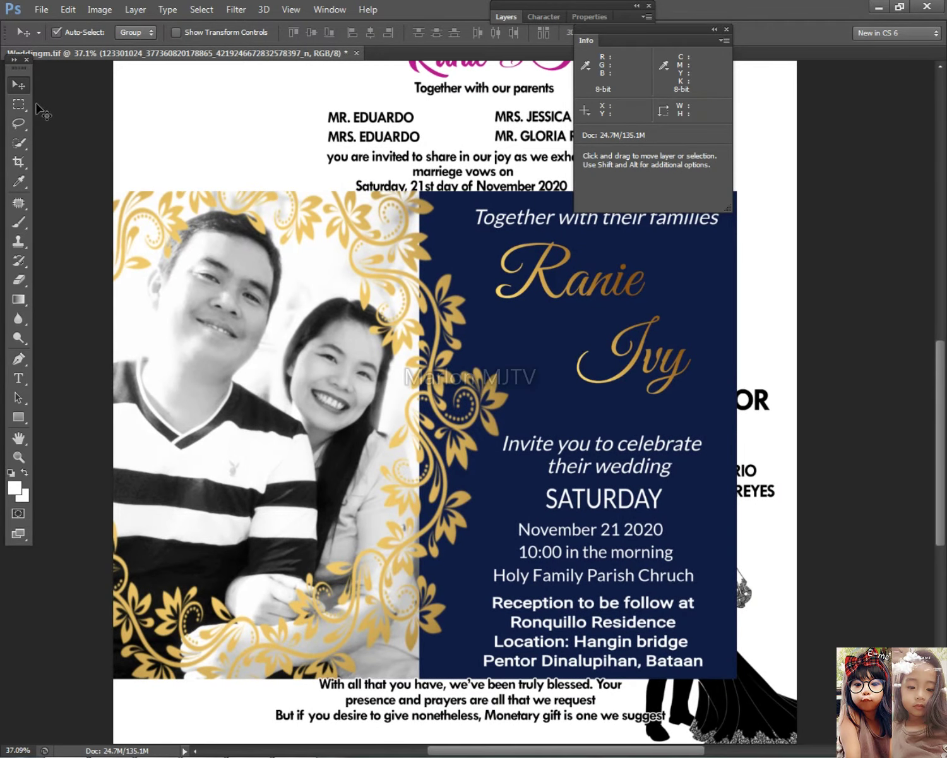
Rasterize and delete the selected card area, then move the navy details card lower
left_click(19, 104)
left_click_drag(402, 405, 767, 663)
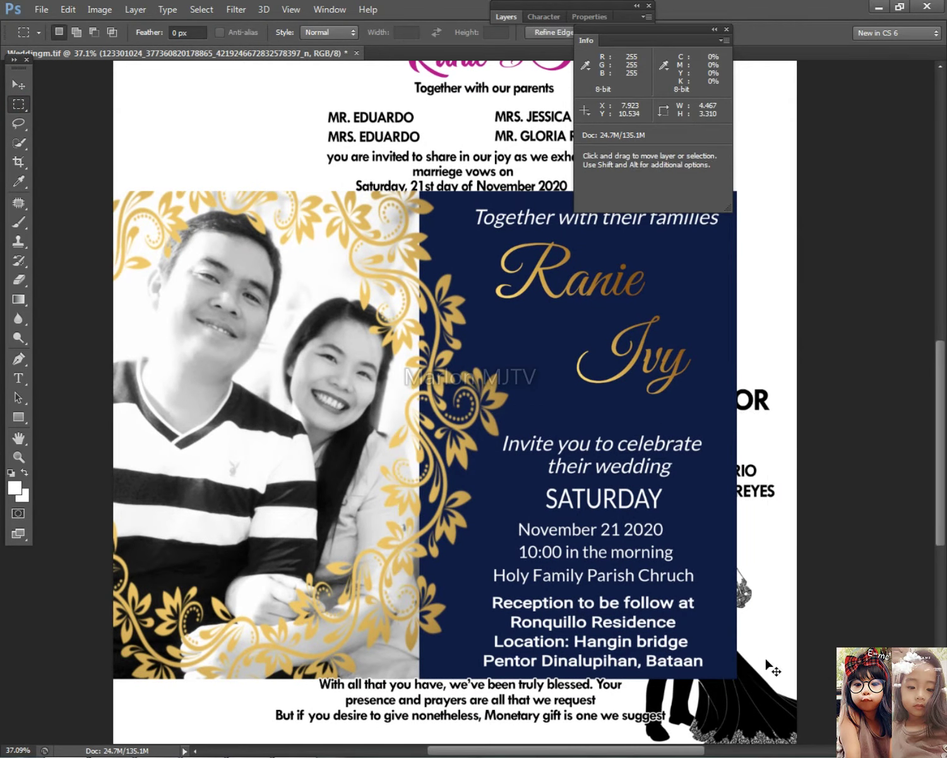
key("e")
left_click(671, 484)
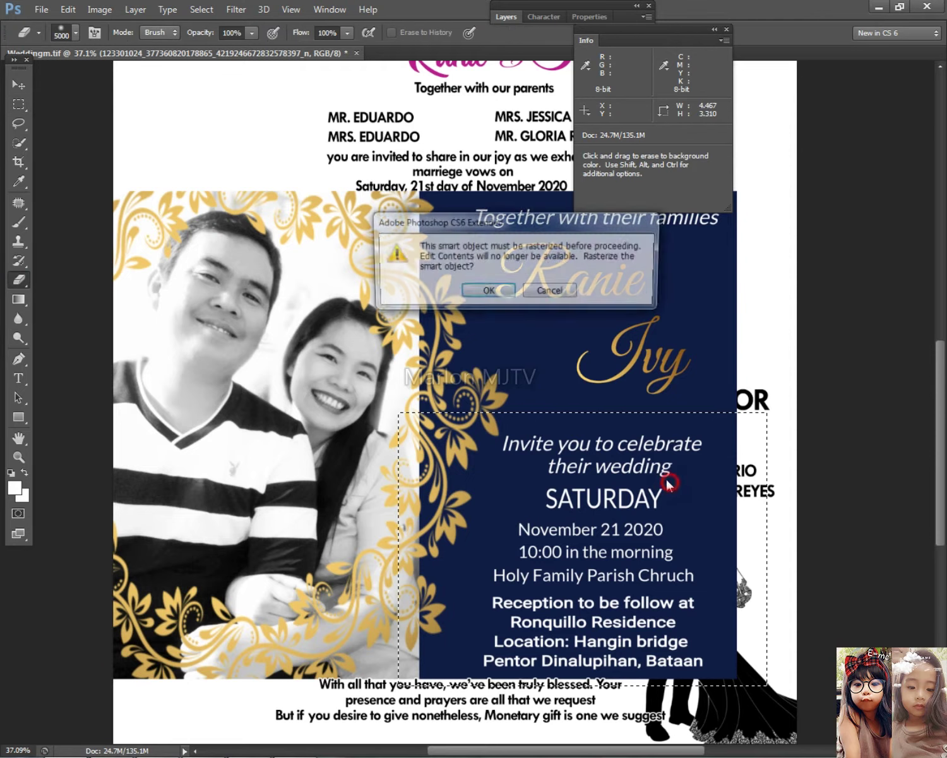
left_click(489, 289)
left_click(19, 85)
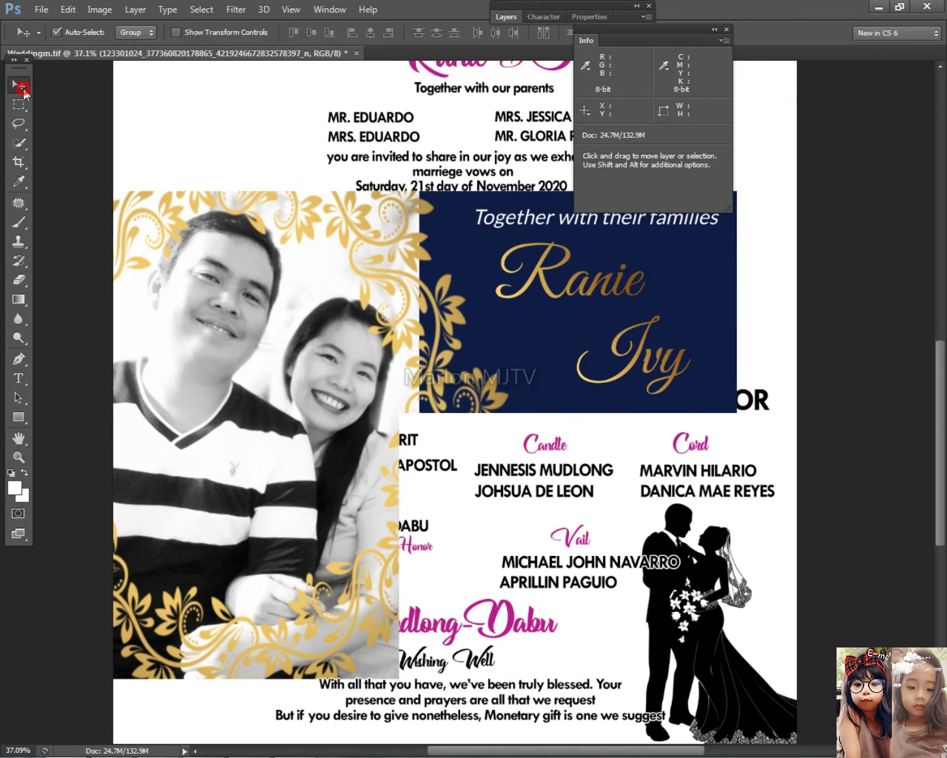
key("Delete")
key("ctrl+z")
left_click_drag(538, 355, 560, 408)
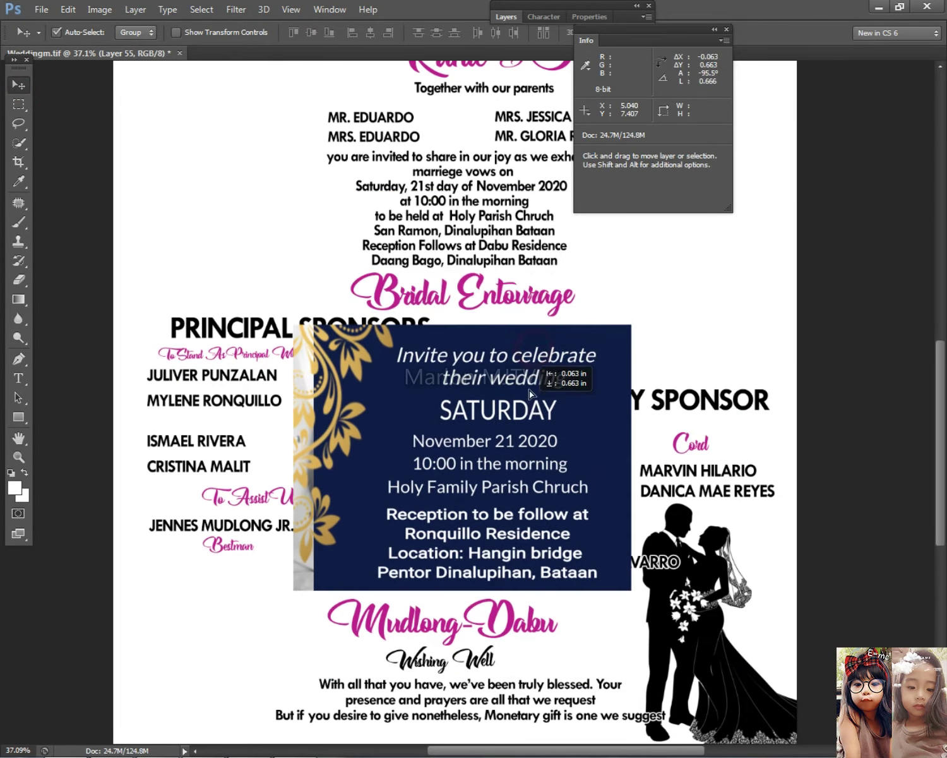
scroll(520, 381, "up", 2)
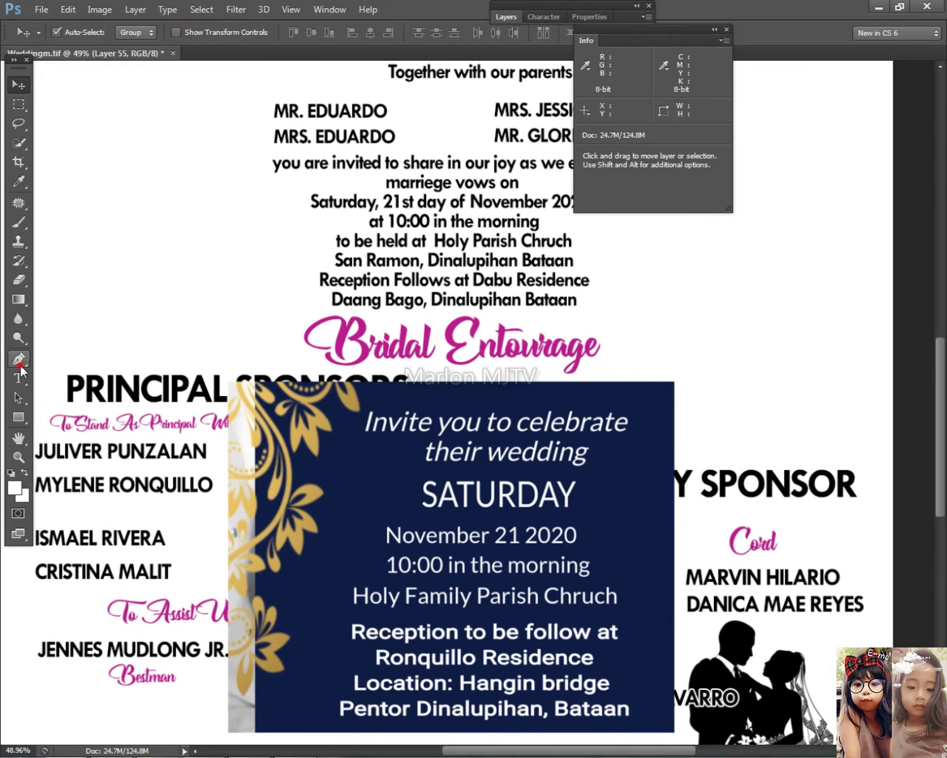
Delete the old address line and its leftover empty line, then commit
left_click(19, 377)
left_click_drag(570, 259, 235, 262)
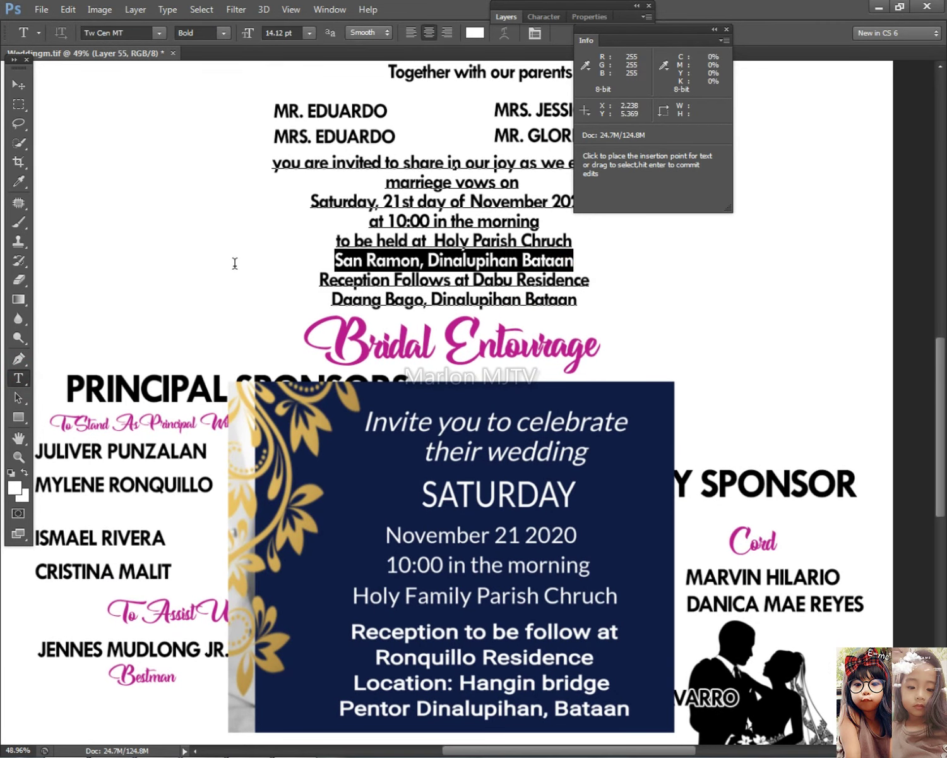
key("BackSpace")
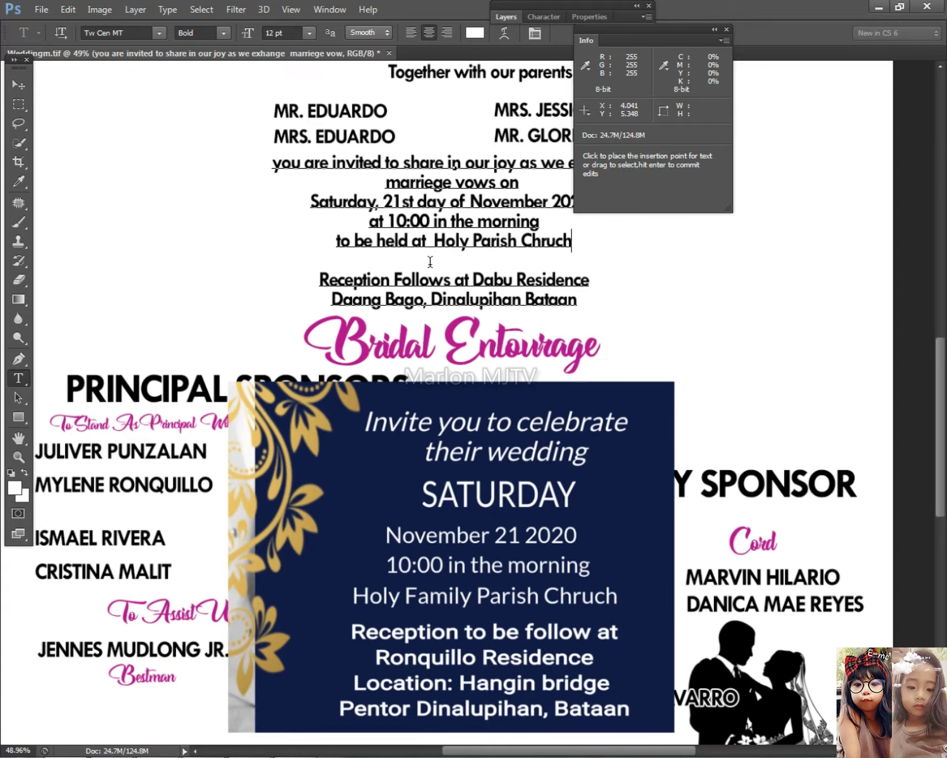
key("BackSpace")
left_click(18, 84)
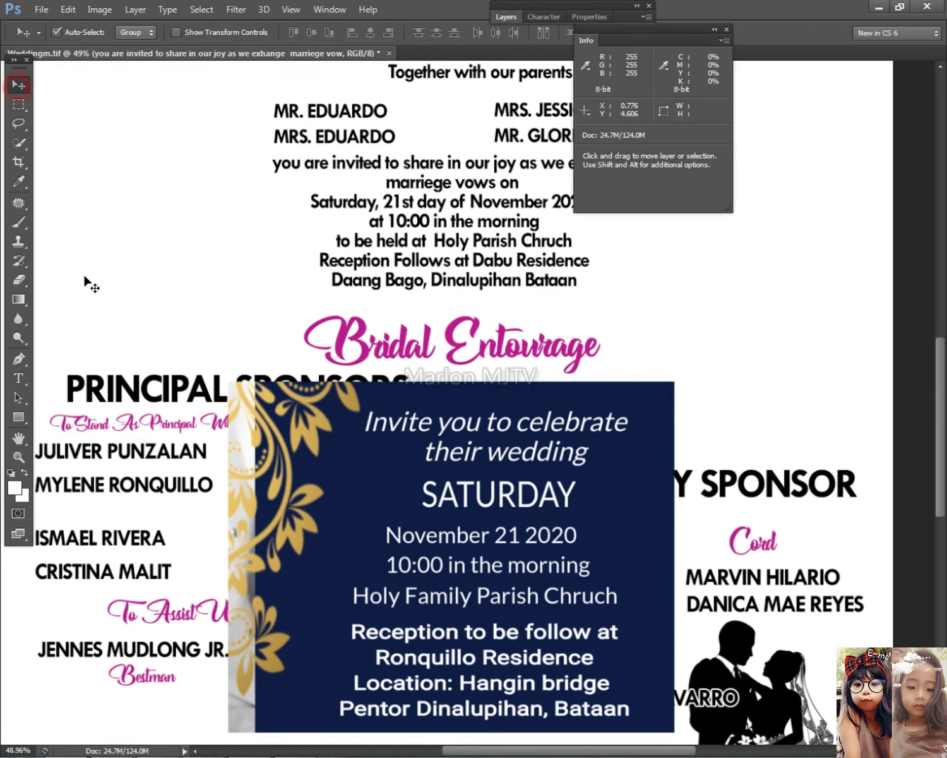
left_click(17, 360)
scroll(280, 436, "down", 1)
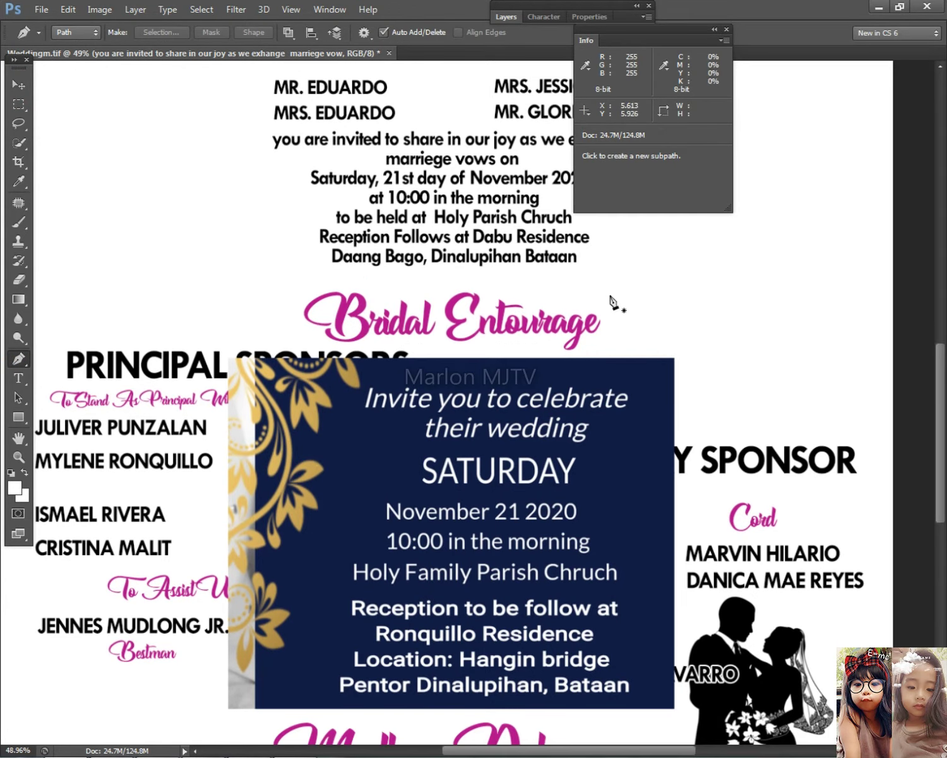
Replace the family name in the reception line with the new host's surname
left_click(19, 378)
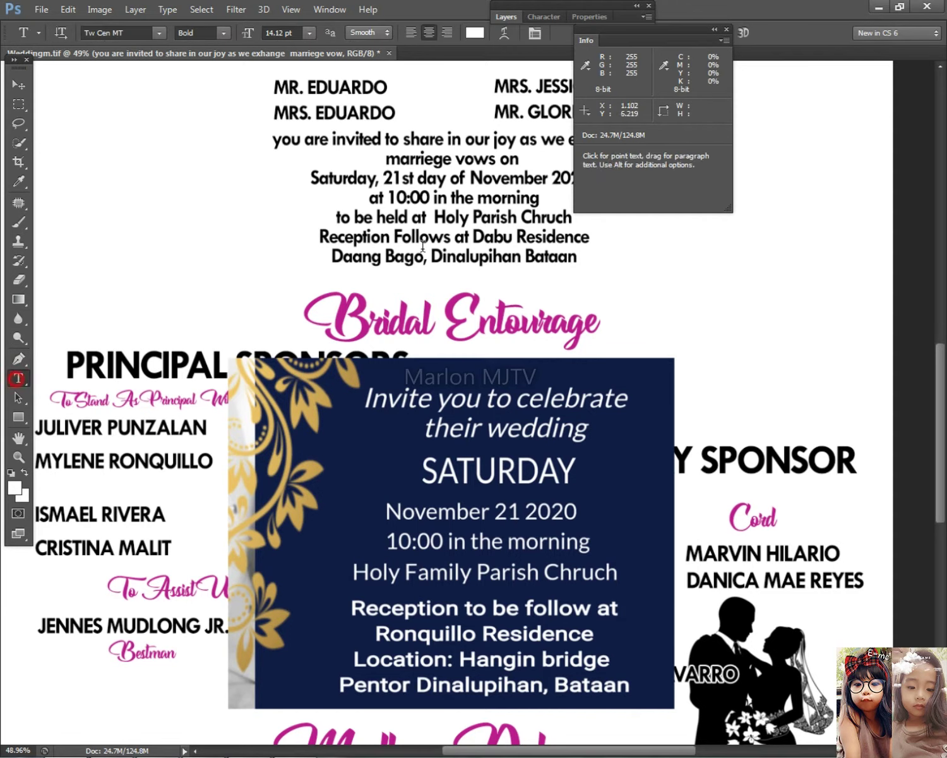
left_click_drag(516, 237, 480, 236)
type("Ronquila")
key("BackSpace")
type("o ")
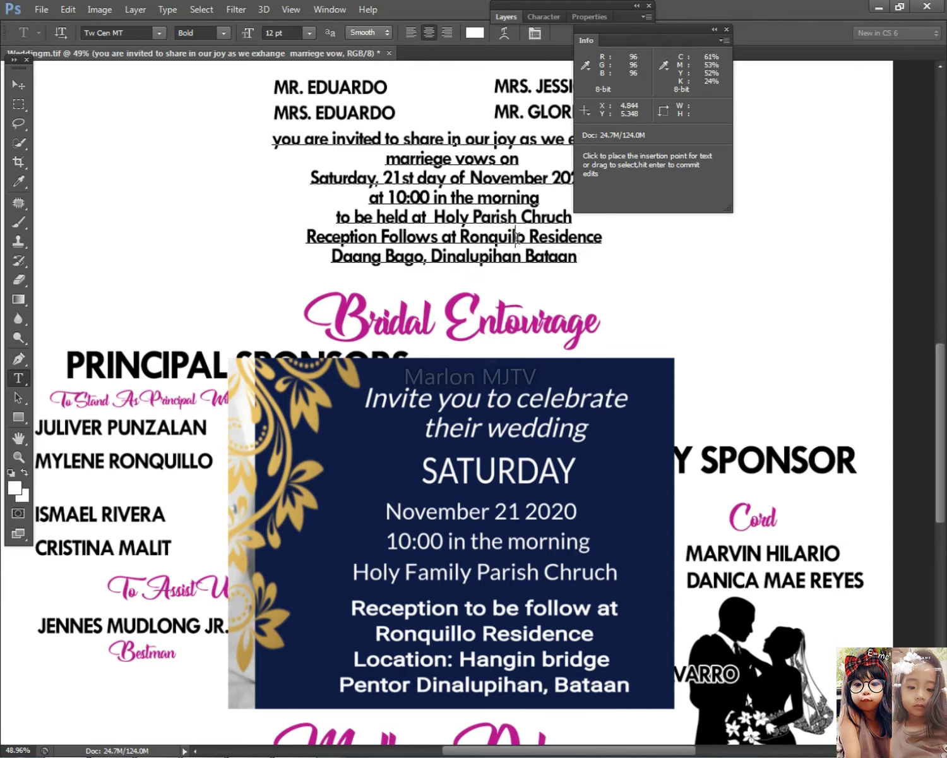
type("l")
left_click(18, 84)
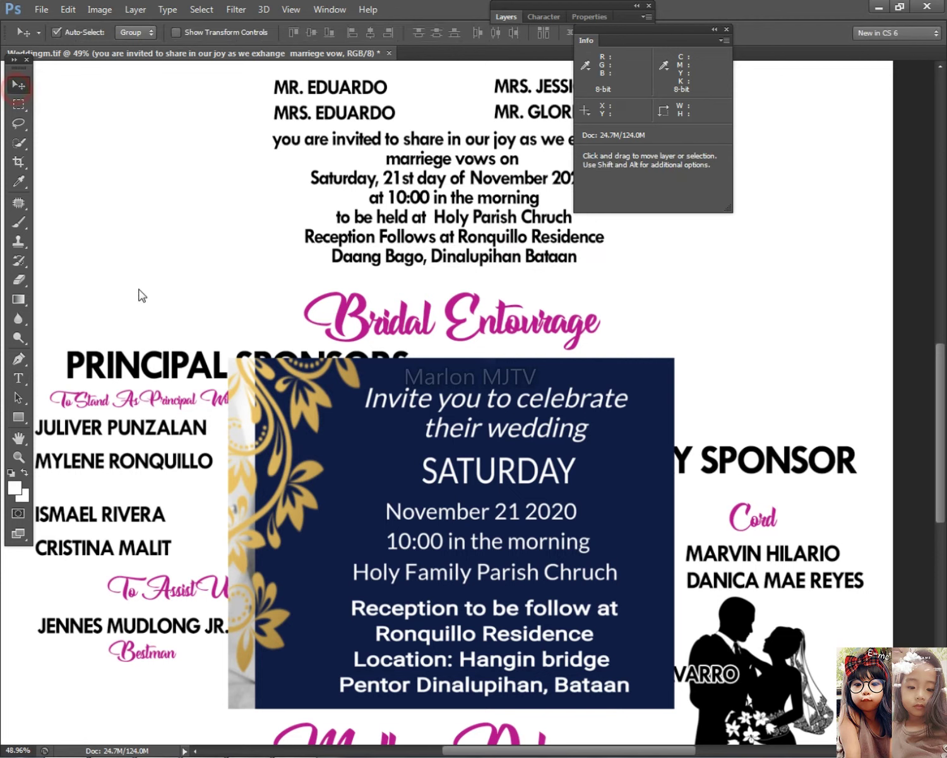
Replace the old locality in the address line with the new street and barangay
left_click(18, 379)
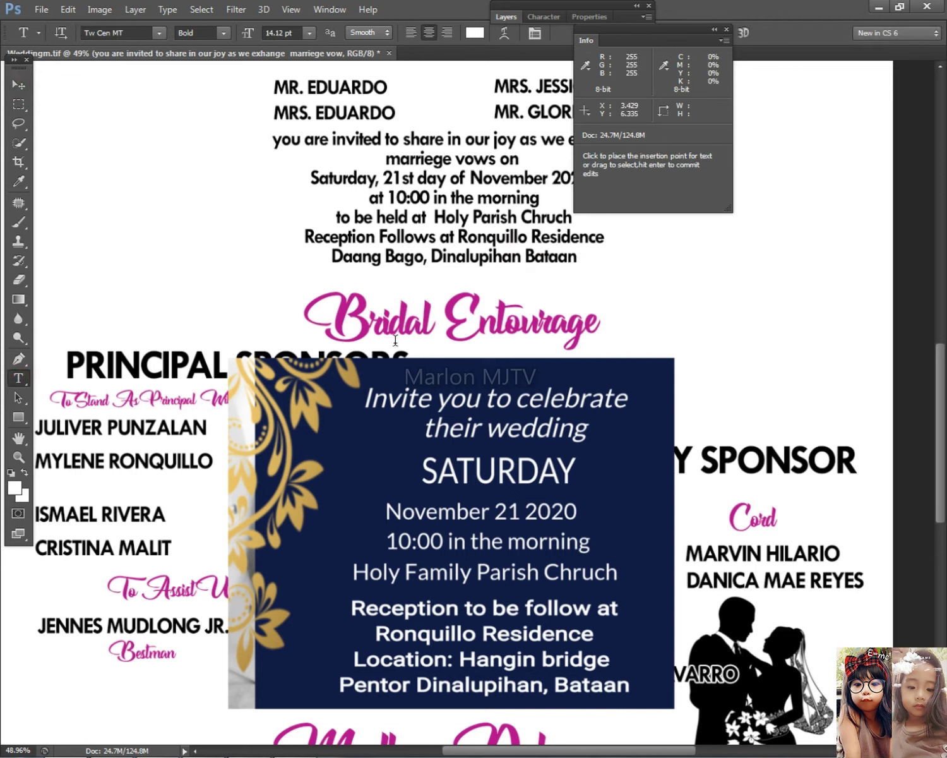
left_click_drag(419, 259, 311, 260)
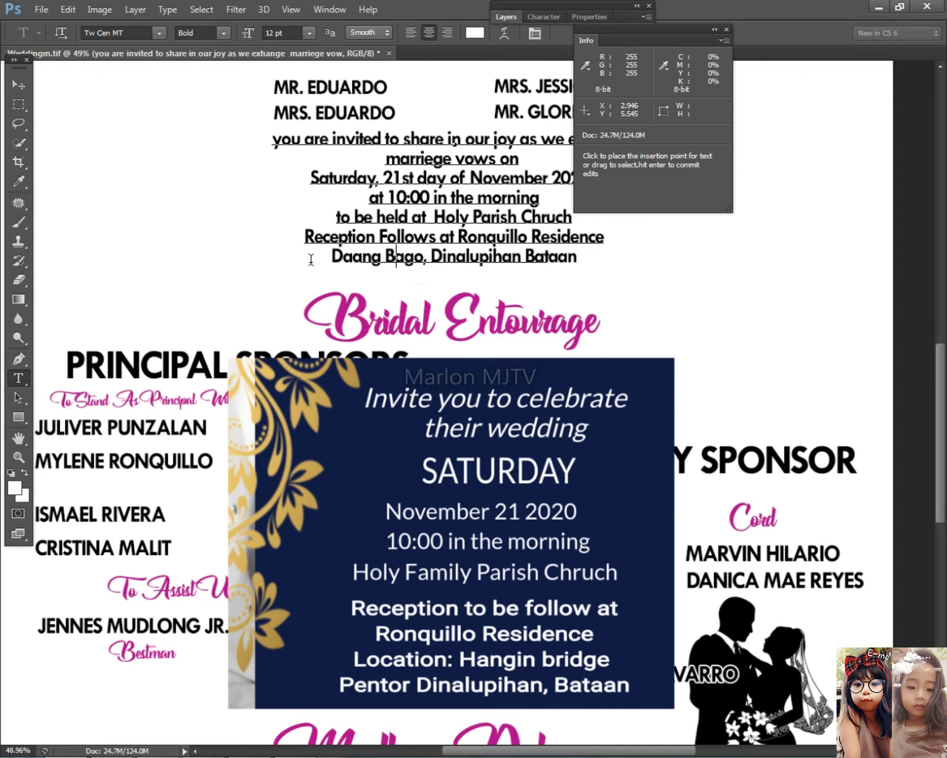
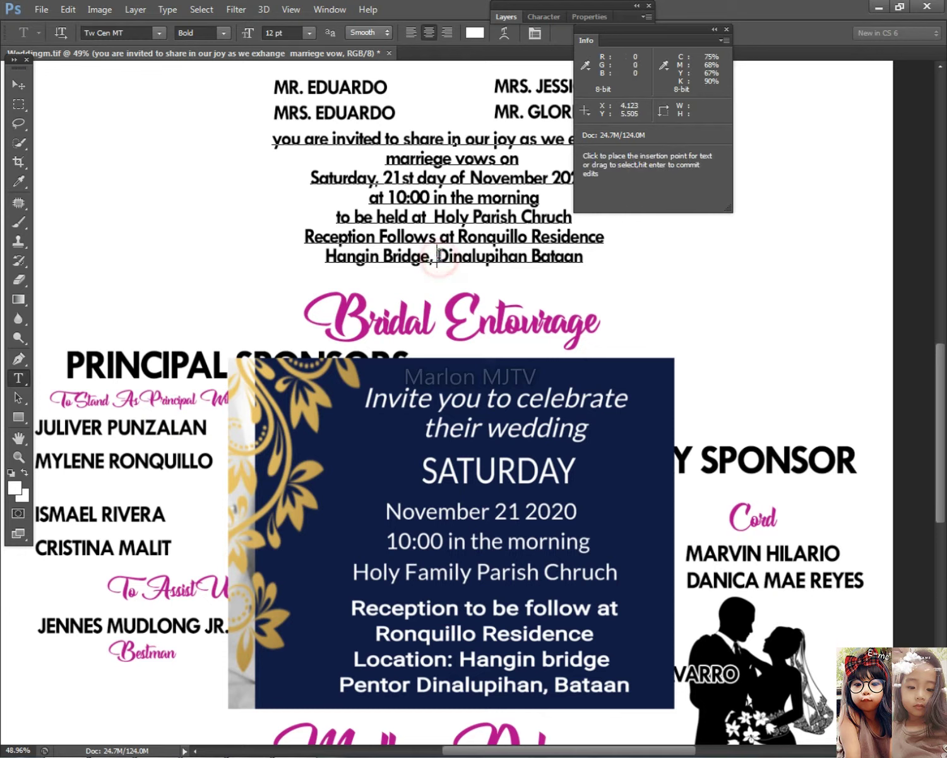
left_click(439, 255)
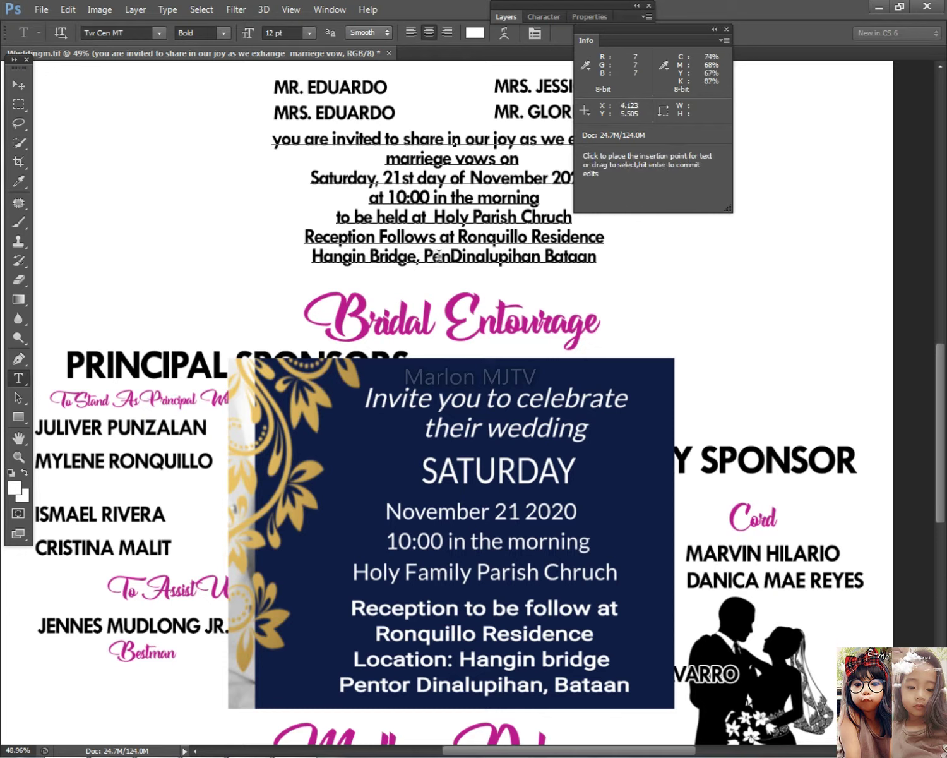
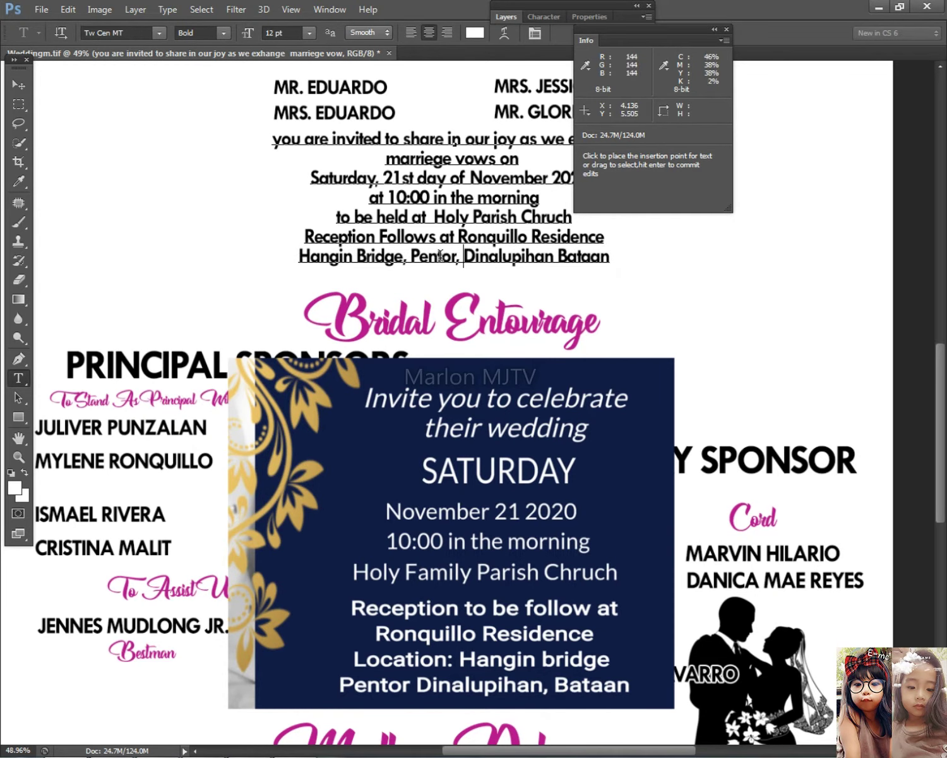
left_click(14, 86)
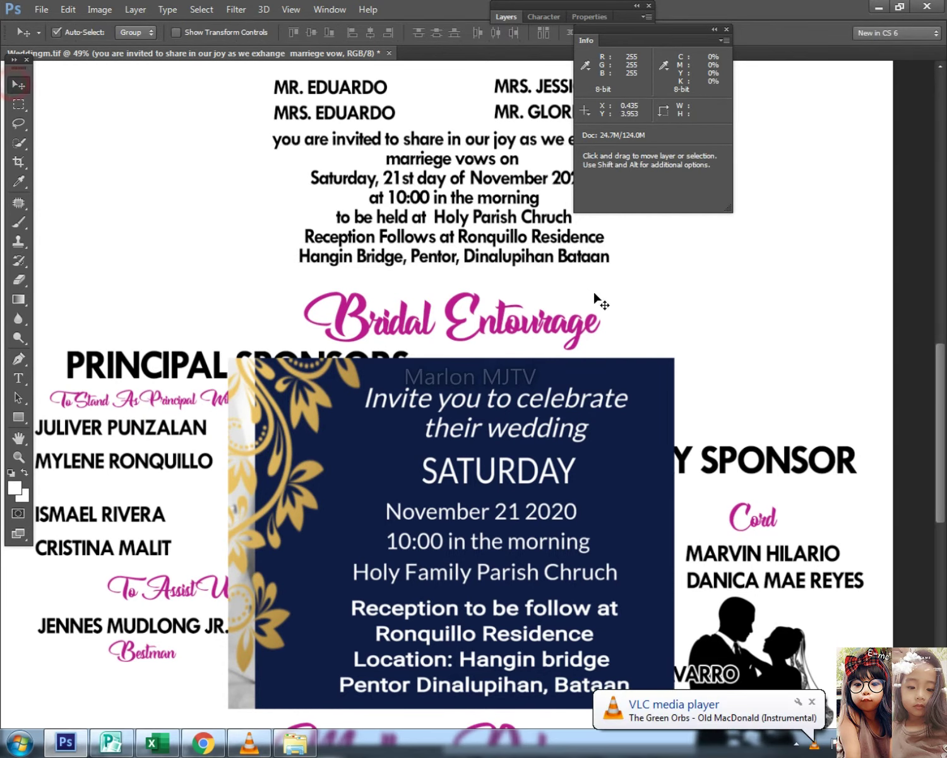
Nudge the invitation text block slightly
scroll(560, 392, "down", 2)
scroll(471, 338, "up", 3)
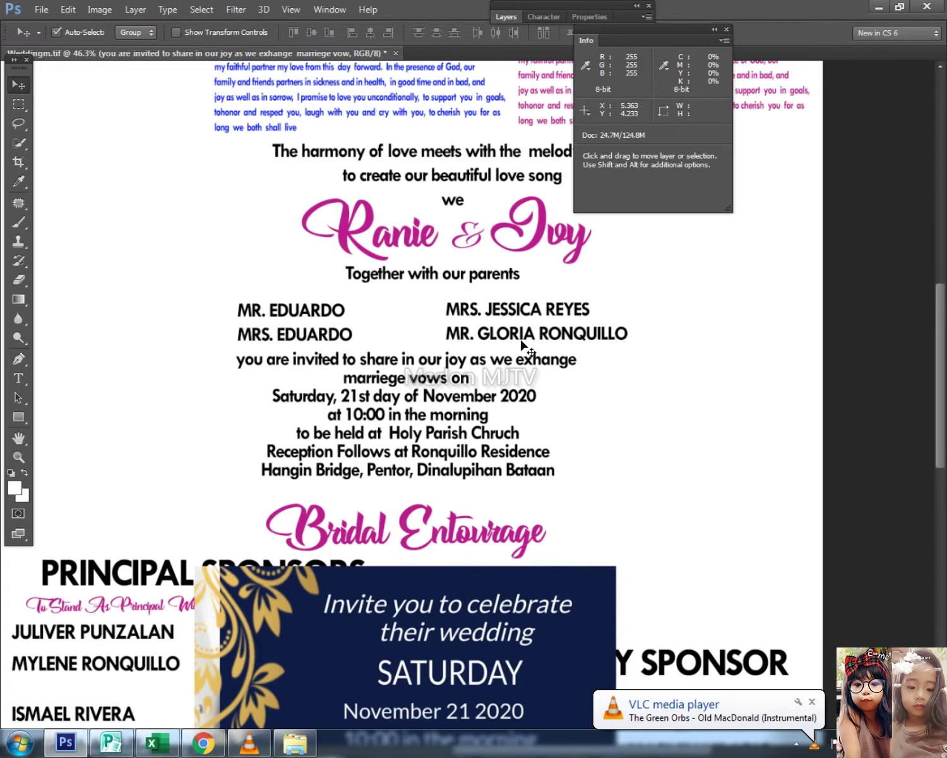
left_click_drag(445, 426, 450, 437)
scroll(506, 492, "down", 2)
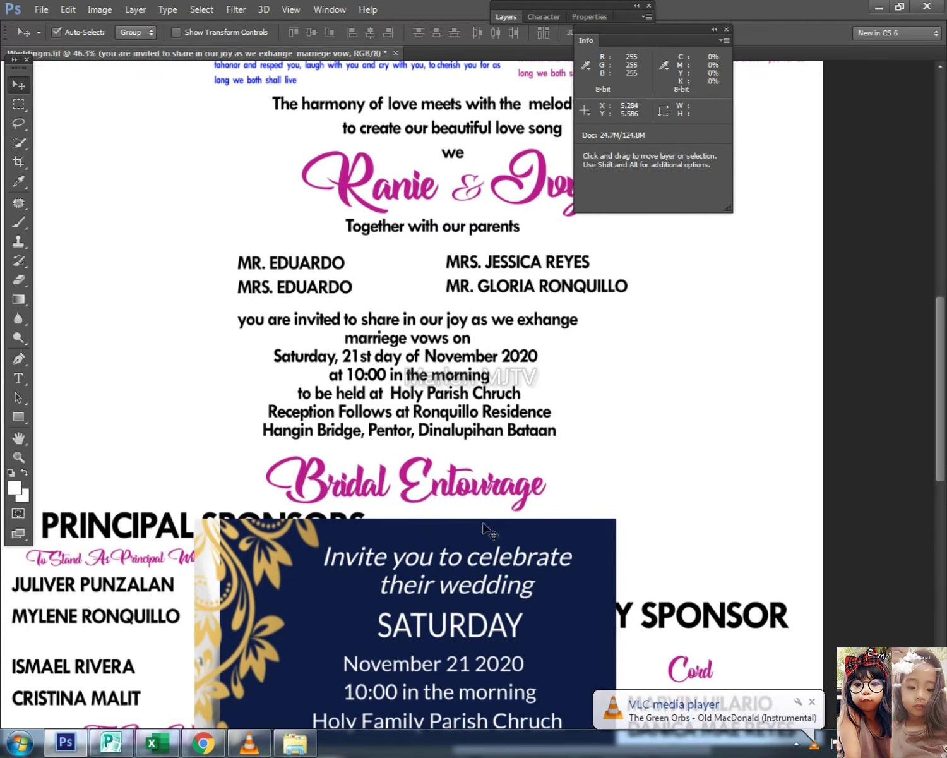
scroll(473, 470, "down", 2)
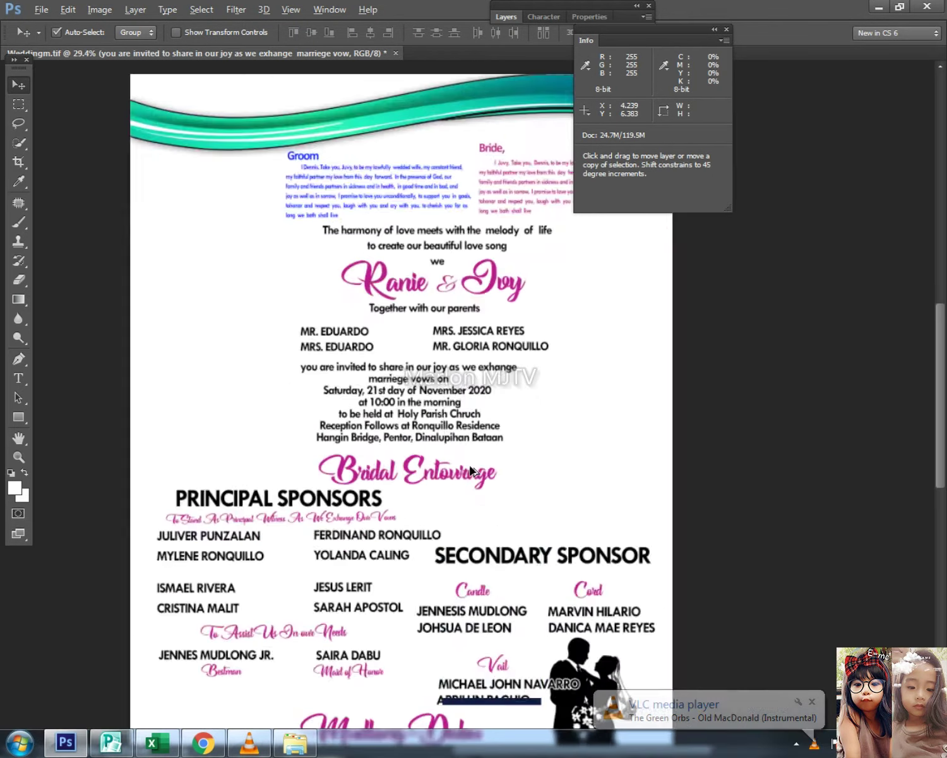
scroll(473, 471, "down", 3)
scroll(474, 470, "down", 1)
scroll(474, 470, "up", 2)
Move the Bridal Entourage heading slightly right and down
right_click(478, 414)
left_click(491, 430)
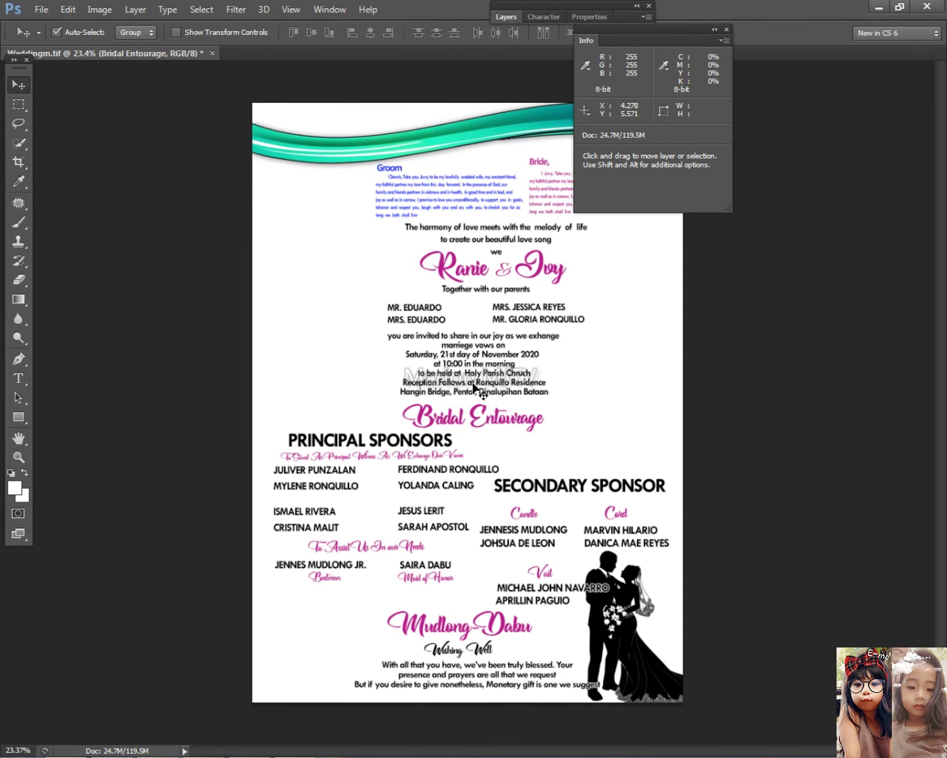
scroll(478, 393, "down", 2)
scroll(477, 392, "up", 1)
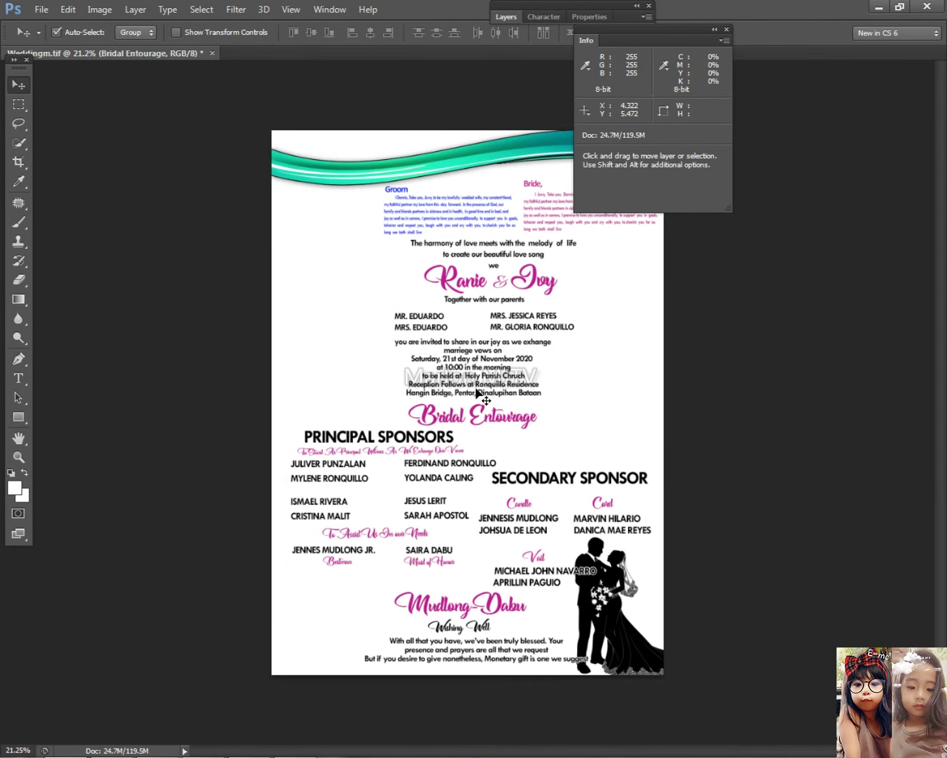
scroll(478, 393, "down", 1)
scroll(480, 389, "up", 2)
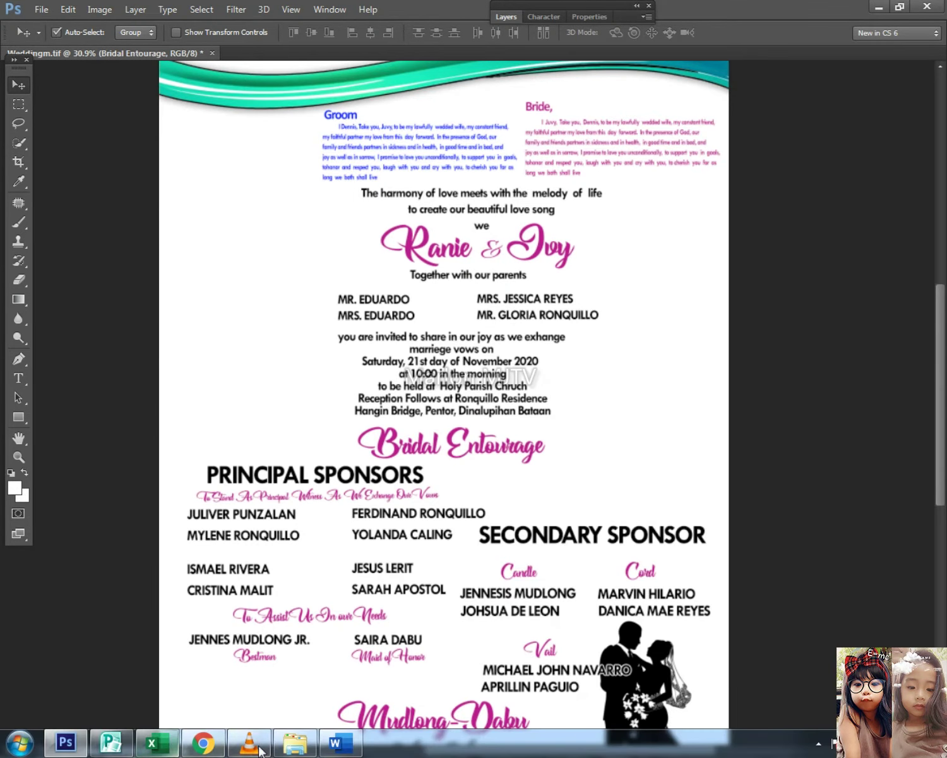
mouse_move(341, 742)
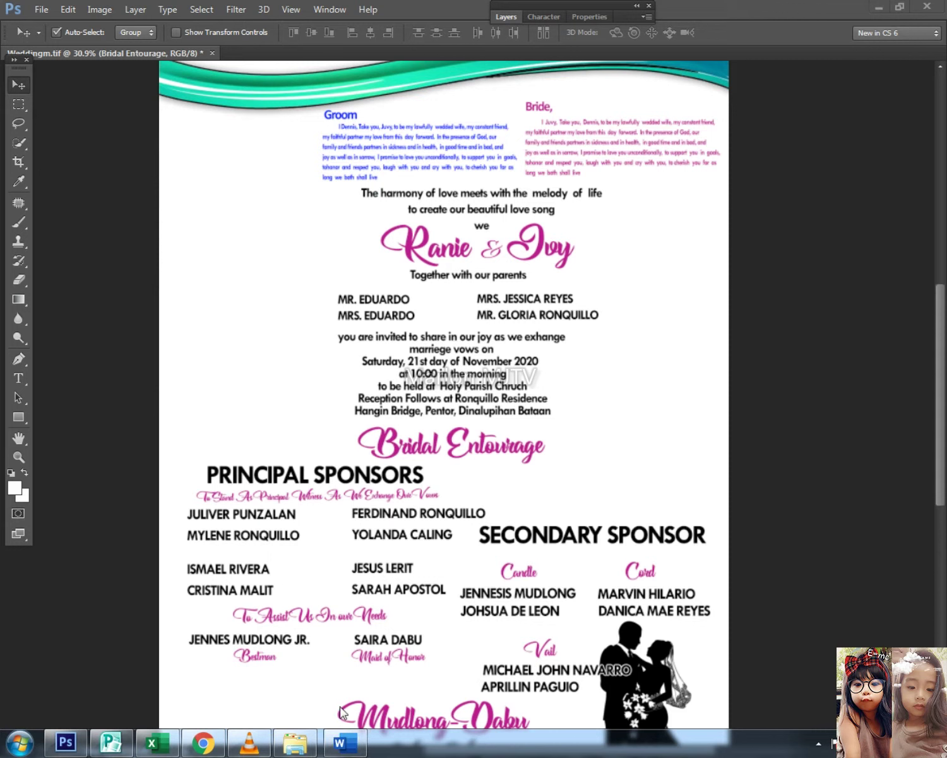
right_click(450, 440)
left_click(479, 447)
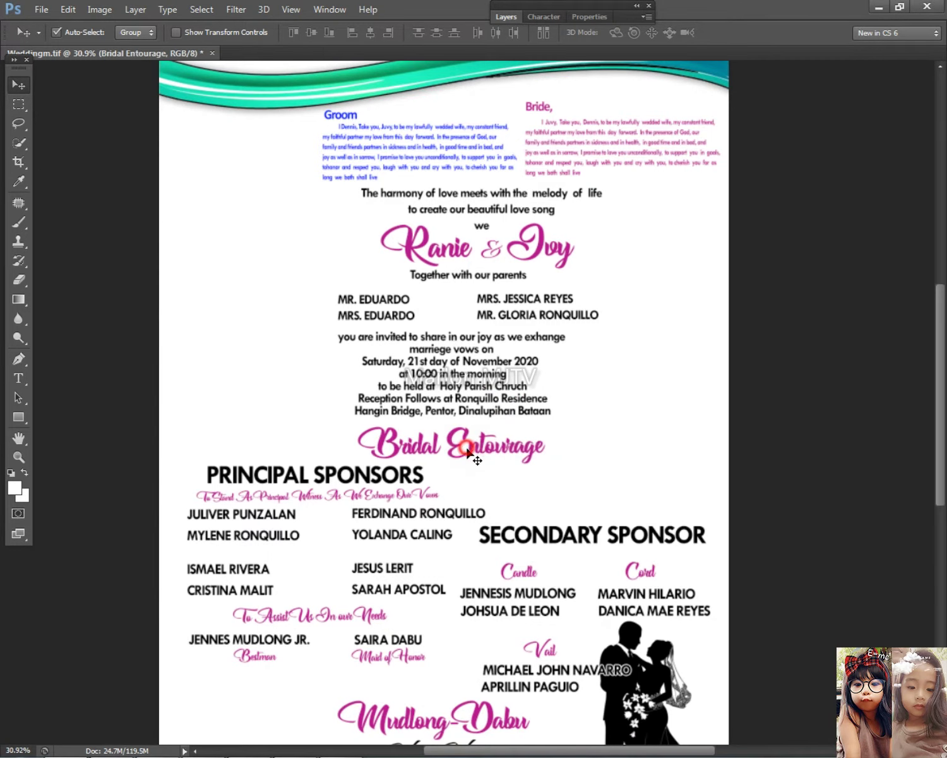
left_click_drag(469, 454, 473, 457)
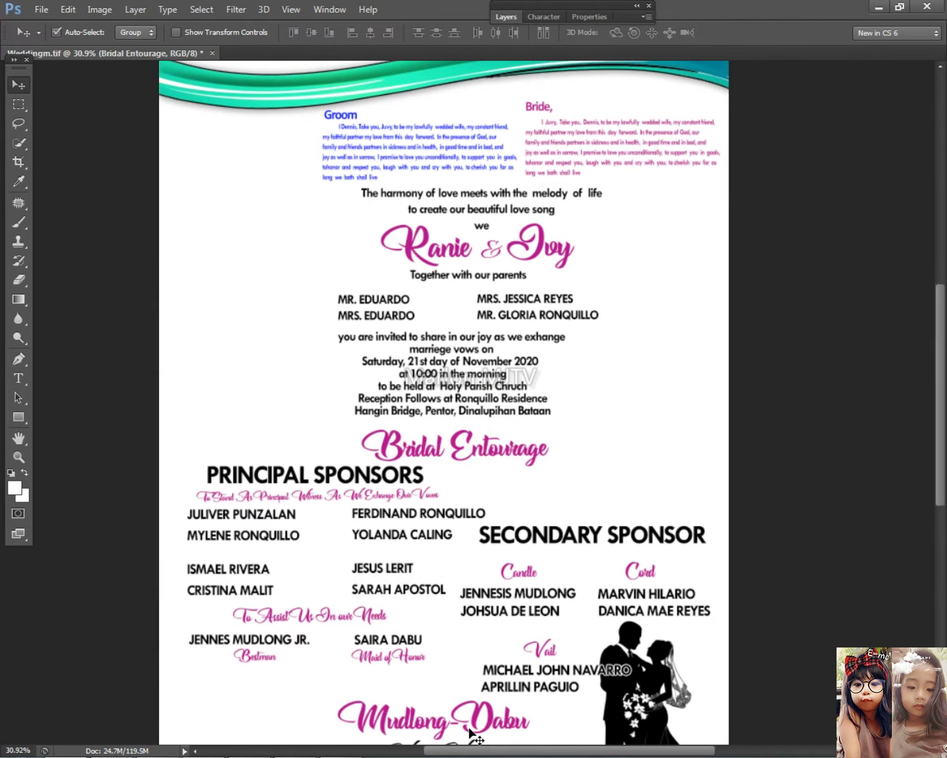
left_click(630, 512)
Nudge the text block down, select PRINCIPAL SPONSORS, and drag in the sponsors image
scroll(693, 408, "up", 1)
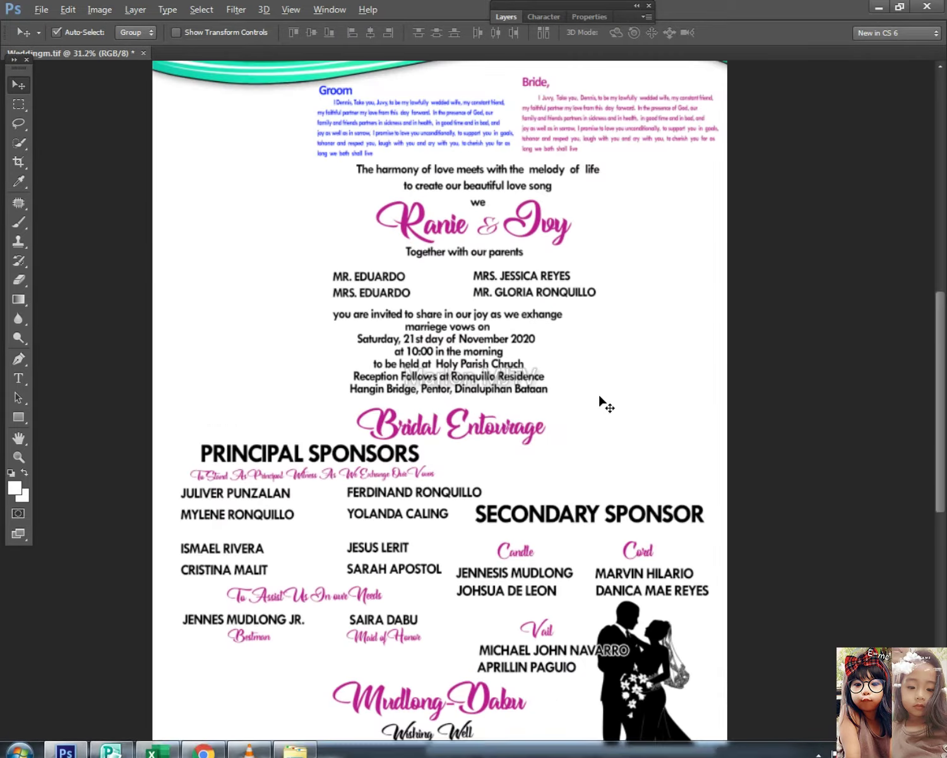
left_click_drag(423, 357, 423, 359)
right_click(445, 438)
left_click(499, 437)
right_click(309, 466)
left_click(353, 449)
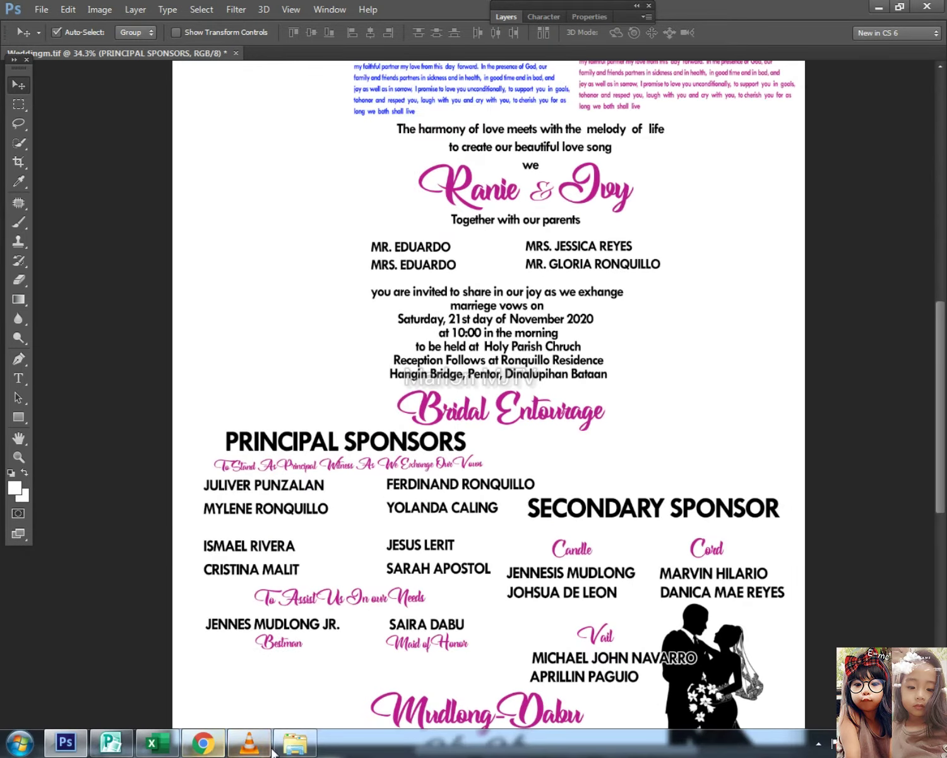
left_click(295, 742)
left_click_drag(515, 300, 337, 322)
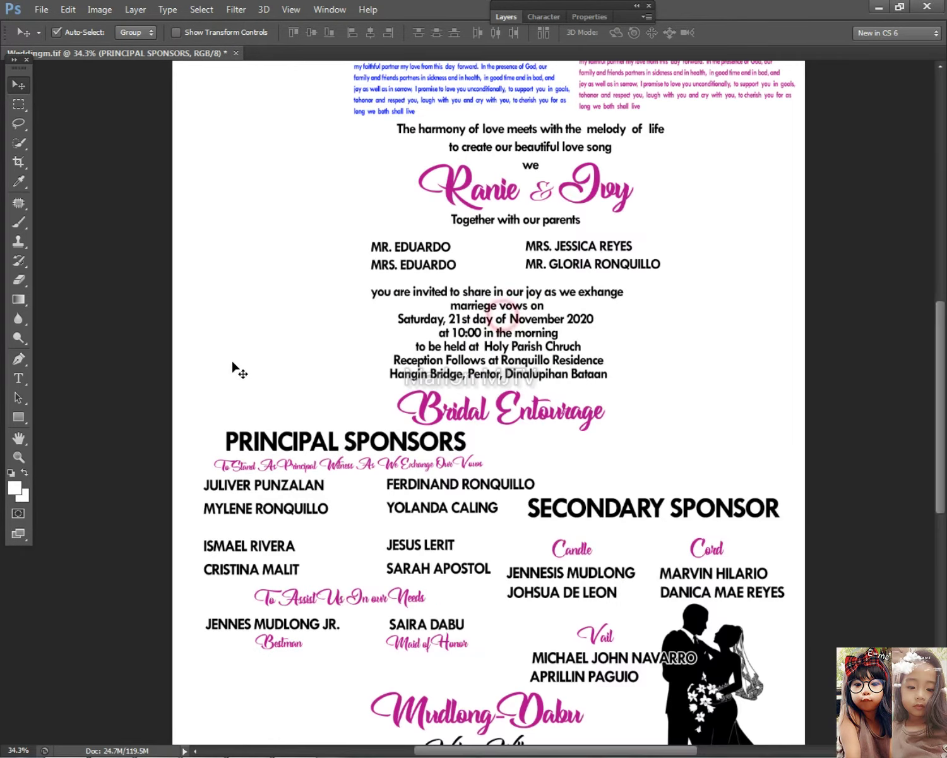
Place the sponsors image, bring it to the front, and move it down and right
key("Return")
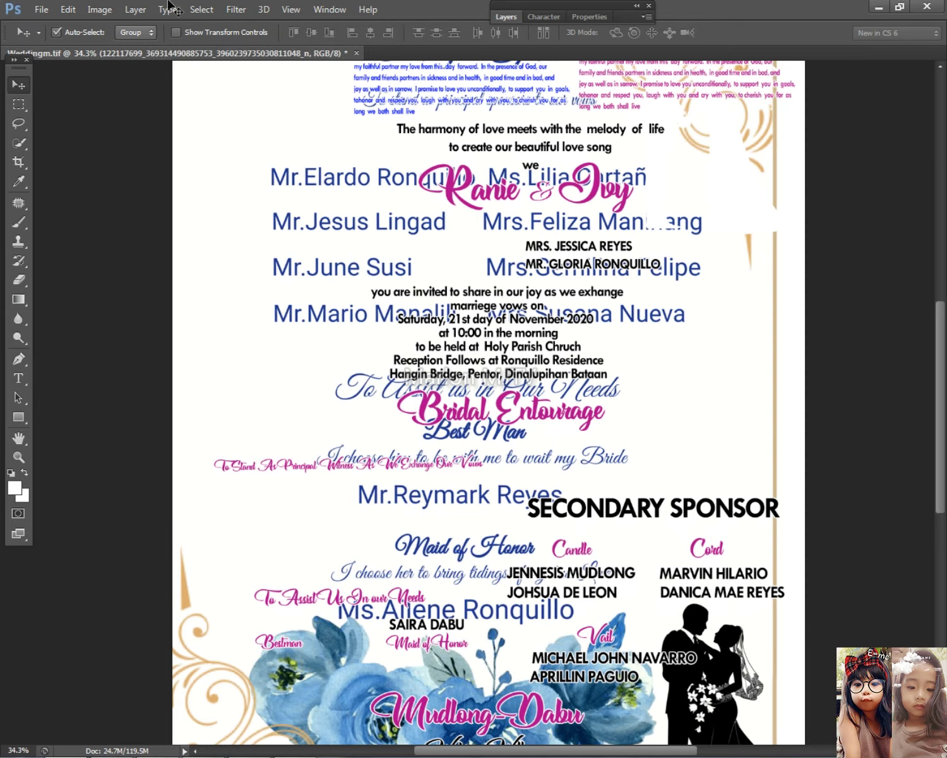
left_click(135, 9)
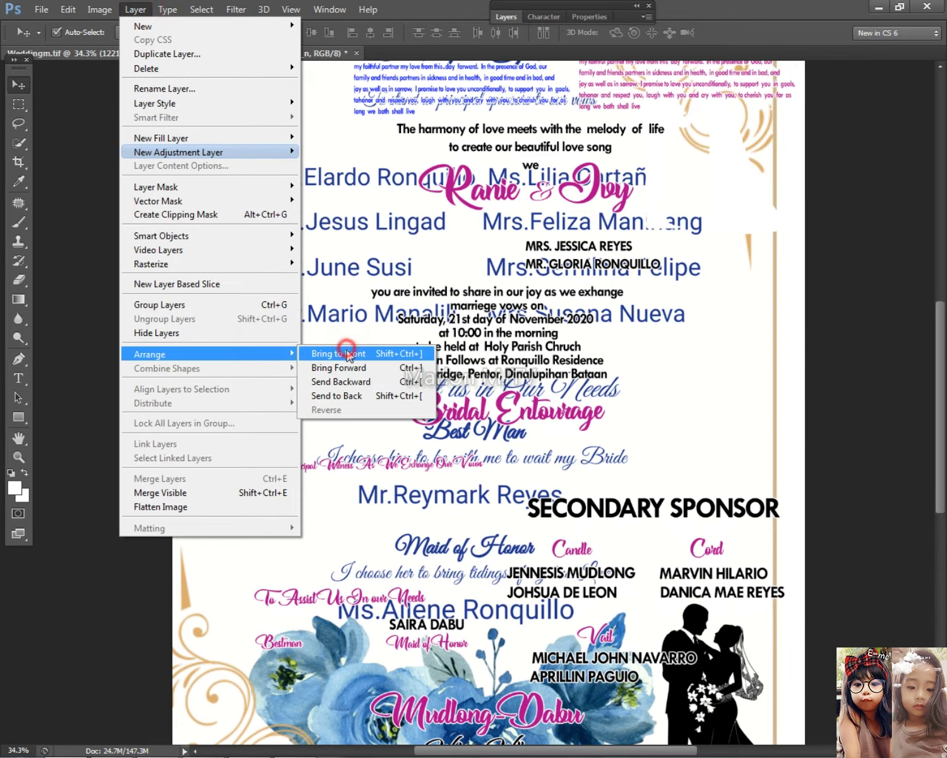
mouse_move(149, 353)
left_click(344, 351)
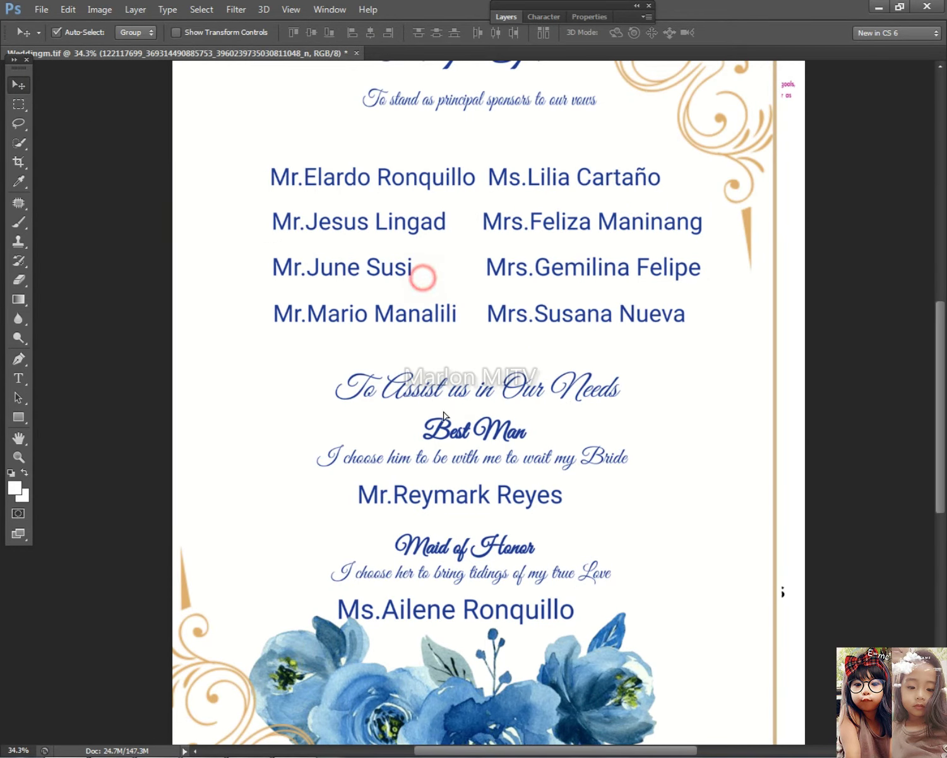
mouse_move(449, 419)
left_mouse_down()
mouse_move(480, 471)
mouse_move(587, 434)
mouse_move(558, 445)
mouse_move(549, 591)
mouse_move(615, 521)
mouse_move(613, 141)
mouse_move(564, 213)
mouse_move(513, 218)
left_mouse_up()
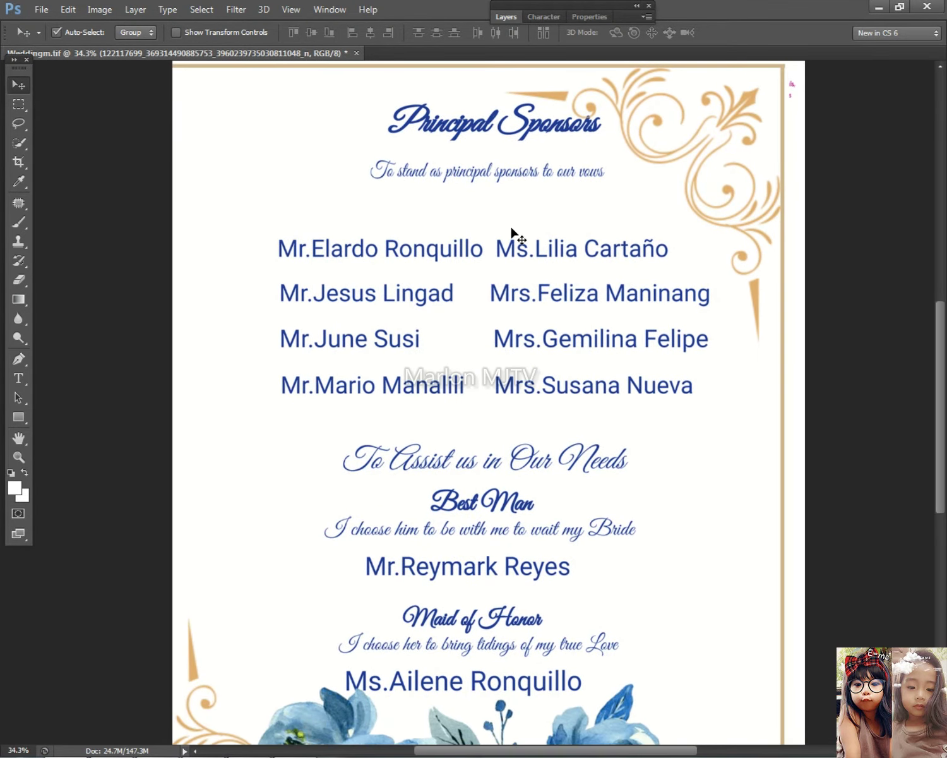
scroll(512, 218, "down", 3)
Scale the sponsors image down to about 40% and shift it right
key("ctrl+t")
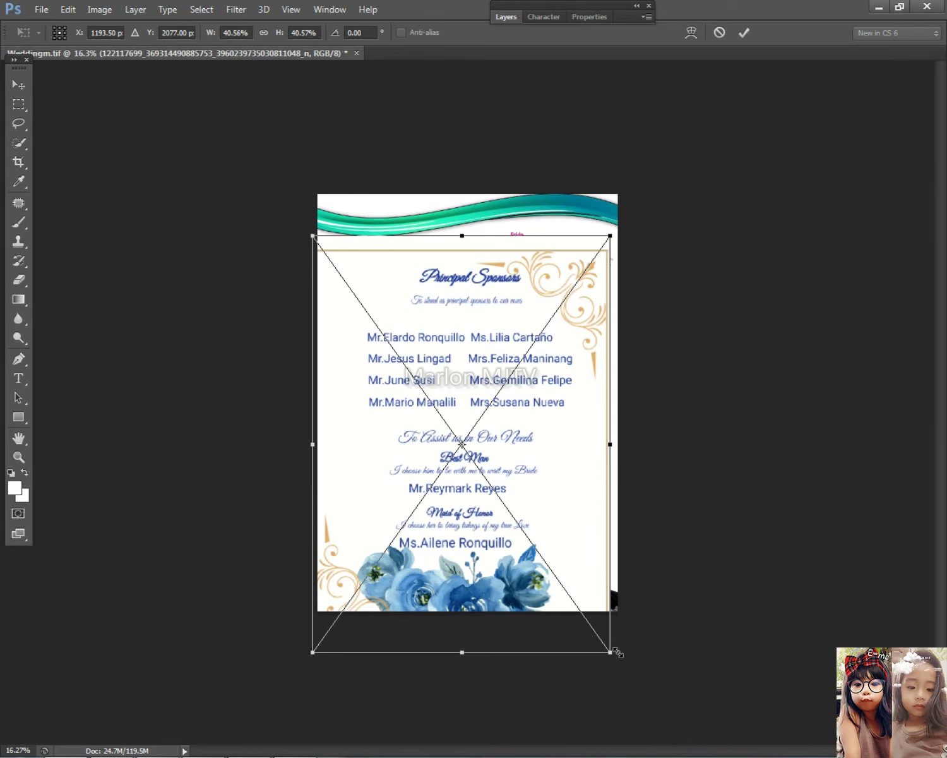
left_click_drag(618, 652, 465, 449)
mouse_move(353, 385)
left_mouse_down()
mouse_move(519, 382)
mouse_move(494, 419)
left_mouse_up()
key("Return")
scroll(494, 420, "up", 2)
scroll(493, 423, "up", 2)
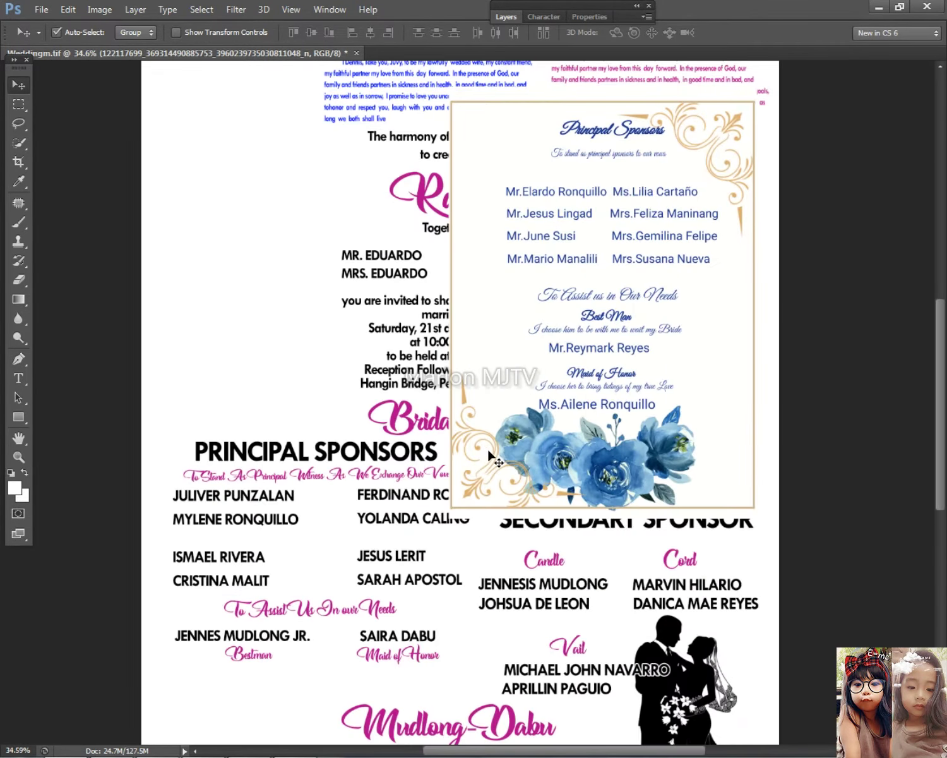
scroll(490, 445, "up", 1)
scroll(489, 445, "down", 2)
Reposition the sponsors image over the lower middle of the invitation
right_click(606, 278)
mouse_move(572, 276)
left_mouse_down()
mouse_move(571, 720)
mouse_move(580, 269)
left_mouse_up()
left_click(609, 240)
right_click(609, 239)
left_click(628, 229)
left_click_drag(628, 214, 537, 431)
right_click(483, 296)
left_click(525, 303)
left_click_drag(536, 295, 535, 556)
left_click_drag(525, 650, 502, 615)
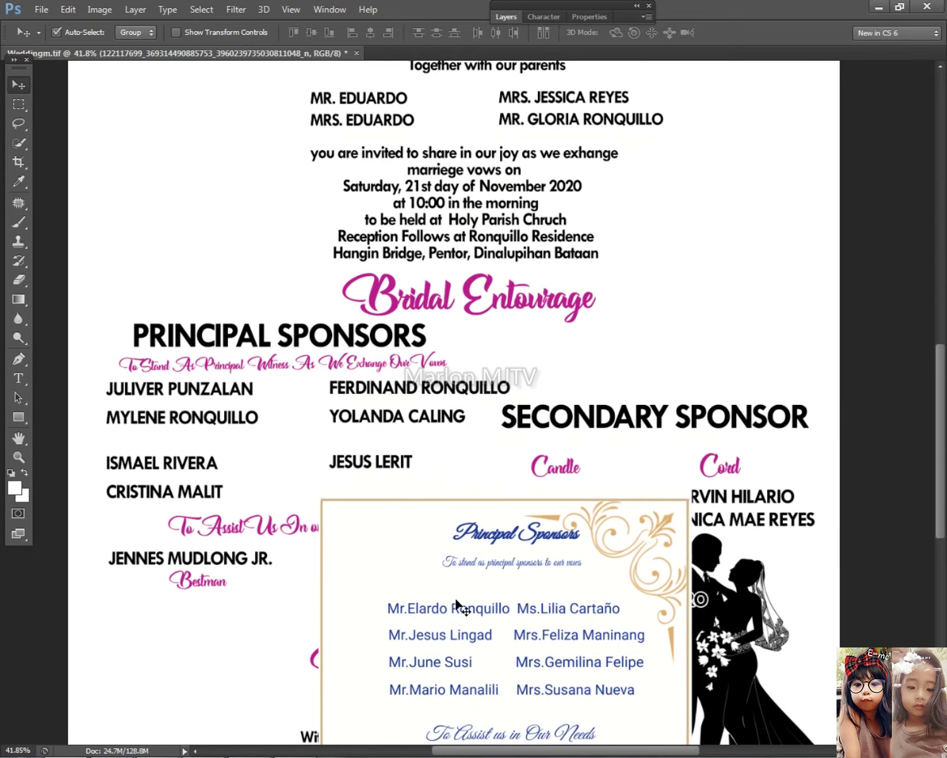
left_click(18, 377)
scroll(365, 516, "down", 1)
scroll(364, 515, "down", 1)
Retype the first two left-column sponsor lines with the new sponsors' names and commit
left_click(172, 341)
triple_click(172, 340)
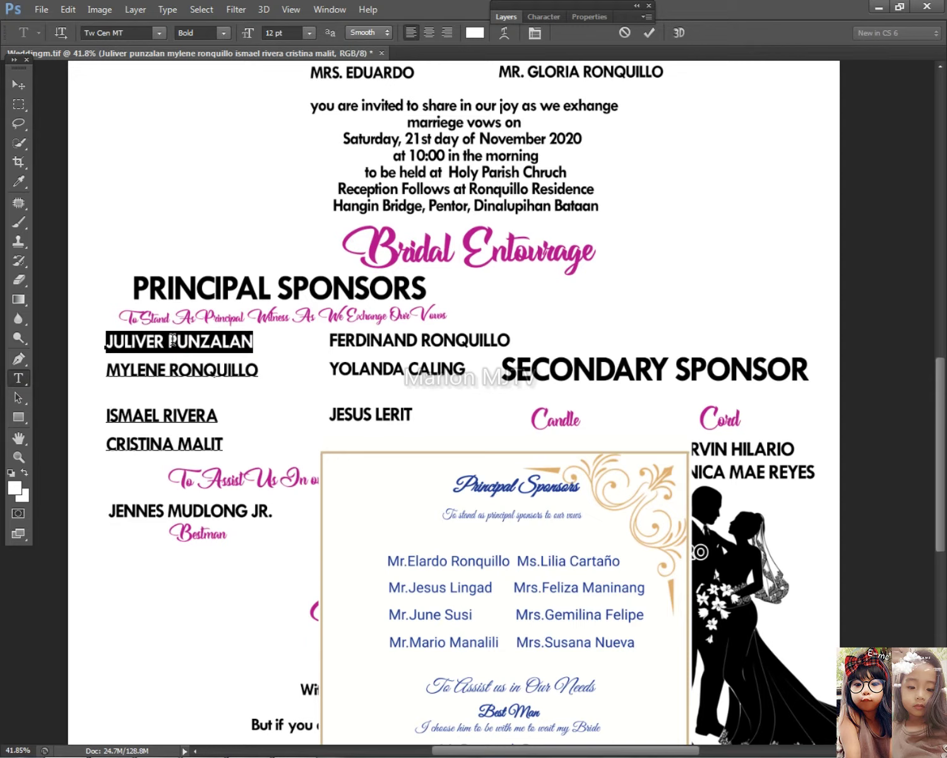
type("MR.")
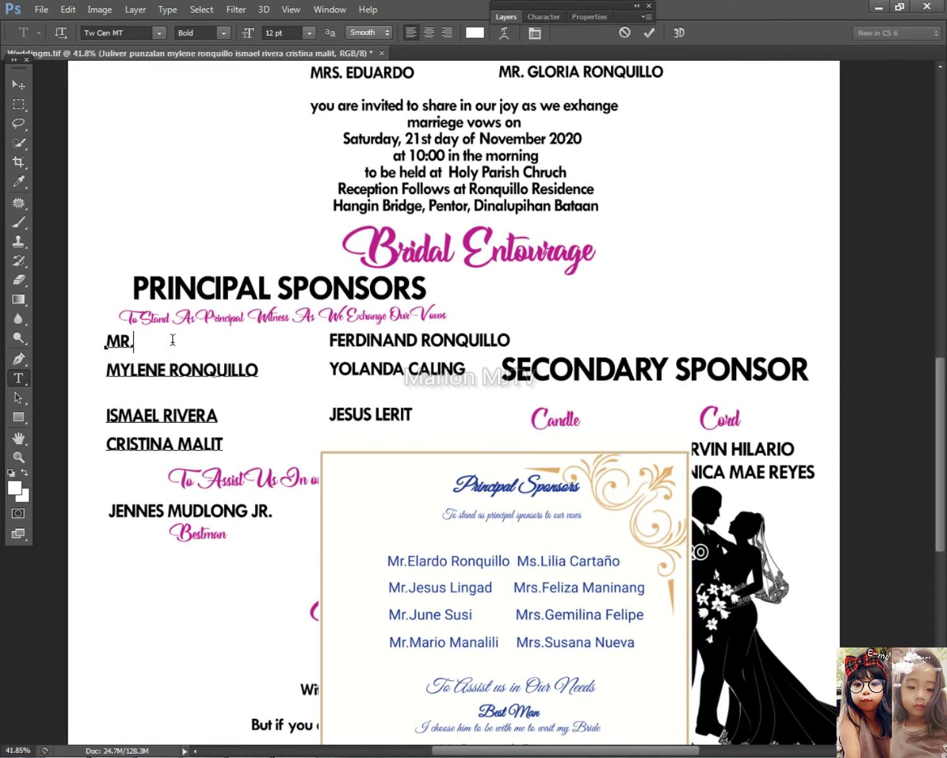
type(" ELA")
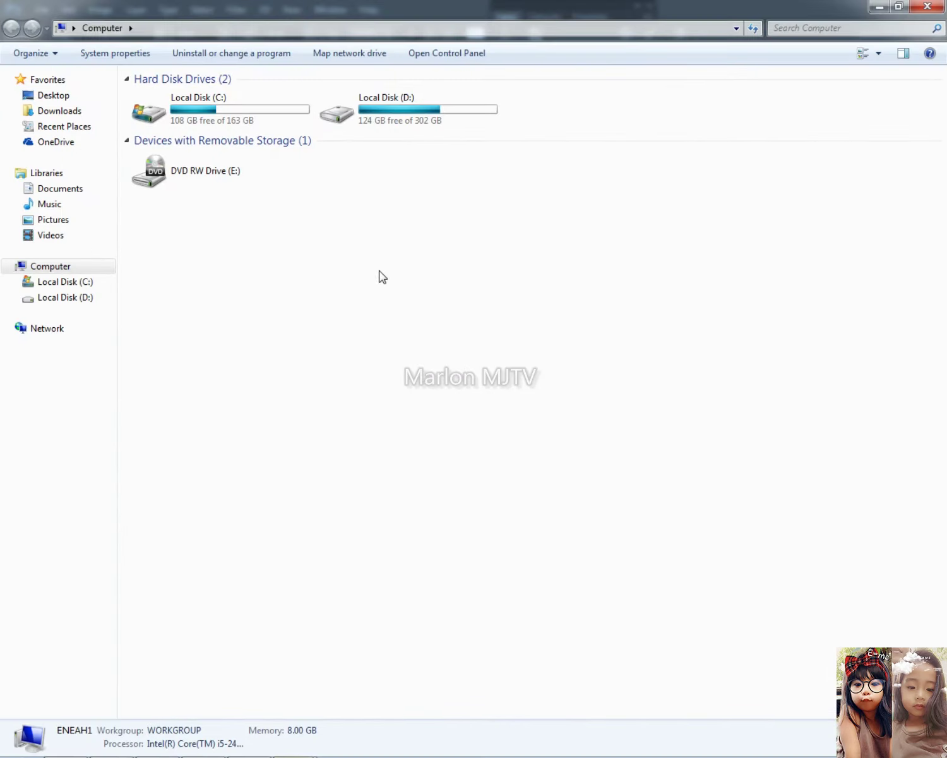
left_click(941, 6)
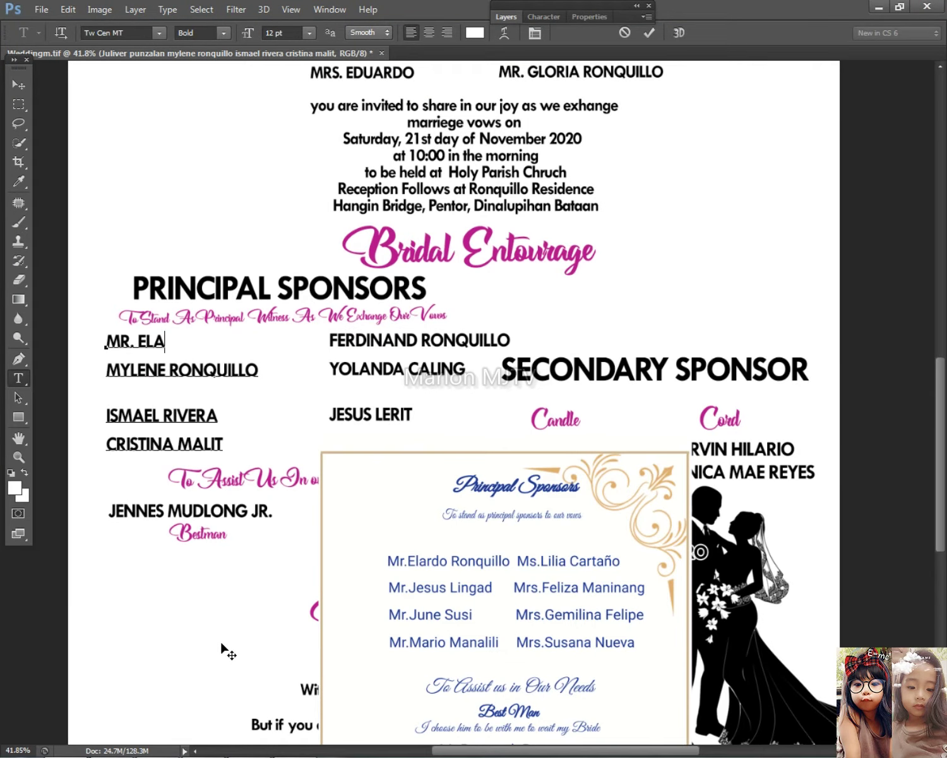
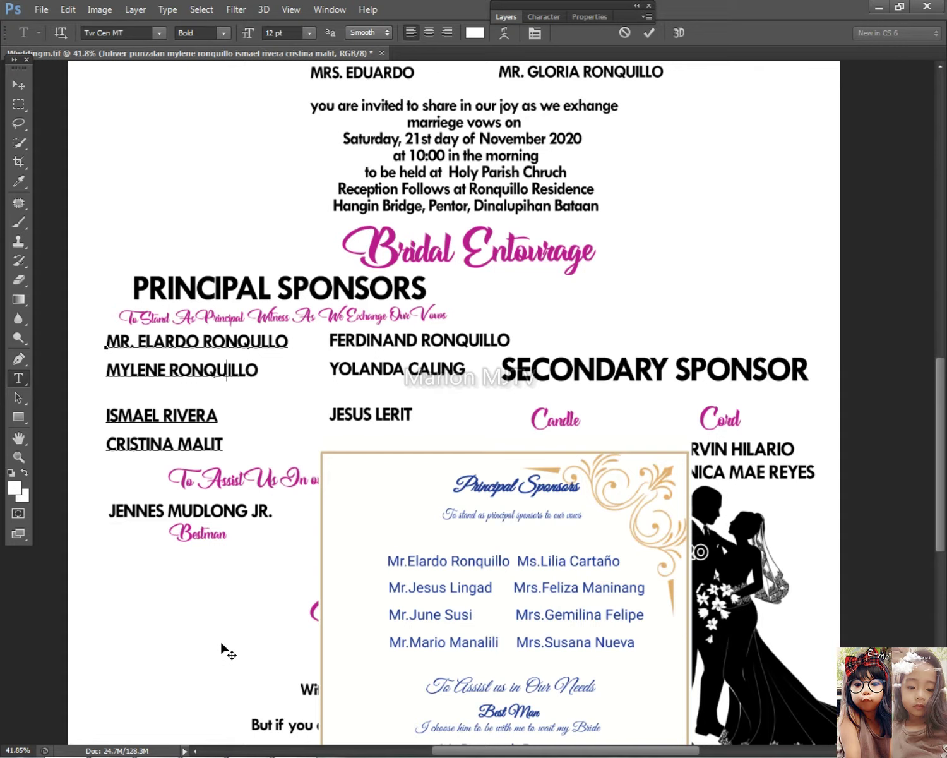
type("MR. ")
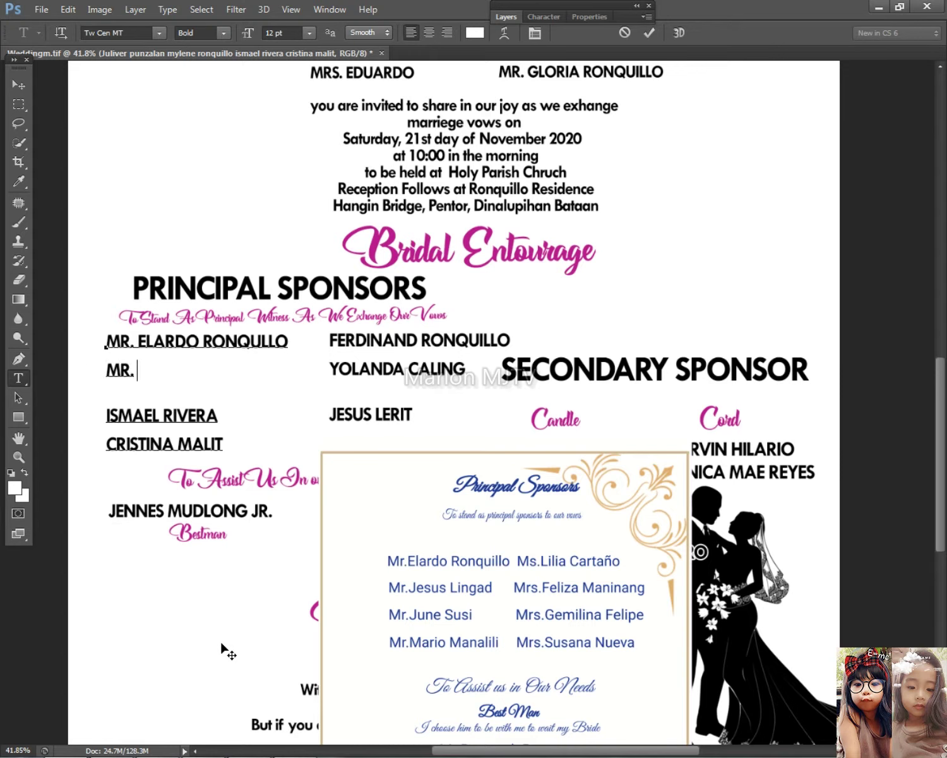
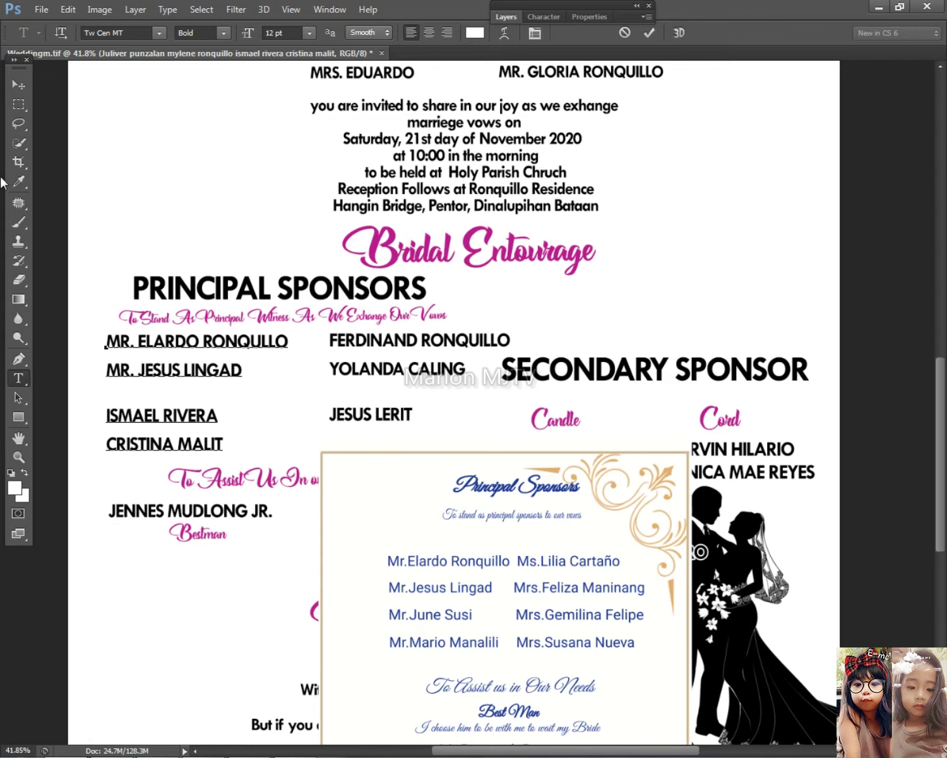
left_click(18, 84)
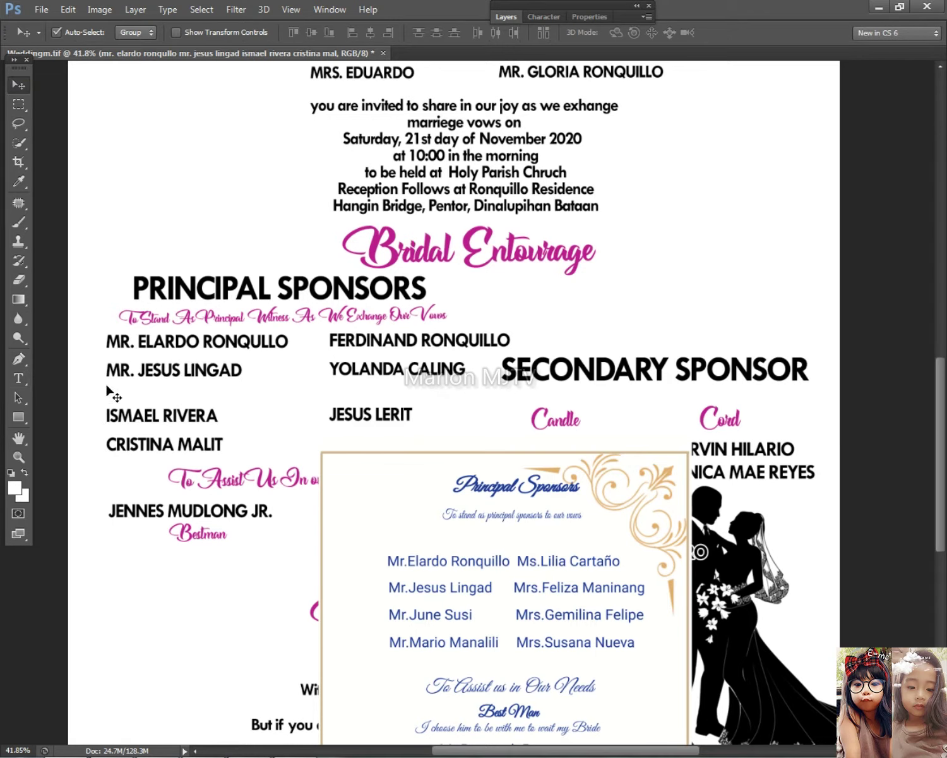
left_click(18, 378)
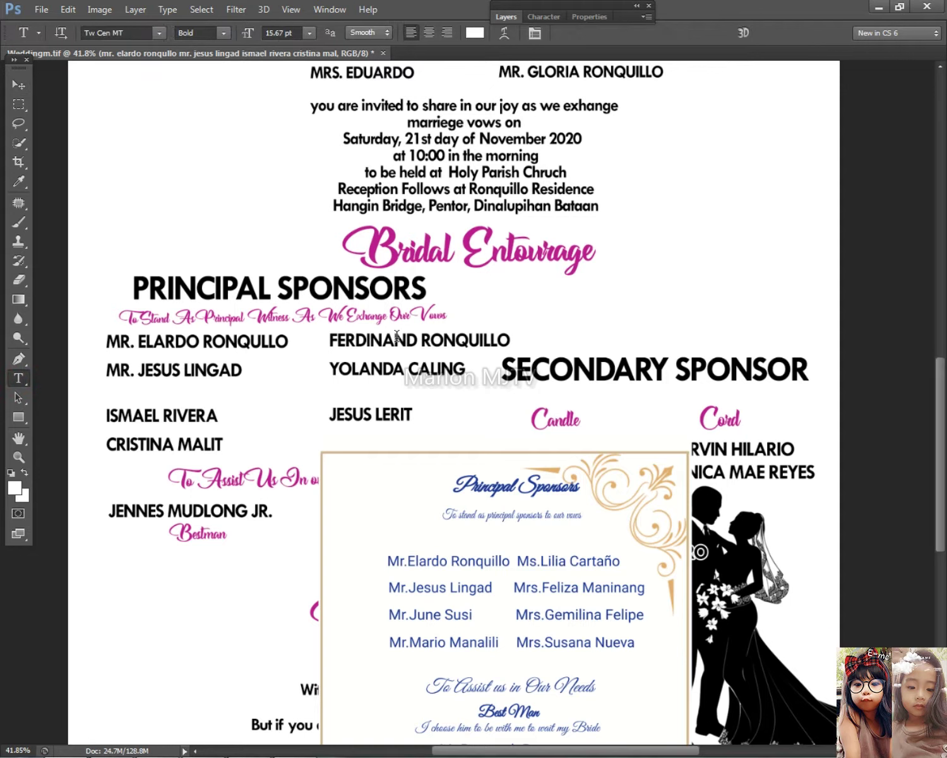
triple_click(397, 336)
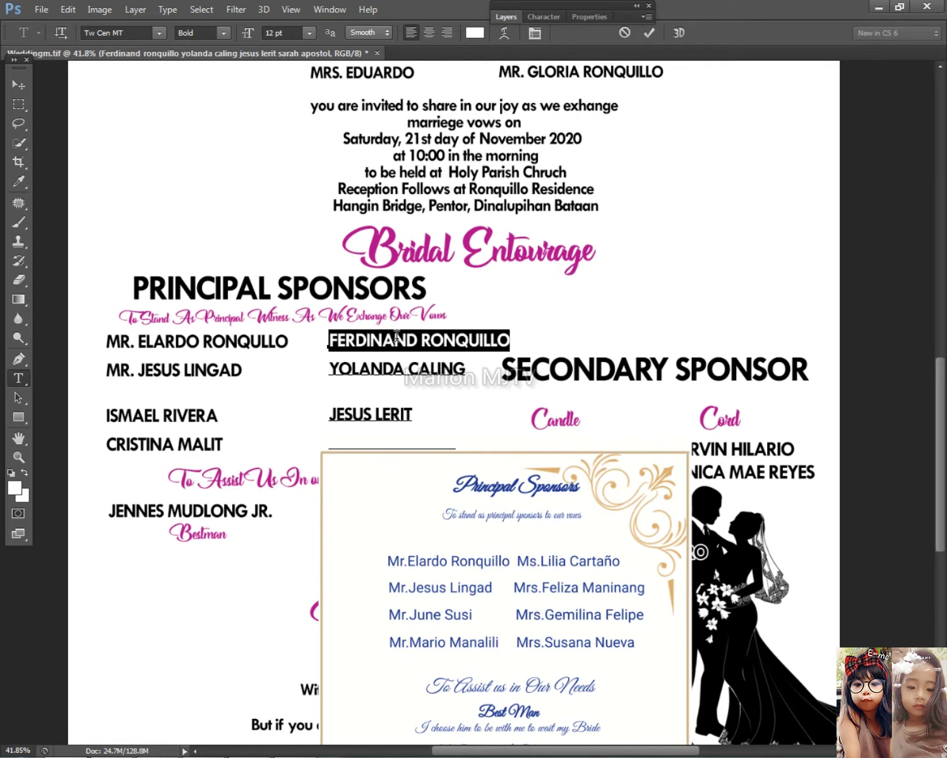
type("MS. ")
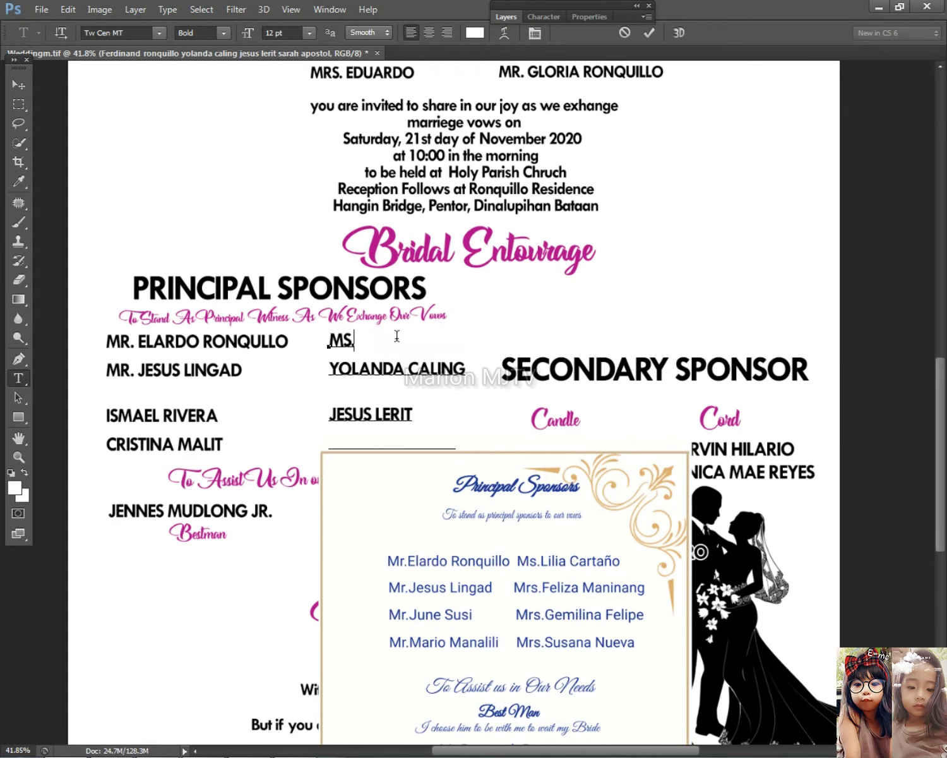
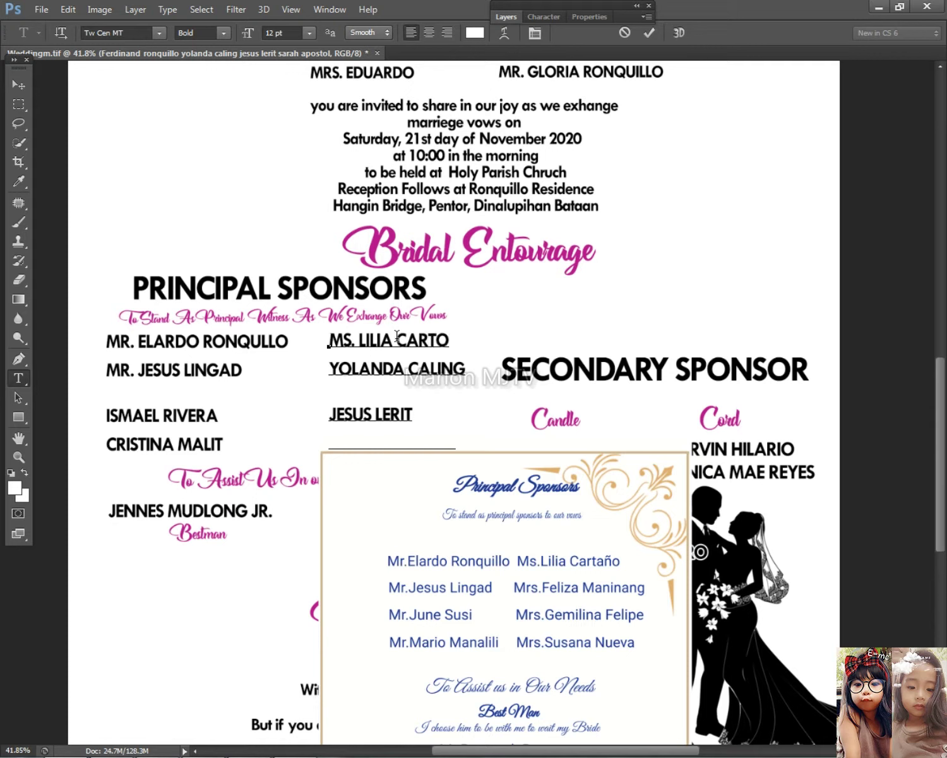
left_click_drag(461, 375, 320, 372)
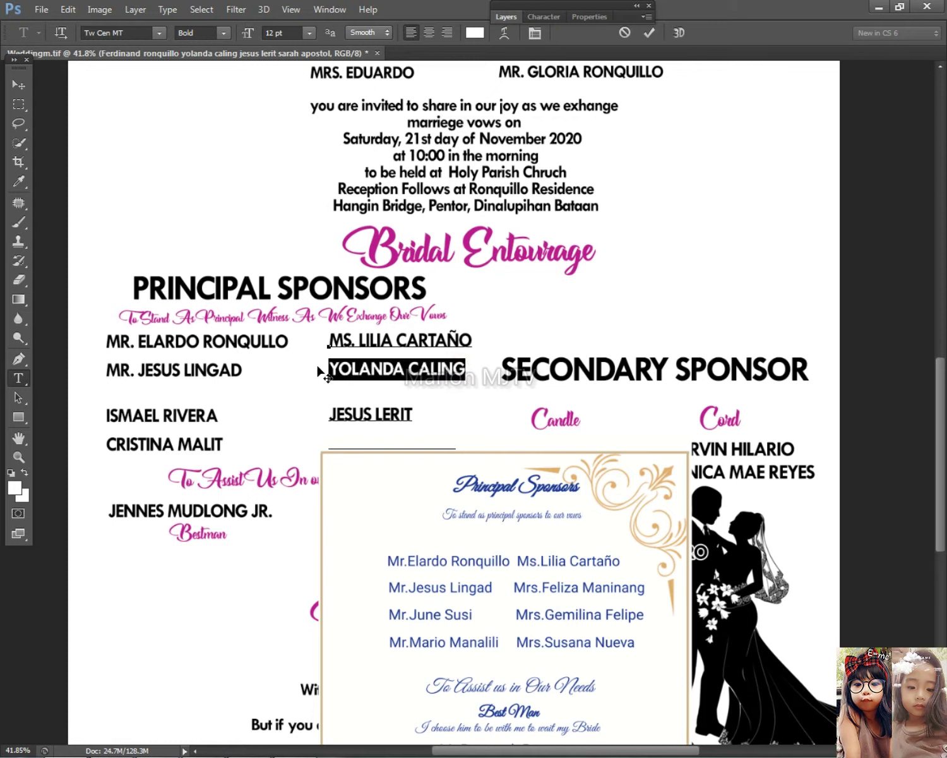
type("MRS. ")
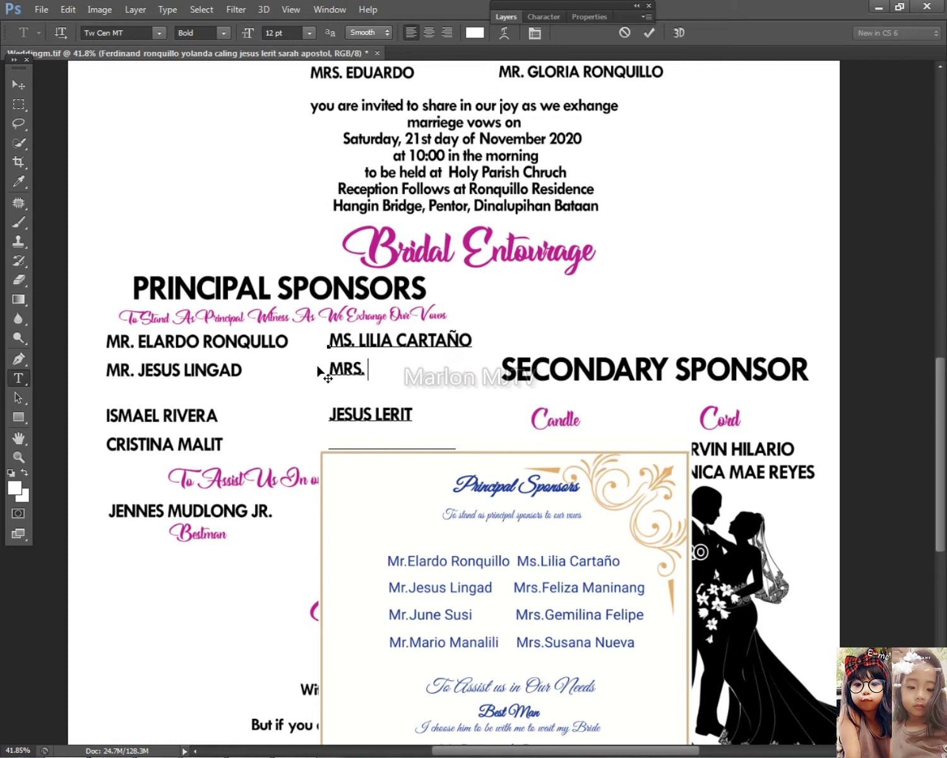
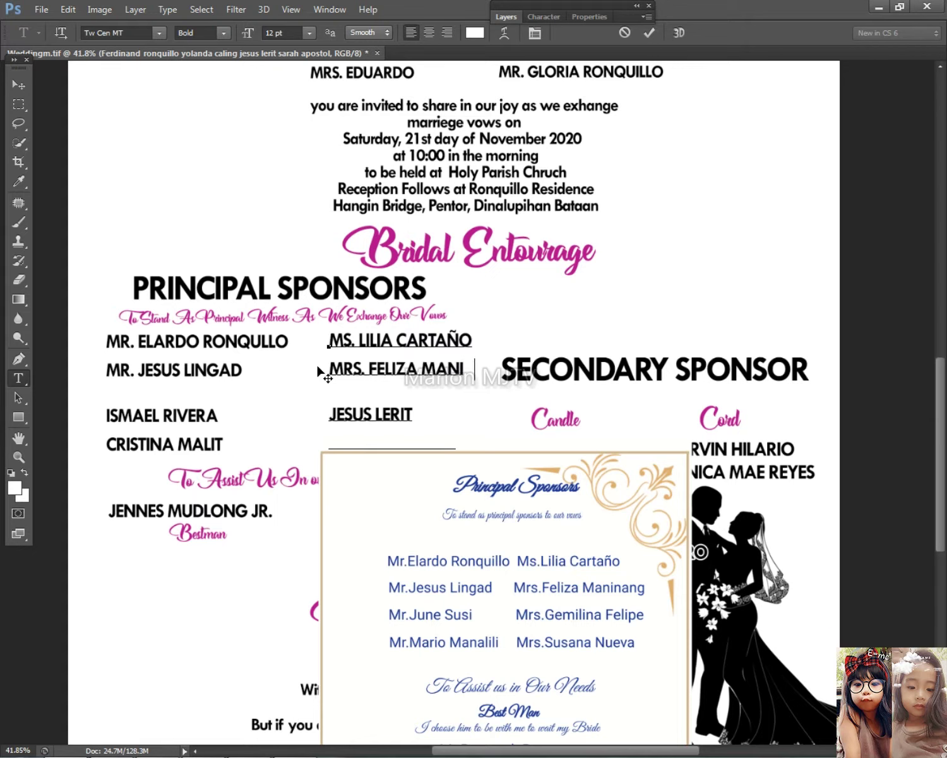
left_click(487, 375)
type("NANG")
Commit the edit and shift the right sponsor name column slightly left
left_click(19, 86)
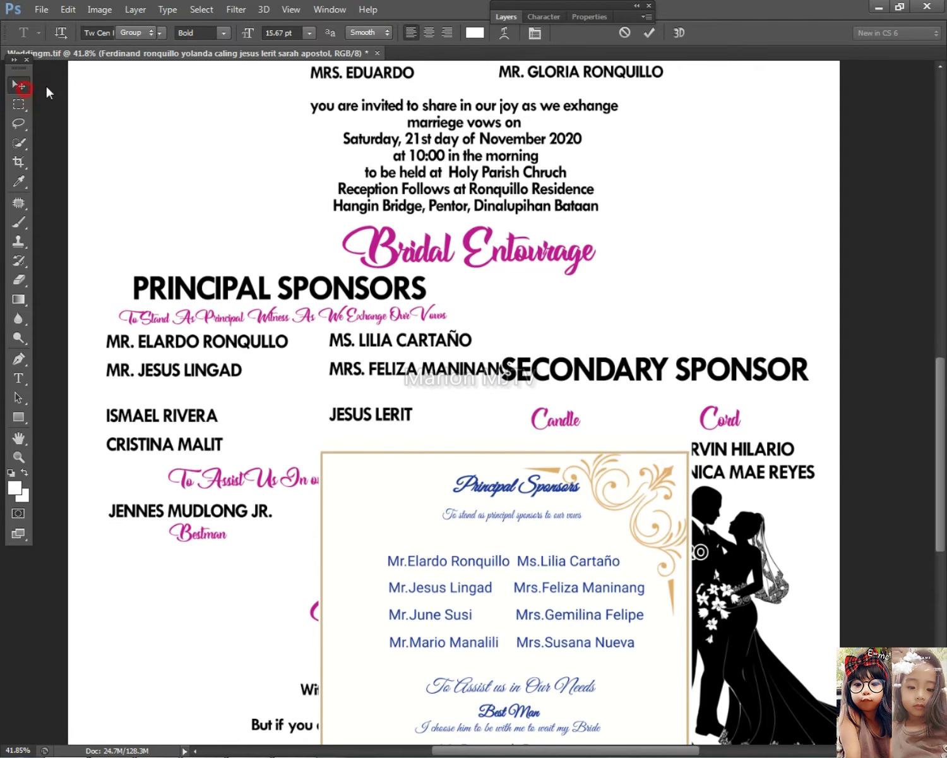
left_click_drag(436, 351, 415, 350)
key("Left")
key("Left")
key("Left")
key("Left")
key("Left")
key("Left")
key("Left")
key("Left")
key("Left")
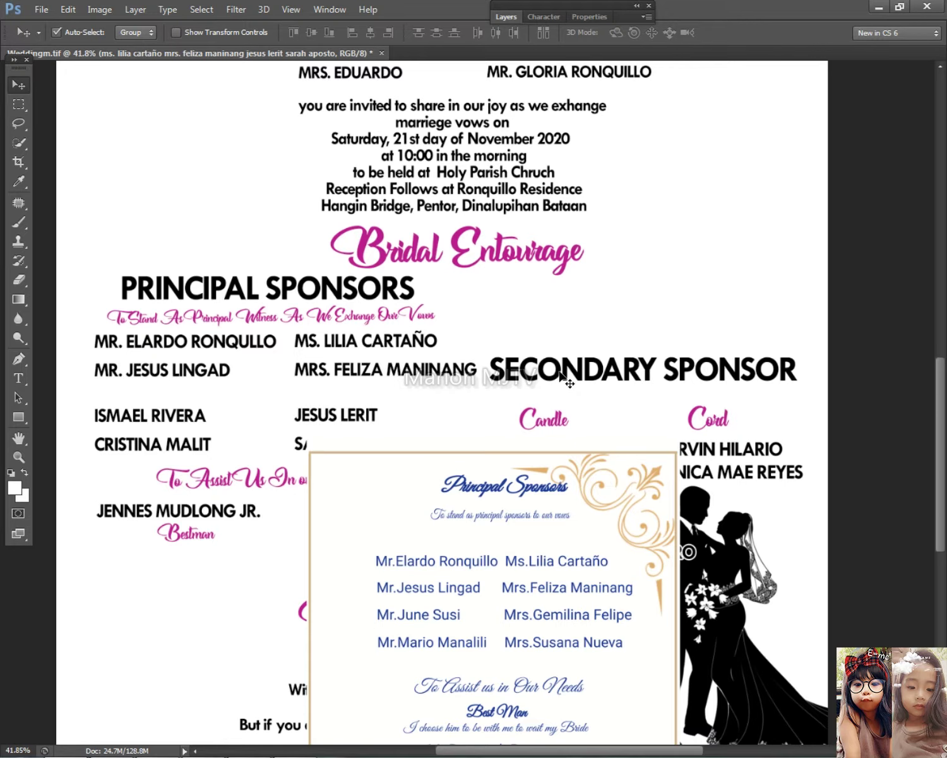
scroll(412, 333, "down", 1)
scroll(379, 418, "down", 1)
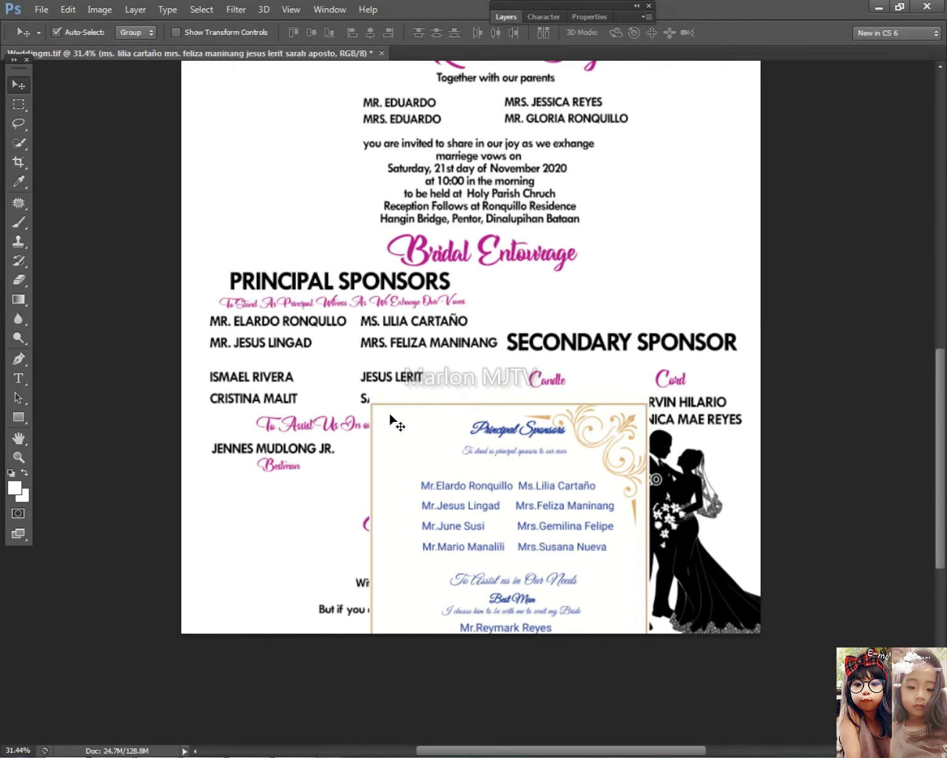
scroll(390, 417, "up", 2)
scroll(463, 470, "down", 3)
scroll(402, 316, "up", 1)
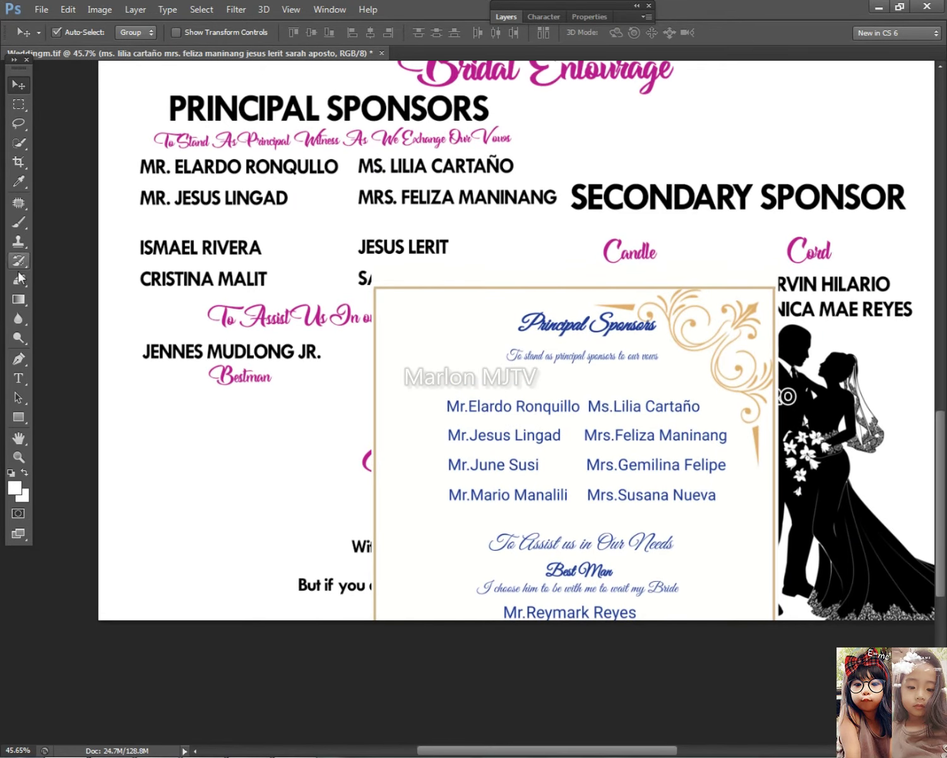
left_click(18, 378)
left_click(164, 229)
left_click(144, 243)
key("BackSpace")
key("BackSpace")
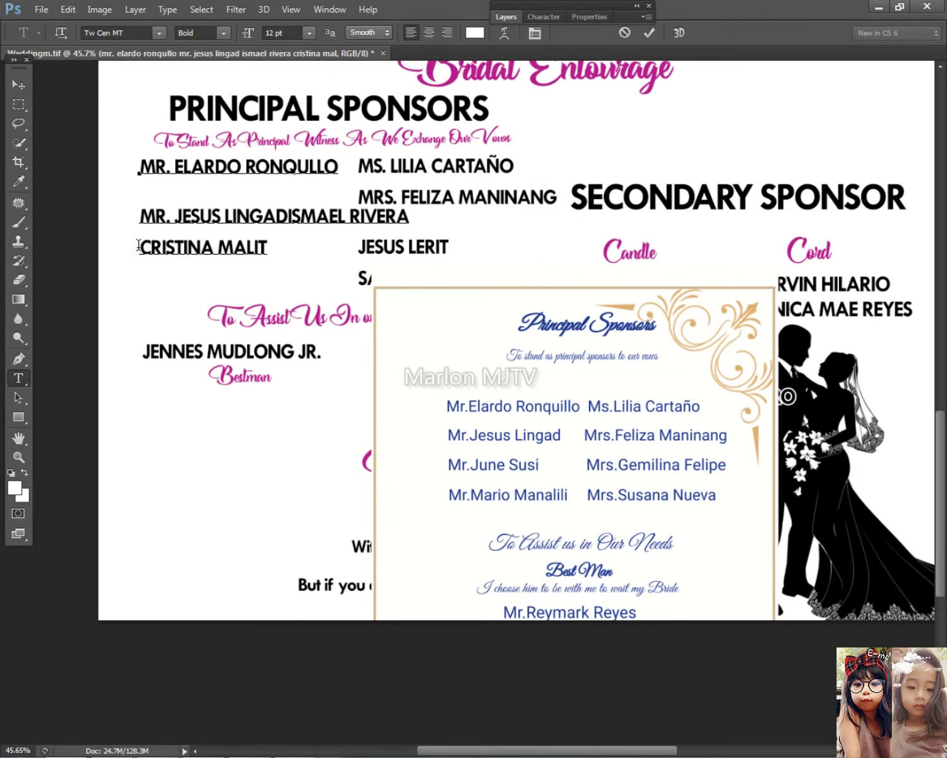
key("Return")
key("Return")
left_click_drag(139, 246, 289, 244)
mouse_move(424, 290)
left_mouse_down()
mouse_move(480, 293)
mouse_move(507, 313)
left_mouse_up()
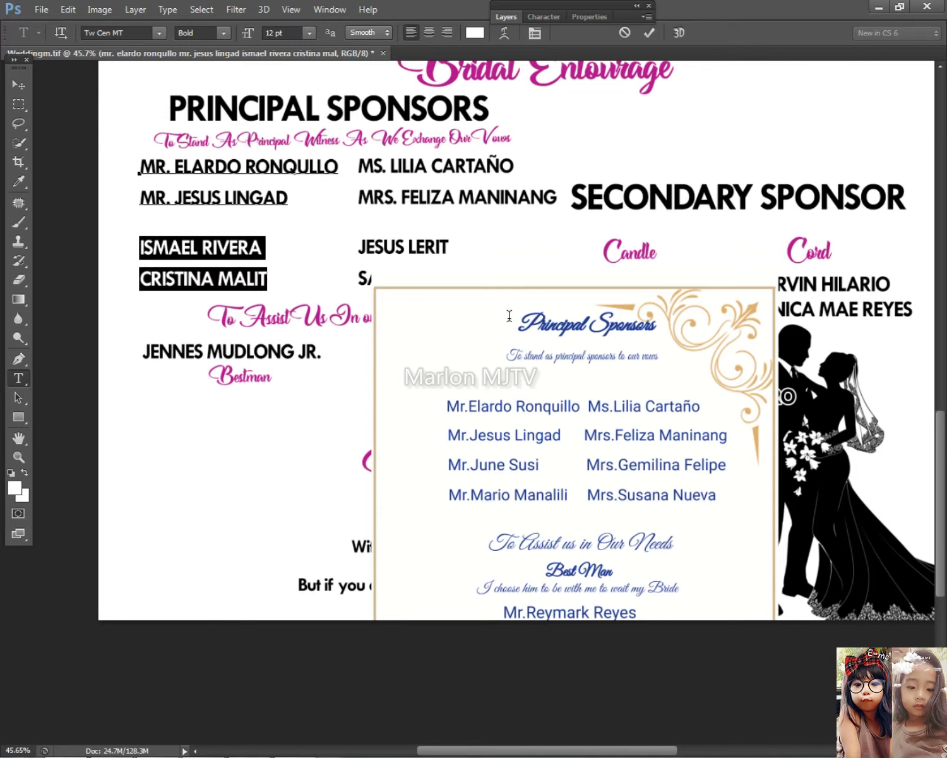
key("BackSpace")
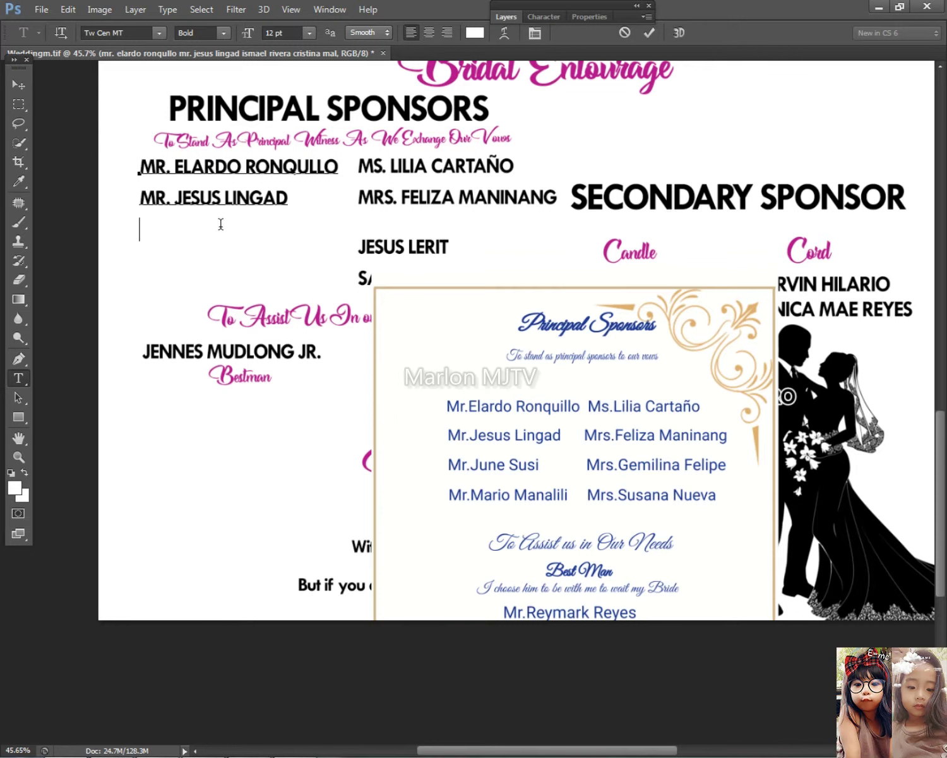
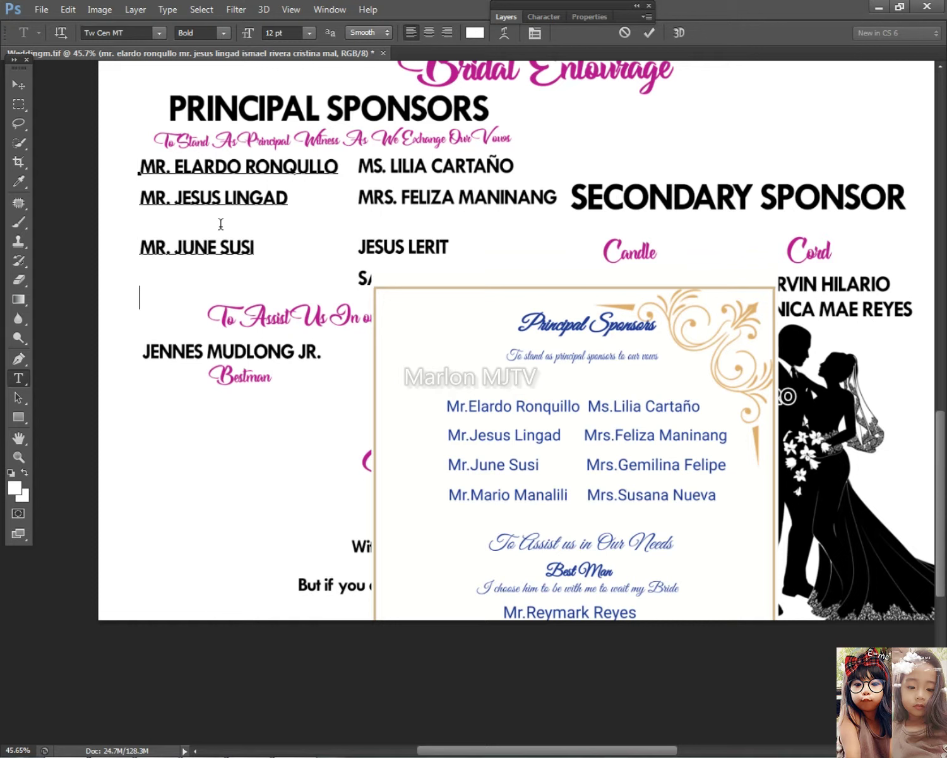
key("Return")
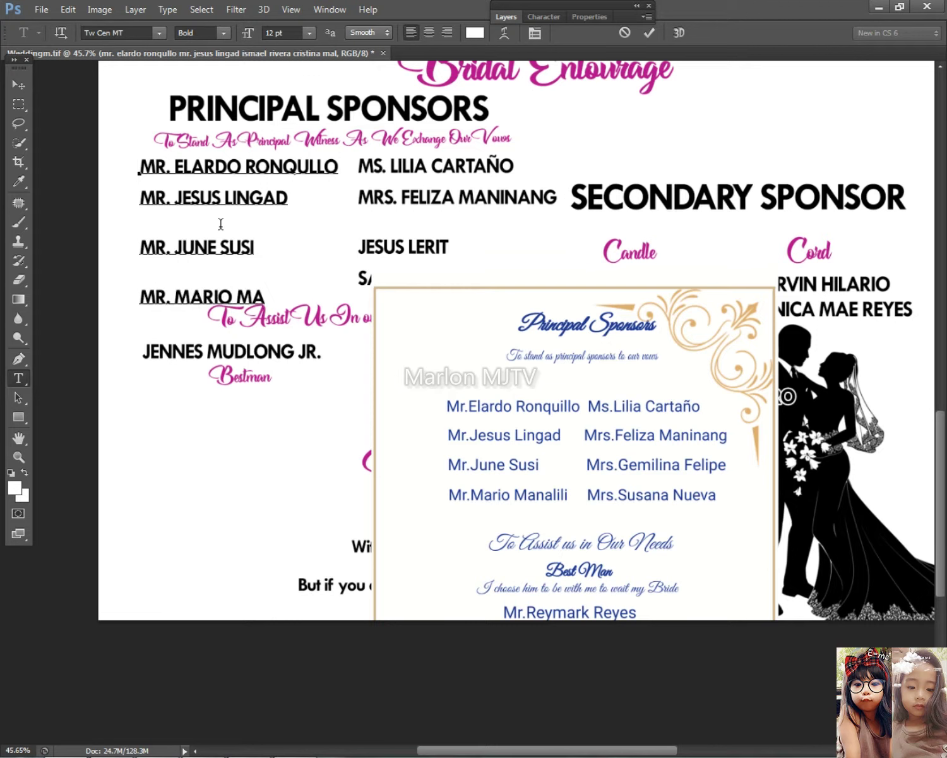
Reduce the line spacing of the last two names and commit the text edit
left_click_drag(327, 299, 76, 207)
left_click(251, 237)
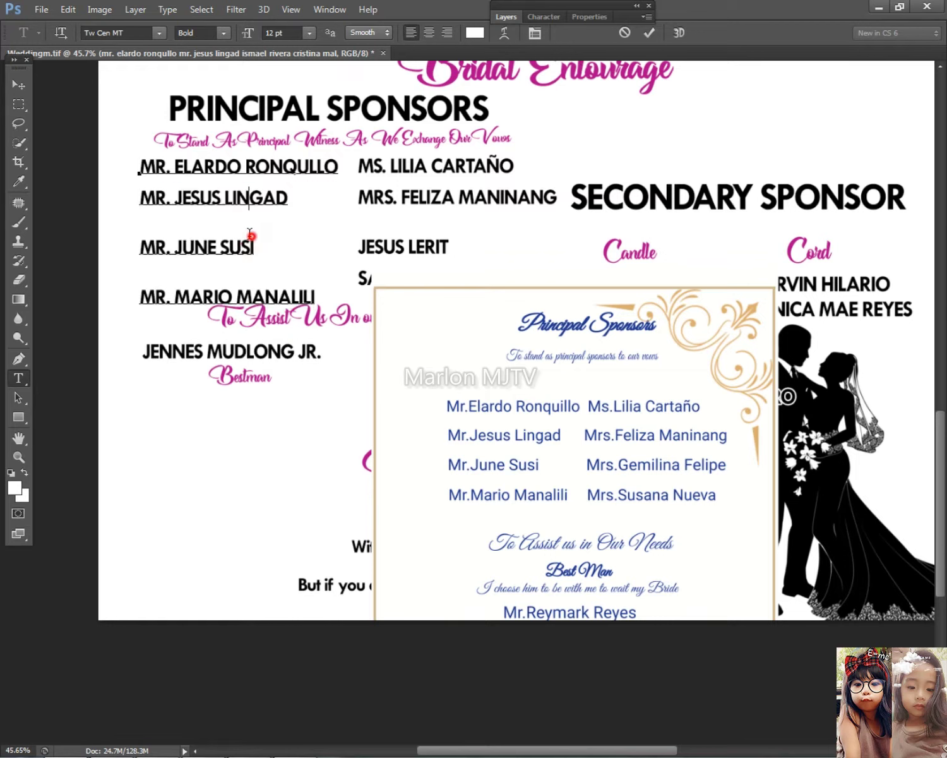
left_click(140, 243, "shift")
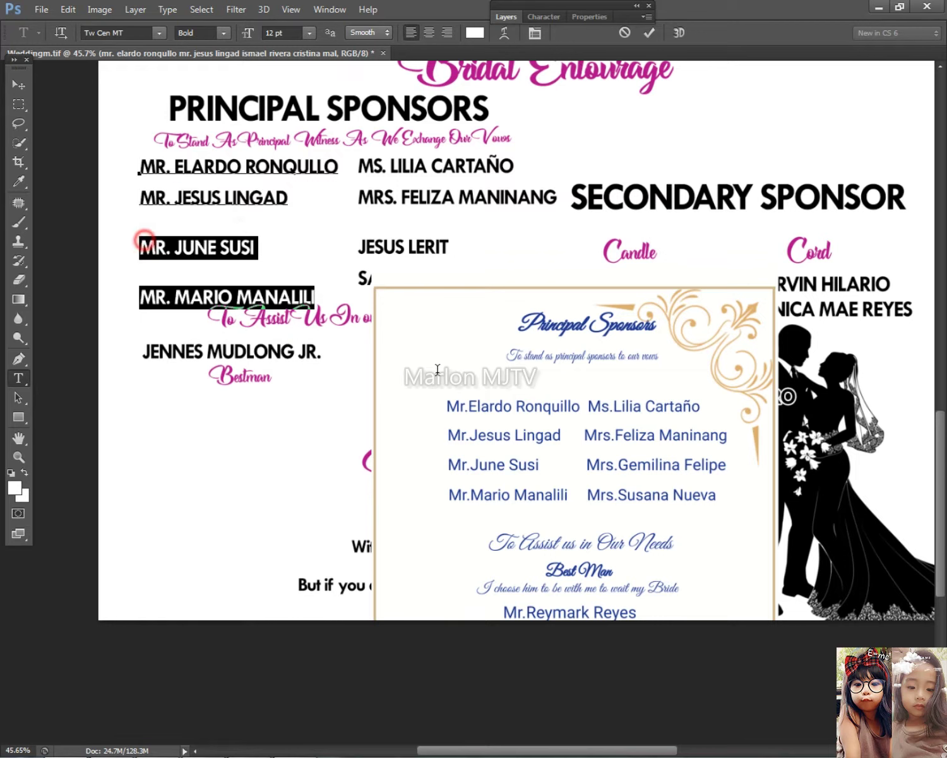
left_click(545, 16)
left_click(604, 57)
key("Down")
key("Down")
key("Down")
key("Down")
key("Down")
key("Down")
key("Down")
key("Down")
key("Down")
key("Down")
key("Down")
key("Down")
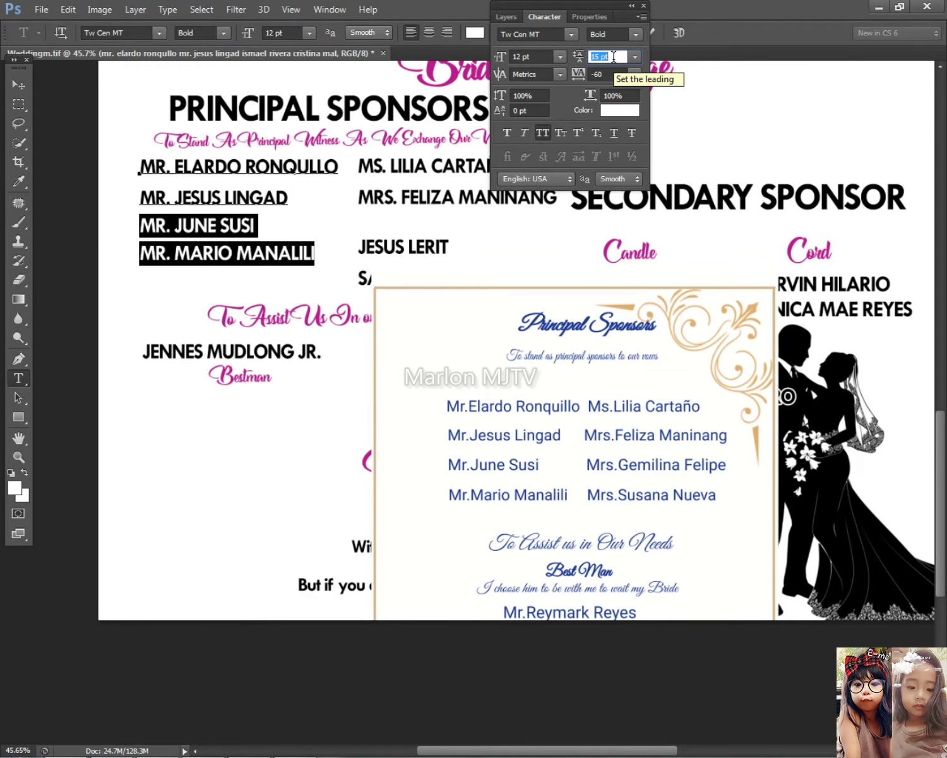
key("ctrl+Return")
key("v")
scroll(457, 180, "down", 2, "alt")
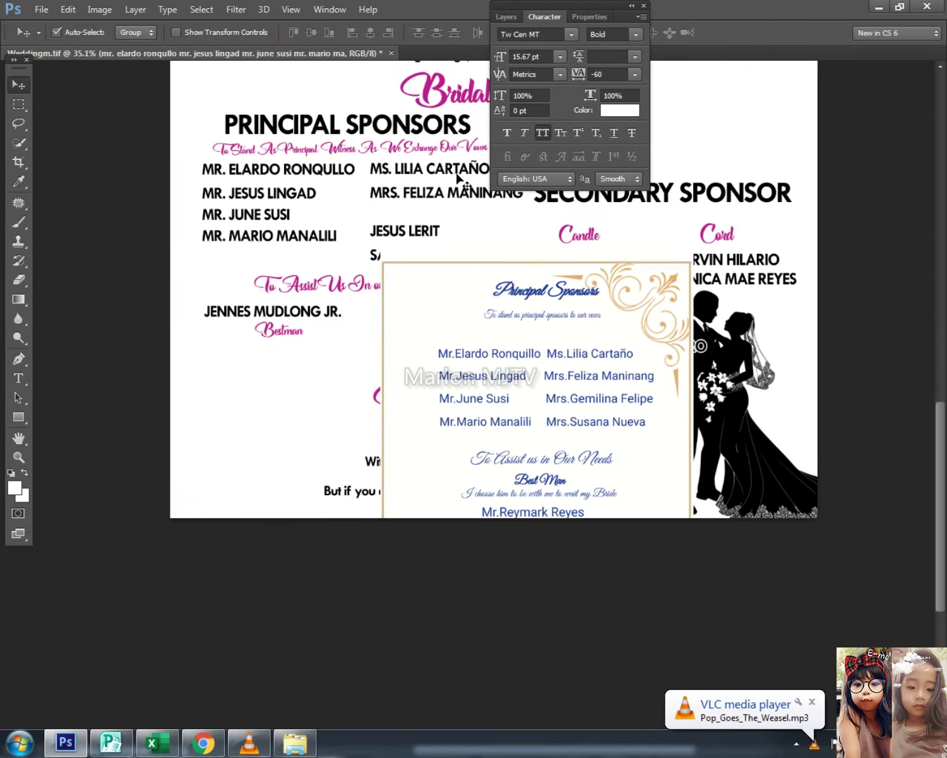
left_click(532, 21)
right_click(418, 236)
left_click(442, 246)
key("t")
left_click_drag(371, 230, 450, 229)
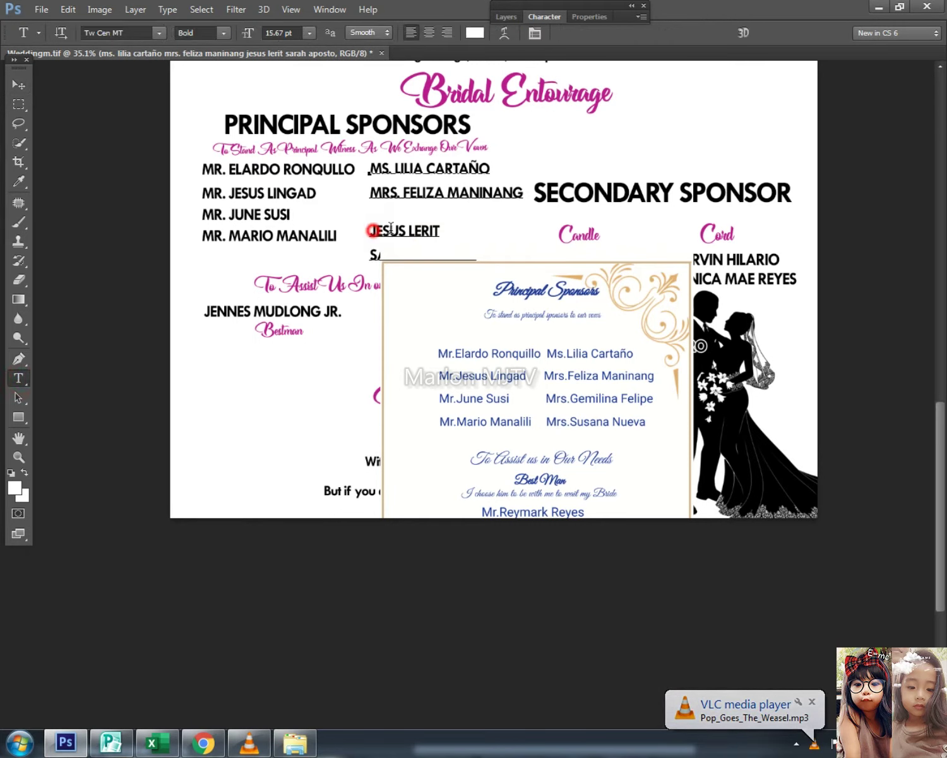
key("BackSpace")
key("BackSpace")
key("Return")
key("BackSpace")
left_click_drag(478, 216, 369, 215)
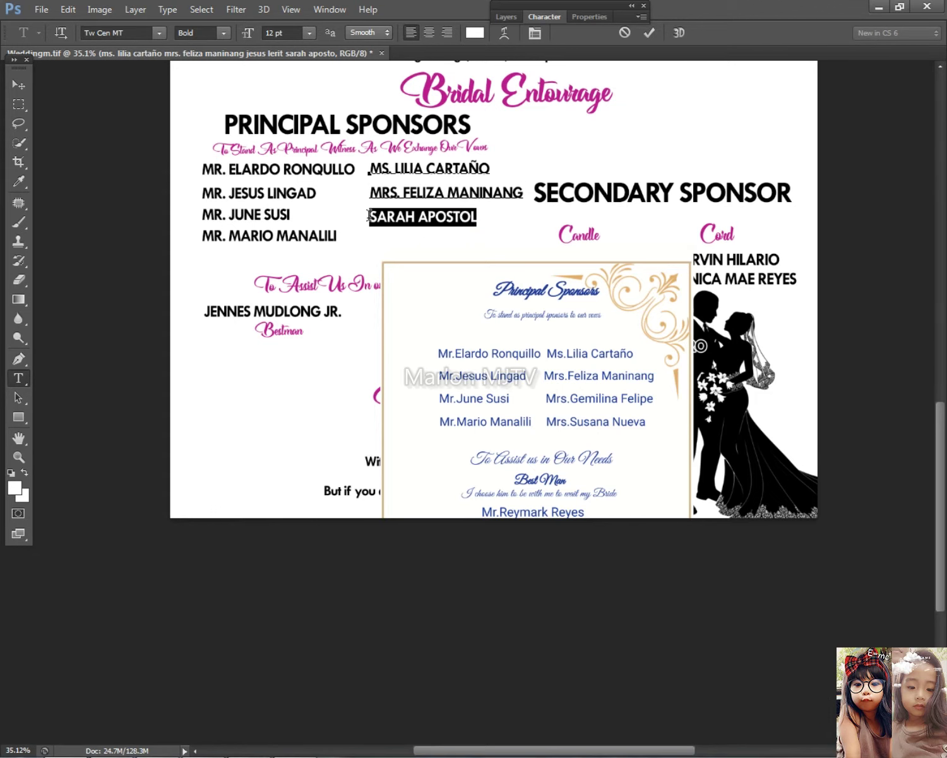
type("MRS. ")
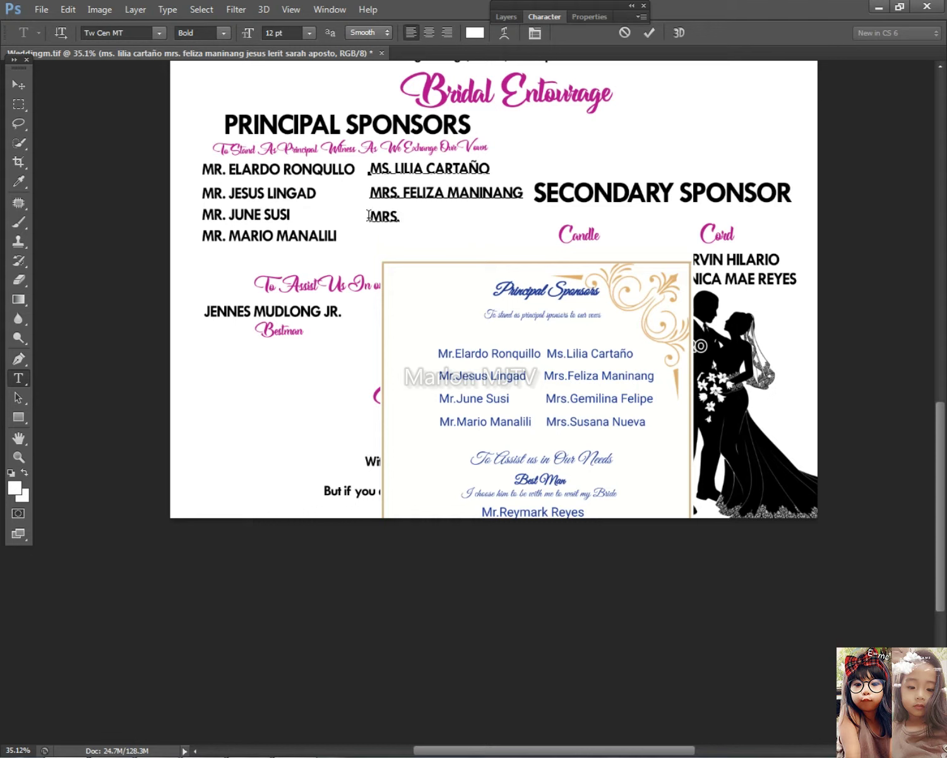
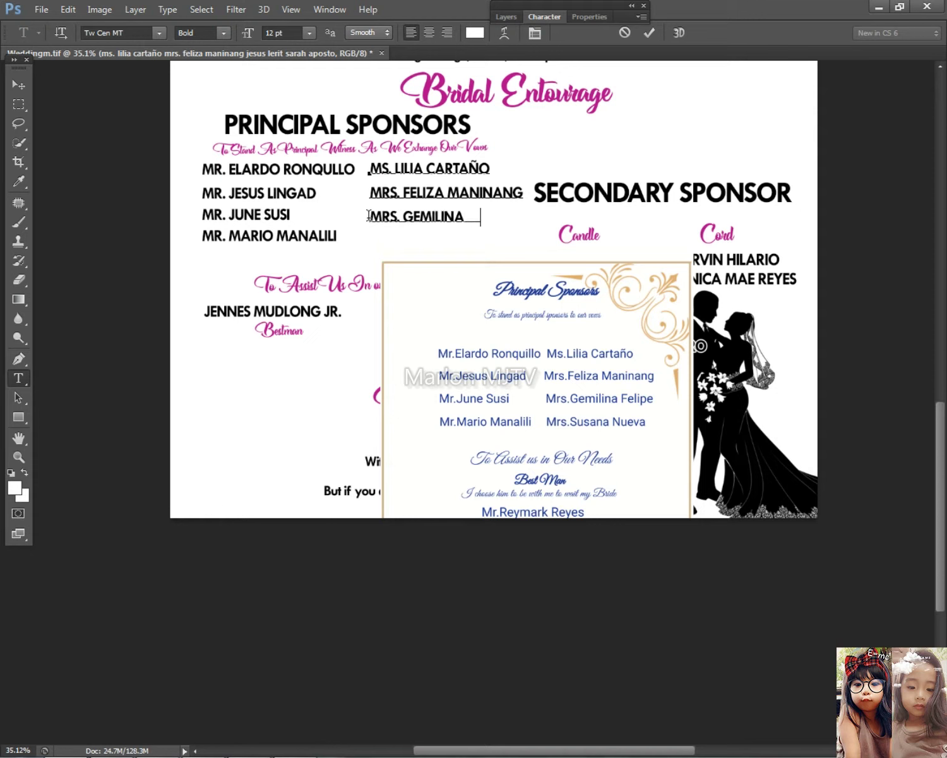
type("MRS. ")
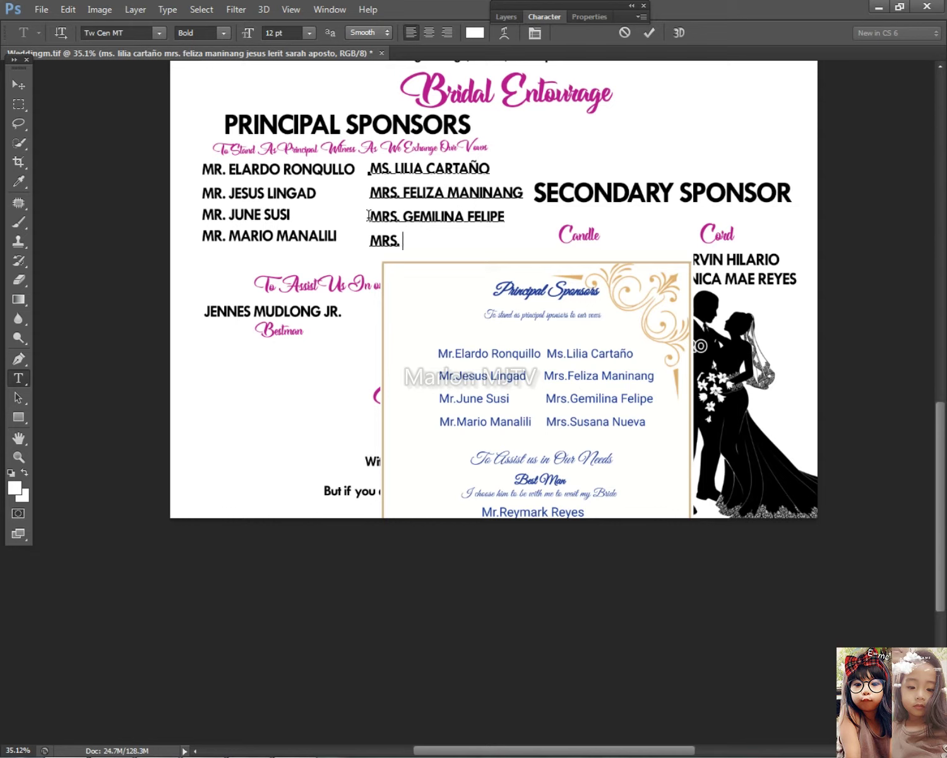
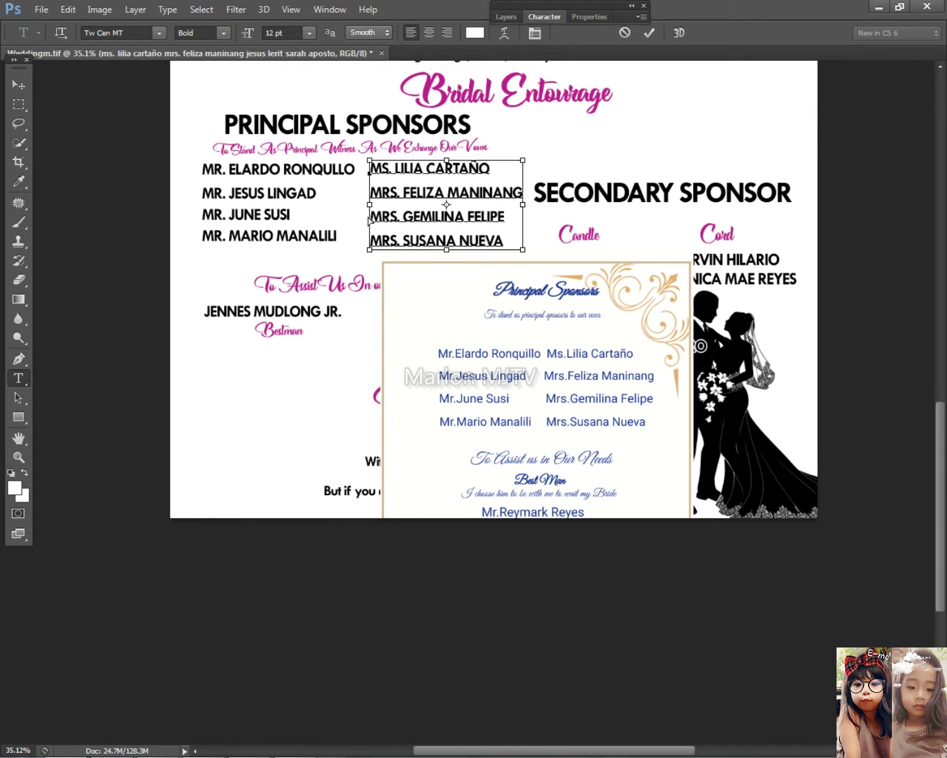
key("ctrl+a")
Tighten the second column's line spacing, commit, and nudge the column up slightly
left_click(530, 19)
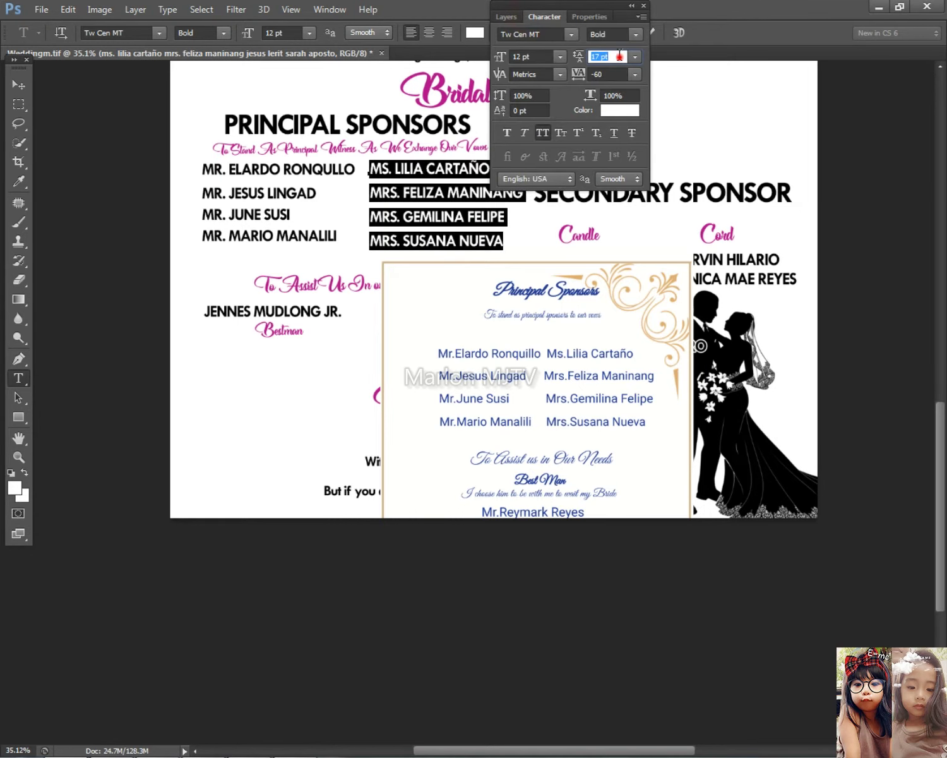
key("Down")
key("Down")
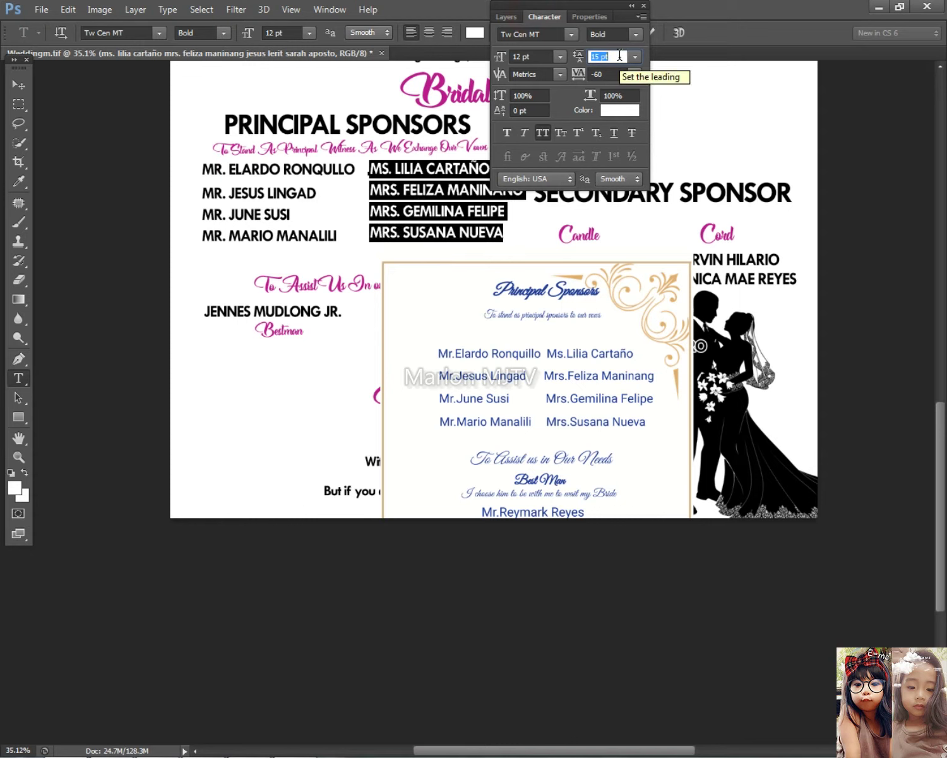
left_click(19, 84)
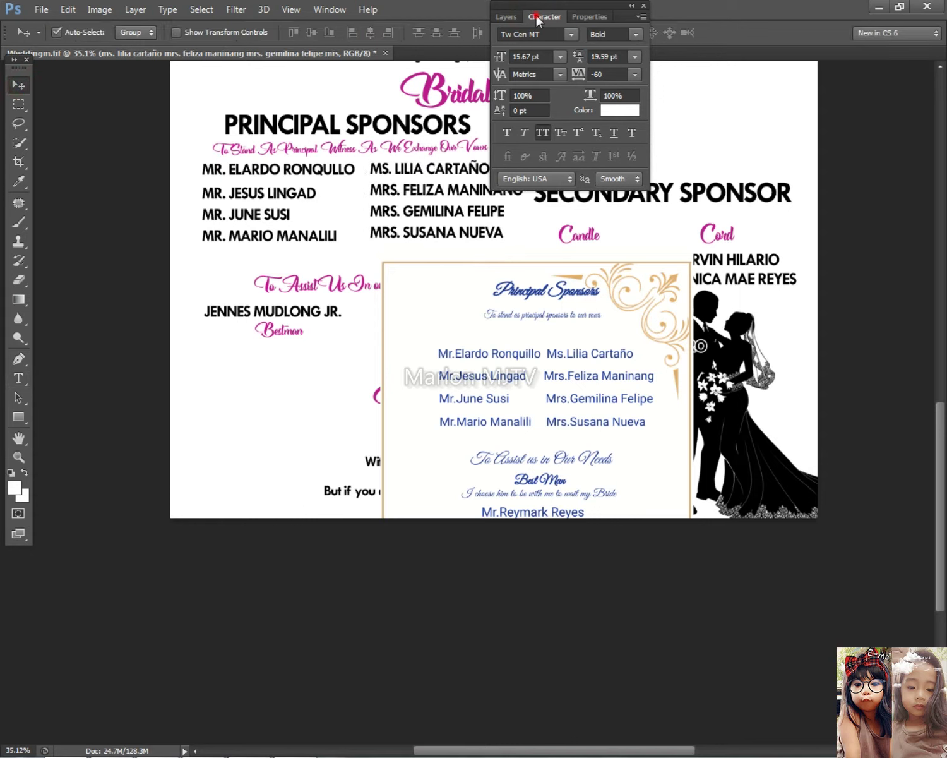
left_click(535, 17)
left_click_drag(431, 197, 431, 195)
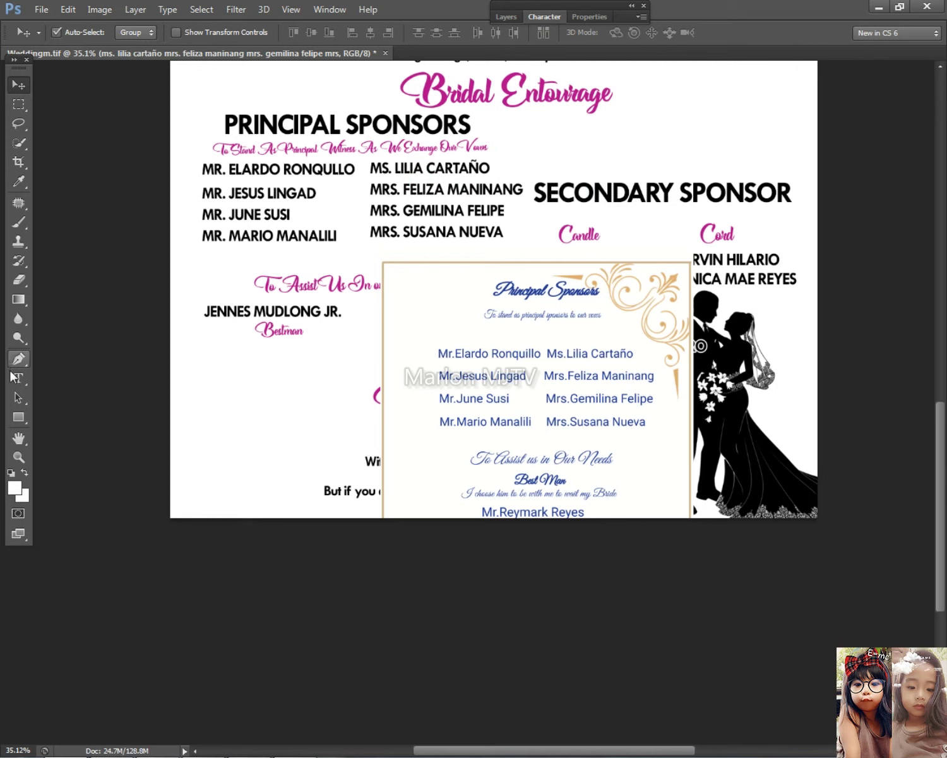
Set the first sponsor column's line spacing to 24 pt and commit
left_click(15, 377)
left_click(278, 202)
key("ctrl+a")
left_click(541, 17)
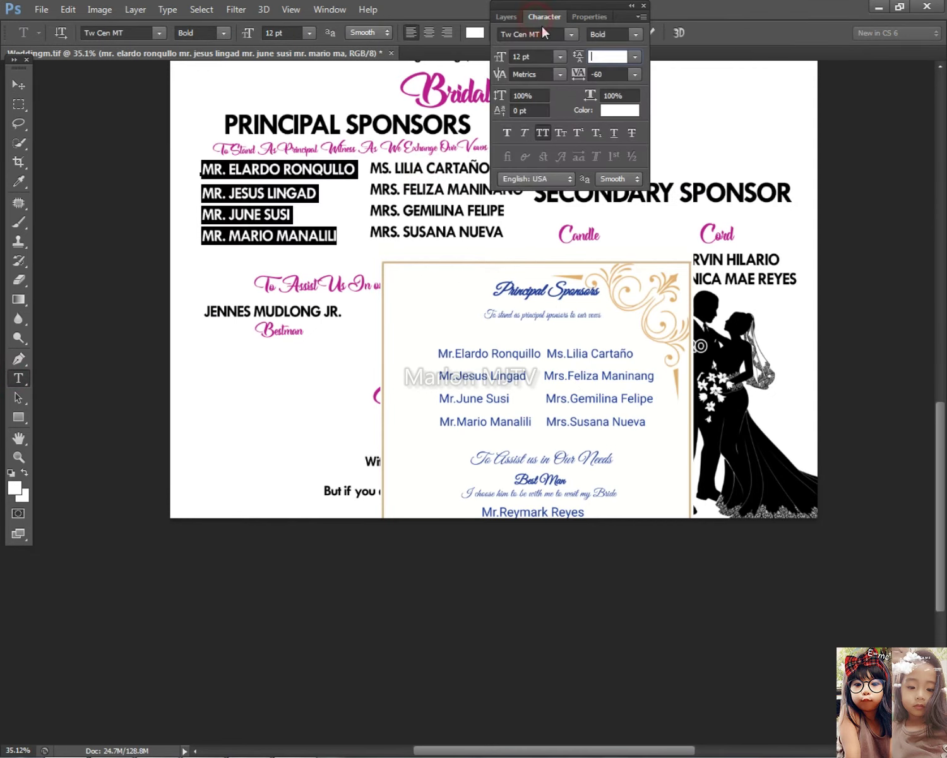
left_click(635, 56)
left_click(633, 226)
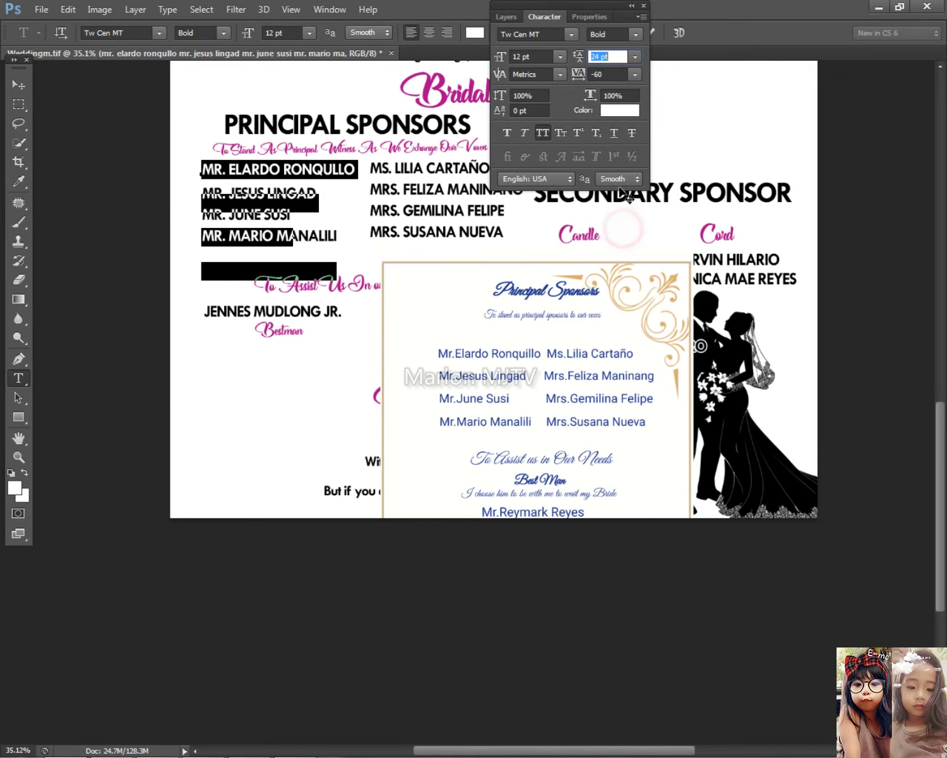
scroll(617, 55, "down", 2)
scroll(617, 55, "down", 3)
scroll(617, 55, "down", 3)
scroll(616, 54, "down", 1)
scroll(617, 55, "down", 1)
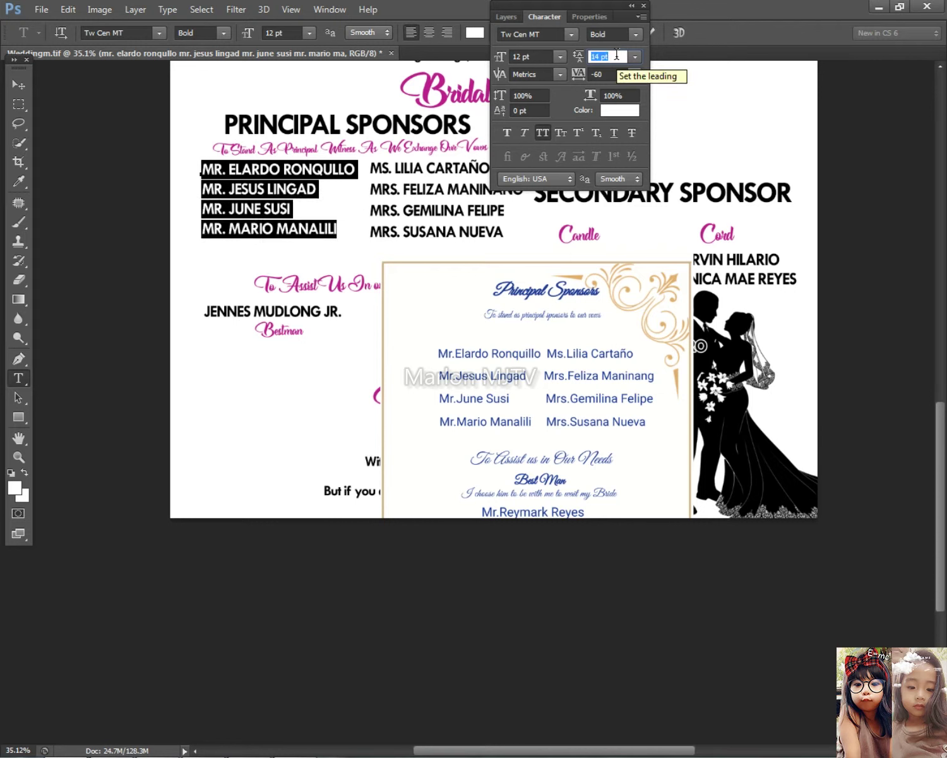
scroll(616, 55, "up", 1)
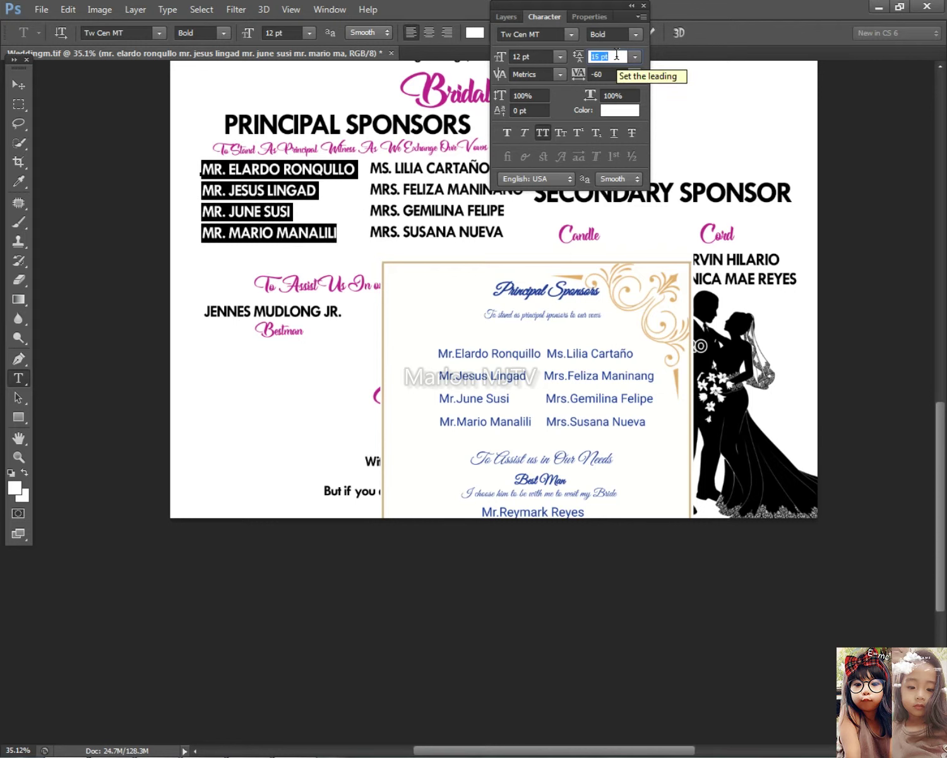
left_click(18, 84)
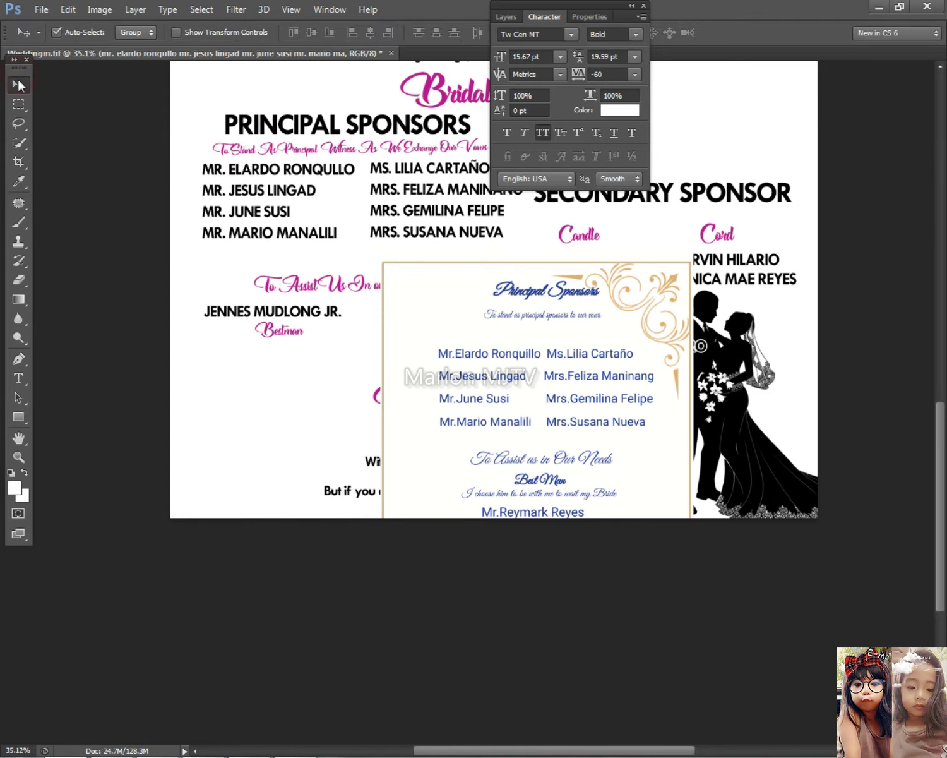
Fit the page in view, then zoom back in on the sponsor section
key("ctrl+0")
left_click(545, 16)
scroll(396, 672, "up", 6)
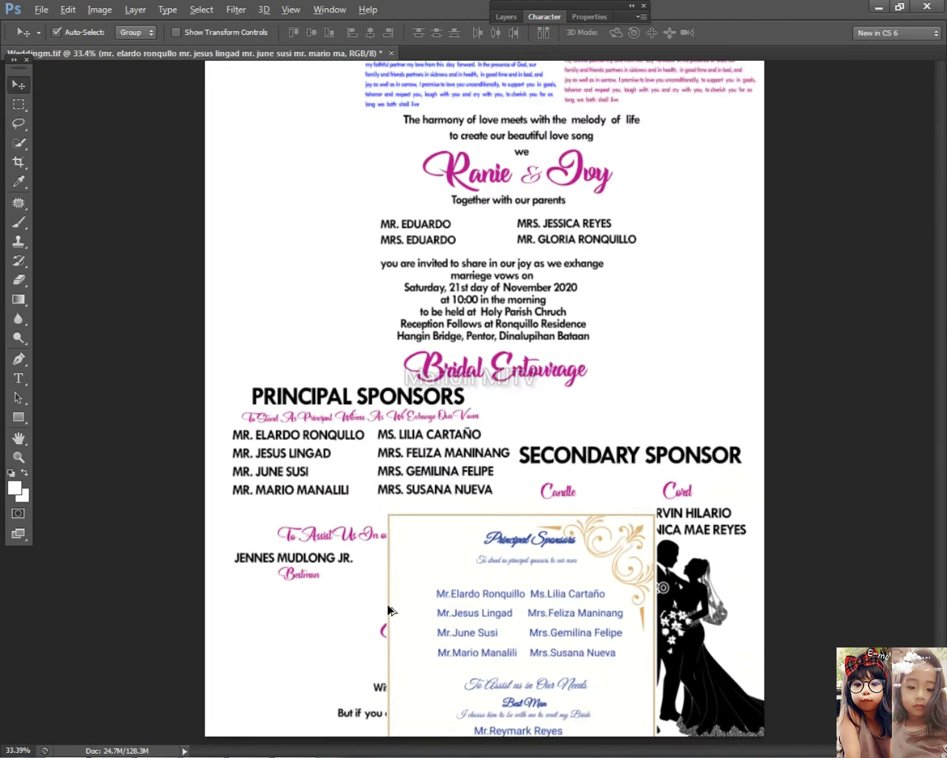
Line up the two sponsor name columns by moving each column's layer
left_click_drag(395, 533, 396, 291)
right_click(241, 156)
left_click(290, 162)
scroll(290, 165, "up", 4)
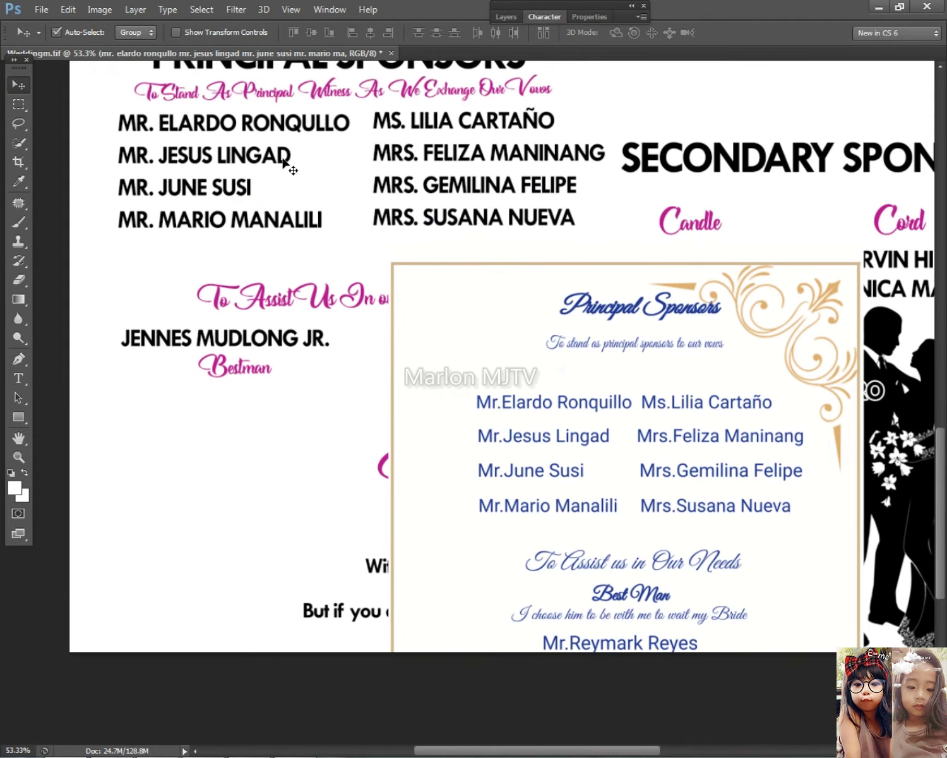
right_click(450, 229)
left_click(478, 231)
mouse_move(476, 218)
left_mouse_down()
mouse_move(475, 240)
mouse_move(455, 214)
left_mouse_up()
right_click(165, 185)
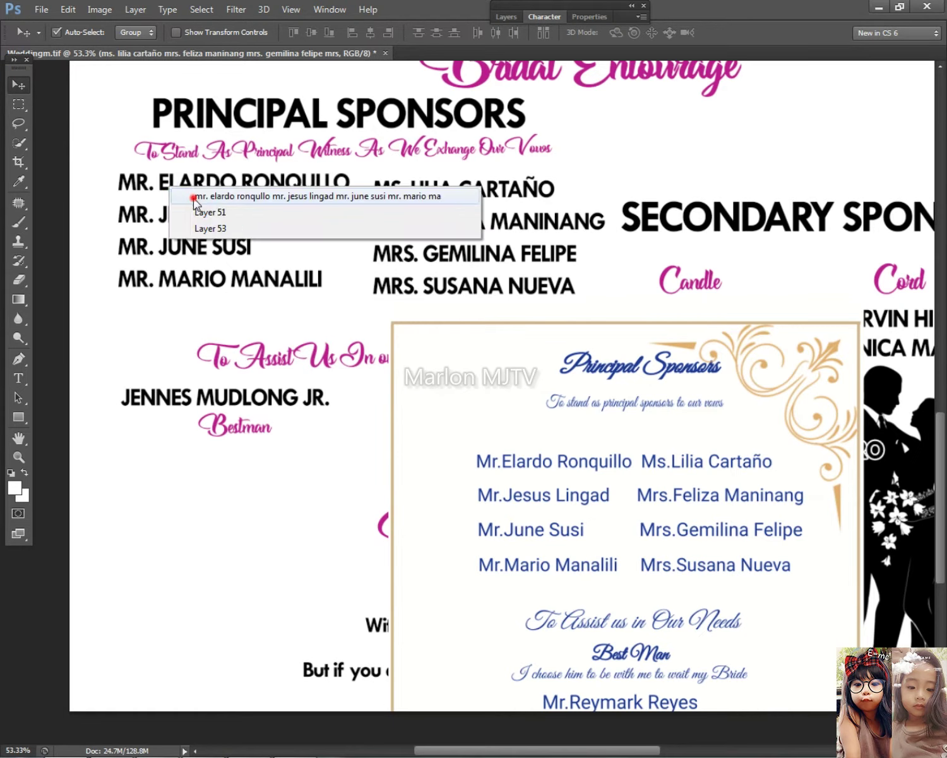
left_click(189, 189)
left_click_drag(195, 202, 197, 211)
Reposition the script subtitle and scale it to about 111% across both columns
right_click(294, 158)
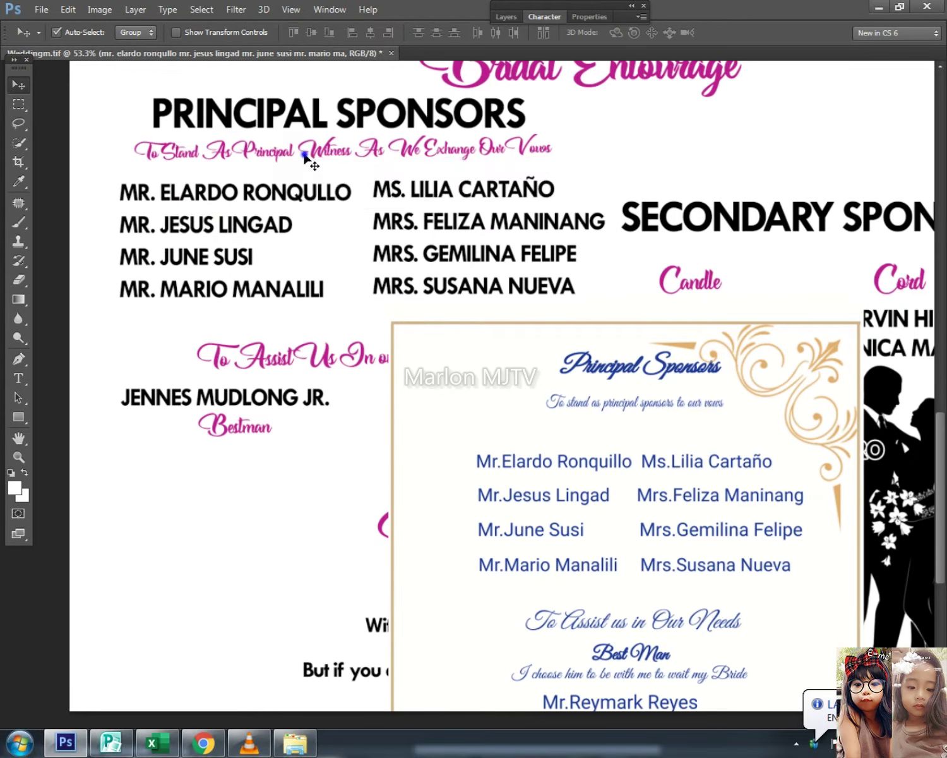
left_click(306, 167)
left_click_drag(313, 154, 291, 165)
key("ctrl+t")
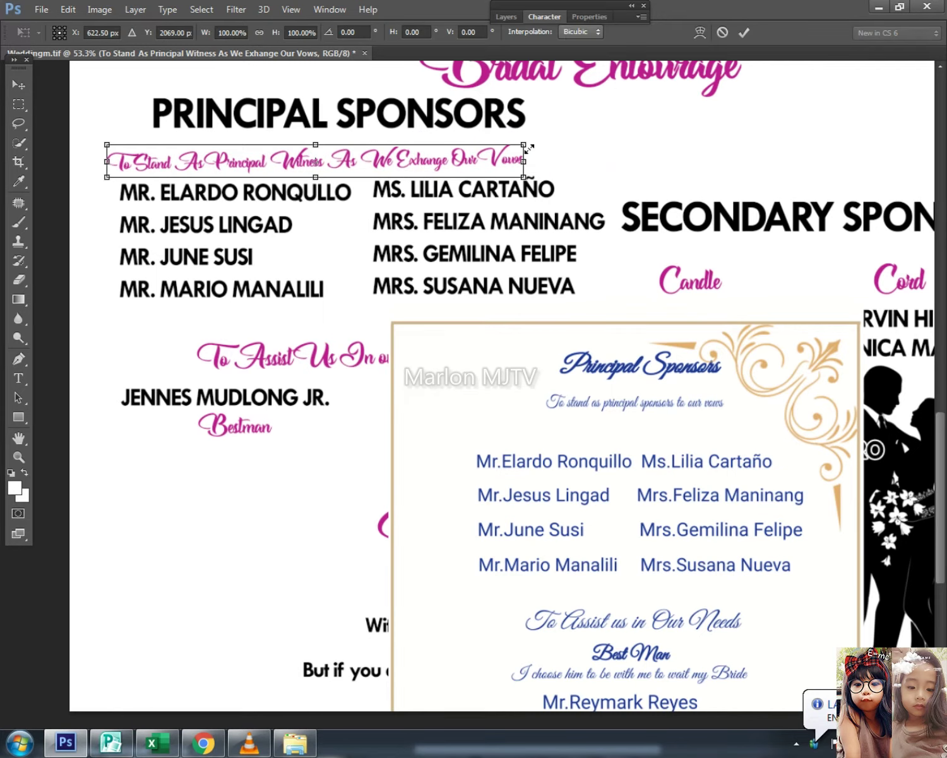
left_click_drag(568, 141, 575, 139)
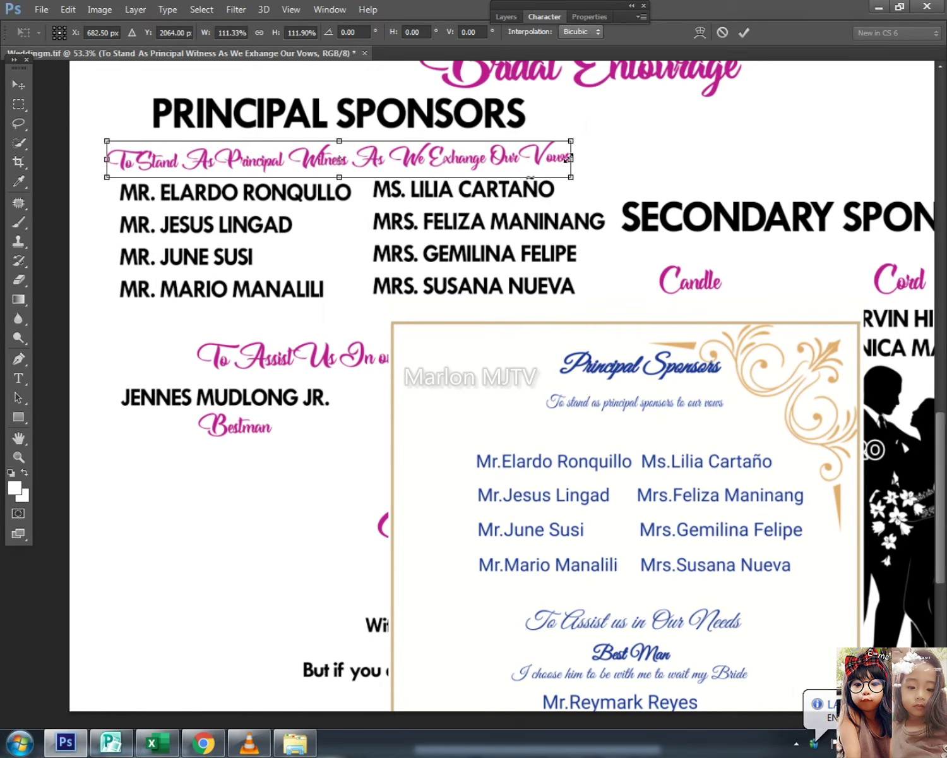
key("Return")
Move the reference card image up over the sponsor section
scroll(413, 193, "down", 2)
scroll(490, 331, "down", 2)
right_click(500, 353)
left_click(508, 366)
left_click_drag(522, 365, 503, 276)
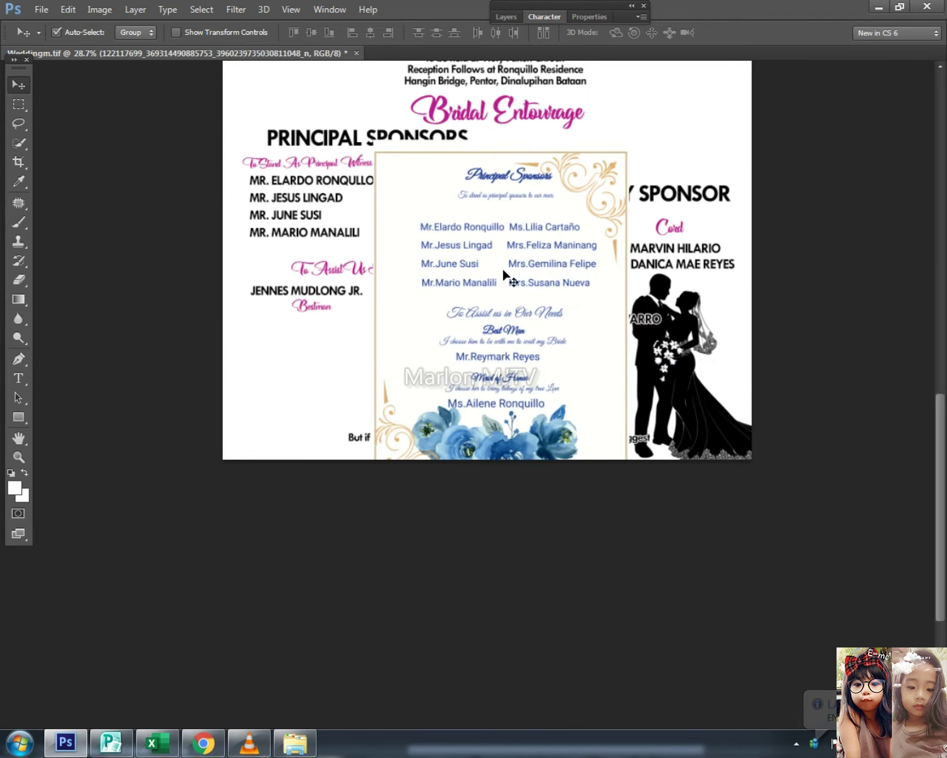
Rasterize the reference card, erase its top part, and deselect
left_click(18, 104)
mouse_move(296, 132)
left_mouse_down()
mouse_move(675, 335)
mouse_move(720, 297)
left_mouse_up()
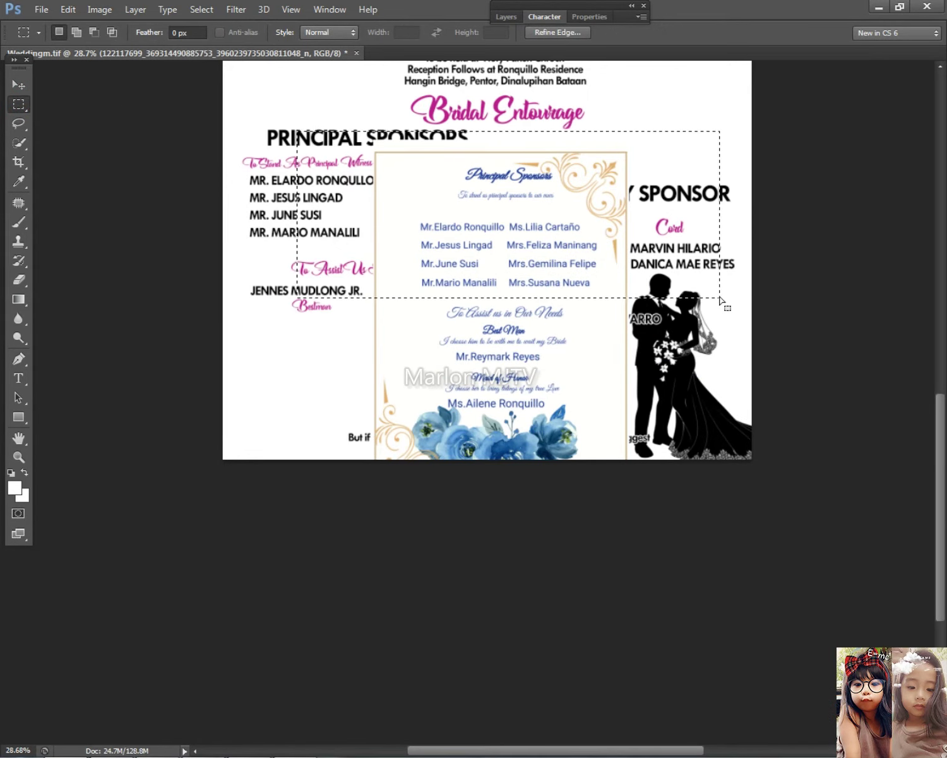
key("Delete")
key("Return")
left_click(18, 279)
left_click(482, 306)
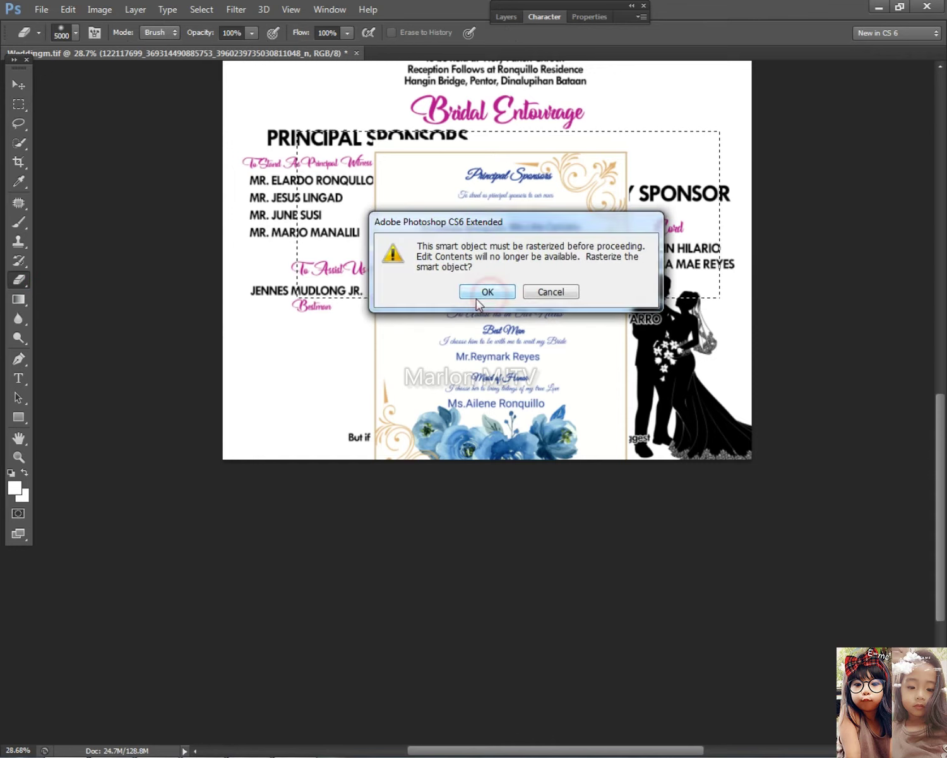
left_click(474, 359)
left_click(21, 104)
right_click(588, 209)
left_click(611, 220)
Move the trimmed card up and right, then select the Bestman name text layer
left_click(18, 84)
mouse_move(510, 377)
left_mouse_down()
mouse_move(650, 223)
mouse_move(628, 197)
left_mouse_up()
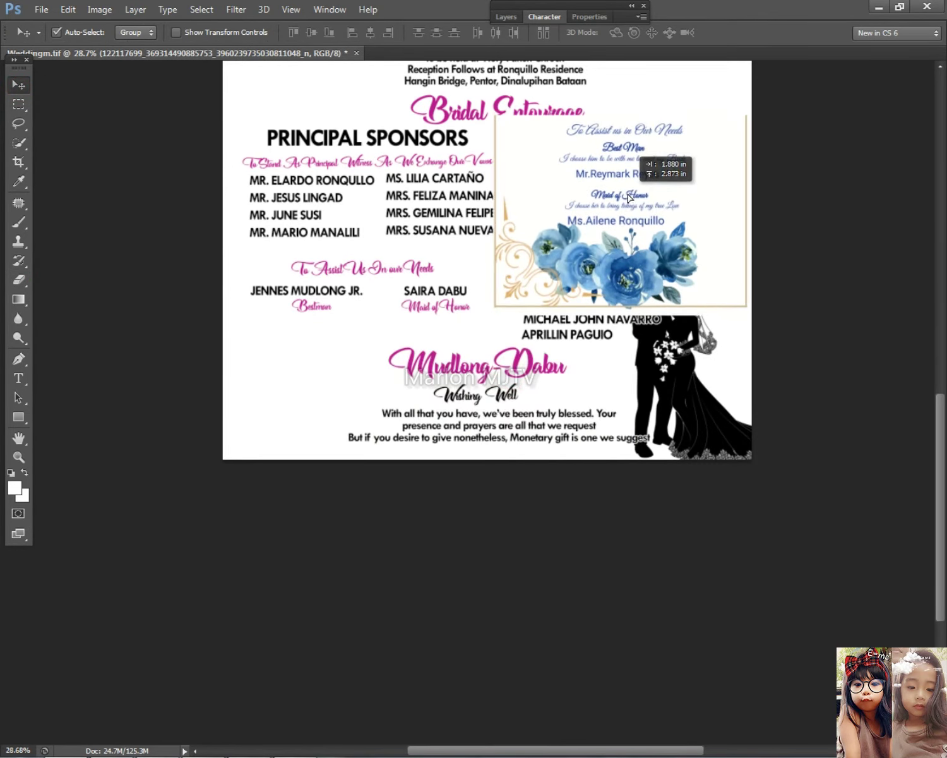
scroll(517, 279, "up", 1)
scroll(500, 287, "up", 1)
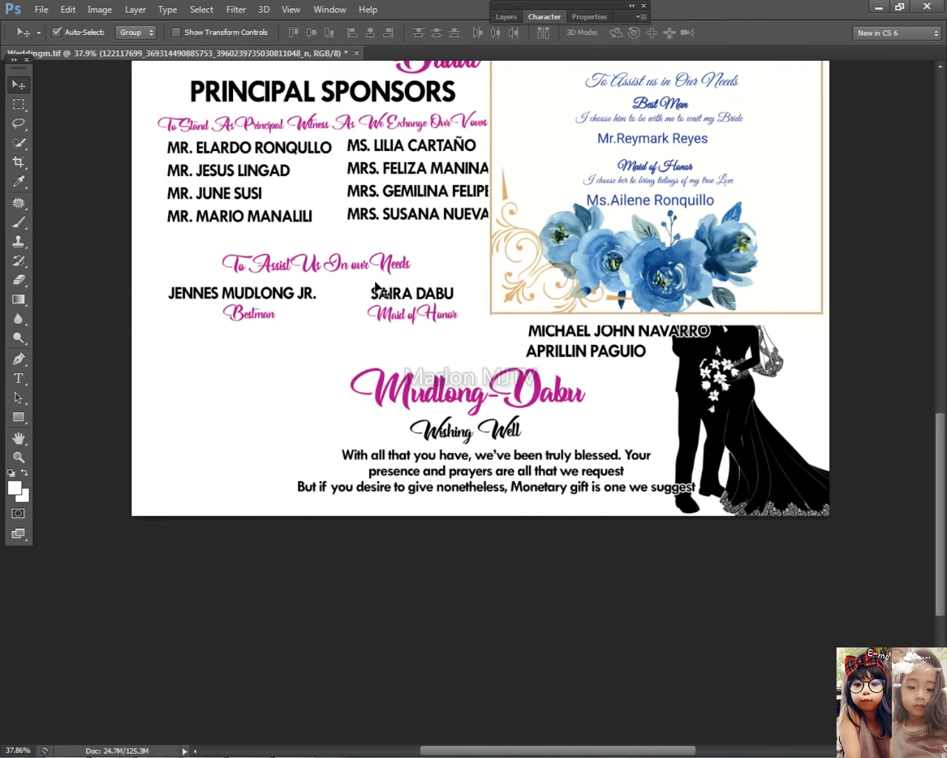
left_click(336, 270)
left_click(254, 294)
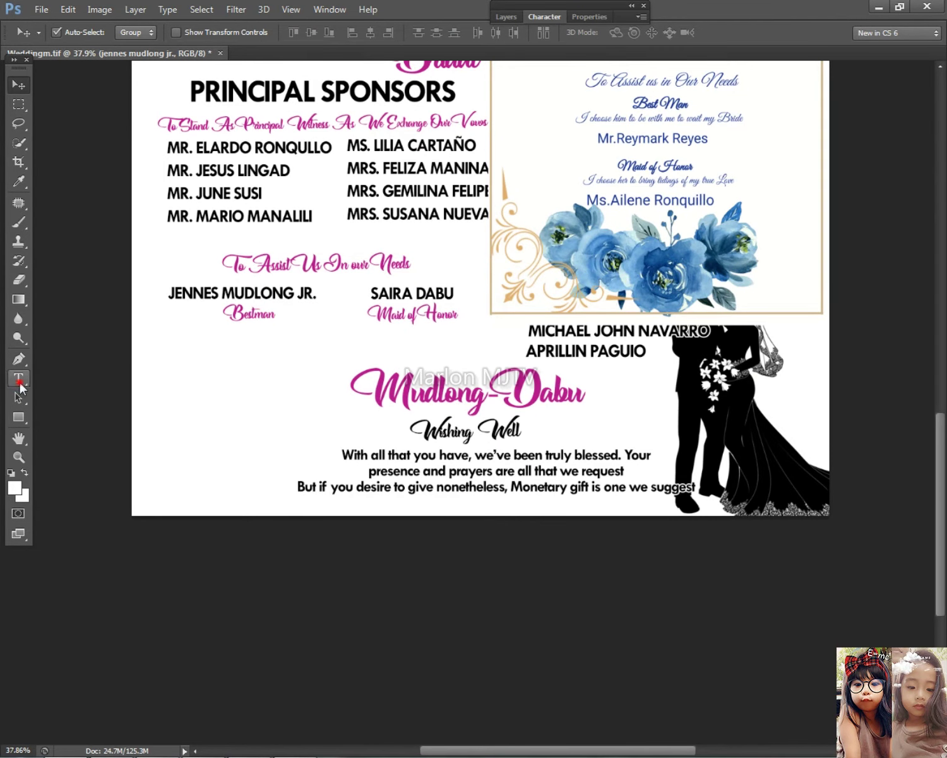
Retype the Bestman name to match the floral reference card and commit it
left_click(19, 379)
scroll(231, 311, "up", 1)
triple_click(226, 328)
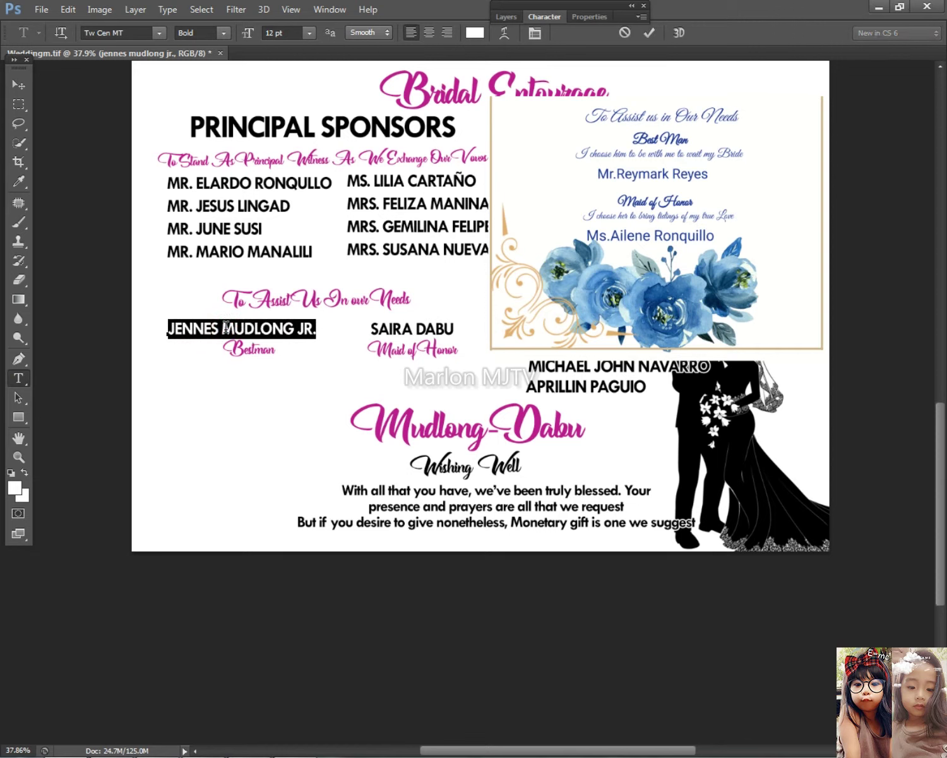
left_click(226, 327)
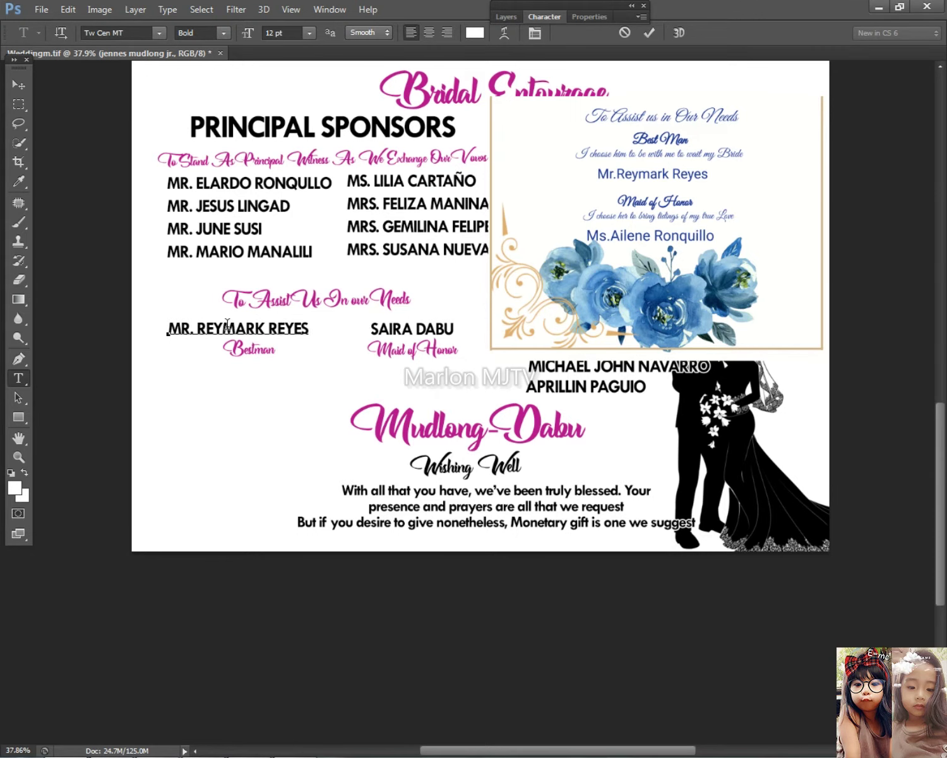
left_click(18, 84)
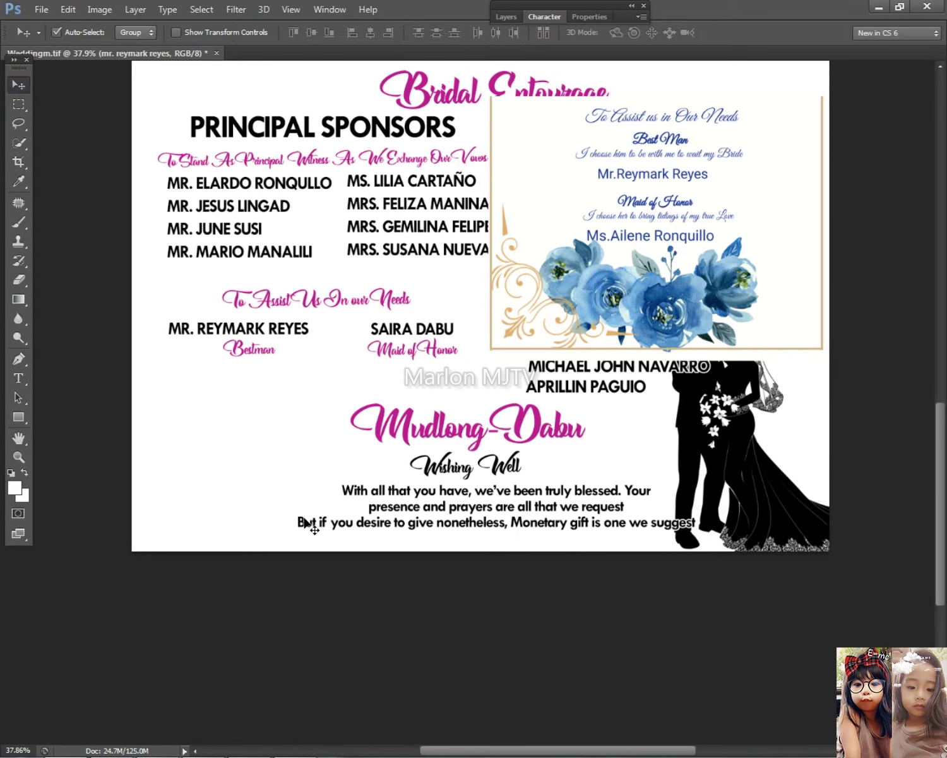
Retype the Maid of Honor name, commit it, and shift it left
left_click(819, 743)
left_click(560, 688)
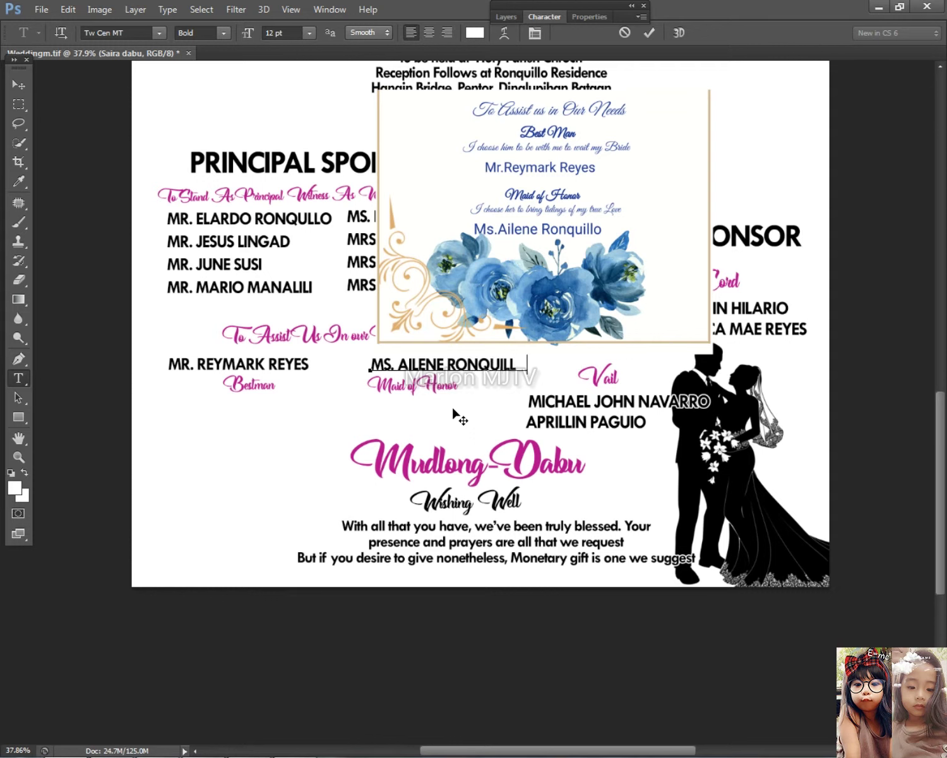
left_click(19, 84)
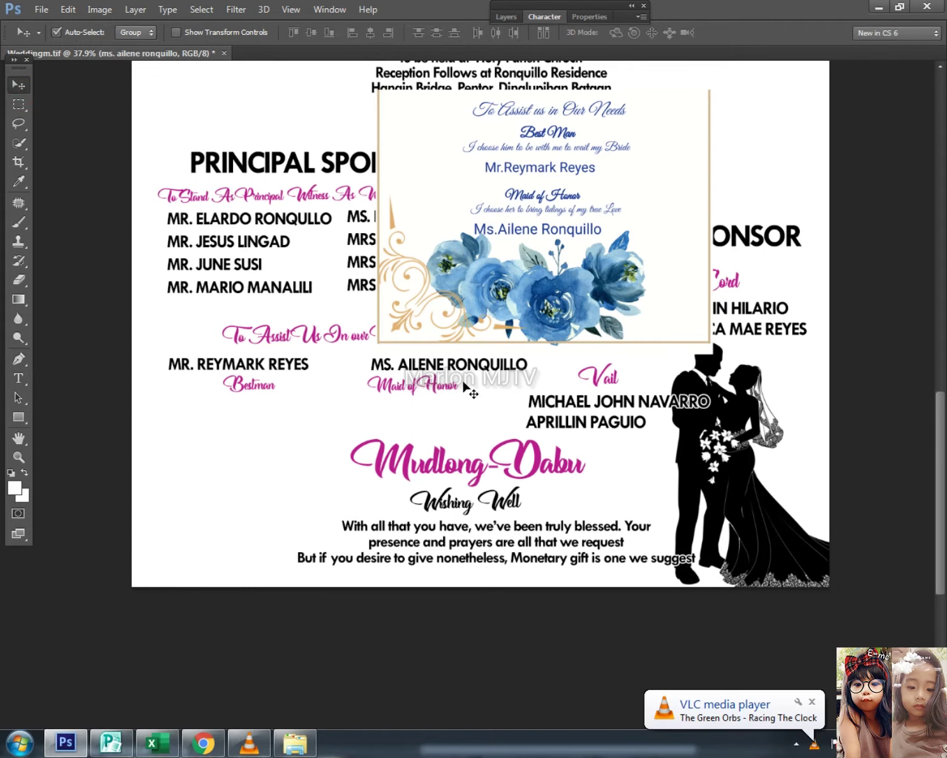
left_click_drag(455, 372, 408, 371)
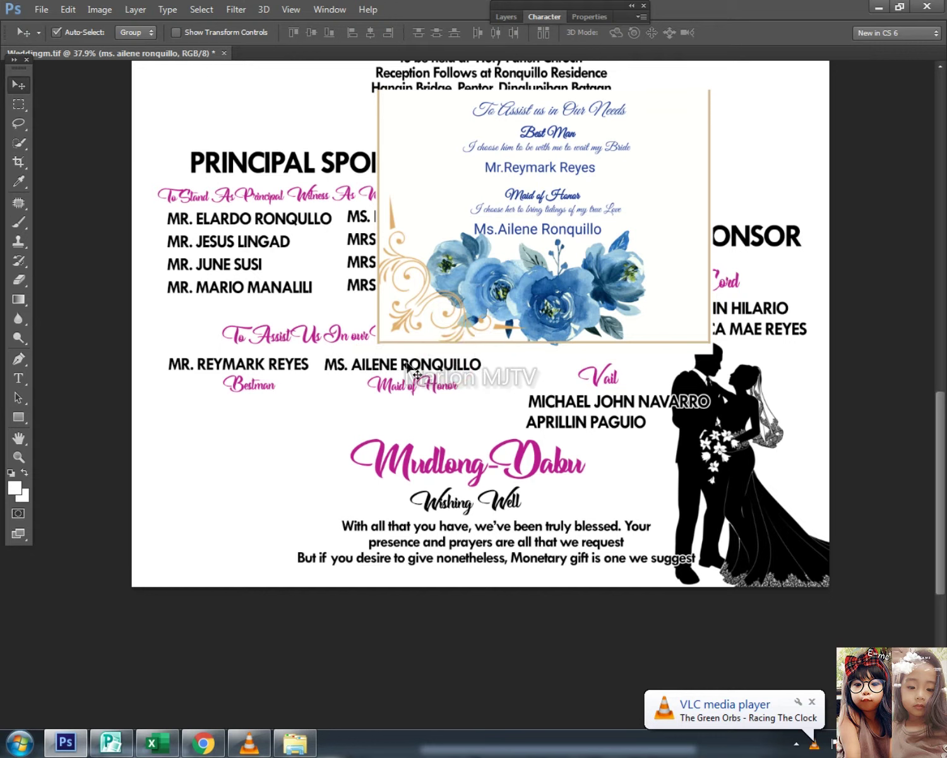
Pick through the layers at the Maid of Honor name, floral card and Candle sponsors
right_click(271, 358)
right_click(374, 366)
left_click(428, 377)
right_click(571, 148)
left_click(632, 254)
scroll(660, 186, "down", 3)
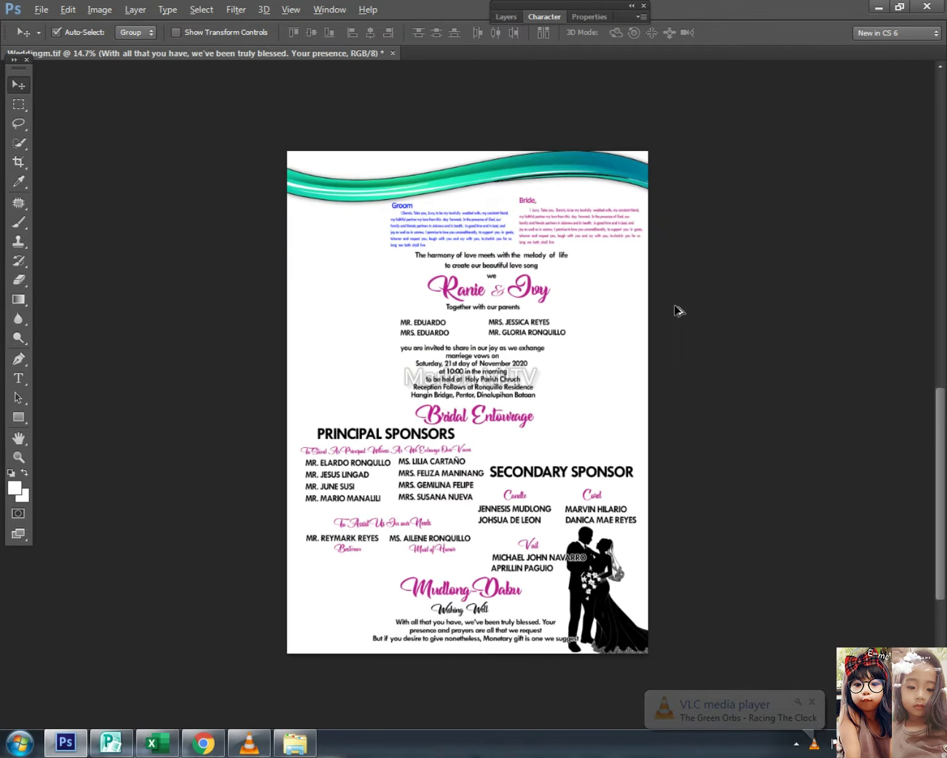
scroll(574, 377, "up", 2)
scroll(574, 377, "up", 2)
scroll(612, 330, "down", 5)
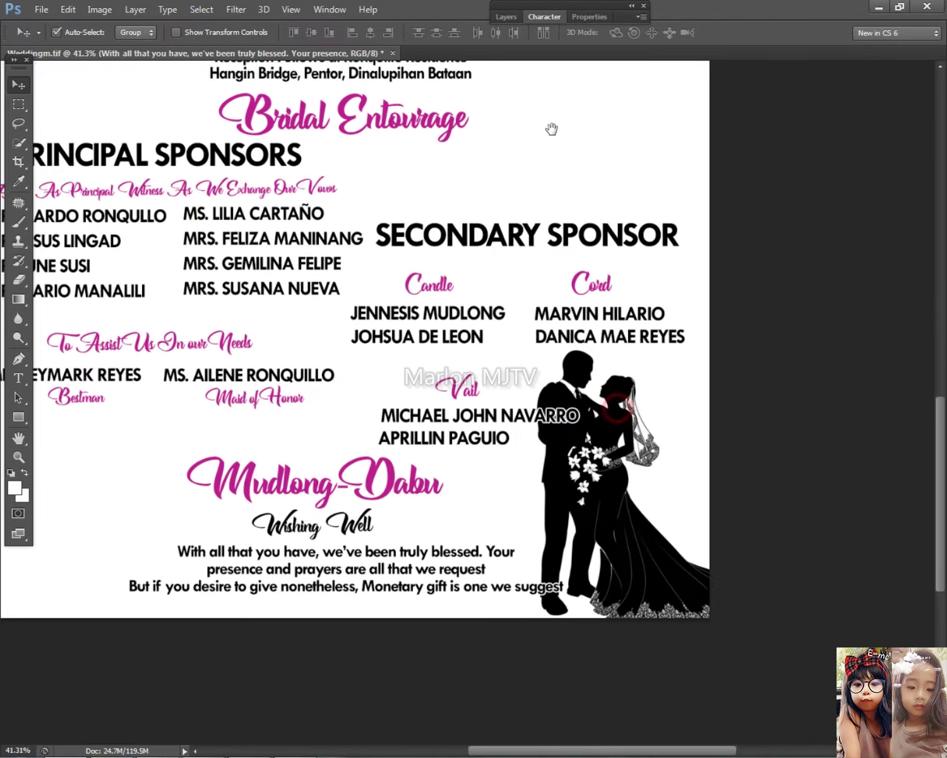
right_click(445, 328)
left_click(460, 338)
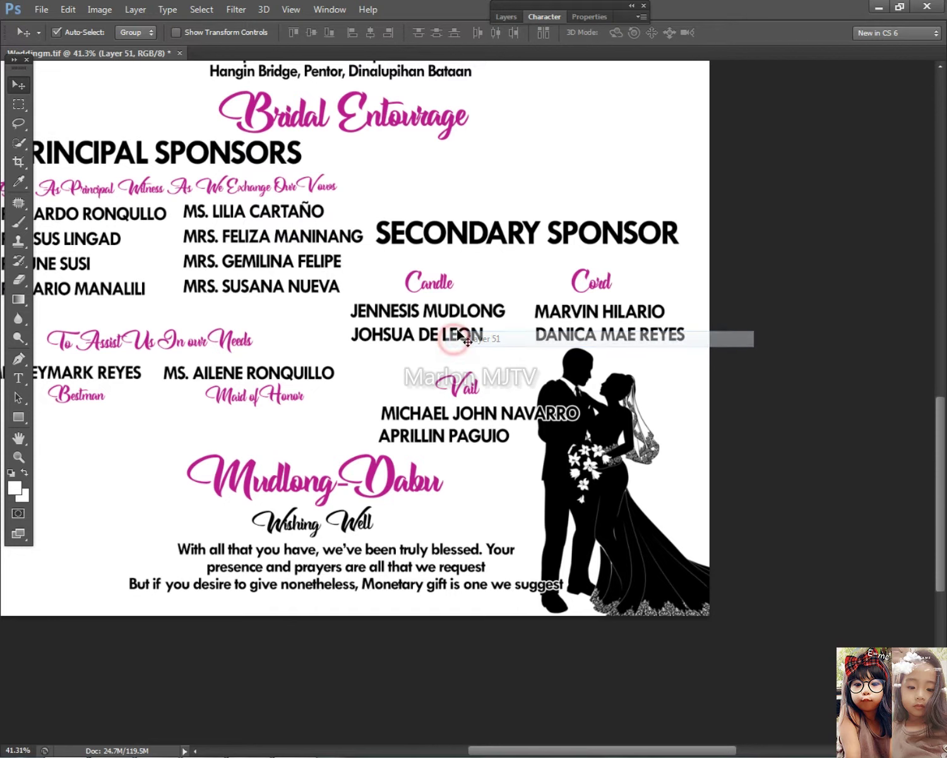
right_click(435, 289)
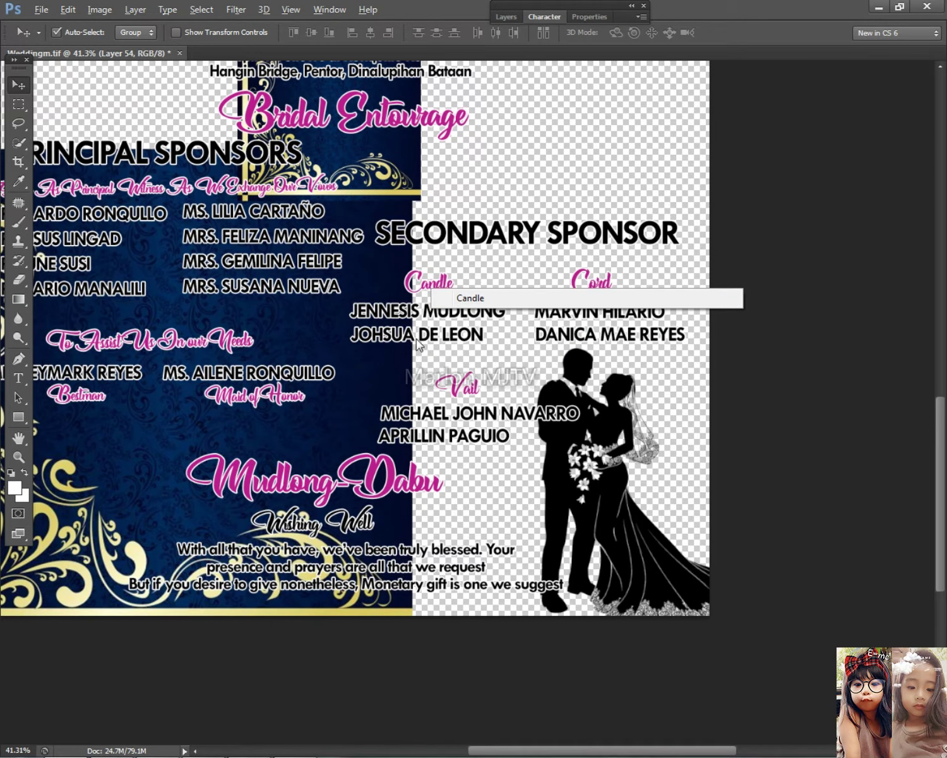
left_click(355, 328)
Select the full-page white layer and send it to the back of the stack
scroll(360, 329, "down", 1)
scroll(365, 332, "down", 2)
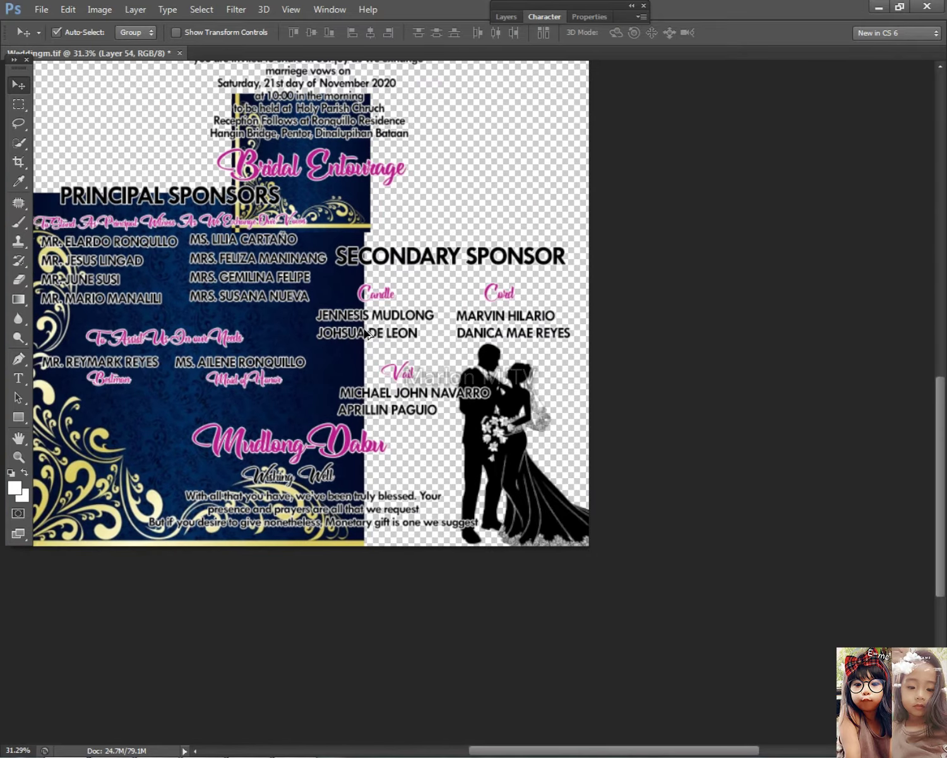
scroll(366, 332, "down", 1)
scroll(378, 329, "down", 1)
right_click(328, 328)
left_click(343, 335)
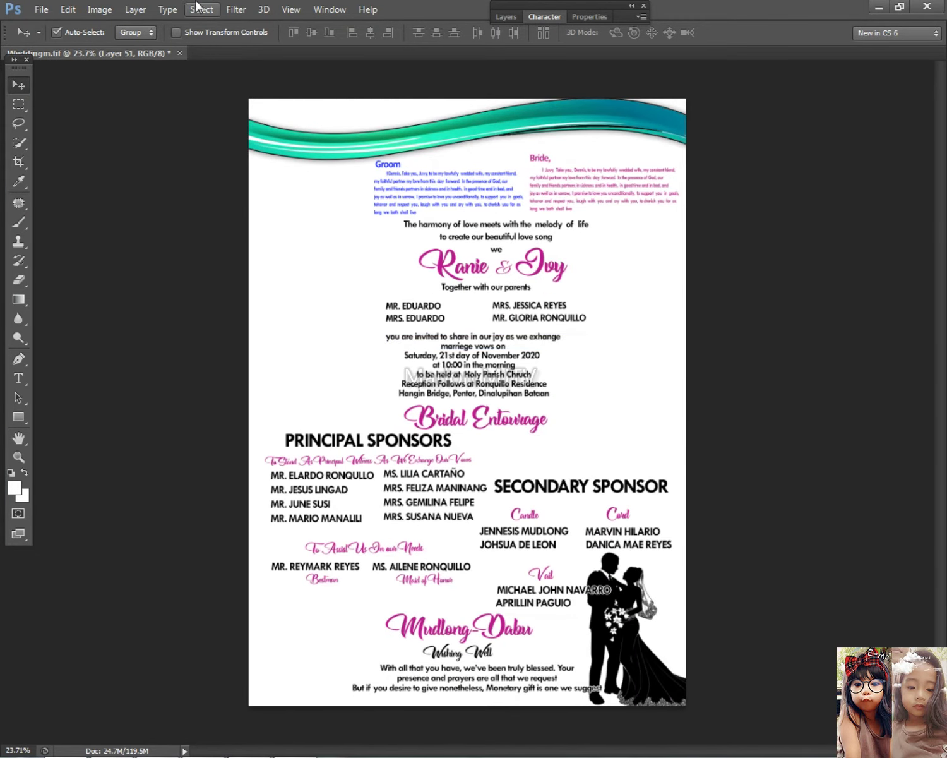
left_click(136, 9)
left_click(358, 395)
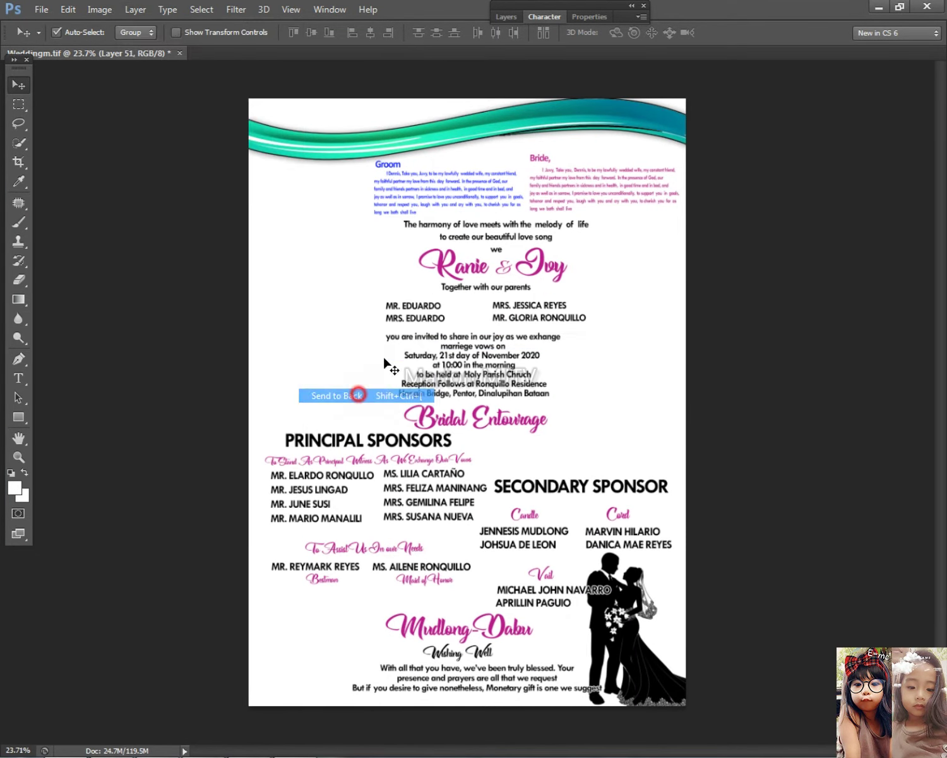
scroll(537, 421, "up", 2)
right_click(521, 459)
Select Layer 53, the navy panel layer
left_click(541, 475)
scroll(428, 555, "up", 1)
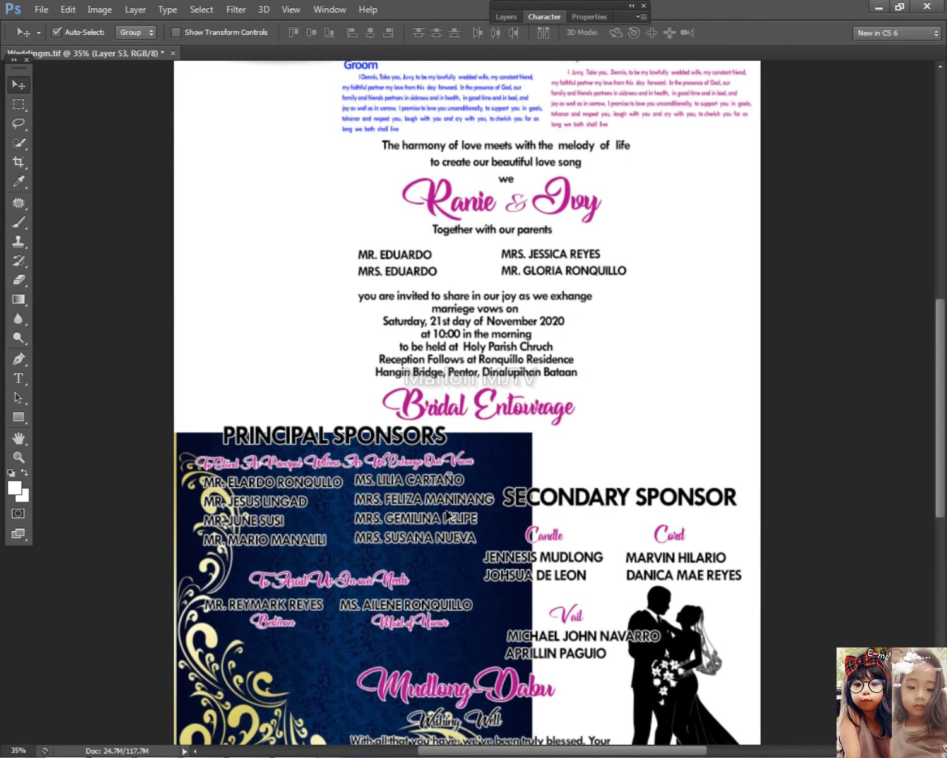
scroll(445, 514, "down", 2)
scroll(363, 571, "up", 1)
right_click(197, 659)
left_click(208, 661)
scroll(226, 630, "down", 1)
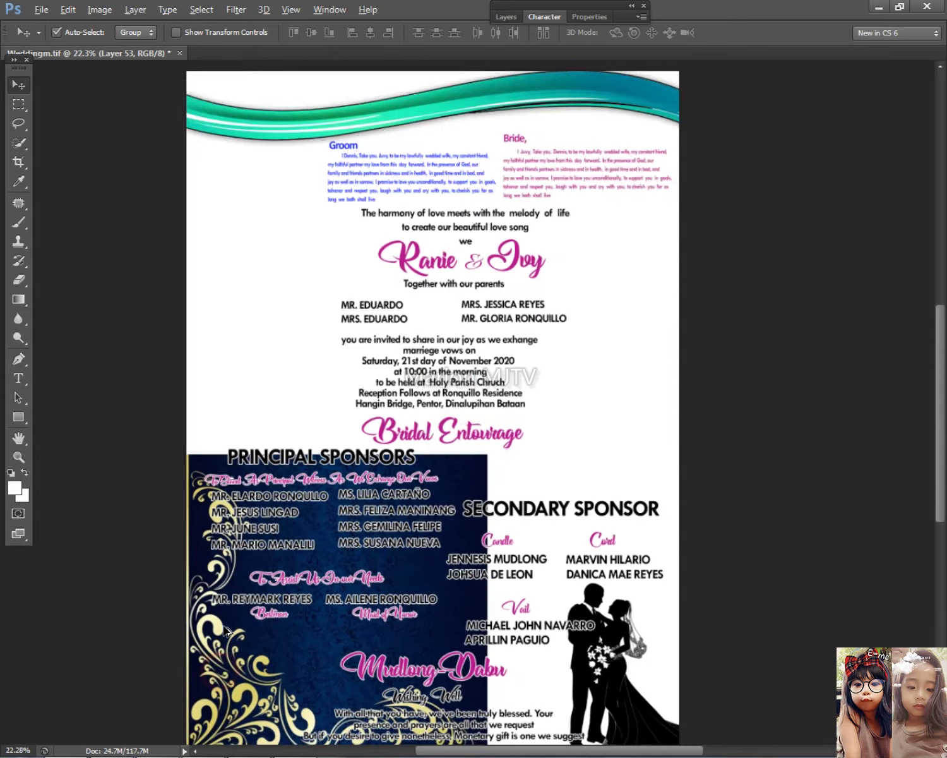
With a smaller eraser, fade the panel's upper-right and the strip behind PRINCIPAL SPONSORS
key("e")
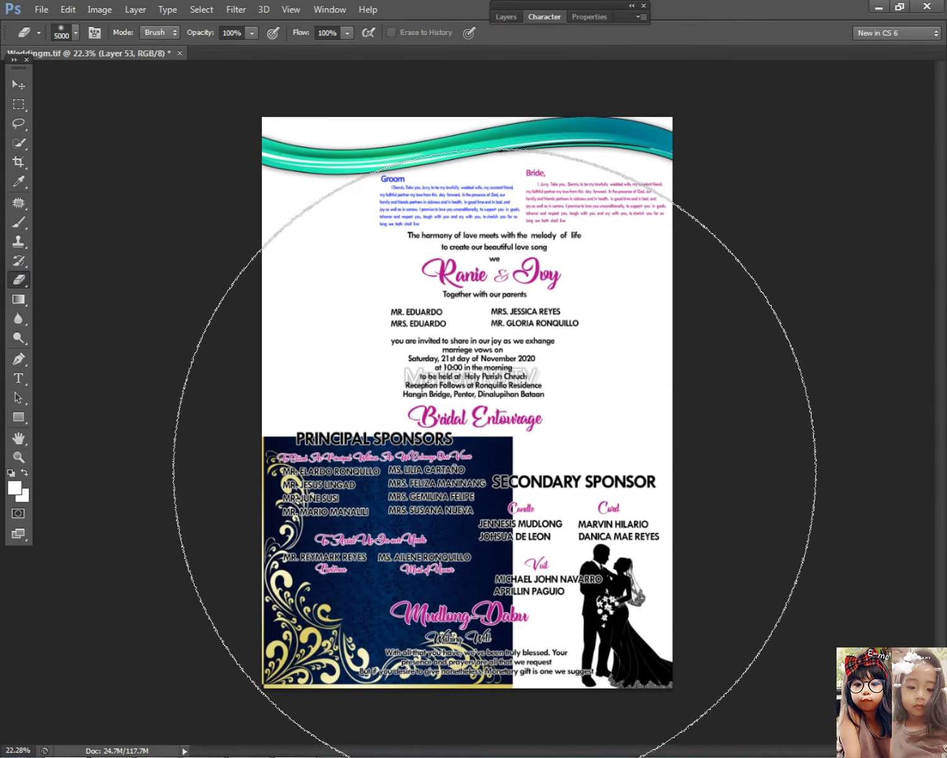
key("bracketleft")
key("bracketleft")
key("bracketleft")
key("bracketleft")
key("bracketleft")
key("bracketleft")
key("bracketleft")
key("bracketleft")
key("bracketleft")
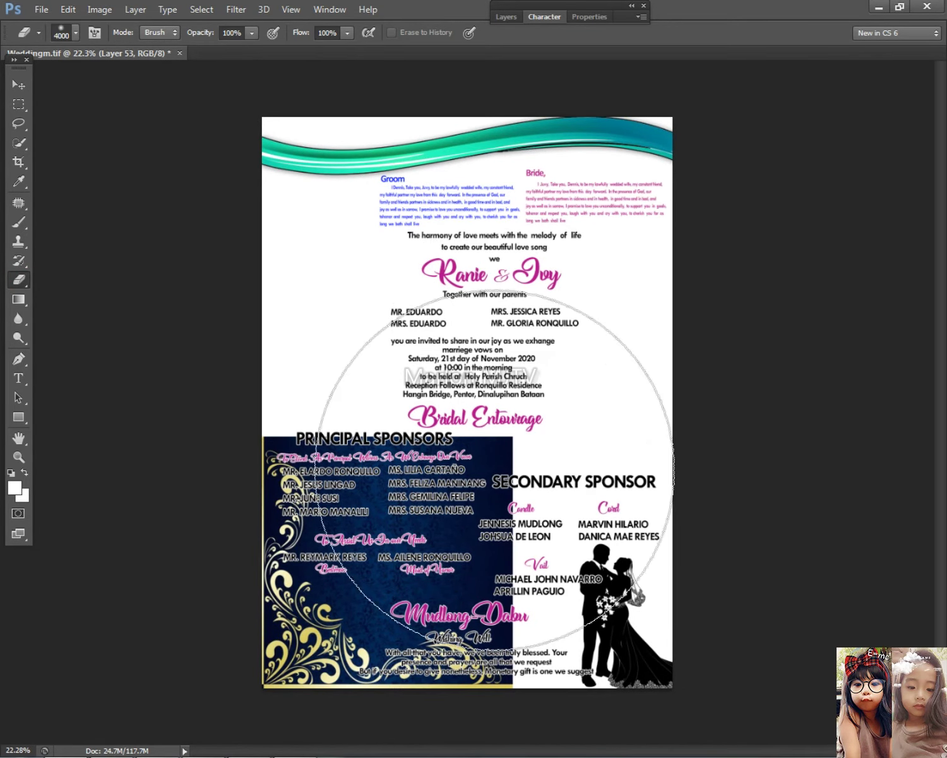
key("bracketleft")
key("bracketleft")
key("bracketleft")
left_click_drag(498, 455, 486, 486)
key("bracketleft")
key("bracketleft")
key("bracketleft")
left_click_drag(354, 373, 326, 378)
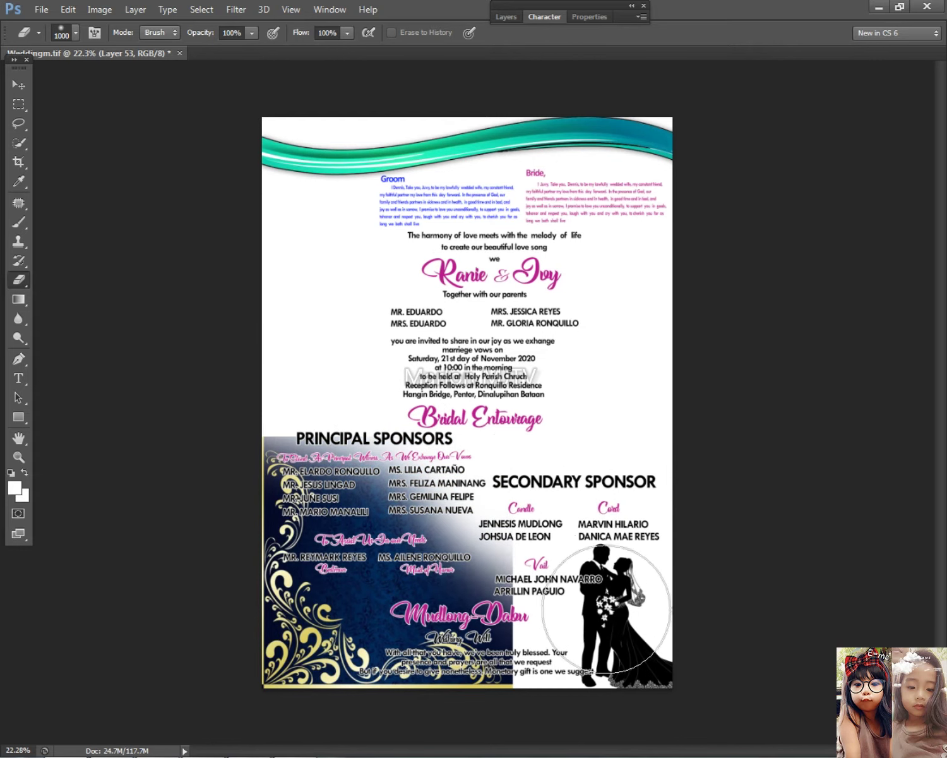
left_click_drag(574, 632, 349, 391)
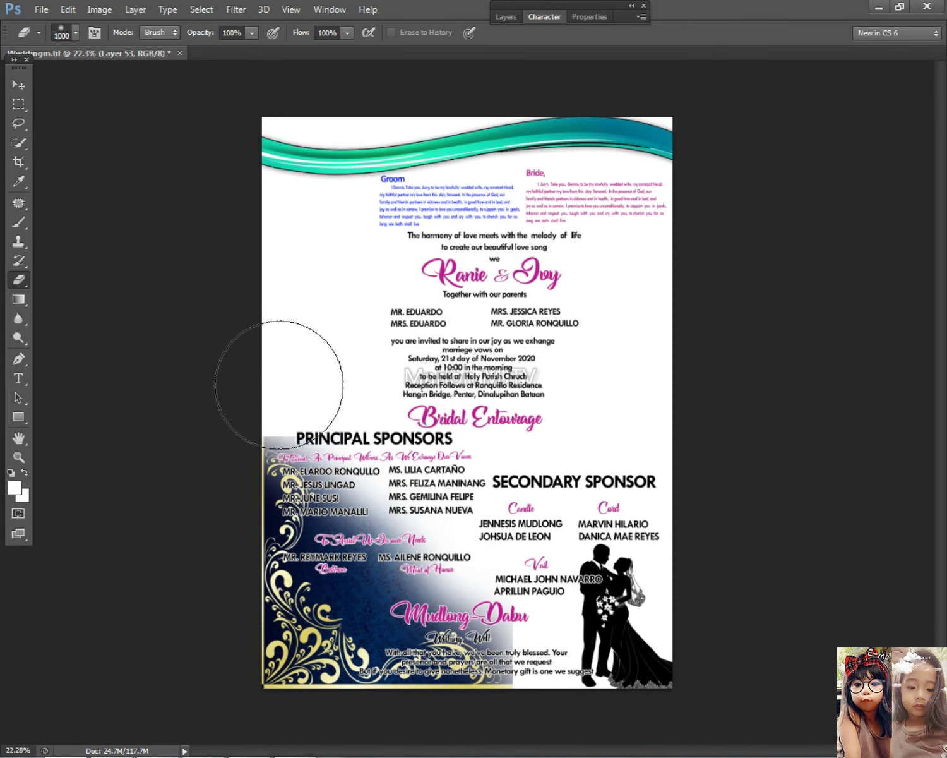
Erase the remaining navy near the sponsor text, the heading and the bottom lines
key("bracketleft")
key("bracketleft")
key("bracketleft")
left_click(279, 402)
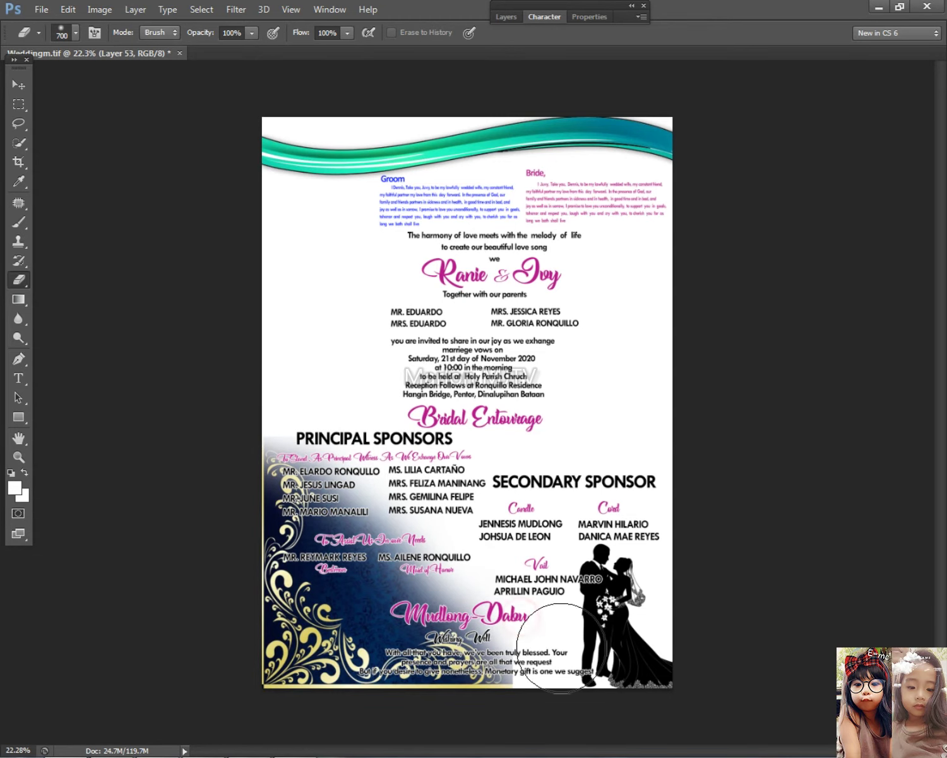
left_click(553, 666)
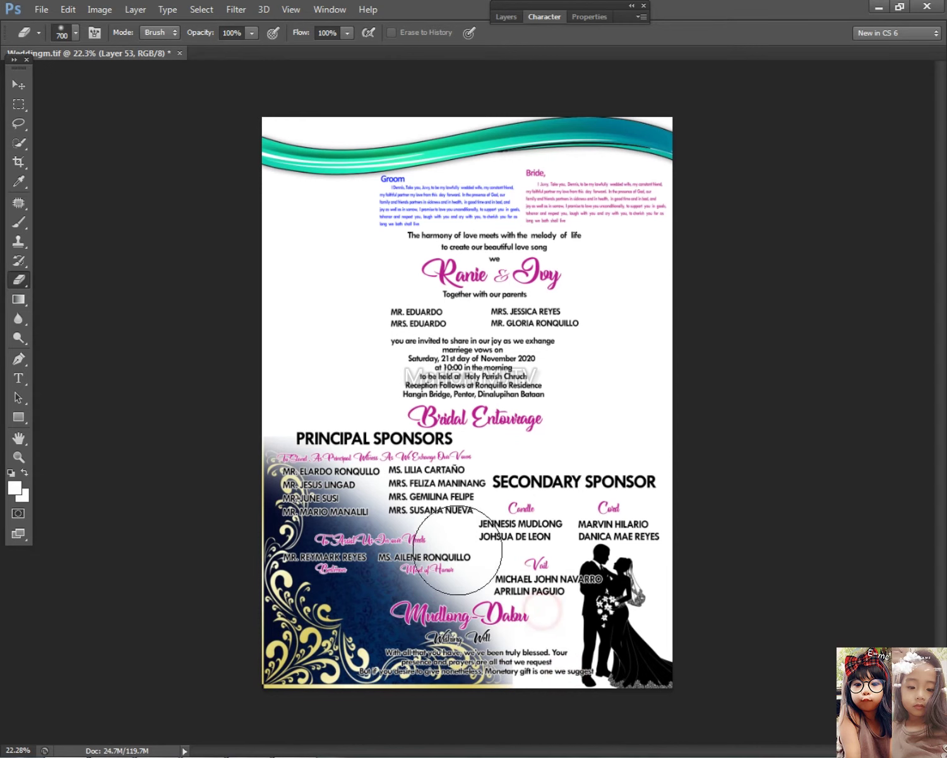
left_click(376, 452)
left_click(506, 556)
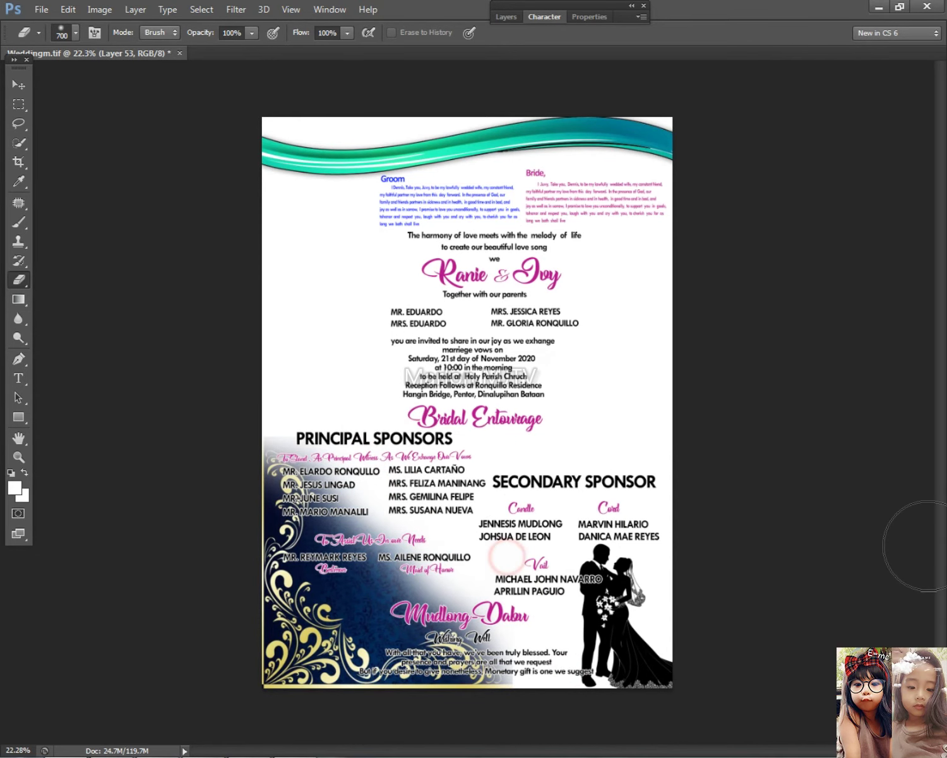
scroll(541, 433, "down", 2)
left_click(25, 87)
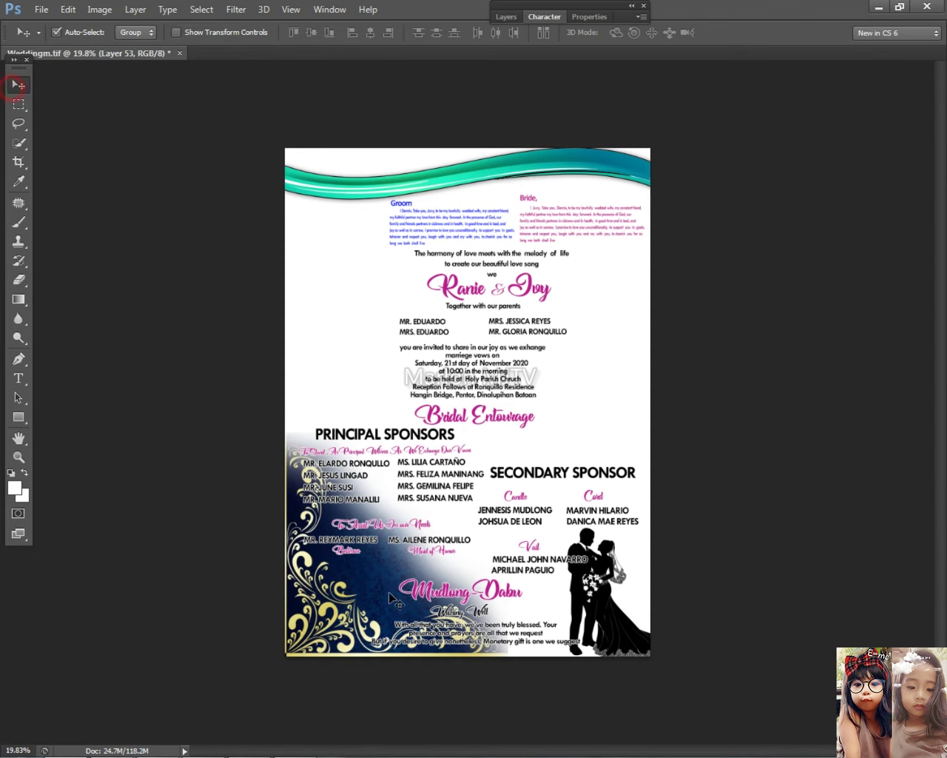
Enlarge the navy panel slightly from its top-right corner with Free Transform
key("ctrl+t")
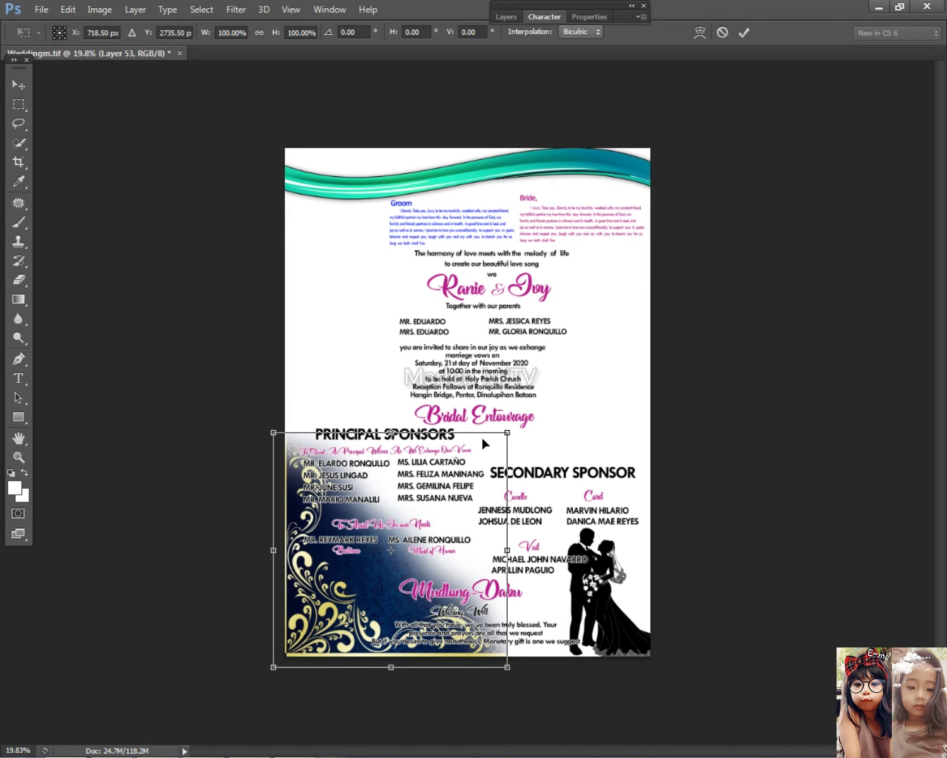
left_click_drag(531, 423, 533, 424)
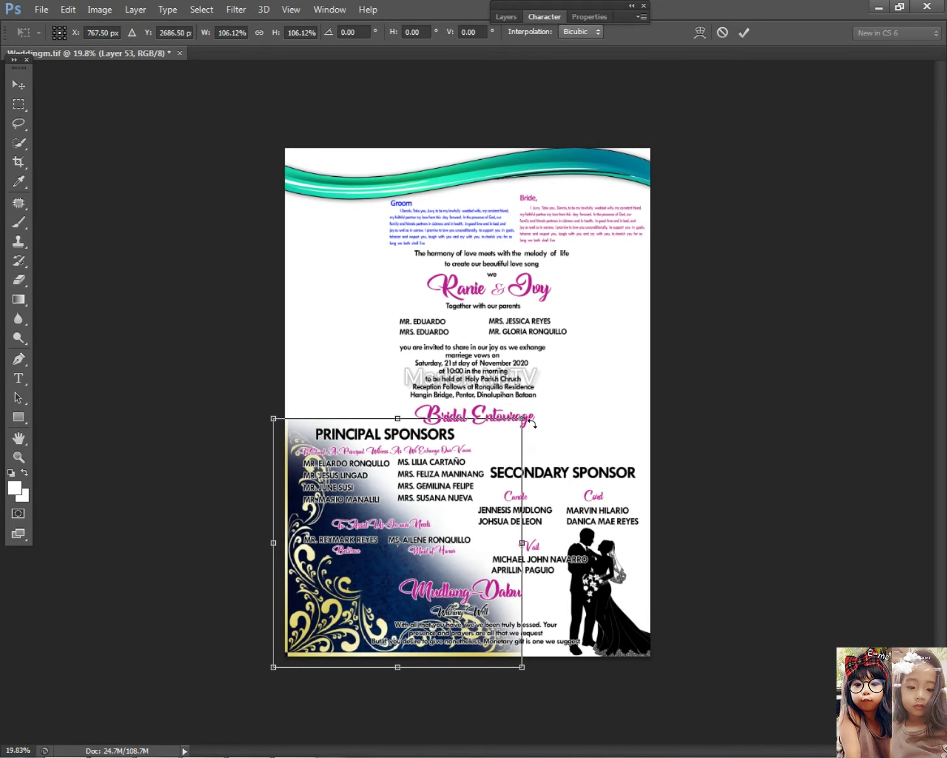
key("Return")
scroll(528, 448, "down", 1)
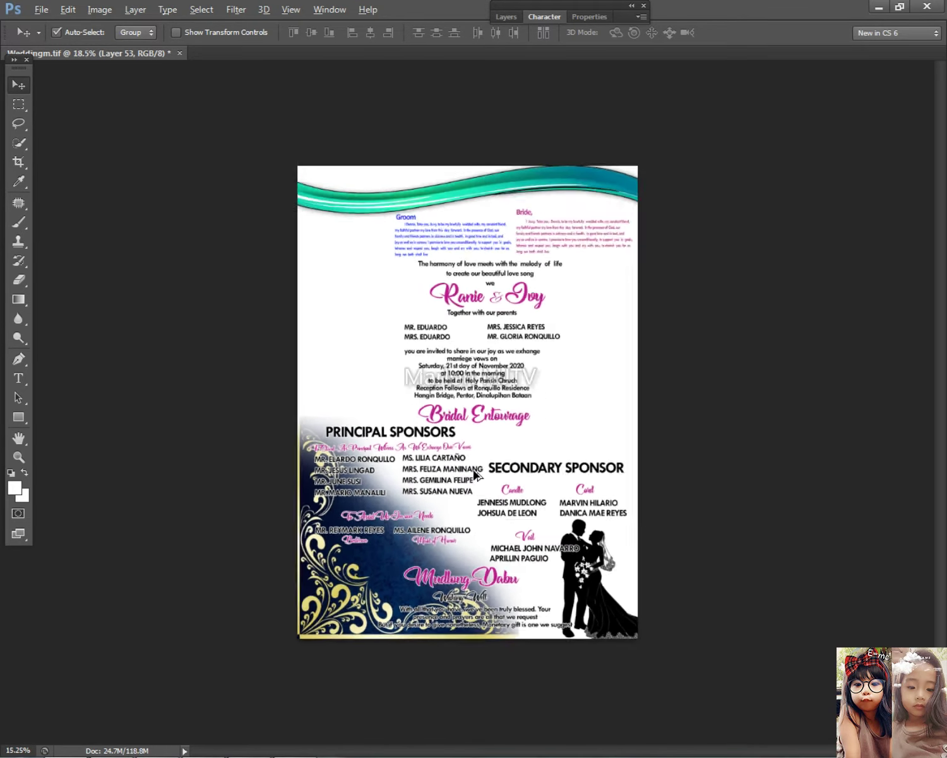
scroll(468, 416, "up", 4)
Select Layer 53 and delete the SECONDARY SPONSOR text
right_click(321, 114)
left_click(299, 155)
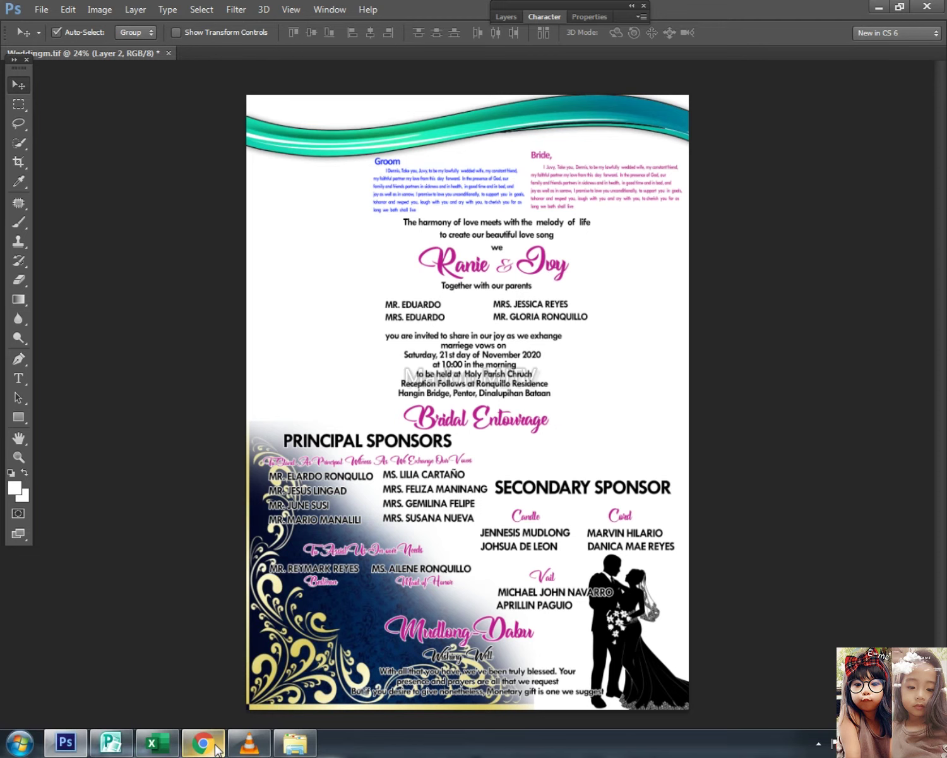
left_click(570, 495)
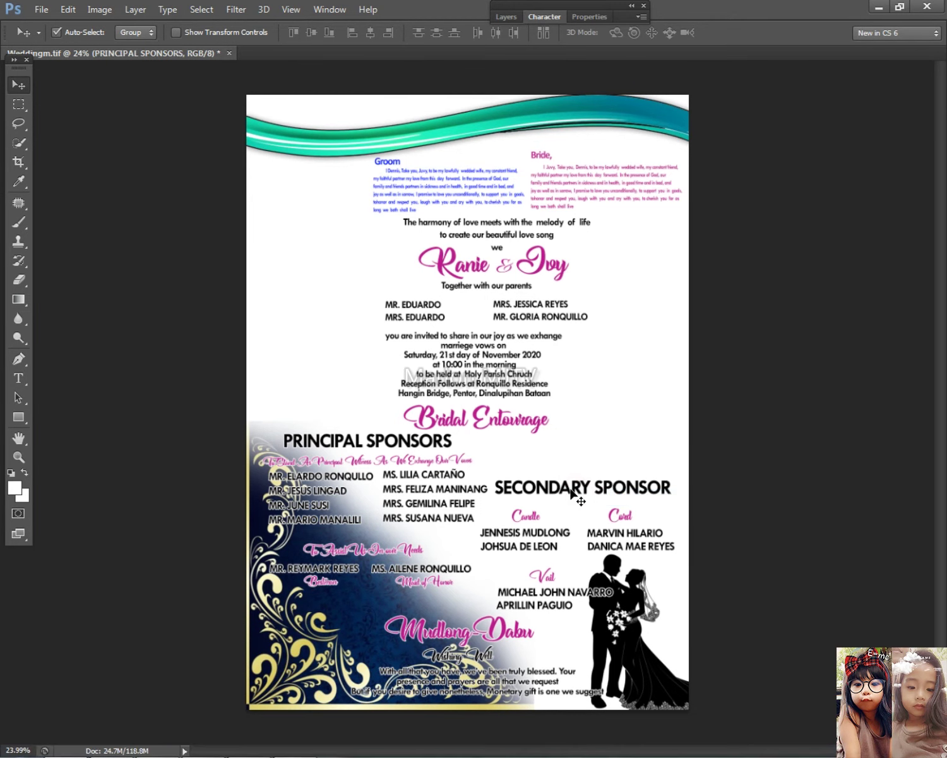
key("Delete")
right_click(508, 528)
left_click(524, 541)
key("Delete")
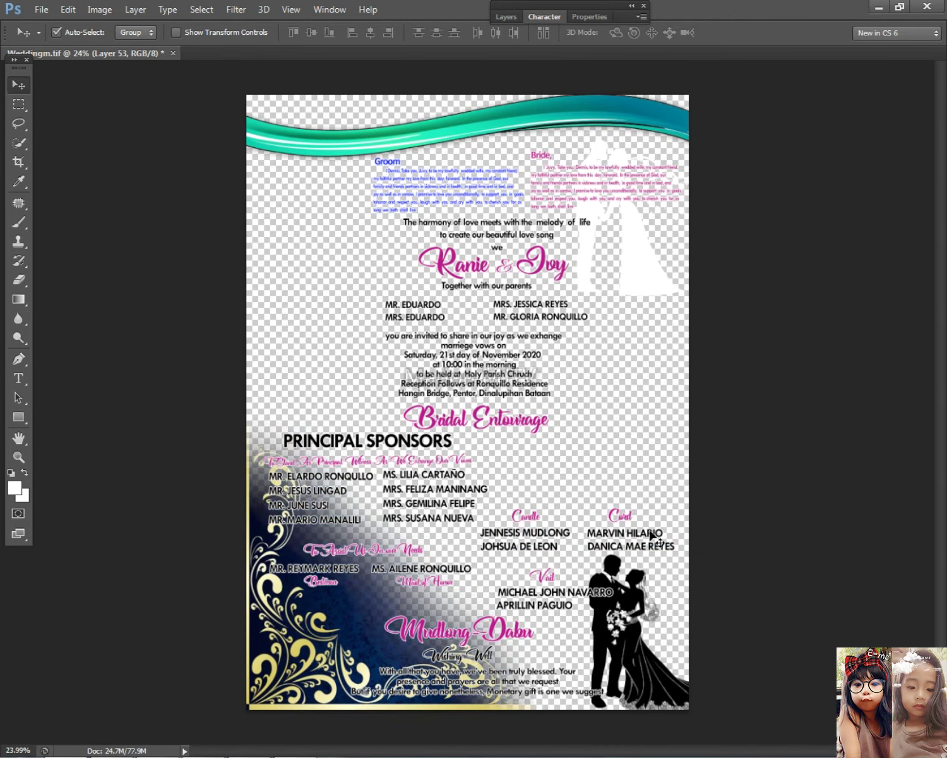
Make Layer 51 active and delete its selected area, removing the banner and Candle/Cord names
scroll(632, 410, "up", 1)
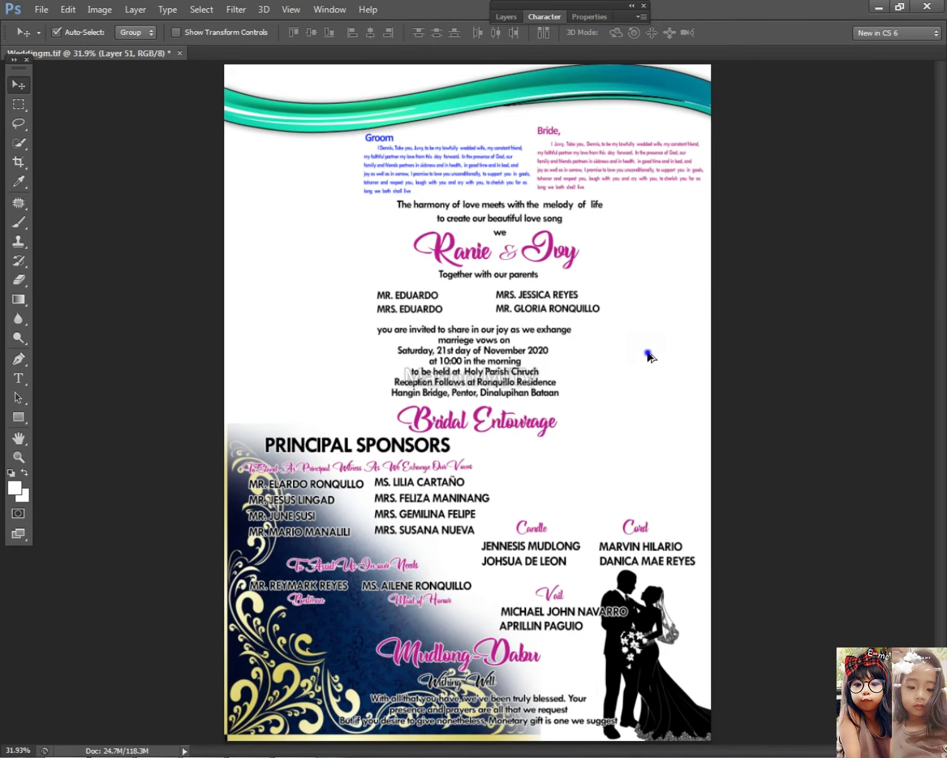
scroll(651, 353, "up", 2)
right_click(653, 338)
left_click(682, 349)
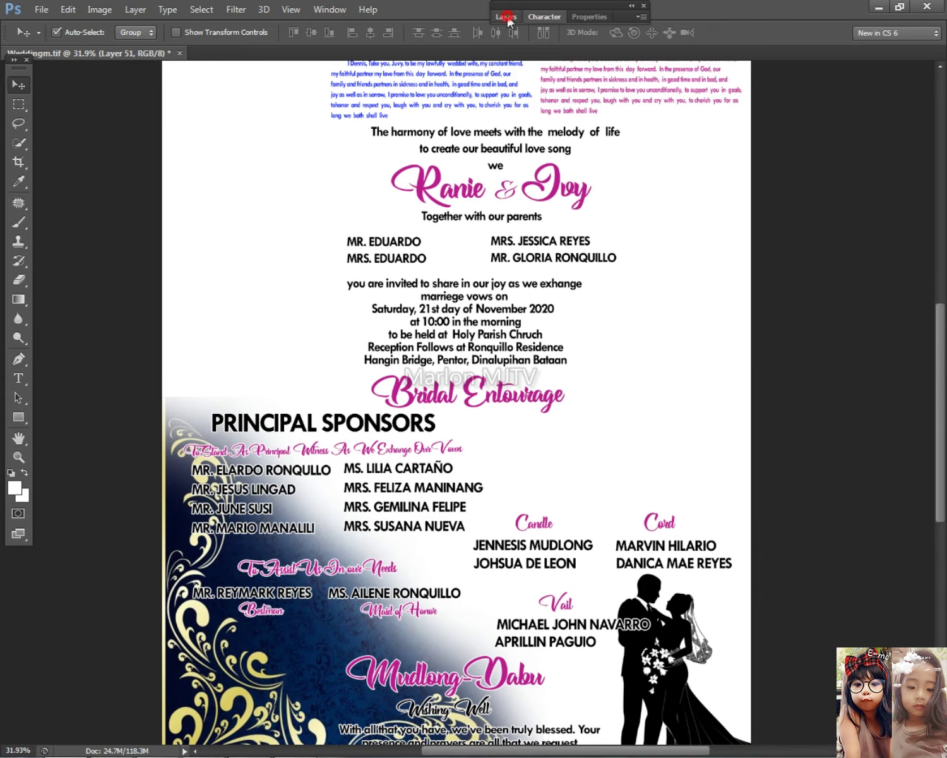
left_click(507, 17)
left_click(521, 17)
scroll(519, 379, "down", 1)
left_click_drag(515, 432, 720, 537)
key("Delete")
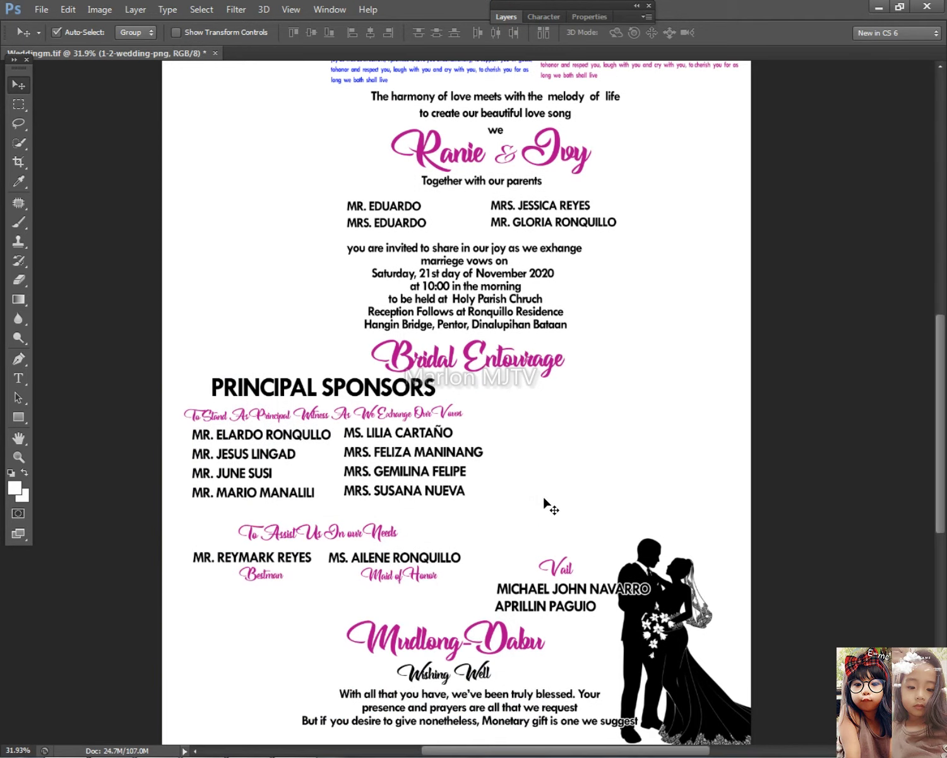
Undo the banner deletion and make Layer 53 active
key("ctrl+z")
right_click(203, 625)
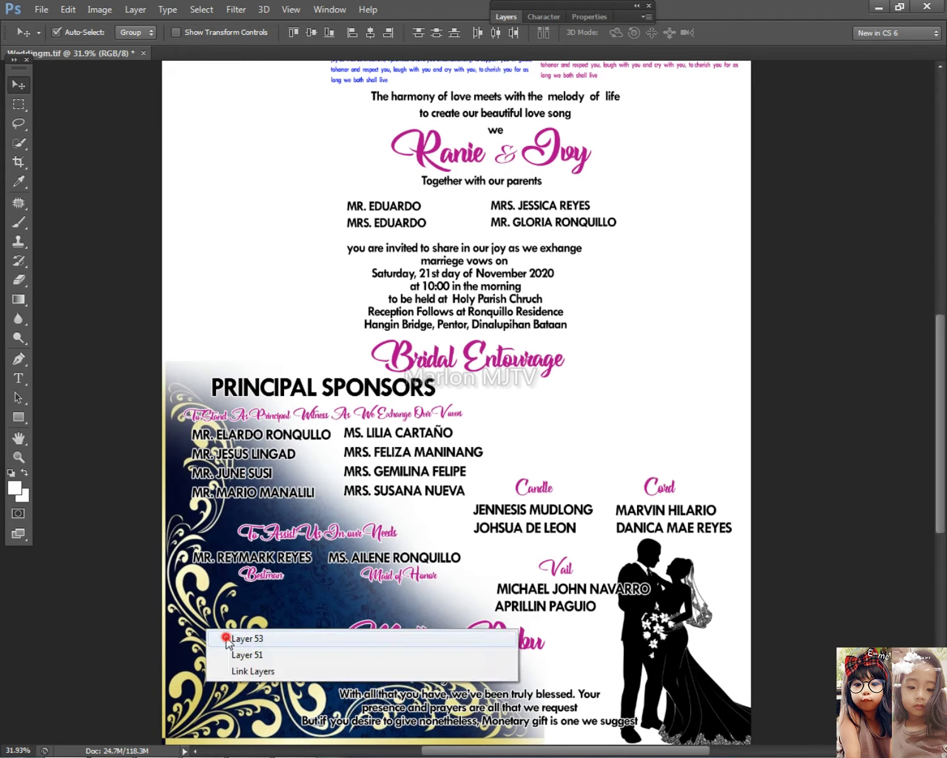
left_click(224, 631)
left_click(519, 17)
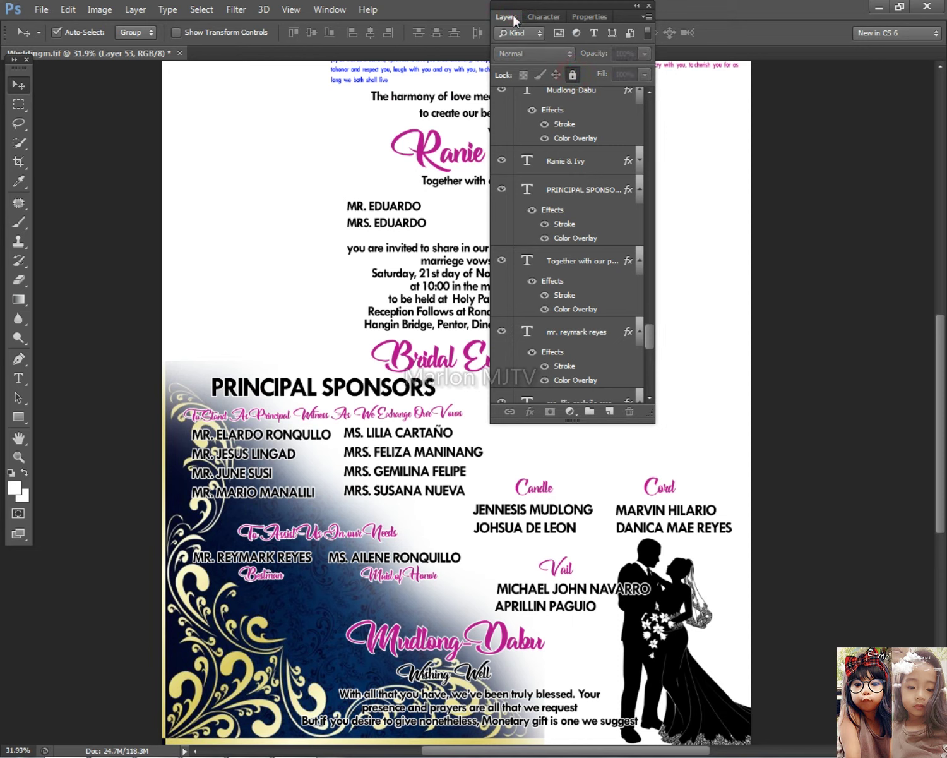
left_click(513, 17)
Delete the Candle and Cord entries, then select the Vail heading and names
left_click_drag(523, 464, 754, 518)
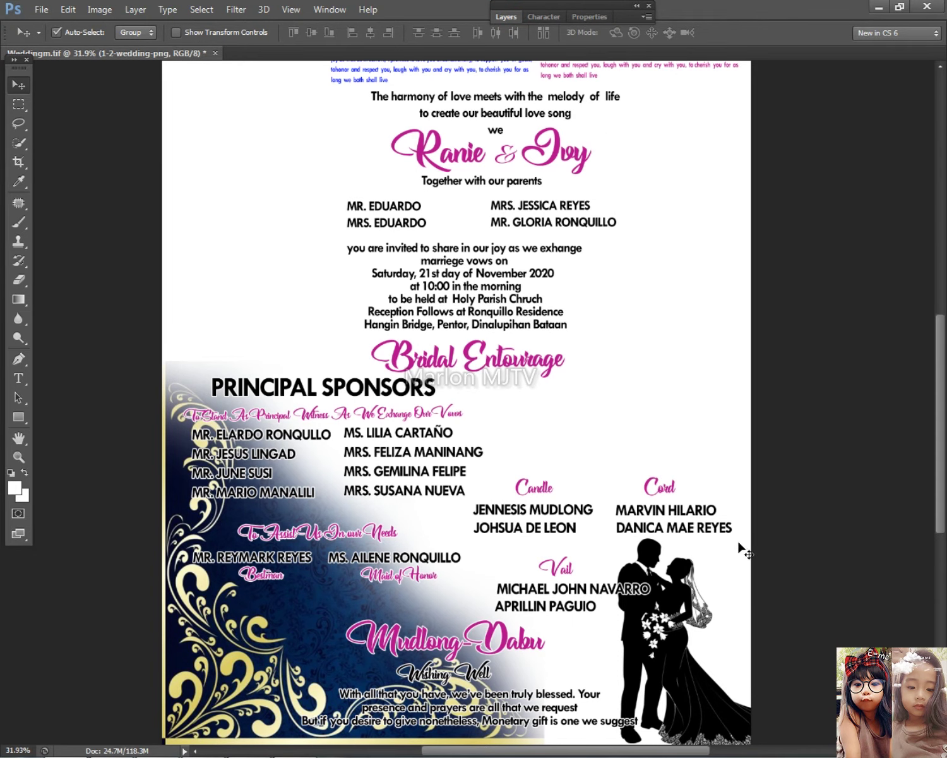
key("Delete")
left_click_drag(601, 618, 587, 616)
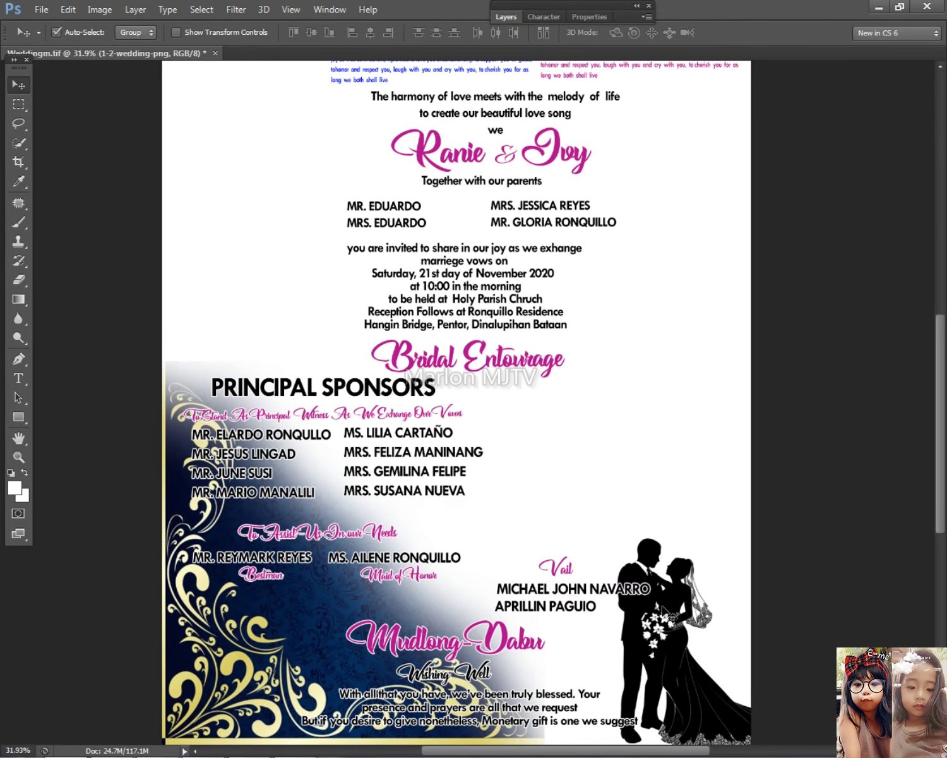
right_click(633, 588)
left_click(669, 608)
left_click_drag(659, 556, 656, 590)
right_click(633, 589)
left_click(669, 597)
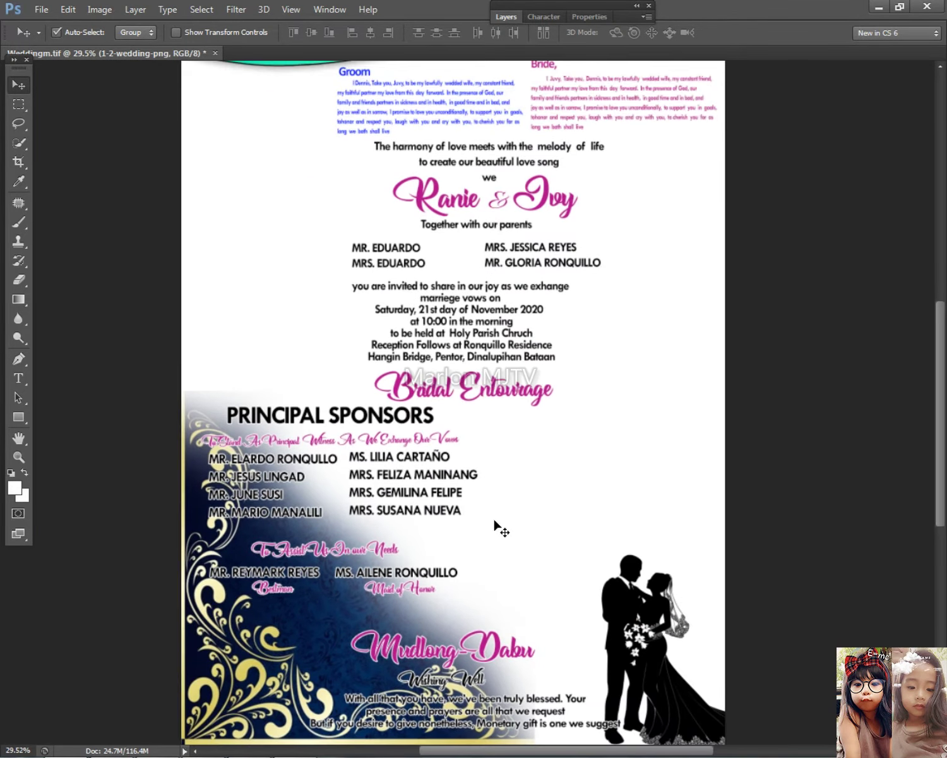
Move the Principal Sponsors and To Assist Us groups toward the centre
mouse_move(493, 513)
left_mouse_down()
mouse_move(305, 419)
mouse_move(424, 436)
mouse_move(416, 432)
left_mouse_up()
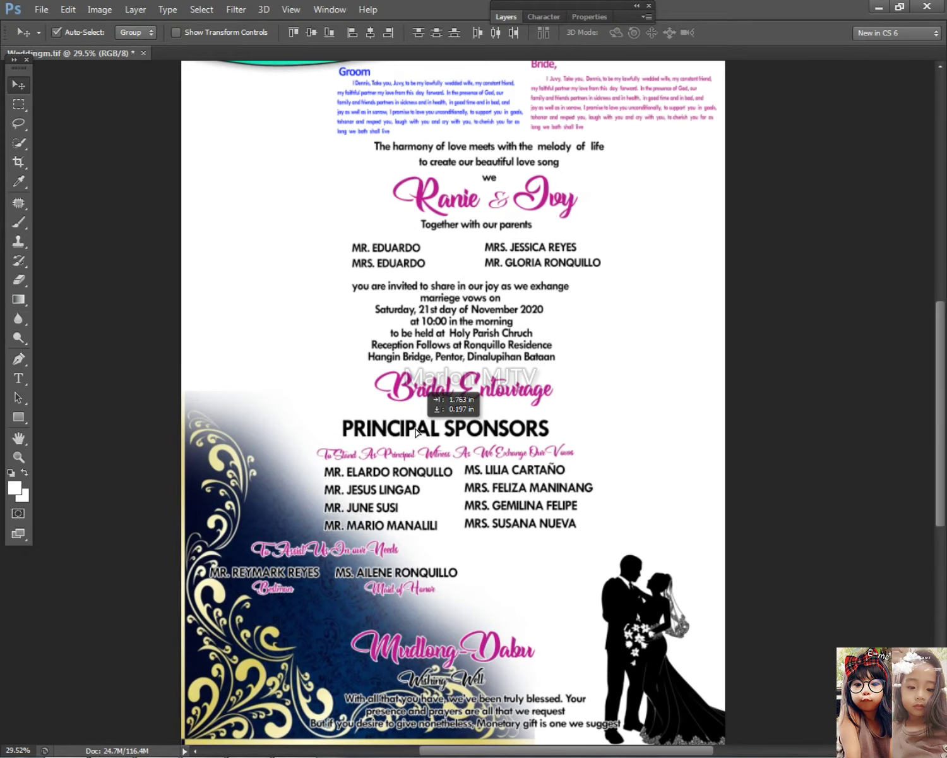
mouse_move(462, 602)
left_mouse_down()
mouse_move(274, 517)
mouse_move(405, 565)
left_mouse_up()
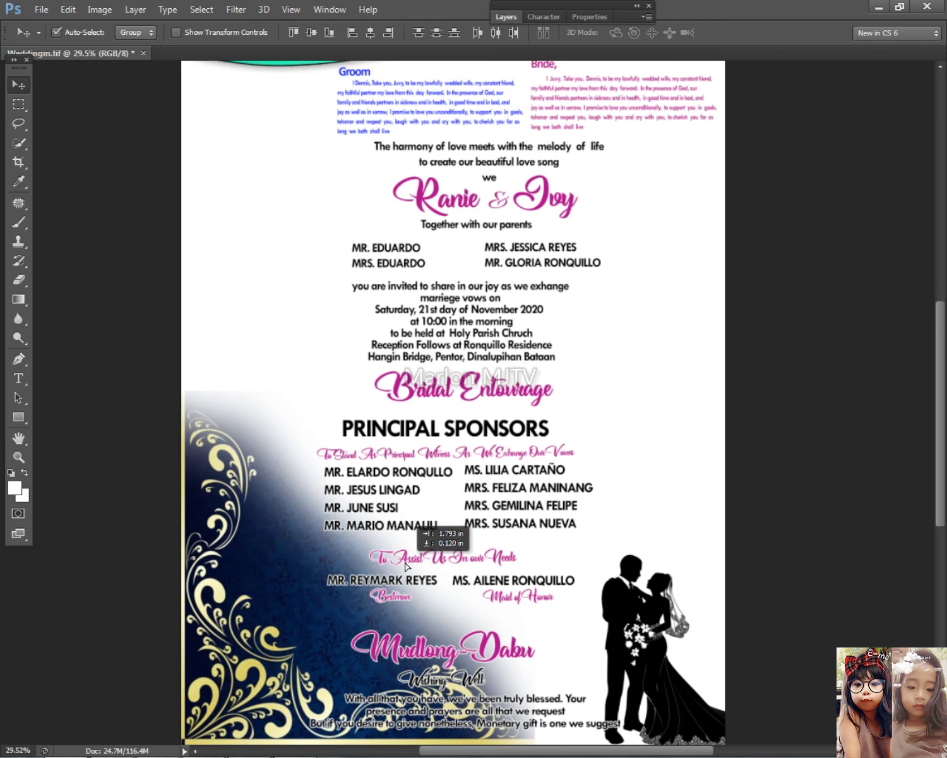
scroll(491, 644, "up", 3)
scroll(490, 640, "down", 3)
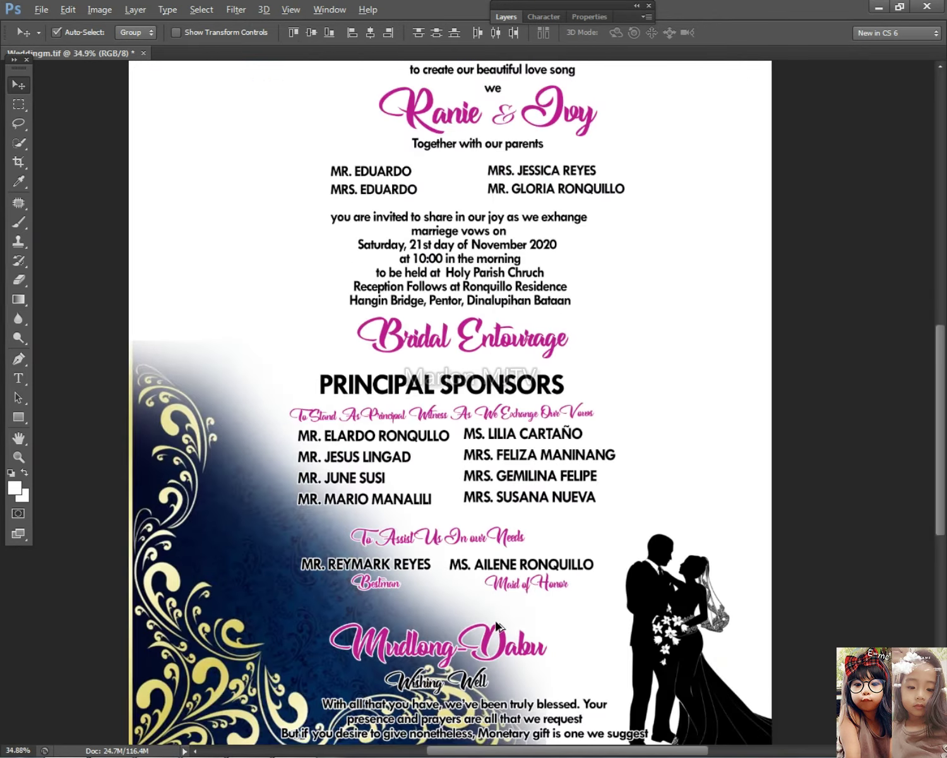
scroll(489, 606, "up", 2)
scroll(487, 572, "down", 2)
scroll(487, 572, "down", 3)
scroll(502, 460, "up", 2)
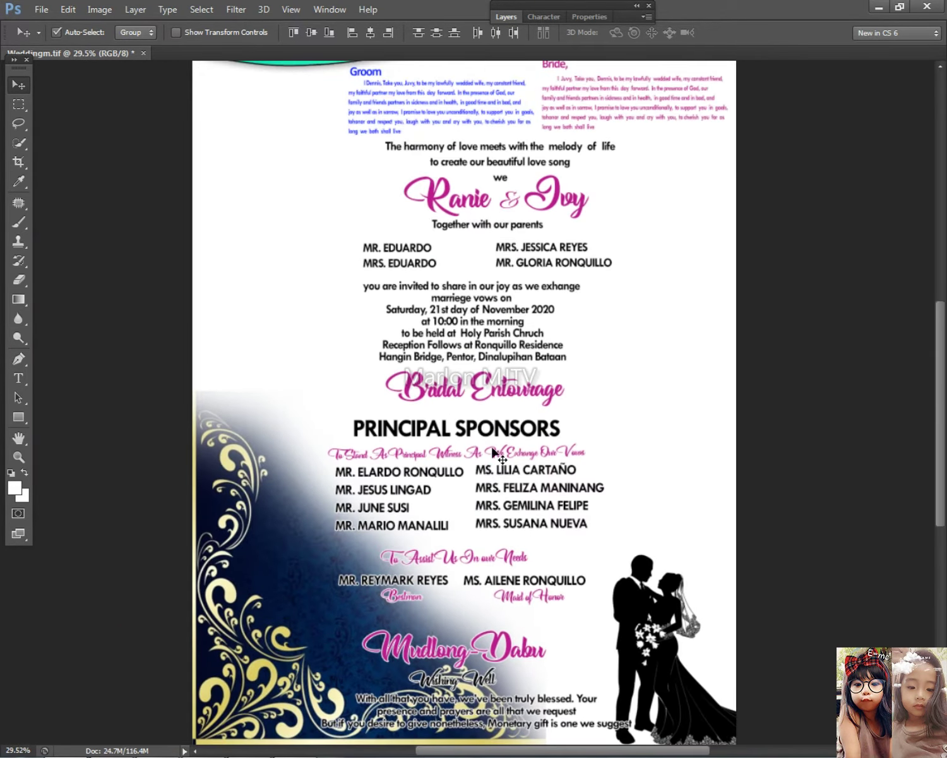
scroll(470, 407, "down", 3)
left_click(295, 744)
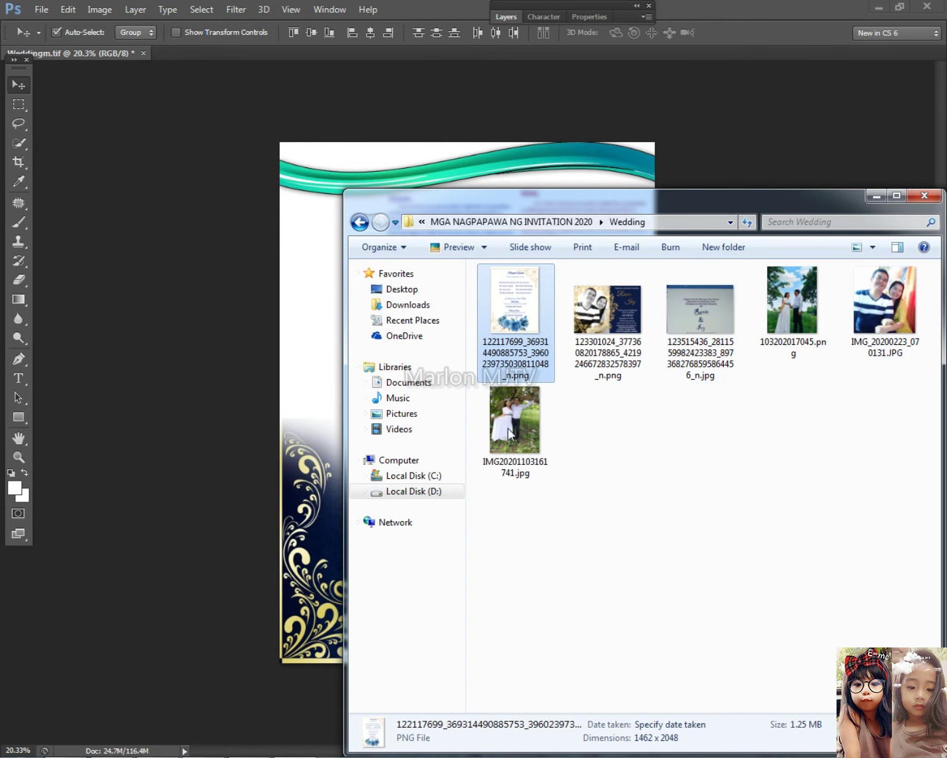
Place 103202017045.png from the Wedding folder onto the invitation
left_click_drag(510, 436, 558, 468)
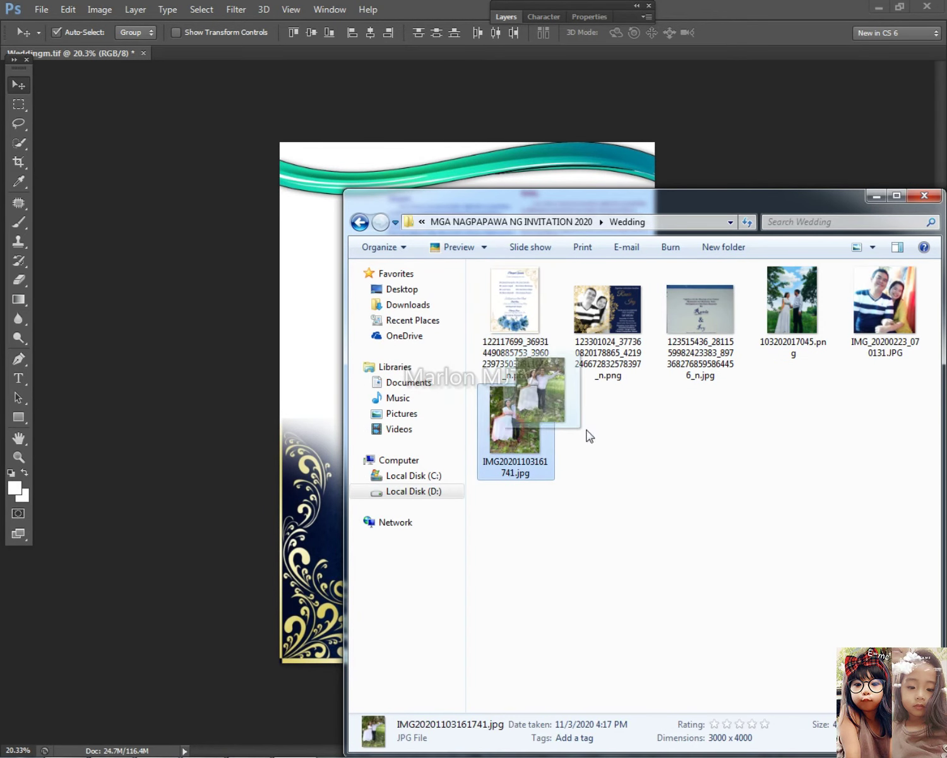
left_click(783, 315)
left_click_drag(783, 316, 300, 341)
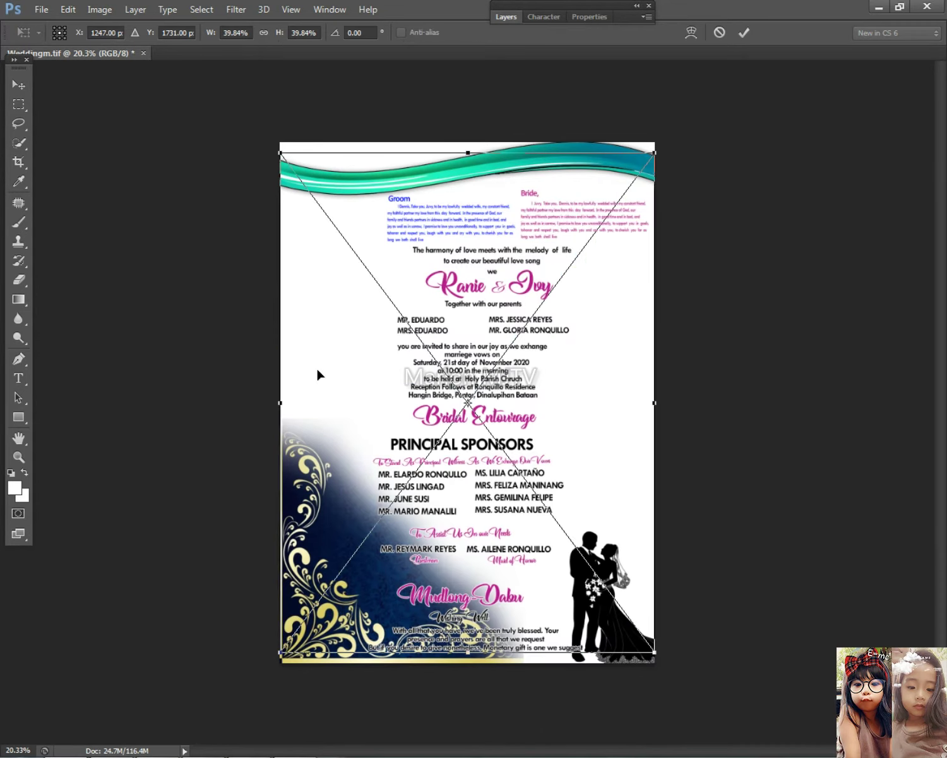
mouse_move(421, 392)
left_mouse_down()
mouse_move(451, 385)
mouse_move(460, 349)
left_mouse_up()
left_click_drag(576, 601, 470, 420)
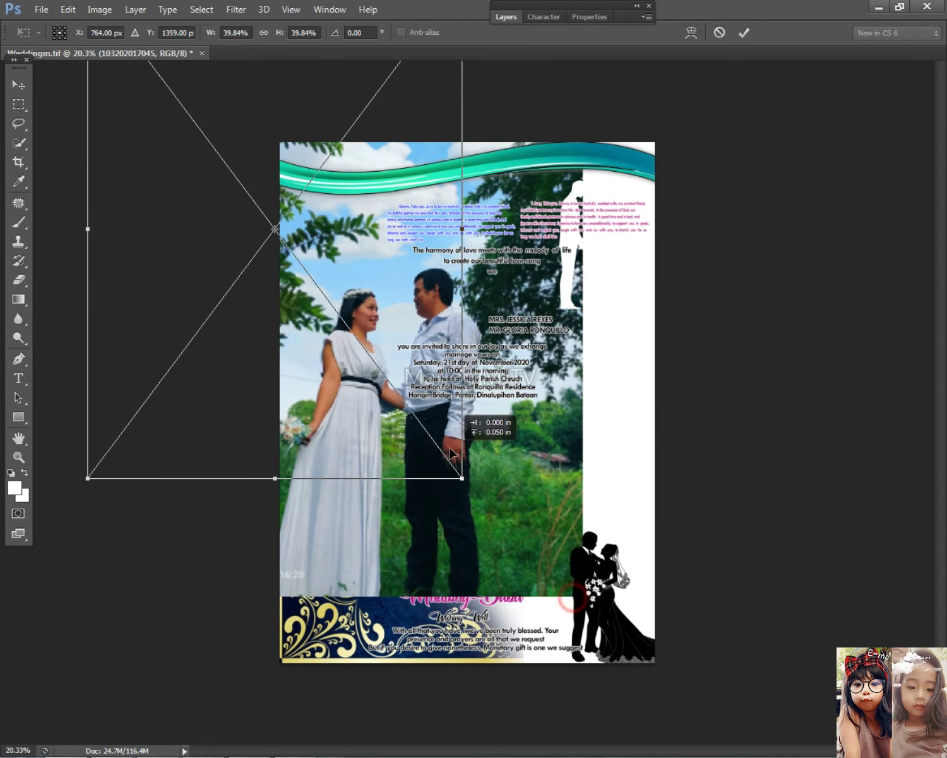
key("ctrl+z")
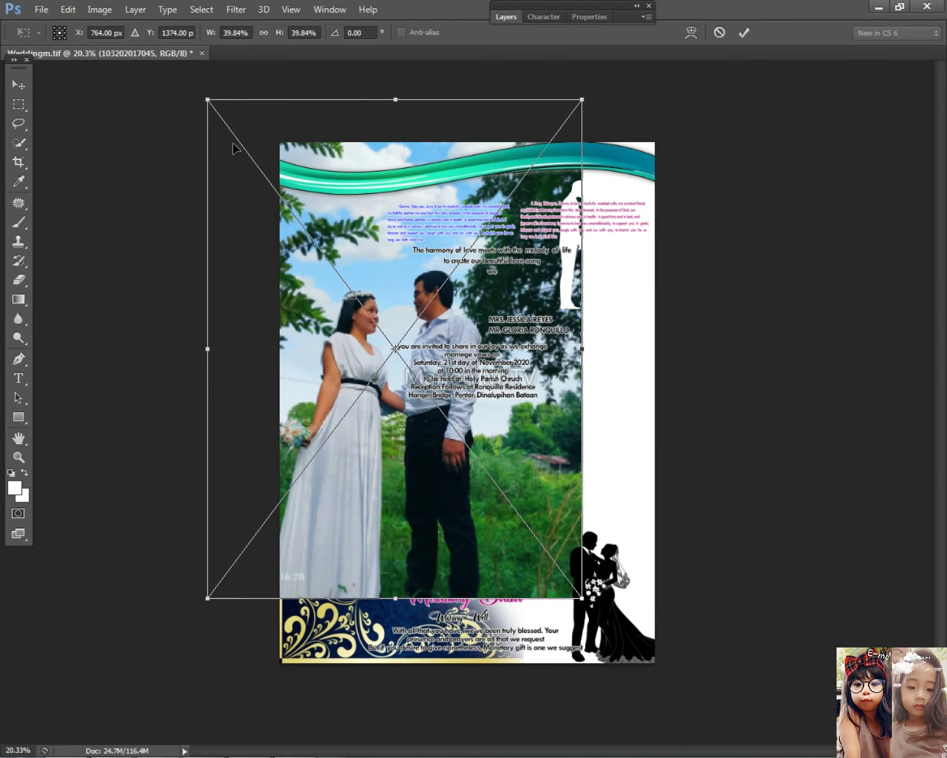
Scale the photo to about 28% and commit it over the page's upper-left
left_click_drag(209, 98, 317, 248)
mouse_move(432, 432)
left_mouse_down()
mouse_move(529, 398)
mouse_move(364, 310)
left_mouse_up()
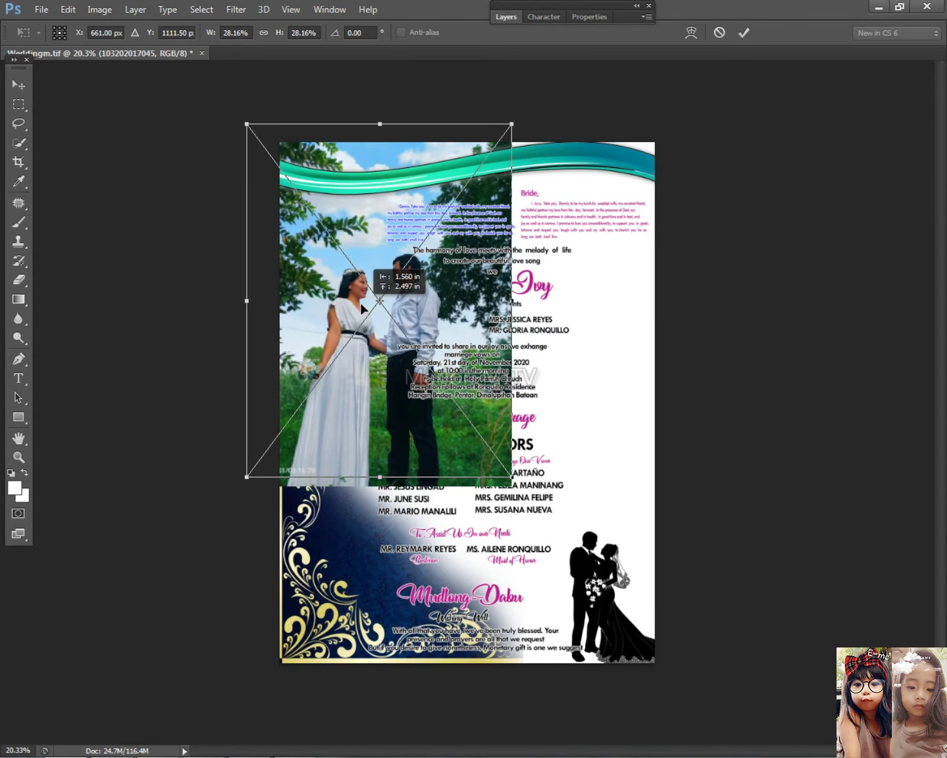
left_click_drag(363, 307, 360, 304)
key("Return")
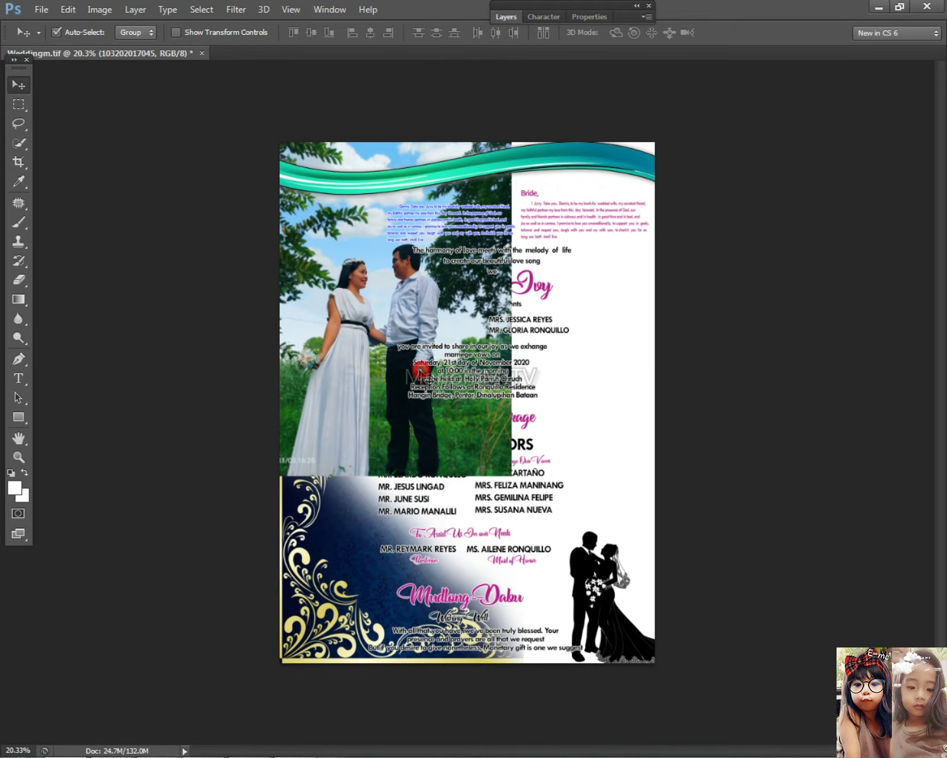
left_click(428, 378)
right_click(269, 256)
right_click(351, 223)
left_click(385, 232)
left_click(19, 280)
left_click(369, 406)
left_click(486, 292)
scroll(437, 464, "up", 2)
left_click_drag(161, 501, 570, 551)
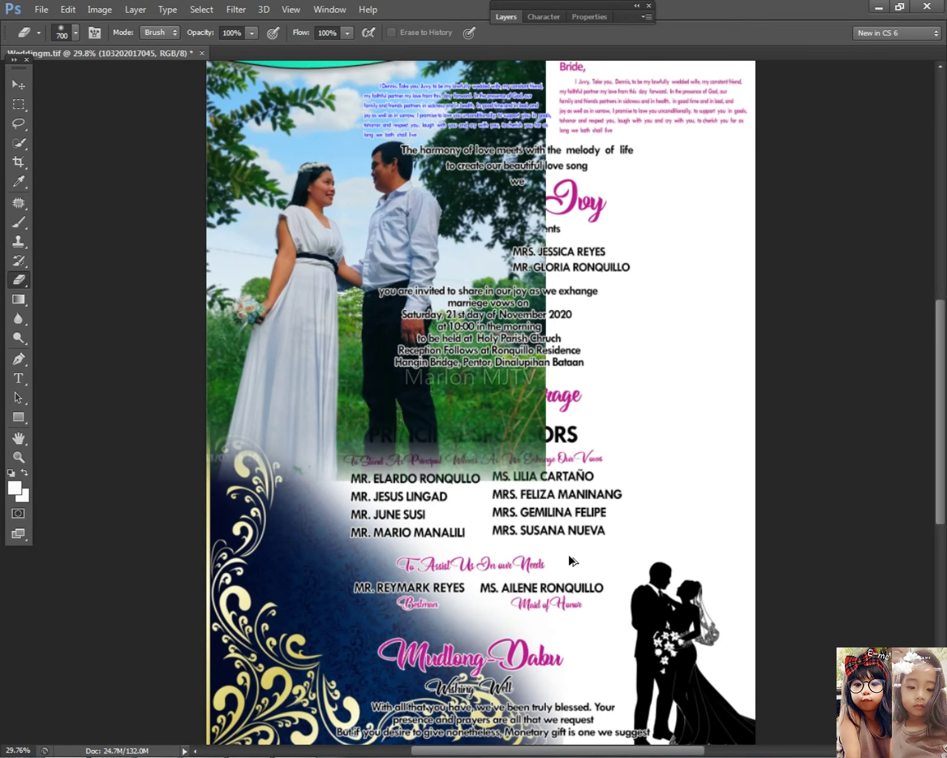
key("ctrl+z")
left_click_drag(549, 461, 619, 148)
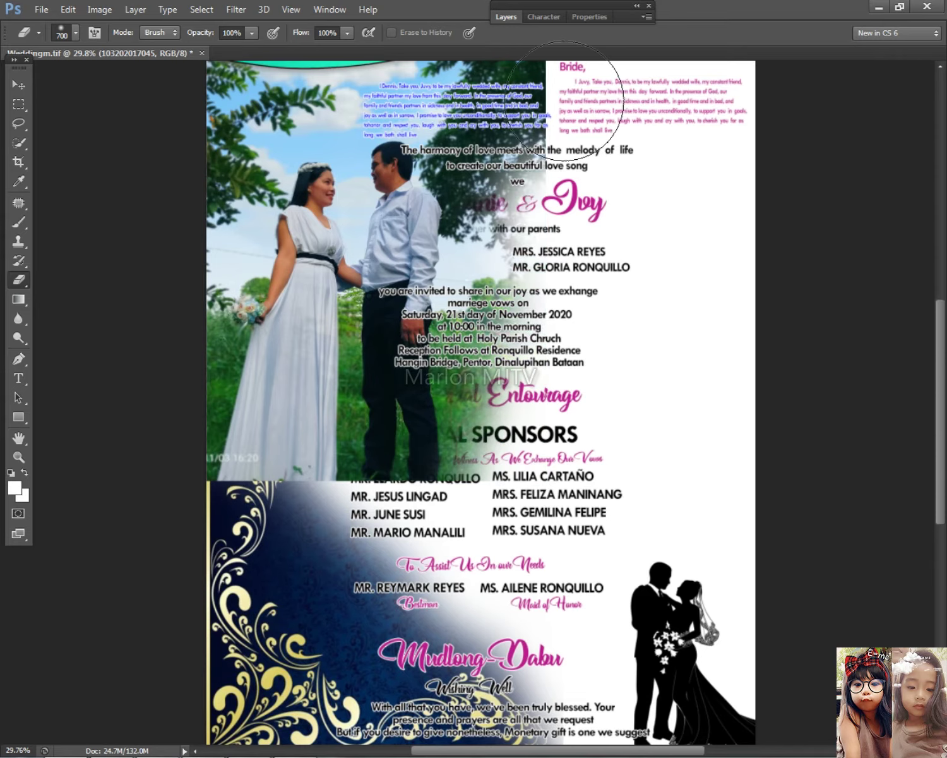
scroll(589, 310, "down", 3)
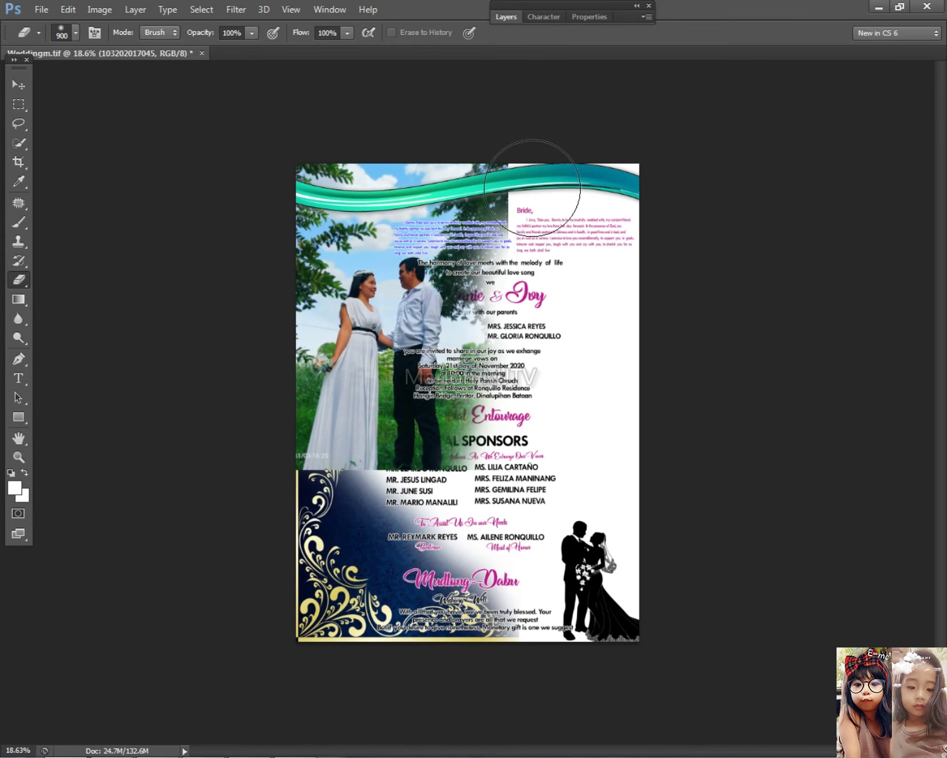
left_click_drag(432, 137, 600, 205)
key("ctrl+z")
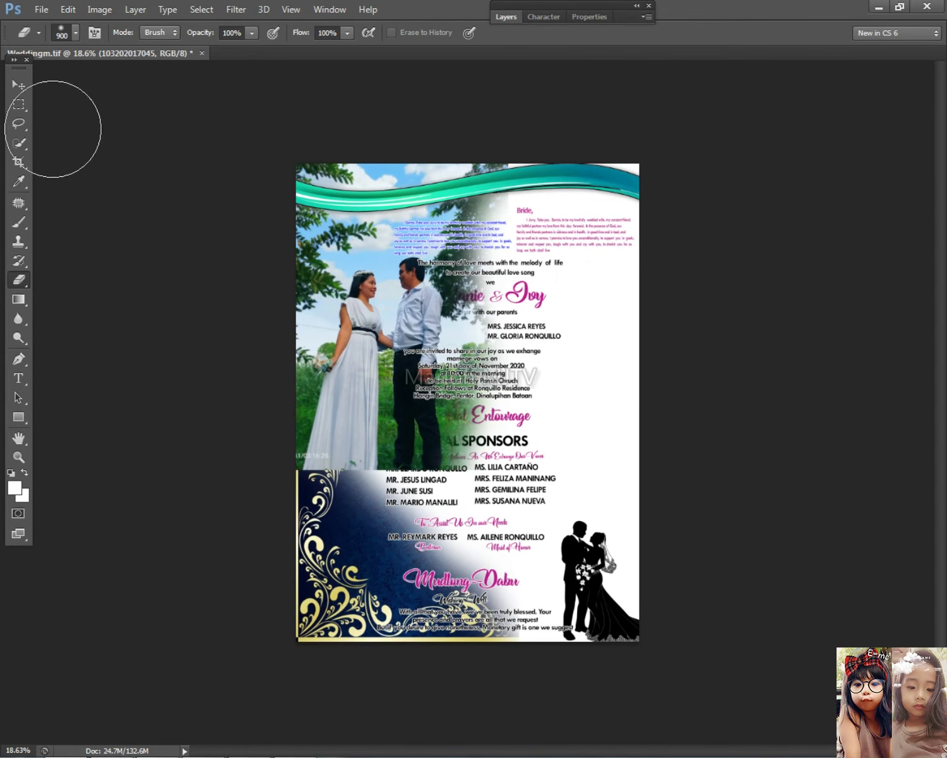
Shrink the couple photo from its lower-right corner
left_click(19, 85)
right_click(381, 404)
left_click(430, 409)
key("ctrl+t")
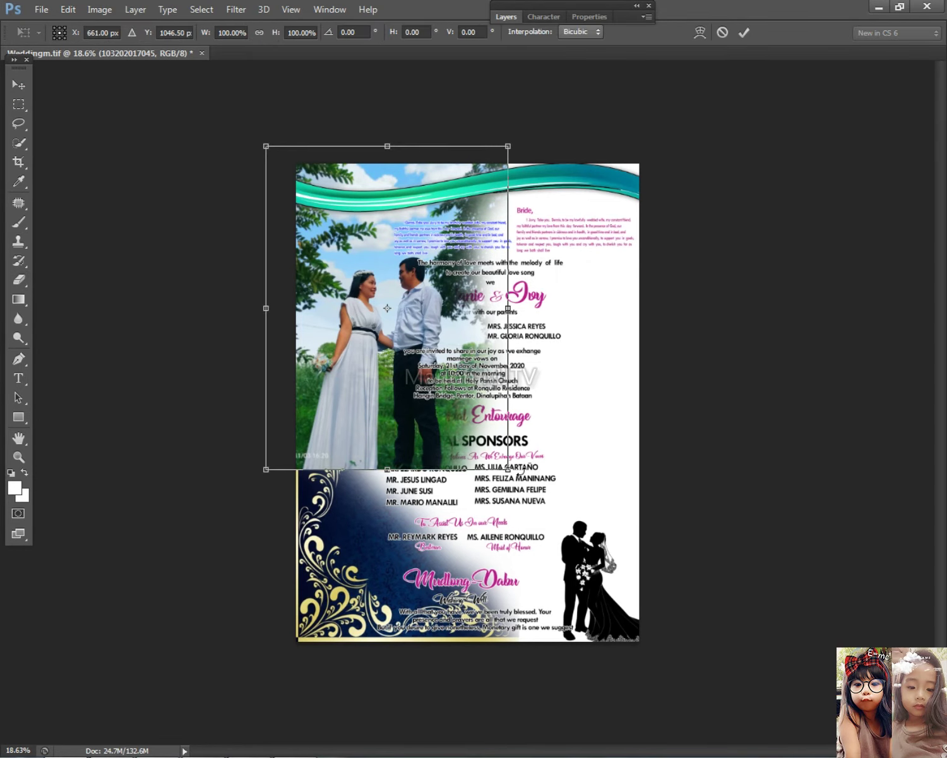
mouse_move(507, 469)
left_mouse_down()
mouse_move(479, 432)
mouse_move(398, 393)
left_mouse_up()
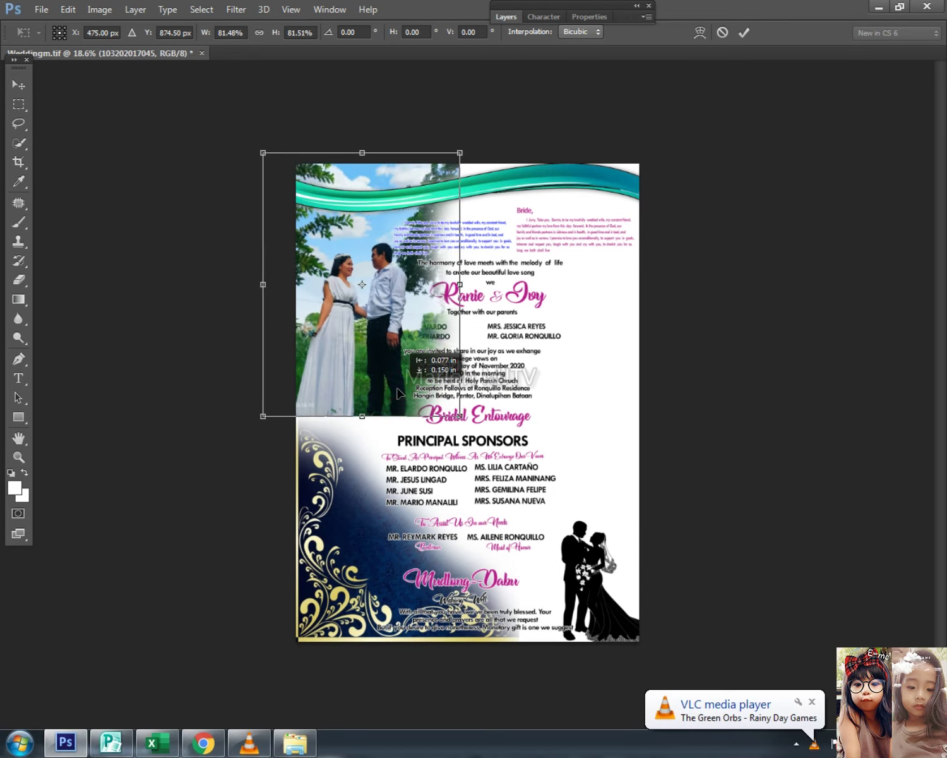
key("Return")
Pick the photo layer and check the eraser's brush options, then select The harmony of love text
right_click(393, 311)
left_click(410, 334)
key("e")
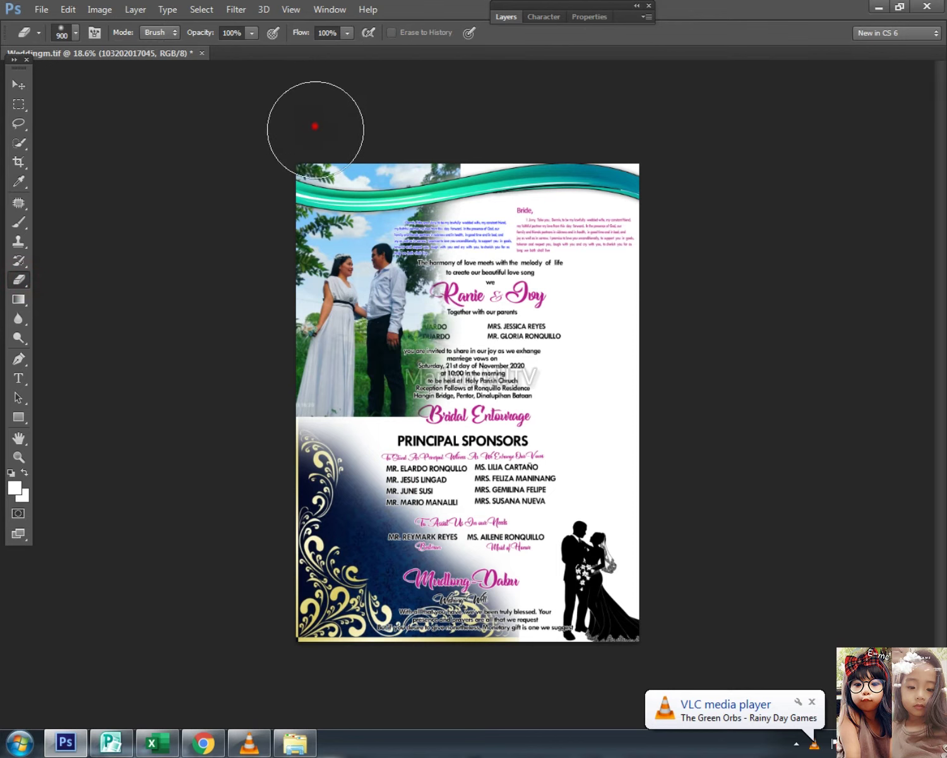
right_click(385, 156)
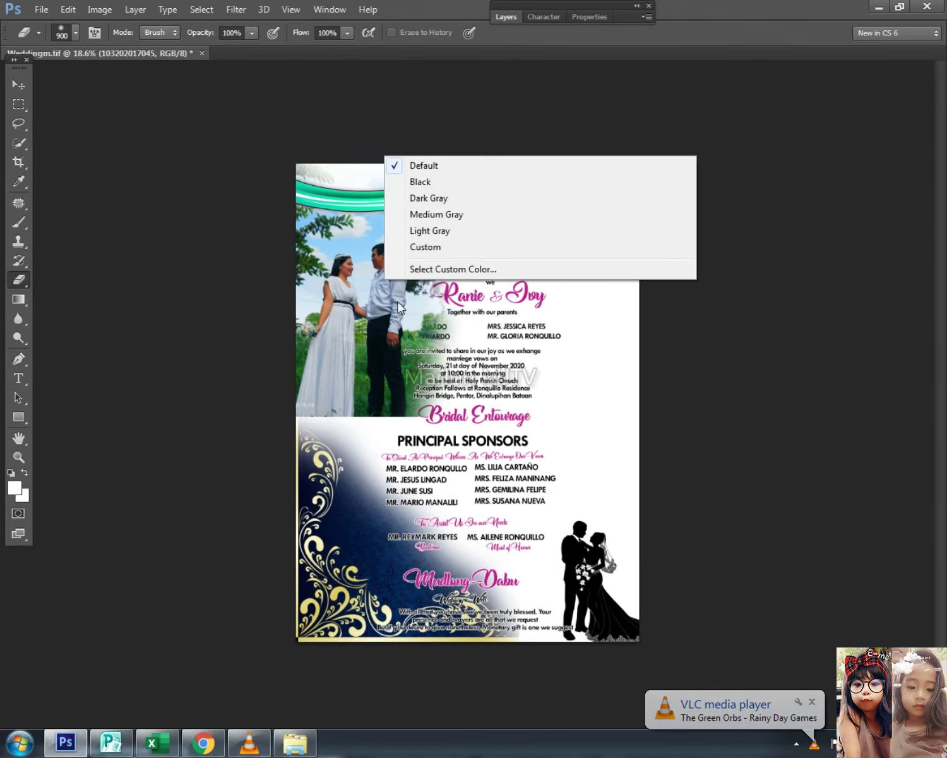
right_click(385, 322)
left_click(317, 131)
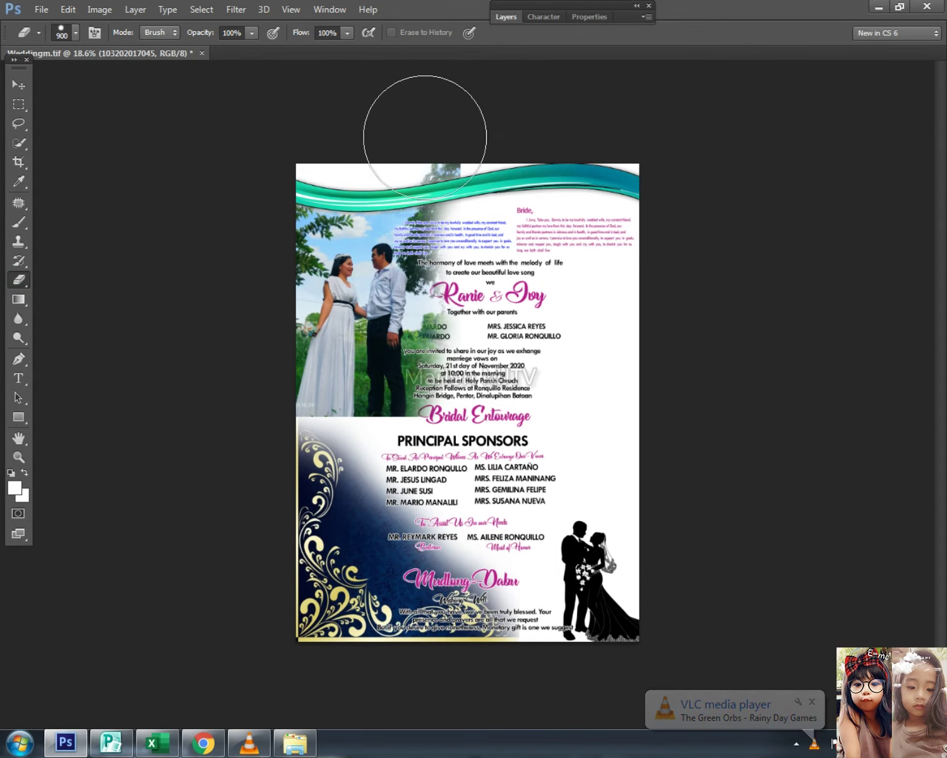
left_click(18, 84)
left_click(487, 263)
Resize the upper couple photo slightly with Free Transform
scroll(386, 331, "up", 2)
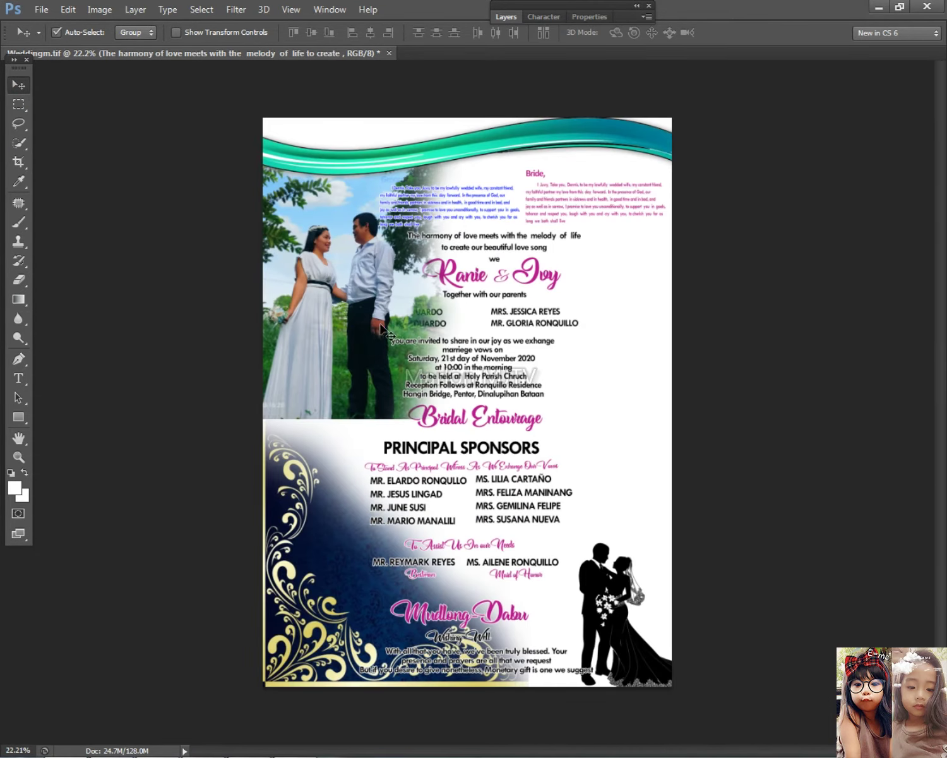
left_click(346, 382)
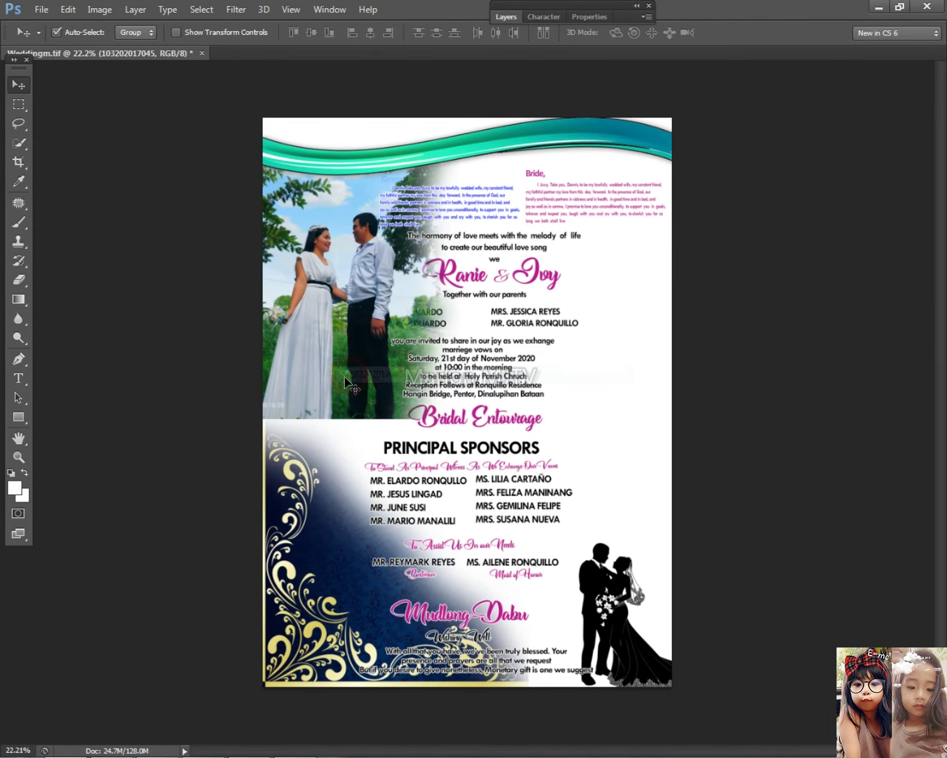
key("ctrl+t")
scroll(351, 363, "up", 2)
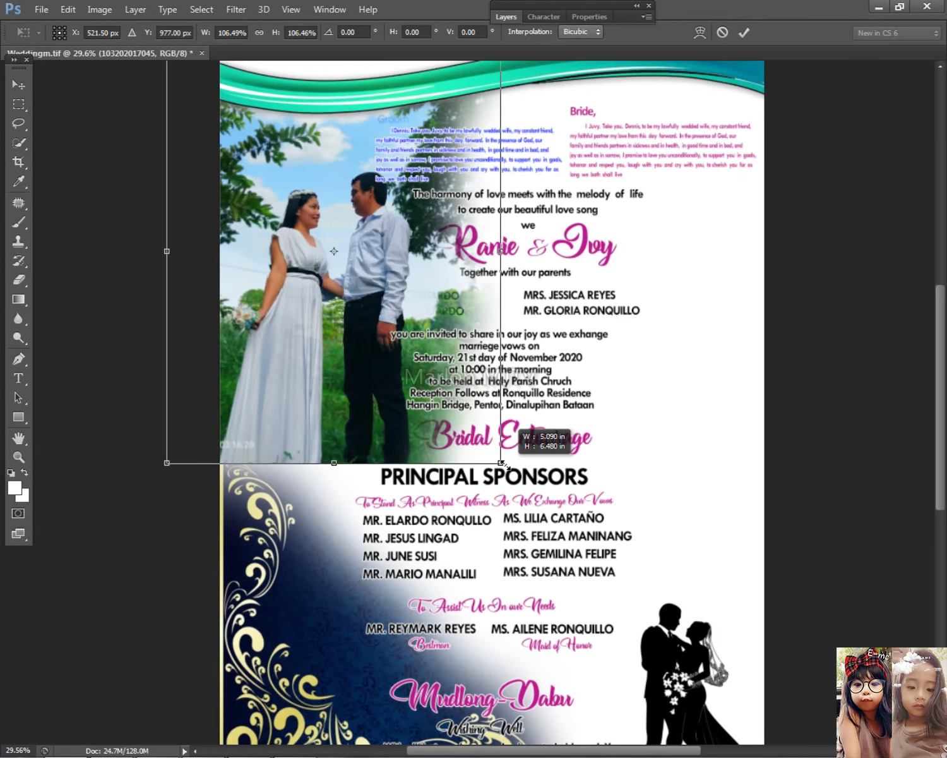
left_click_drag(505, 465, 486, 450)
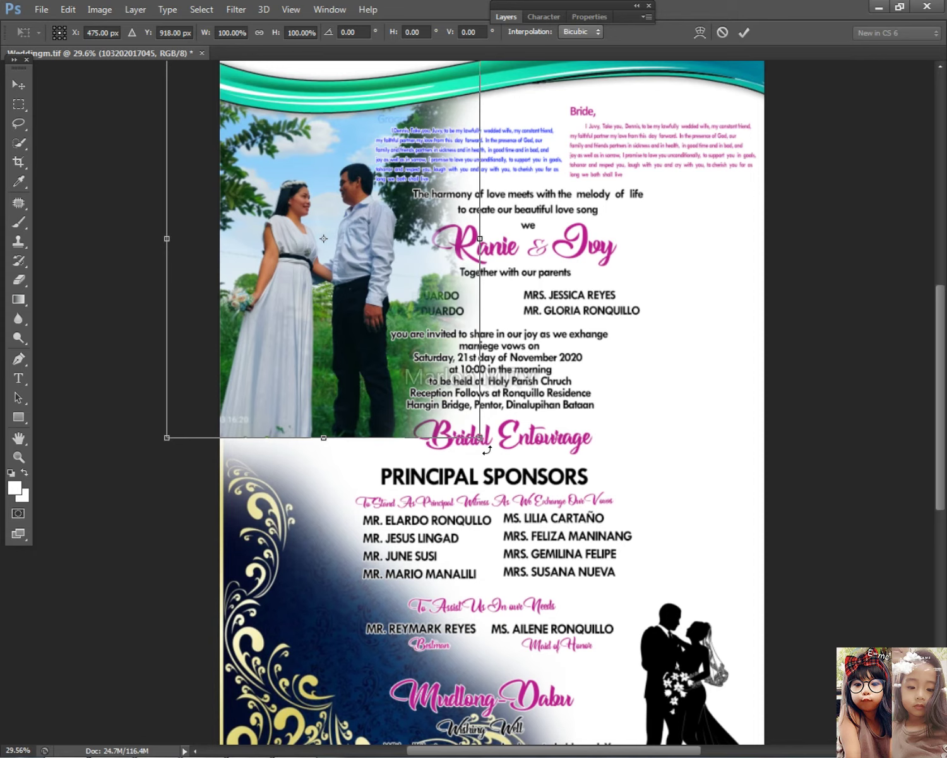
key("Return")
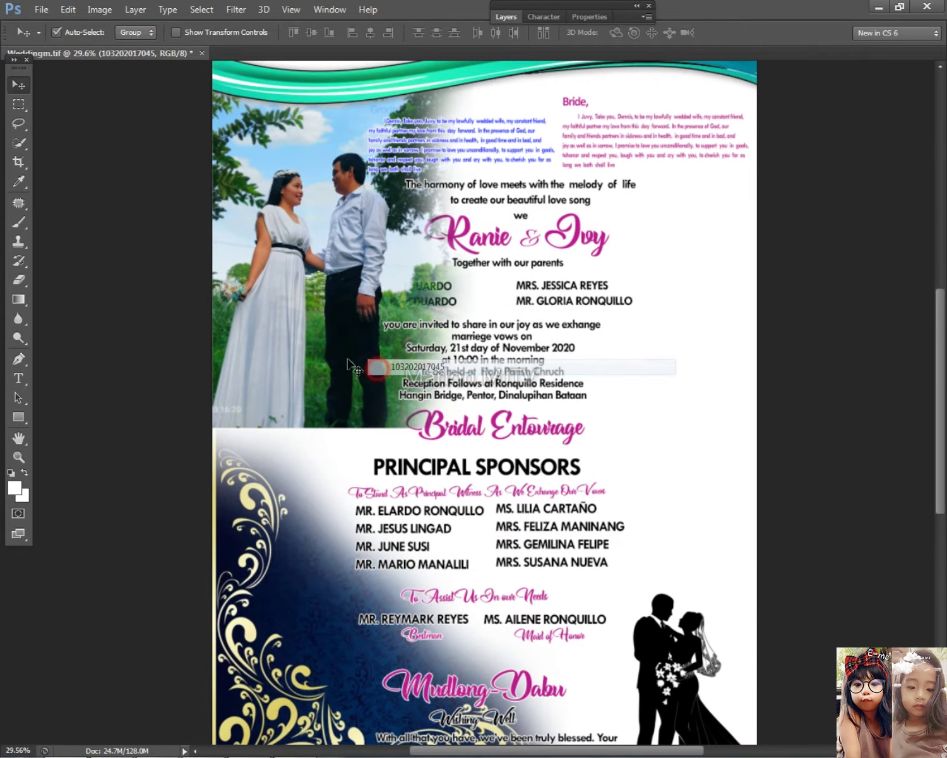
Erase a soft strip along the upper photo's bottom edge with a smaller brush
left_click(19, 280)
key("bracketleft")
key("bracketleft")
key("bracketleft")
left_click_drag(228, 440, 311, 441)
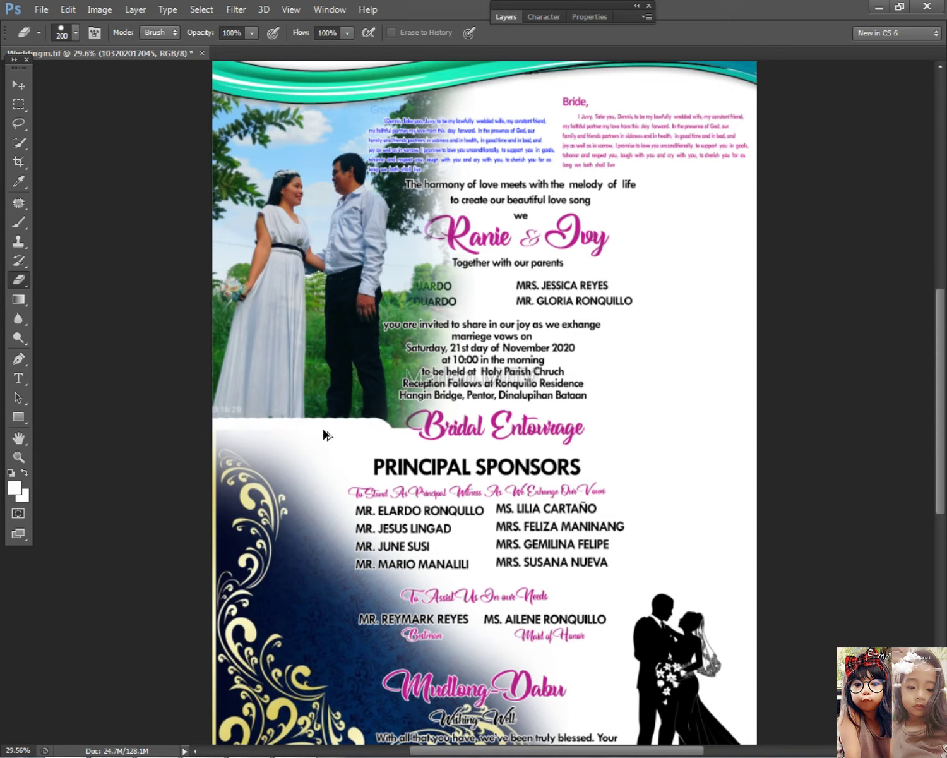
right_click(341, 406)
left_click(169, 450)
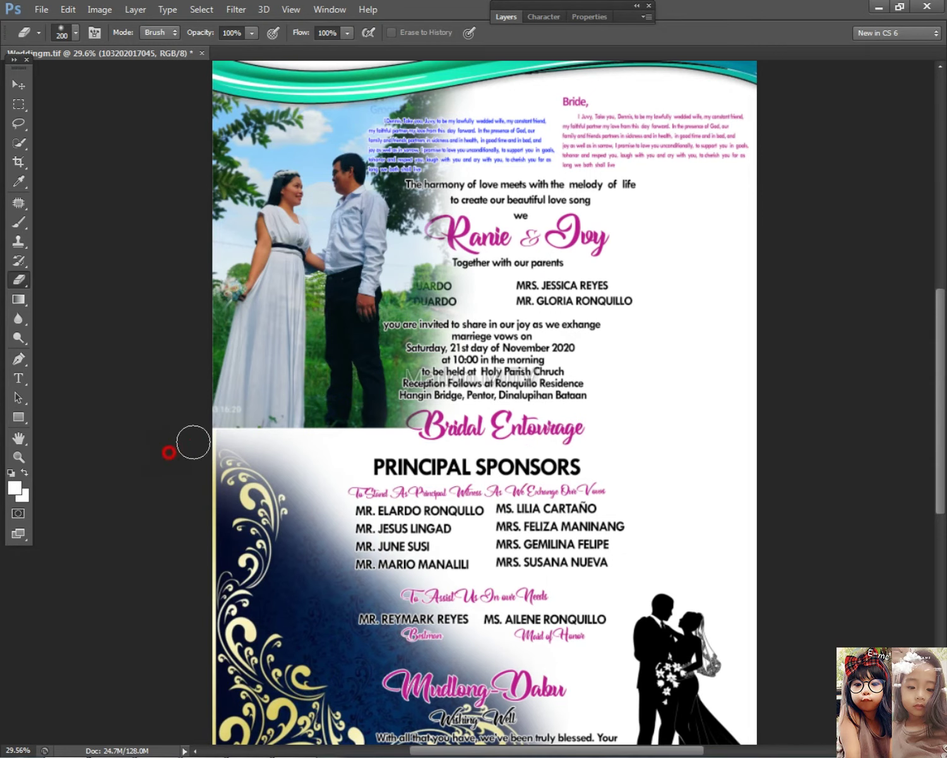
left_click_drag(191, 440, 400, 436)
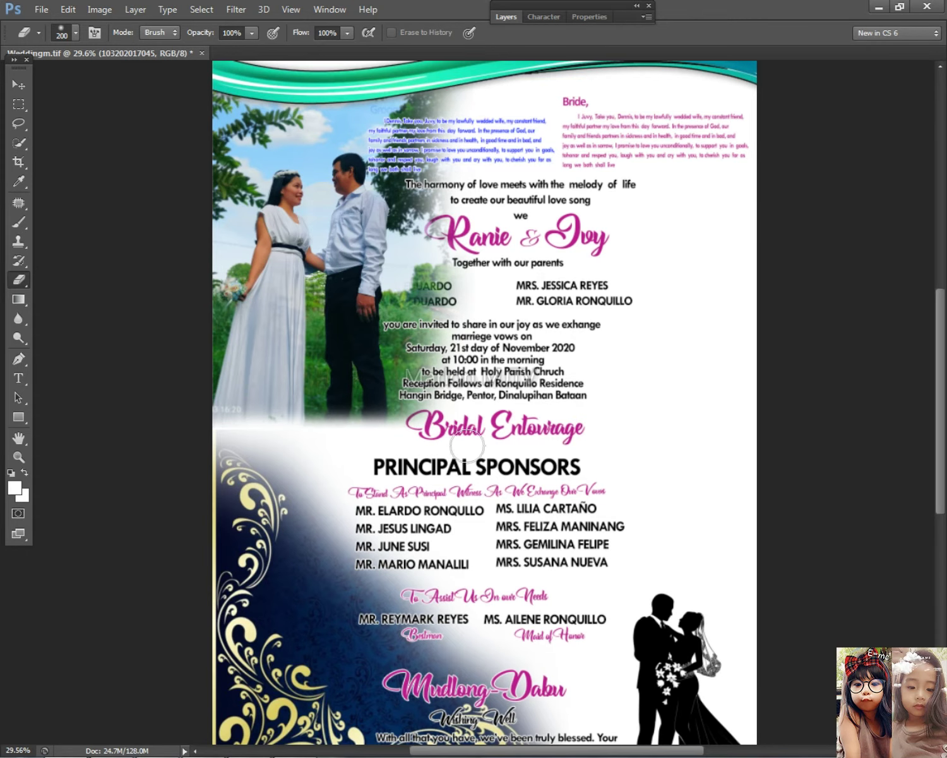
scroll(293, 543, "down", 2)
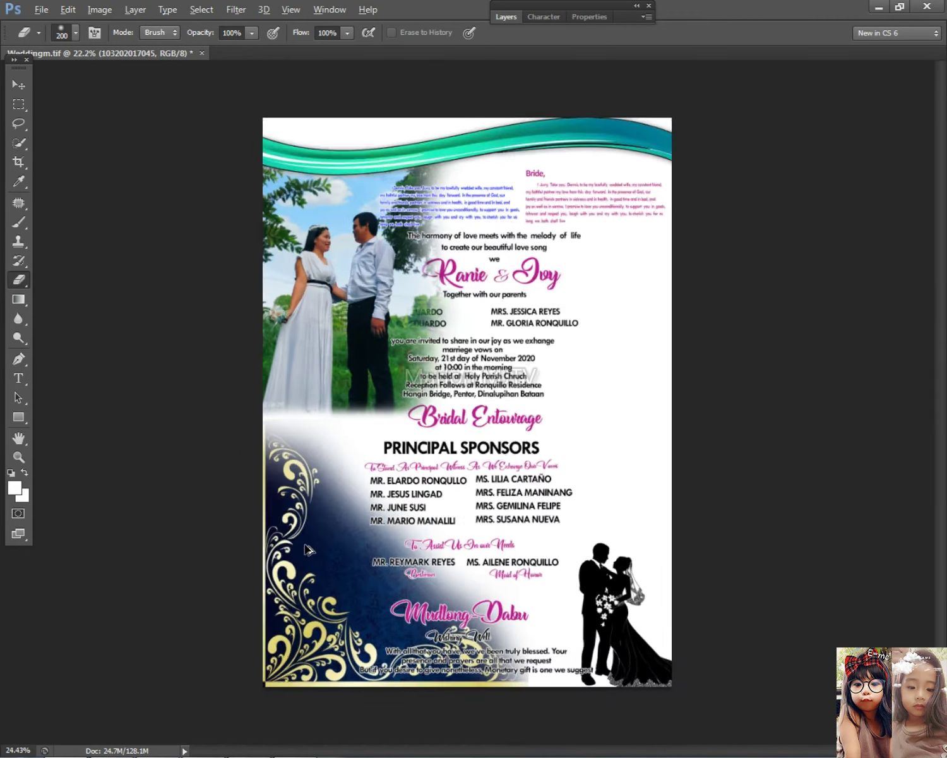
scroll(334, 446, "up", 2)
Drag IMG20201103161741.jpg from the Wedding folder onto the invitation
key("v")
scroll(404, 437, "down", 3)
scroll(404, 438, "up", 3)
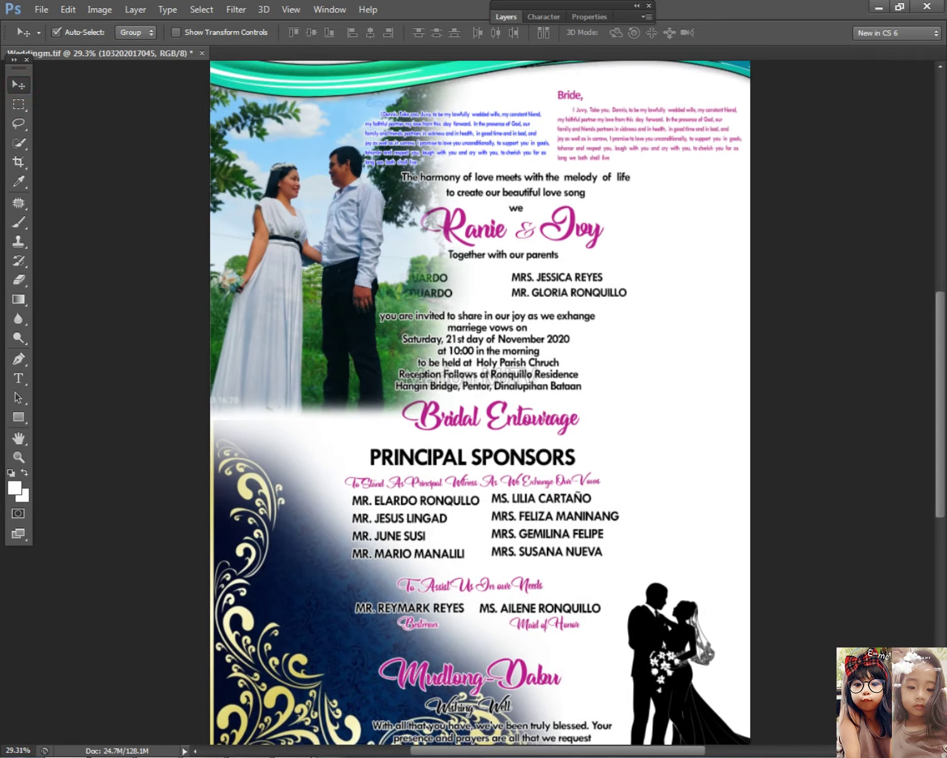
left_click(276, 751)
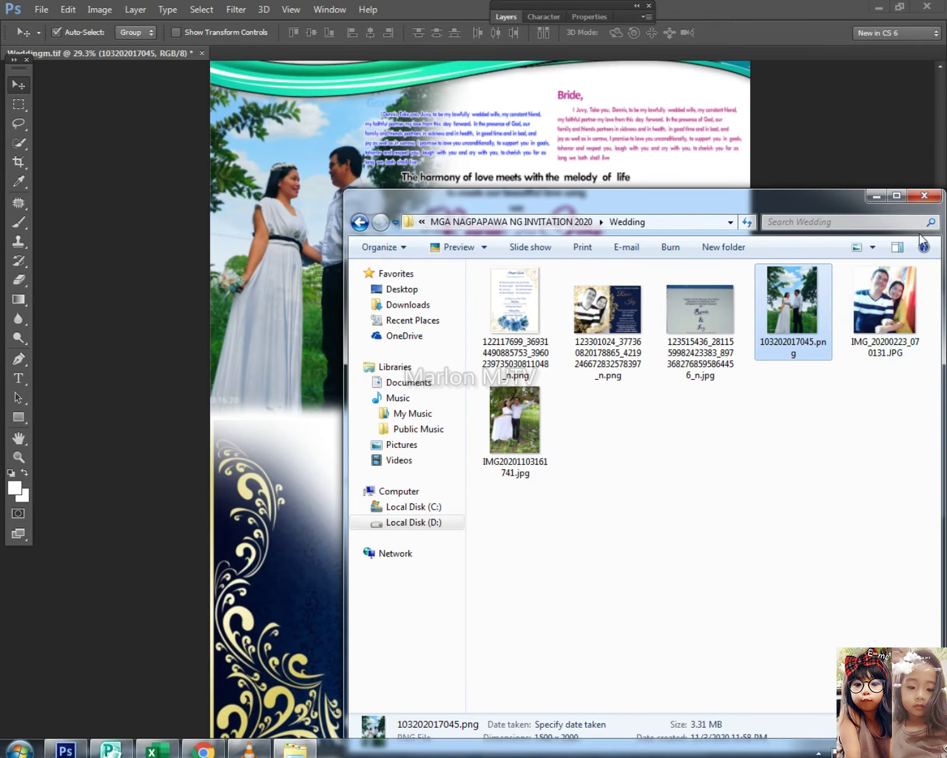
left_click_drag(540, 426, 265, 447)
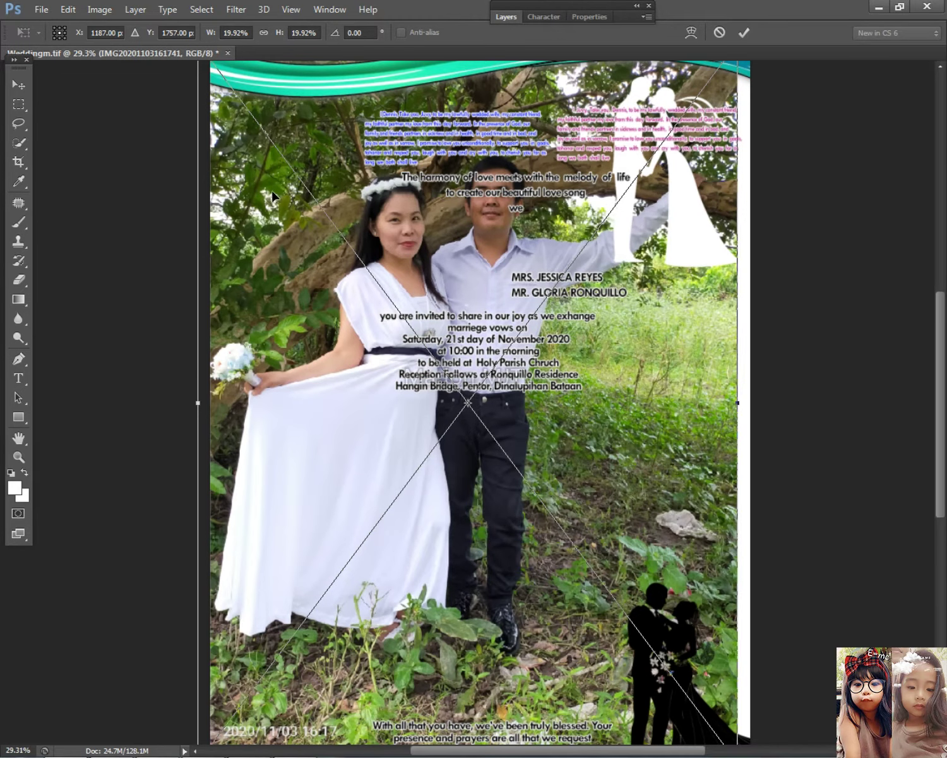
Scale the second photo to about 11.48%, move it lower right, and commit
scroll(271, 195, "down", 3)
left_click_drag(285, 178, 434, 372)
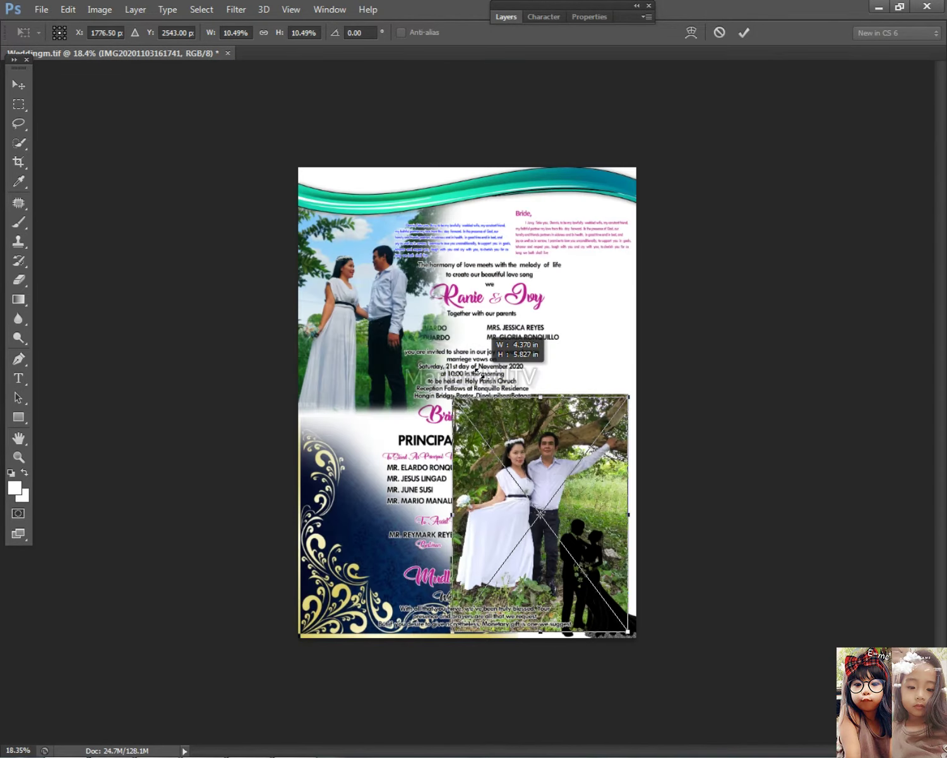
mouse_move(551, 479)
left_mouse_down()
mouse_move(580, 480)
mouse_move(585, 453)
left_mouse_up()
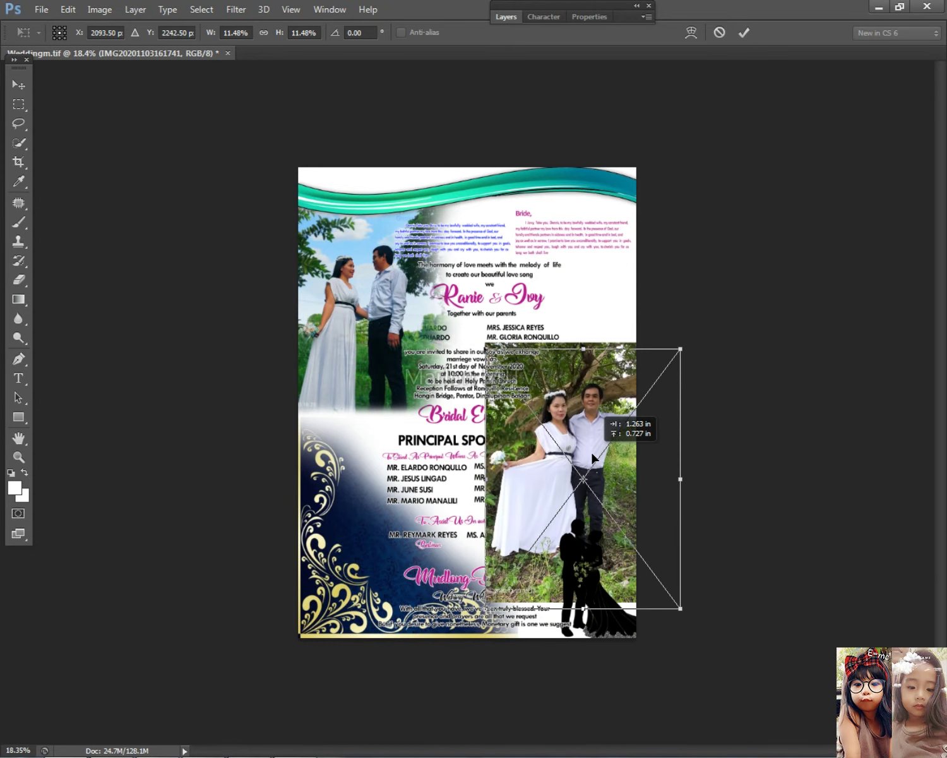
key("Return")
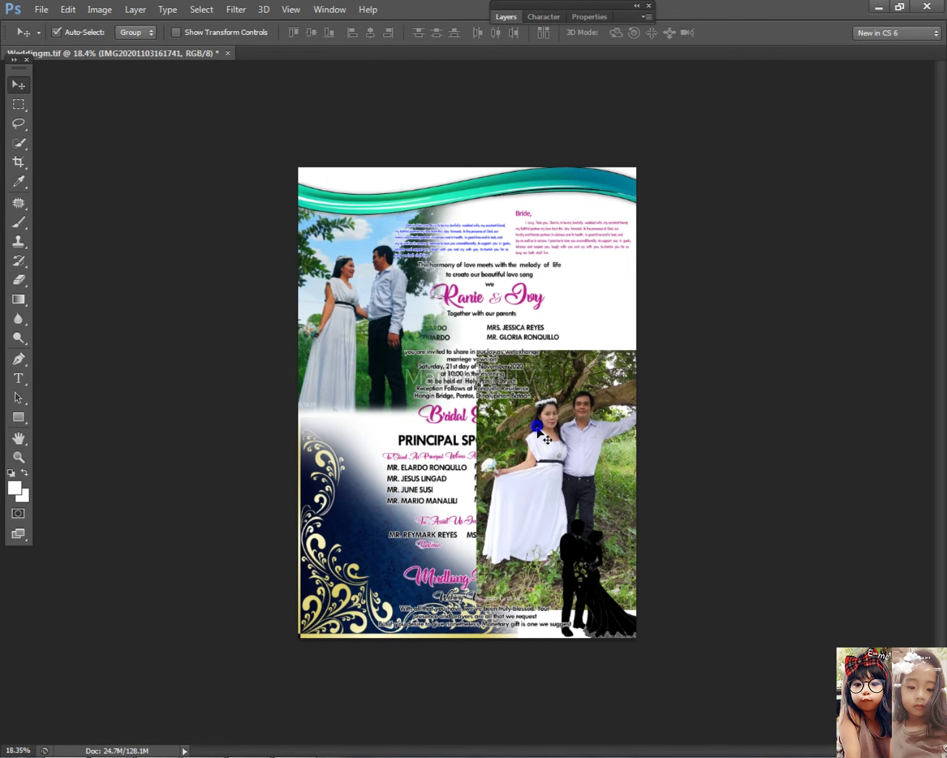
key("ctrl+0")
Rasterize the second photo and fade its top and left edges into white
left_click(29, 283)
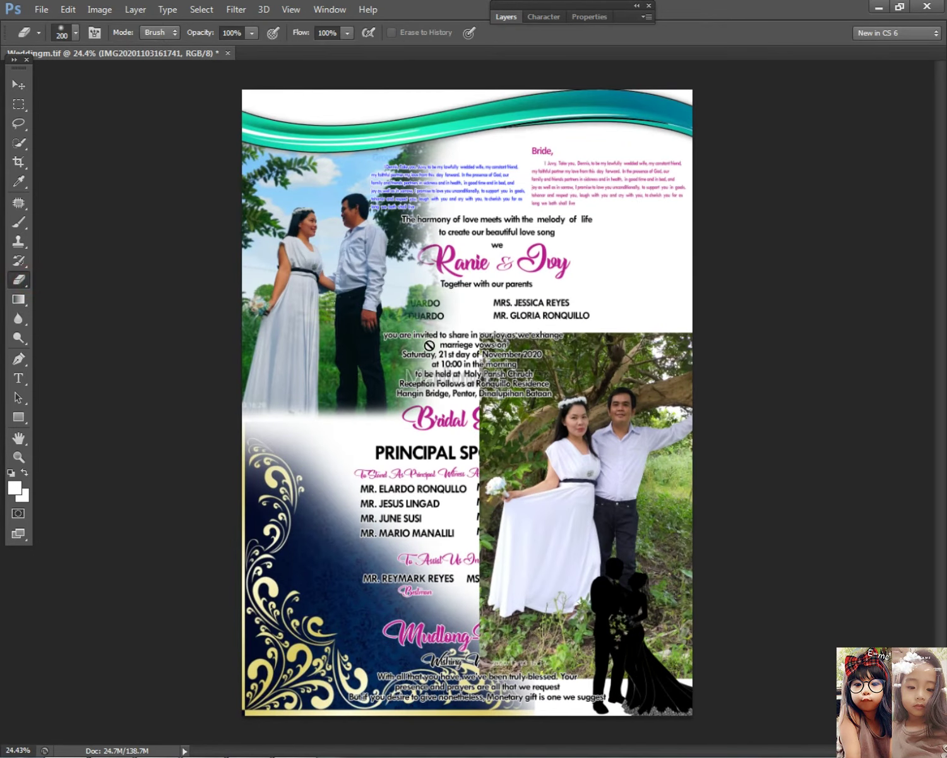
left_click(672, 466)
left_click(487, 294)
mouse_move(450, 396)
left_mouse_down()
mouse_move(660, 276)
mouse_move(661, 258)
left_mouse_up()
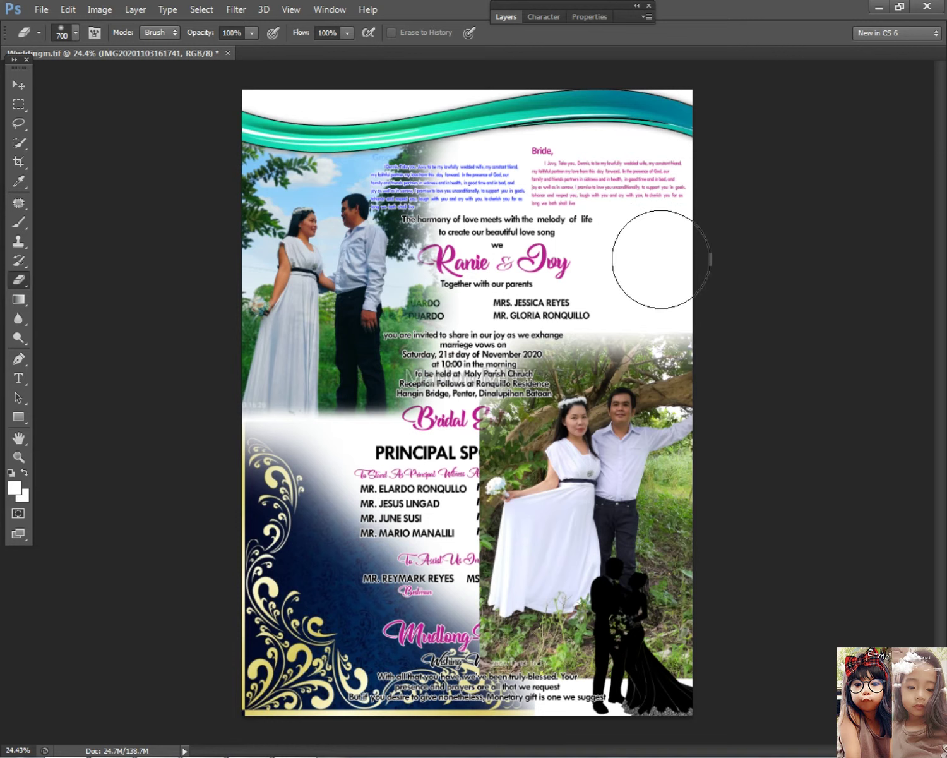
mouse_move(431, 408)
left_mouse_down()
mouse_move(428, 552)
mouse_move(546, 747)
mouse_move(455, 750)
left_mouse_up()
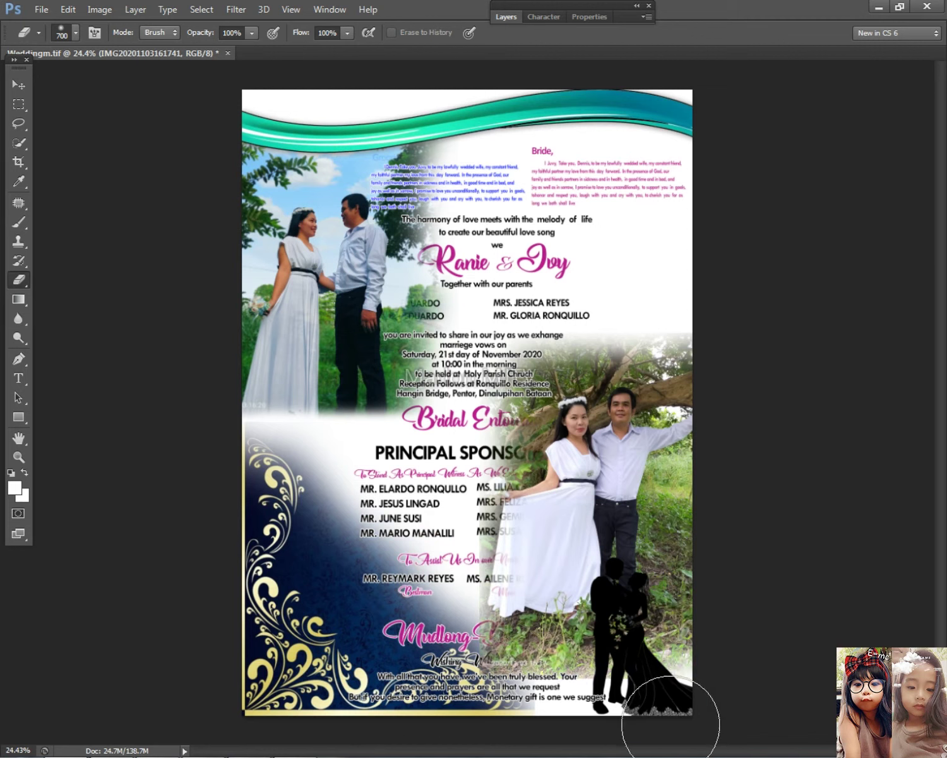
left_click_drag(765, 529, 751, 646)
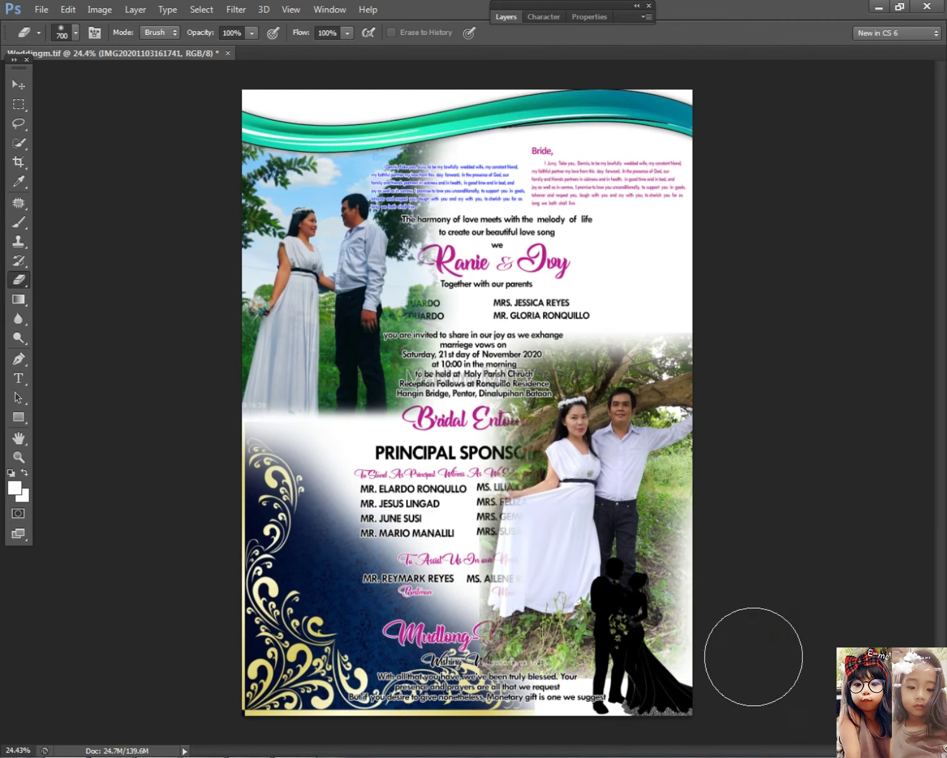
key("ctrl+z")
left_click(21, 83)
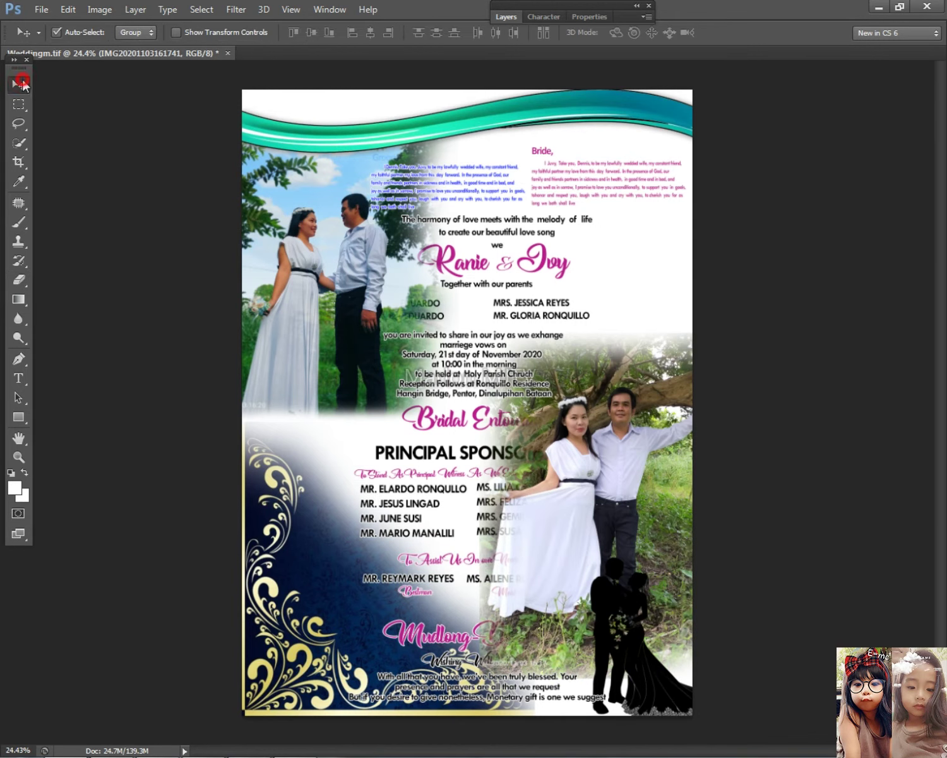
Select the second couple photo layer and scale it up slightly with Free Transform
right_click(546, 437)
left_click(569, 457)
key("ctrl+t")
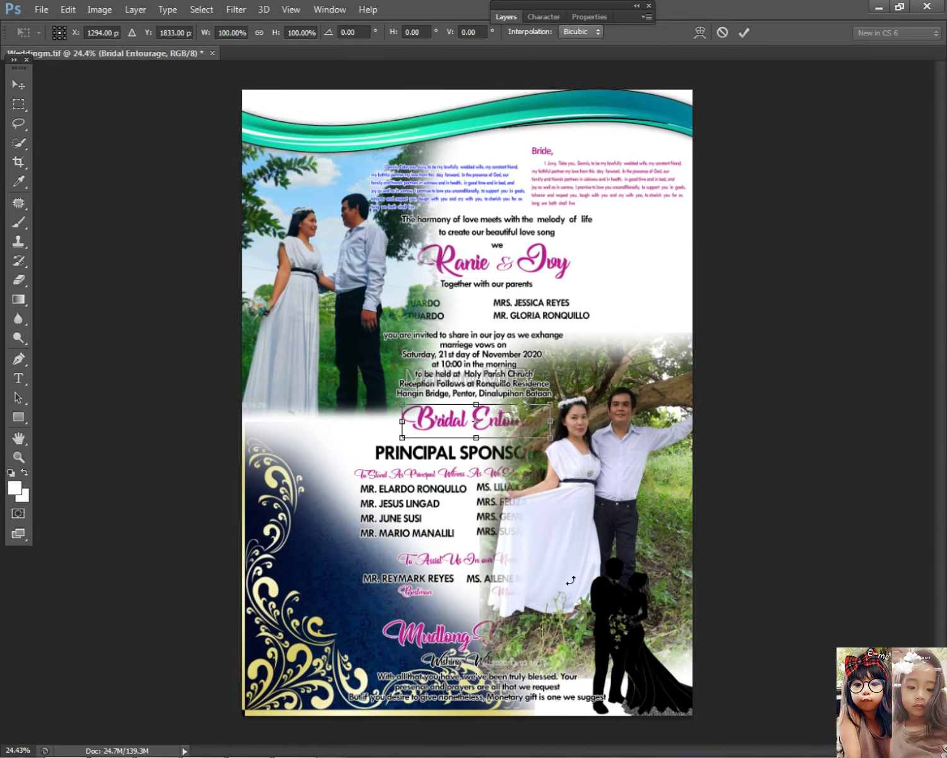
key("Return")
right_click(571, 489)
left_click(625, 502)
key("ctrl+t")
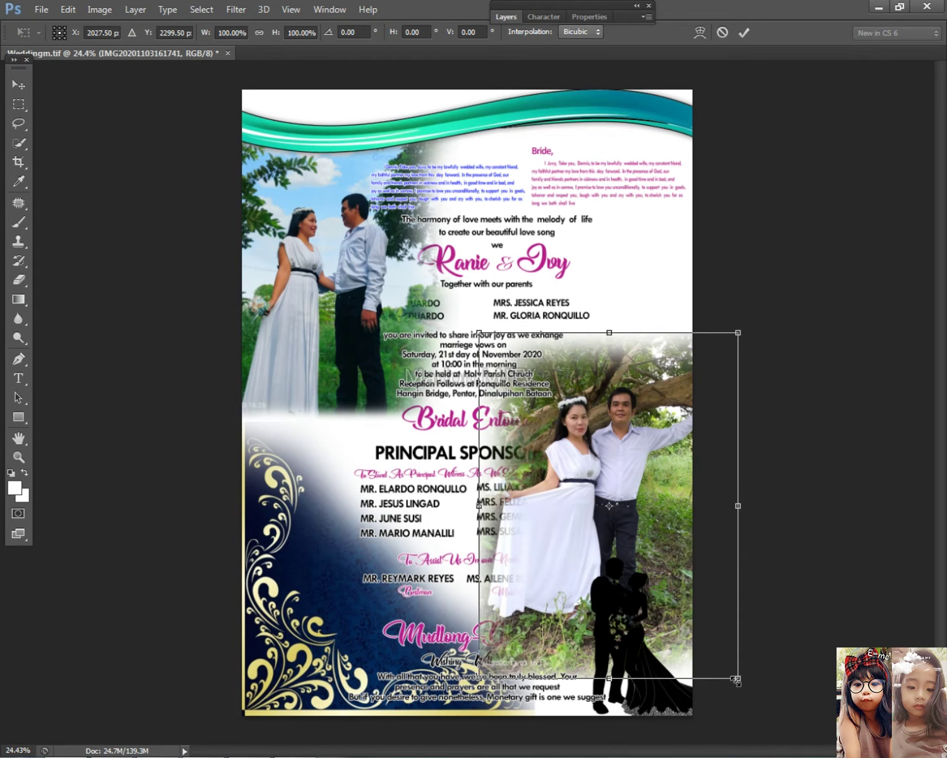
left_click_drag(738, 678, 746, 688)
key("Return")
Undo an accidental move of the photo layer with the Move tool
key("v")
mouse_move(628, 633)
left_mouse_down()
mouse_move(627, 396)
mouse_move(648, 459)
left_mouse_up()
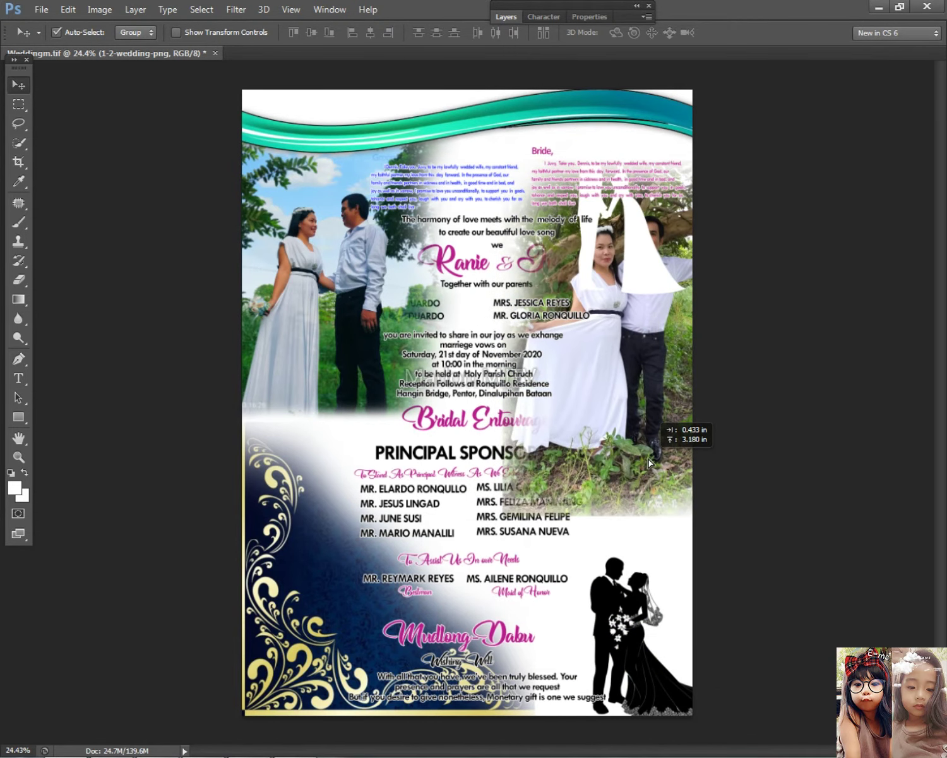
key("ctrl+z")
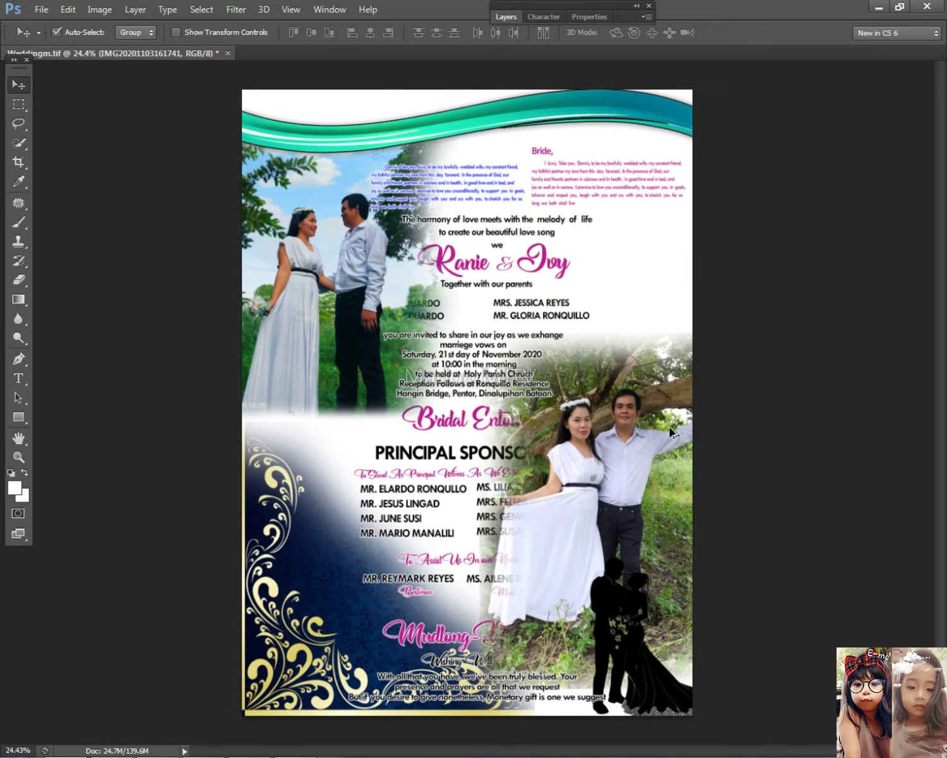
scroll(672, 432, "down", 5)
scroll(351, 407, "up", 4)
Select Layer 53, the swirl artwork layer, from the layers under the cursor
right_click(316, 598)
left_click(344, 595)
right_click(316, 598)
left_click(344, 595)
right_click(291, 631)
left_click(316, 644)
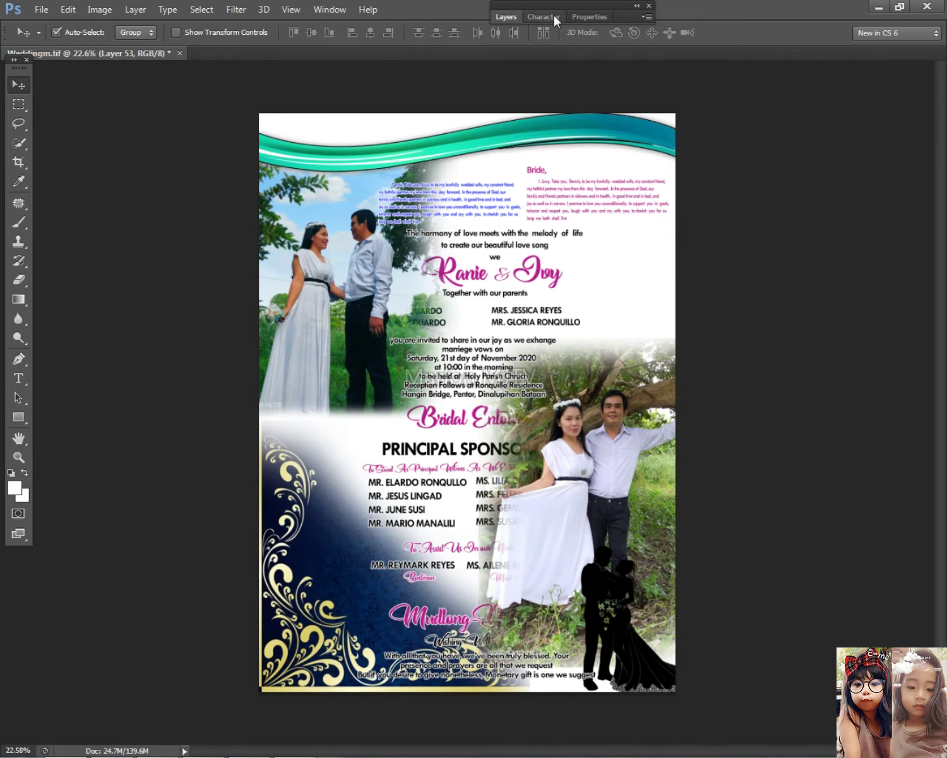
Delete the navy-and-gold swirl artwork layer and fit the page in view
left_click(507, 17)
key("Delete")
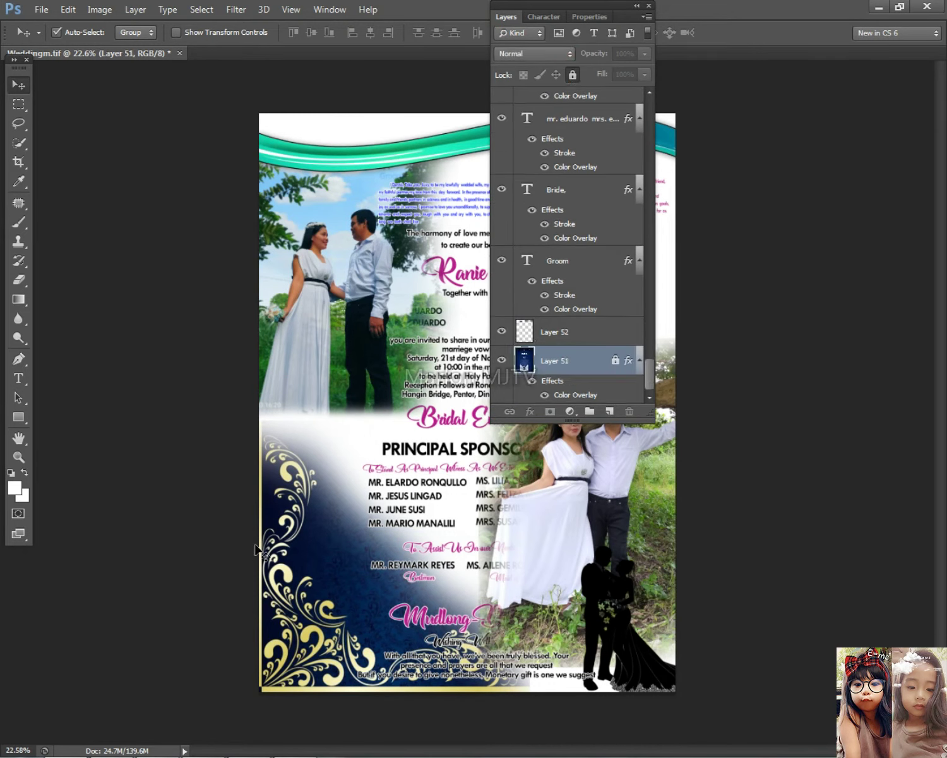
left_click(510, 19)
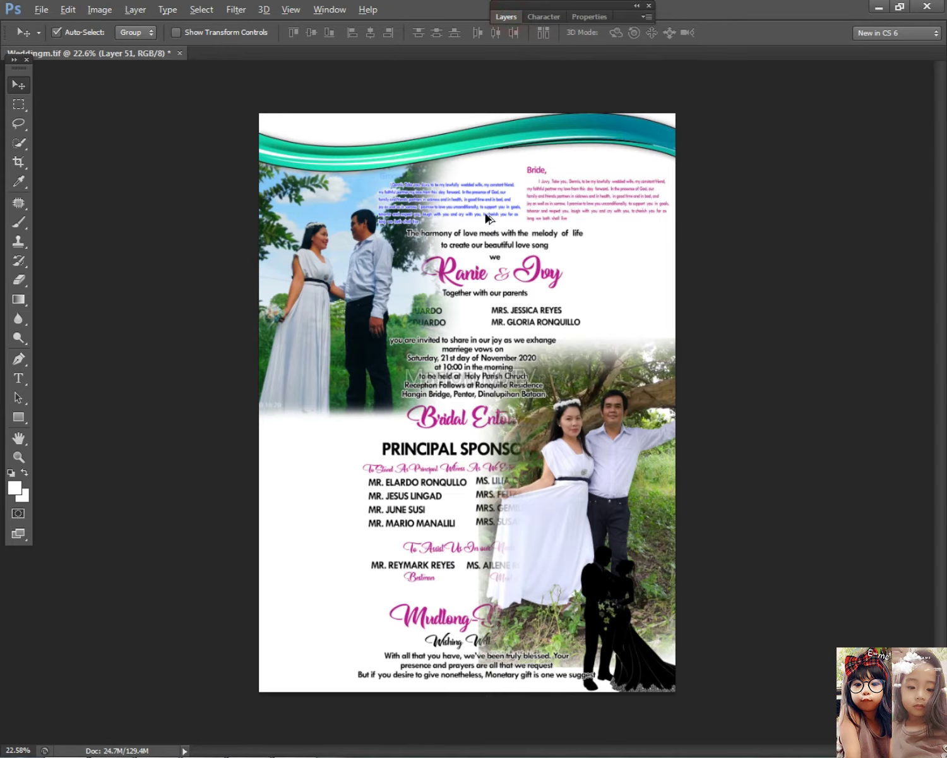
key("ctrl+0")
Move the PRINCIPAL SPONSORS heading, sponsor lists and Mudlong-Dabu wishing-well text left
right_click(351, 321)
left_click(366, 320)
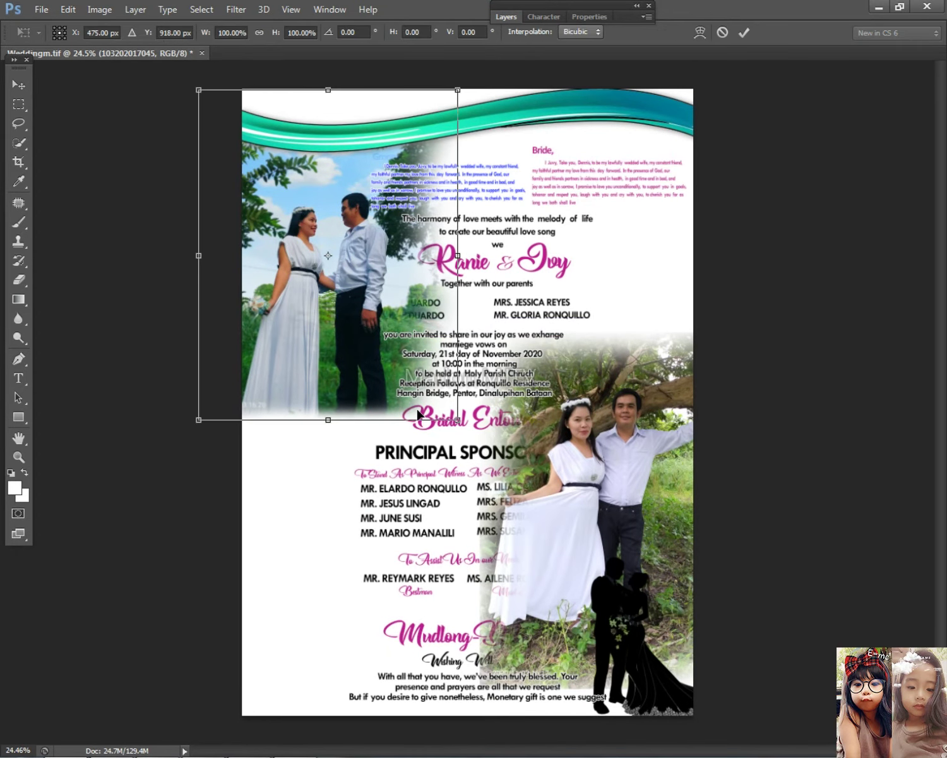
right_click(420, 450)
left_click(435, 451)
mouse_move(422, 463)
left_mouse_down()
mouse_move(315, 458)
mouse_move(464, 678)
left_mouse_up()
right_click(395, 473)
left_click(407, 483)
left_click_drag(426, 501, 337, 497)
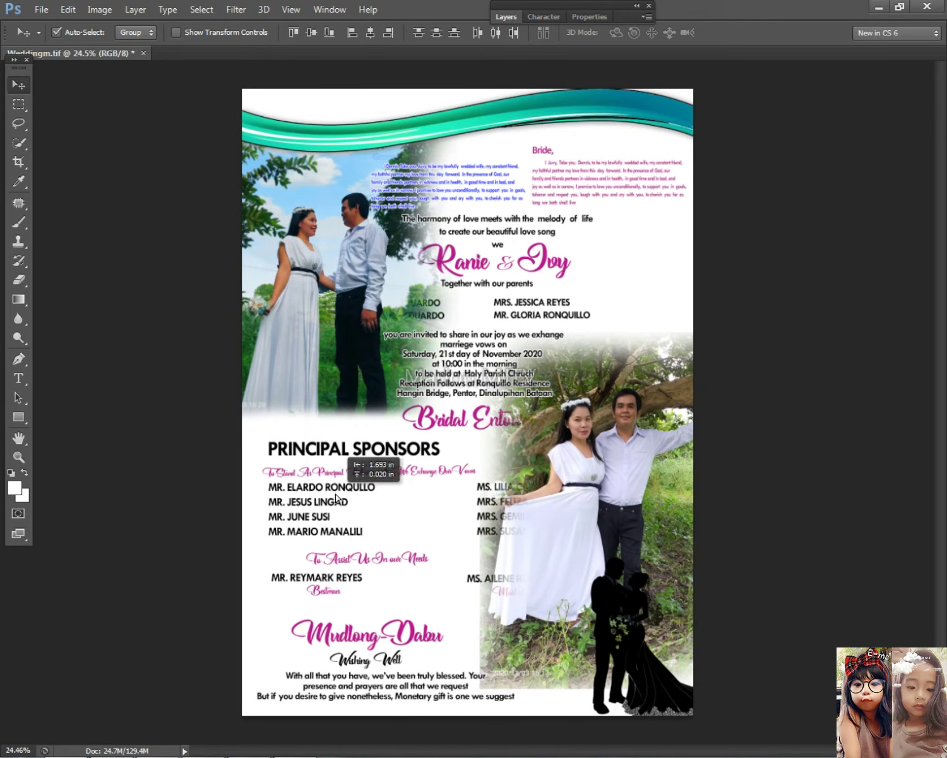
Nudge the sponsor text and PRINCIPAL SPONSORS heading into place, undoing an accidental photo move
left_click_drag(336, 496, 331, 500)
right_click(349, 452)
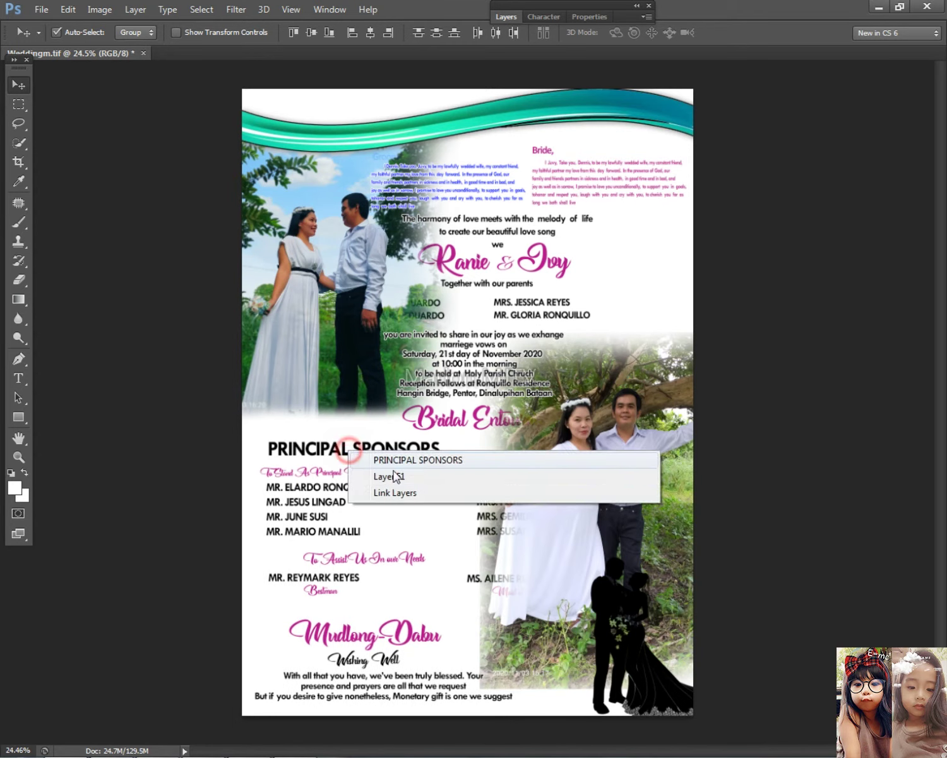
left_click(429, 457)
key("shift+Right")
key("shift+Right")
left_click(550, 505)
left_click_drag(556, 502, 467, 502)
key("ctrl+z")
Erase a bit more of the second couple photo's edge
right_click(623, 482)
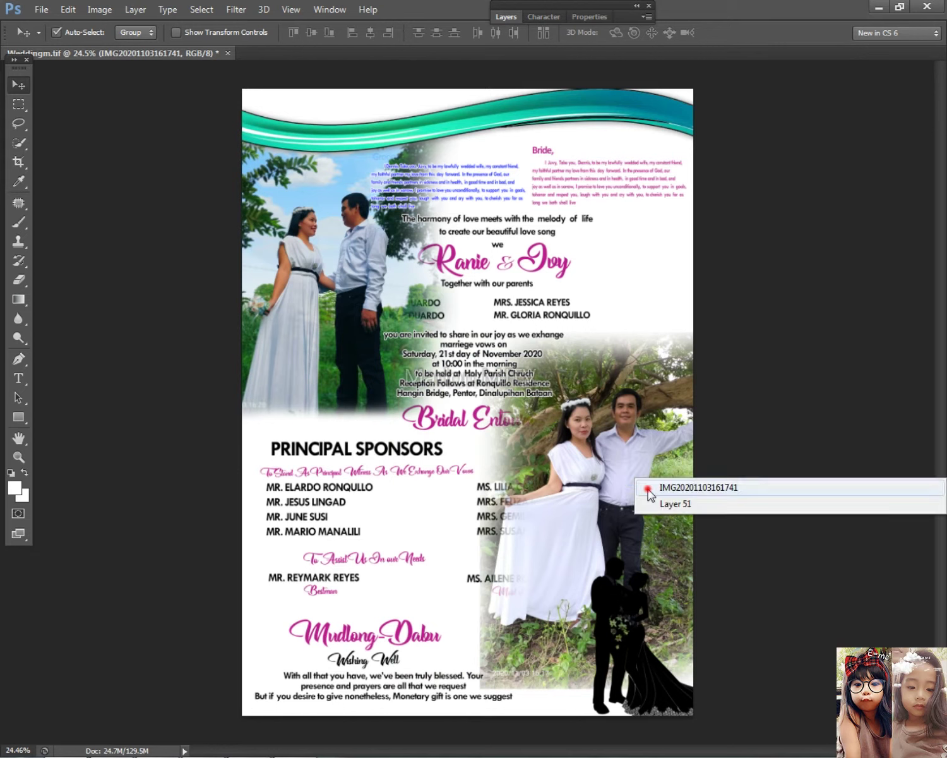
left_click(18, 279)
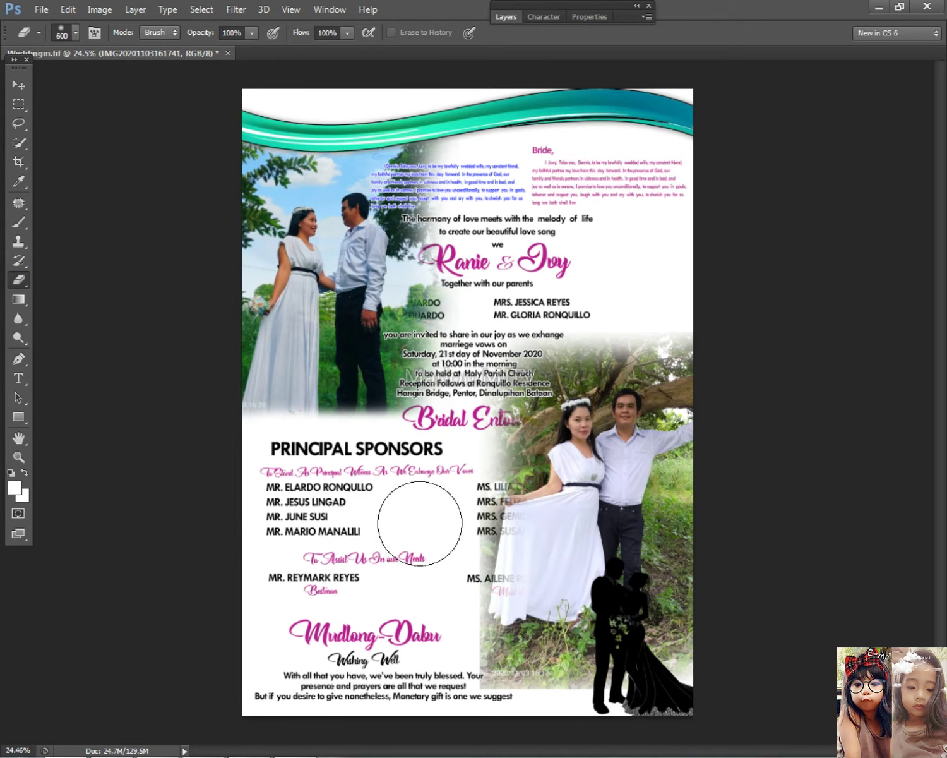
left_click_drag(448, 513, 455, 527)
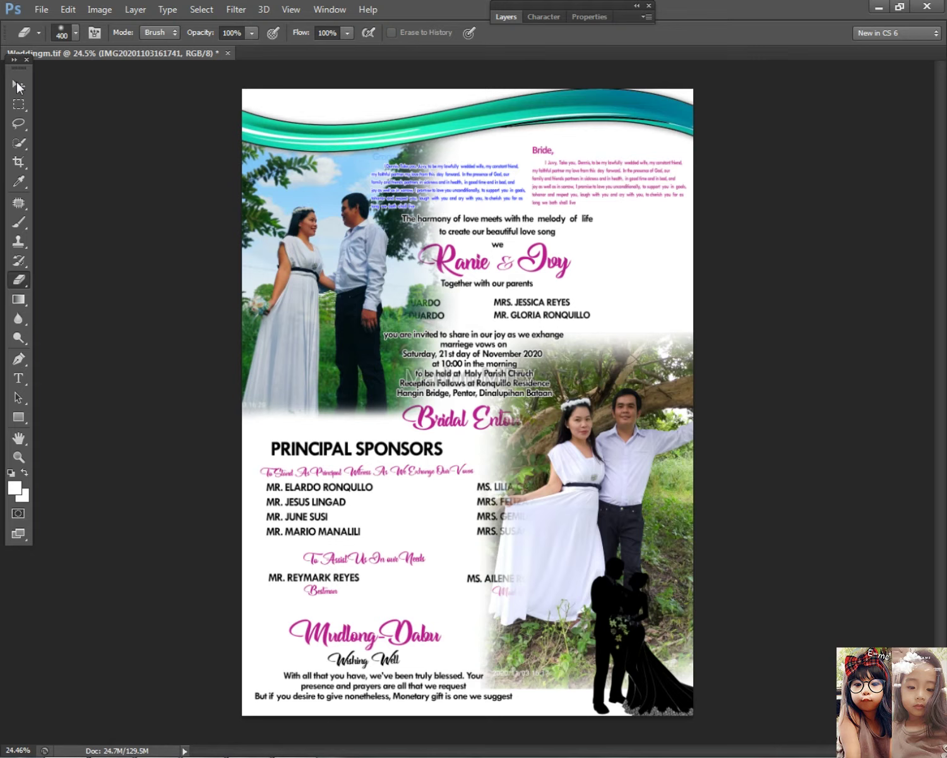
scroll(503, 497, "up", 2)
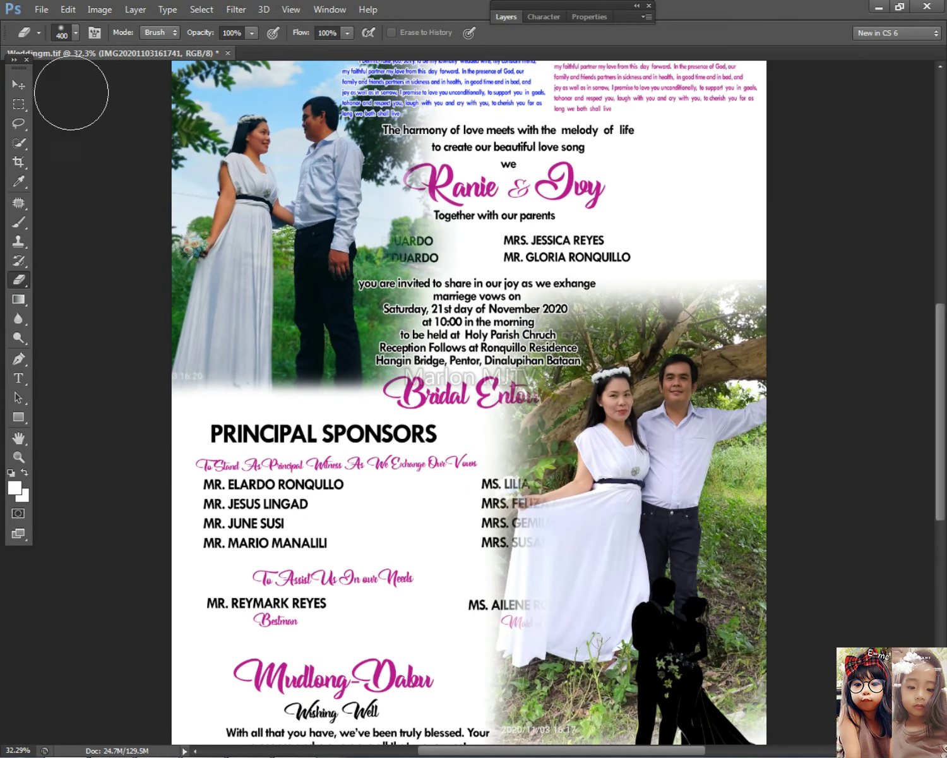
left_click(25, 85)
right_click(488, 497)
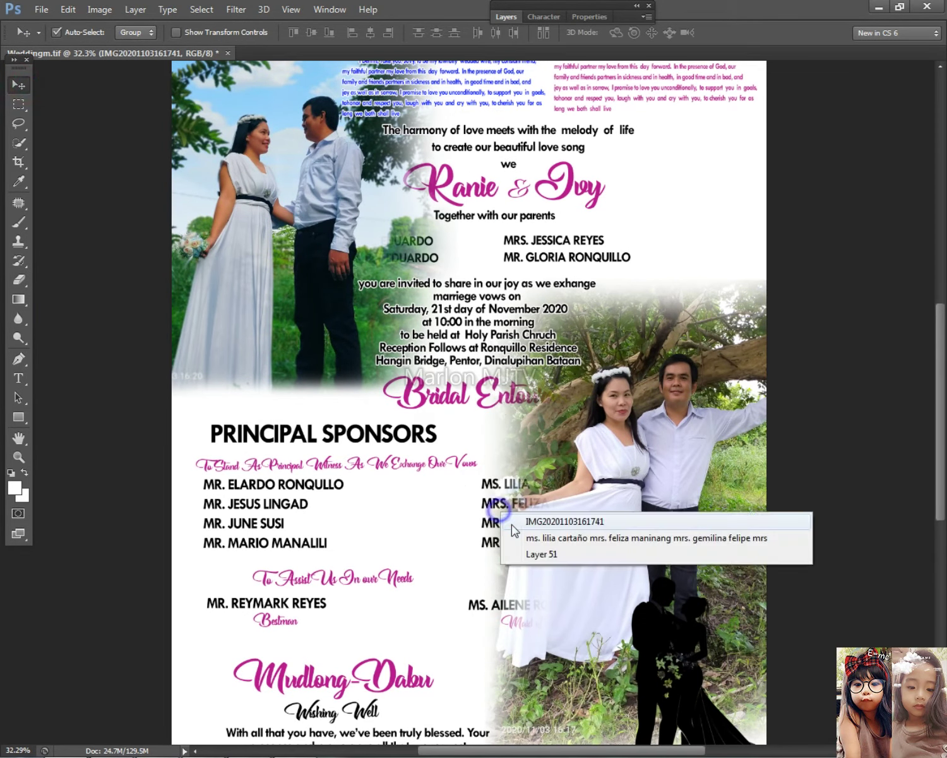
left_click_drag(657, 499, 566, 492)
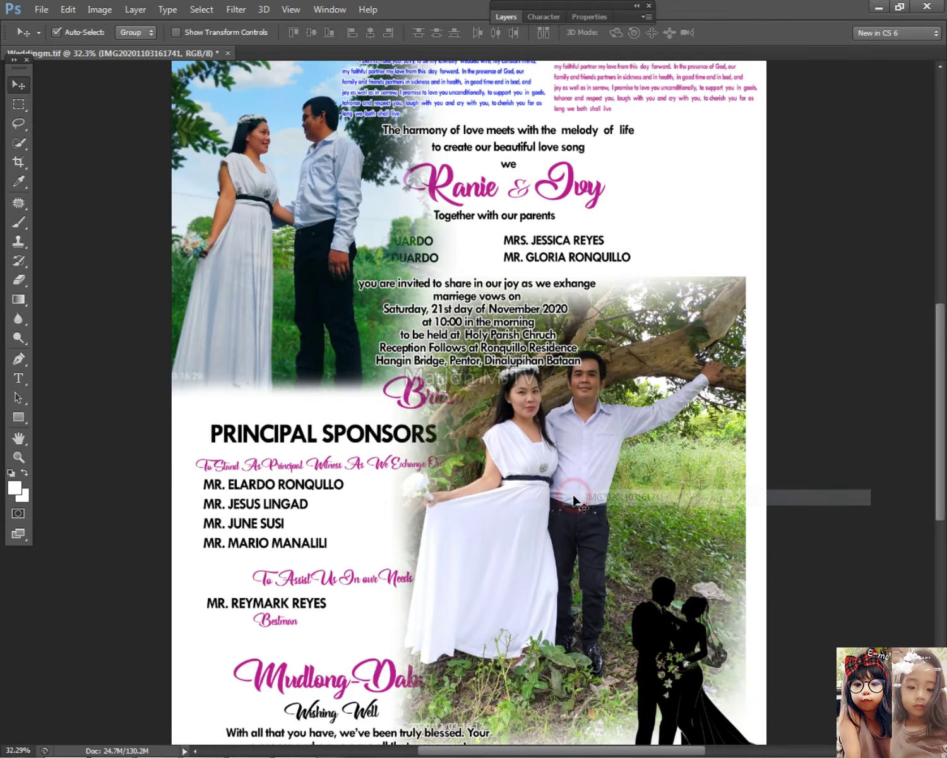
key("ctrl+z")
right_click(617, 471)
left_click(656, 470)
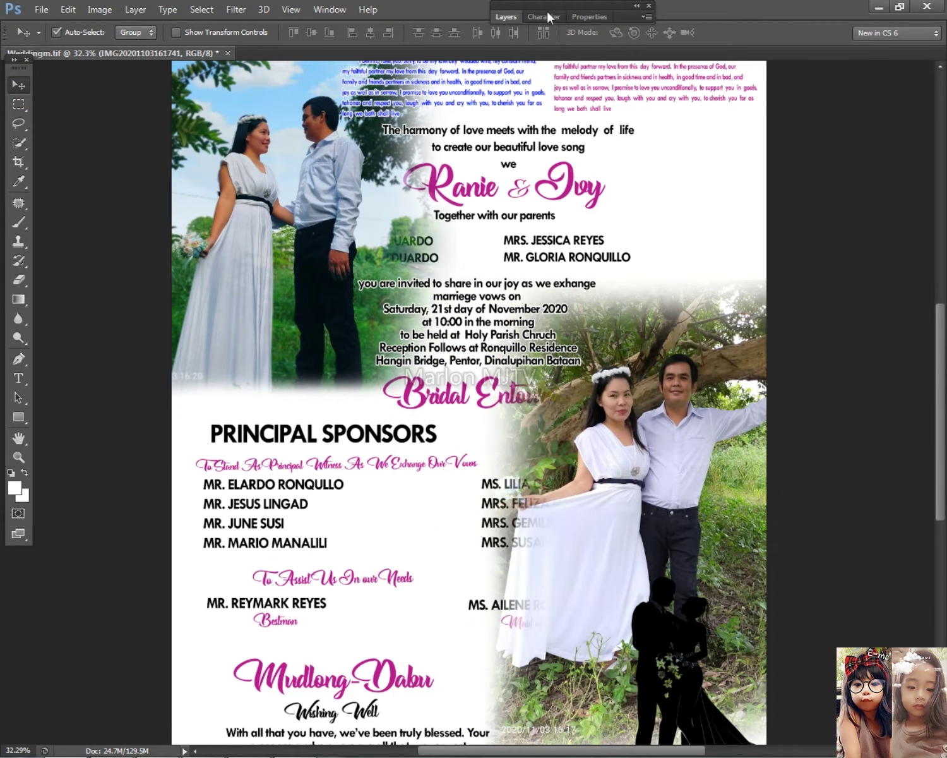
left_click(506, 17)
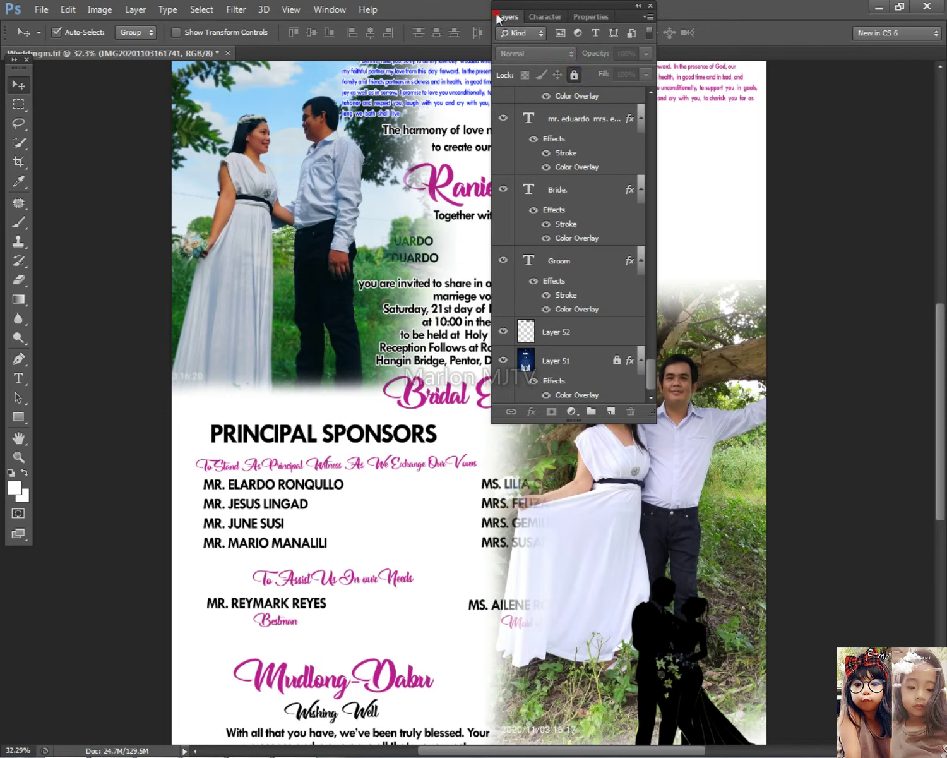
left_click(502, 16)
left_click_drag(495, 498, 393, 510)
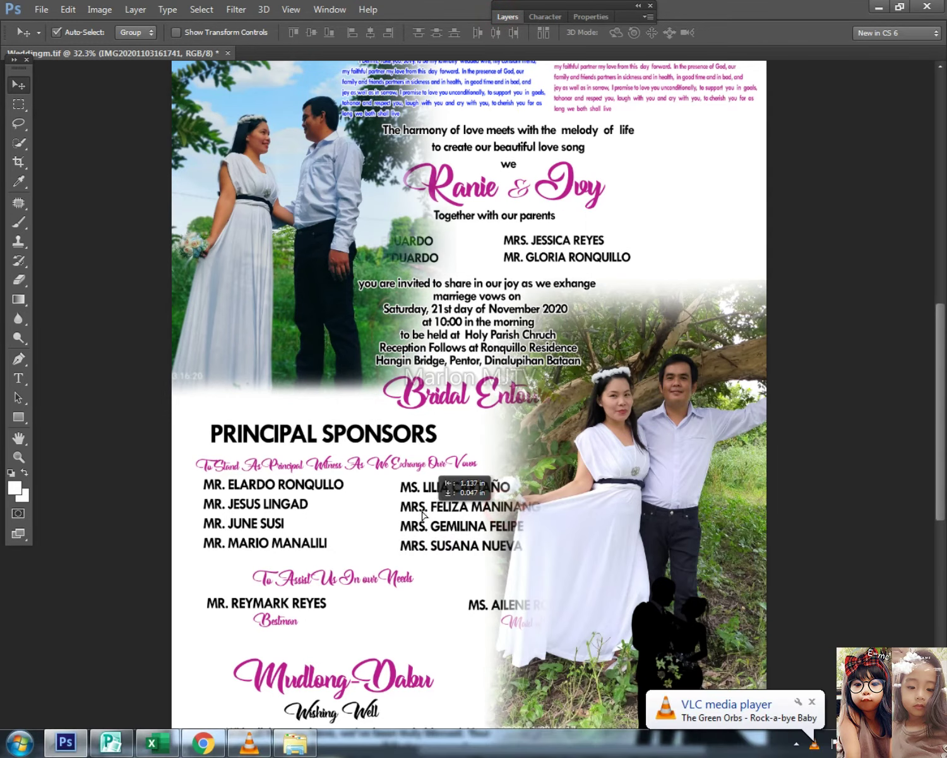
scroll(559, 553, "down", 3)
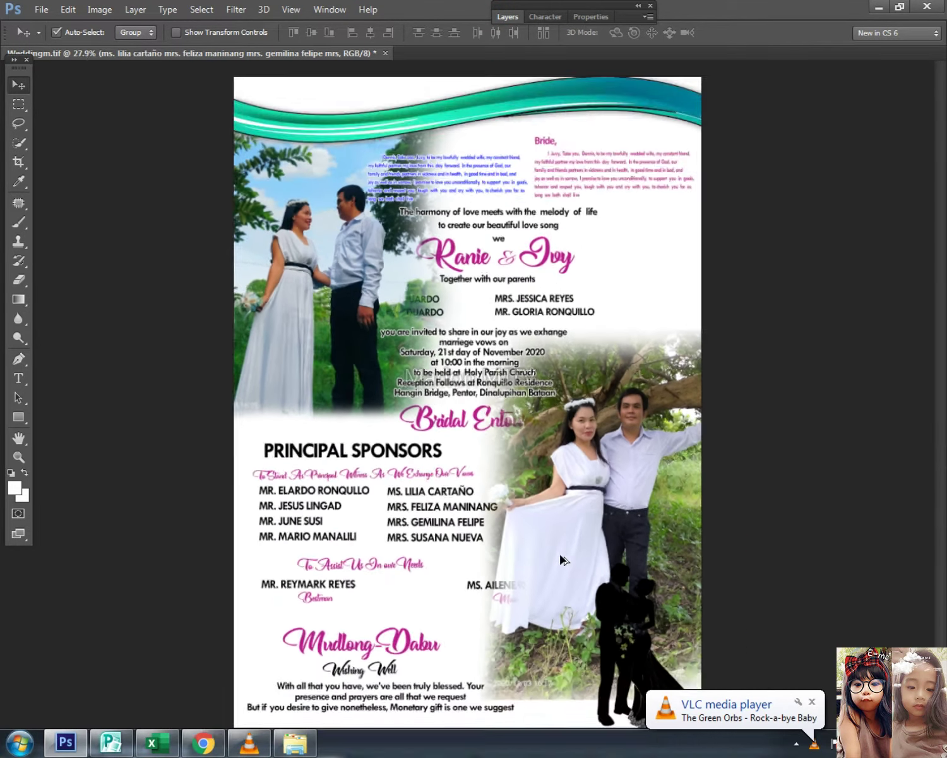
scroll(520, 549, "up", 5)
left_click_drag(459, 533, 674, 200)
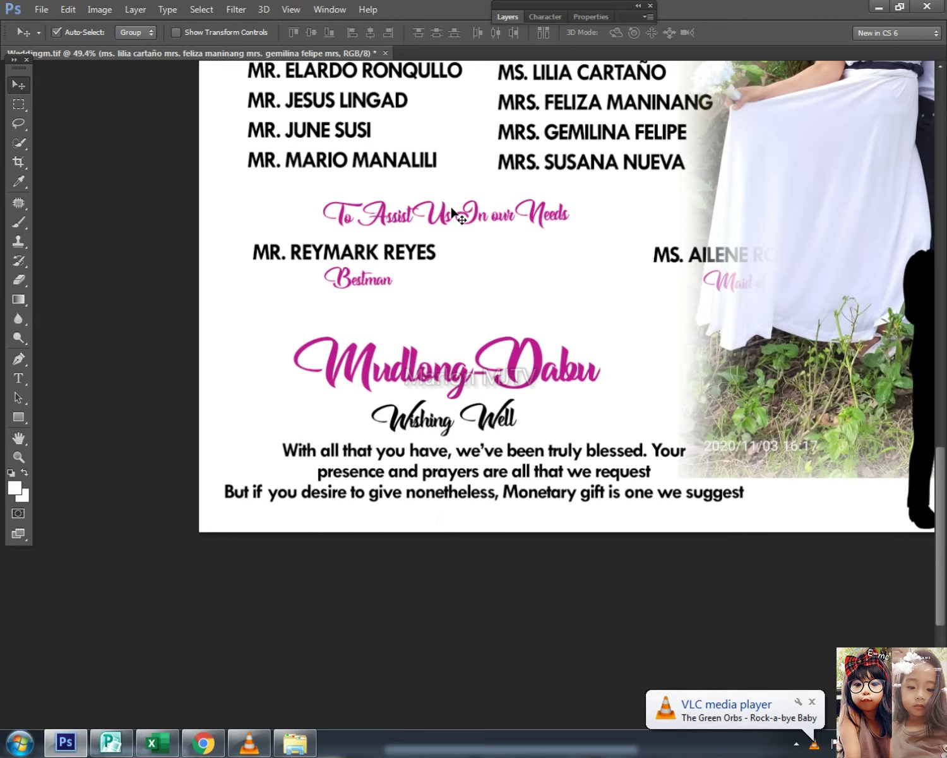
left_click_drag(452, 212, 483, 209)
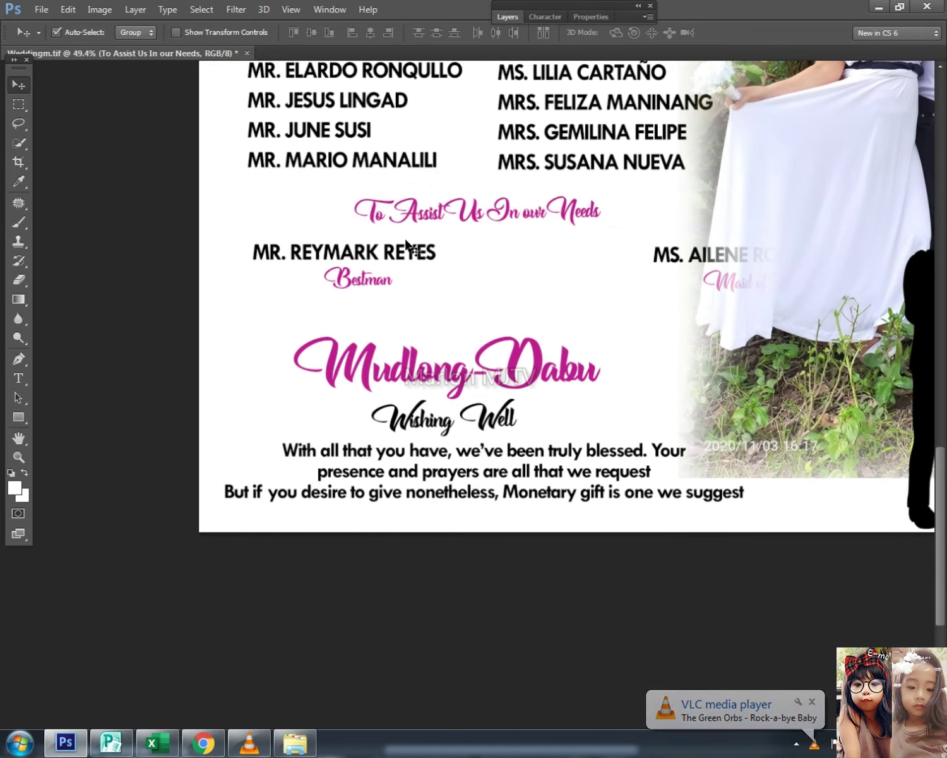
mouse_move(649, 213)
left_mouse_down()
mouse_move(713, 325)
mouse_move(653, 287)
mouse_move(527, 282)
left_mouse_up()
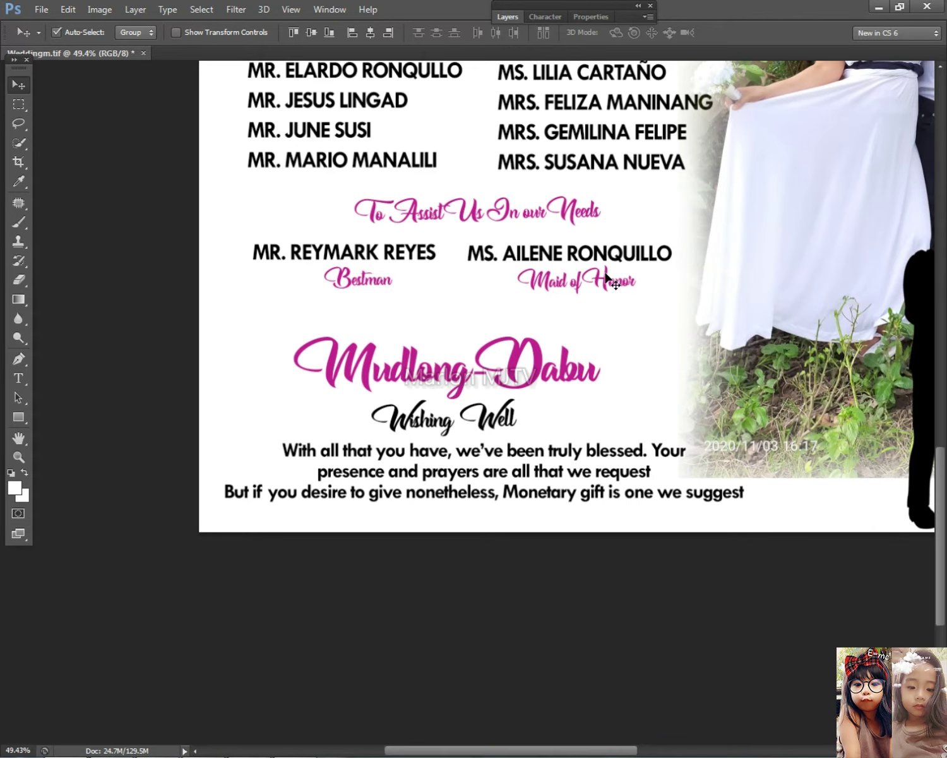
key("Down")
key("Down")
key("Down")
key("Down")
key("Down")
key("Down")
Reposition the Mudlong-Dabu Wishing Well text block
left_click_drag(454, 467, 507, 466)
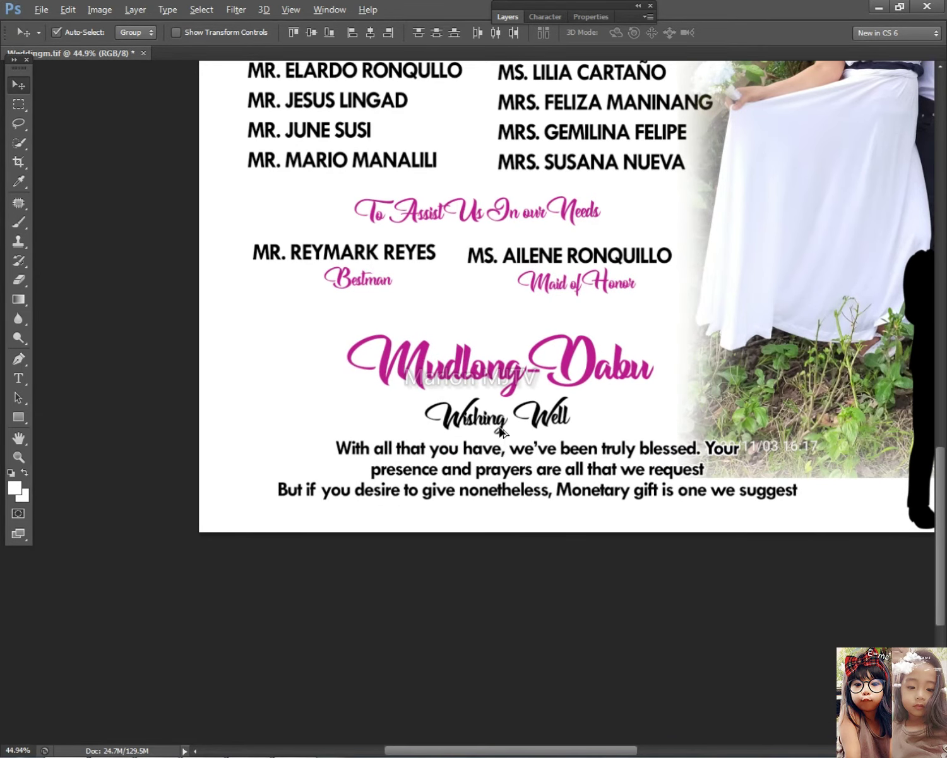
scroll(500, 431, "down", 1)
scroll(480, 492, "down", 2)
scroll(461, 556, "down", 1)
scroll(451, 593, "up", 1)
left_click_drag(452, 594, 605, 624)
left_click(135, 8)
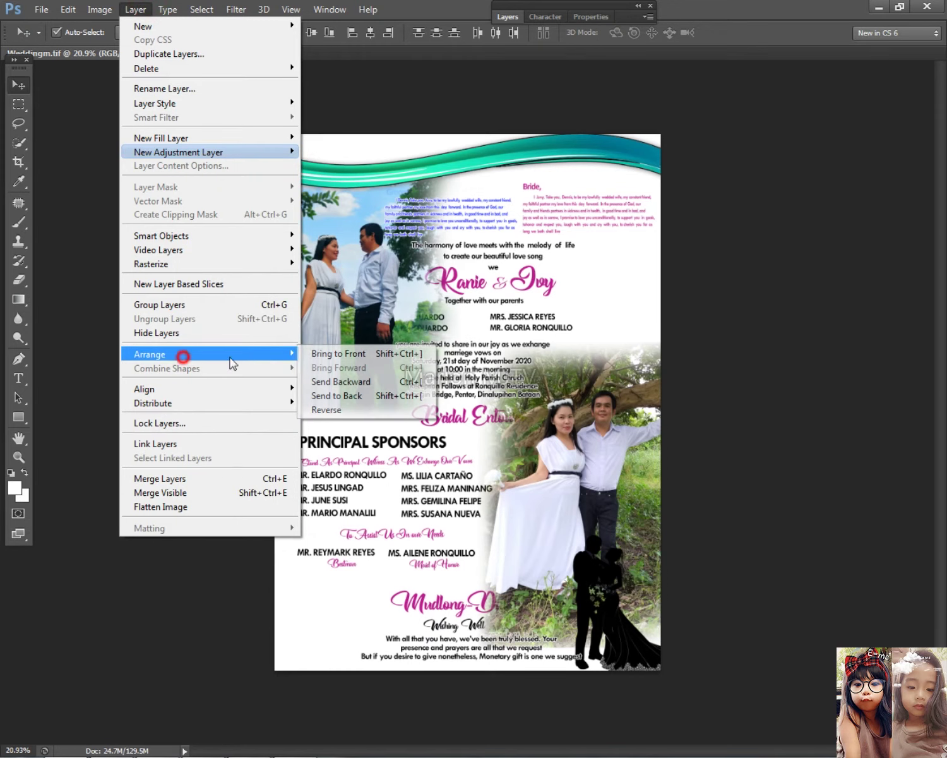
left_click(316, 353)
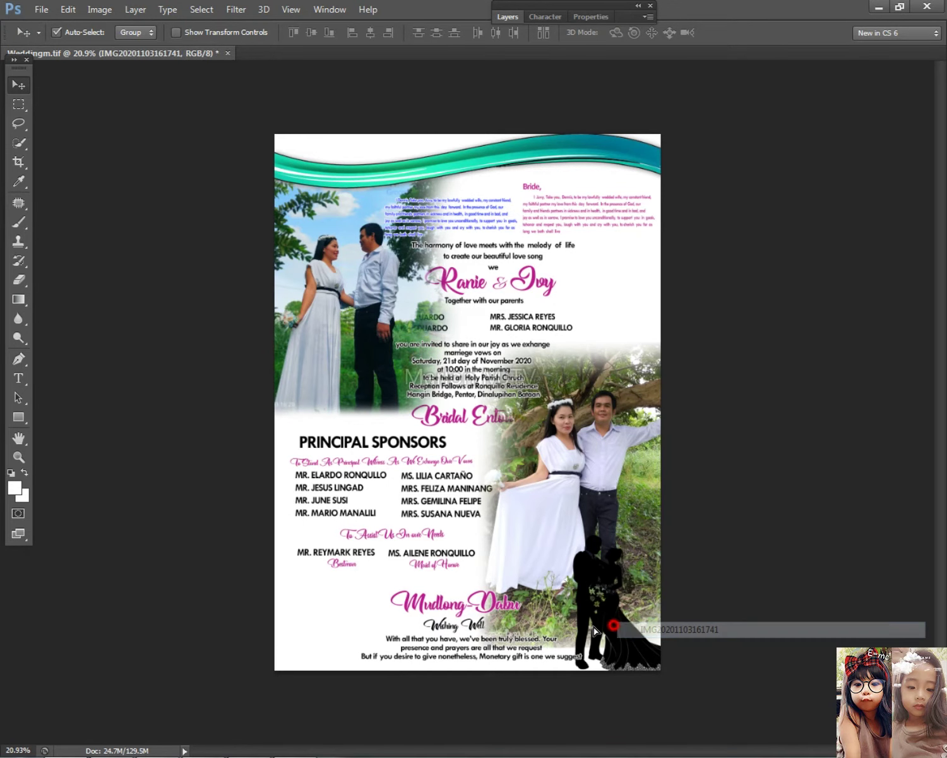
left_click_drag(610, 604, 339, 615)
scroll(339, 618, "up", 1)
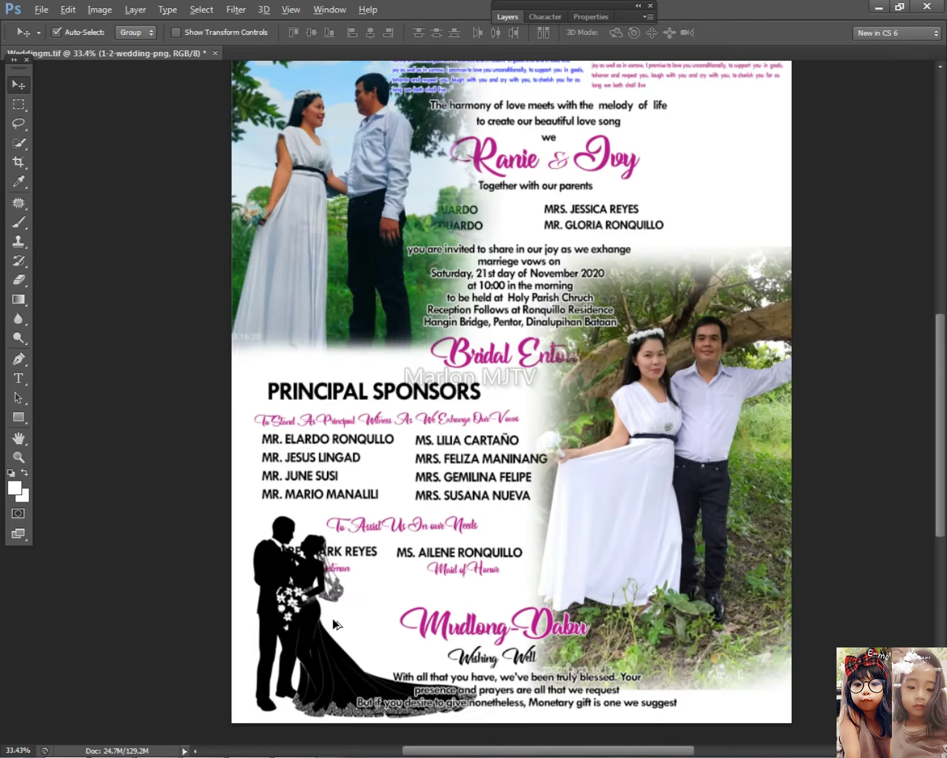
scroll(354, 587, "up", 1)
scroll(372, 543, "up", 1)
scroll(392, 492, "up", 1)
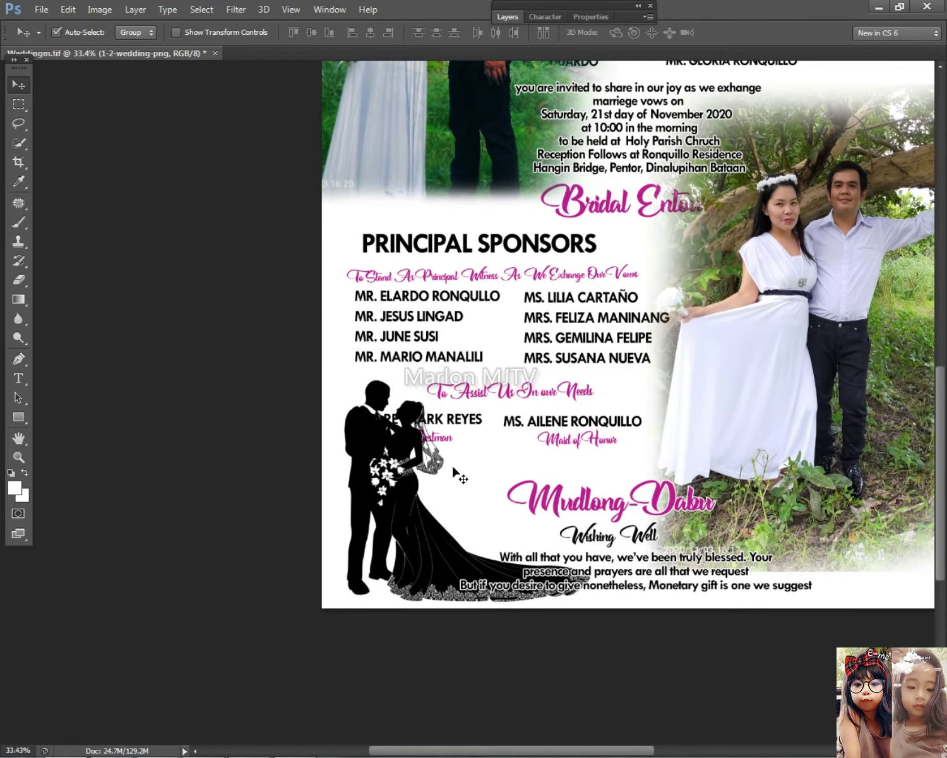
left_click_drag(428, 458, 414, 458)
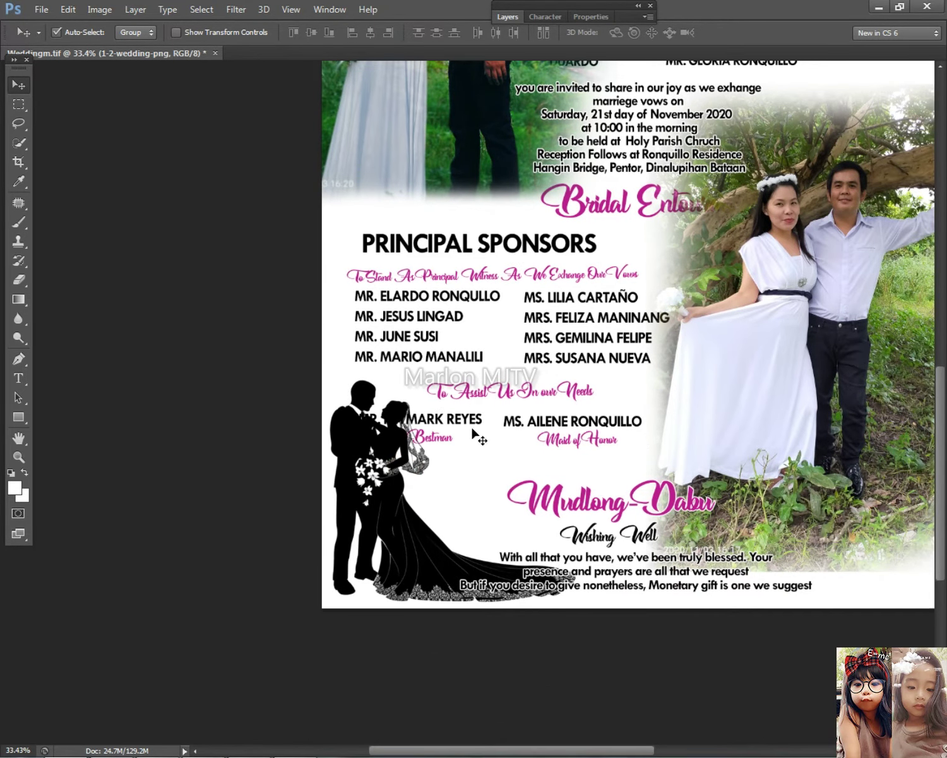
Bring the To Assist Us text layers to the front
left_click_drag(645, 442, 439, 384)
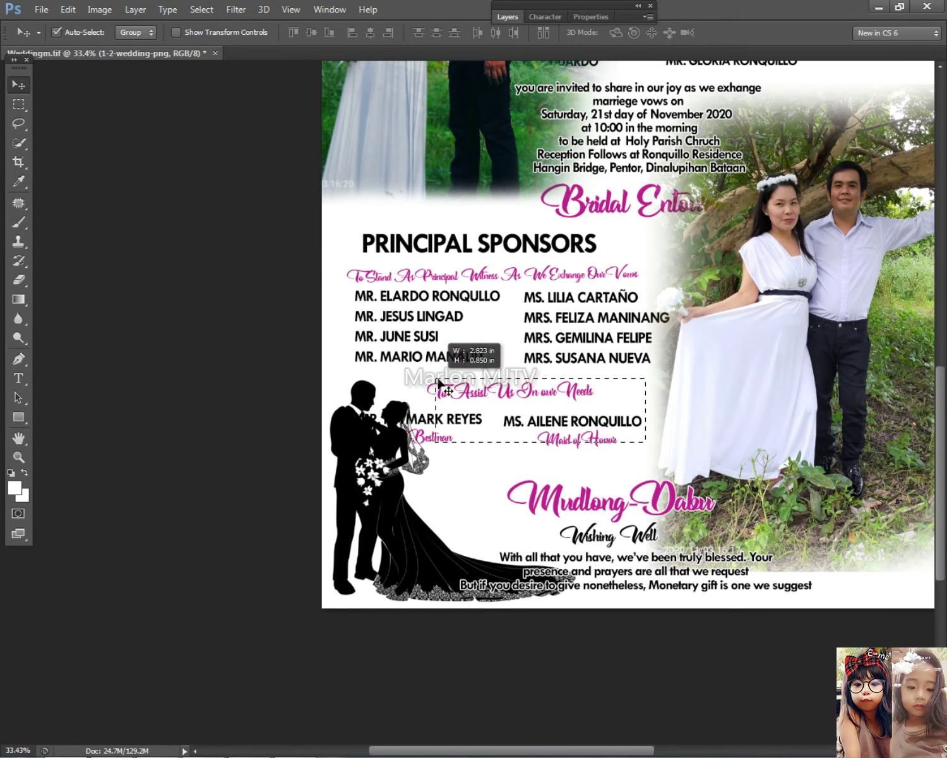
left_click(135, 9)
left_click(161, 352)
left_click(341, 358)
scroll(484, 431, "up", 2)
scroll(486, 428, "down", 1)
scroll(486, 428, "down", 2)
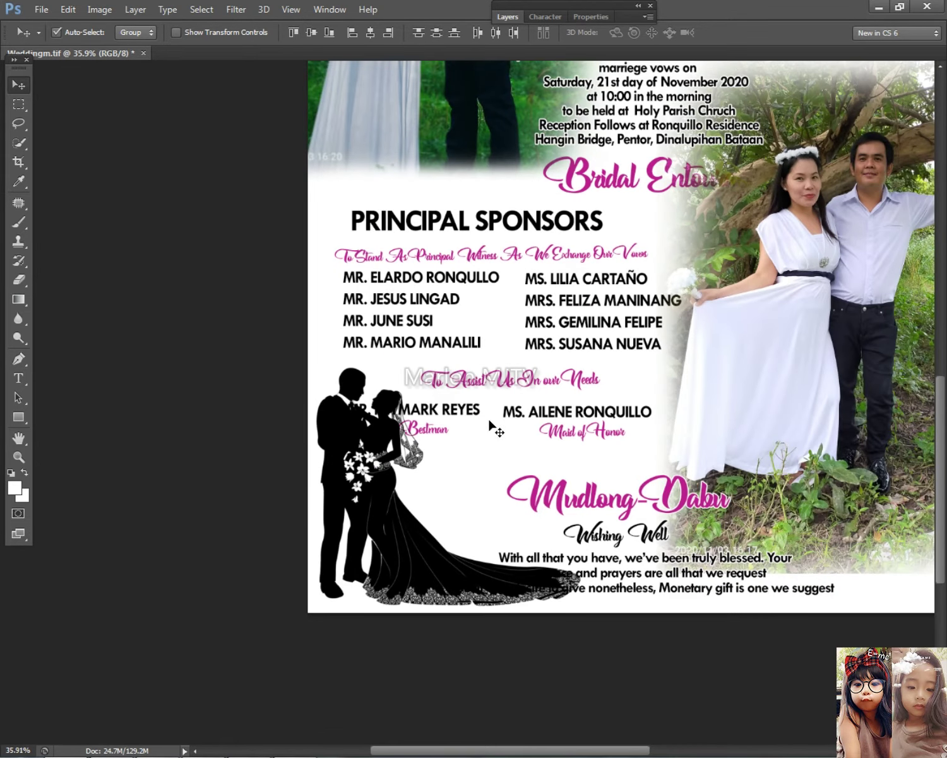
scroll(606, 489, "up", 3)
scroll(648, 482, "down", 1)
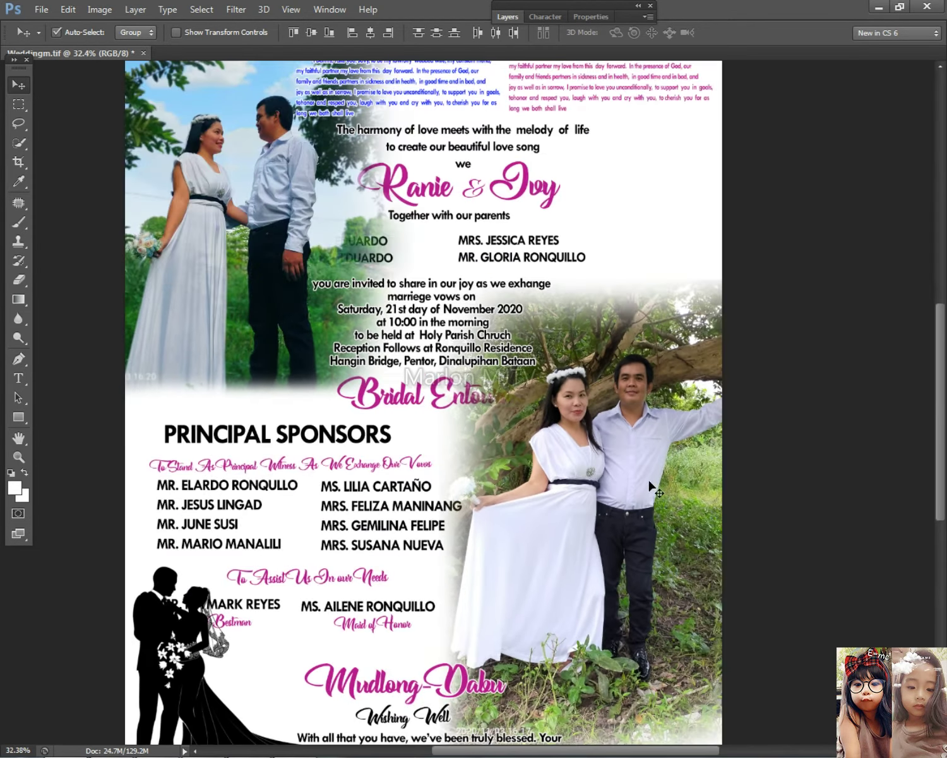
scroll(591, 351, "down", 2)
scroll(387, 321, "down", 2)
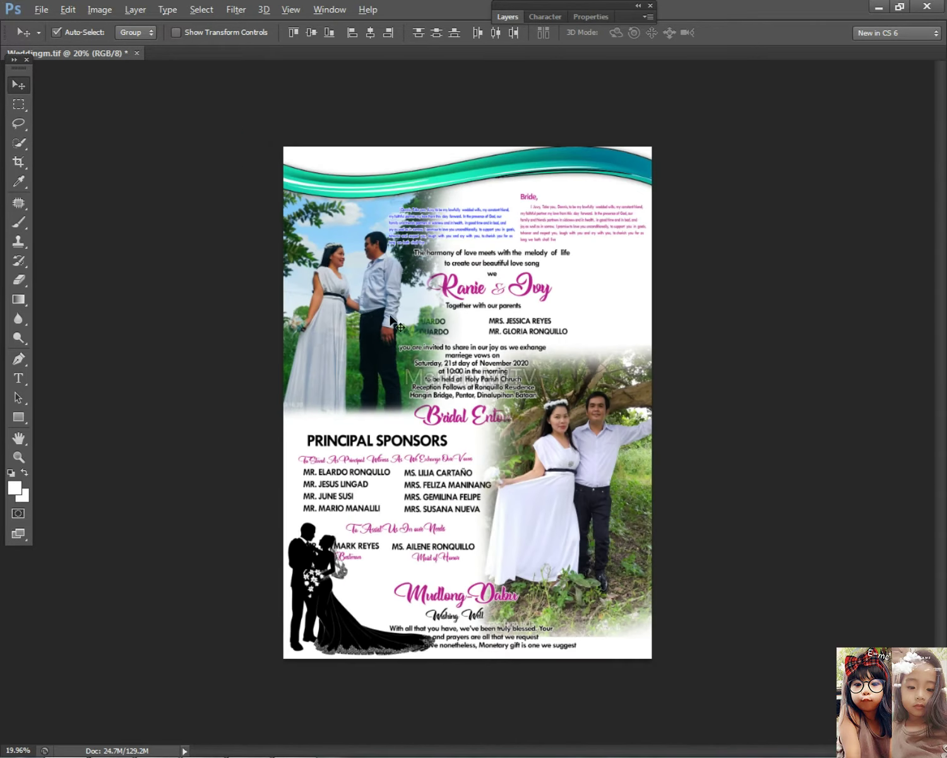
Enlarge the top-left couple photo to about 103% and shift it up and left
left_click(325, 346)
key("ctrl+t")
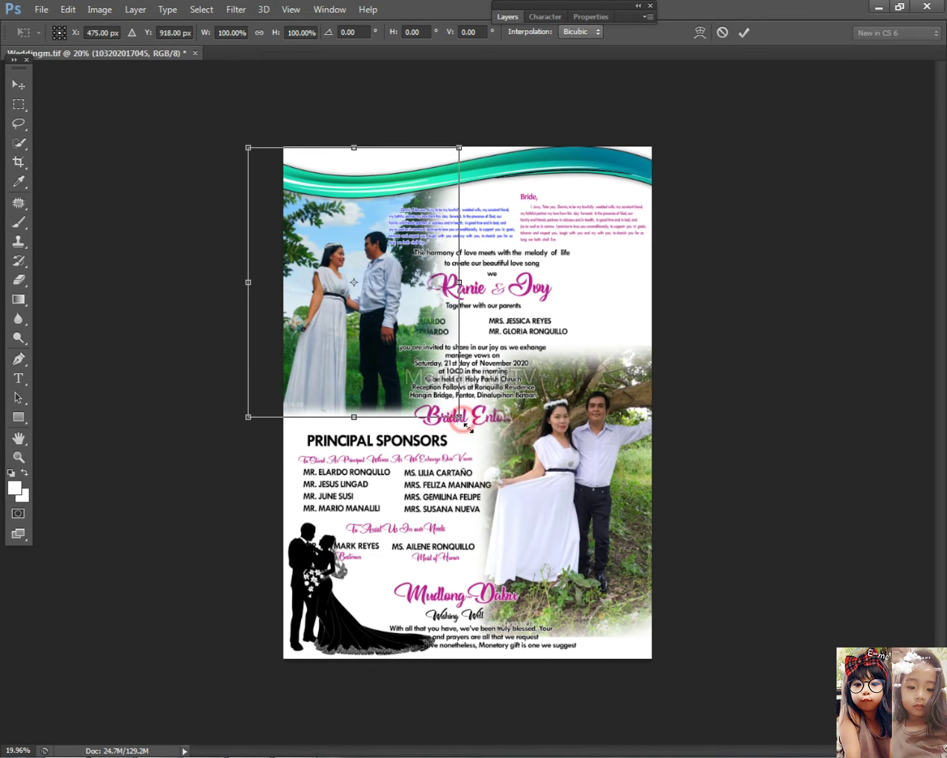
left_click_drag(468, 428, 474, 435)
left_click_drag(399, 380, 391, 377)
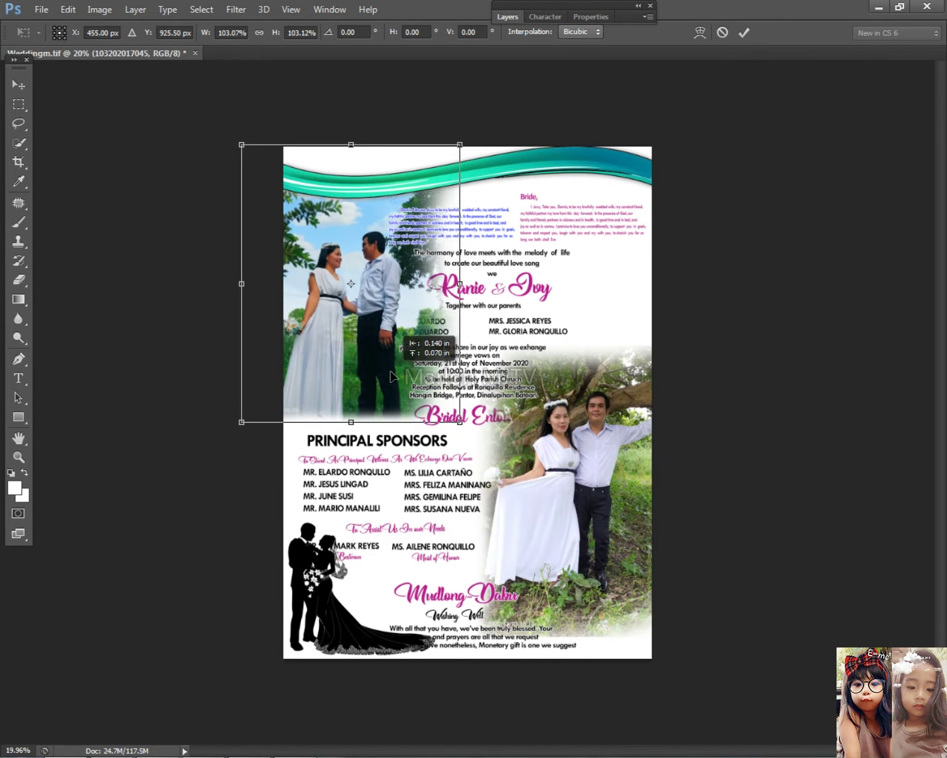
key("Return")
Try moving the vow text blocks up, then undo the move
scroll(542, 242, "up", 3)
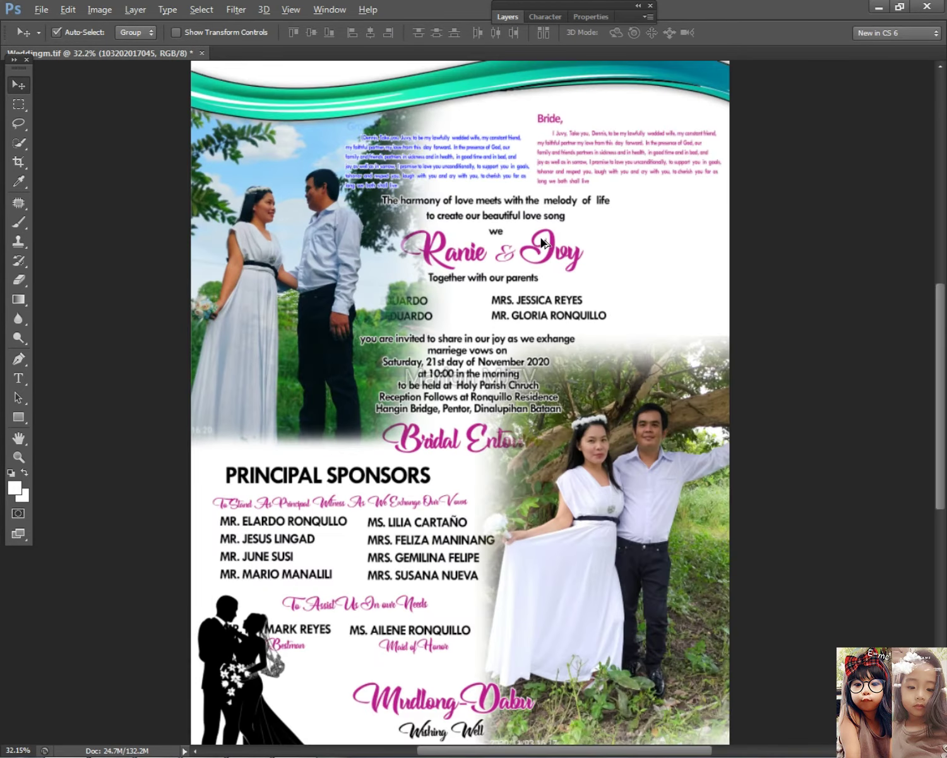
scroll(564, 183, "up", 1)
scroll(556, 189, "down", 2)
scroll(524, 208, "up", 1)
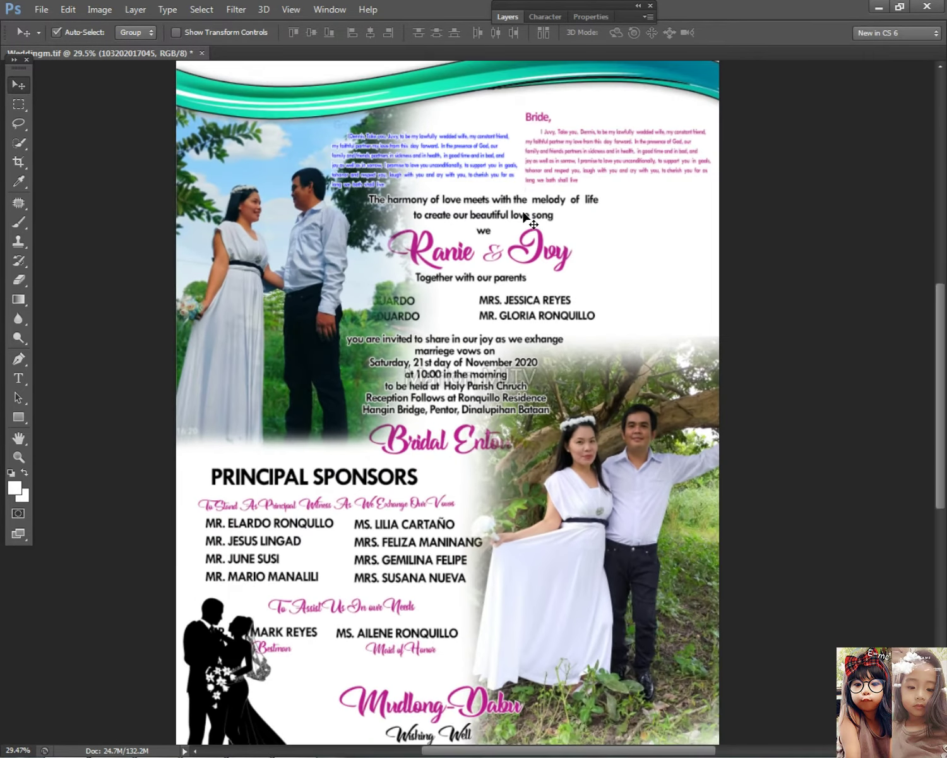
scroll(505, 221, "up", 1)
left_click_drag(413, 187, 415, 178)
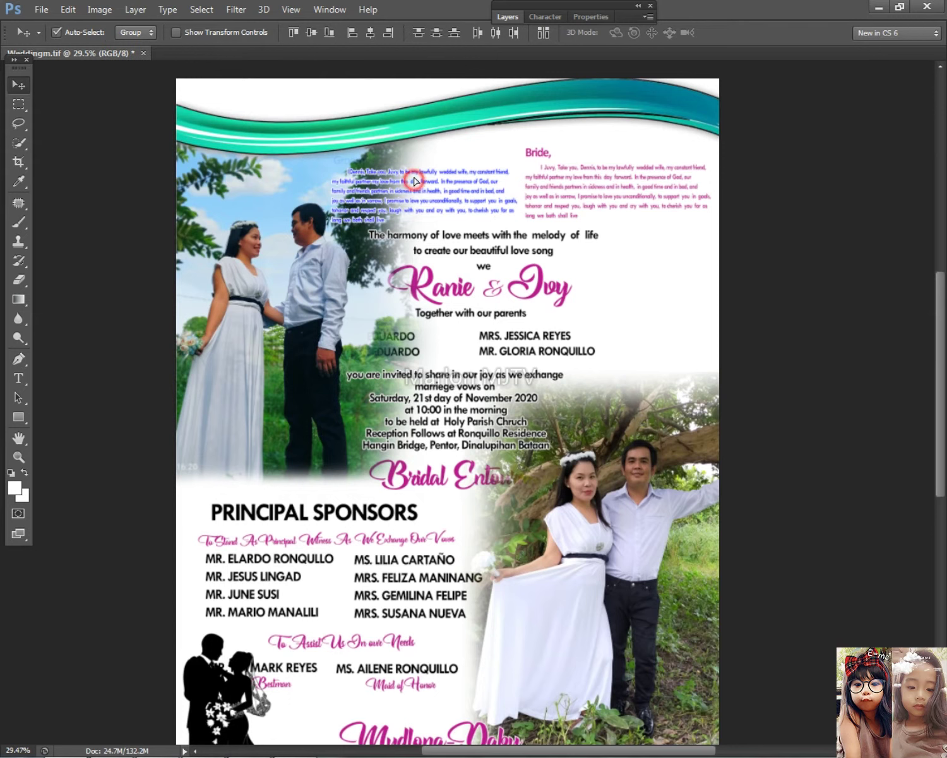
key("ctrl+z")
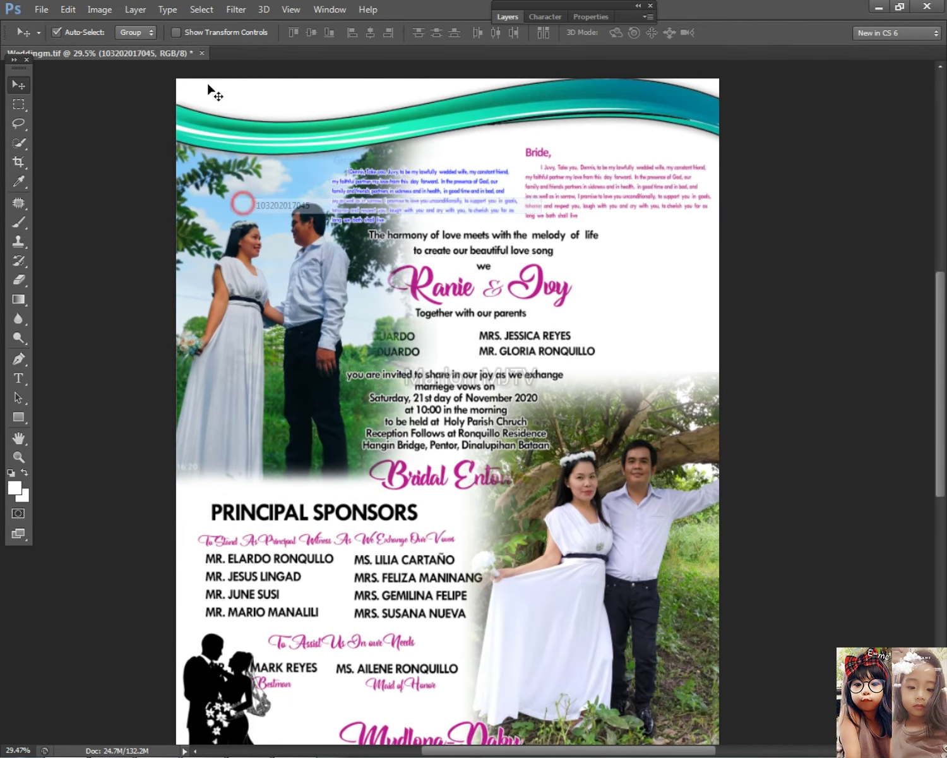
Check the Character panel's line spacing value and the layer list
left_click(527, 19)
left_click(579, 56)
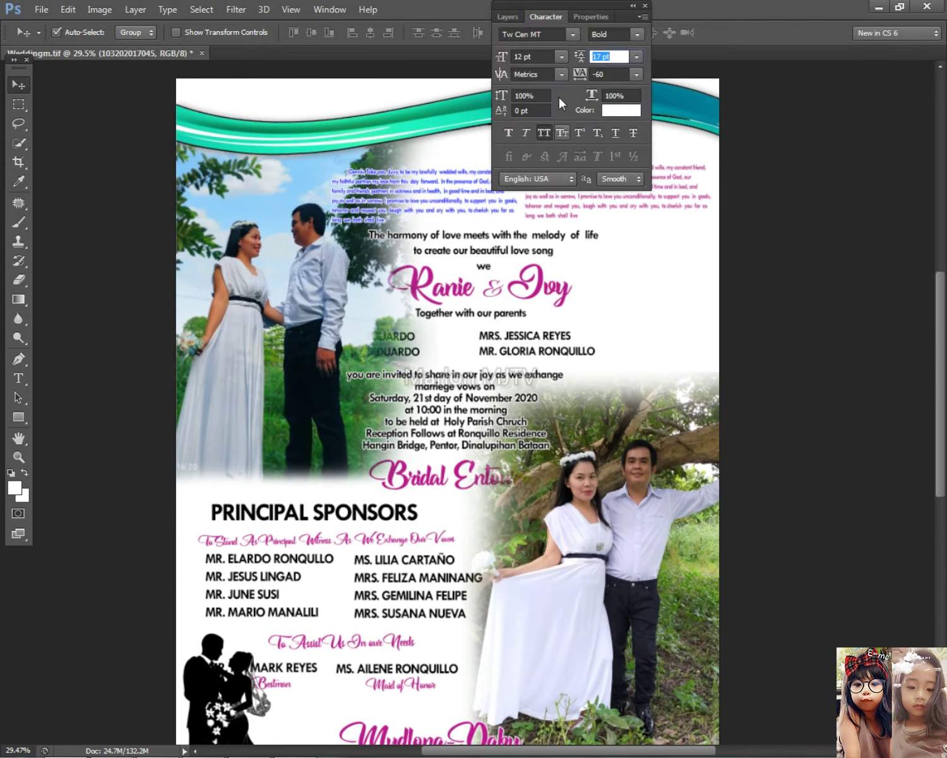
left_click(517, 17)
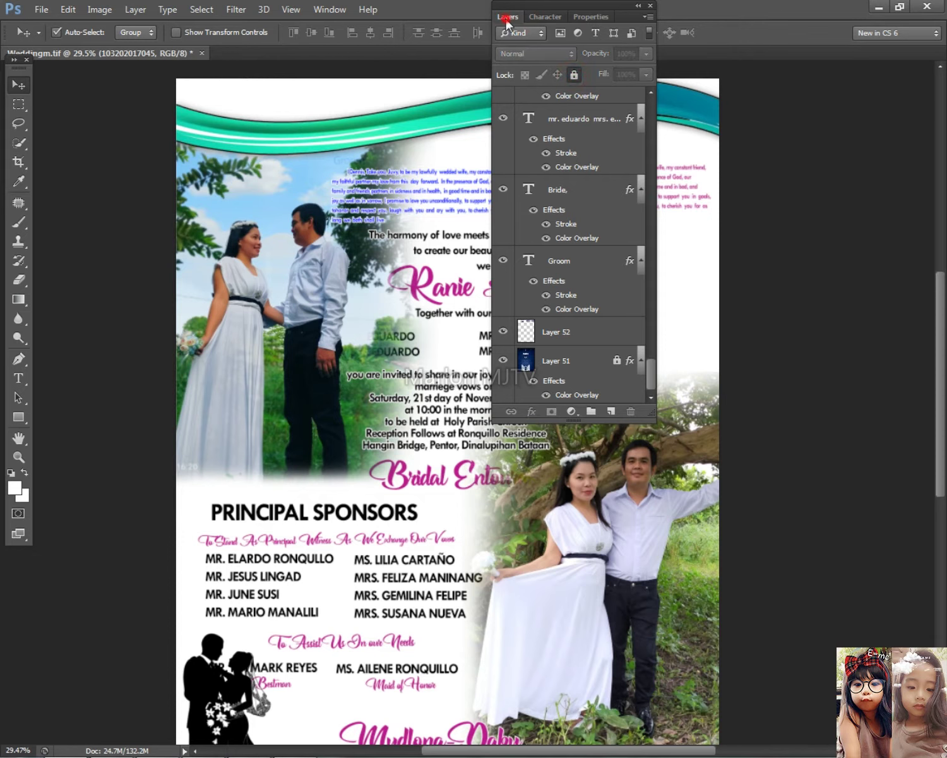
left_click(507, 21)
scroll(276, 198, "up", 1)
scroll(276, 199, "up", 2)
Bring the Groom vow text to the front and shift it slightly left
right_click(373, 149)
left_click(405, 174)
left_click(135, 10)
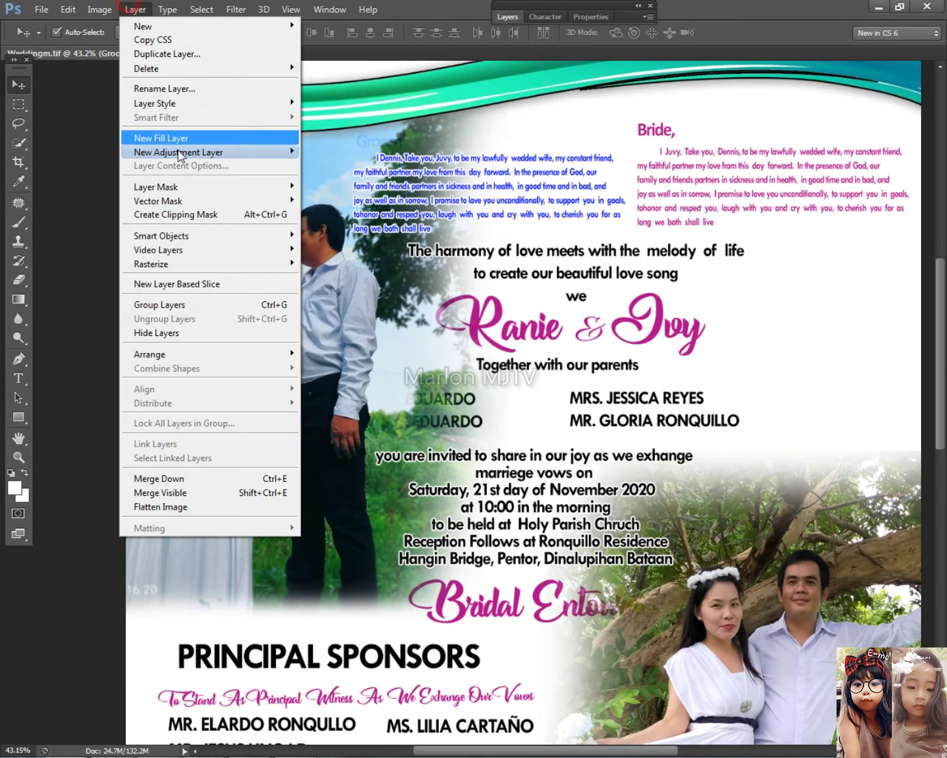
left_click(328, 353)
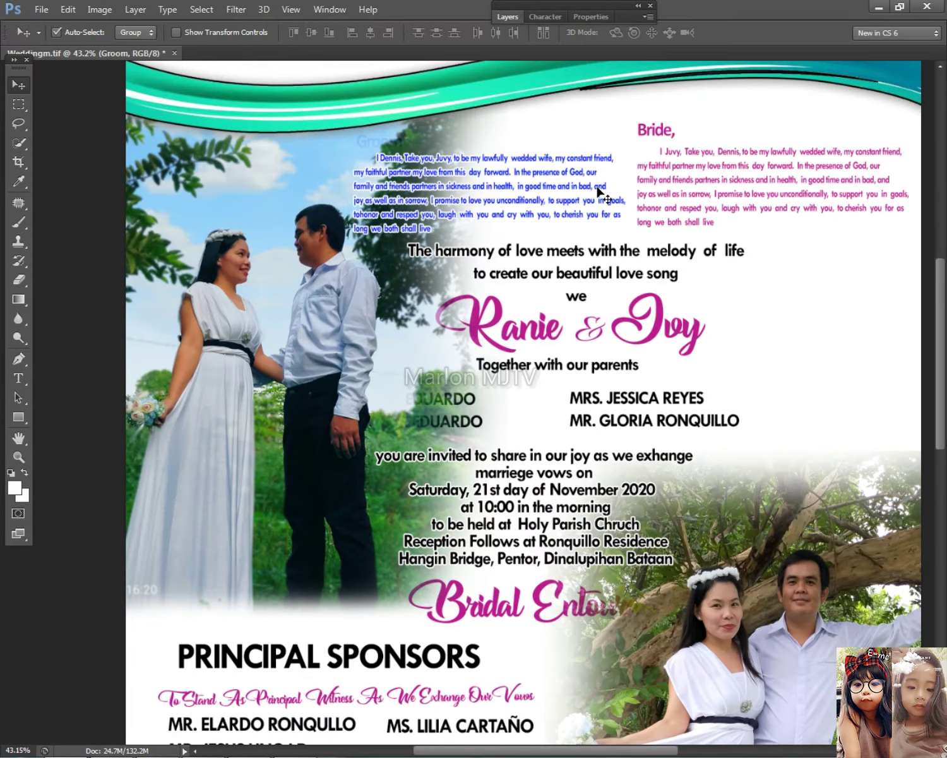
left_click_drag(497, 206, 479, 208)
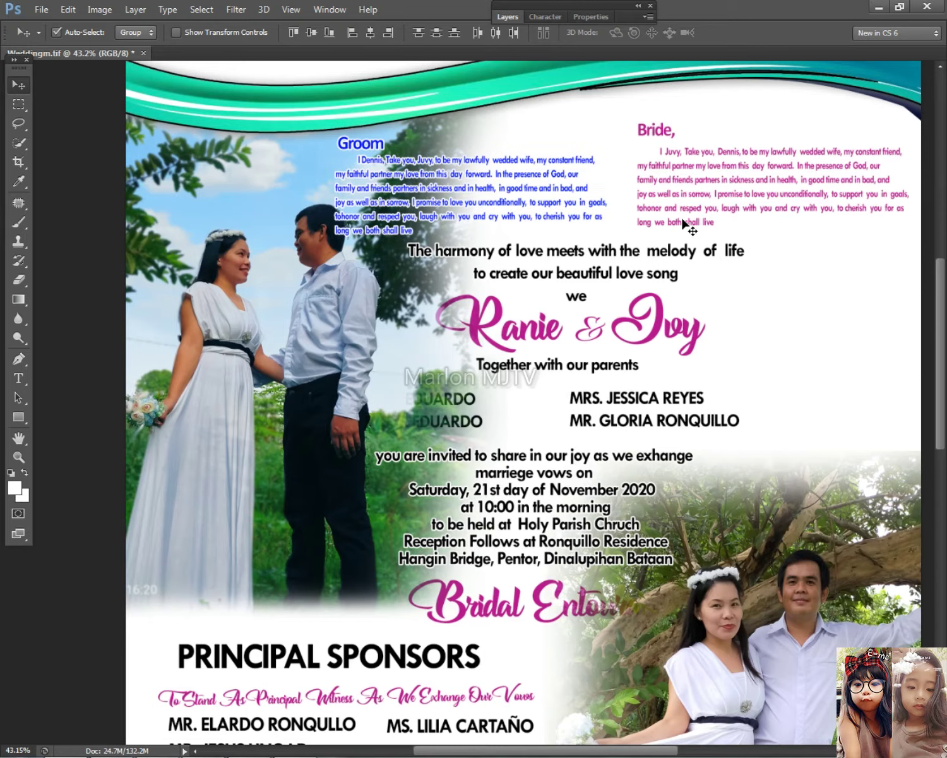
Select the Bride vow text block
left_click_drag(849, 230, 651, 134)
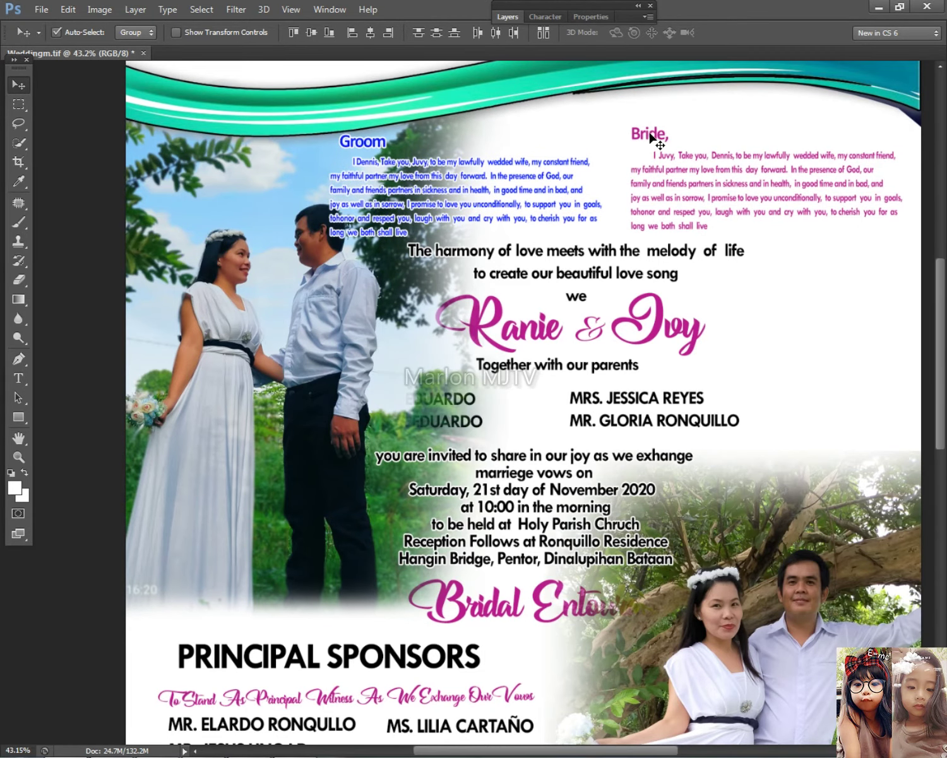
scroll(653, 139, "down", 3)
scroll(464, 161, "up", 3)
scroll(450, 148, "down", 2)
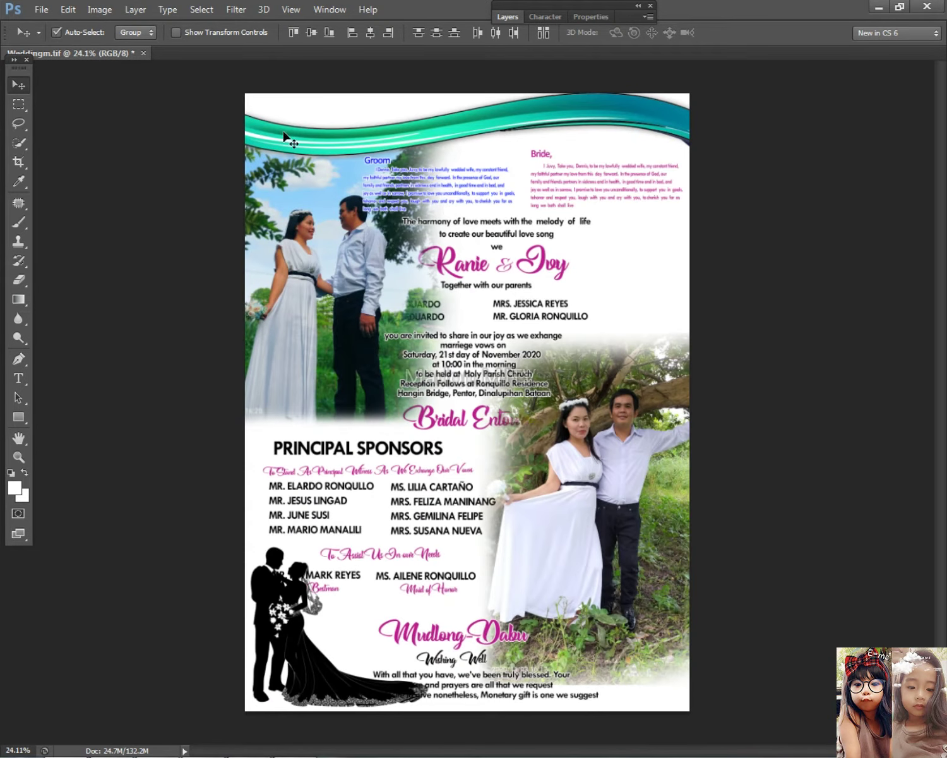
Browse the Chrome image results for navy blue and white backgrounds
scroll(286, 138, "up", 1)
scroll(246, 190, "up", 2)
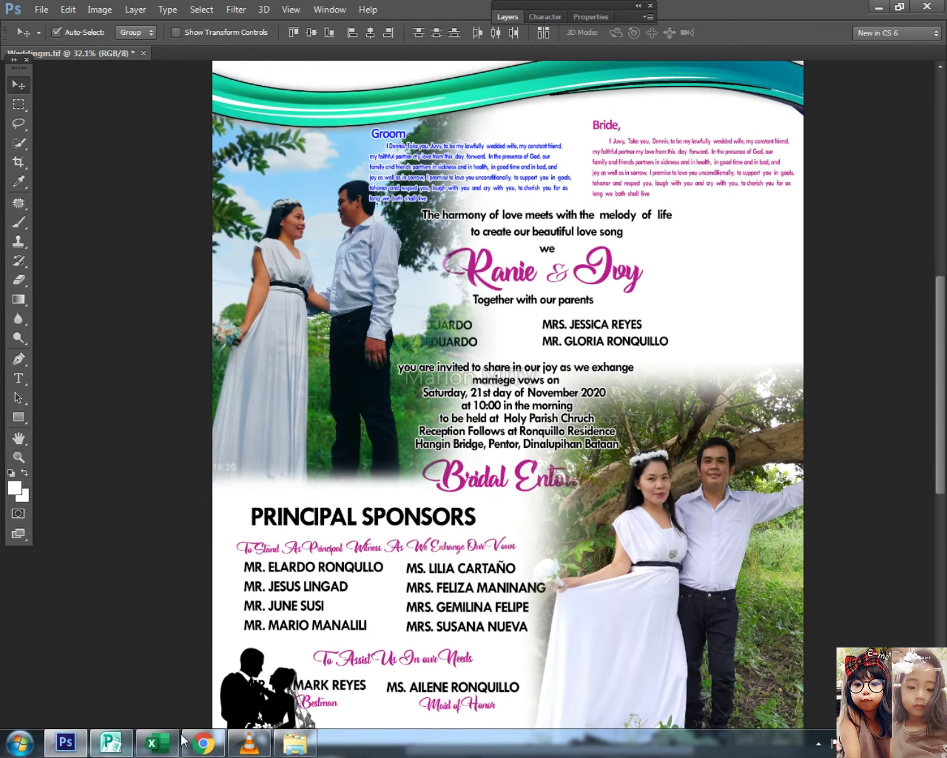
left_click(192, 743)
scroll(610, 417, "down", 1)
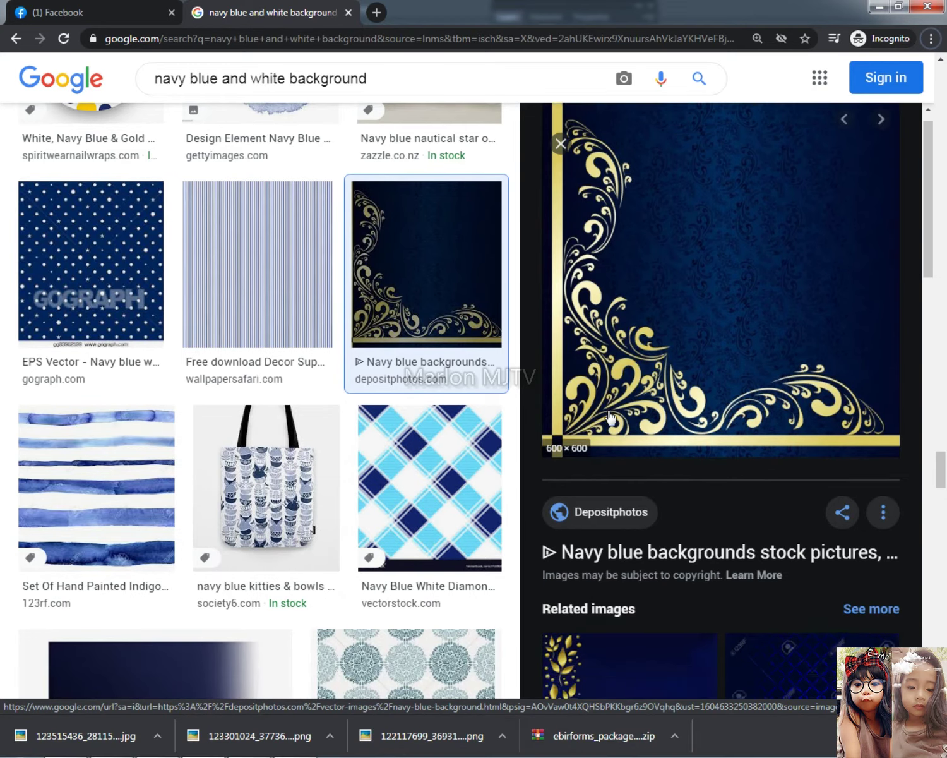
scroll(609, 417, "down", 5)
scroll(654, 420, "down", 4)
left_click(647, 391)
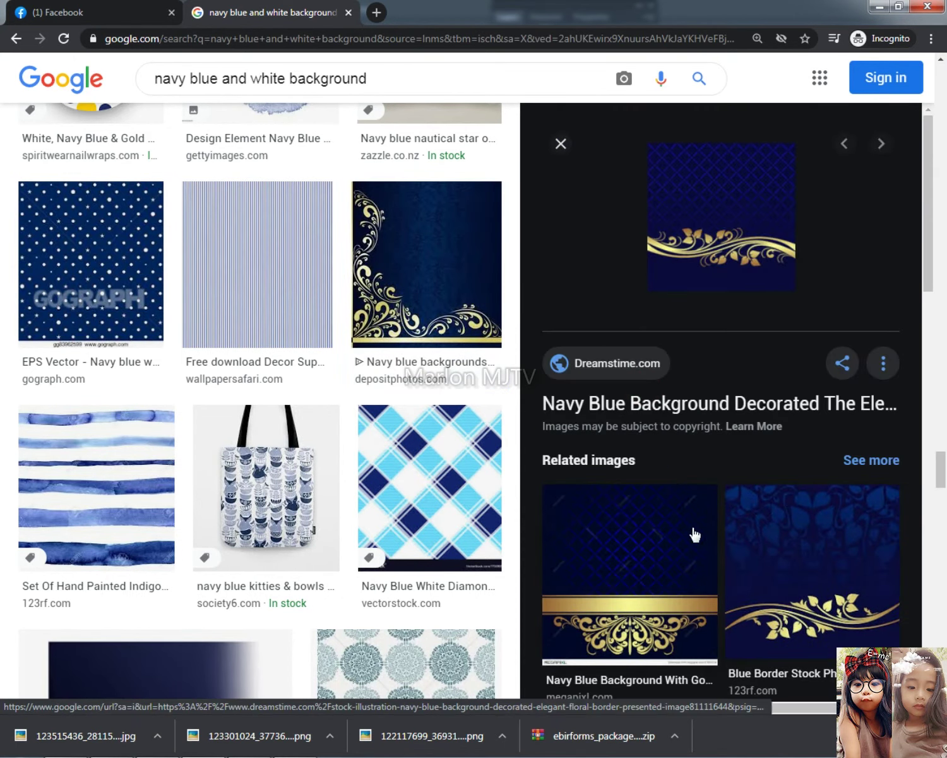
Copy the navy border image with gold leaves and return to Photoshop
left_click(780, 553)
right_click(688, 302)
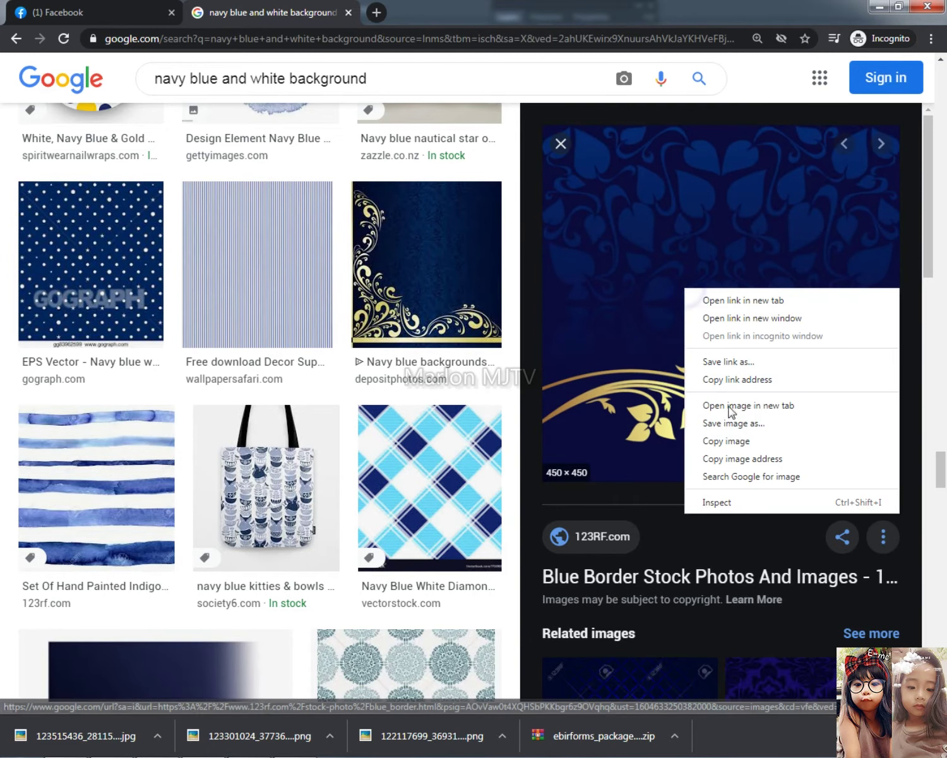
left_click(725, 442)
key("alt+Tab")
left_click(251, 388)
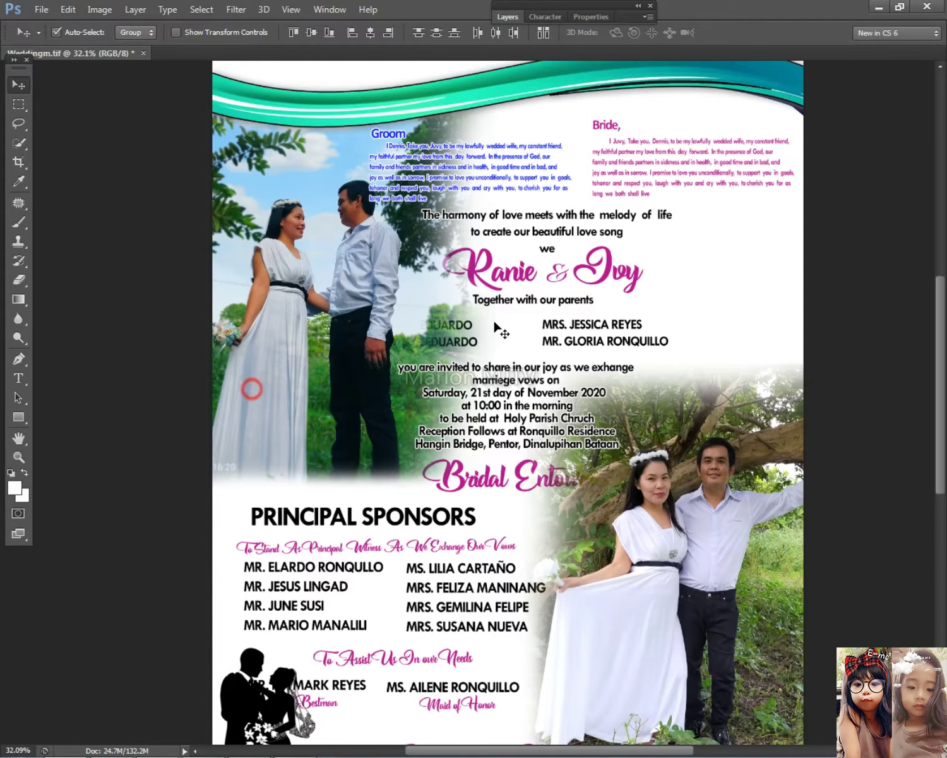
Paste the navy-and-gold floral image and move it to the page's top-left
key("ctrl+v")
scroll(464, 367, "down", 1)
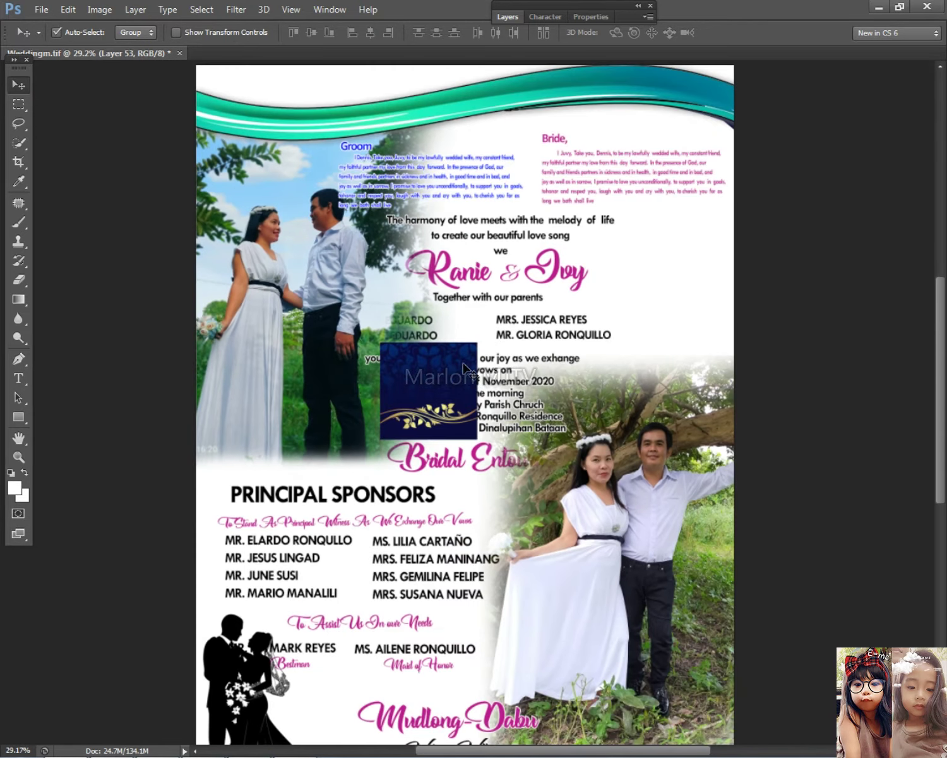
left_click_drag(433, 377, 257, 80)
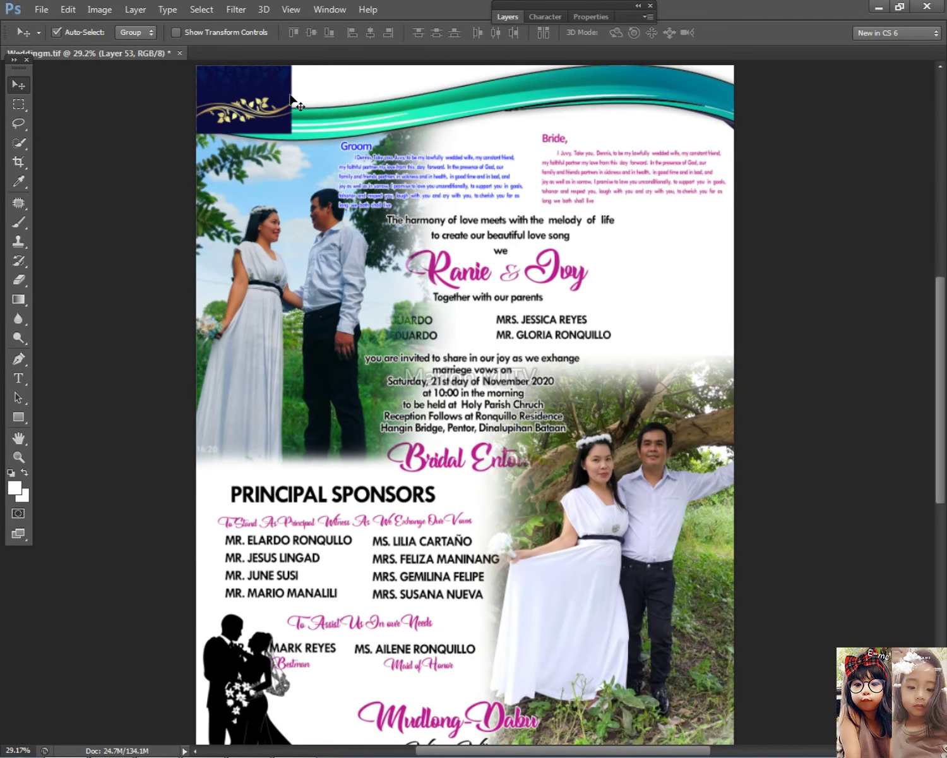
Stretch the navy image across the full page width and make it taller
key("ctrl+t")
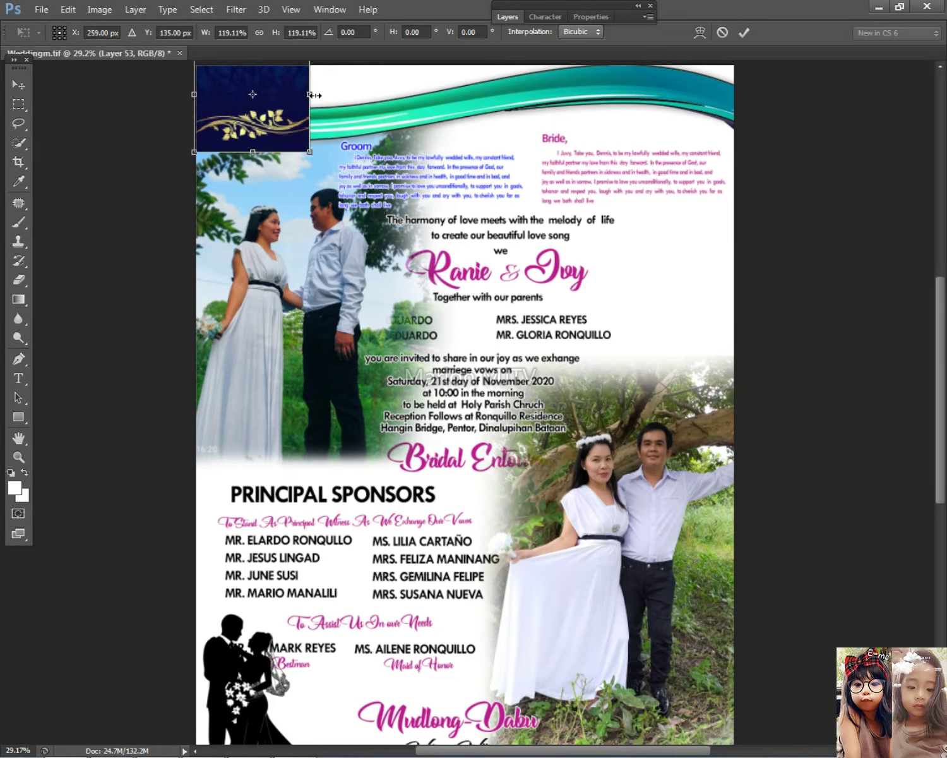
left_click_drag(321, 149, 777, 152)
scroll(558, 138, "down", 3)
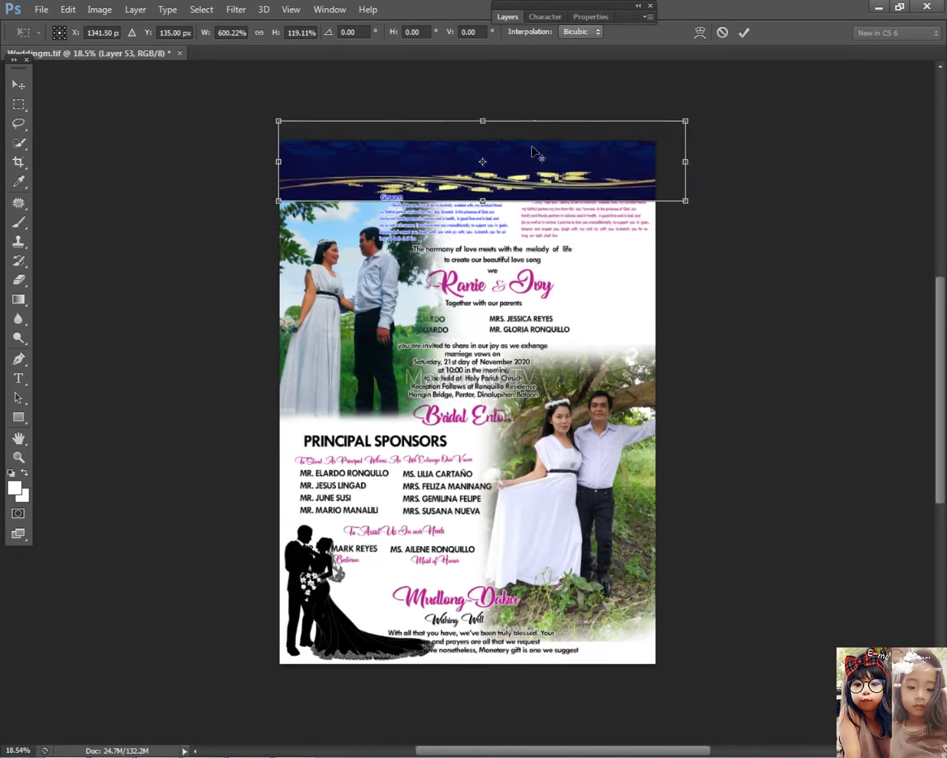
left_click_drag(481, 147, 487, 82)
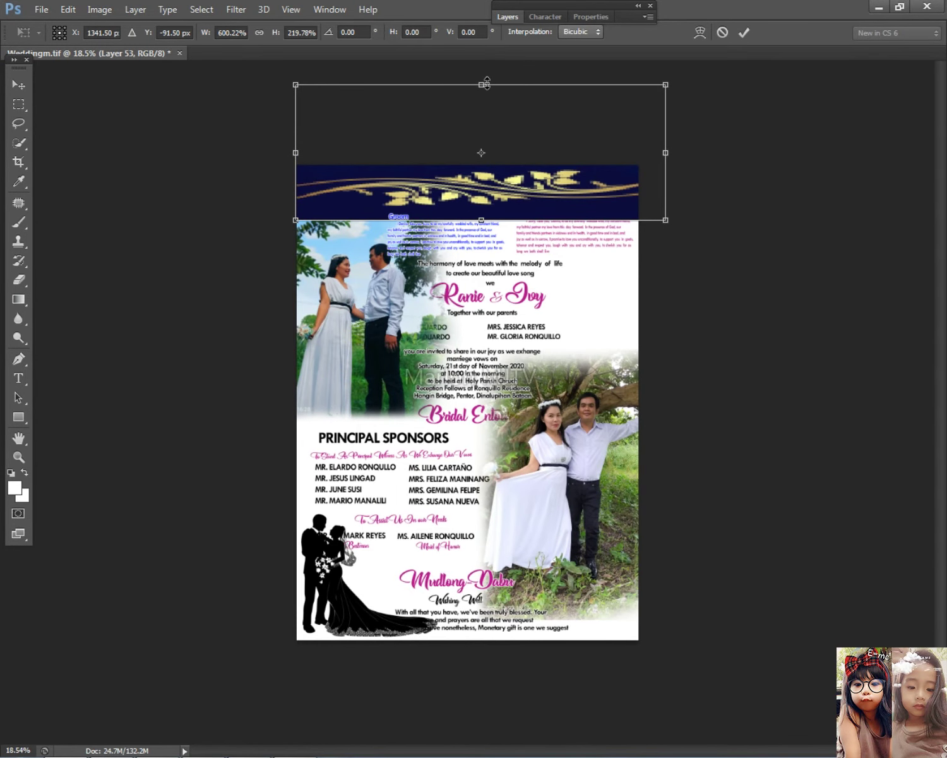
key("Return")
Reposition the navy banner over the invitation's upper section, above the vow text
left_click_drag(519, 190, 524, 203)
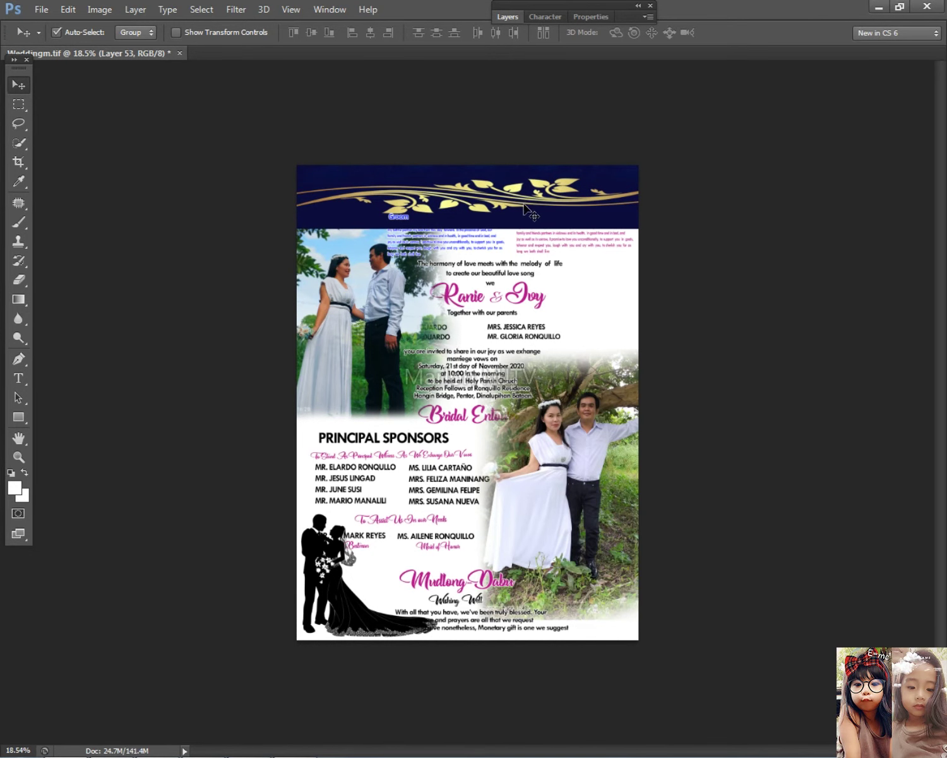
scroll(523, 197, "up", 3)
mouse_move(420, 136)
left_mouse_down()
mouse_move(417, 148)
mouse_move(431, 144)
mouse_move(388, 145)
left_mouse_up()
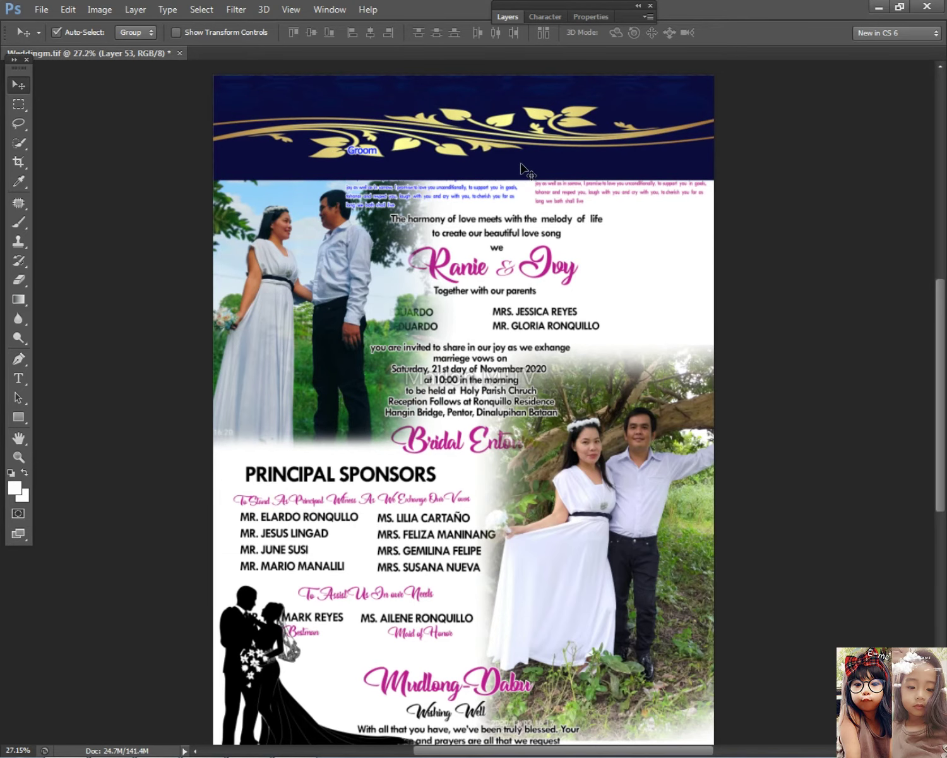
key("ctrl+t")
key("Return")
left_click_drag(528, 89, 528, 325)
left_click(307, 135)
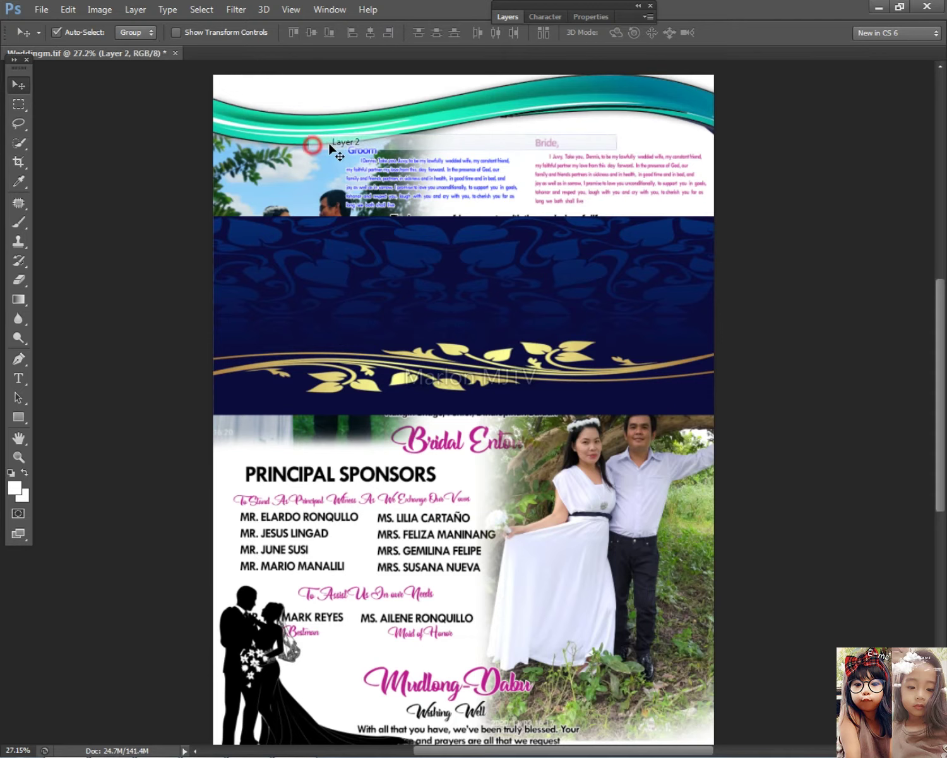
scroll(353, 132, "up", 2)
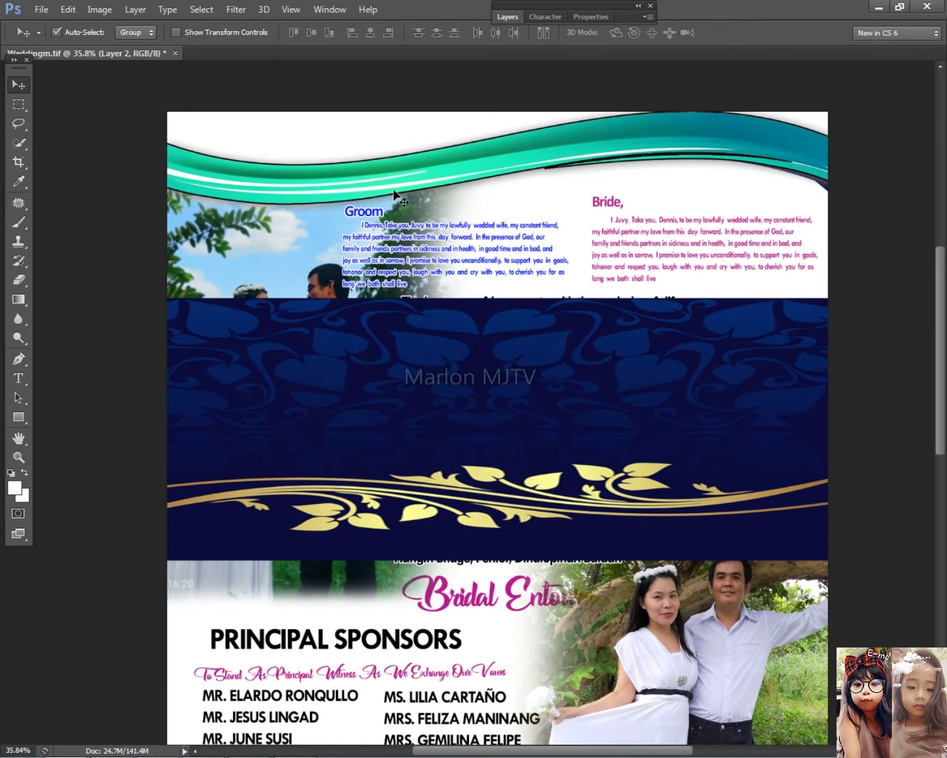
mouse_move(438, 371)
left_mouse_down()
mouse_move(485, 308)
mouse_move(481, 301)
mouse_move(488, 308)
left_mouse_up()
scroll(488, 308, "down", 2)
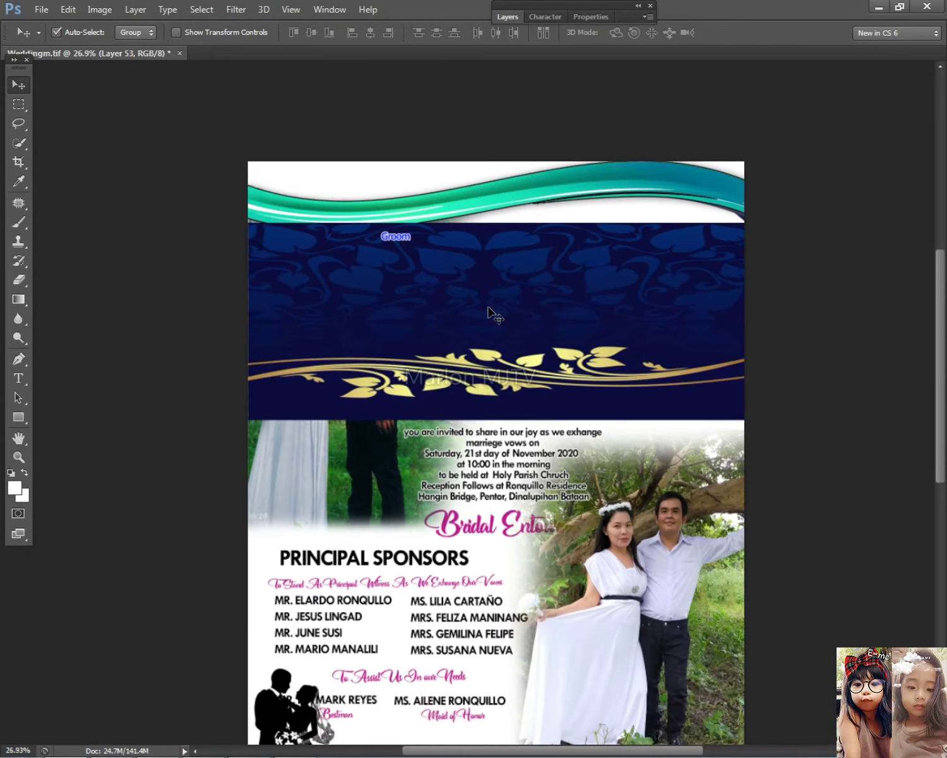
key("Delete")
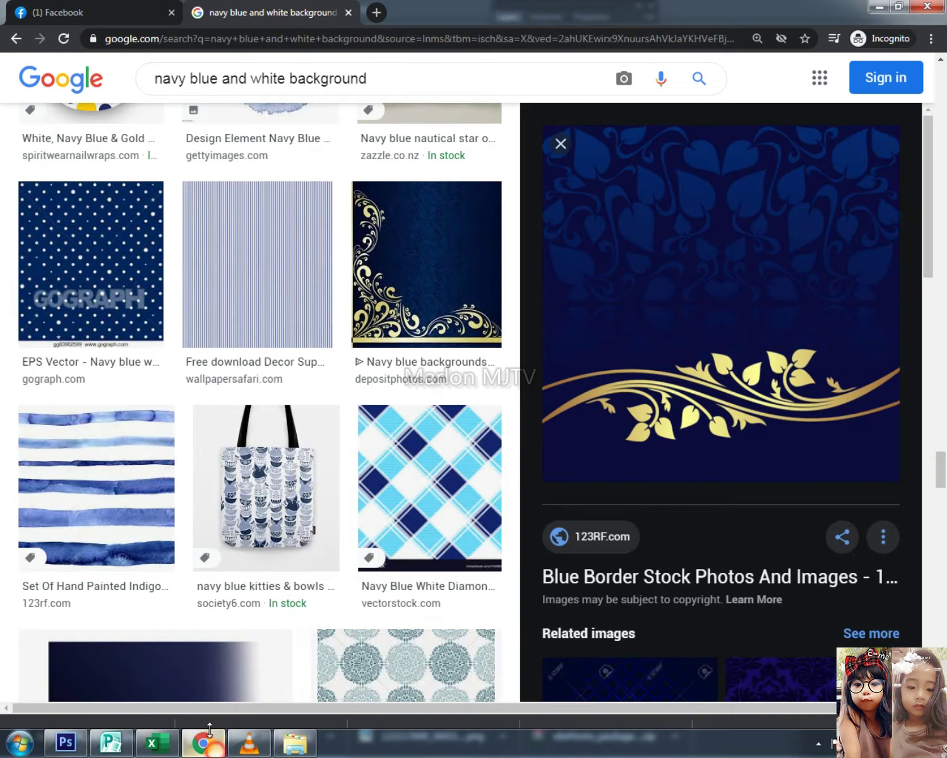
Bring Chrome forward and open Google in a new tab
left_click(202, 742)
left_click(377, 13)
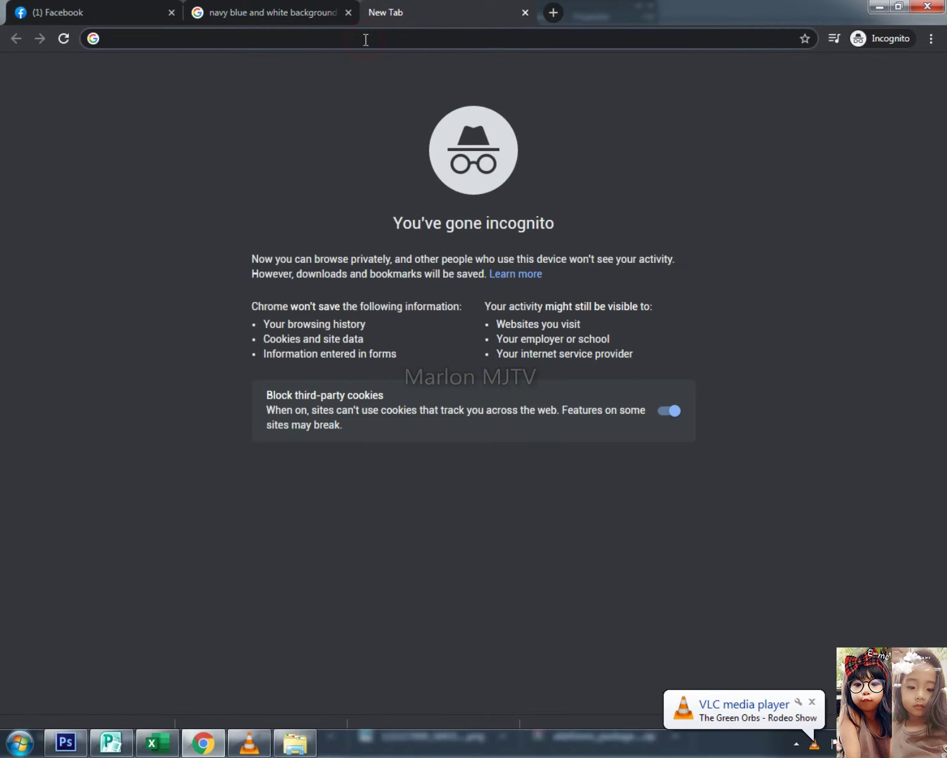
type("go")
key("Return")
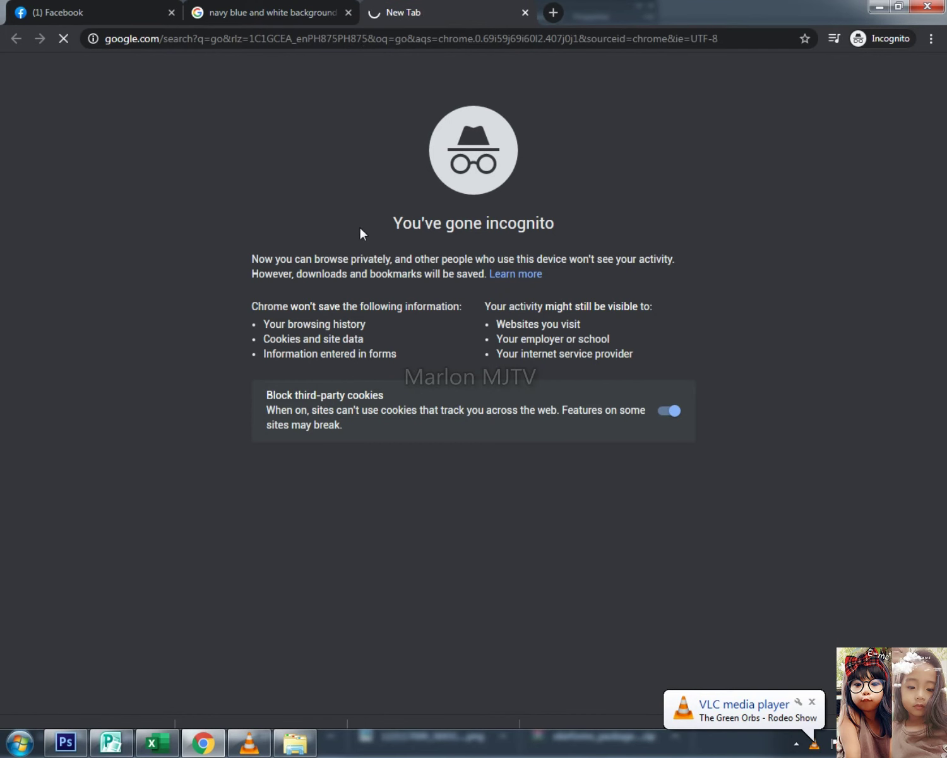
Search for "vector design" and show the Google Images results
double_click(272, 95)
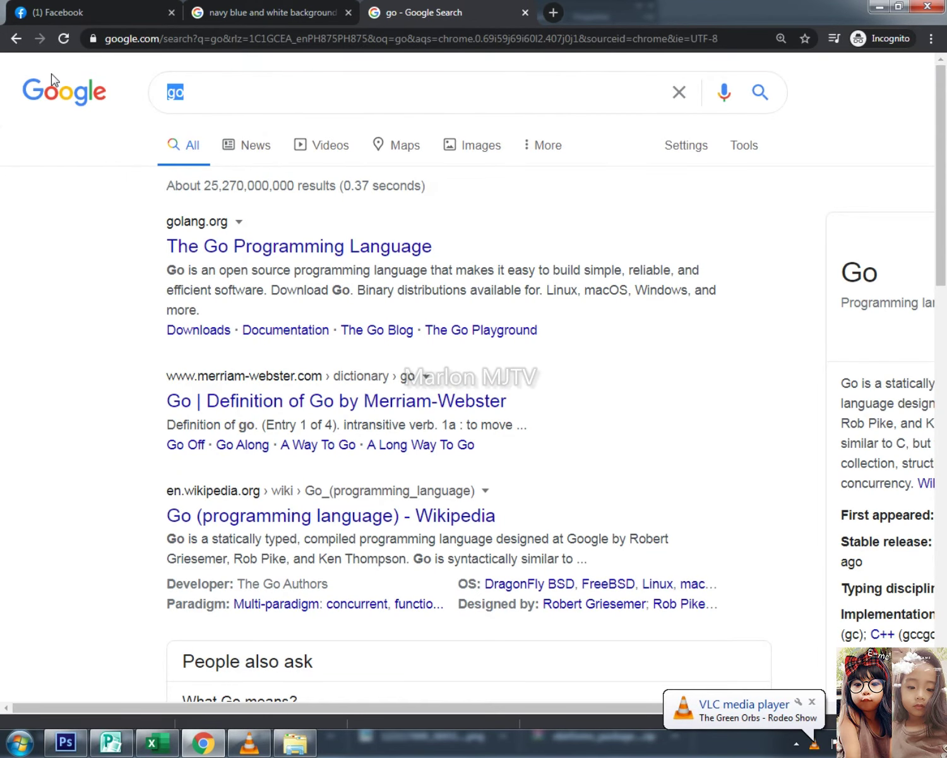
type("ver")
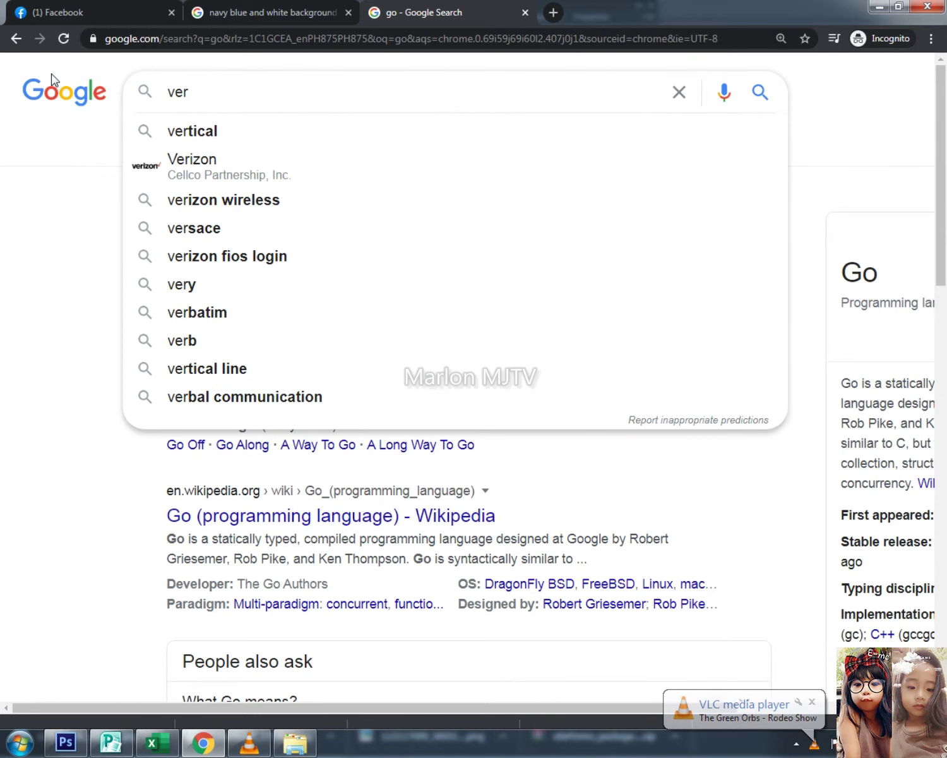
type("tor de")
left_click(214, 131)
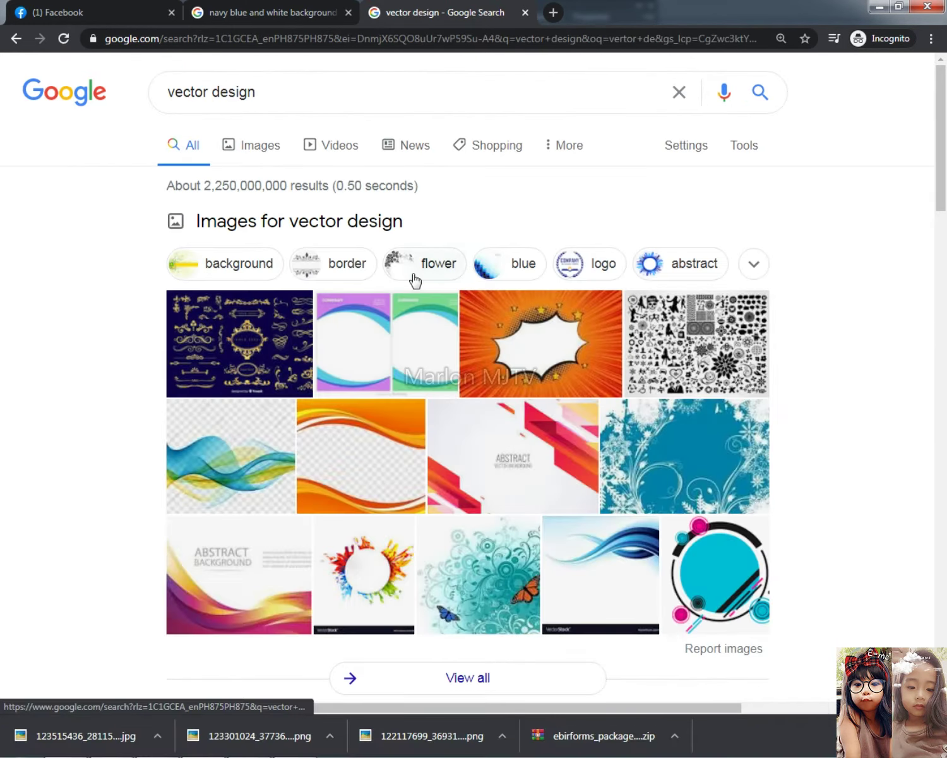
left_click(242, 152)
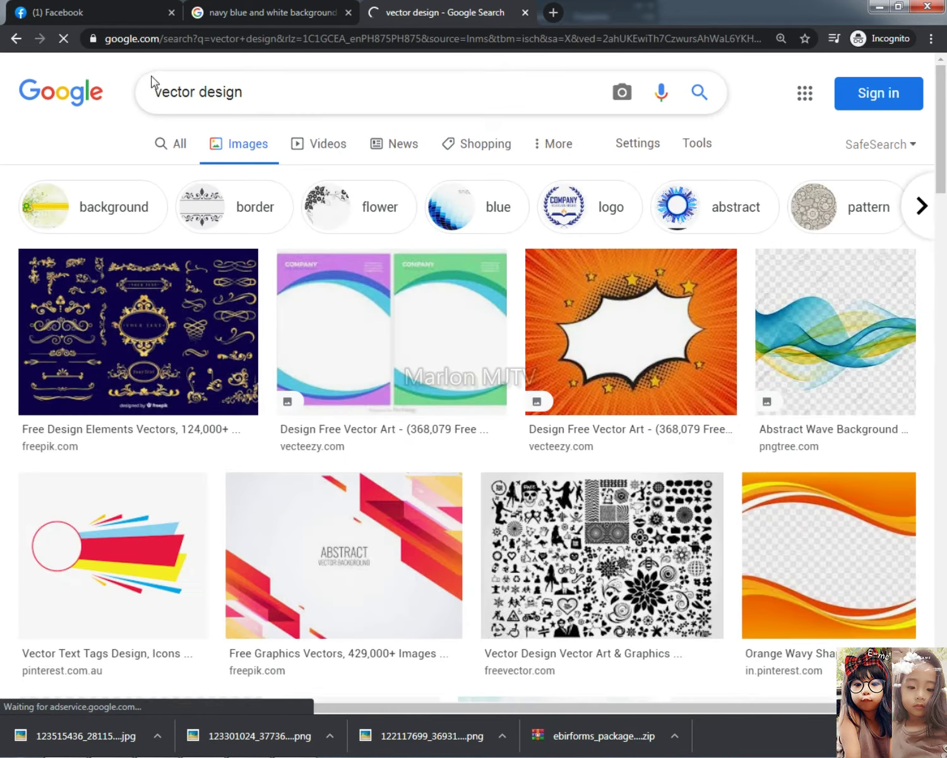
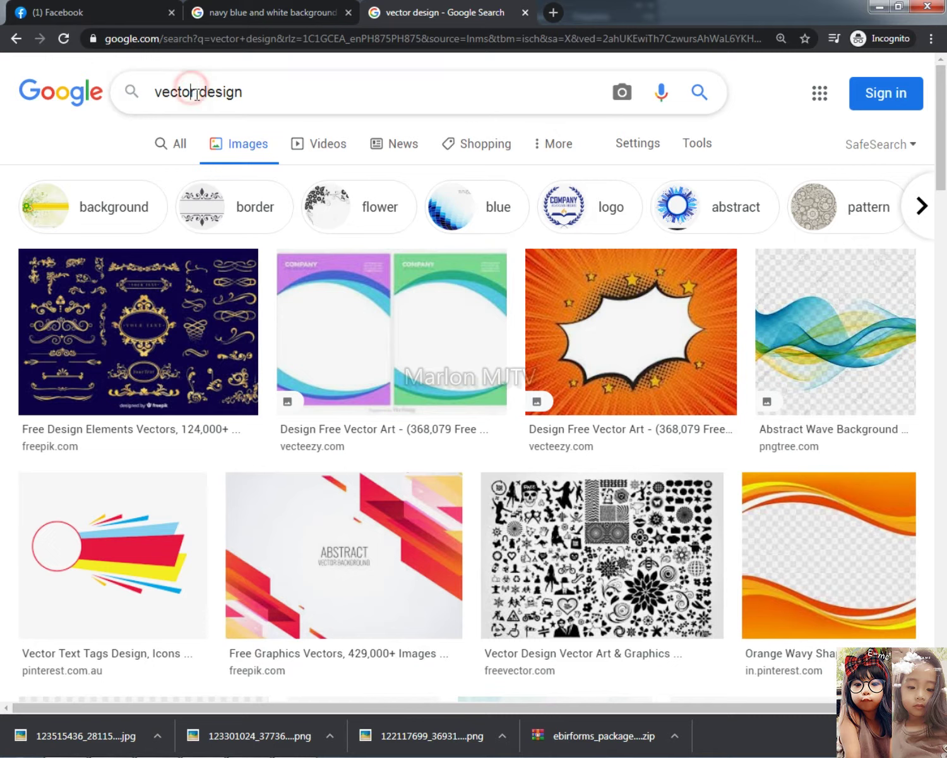
Search Google Images for 'vector navy blue design'
type("sky ")
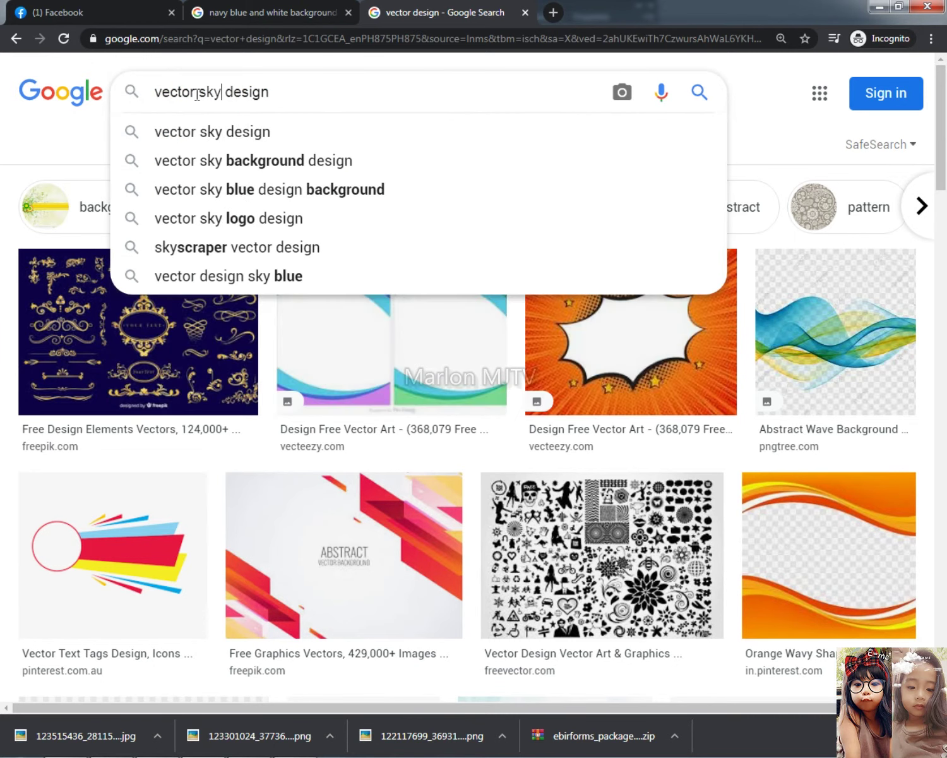
type("bl")
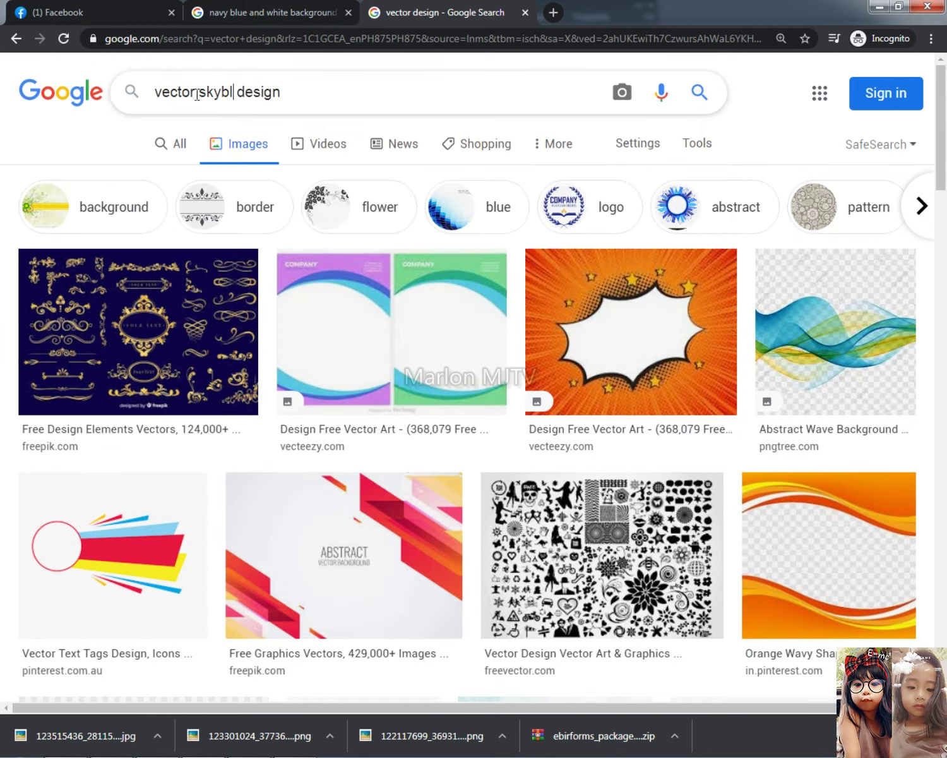
key("BackSpace")
key("BackSpace")
key("BackSpace")
key("BackSpace")
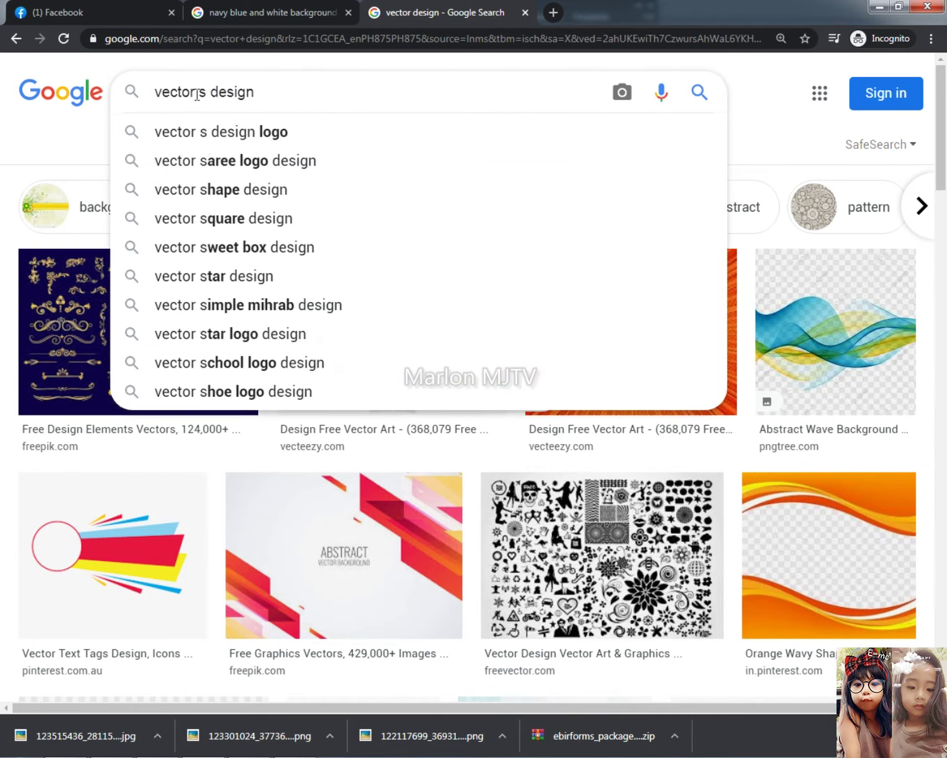
key("BackSpace")
key("BackSpace")
type("navy blu")
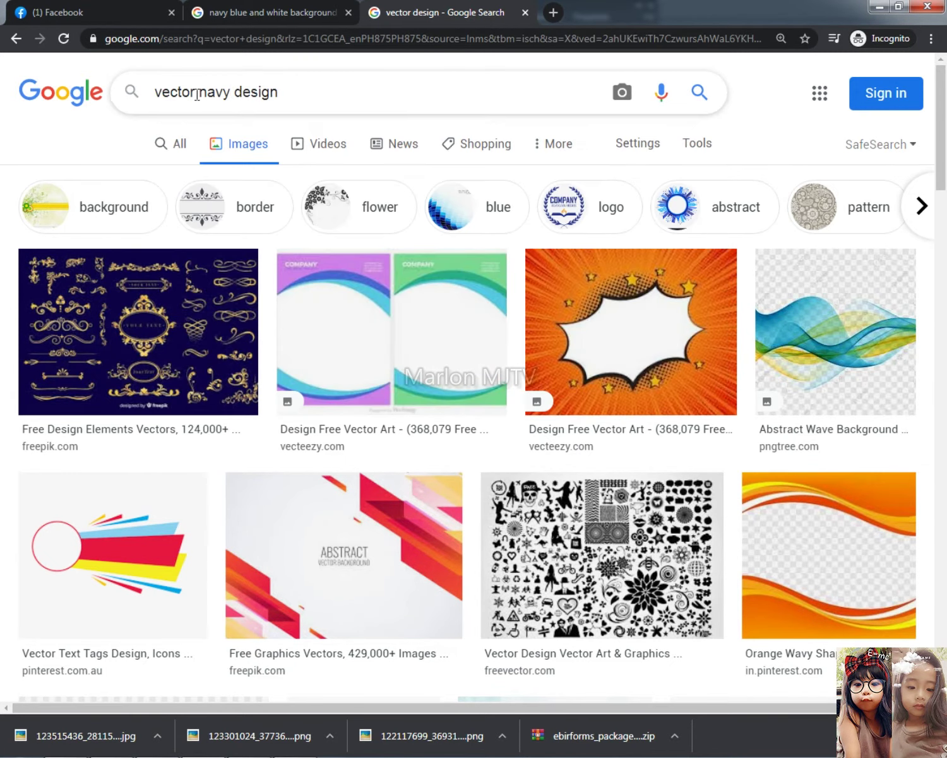
type("e")
key("Return")
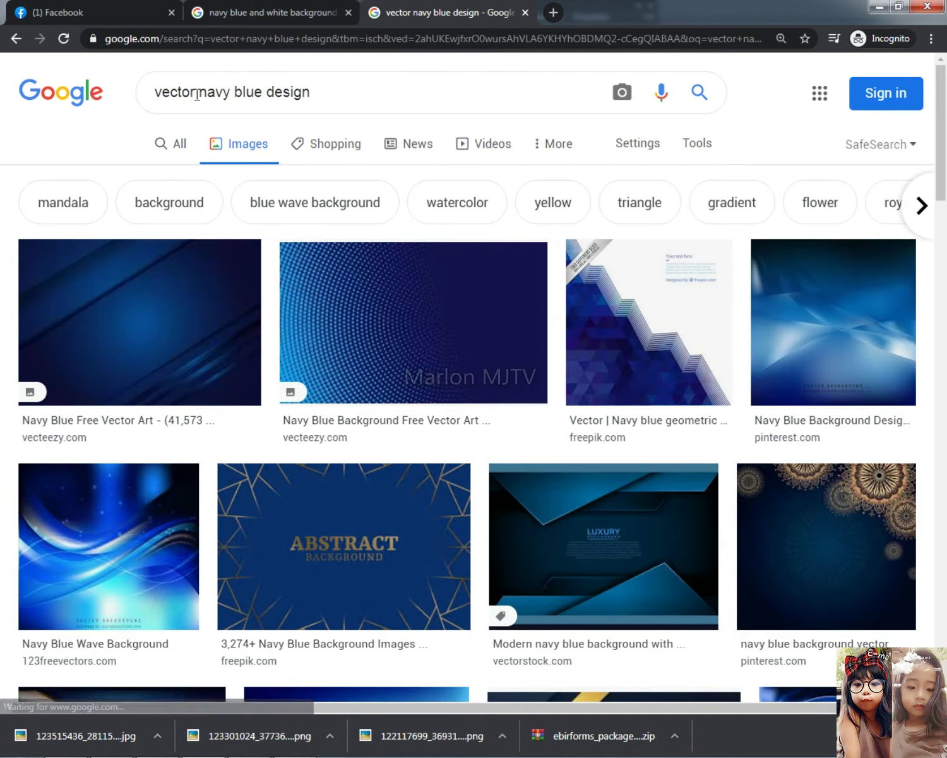
Browse the search results and preview a navy blue background image
scroll(214, 395, "down", 5)
scroll(214, 395, "down", 2)
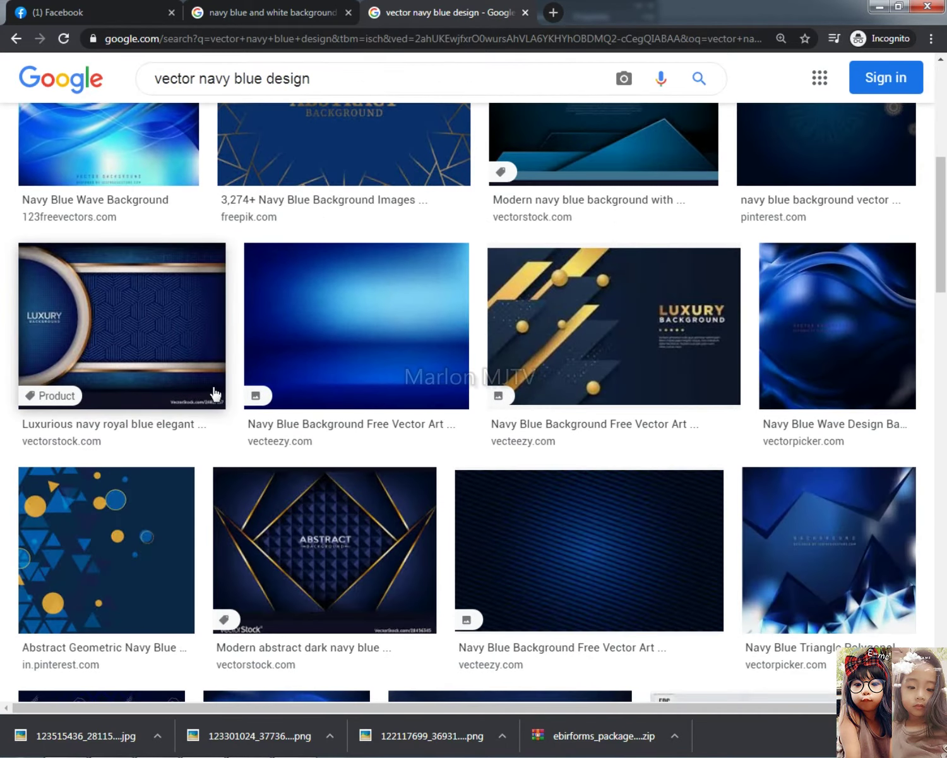
scroll(215, 394, "down", 3)
scroll(215, 392, "down", 3)
scroll(215, 393, "down", 5)
scroll(215, 393, "down", 1)
scroll(215, 393, "down", 5)
scroll(215, 393, "down", 5)
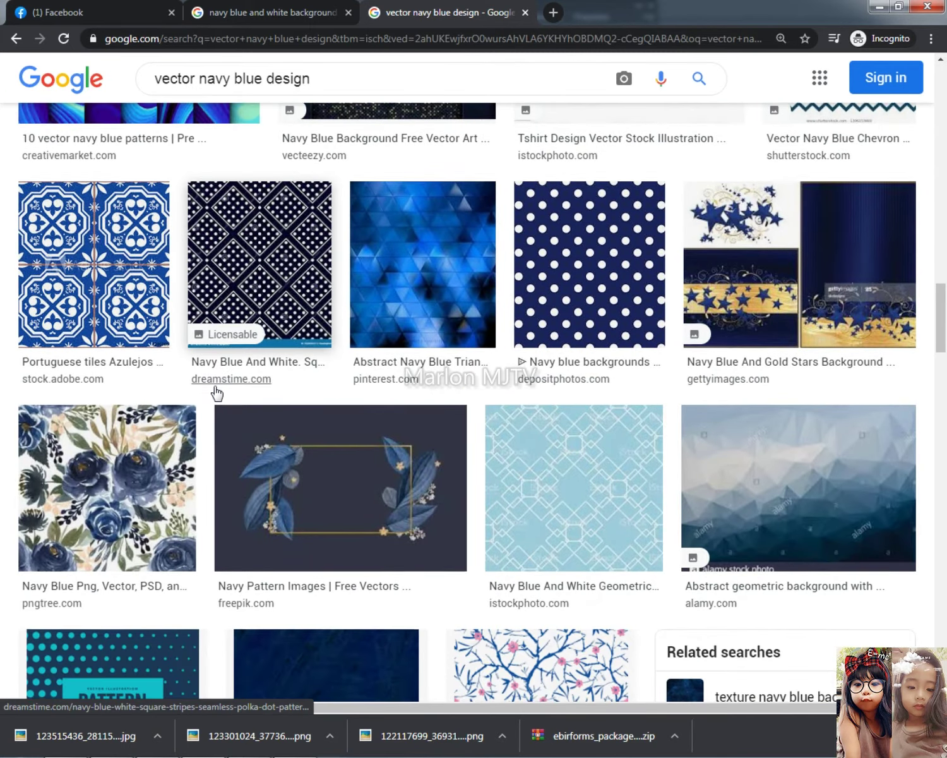
scroll(214, 393, "down", 5)
scroll(215, 392, "down", 4)
scroll(215, 393, "down", 5)
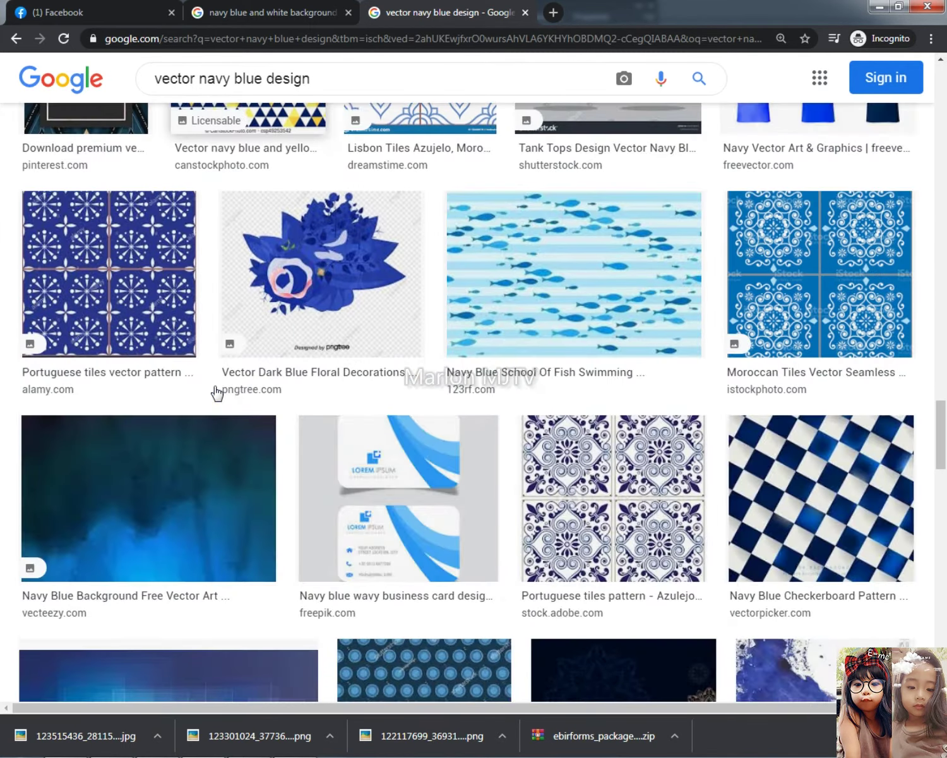
scroll(215, 393, "down", 5)
scroll(214, 385, "down", 5)
scroll(214, 386, "down", 1)
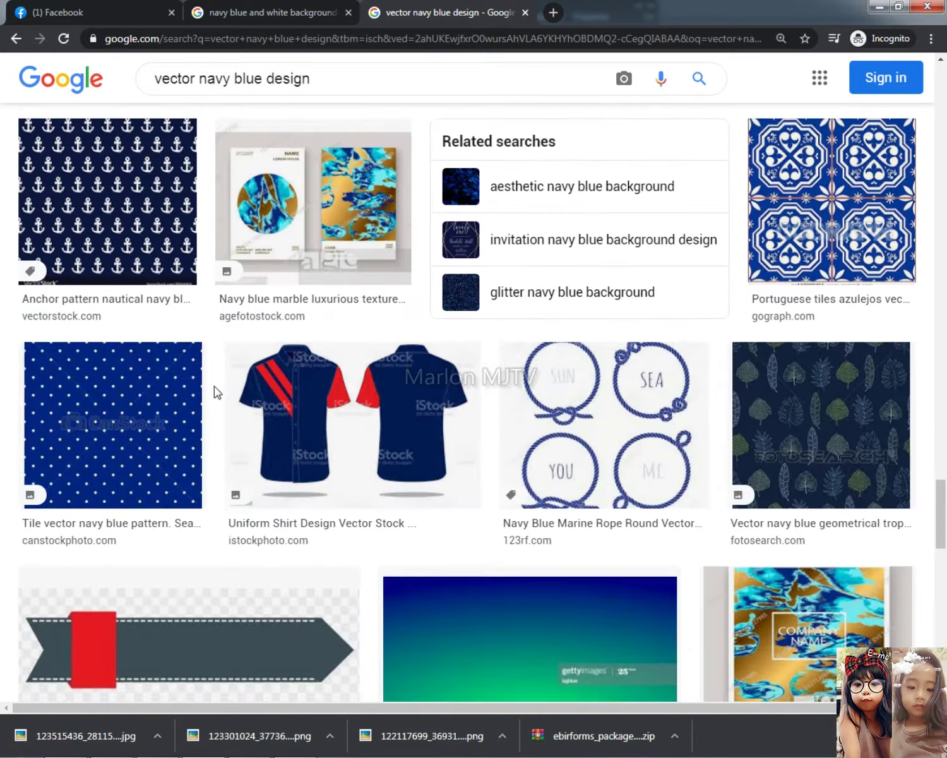
scroll(214, 385, "down", 6)
scroll(214, 385, "down", 6)
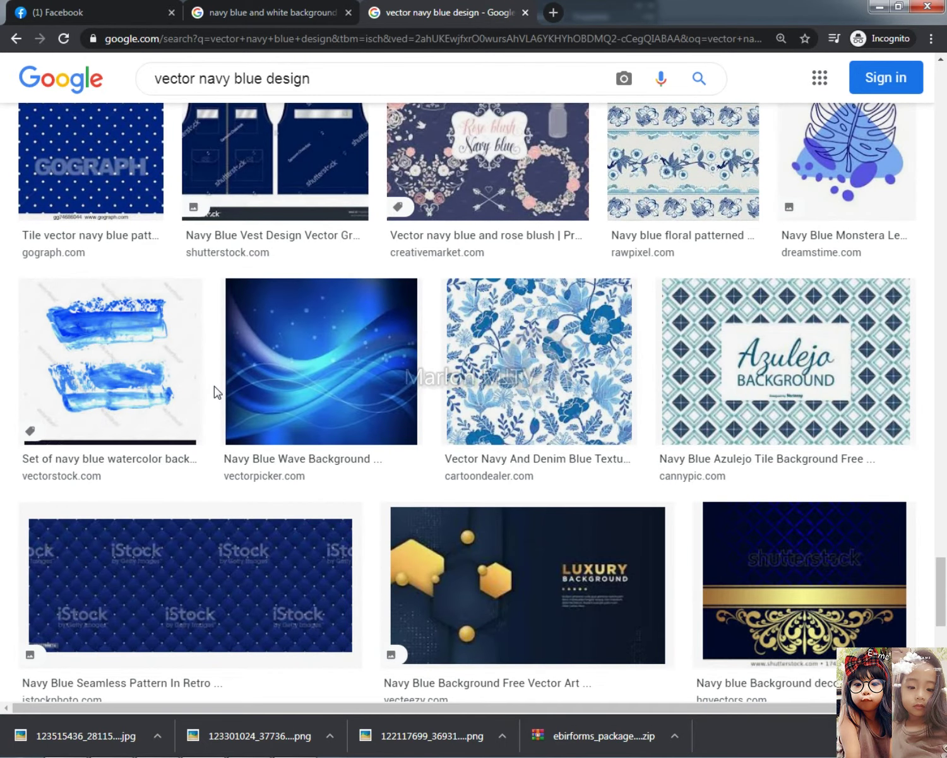
scroll(215, 393, "down", 1)
scroll(215, 393, "down", 5)
scroll(214, 393, "down", 6)
scroll(215, 393, "down", 6)
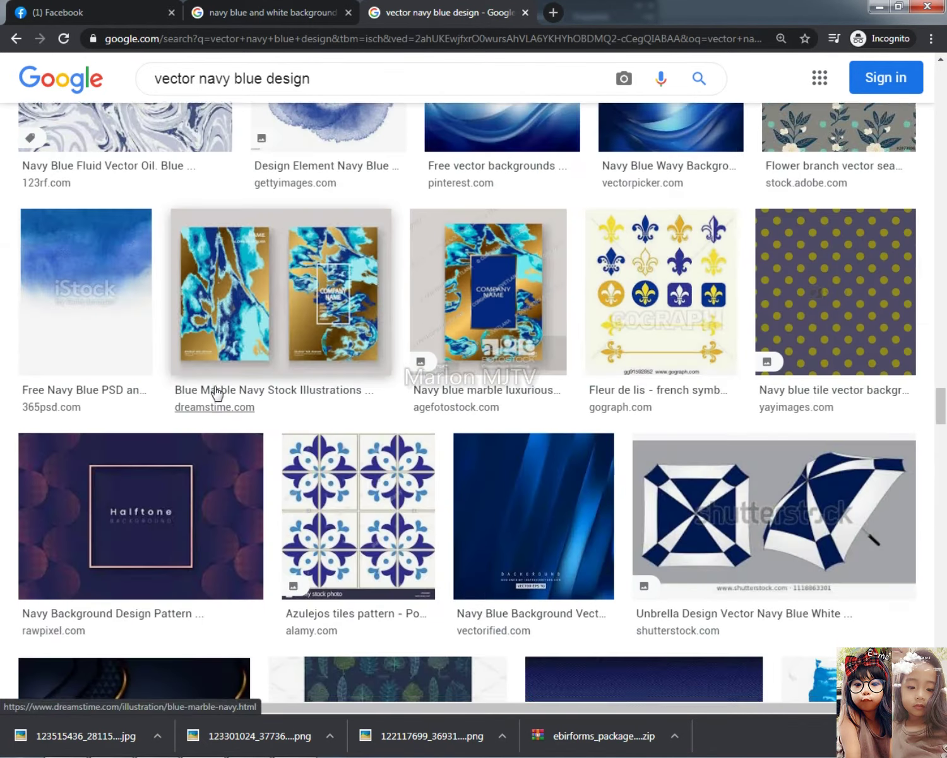
scroll(214, 393, "down", 3)
left_click(710, 521)
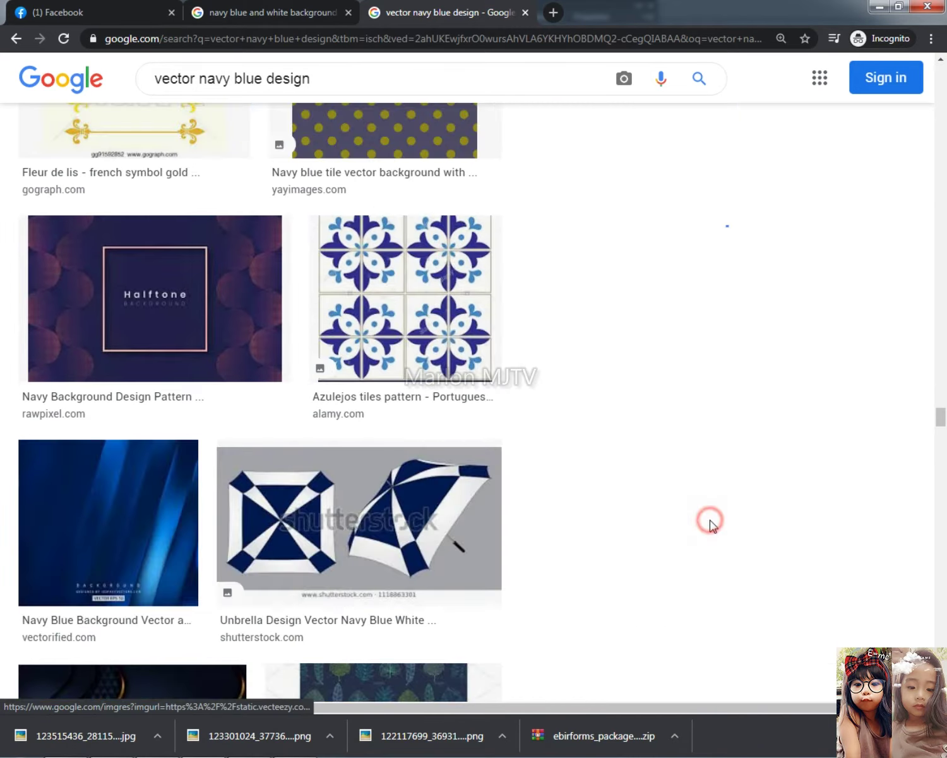
scroll(615, 517, "down", 3)
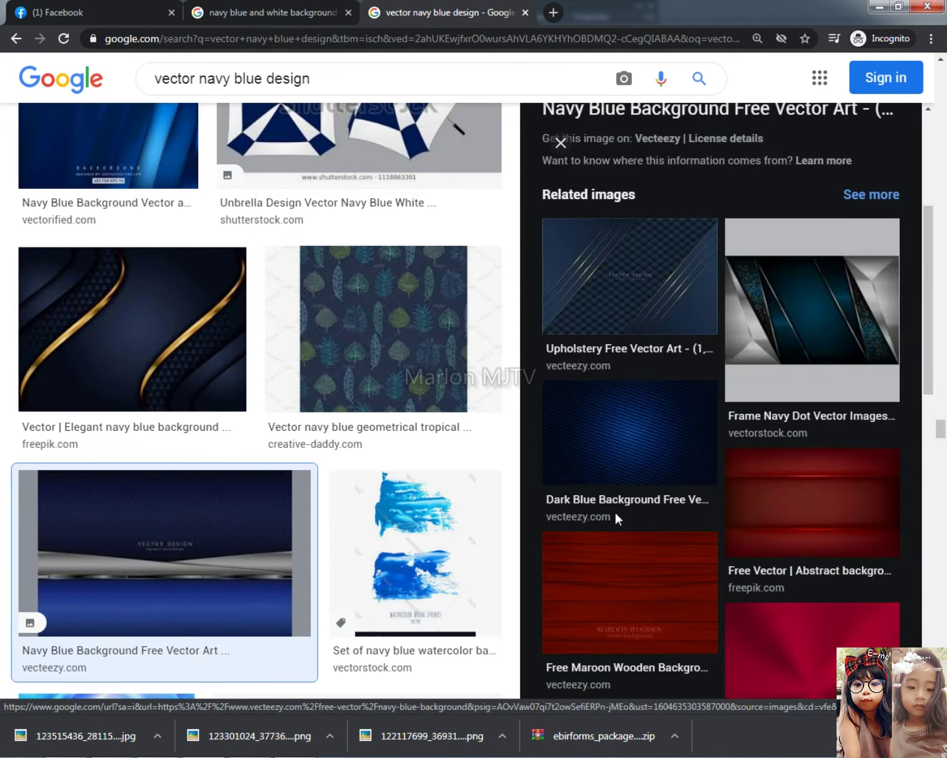
scroll(616, 518, "down", 4)
scroll(240, 622, "down", 5)
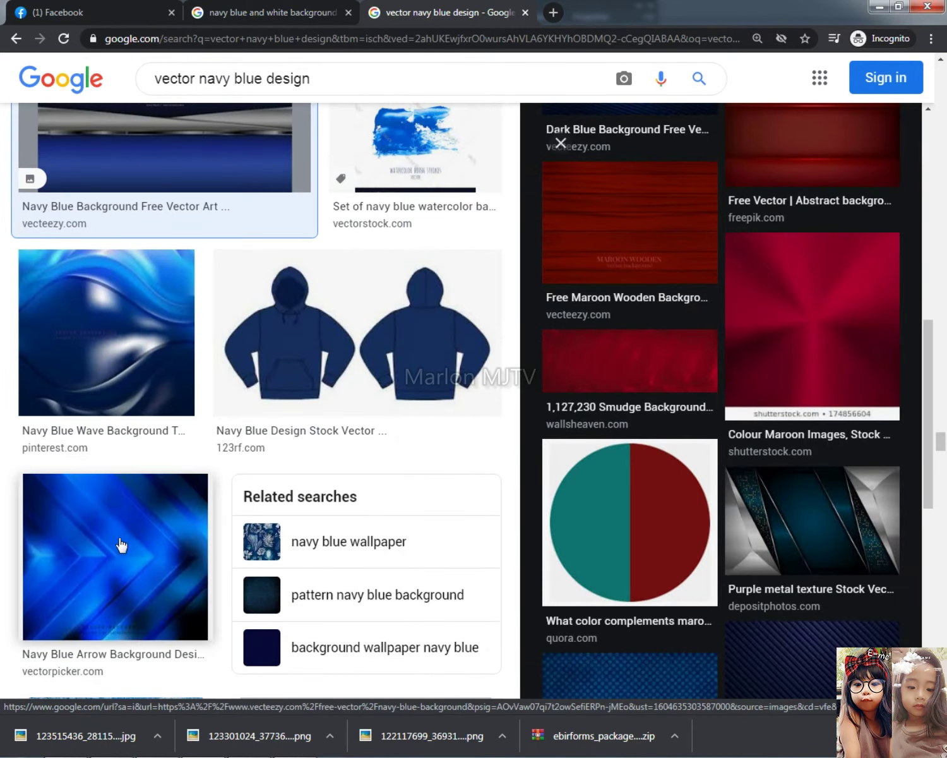
scroll(296, 596, "down", 7)
scroll(295, 597, "down", 5)
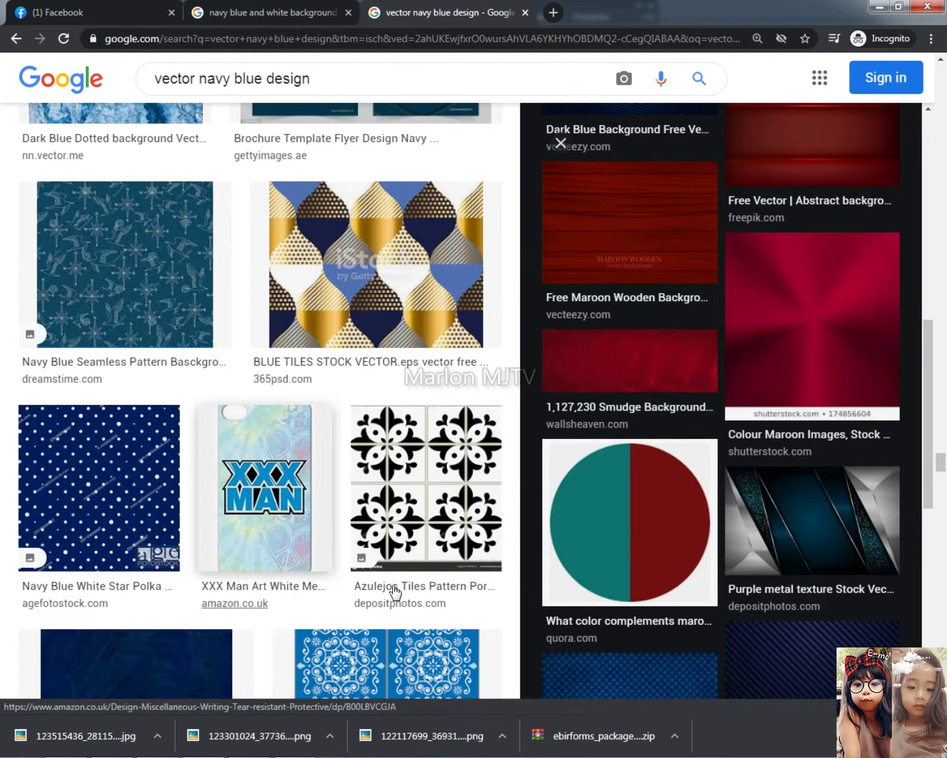
scroll(442, 606, "down", 5)
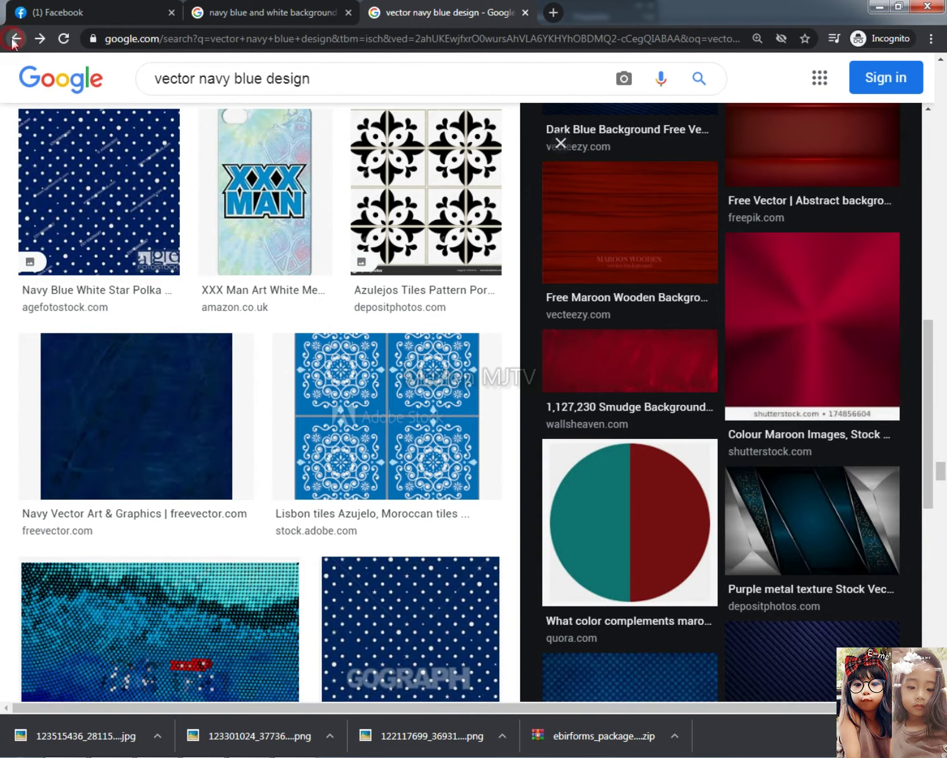
Switch to the navy blue and white background results and copy the navy floral image
left_click(14, 41)
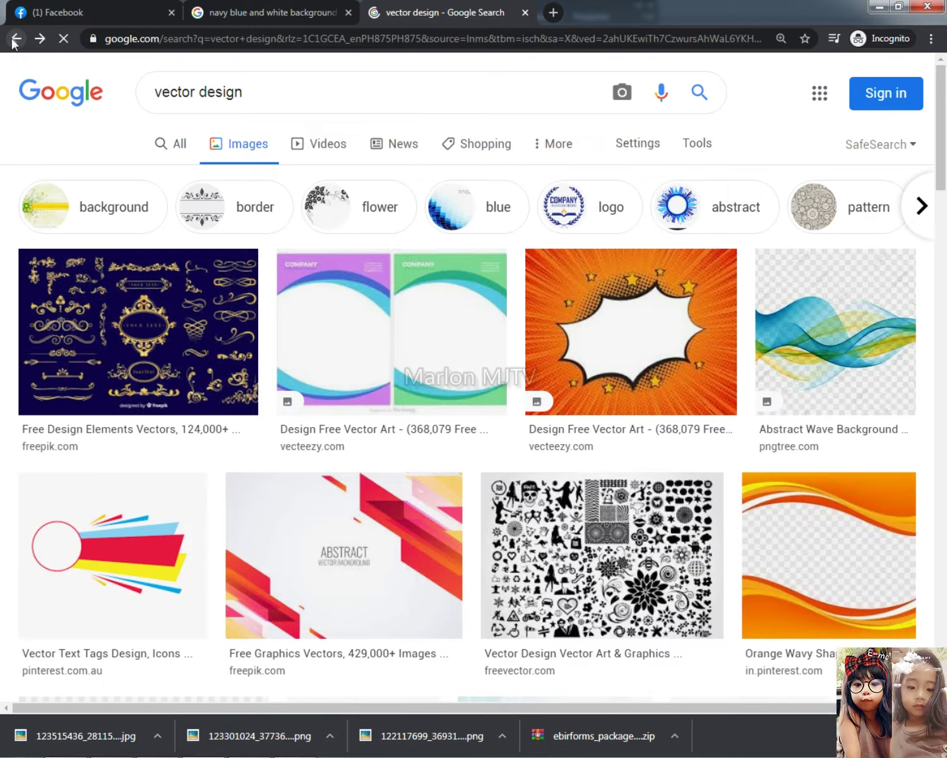
left_click(123, 8)
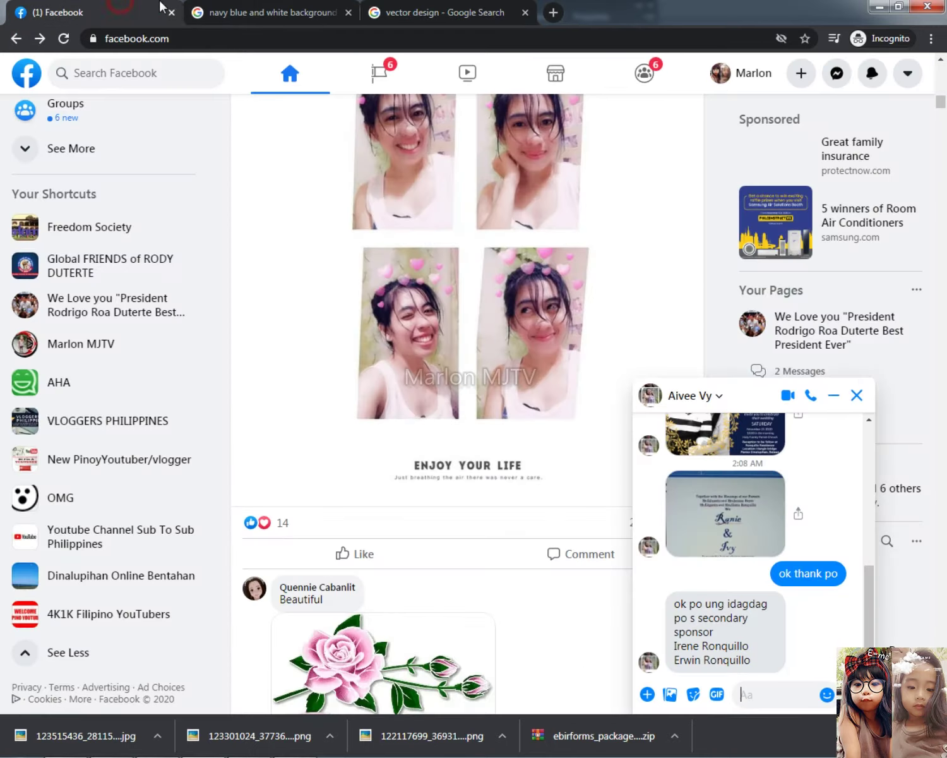
left_click(245, 11)
scroll(714, 411, "down", 5)
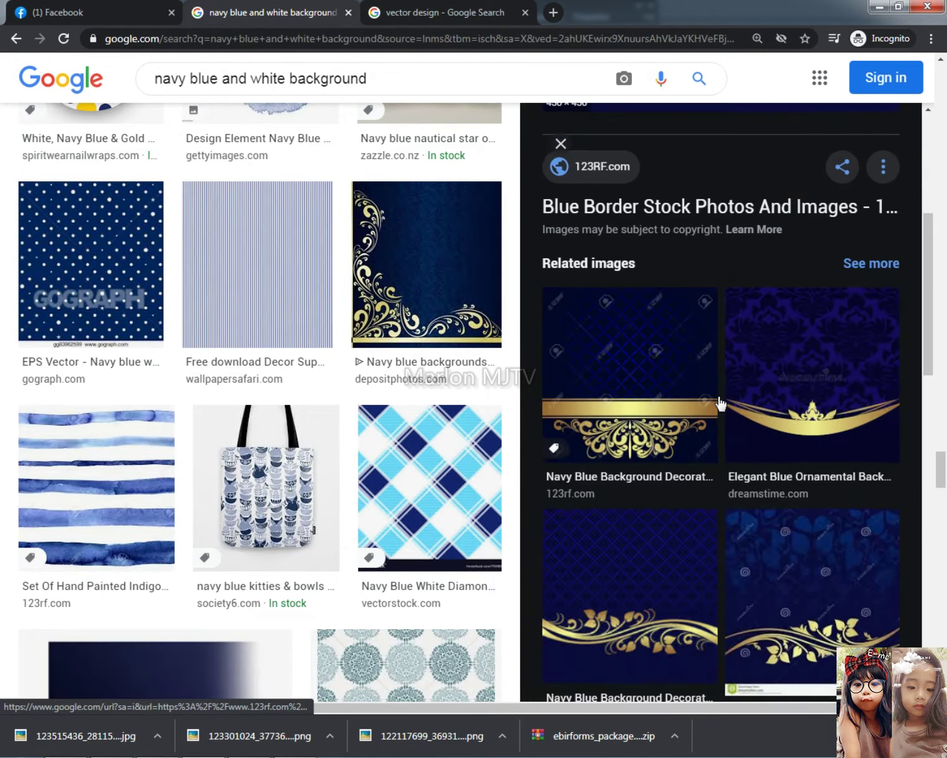
scroll(694, 209, "up", 4)
right_click(694, 192)
left_click(739, 349)
Paste the copied navy floral image into the wedding invitation in Photoshop
key("alt+Tab")
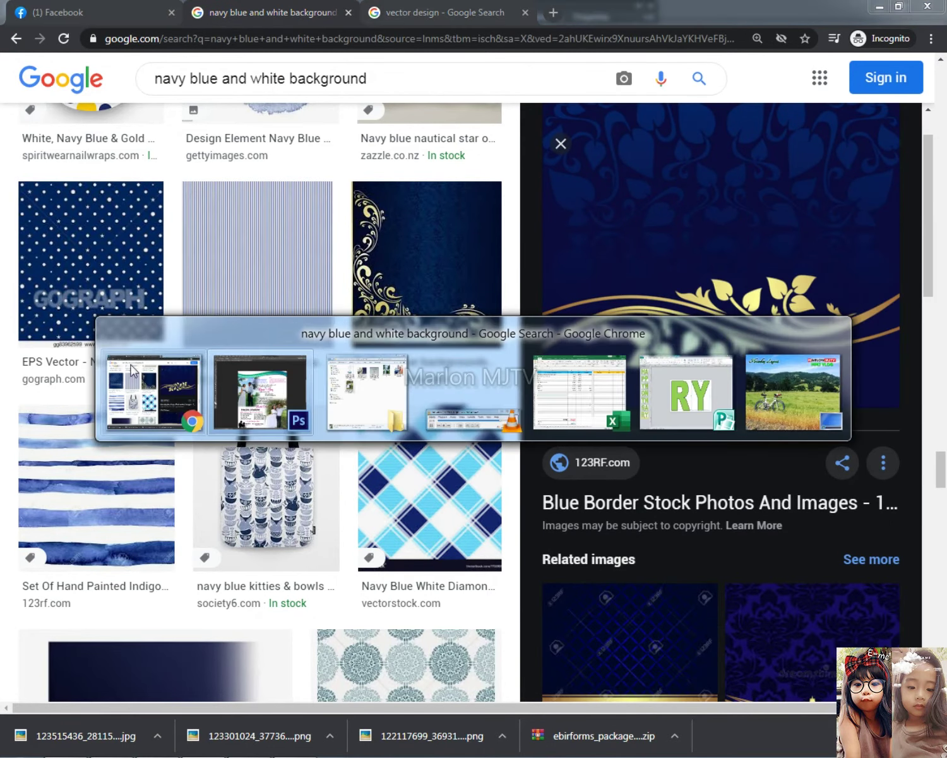
key("alt+Tab")
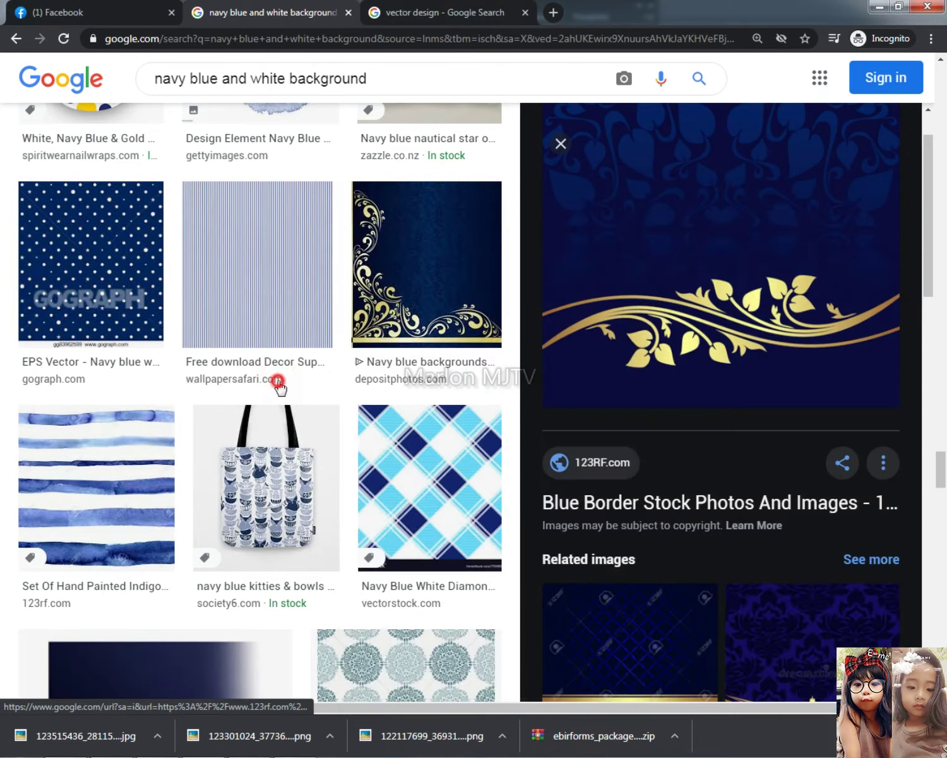
key("alt+Tab")
key("ctrl+v")
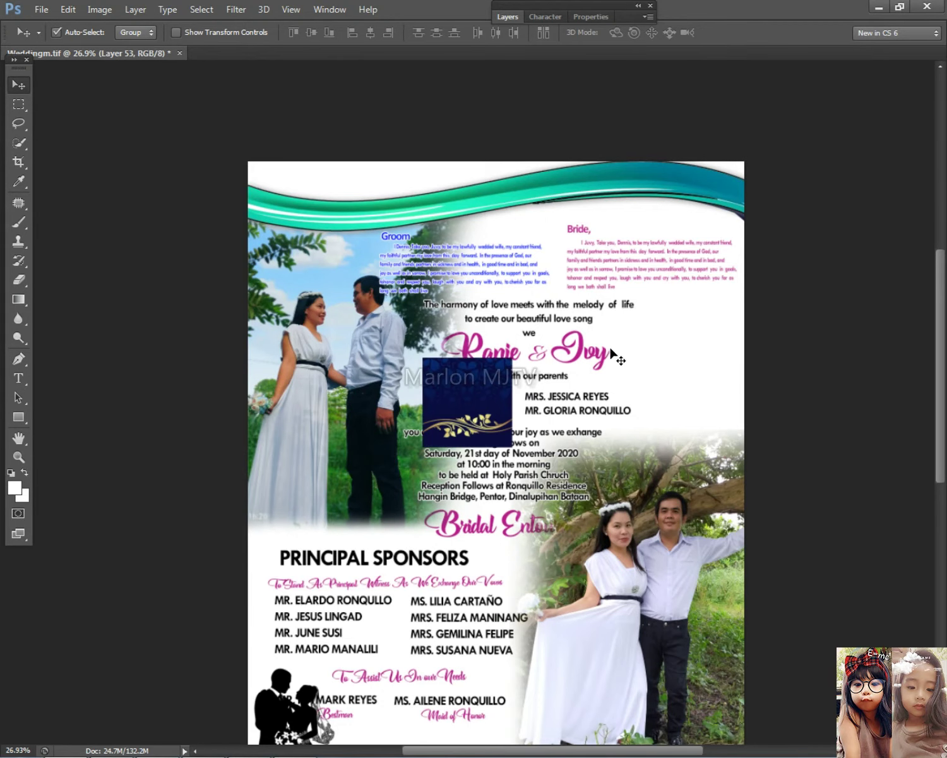
Move the floral image to the top-left and stretch it across the canvas width
mouse_move(480, 416)
left_mouse_down()
mouse_move(309, 239)
mouse_move(543, 459)
left_mouse_up()
key("ctrl+t")
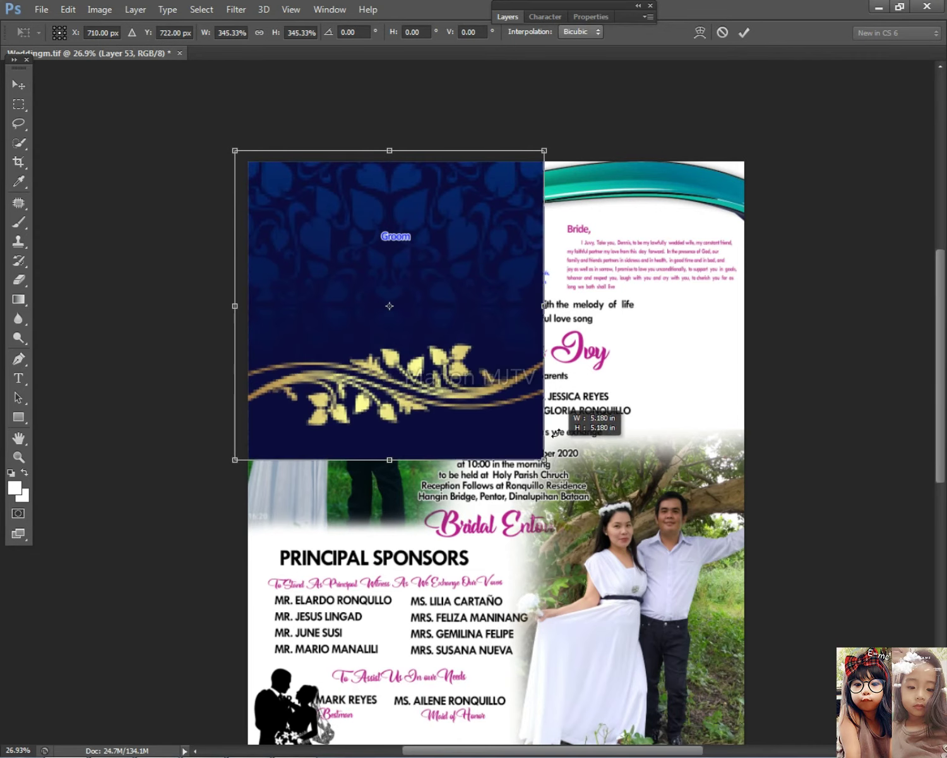
left_click_drag(543, 314, 744, 311)
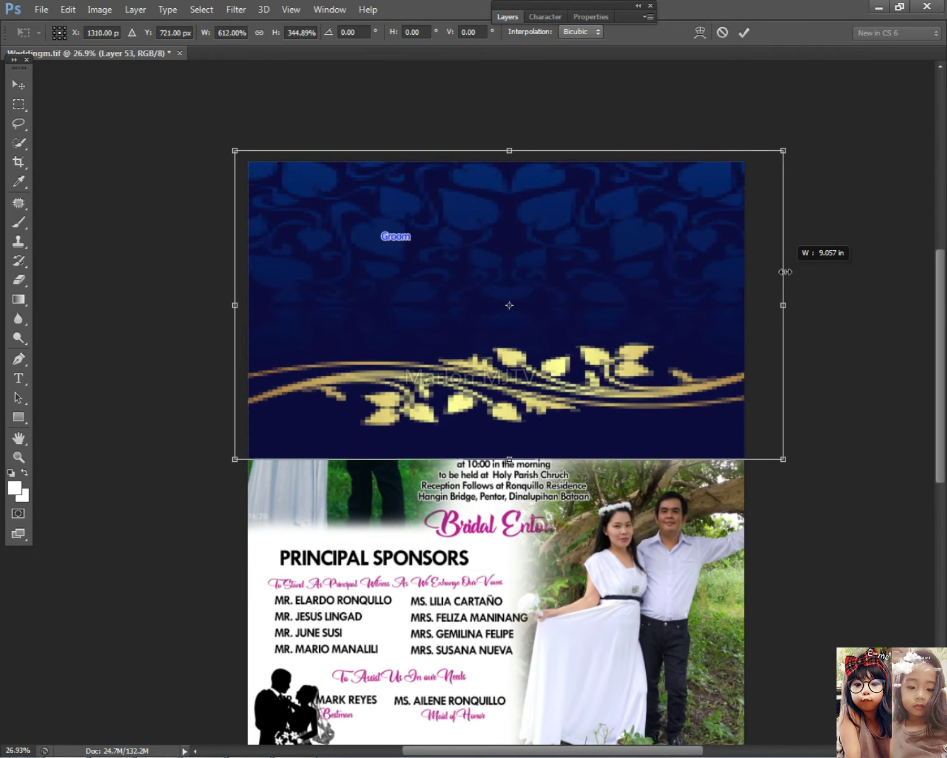
key("Return")
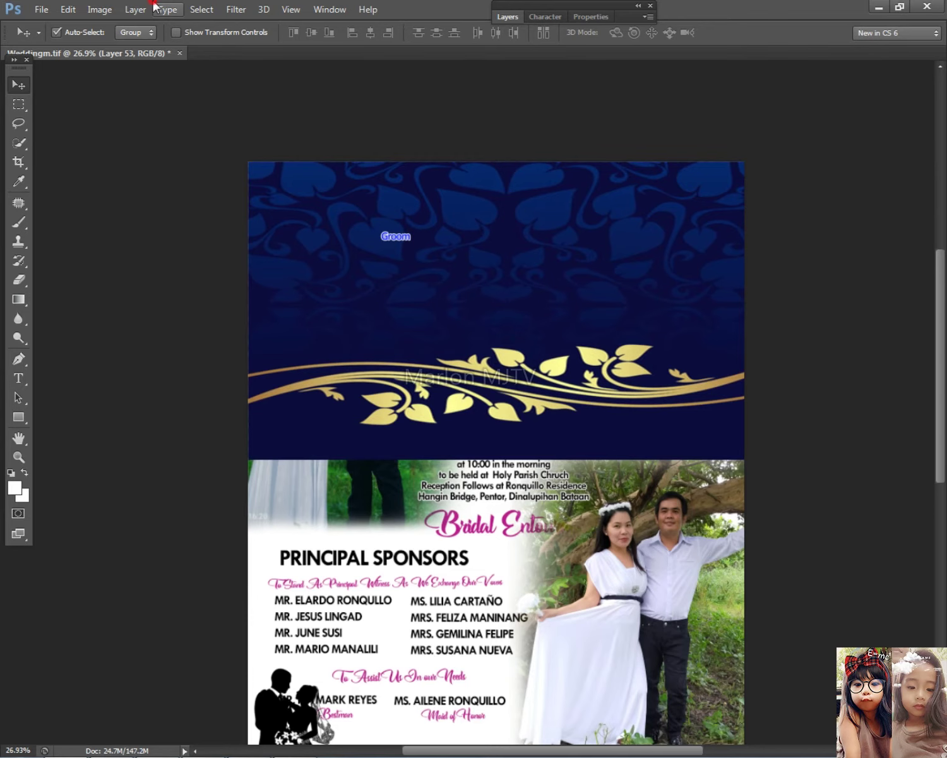
Send the floral layer one step backward behind the artwork
left_click(140, 9)
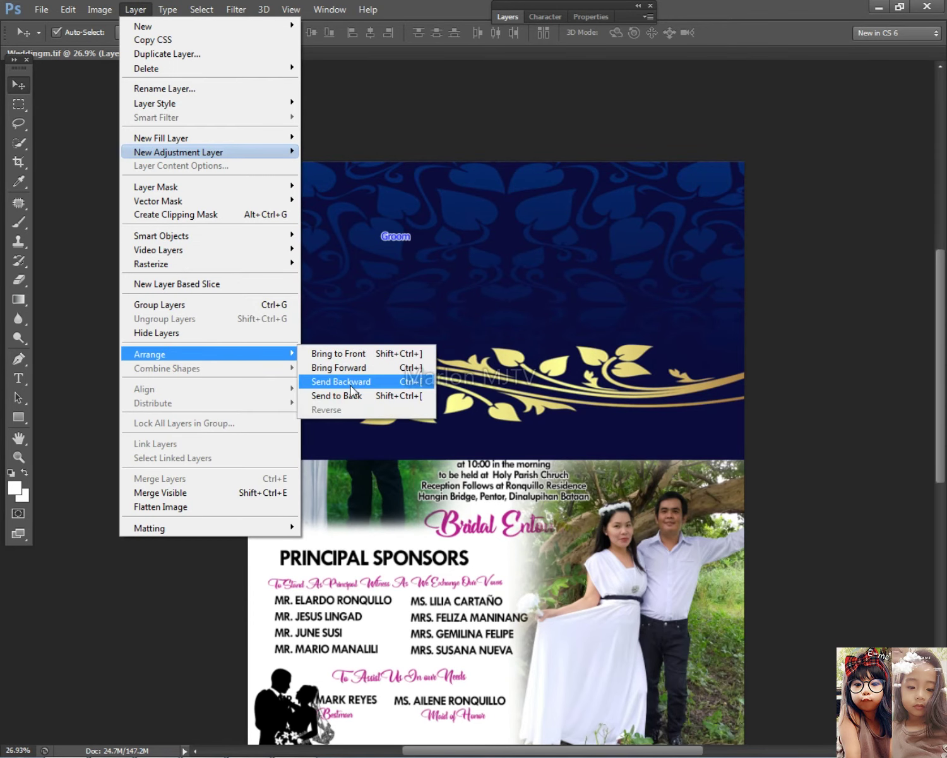
left_click(352, 382)
scroll(383, 182, "up", 1)
scroll(376, 177, "up", 1)
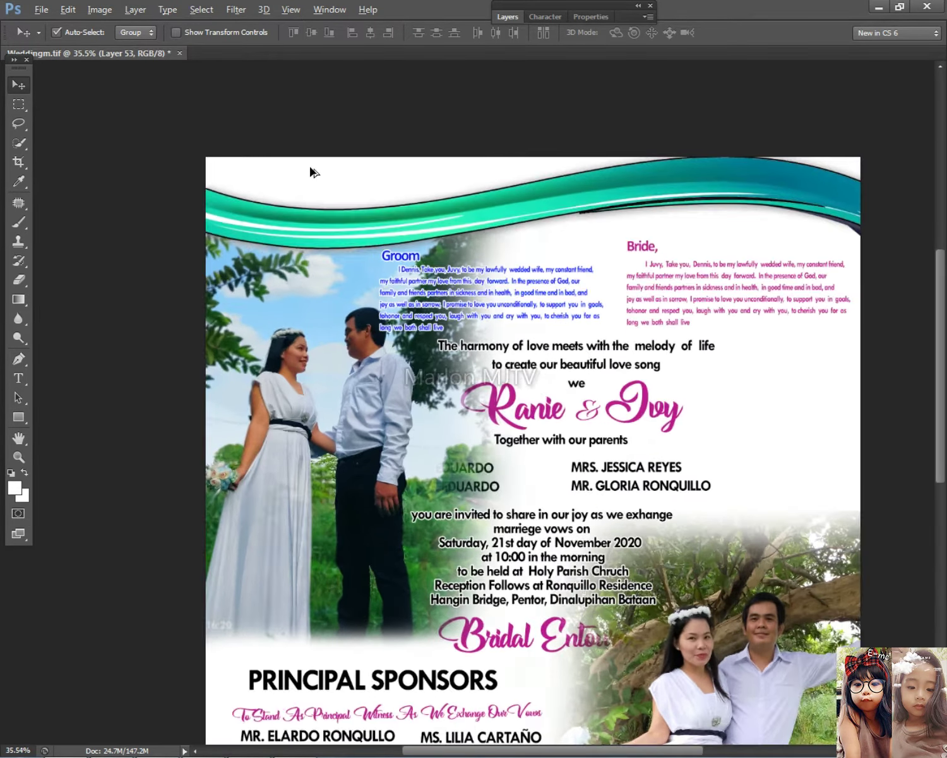
Select Layer 2 from the layers listed under the banner
scroll(314, 171, "up", 1)
right_click(129, 250)
key("Escape")
right_click(258, 214)
right_click(246, 248)
left_click(256, 249)
Start a path at the top-left edge, then move the teal wave layer slightly up
left_click(18, 359)
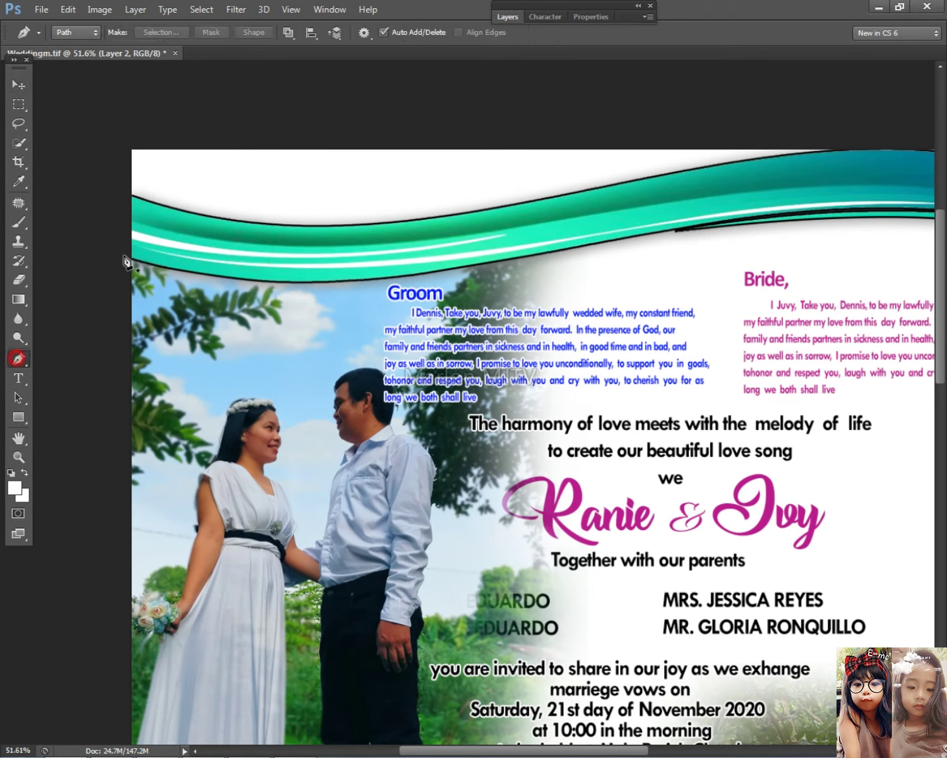
left_click(132, 195)
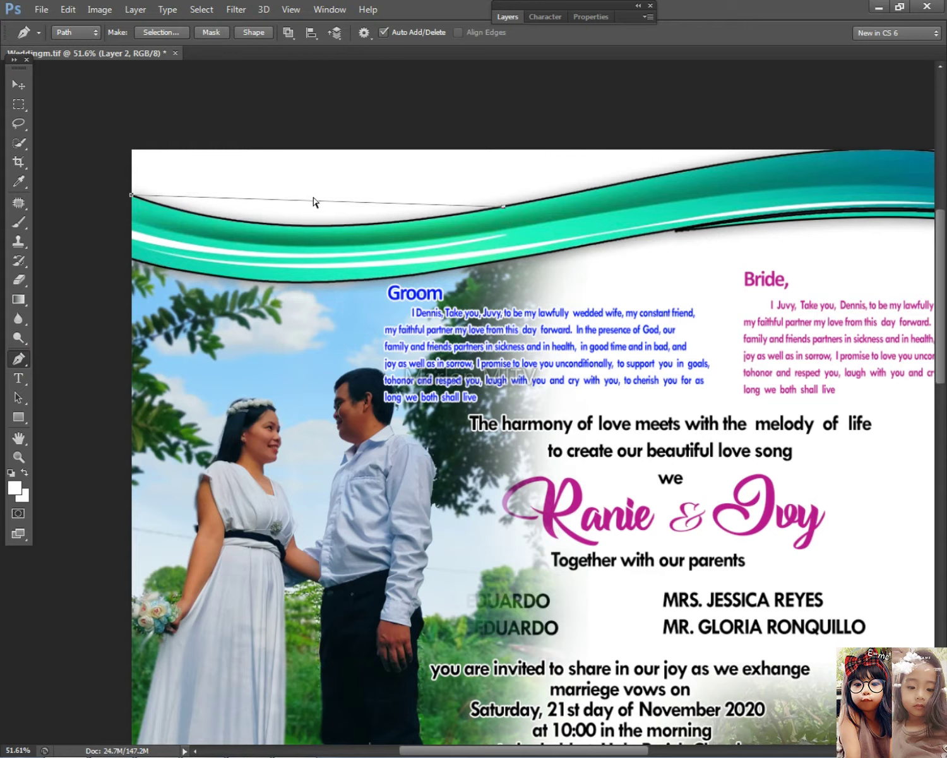
key("v")
right_click(385, 265)
left_click(418, 273)
mouse_move(399, 260)
left_mouse_down()
mouse_move(429, 219)
mouse_move(402, 235)
left_mouse_up()
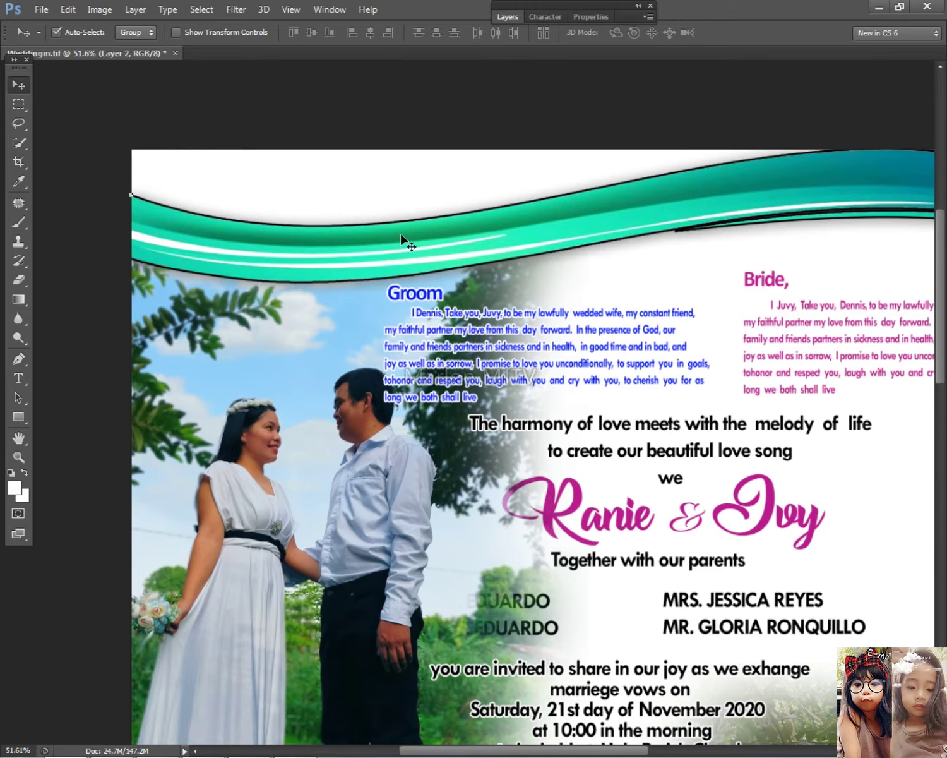
Show the Layers panel and select Layer 2 in the list
scroll(474, 240, "down", 1)
right_click(703, 220)
left_click(711, 214)
left_click(505, 19)
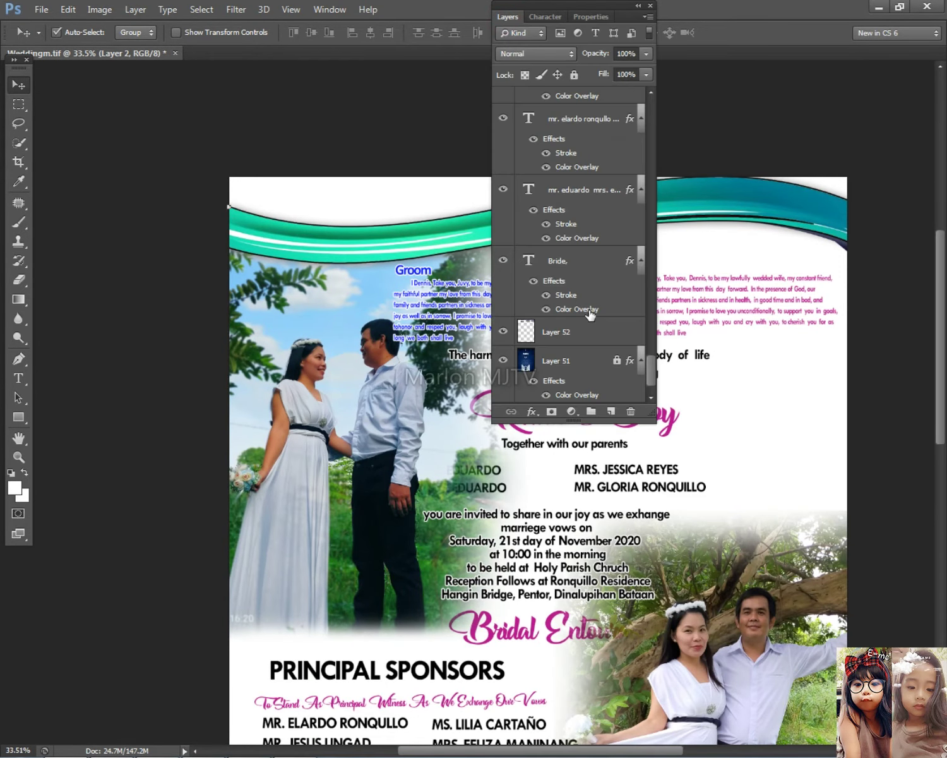
left_click(352, 243)
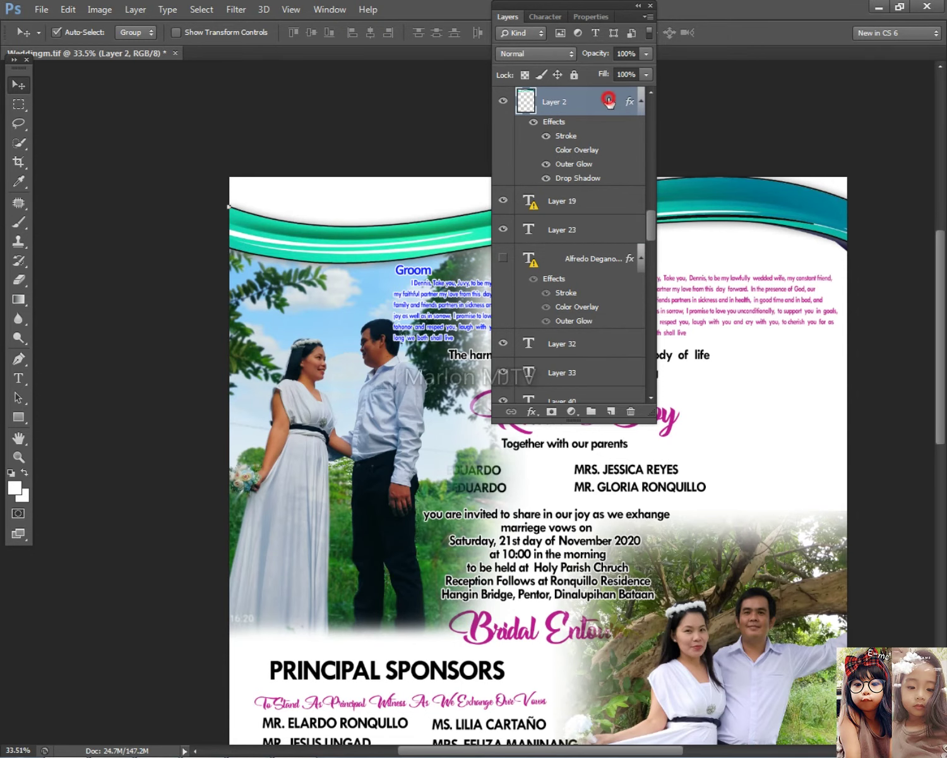
Set the banner's Color Overlay to dark navy, starting from #2a30aa, and apply it
double_click(608, 101)
left_click(437, 440)
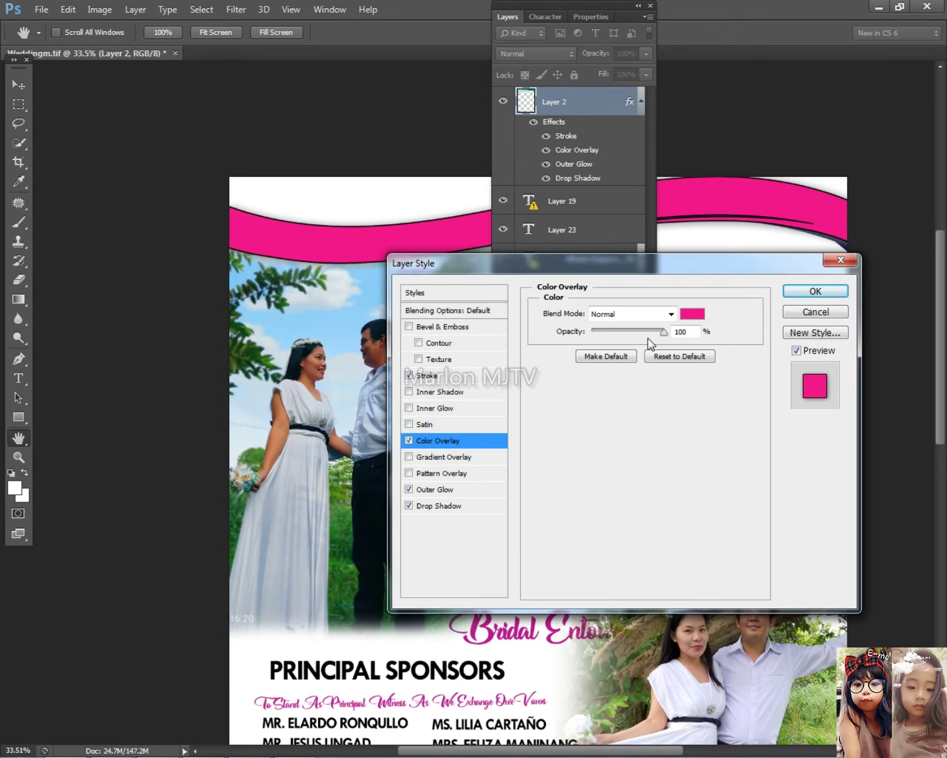
left_click(692, 314)
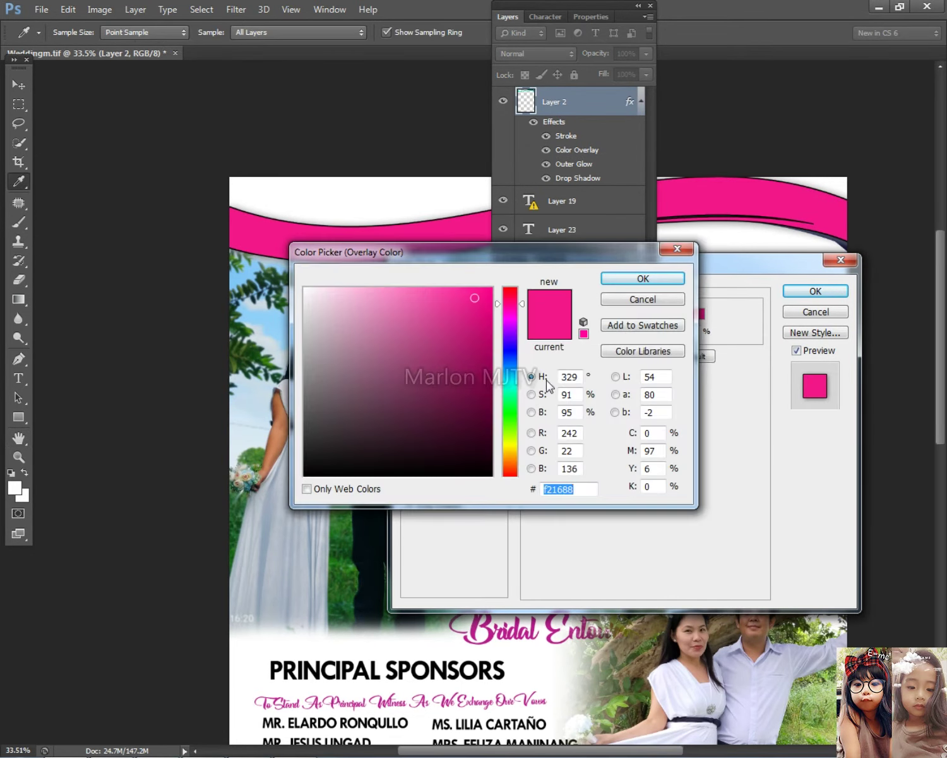
type("2a30aa")
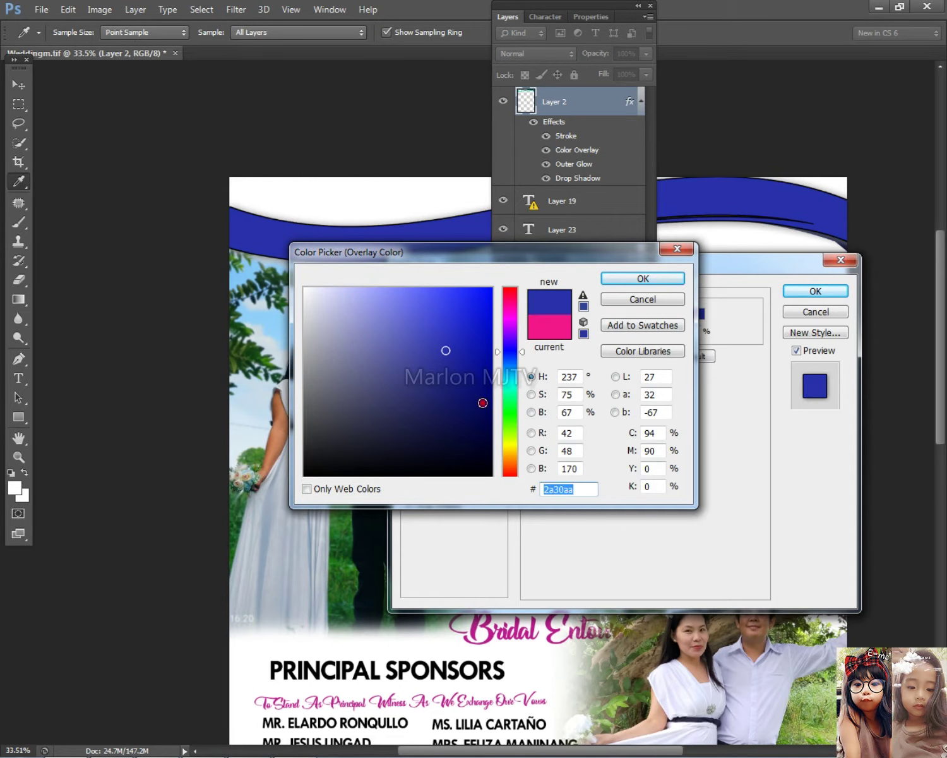
left_click(482, 403)
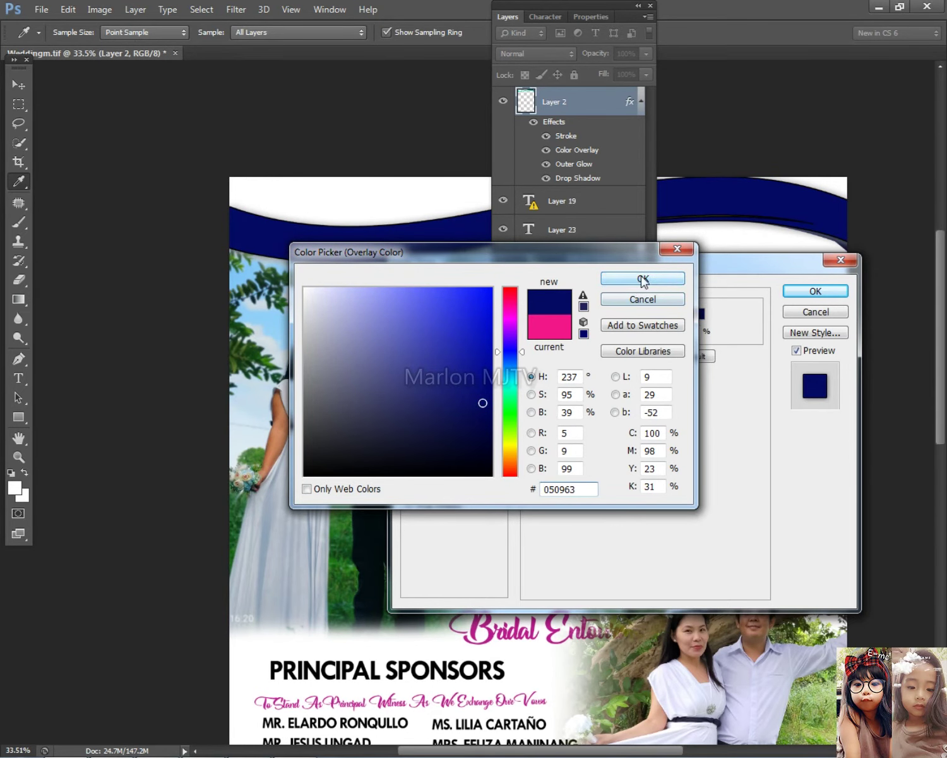
left_click(643, 280)
left_click(815, 291)
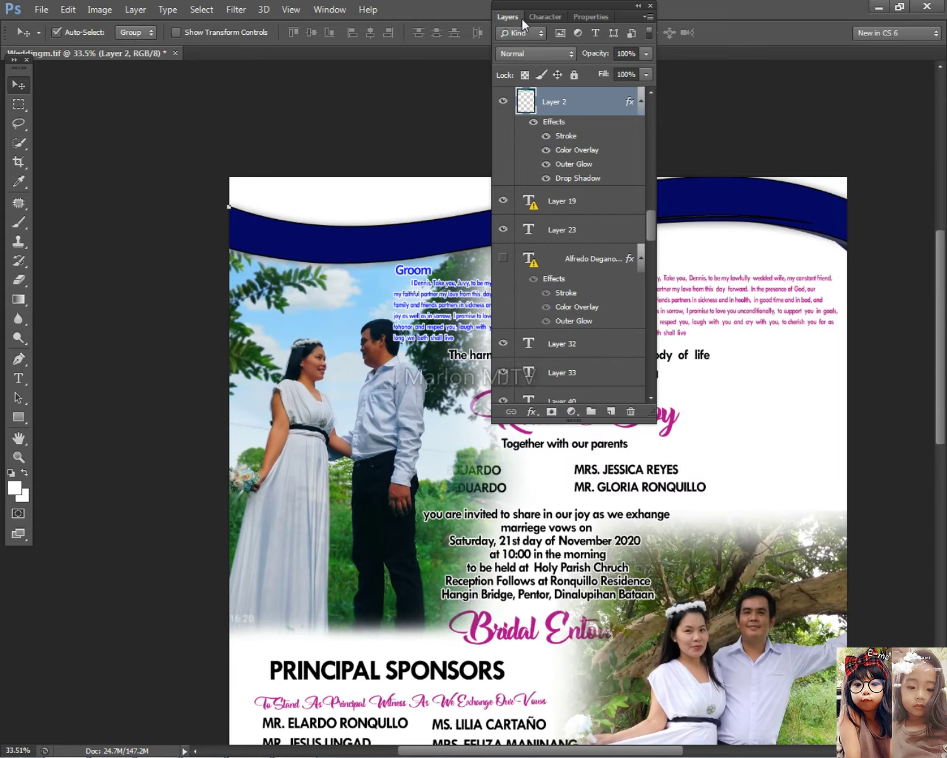
Inspect the navy banner, then review its Stroke and Color Overlay settings without changes
left_click(519, 15)
mouse_move(668, 177)
left_mouse_down()
mouse_move(713, 202)
mouse_move(652, 183)
left_mouse_up()
left_click(509, 17)
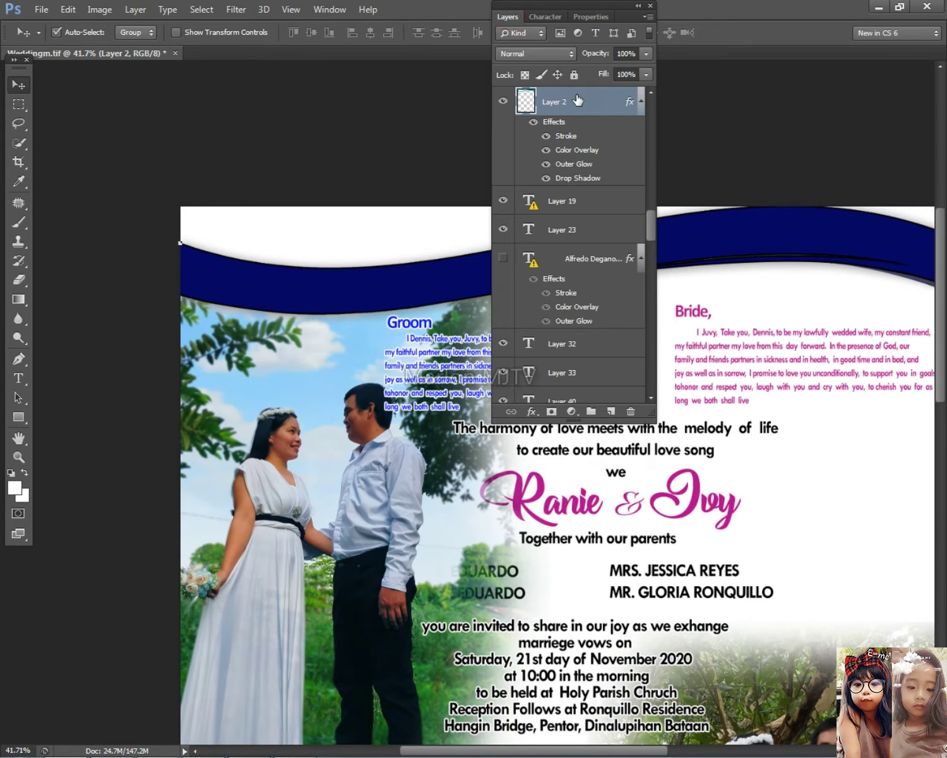
double_click(577, 99)
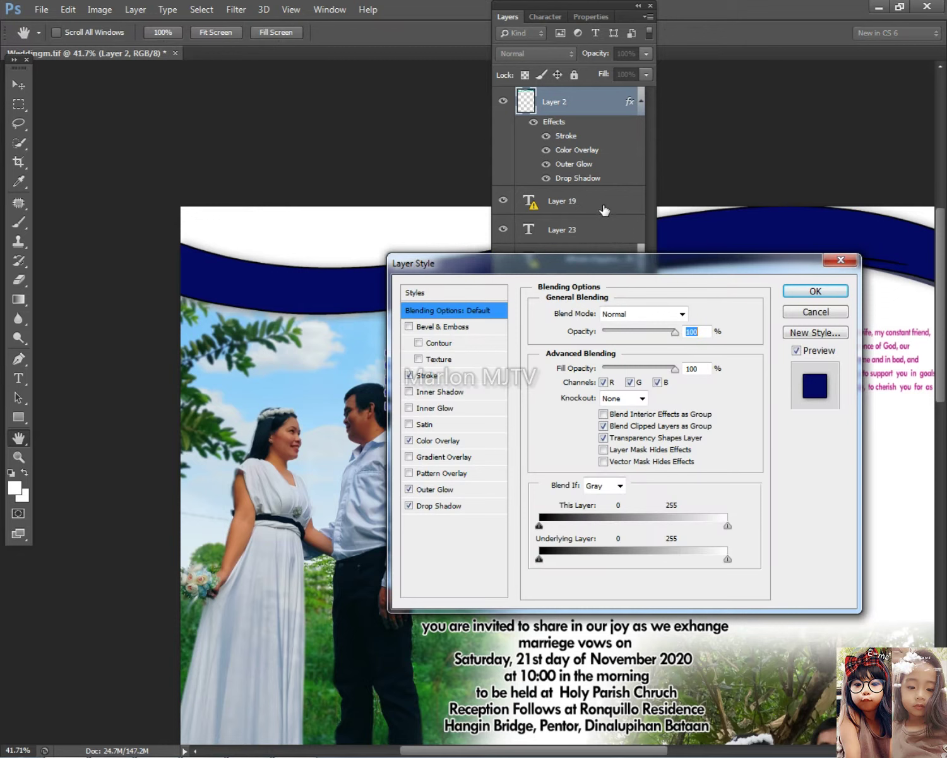
left_click(437, 375)
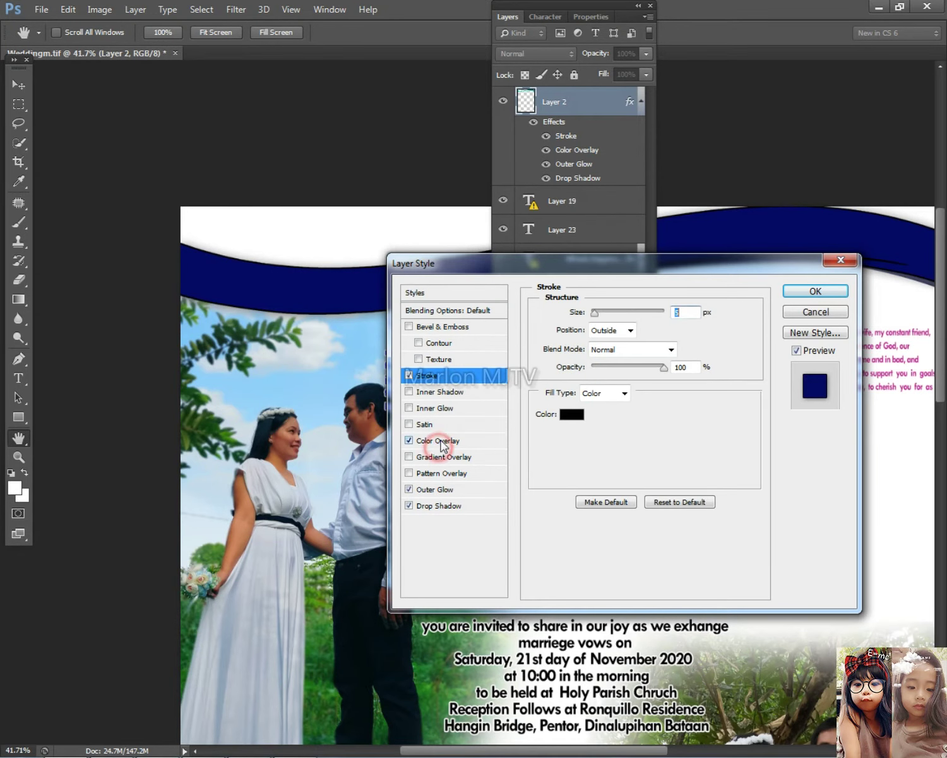
left_click(440, 441)
key("Return")
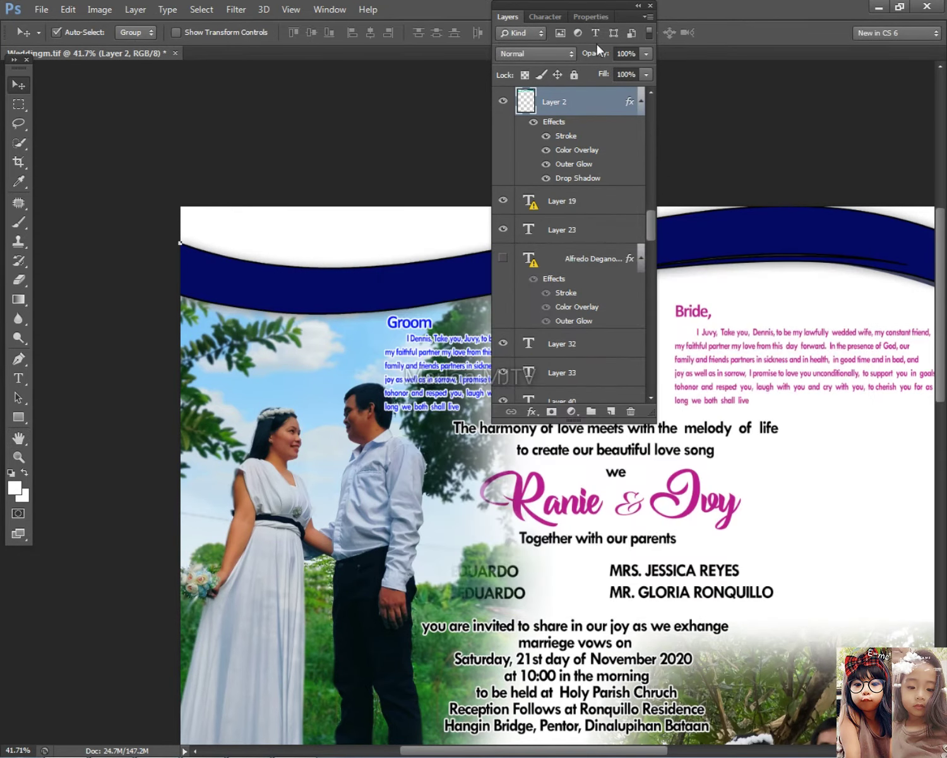
double_click(517, 17)
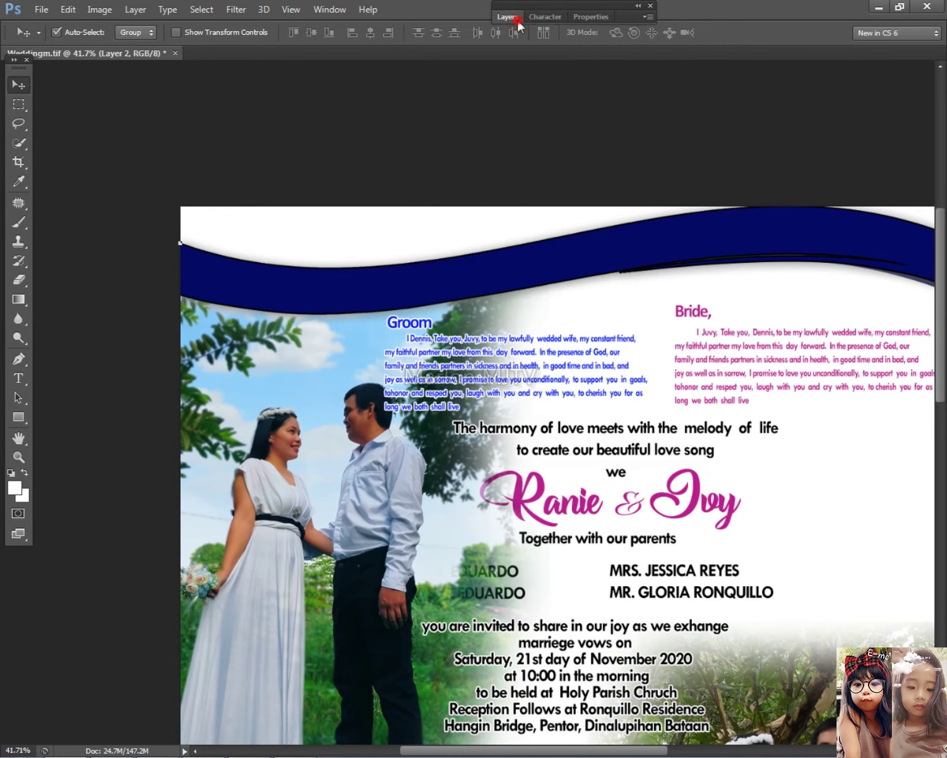
left_click(519, 17)
scroll(621, 341, "down", 3)
scroll(619, 344, "down", 3)
scroll(618, 347, "down", 3)
scroll(617, 350, "down", 3)
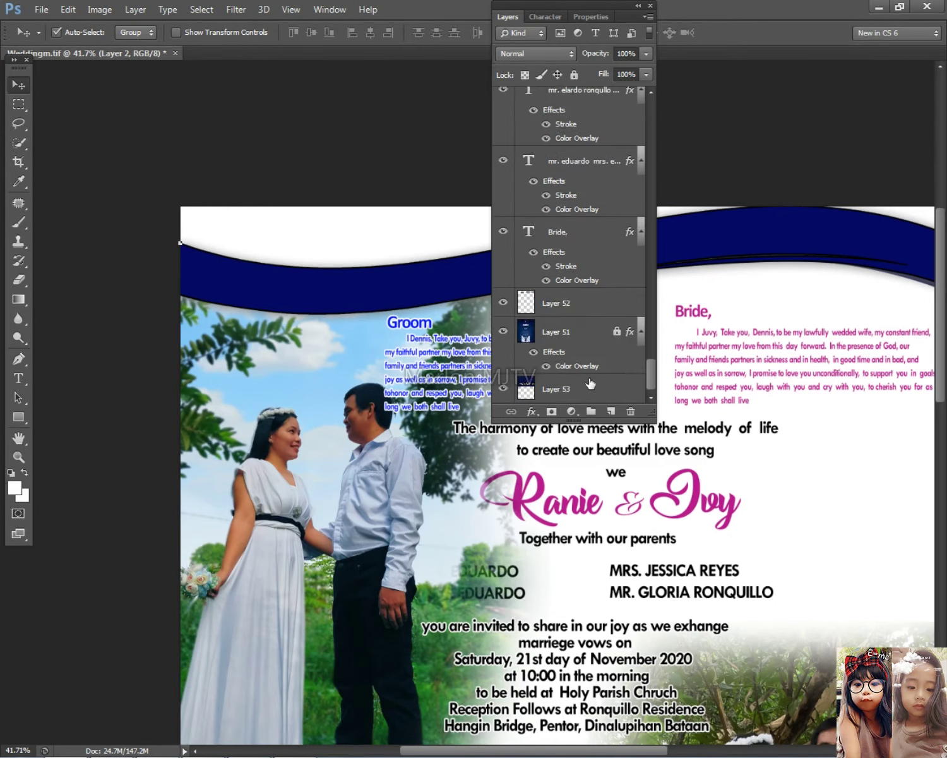
right_click(574, 389)
left_click(634, 556)
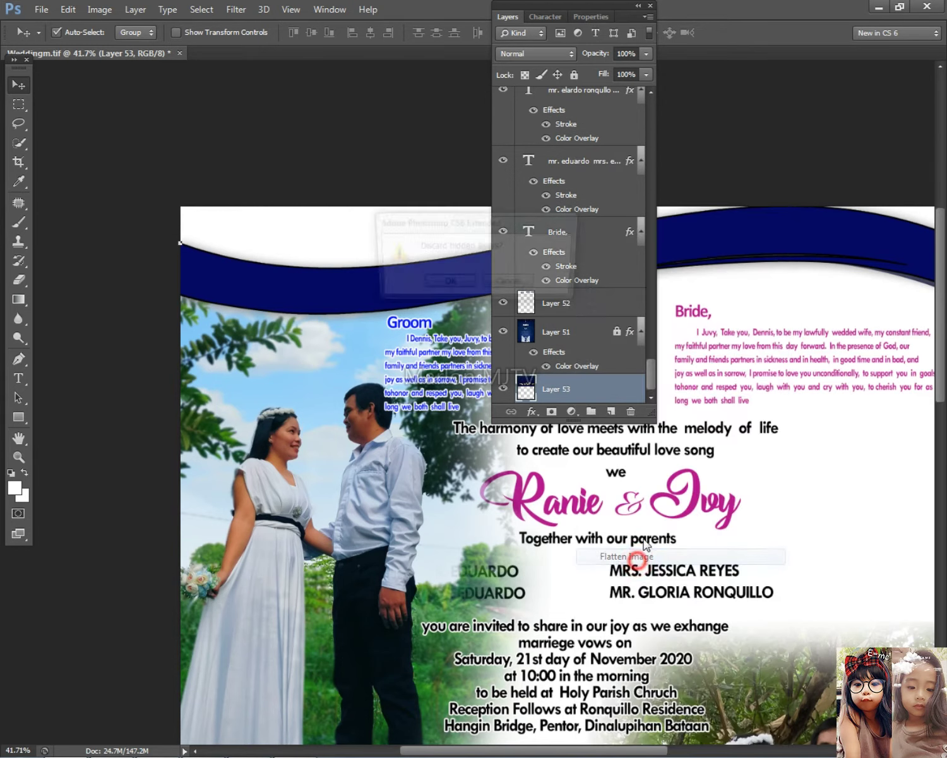
left_click(448, 283)
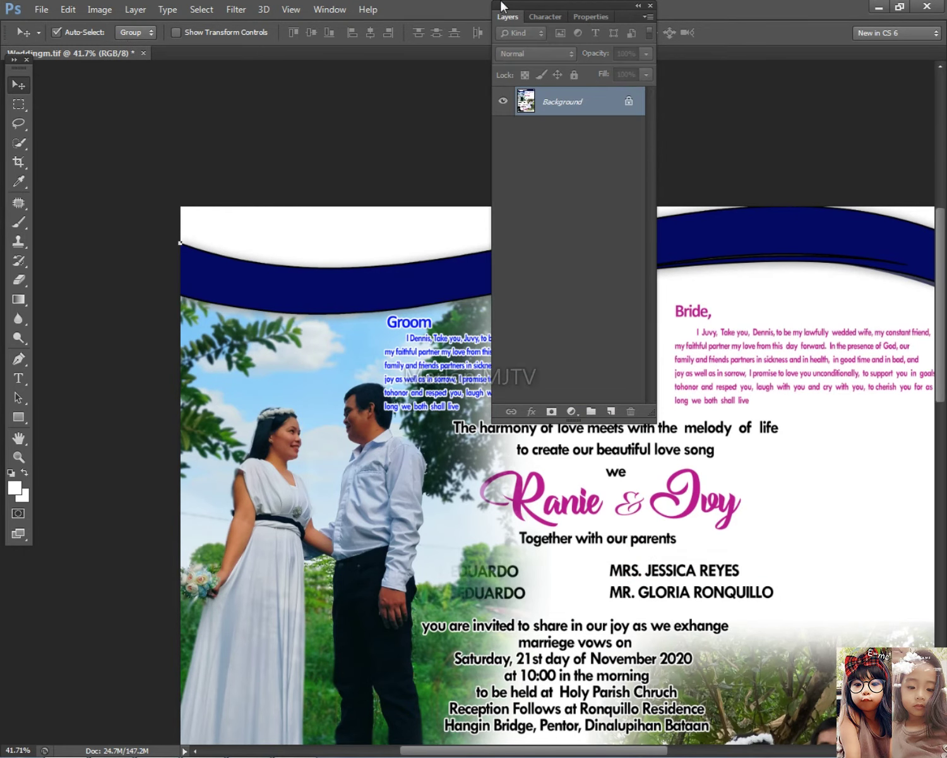
left_click(504, 17)
left_click(19, 278)
left_click(69, 309)
scroll(294, 284, "down", 1)
left_click(285, 291)
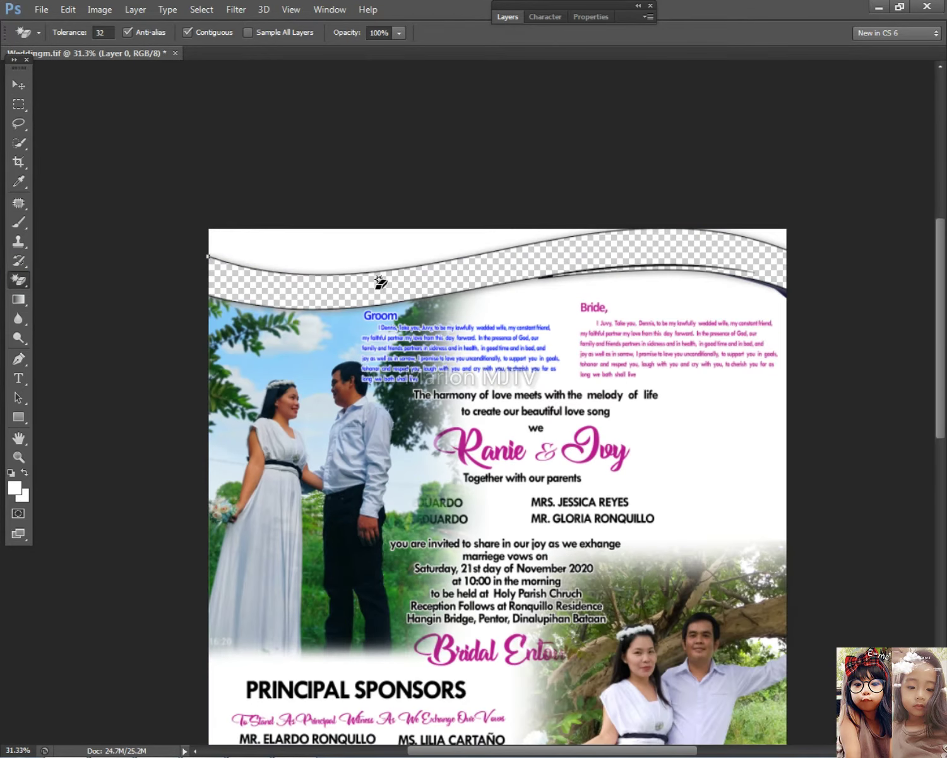
key("ctrl+z")
left_click(16, 149)
left_click(66, 152)
left_click(285, 279)
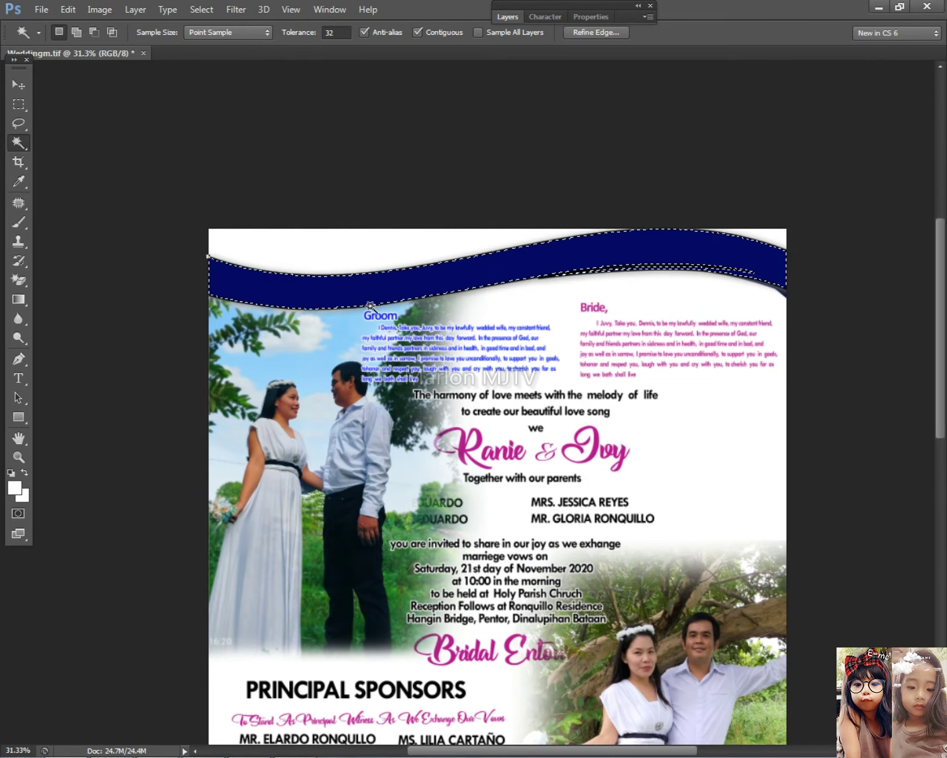
scroll(678, 224, "up", 1)
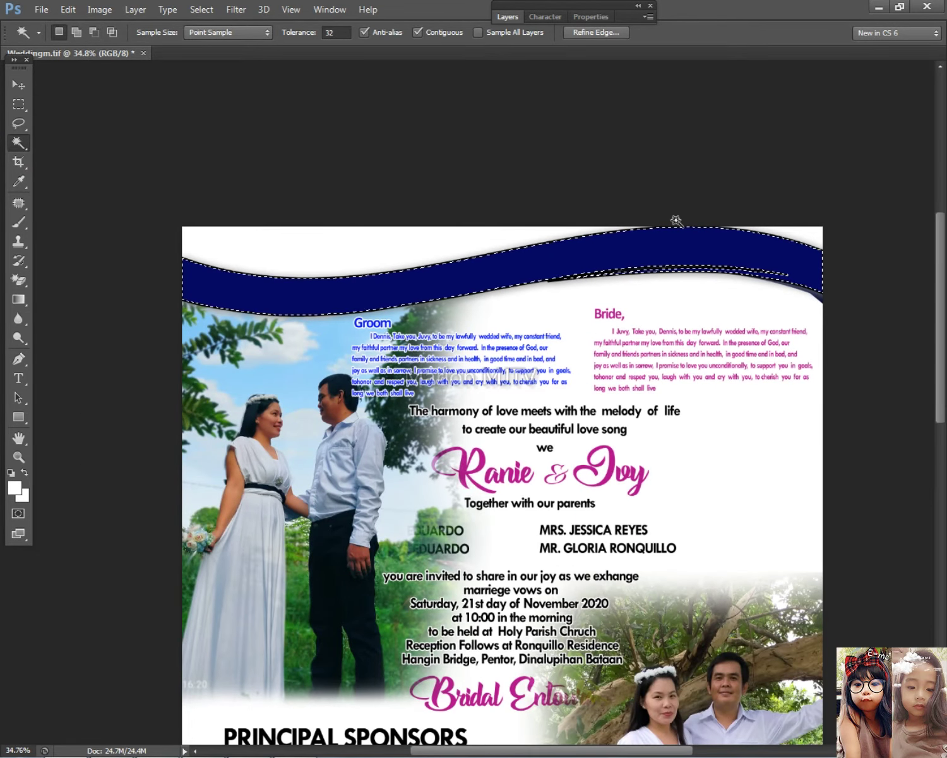
left_click(19, 84)
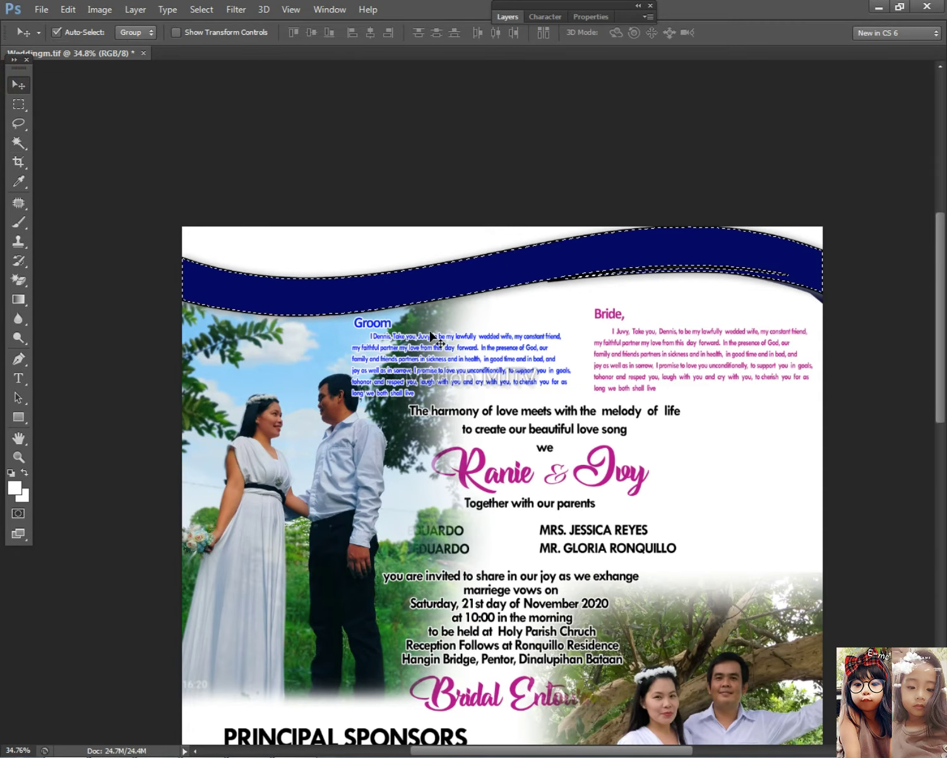
key("ctrl+x")
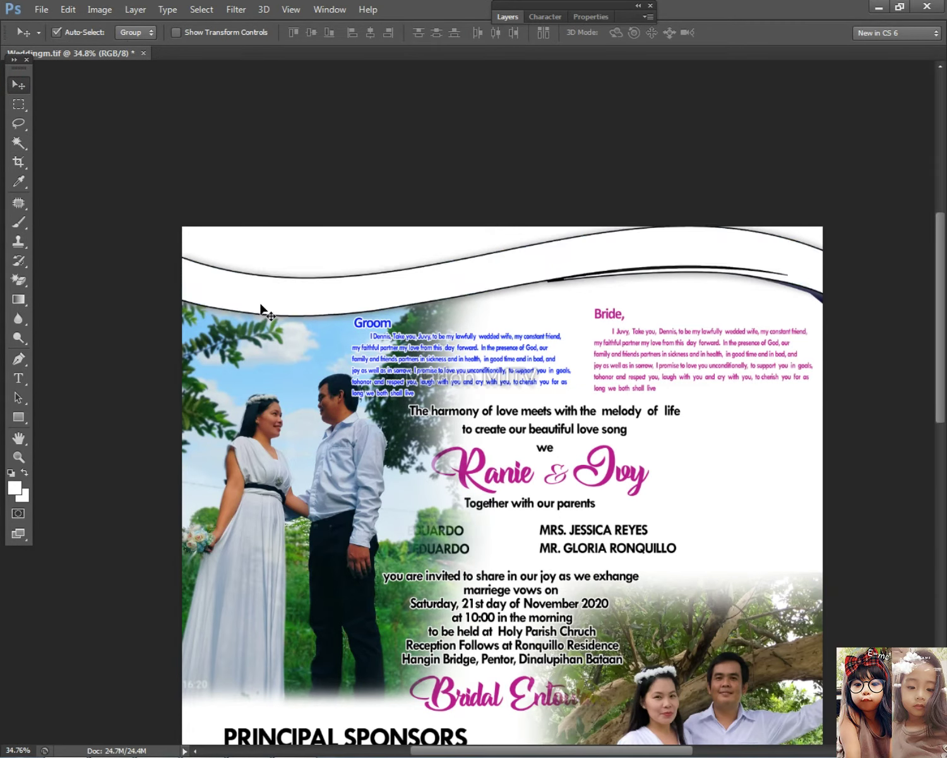
key("ctrl+z")
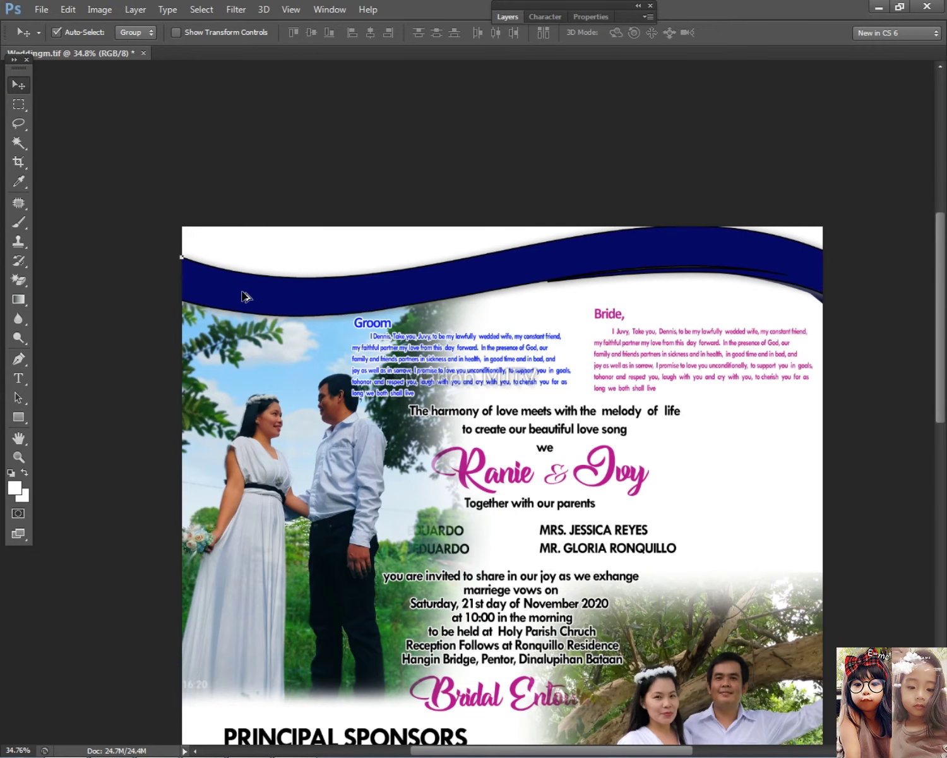
key("ctrl+j")
key("ctrl+0")
left_click(509, 20)
Delete the navy wave banner layer from the top of the invitation
left_click(486, 84)
scroll(468, 114, "up", 3)
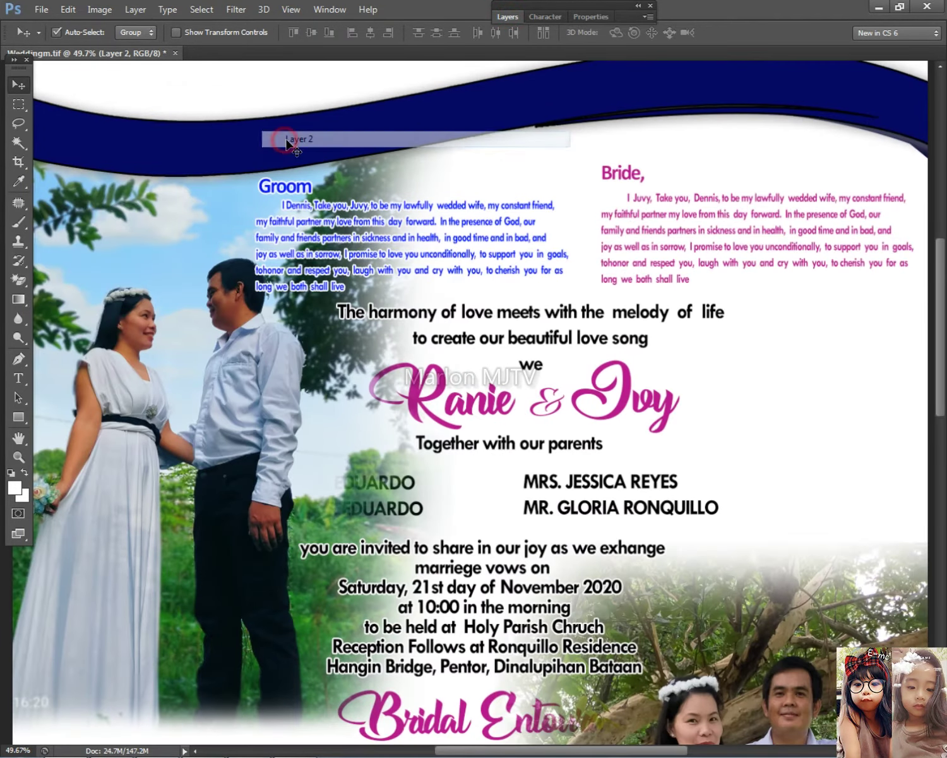
scroll(327, 161, "down", 2)
right_click(341, 157)
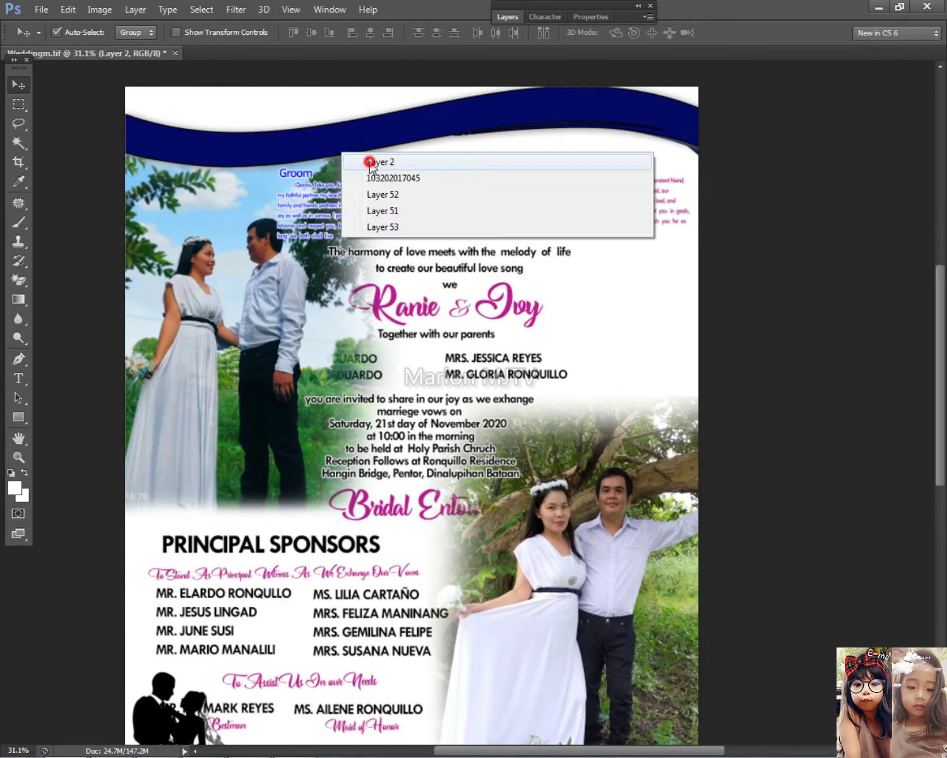
left_click(367, 157)
key("Delete")
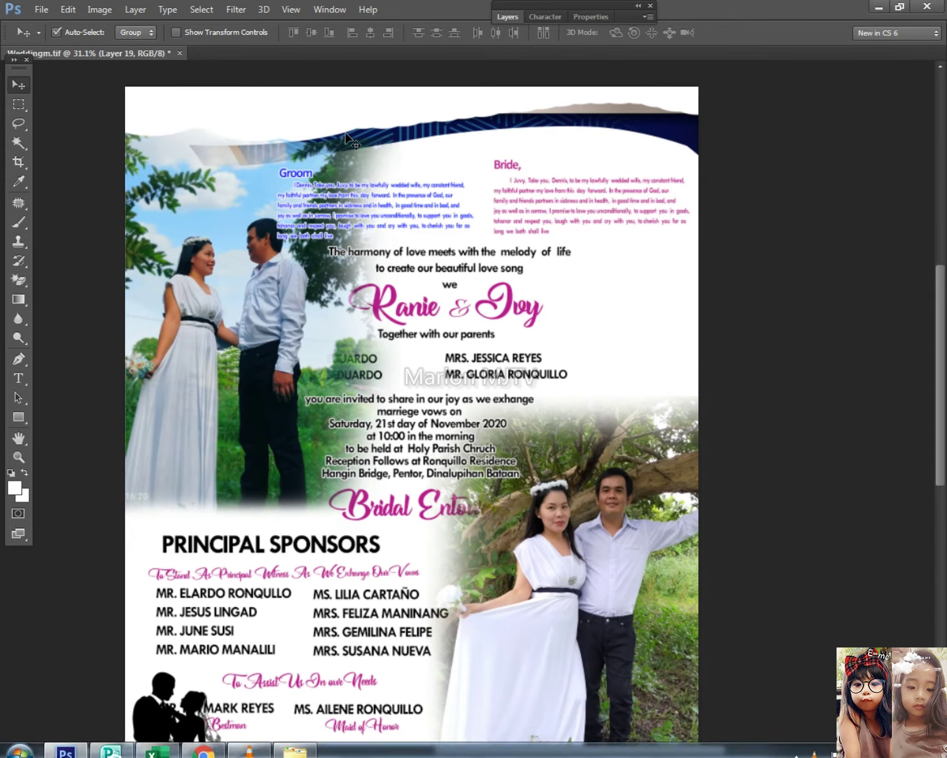
Bring Layer 52 to the front and remove the patterned band from the top
right_click(361, 137)
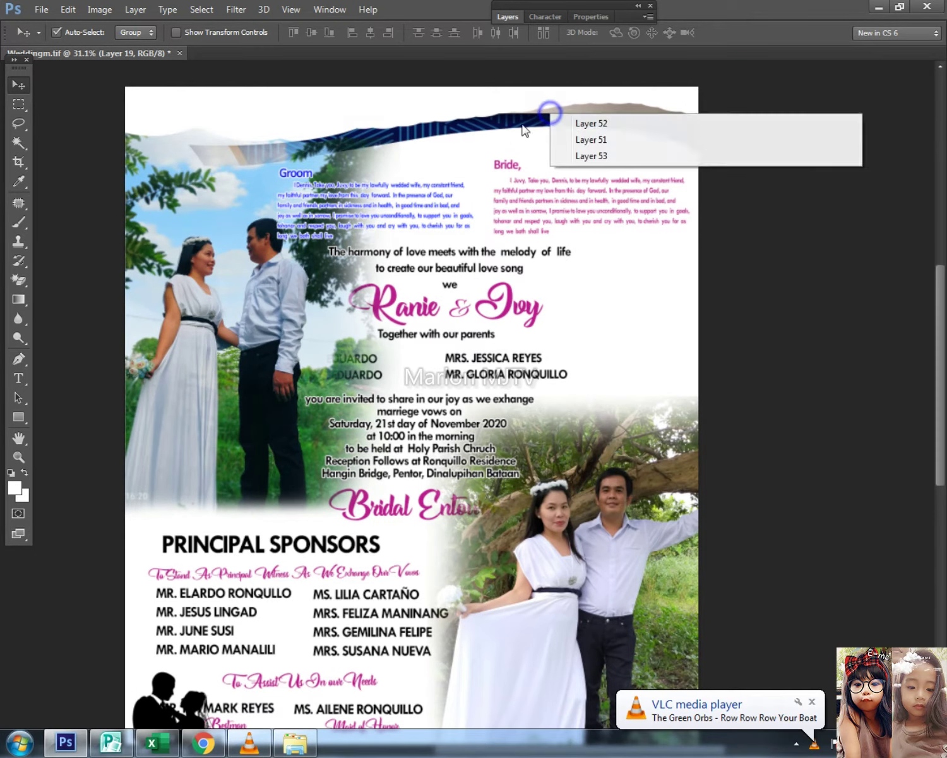
right_click(493, 132)
left_click(505, 139)
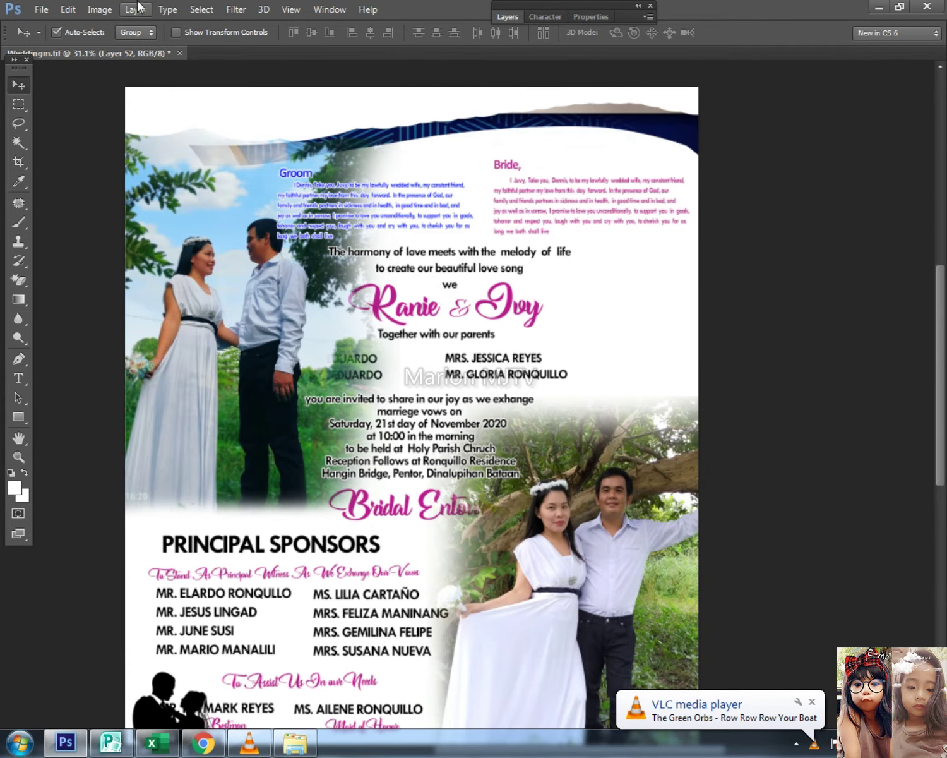
left_click(136, 10)
left_click(348, 353)
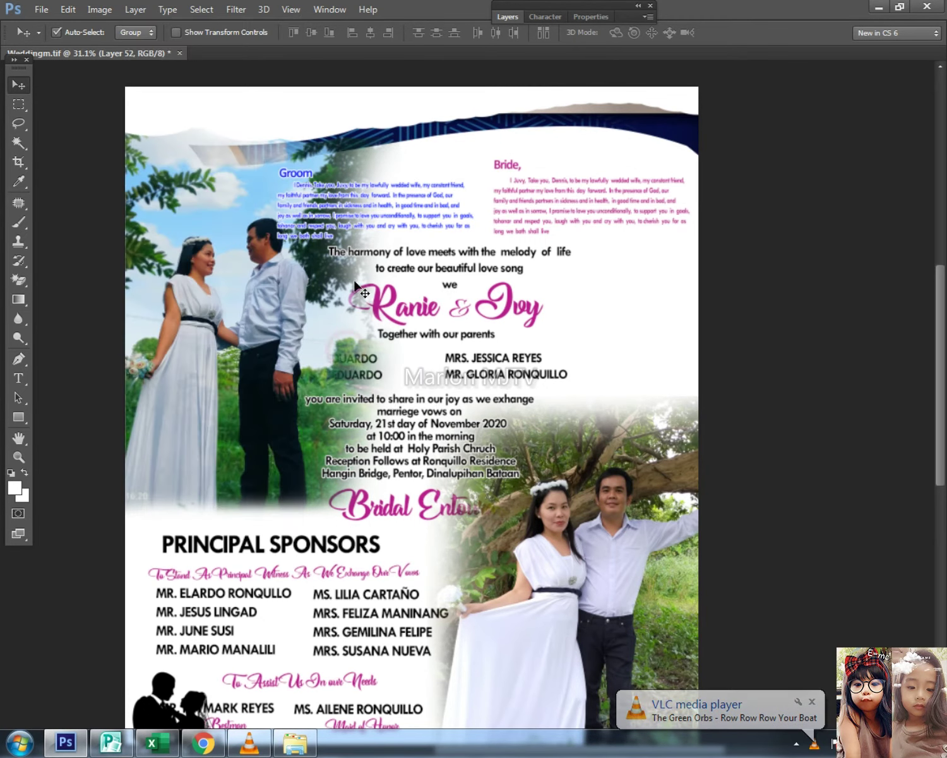
left_click(355, 175)
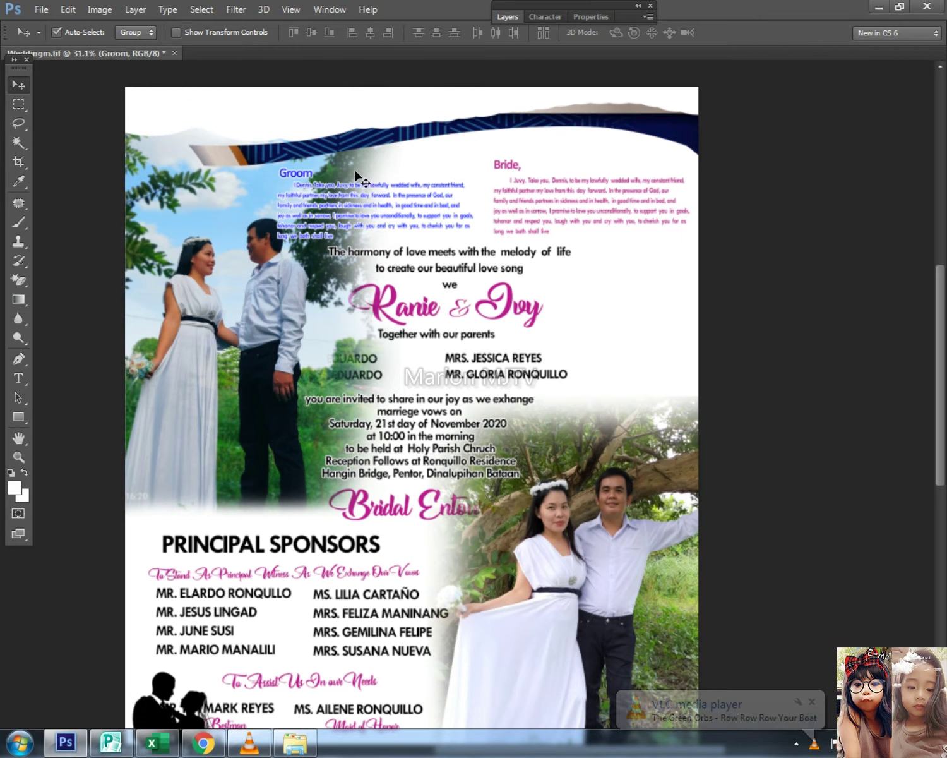
key("ctrl+shift+bracketright")
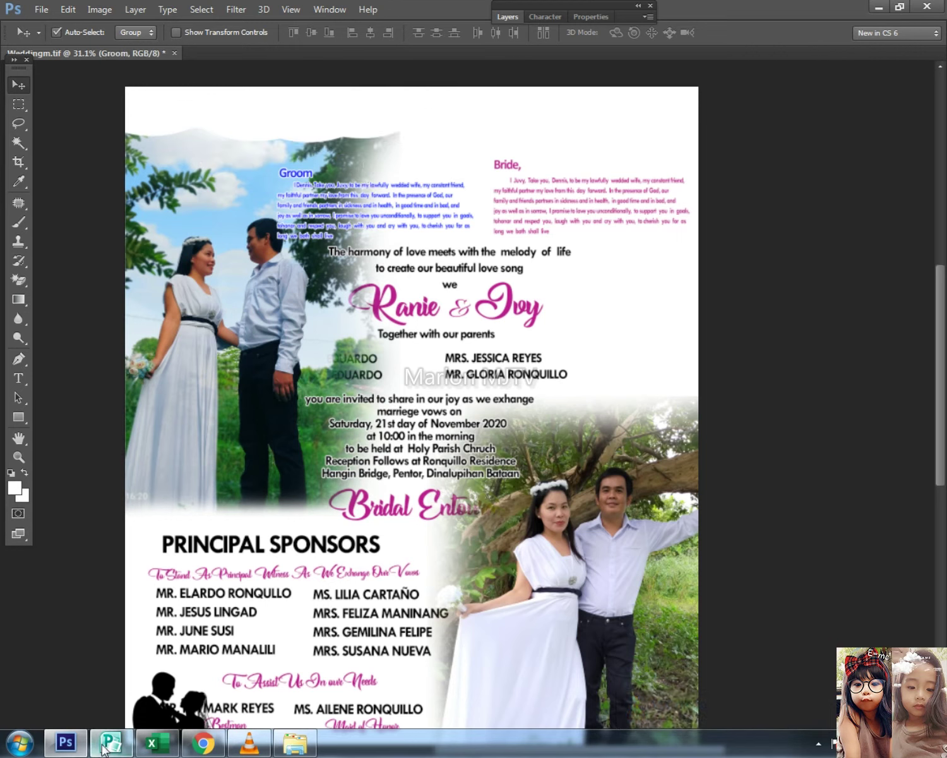
Move the navy wave up to the top of the page and nudge it slightly higher
left_click(203, 742)
right_click(674, 292)
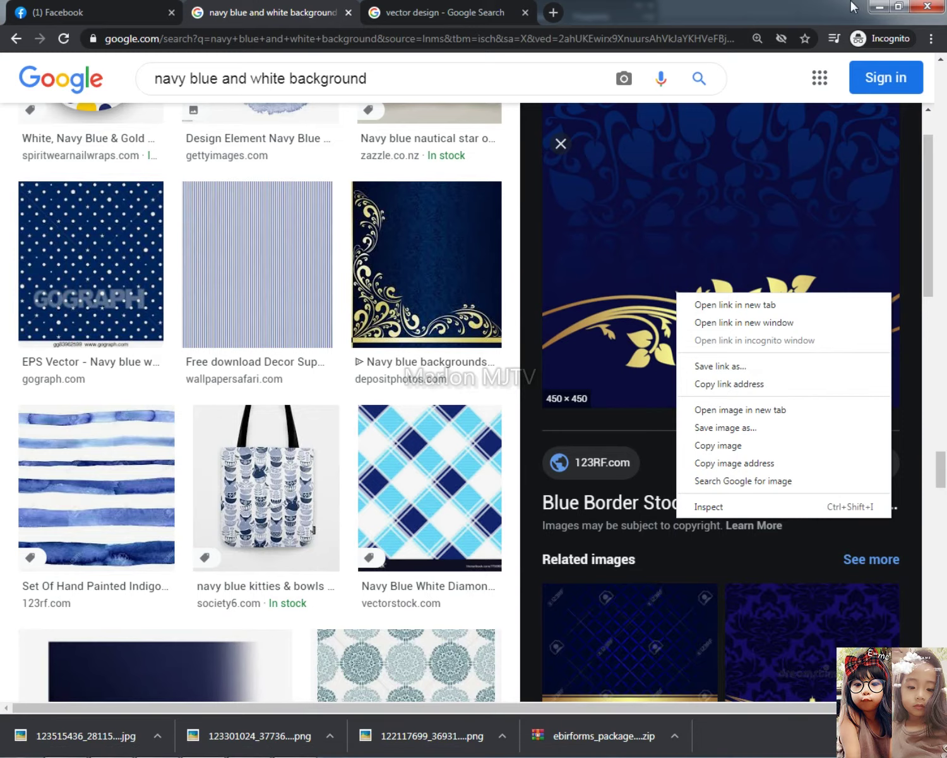
left_click(878, 9)
left_click_drag(418, 398, 417, 123)
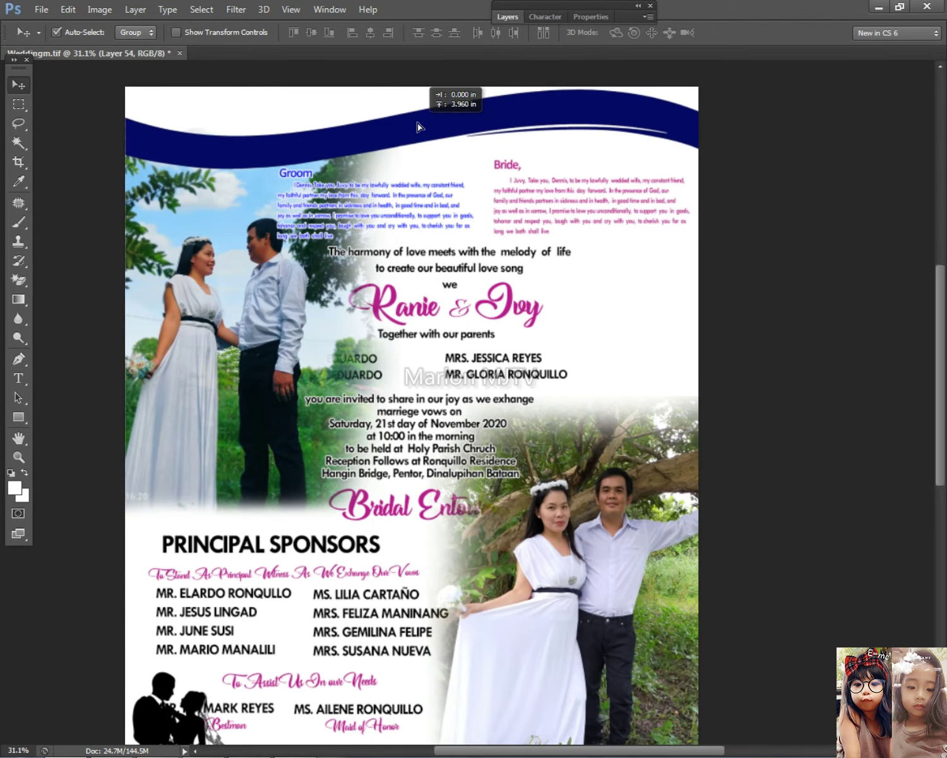
key("Up")
key("Up")
key("Up")
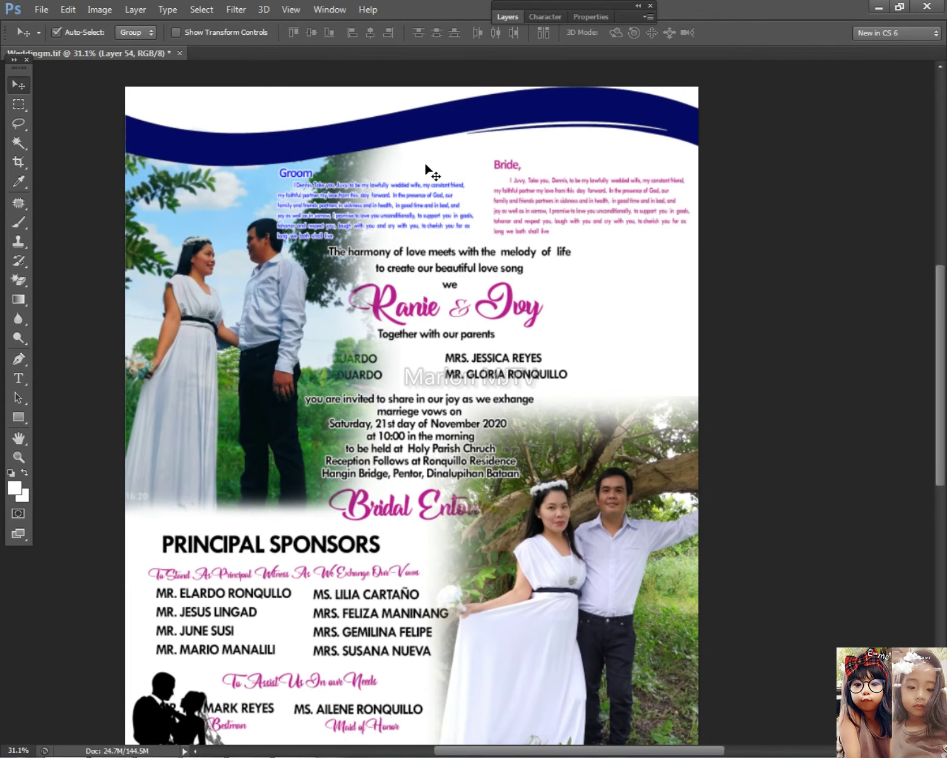
scroll(425, 165, "down", 2)
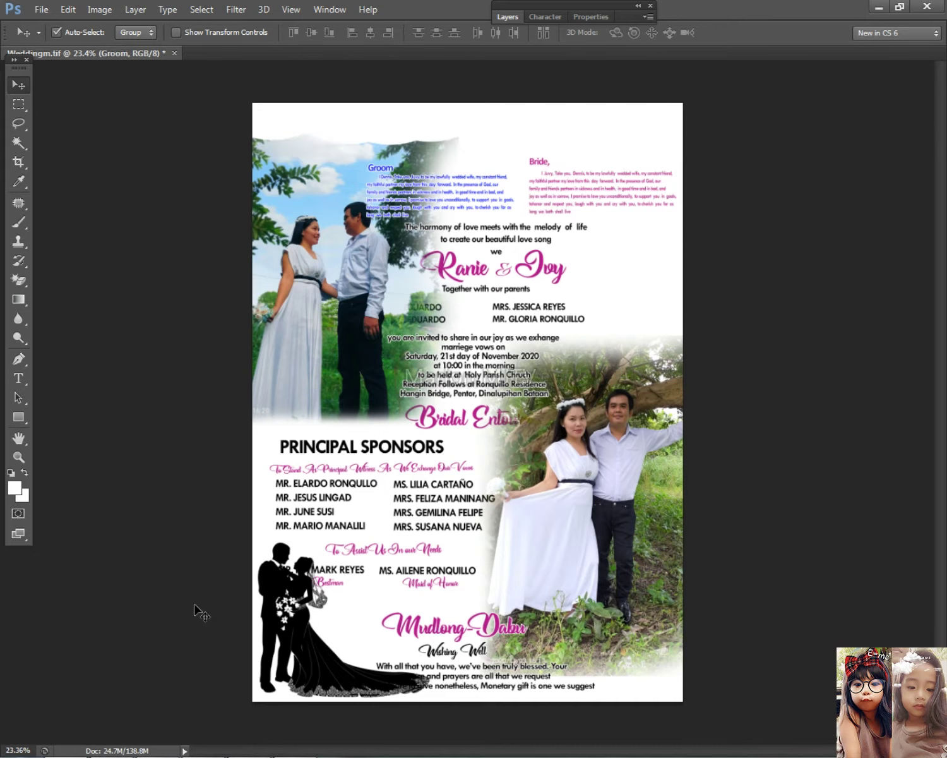
Copy the navy and gold ornament image from the search results and return to Photoshop
left_click(203, 743)
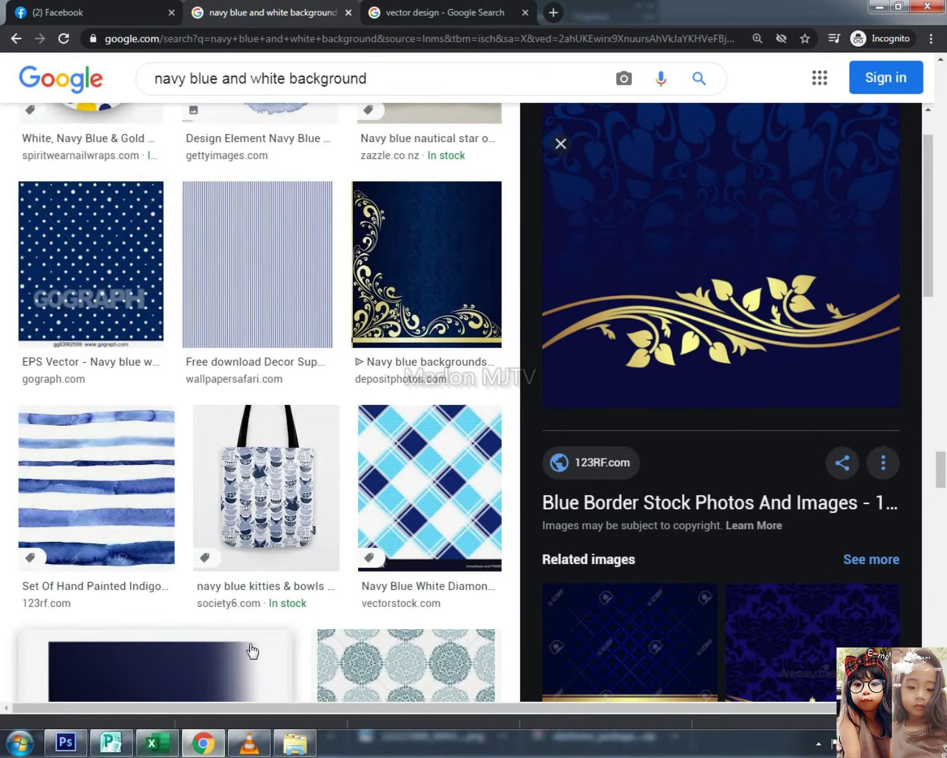
right_click(690, 260)
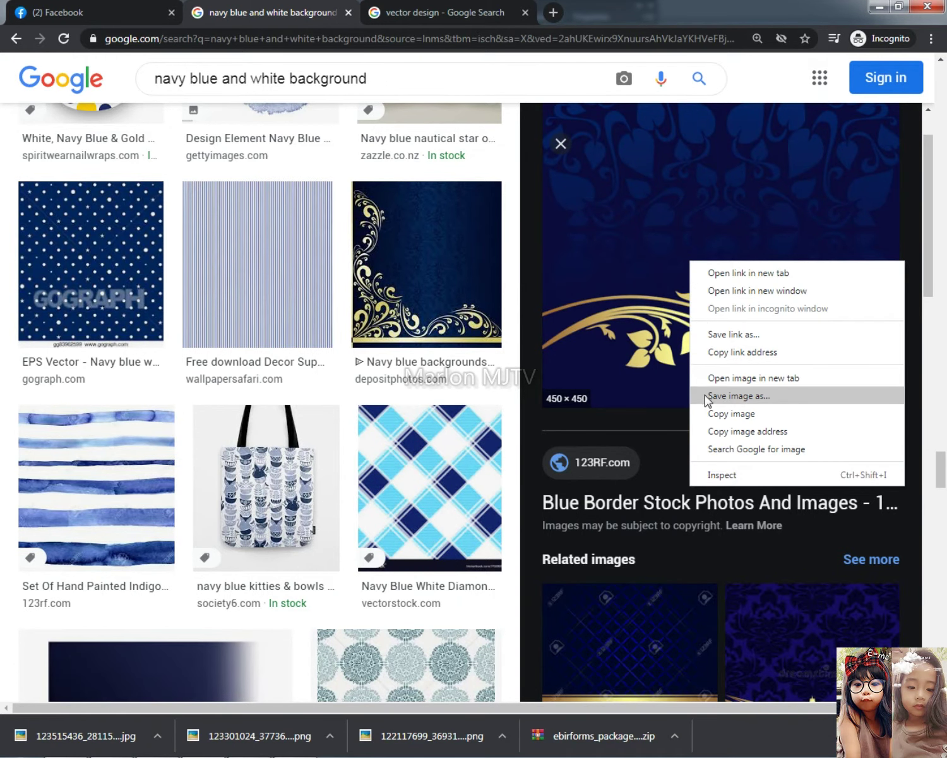
left_click(706, 413)
key("alt+Tab")
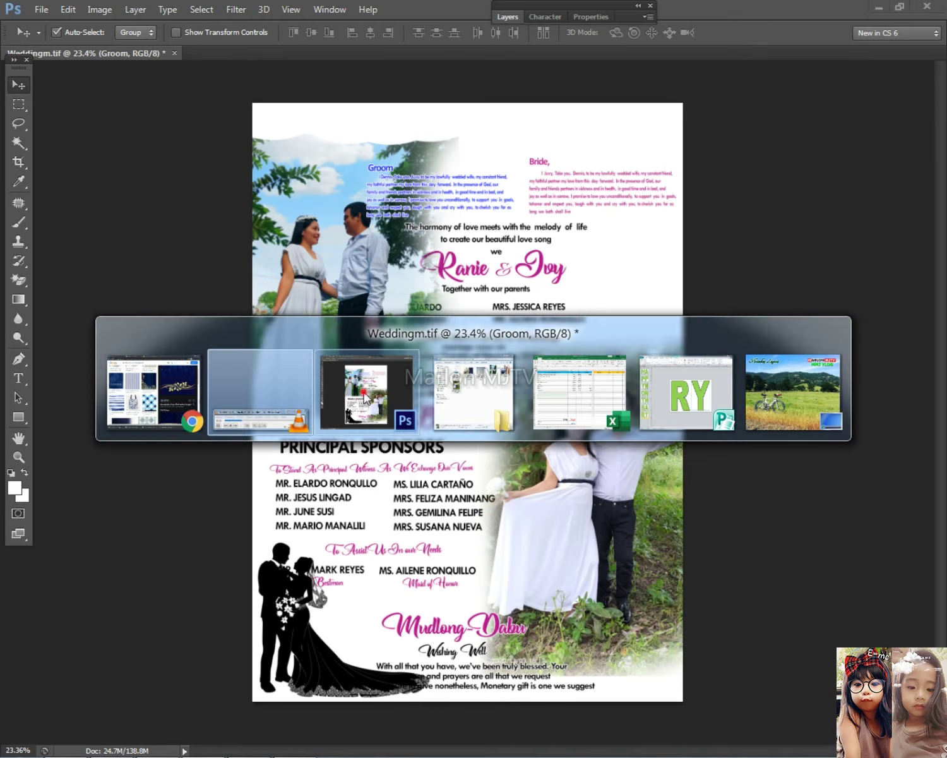
left_click(365, 395)
Paste the ornament at the top-left, enlarge it to about 225%, then undo the enlargement
key("ctrl+v")
left_click_drag(436, 410, 296, 120)
key("ctrl+t")
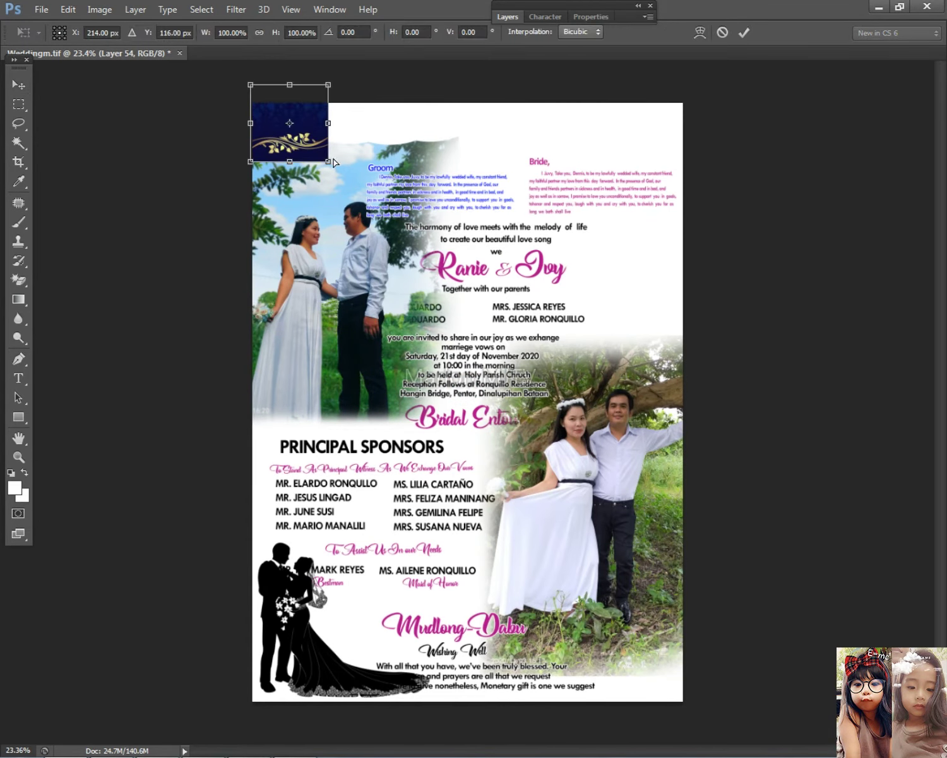
left_click_drag(329, 160, 449, 175)
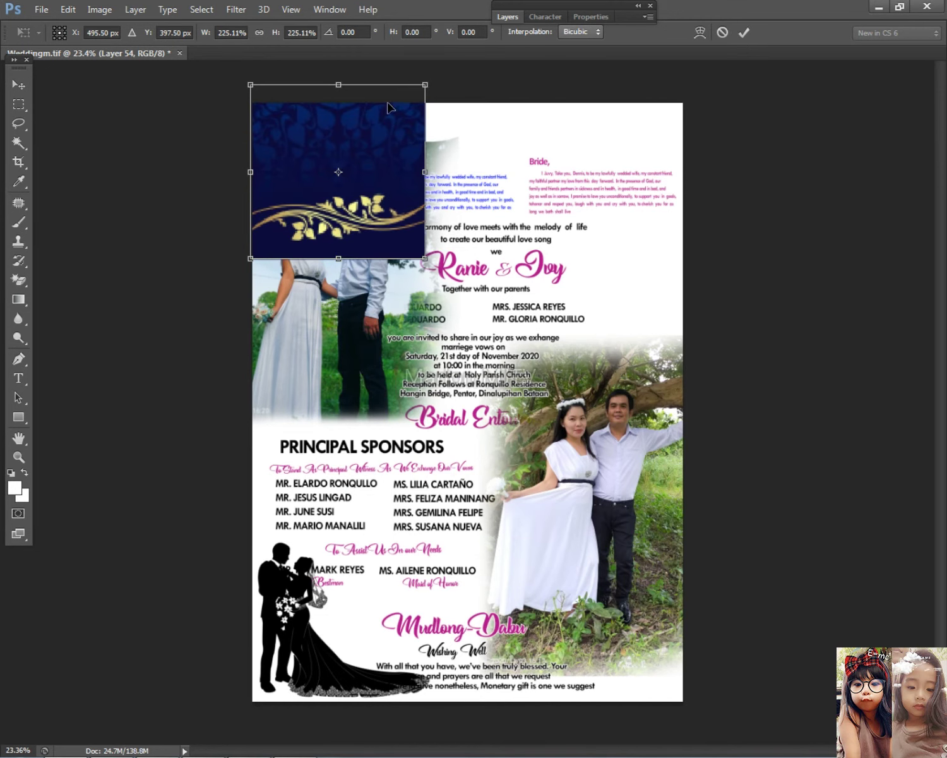
key("Return")
key("ctrl+alt+z")
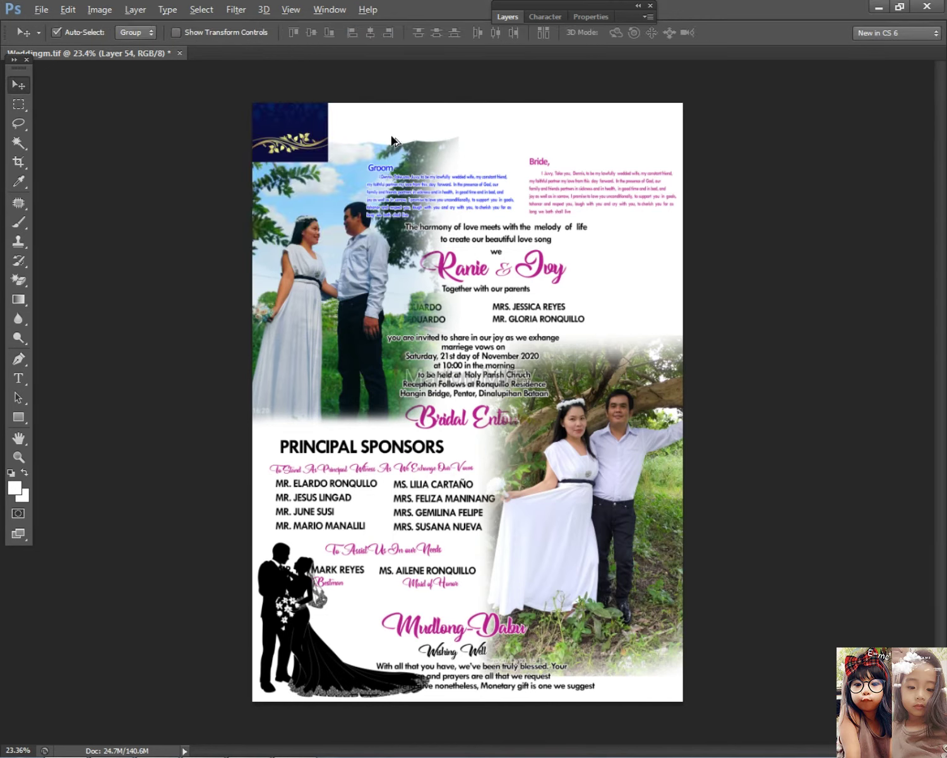
key("ctrl+alt+z")
key("ctrl+alt+z")
key("ctrl+alt+z")
Paste the ornament again and stretch it across the full page width over the top band
key("ctrl+v")
left_click_drag(421, 385, 292, 102)
key("ctrl+t")
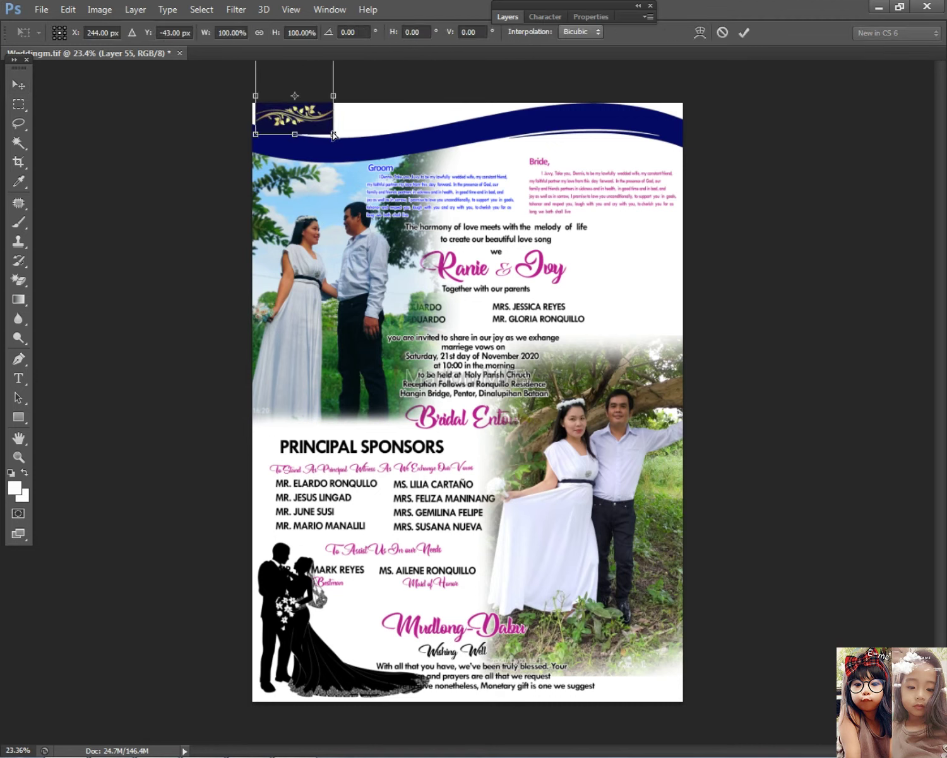
left_click_drag(333, 134, 401, 210)
left_click_drag(309, 153, 314, 153)
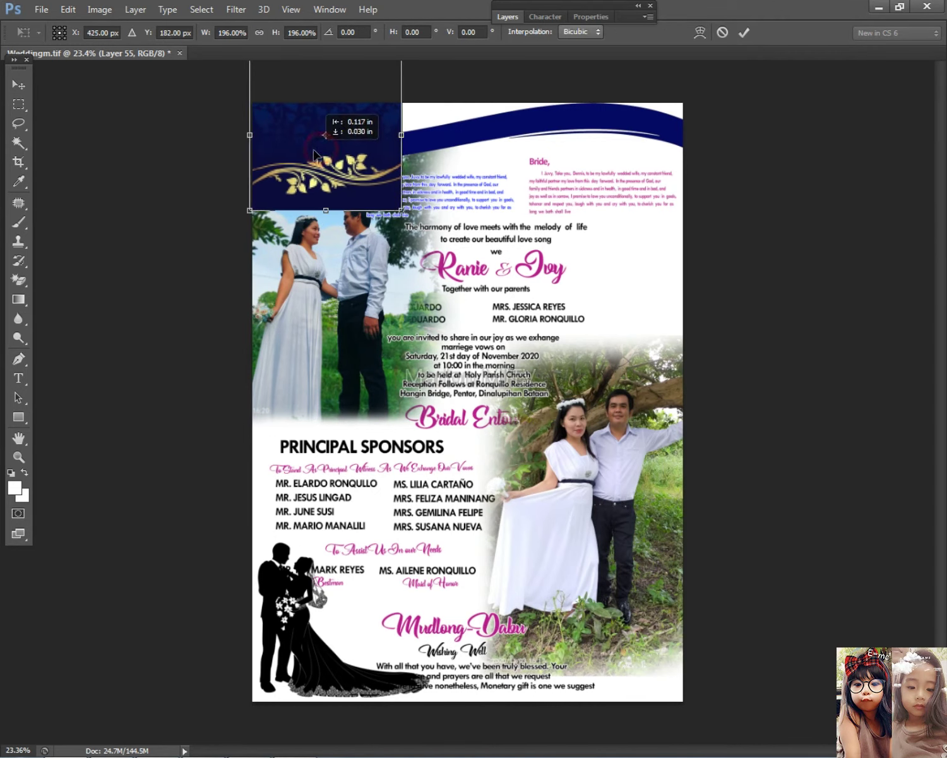
left_click_drag(408, 135, 724, 135)
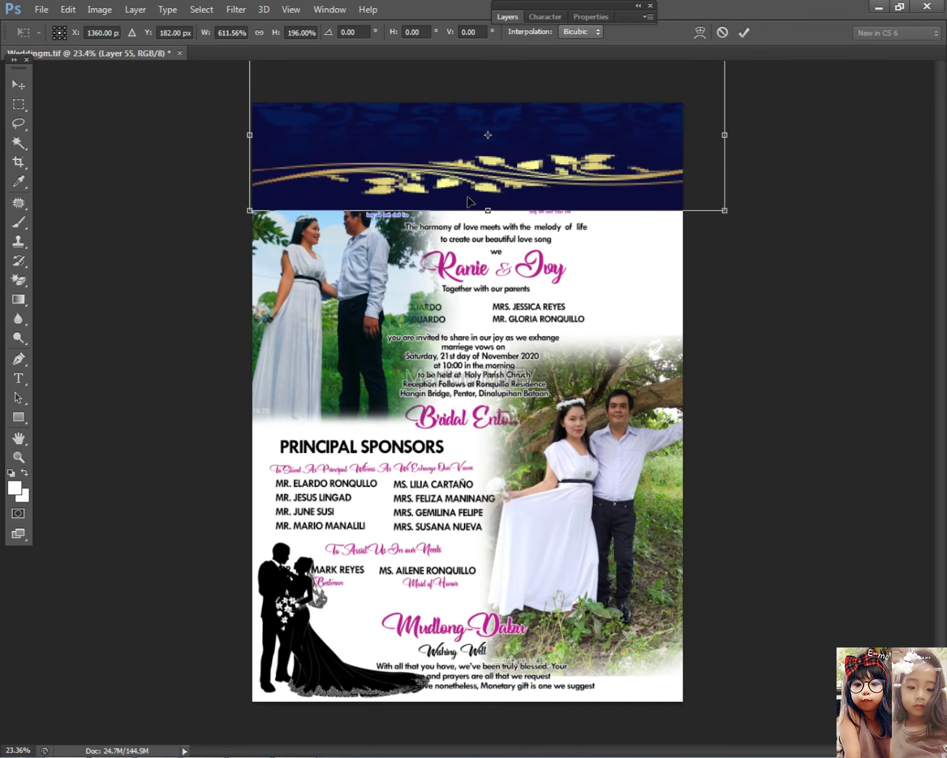
left_click_drag(490, 210, 490, 268)
double_click(478, 174)
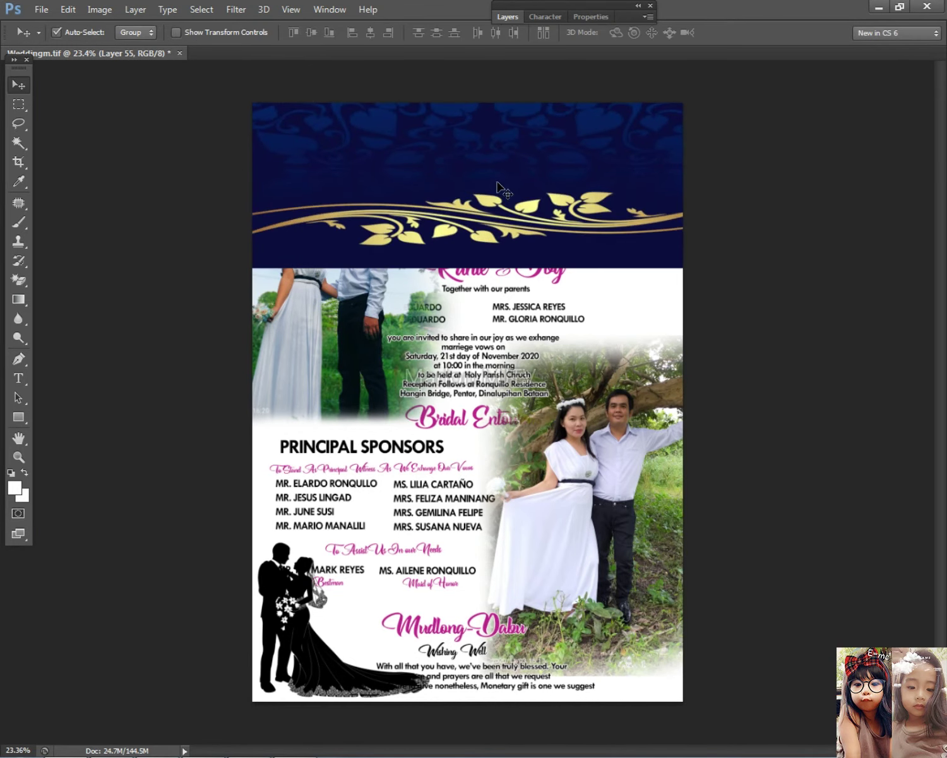
Send the ornament layer one step backward in the stack
left_click(135, 9)
left_click(193, 353)
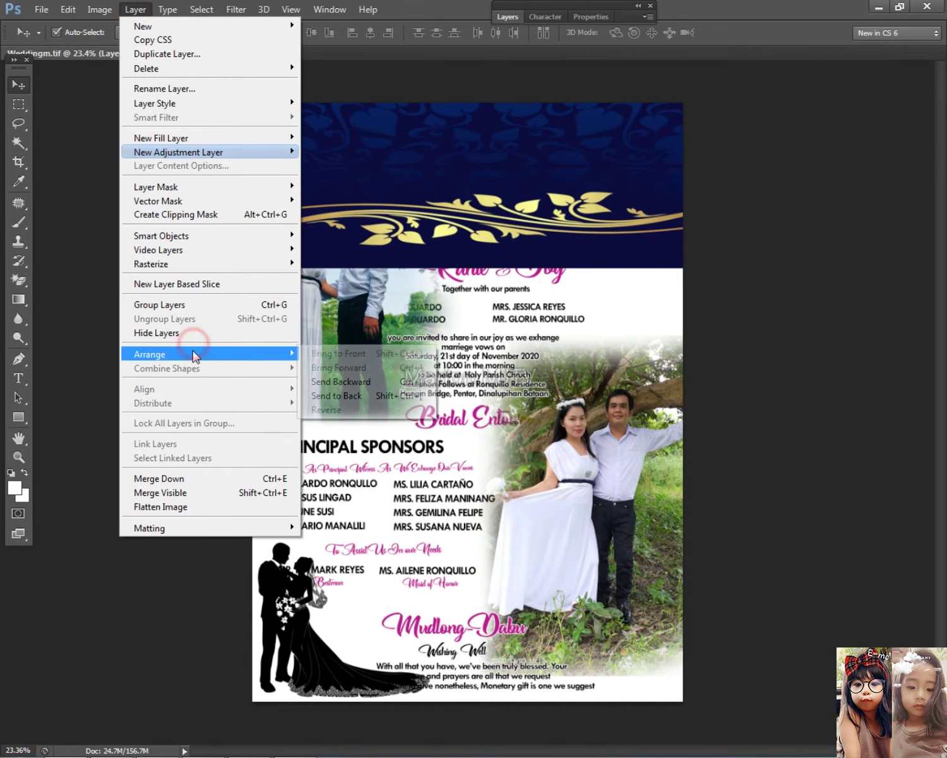
left_click(341, 382)
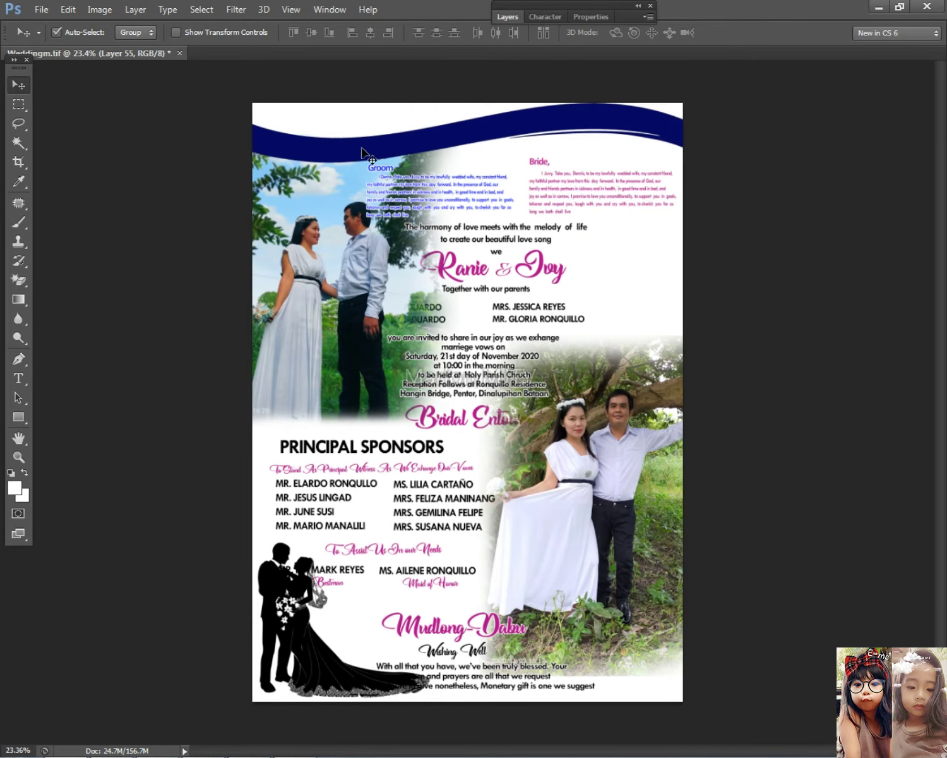
Copy the Magic Wand-selected top blue wave from Layer 53 into a new layer, then bring it to the front
left_click(361, 144)
left_click(13, 135)
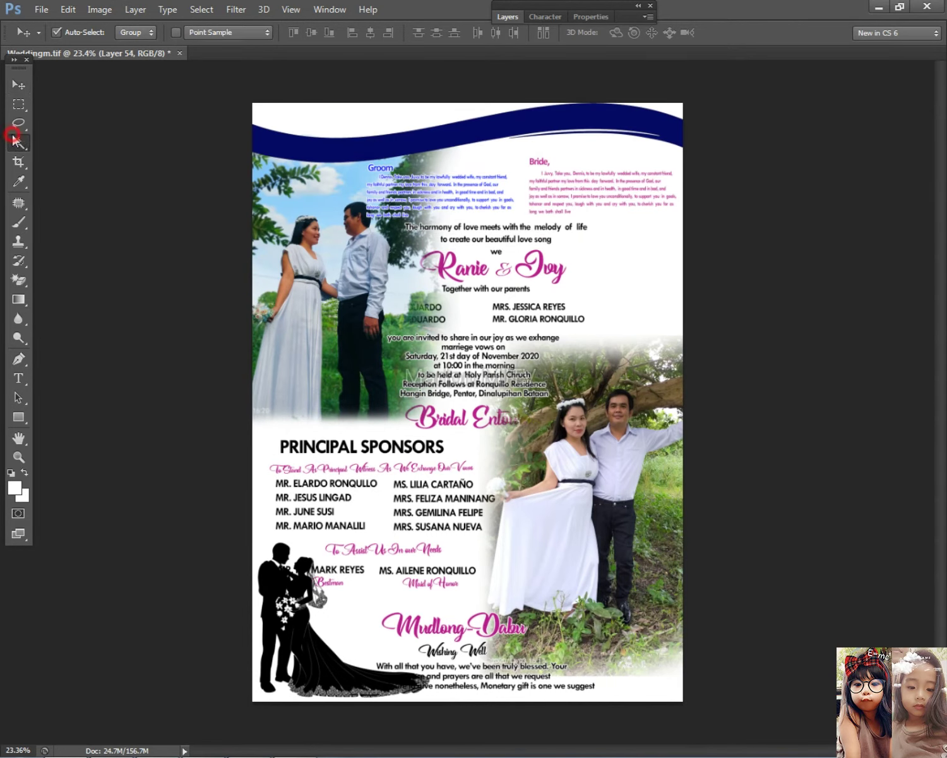
left_click(353, 142)
left_click(18, 87)
right_click(324, 142)
left_click(365, 159)
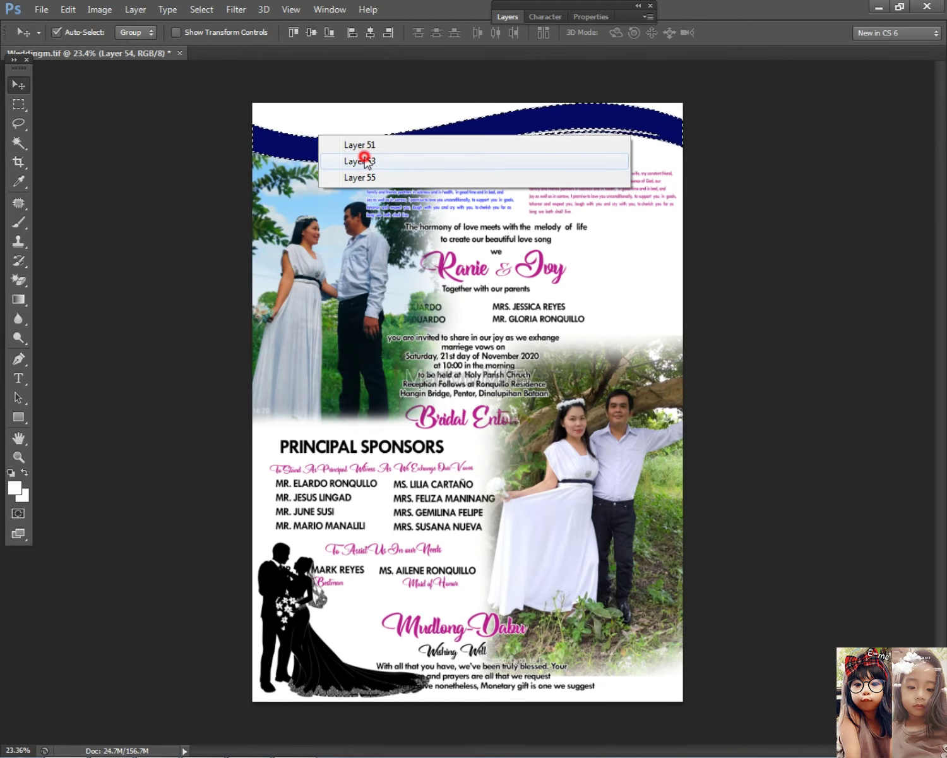
key("ctrl+j")
left_click(135, 8)
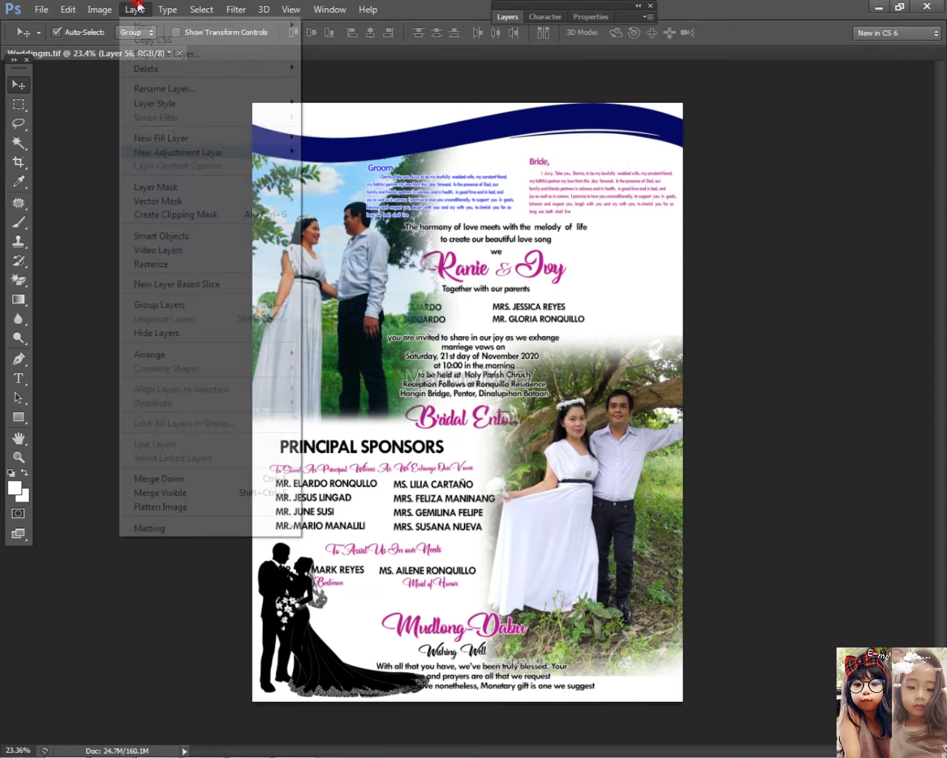
mouse_move(149, 354)
left_click(353, 382)
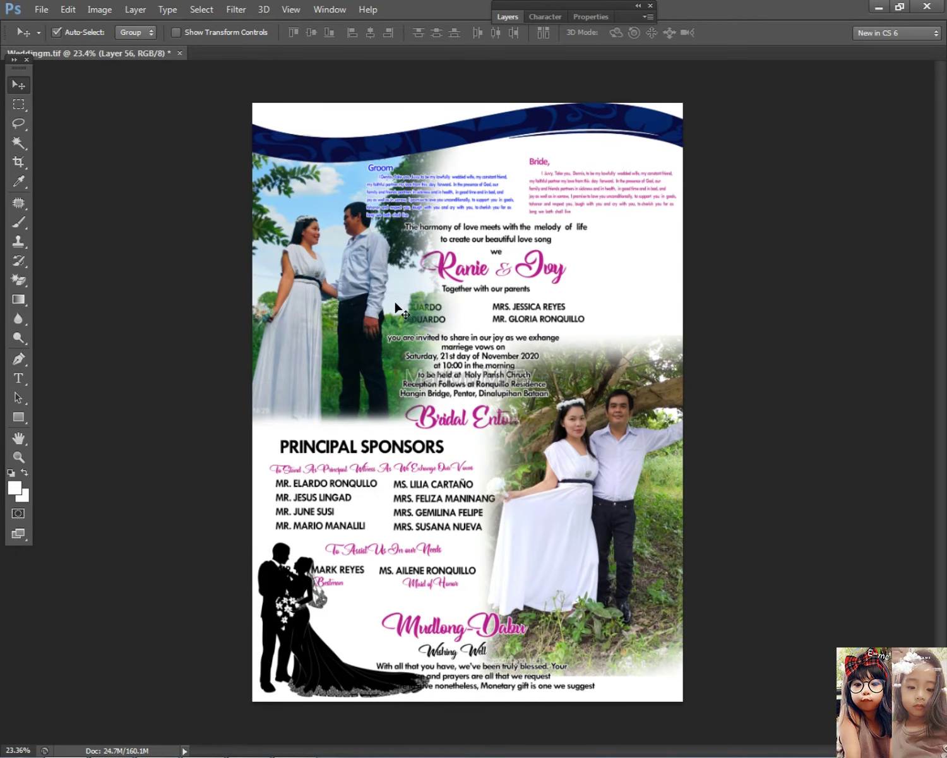
Make the Groom layer active and return to the Chrome image search
right_click(500, 125)
left_click(536, 146)
scroll(469, 174, "up", 2)
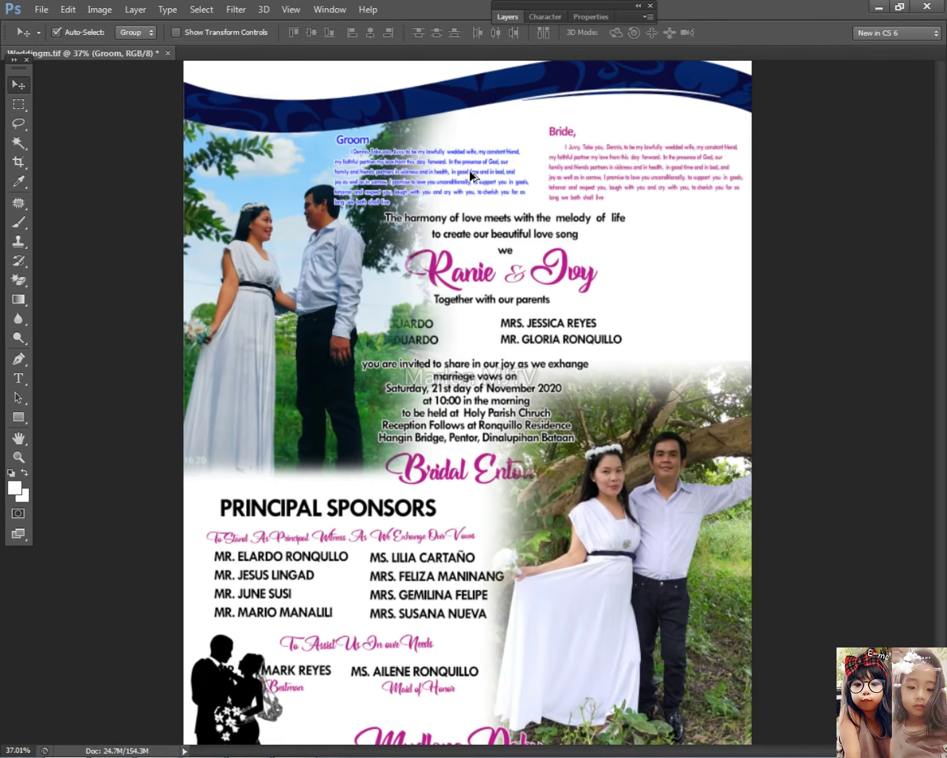
scroll(469, 174, "up", 2)
scroll(480, 316, "up", 1)
scroll(478, 353, "down", 3)
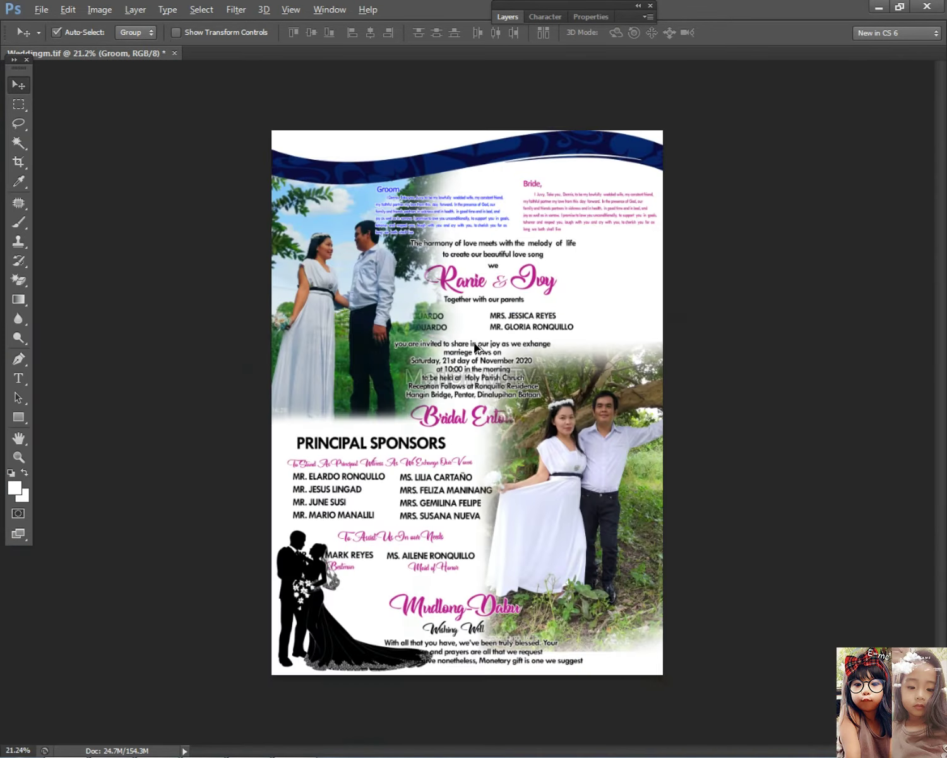
scroll(468, 313, "down", 1)
scroll(473, 301, "down", 1)
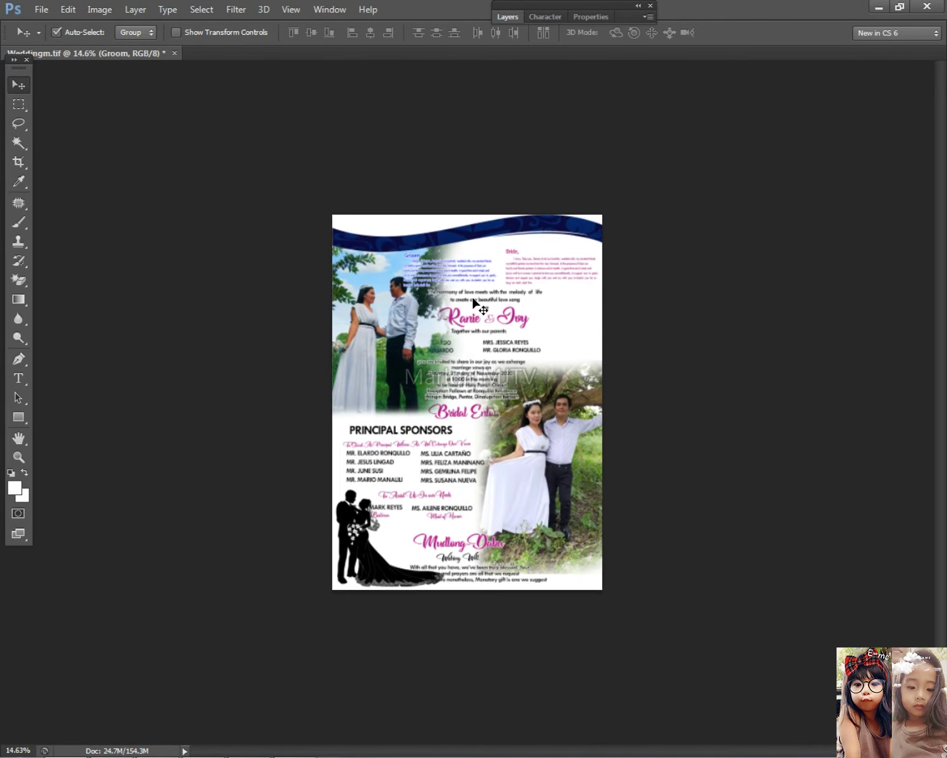
scroll(404, 240, "up", 1)
scroll(404, 240, "up", 1)
scroll(379, 246, "down", 1)
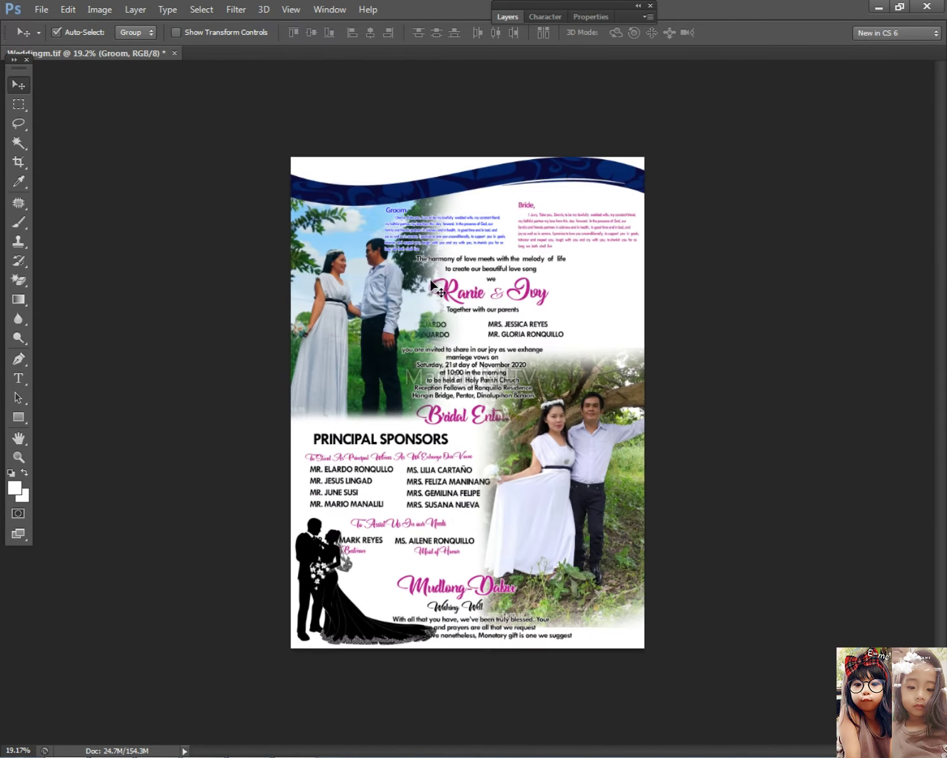
key("alt+Tab")
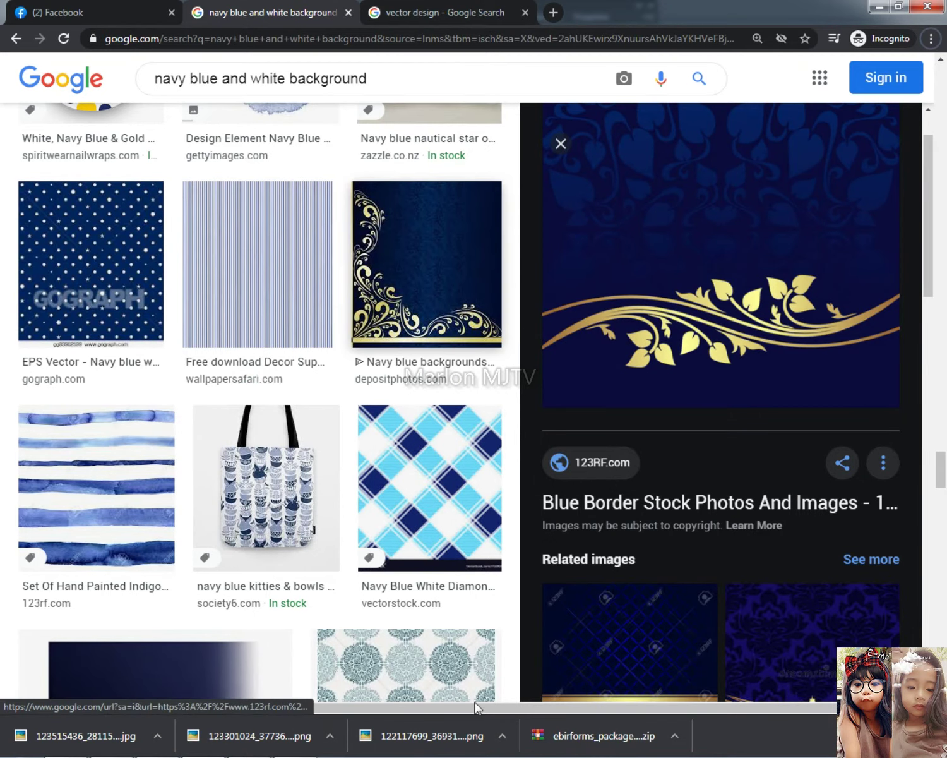
Copy the Dark Blue Flowers Background navy roses image from the related results
scroll(732, 528, "down", 5)
scroll(733, 527, "down", 4)
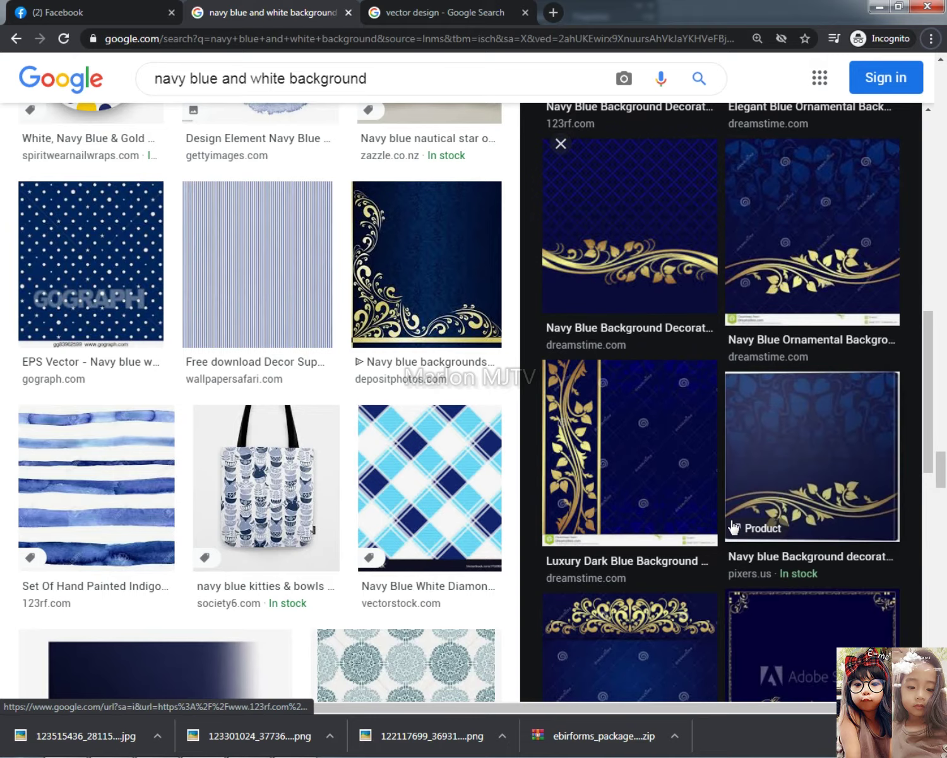
scroll(732, 527, "down", 4)
scroll(719, 456, "down", 5)
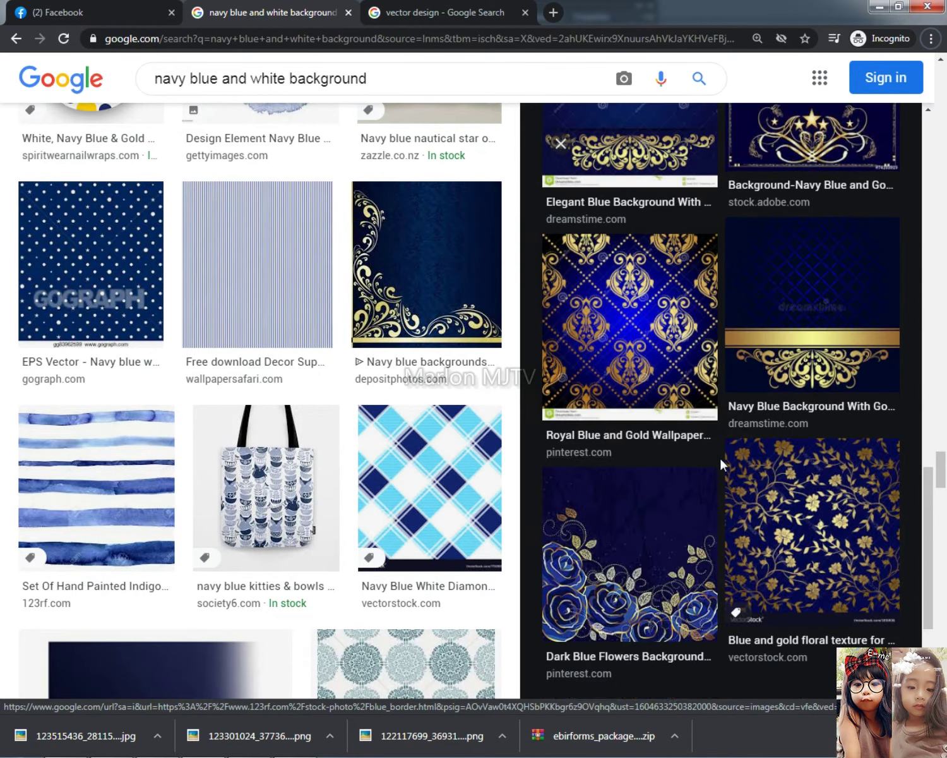
left_click(613, 558)
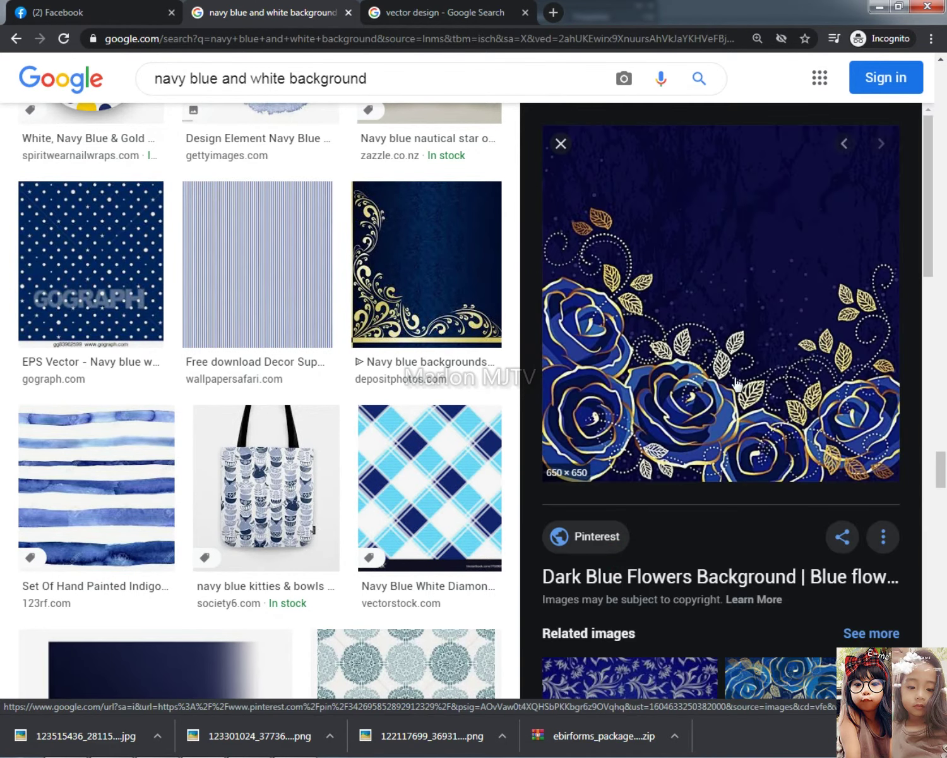
right_click(663, 344)
left_click(696, 488)
Return to the wedding invitation in Photoshop
key("alt+Tab")
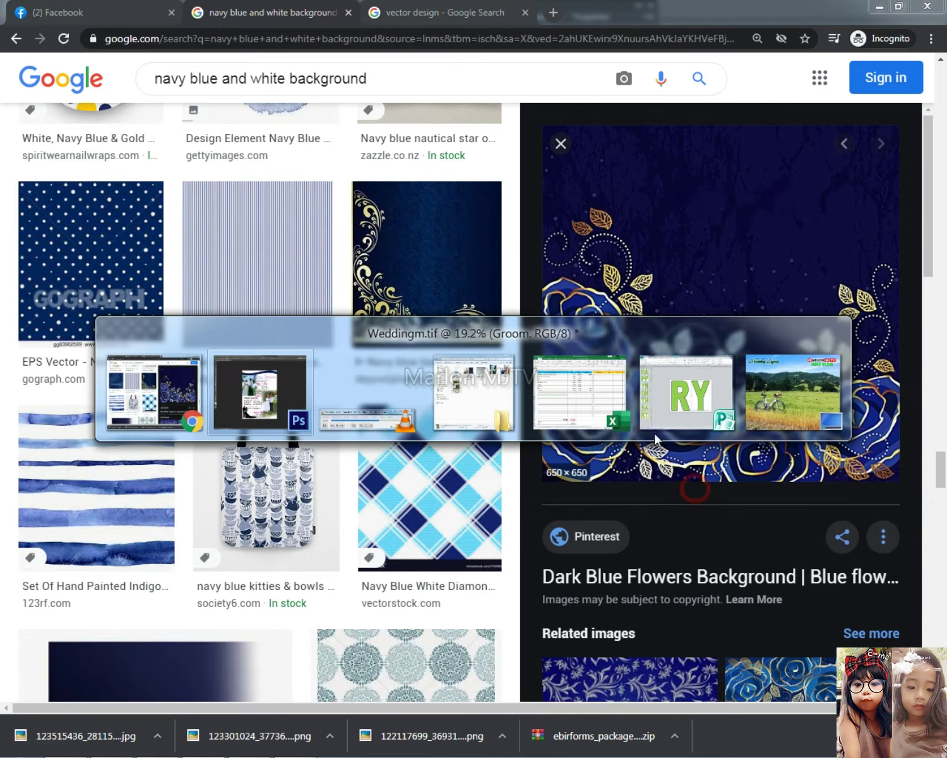
key("alt+Tab")
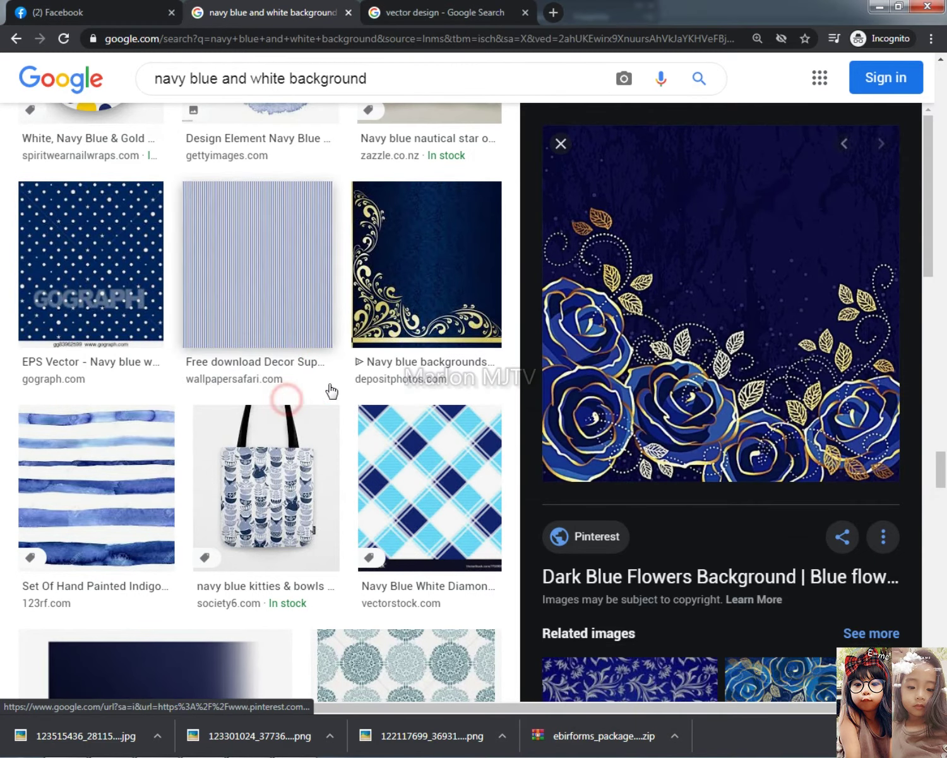
key("alt+Tab")
left_click(359, 372)
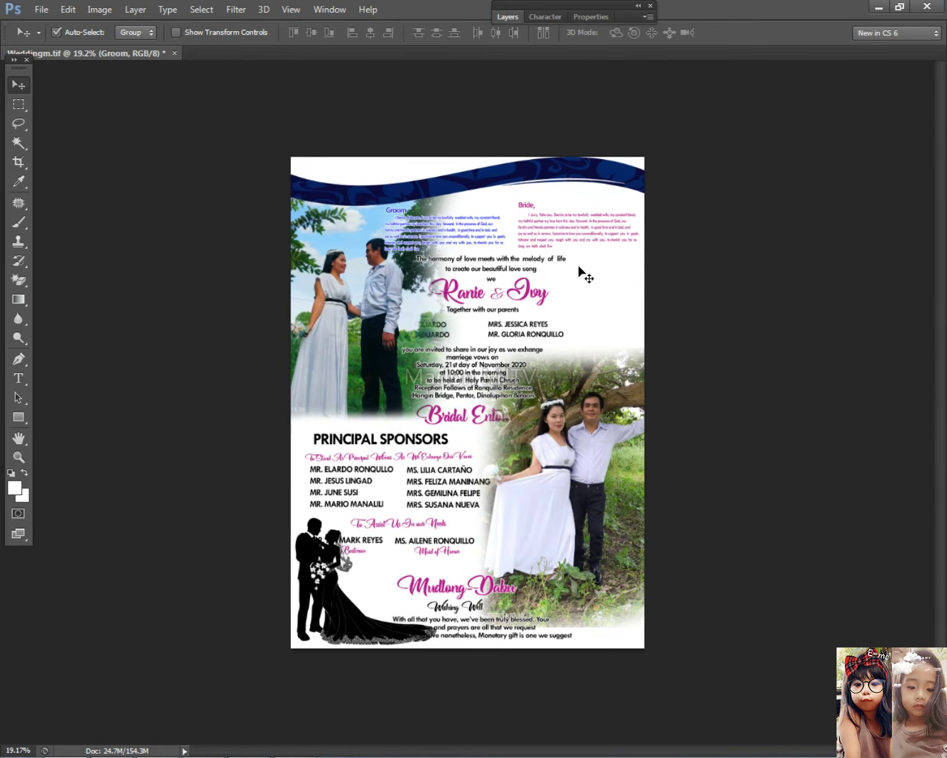
Paste the roses image, scale it about 240% over the top-right, and send it back
key("ctrl+v")
key("ctrl+t")
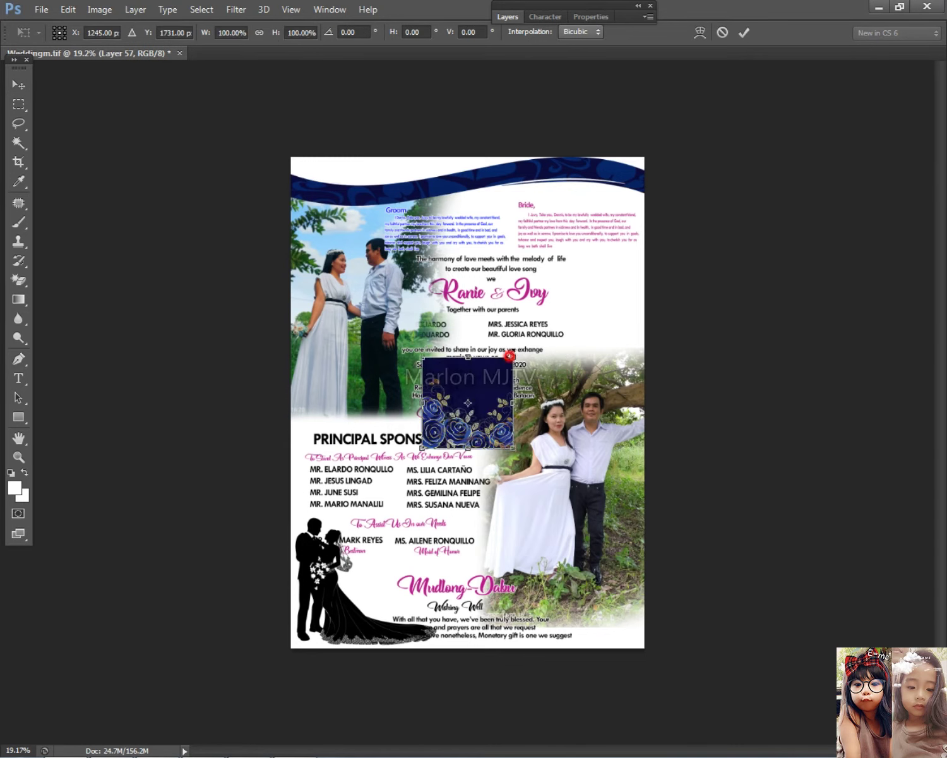
left_click_drag(510, 357, 657, 245)
left_click_drag(556, 311, 550, 253)
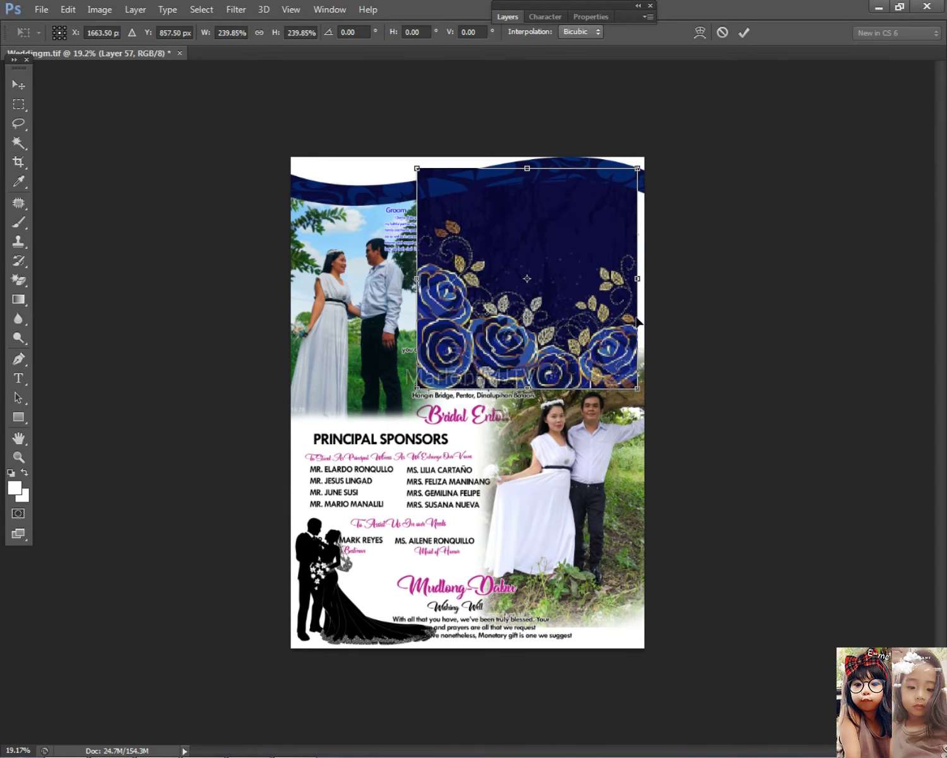
left_click_drag(636, 276, 645, 275)
key("Return")
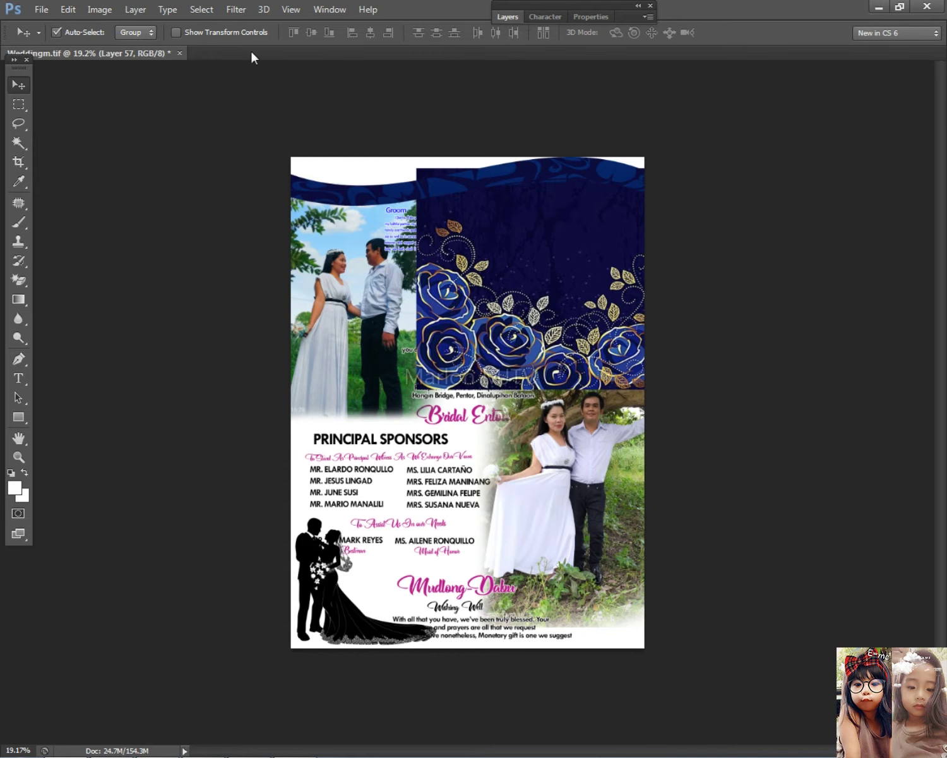
left_click(125, 5)
mouse_move(150, 354)
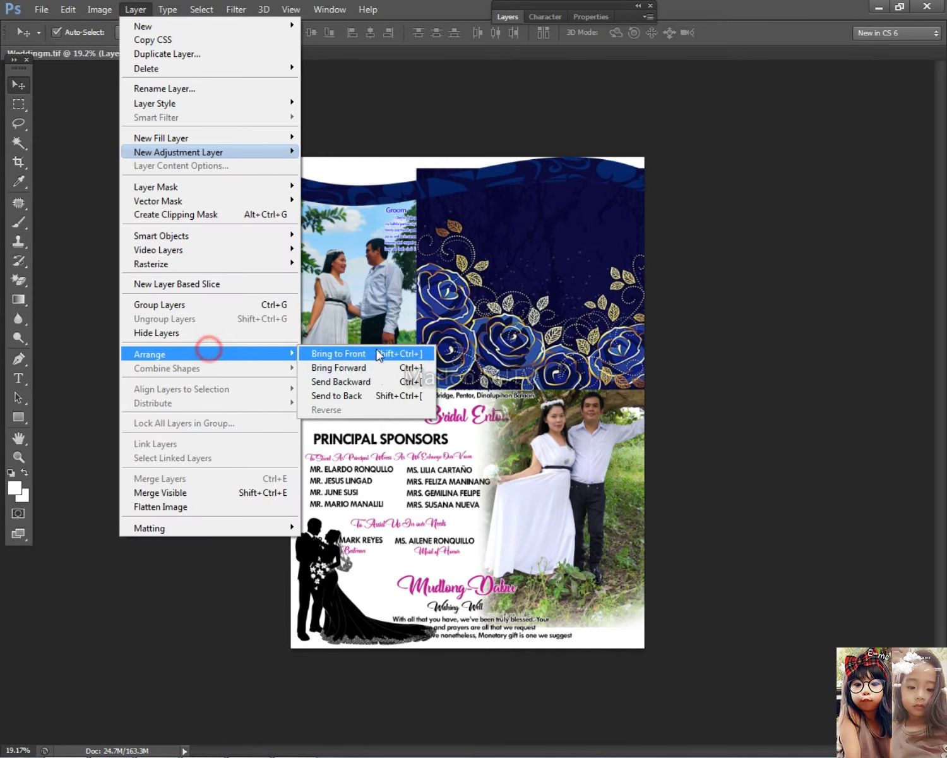
left_click(337, 395)
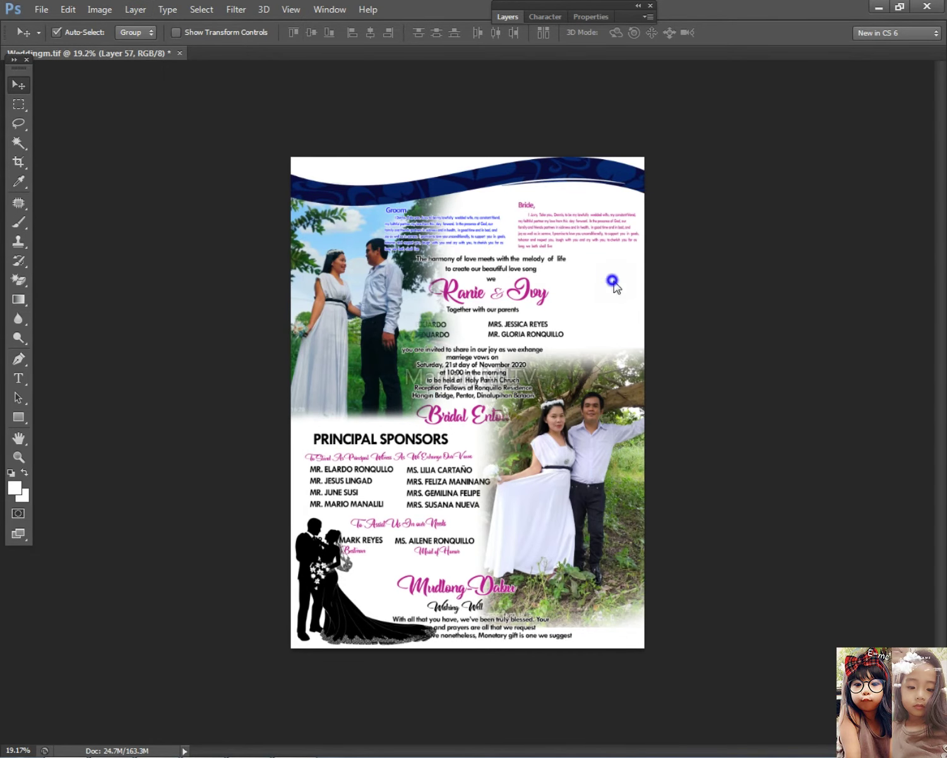
Send Layer 51, the navy background, to the bottom of the layer stack
right_click(612, 281)
left_click(507, 16)
scroll(575, 372, "down", 3)
scroll(585, 378, "down", 3)
left_click_drag(651, 183, 654, 378)
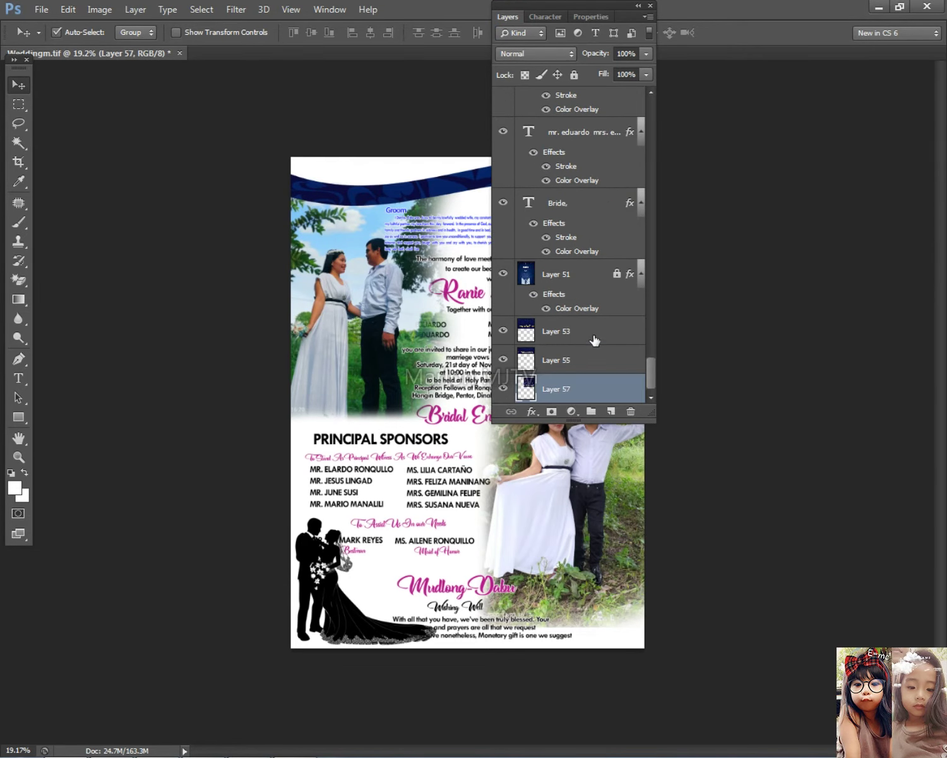
left_click(573, 278)
left_click(135, 9)
mouse_move(150, 355)
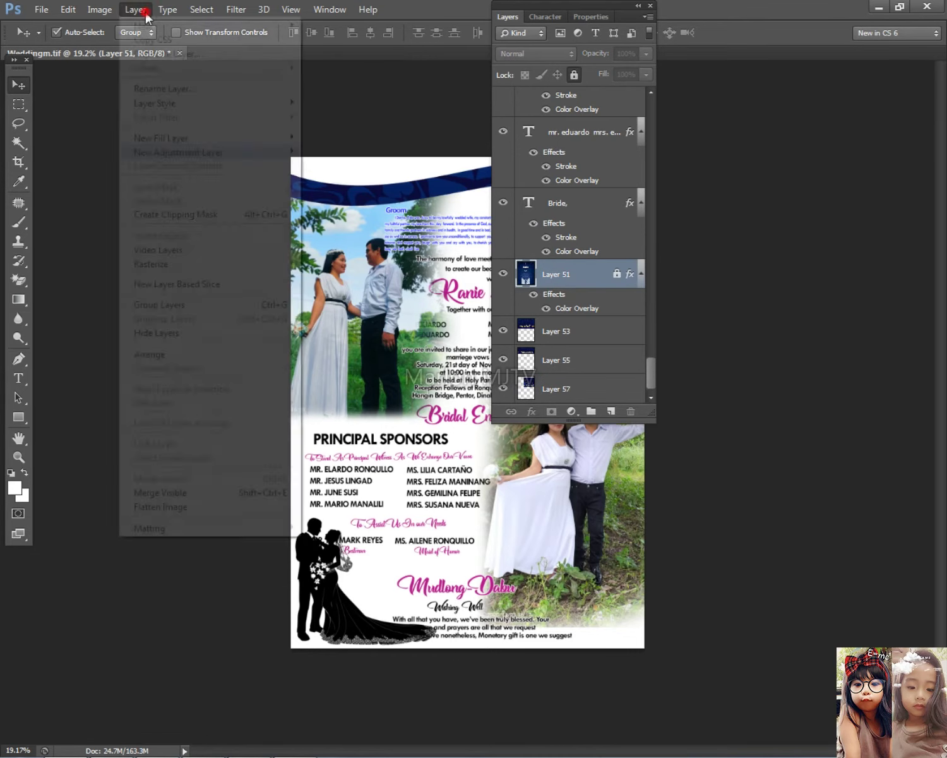
left_click(339, 398)
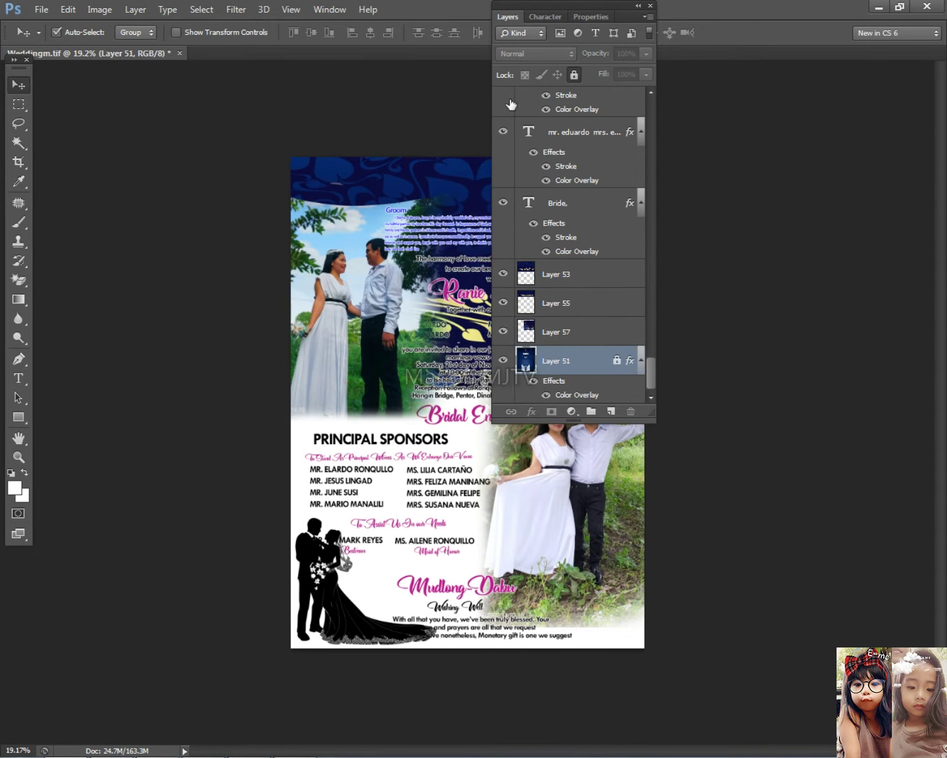
left_click(517, 21)
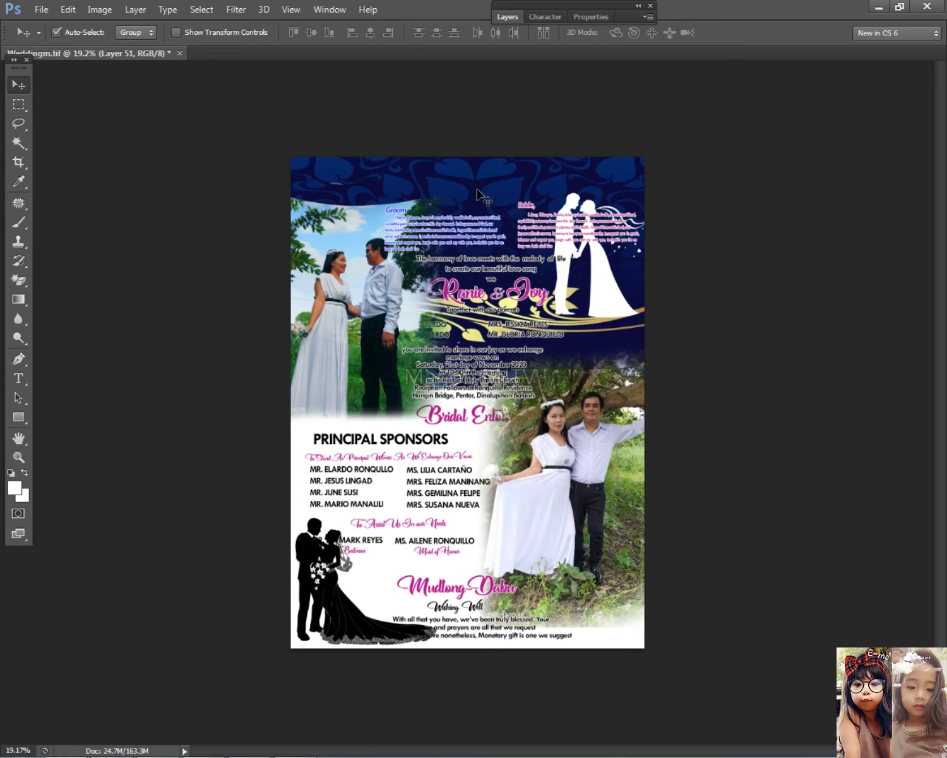
Nudge the blue rose panel layer about 15 px to the left
left_click(588, 289)
right_click(572, 233)
left_click(587, 239)
mouse_move(589, 249)
left_mouse_down()
mouse_move(580, 253)
mouse_move(608, 242)
mouse_move(600, 252)
left_mouse_up()
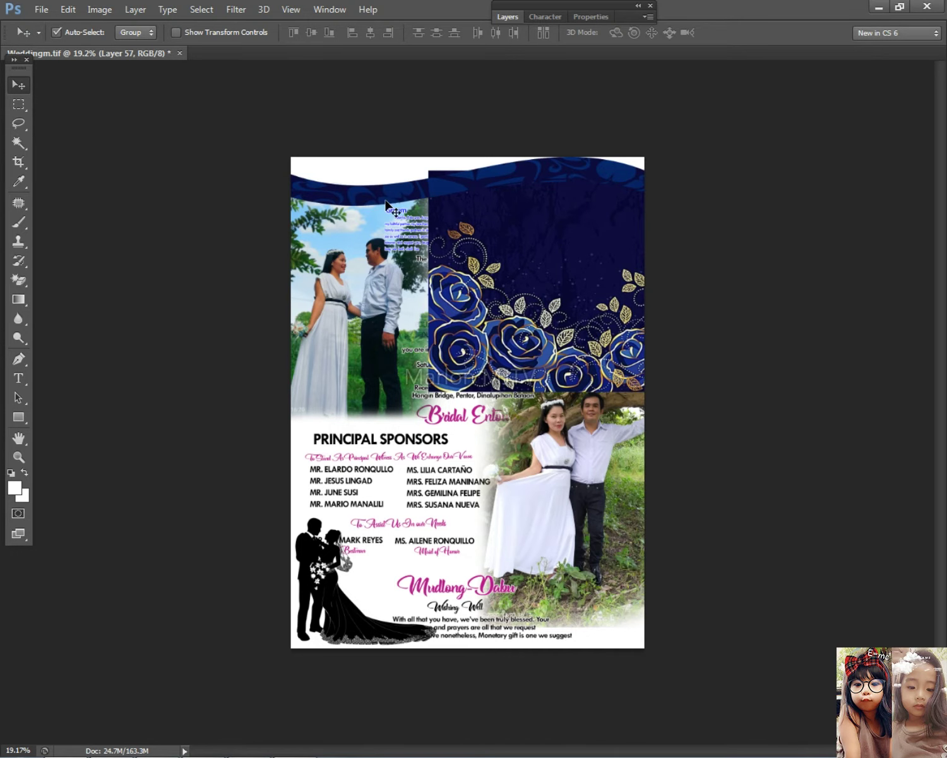
Merge Layer 53 down into Layer 55 and delete the resulting Layer 55
scroll(499, 322, "up", 1)
right_click(351, 122)
left_click(349, 121)
right_click(349, 120)
left_click(391, 148)
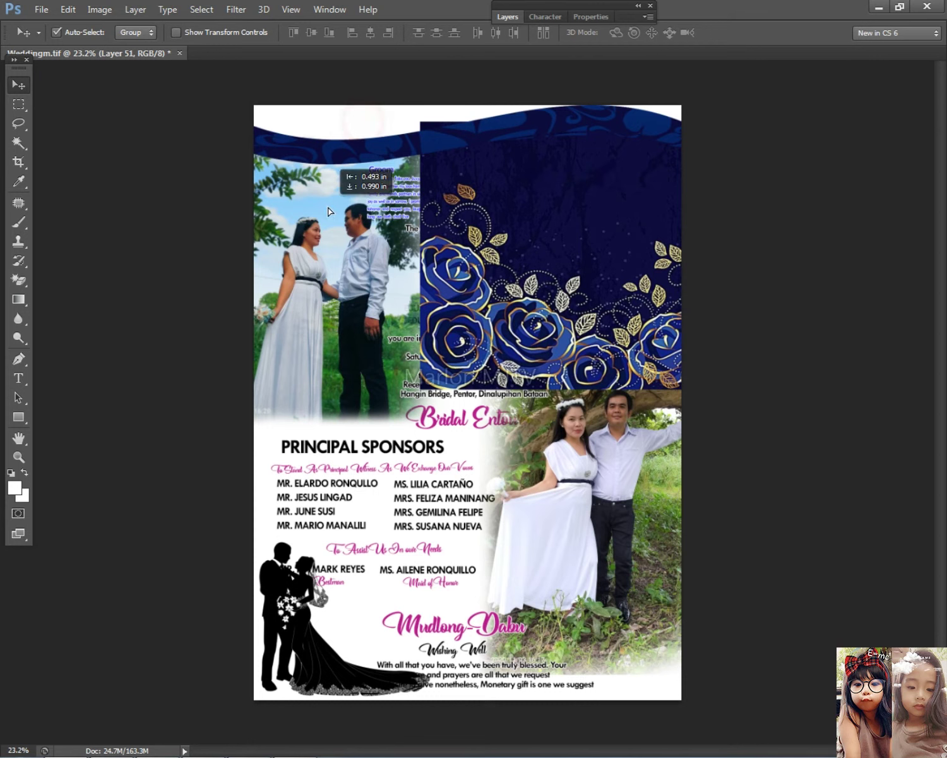
right_click(360, 130)
left_click(361, 133)
left_click(507, 16)
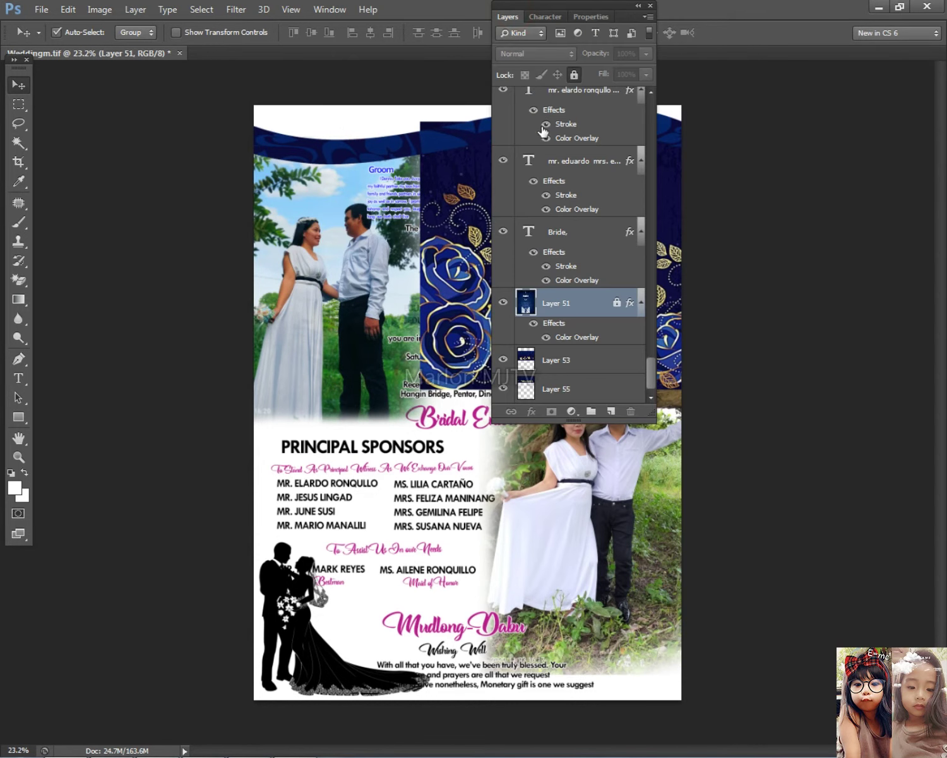
left_click(615, 373)
key("ctrl+e")
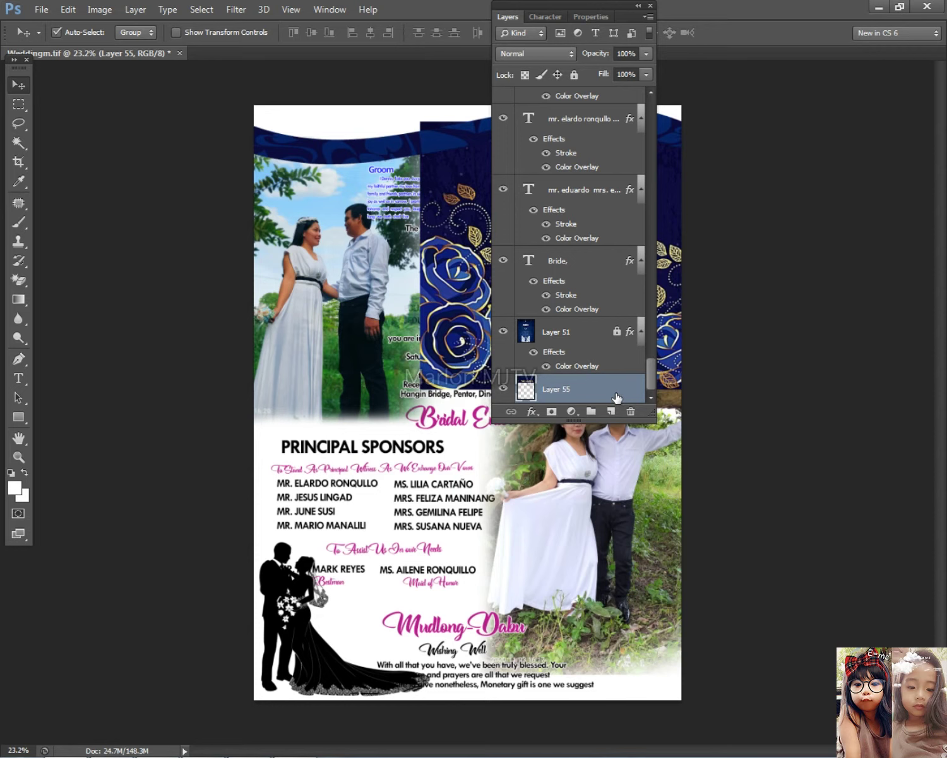
key("Delete")
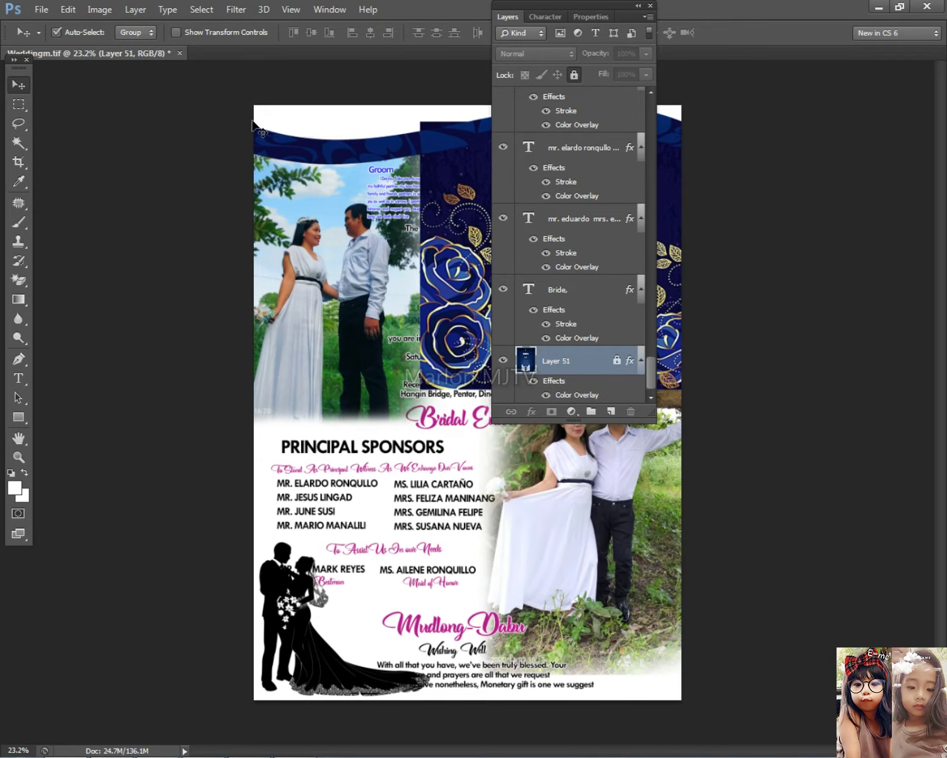
Send Layer 56 to the back of the layer stack
right_click(425, 142)
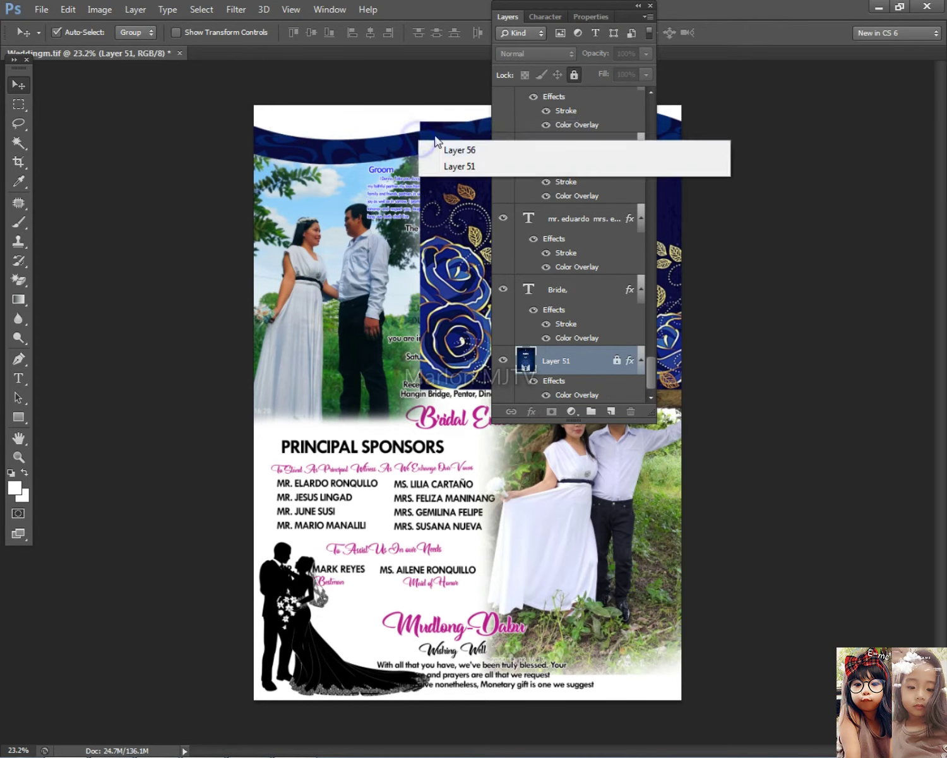
left_click(446, 146)
left_click(135, 9)
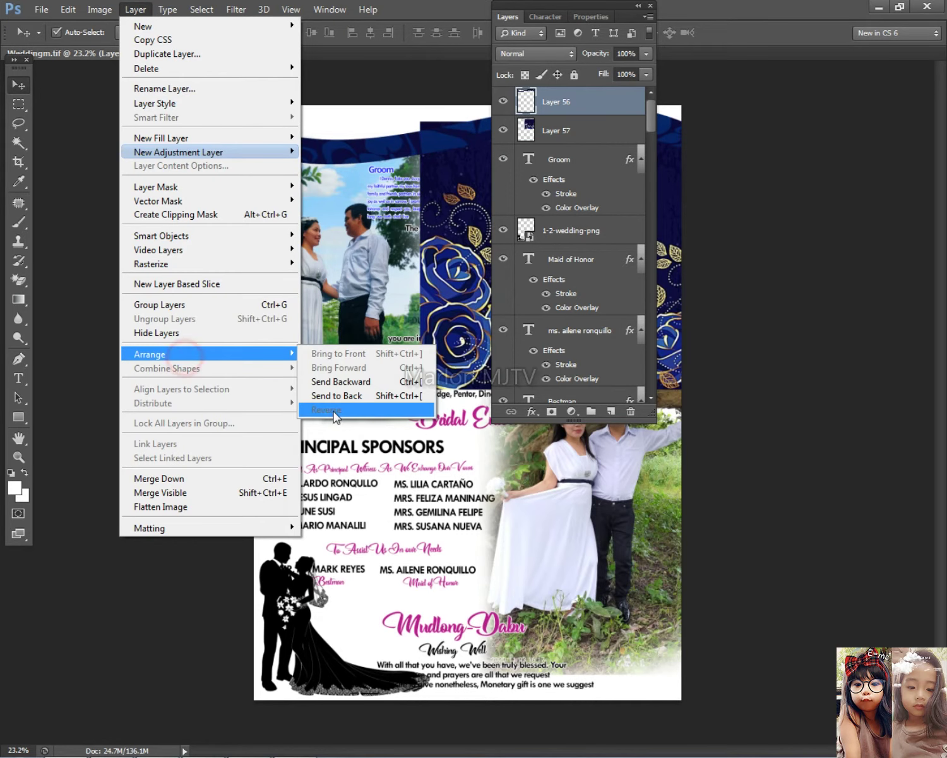
left_click(345, 395)
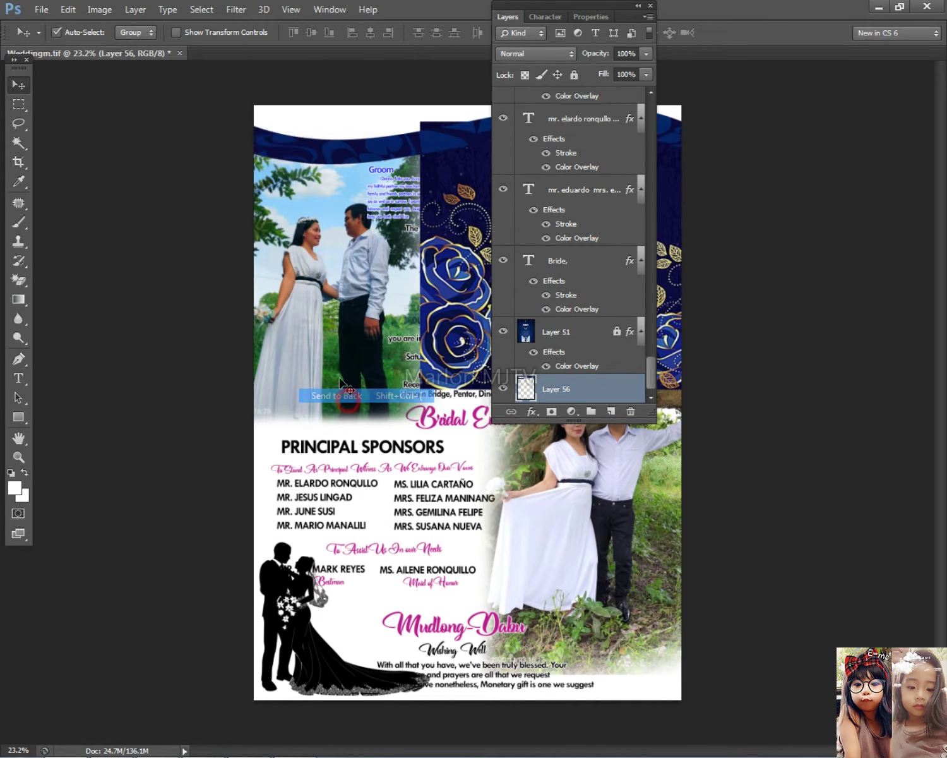
left_click(507, 16)
Move Layer 57, the rose panel, back behind the invitation text
right_click(459, 200)
left_click(483, 206)
left_click(135, 9)
left_click(180, 353)
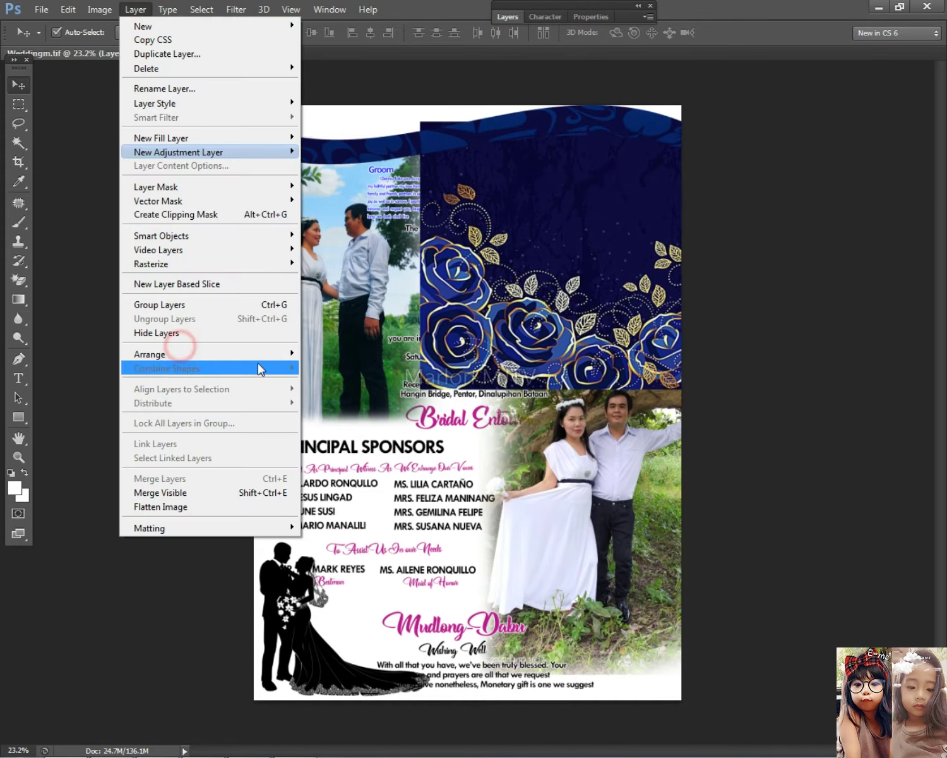
left_click(323, 383)
Send Layer 51 to the bottom of the layer stack
right_click(402, 128)
left_click(404, 130)
left_click(135, 9)
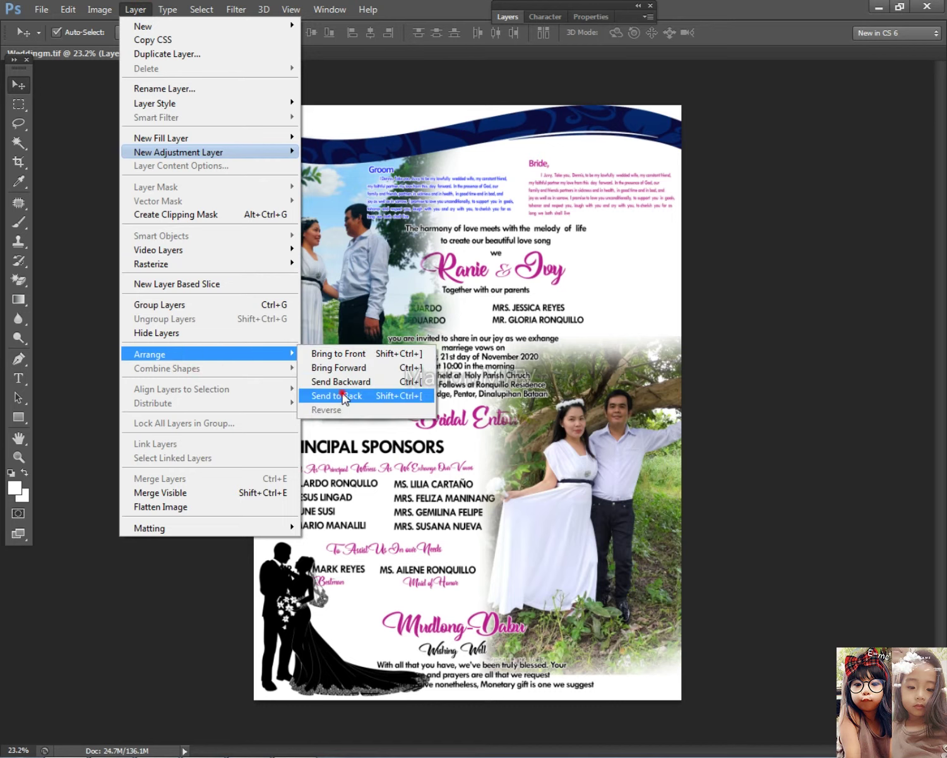
left_click(353, 396)
scroll(475, 352, "down", 2)
scroll(522, 317, "up", 1)
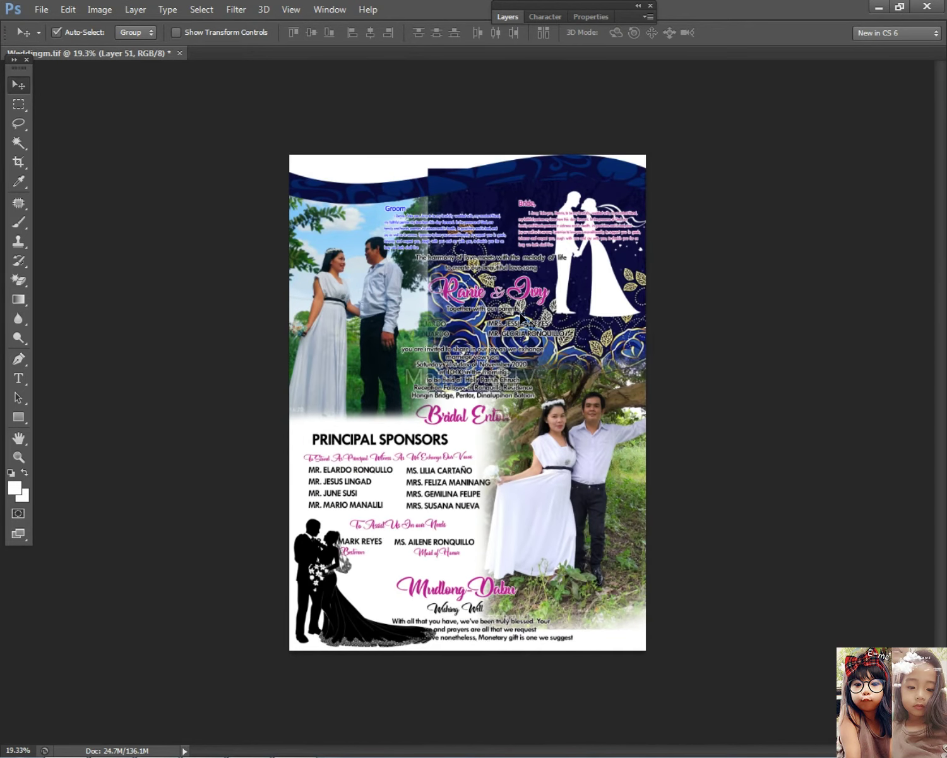
Stretch the navy rose panel to 108.15% height and move it up to the top edge
left_click_drag(587, 287, 606, 286)
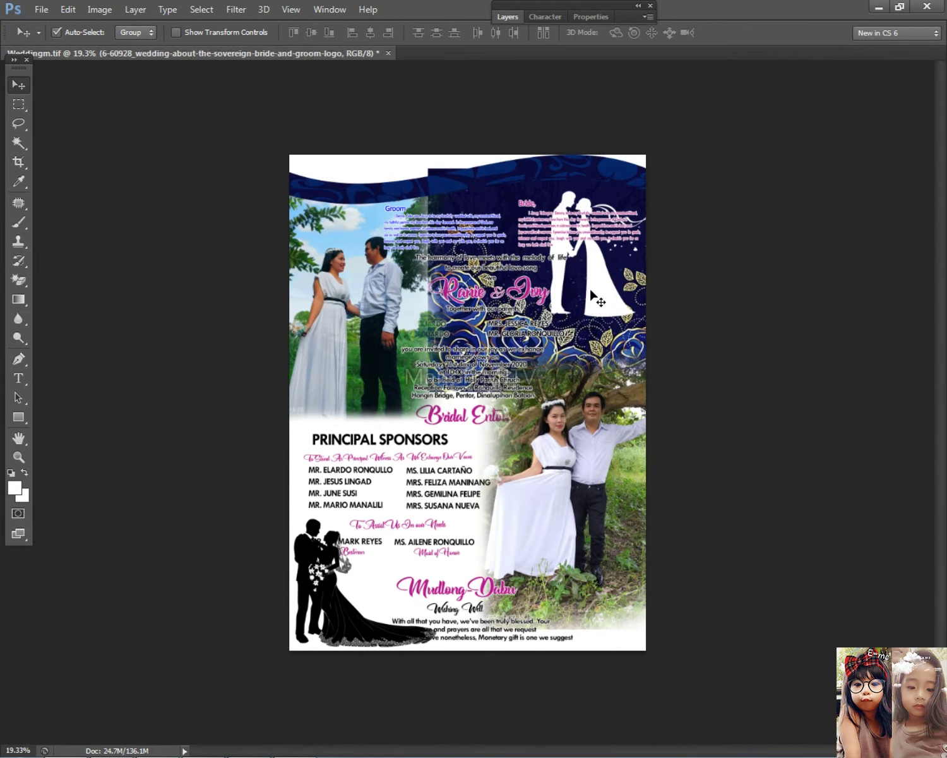
key("ctrl+z")
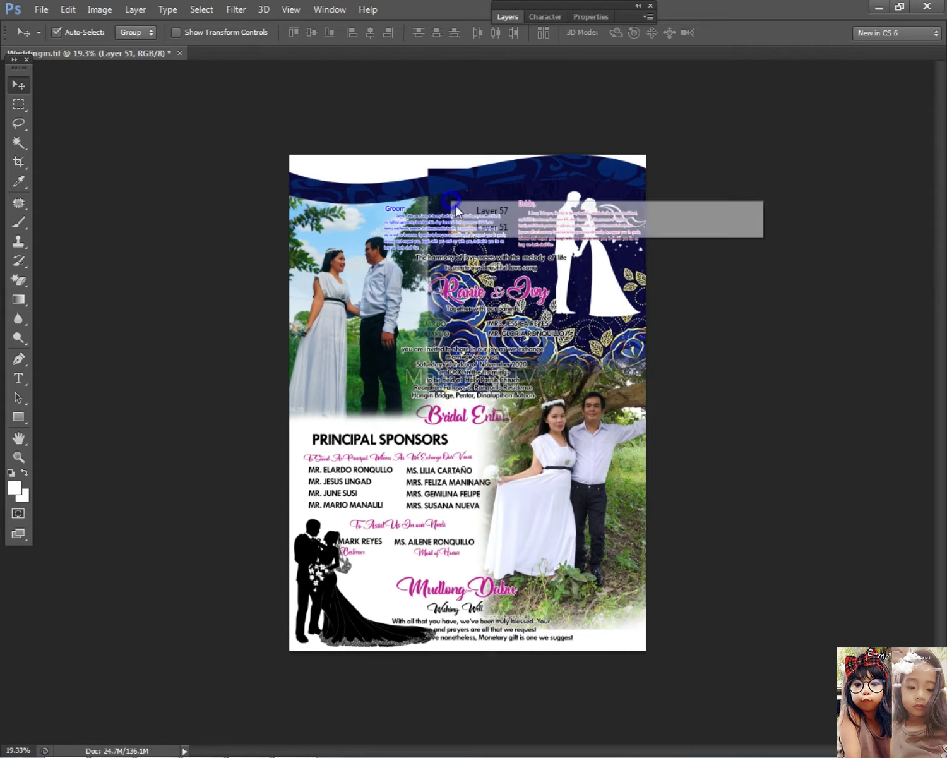
left_click_drag(454, 202, 445, 209)
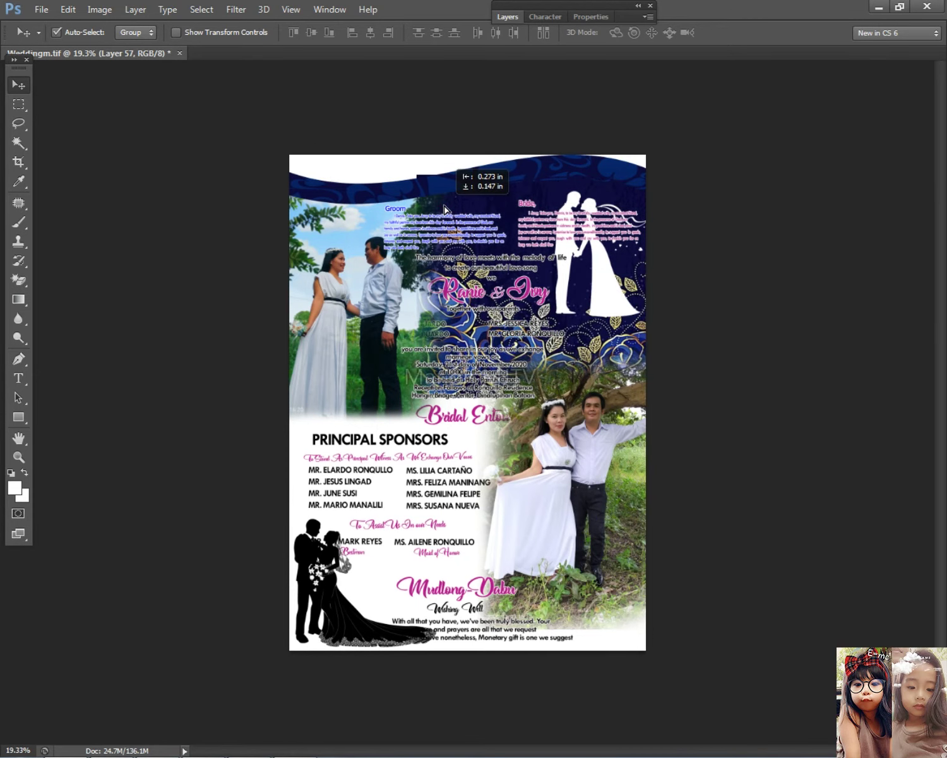
key("ctrl+t")
left_click_drag(656, 400, 668, 399)
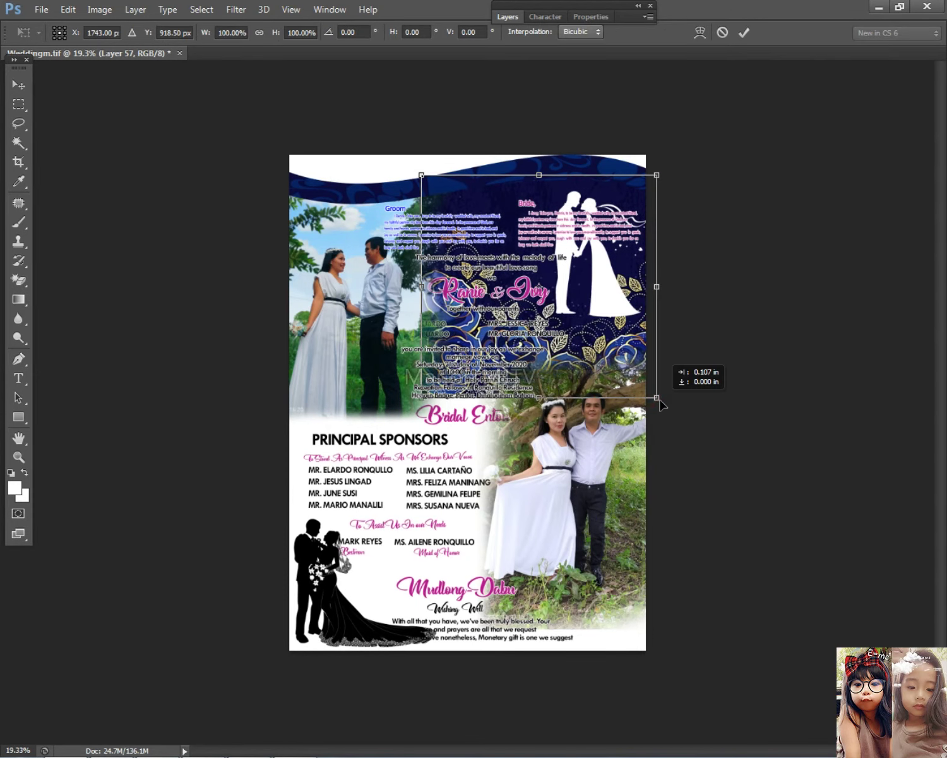
key("ctrl+z")
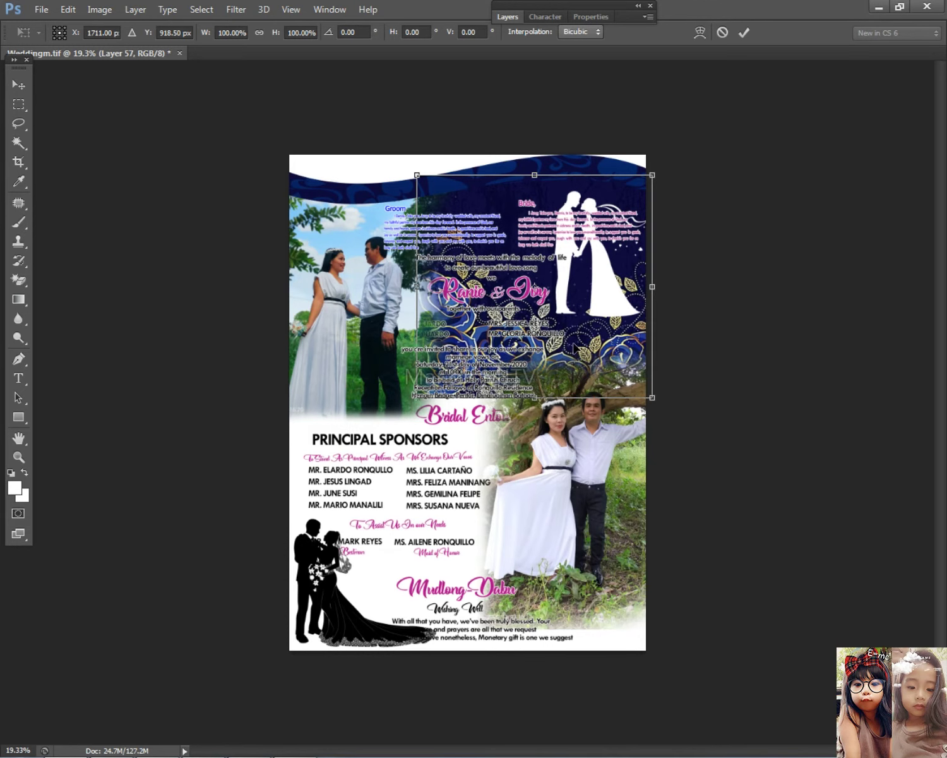
left_click_drag(534, 397, 535, 409)
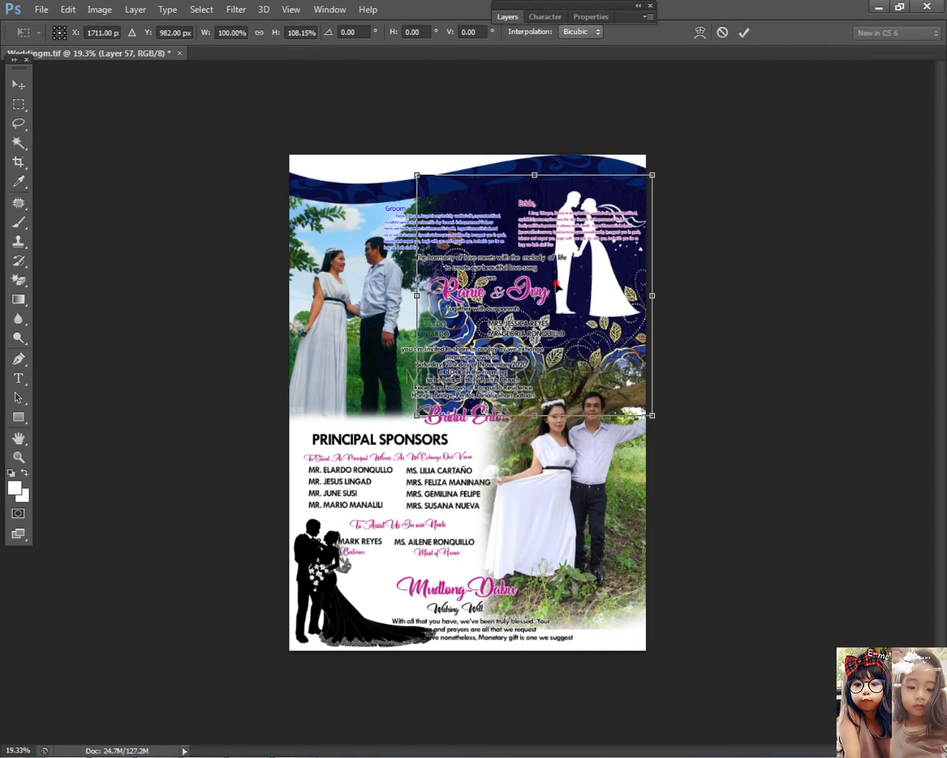
left_click_drag(555, 276, 555, 265)
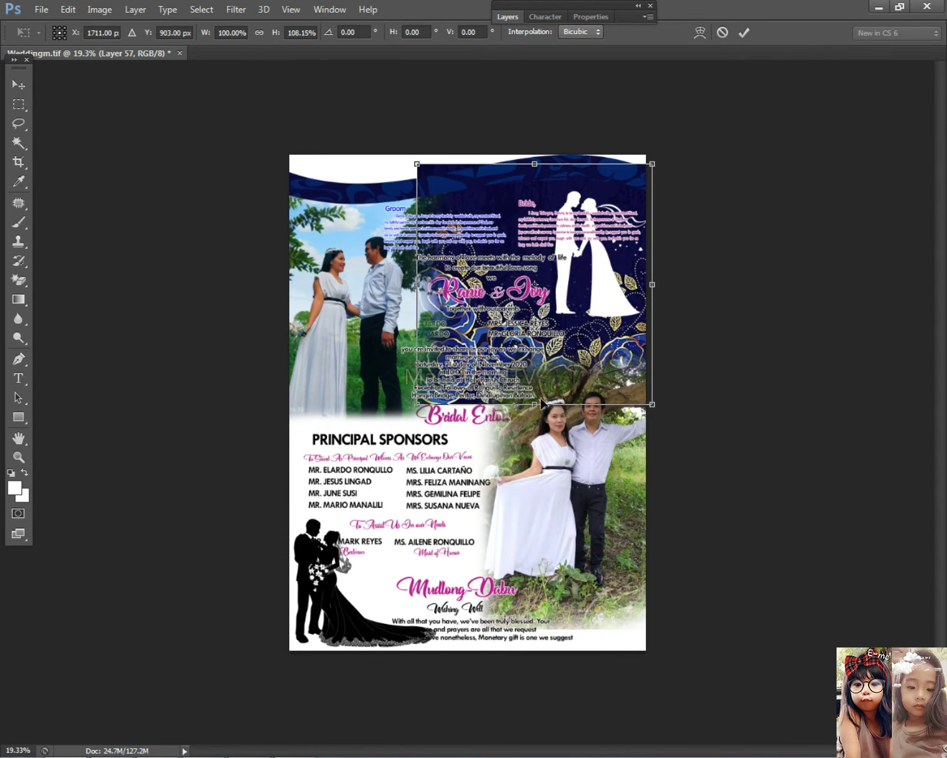
key("Return")
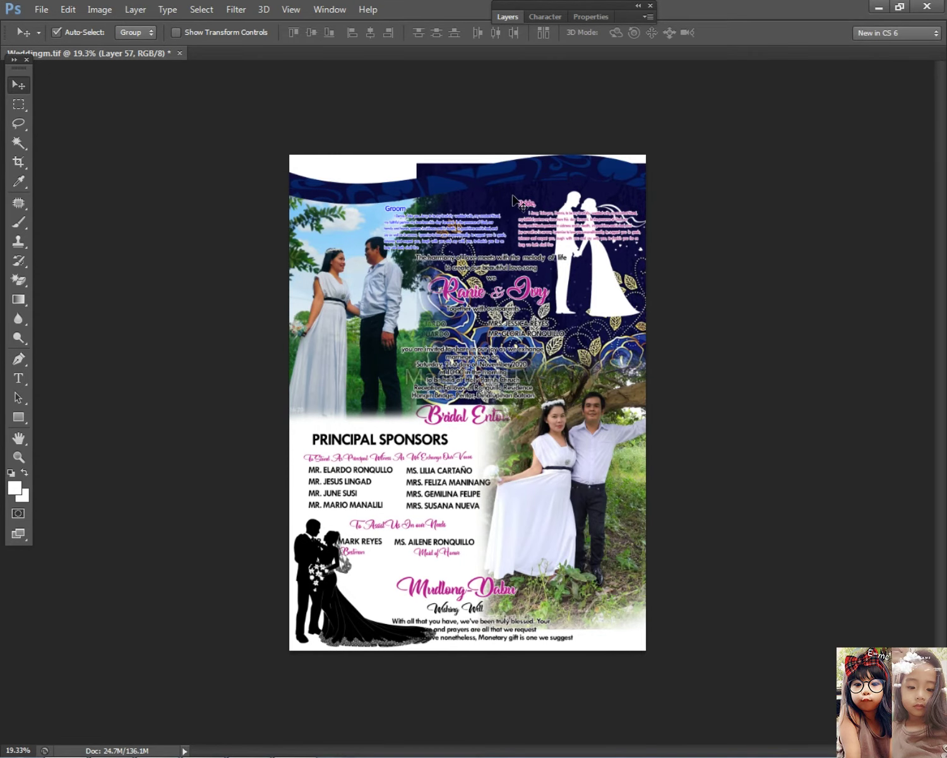
Adjust the navy panel's stacking order, sending it back then bringing it forward
left_click(135, 9)
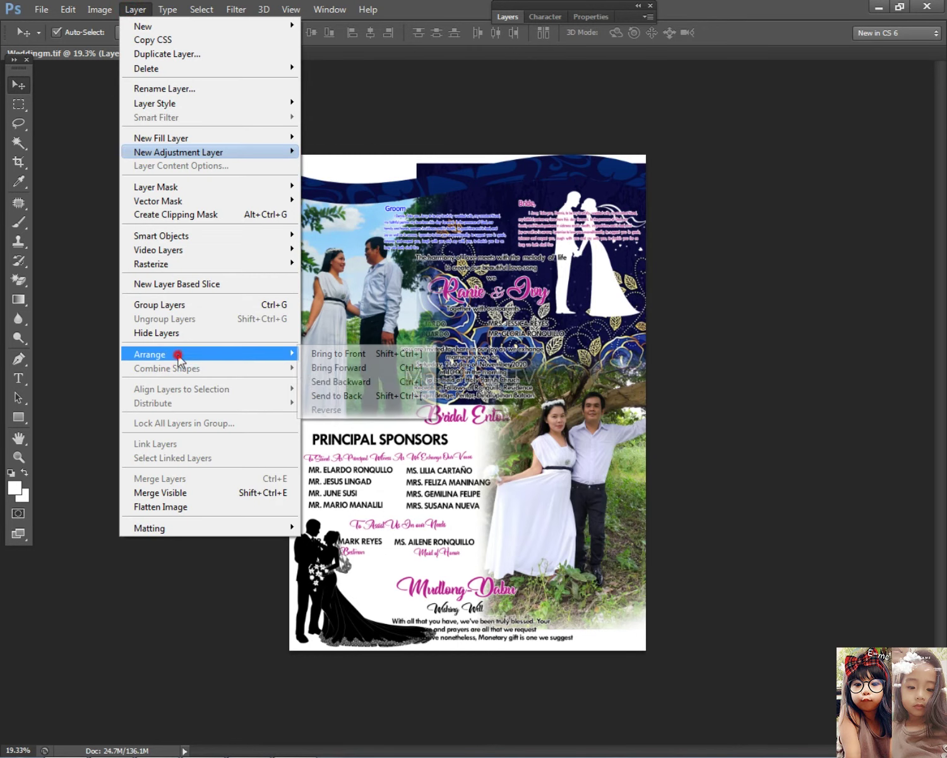
left_click(340, 393)
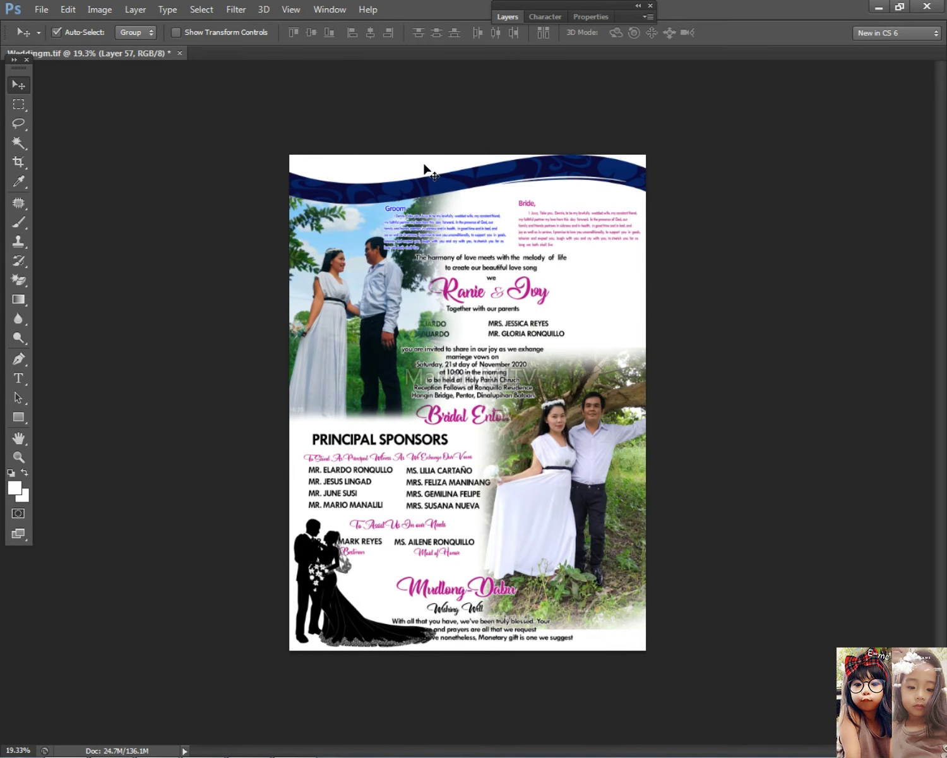
left_click(140, 10)
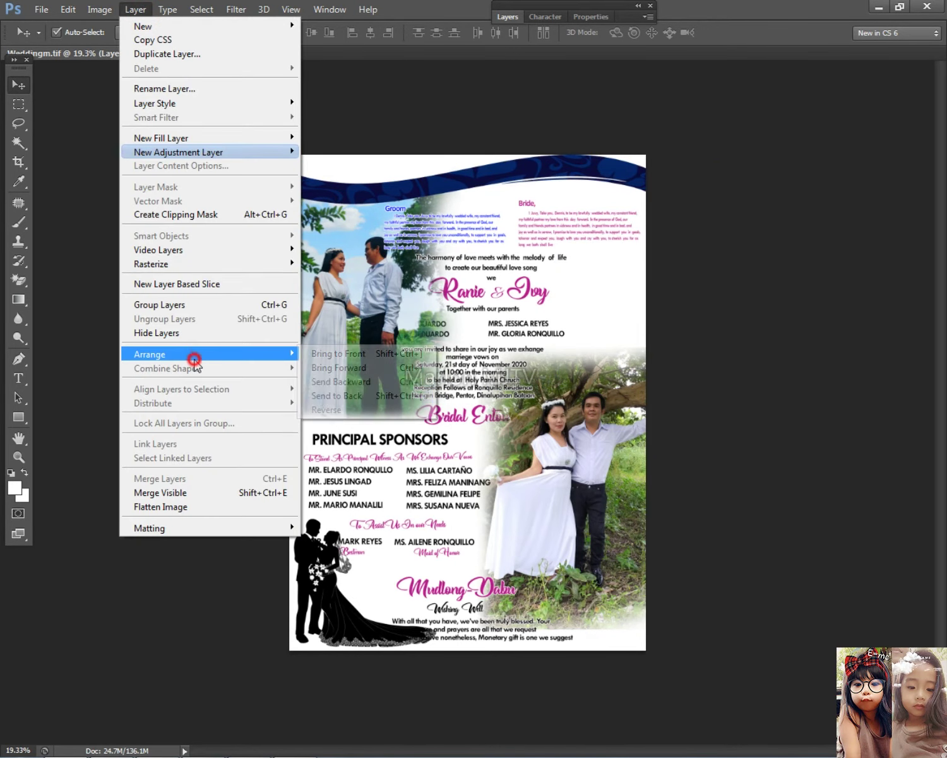
left_click(322, 393)
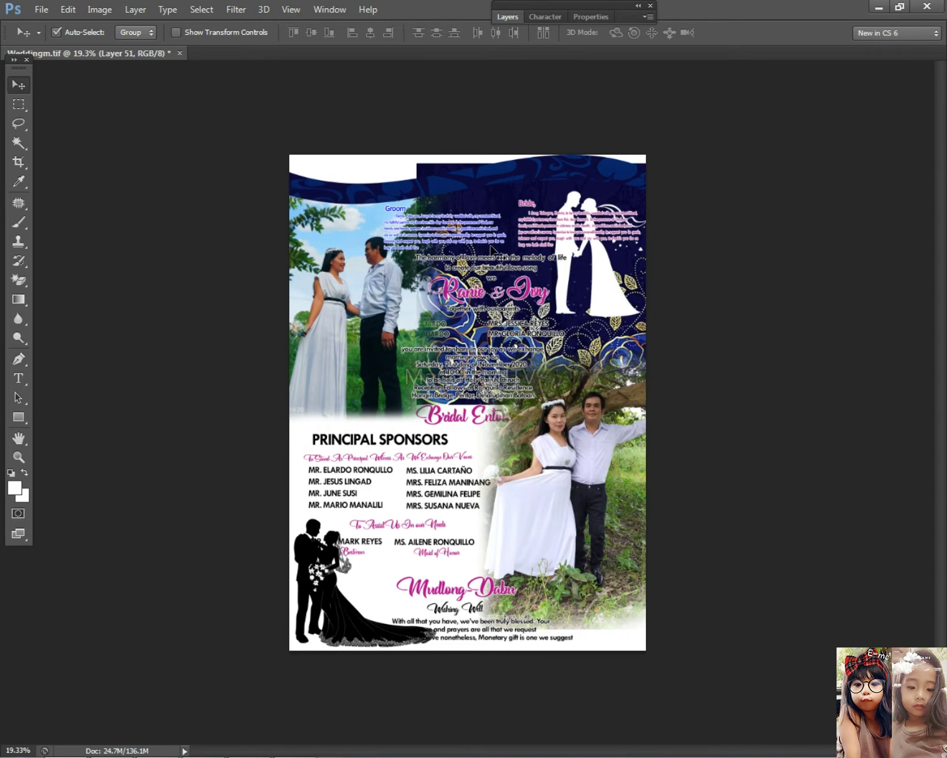
Dismiss the Magic Eraser's locked-layer warning and make Layer 57, the navy rose panel, active
left_click(19, 283)
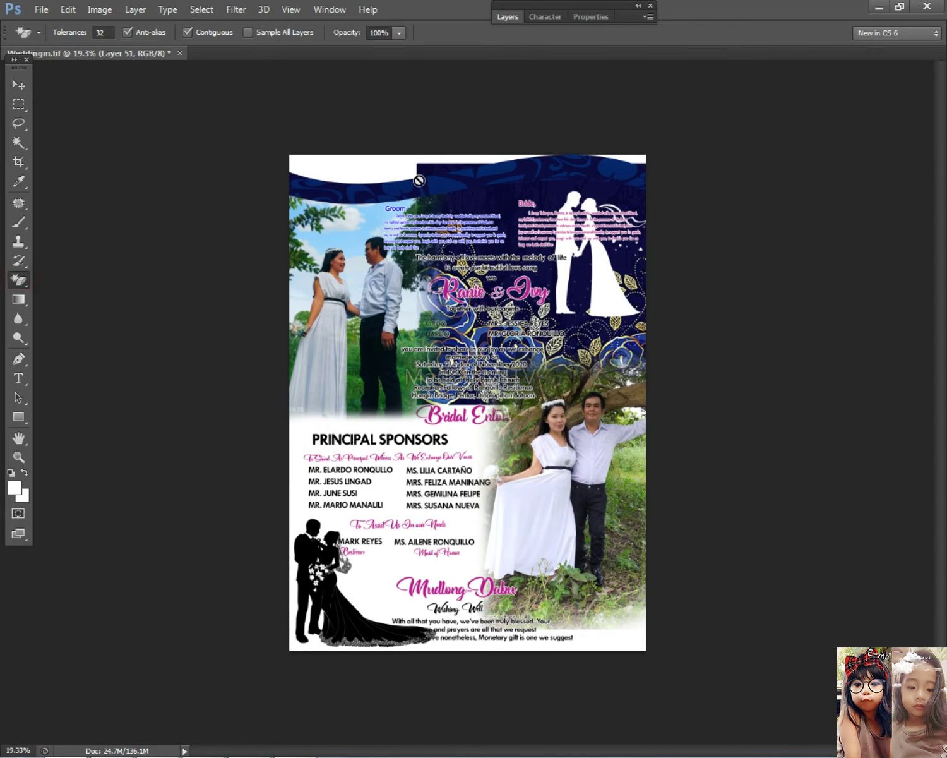
left_click(419, 181)
left_click(504, 281)
left_click(18, 85)
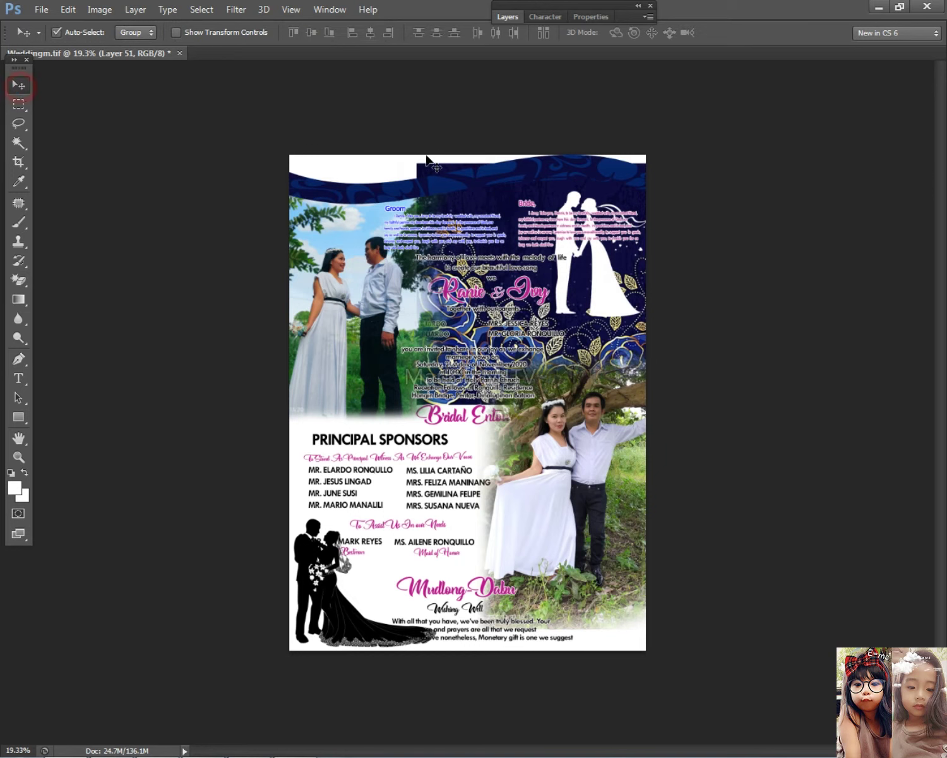
right_click(453, 202)
left_click(467, 209)
Erase the navy panel's straight top edge along the white wave with a 300 px Eraser
left_click(18, 283)
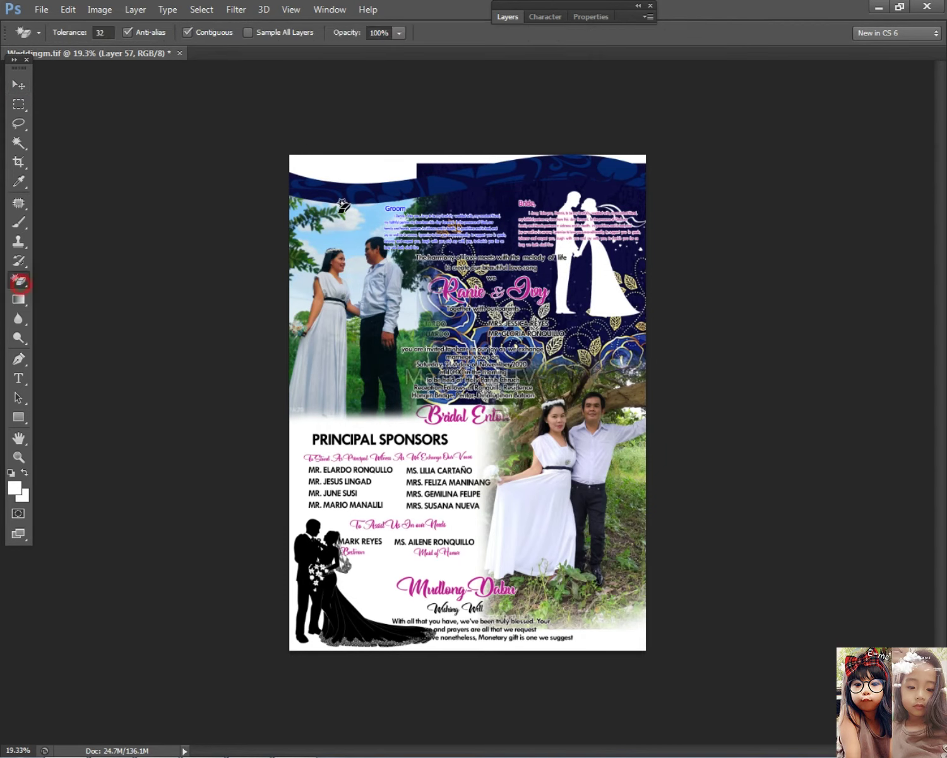
right_click(18, 280)
left_click(70, 278)
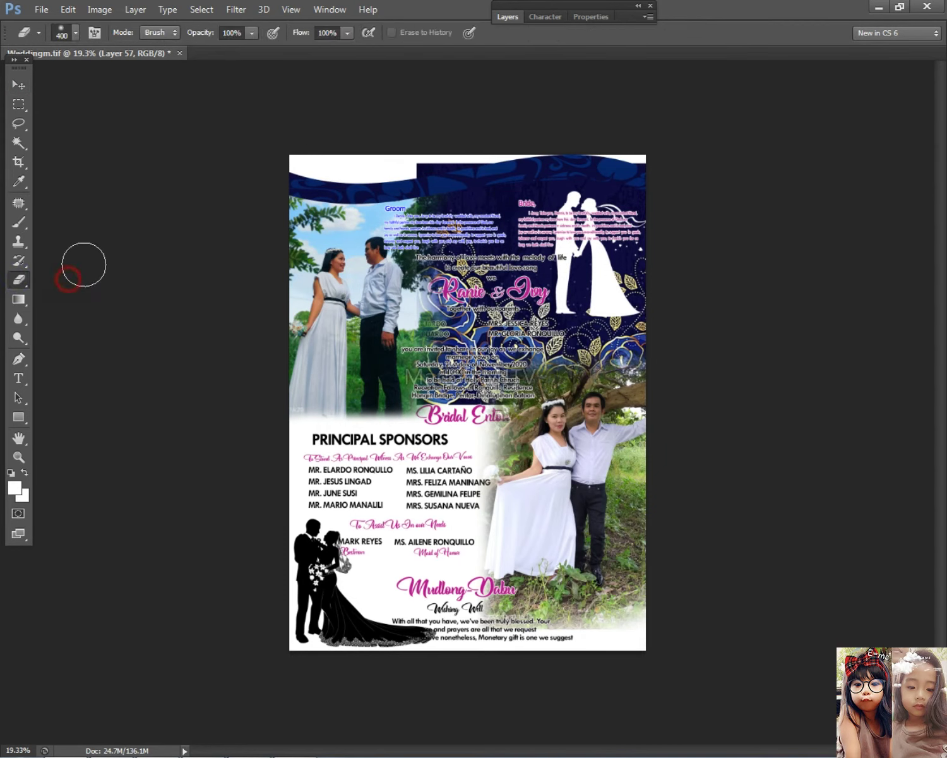
mouse_move(447, 153)
left_mouse_down()
mouse_move(449, 140)
mouse_move(407, 151)
mouse_move(463, 154)
left_mouse_up()
key("ctrl+z")
key("bracketleft")
left_click_drag(430, 168, 414, 172)
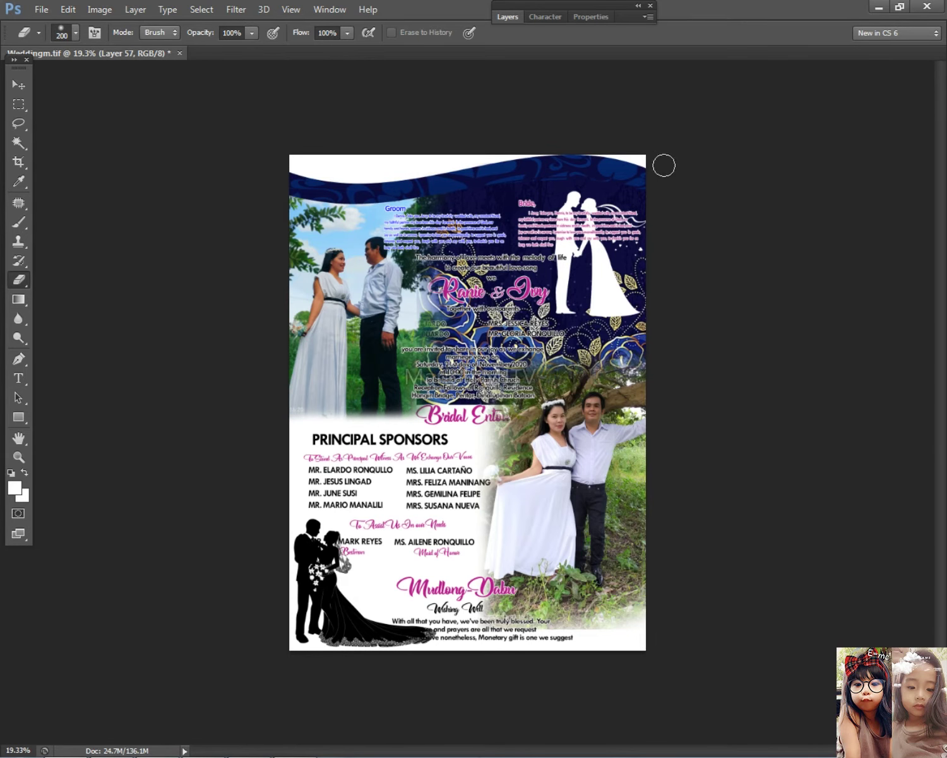
scroll(347, 304, "down", 1)
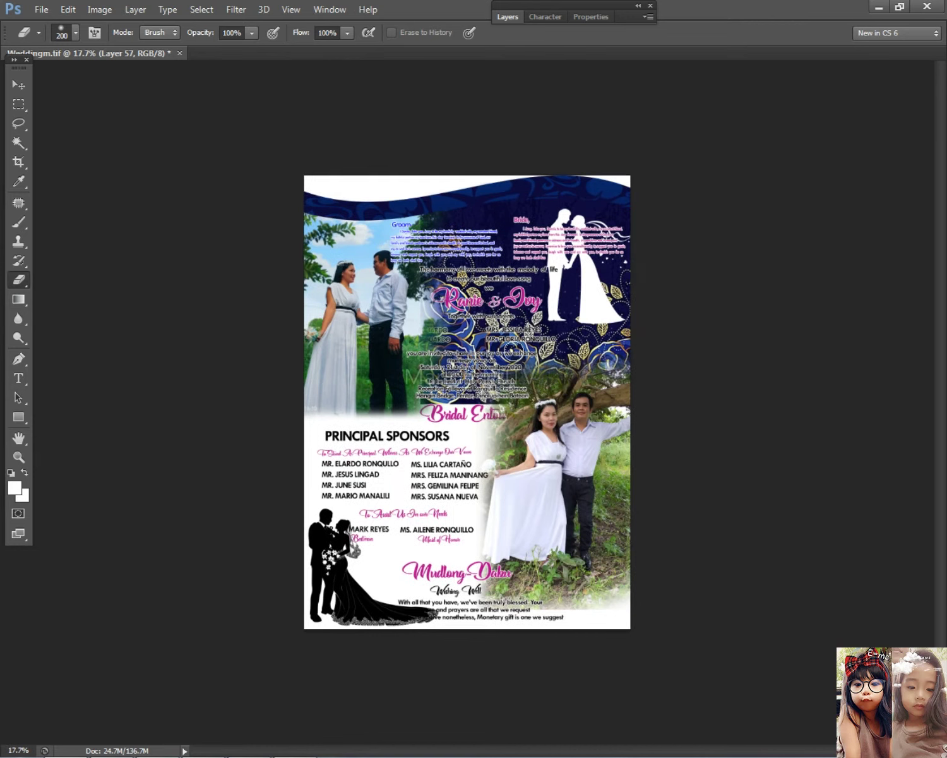
left_click(17, 86)
scroll(489, 369, "up", 5)
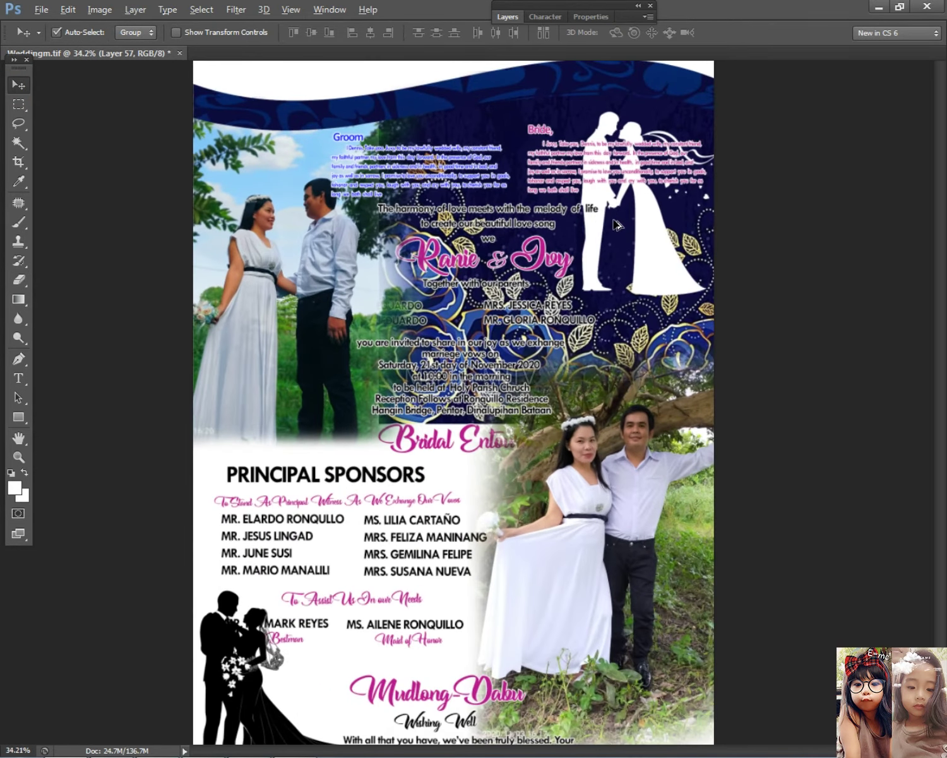
scroll(643, 220, "down", 3)
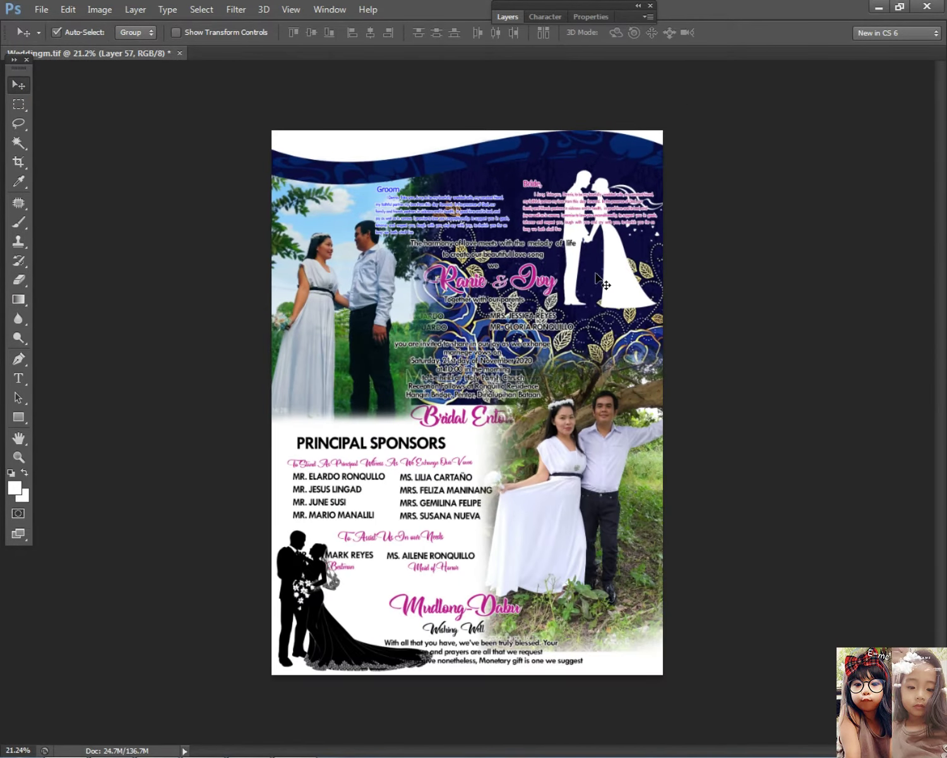
right_click(605, 242)
Stretch Layer 57's navy panel down over the Bridal heading and further left
left_click(622, 276)
key("ctrl+t")
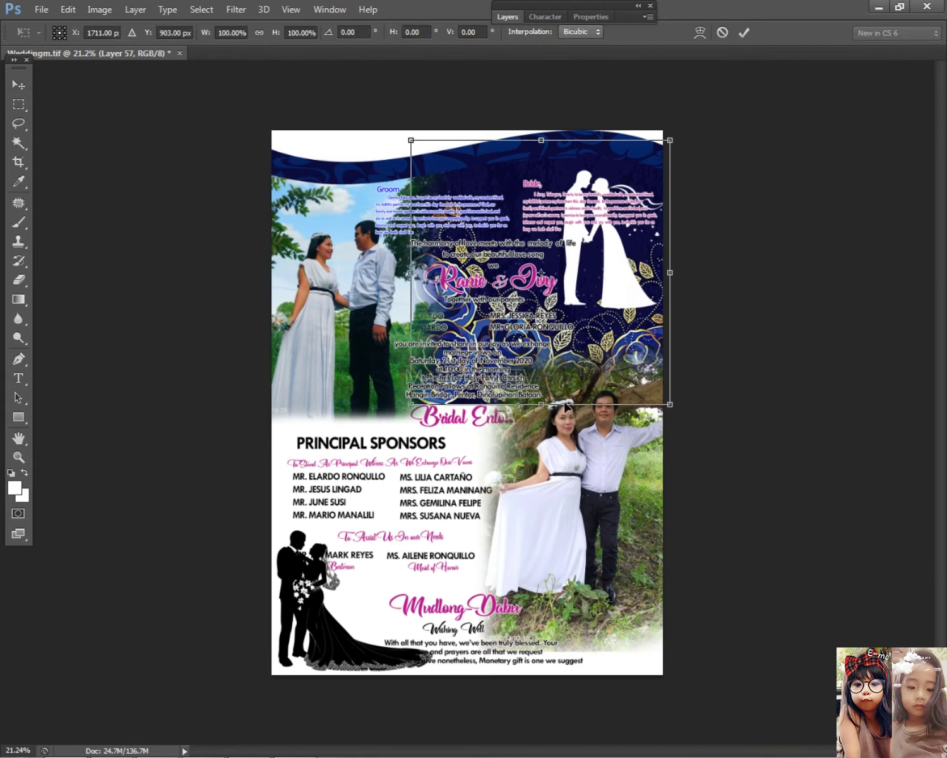
left_click_drag(534, 411, 536, 427)
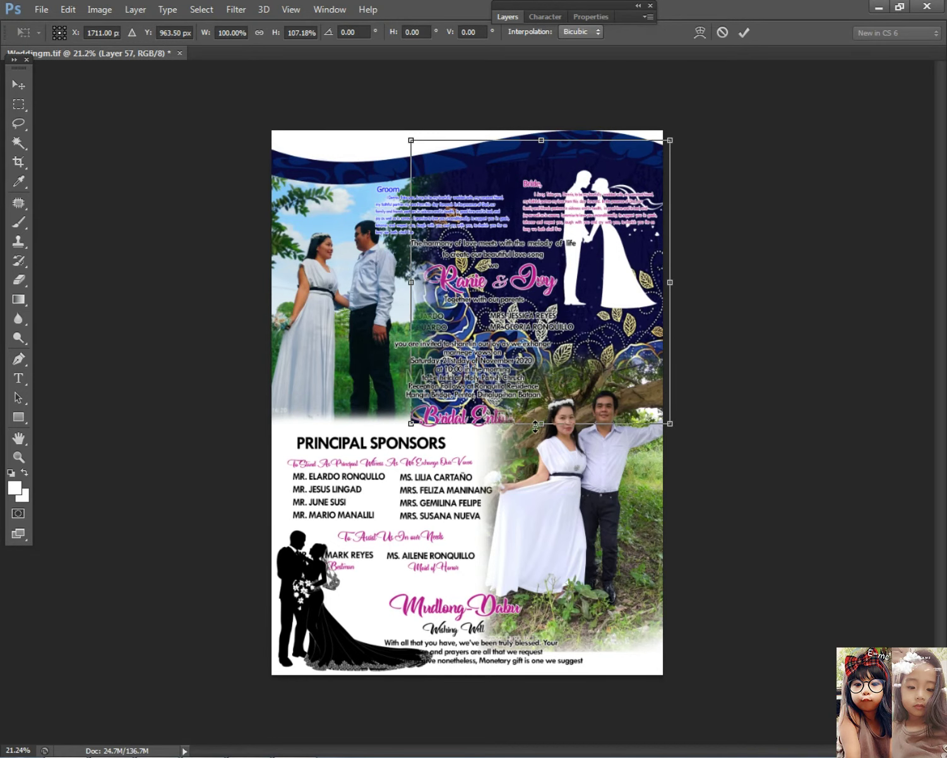
left_click_drag(410, 286, 395, 285)
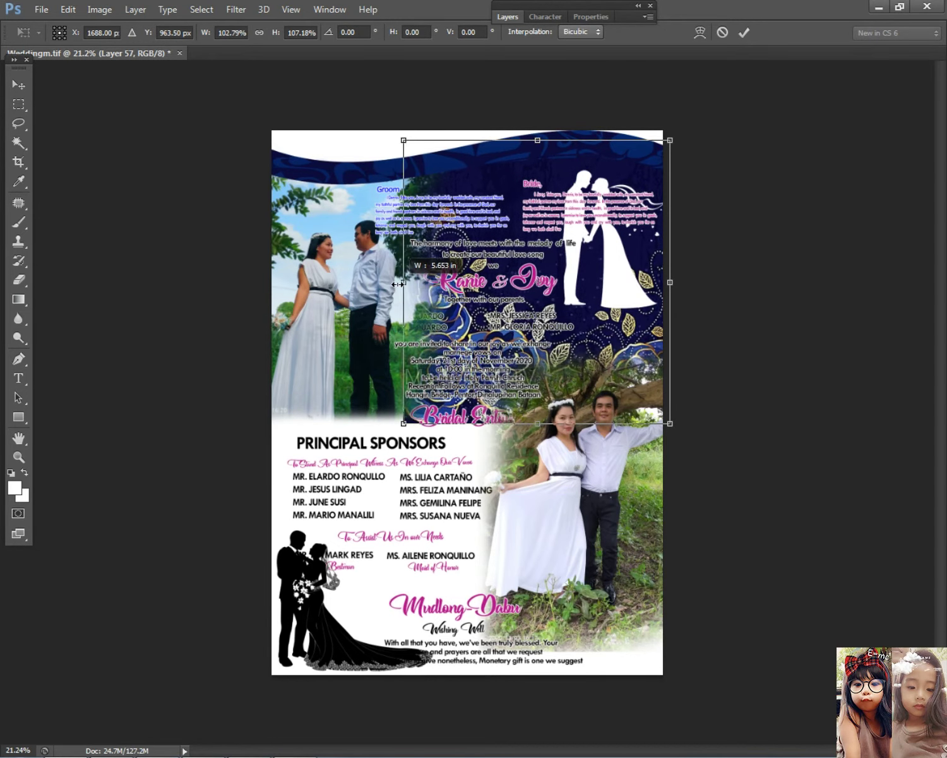
key("Return")
Erase over the Bridal heading on the silhouette layer, then reselect Layer 57
left_click(611, 293)
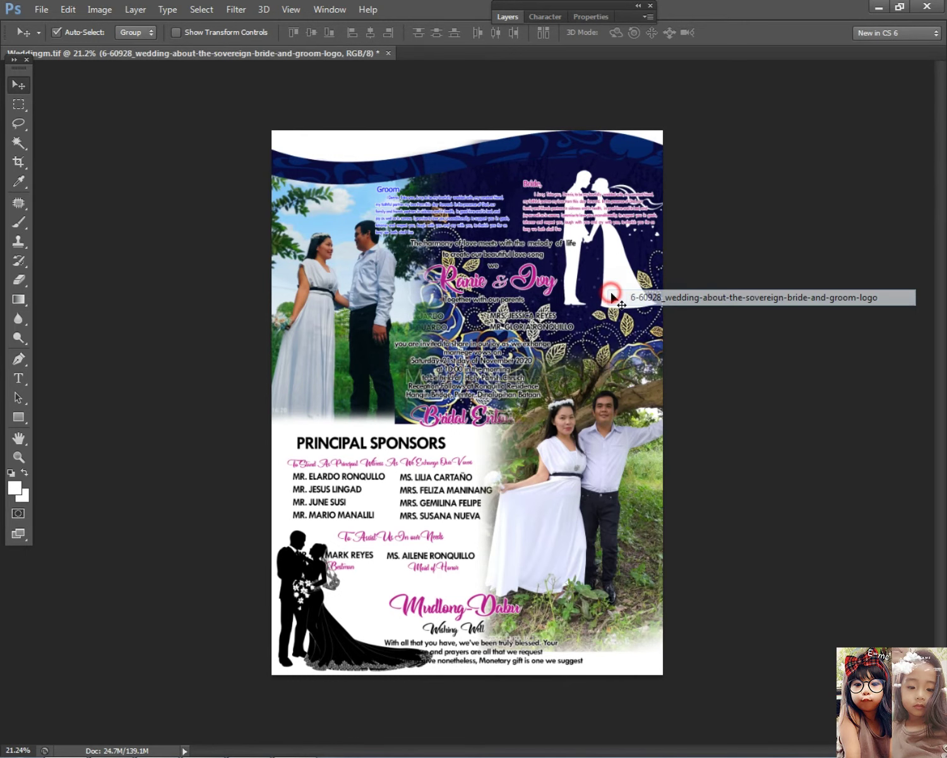
left_click(18, 279)
left_click_drag(362, 419, 385, 432)
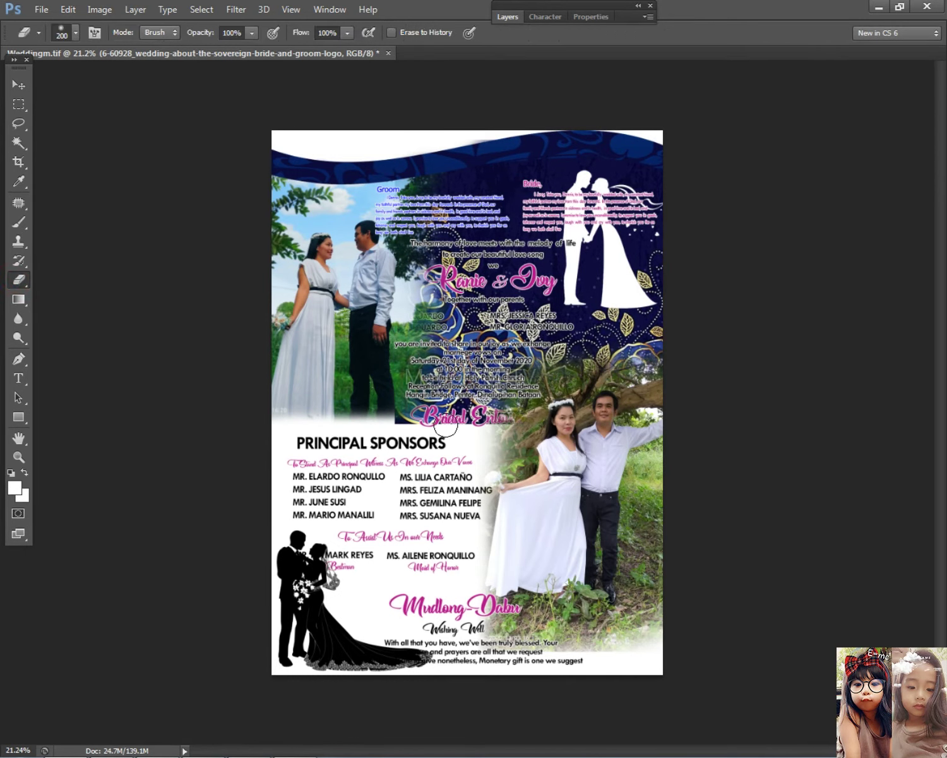
left_click(19, 85)
right_click(576, 166)
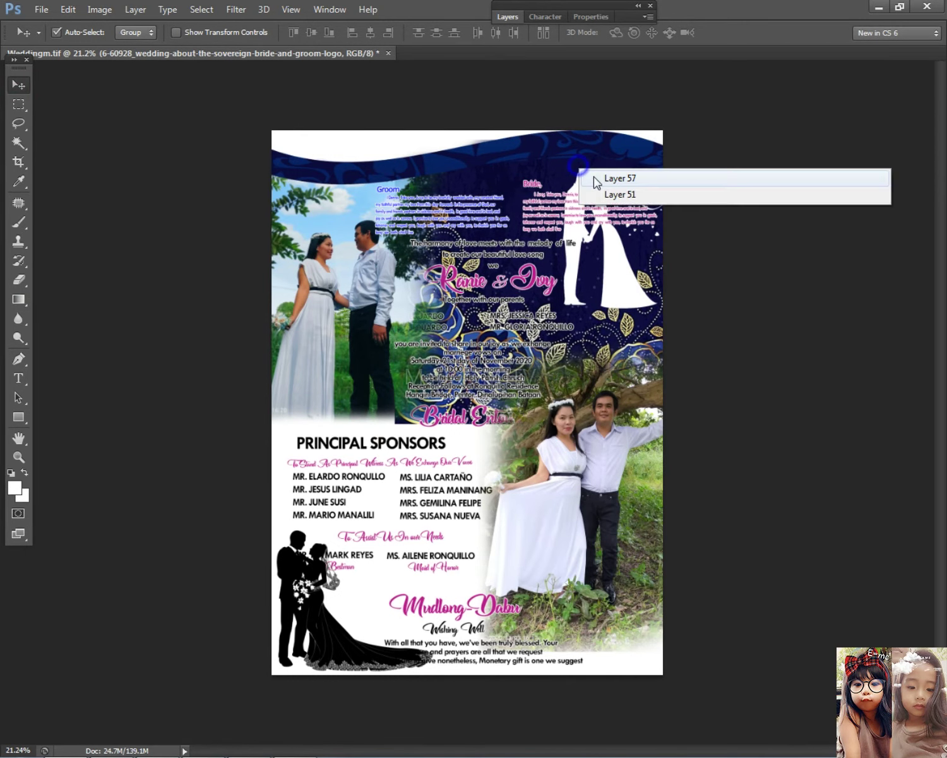
left_click(590, 178)
Erase the navy panel in strips around the pink Bridal heading with a 300 px eraser
left_click(19, 279)
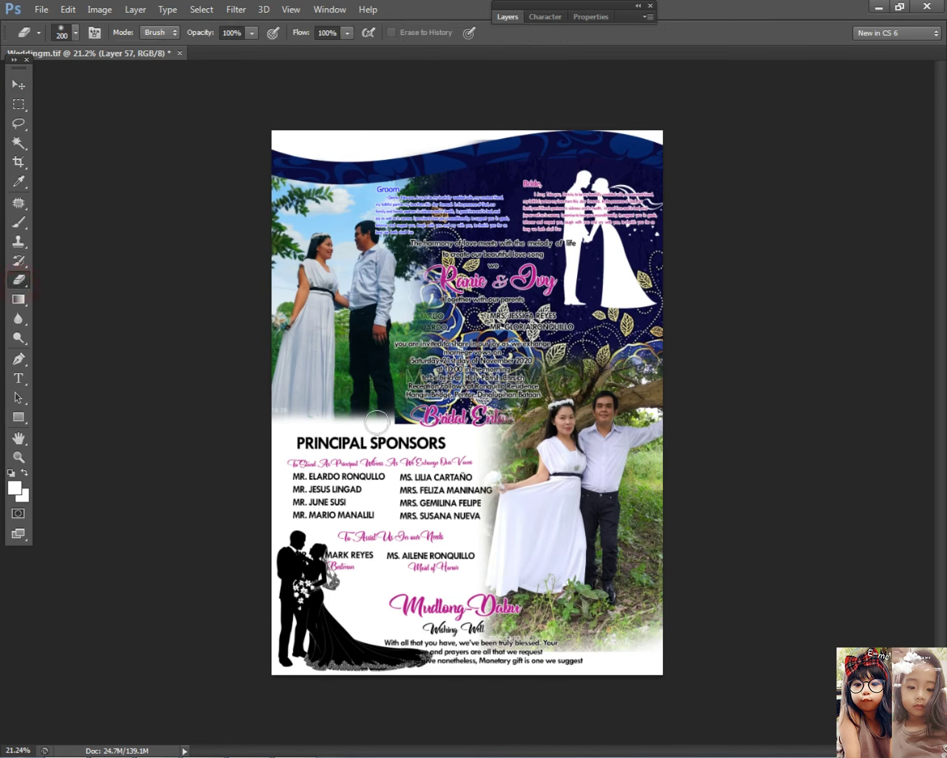
left_click_drag(513, 421, 476, 421)
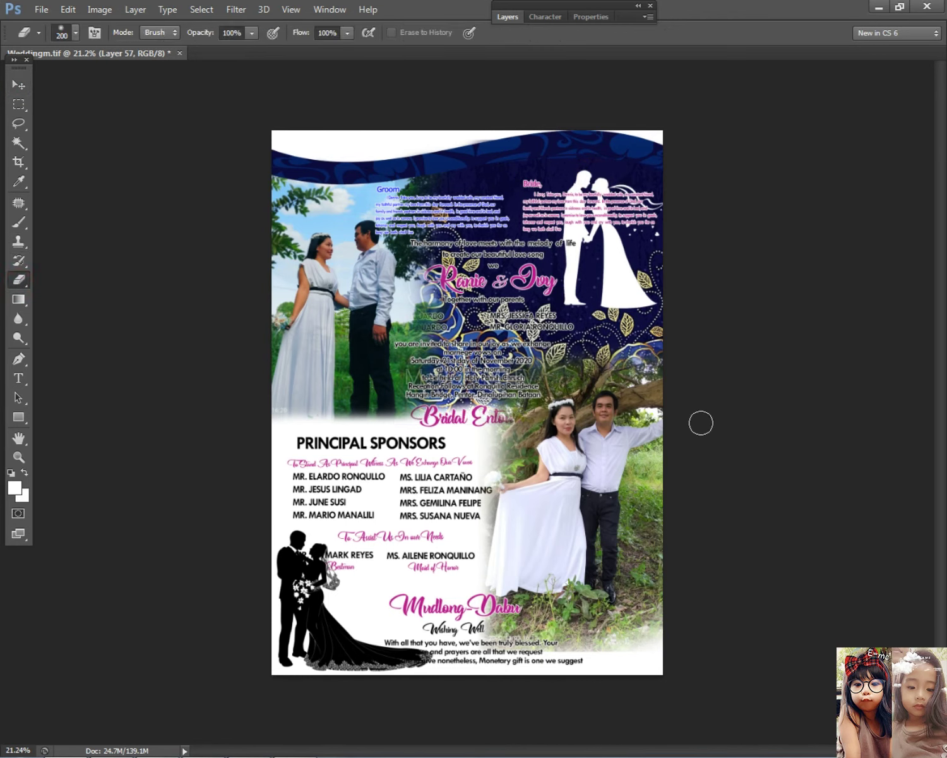
left_click_drag(406, 412, 517, 412)
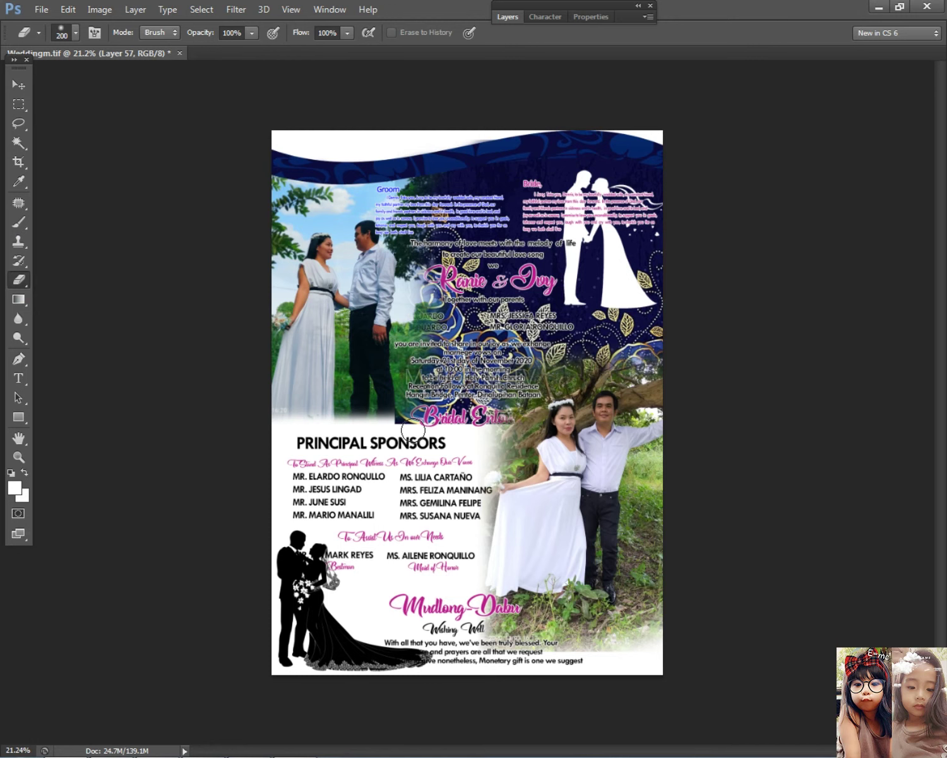
left_click_drag(413, 430, 518, 420)
key("bracketright")
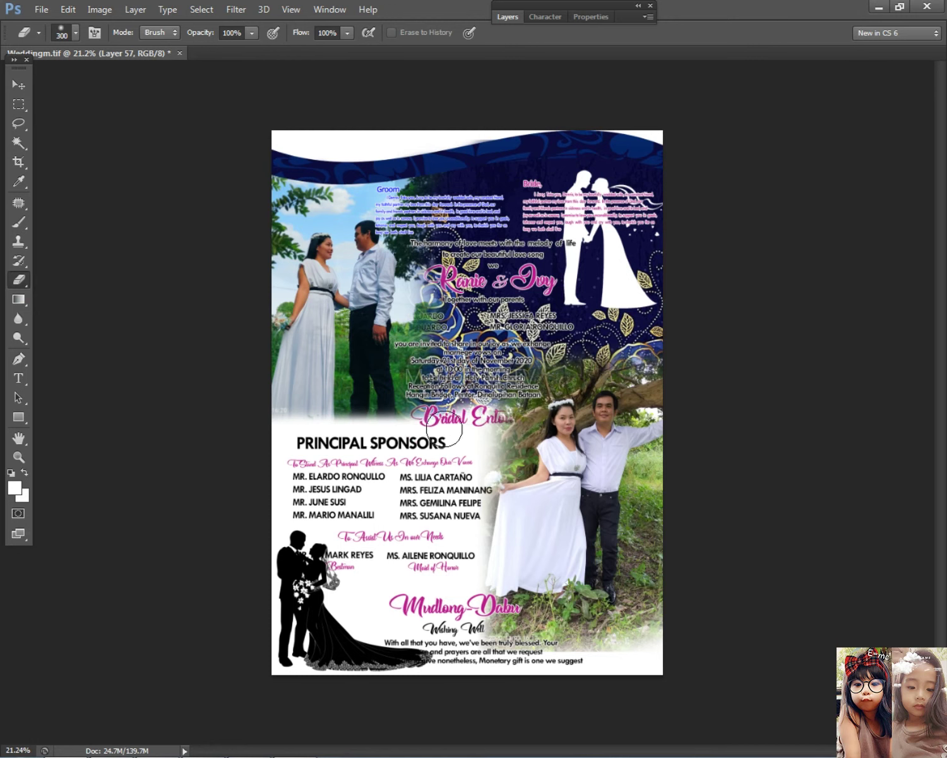
left_click(16, 85)
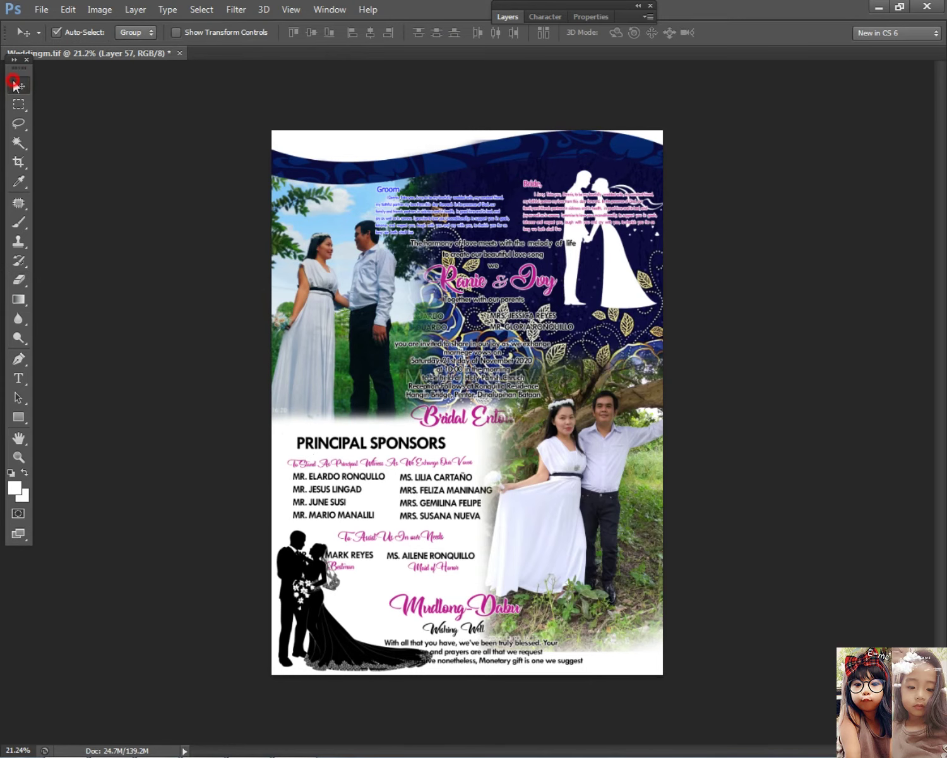
right_click(599, 275)
left_click(620, 276)
scroll(620, 281, "up", 2)
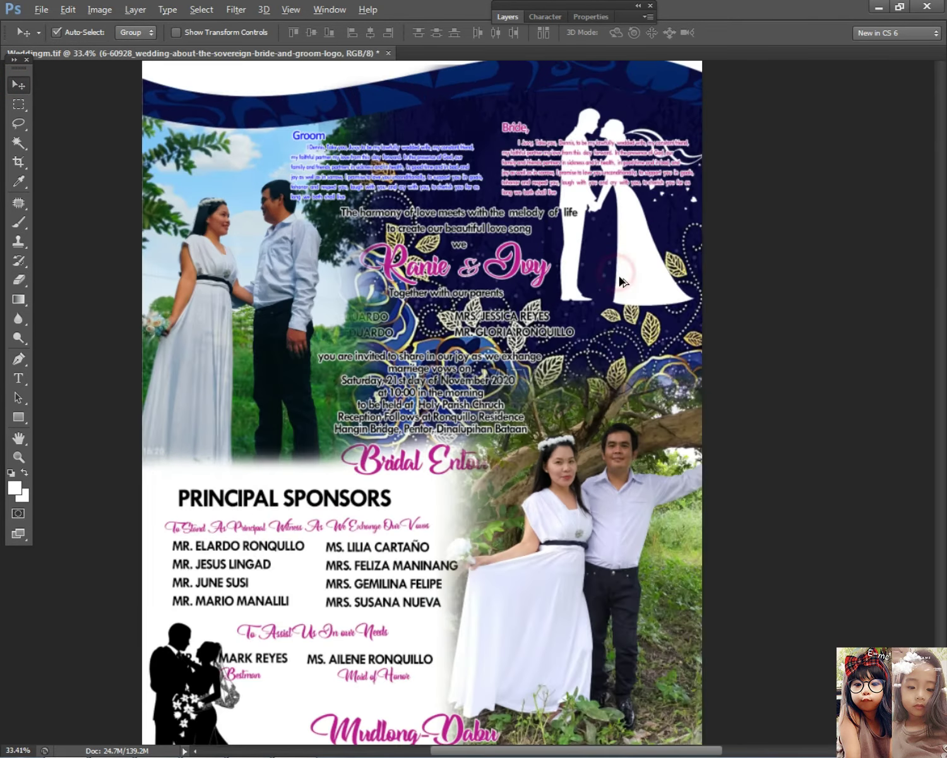
Scale the white bride-and-groom silhouette at top right down to about 94.6%
scroll(638, 284, "up", 1)
key("t")
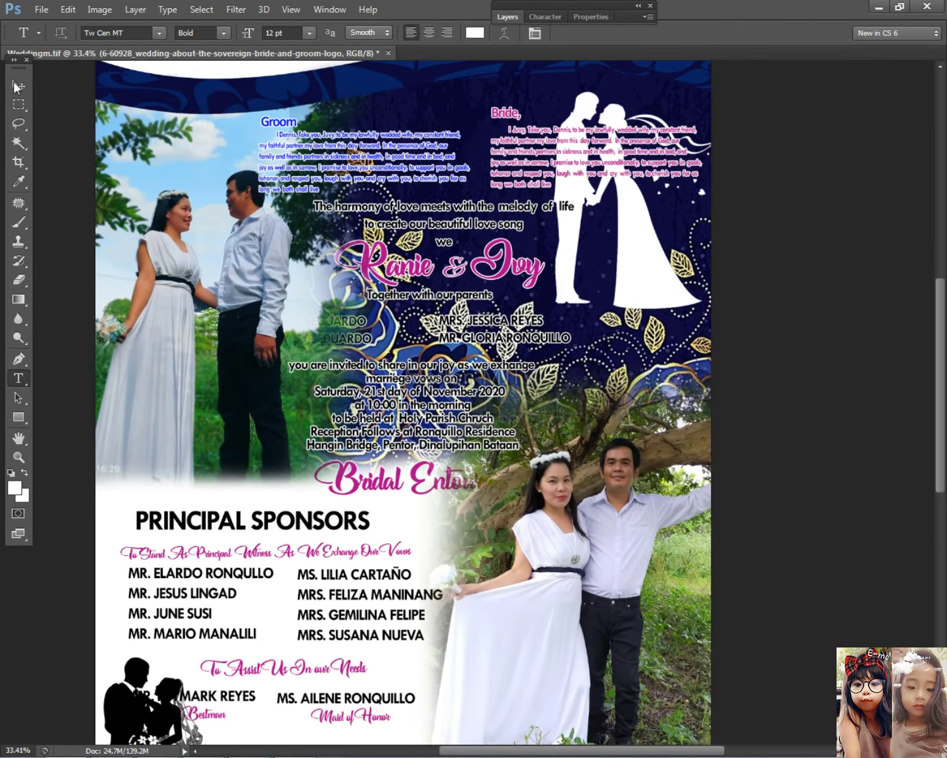
left_click(15, 83)
scroll(606, 256, "down", 2)
right_click(627, 279)
left_click(695, 282)
key("ctrl+t")
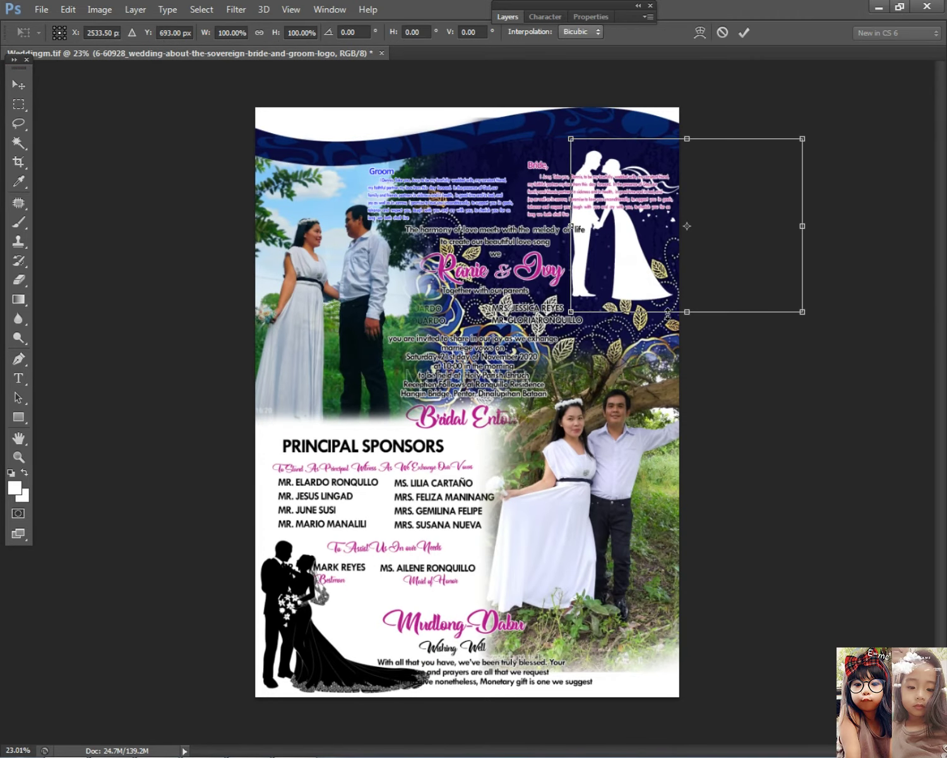
left_click_drag(803, 312, 789, 310)
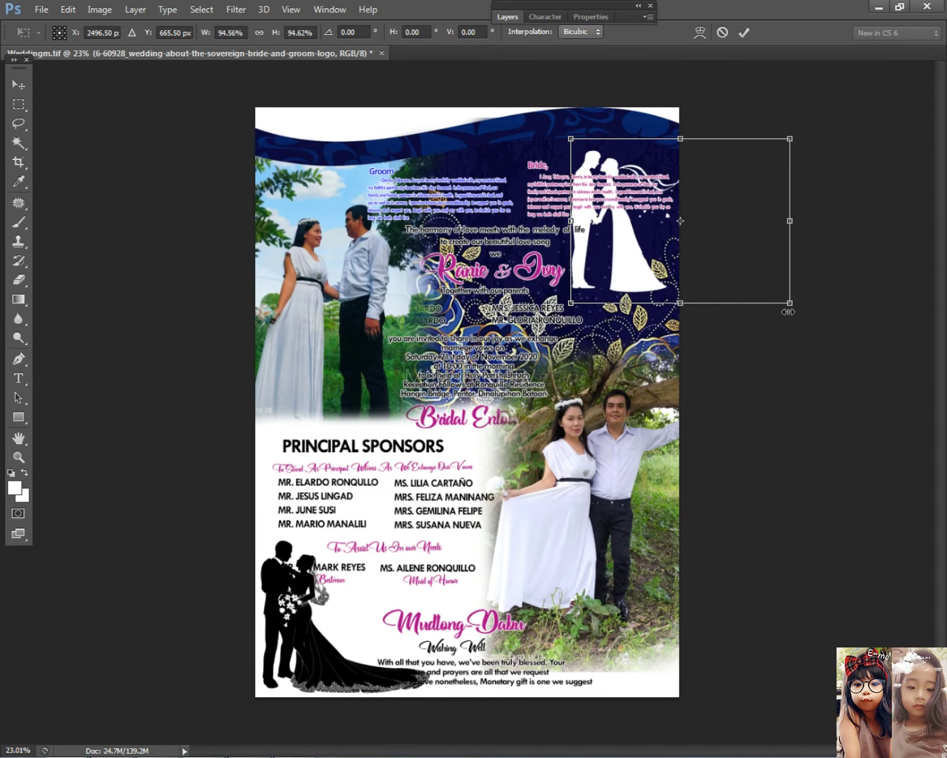
key("Return")
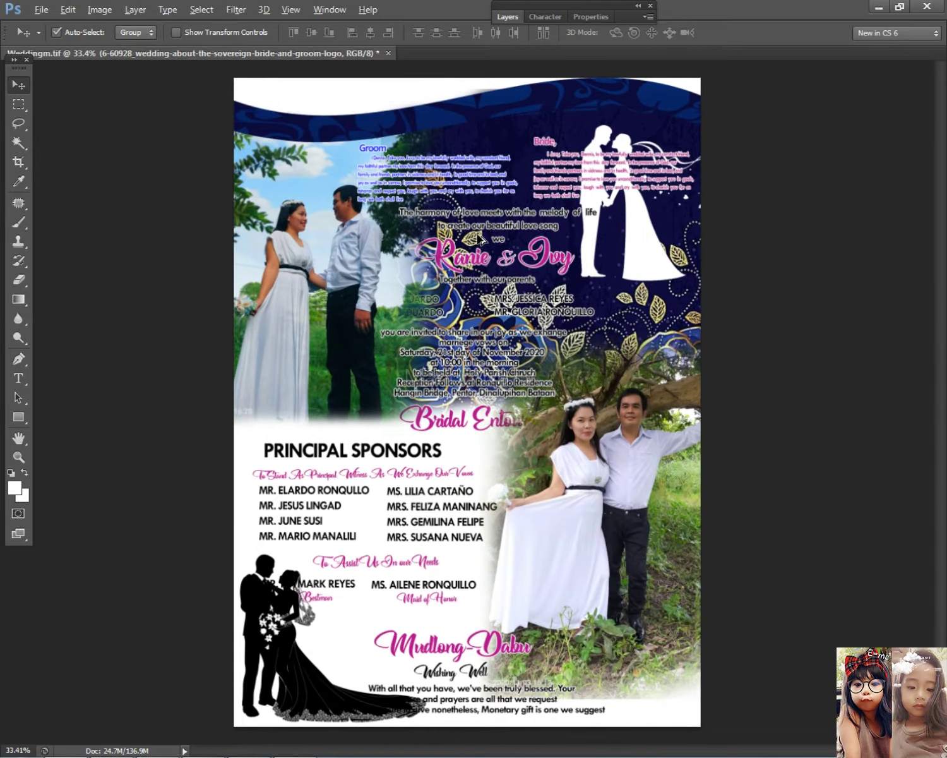
Select 'The harmony of love' text line
scroll(480, 241, "up", 3)
scroll(426, 315, "up", 2)
left_click_drag(419, 277, 421, 278)
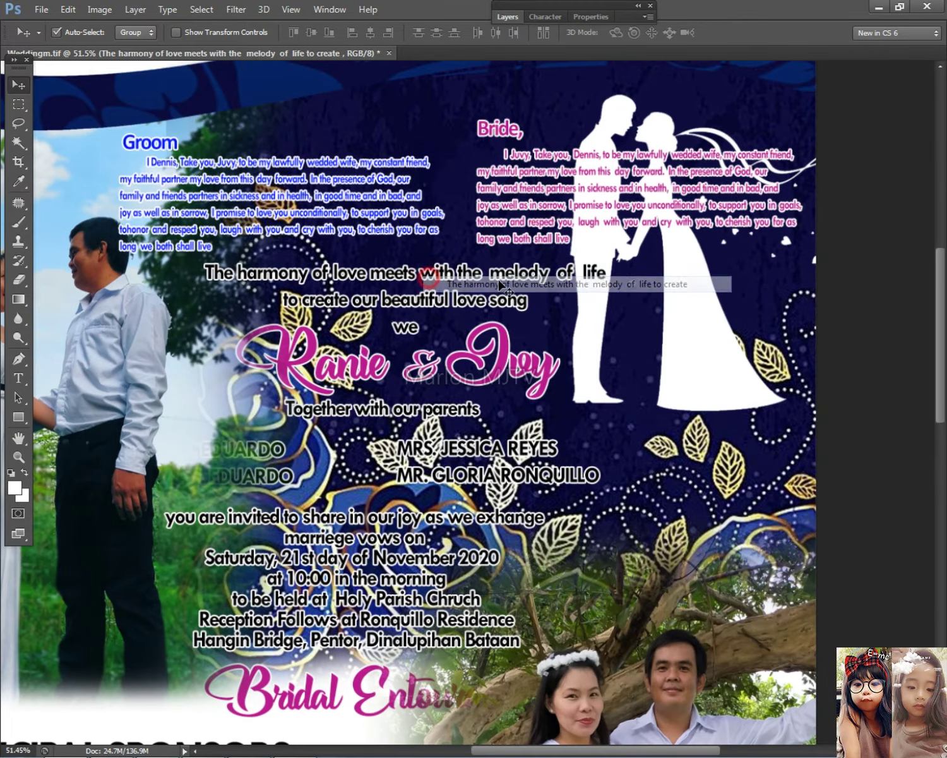
Give 'The harmony of love' text layer a white #ffffff Color Overlay
left_click(504, 17)
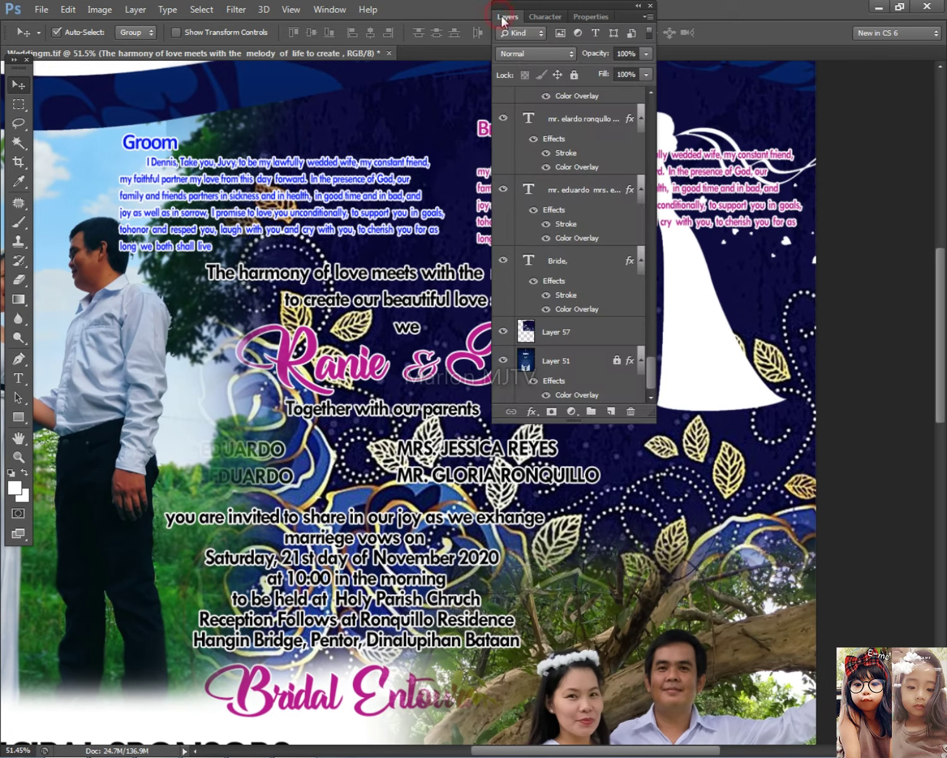
right_click(370, 283)
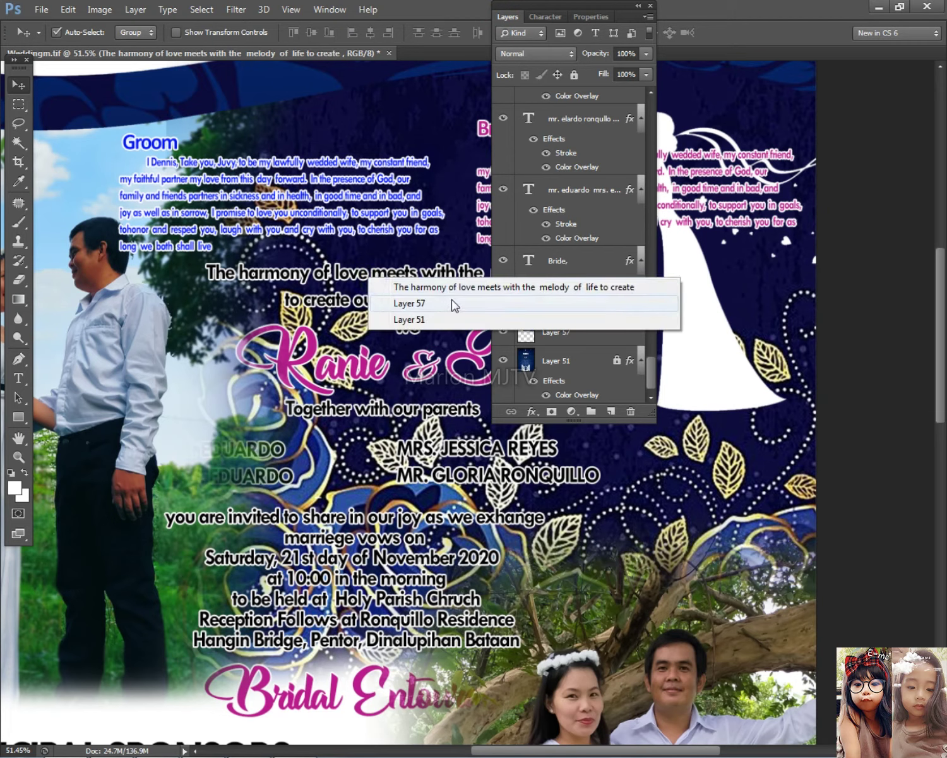
left_click(483, 279)
double_click(587, 114)
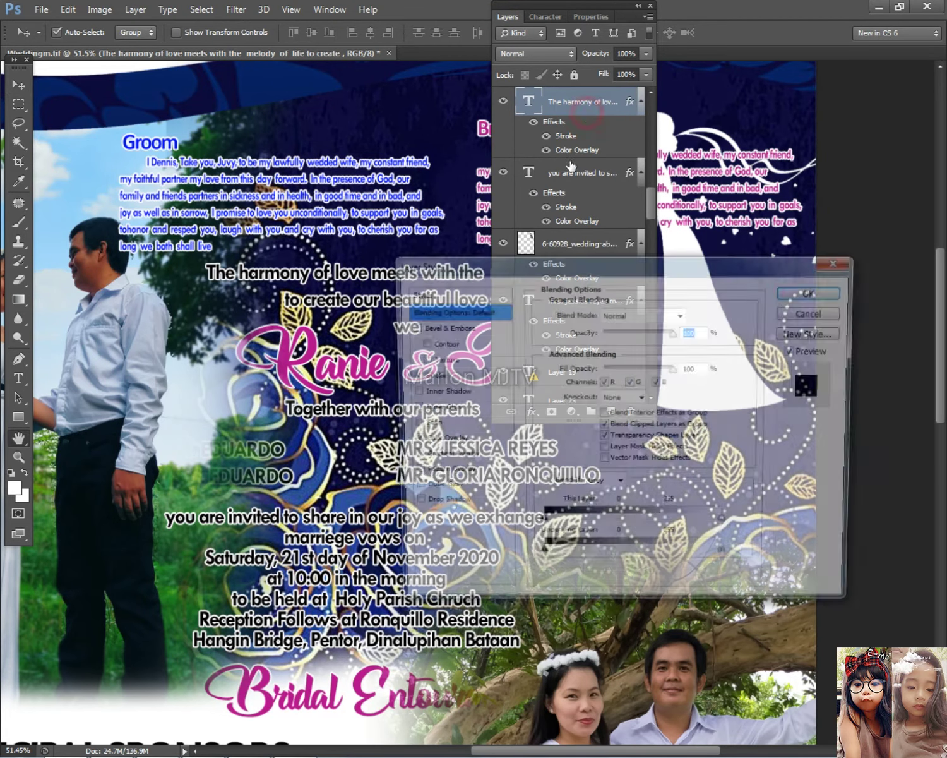
left_click(454, 442)
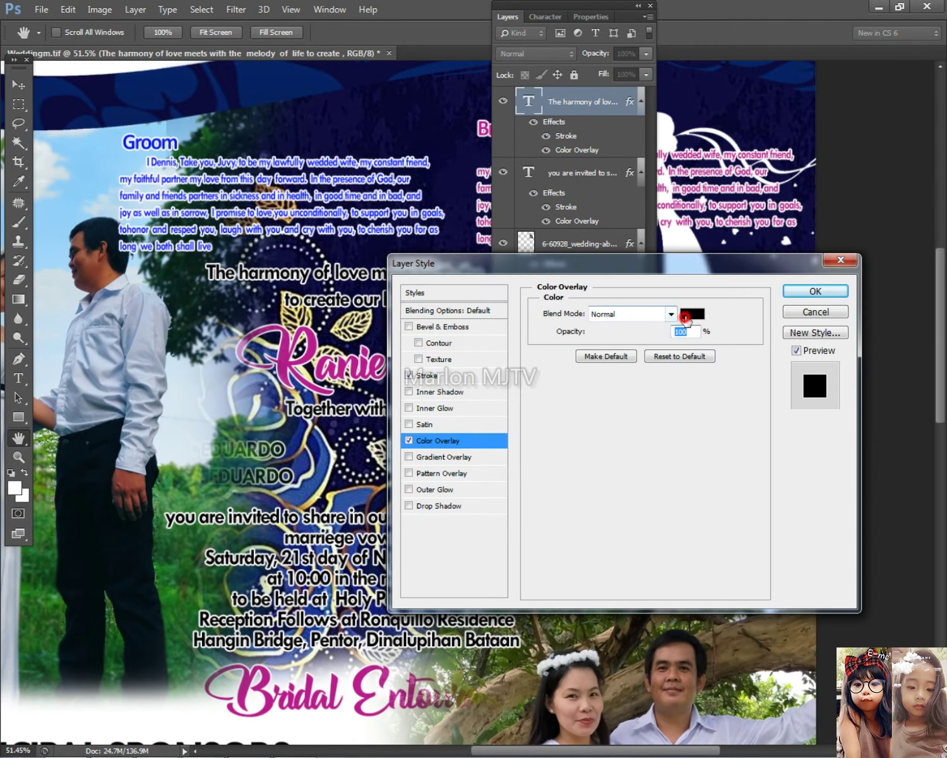
left_click(685, 313)
type("ffffff")
left_click(669, 288)
Add a 10 px black #000000 stroke to the heading and apply the style
left_click(436, 379)
left_click(557, 412)
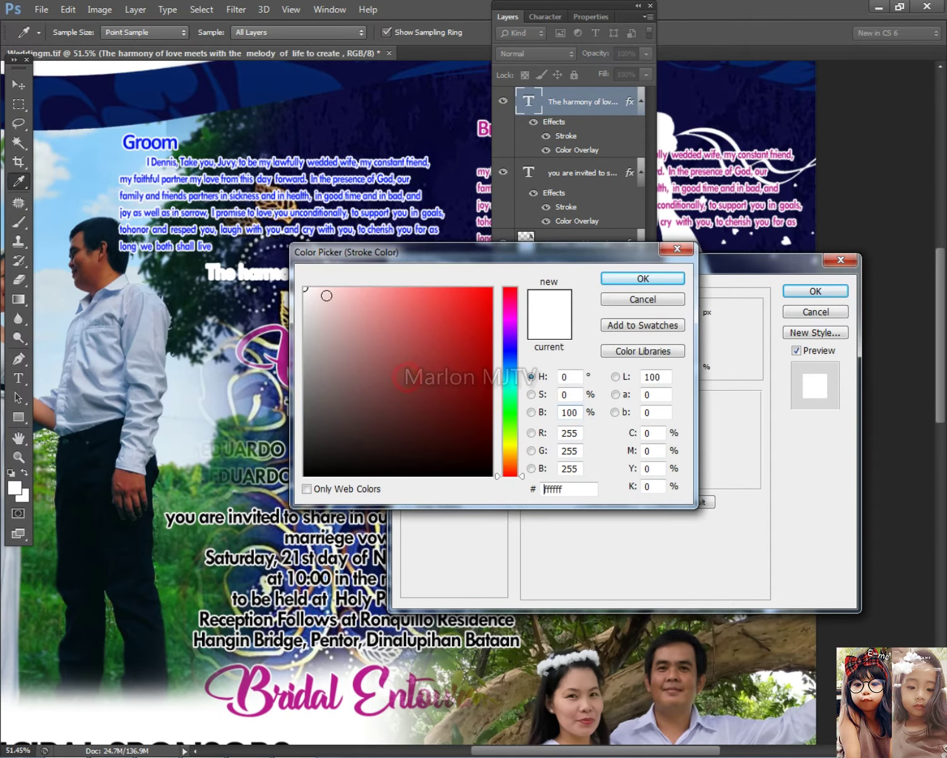
type("000000")
left_click(667, 284)
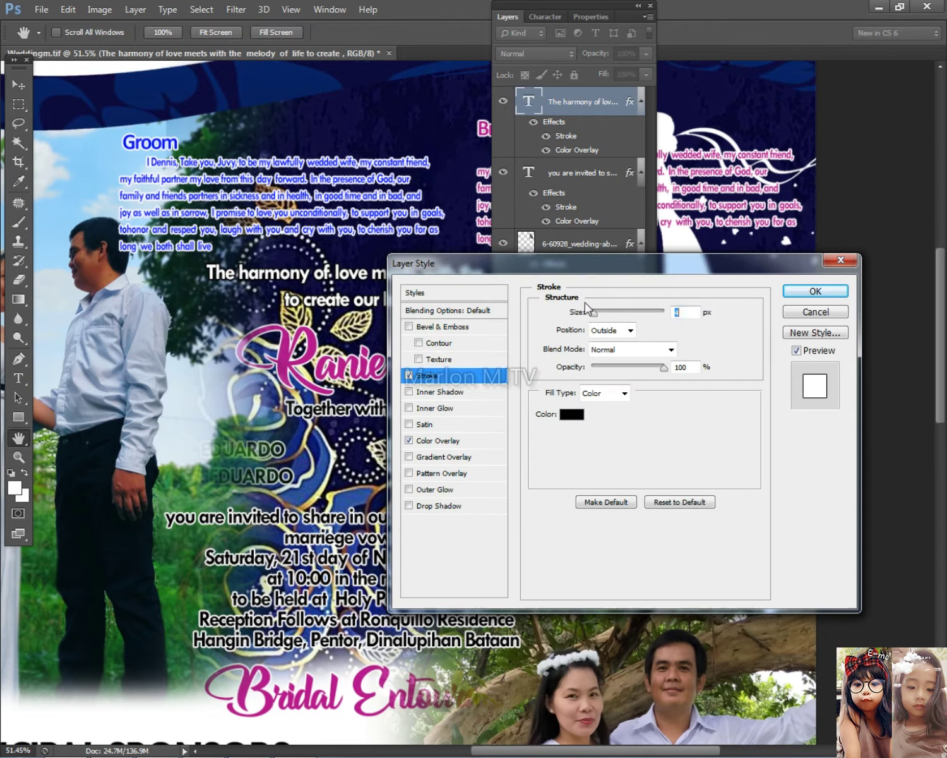
left_click(598, 313)
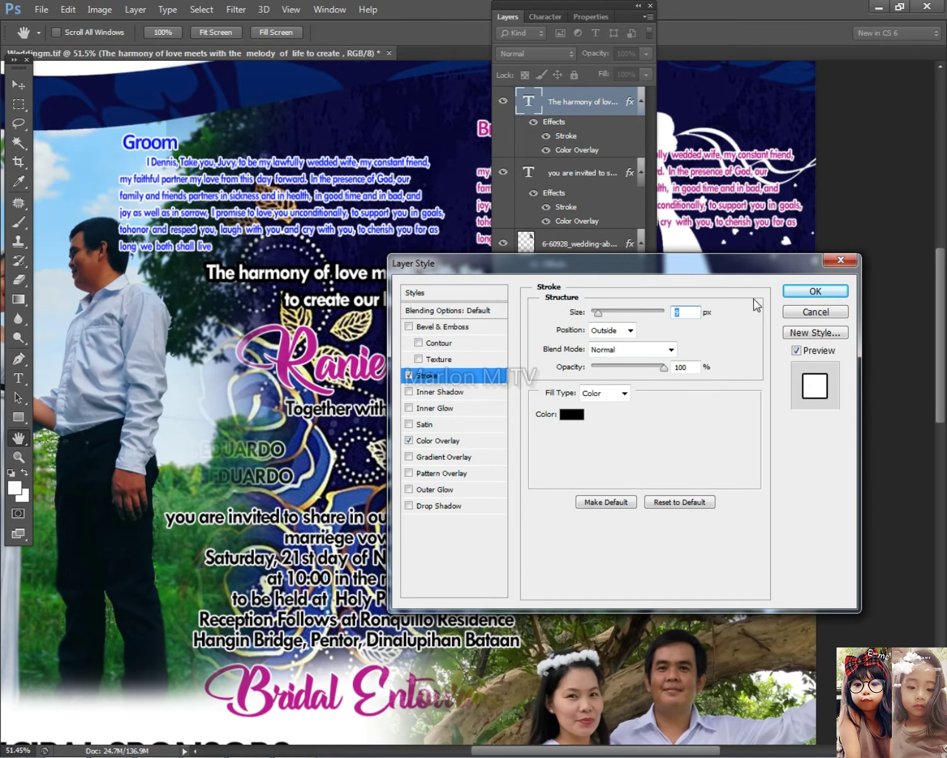
left_click(815, 291)
double_click(512, 17)
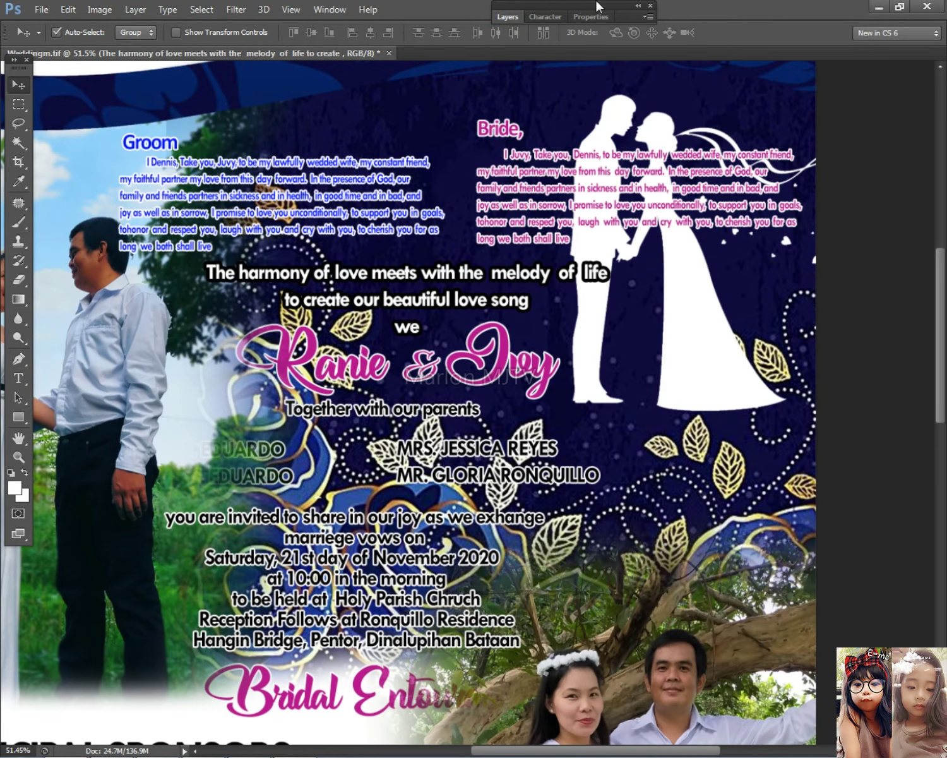
key("ctrl+0")
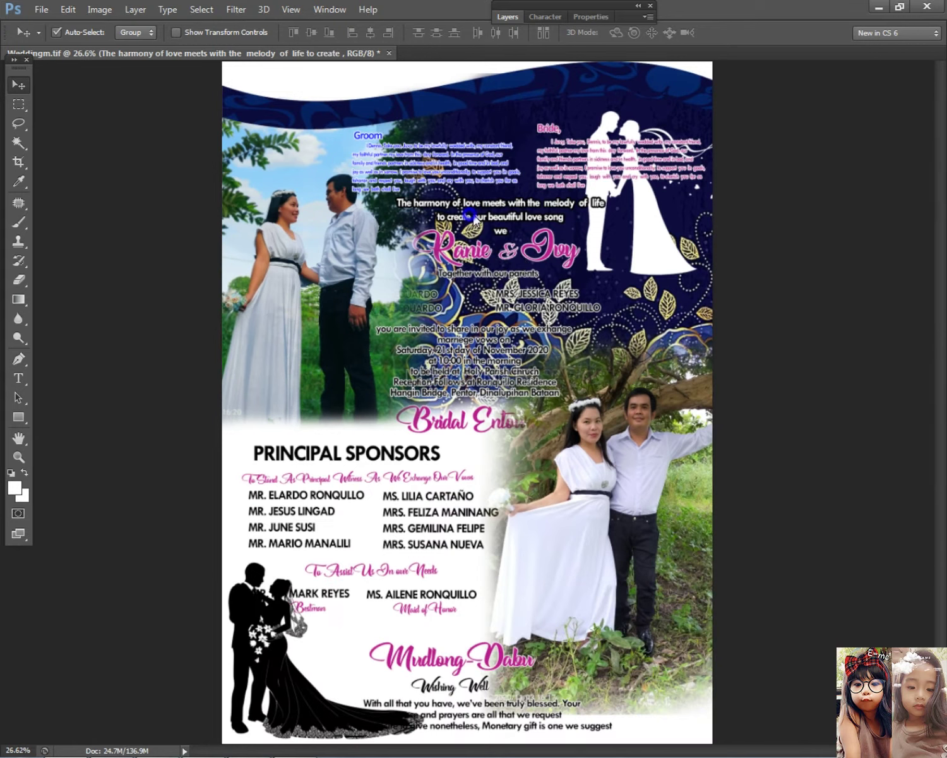
Nudge the harmony heading up slightly and copy its layer style
key("shift+Up")
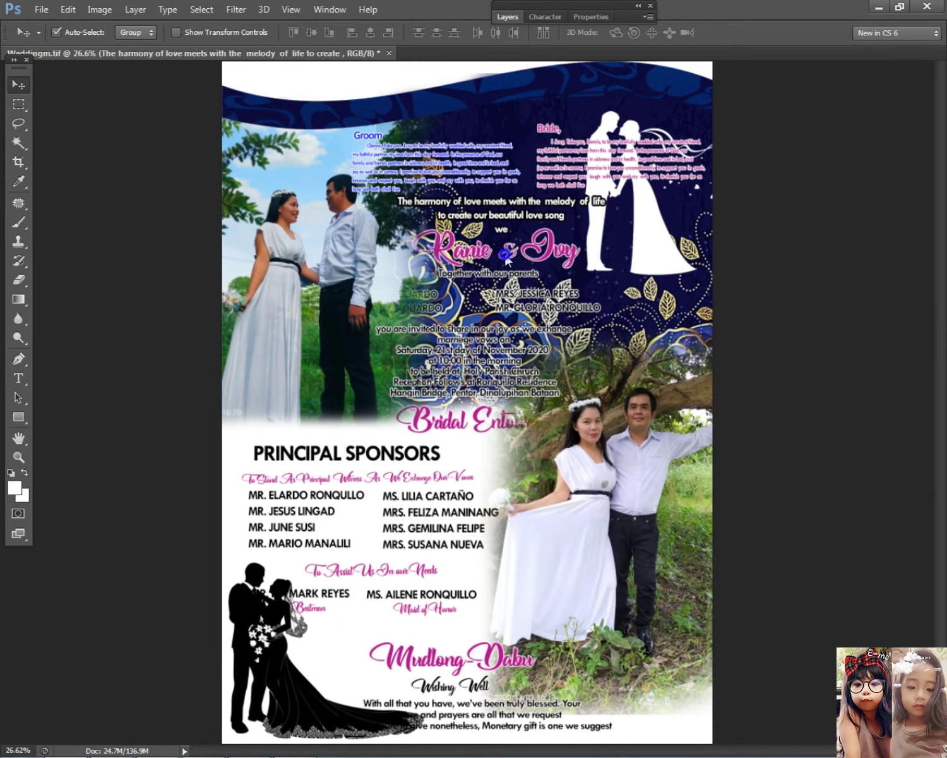
left_click(508, 258)
left_click(499, 274)
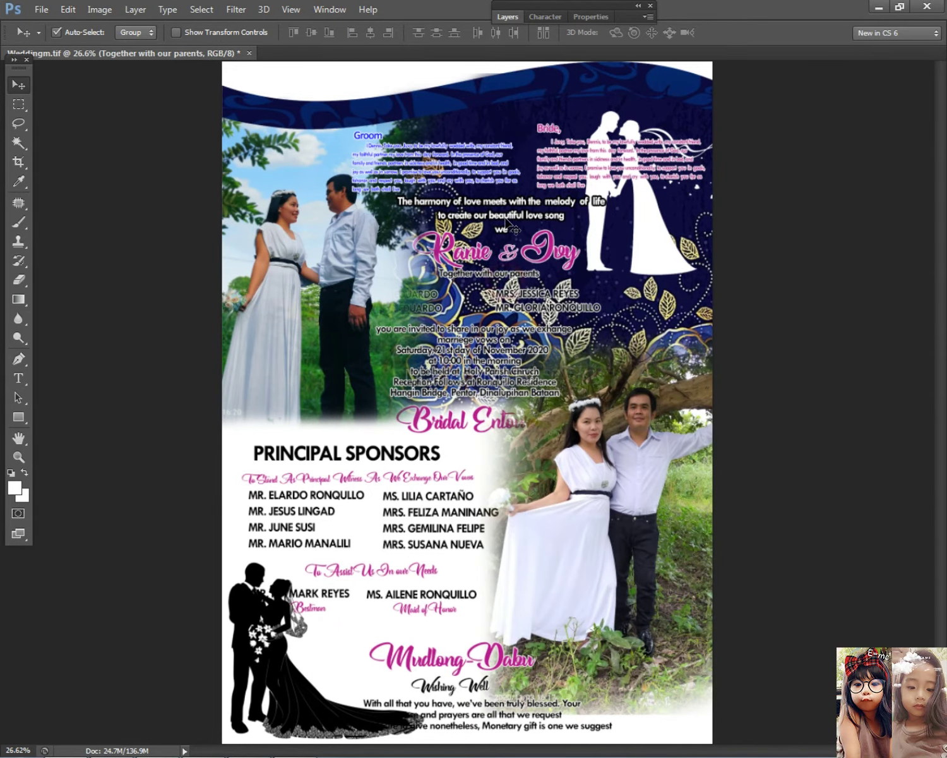
left_click(508, 226)
scroll(508, 226, "up", 1, "alt")
left_click(510, 225)
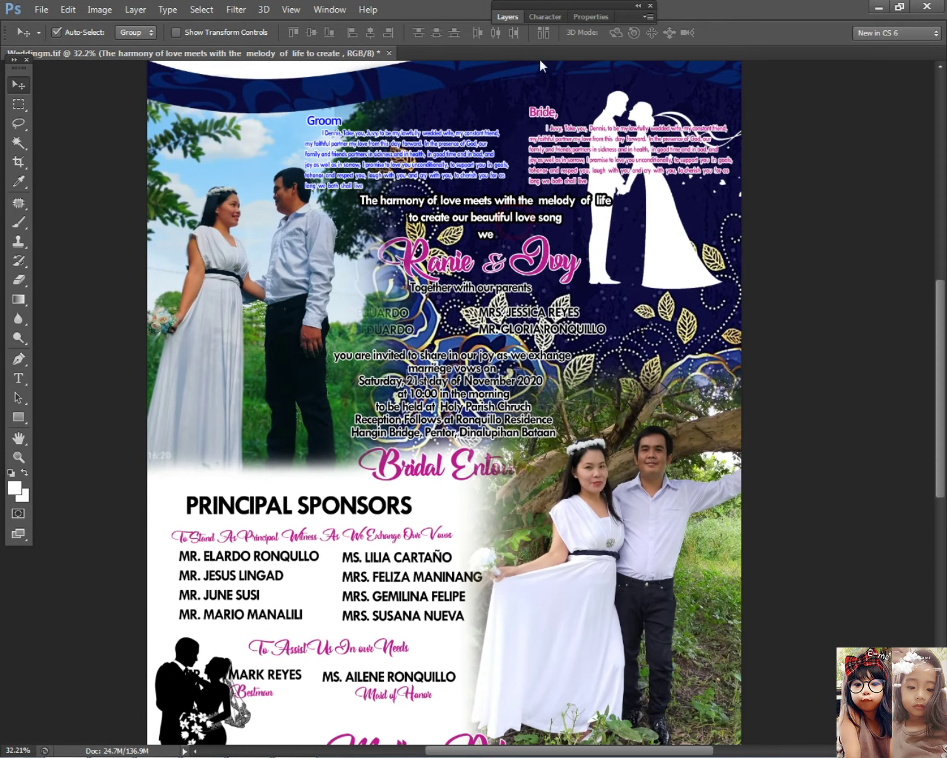
left_click(513, 19)
right_click(593, 106)
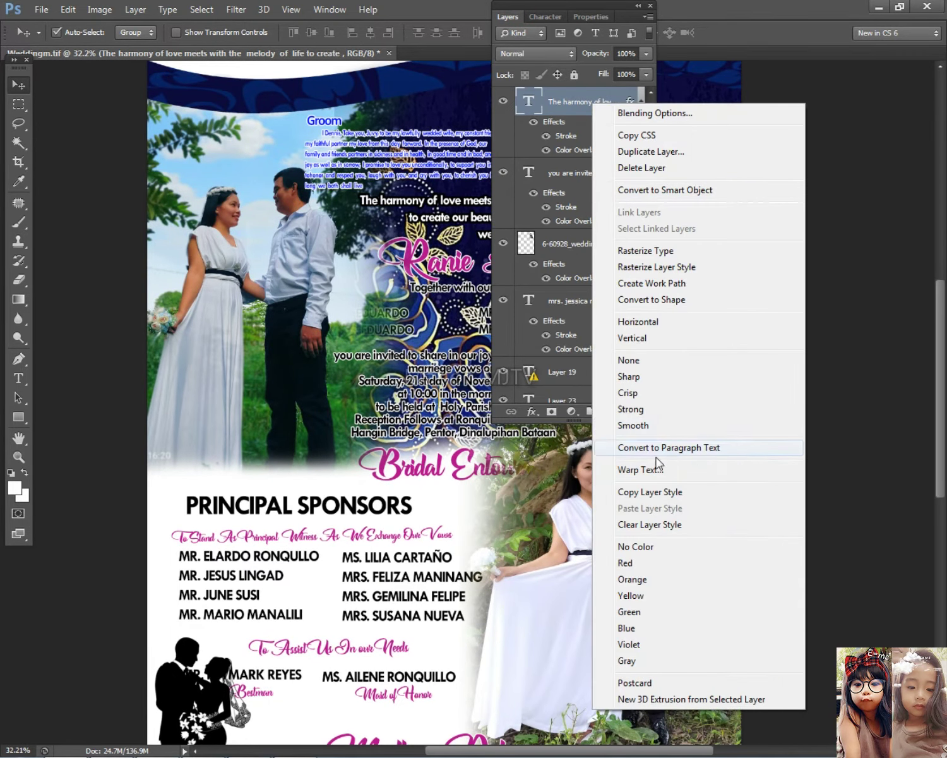
left_click(630, 486)
left_click(514, 18)
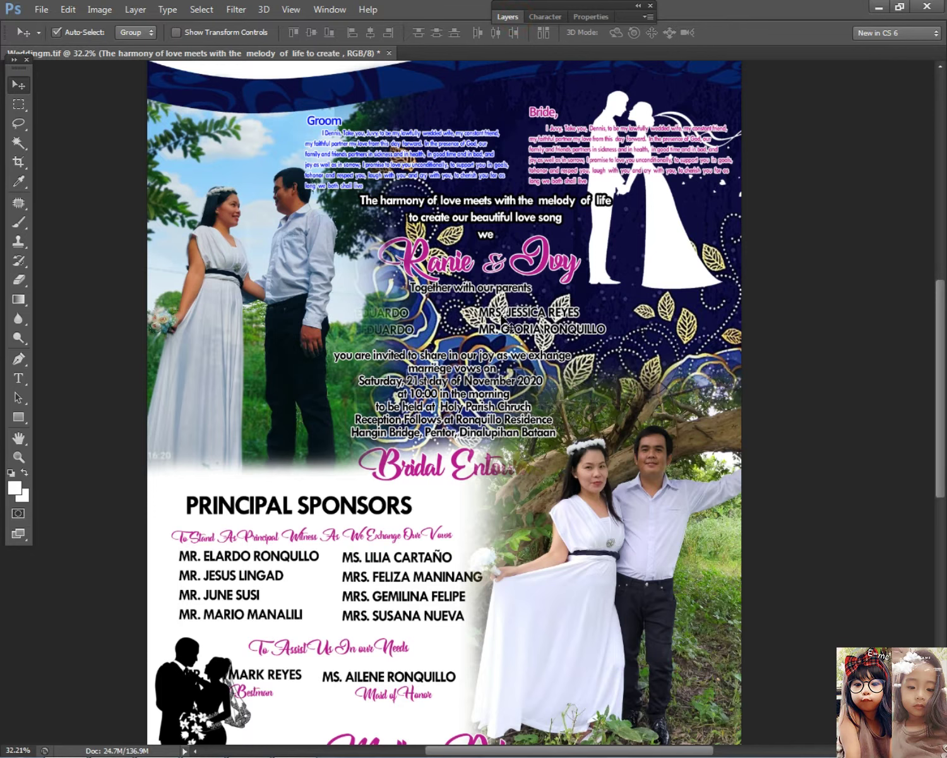
Bring the left parents' names text layer to the front
right_click(407, 332)
left_click(442, 342)
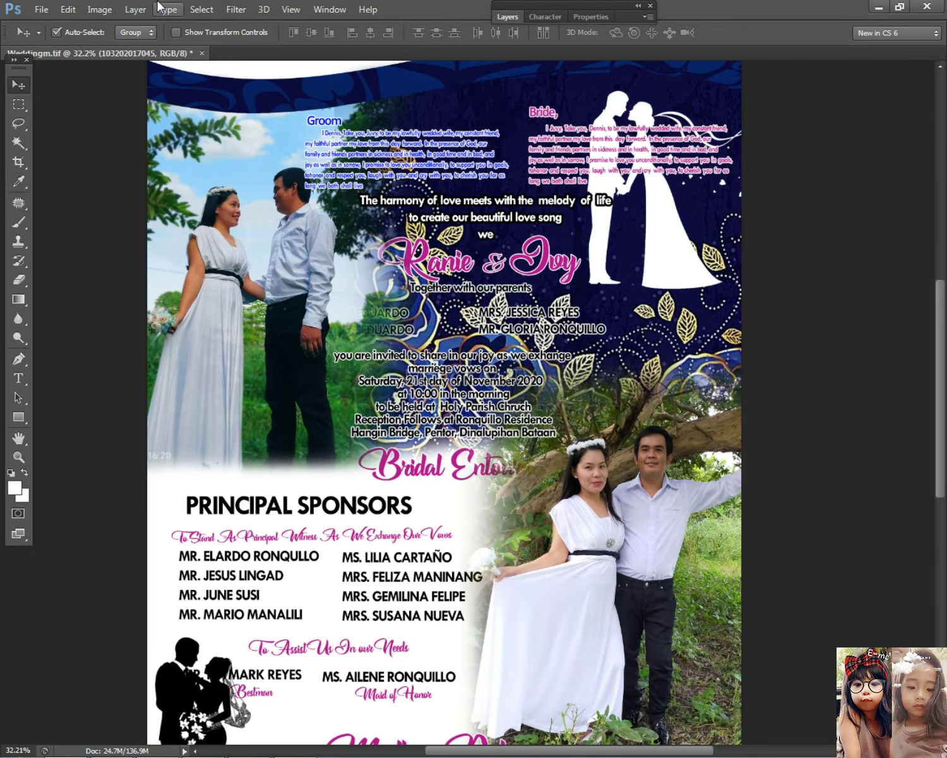
right_click(384, 309)
left_click(398, 319)
right_click(385, 310)
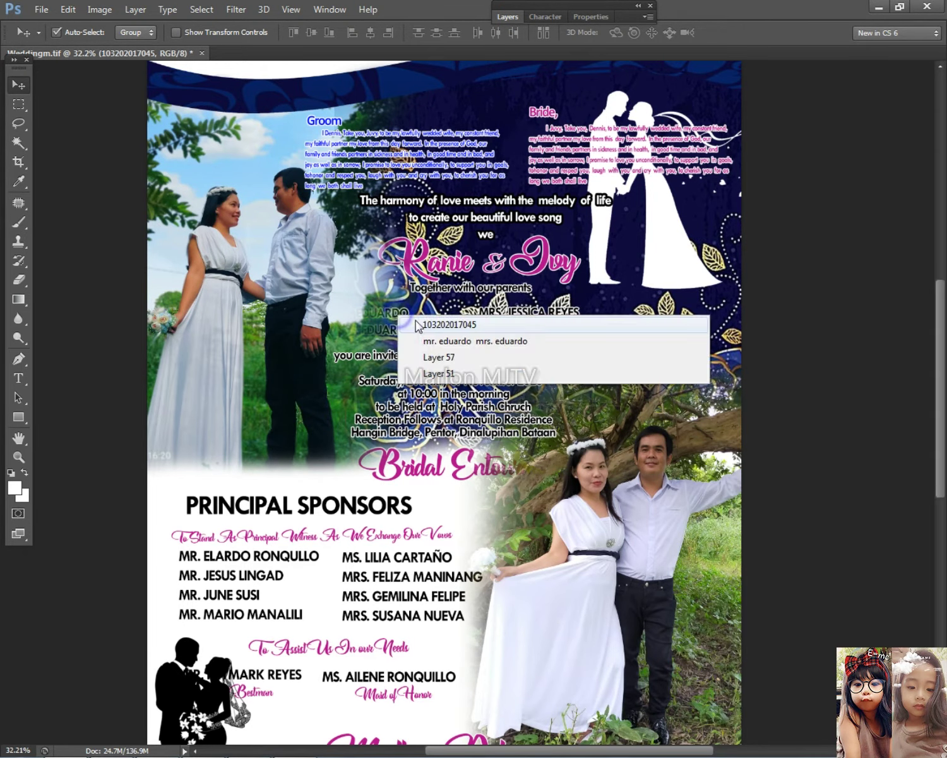
left_click(417, 334)
left_click(137, 9)
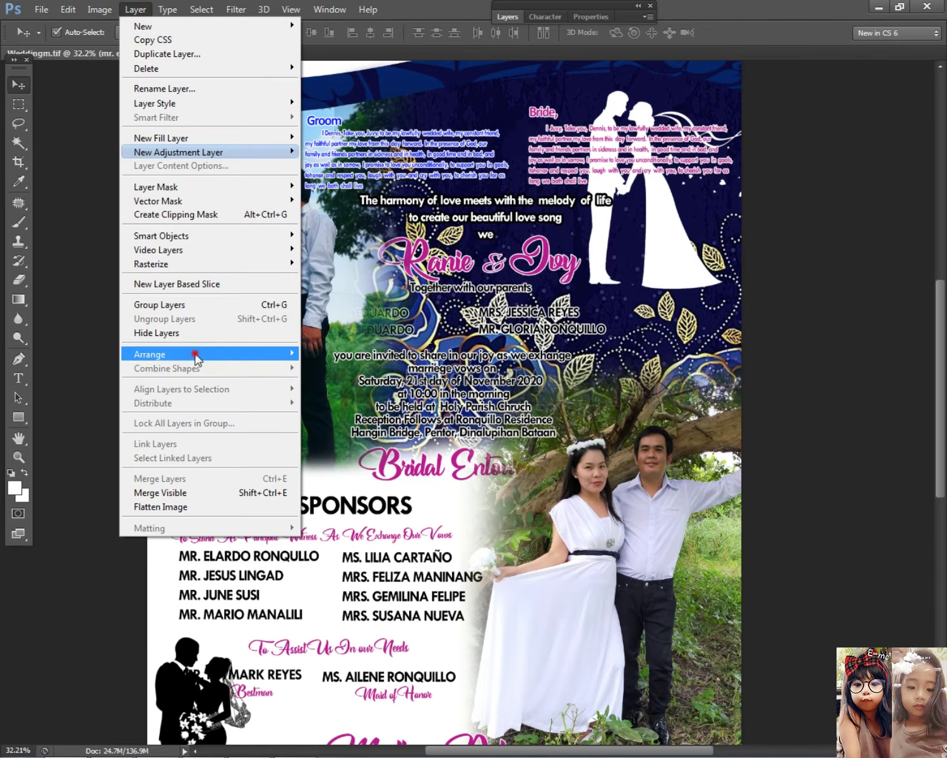
left_click(338, 359)
scroll(445, 345, "up", 3)
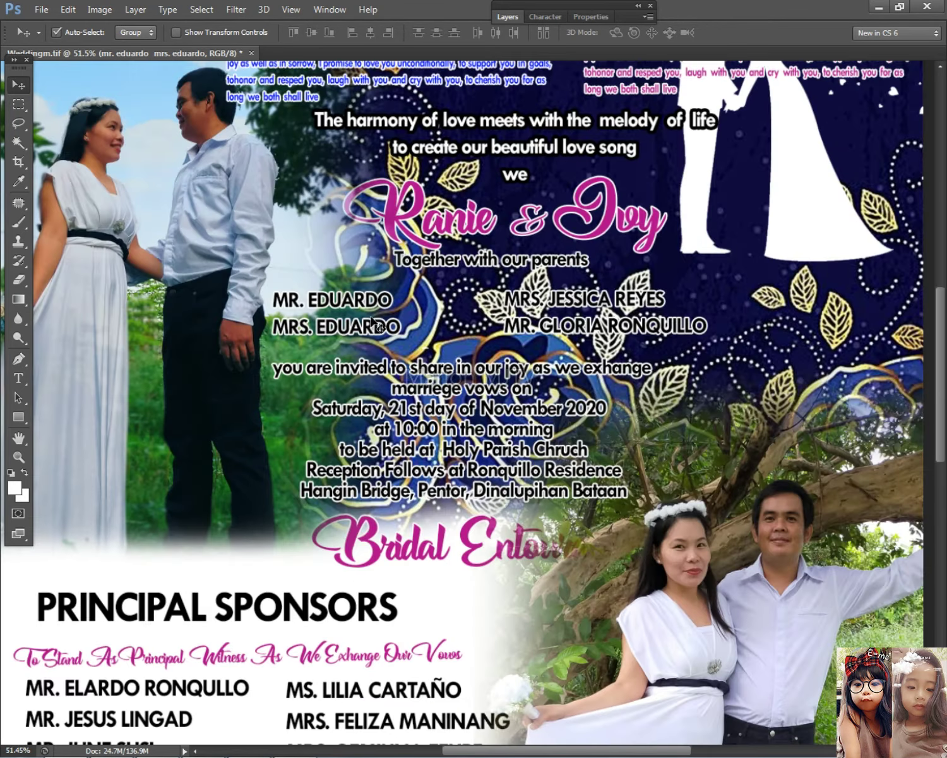
Paste the copied layer style onto the left and right parents' names
left_click(507, 17)
right_click(359, 328)
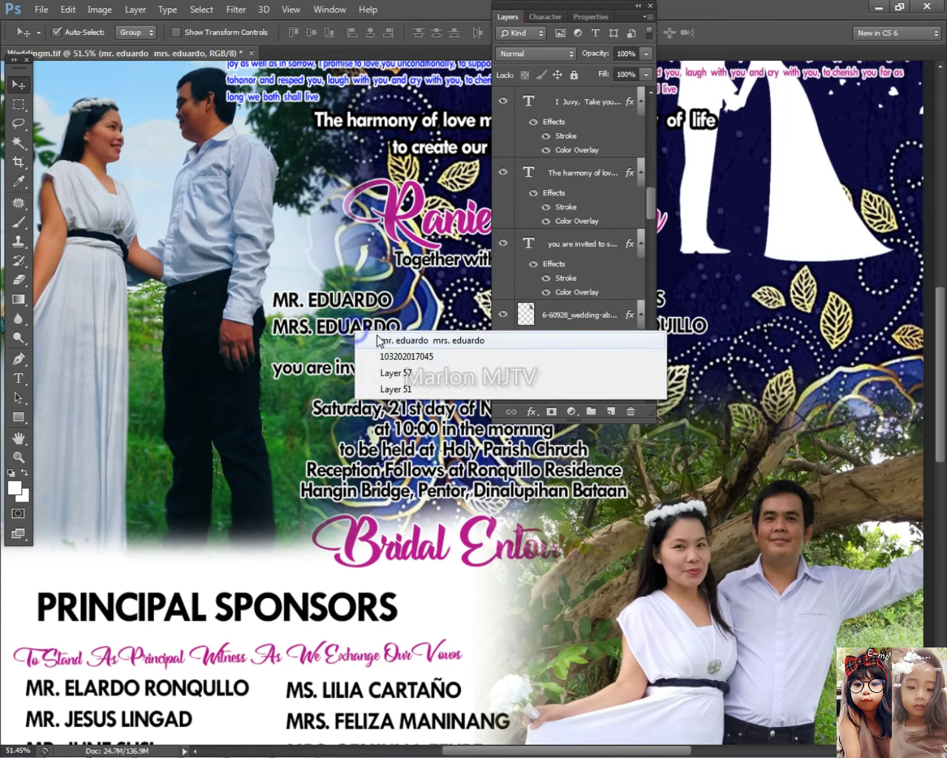
left_click(391, 338)
right_click(581, 110)
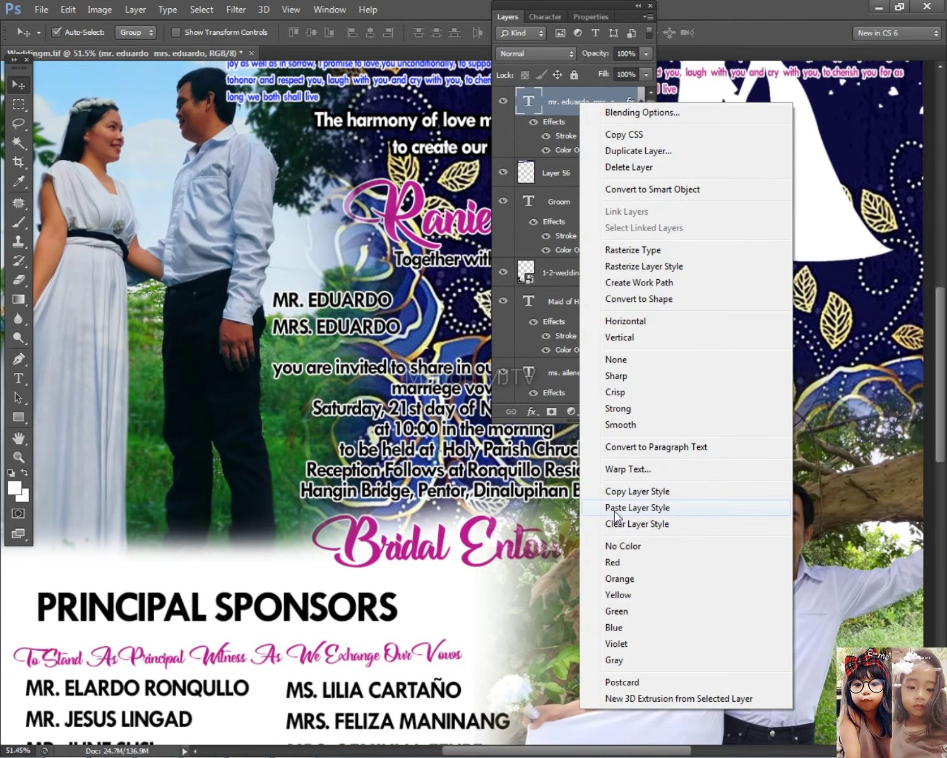
left_click(615, 509)
left_click_drag(542, 1, 735, 22)
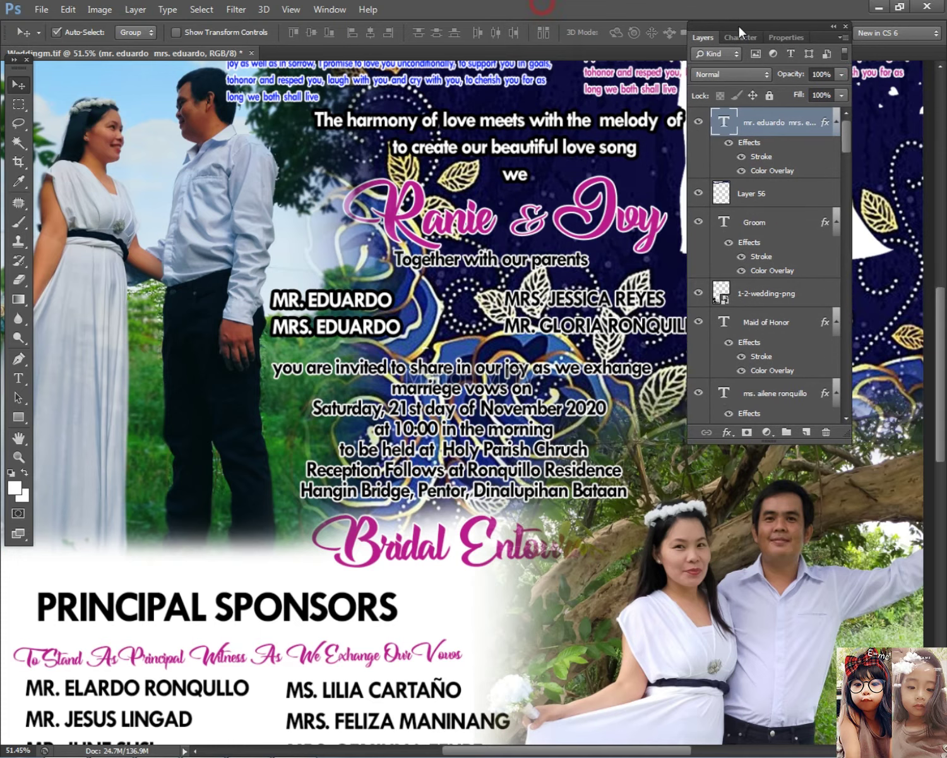
right_click(557, 289)
left_click(599, 309)
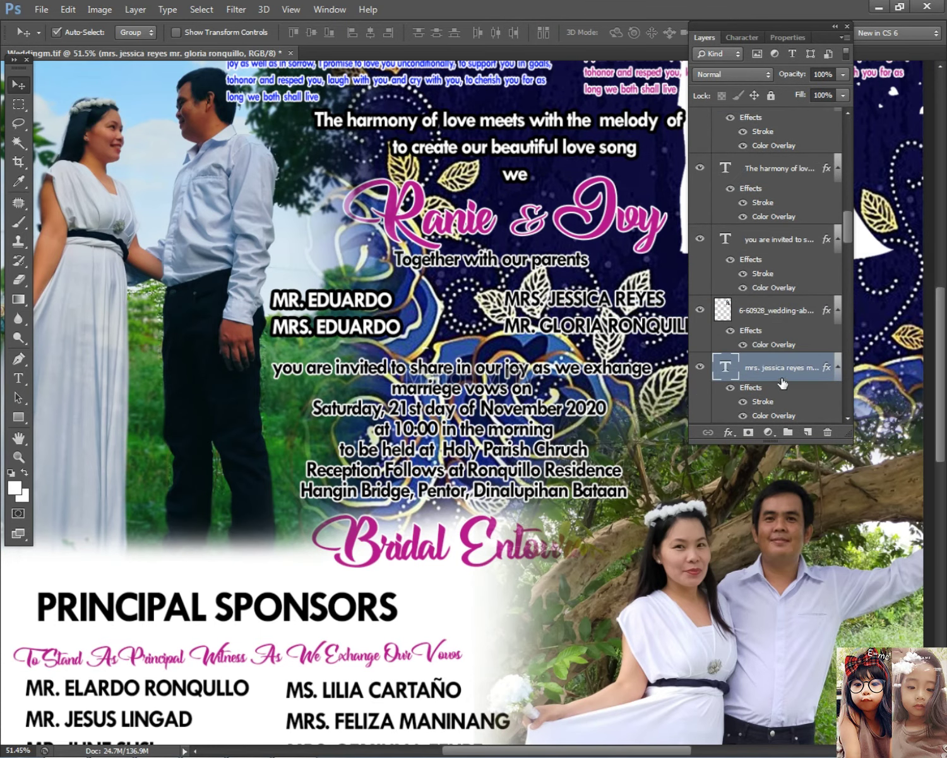
right_click(783, 371)
left_click(621, 556)
Paste the copied layer style onto the invitation details paragraph
right_click(491, 417)
left_click(518, 433)
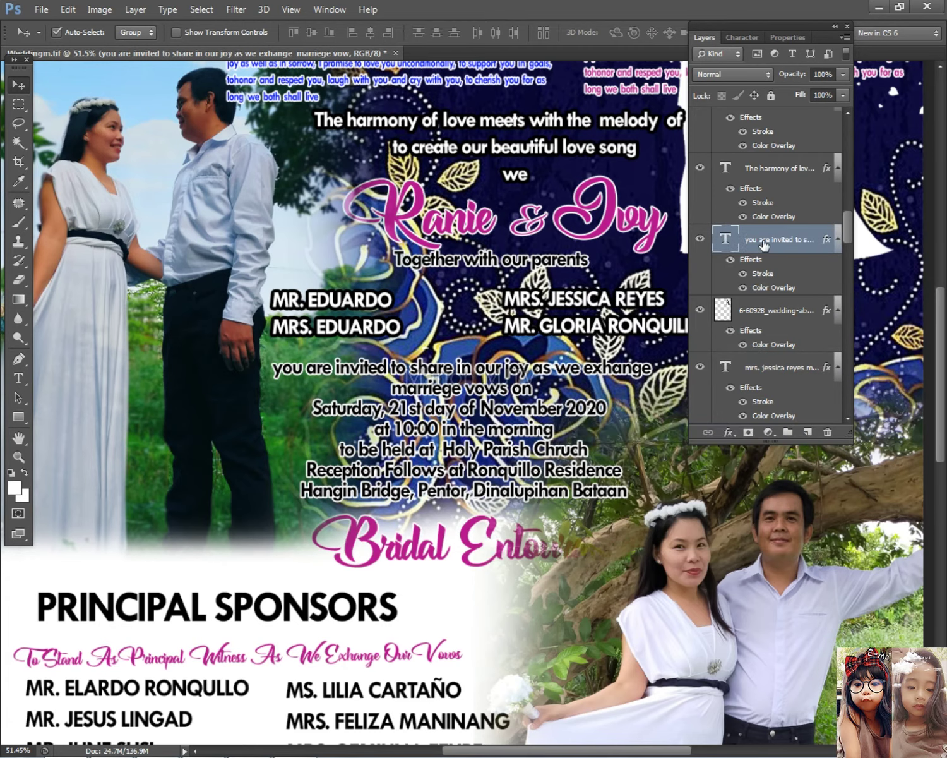
right_click(765, 246)
left_click(617, 562)
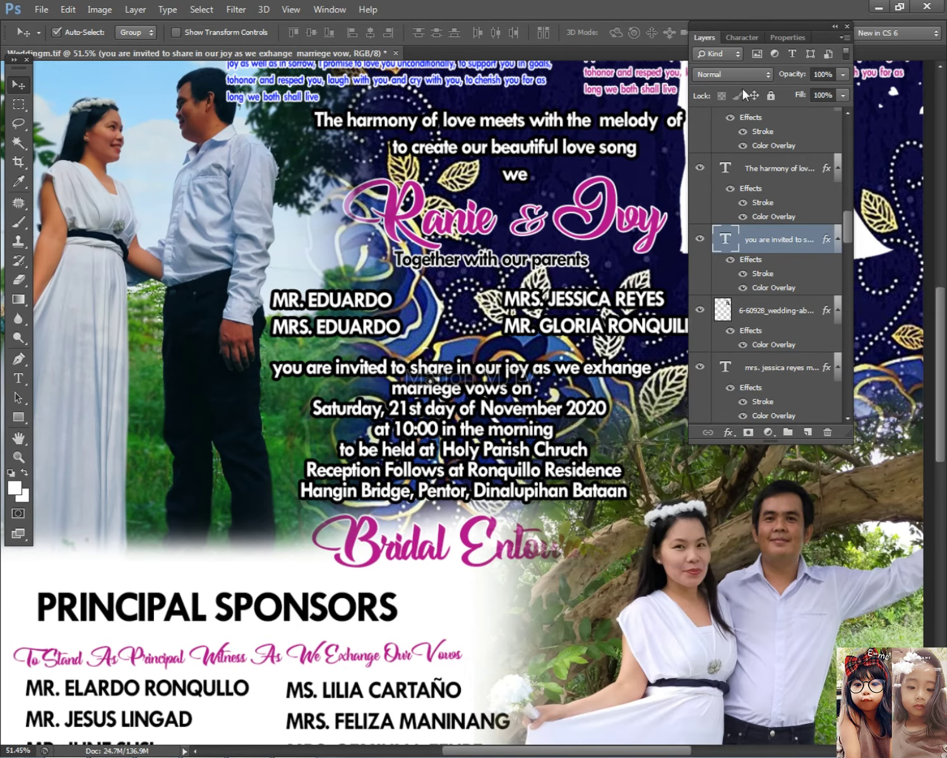
left_click(706, 39)
scroll(467, 233, "down", 3)
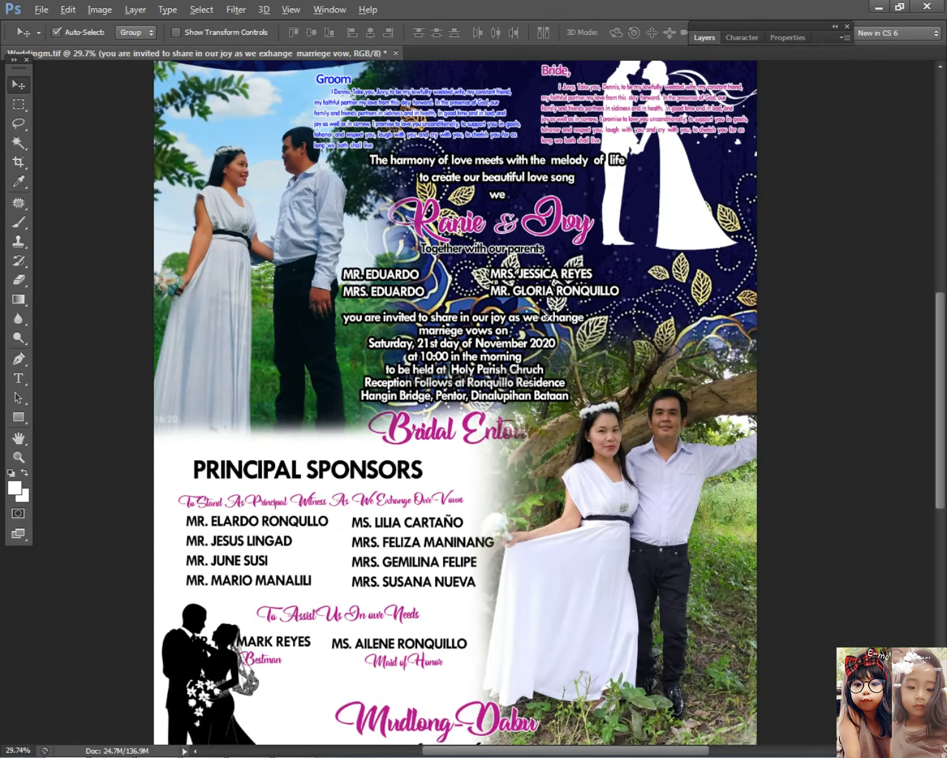
scroll(544, 314, "down", 2)
scroll(534, 318, "up", 1)
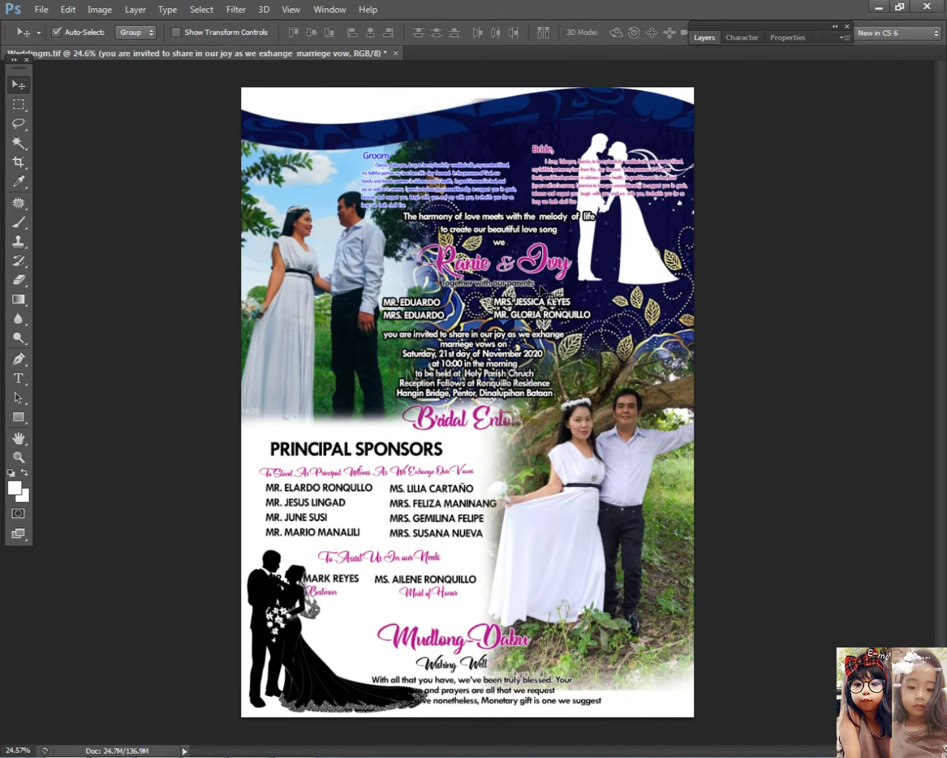
key("alt+Tab")
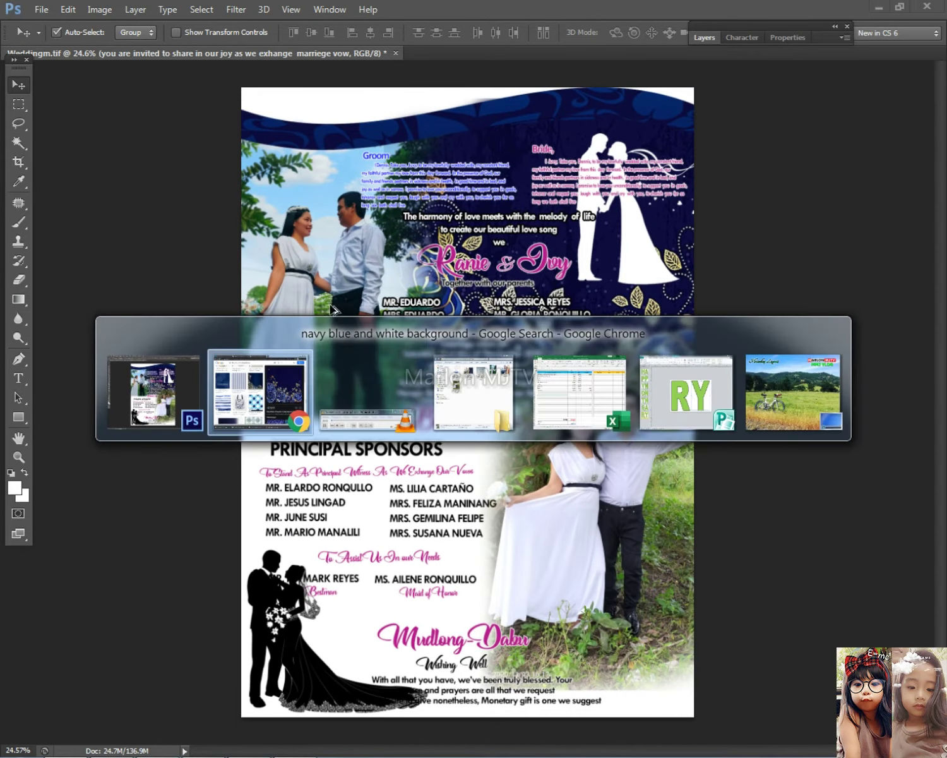
Browse the background image results, previewing a white layered and a blurred blue background
scroll(336, 253, "up", 5)
scroll(258, 85, "up", 3)
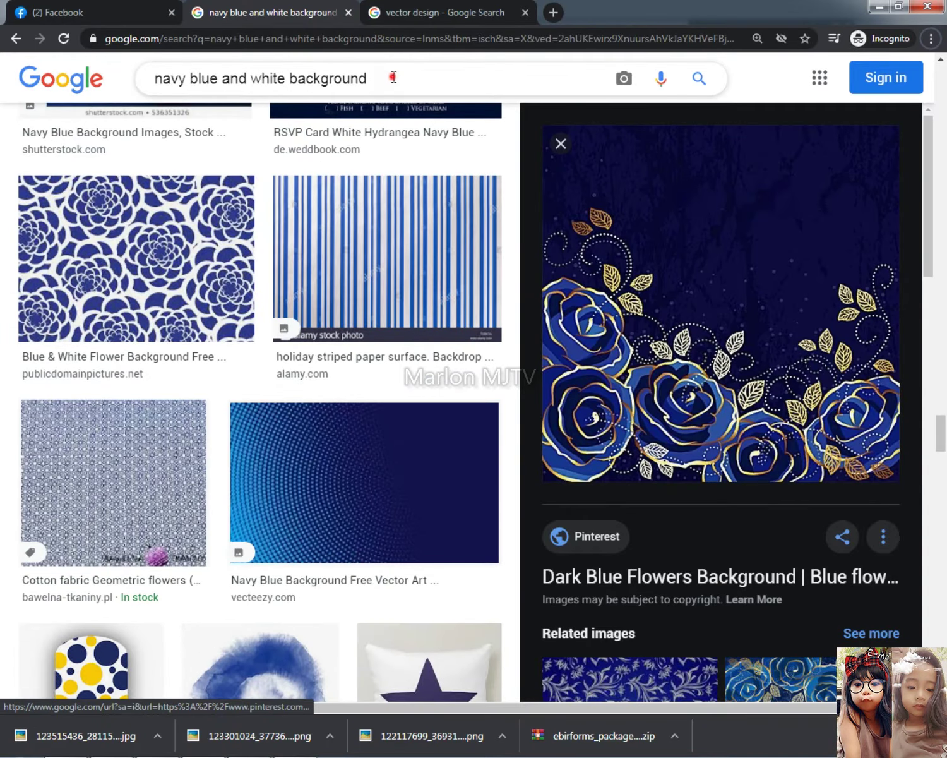
scroll(380, 85, "up", 3)
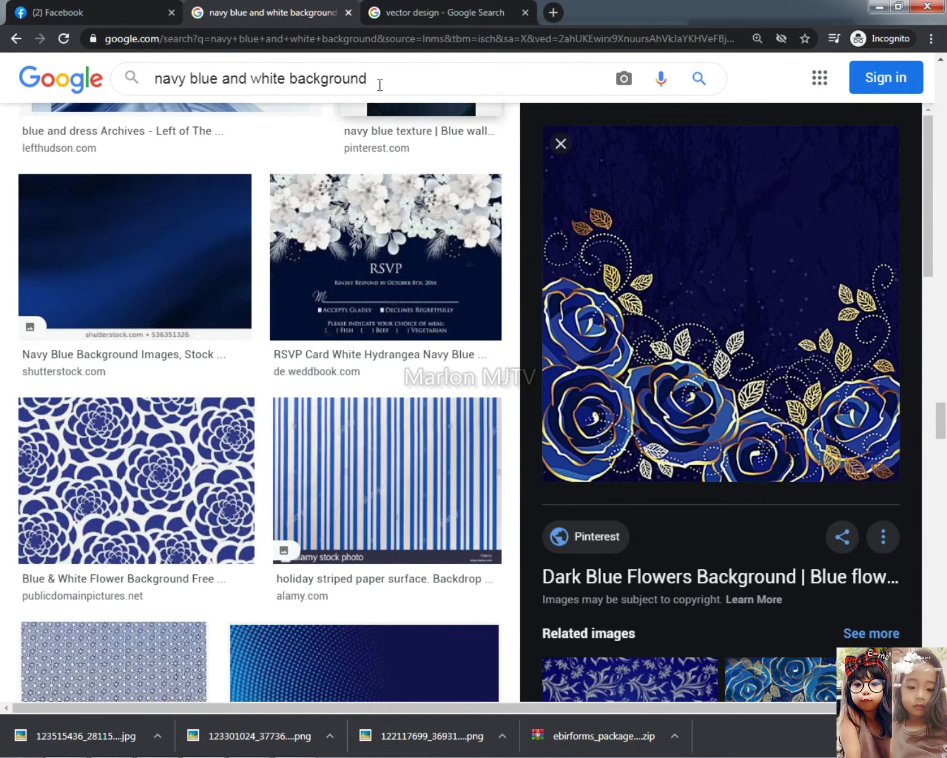
scroll(391, 126, "up", 3)
scroll(374, 218, "up", 3)
scroll(243, 359, "down", 3)
scroll(231, 426, "down", 3)
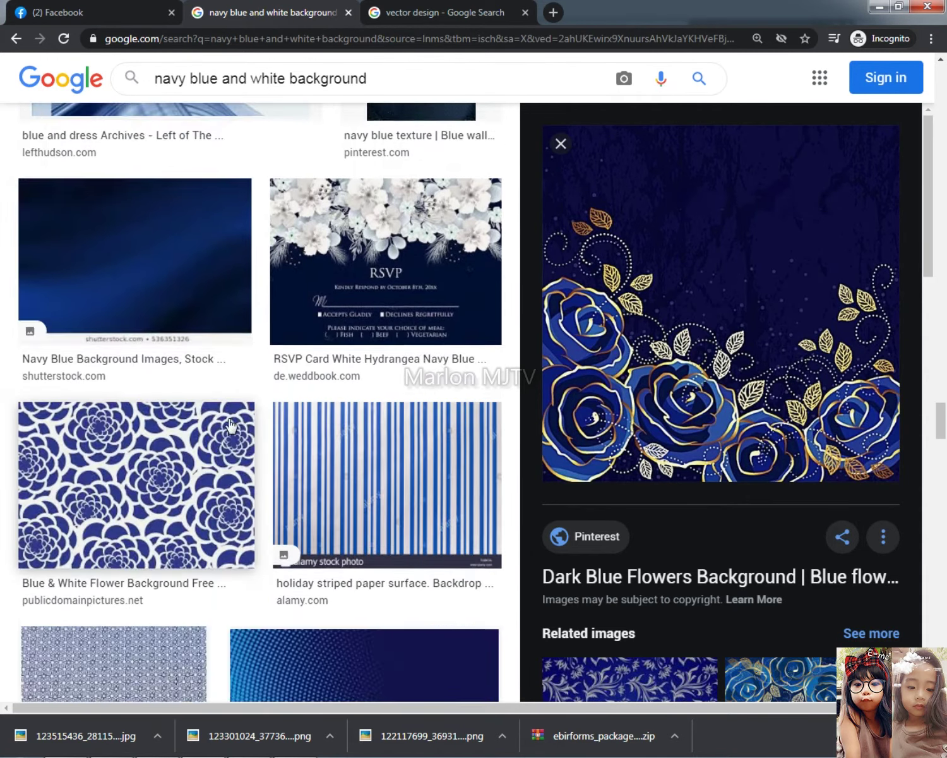
scroll(231, 426, "up", 3)
scroll(243, 381, "up", 5)
scroll(243, 381, "up", 3)
left_click(140, 177)
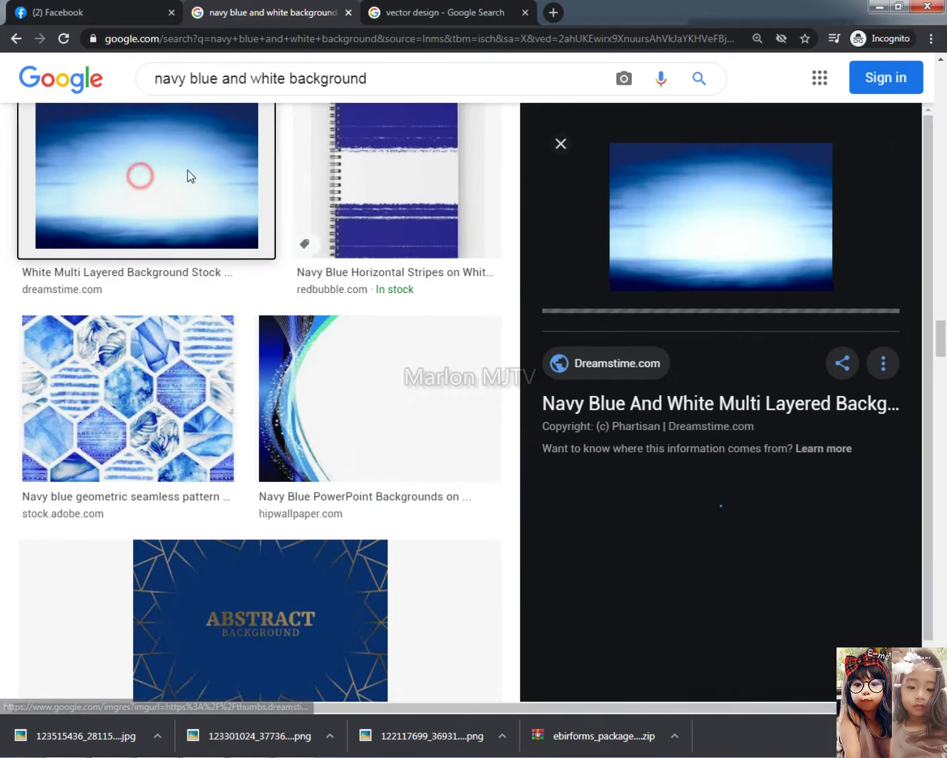
left_click(679, 571)
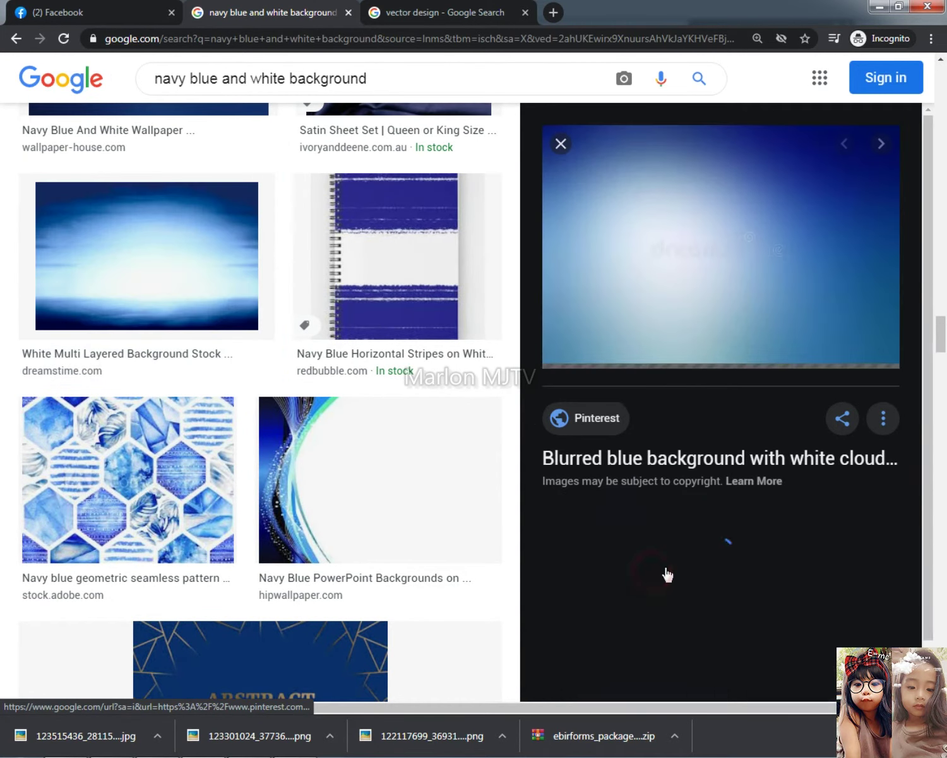
Copy the white-to-blue gradient wallpaper image from its preview
scroll(827, 603, "down", 2)
scroll(828, 600, "down", 6)
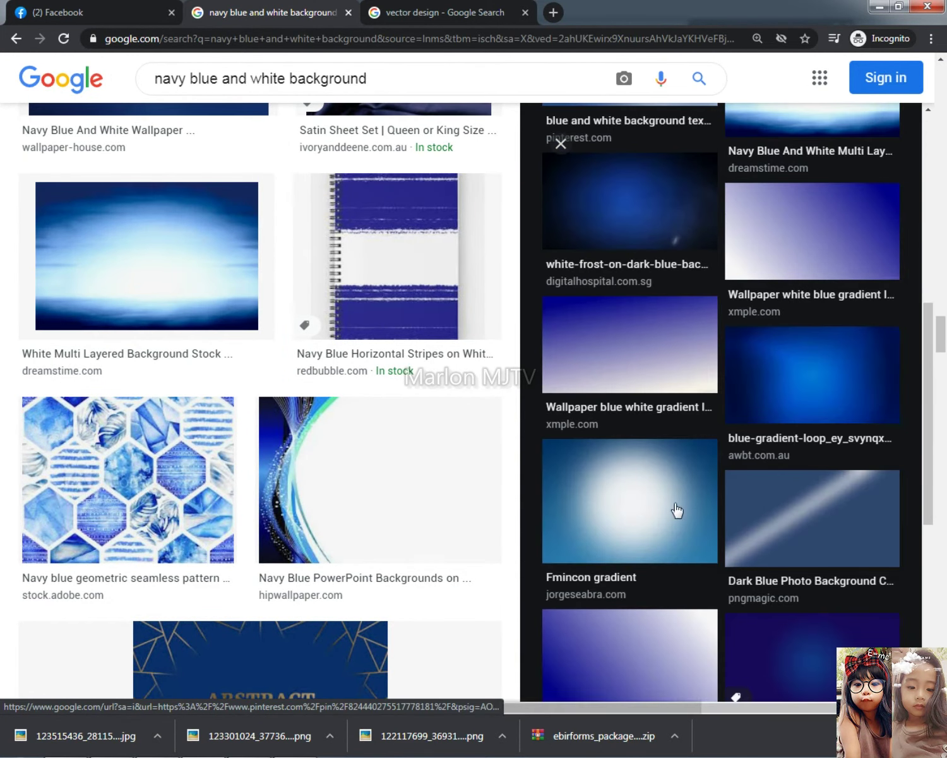
left_click(651, 341)
scroll(695, 455, "down", 5)
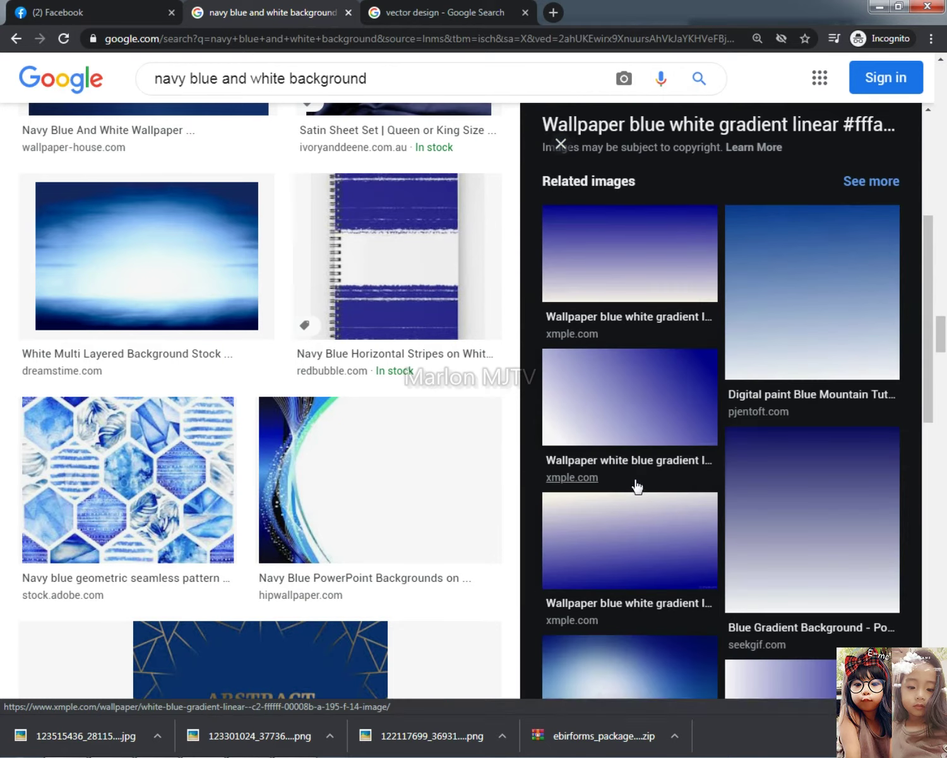
left_click(659, 405)
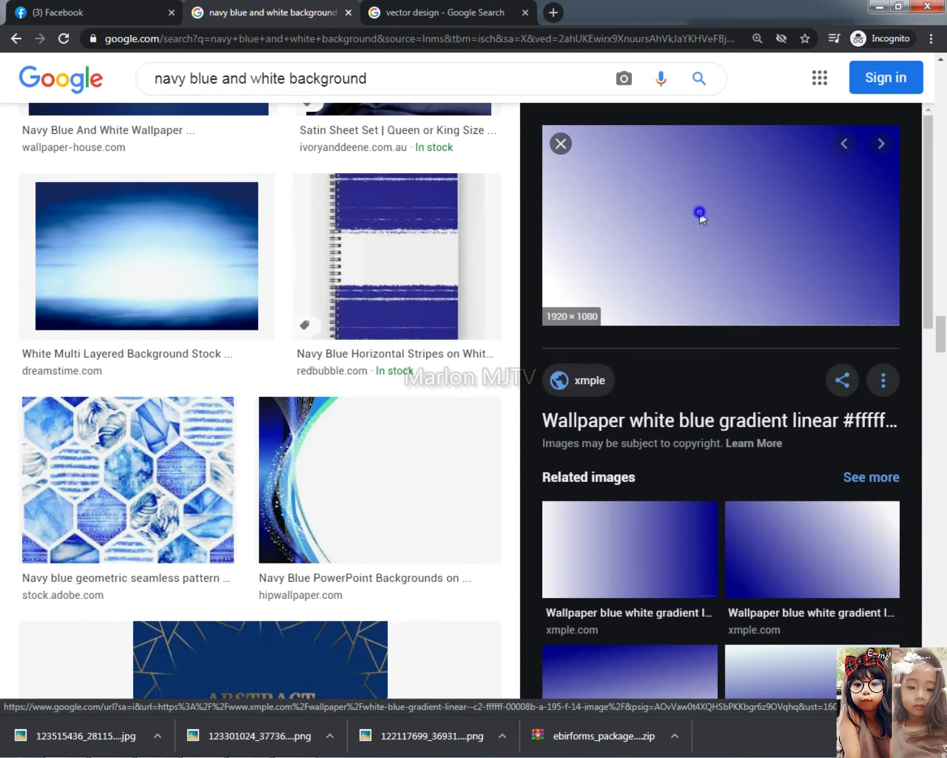
right_click(698, 210)
left_click(745, 364)
key("alt+Tab")
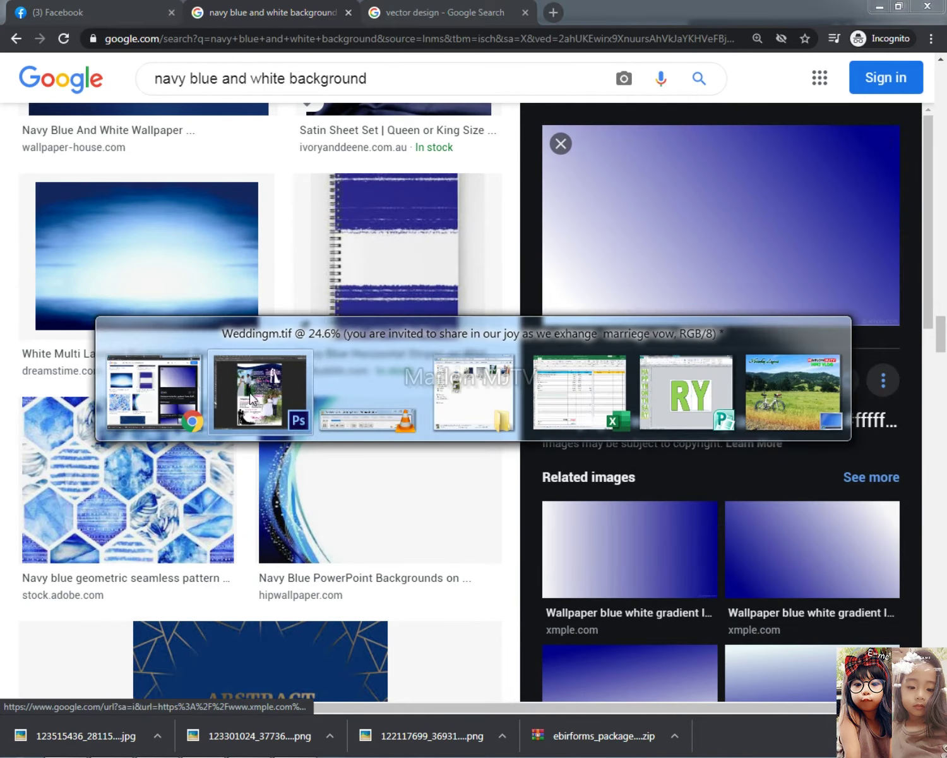
Paste the gradient and enlarge it over the lower sponsor section
key("ctrl+v")
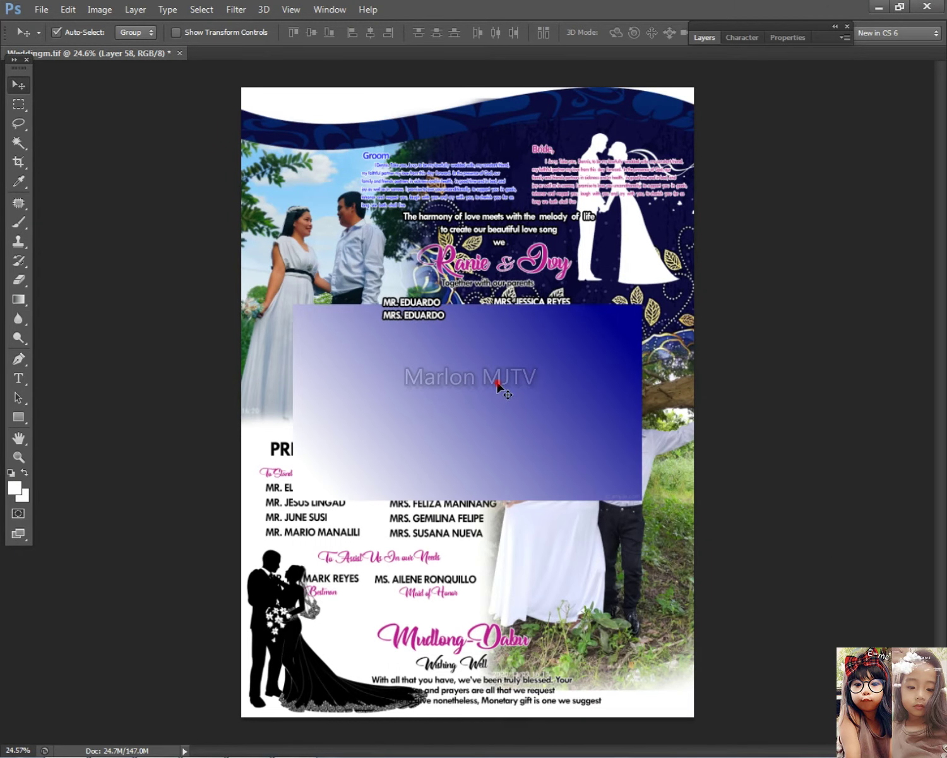
left_click_drag(499, 385, 389, 464)
key("ctrl+t")
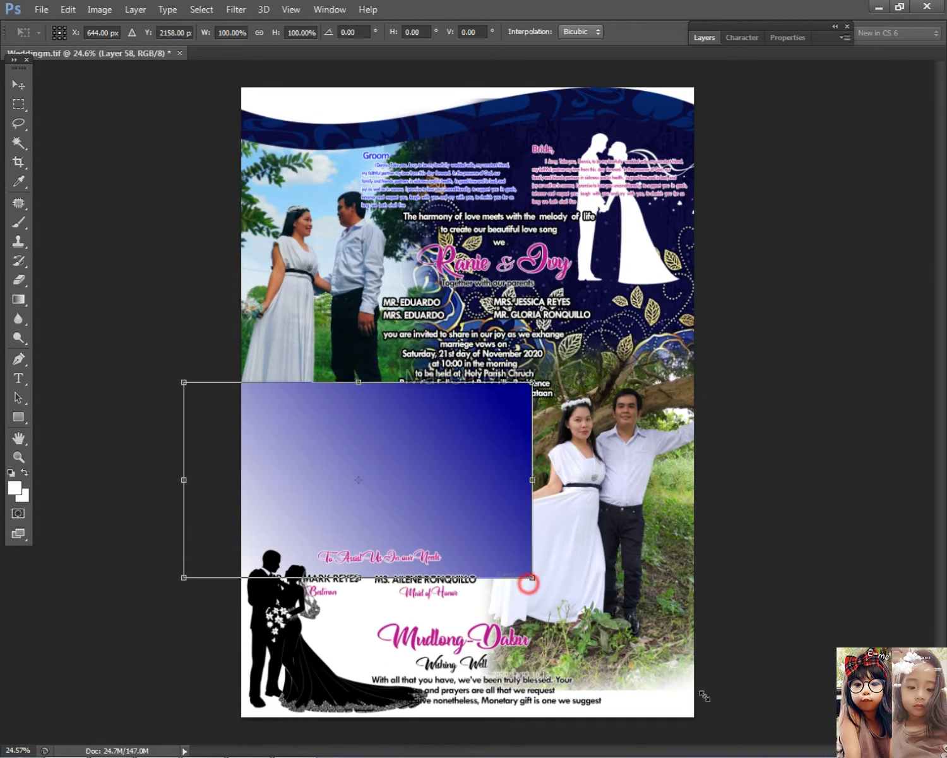
left_click_drag(654, 658, 783, 738)
key("Return")
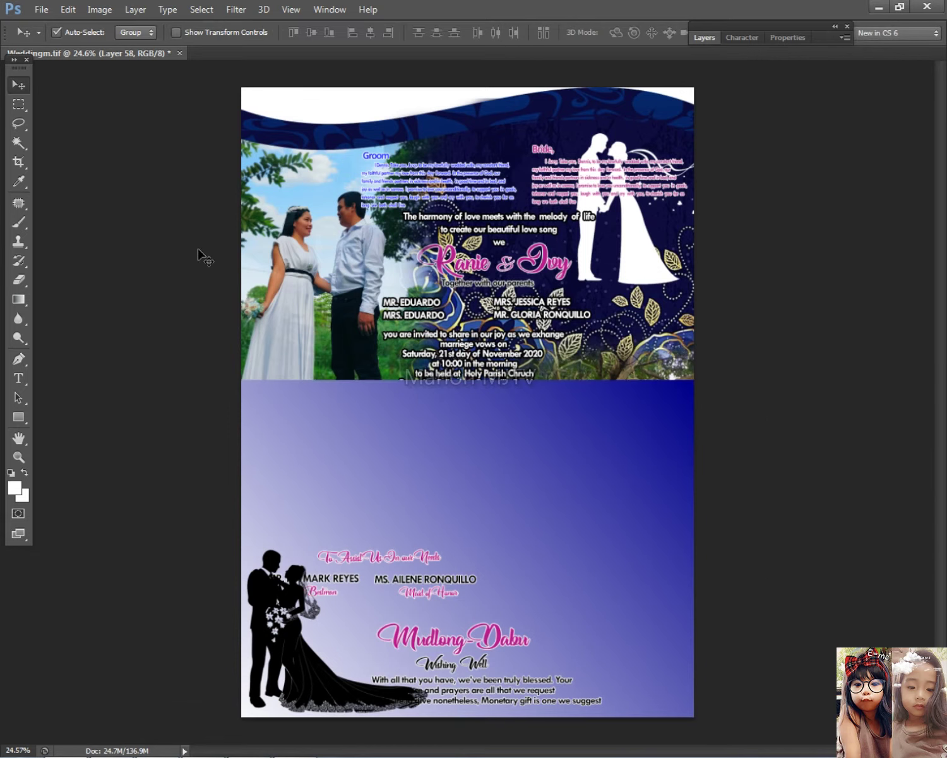
Send Layer 51 to the back, behind all other layers
left_click(105, 8)
left_click(335, 391)
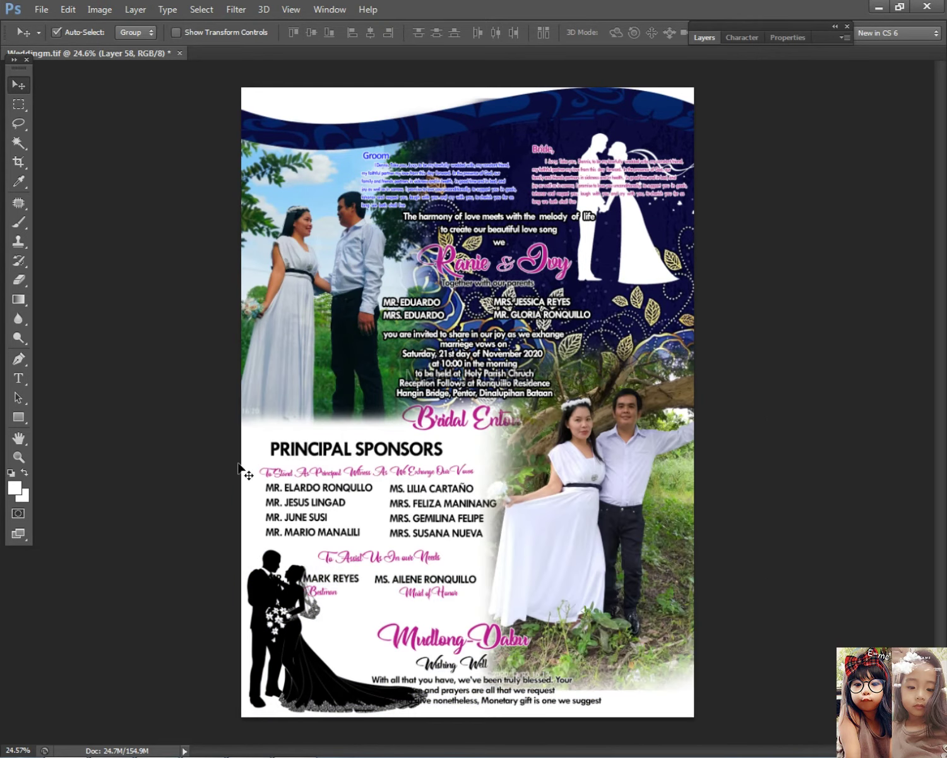
right_click(238, 434)
left_click(272, 434)
left_click(142, 9)
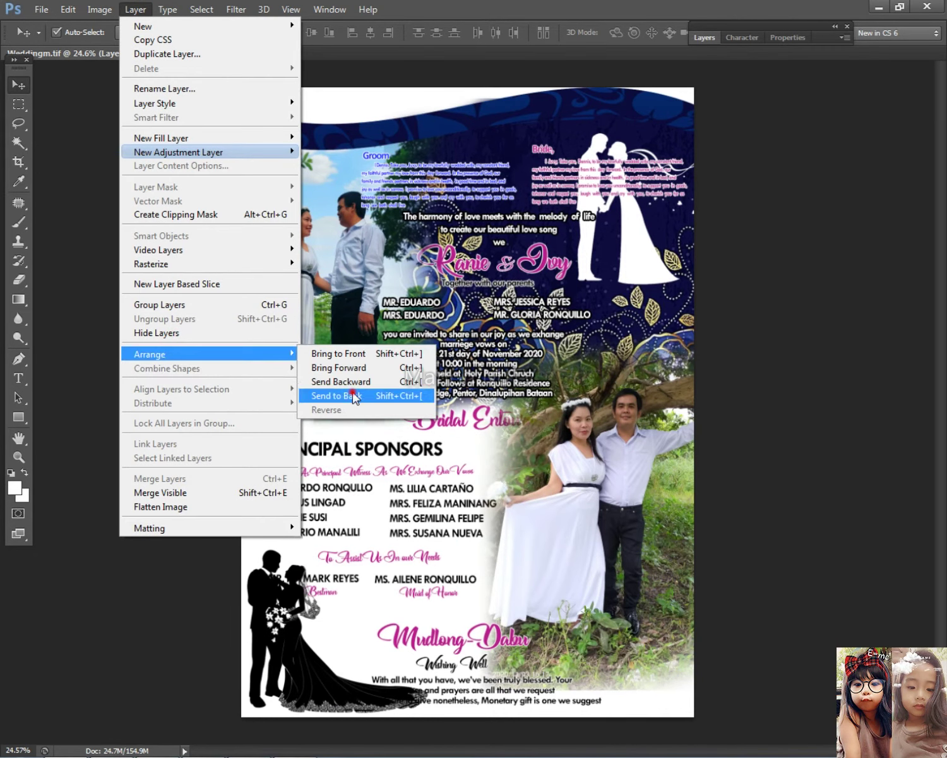
left_click(345, 393)
scroll(357, 389, "down", 3)
scroll(503, 336, "up", 4)
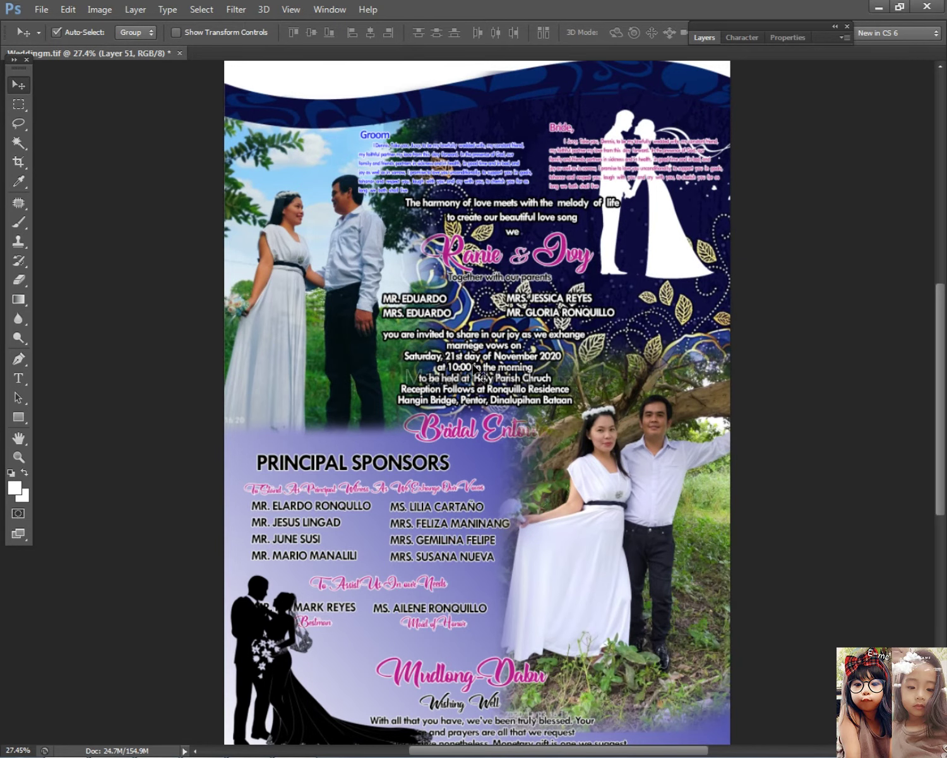
Nudge the lower-right couple photo and unlock its layer
scroll(587, 395, "down", 3)
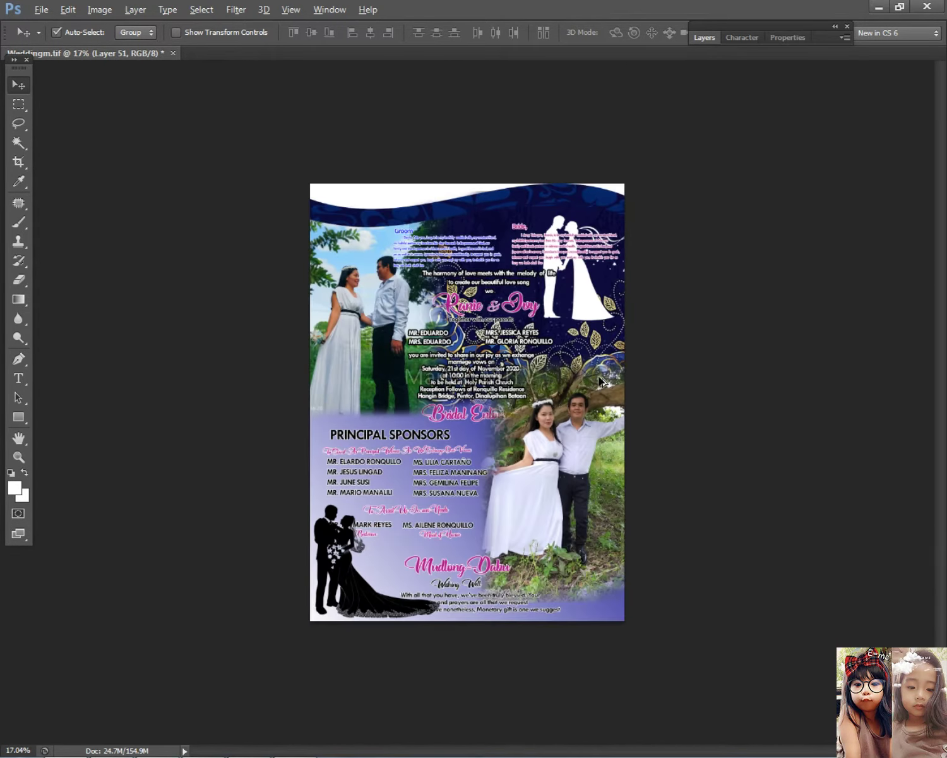
scroll(597, 407, "up", 2)
left_click_drag(608, 465, 617, 484)
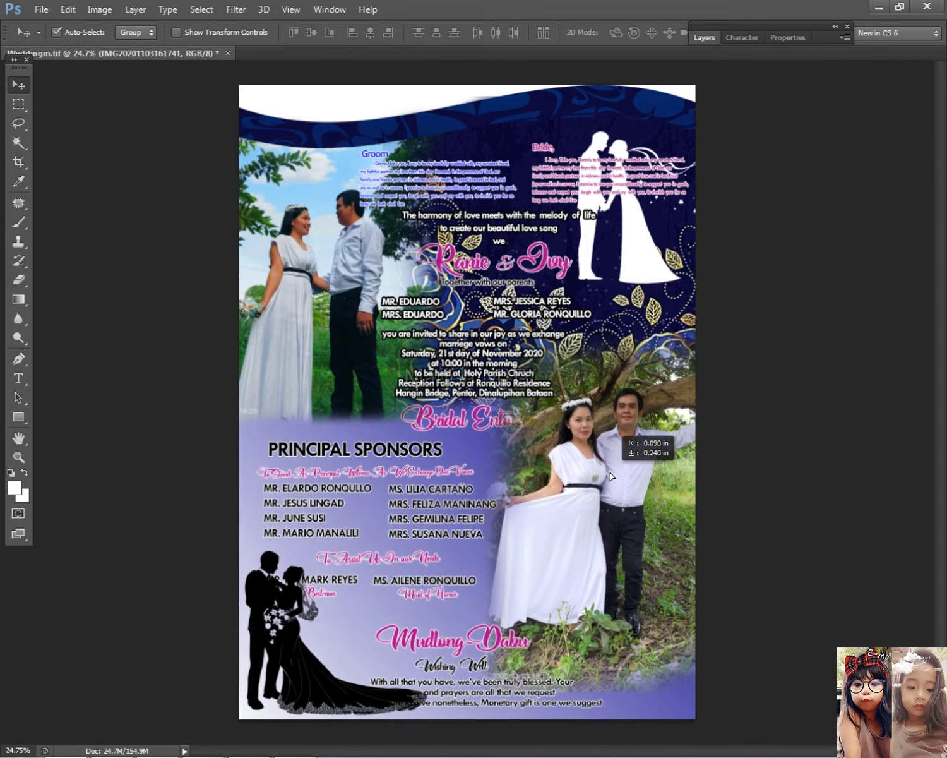
right_click(749, 446)
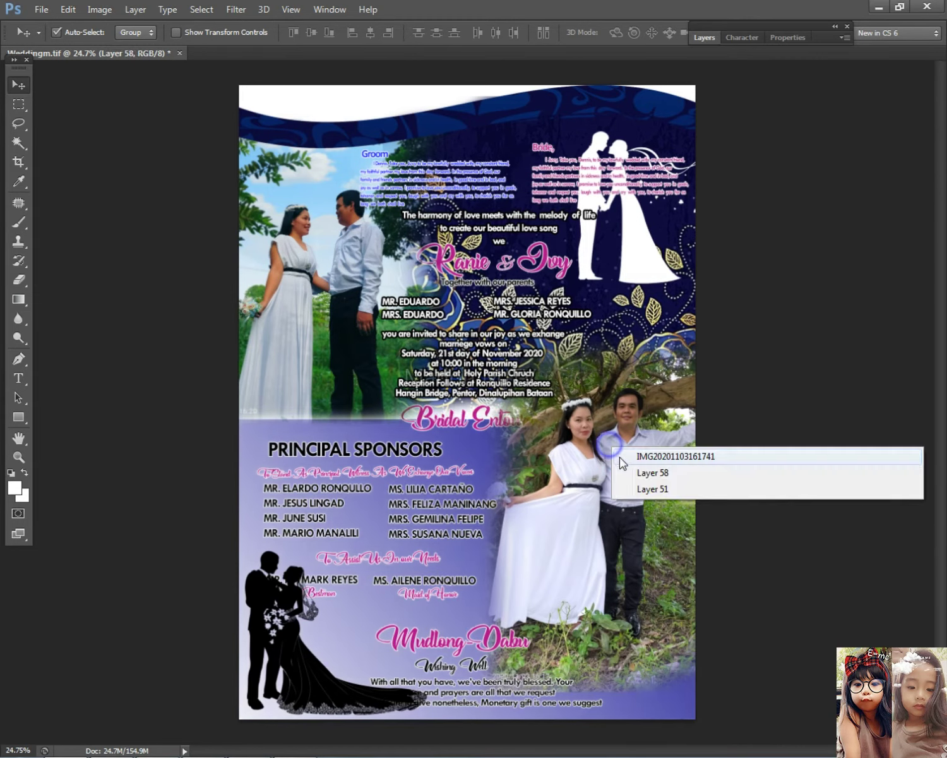
left_click(764, 470)
left_click(617, 443)
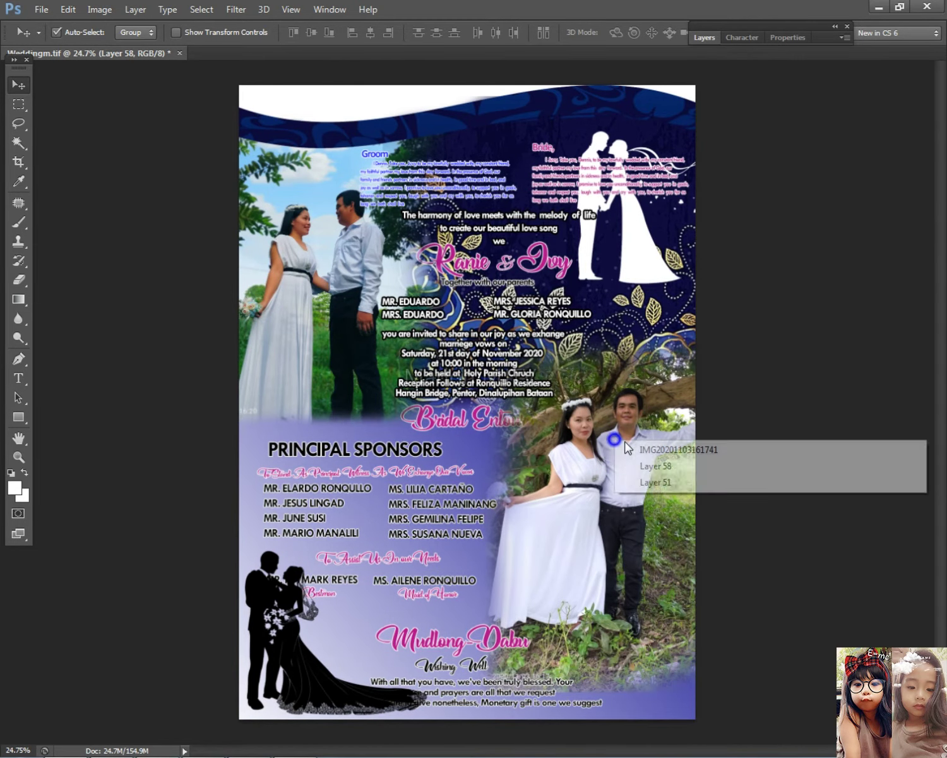
left_click(700, 39)
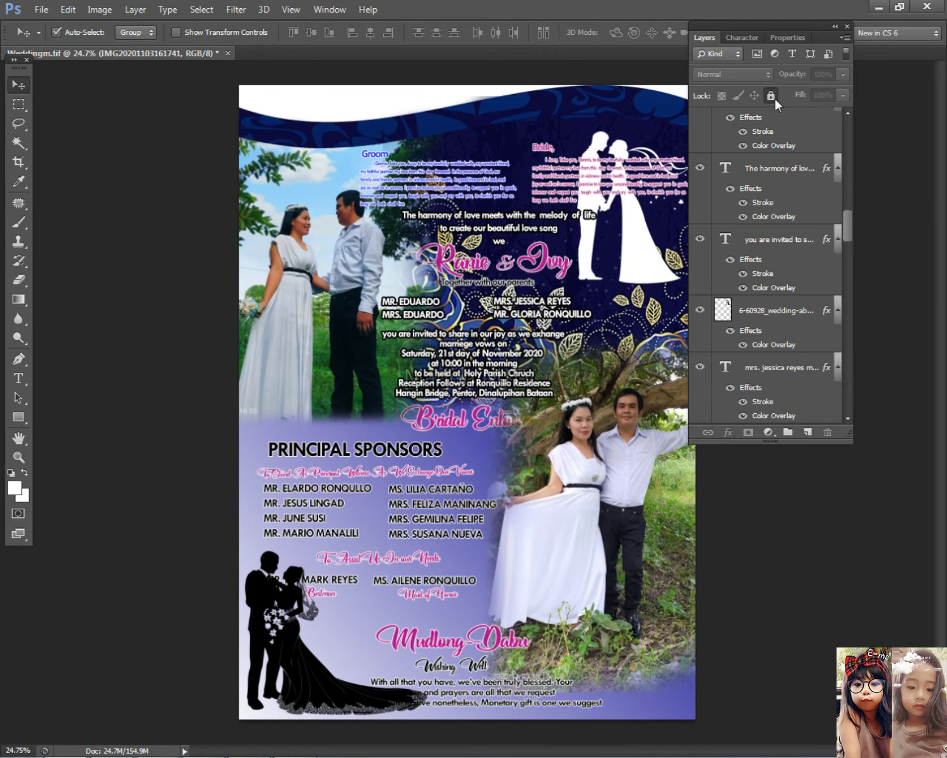
left_click(773, 97)
left_click(694, 38)
Enlarge the couple photo toward the bottom left
scroll(554, 495, "down", 1)
right_click(554, 493)
left_click(575, 499)
key("ctrl+t")
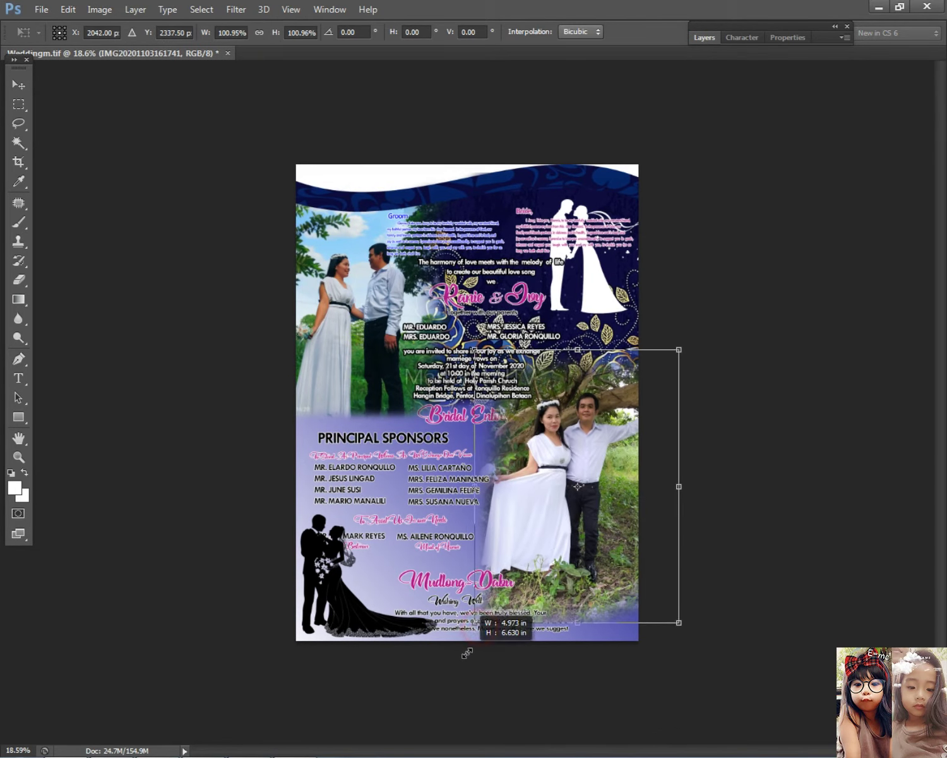
left_click_drag(480, 624, 465, 646)
key("Return")
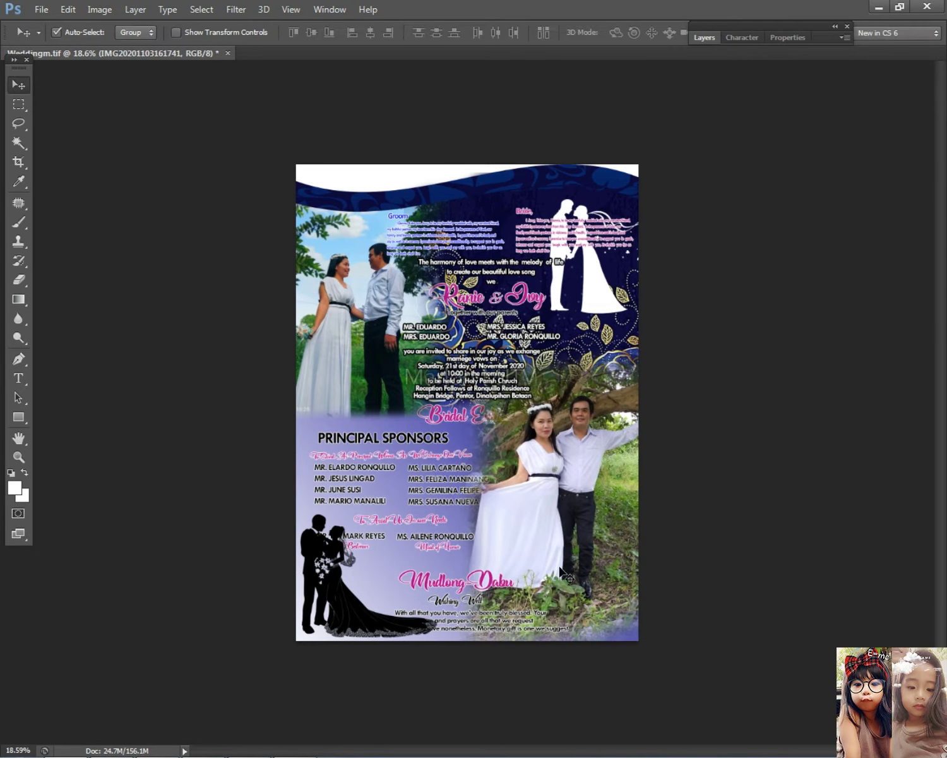
scroll(540, 562, "up", 1)
Bring the sponsor names text layer to the front
right_click(432, 508)
left_click(451, 519)
left_click(135, 9)
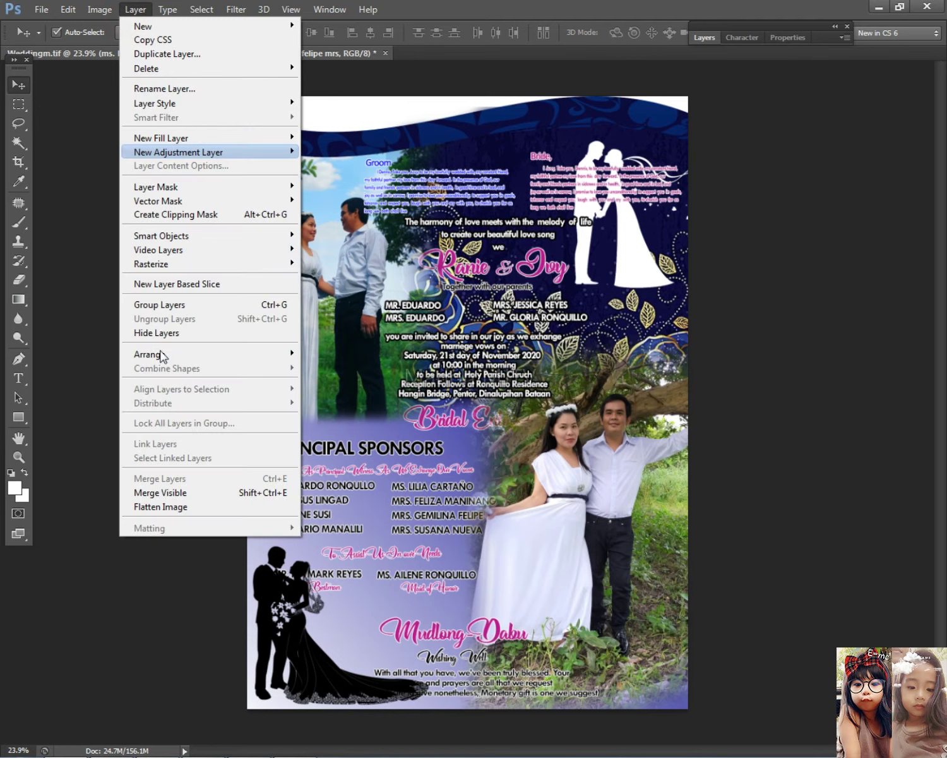
left_click(353, 353)
scroll(403, 481, "up", 1)
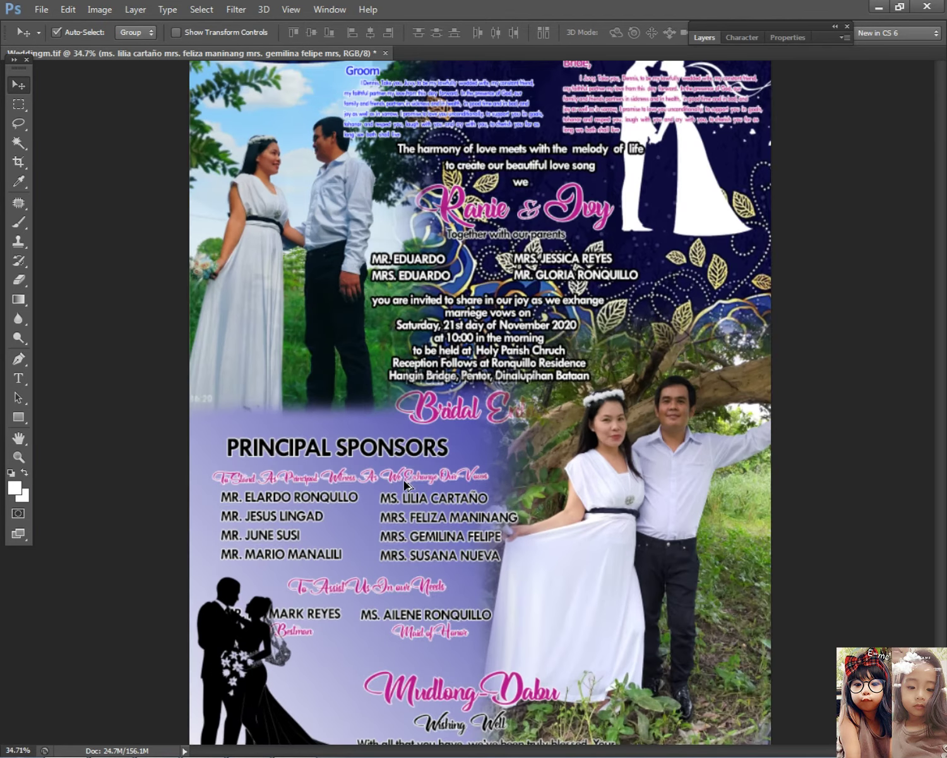
Copy the stroke and overlay layer style from the event details text
right_click(344, 481)
left_click(363, 488)
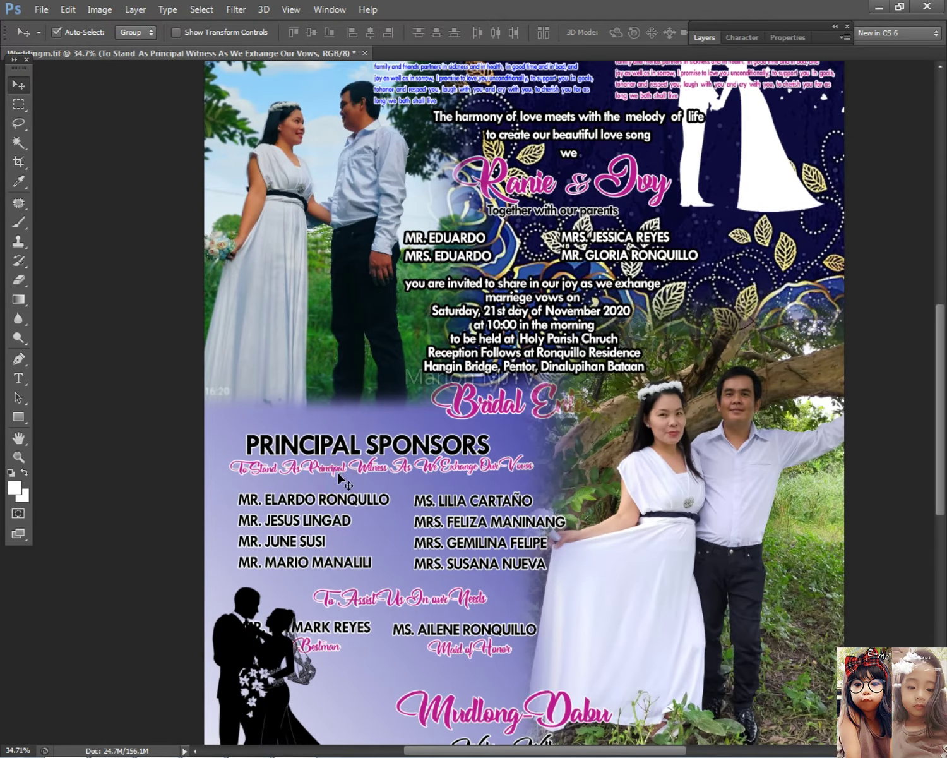
right_click(653, 445)
left_click(694, 455)
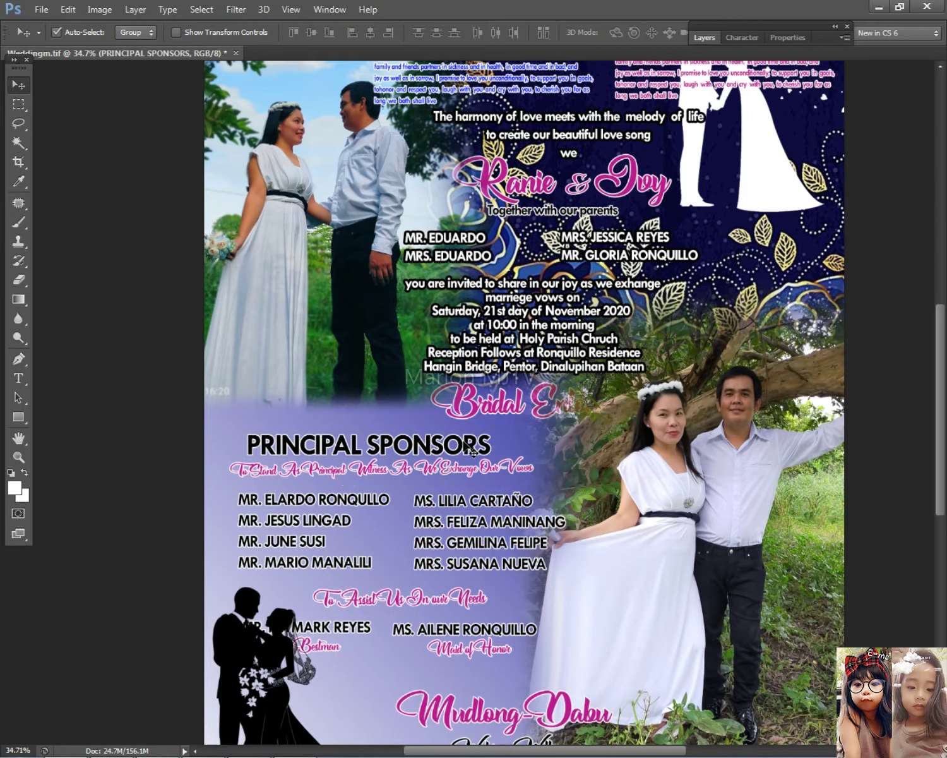
left_click(519, 309)
left_click(716, 38)
right_click(781, 318)
left_click(605, 538)
Paste the copied style onto the PRINCIPAL SPONSORS heading
right_click(353, 454)
left_click(383, 455)
right_click(810, 369)
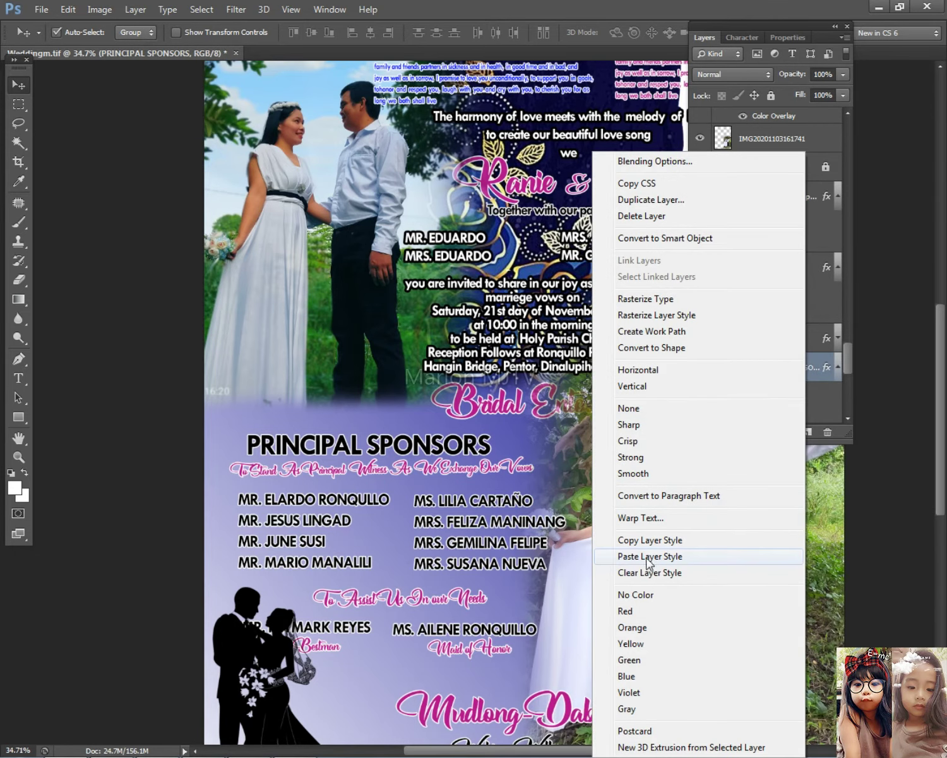
left_click(648, 557)
double_click(704, 37)
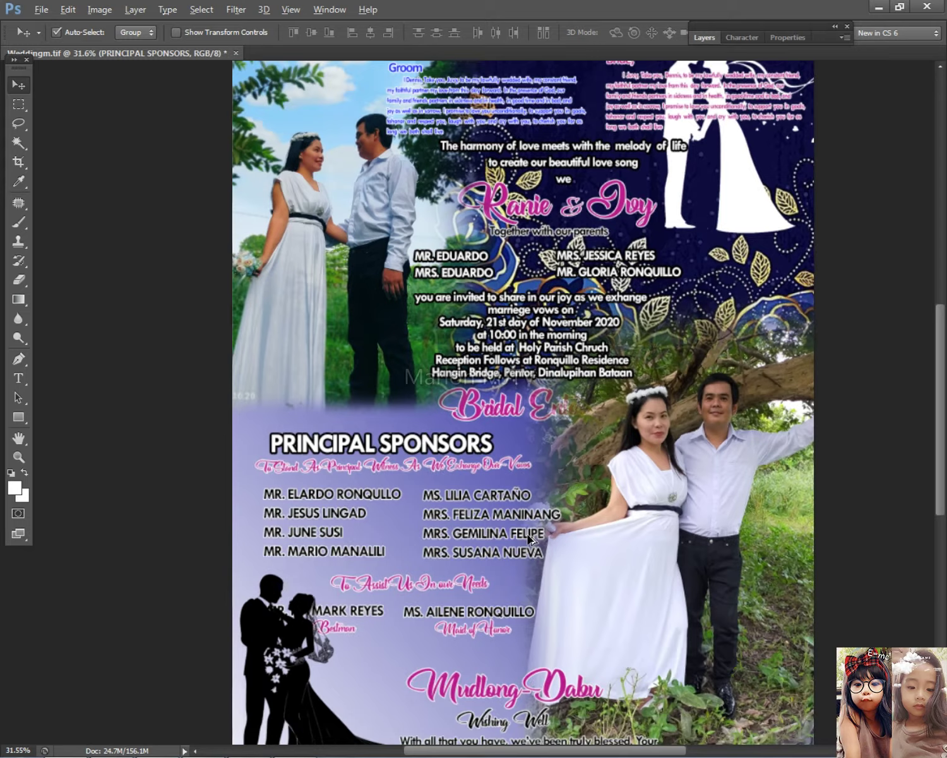
scroll(497, 617, "up", 5)
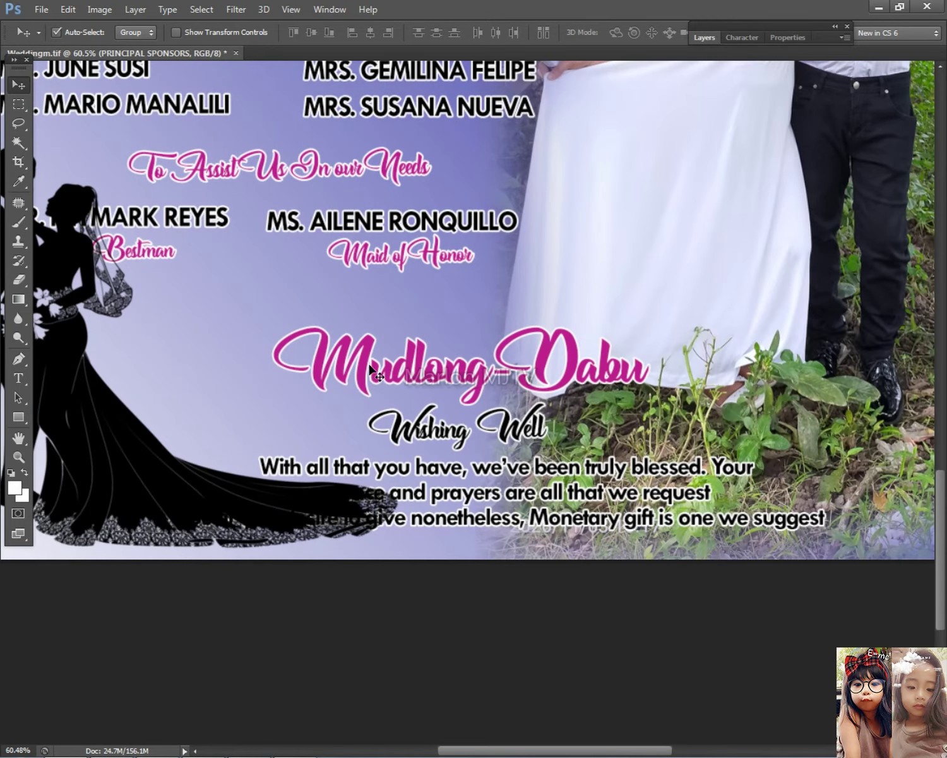
left_click(371, 370)
left_click(18, 378)
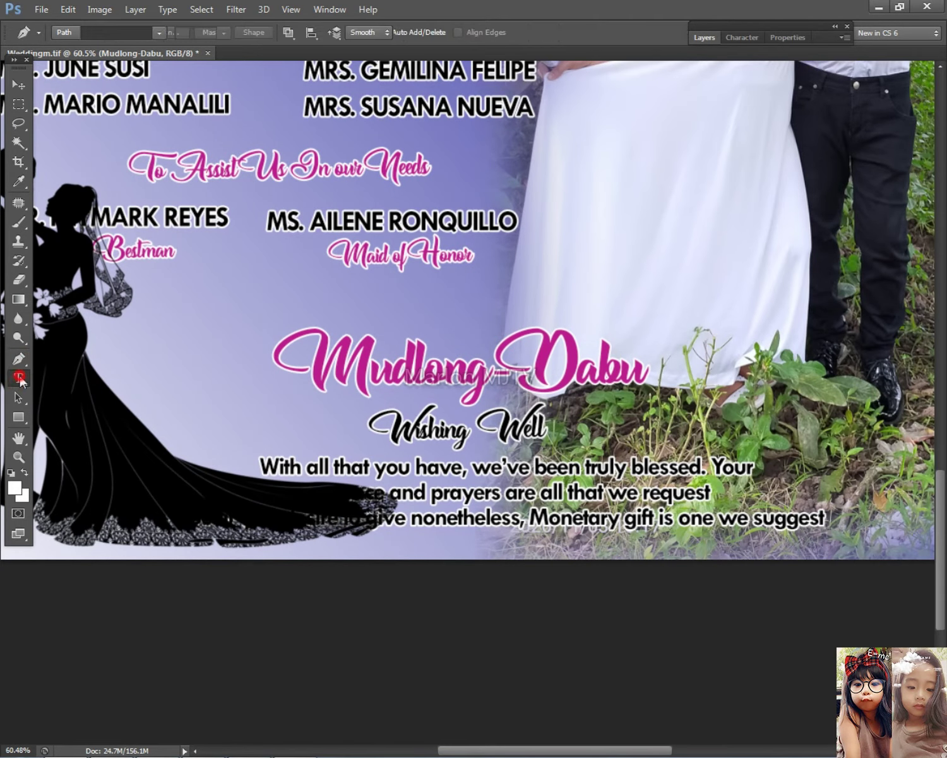
double_click(495, 361)
type("Dab")
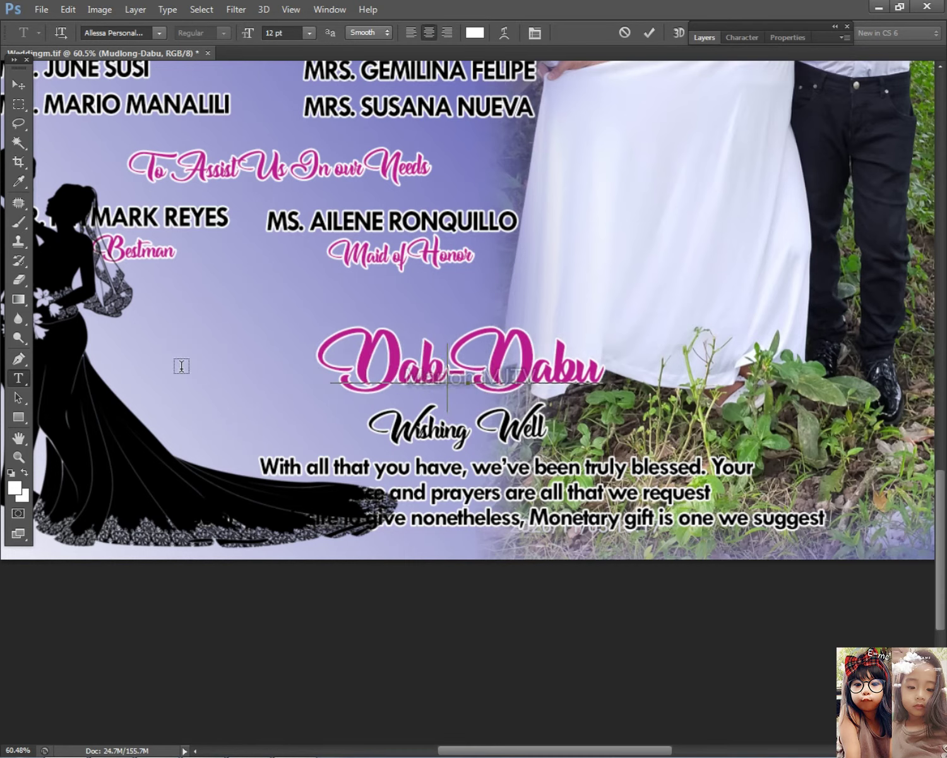
type("u")
scroll(426, 349, "down", 1)
scroll(493, 334, "down", 1)
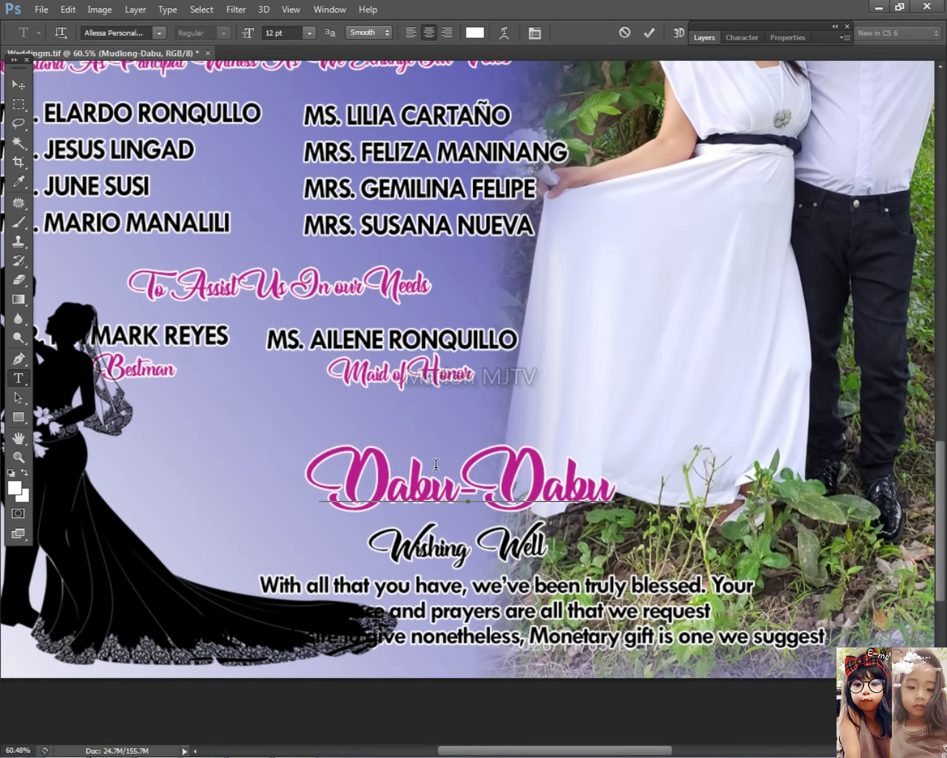
scroll(453, 441, "down", 1)
scroll(454, 440, "up", 2)
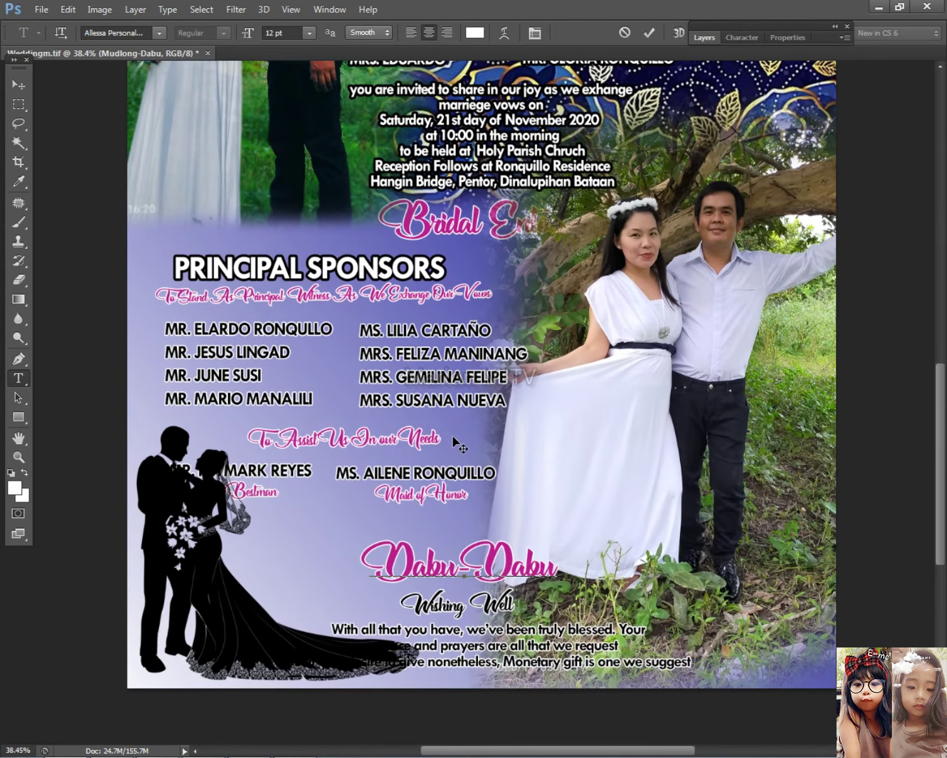
scroll(455, 439, "up", 1)
scroll(459, 438, "up", 1)
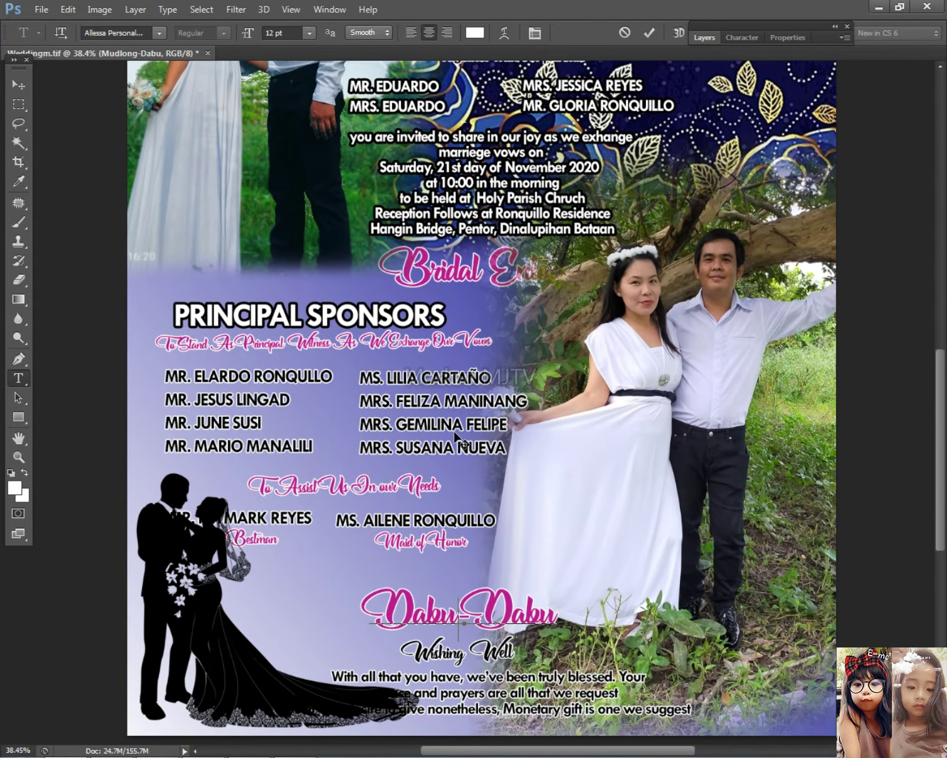
scroll(460, 438, "up", 2)
scroll(457, 434, "up", 1)
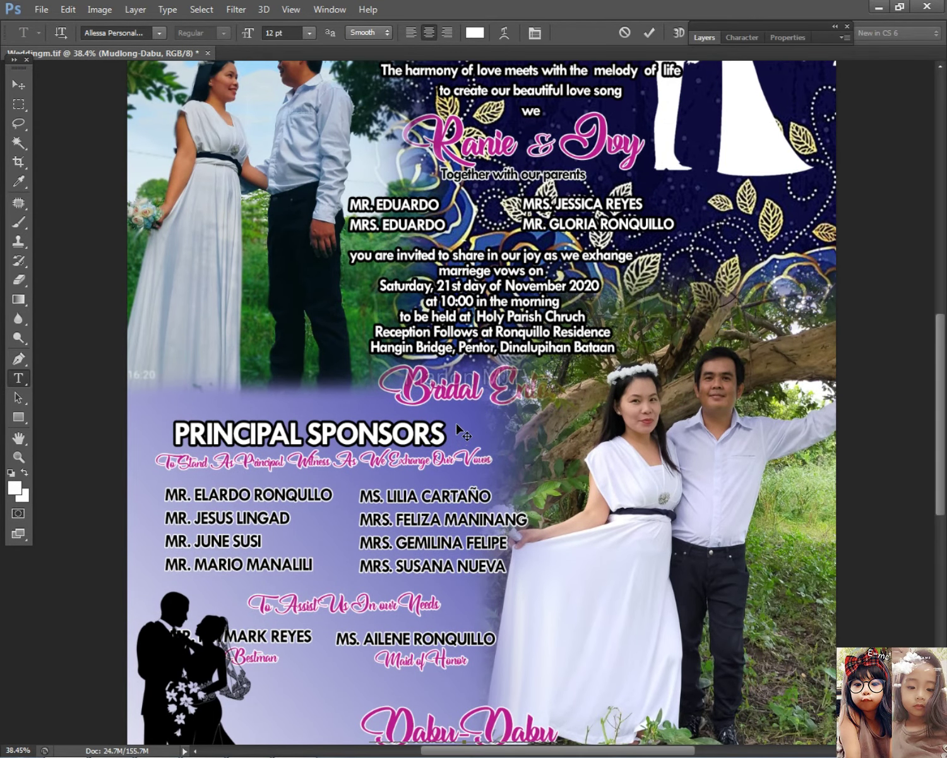
scroll(457, 428, "down", 2)
scroll(482, 427, "down", 4)
left_click_drag(471, 537, 322, 532)
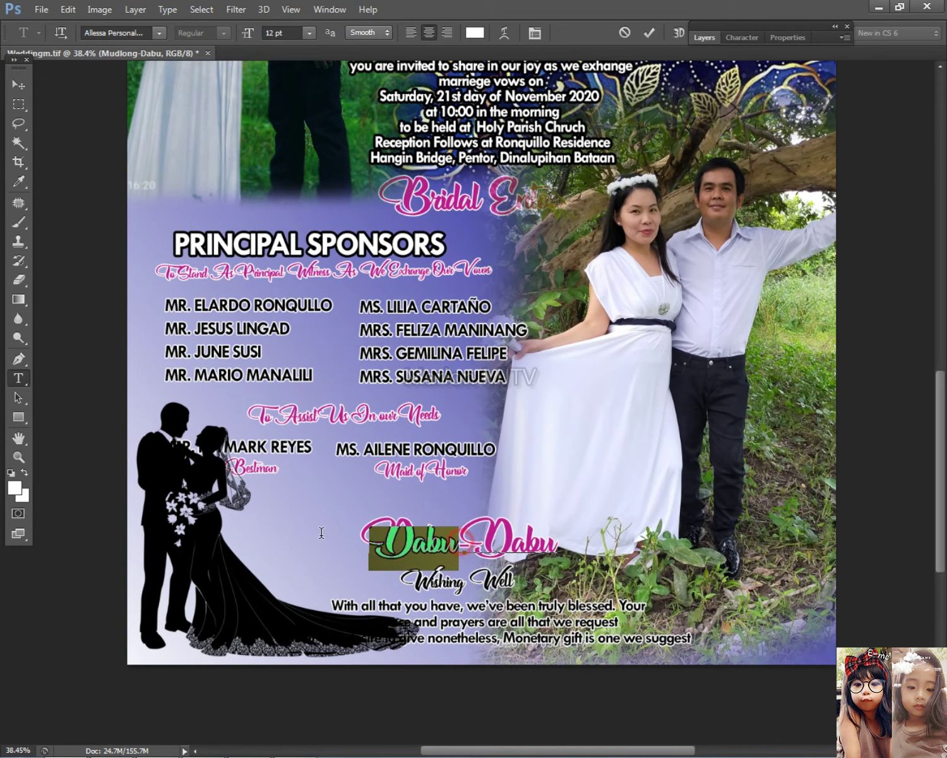
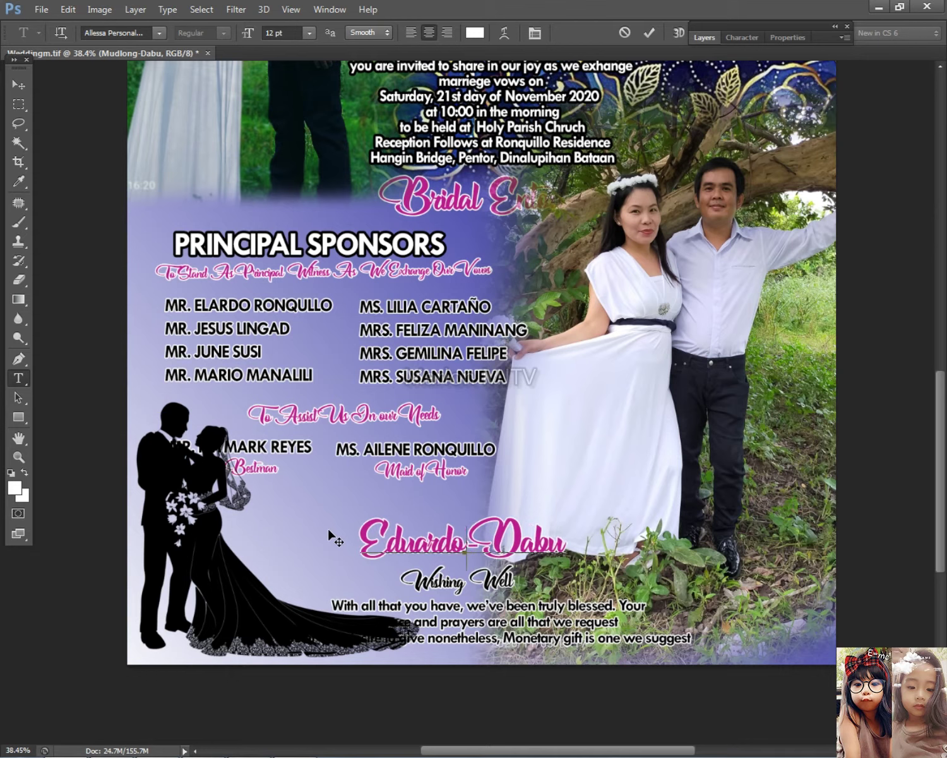
left_click_drag(468, 519, 732, 519)
scroll(732, 519, "up", 3)
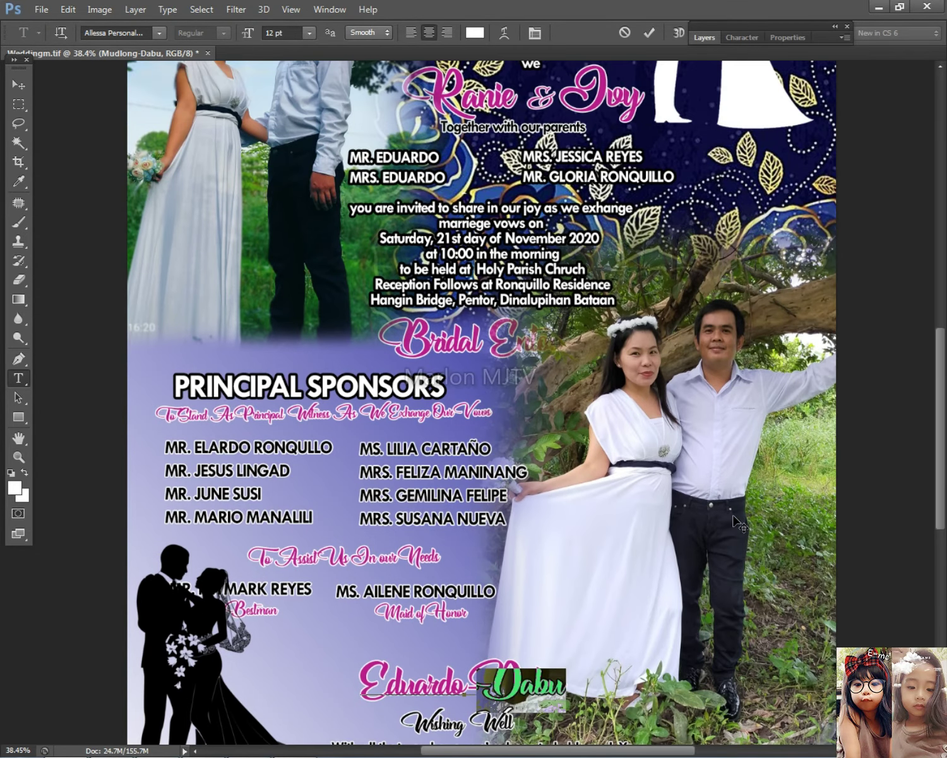
scroll(736, 523, "down", 3)
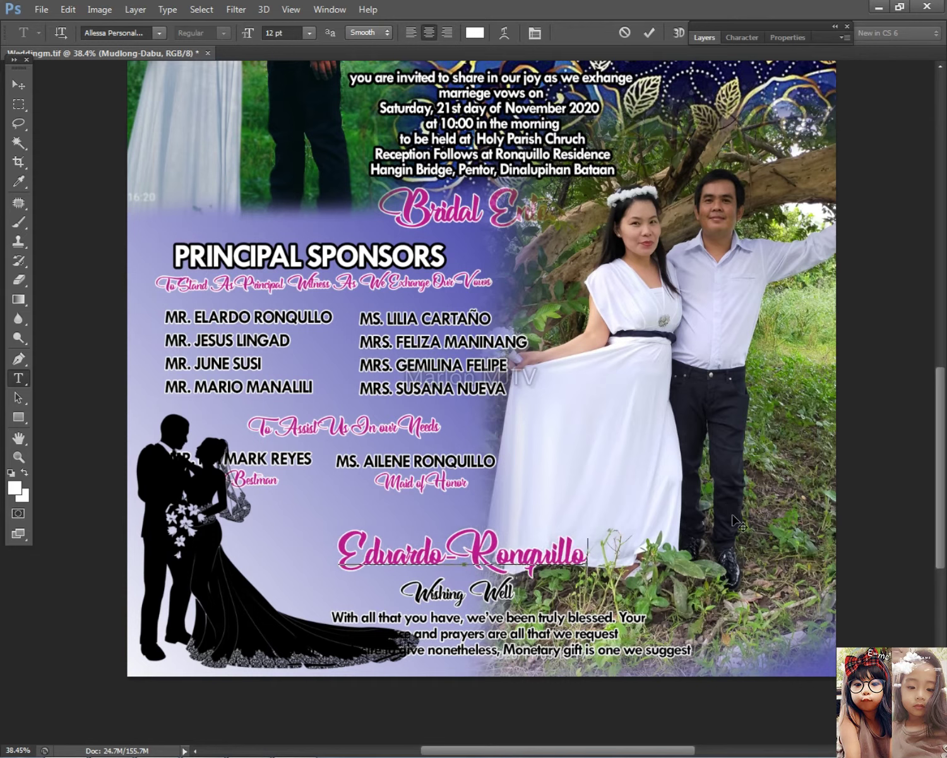
key("ctrl+a")
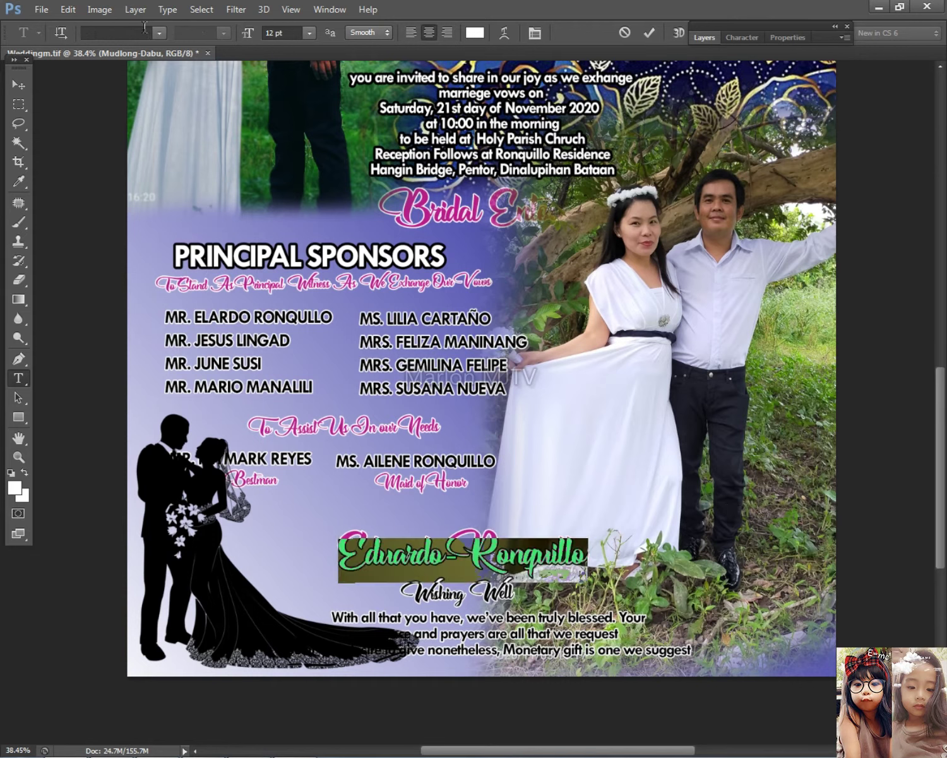
key("Down")
key("Down")
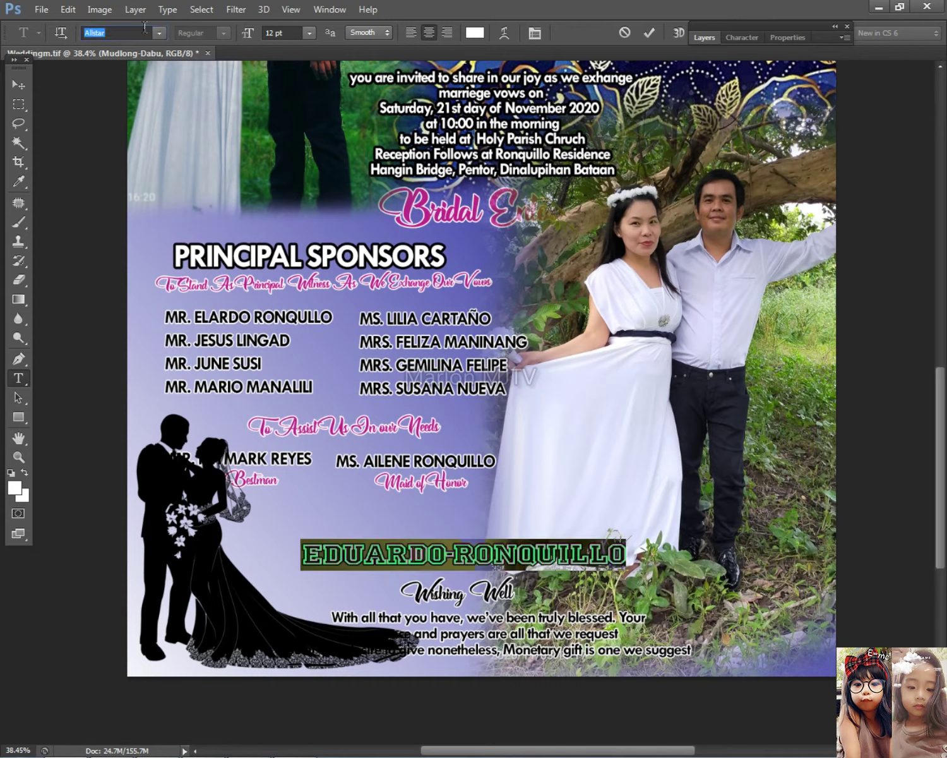
key("Down")
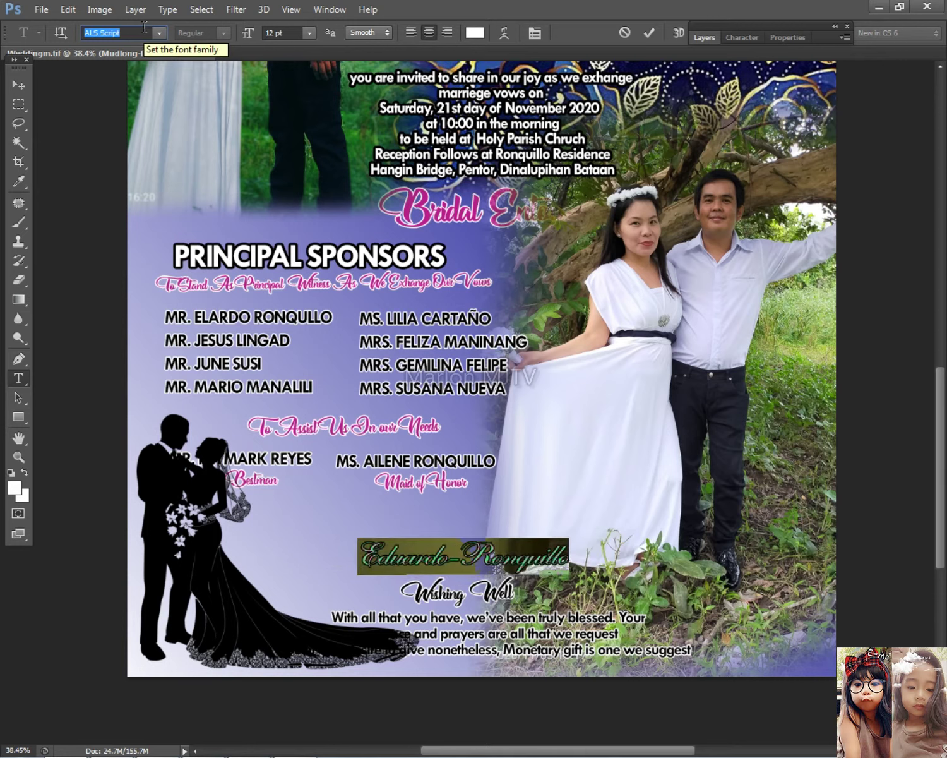
key("Down")
key("Down")
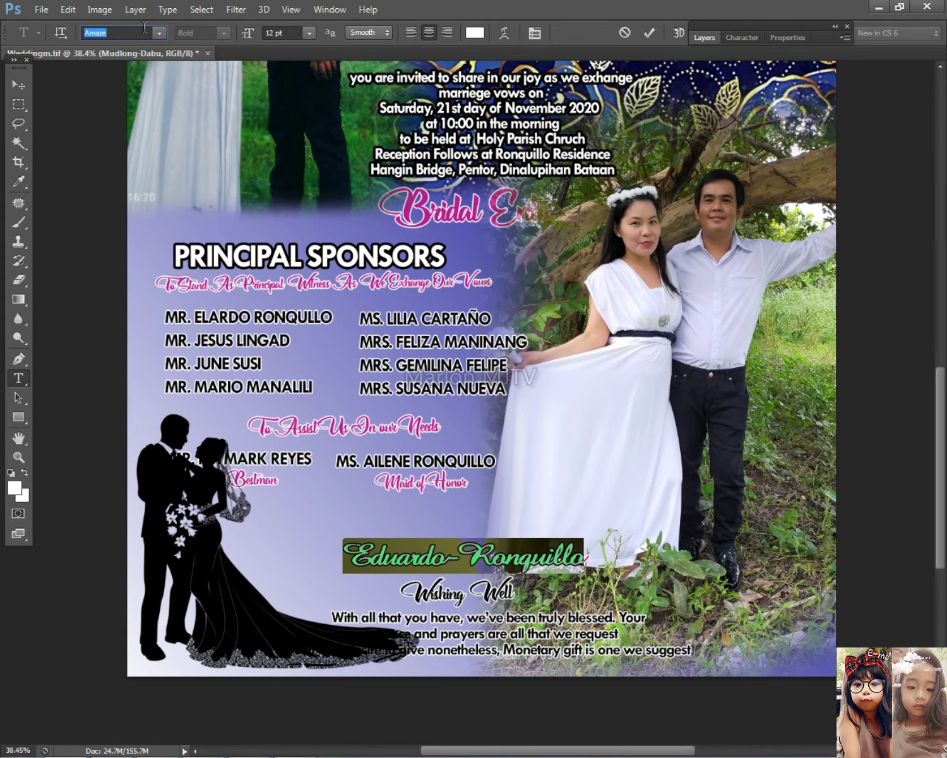
key("Down")
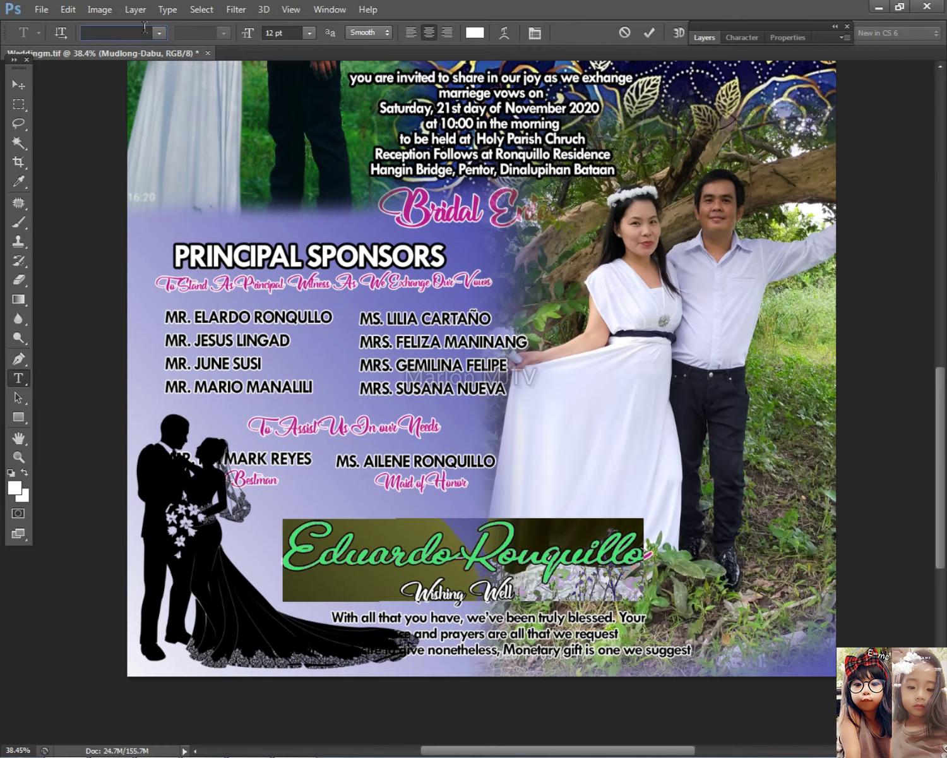
key("Down")
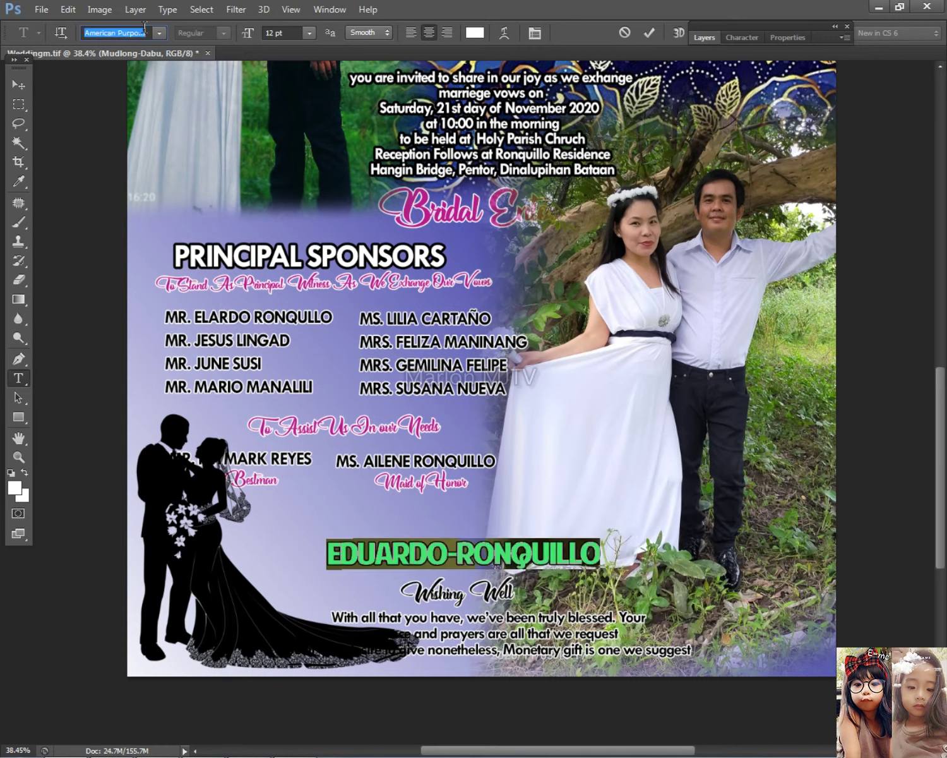
key("Down")
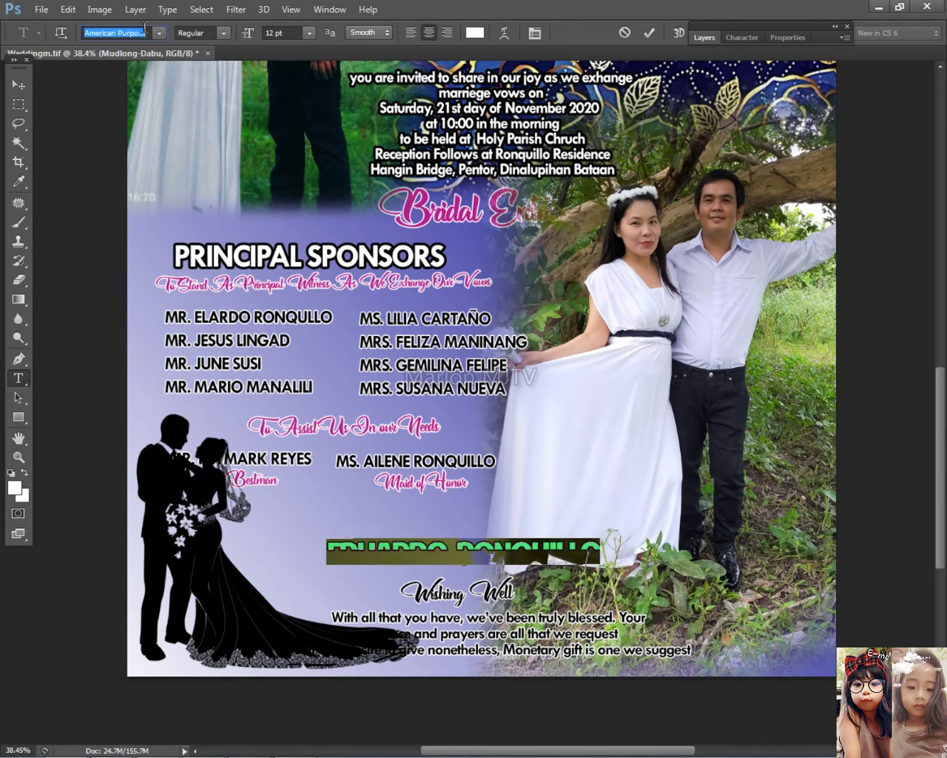
key("Down")
key("Down")
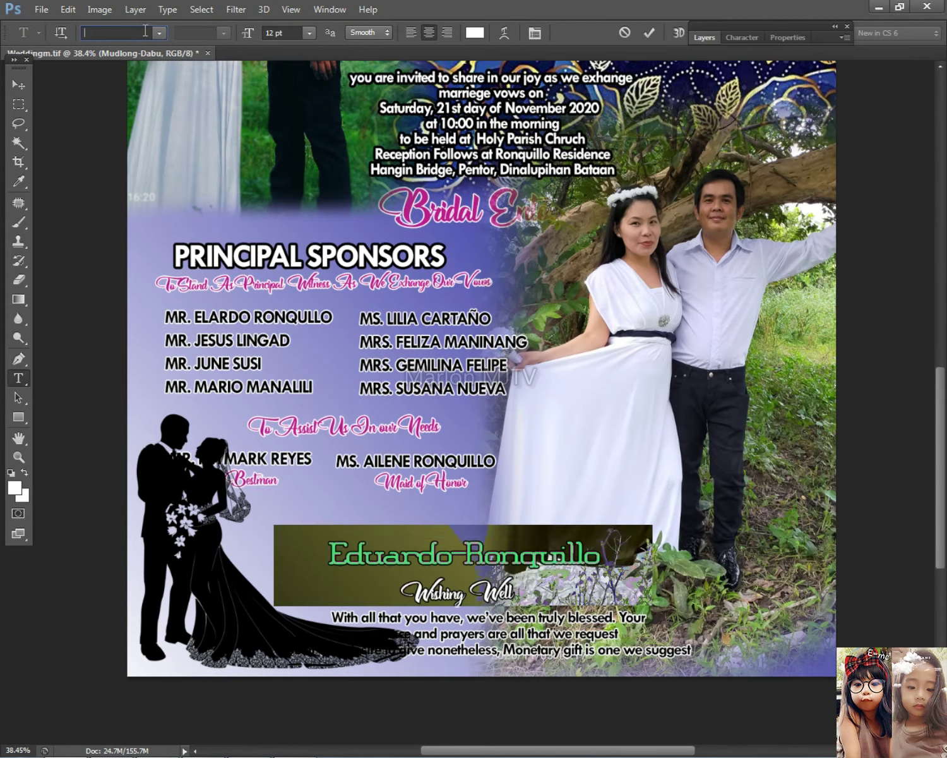
left_click(16, 86)
Shrink the name title and move it left, just above Wishing Well
key("ctrl+t")
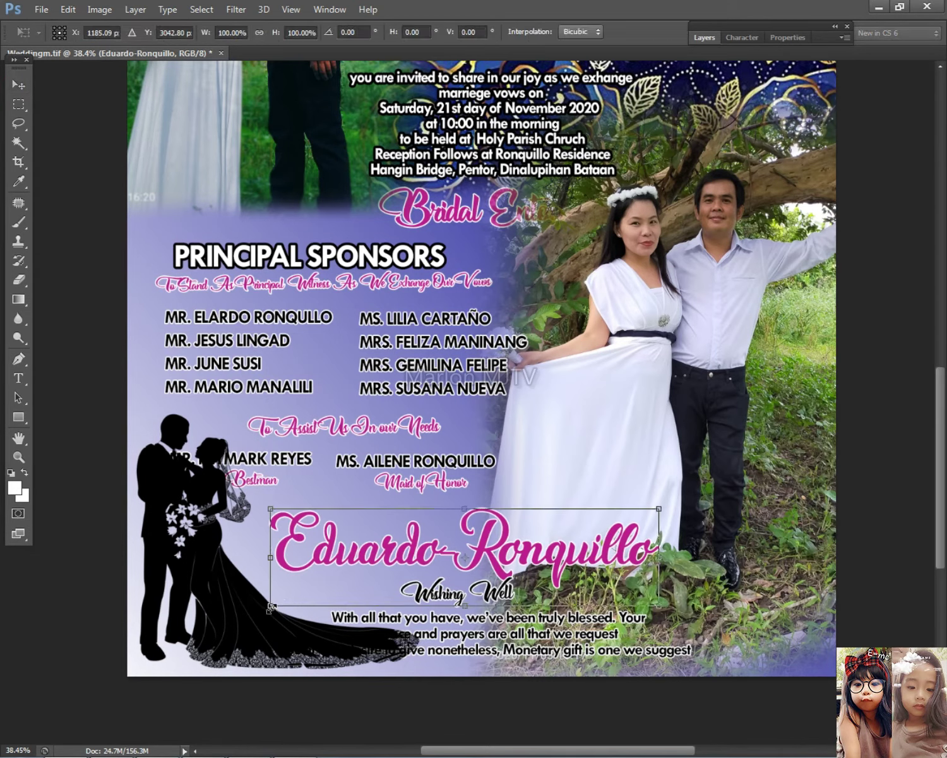
left_click_drag(271, 606, 356, 583)
key("Return")
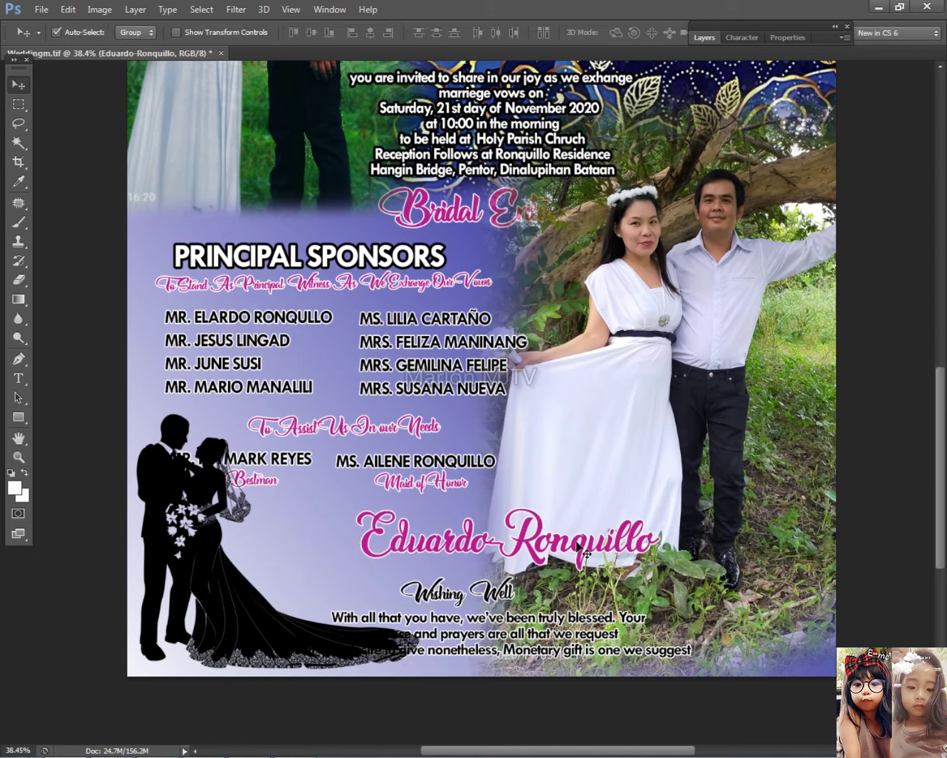
left_click_drag(576, 541, 543, 552)
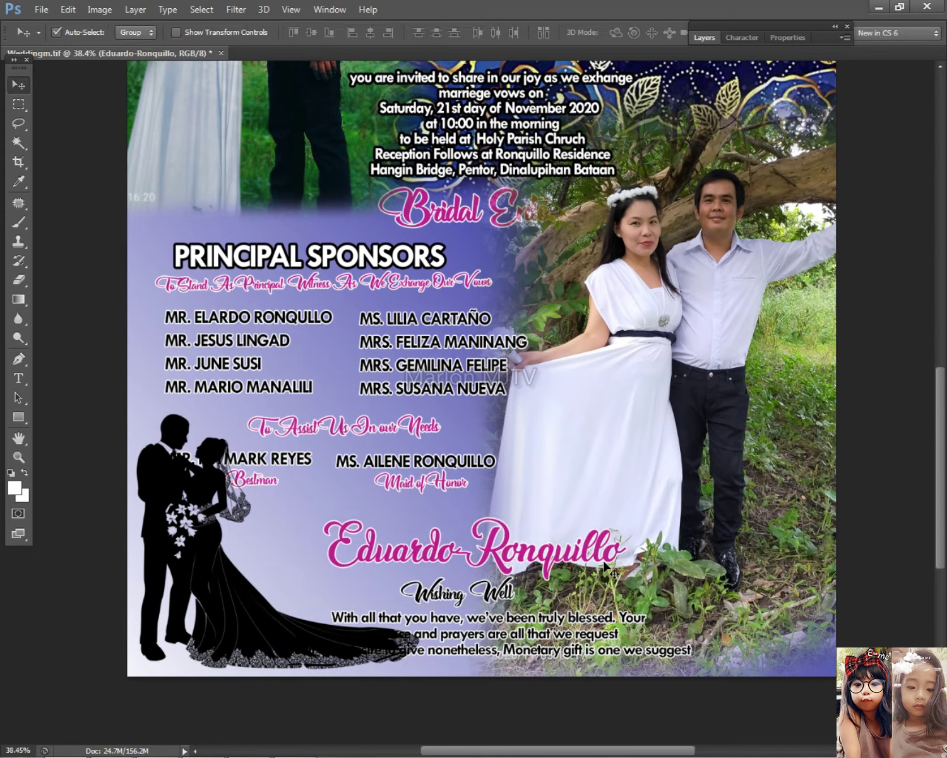
left_click_drag(604, 562, 607, 562)
left_click(19, 377)
left_click(476, 548)
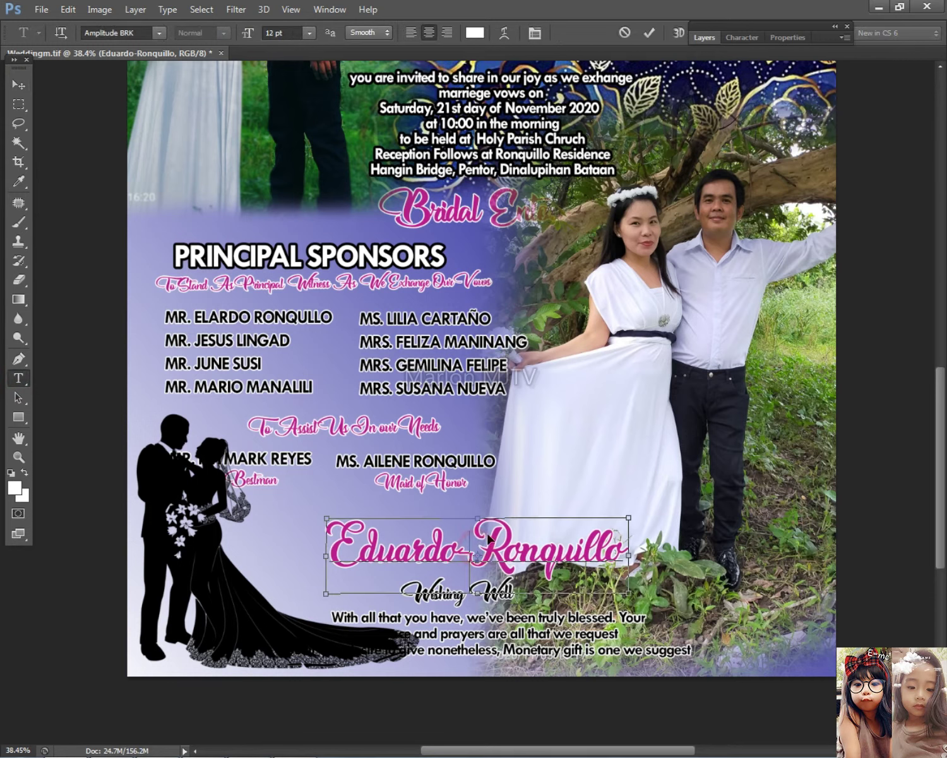
triple_click(375, 533)
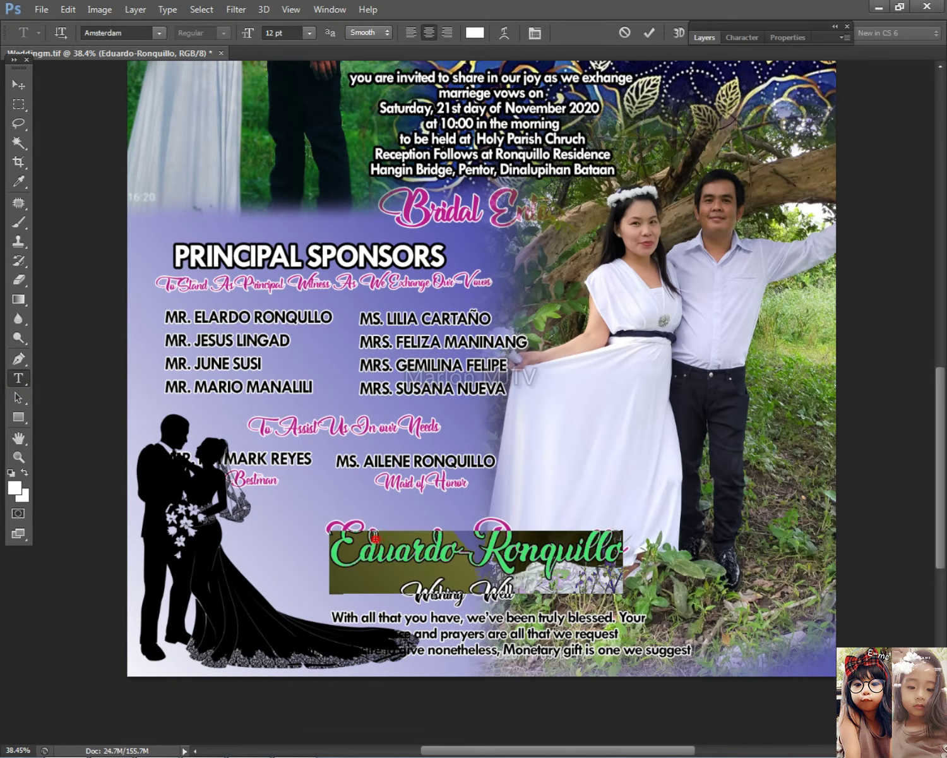
left_click(357, 537)
left_click_drag(363, 543, 340, 541)
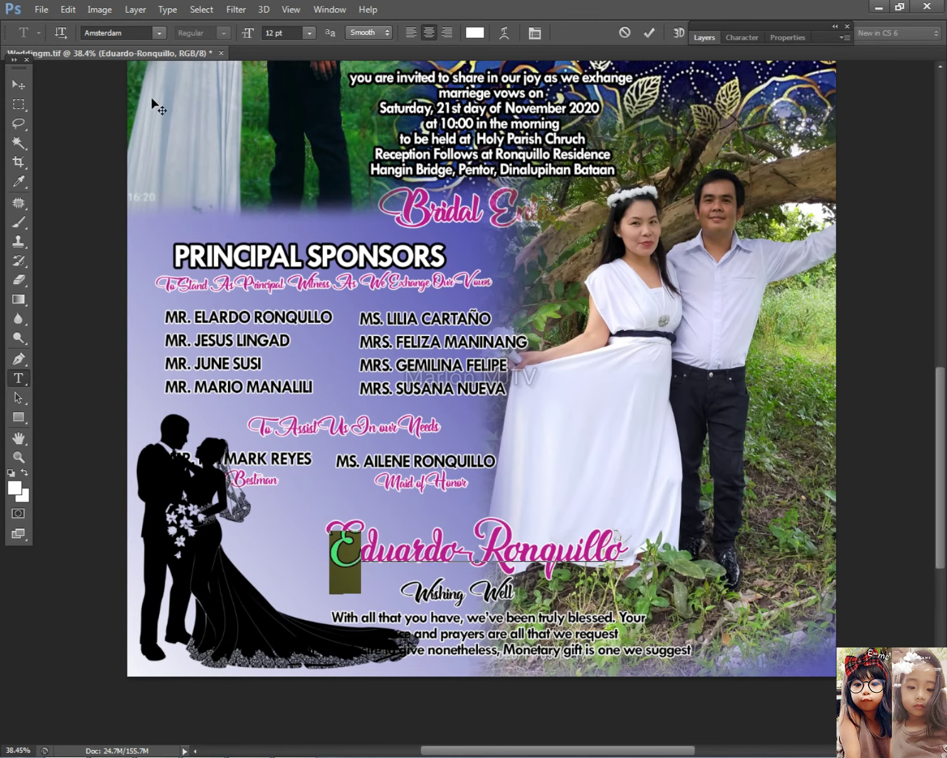
left_click(16, 85)
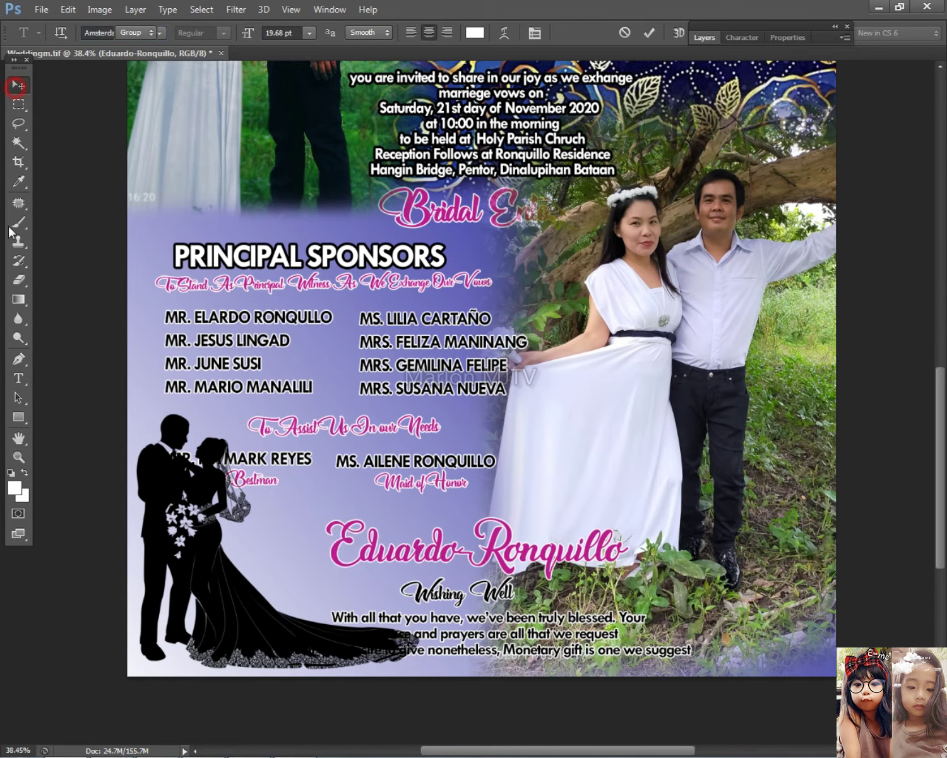
Set the whole Bridal Entourage heading in the Amsterdam script font
left_click(18, 378)
scroll(644, 442, "up", 2)
scroll(448, 343, "up", 1)
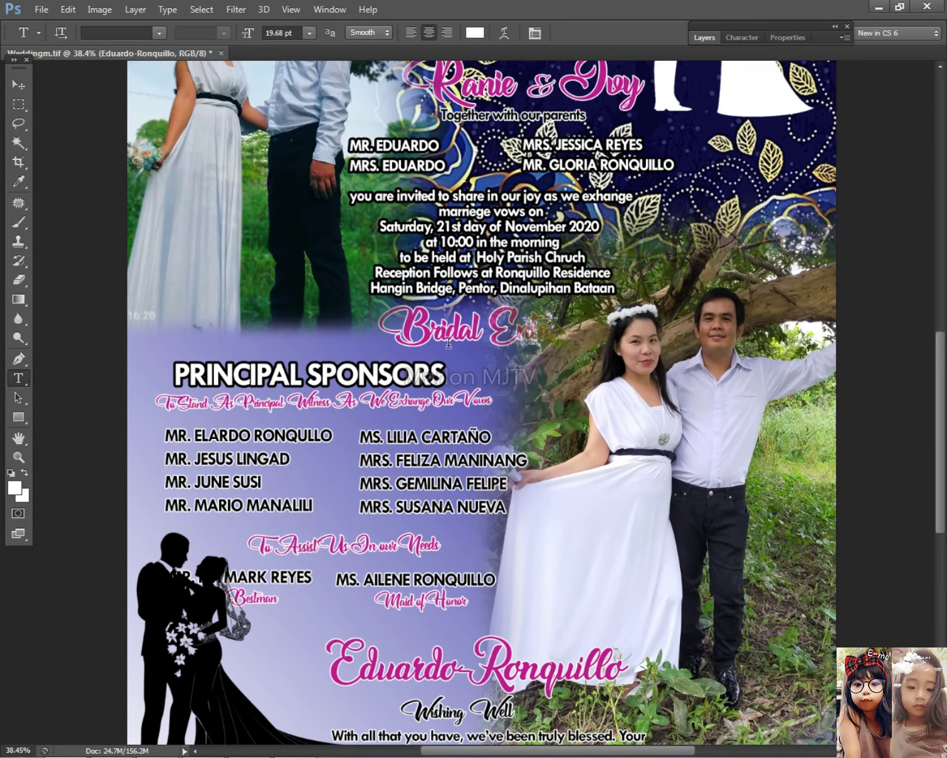
triple_click(452, 338)
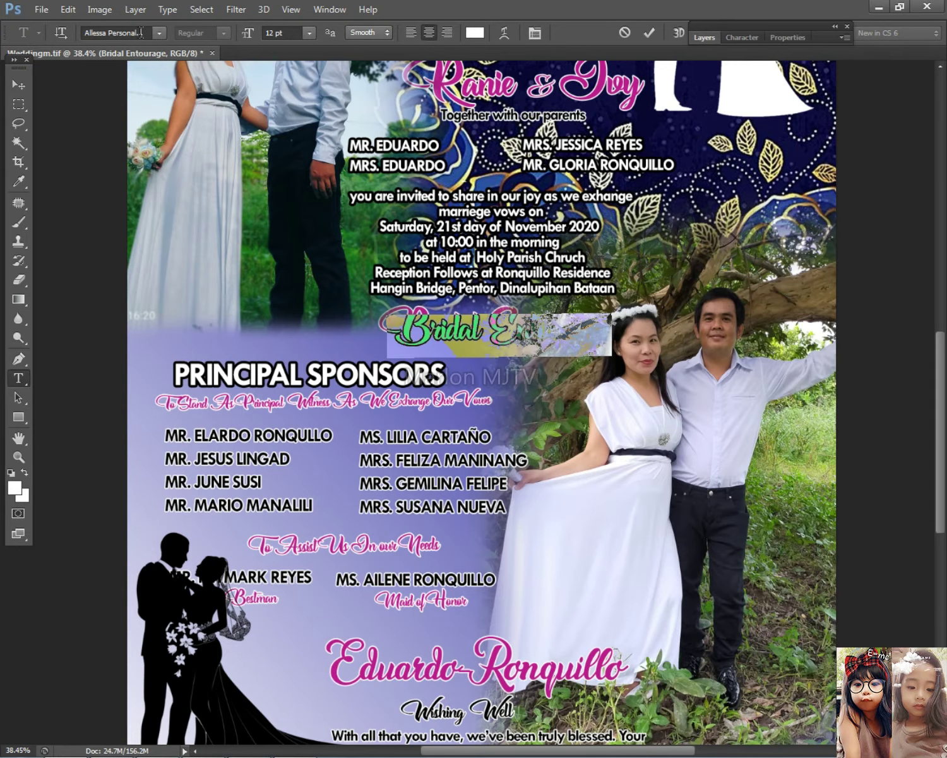
key("ctrl+Return")
left_click(18, 84)
Bring Bridal Entourage in front of the photo and shrink it to about two-thirds
left_click(141, 9)
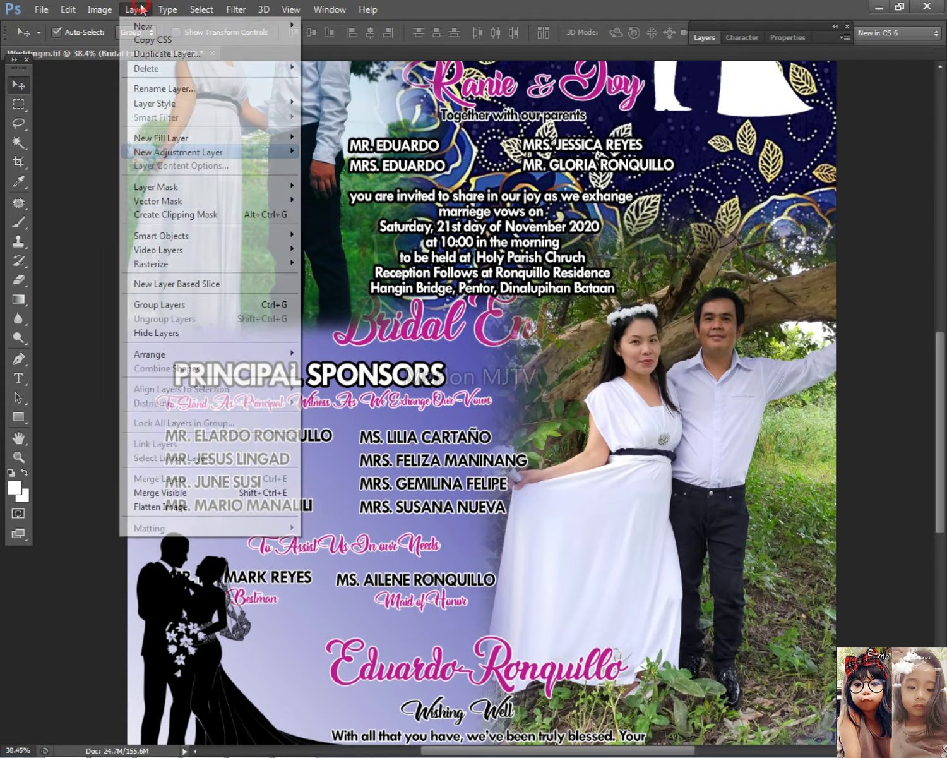
left_click(378, 353)
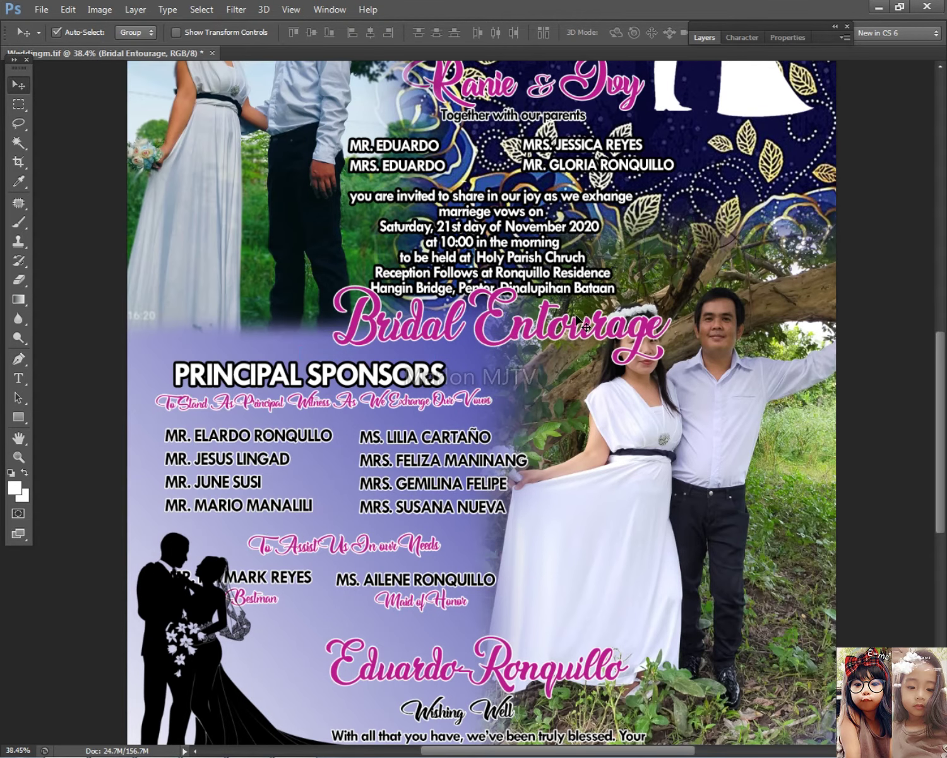
key("ctrl+t")
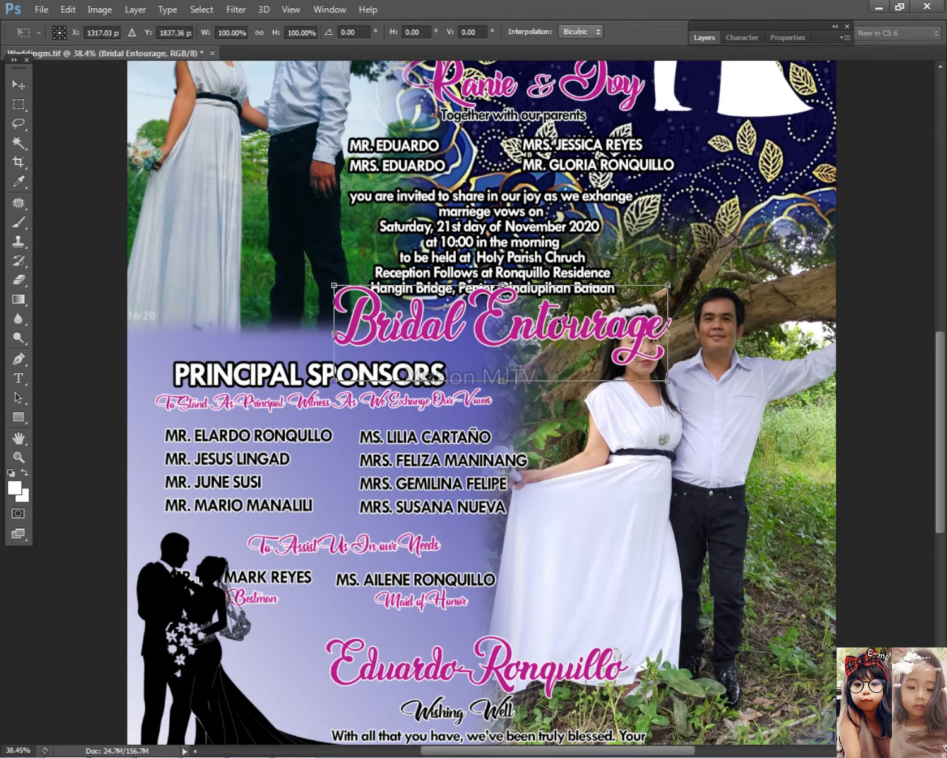
mouse_move(671, 285)
left_mouse_down()
mouse_move(561, 315)
mouse_move(584, 344)
left_mouse_up()
key("Return")
Select the Ranie & Ivy text for editing
scroll(427, 431, "up", 3)
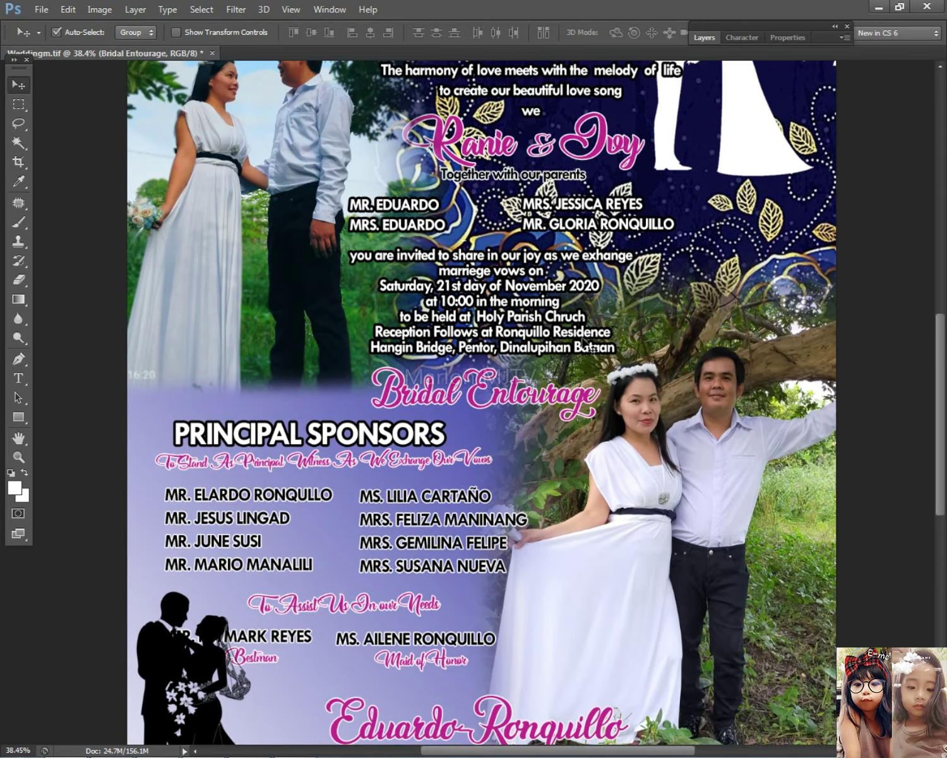
scroll(427, 432, "up", 2)
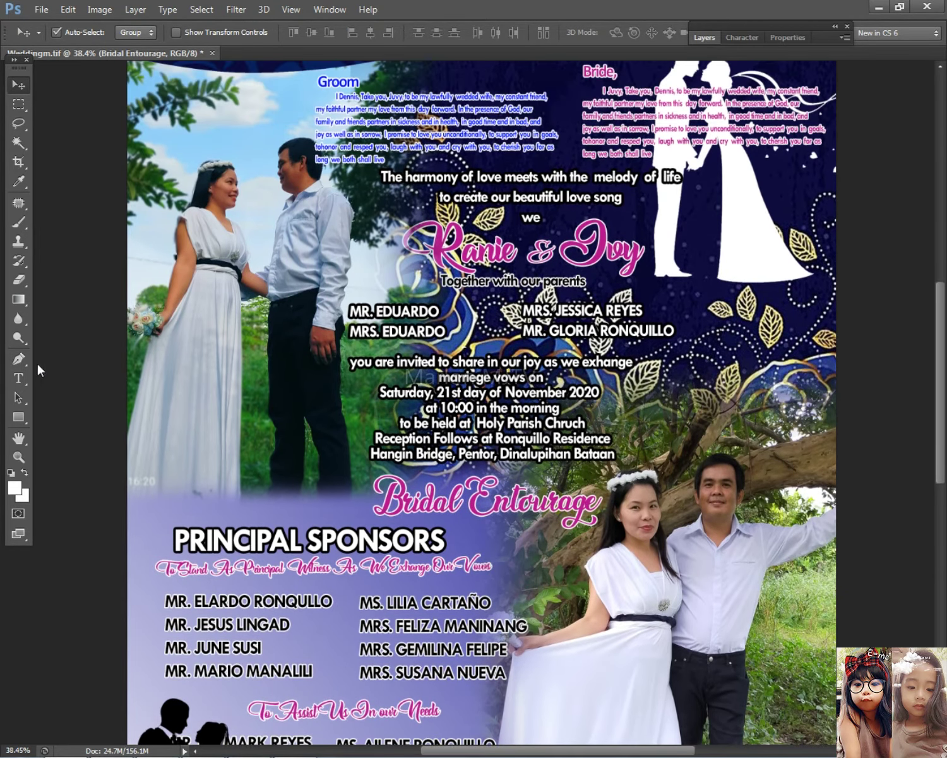
left_click(18, 378)
left_click_drag(641, 255, 326, 116)
Pick a new font for Ranie & Ivy, then briefly check the Bridal Entourage heading's font
left_click(123, 32)
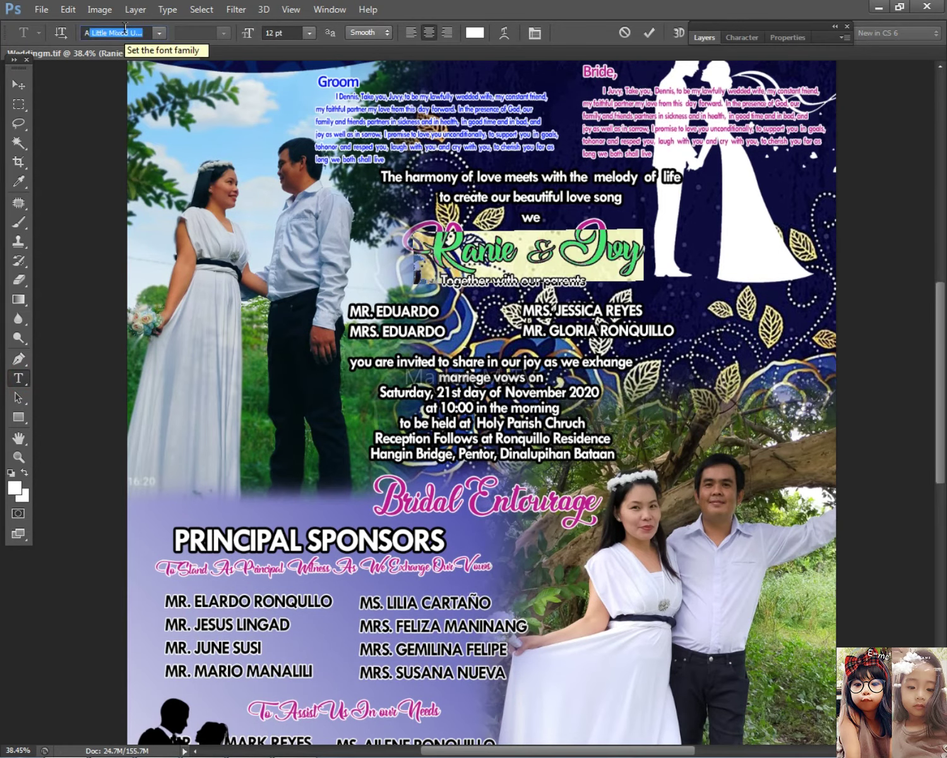
left_click(18, 83)
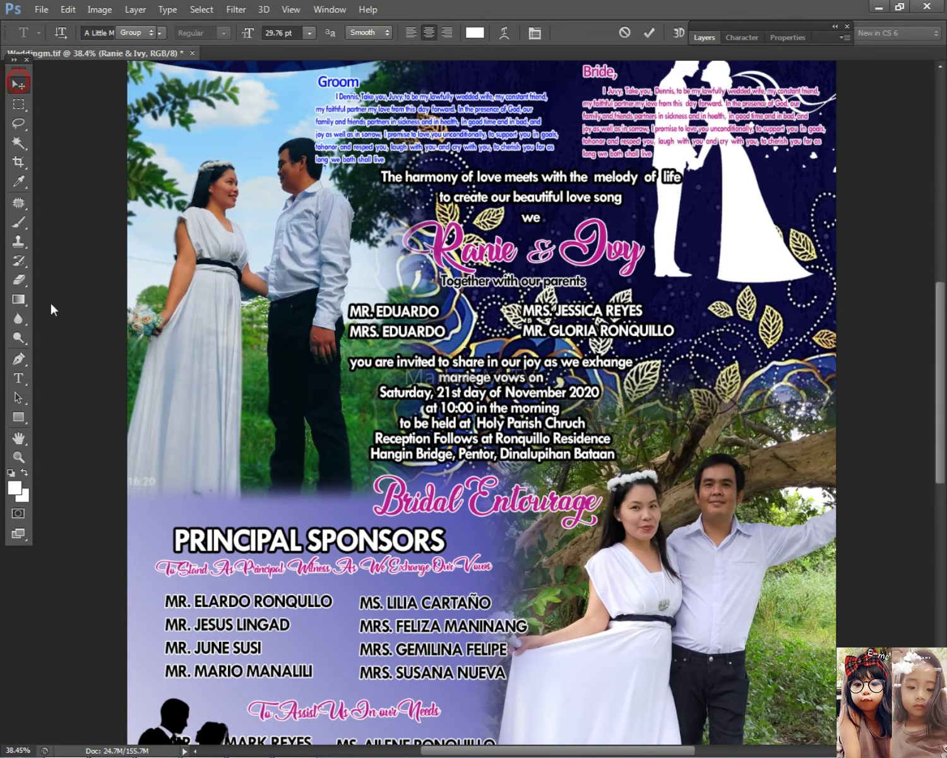
left_click(18, 378)
double_click(376, 492)
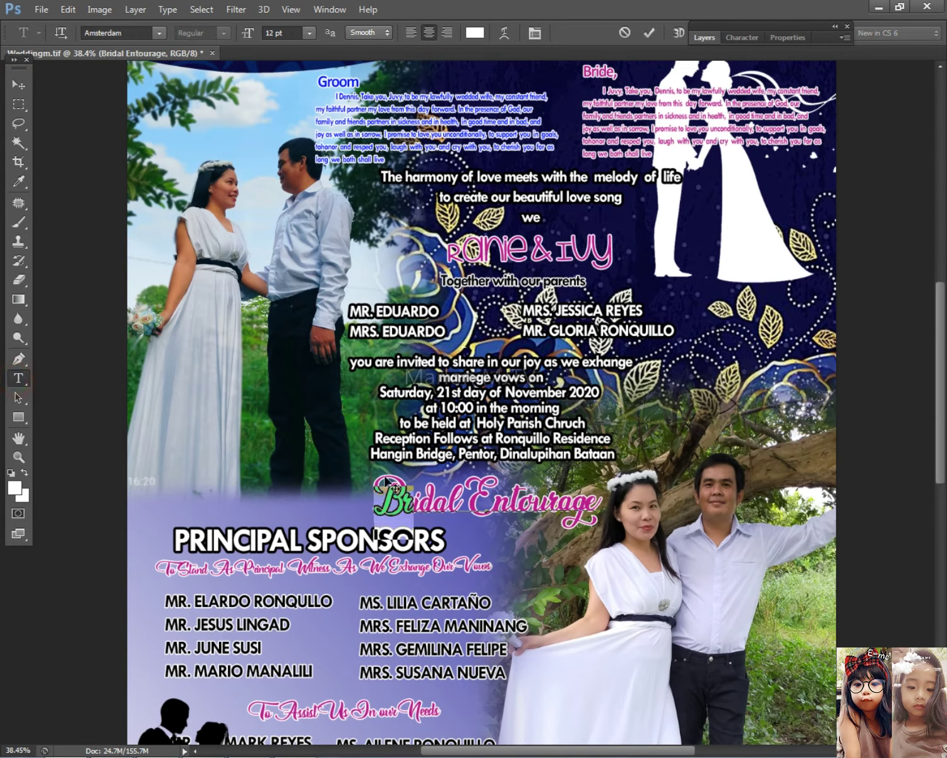
left_click(123, 32)
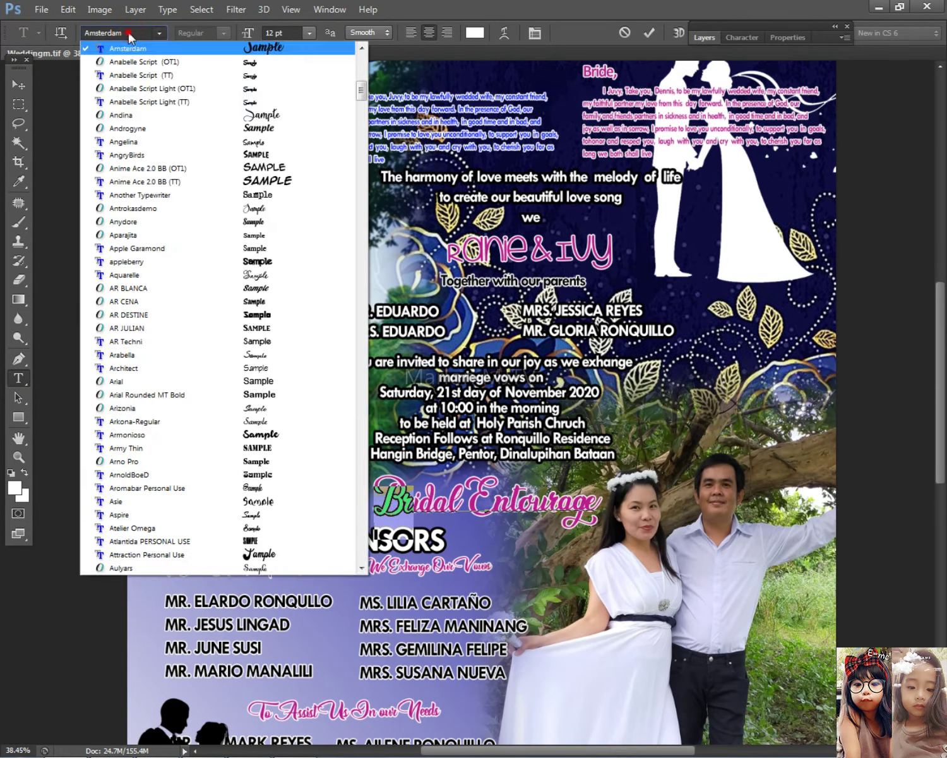
left_click(18, 378)
left_click(536, 231)
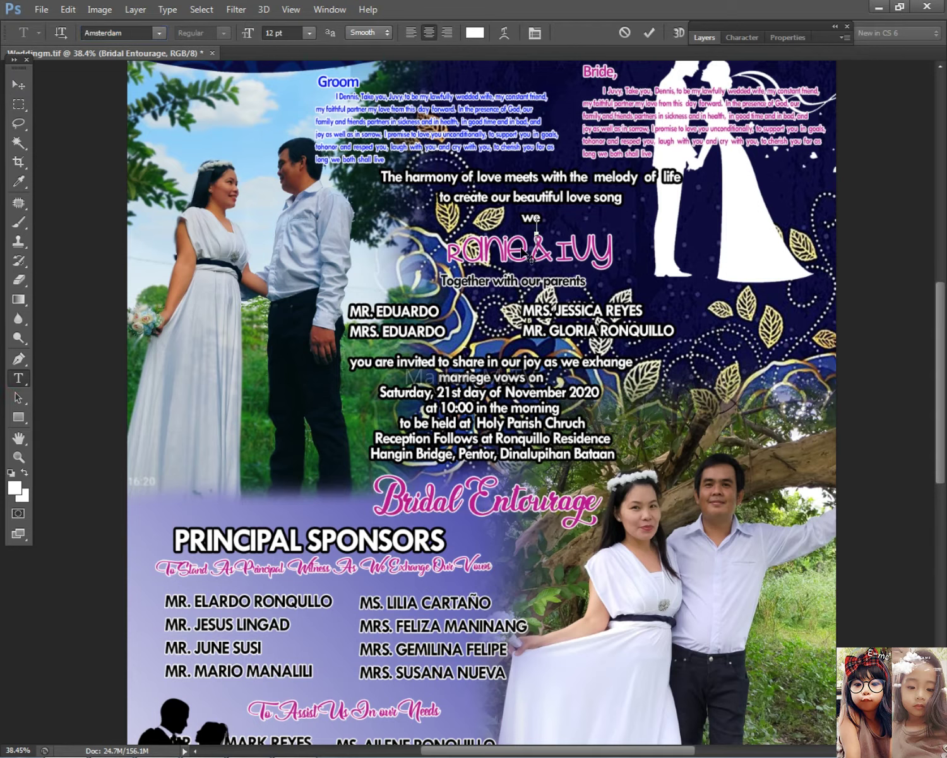
left_click(19, 84)
Select all of Ranie & Ivy and apply the Amsterdam script font
left_click(19, 378)
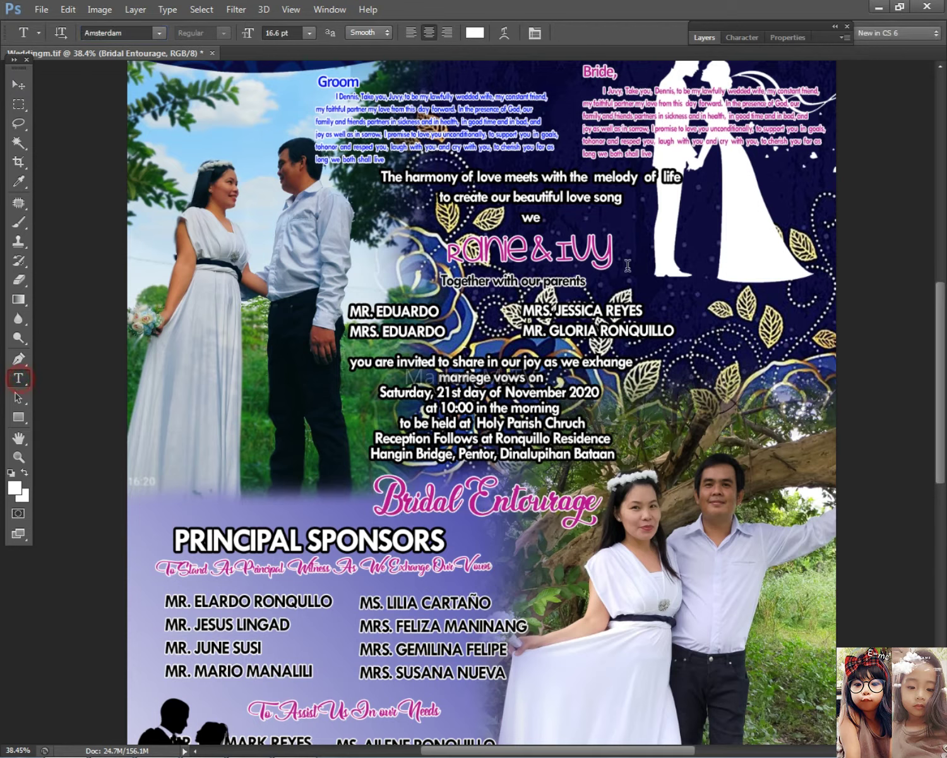
triple_click(556, 250)
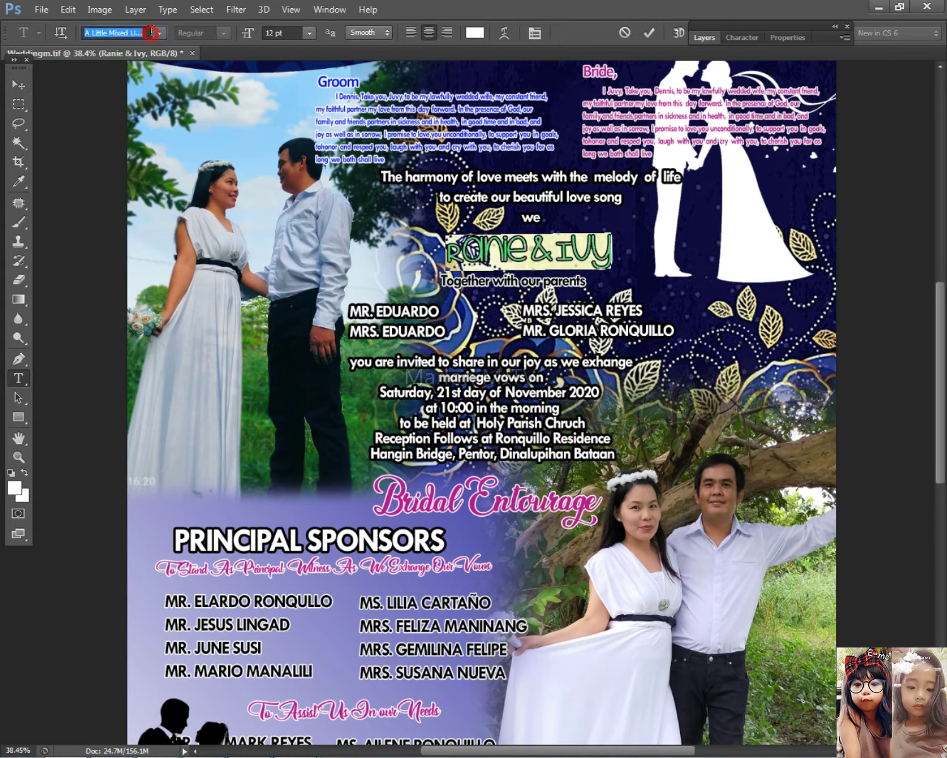
key("Return")
left_click(20, 84)
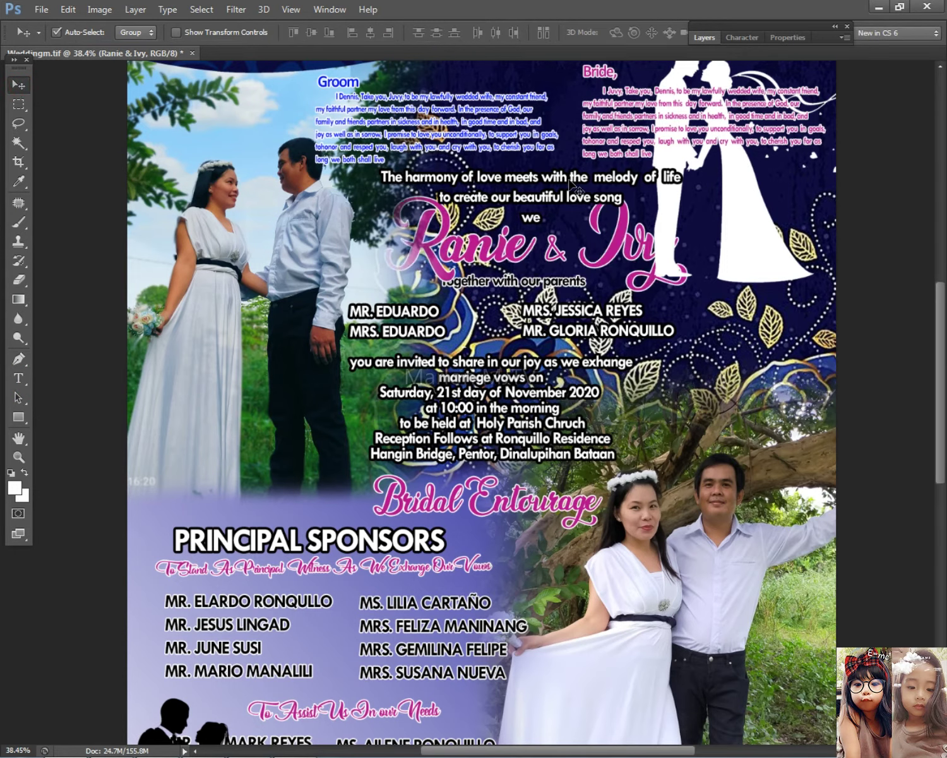
key("ctrl+t")
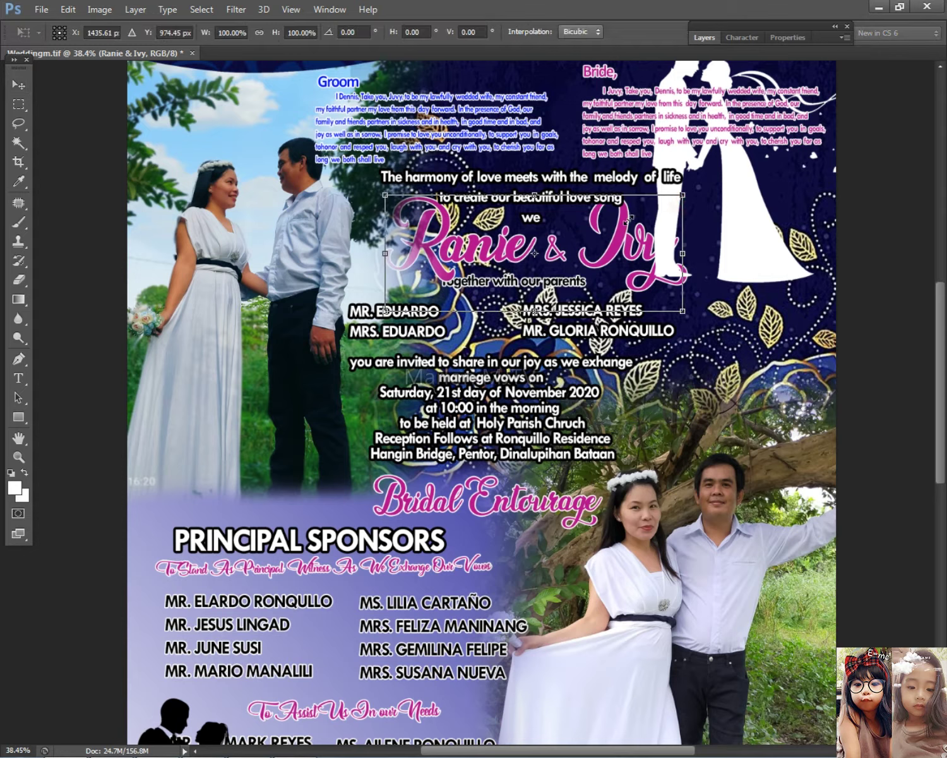
Shrink Ranie & Ivy to about 80%, bring it to the front and move it right
left_click_drag(629, 219, 629, 219)
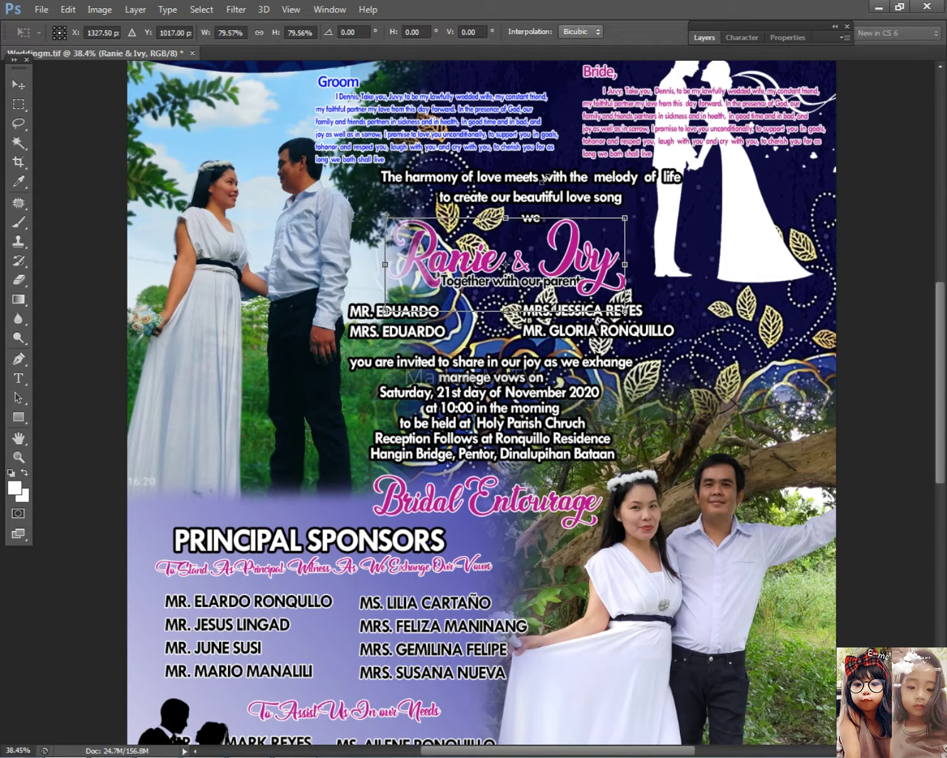
key("Return")
left_click(136, 9)
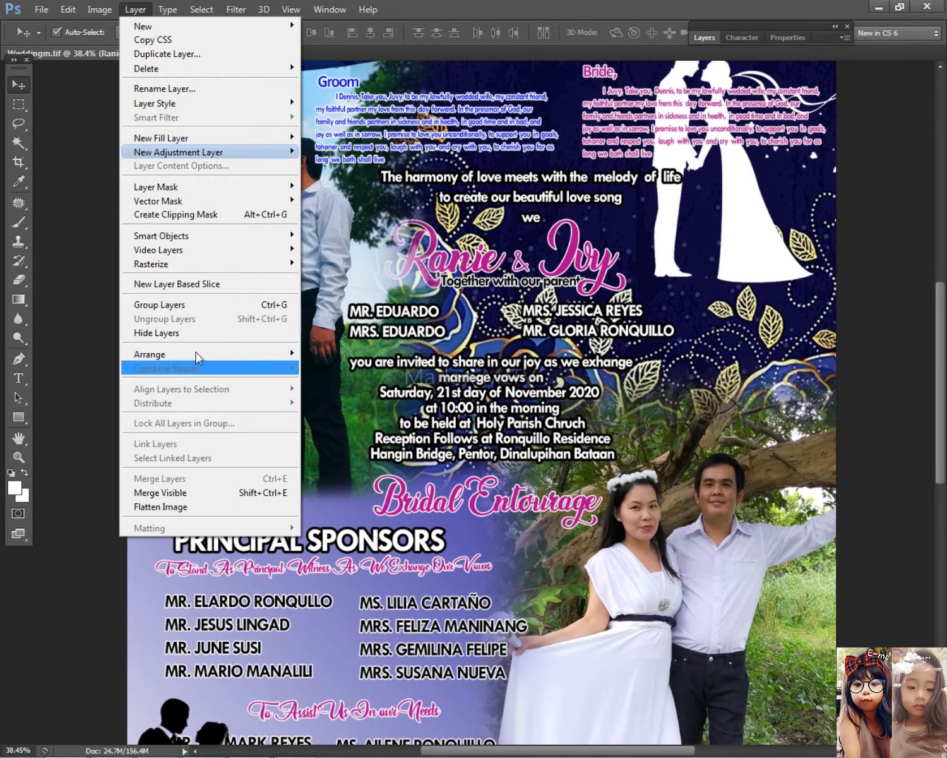
mouse_move(155, 354)
left_click(341, 351)
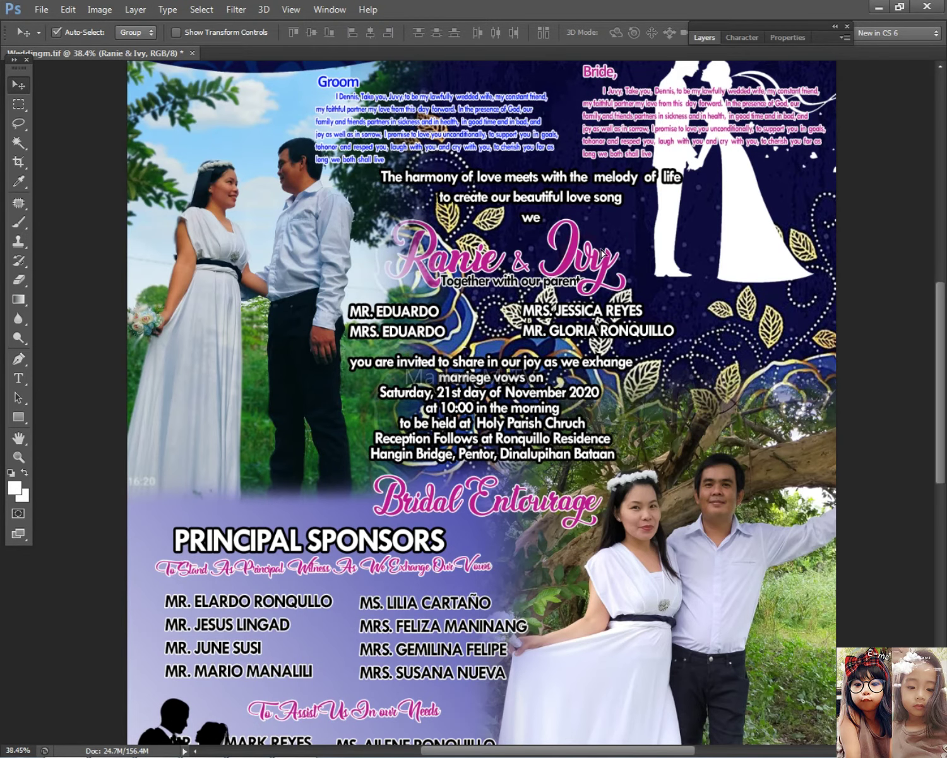
left_click_drag(603, 253, 609, 254)
right_click(525, 270)
left_click(549, 284)
Shrink Ranie & Ivy further to about 86% and nudge it right
key("ctrl+t")
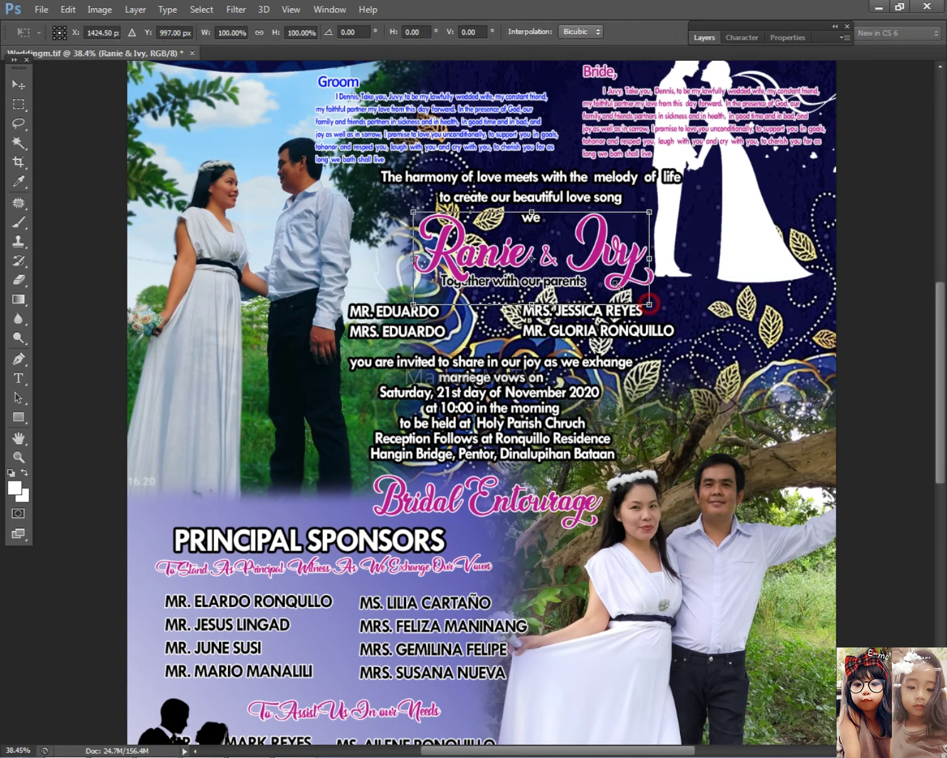
left_click_drag(653, 304, 618, 289)
key("Return")
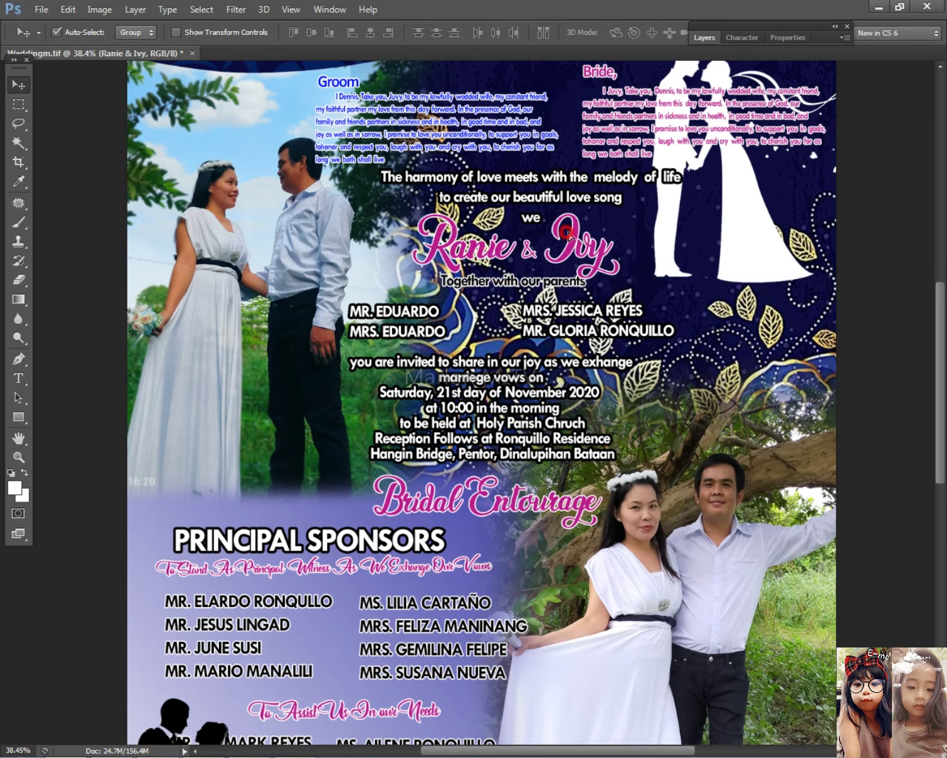
left_click_drag(568, 235, 576, 233)
Select the Together with our parents layer and nudge it down beneath the names
right_click(600, 285)
left_click(637, 294)
left_click_drag(559, 287, 576, 295)
key("Down")
key("Down")
key("Down")
key("Down")
key("Down")
key("Down")
key("Left")
key("Left")
key("Left")
key("Left")
key("Down")
key("Down")
key("Down")
key("Down")
key("Down")
key("Down")
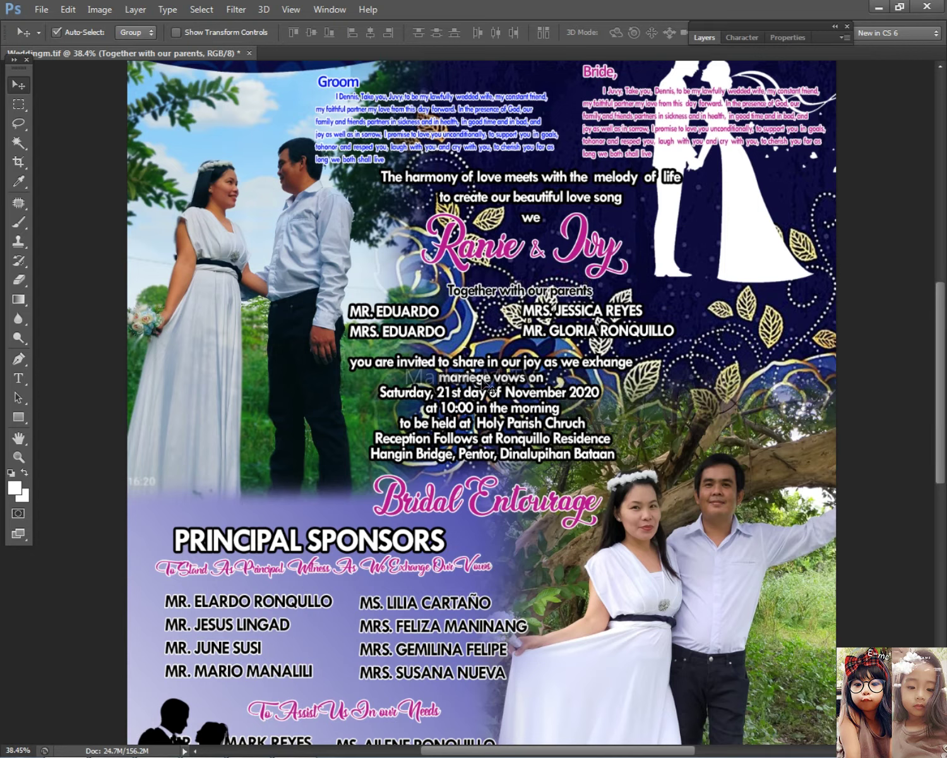
Move the invitation text and both sets of parents' names right and down
left_click_drag(500, 392, 508, 397)
right_click(525, 318)
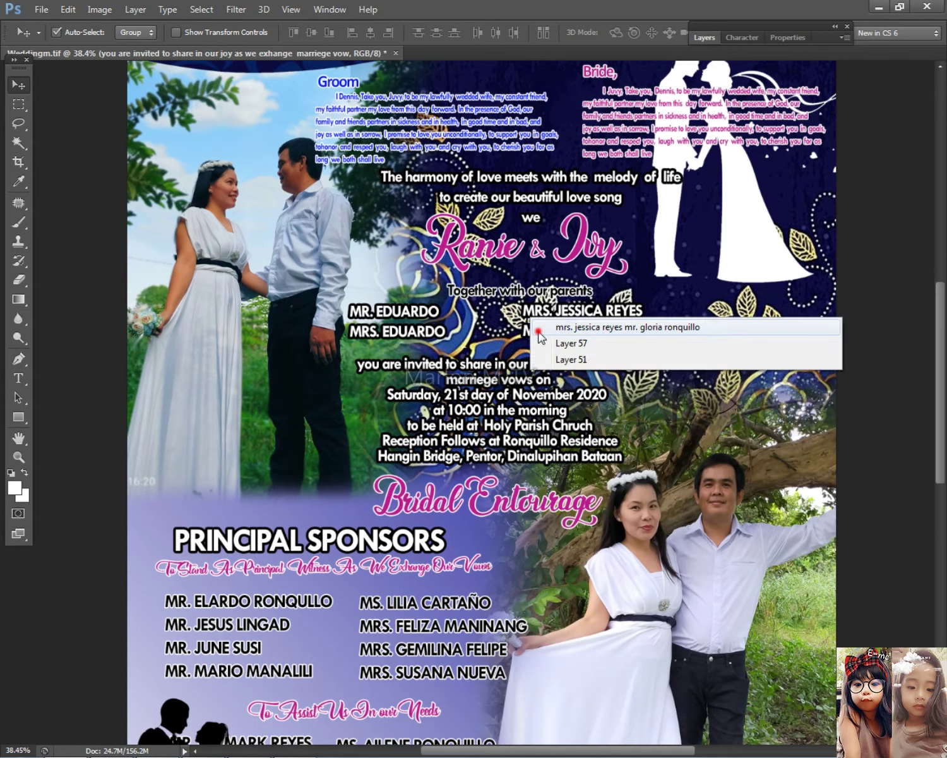
left_click(556, 325)
left_click_drag(499, 333, 510, 340)
left_click_drag(406, 333, 421, 338)
left_click_drag(508, 296, 512, 303)
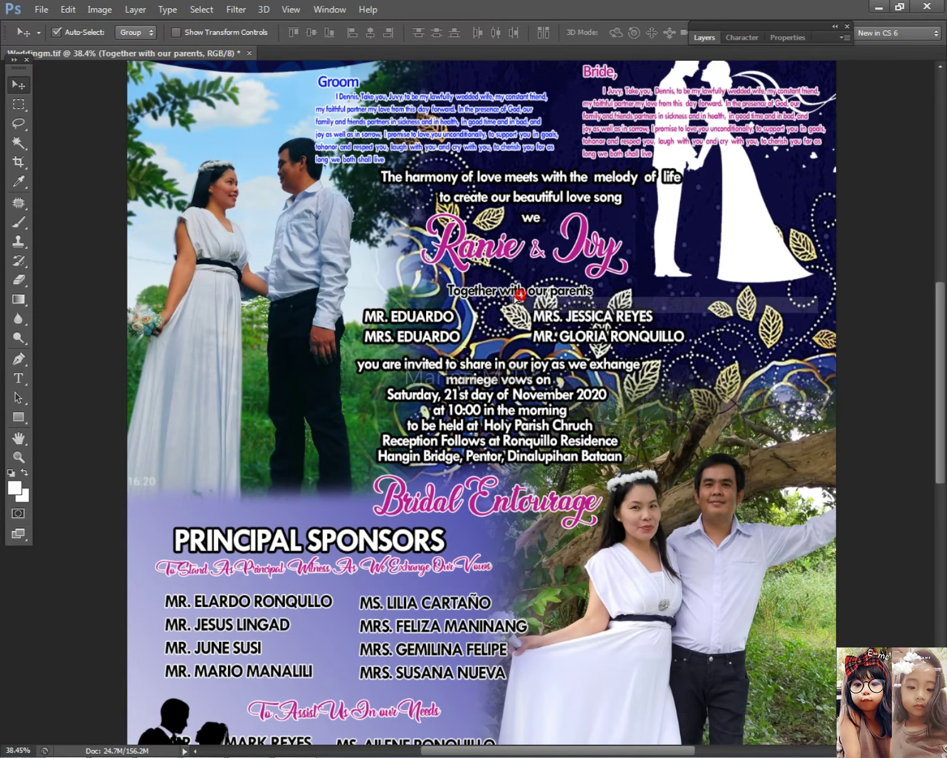
Zoom out, deselect all layers and check the layers list
right_click(485, 242)
left_click(447, 276)
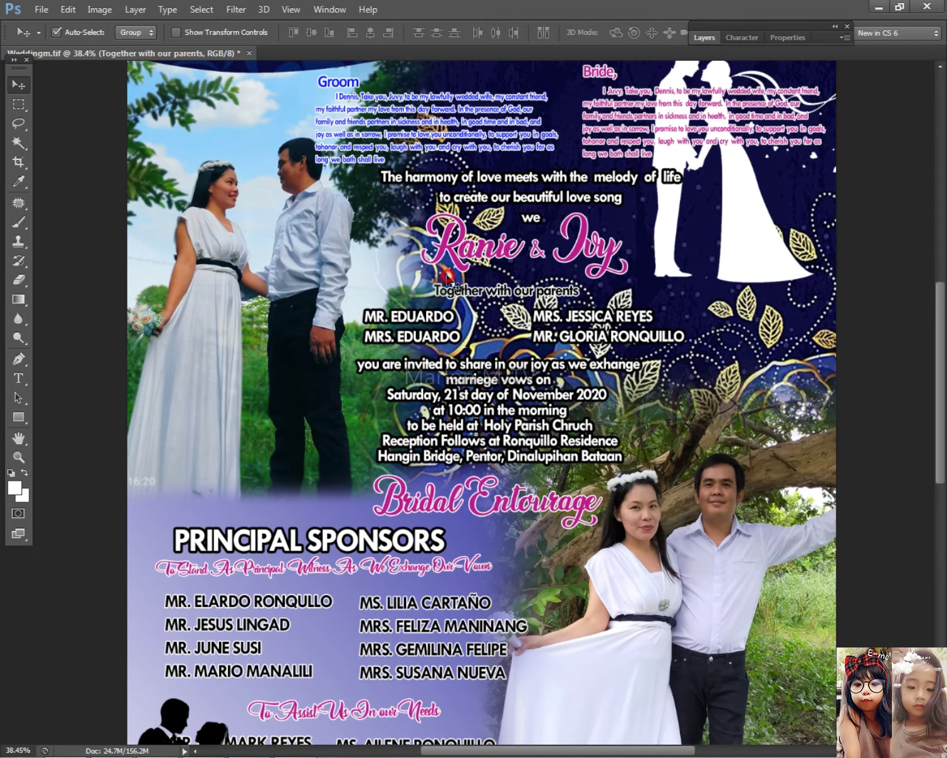
scroll(551, 324, "down", 1)
scroll(551, 324, "down", 1)
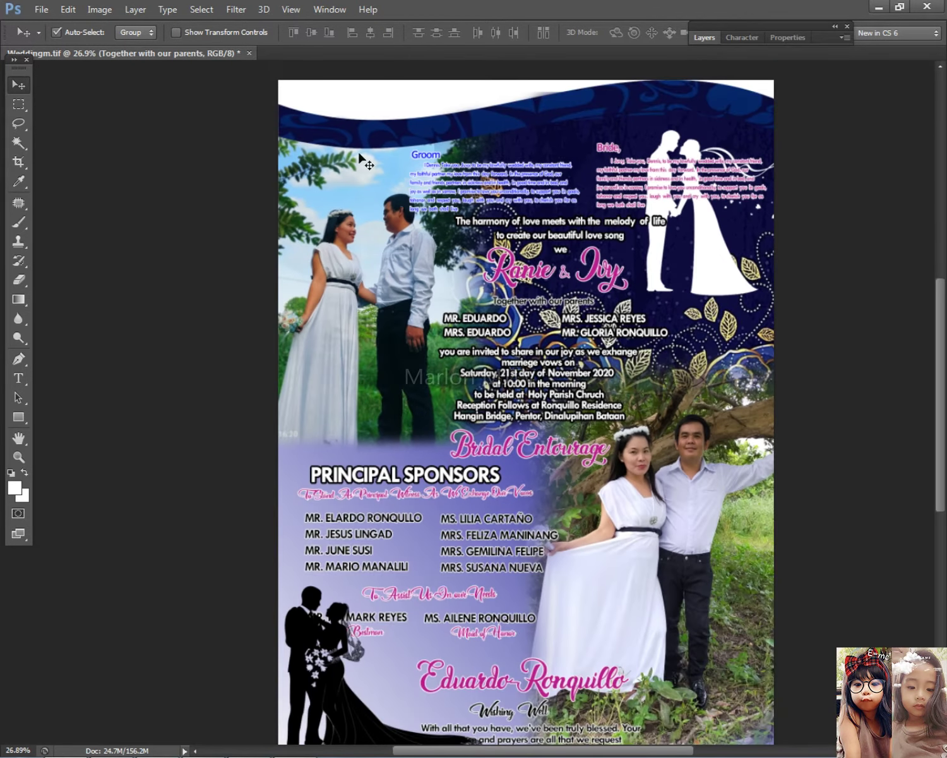
left_click(160, 127)
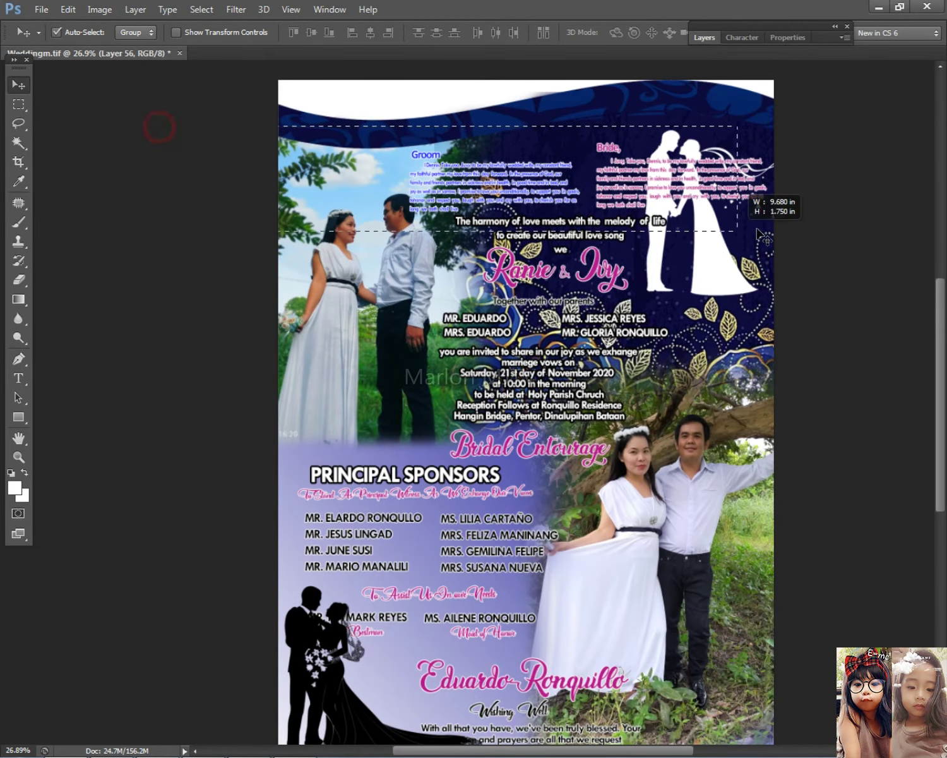
left_click(716, 38)
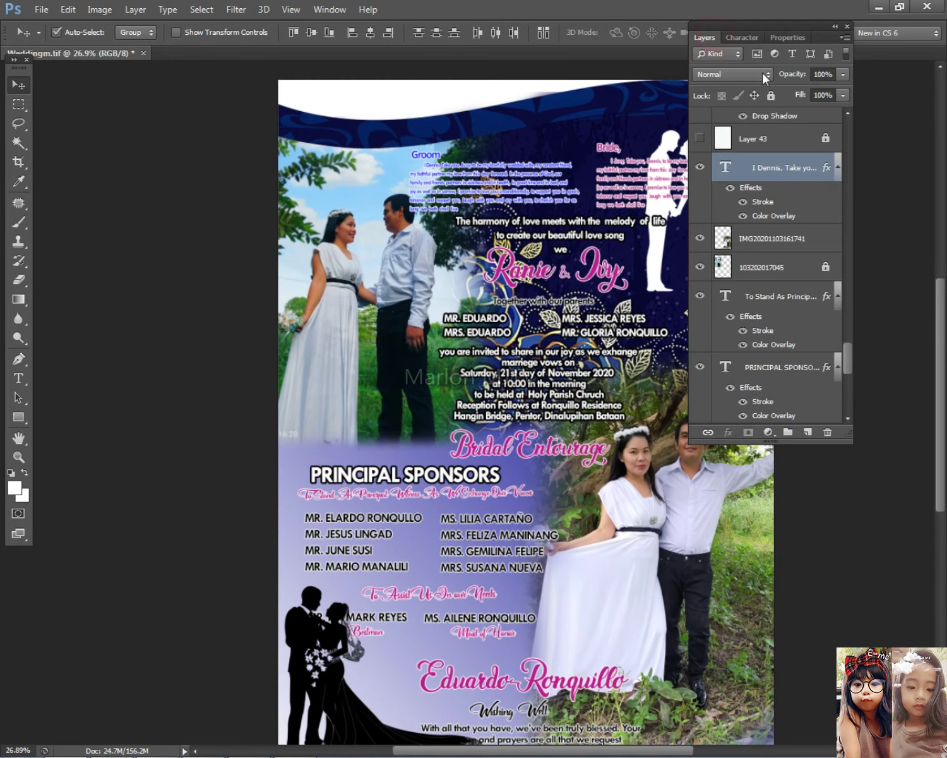
left_click(701, 40)
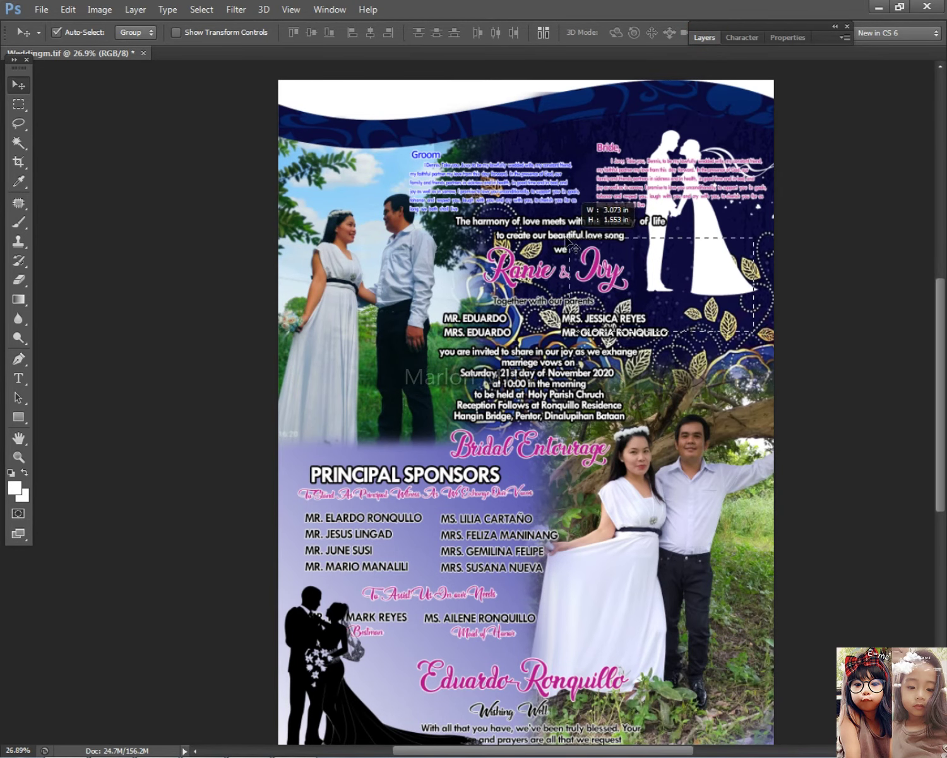
Nudge the photo layer slightly and recheck the layers list
left_click_drag(555, 235, 544, 235)
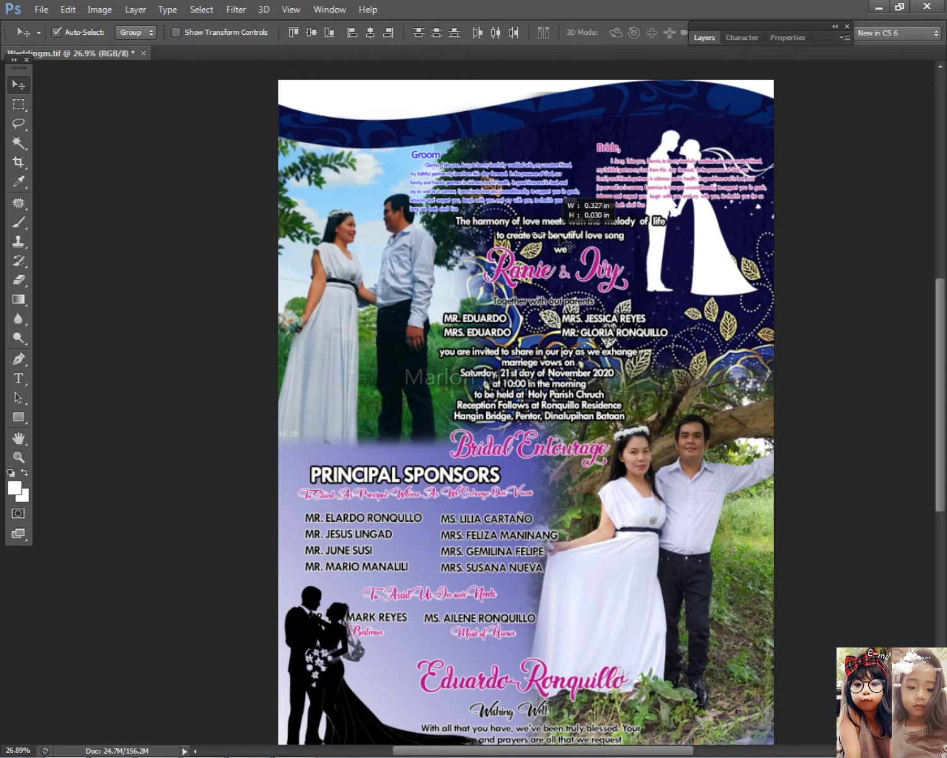
mouse_move(655, 373)
left_mouse_down()
mouse_move(751, 526)
mouse_move(751, 556)
left_mouse_up()
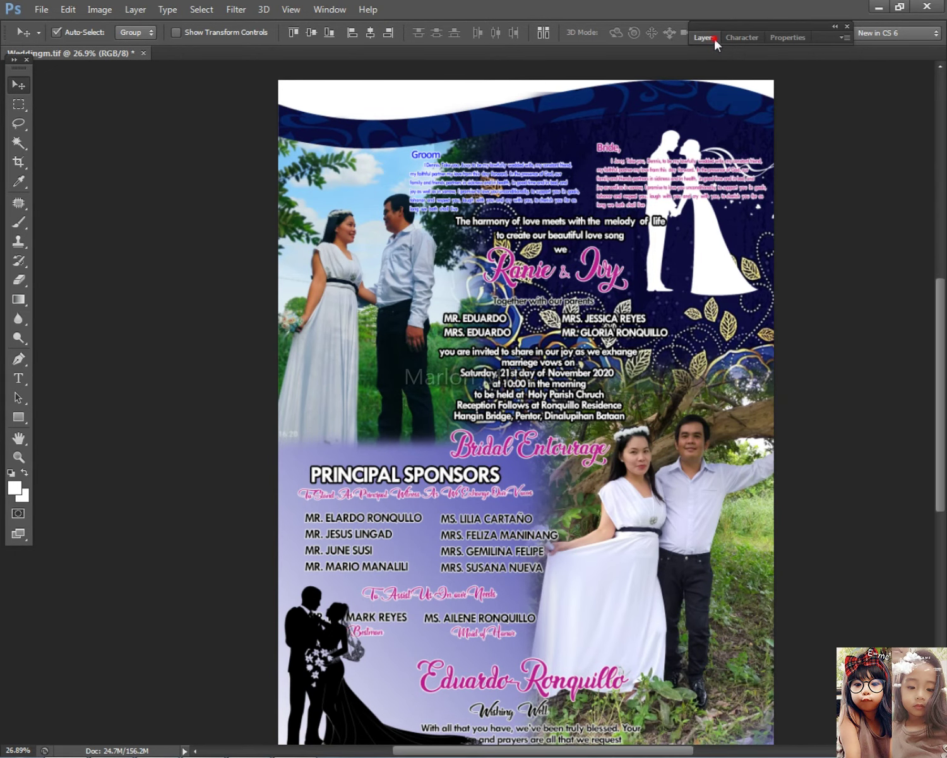
left_click(714, 35)
left_click(695, 35)
scroll(714, 344, "up", 1)
scroll(631, 353, "up", 1)
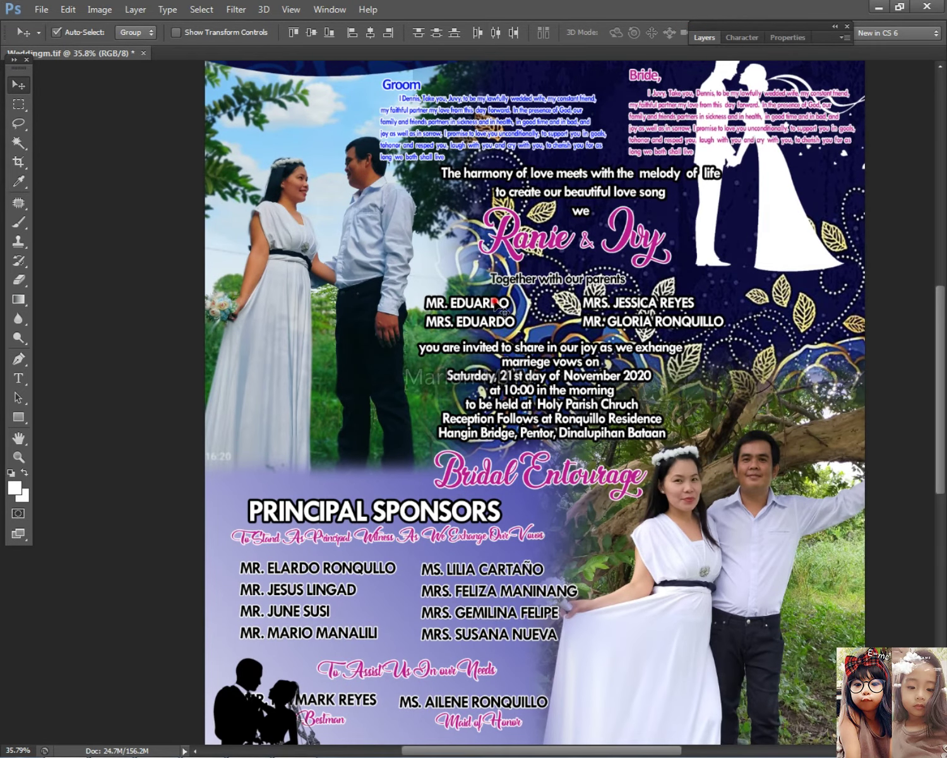
Shift the invitation text group right and nudge the Together with our parents line up
left_click_drag(496, 303, 520, 303)
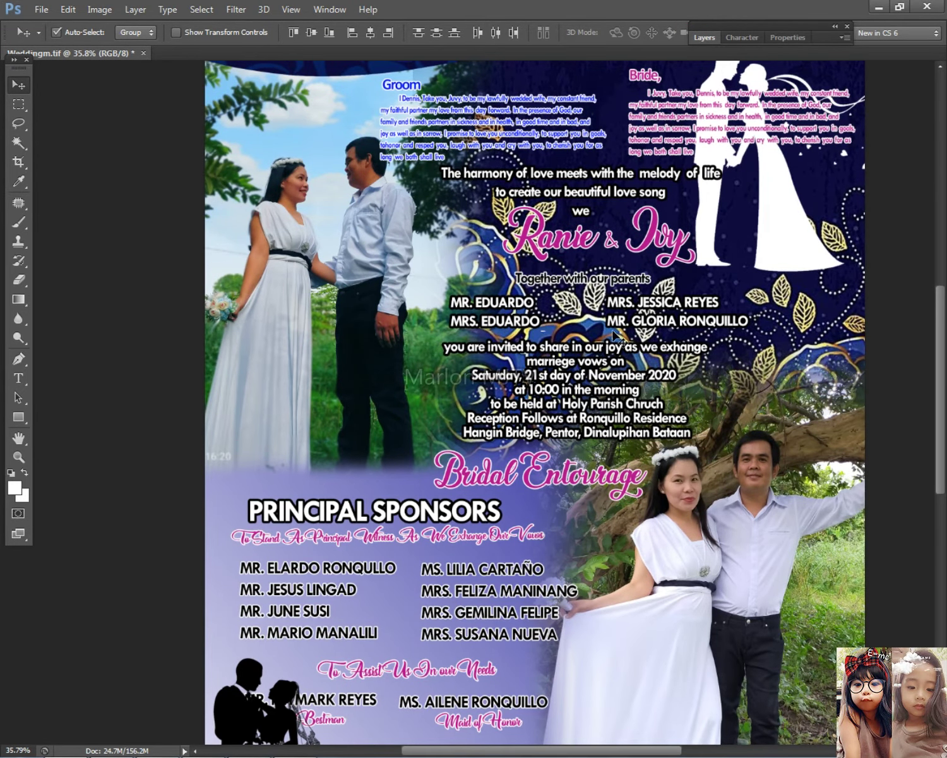
left_click_drag(613, 280, 614, 279)
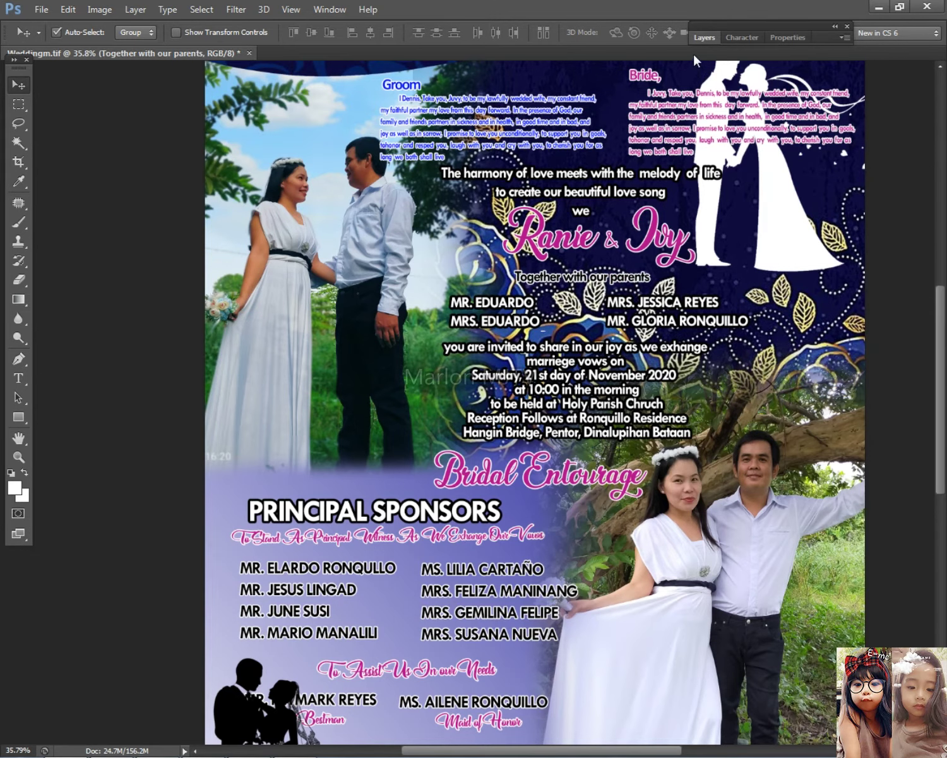
left_click(702, 36)
right_click(556, 280)
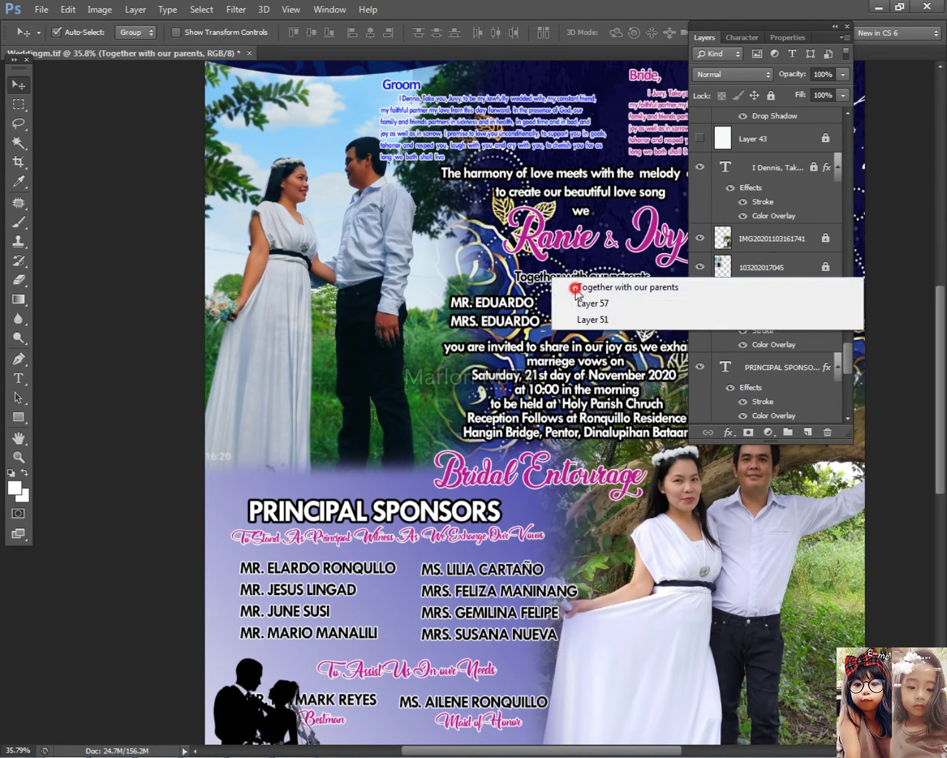
Give the Together with our parents layer a #ffffff Color Overlay
left_click(594, 296)
double_click(810, 373)
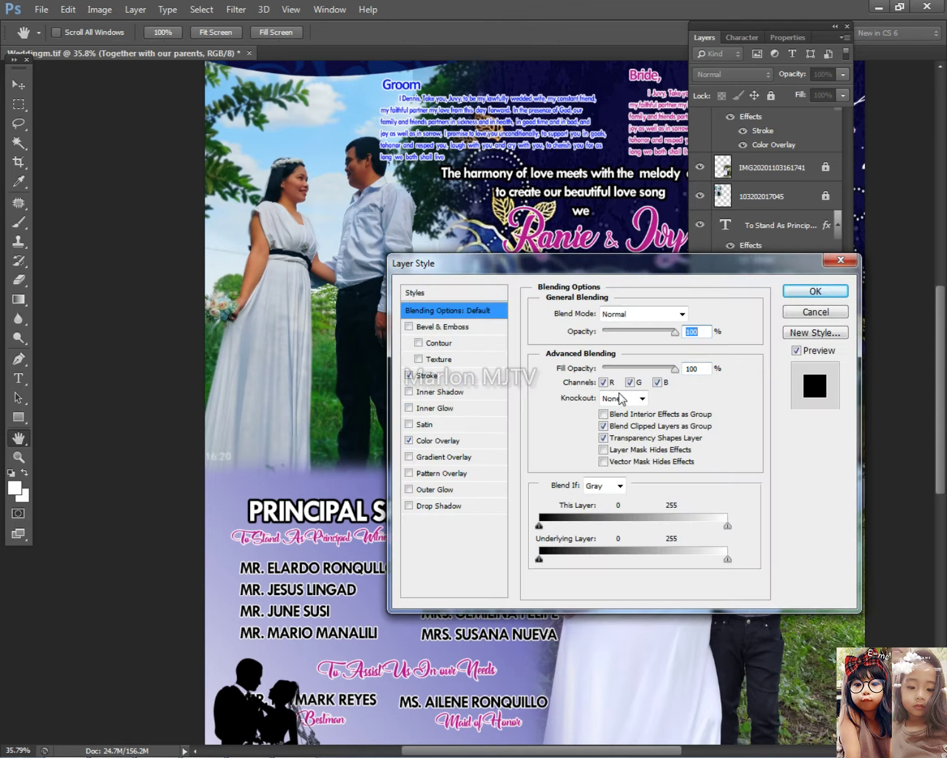
left_click(449, 441)
left_click(694, 314)
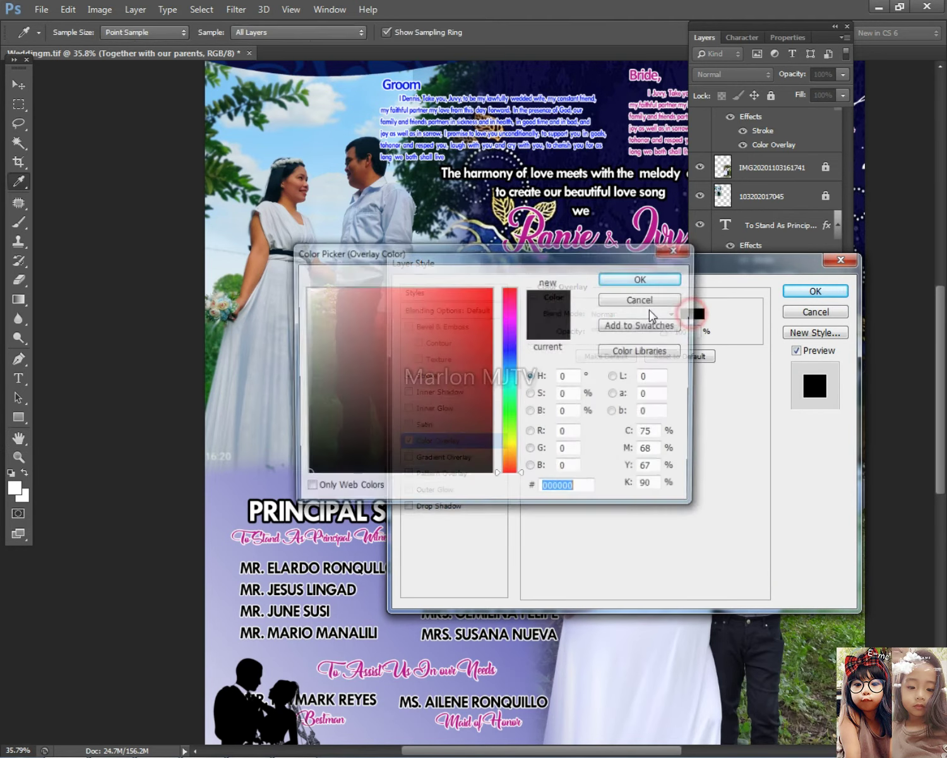
type("ffffff")
left_click(639, 280)
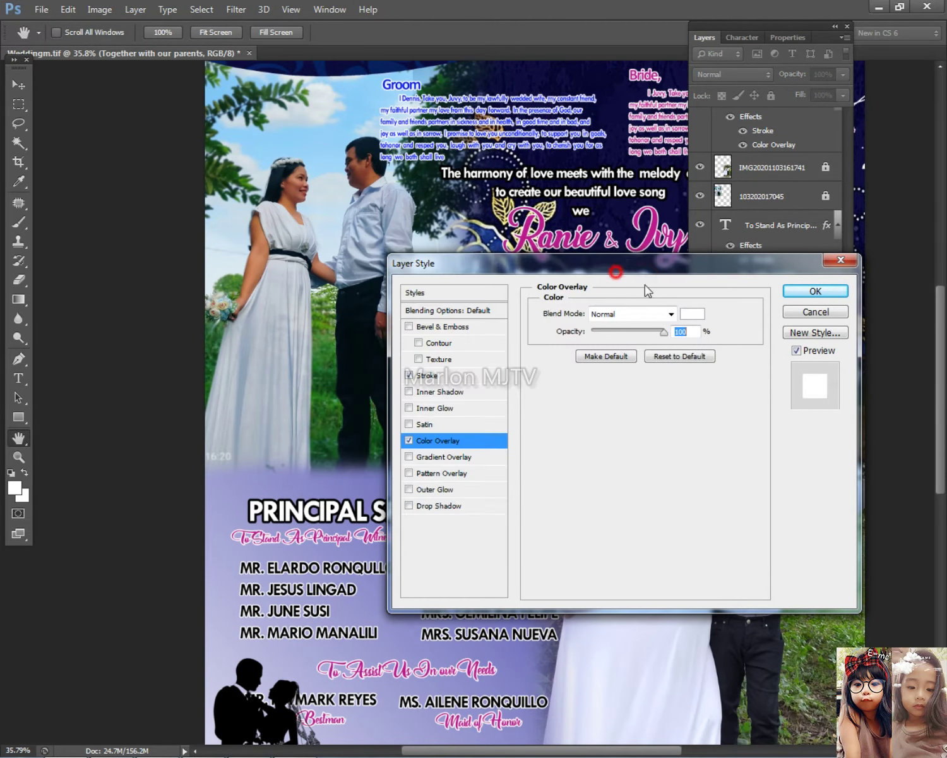
Set its Stroke colour to black (#000000) and apply the layer style
left_click_drag(615, 263, 766, 300)
left_click(578, 412)
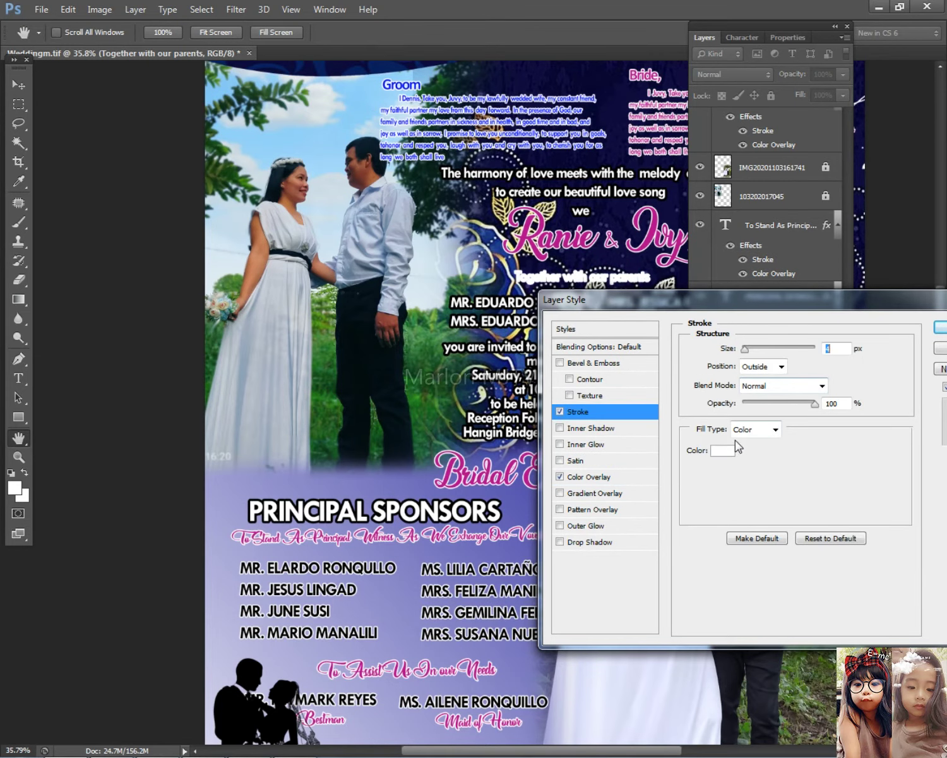
left_click(723, 450)
left_click(245, 547)
left_click(655, 278)
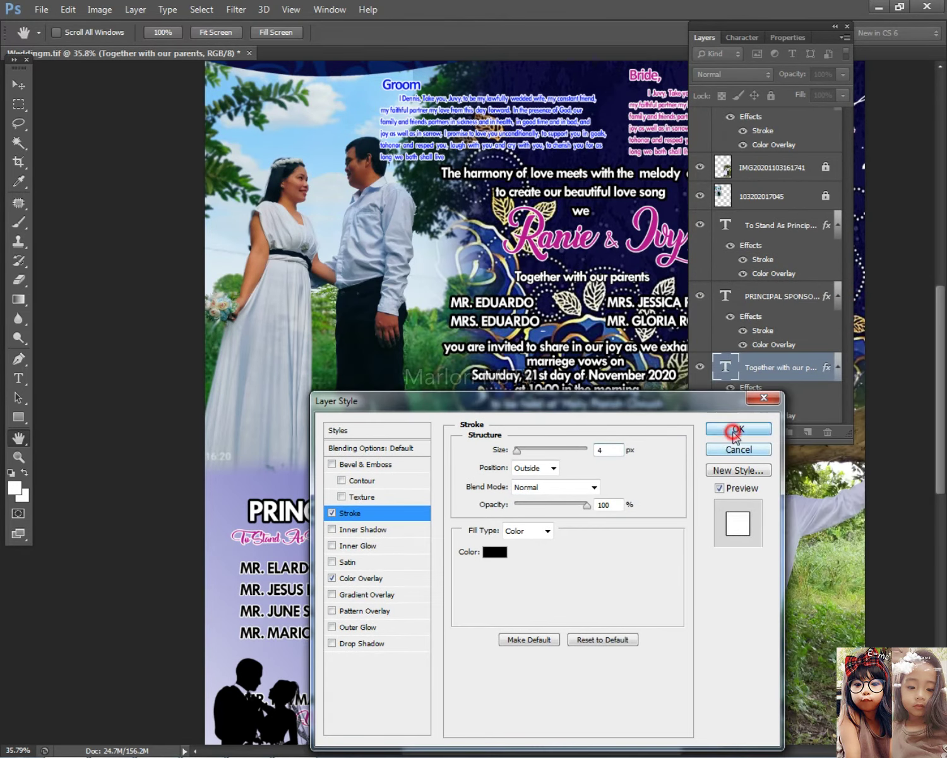
left_click(734, 430)
key("v")
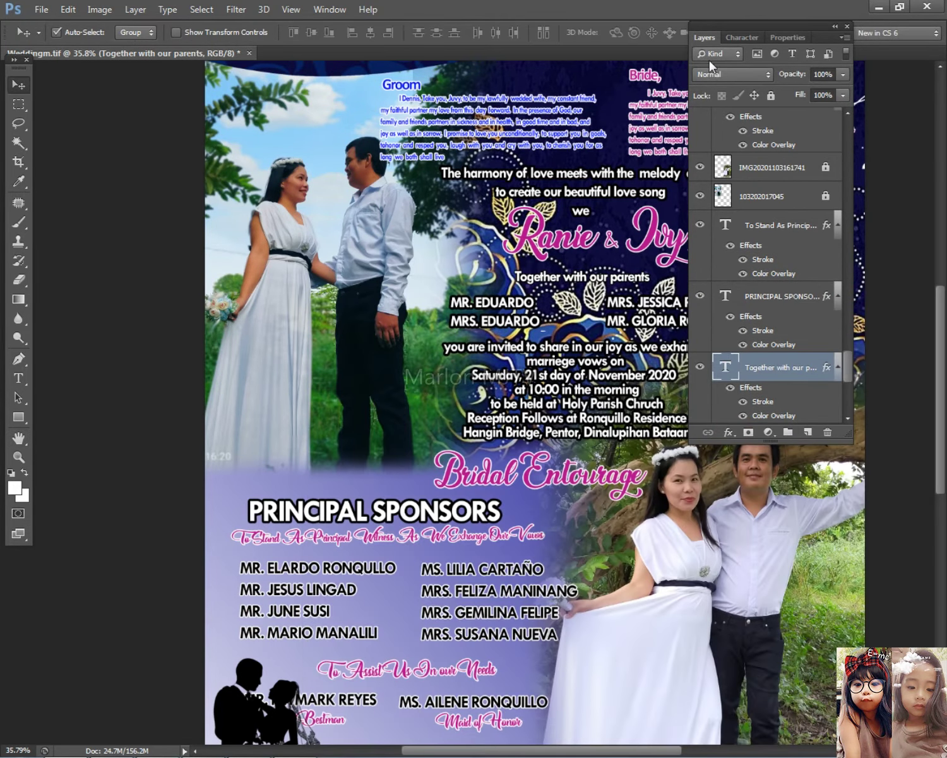
double_click(703, 37)
scroll(675, 377, "up", 5)
Nudge the invitation text slightly right and down, then select the groom's and bride's parents' names
scroll(676, 377, "down", 3)
scroll(495, 315, "down", 2)
left_click_drag(451, 234, 454, 237)
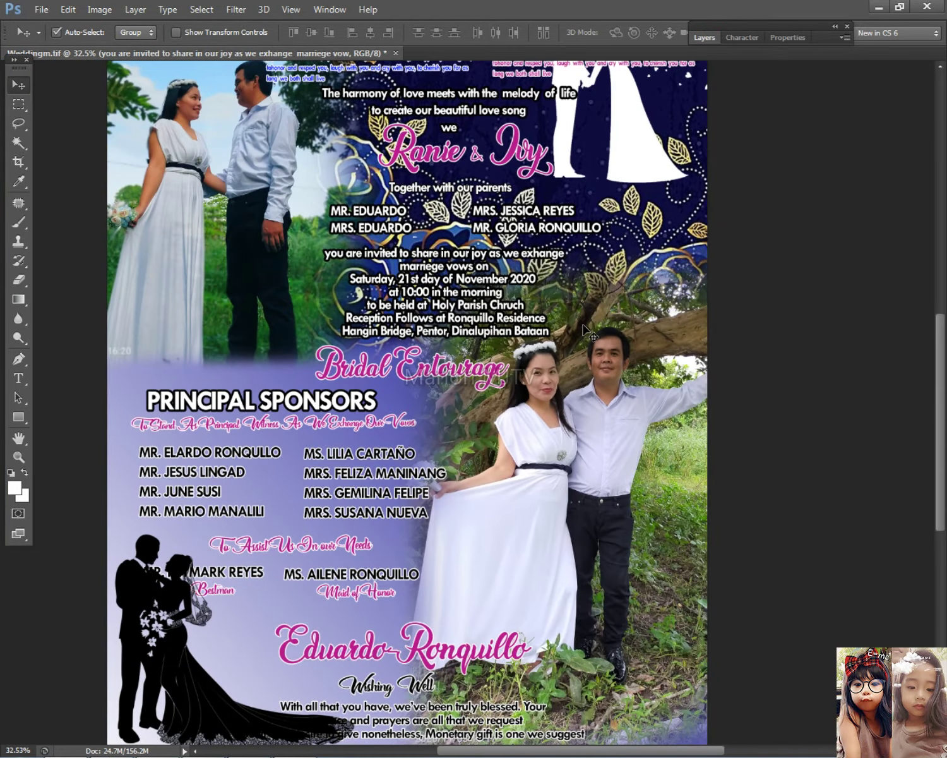
left_click(404, 226)
left_click(502, 228)
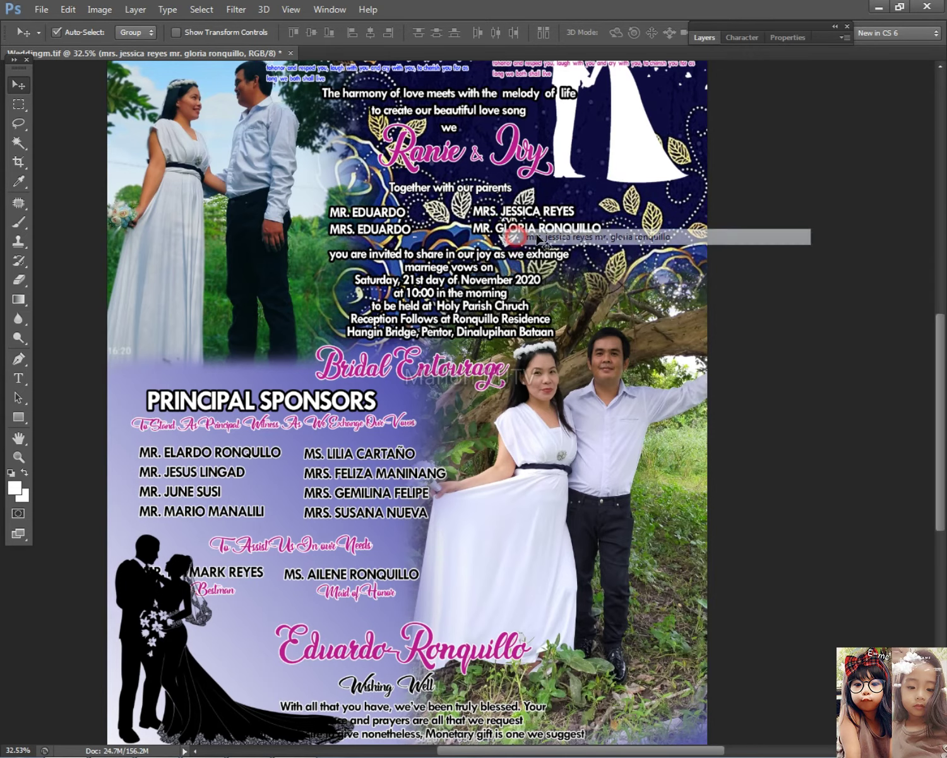
Check the layers under the bride silhouette and lower area, selecting Layer 58
scroll(568, 253, "up", 1)
scroll(594, 240, "down", 2)
right_click(583, 218)
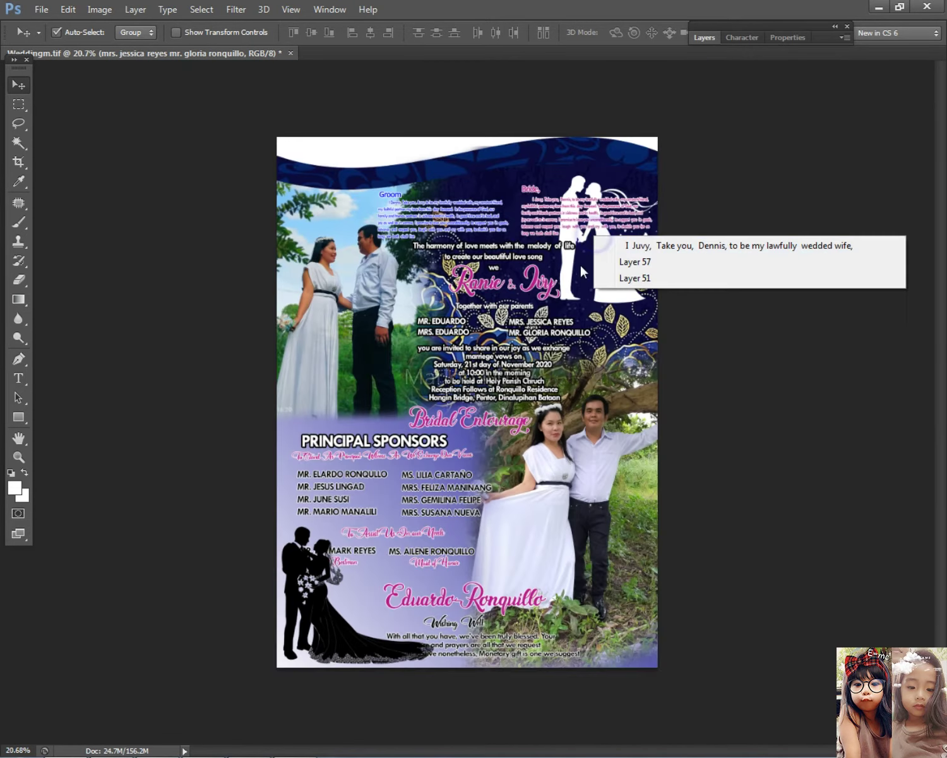
right_click(580, 276)
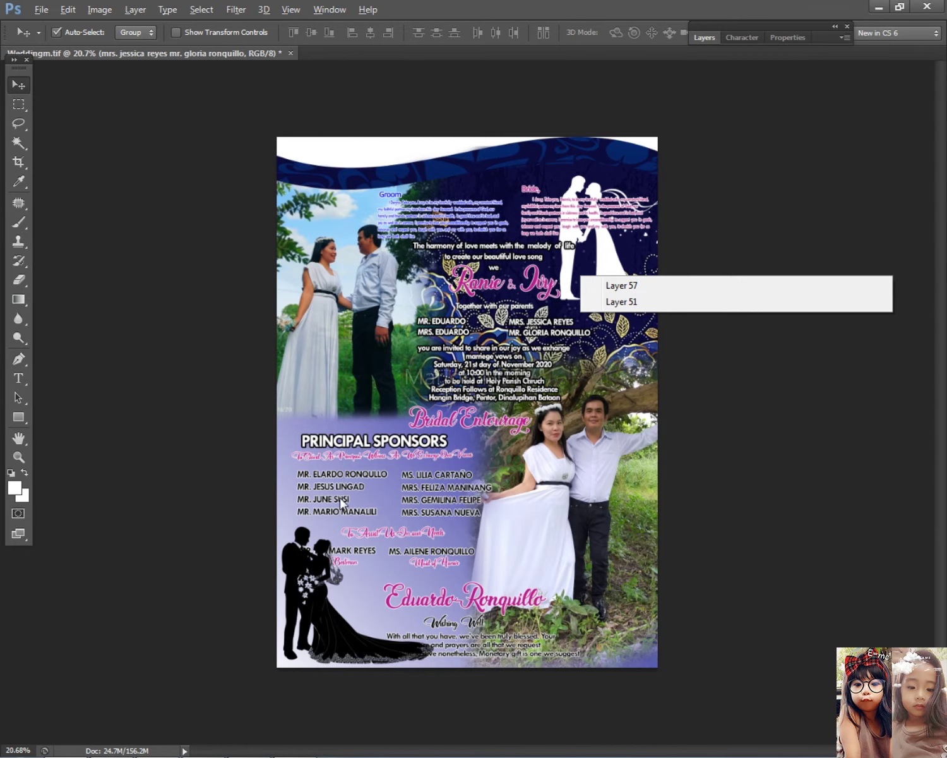
right_click(352, 586)
left_click(382, 594)
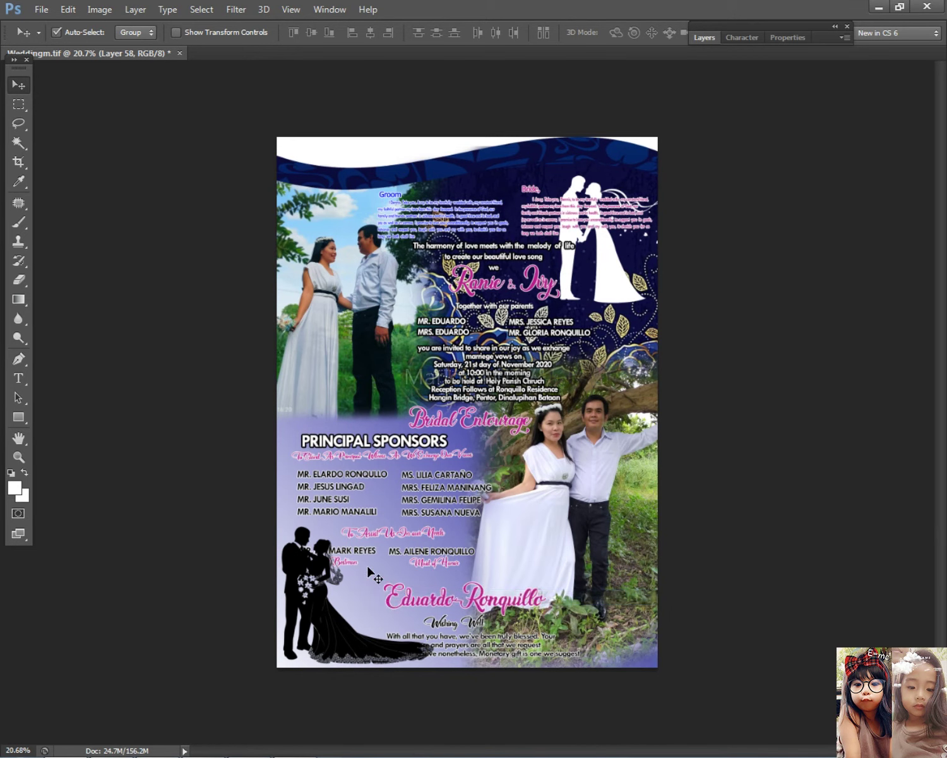
Select the Bridal Entourage heading layer and nudge the heading into place
scroll(445, 422, "up", 1)
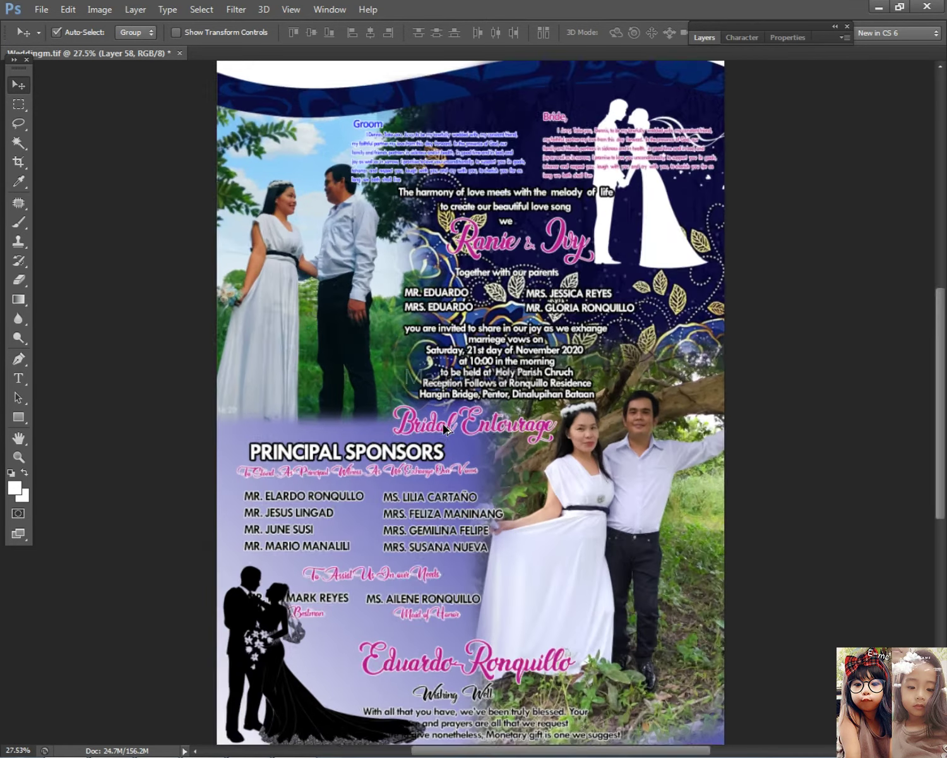
scroll(445, 421, "up", 1)
right_click(464, 421)
left_click(491, 429)
left_click_drag(491, 430, 493, 409)
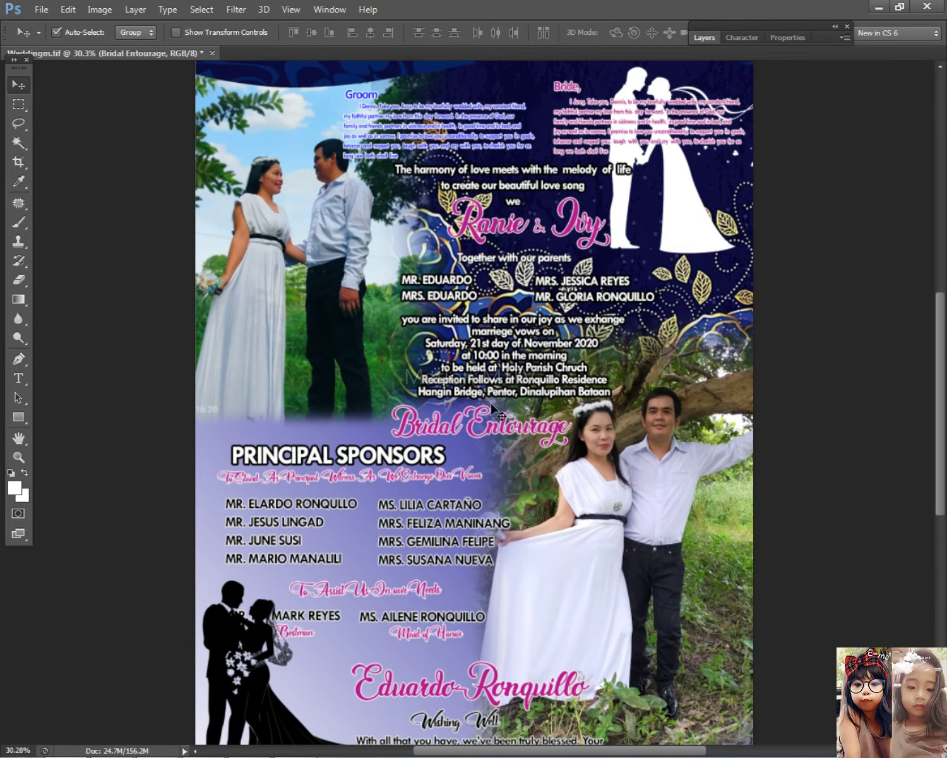
Select the invitation text layer and reposition the text block
right_click(530, 360)
left_click(568, 371)
left_click_drag(569, 371, 596, 348)
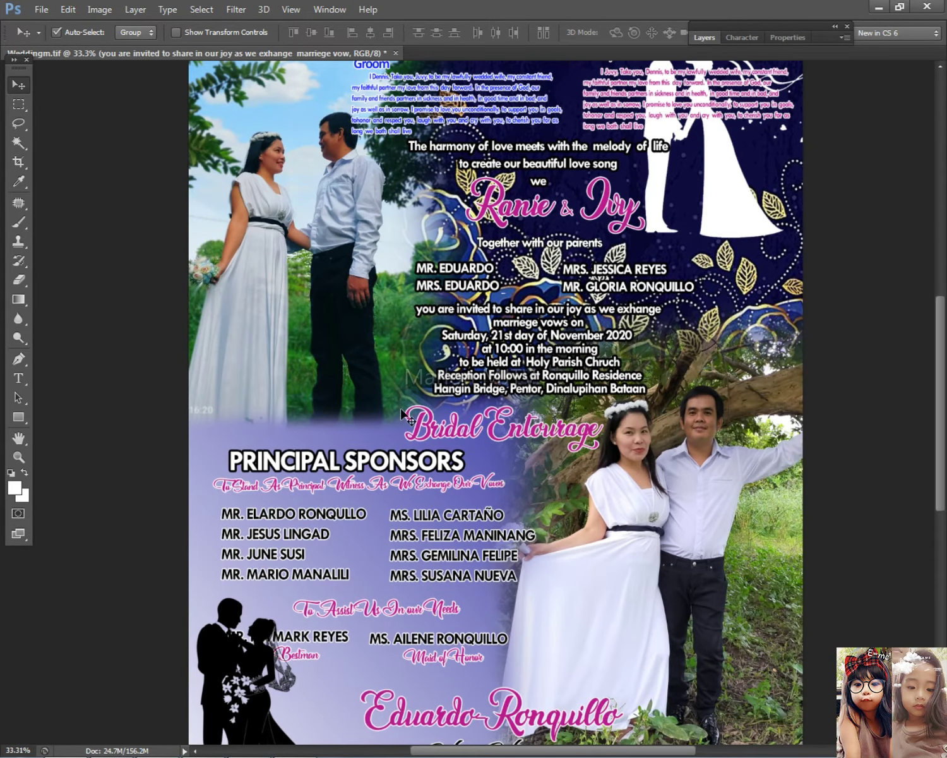
Shift the Bridal Entourage heading slightly left
mouse_move(468, 431)
left_mouse_down()
mouse_move(296, 423)
mouse_move(510, 426)
left_mouse_up()
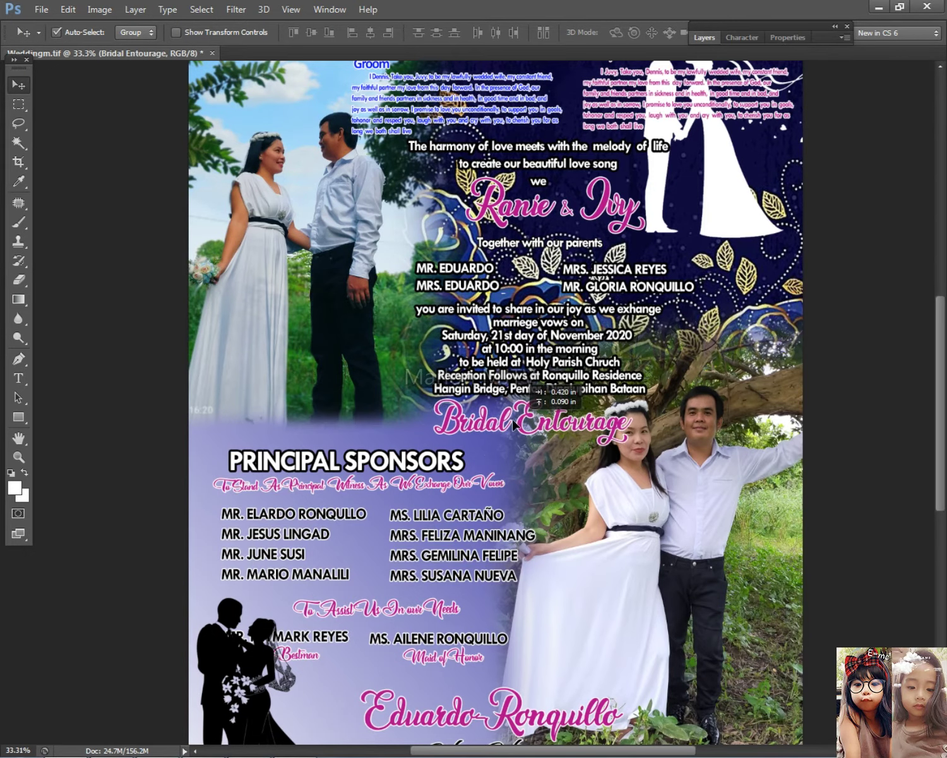
left_click_drag(510, 424, 488, 424)
scroll(641, 423, "down", 1)
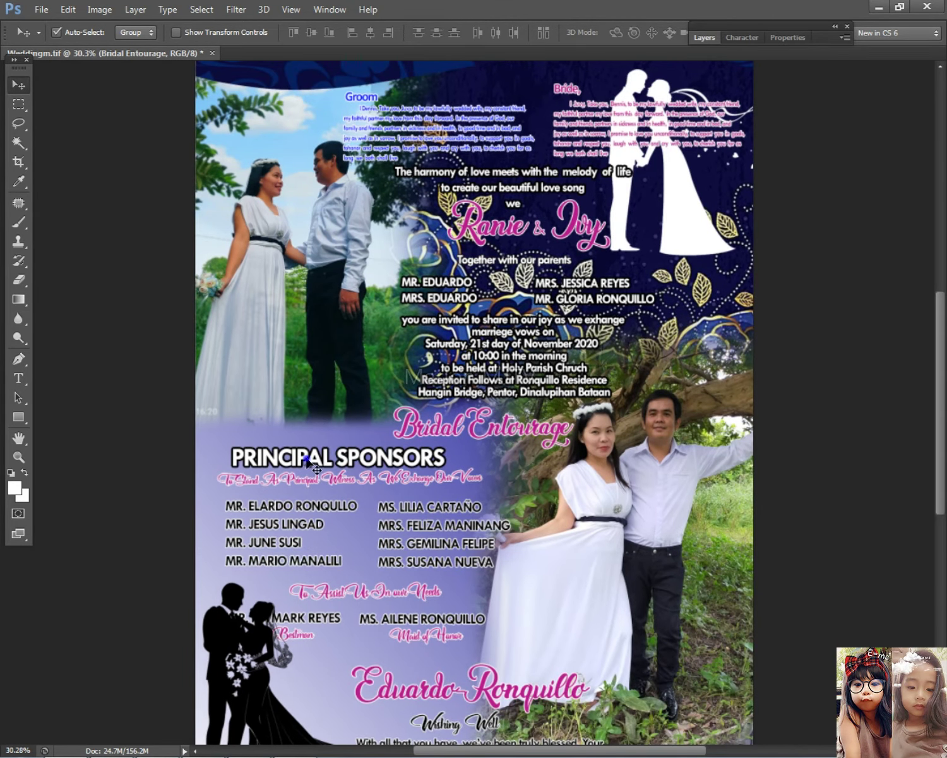
Bring the PRINCIPAL SPONSORS heading to the front and reposition it over the upper-left photo
left_click_drag(309, 466, 276, 441)
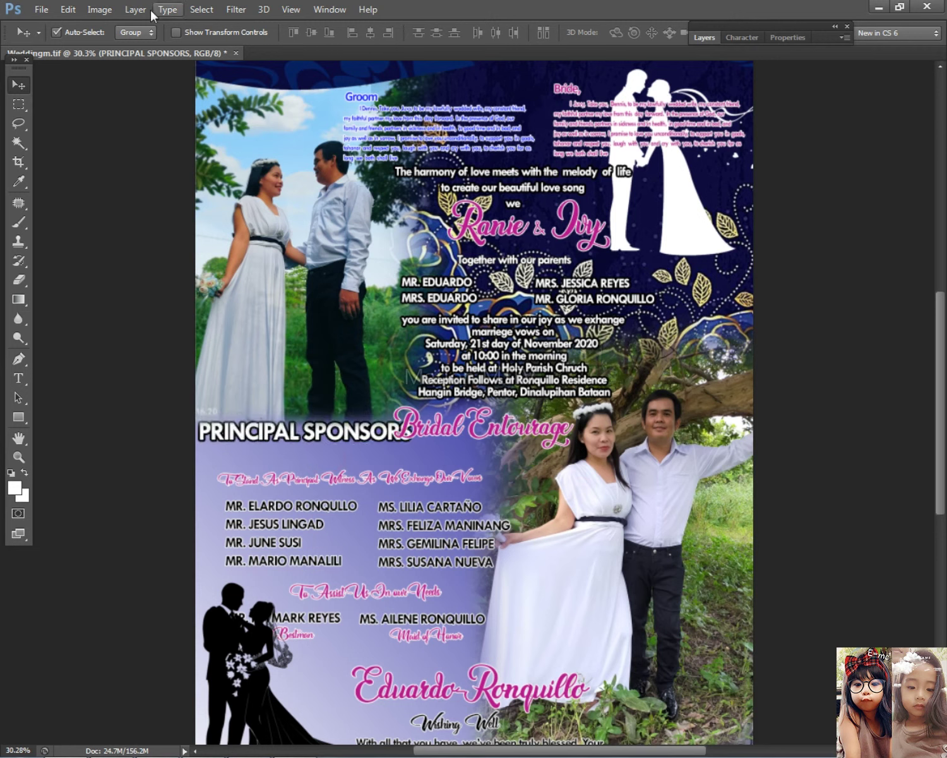
left_click(135, 9)
left_click(362, 355)
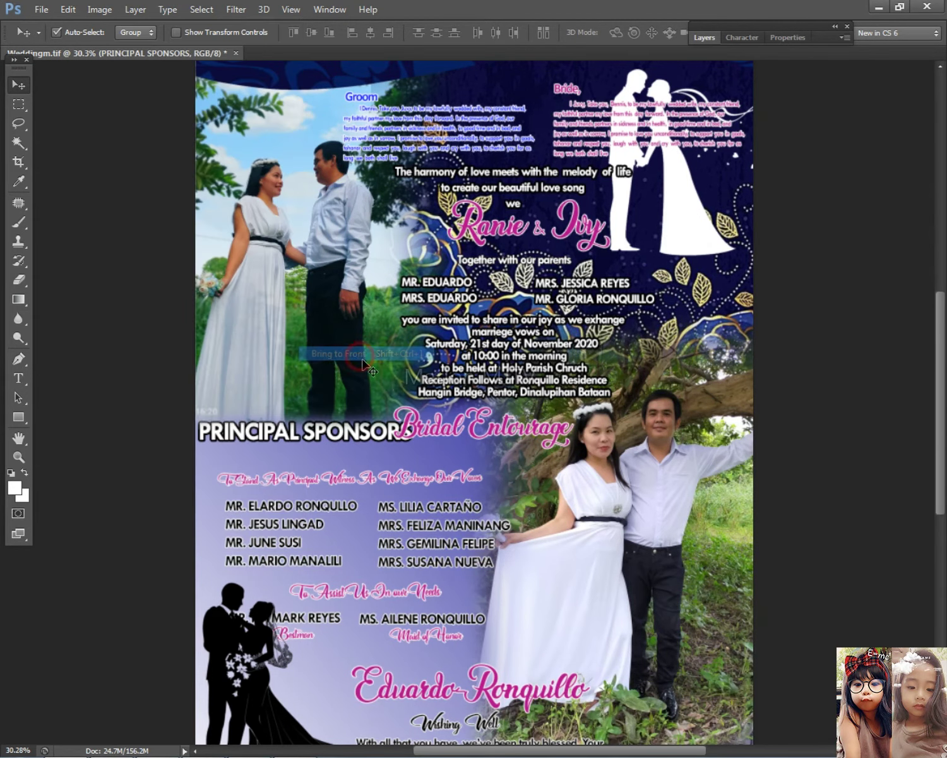
left_click_drag(376, 442, 386, 461)
Enlarge the upper-left couple photo to about 106%
right_click(332, 366)
left_click(360, 380)
left_click(704, 37)
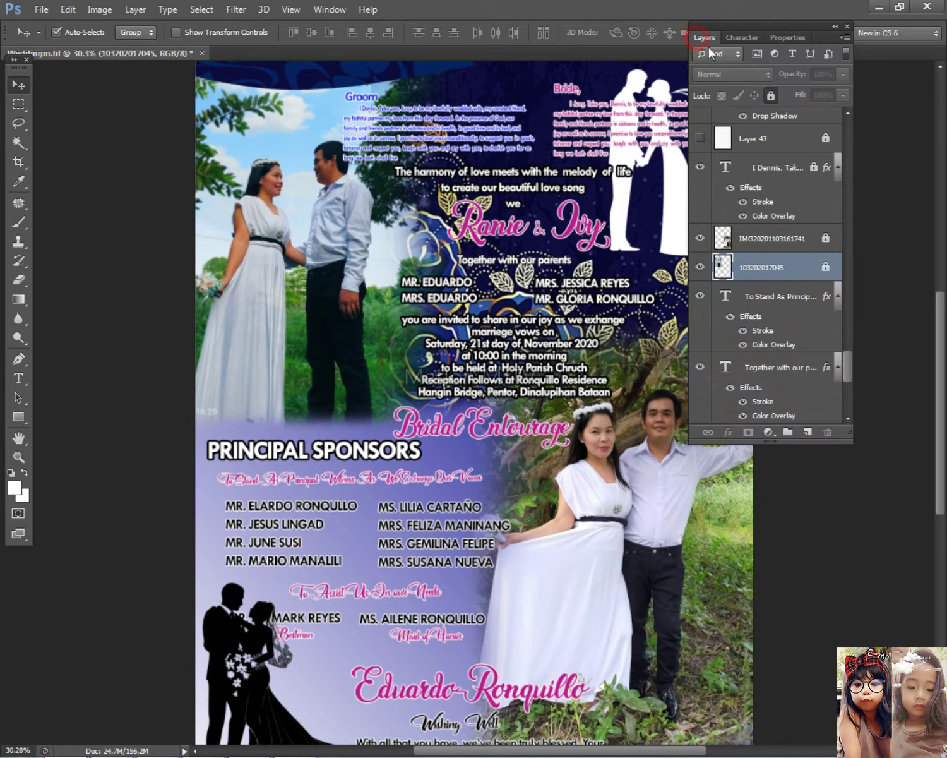
left_click(701, 37)
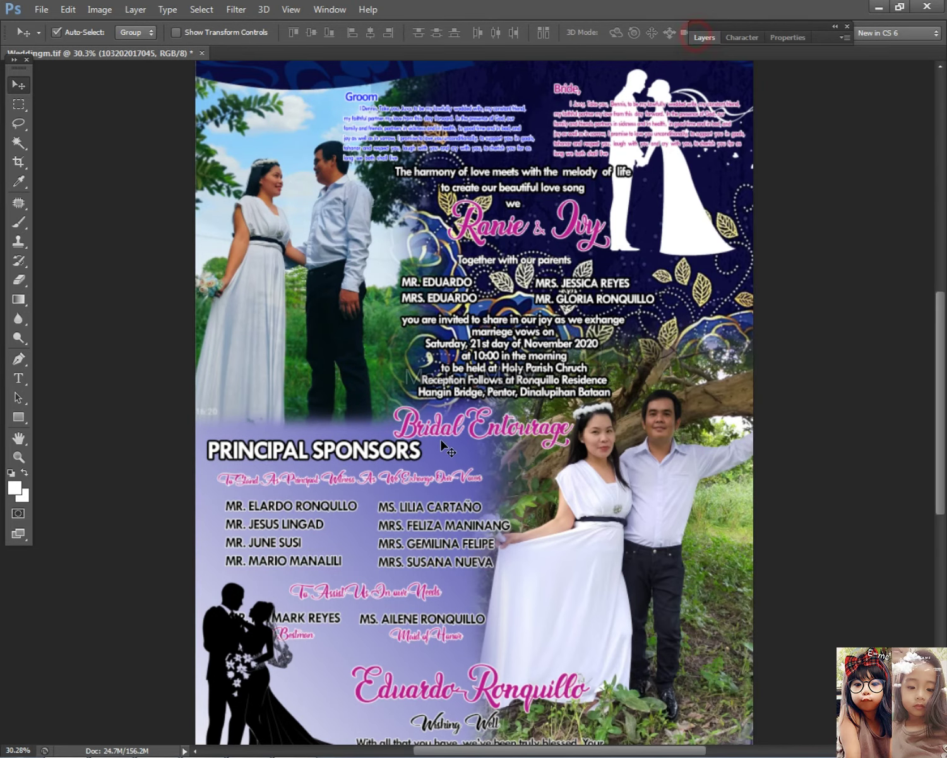
key("ctrl+t")
left_click_drag(478, 455, 479, 458)
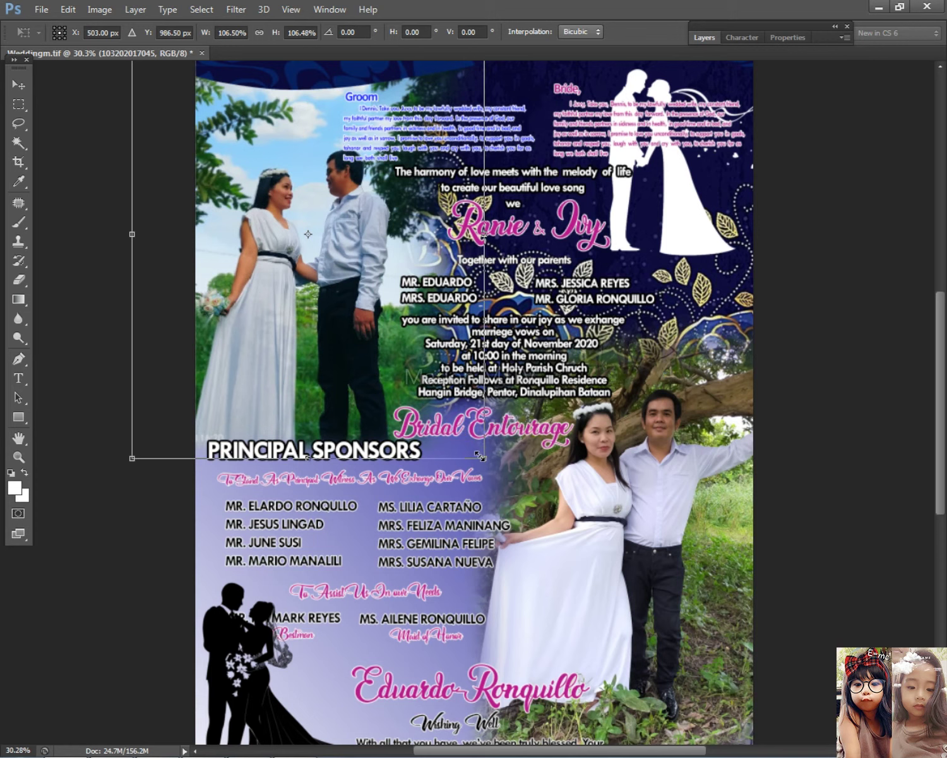
key("Return")
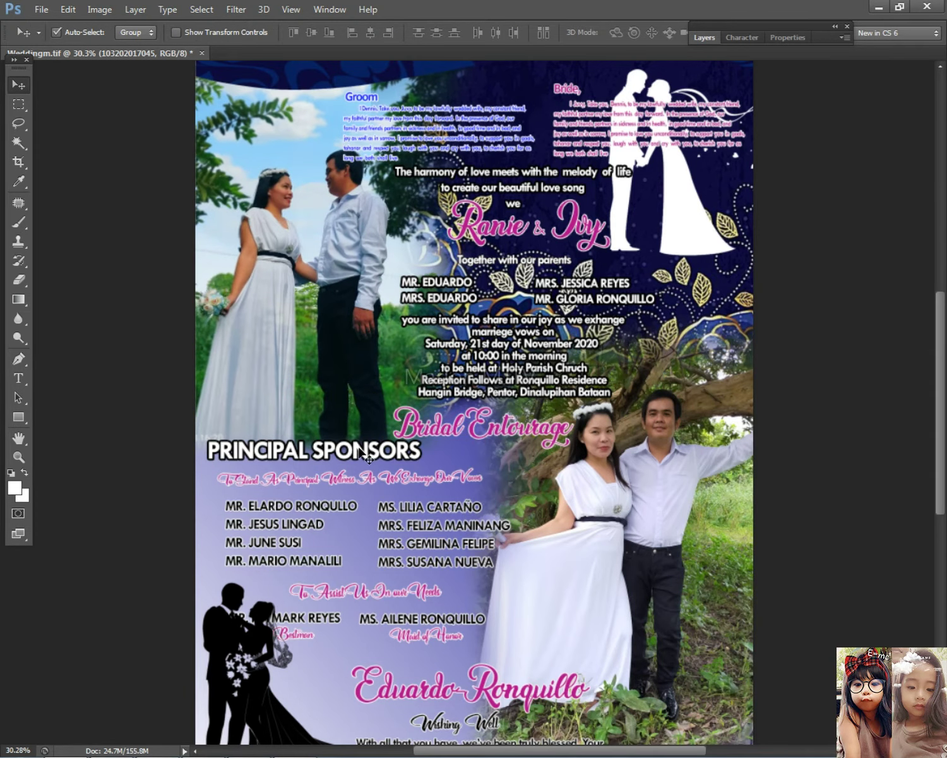
Shift the PRINCIPAL SPONSORS heading to the right
right_click(363, 452)
left_click(386, 456)
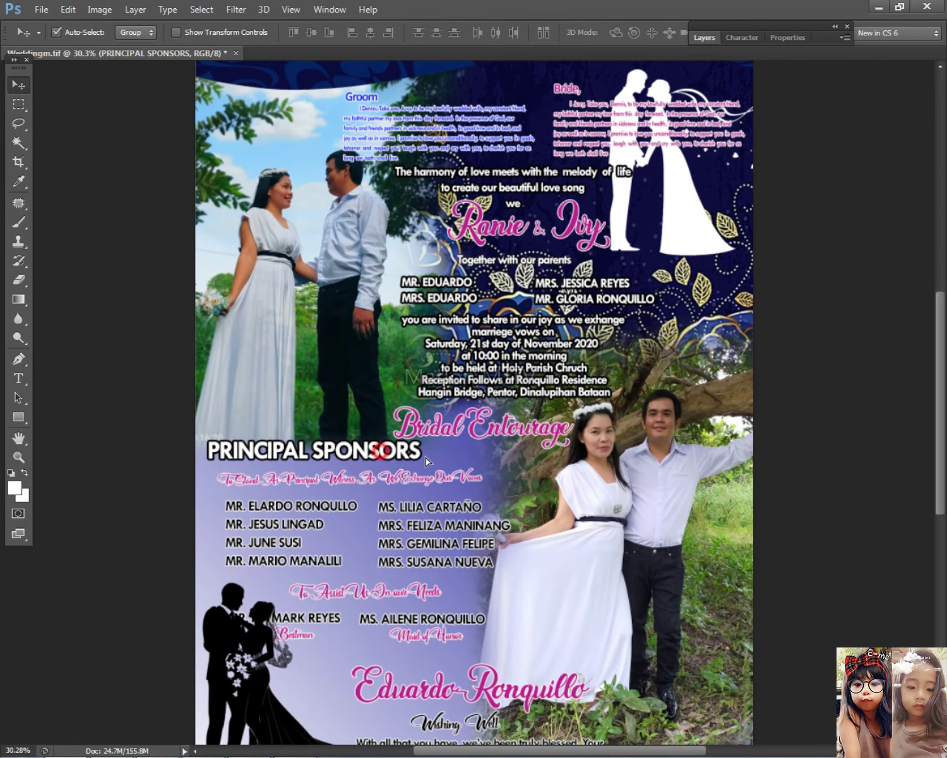
left_click_drag(381, 456, 433, 455)
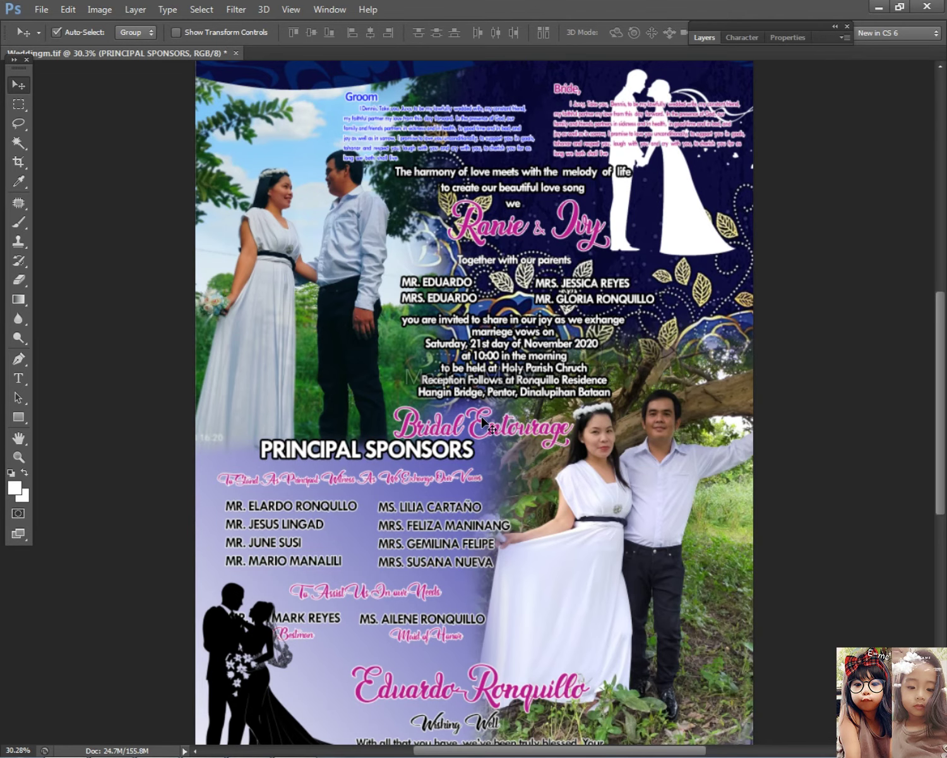
scroll(481, 423, "down", 1)
scroll(481, 423, "down", 1)
scroll(492, 449, "up", 2)
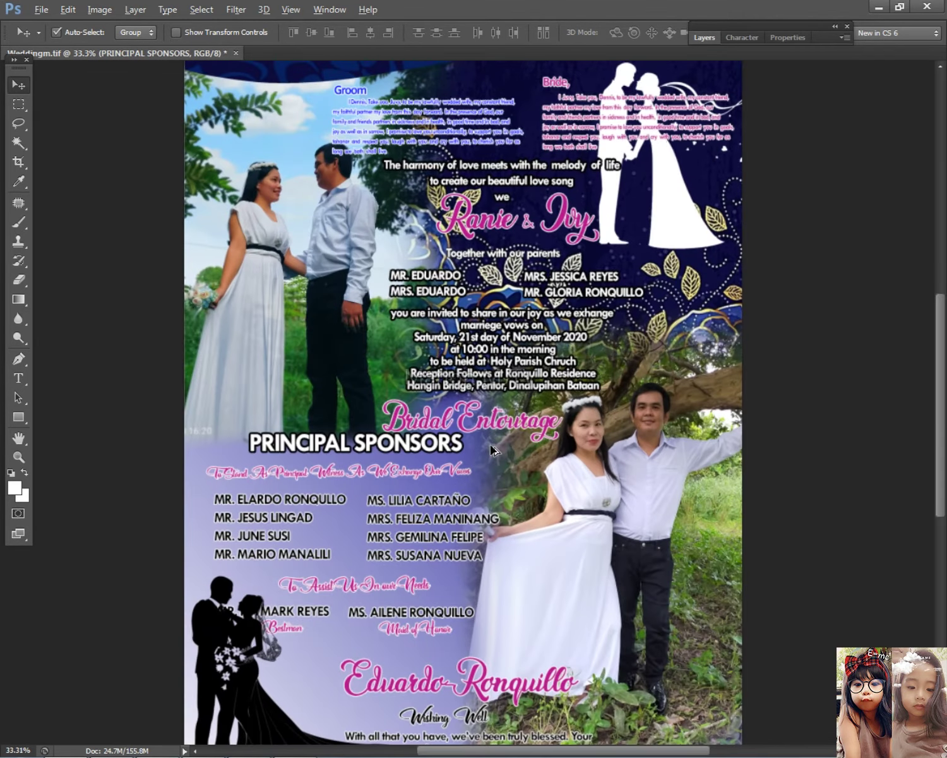
right_click(655, 466)
left_click(654, 471)
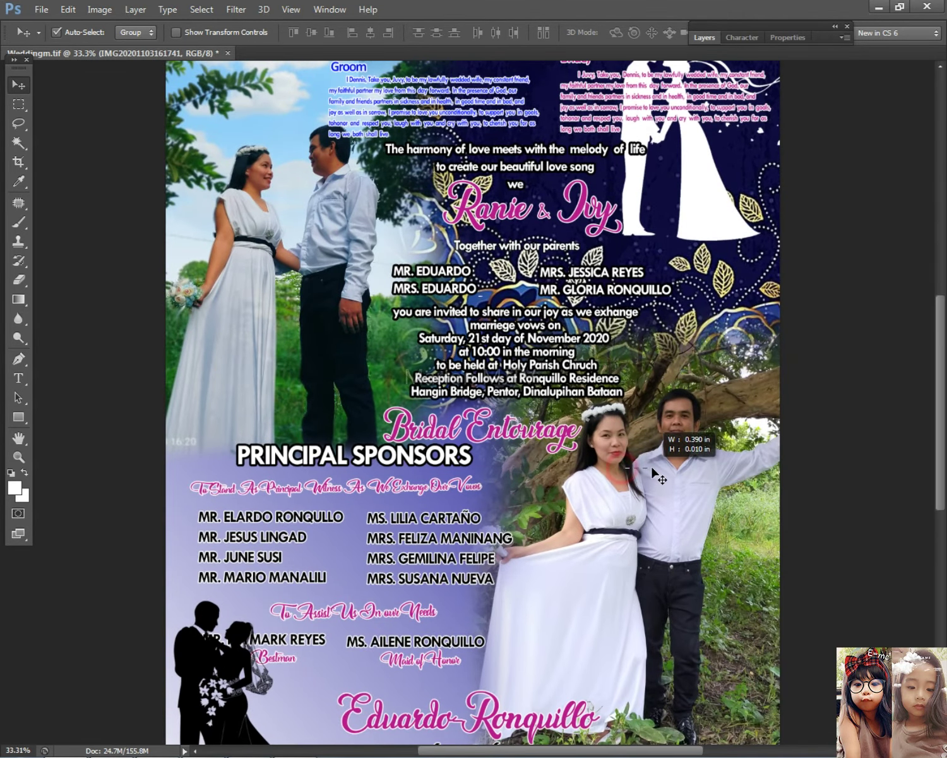
Select the lower-right couple photo and nudge it slightly right and down
scroll(655, 473, "down", 2)
right_click(650, 464)
left_click(660, 467)
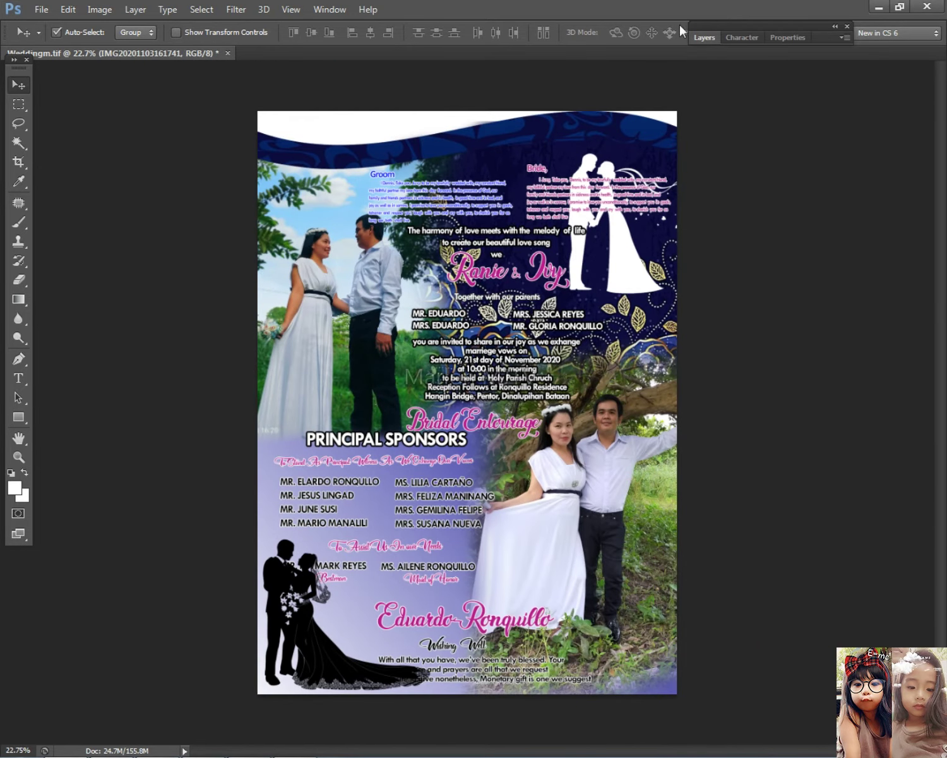
left_click(706, 38)
left_click(712, 38)
scroll(576, 352, "down", 1)
key("ctrl+t")
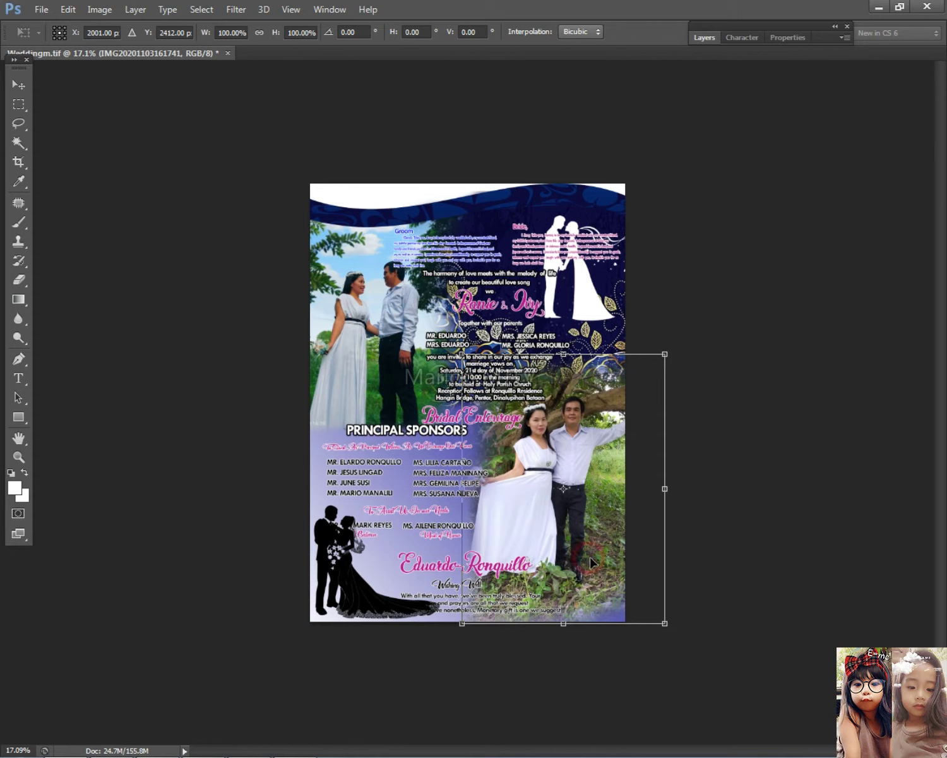
left_click_drag(590, 561, 600, 564)
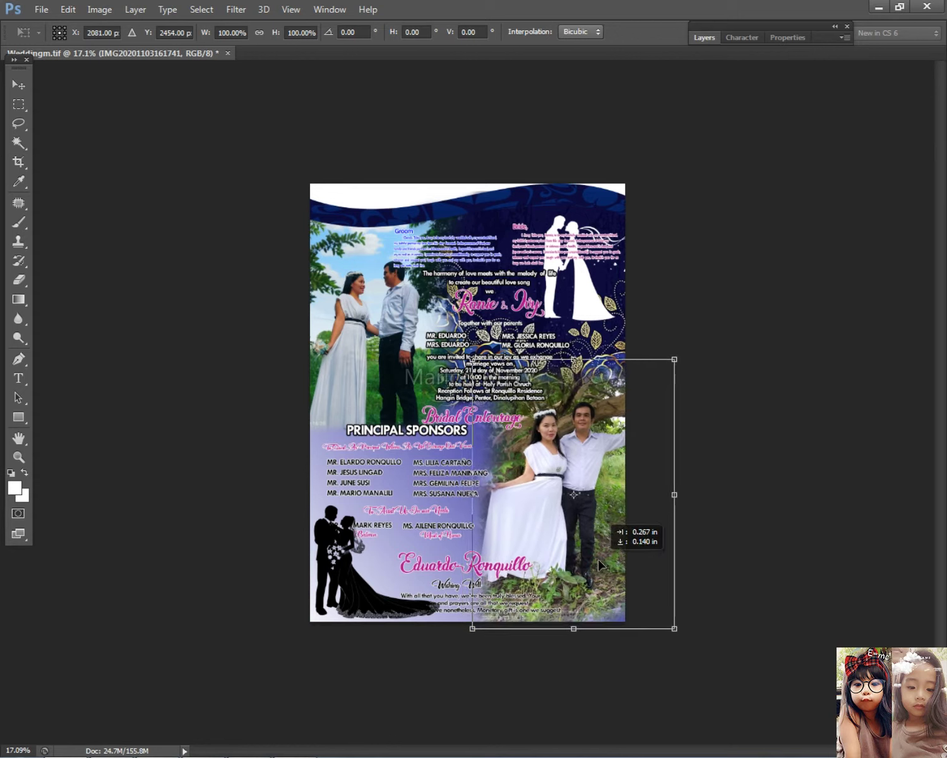
left_click(675, 361)
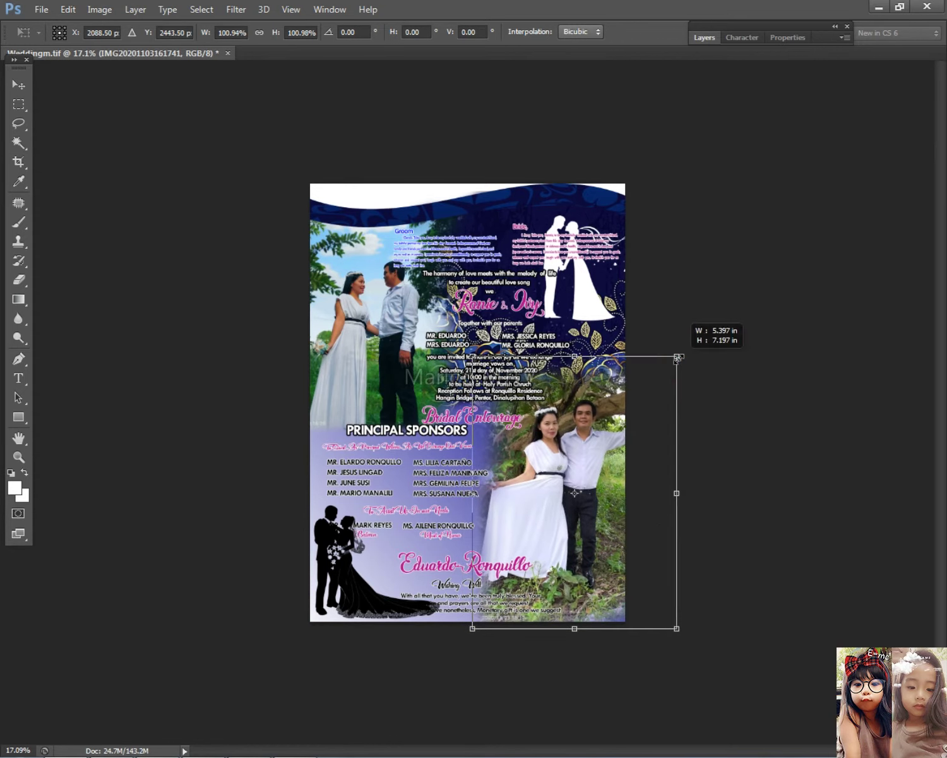
key("Escape")
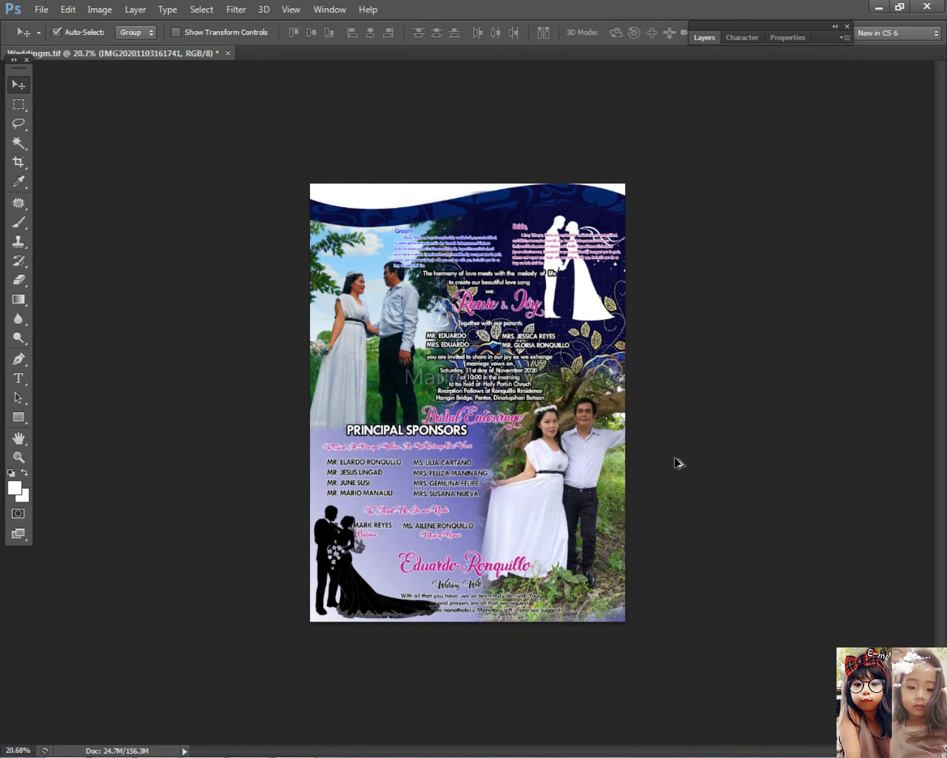
Rescale the lower-right couple photo to about 96% so the navy roses show above it
key("ctrl+plus")
left_click_drag(641, 480, 594, 481)
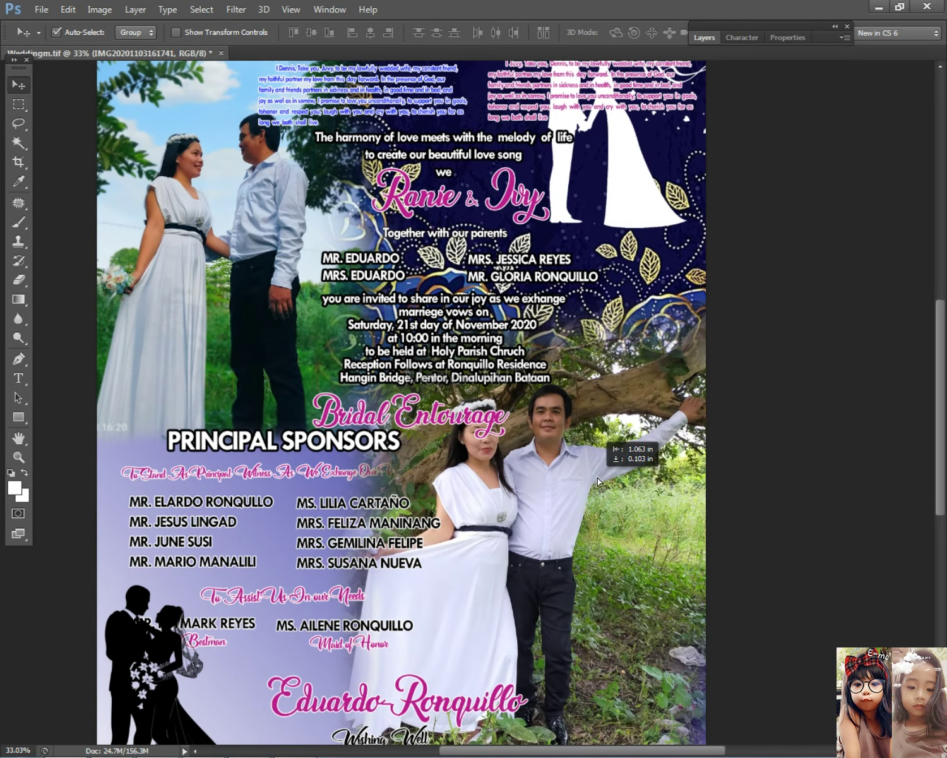
key("ctrl+minus")
key("ctrl+t")
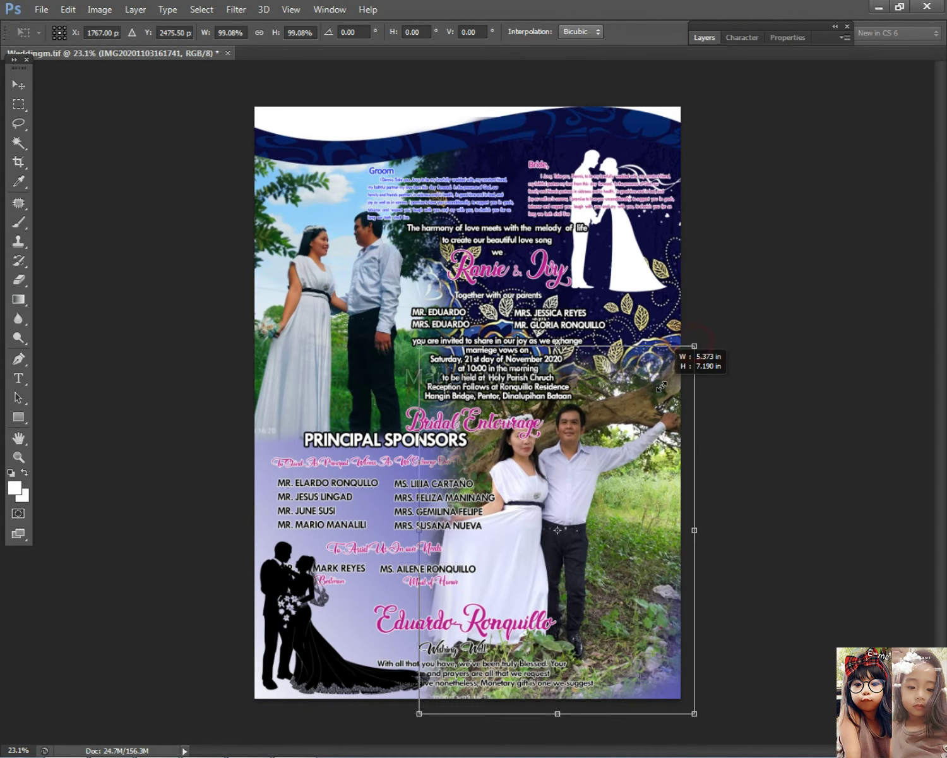
left_click_drag(693, 346, 665, 384)
scroll(645, 472, "down", 2)
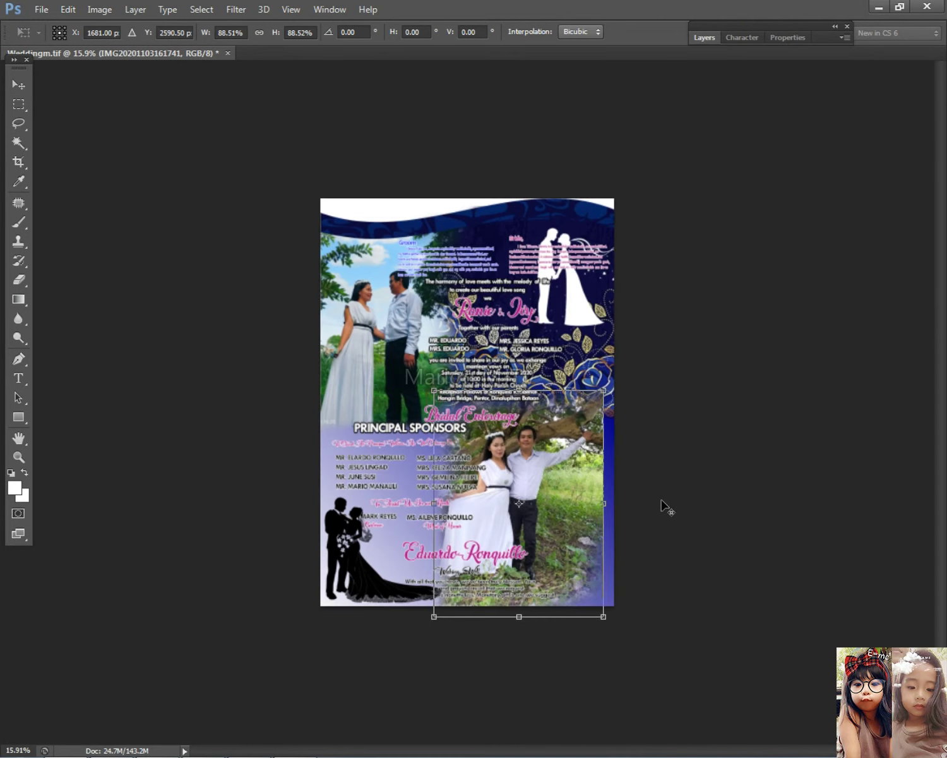
left_click_drag(604, 616, 619, 634)
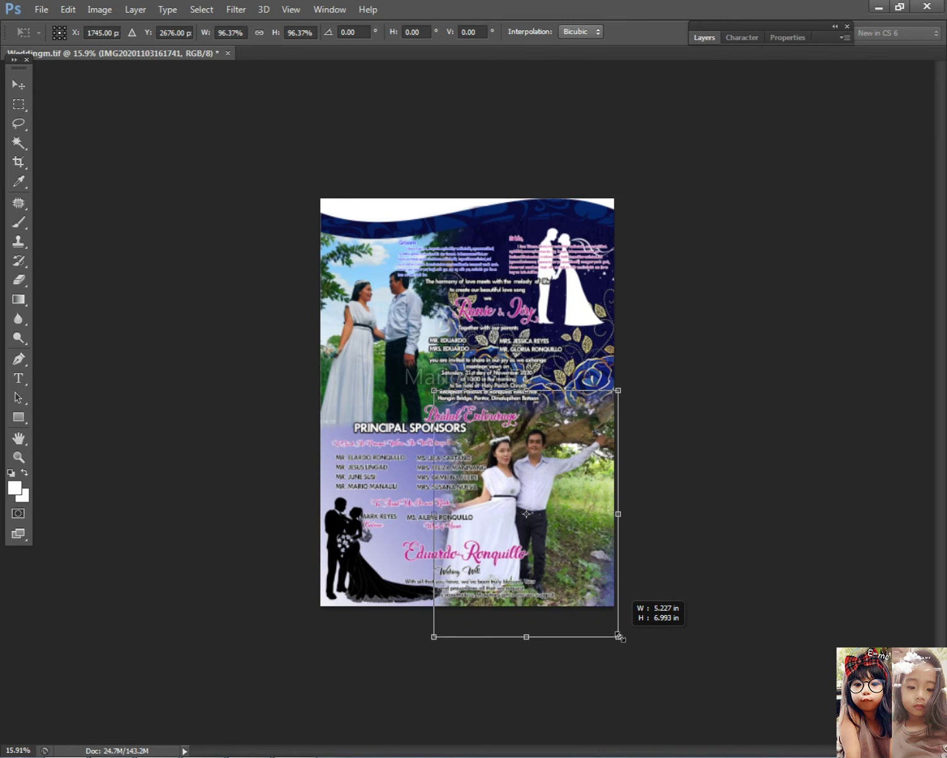
key("Return")
scroll(496, 531, "up", 2)
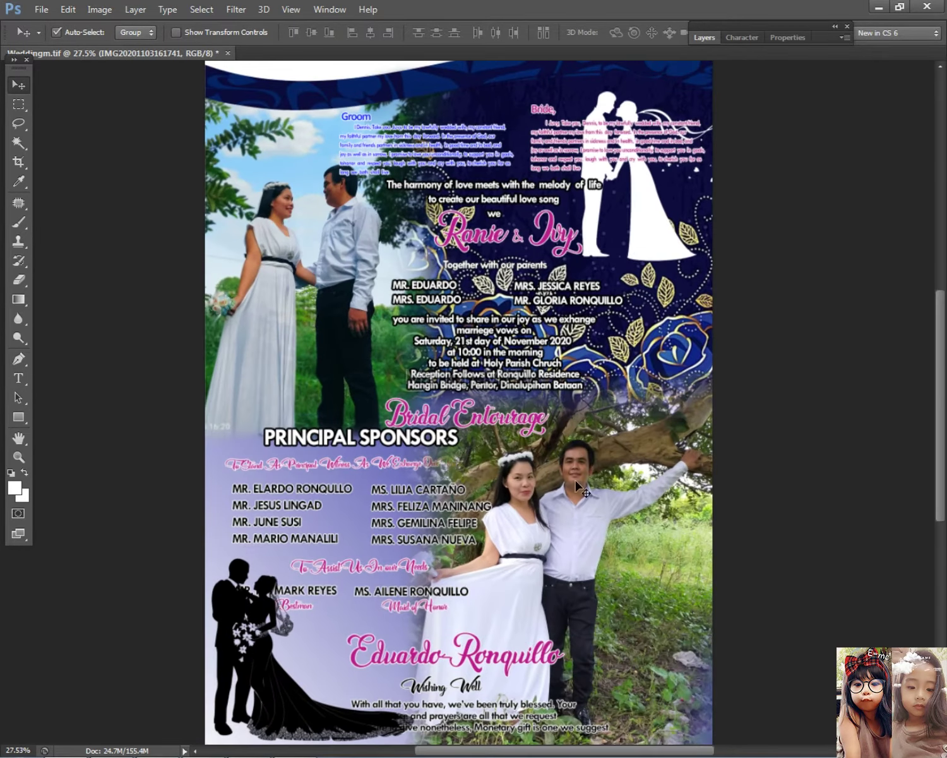
right_click(477, 431)
Move the Bridal Entourage heading right and the script subtitle slightly down
left_click(499, 434)
left_click_drag(478, 425, 506, 423)
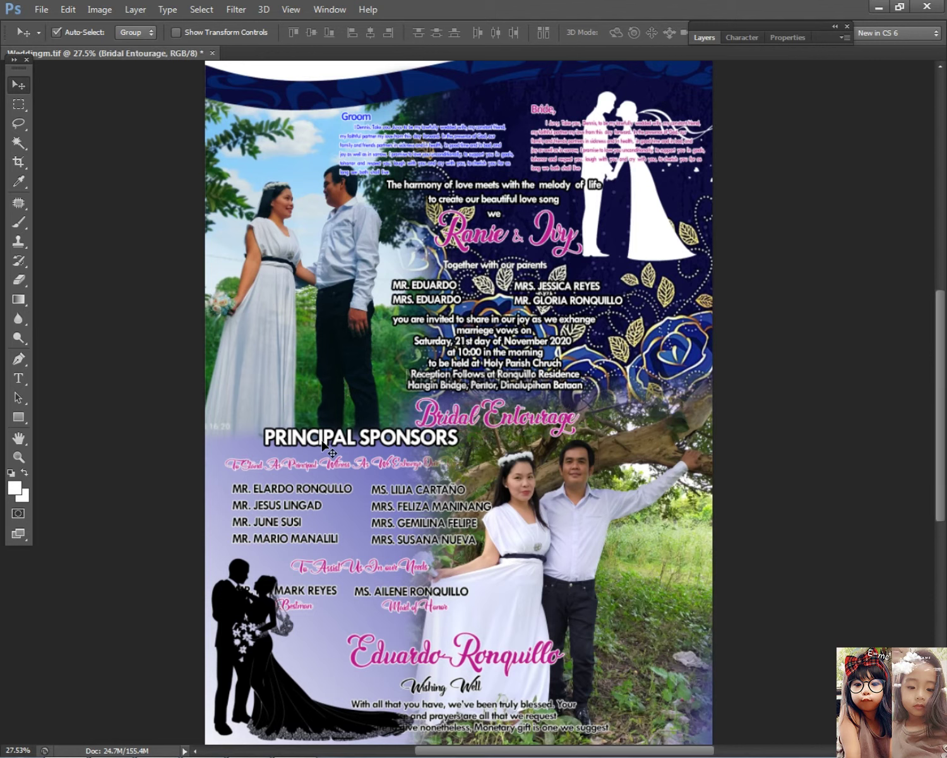
right_click(334, 467)
left_click(354, 463)
left_click_drag(368, 439, 358, 458)
right_click(369, 447)
left_click(416, 447)
Slightly enlarge the upper-left couple photo
right_click(254, 413)
left_click(284, 416)
key("ctrl+t")
left_click_drag(471, 449, 485, 466)
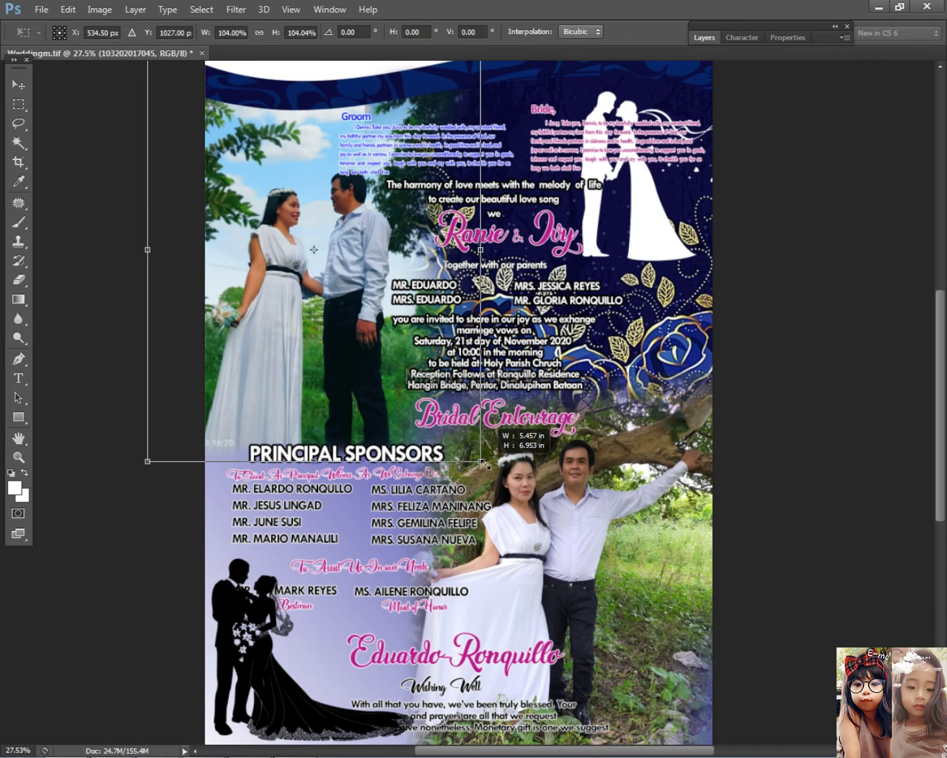
key("Return")
Move the Bridal Entourage heading left and enlarge it slightly
left_click_drag(491, 423, 467, 425)
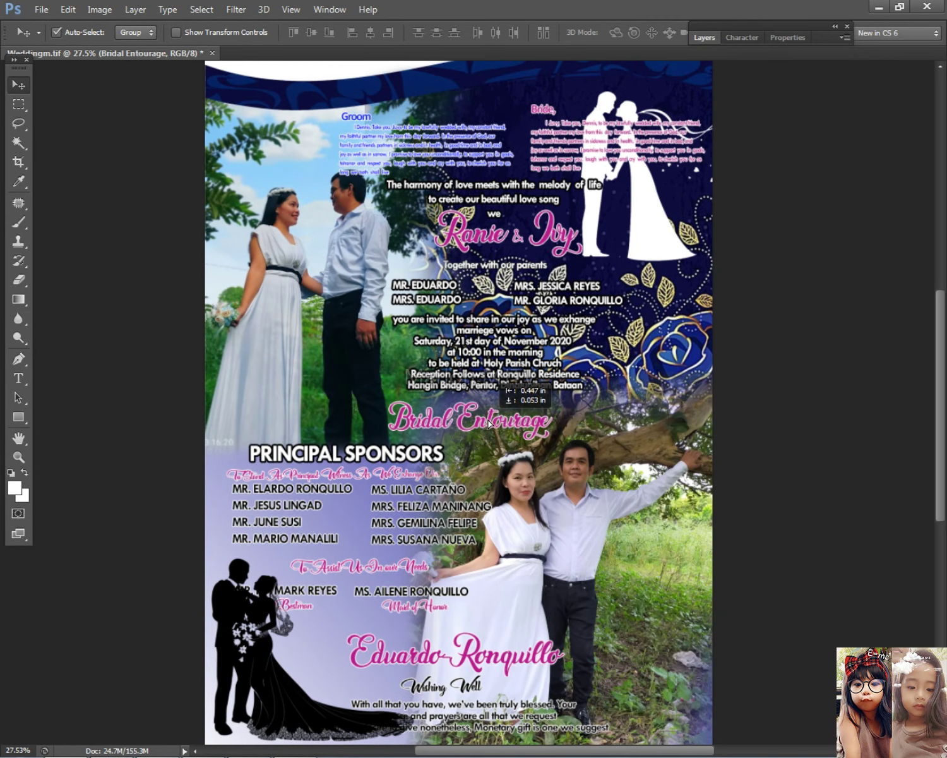
key("ctrl+t")
mouse_move(567, 450)
left_mouse_down()
mouse_move(577, 453)
mouse_move(528, 428)
mouse_move(573, 438)
left_mouse_up()
key("Return")
Move the 'To Assist Us In our Needs' line up and to the left
right_click(593, 484)
left_click(631, 493)
right_click(529, 429)
left_click(543, 435)
scroll(440, 533, "down", 1)
scroll(440, 533, "down", 2)
scroll(435, 448, "up", 2)
scroll(420, 472, "up", 1)
scroll(420, 472, "up", 1)
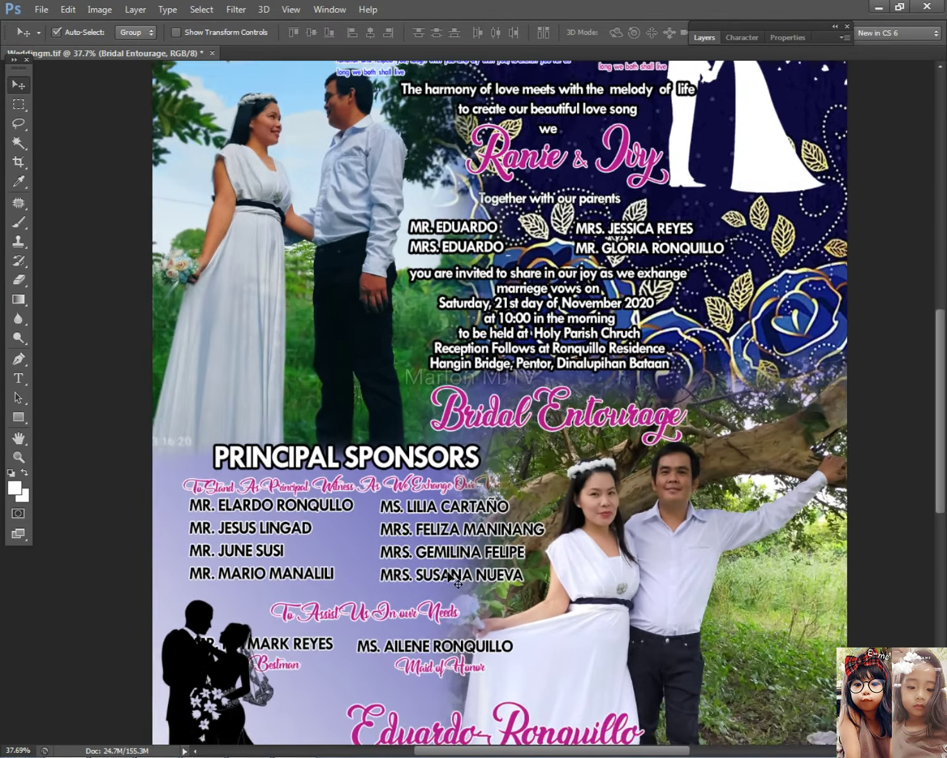
scroll(473, 392, "up", 1)
scroll(531, 310, "up", 1)
left_click_drag(338, 368, 319, 350)
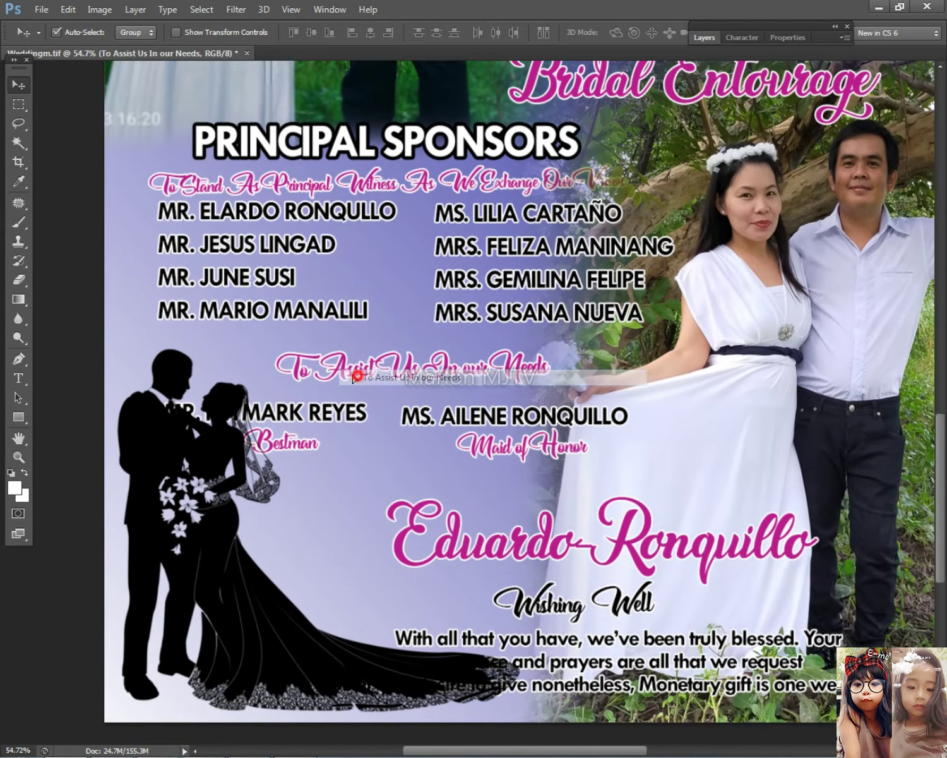
Bring the best man's name in front of the couple silhouette
left_click(322, 417)
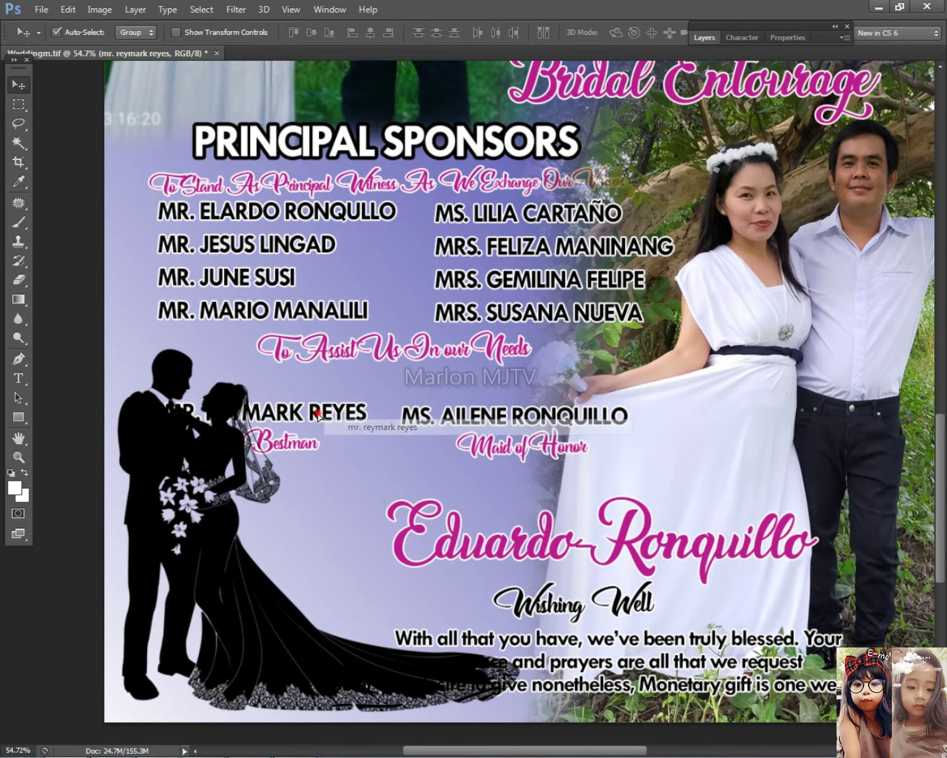
left_click(134, 8)
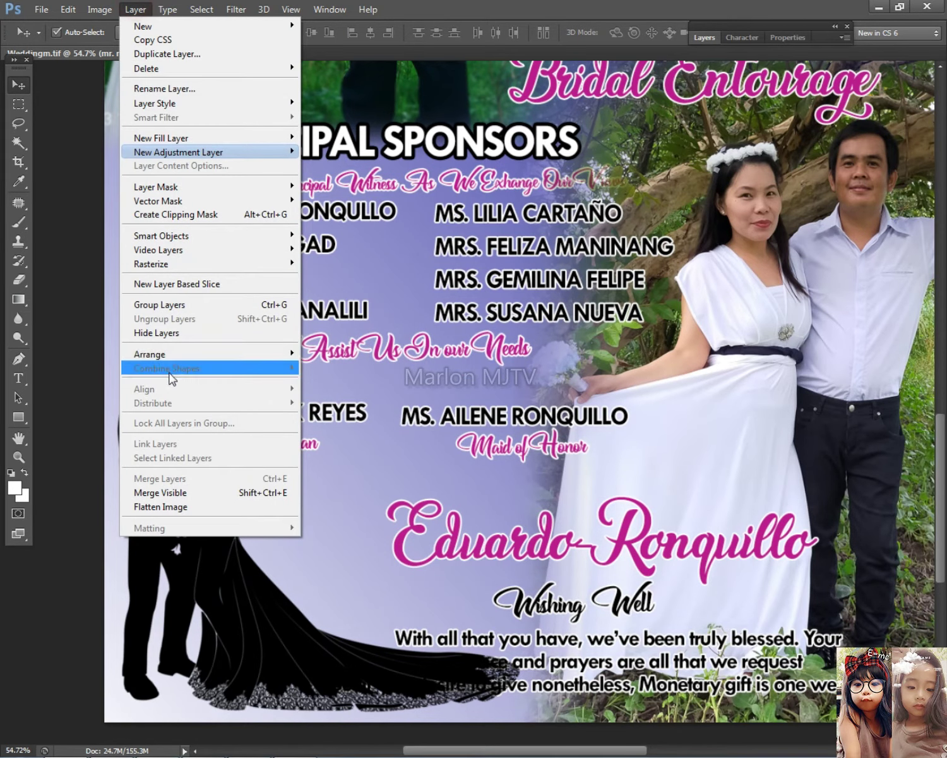
left_click(317, 359)
Enlarge the couple silhouette to about 36% and shift it slightly left
right_click(486, 429)
right_click(195, 493)
left_click(221, 499)
key("ctrl+t")
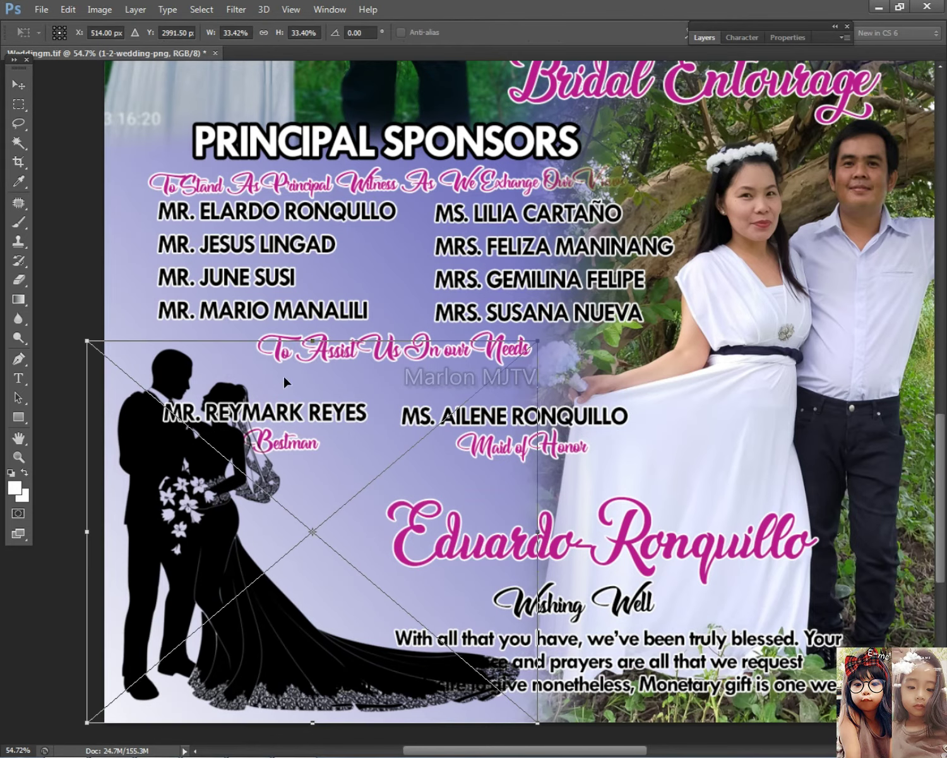
left_click_drag(535, 341, 564, 311)
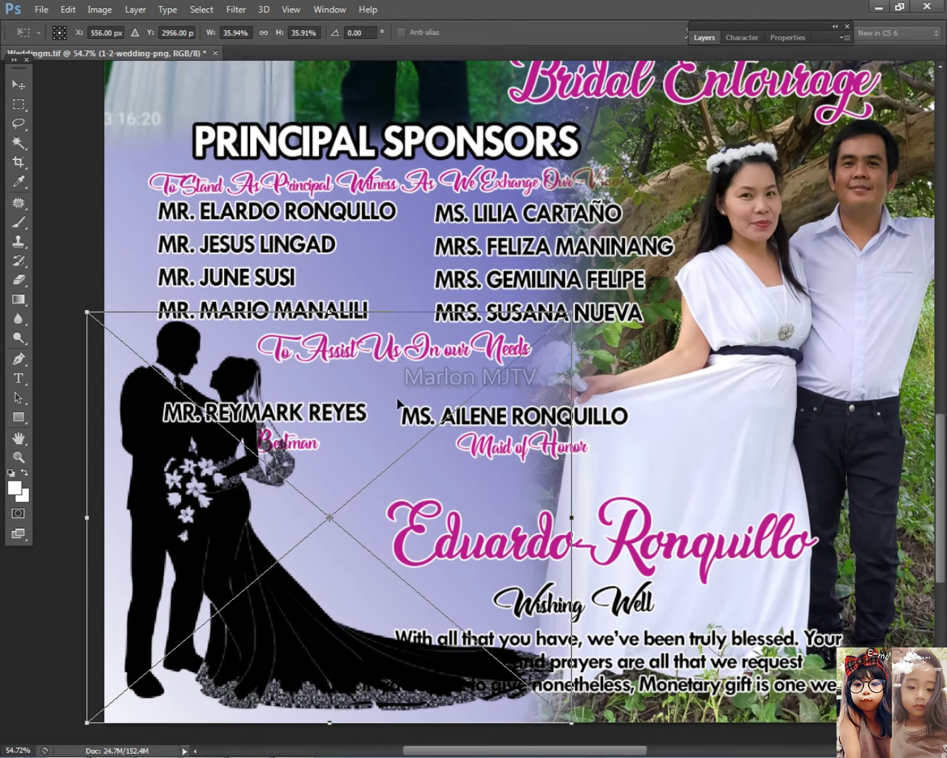
left_click_drag(352, 423, 344, 422)
key("Return")
Move the Bestman caption left and bring it in front of the silhouette
left_click_drag(291, 442, 268, 442)
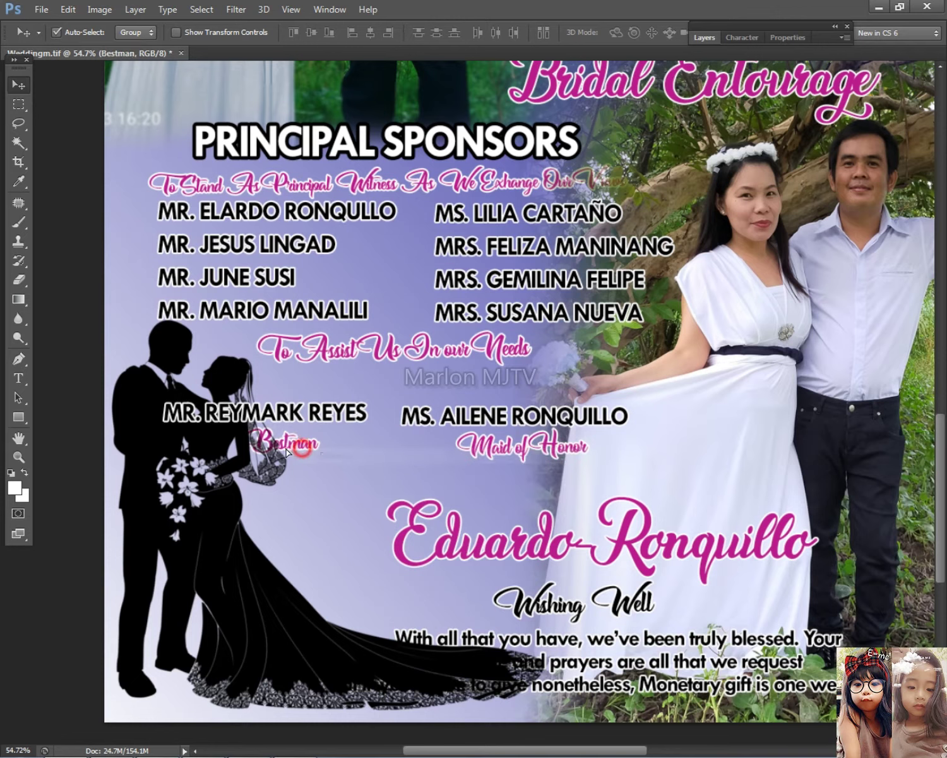
left_click(135, 9)
mouse_move(210, 354)
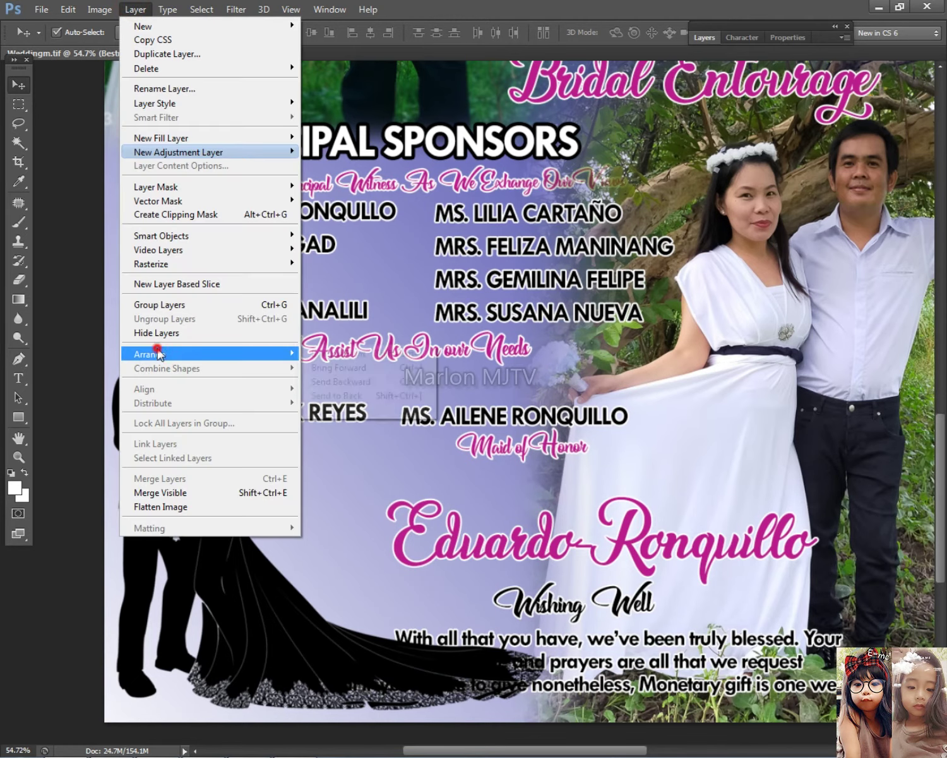
left_click(372, 375)
Nudge the maid of honour's name up-left and move the Maid of Honor caption left
right_click(472, 416)
left_click(480, 423)
left_click_drag(481, 420, 479, 416)
right_click(494, 434)
left_click(505, 441)
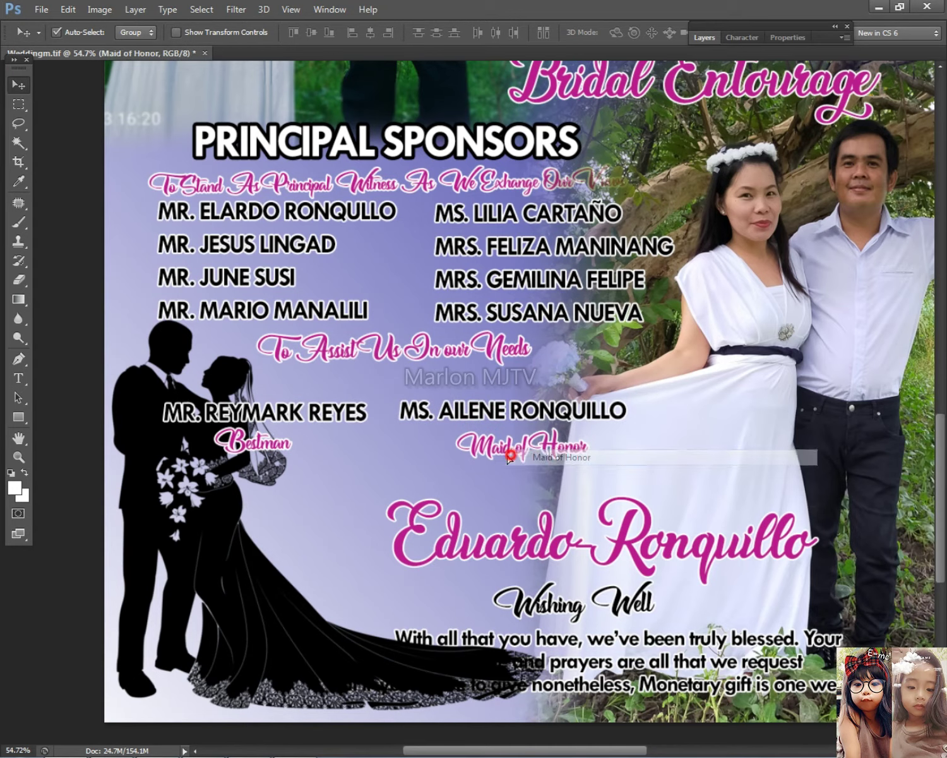
left_click_drag(534, 454, 525, 455)
Bring the 'With all that you have' paragraph to the front and nudge it down
scroll(530, 461, "down", 1)
scroll(540, 502, "down", 3)
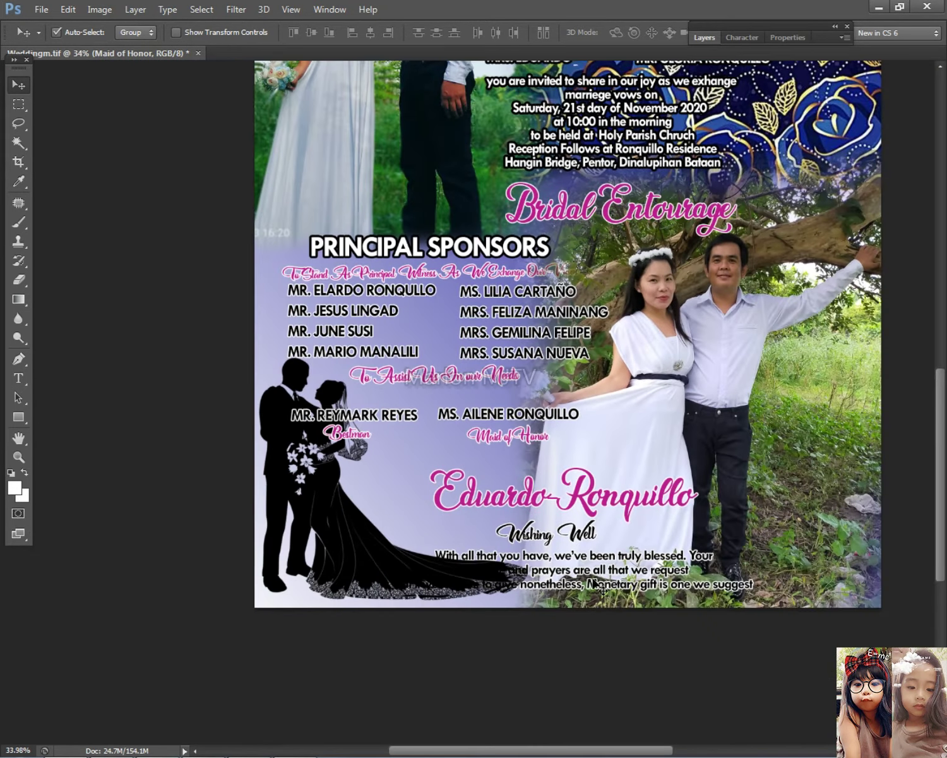
right_click(596, 568)
left_click(606, 576)
left_click(136, 10)
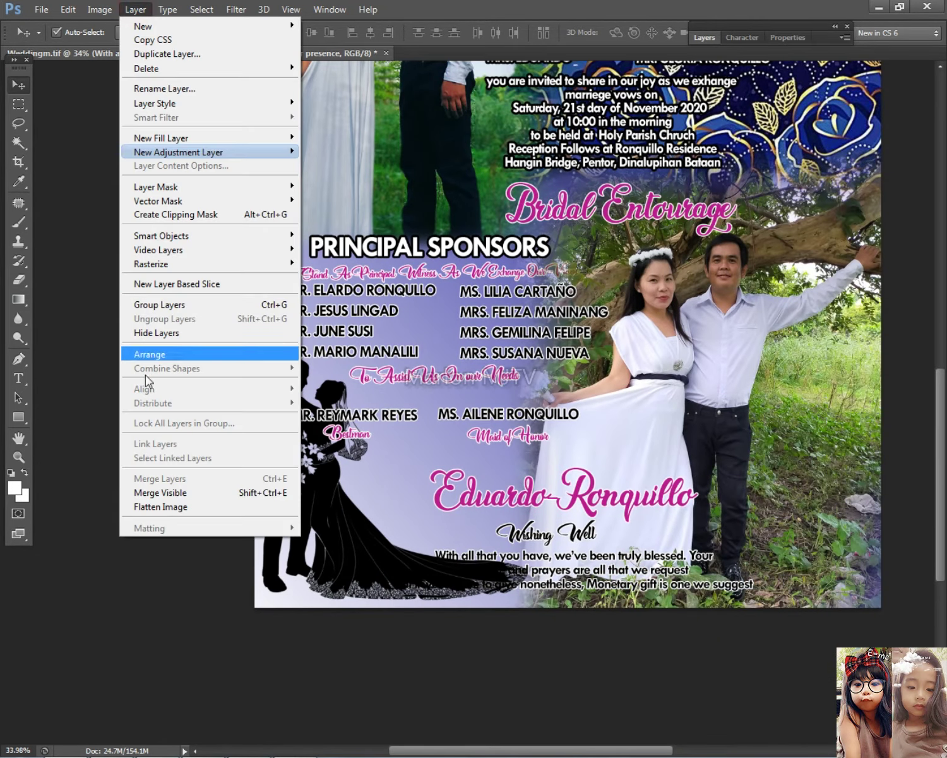
left_click(178, 355)
left_click(328, 367)
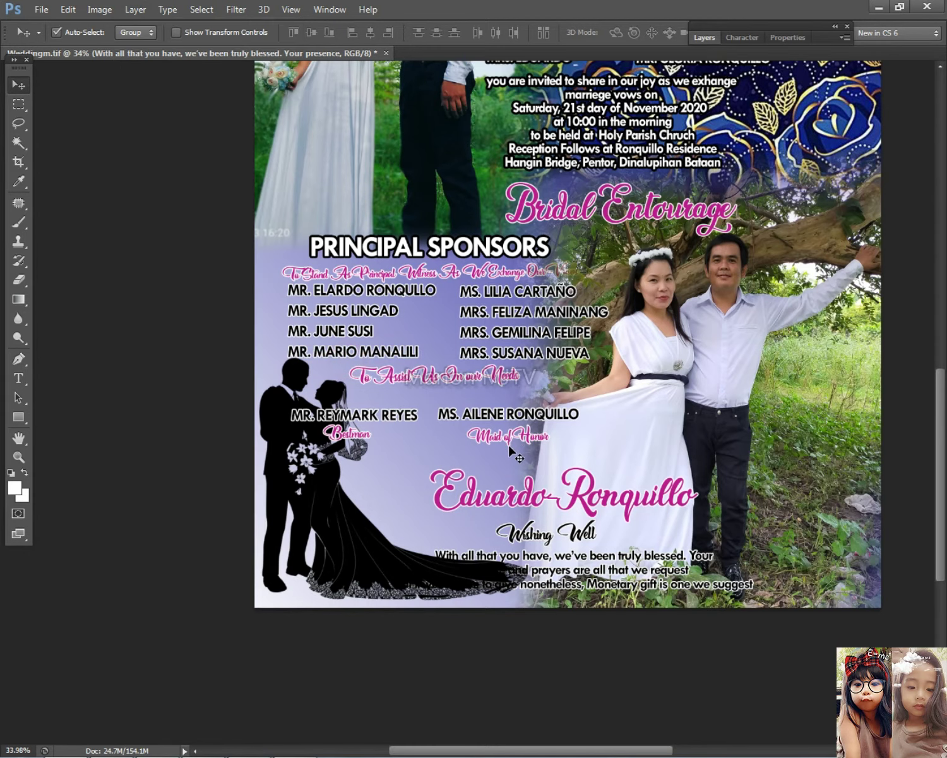
left_click_drag(657, 572, 657, 574)
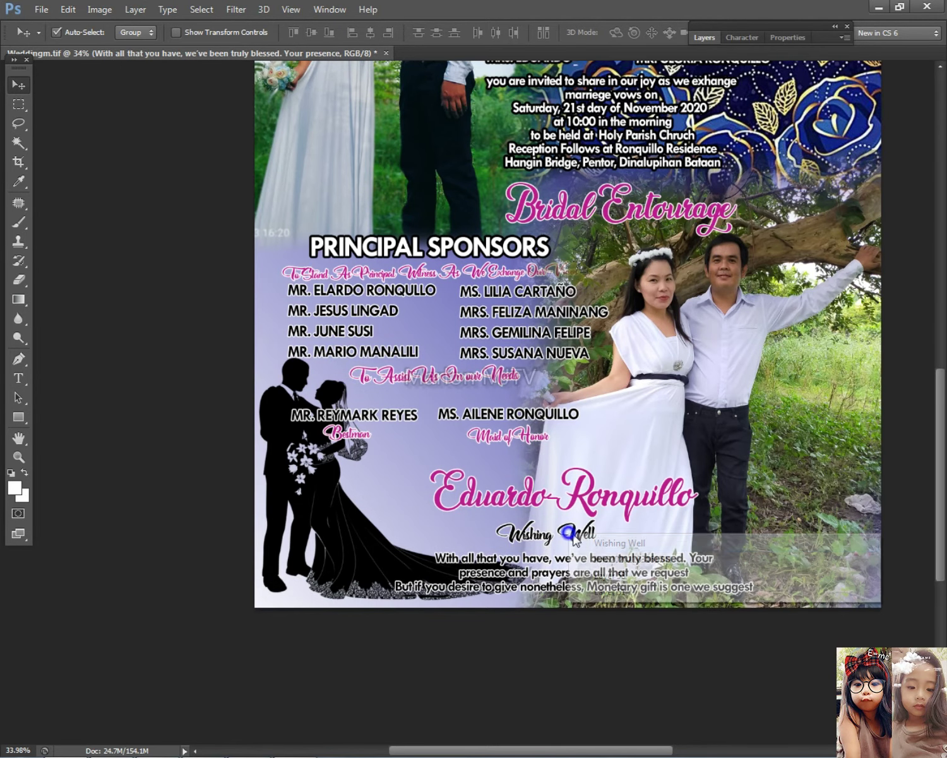
left_click(587, 533)
left_click(602, 524)
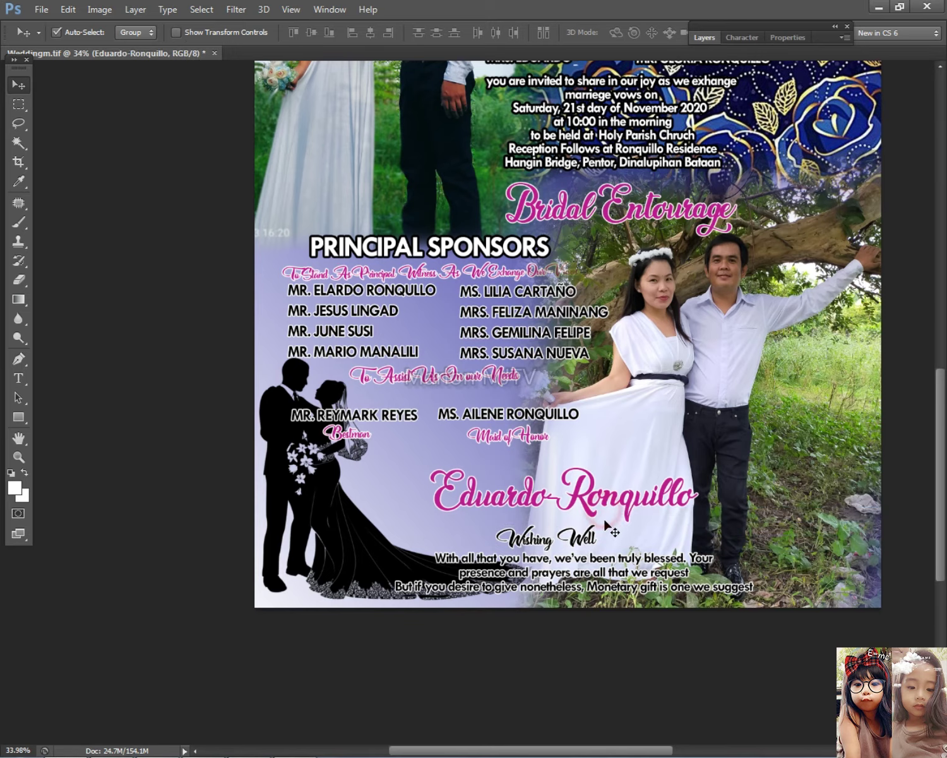
scroll(639, 559, "up", 2)
key("ctrl+t")
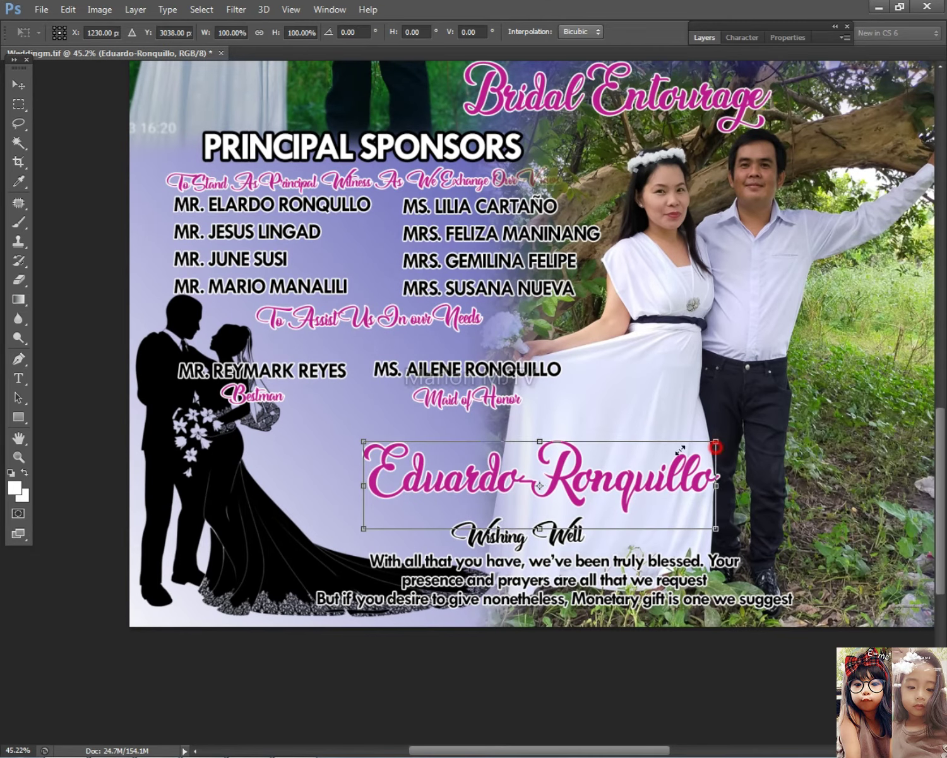
left_click_drag(715, 439, 653, 456)
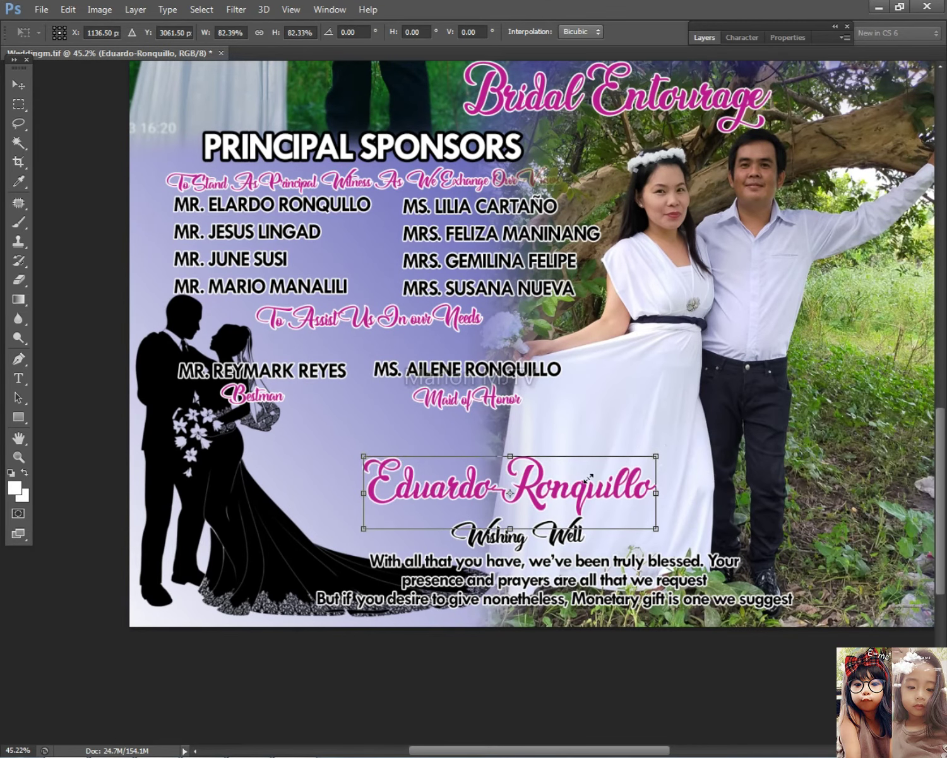
key("Return")
left_click_drag(534, 491, 550, 491)
scroll(549, 492, "down", 1)
scroll(546, 466, "down", 1)
scroll(547, 465, "up", 1)
scroll(547, 465, "up", 1)
scroll(547, 466, "up", 1)
scroll(547, 466, "down", 1)
scroll(546, 465, "up", 1)
scroll(549, 450, "down", 1)
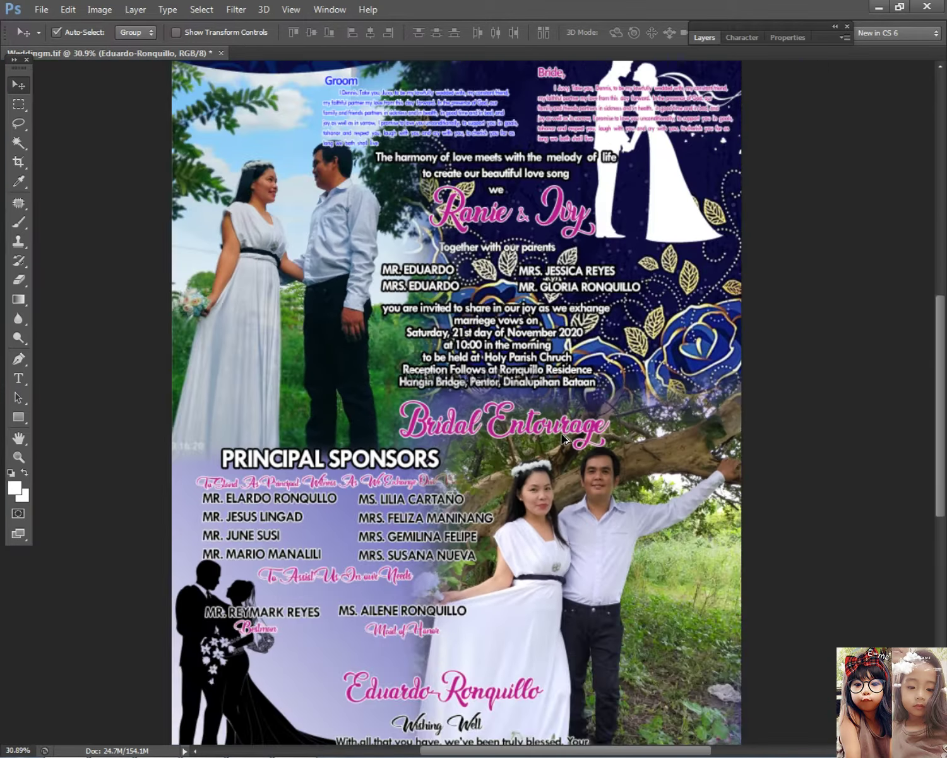
scroll(561, 439, "down", 1)
scroll(561, 439, "up", 1)
scroll(561, 438, "up", 1)
scroll(691, 276, "up", 1)
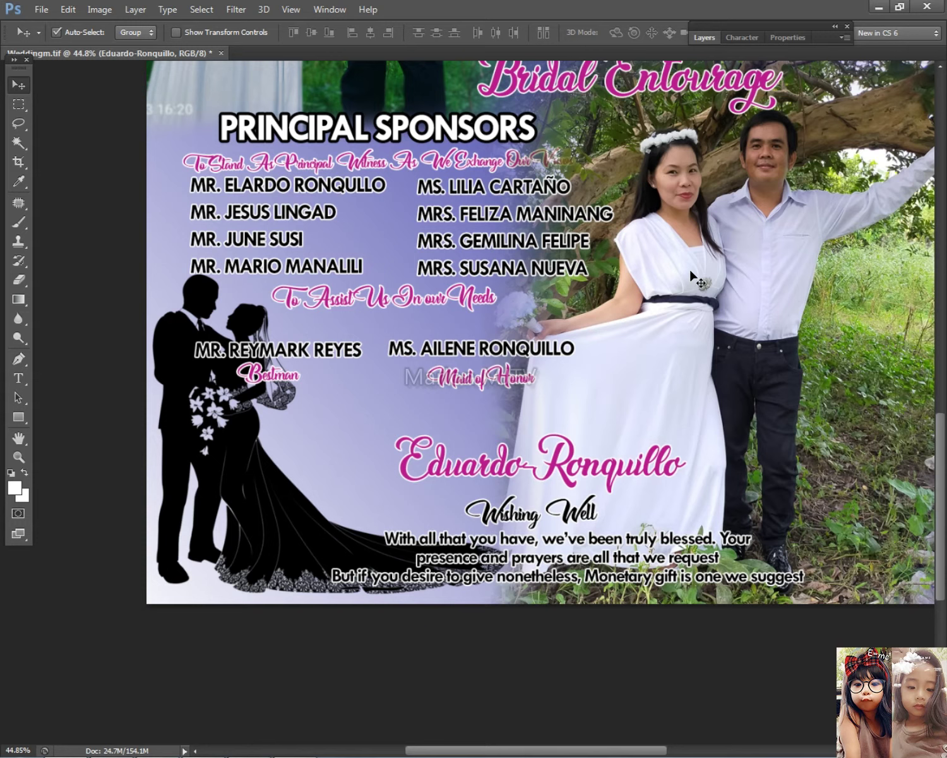
scroll(694, 278, "down", 2)
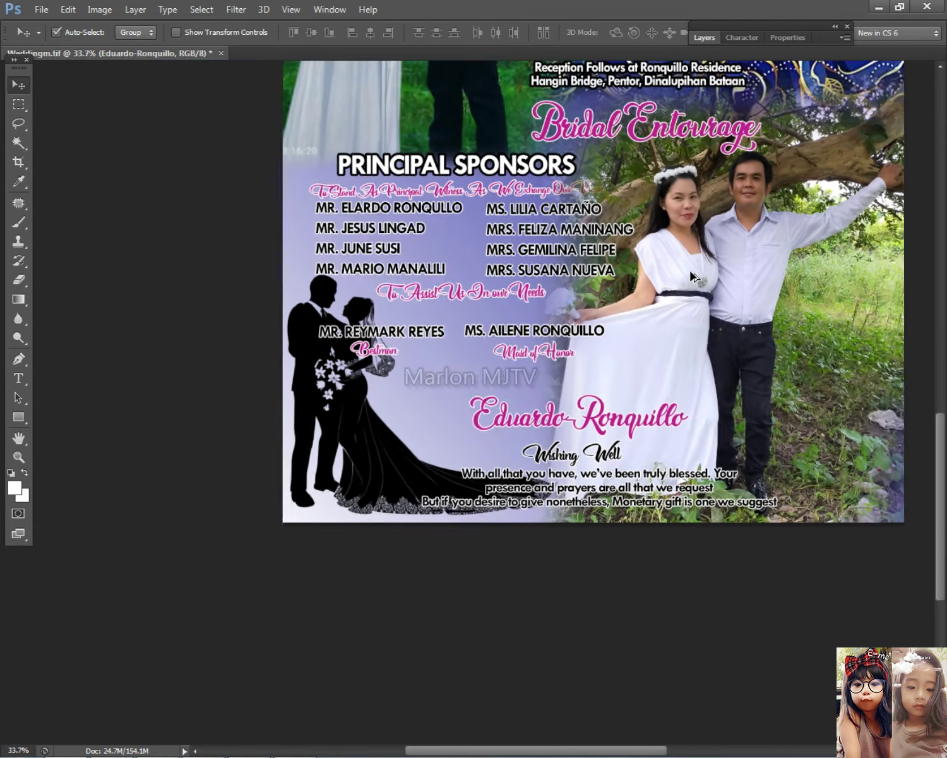
scroll(694, 278, "up", 1)
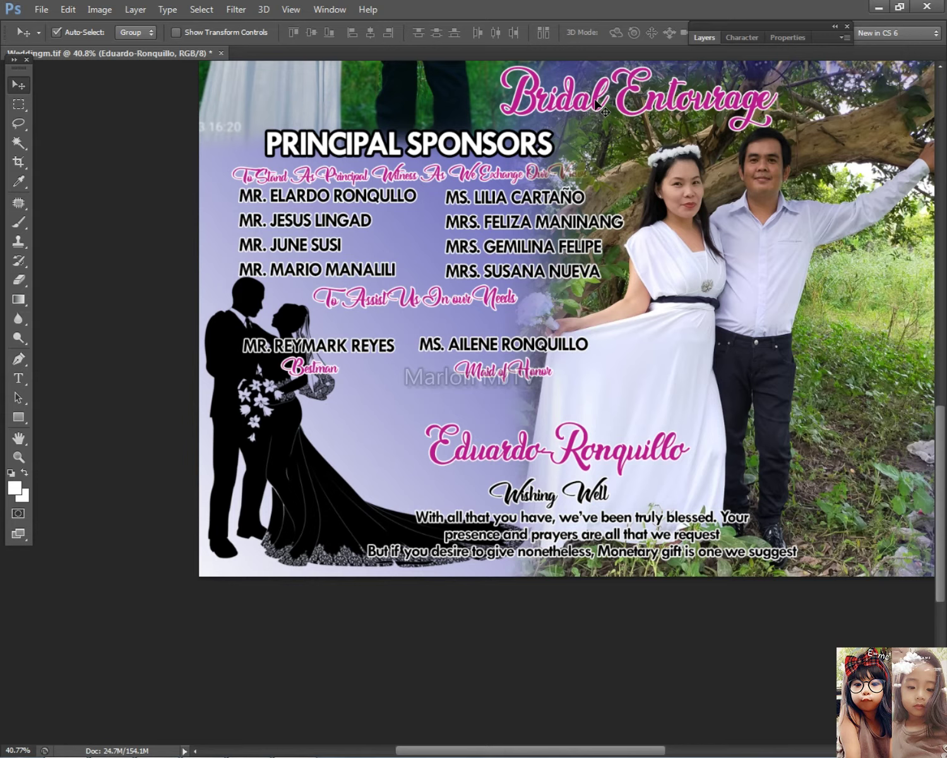
scroll(599, 101, "down", 3)
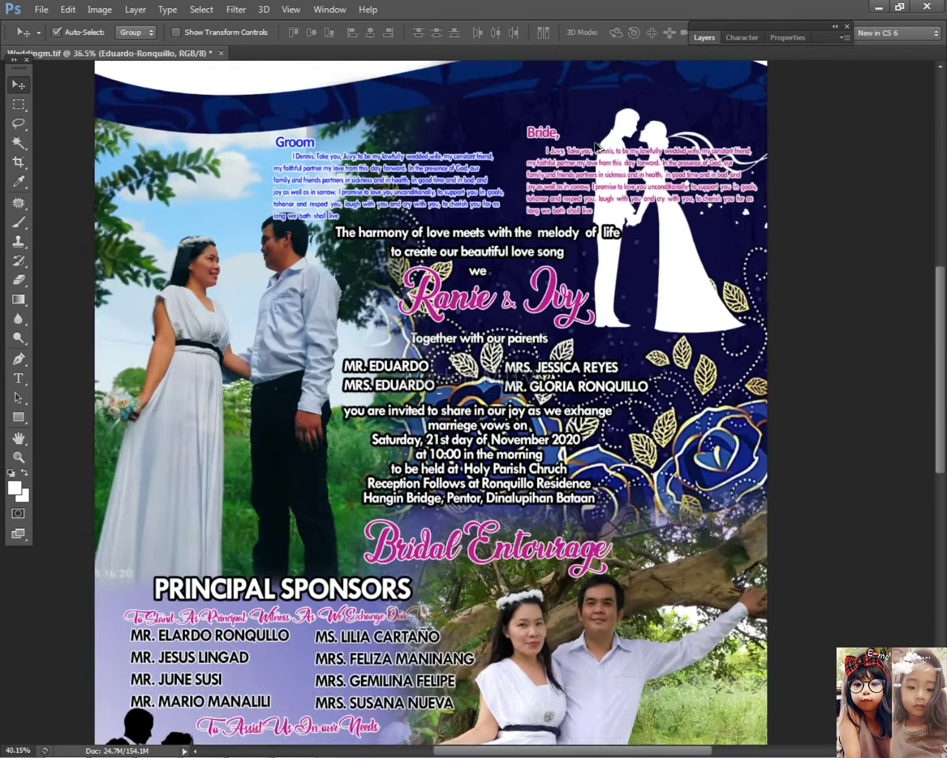
scroll(536, 431, "up", 4)
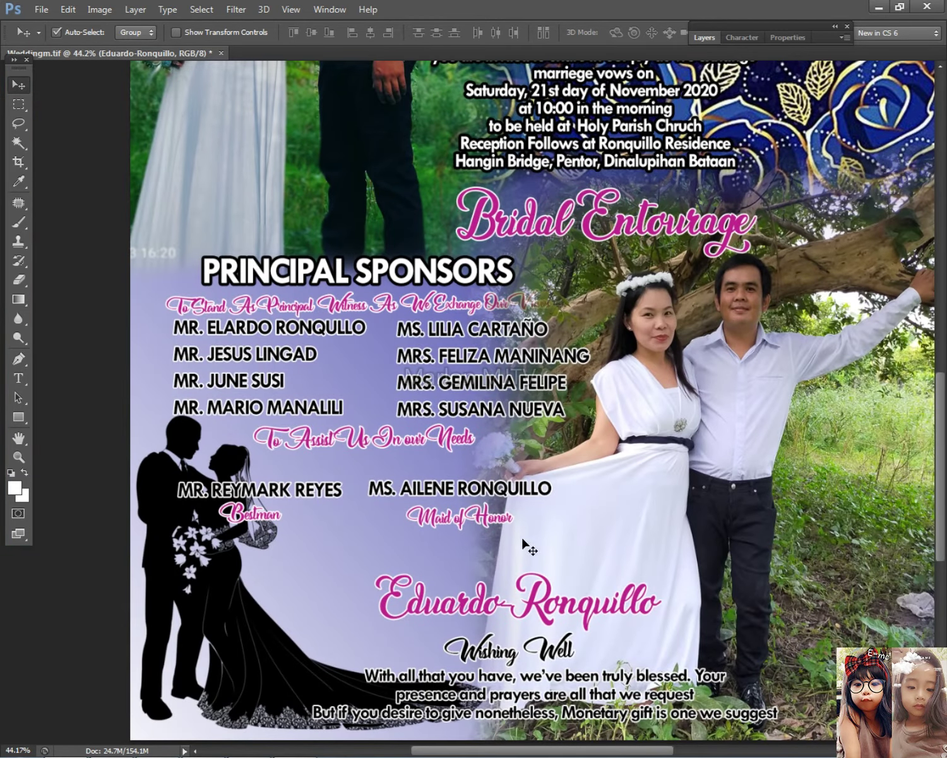
Try moving the couple photo left, then undo the move
left_click_drag(363, 521, 158, 483)
key("ctrl+z")
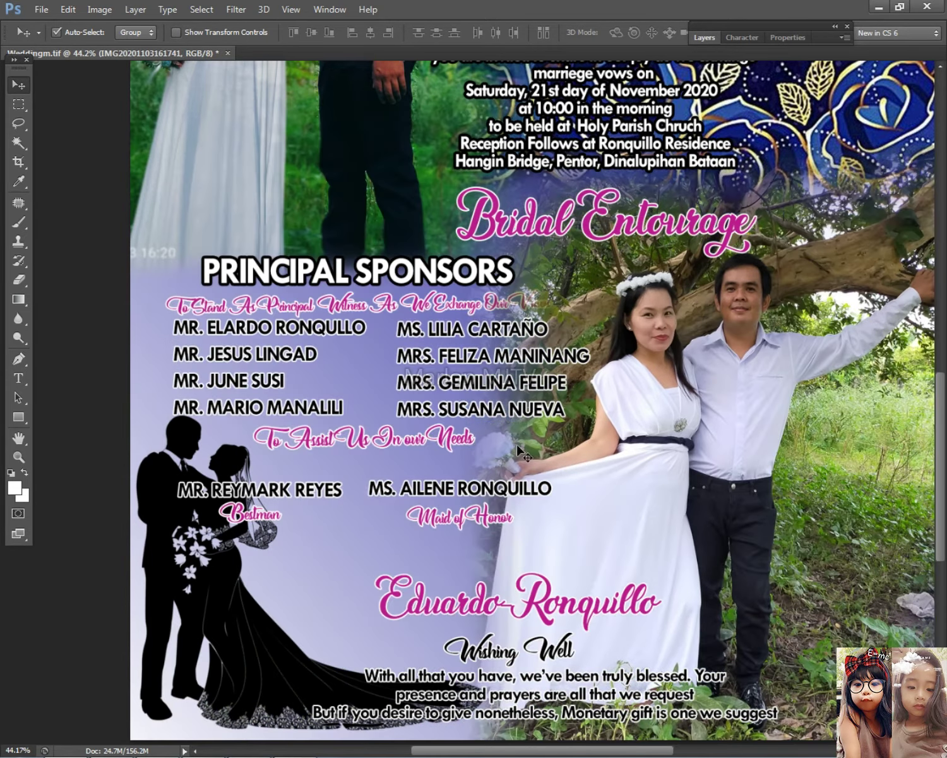
scroll(584, 442, "down", 2)
scroll(584, 442, "down", 1)
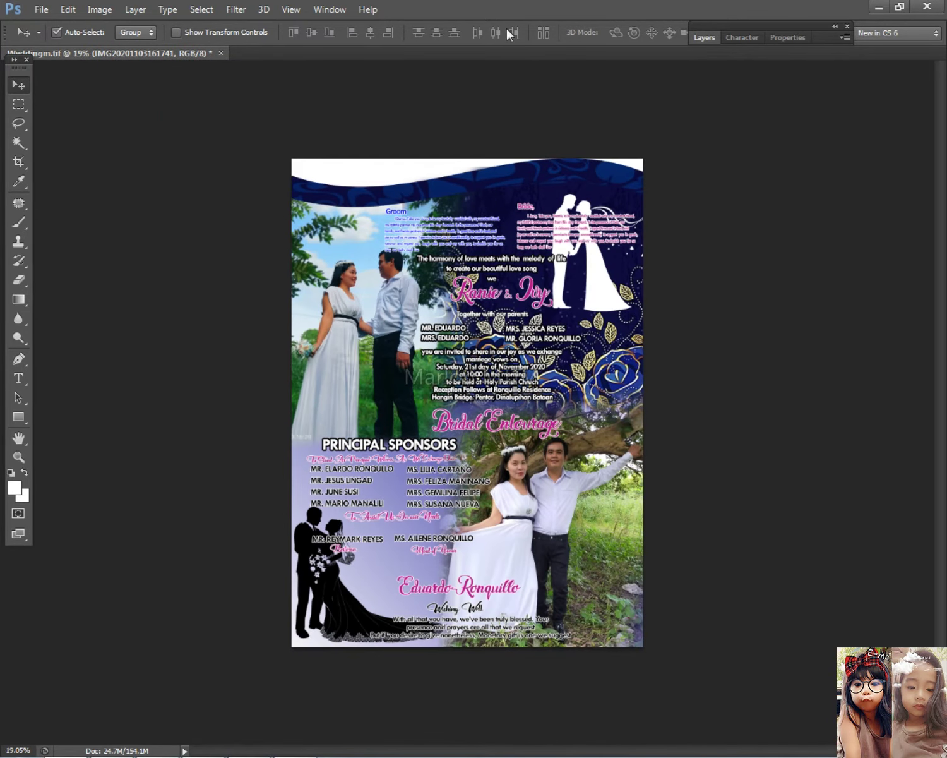
left_click(705, 36)
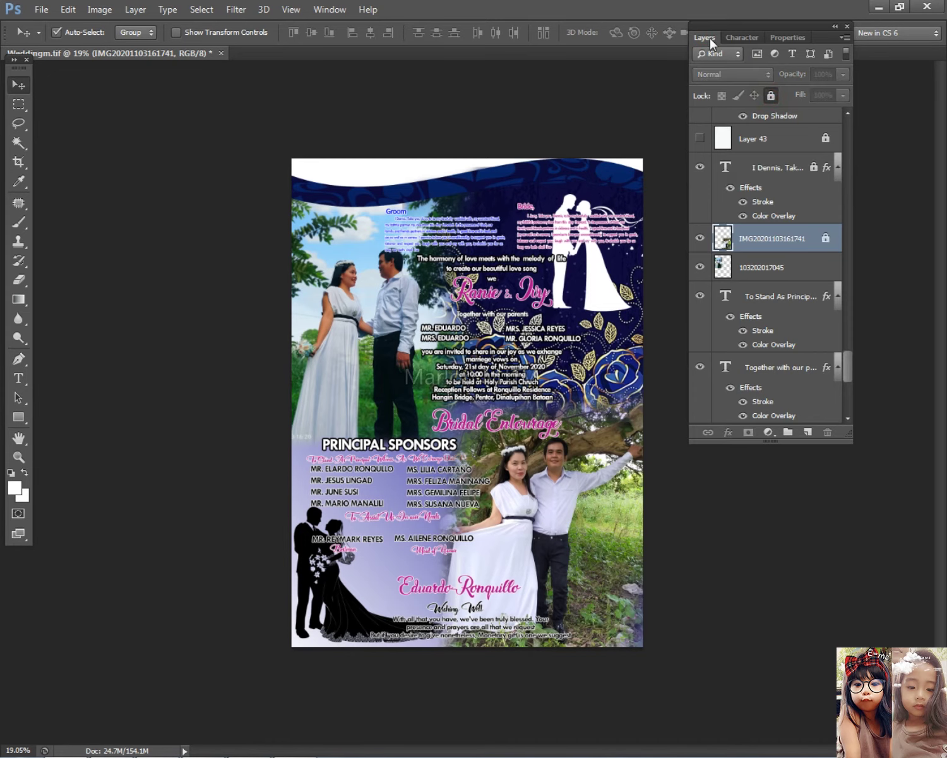
left_click(705, 38)
scroll(474, 311, "up", 2)
scroll(475, 311, "down", 3)
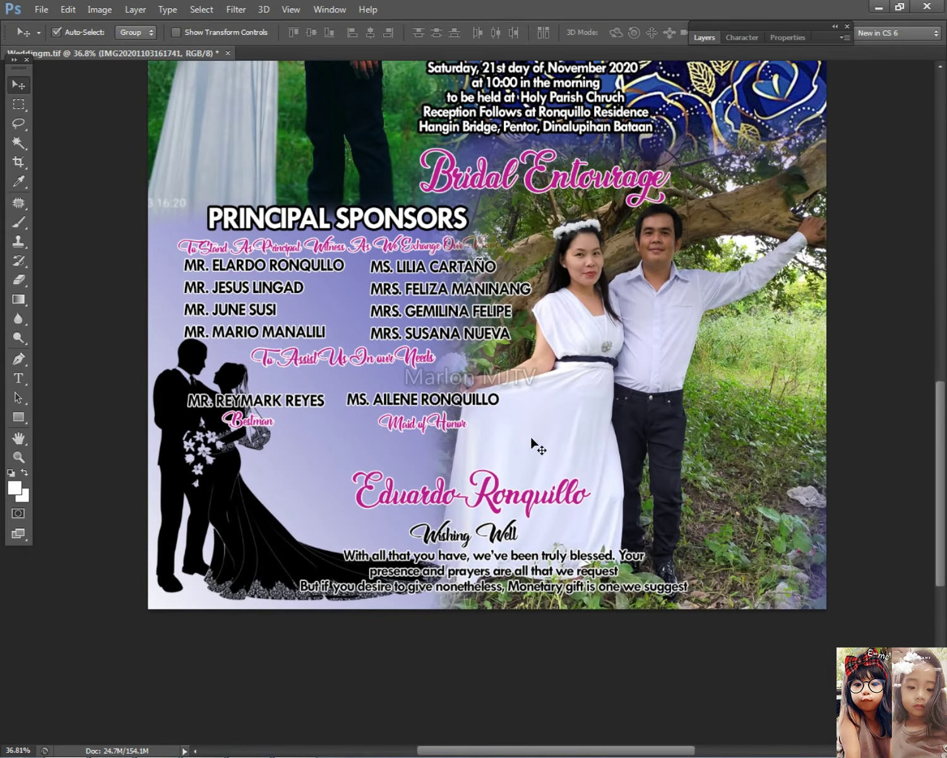
Nudge the silhouette group up and right and lock its layer
mouse_move(274, 408)
left_mouse_down()
mouse_move(280, 400)
mouse_move(275, 409)
left_mouse_up()
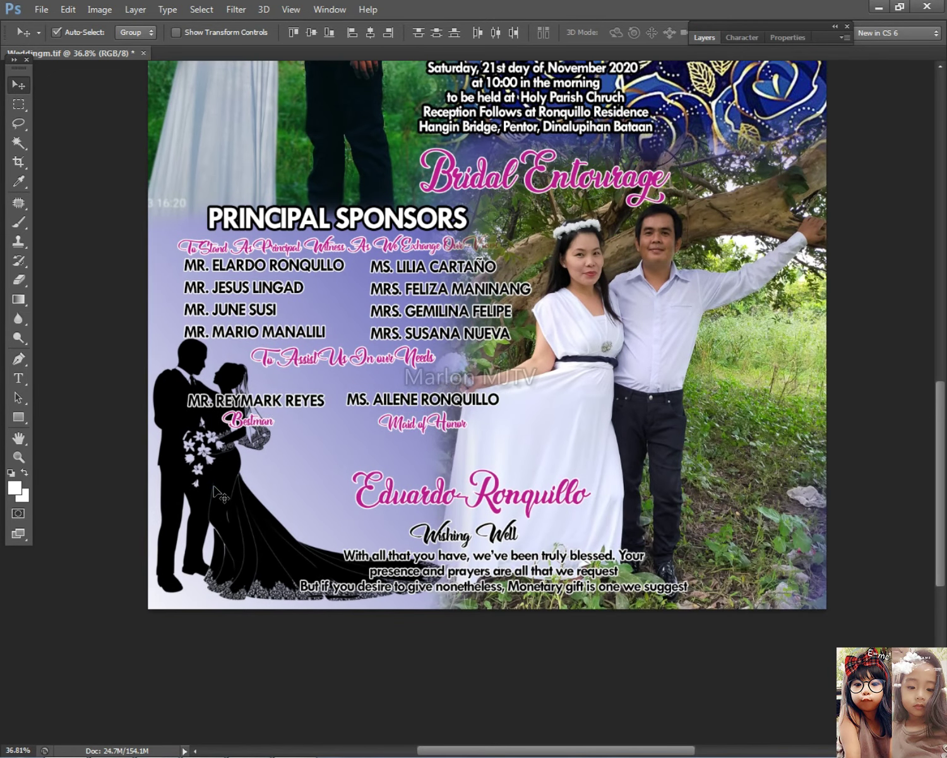
left_click(705, 38)
left_click(770, 95)
left_click(770, 95)
left_click(705, 38)
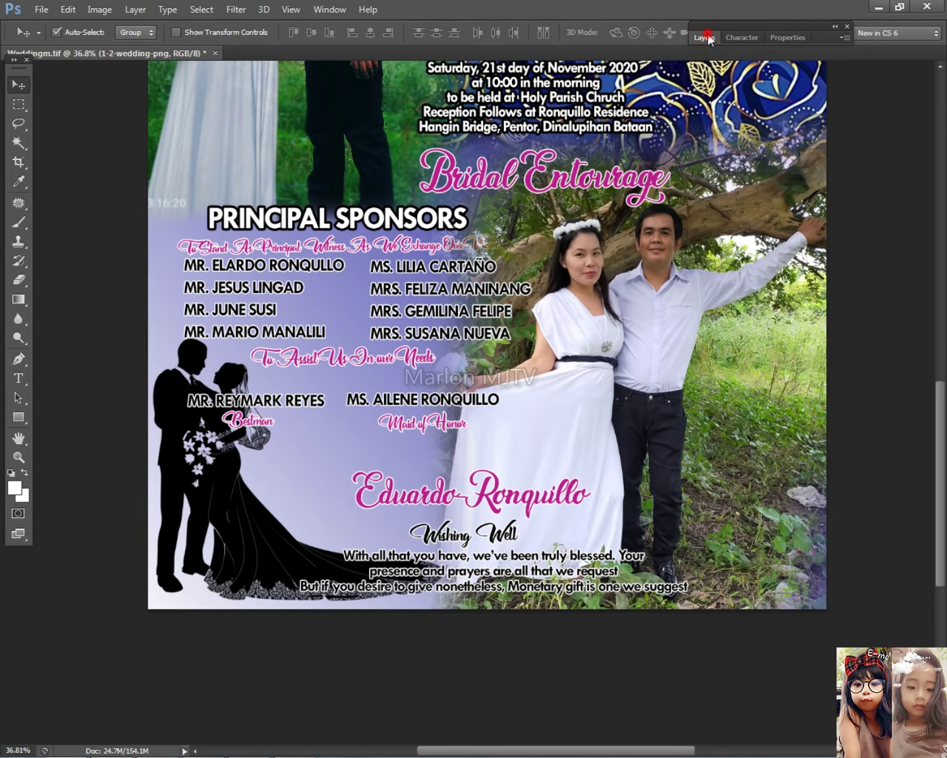
left_click(219, 483)
left_click_drag(234, 406, 239, 392)
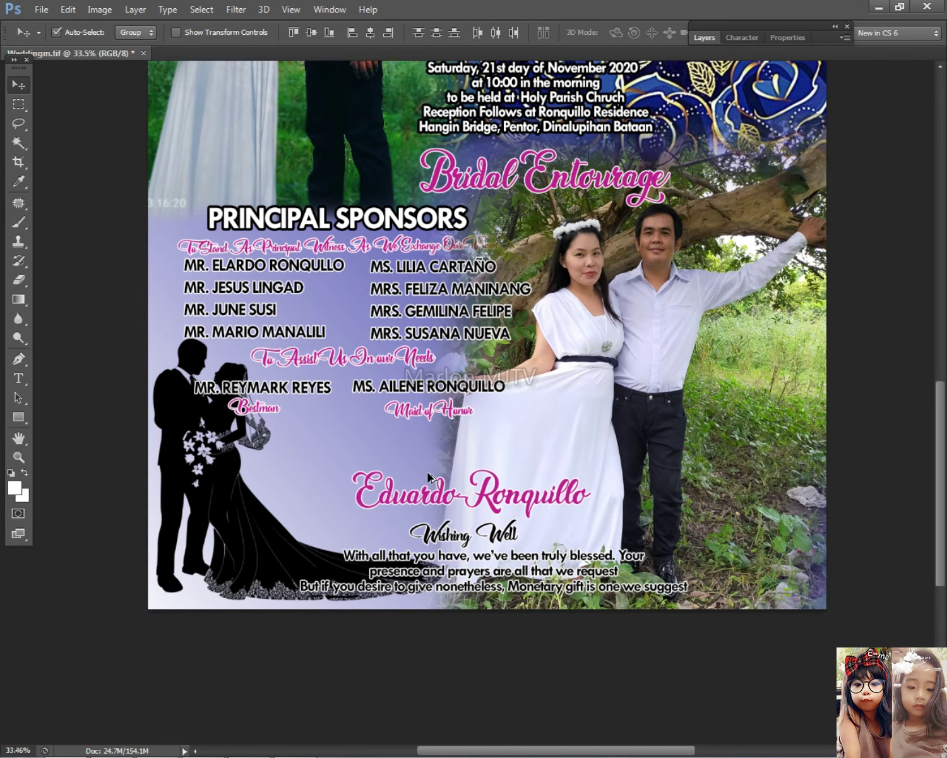
scroll(428, 477, "down", 2)
right_click(456, 493)
left_click(484, 505)
left_click_drag(483, 501, 483, 514)
scroll(511, 544, "up", 5)
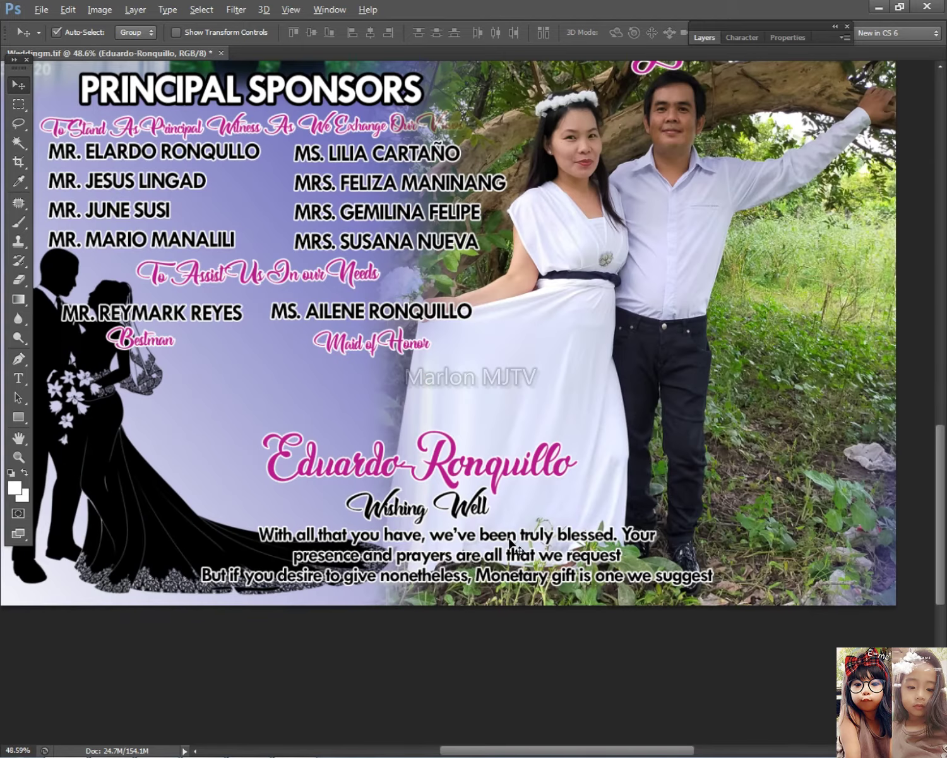
key("ctrl+t")
left_click_drag(576, 499, 514, 491)
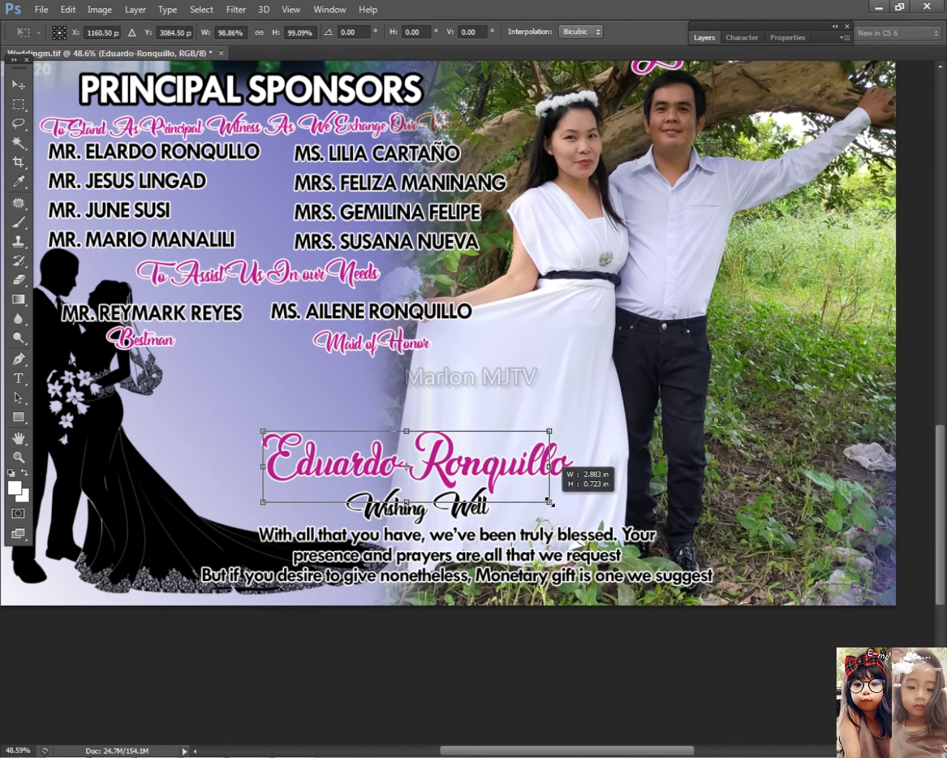
key("Return")
key("shift+Right")
key("shift+Right")
key("shift+Right")
key("shift+Right")
right_click(429, 505)
left_click(442, 513)
scroll(368, 400, "down", 2)
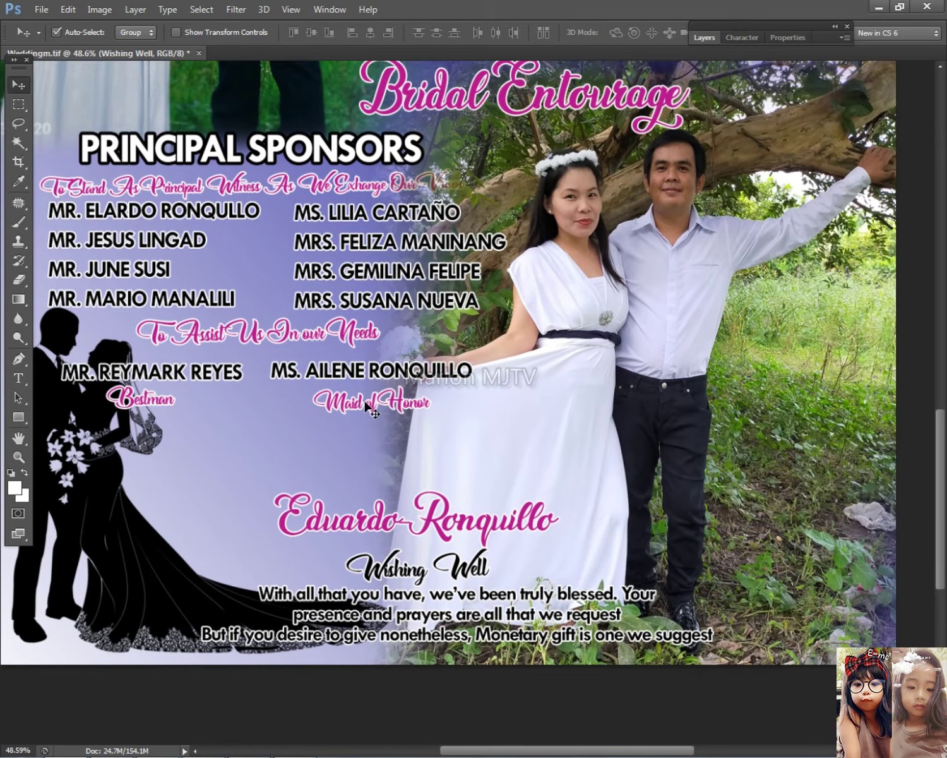
scroll(366, 399, "down", 2)
key("ctrl+0")
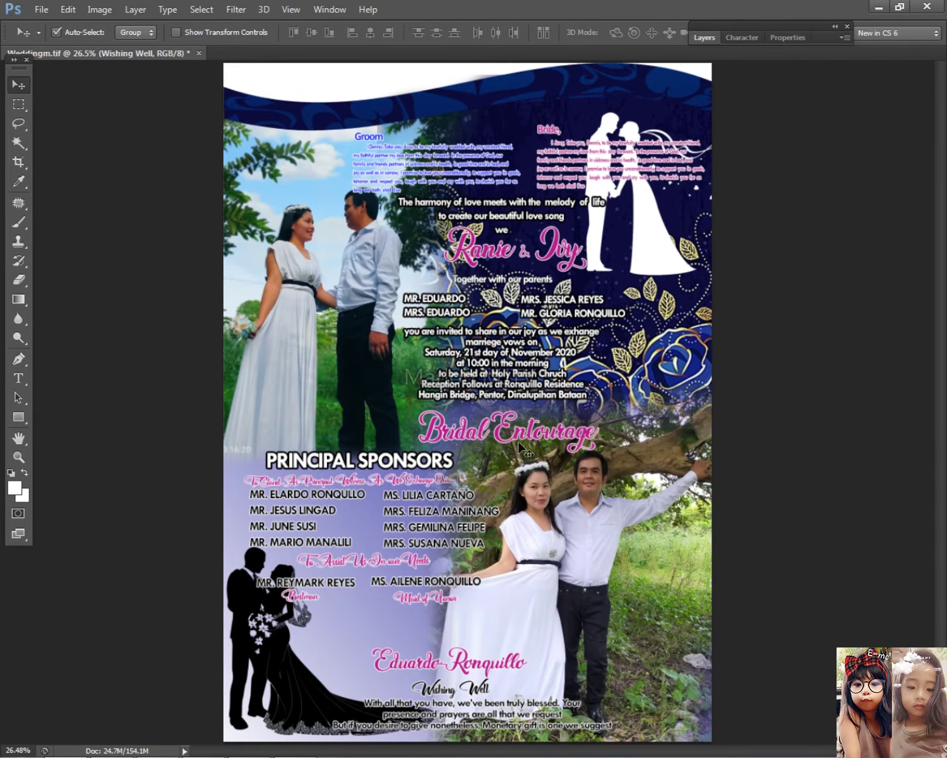
right_click(636, 477)
left_click(650, 486)
right_click(635, 366)
left_click(669, 374)
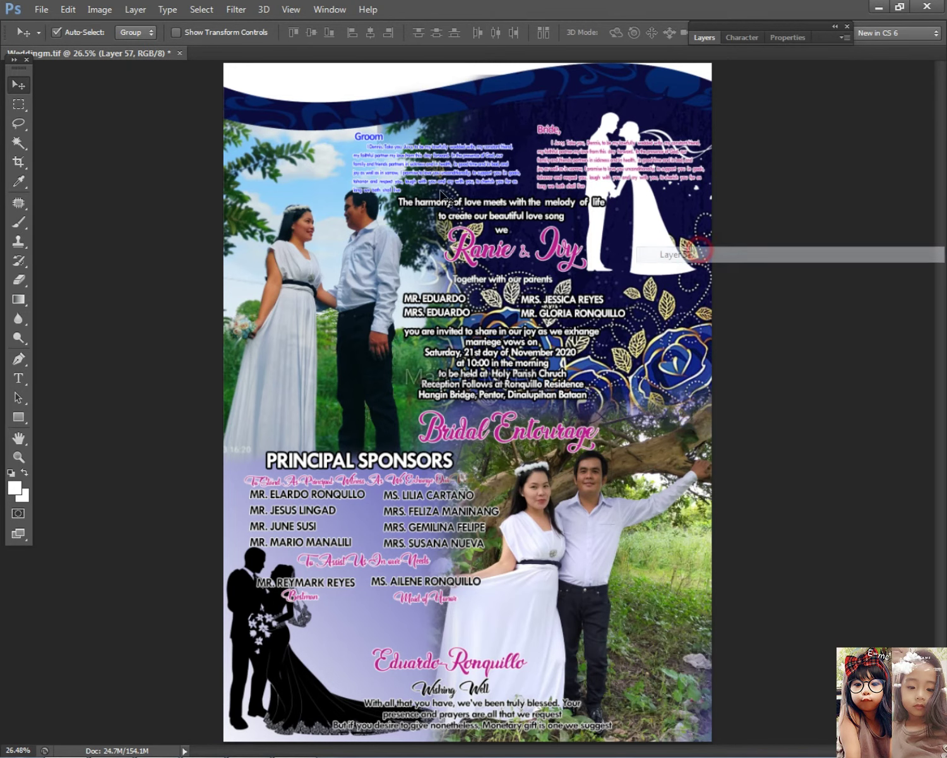
left_click(705, 37)
left_click(770, 95)
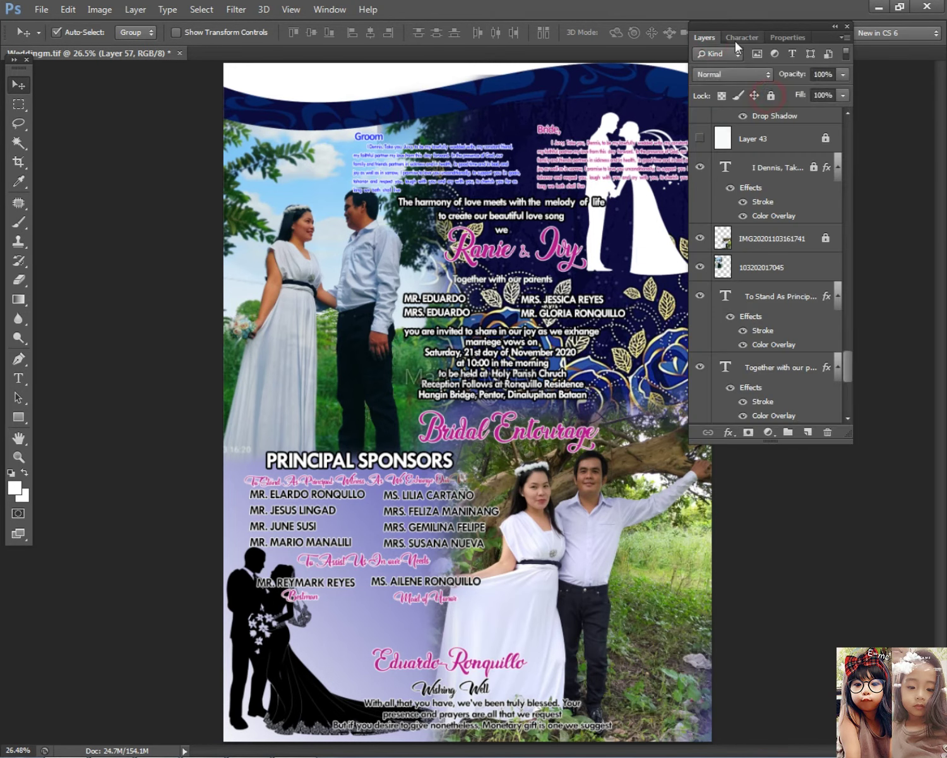
left_click(703, 39)
key("ctrl+t")
mouse_move(721, 424)
left_mouse_down()
mouse_move(725, 439)
mouse_move(712, 423)
left_mouse_up()
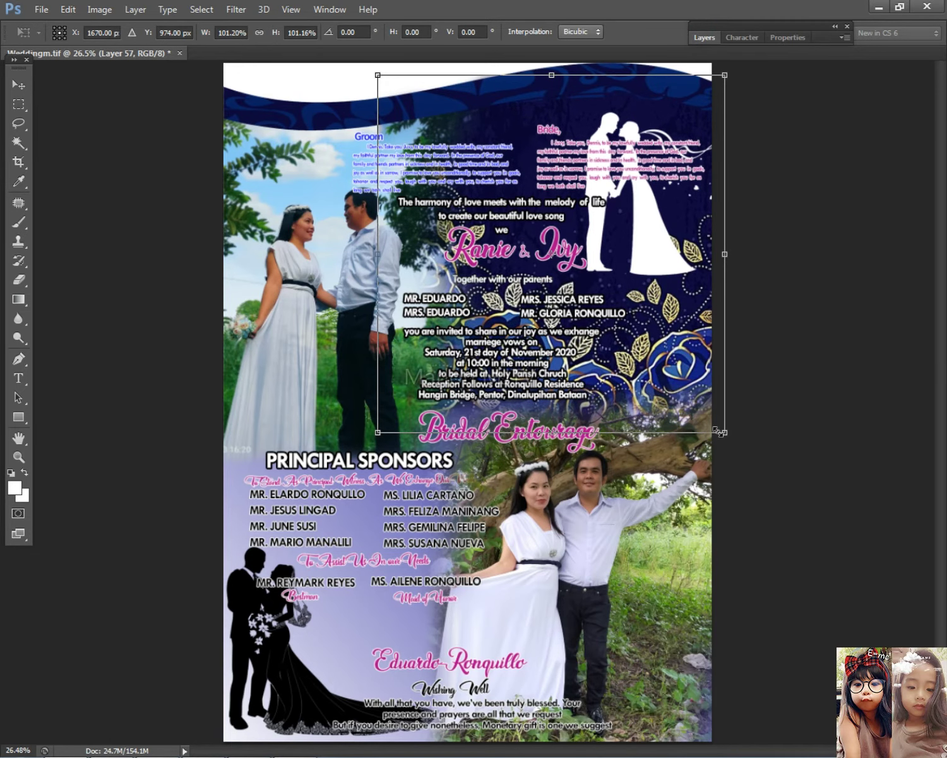
key("Return")
right_click(638, 227)
left_click(660, 224)
right_click(660, 233)
left_click(669, 235)
left_click(705, 39)
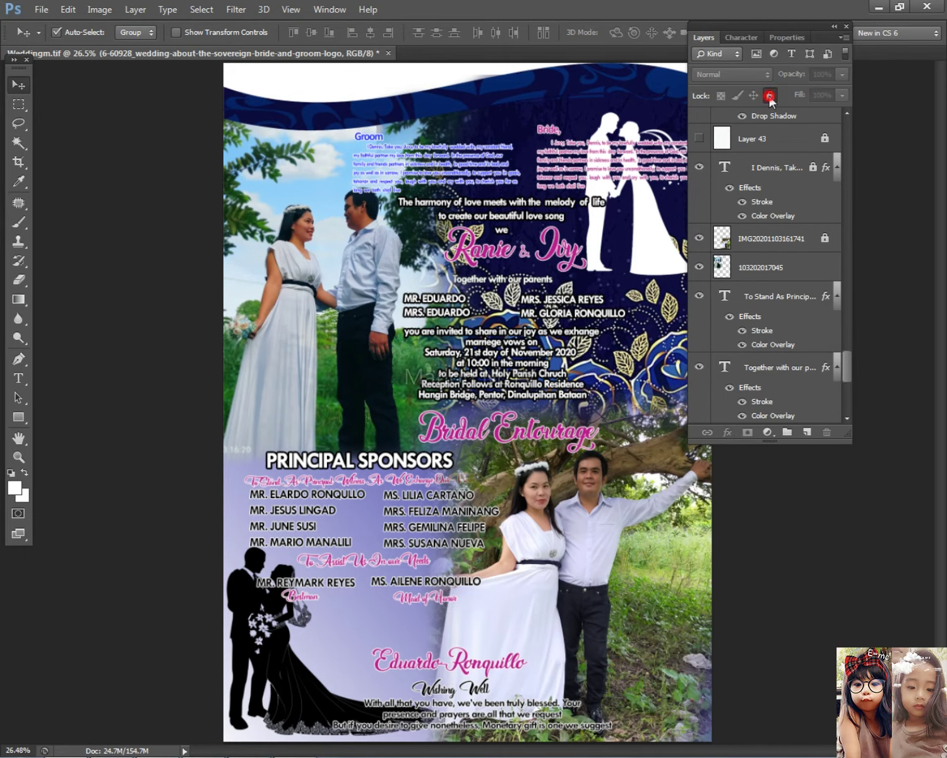
left_click(703, 37)
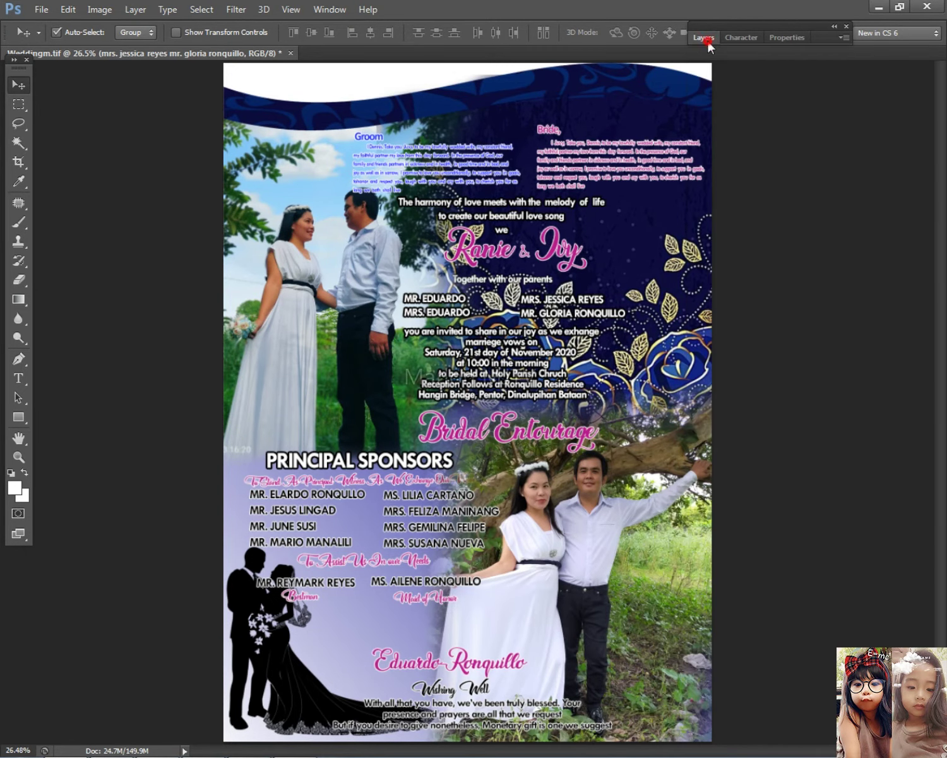
scroll(668, 196, "down", 3)
scroll(648, 254, "up", 5)
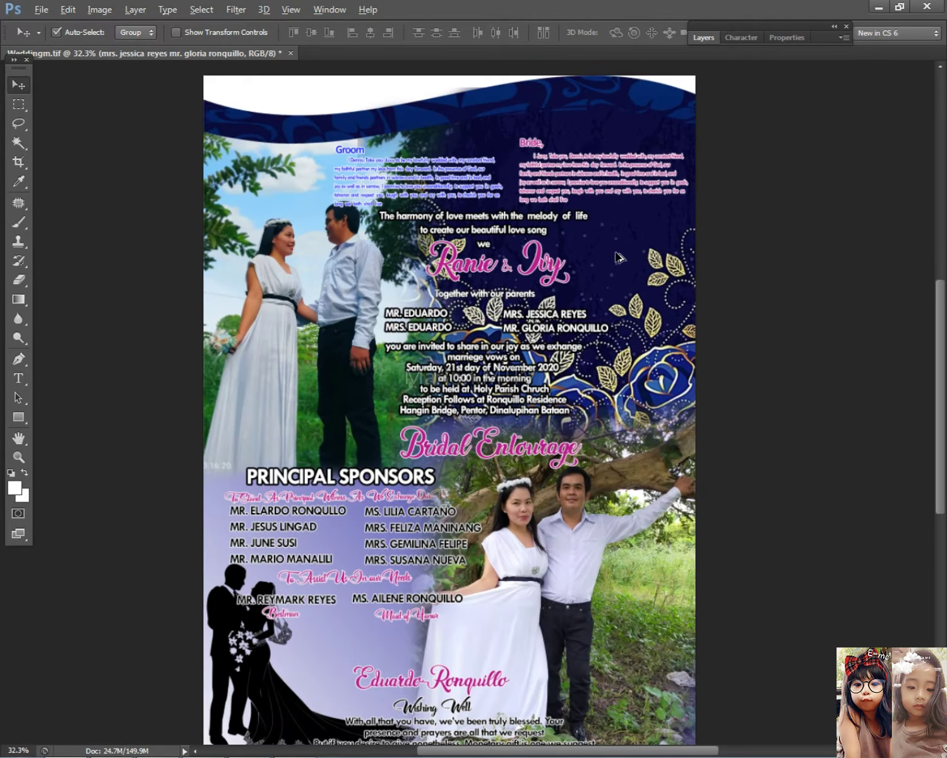
scroll(618, 256, "up", 3)
left_click(599, 284)
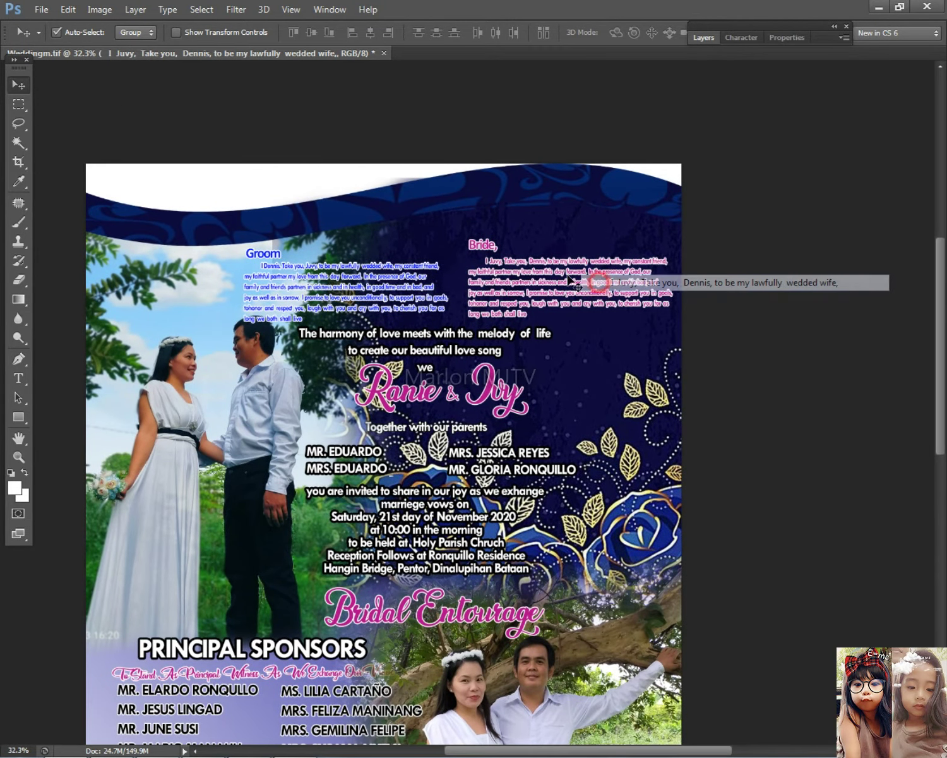
key("Return")
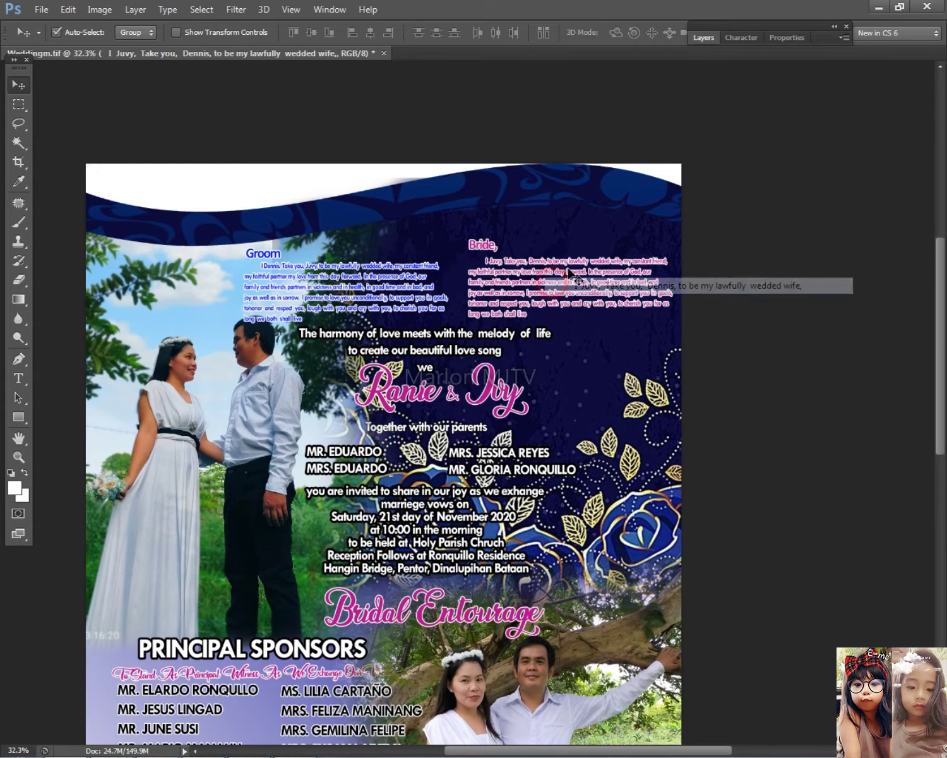
scroll(486, 243, "down", 4)
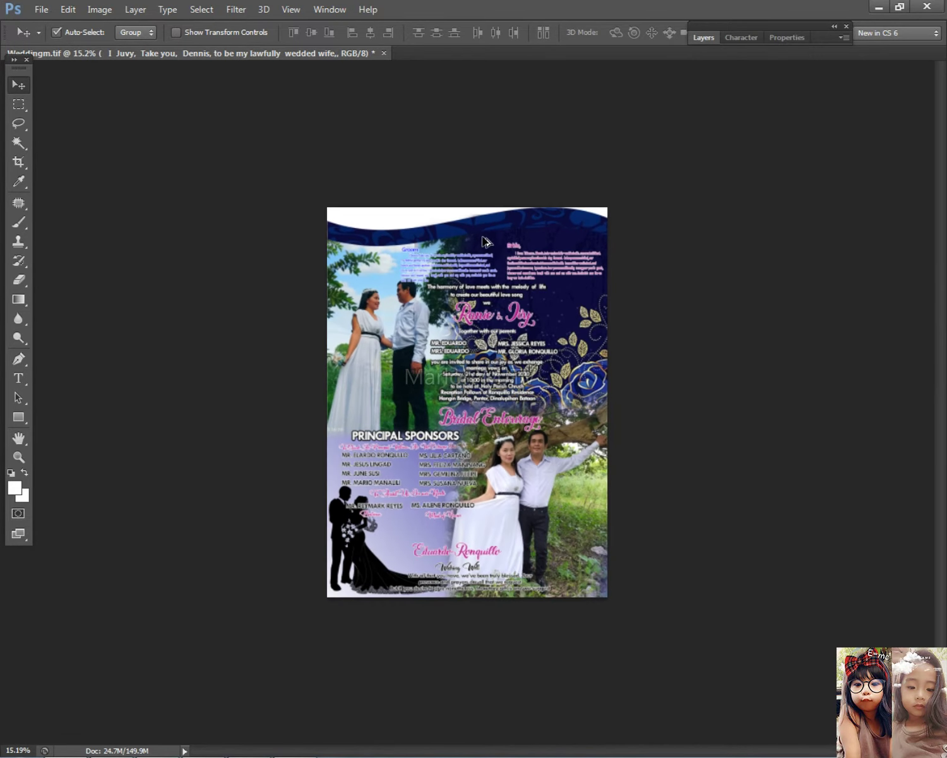
Select the lower couple photo, Layer 58, and unlock it in the Layers panel
scroll(485, 241, "up", 2)
right_click(373, 603)
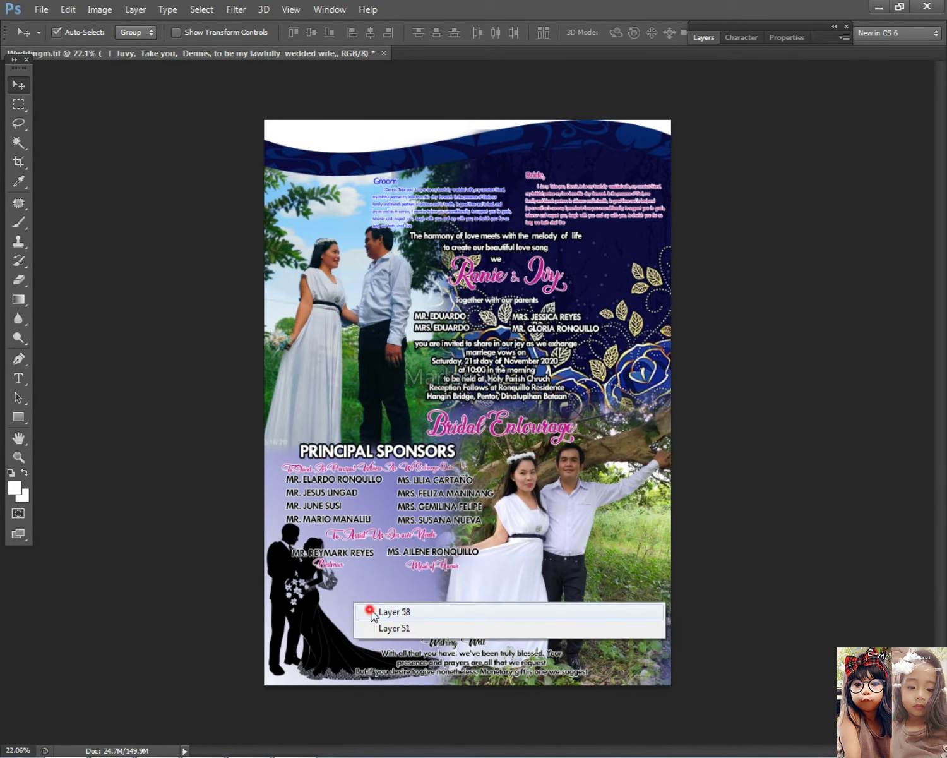
left_click(382, 608)
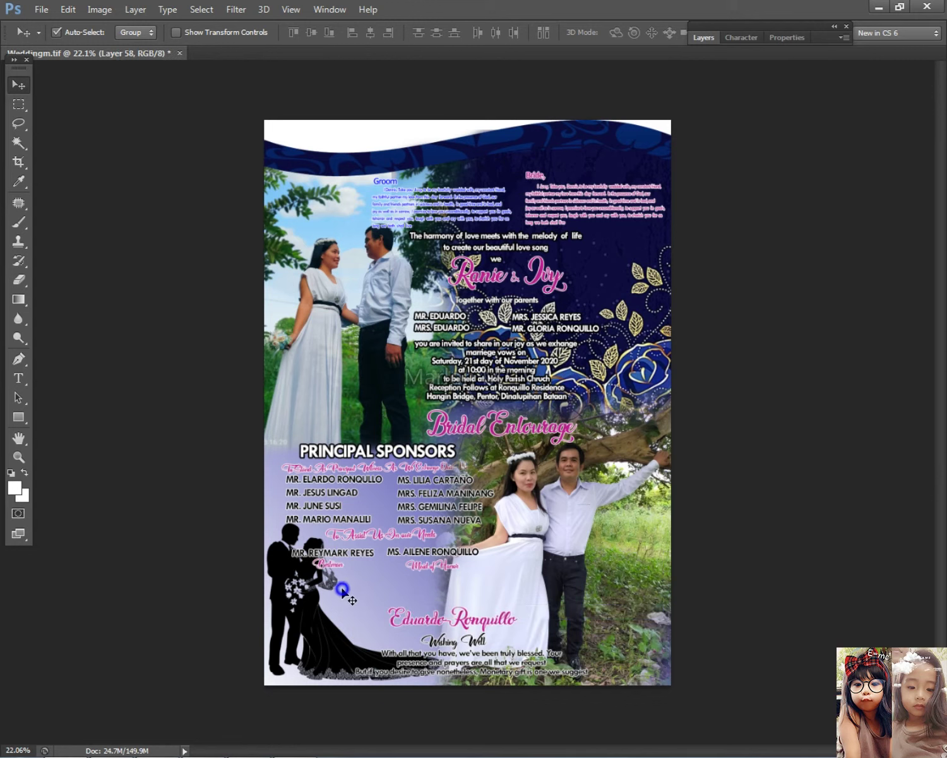
left_click(723, 37)
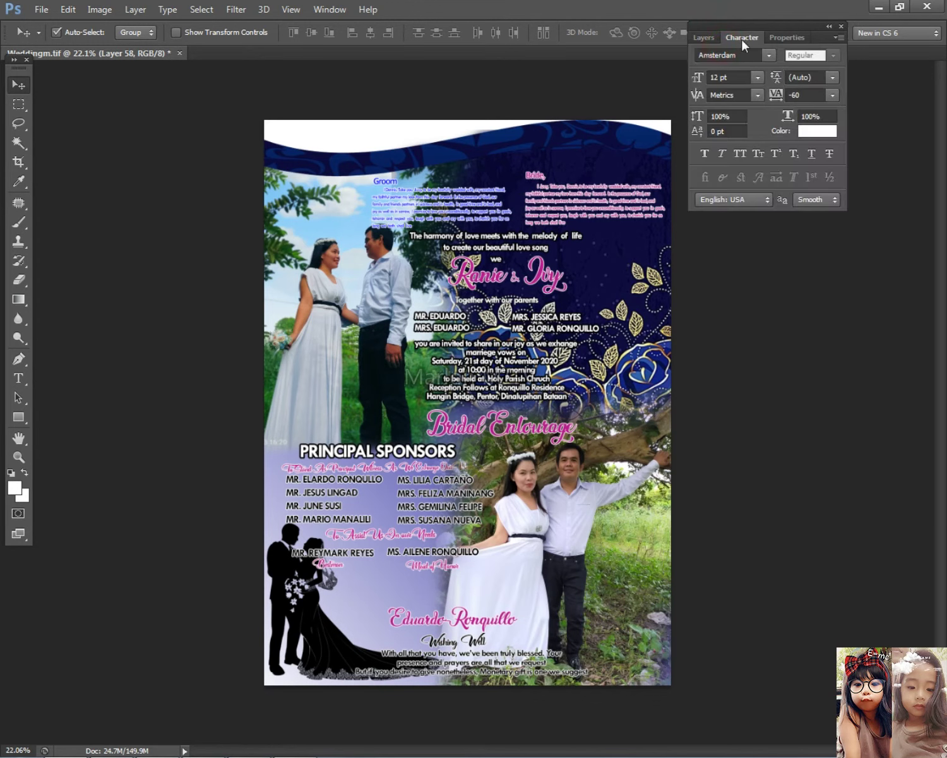
left_click(704, 38)
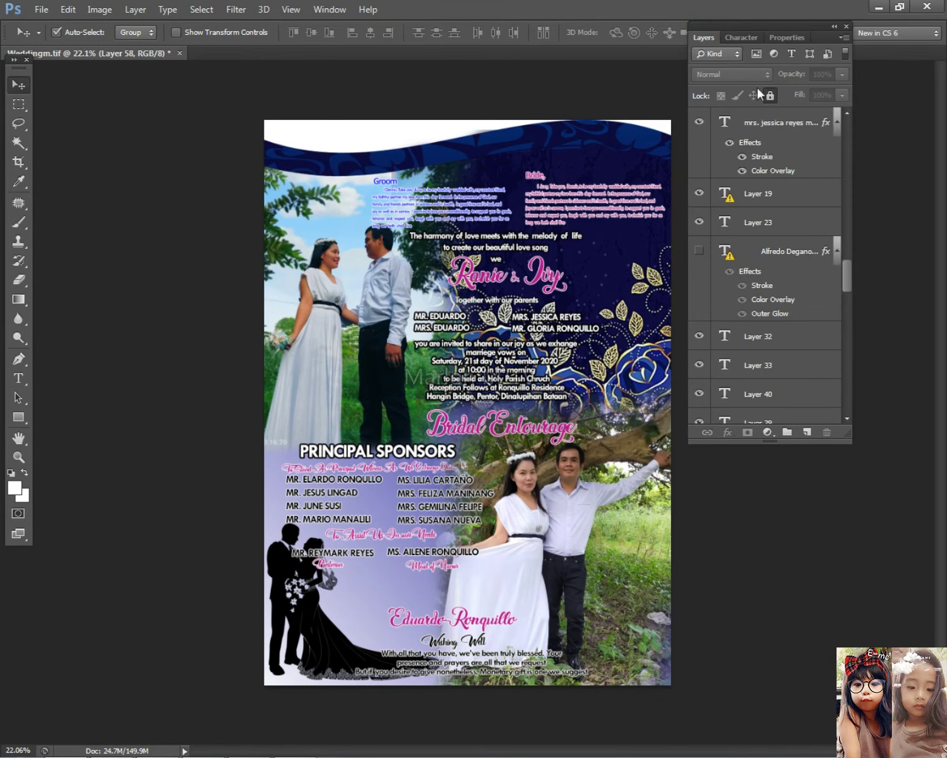
left_click(770, 94)
left_click(703, 38)
key("ctrl+t")
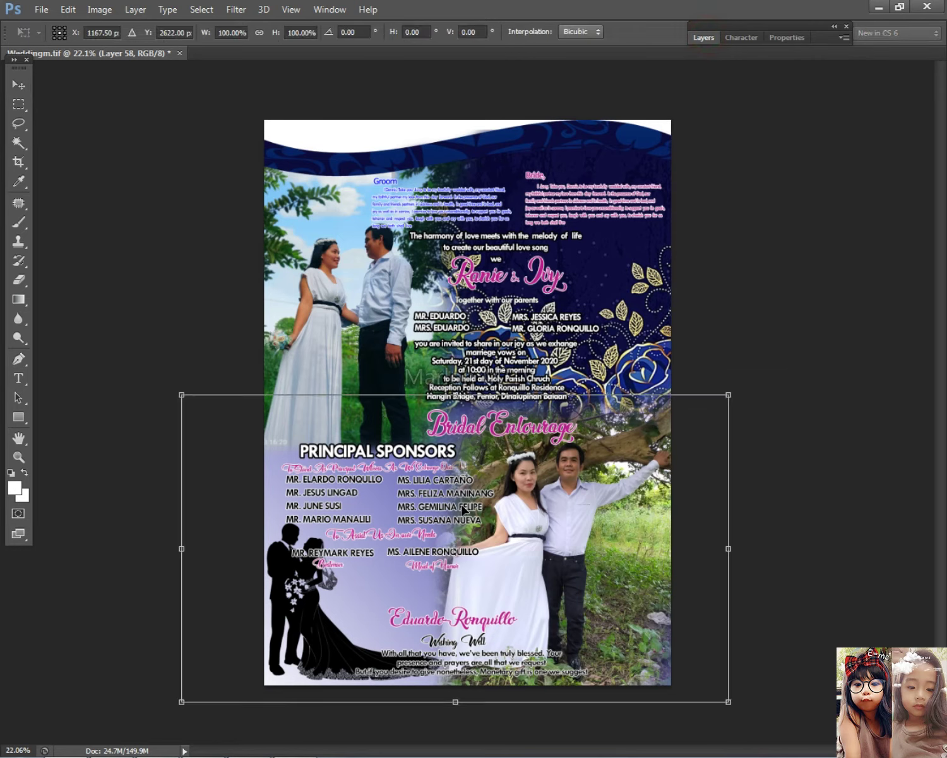
key("Return")
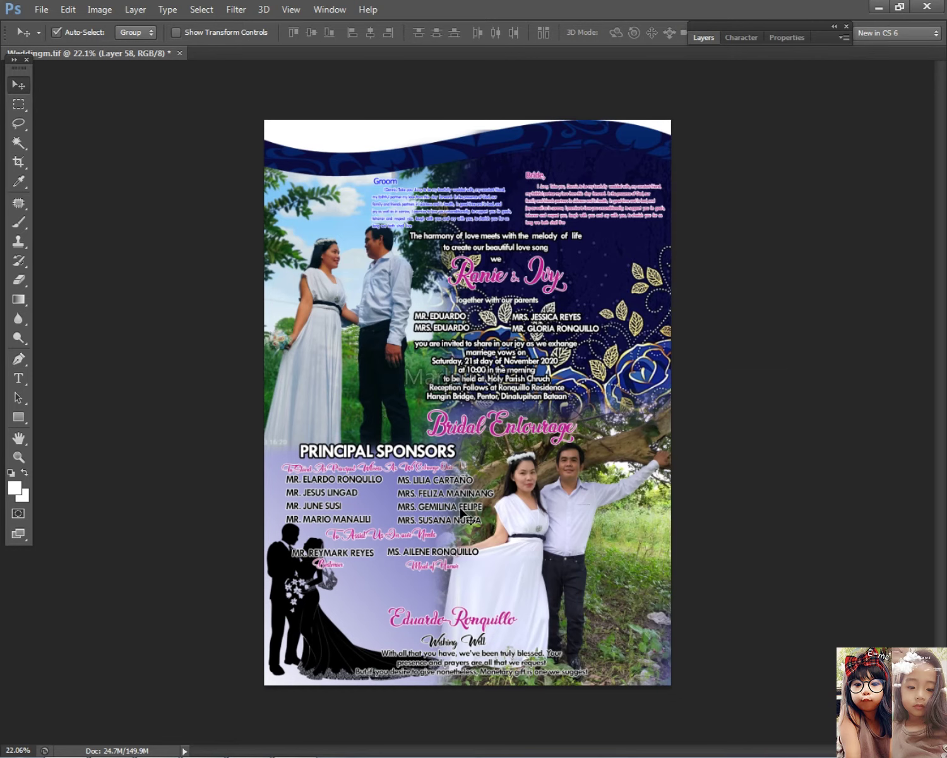
Apply Levels to the couple photo with input values 111, 1.00 and 238
key("ctrl+b")
key("Escape")
key("ctrl+l")
left_click_drag(554, 328, 629, 327)
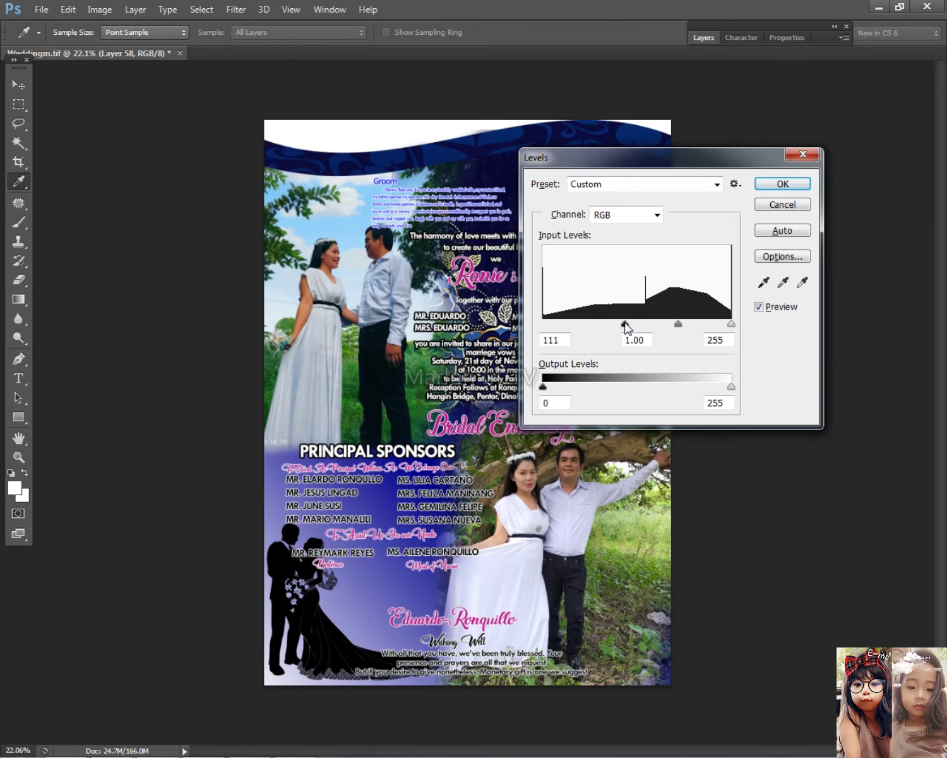
left_click(625, 326)
left_click_drag(726, 327, 718, 326)
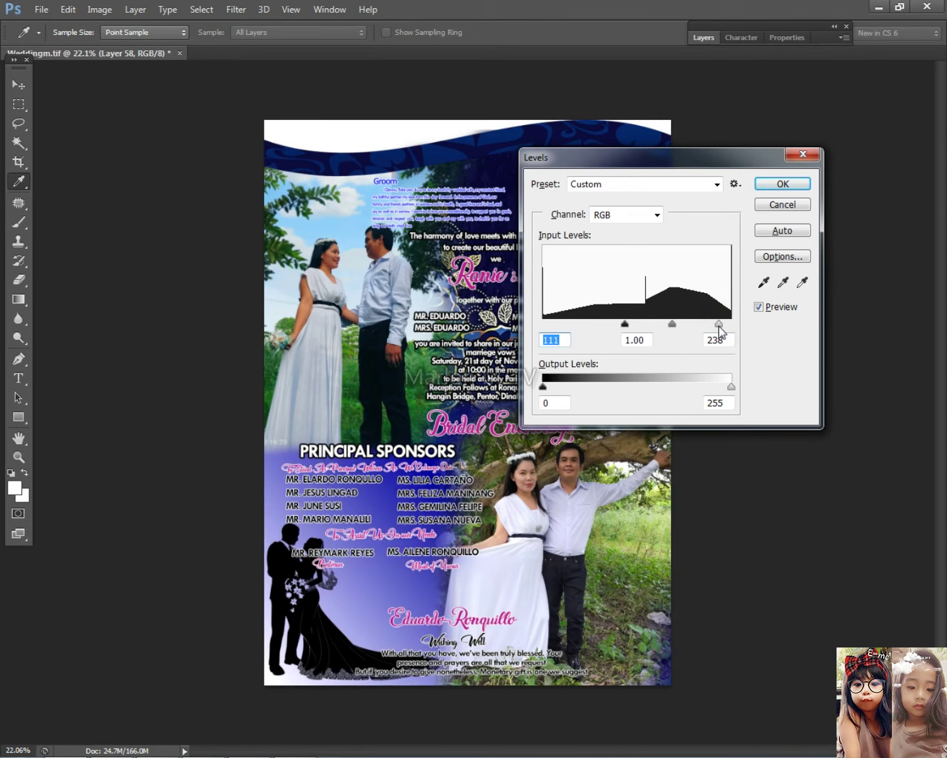
left_click(782, 185)
scroll(615, 226, "down", 3)
scroll(618, 254, "up", 3)
left_click(41, 9)
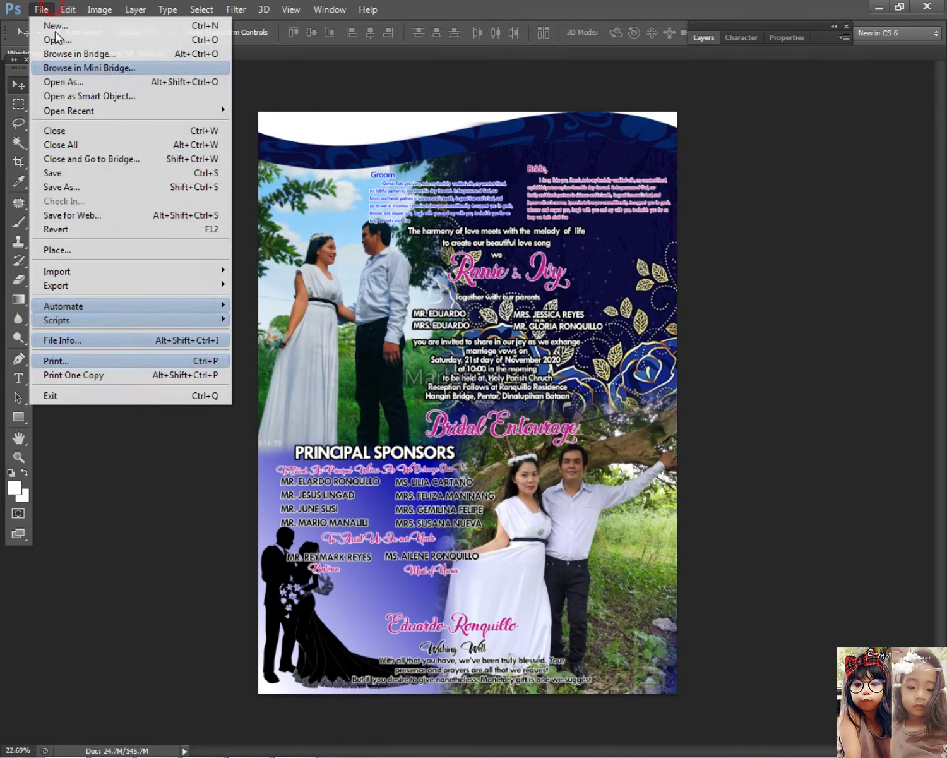
Create a 'wedding' folder via Save As and save the invitation there as front.tif
left_click(77, 186)
right_click(381, 286)
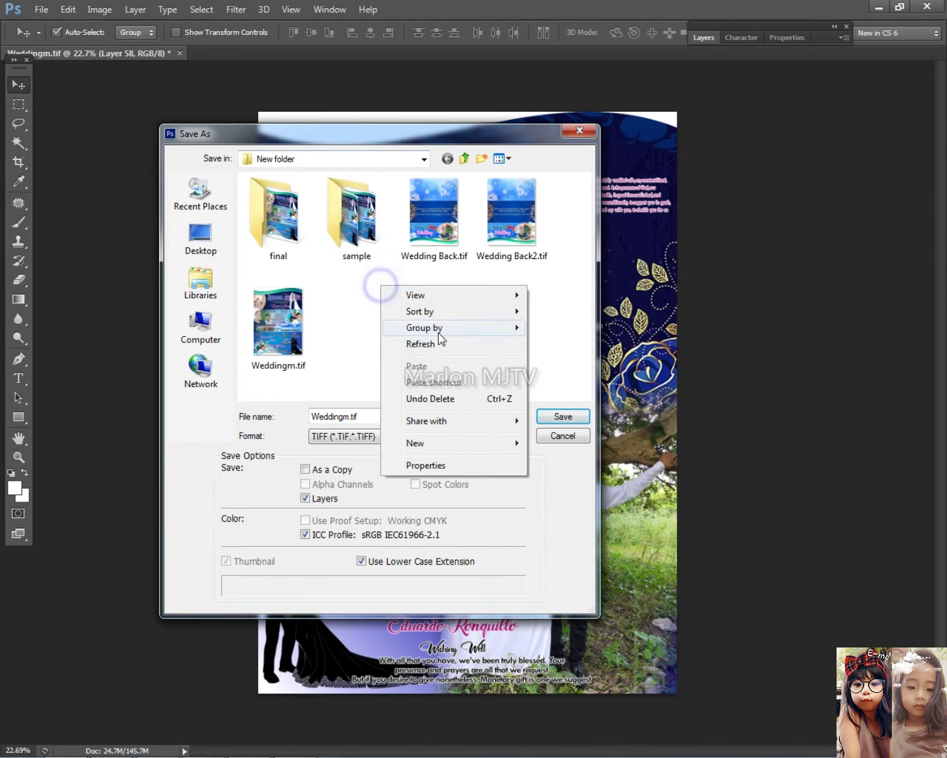
mouse_move(452, 443)
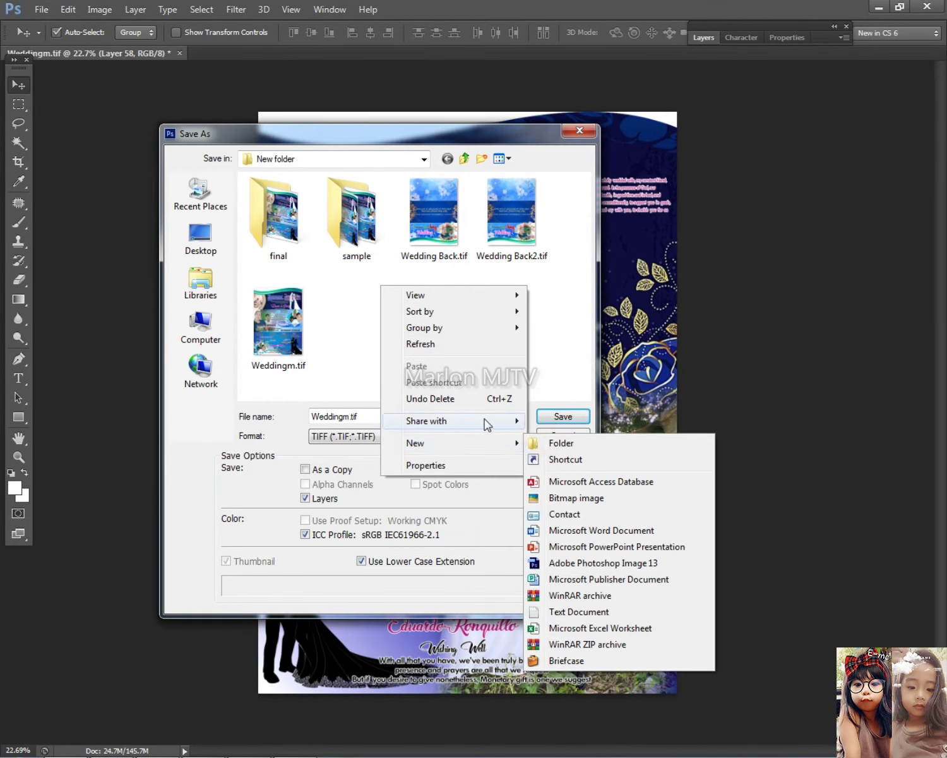
left_click(564, 441)
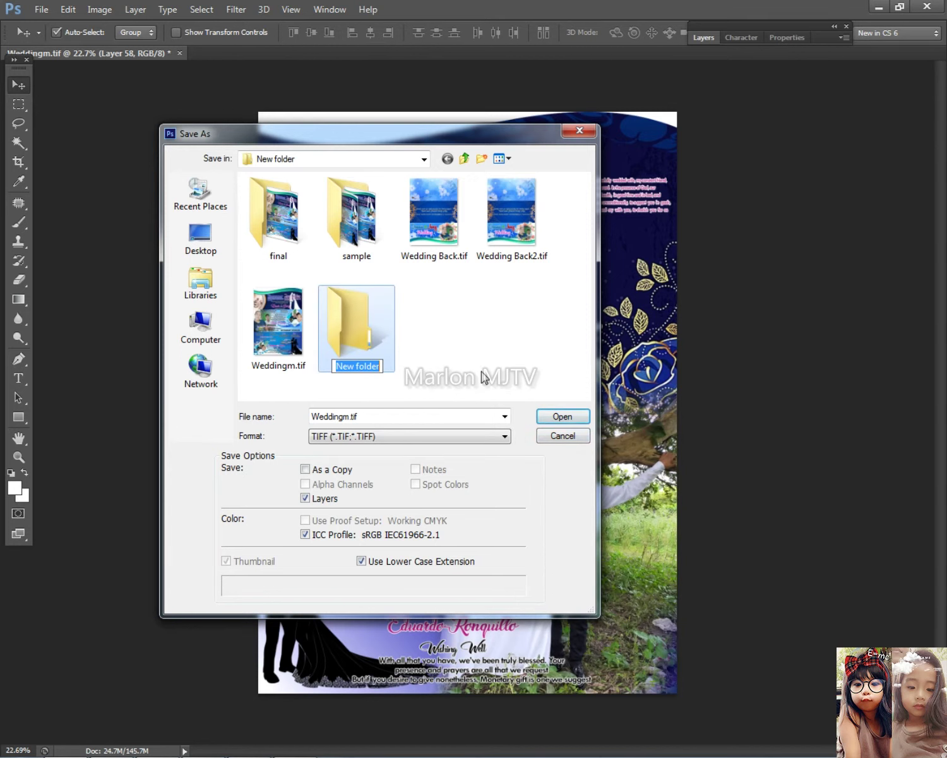
type("w")
key("Return")
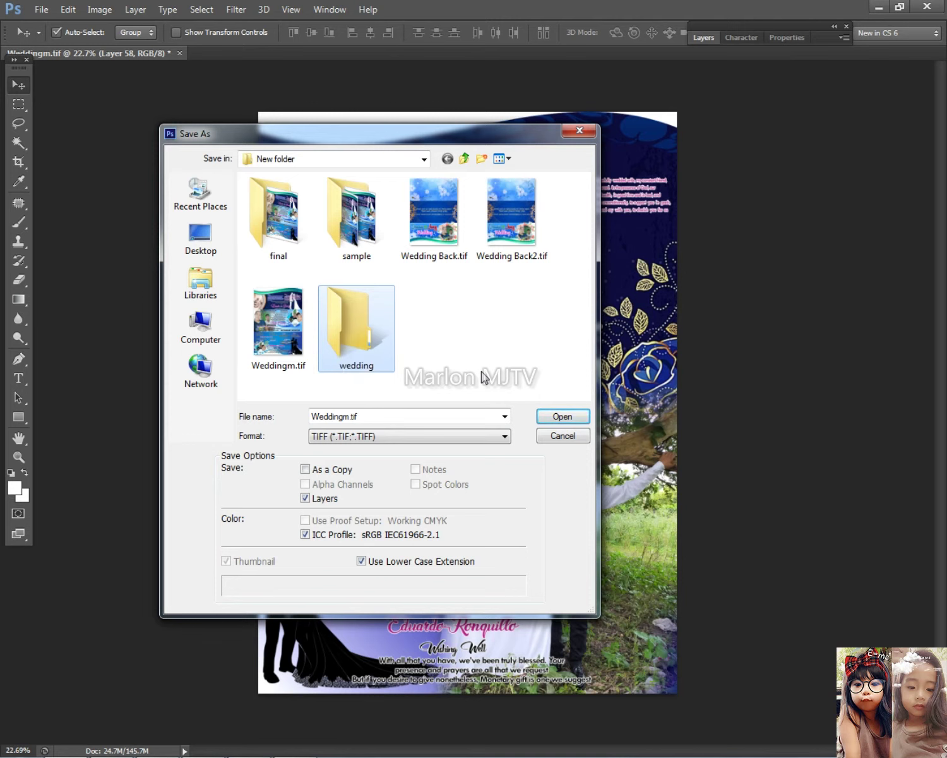
key("Return")
left_click(423, 416)
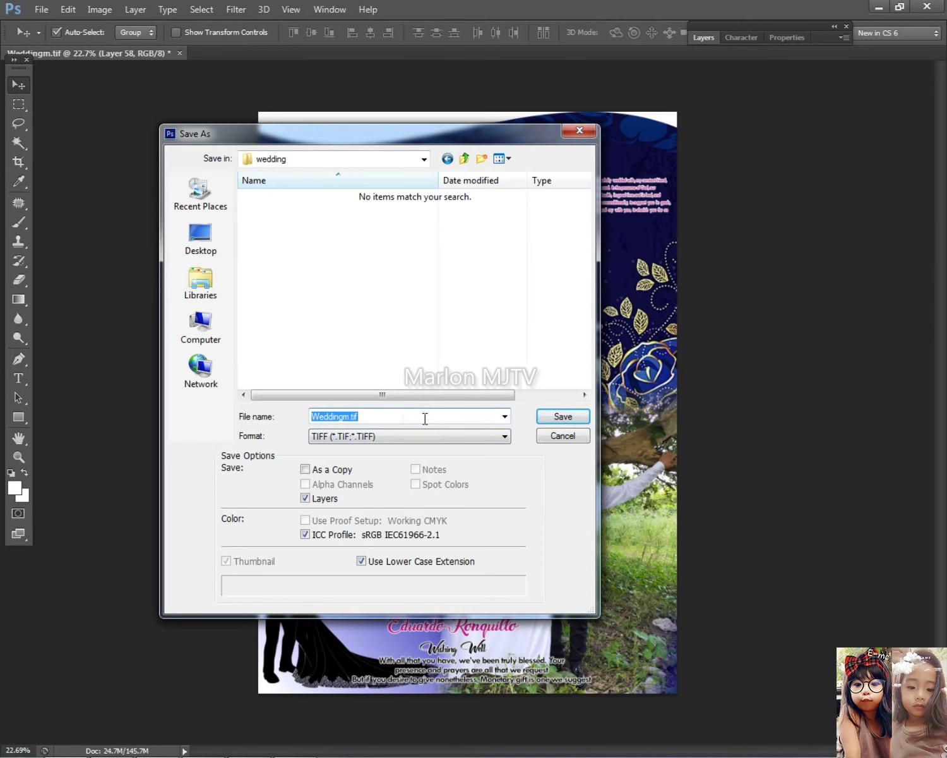
type("front")
key("Return")
key("Return")
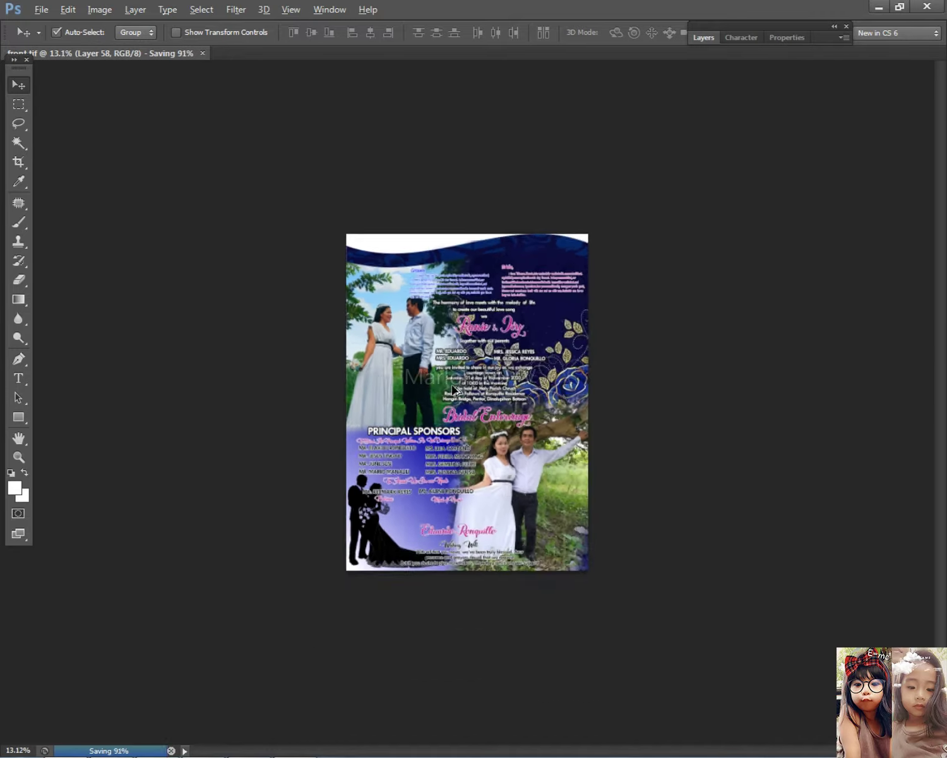
Move the To Assist Us name group down and to the right
scroll(615, 357, "up", 3)
scroll(529, 497, "down", 5)
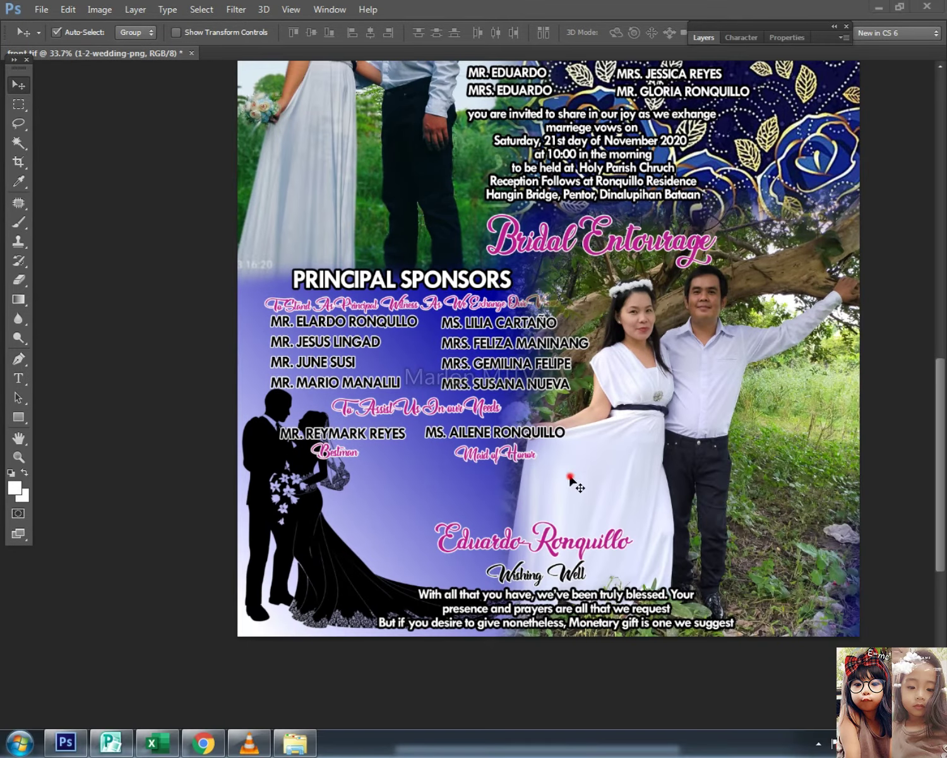
scroll(378, 378, "up", 3)
left_click(529, 497)
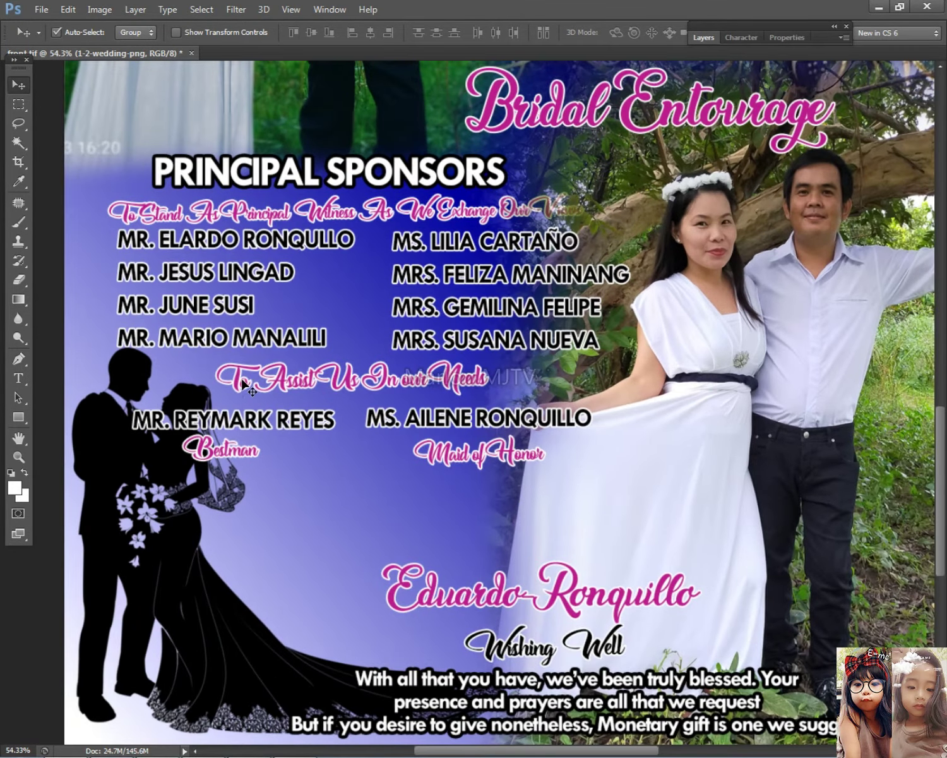
left_click_drag(269, 385, 417, 464)
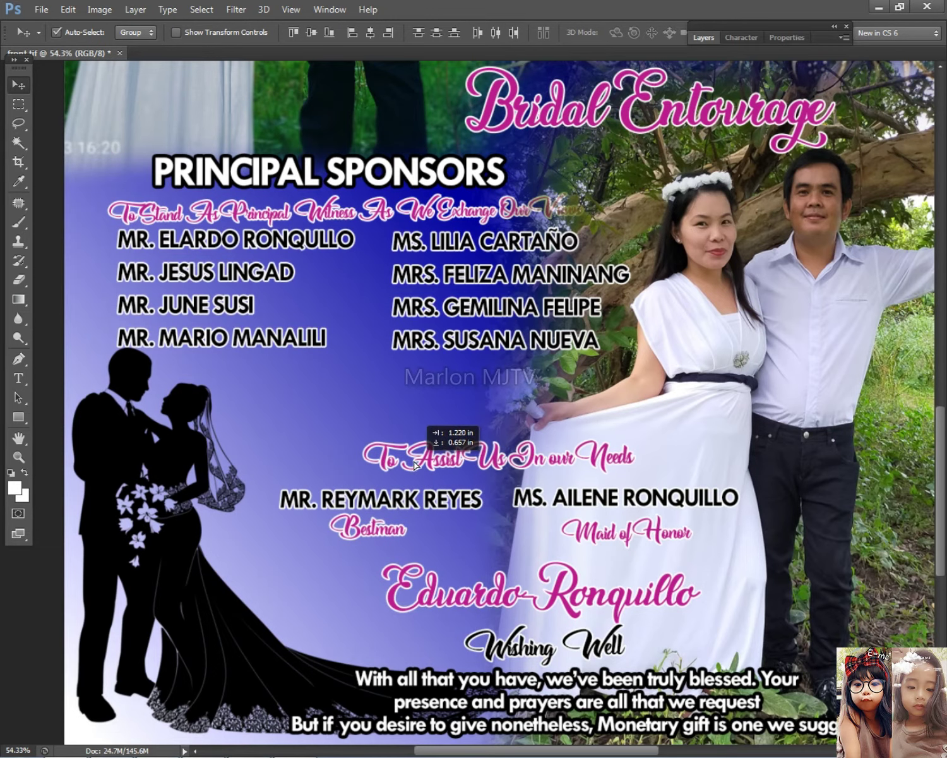
left_click_drag(418, 465, 389, 451)
Duplicate the PRINCIPAL SPONSORS heading, delete the copy, and move the lower name group up-left
right_click(298, 190)
left_click(360, 192)
left_click_drag(303, 187, 426, 407)
scroll(440, 407, "up", 1)
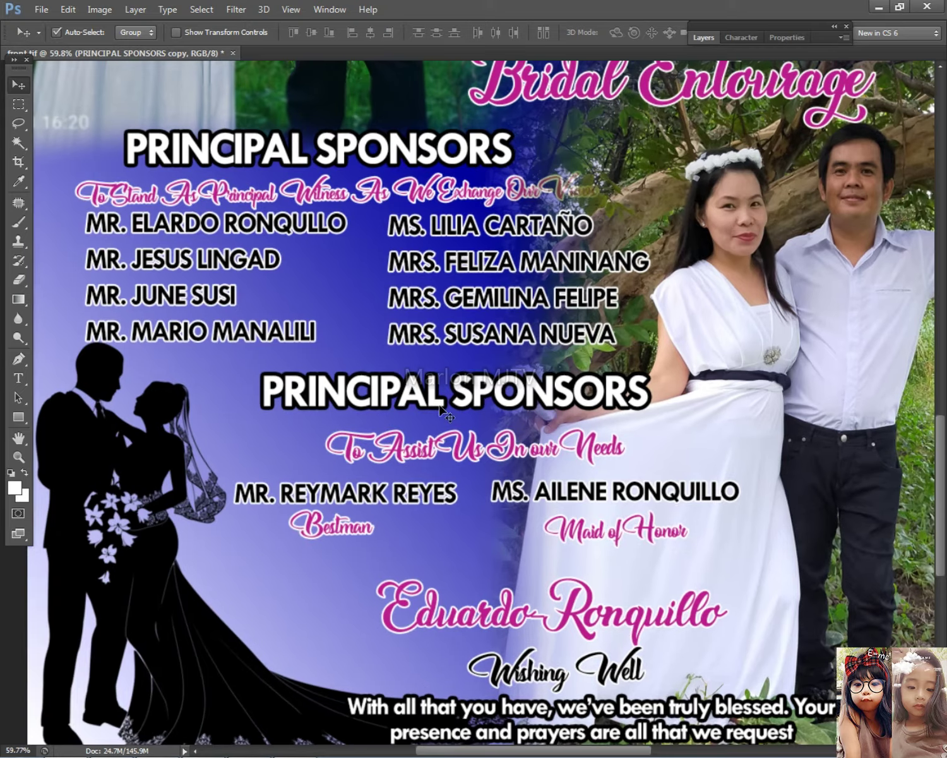
left_click(18, 378)
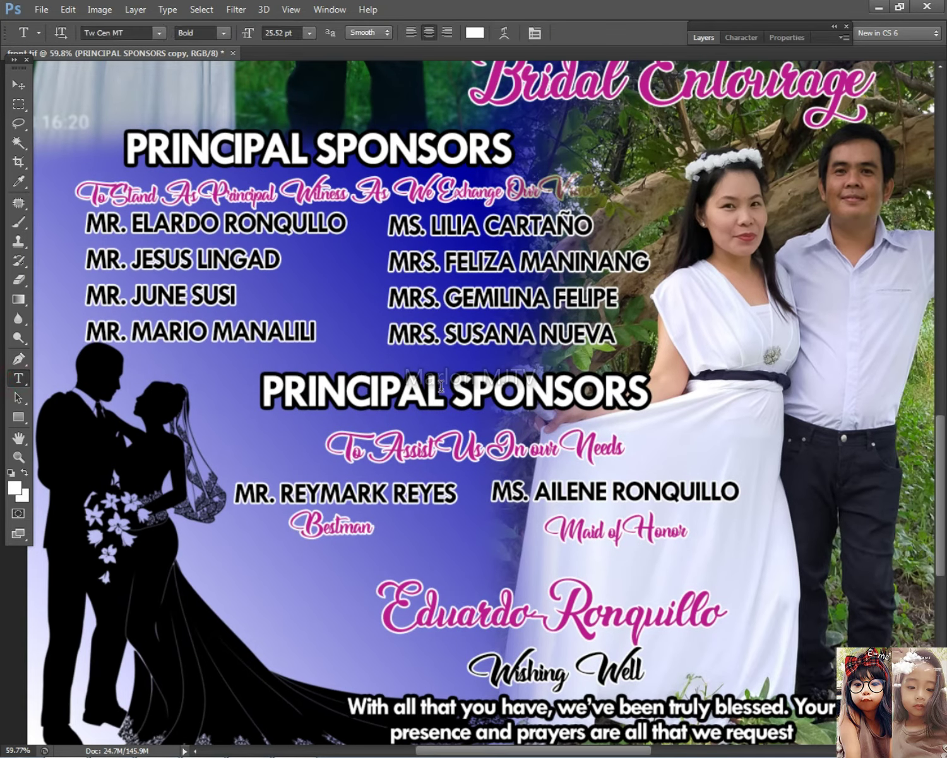
left_click_drag(441, 386, 229, 386)
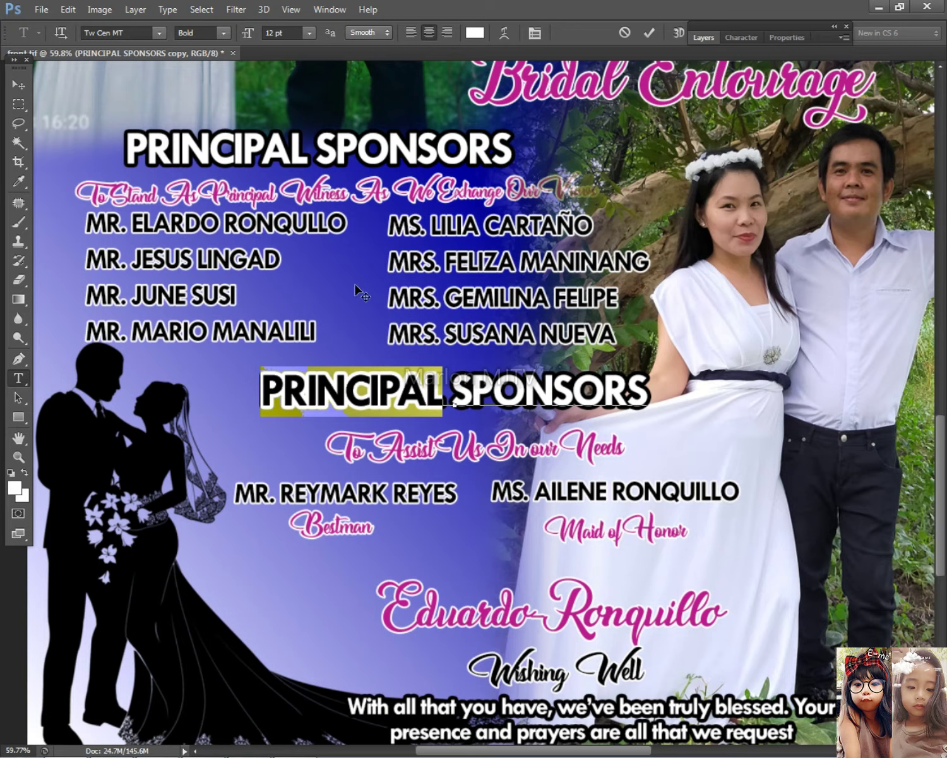
left_click(19, 84)
key("Delete")
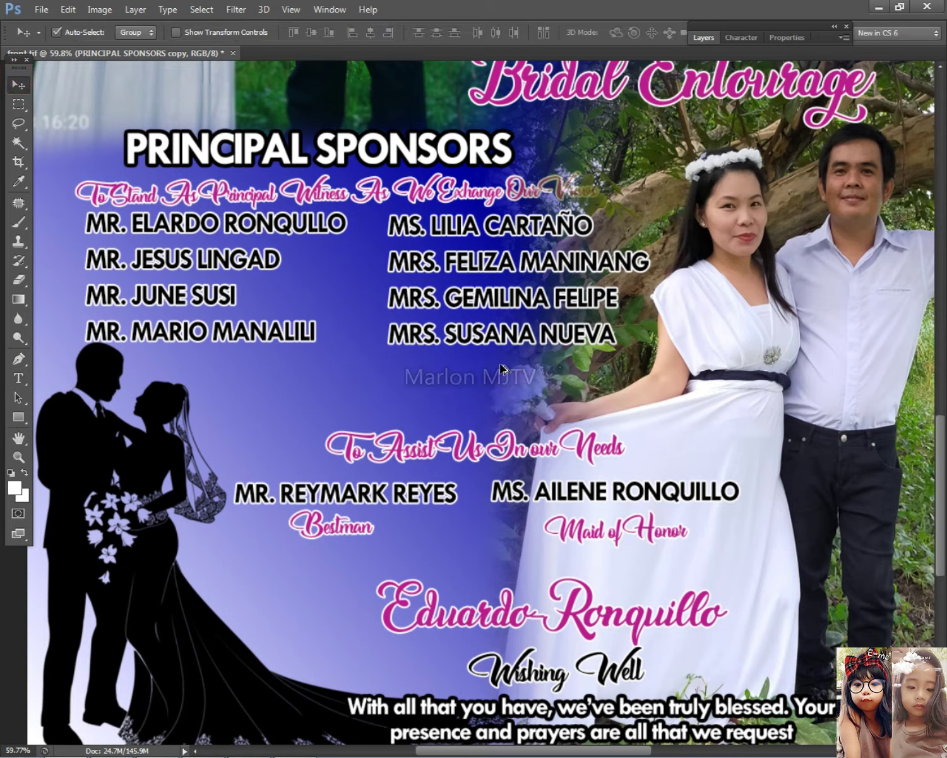
left_click_drag(501, 368, 365, 295)
scroll(402, 328, "down", 2)
scroll(403, 328, "up", 1)
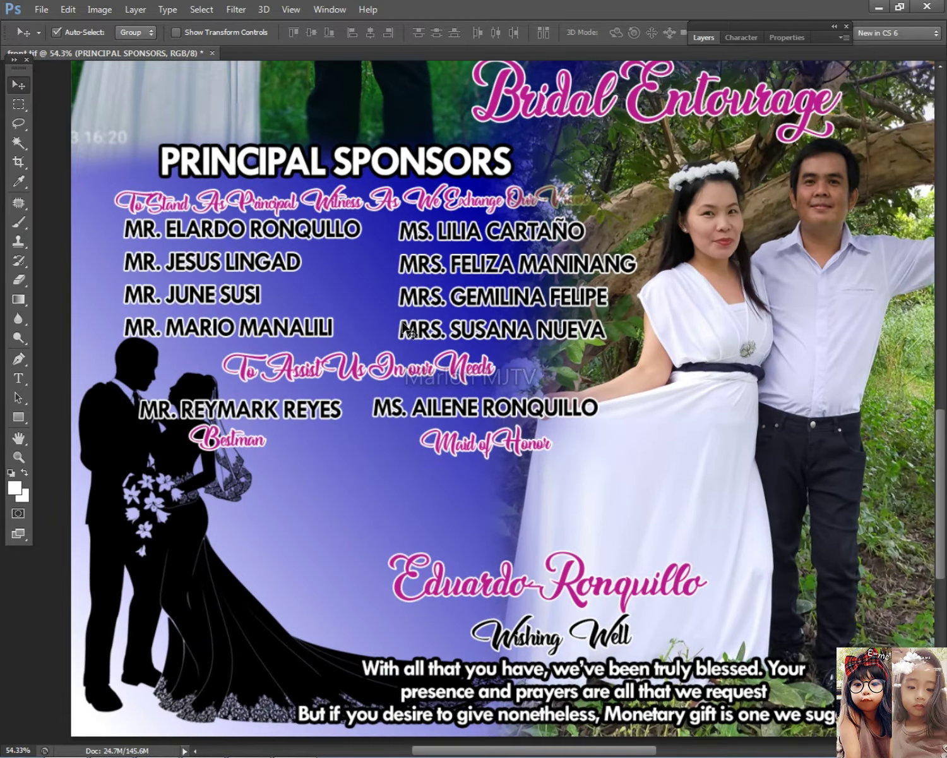
Place a heading copy below Maid of Honor and retype it as SECONDARY SPONSORS
mouse_move(310, 168)
left_mouse_down()
mouse_move(502, 492)
mouse_move(522, 487)
left_mouse_up()
scroll(522, 487, "up", 3)
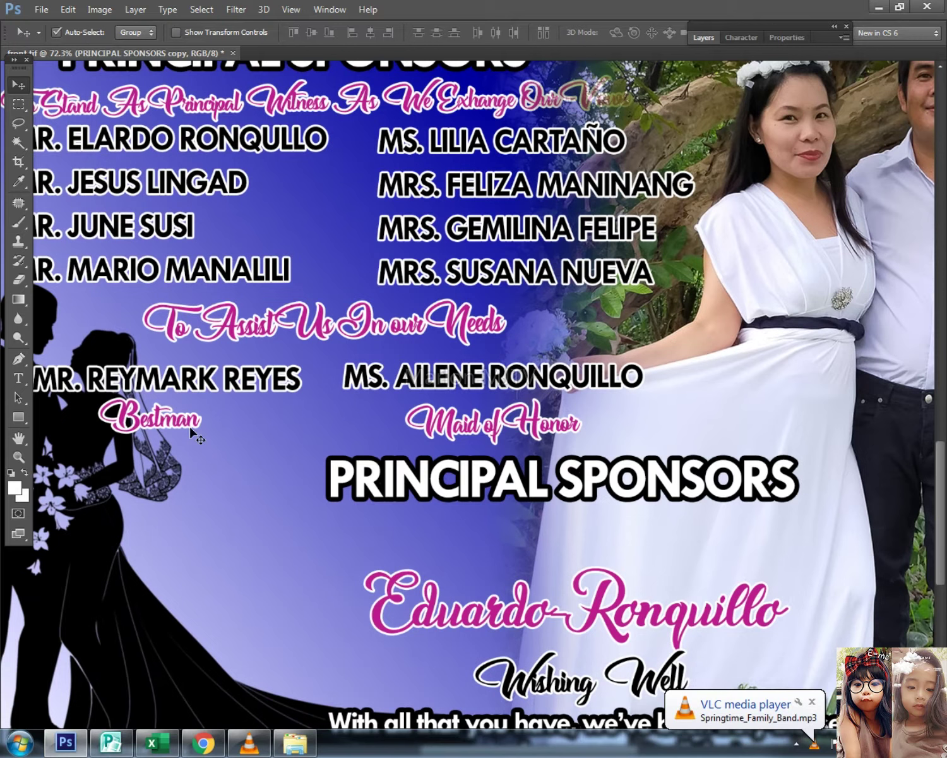
left_click(18, 378)
double_click(535, 485)
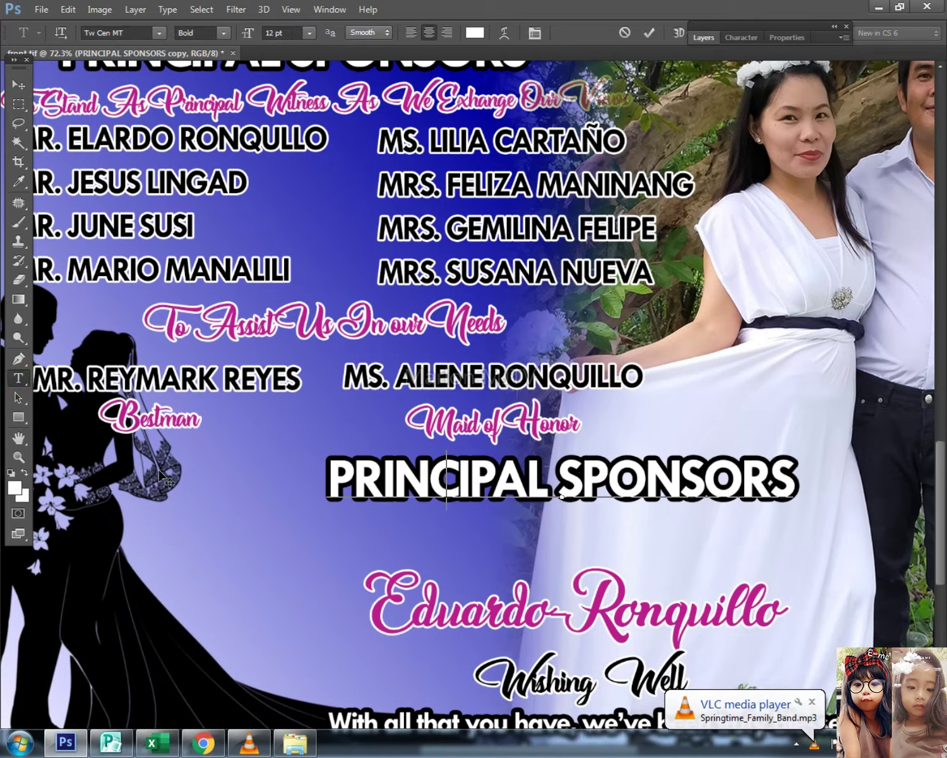
type("secondary")
key("ctrl+a")
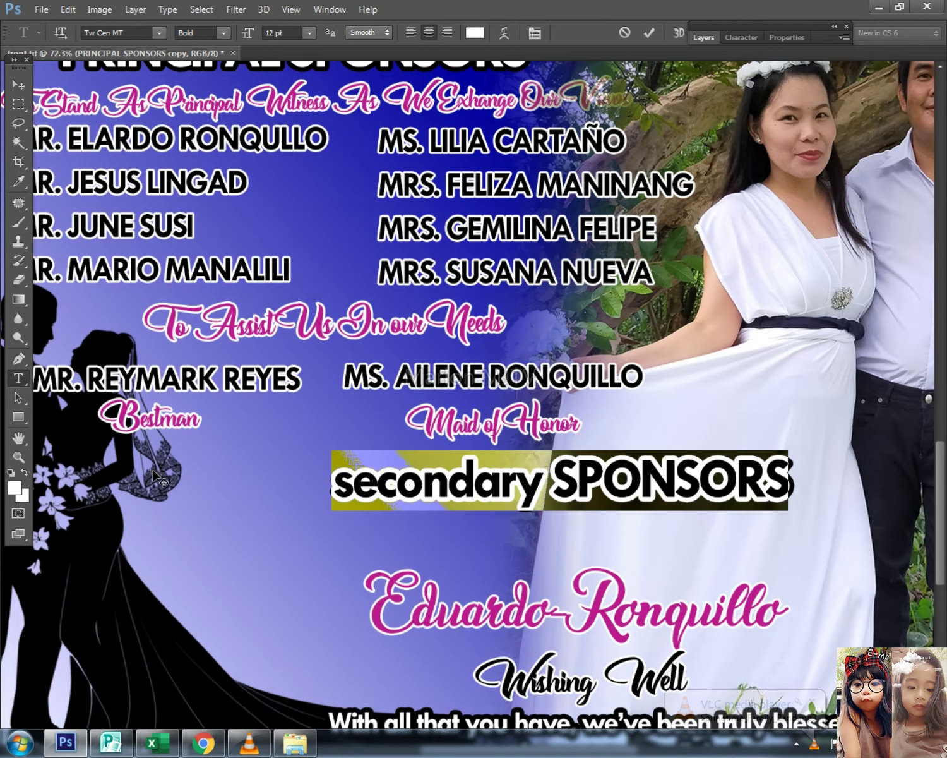
left_click_drag(552, 483, 319, 484)
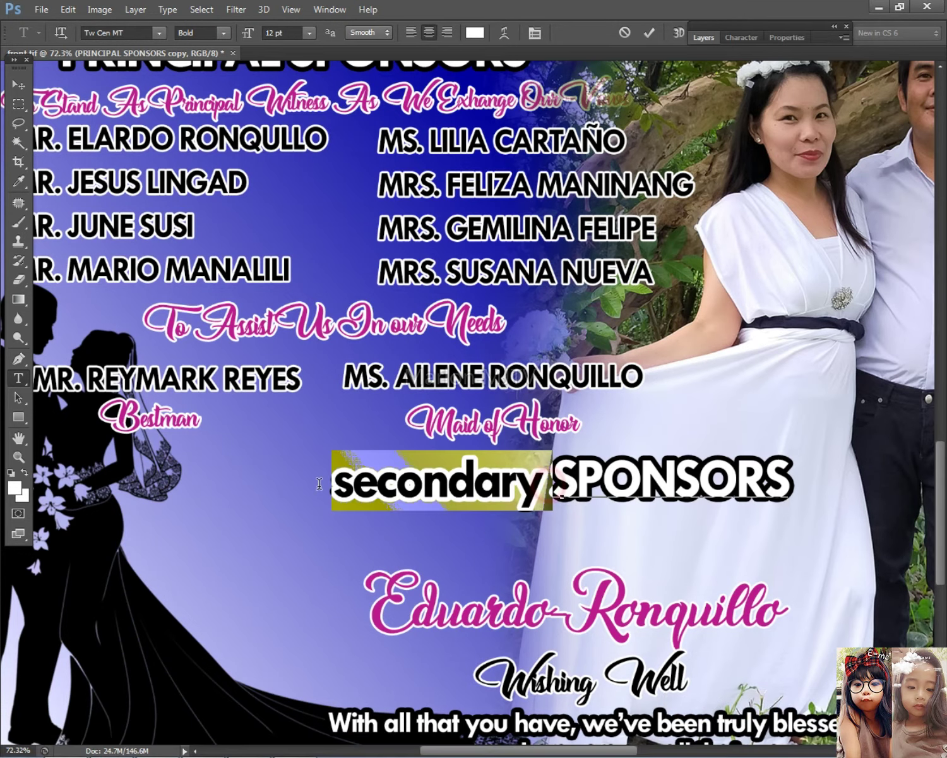
type("SECO")
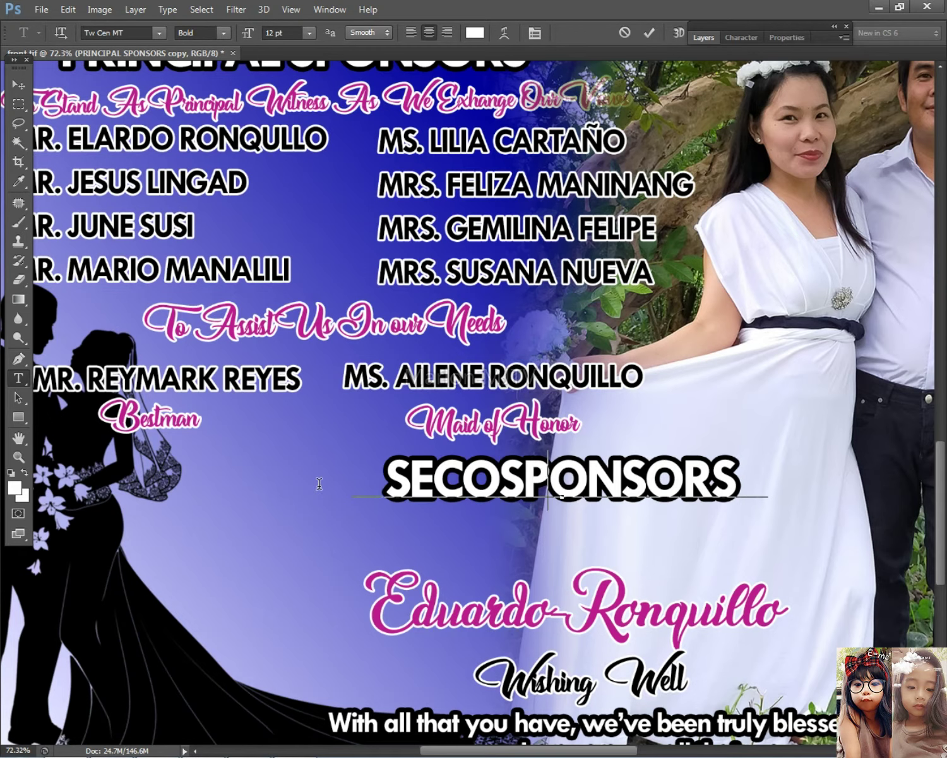
type("NDARY")
left_click(18, 84)
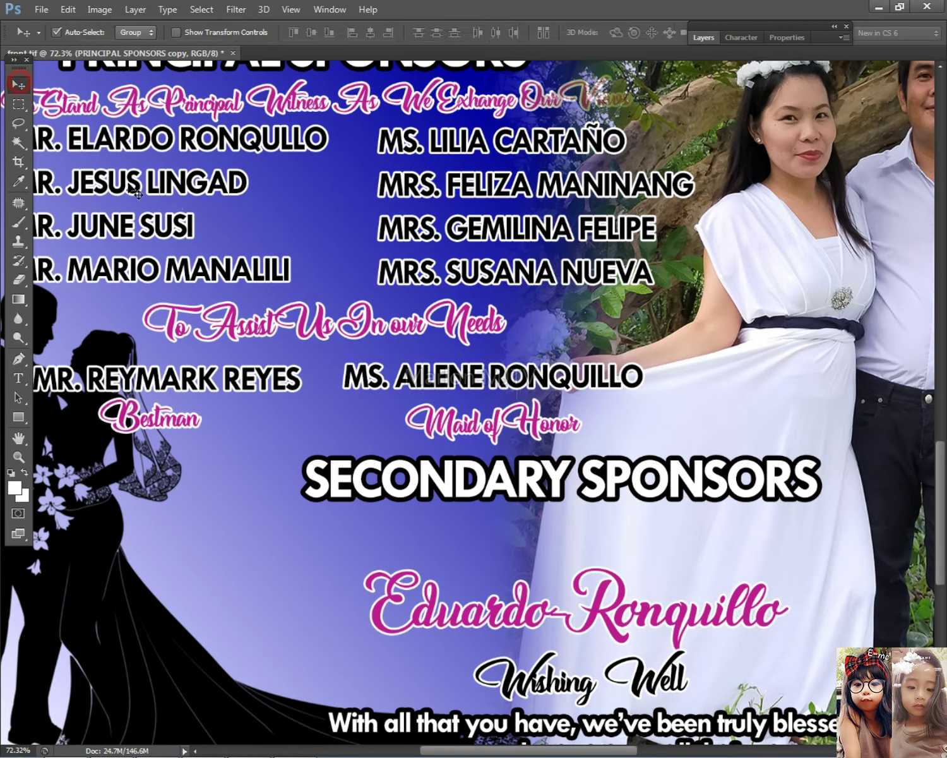
Shrink the SECONDARY SPONSORS heading to about 91% and nudge it down slightly
key("ctrl+0")
key("ctrl+t")
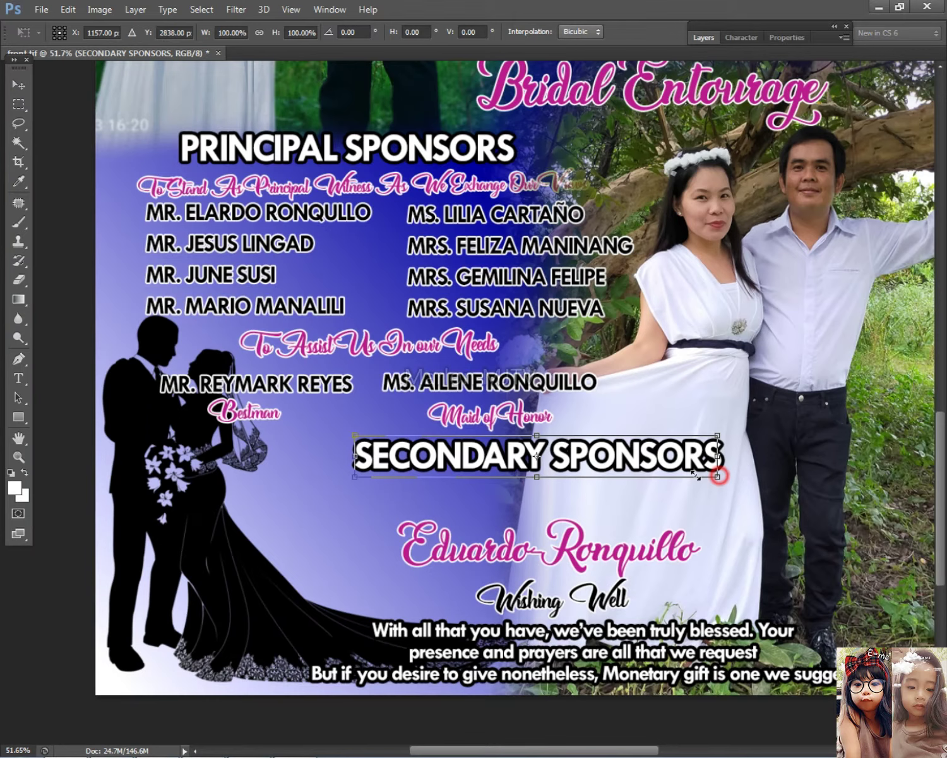
left_click_drag(718, 476, 688, 474)
key("Return")
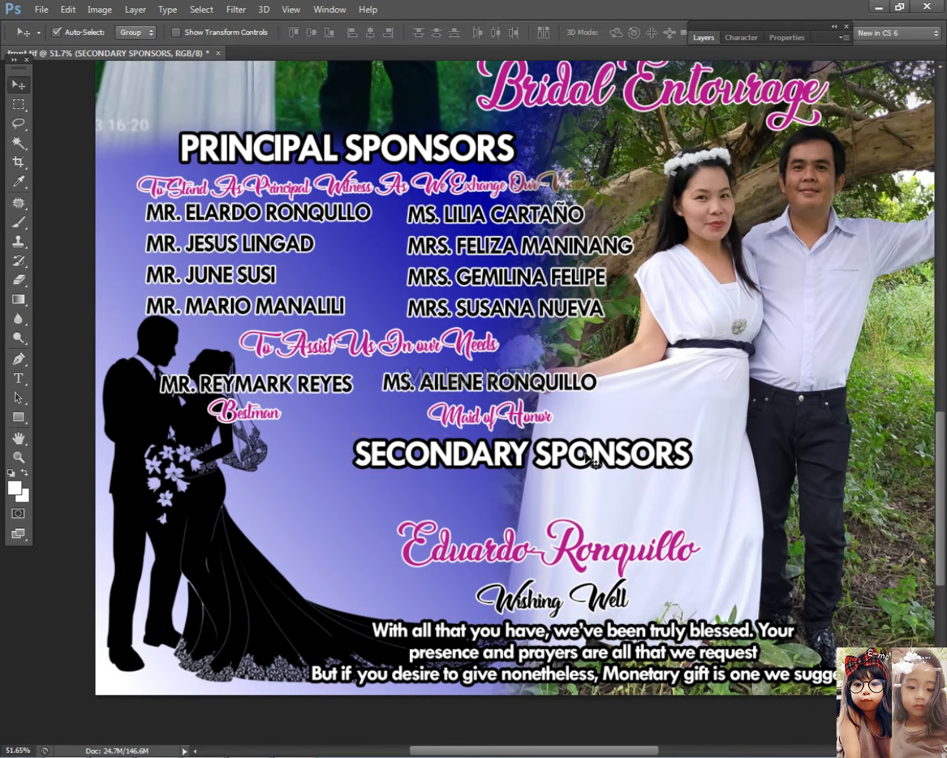
left_click_drag(588, 460, 591, 465)
scroll(679, 531, "right", 1)
scroll(676, 528, "down", 4)
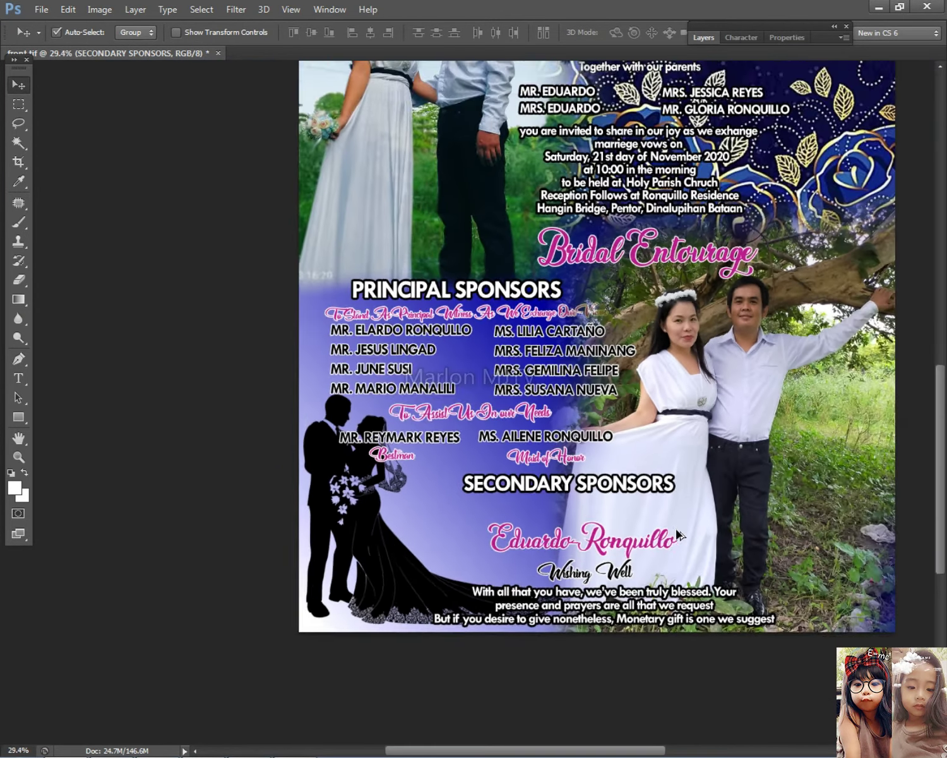
scroll(622, 610, "up", 2)
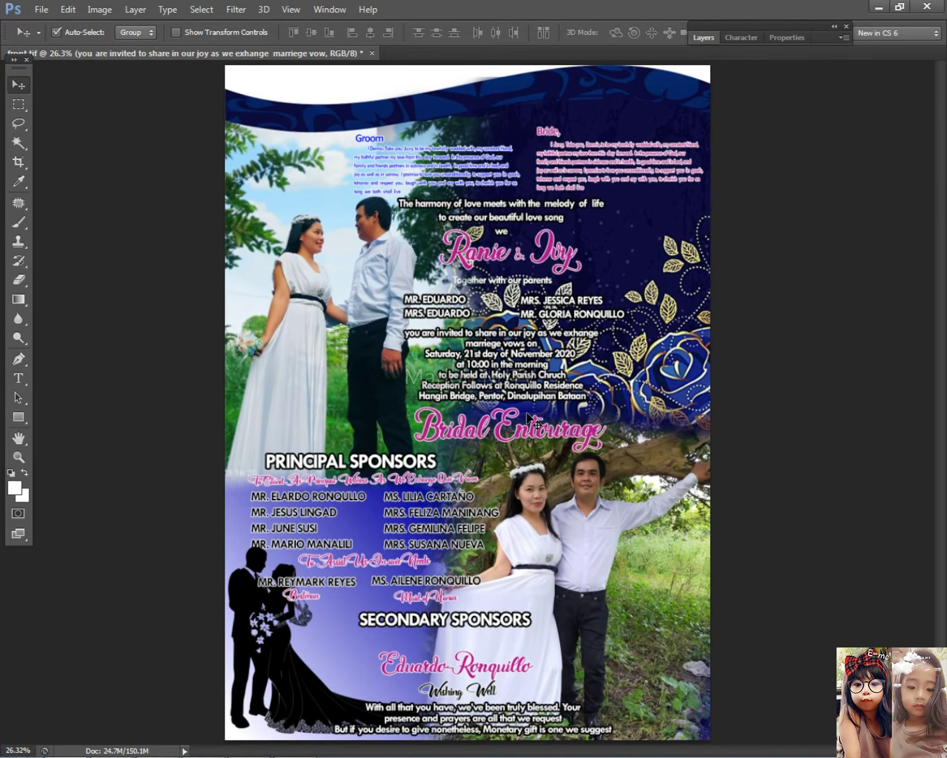
Read the client's chat request for two secondary sponsors in the browser, then return to Photoshop
right_click(271, 297)
left_click(297, 313)
scroll(344, 486, "up", 1)
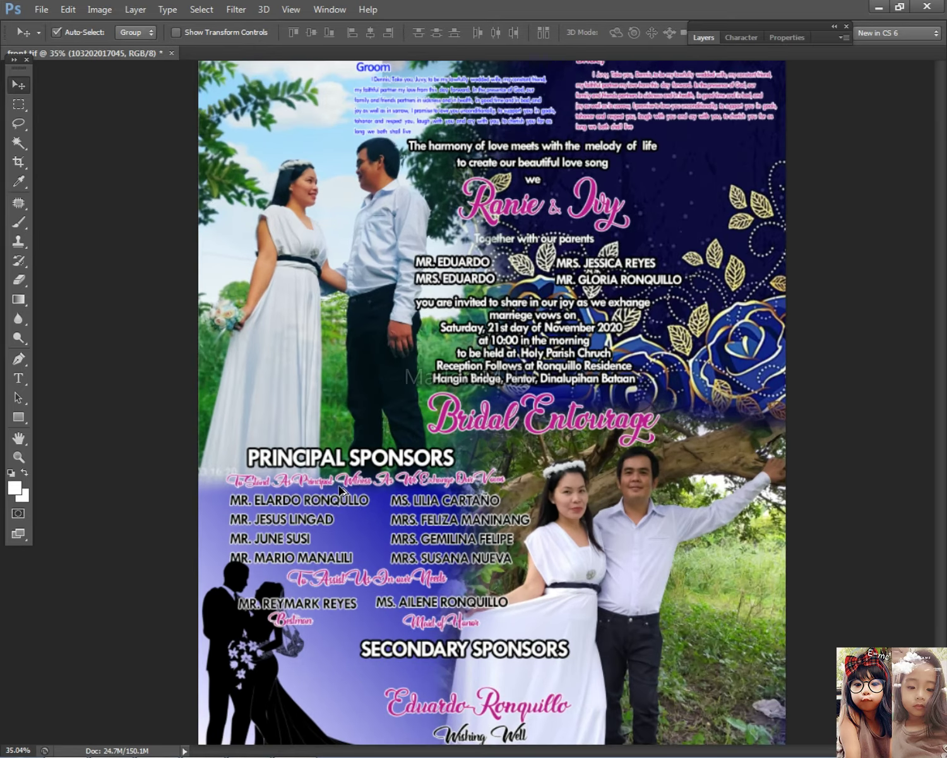
right_click(344, 489)
left_click(344, 491)
key("alt+Tab")
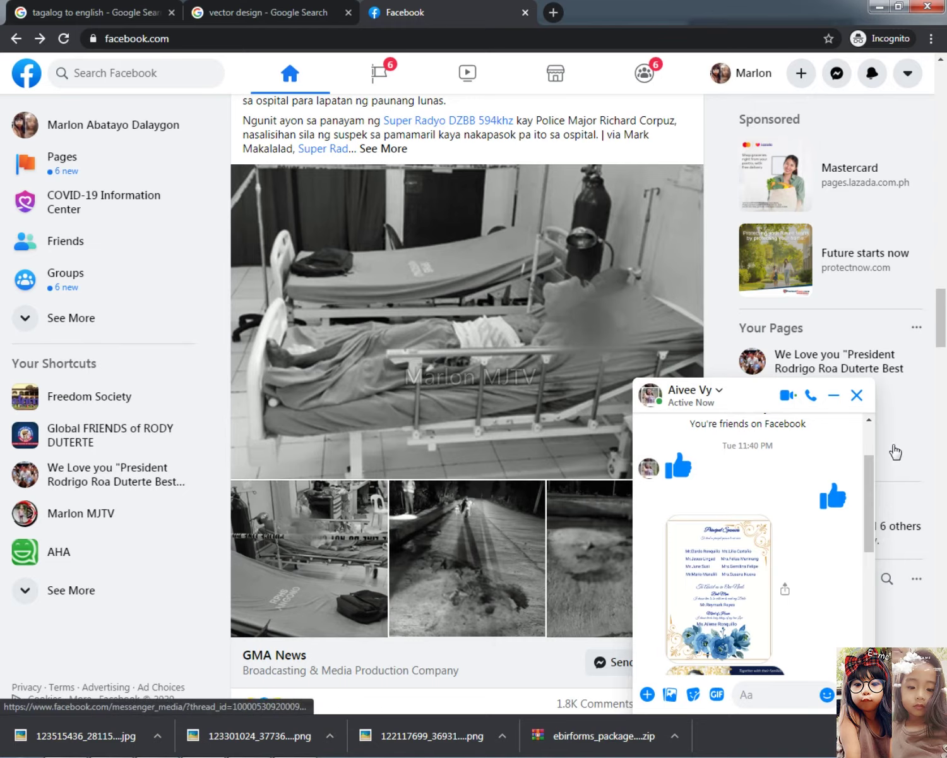
scroll(803, 572, "down", 5)
scroll(803, 571, "down", 3)
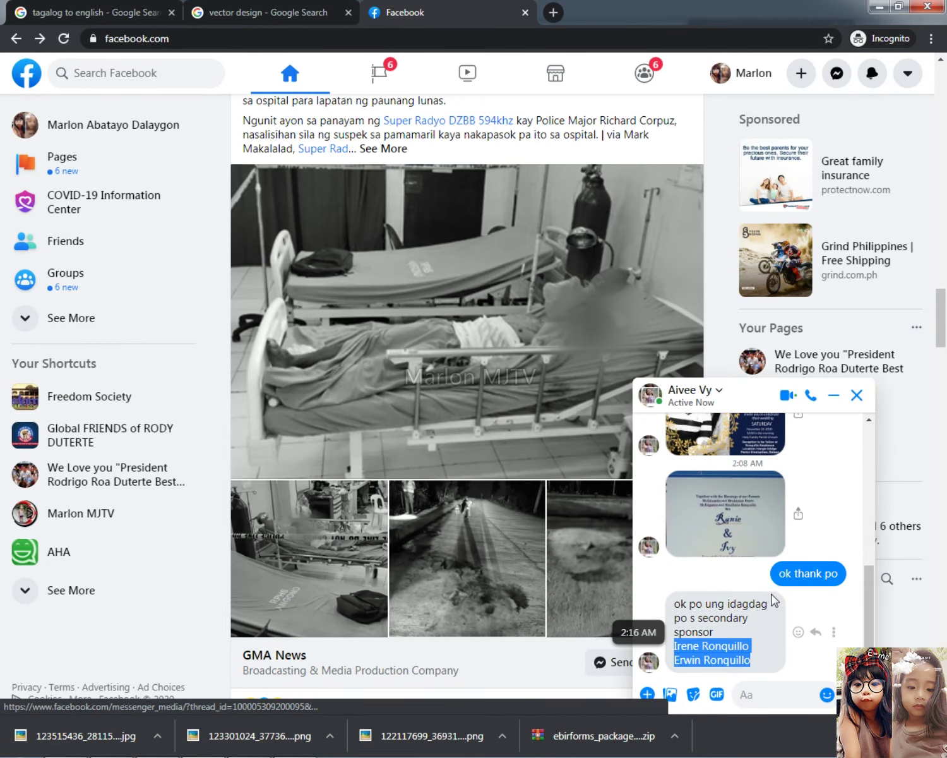
left_click(879, 6)
scroll(483, 606, "up", 2)
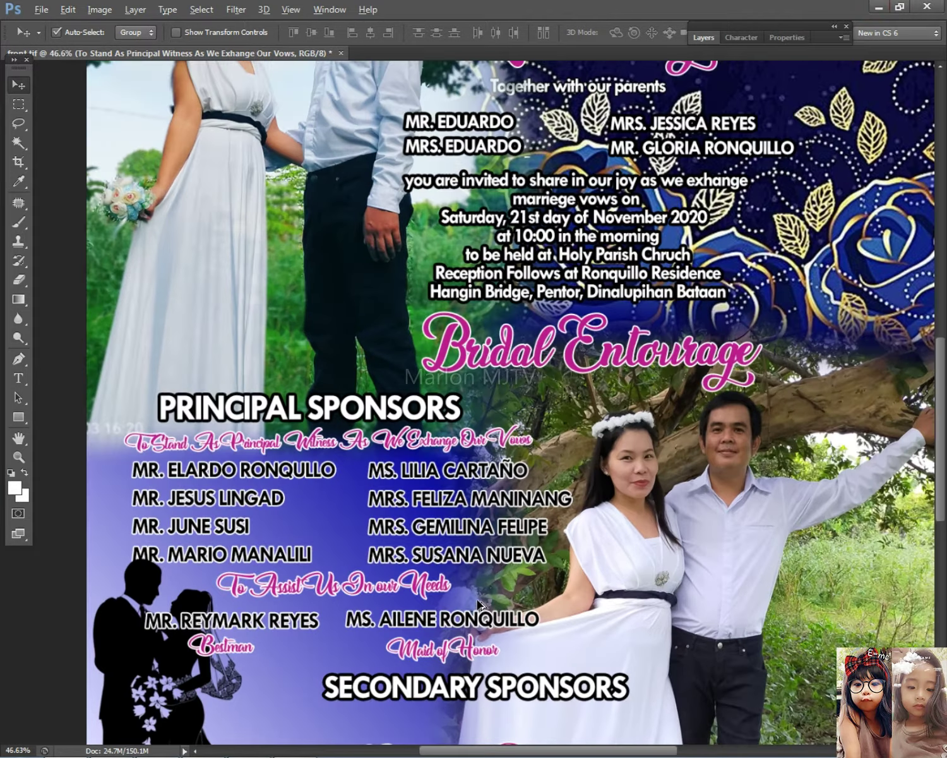
Copy the maid-of-honor name line under SECONDARY SPONSORS and change its title from MS to MR
scroll(491, 427, "down", 1)
scroll(491, 427, "down", 5)
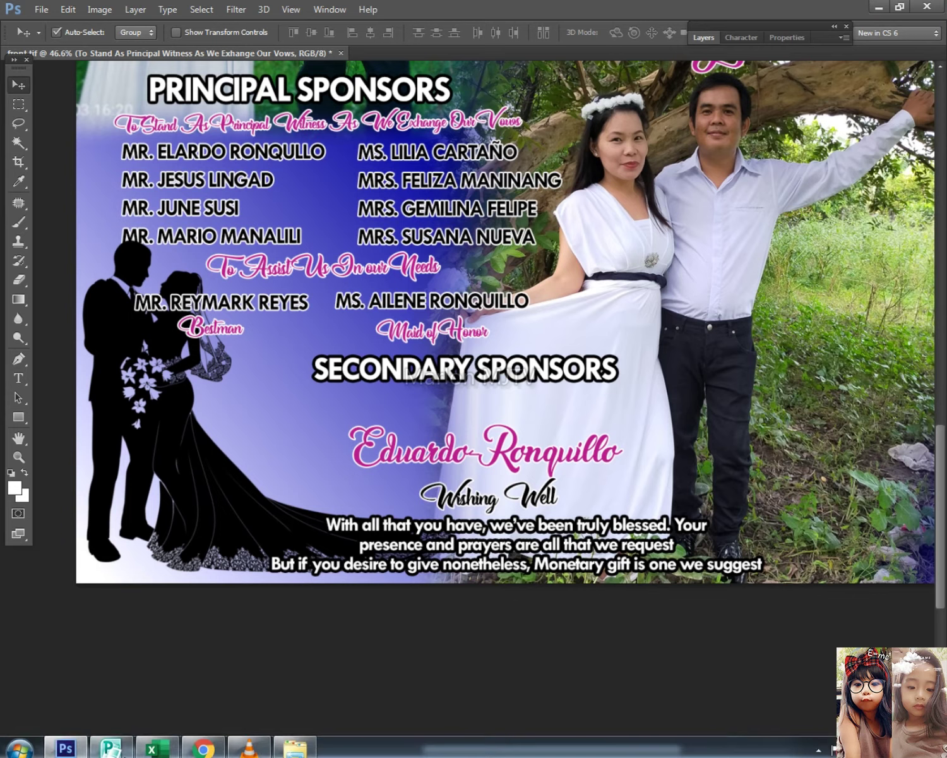
left_click(204, 743)
left_click(212, 746)
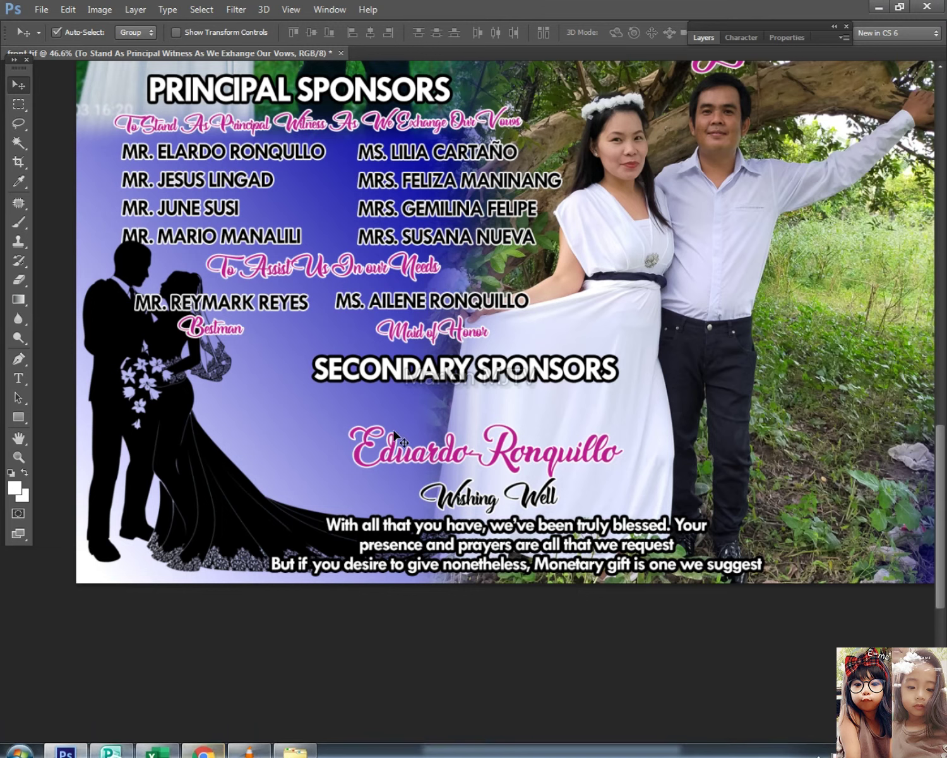
right_click(424, 297)
left_click(445, 306)
mouse_move(442, 309)
left_mouse_down()
mouse_move(446, 426)
mouse_move(355, 407)
mouse_move(567, 411)
left_mouse_up()
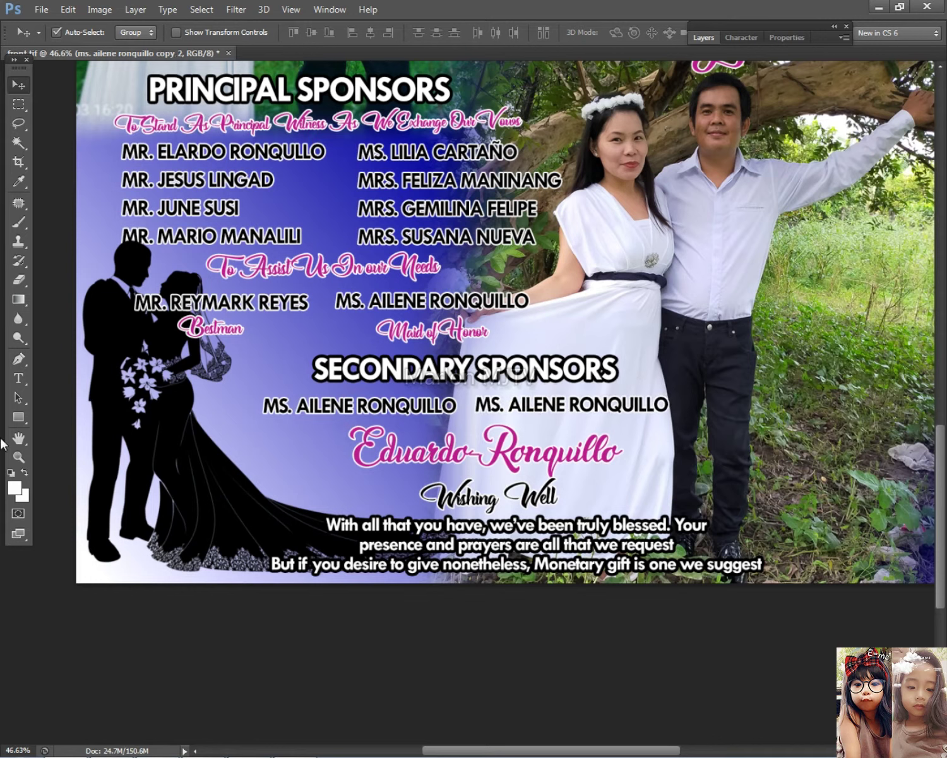
left_click(17, 380)
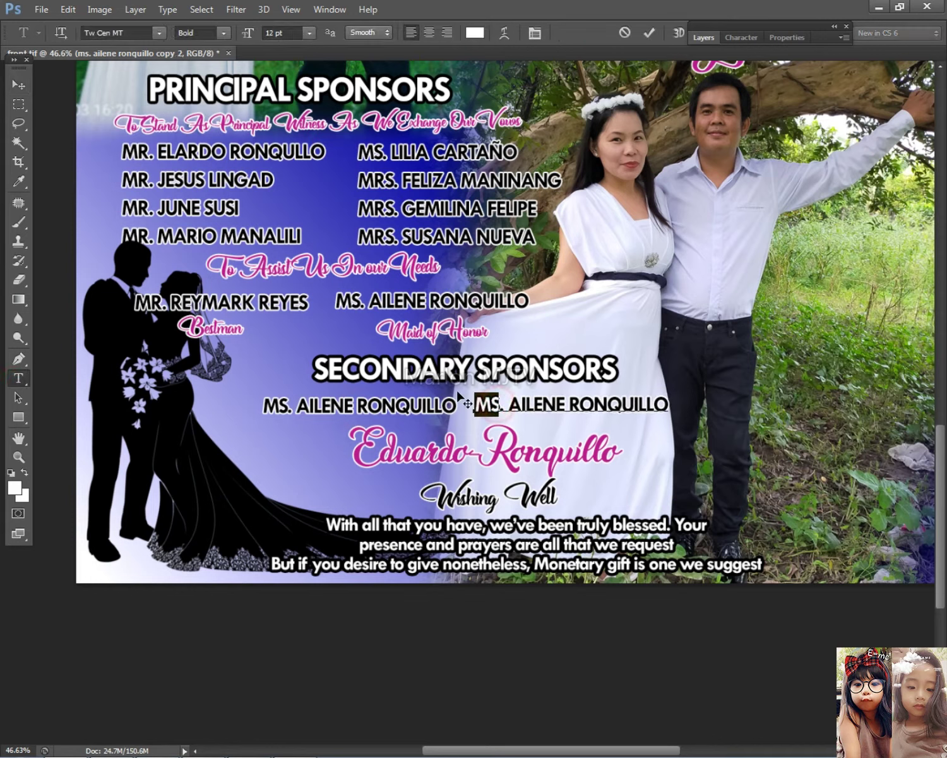
type("MR")
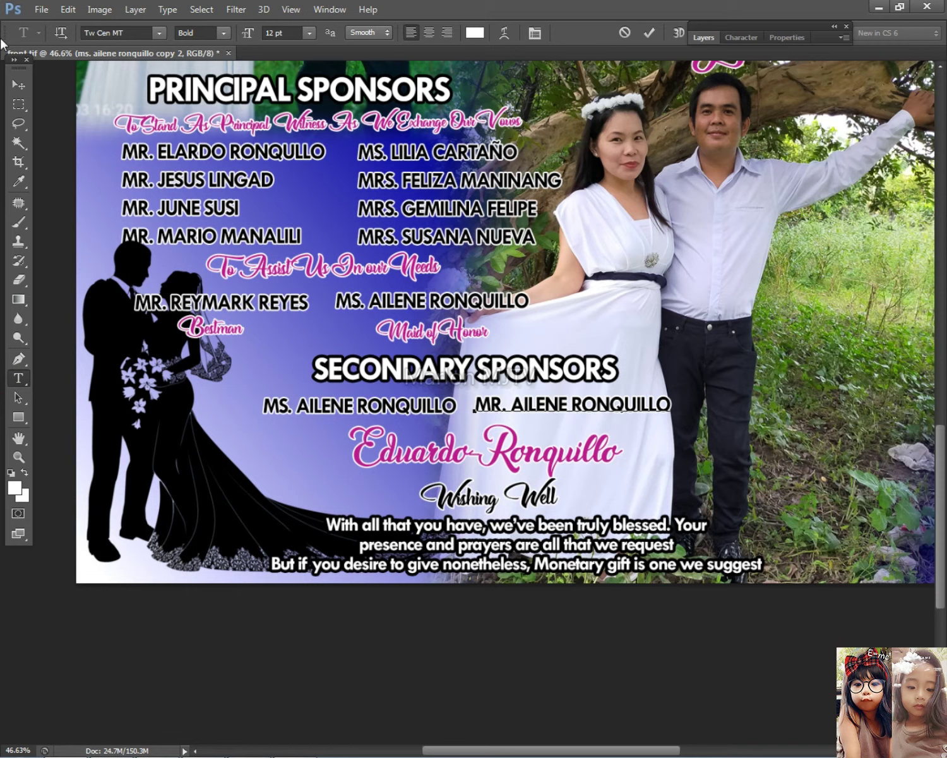
left_click(19, 86)
Copy the second requested sponsor name from the browser chat
scroll(187, 262, "down", 2)
key("alt+Tab")
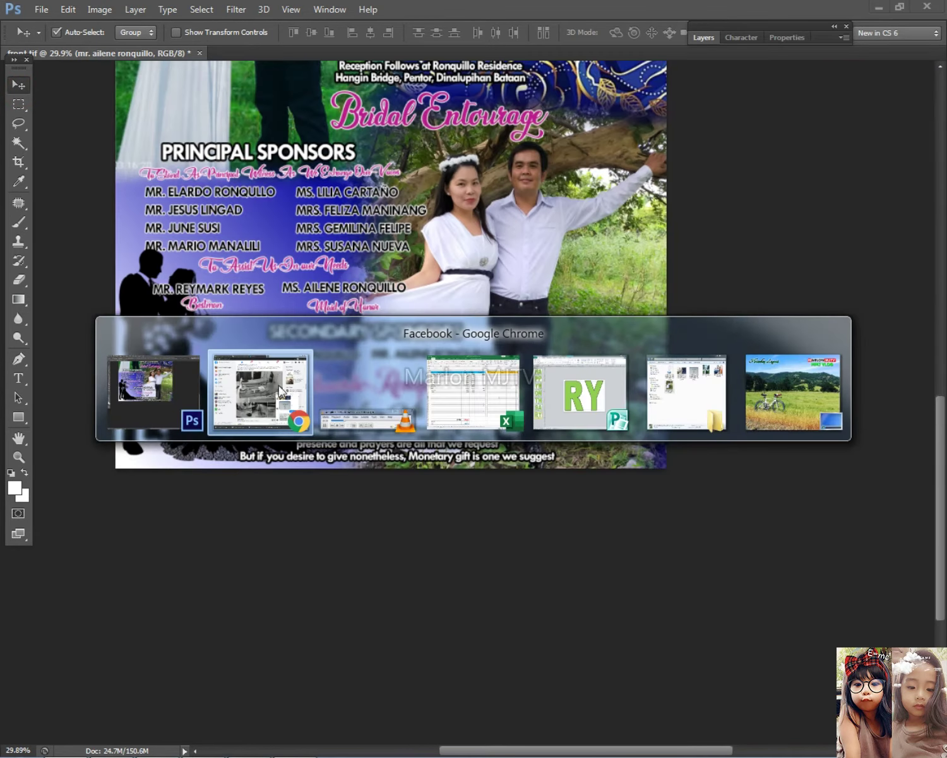
left_click(274, 391)
key("alt+Tab")
left_click_drag(751, 661, 671, 665)
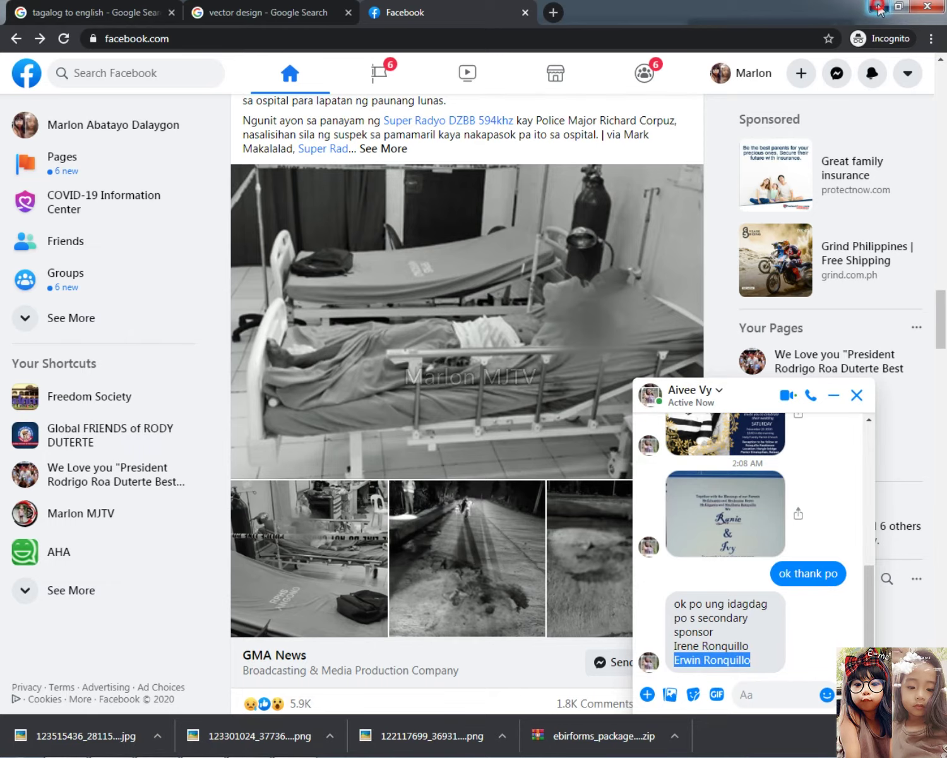
left_click(878, 8)
left_click(19, 378)
scroll(305, 336, "up", 2)
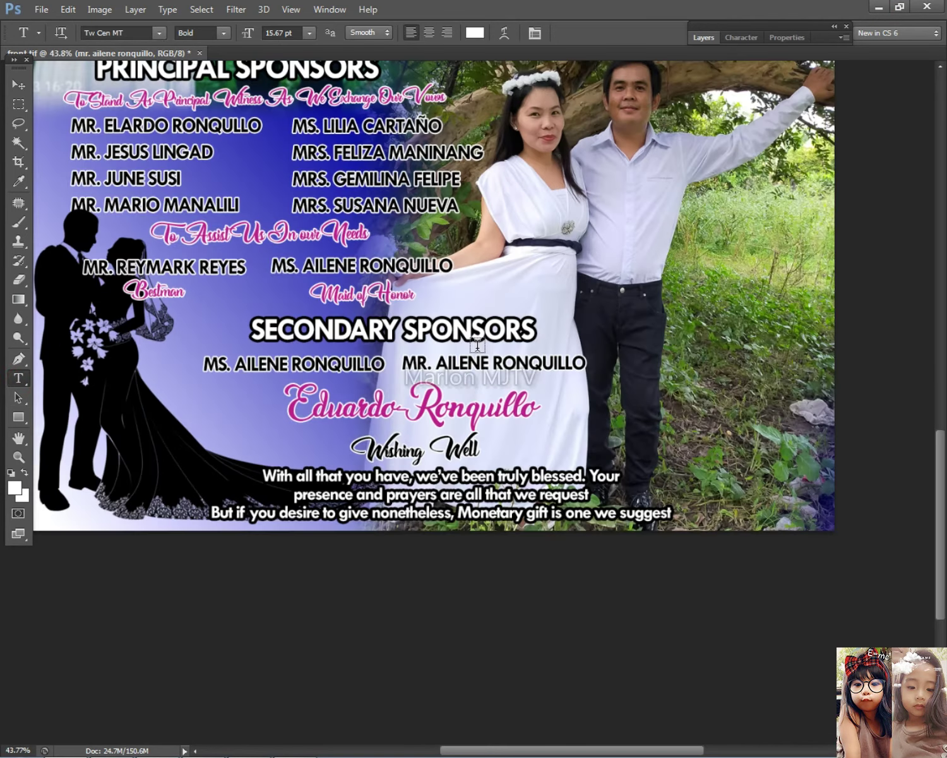
Replace the second secondary sponsor's first name with the pasted requested name
left_click(435, 362)
key("shift+End")
key("ctrl+v")
key("BackSpace")
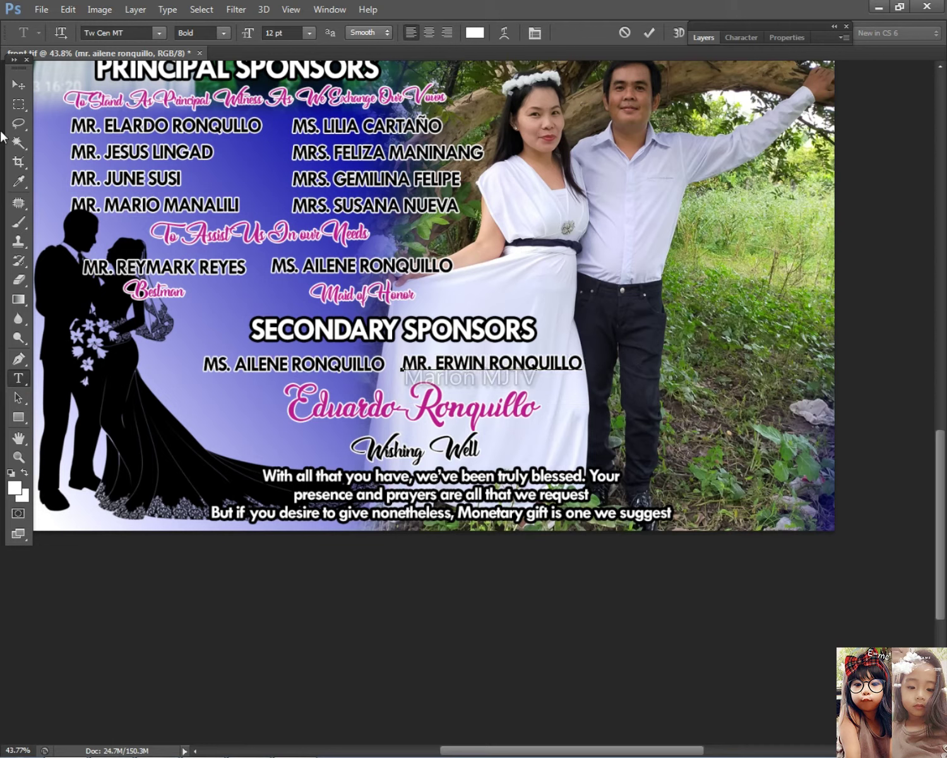
left_click(19, 84)
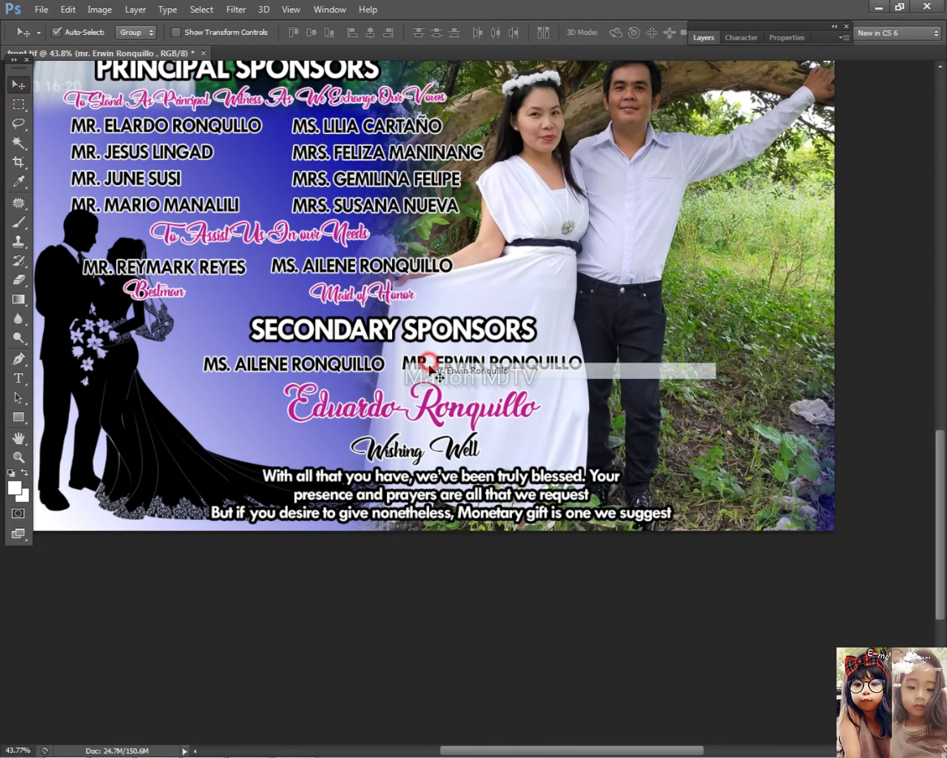
Shrink the pink script name above Wishing Well to about 79% and shift it right to recentre
right_click(419, 399)
left_click(427, 421)
key("ctrl+t")
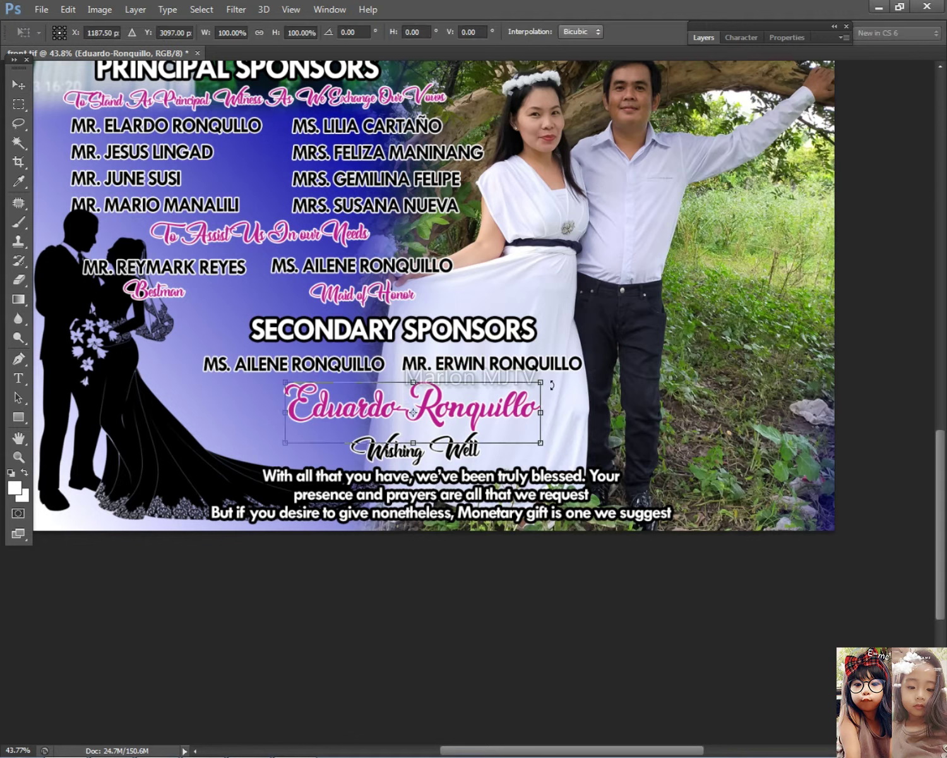
left_click_drag(538, 385, 486, 394)
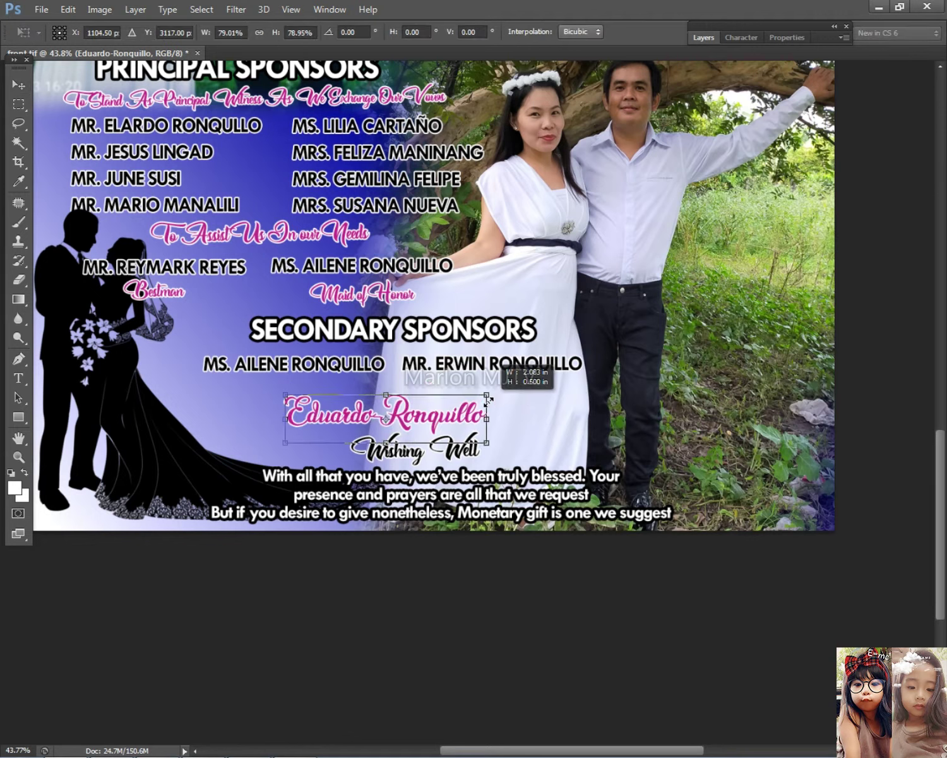
key("Return")
left_click_drag(419, 421, 463, 418)
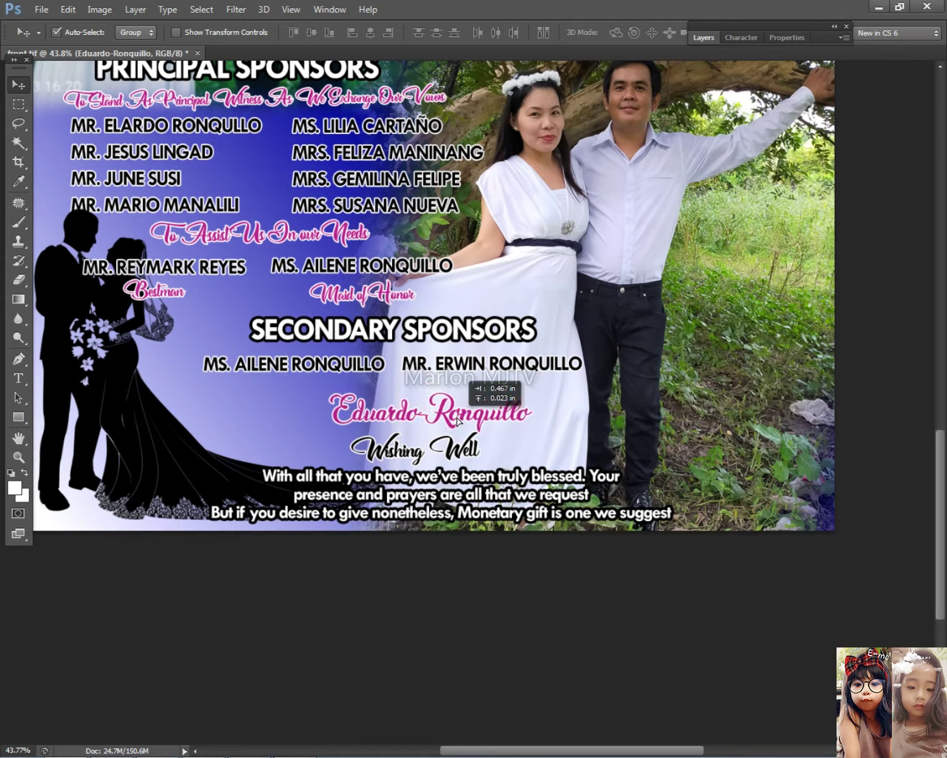
left_click(456, 449)
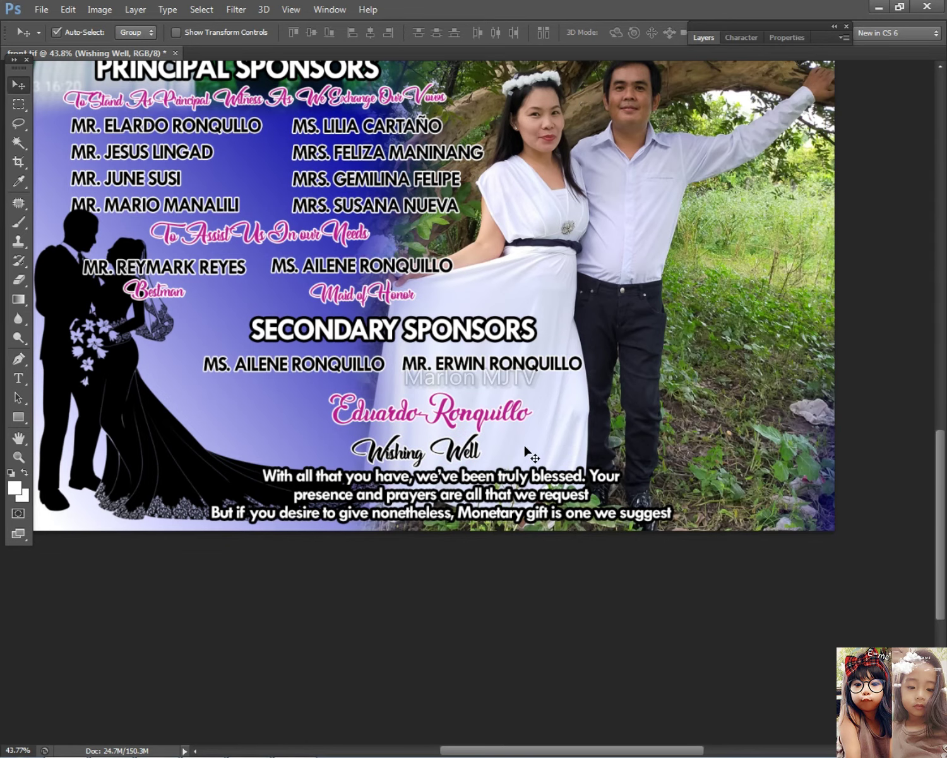
scroll(529, 432, "down", 3)
scroll(473, 418, "up", 2)
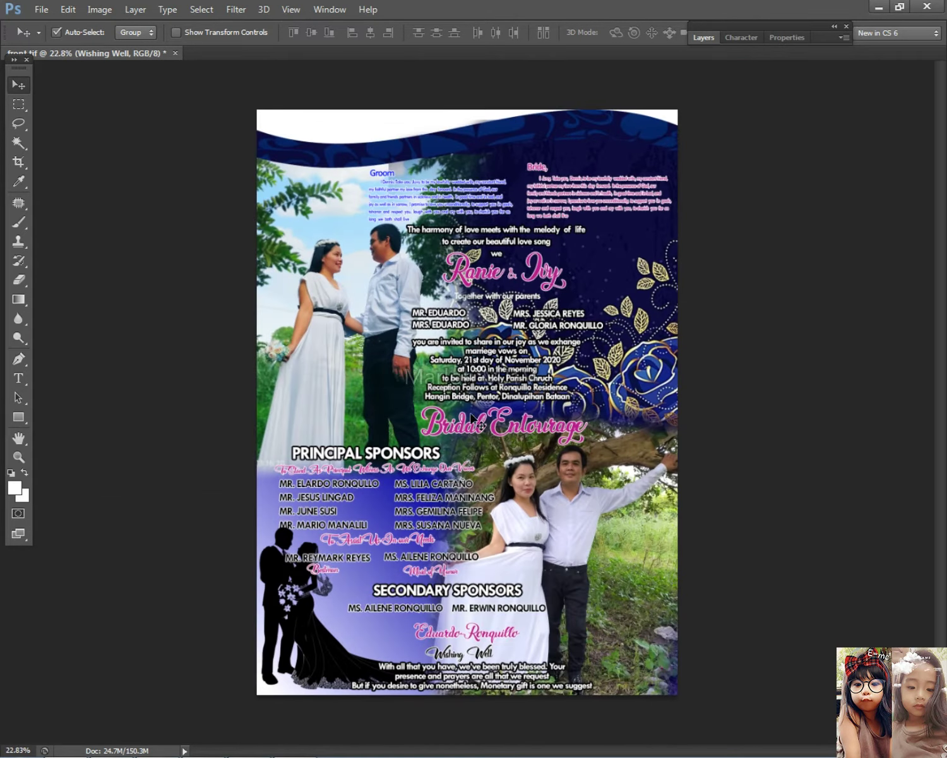
Try nudging the Groom heading and the groom's vow text downward
left_click(338, 319)
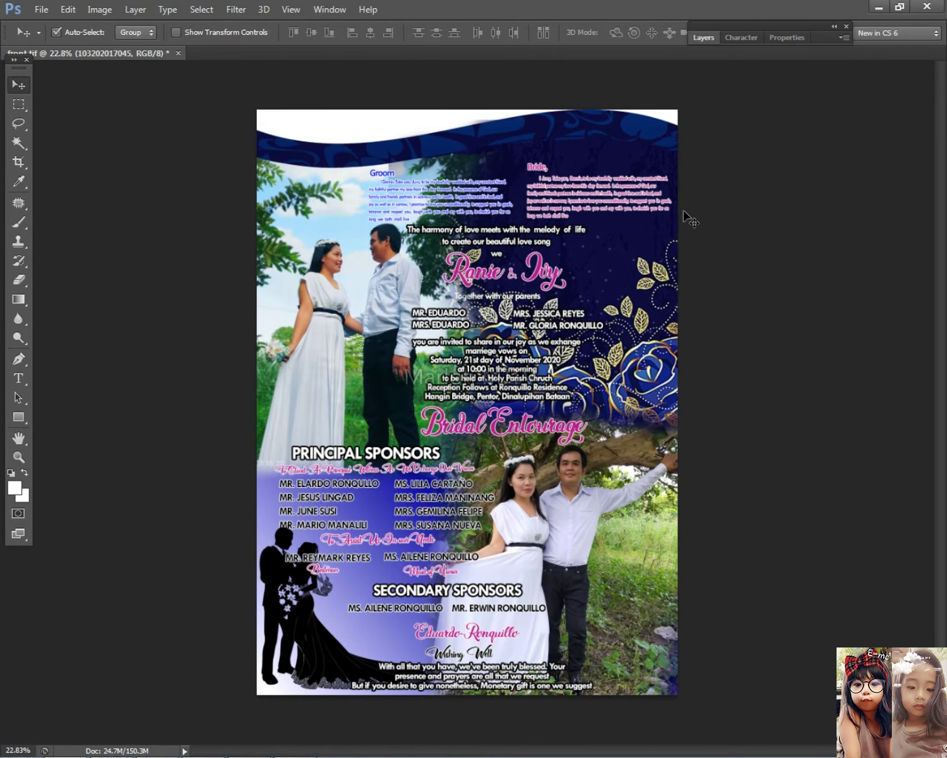
scroll(611, 153, "up", 1)
scroll(536, 133, "up", 2)
scroll(383, 201, "up", 1)
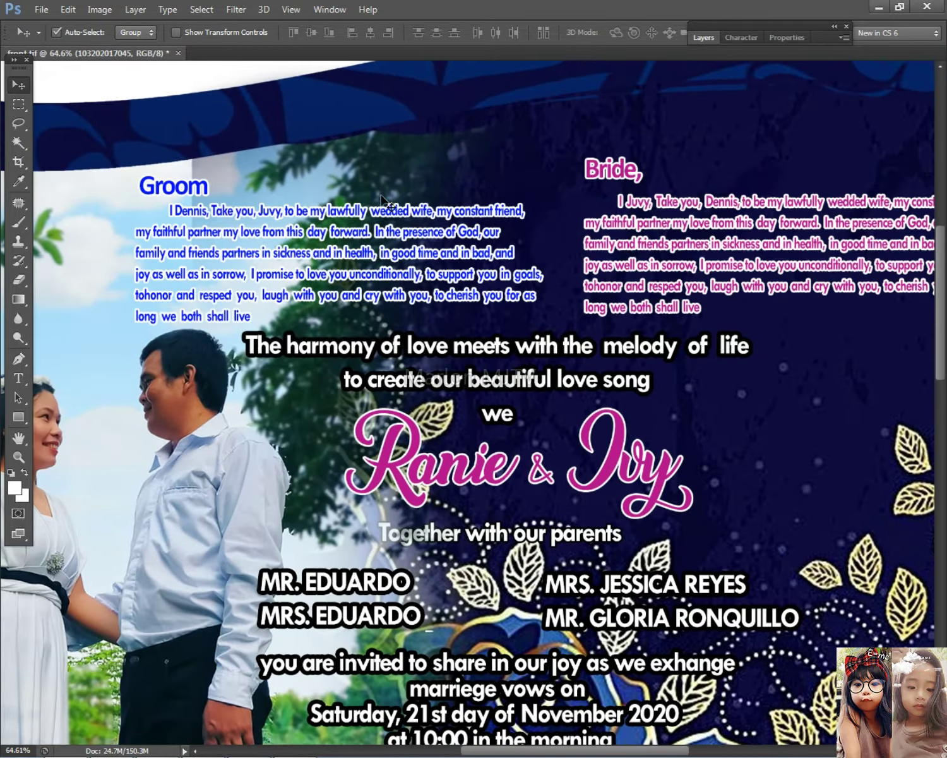
left_click(178, 192)
key("Down")
key("Return")
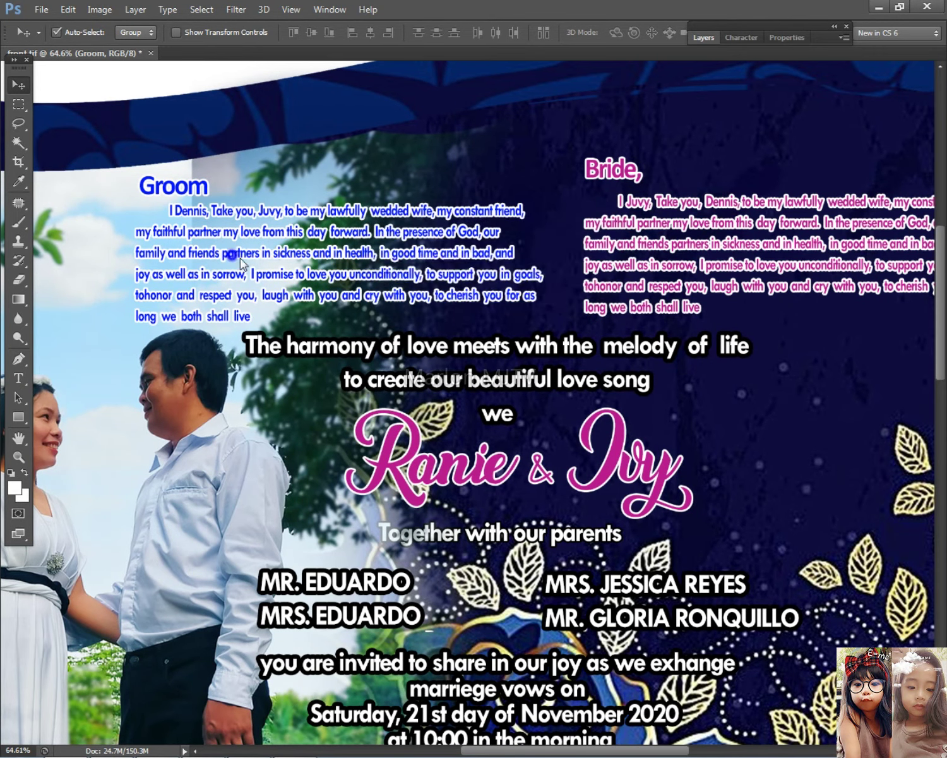
left_click(232, 256)
key("Down")
key("Return")
left_click(707, 245)
Raise the 'Together with our parents' line one level in the layer stack
right_click(524, 338)
key("Escape")
scroll(694, 259, "down", 2)
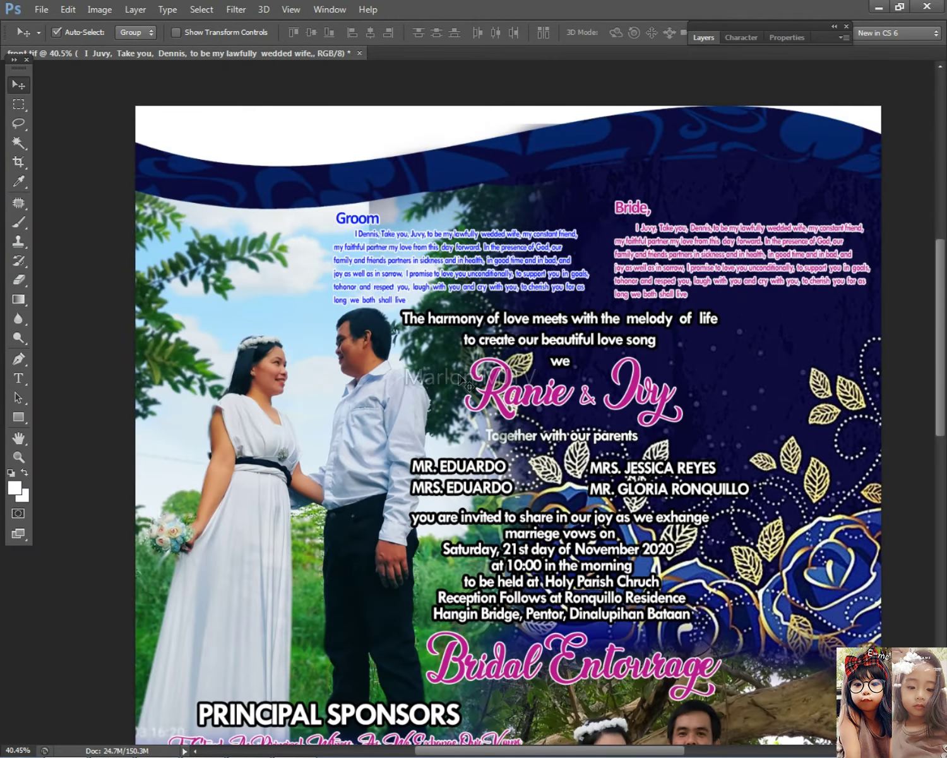
left_click(536, 437)
left_click(135, 9)
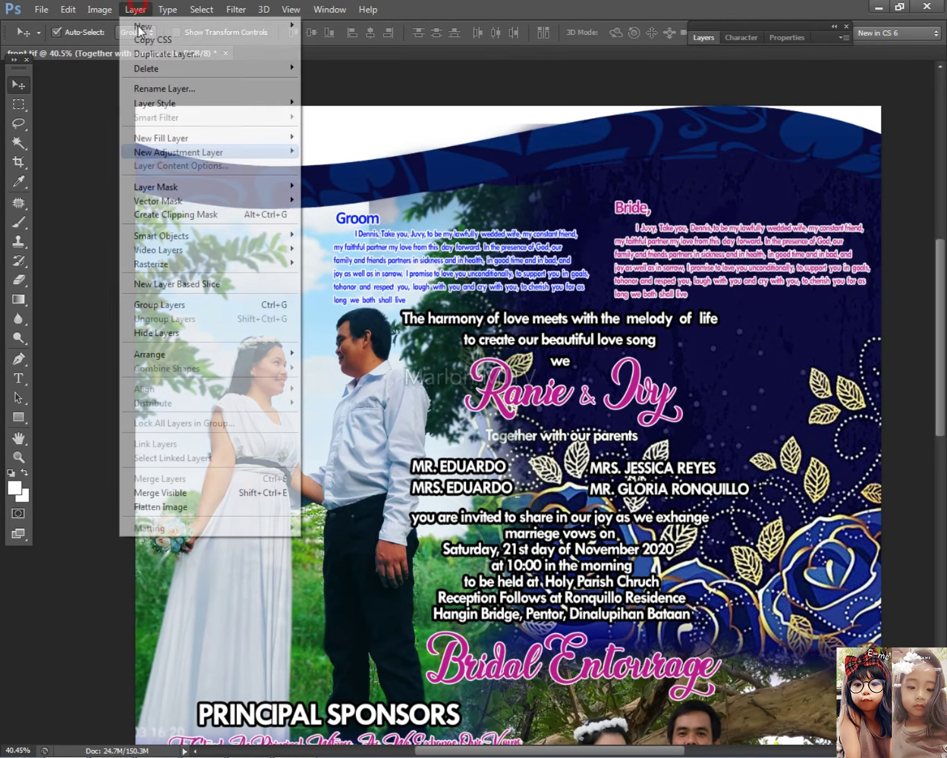
mouse_move(150, 354)
left_click(369, 368)
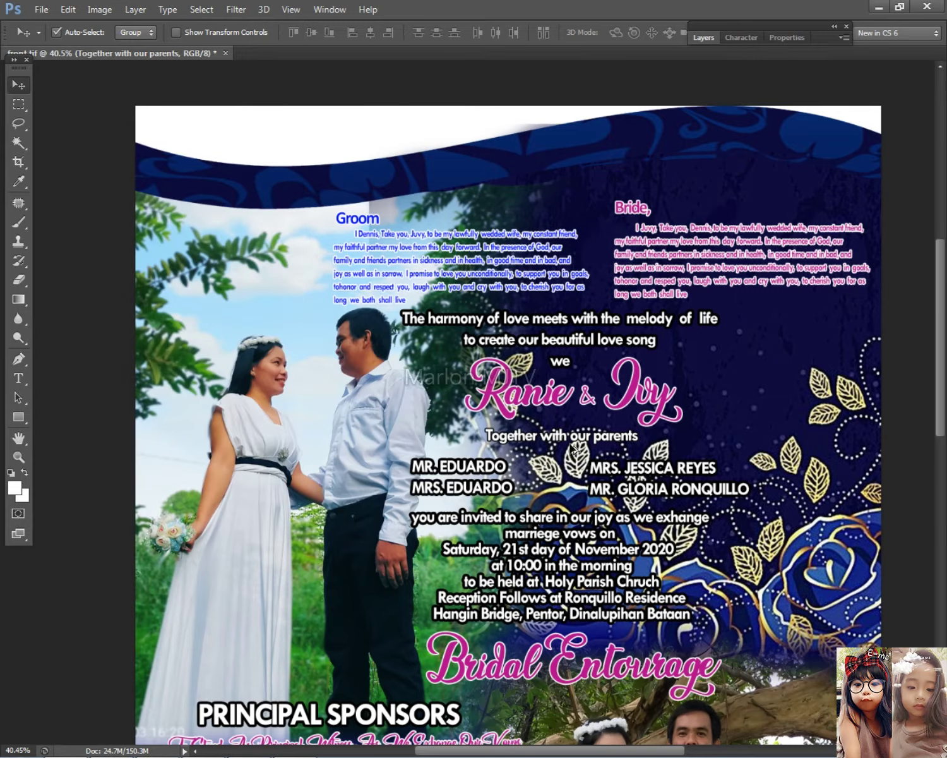
scroll(573, 440, "up", 2)
scroll(573, 440, "up", 1)
scroll(573, 440, "down", 2)
scroll(573, 440, "down", 2)
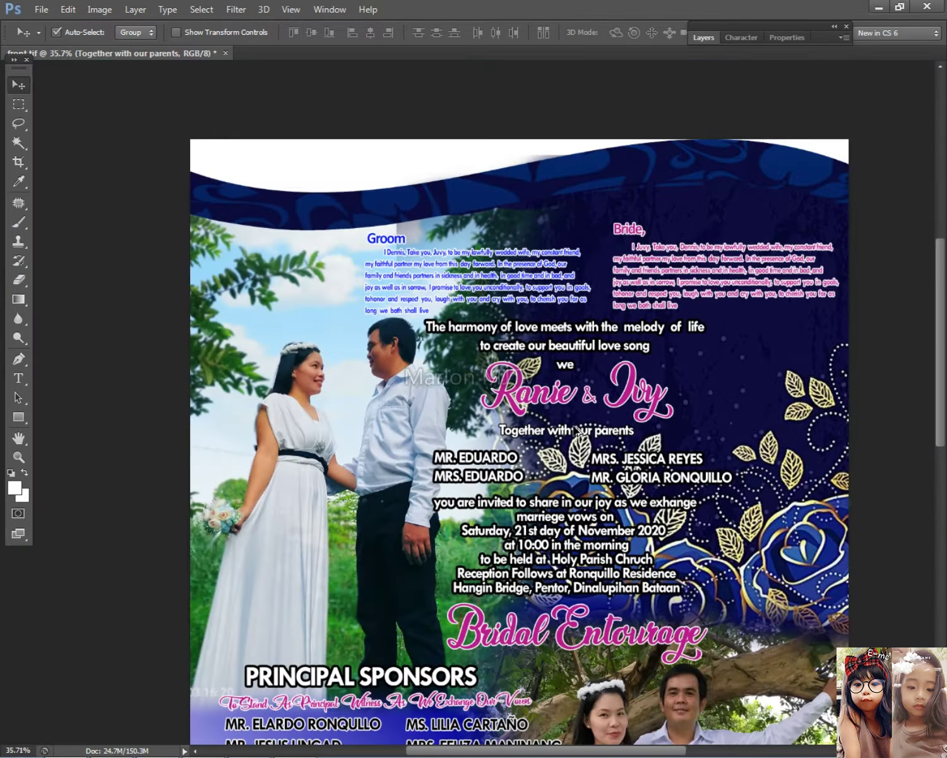
scroll(573, 440, "down", 1)
scroll(550, 445, "up", 1)
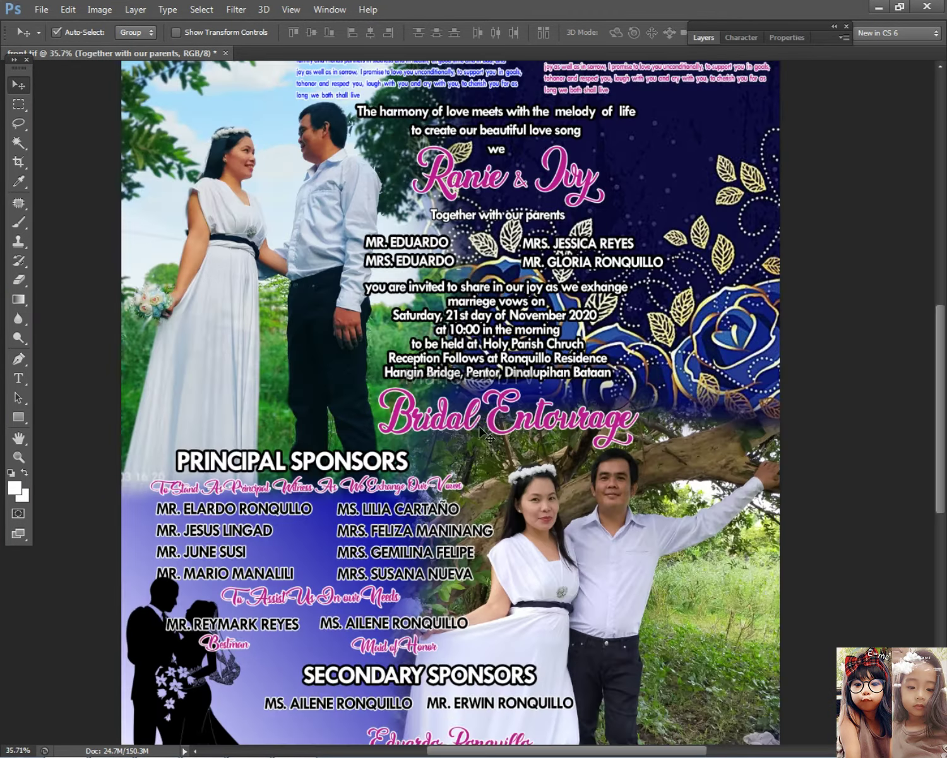
Select the Bridal Entourage title layer and save the invitation
right_click(480, 421)
left_click(506, 428)
scroll(584, 417, "down", 2)
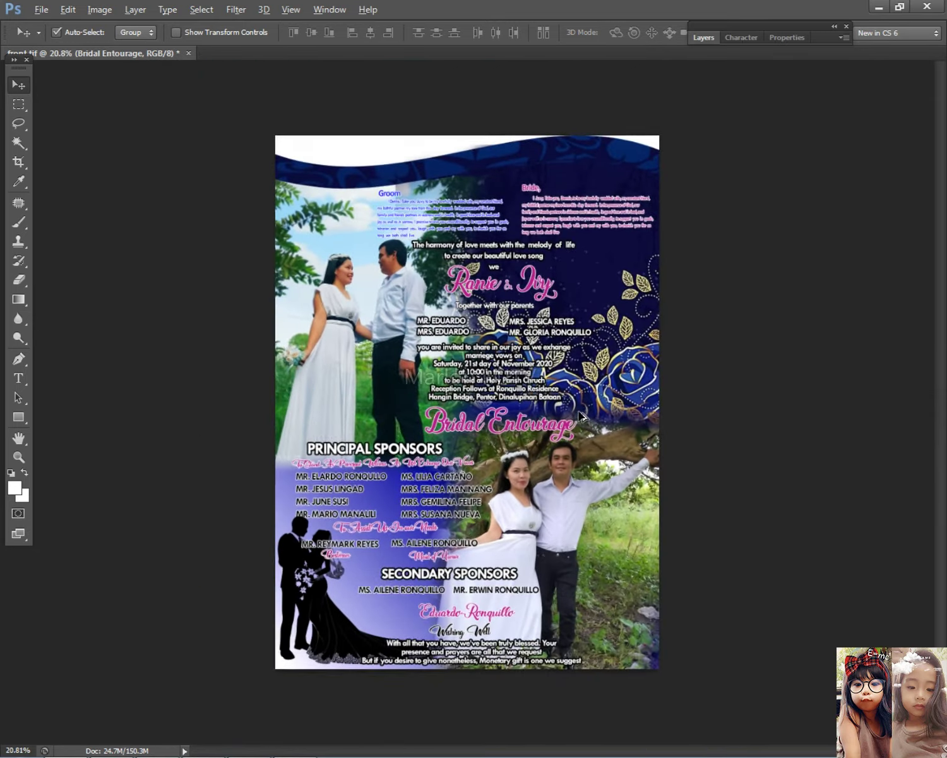
scroll(584, 417, "up", 1)
key("ctrl+s")
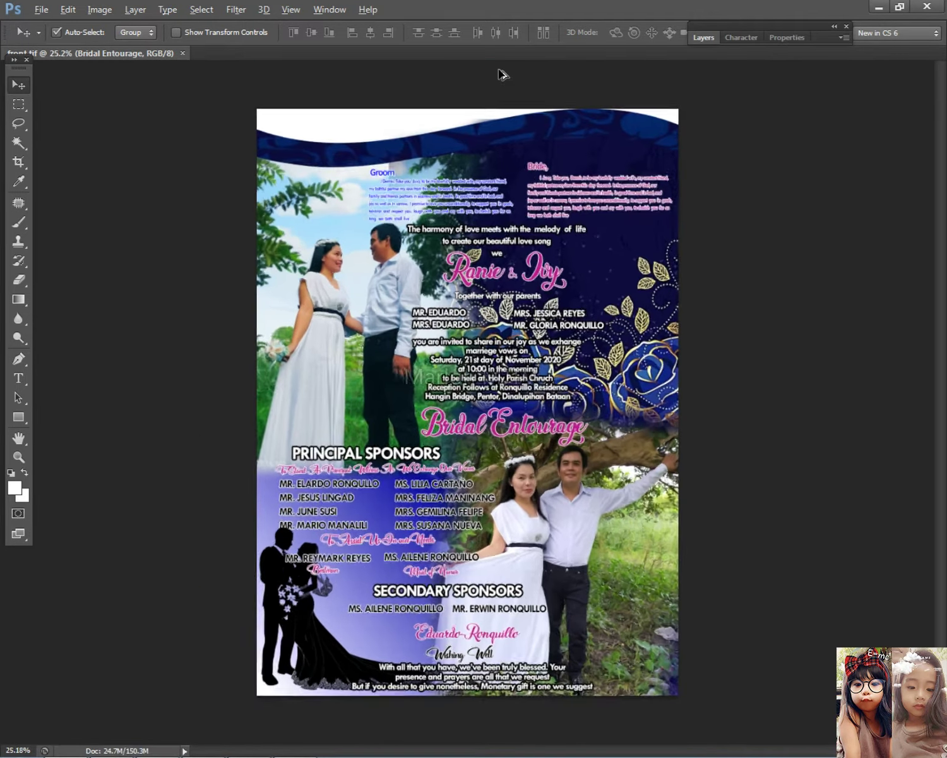
Select Layers 56 and 57 near the top banner, then drop the temporary rectangular selection
scroll(496, 95, "up", 2)
right_click(487, 226)
left_click(489, 230)
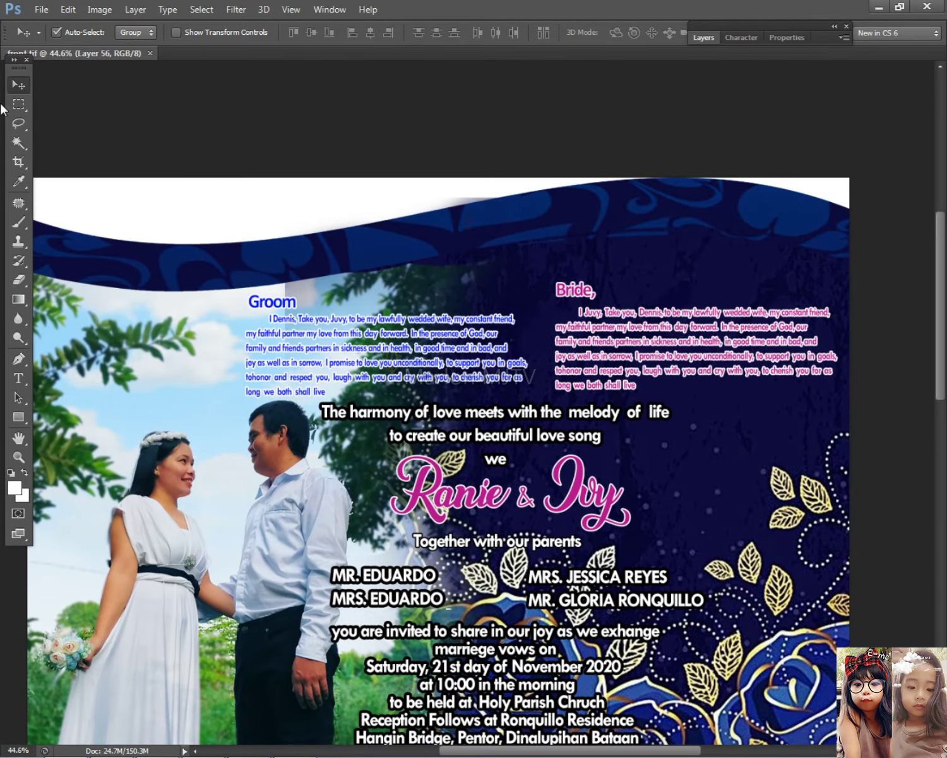
left_click(18, 105)
left_click_drag(368, 160, 508, 223)
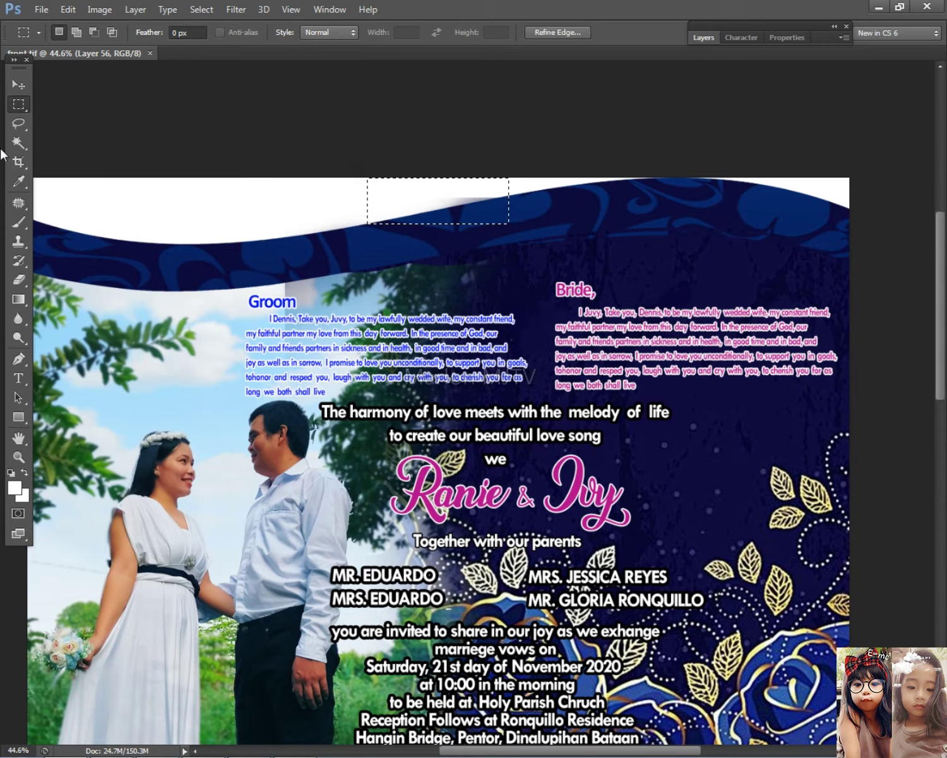
key("v")
right_click(659, 262)
left_click(676, 264)
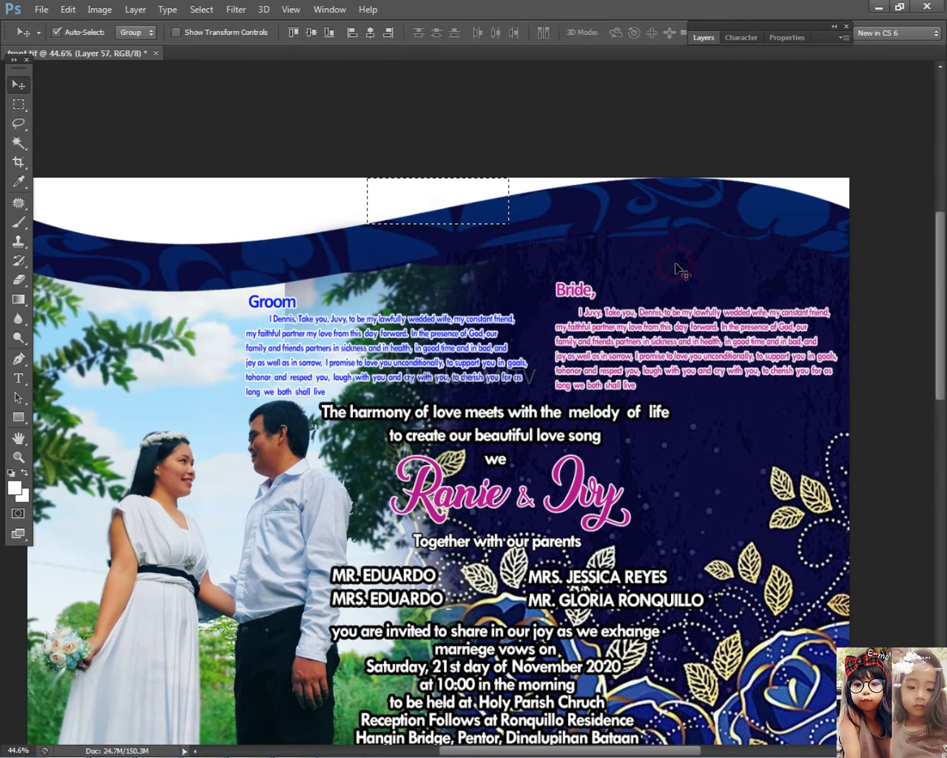
left_click(18, 104)
left_click(437, 249)
Move the SECONDARY SPONSORS heading slightly down and the couple photo slightly left
scroll(527, 300, "down", 4)
scroll(527, 300, "up", 2)
scroll(526, 294, "up", 2)
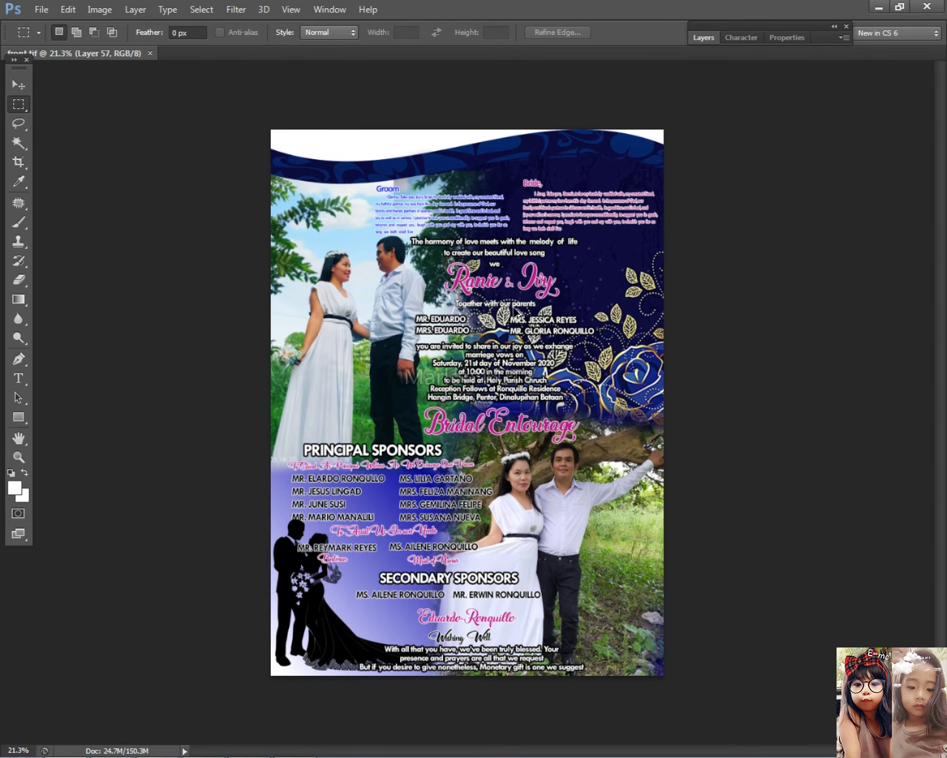
scroll(520, 309, "up", 3)
scroll(442, 366, "down", 5)
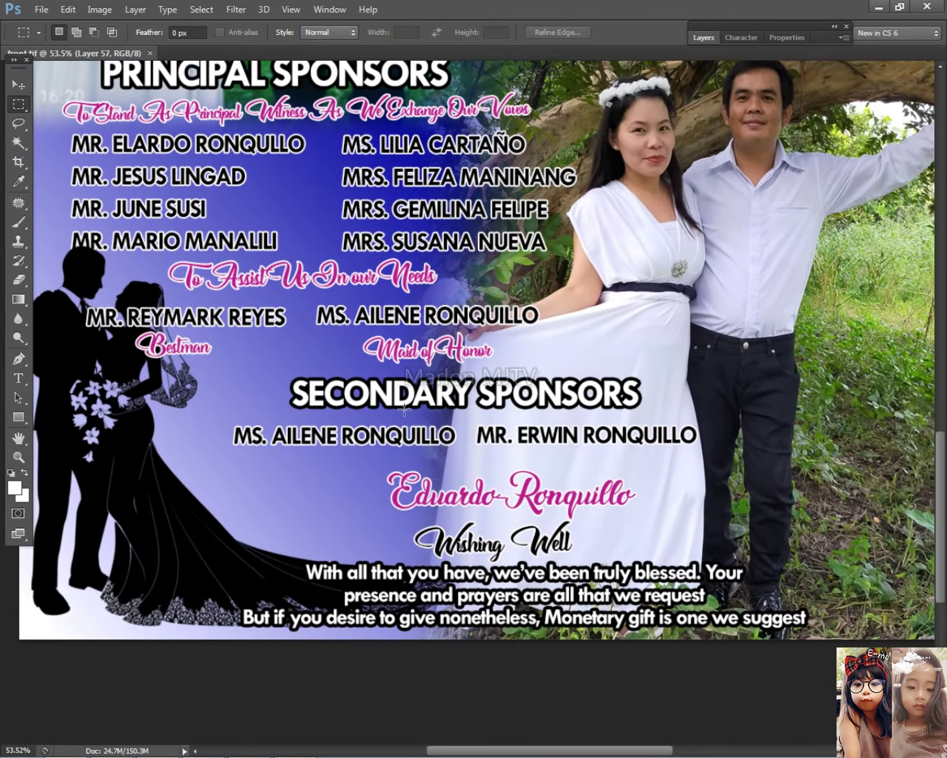
left_click(15, 86)
right_click(456, 396)
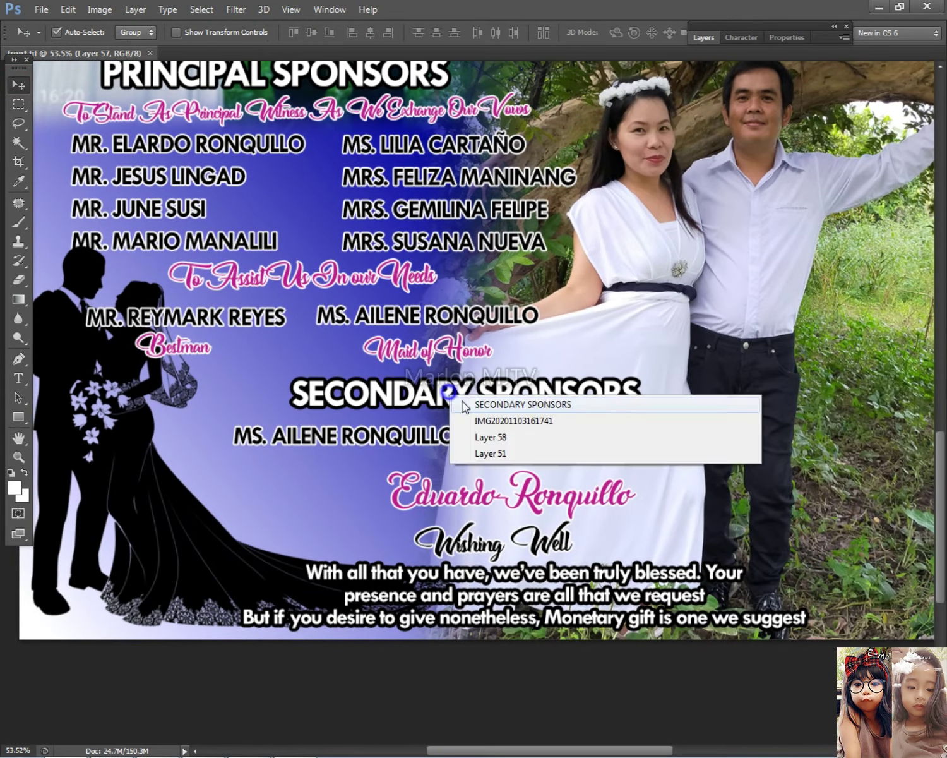
left_click(480, 400)
left_click_drag(625, 417, 625, 419)
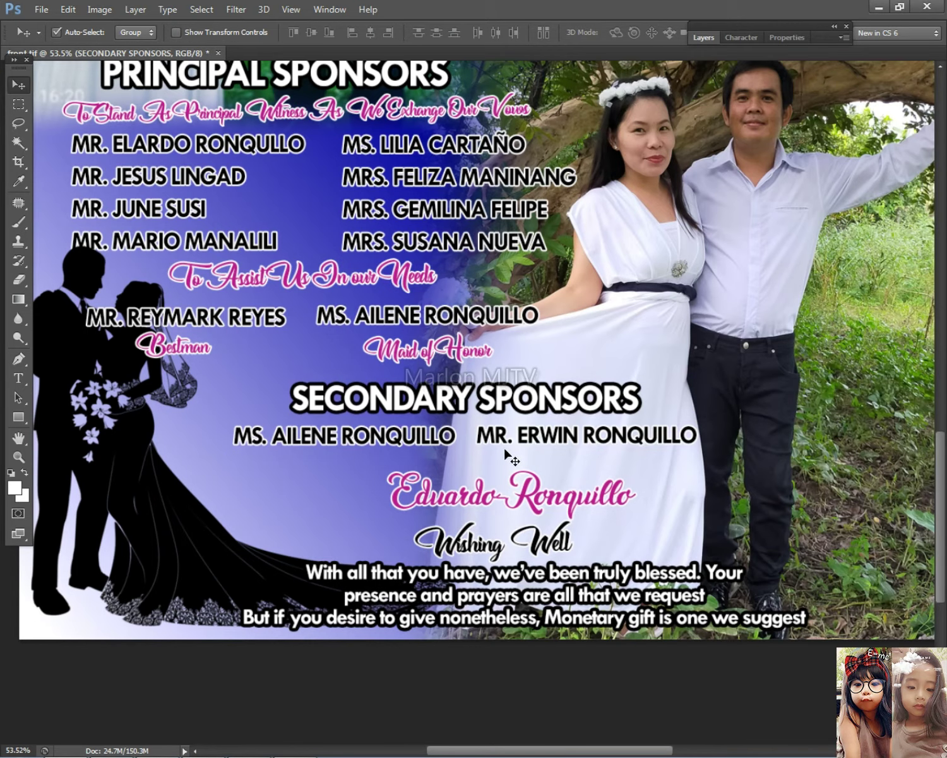
left_click_drag(395, 440, 404, 442)
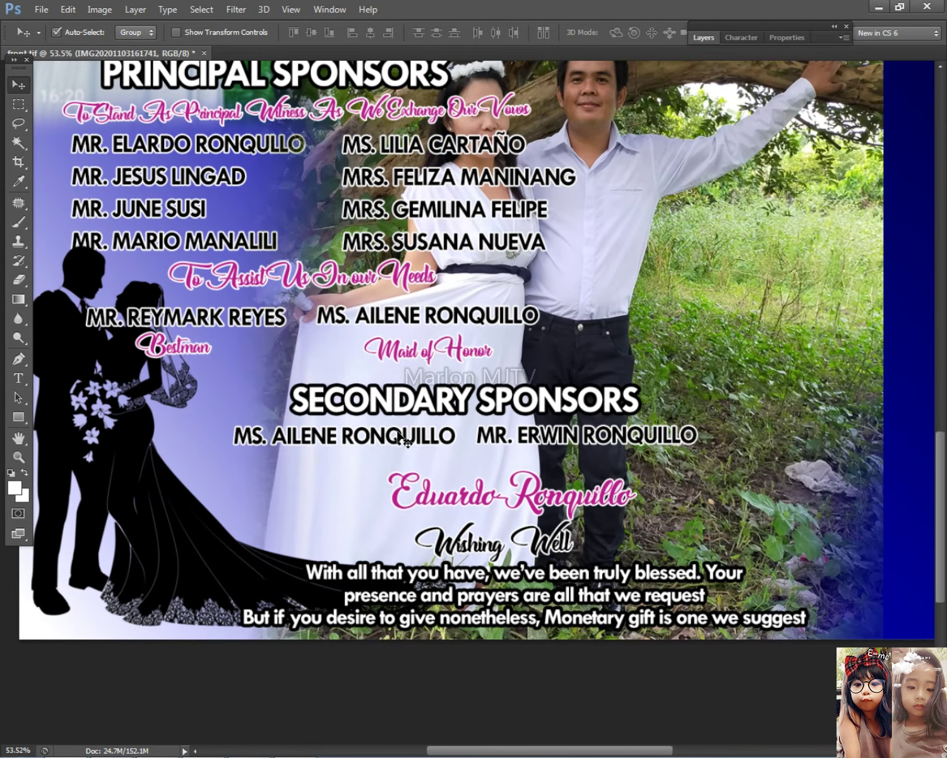
scroll(404, 440, "down", 2)
scroll(442, 440, "down", 2)
scroll(556, 445, "down", 1)
scroll(554, 429, "down", 1)
Save the front invitation document
scroll(554, 429, "down", 1)
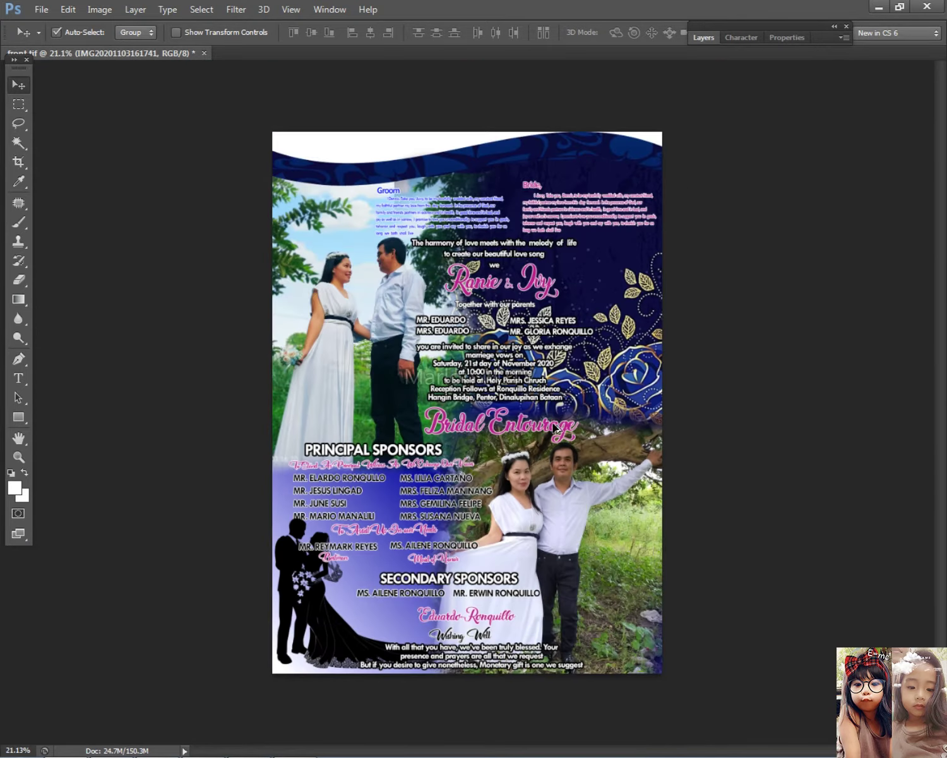
key("ctrl+s")
scroll(404, 176, "down", 1)
Open Wedding Back2.tif from the parent folder, accepting the missing-fonts warning
left_click(41, 9)
left_click(57, 38)
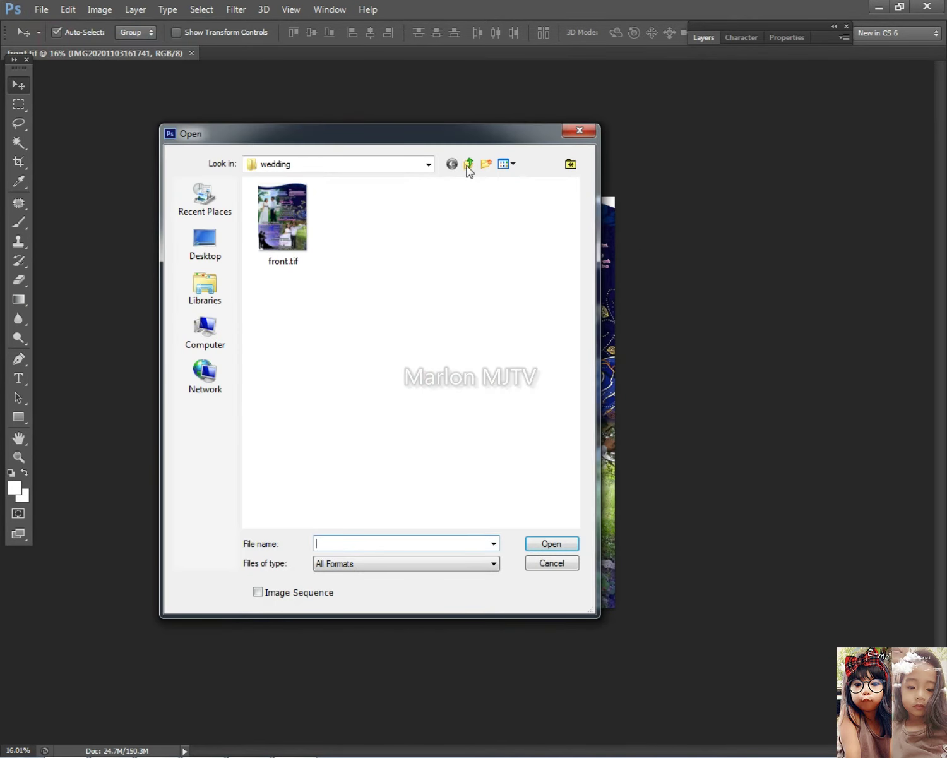
left_click(468, 165)
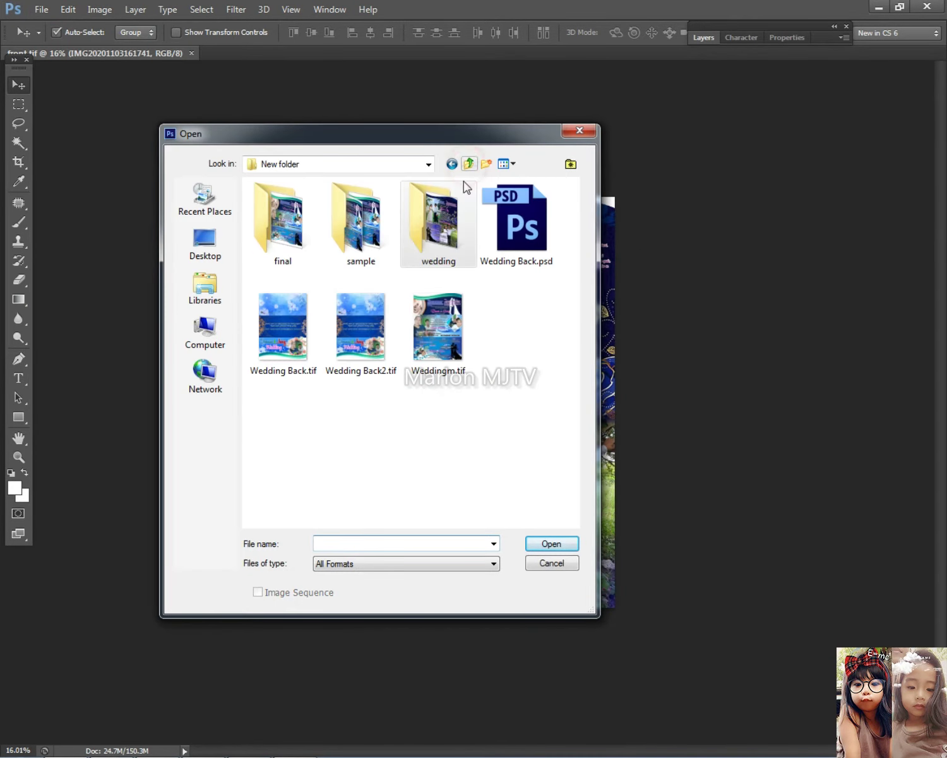
double_click(375, 316)
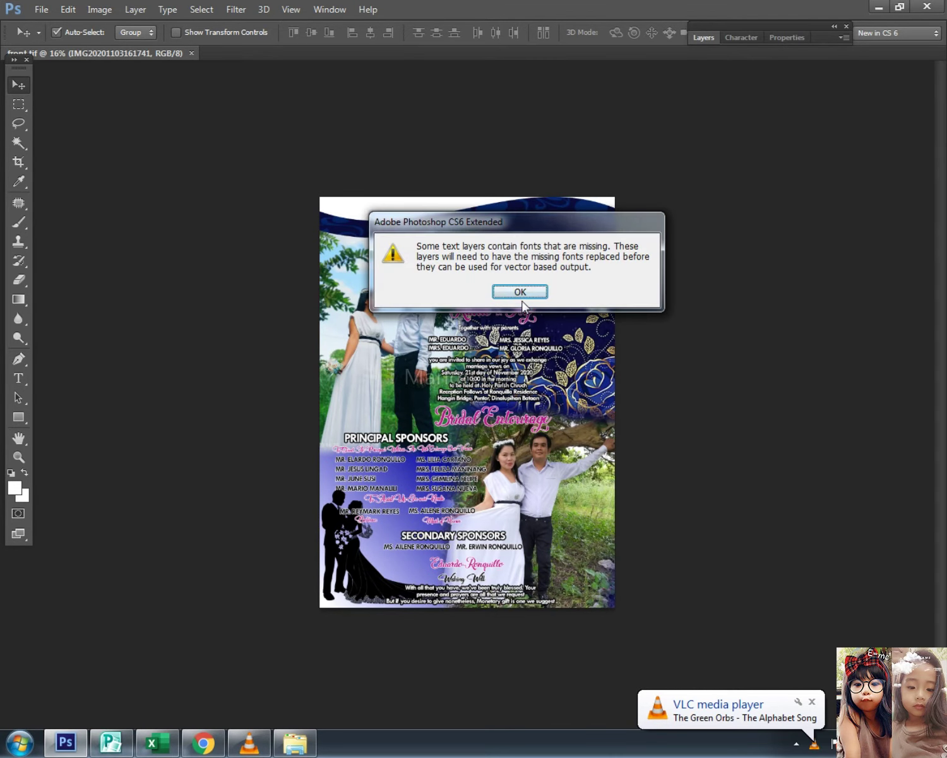
left_click(522, 297)
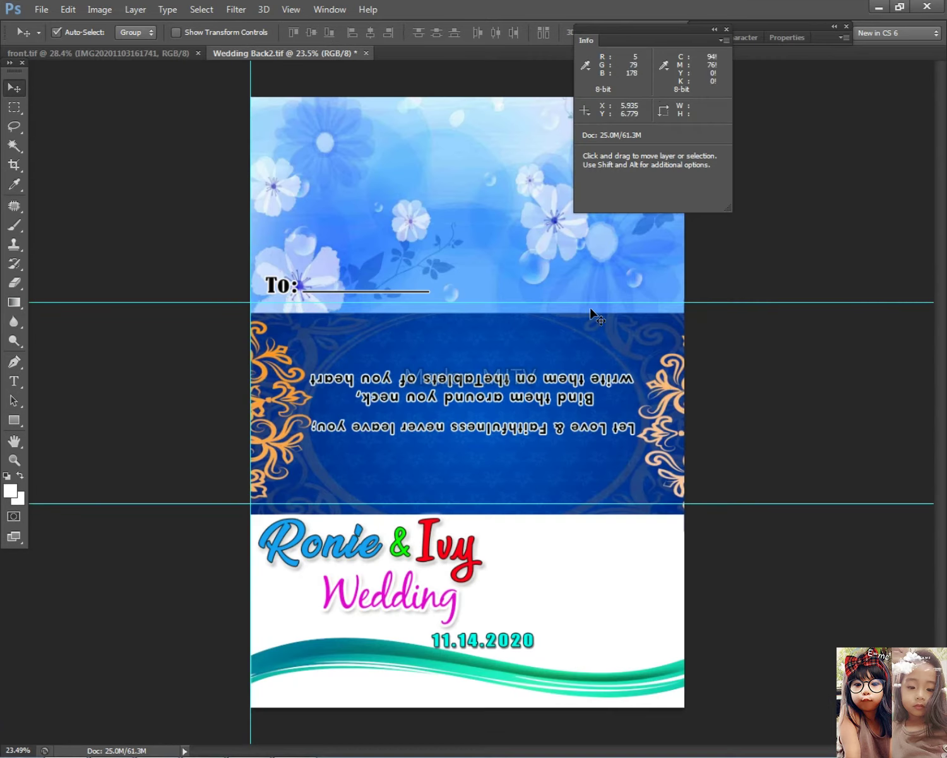
Close the Info panel and delete Layer 28, the blue floral top image
left_click(728, 27)
scroll(622, 391, "down", 2)
scroll(566, 338, "up", 1)
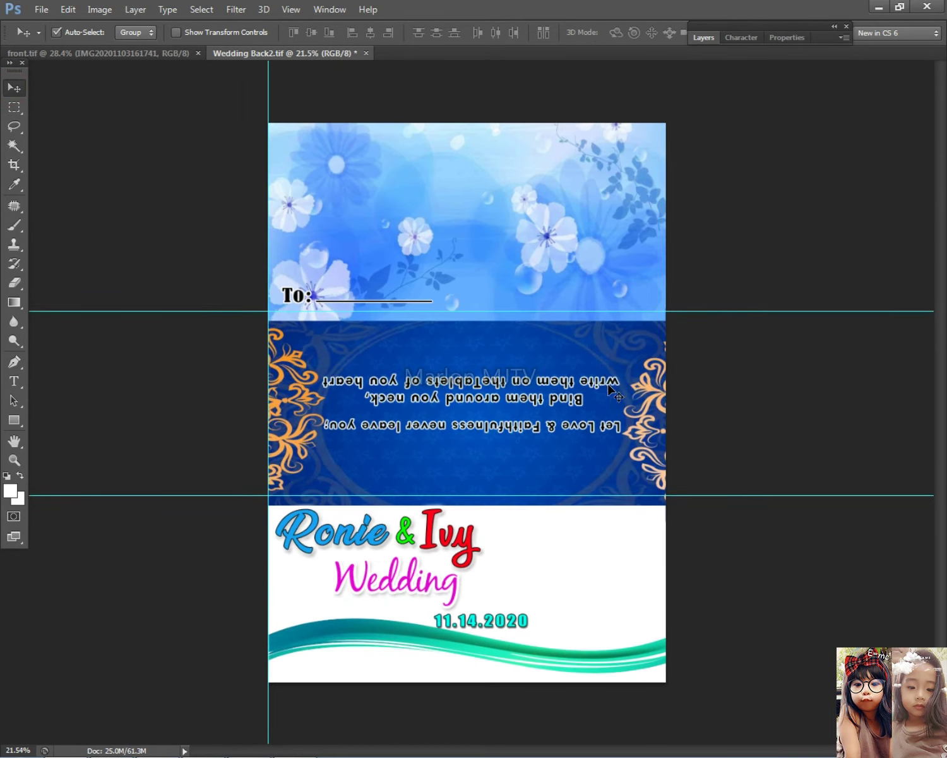
right_click(426, 194)
left_click(437, 205)
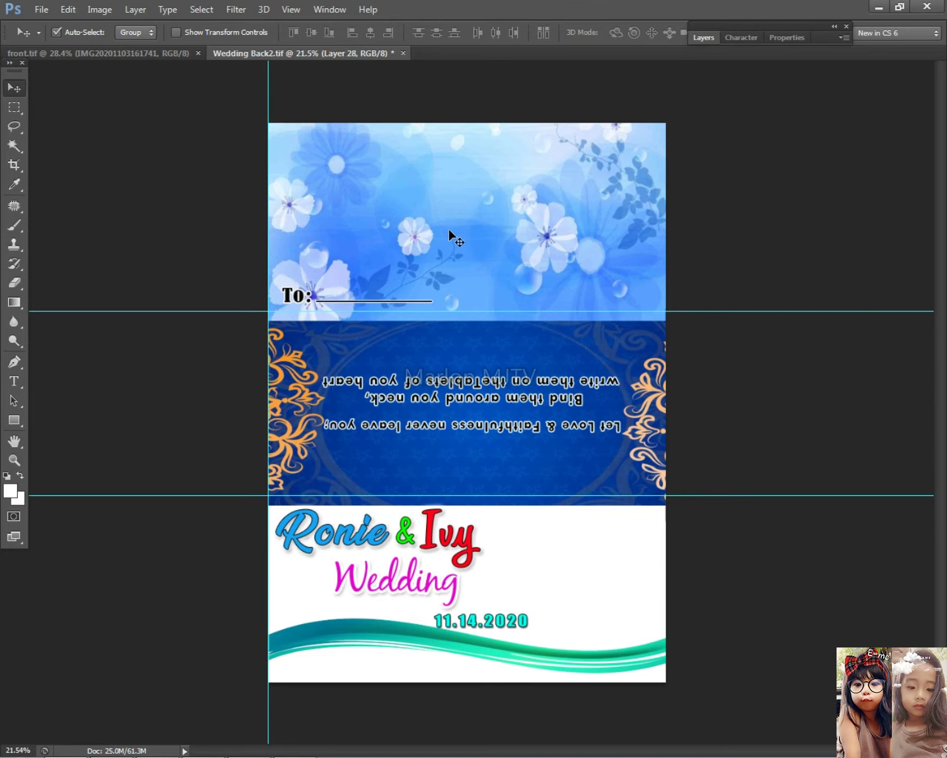
left_click(705, 37)
left_click(770, 96)
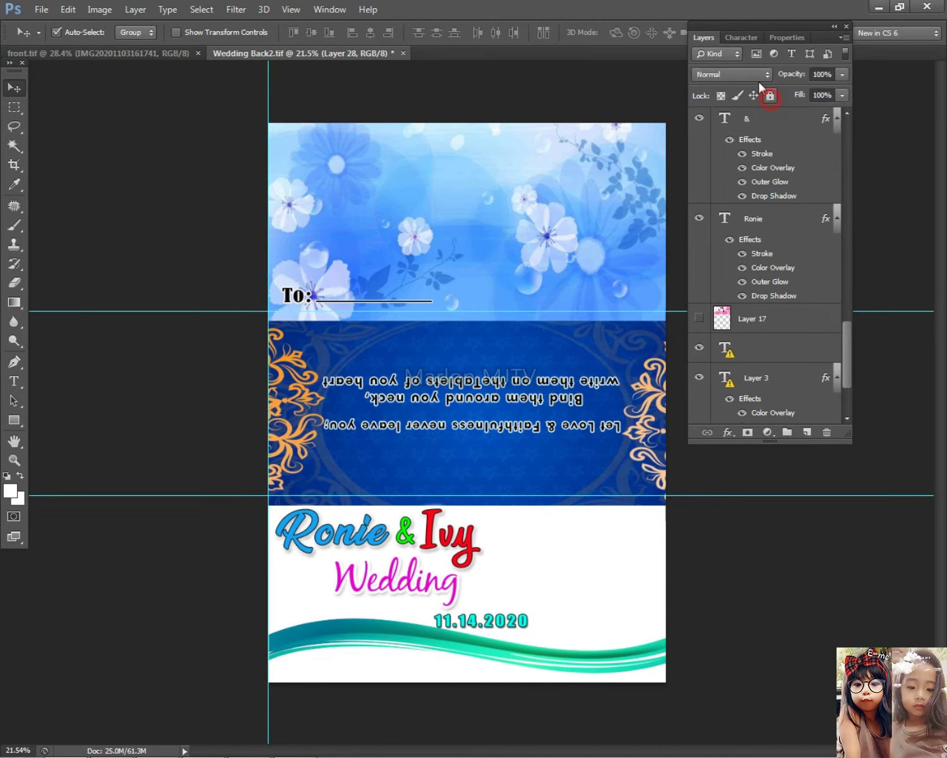
left_click(704, 37)
key("Delete")
Delete Layer 29, the navy verse banner, after undoing a mistaken deletion
right_click(504, 352)
left_click(542, 364)
key("Delete")
key("ctrl+z")
right_click(450, 344)
left_click(543, 351)
left_click(702, 36)
key("alt+comma")
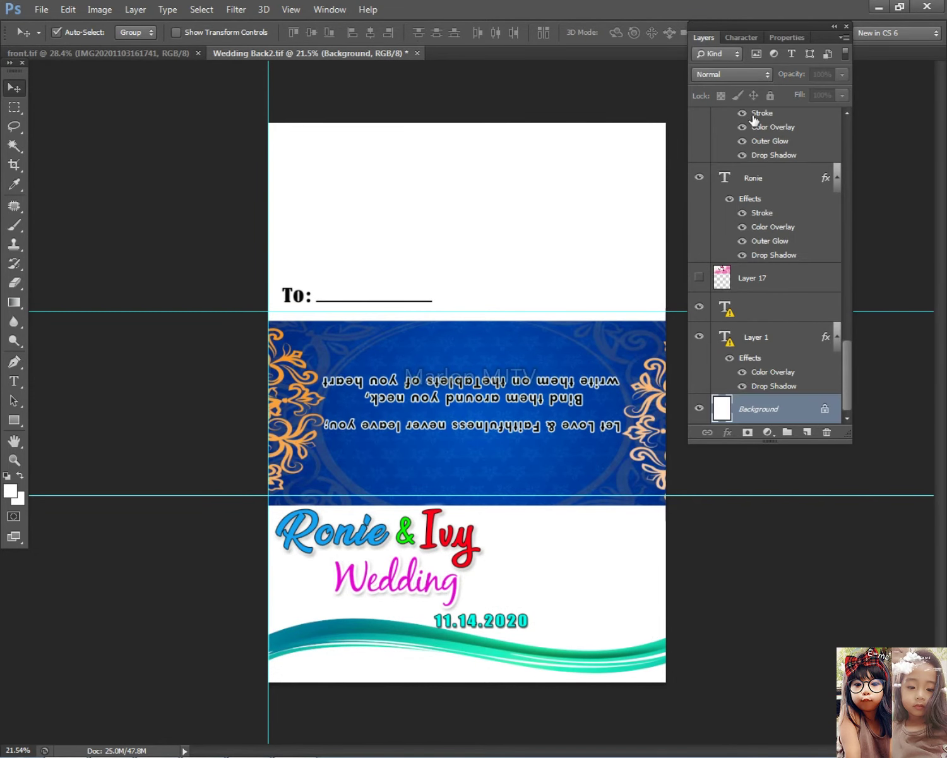
key("Delete")
left_click(704, 38)
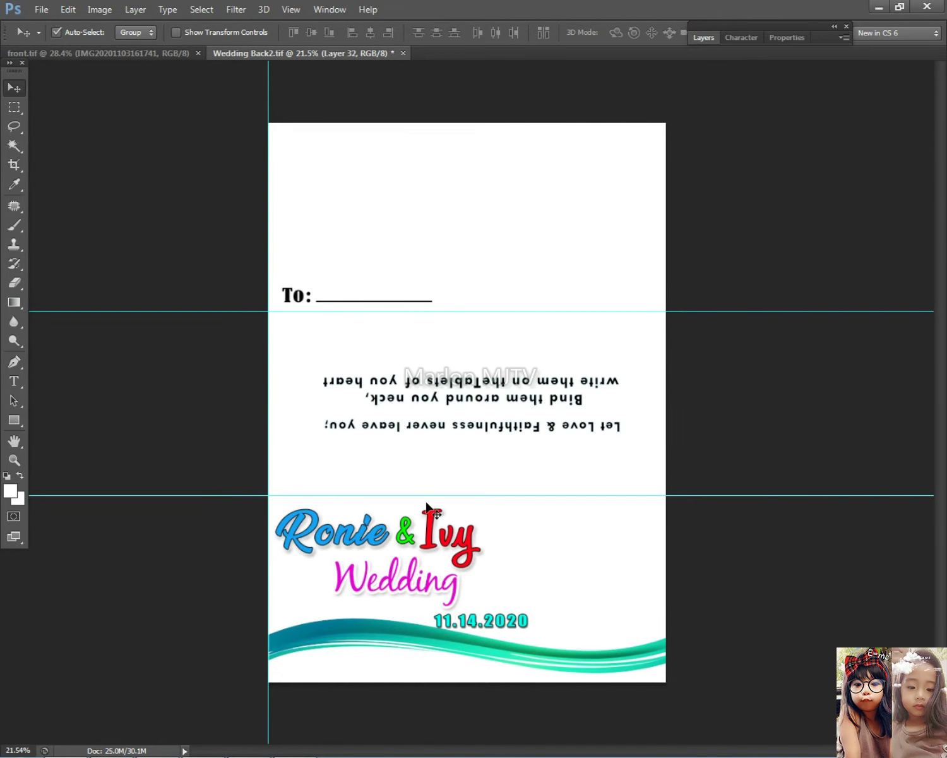
Paste the navy floral image, enlarge it into the bottom-left corner, and bring it to front
key("ctrl+v")
key("ctrl+t")
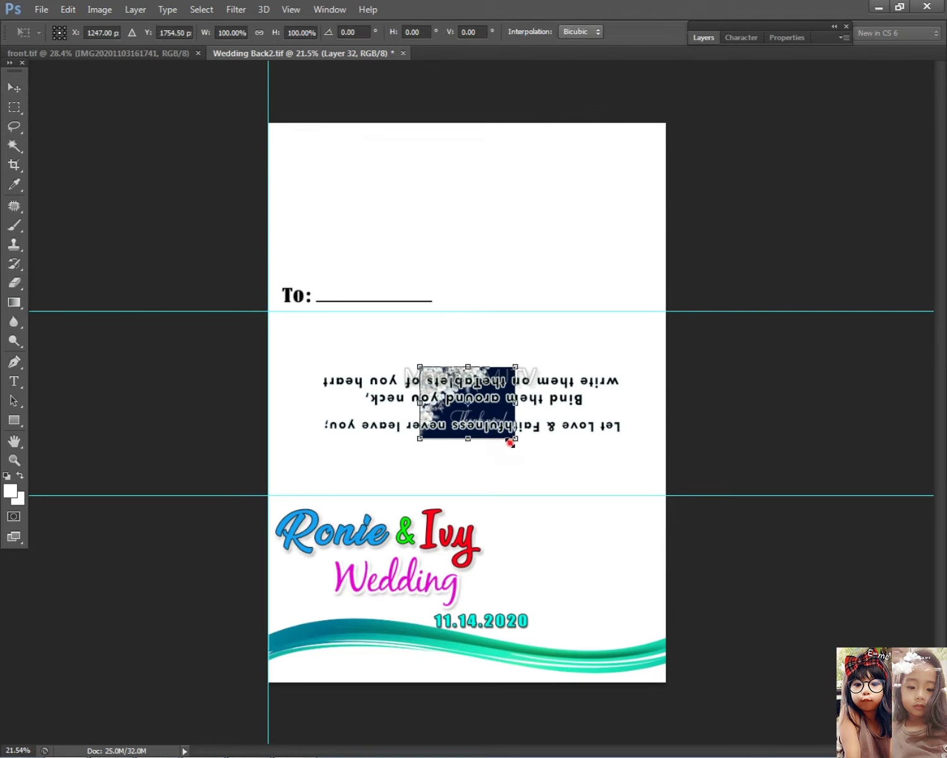
left_click_drag(510, 443, 601, 519)
mouse_move(573, 459)
left_mouse_down()
mouse_move(404, 612)
mouse_move(405, 586)
left_mouse_up()
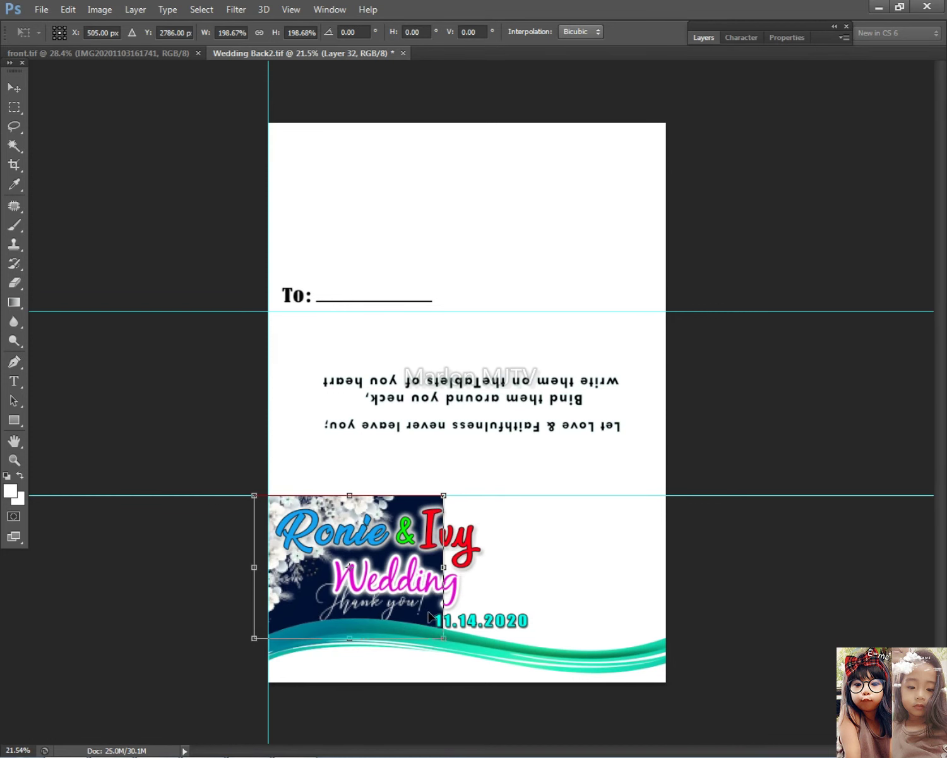
left_click_drag(442, 636, 469, 657)
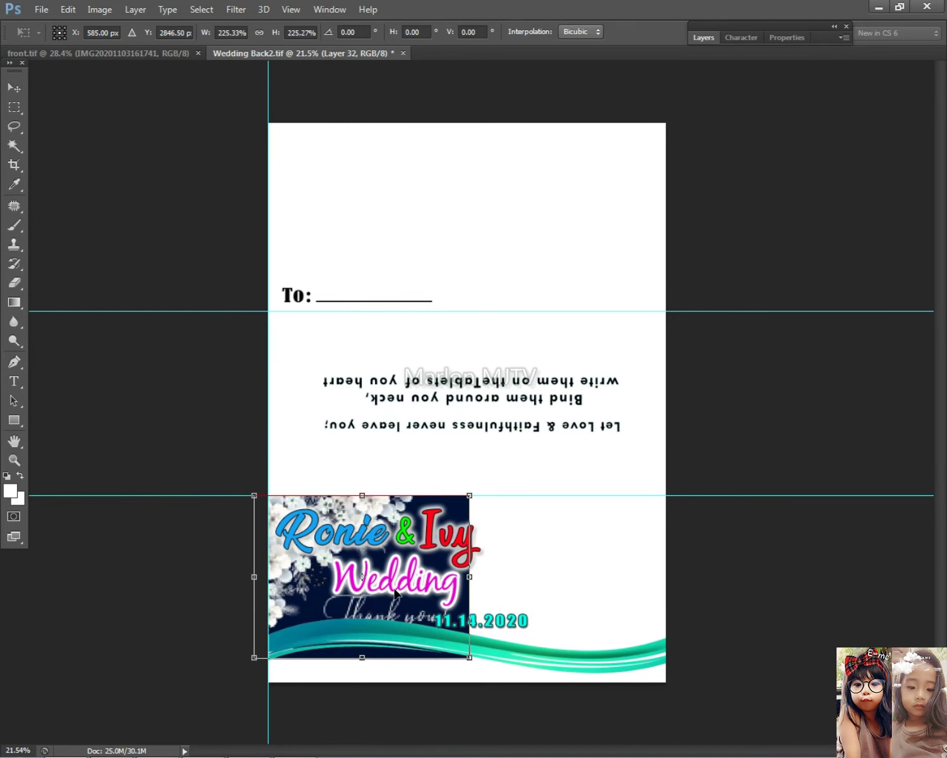
key("Return")
left_click(138, 9)
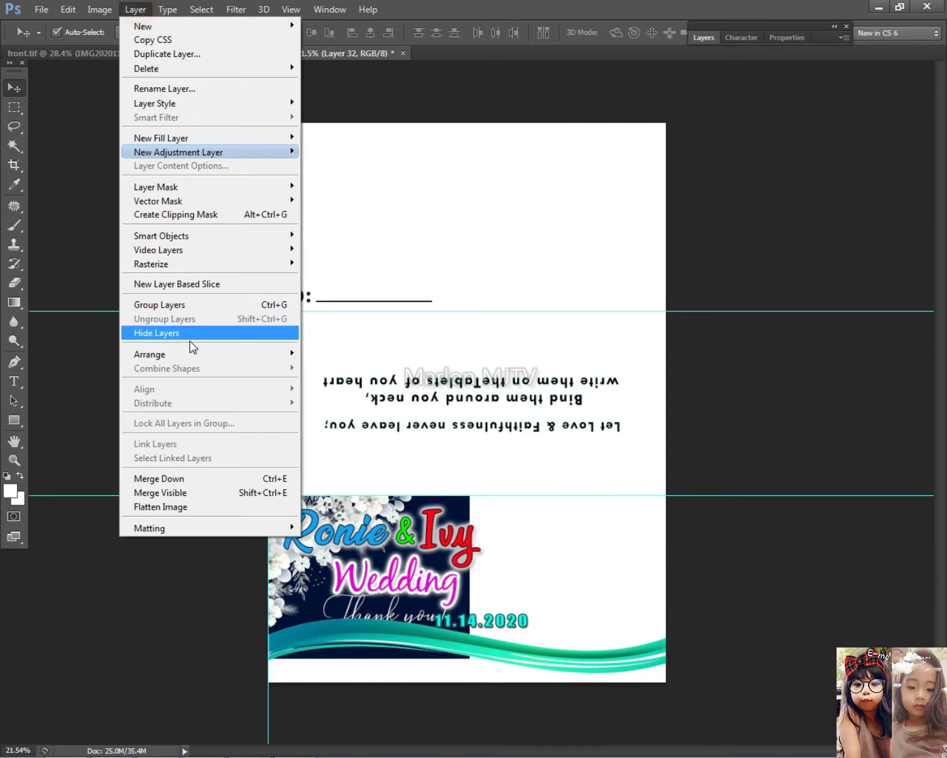
left_click(347, 353)
Clone navy background over the image's Thank you lettering to erase it
scroll(486, 675, "up", 3)
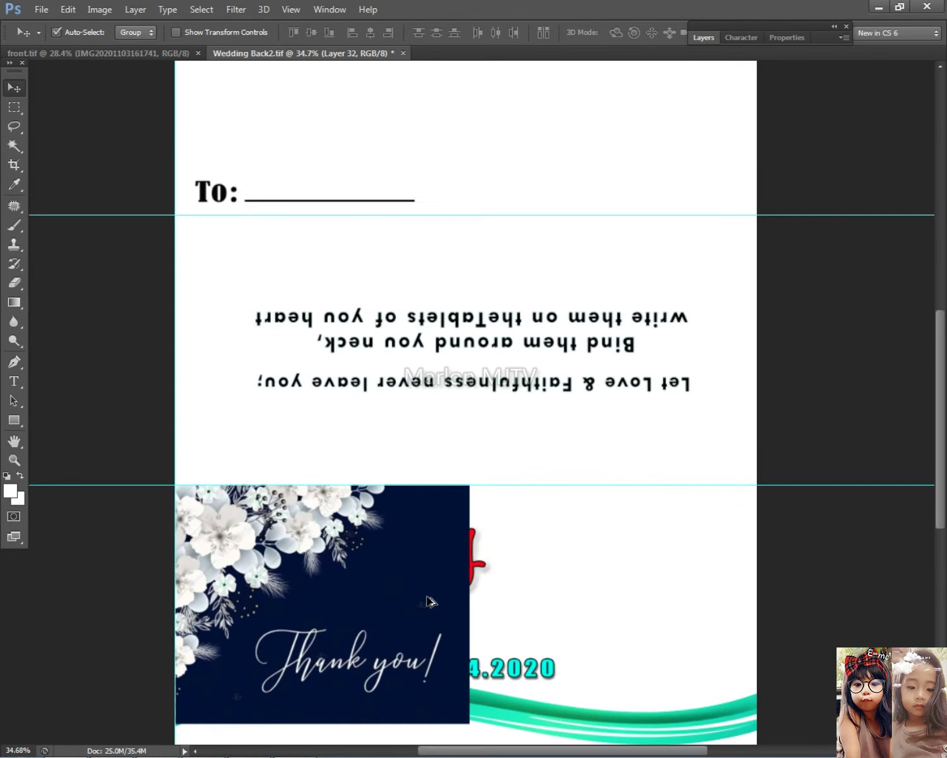
left_click_drag(425, 599, 523, 307)
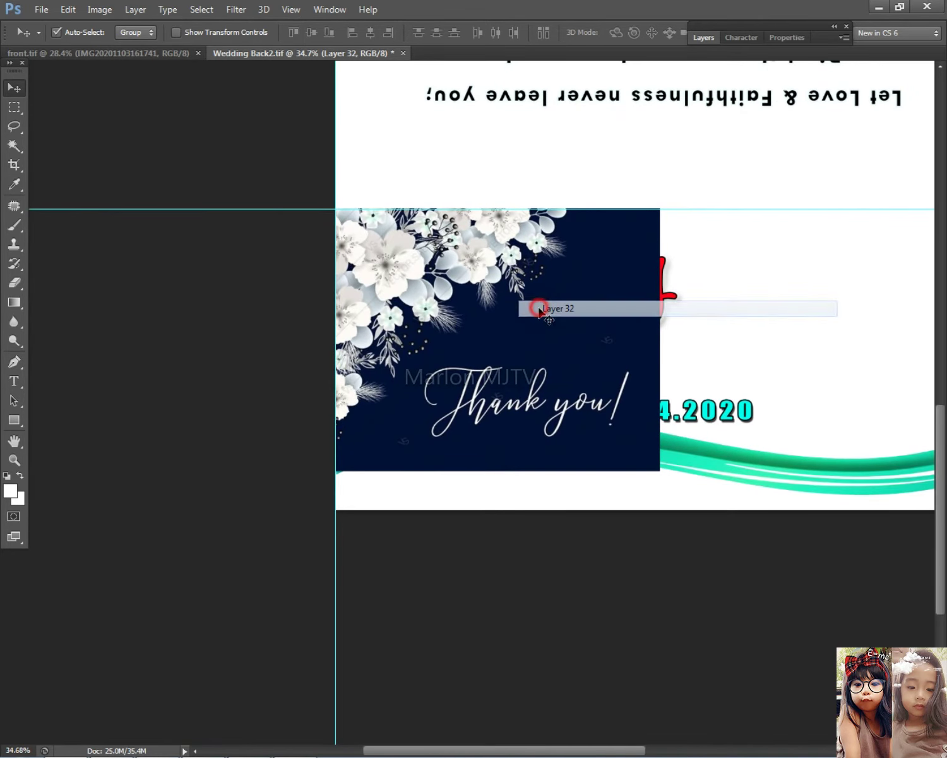
key("s")
scroll(685, 363, "up", 2)
left_click_drag(492, 364, 505, 411)
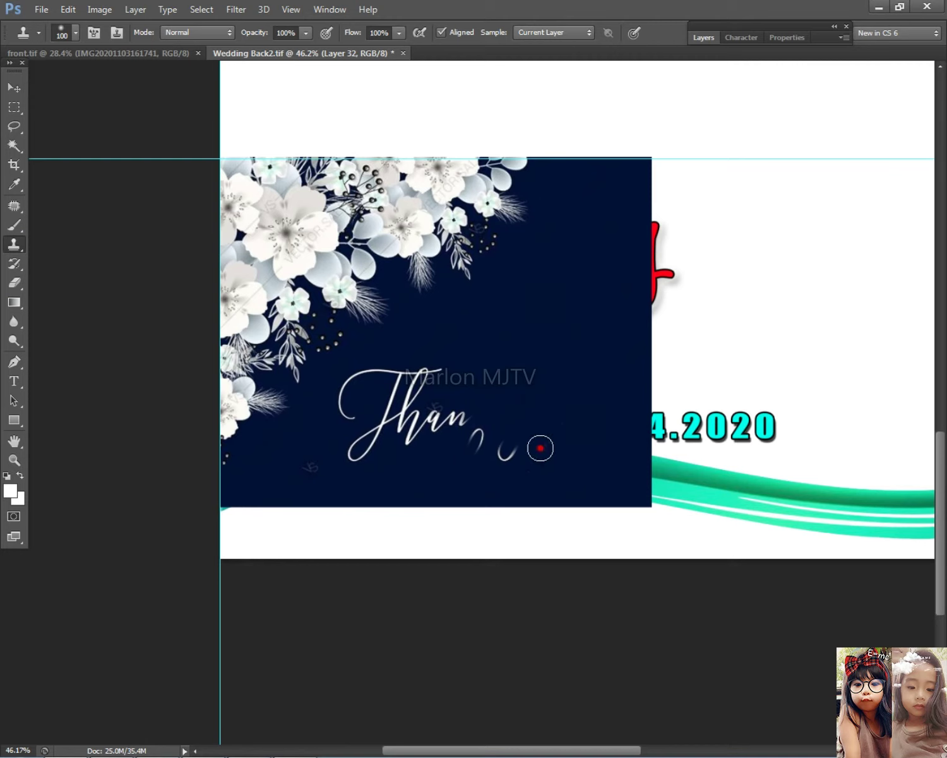
left_click_drag(397, 435, 462, 434)
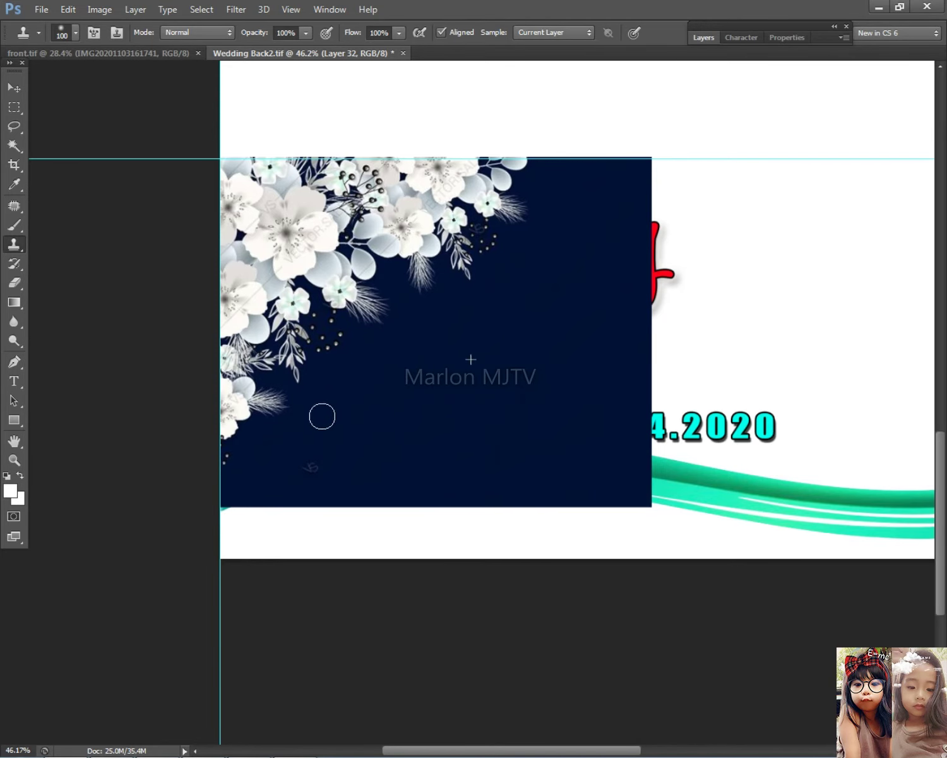
scroll(405, 370, "down", 2)
scroll(402, 329, "down", 2)
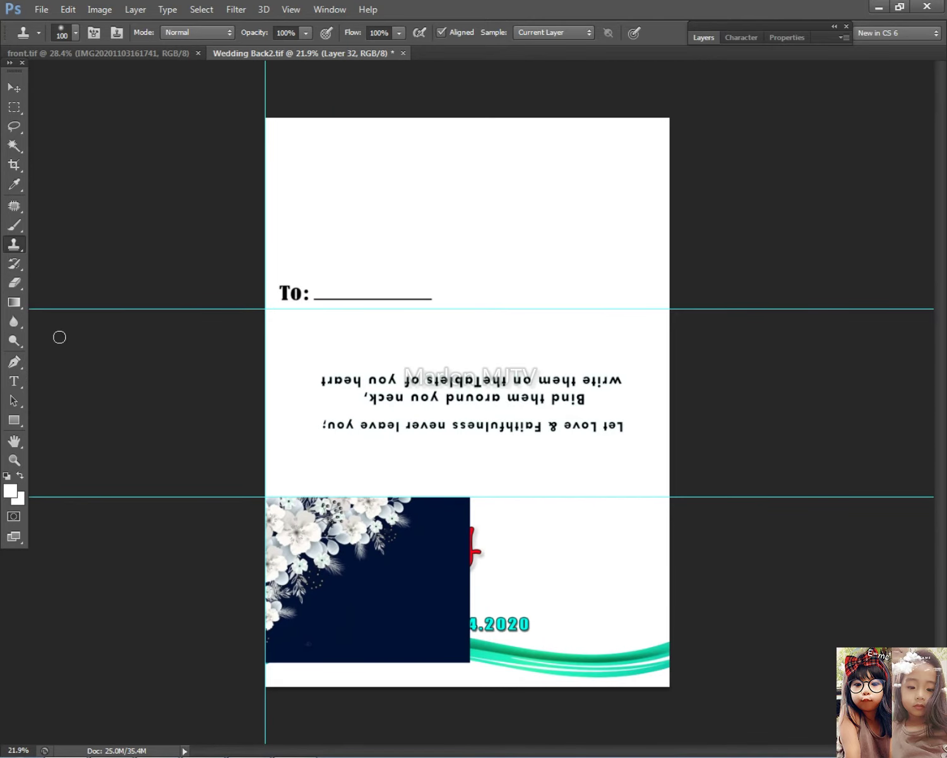
Rotate the floral image upside down and stretch it to the page's bottom and right edges
left_click(14, 87)
left_click_drag(367, 571, 379, 572)
left_click_drag(566, 482, 275, 628)
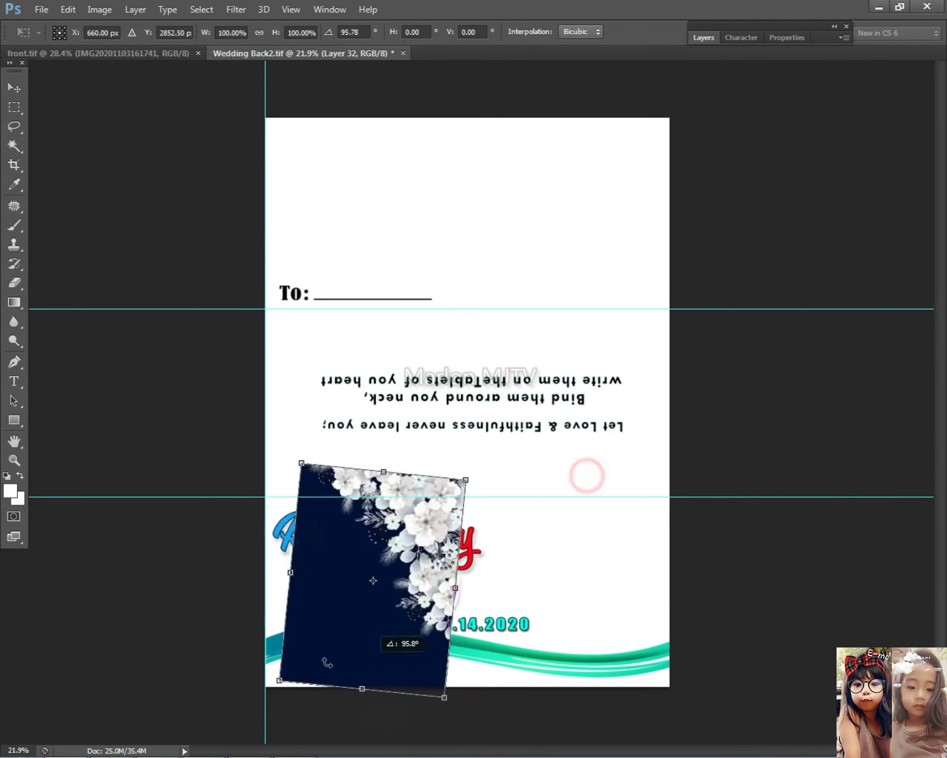
left_click_drag(482, 663, 512, 685)
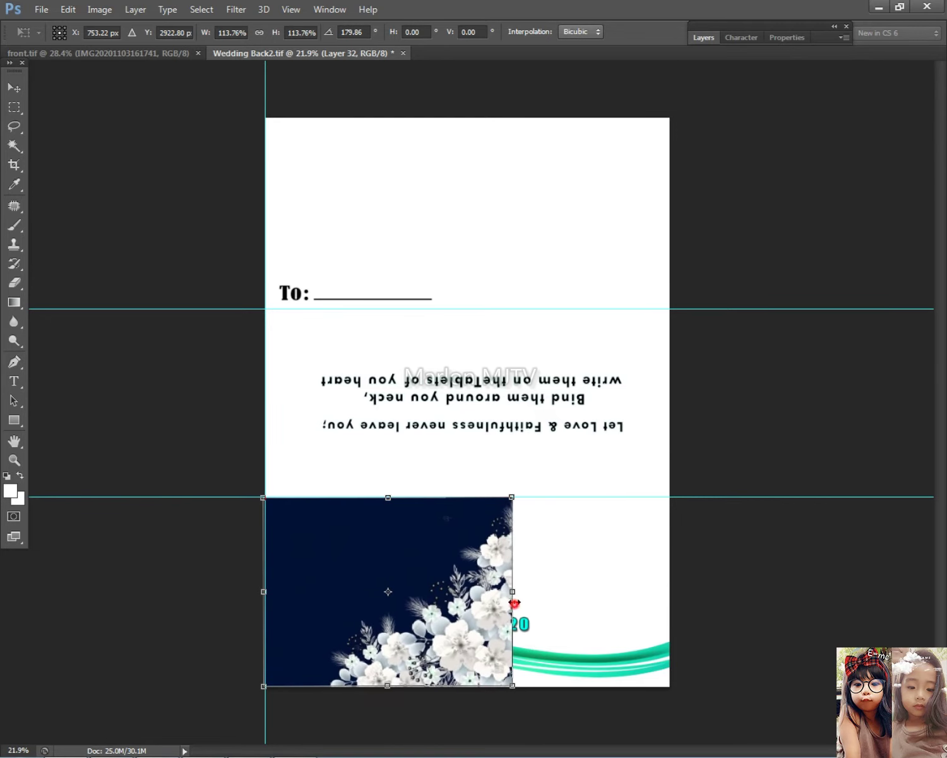
left_click_drag(514, 603, 671, 605)
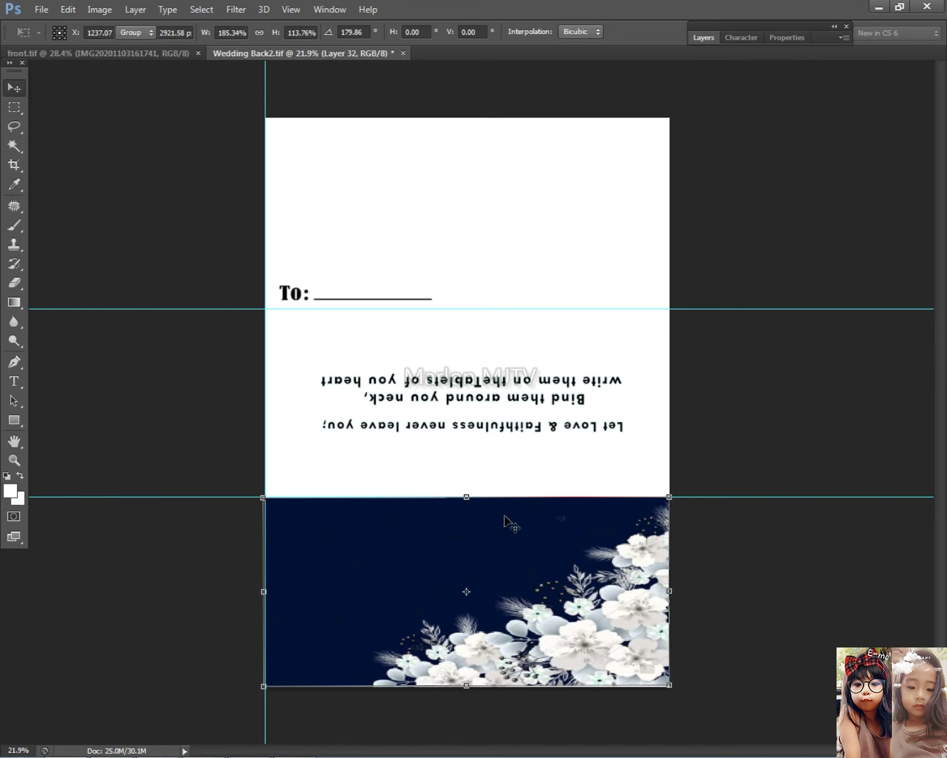
key("Return")
Send the floral image behind the title graphics in the layer stacking order
left_click(124, 9)
mouse_move(150, 353)
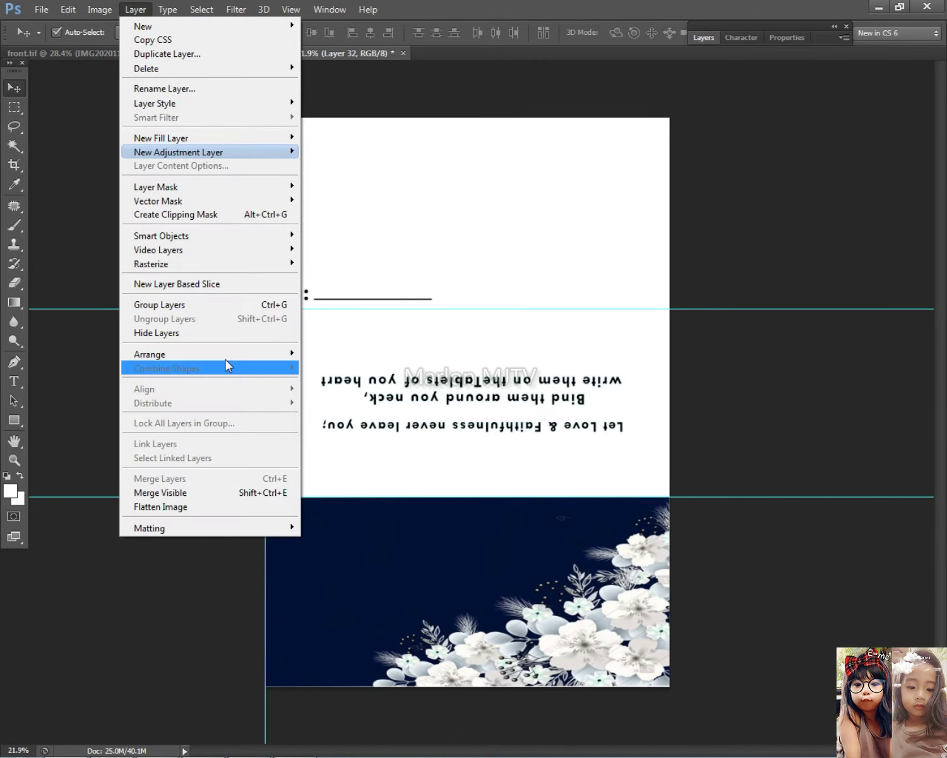
left_click(378, 395)
scroll(379, 417, "down", 3)
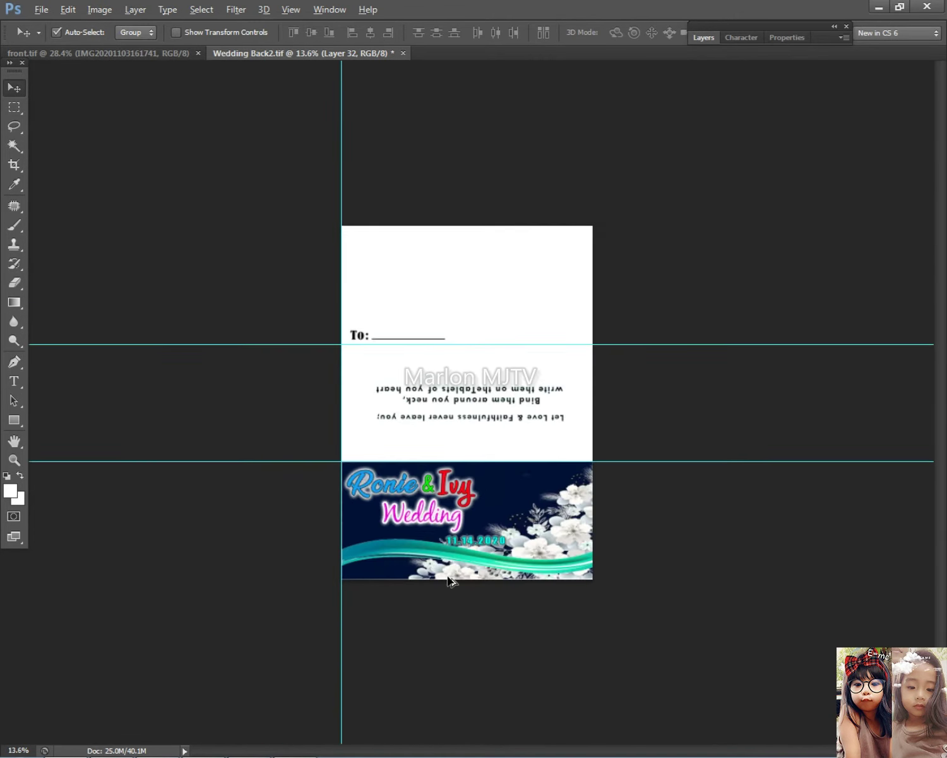
scroll(442, 606, "up", 4)
Inspect the layers under the navy backdrop, banner and teal wave using the canvas layer list
right_click(494, 646)
right_click(587, 598)
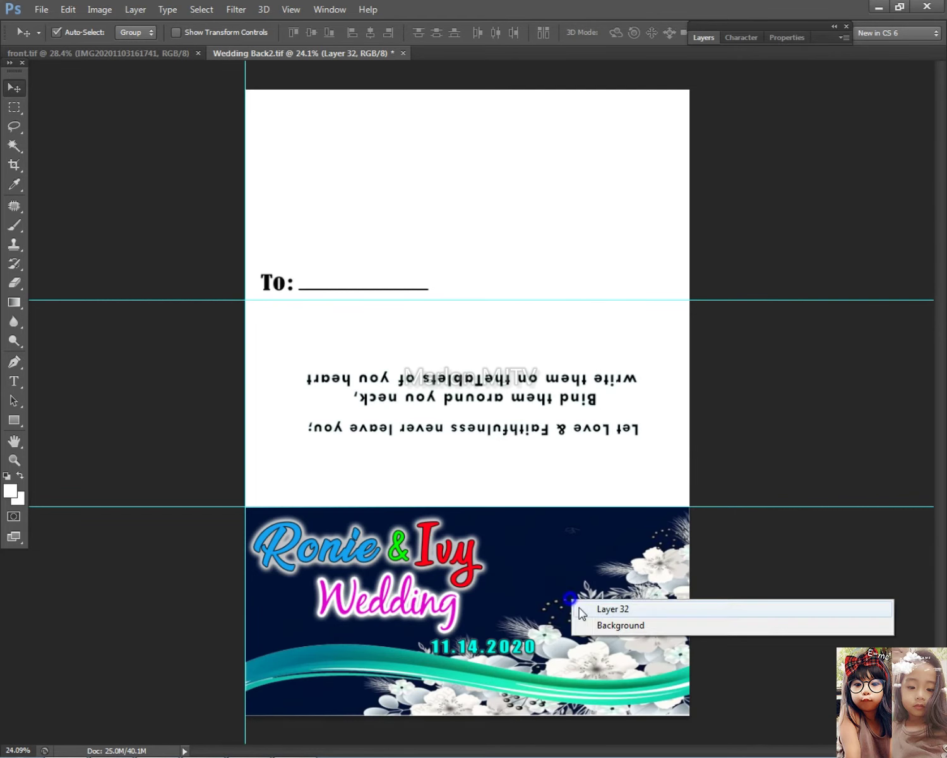
scroll(576, 609, "up", 5)
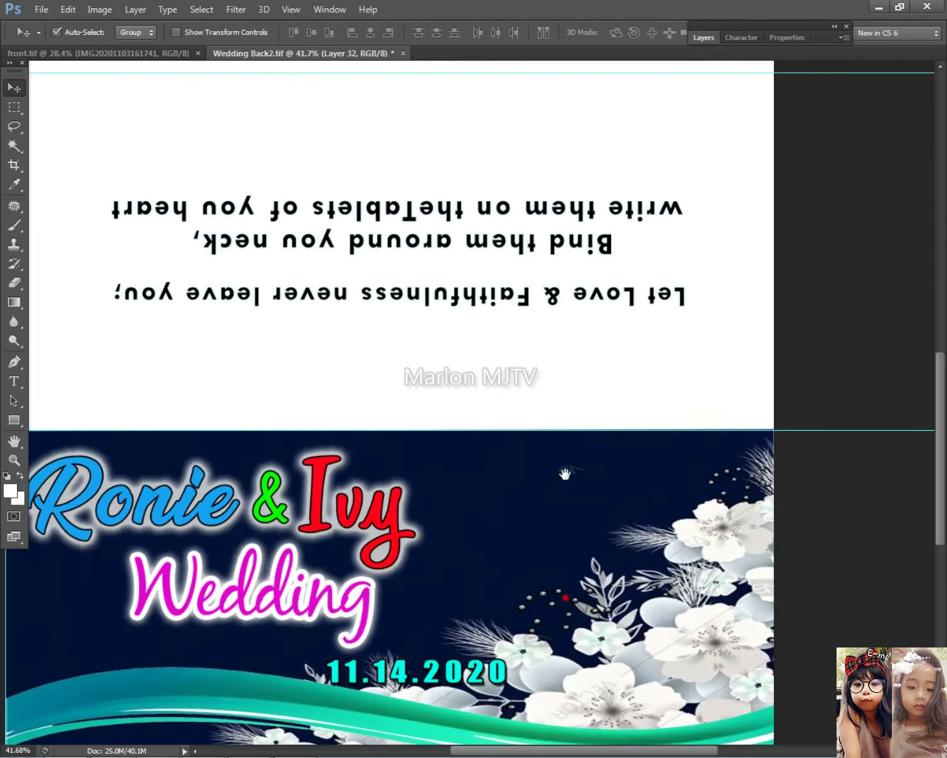
right_click(547, 290)
scroll(498, 288, "down", 2)
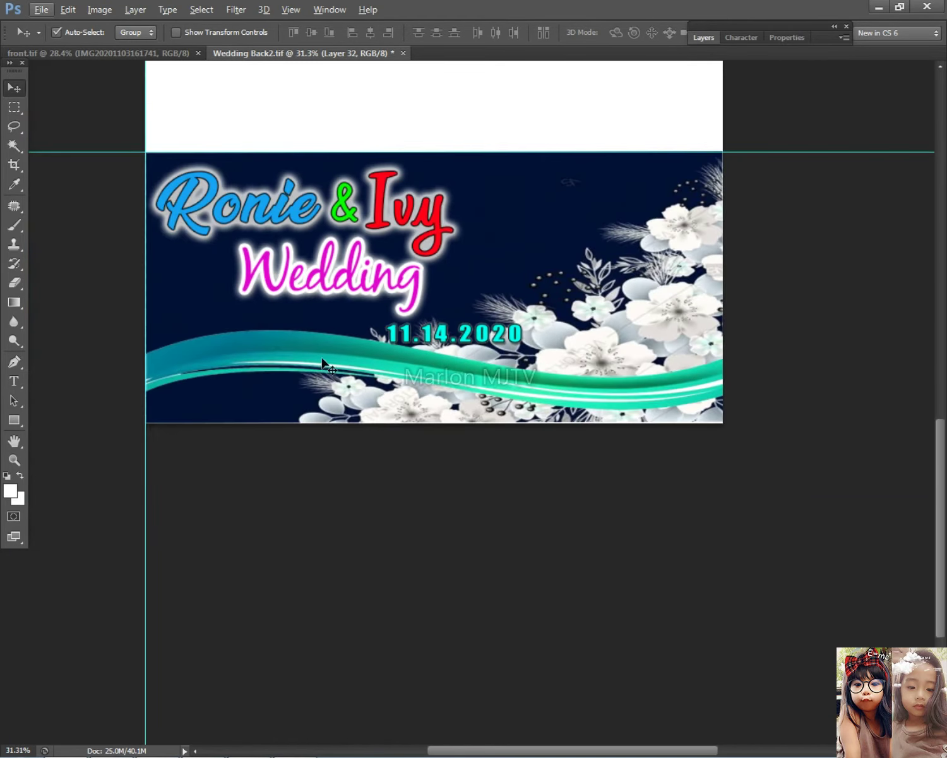
right_click(361, 363)
left_click(378, 369)
right_click(383, 373)
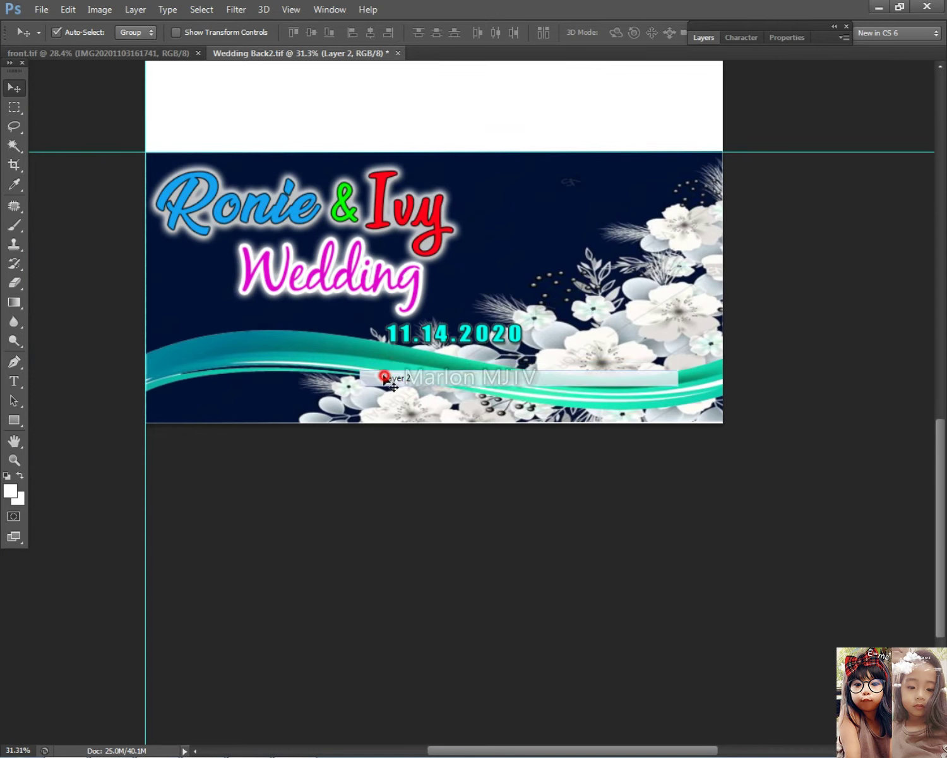
left_click(387, 371)
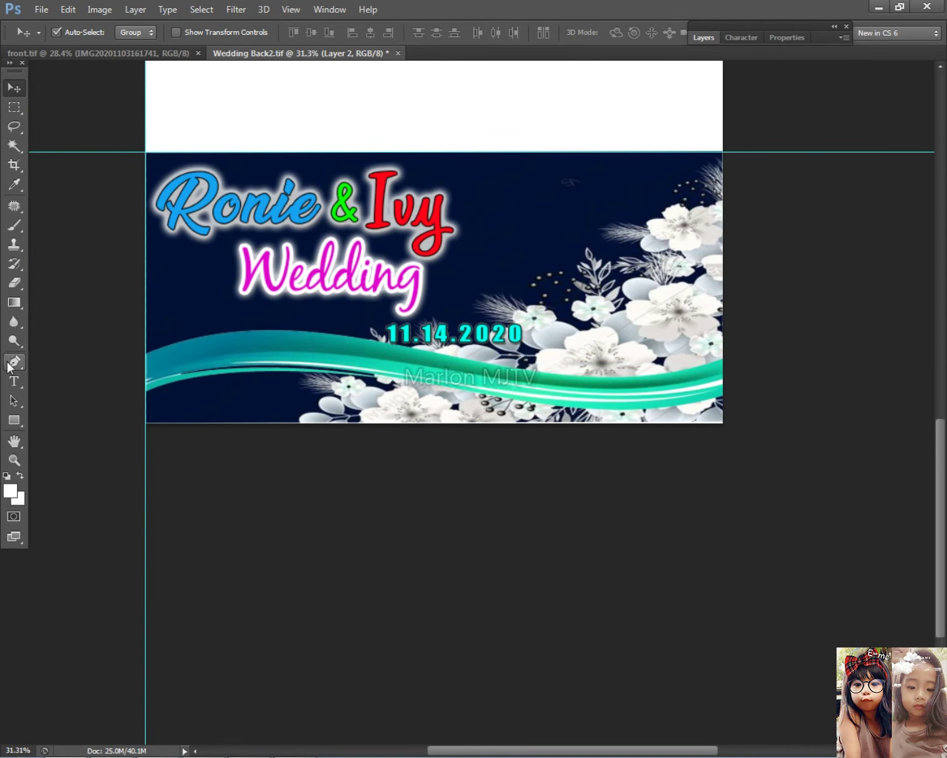
Select Layer 32, the navy floral image, from the canvas layer list
right_click(588, 264)
left_click(609, 278)
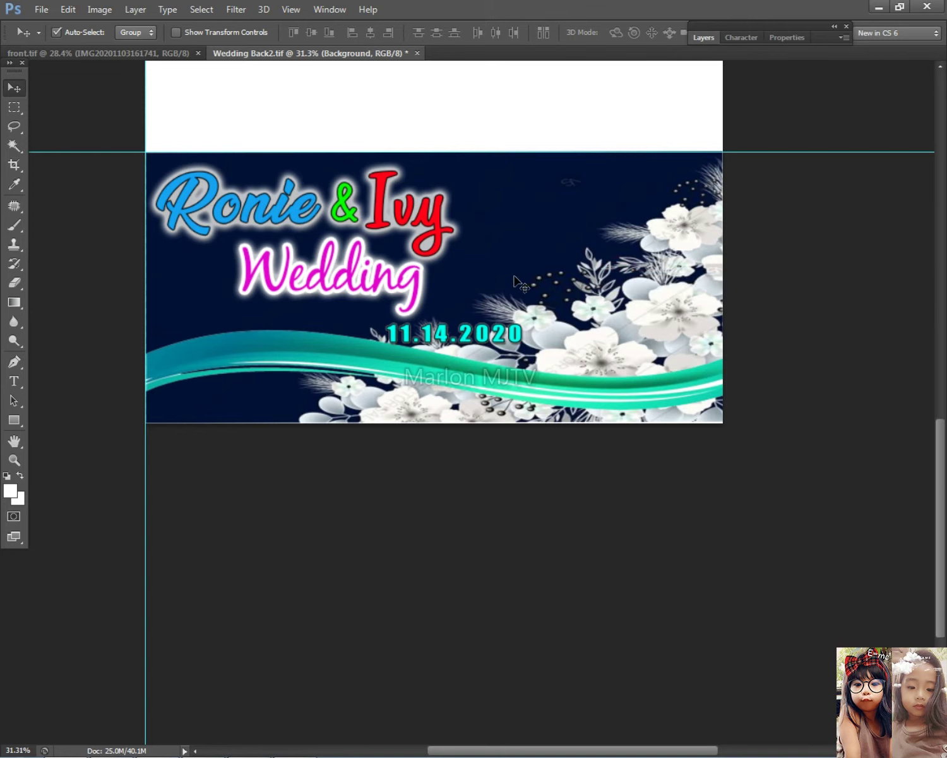
right_click(669, 246)
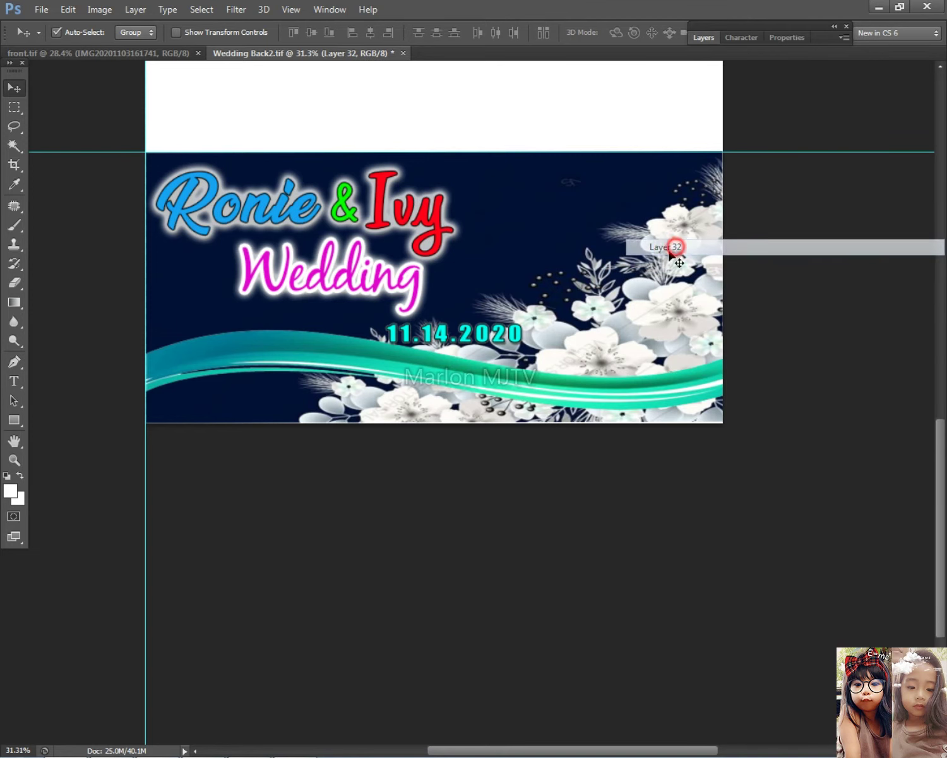
left_click(688, 256)
Scale the navy floral image to about 84% and stretch it taller toward the wave
key("ctrl+t")
left_click_drag(142, 426, 240, 401)
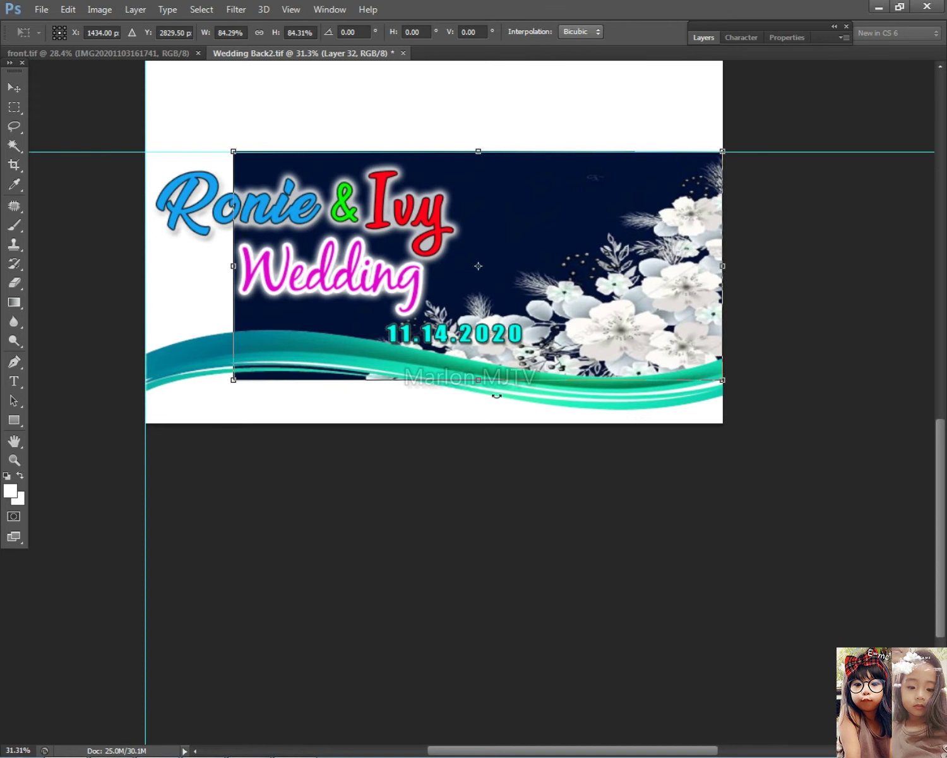
left_click_drag(481, 382, 481, 397)
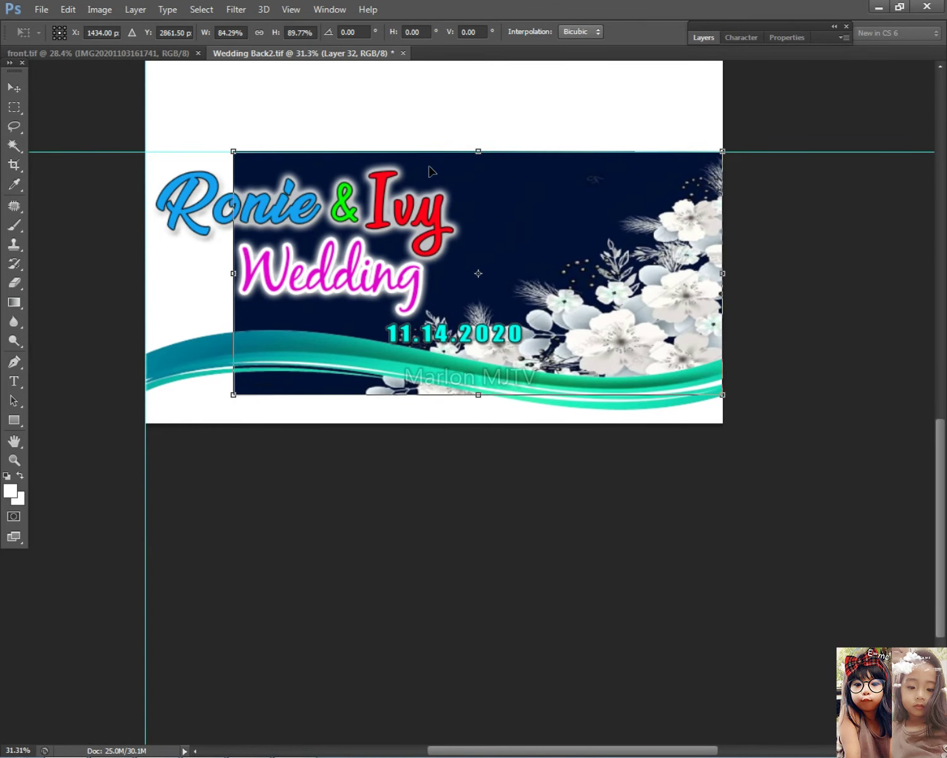
key("Return")
left_click(25, 110)
scroll(124, 149, "down", 2)
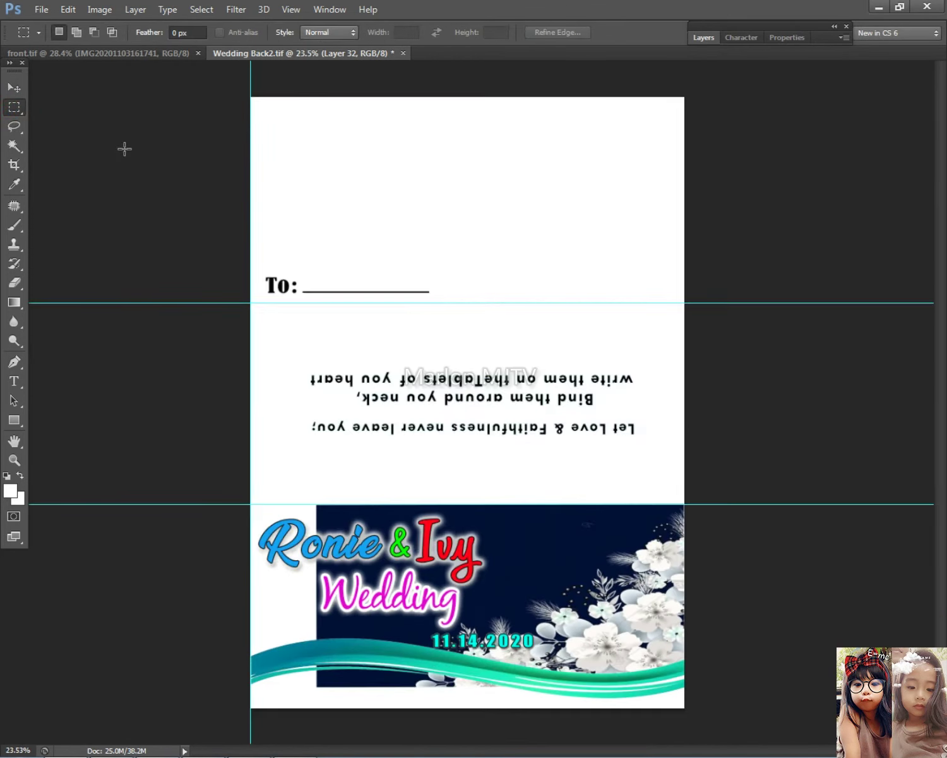
Stretch the left strip of the navy background leftward to fill the white gap, then deselect
left_click_drag(197, 499, 398, 745)
key("ctrl+t")
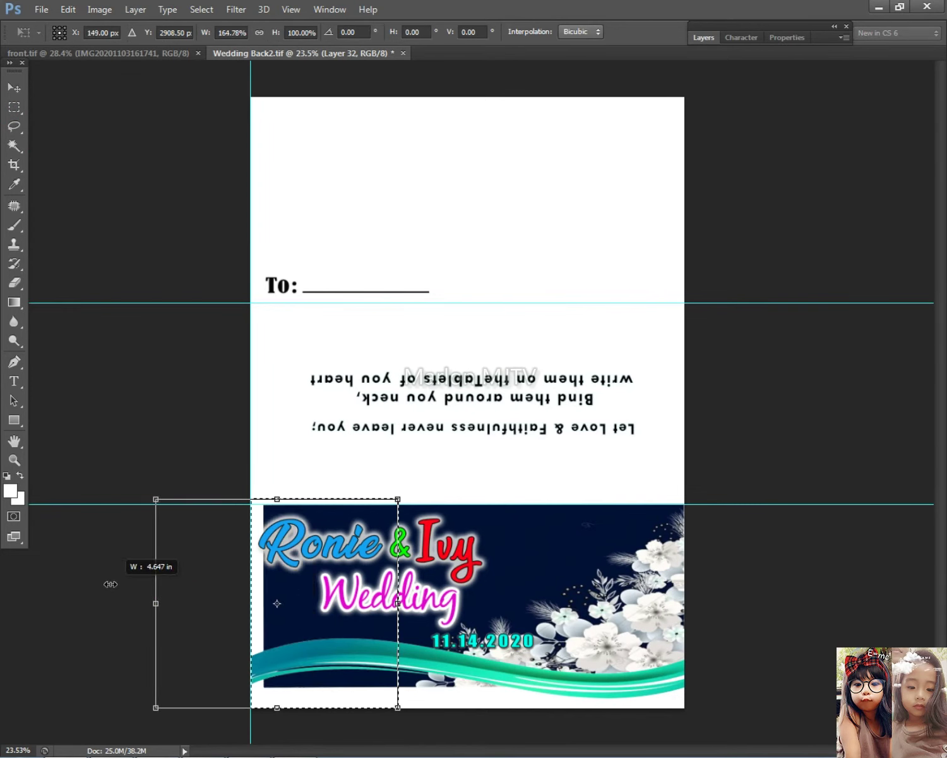
left_click_drag(224, 594, 235, 593)
key("Return")
right_click(424, 344)
left_click(442, 351)
scroll(450, 398, "down", 1)
right_click(445, 395)
left_click(459, 404)
Erase the navy area below the teal wave with the standard Eraser
left_click(14, 282)
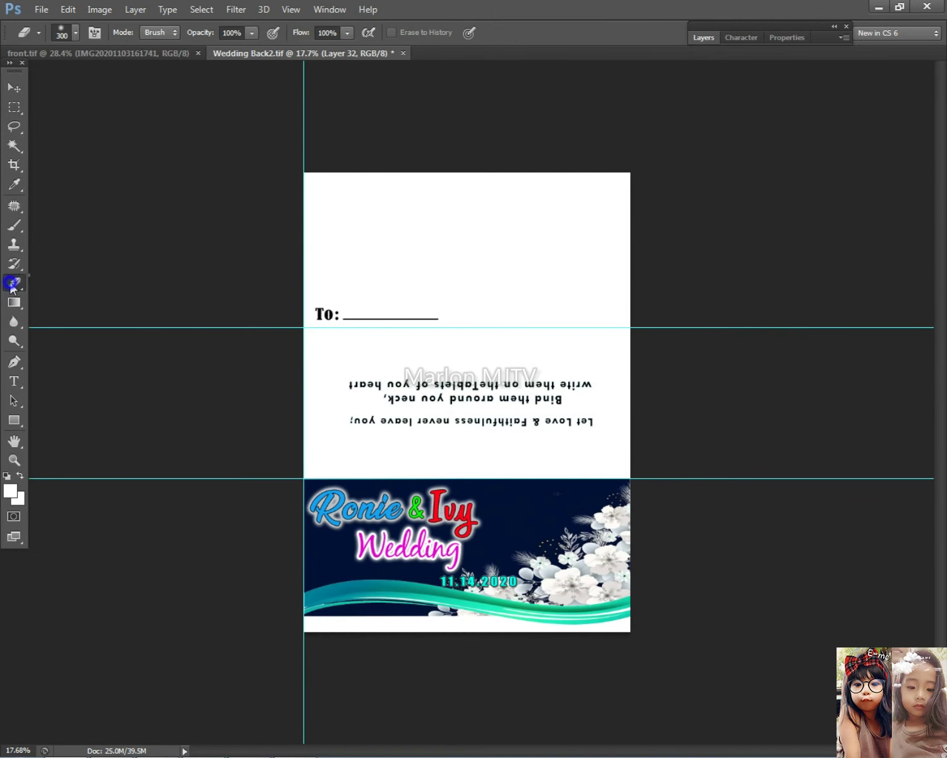
right_click(14, 283)
left_click(60, 280)
left_click_drag(366, 616, 423, 614)
right_click(423, 614)
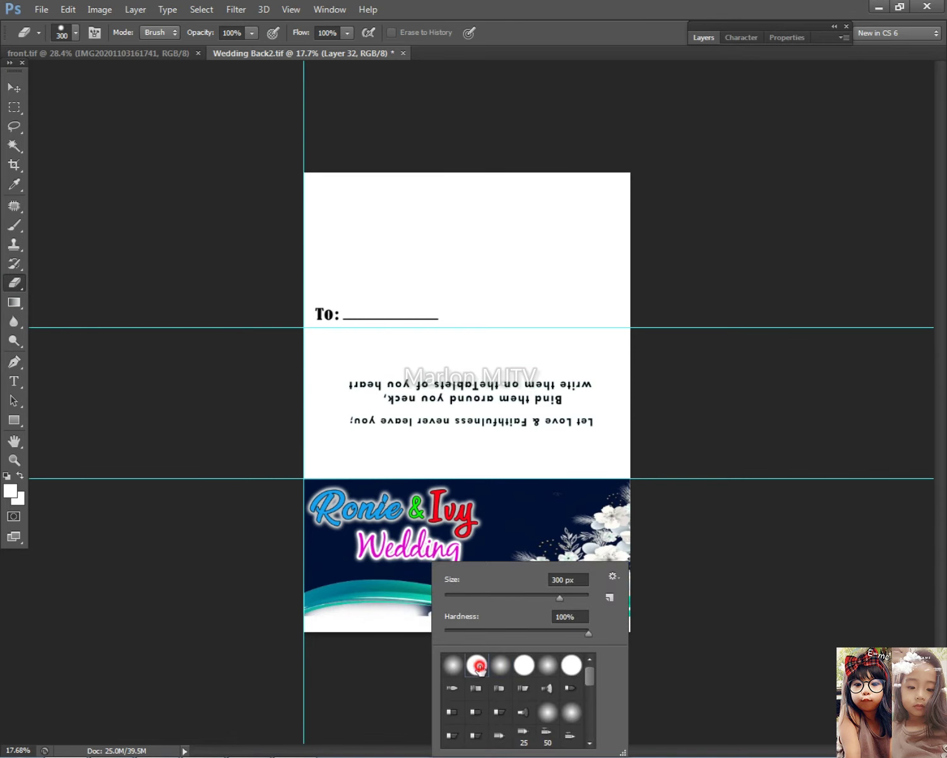
left_click(301, 644)
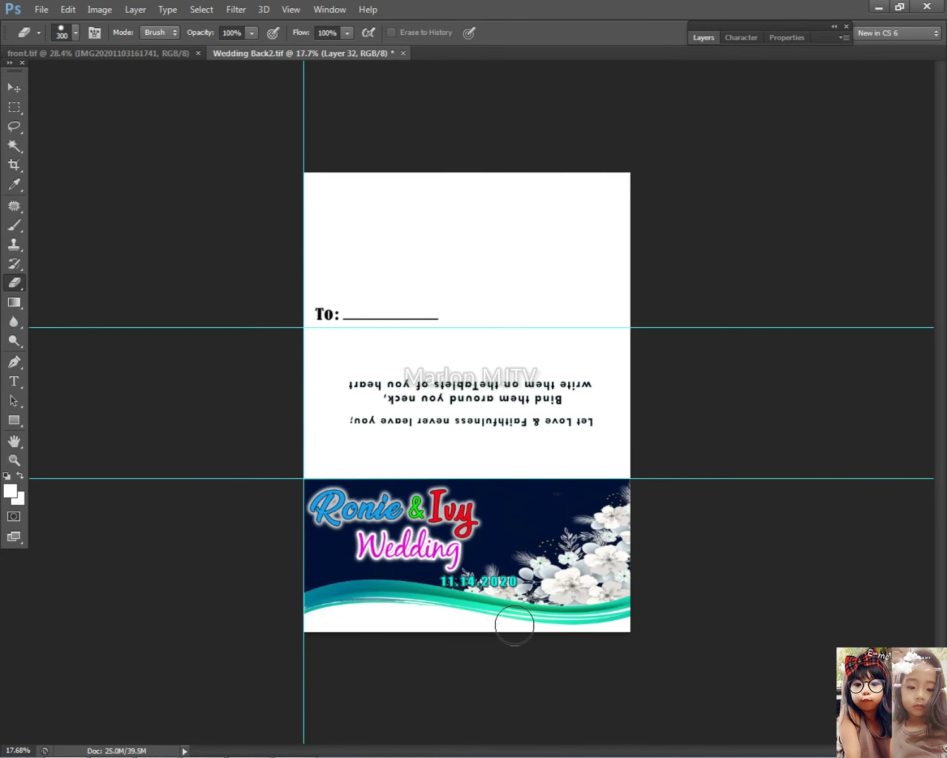
scroll(723, 648, "down", 1)
scroll(700, 628, "up", 1)
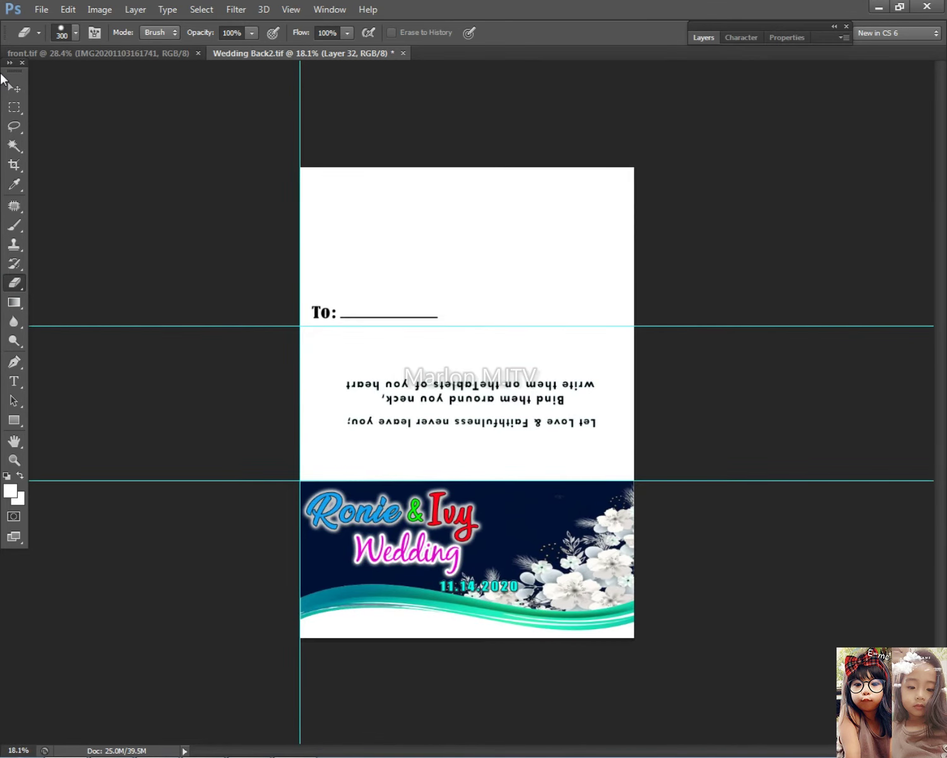
Select the second name's text layer from the canvas layer list under the title
left_click(14, 87)
scroll(467, 492, "up", 2)
scroll(467, 493, "up", 1)
scroll(467, 493, "up", 1)
right_click(410, 560)
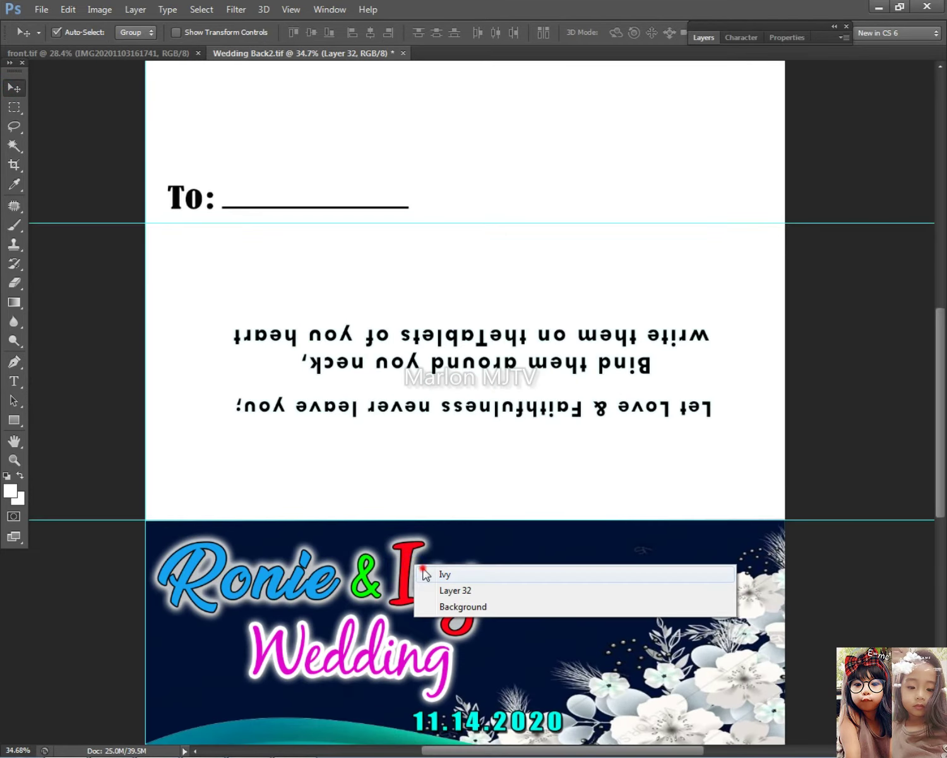
left_click(417, 566)
scroll(436, 563, "down", 4)
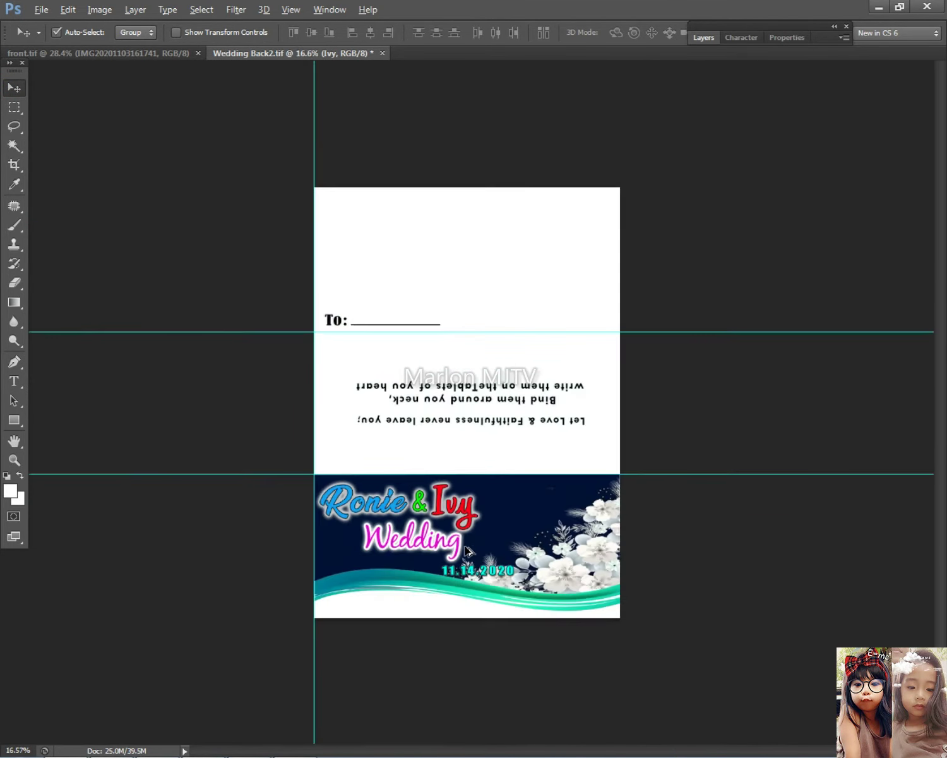
scroll(551, 535, "up", 2)
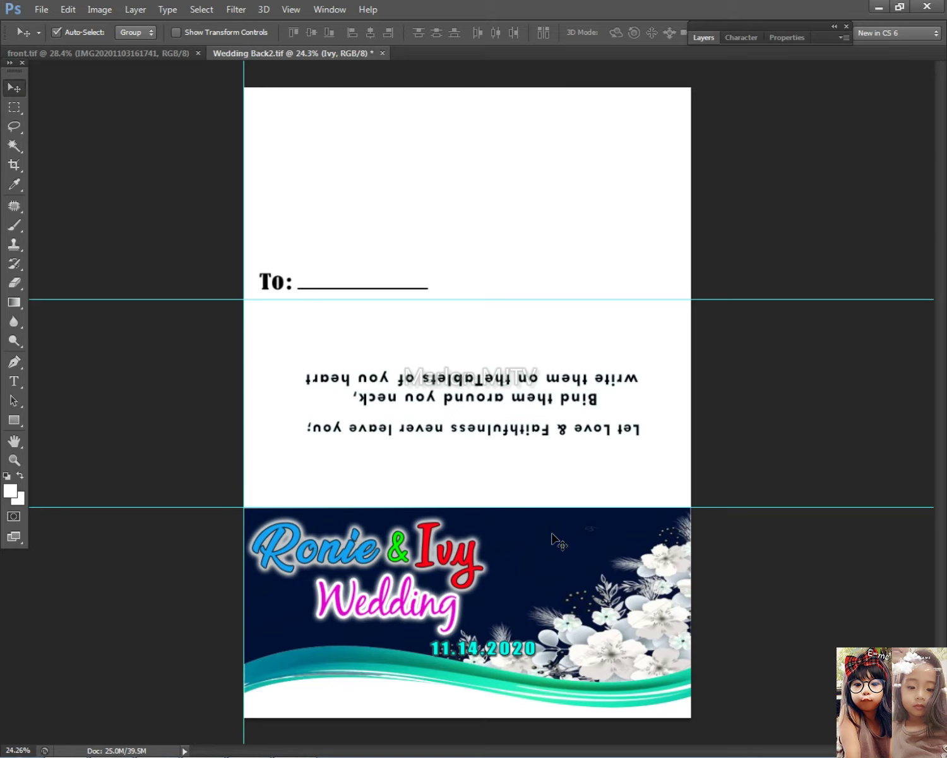
key("alt+Tab")
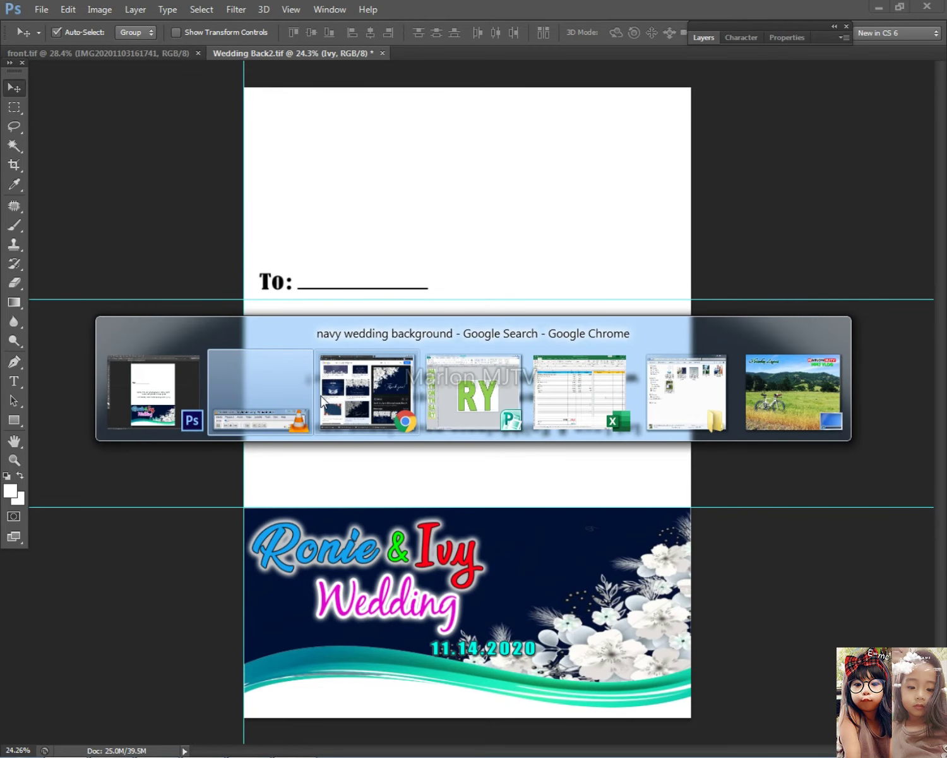
Drag the couple photo from the Wedding folder onto the card, scaled to about 25% on the banner's right
key("alt+Tab")
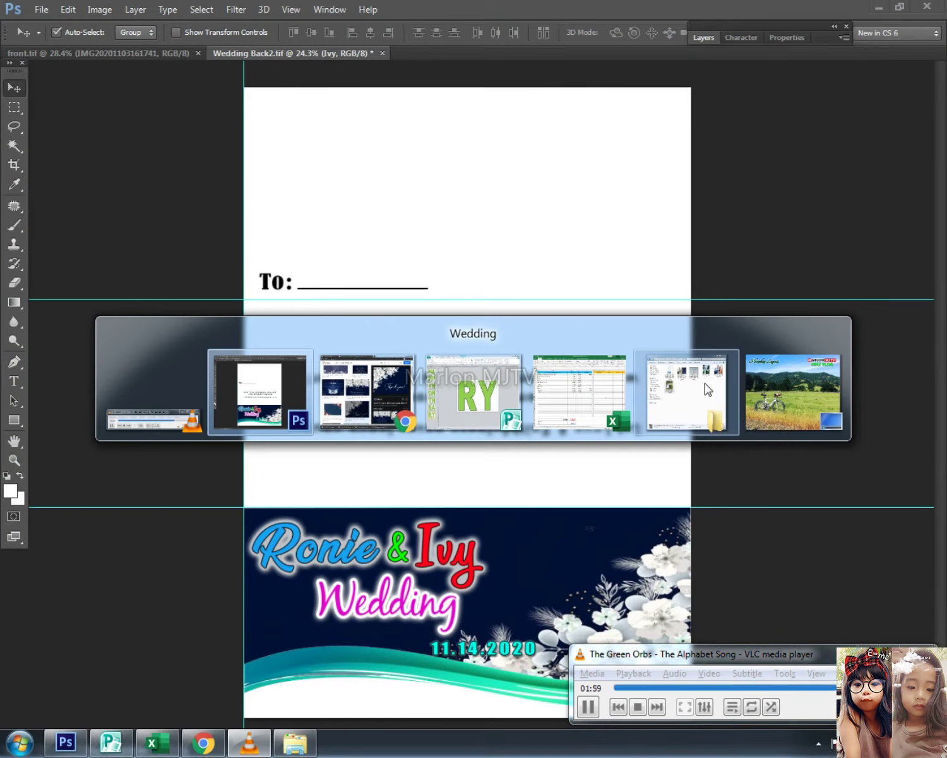
left_click(707, 389)
left_click_drag(883, 301, 281, 521)
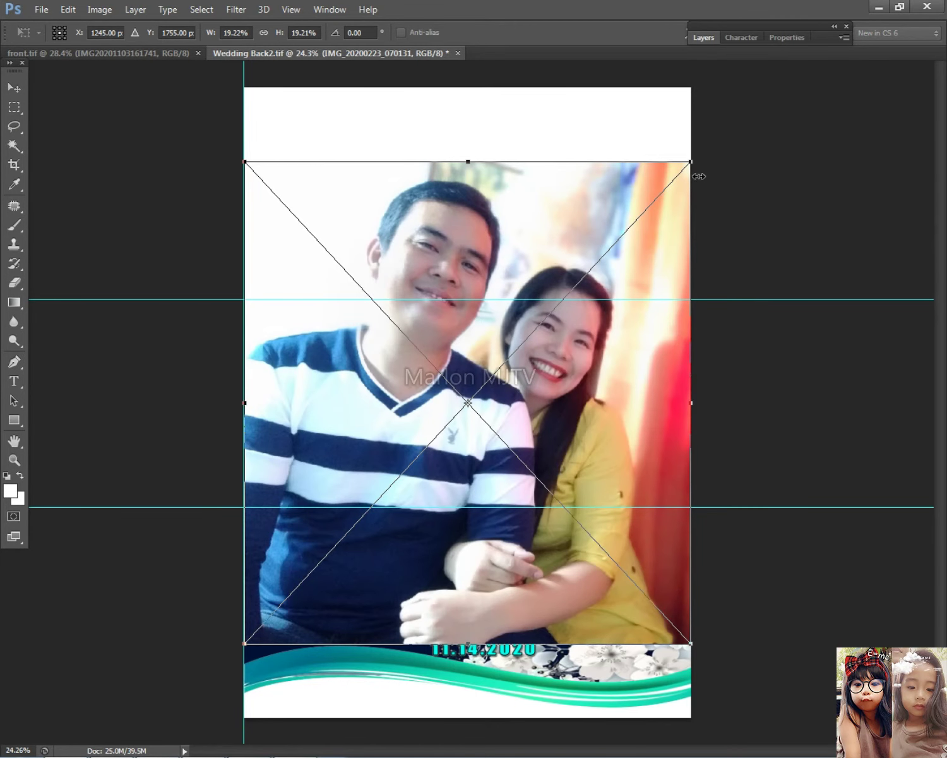
left_click_drag(694, 165, 413, 465)
mouse_move(345, 554)
left_mouse_down()
mouse_move(568, 606)
mouse_move(602, 605)
left_mouse_up()
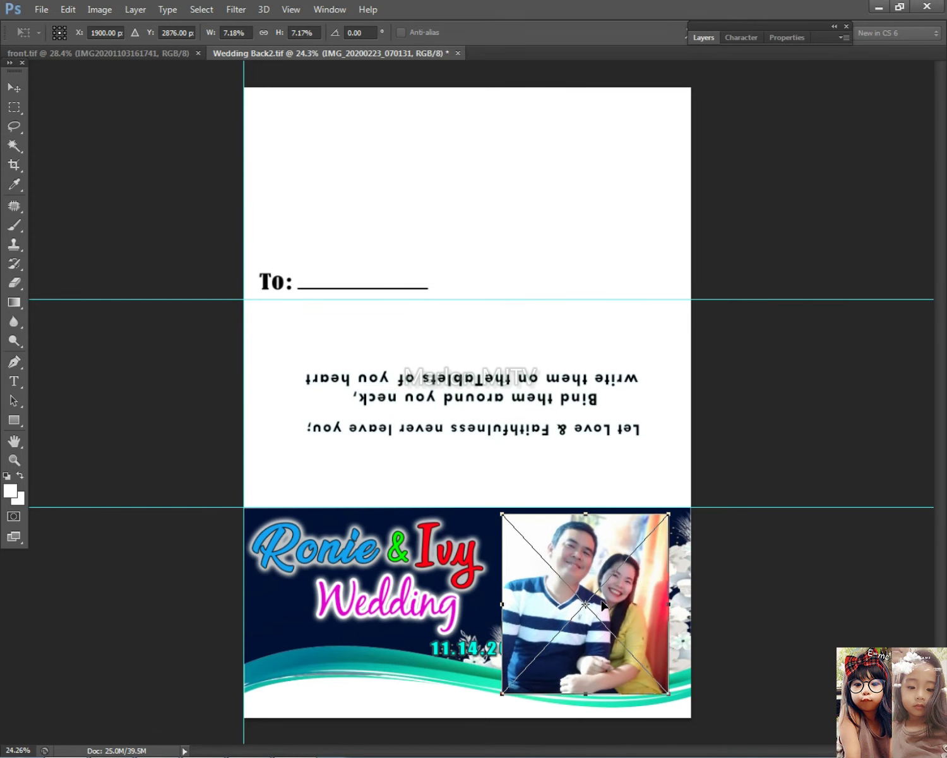
key("Return")
Nudge the couple photo slightly left and up on the navy banner
scroll(628, 598, "up", 3)
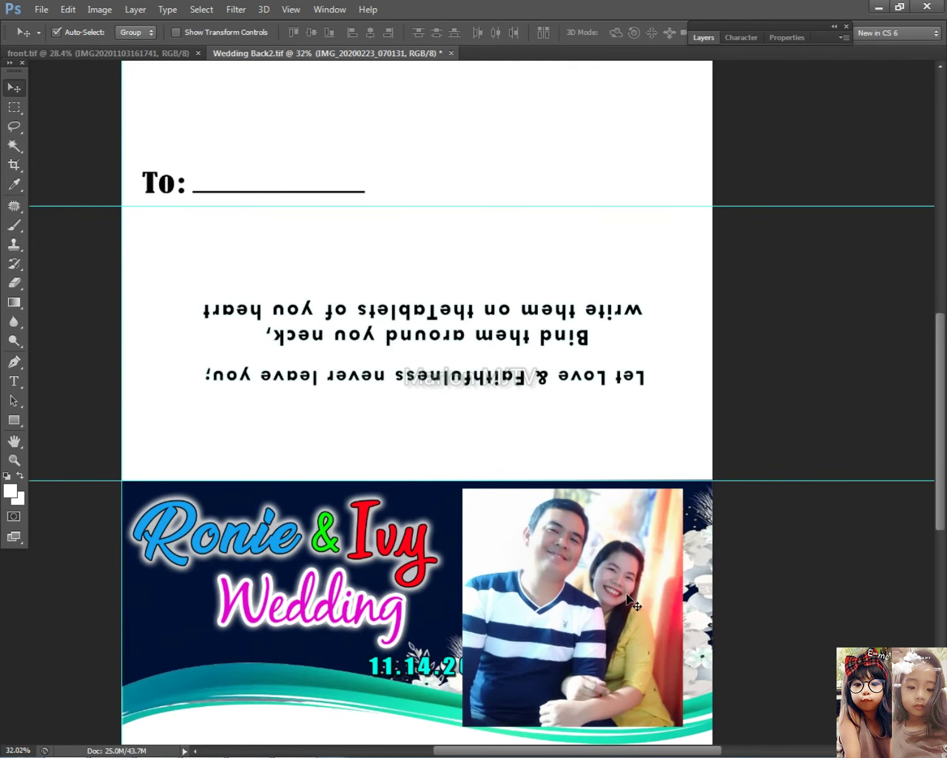
scroll(628, 598, "up", 3)
left_click_drag(567, 534, 532, 378)
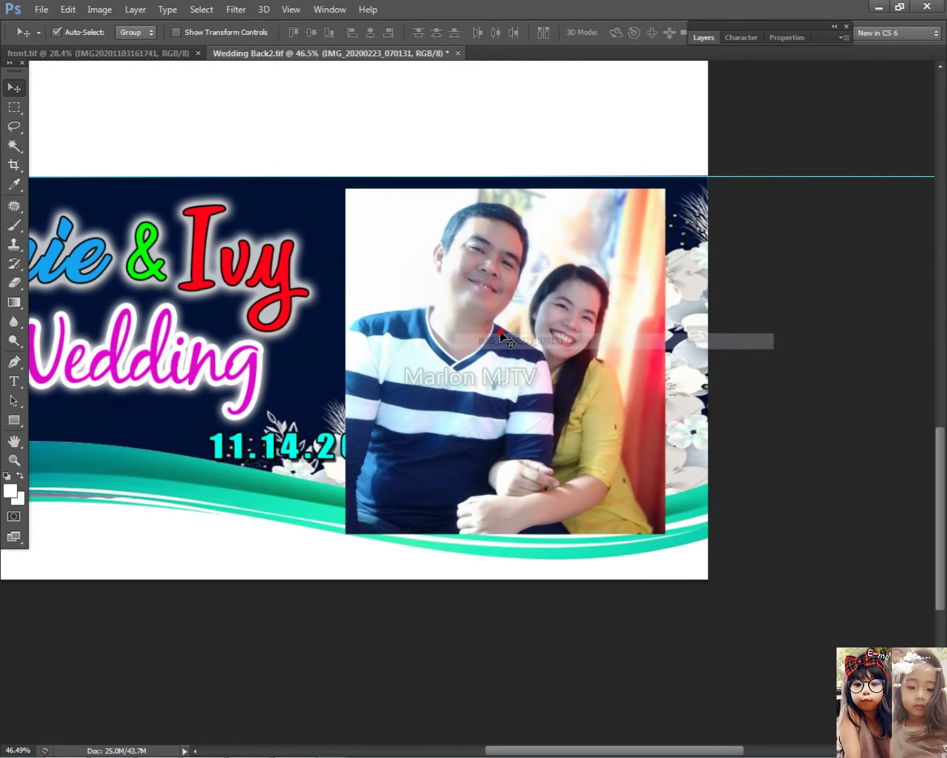
left_click_drag(461, 316, 423, 298)
key("ctrl+a")
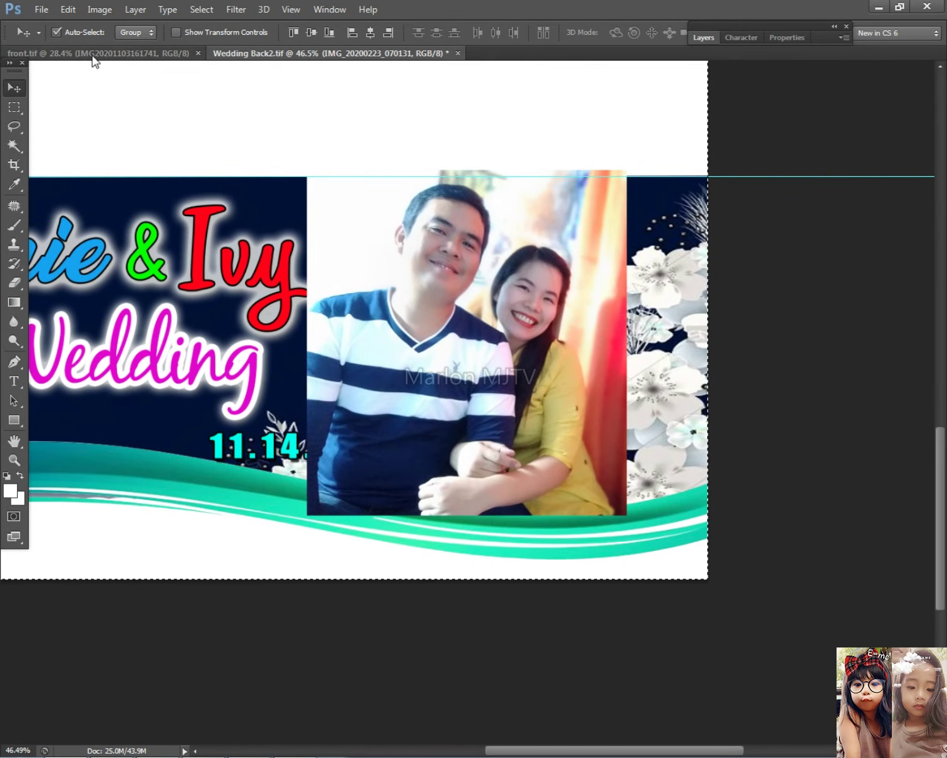
left_click(202, 743)
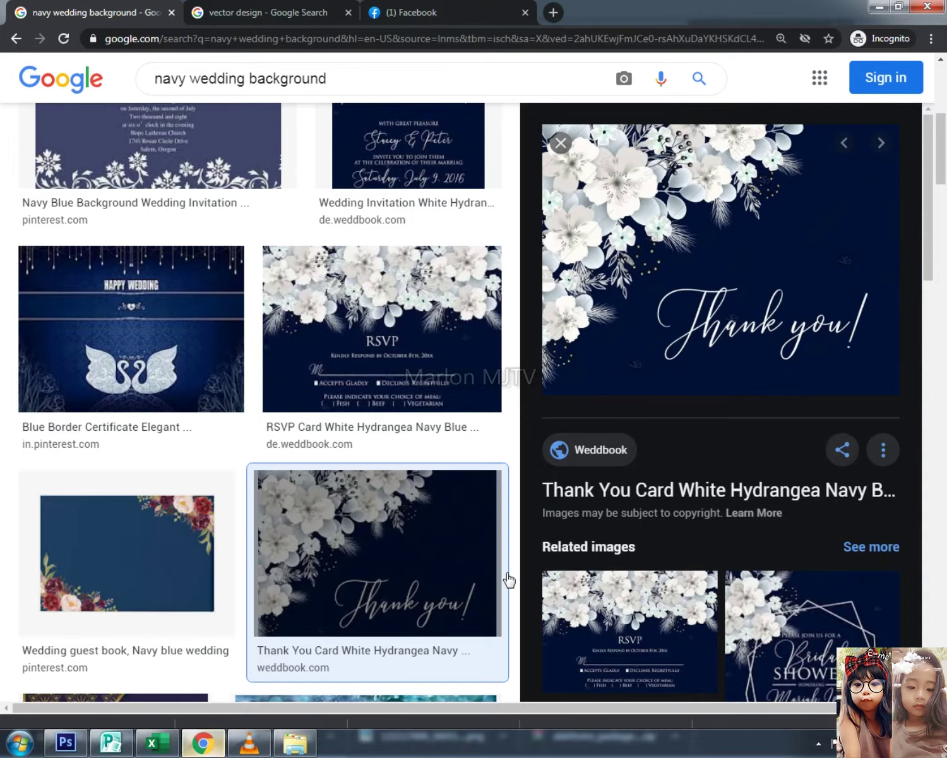
Scroll the image results and preview the Neoback Flower Backdrop image
scroll(405, 312, "up", 5)
scroll(404, 311, "up", 3)
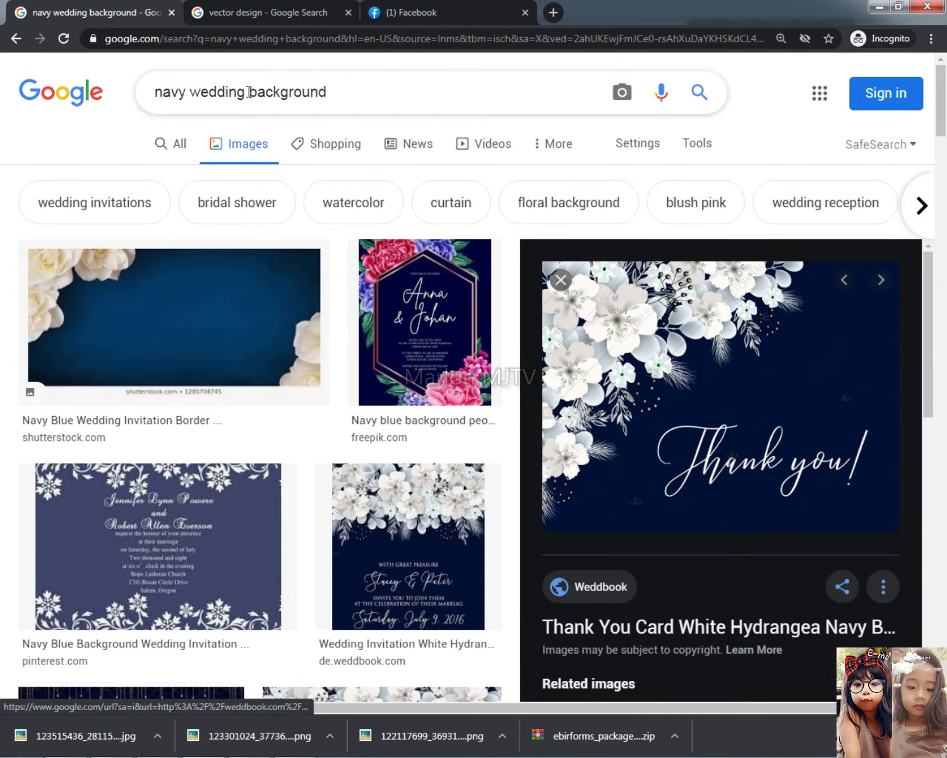
scroll(349, 339, "down", 5)
scroll(353, 342, "down", 4)
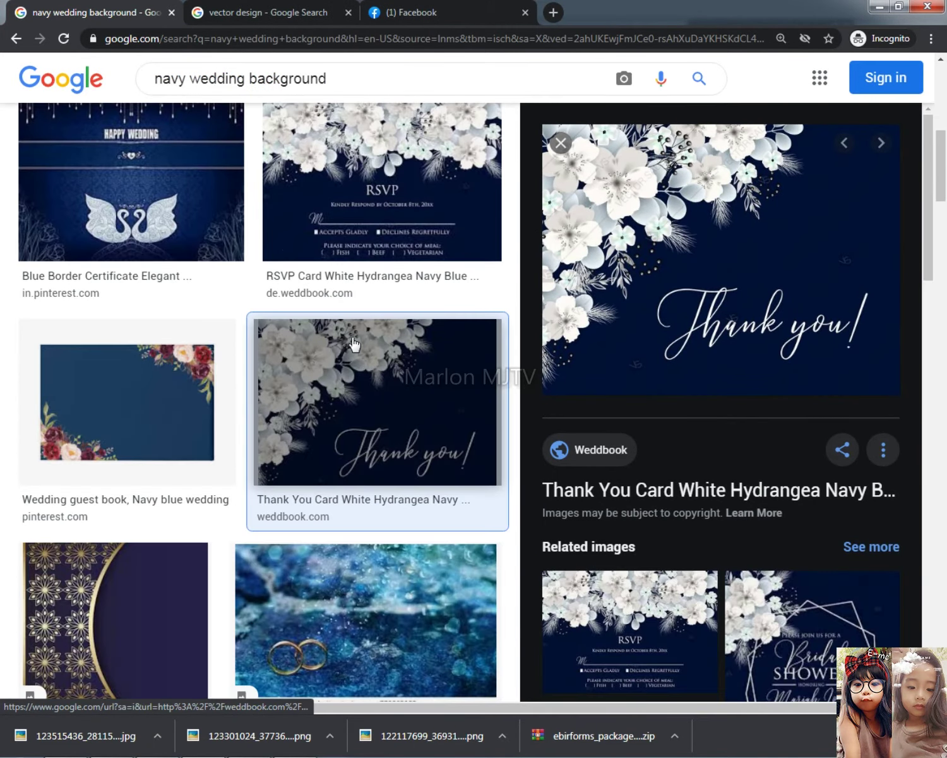
scroll(354, 341, "down", 5)
scroll(354, 341, "down", 4)
scroll(354, 341, "down", 5)
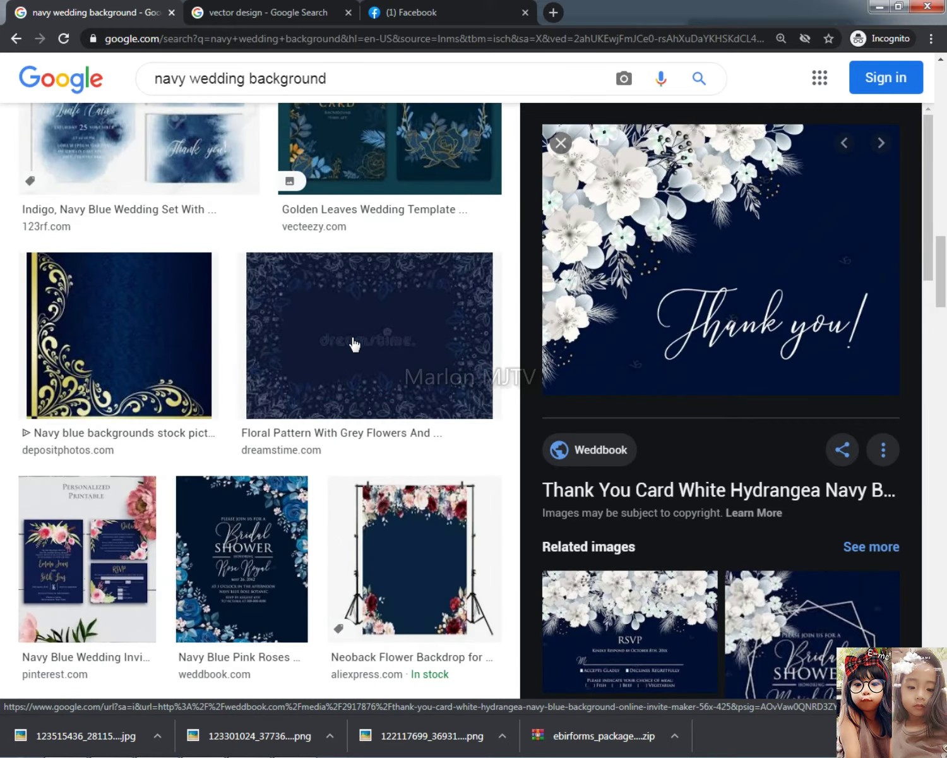
scroll(335, 505, "down", 5)
left_click(382, 247)
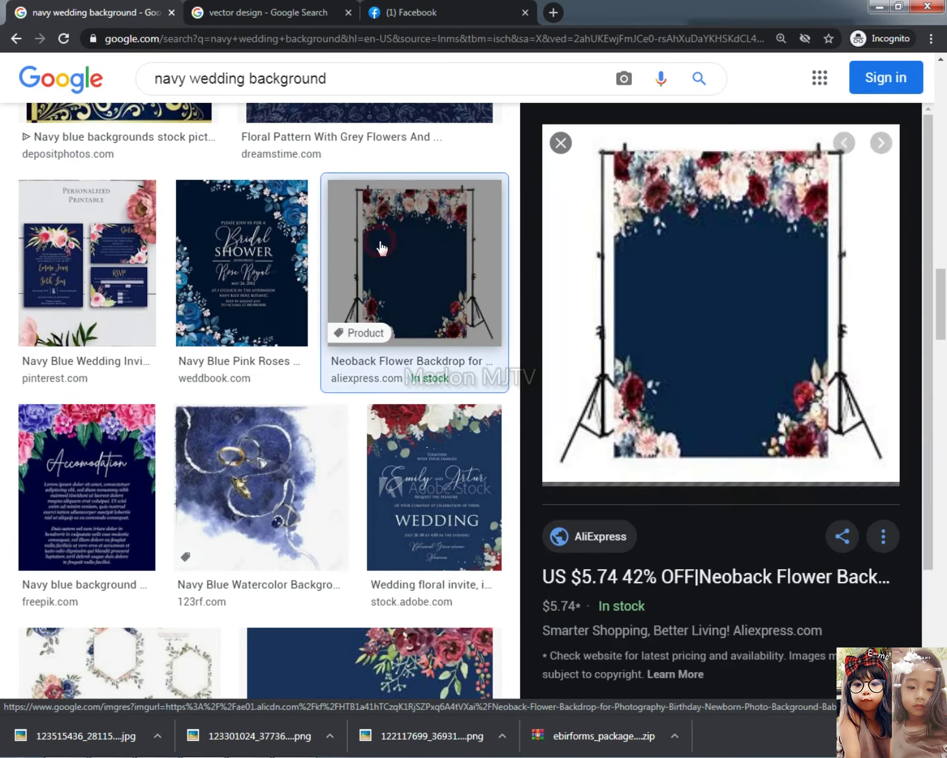
Scroll further and preview the blue Floral Wedding Invitation wreath
scroll(247, 515, "down", 5)
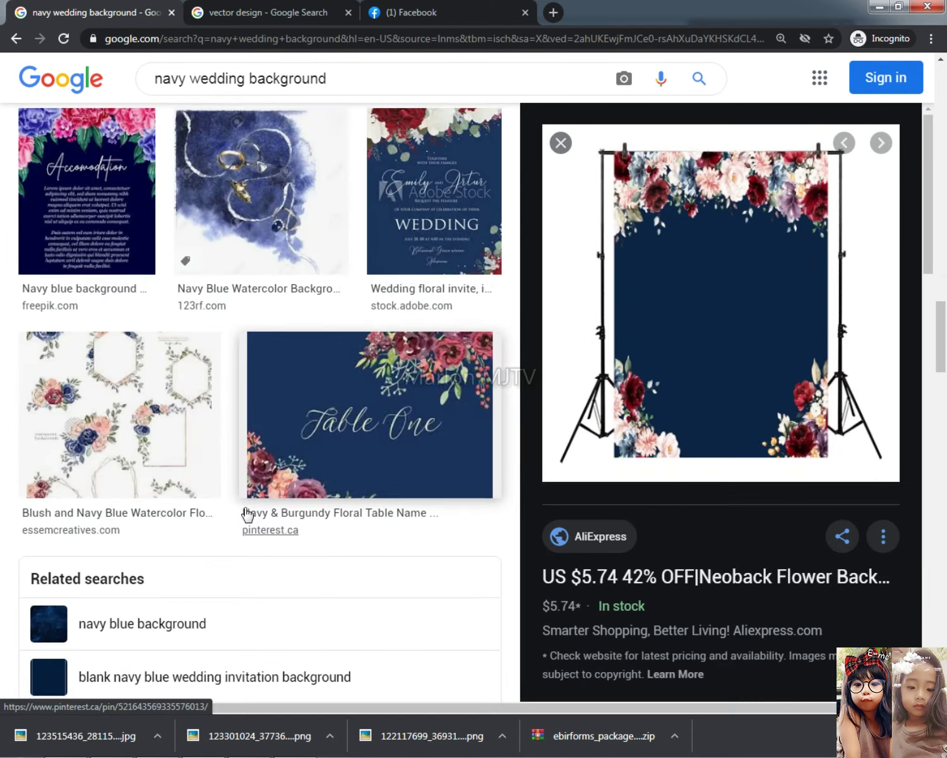
scroll(247, 512, "down", 5)
scroll(246, 505, "down", 6)
scroll(245, 499, "down", 6)
scroll(245, 502, "down", 4)
scroll(247, 505, "down", 4)
scroll(246, 504, "down", 6)
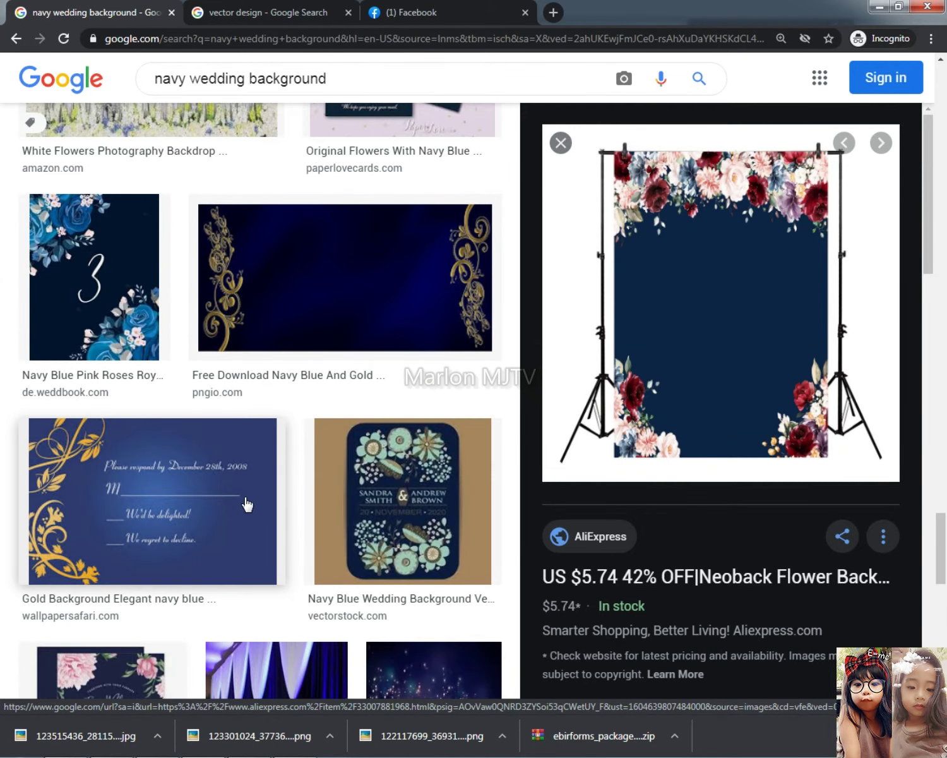
scroll(247, 504, "up", 3)
scroll(247, 503, "down", 5)
scroll(247, 503, "down", 6)
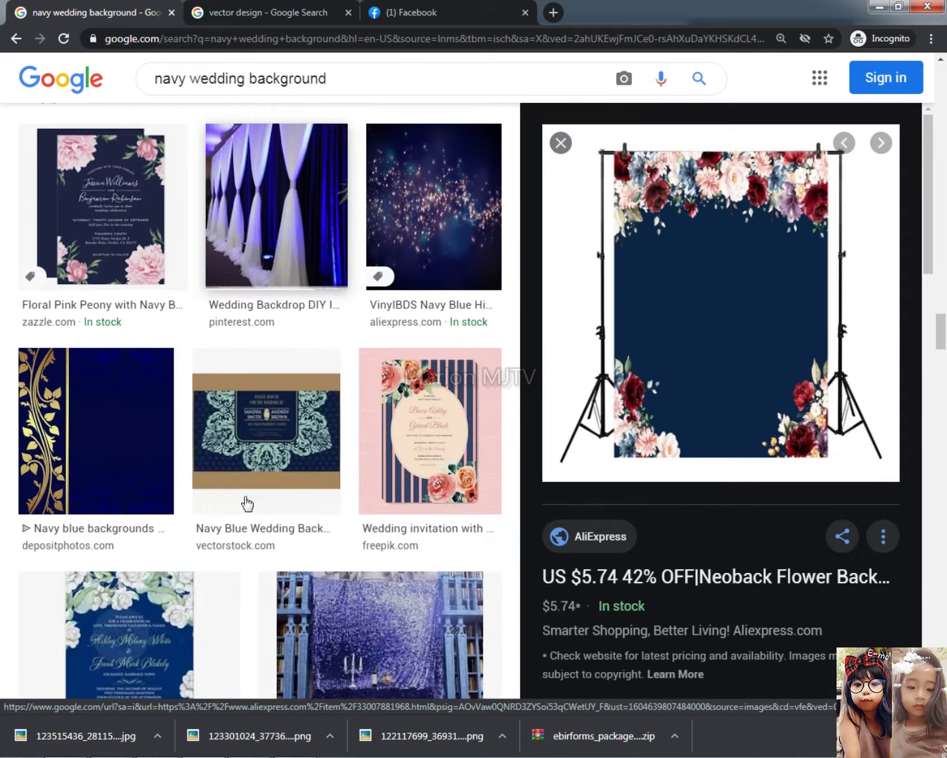
scroll(247, 503, "down", 6)
scroll(247, 502, "down", 3)
scroll(247, 500, "down", 5)
scroll(247, 499, "down", 7)
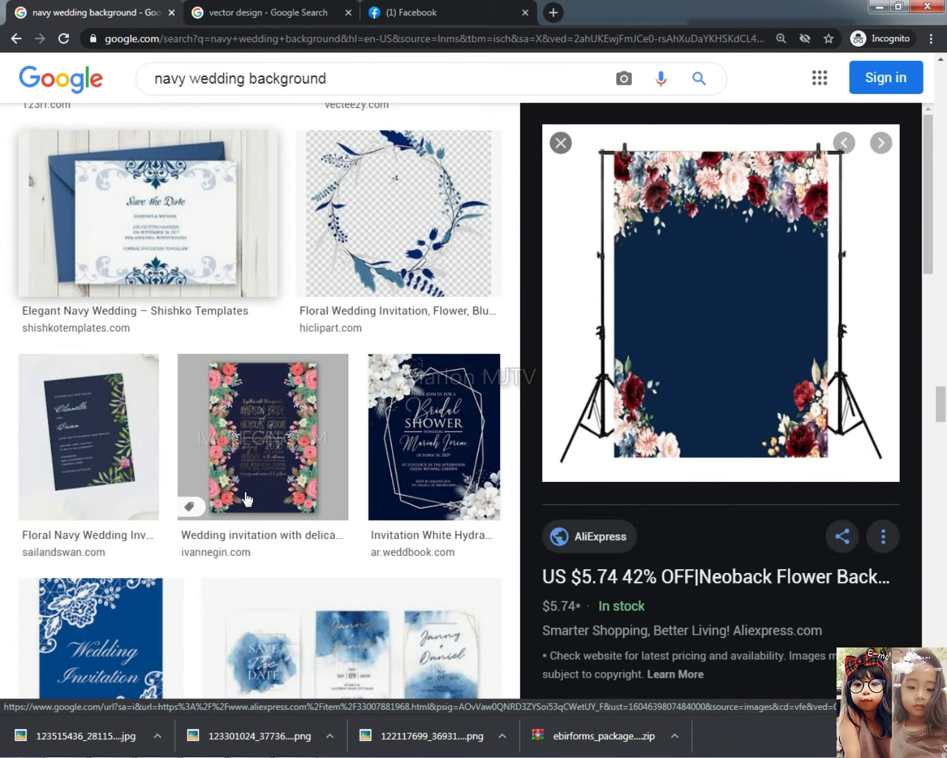
left_click(382, 235)
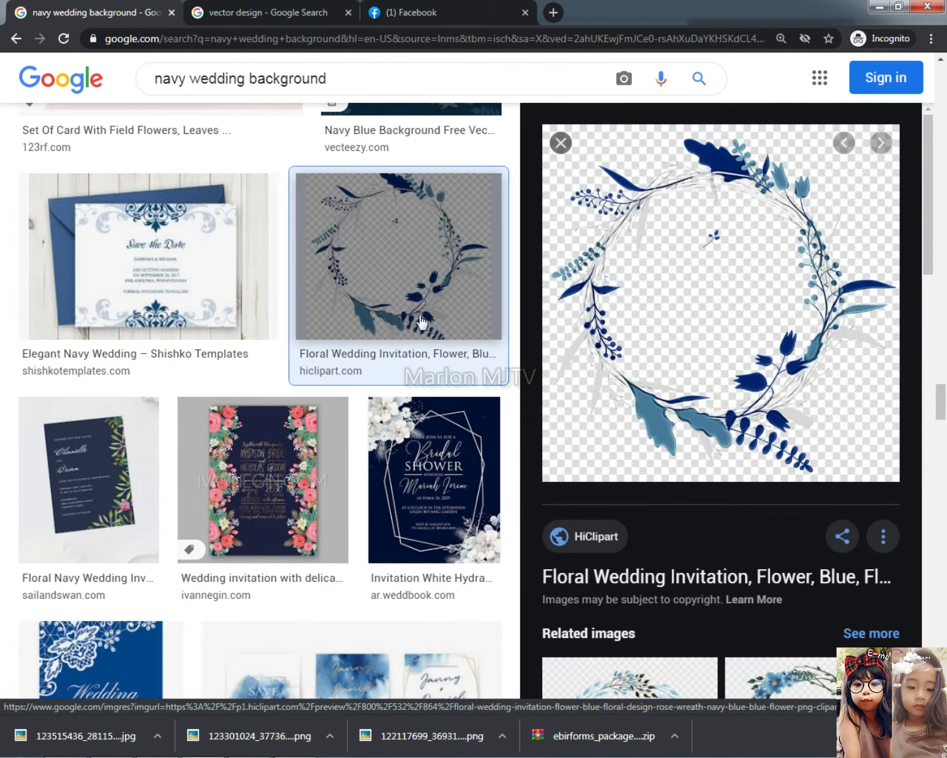
Browse related images and preview the dark navy flower wreath from dlpng
scroll(717, 480, "down", 5)
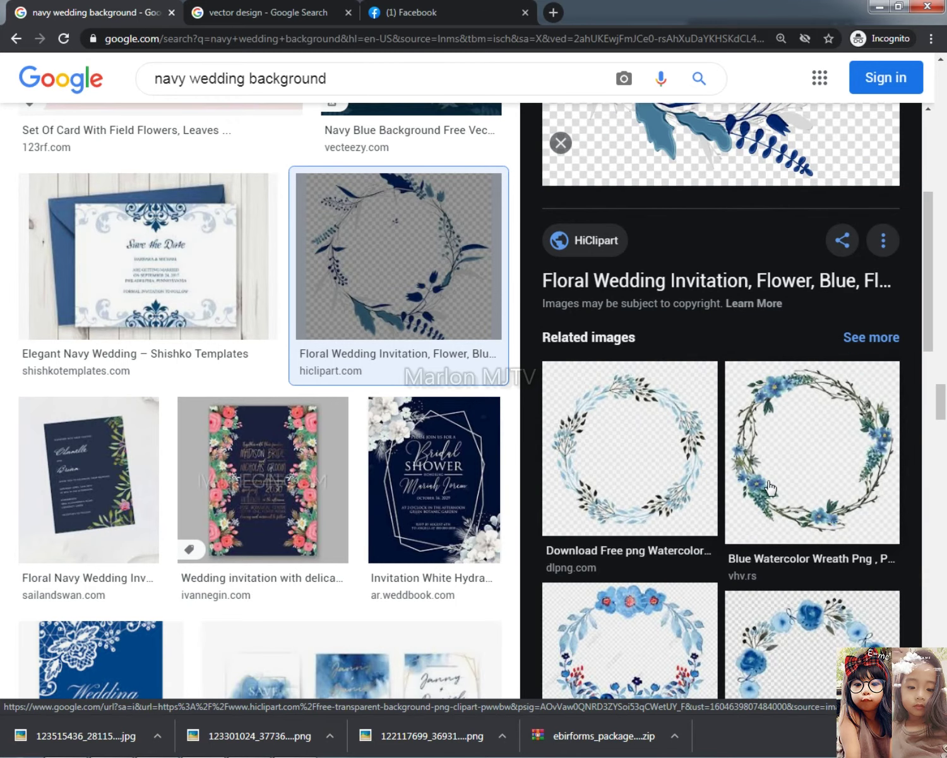
scroll(771, 486, "down", 5)
scroll(726, 568, "down", 5)
scroll(681, 663, "down", 5)
scroll(667, 685, "down", 5)
scroll(694, 537, "down", 1)
left_click(716, 444)
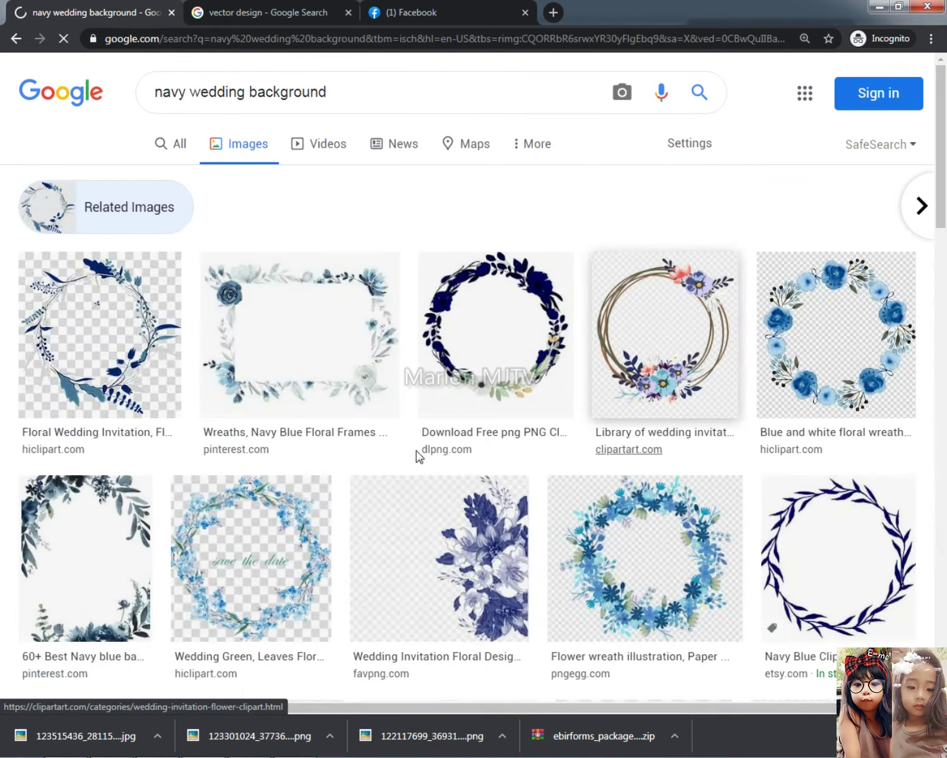
left_click(496, 391)
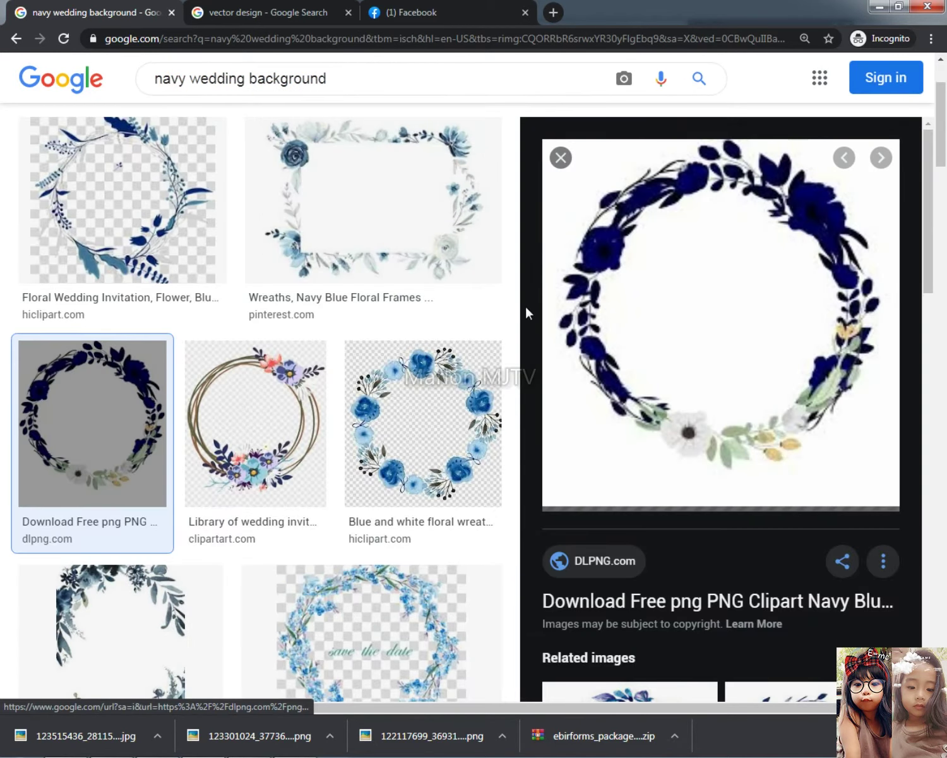
Save the wreath as 7072078_preview.png and try dragging the download into Photoshop
right_click(732, 214)
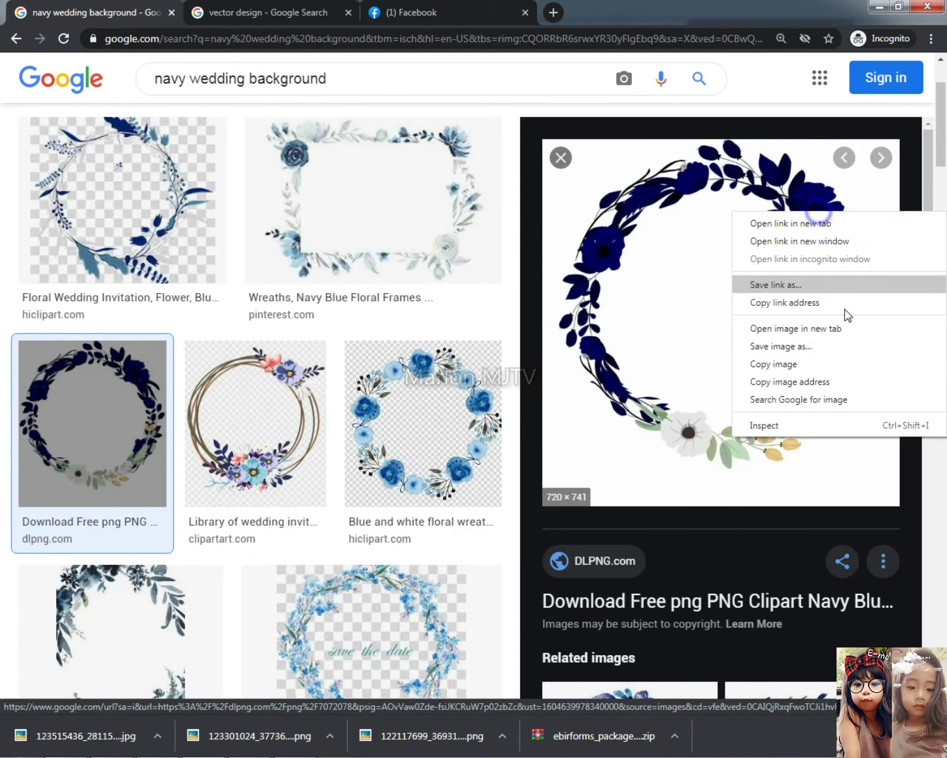
left_click(803, 355)
key("Return")
mouse_move(104, 746)
left_mouse_down()
mouse_move(65, 747)
mouse_move(346, 155)
left_mouse_up()
left_click(507, 283)
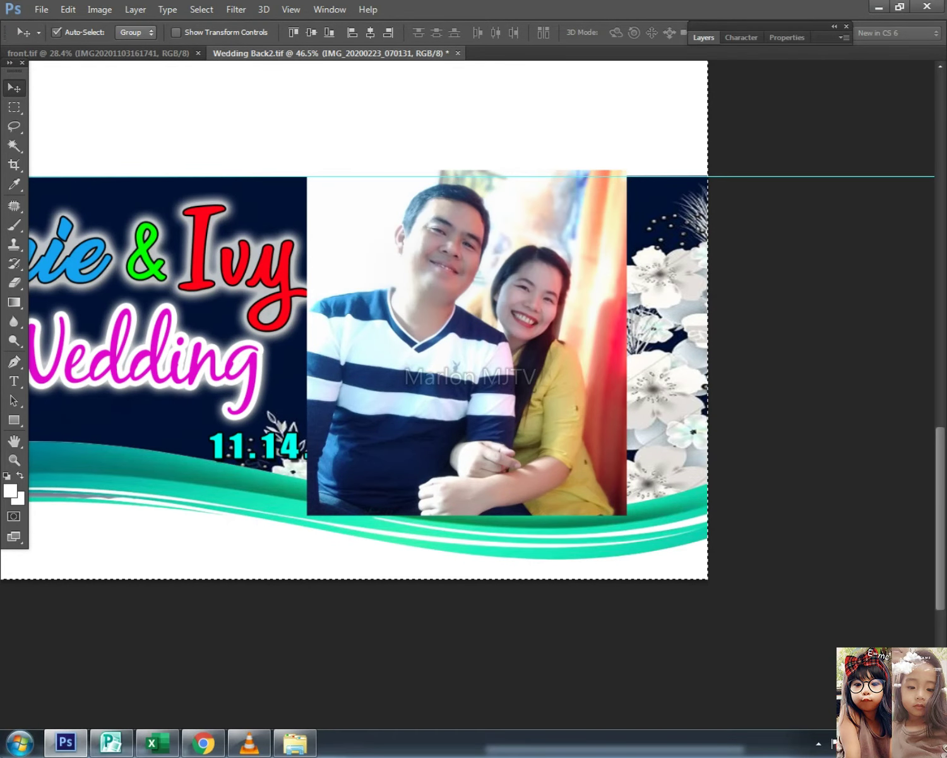
left_click(185, 744)
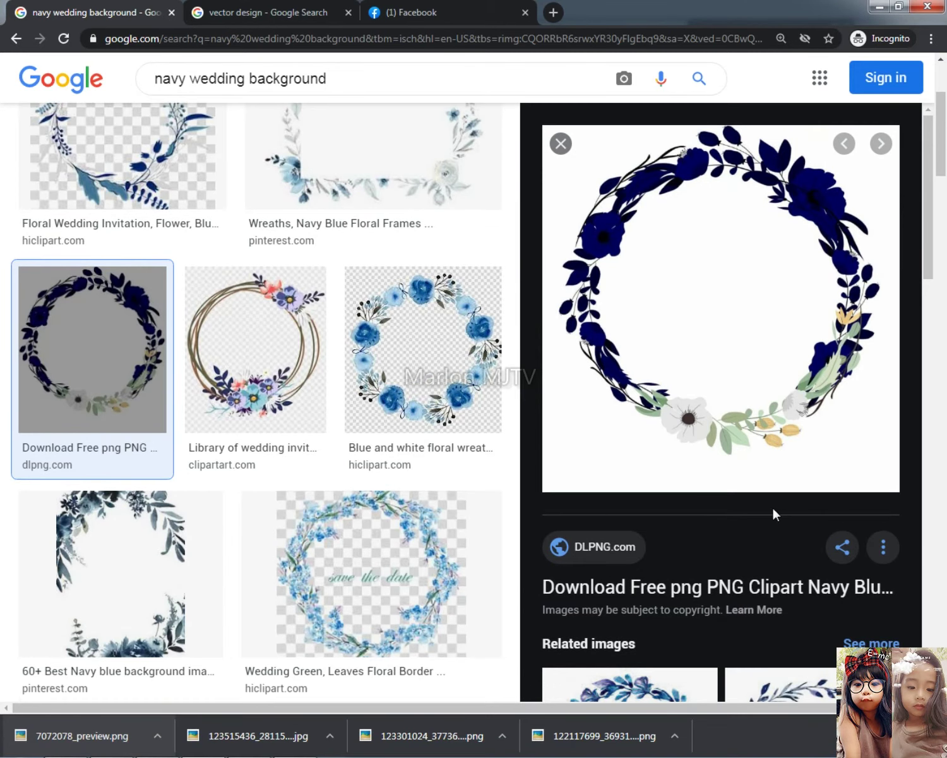
right_click(601, 284)
Copy the navy wreath, paste it into a new default Untitled-1 document, and nudge it down-left
left_click(651, 425)
key("alt+Tab")
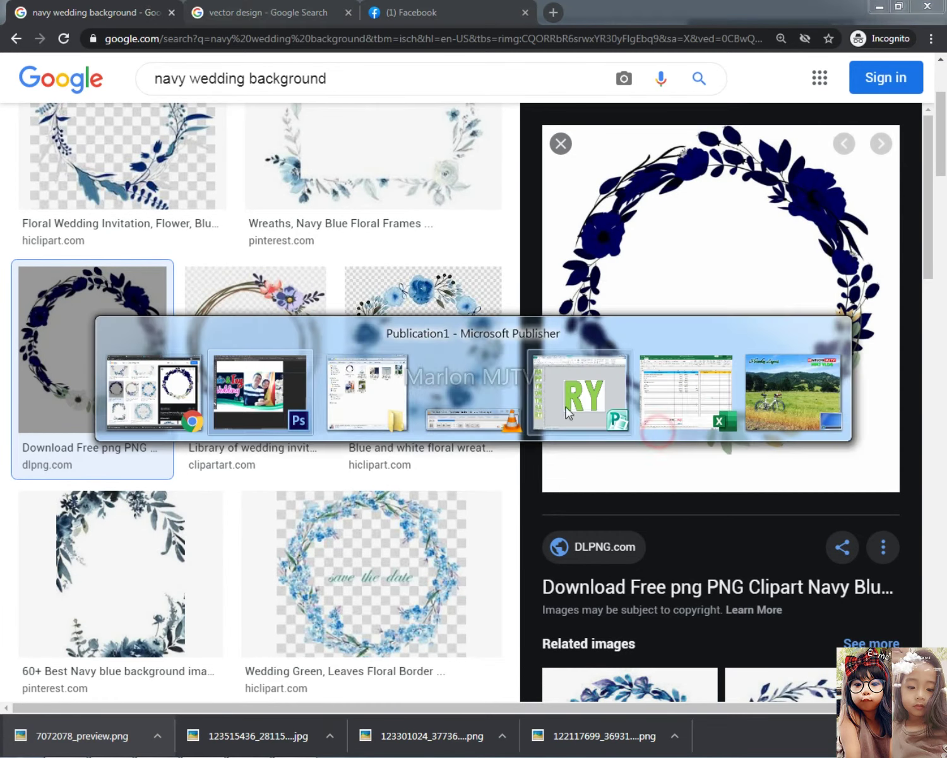
left_click(41, 9)
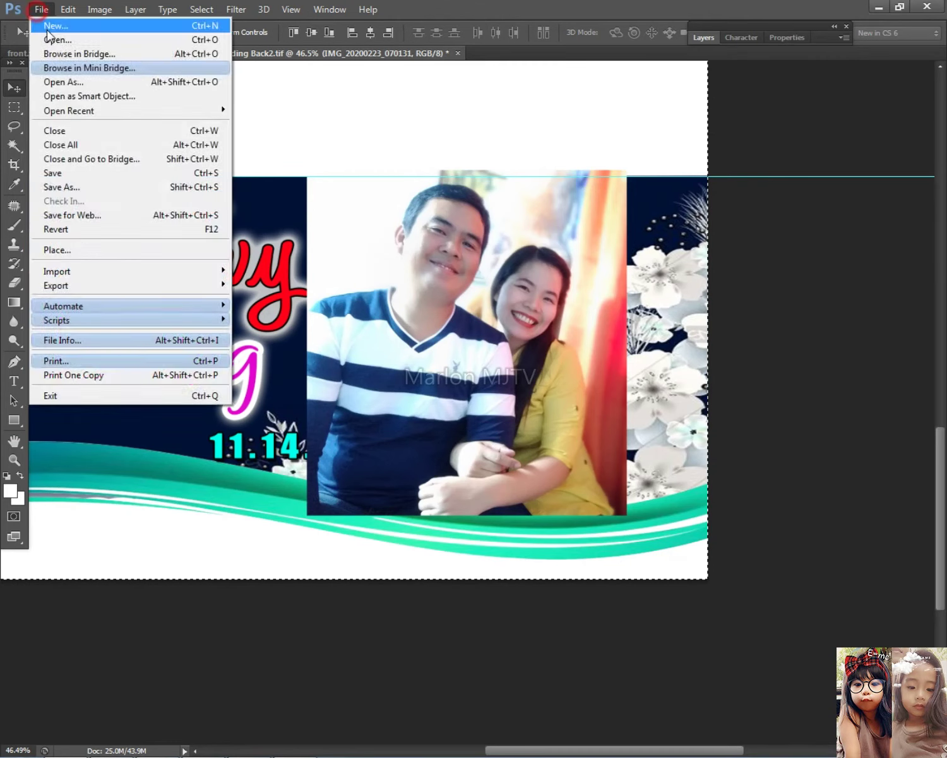
left_click(629, 184)
key("ctrl+v")
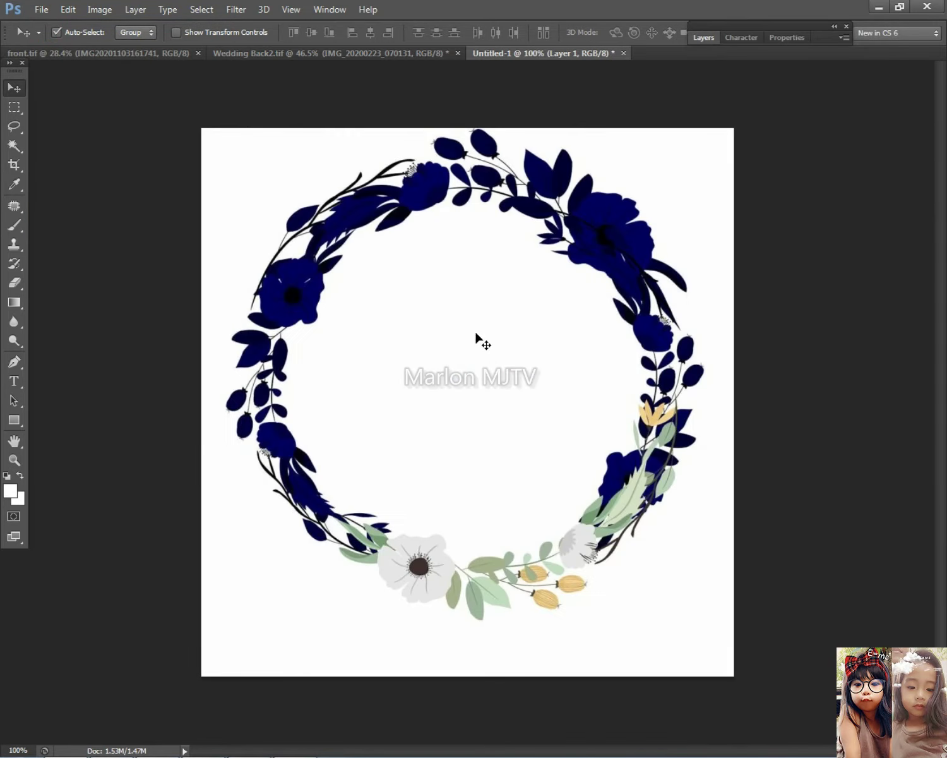
scroll(484, 341, "down", 2)
scroll(372, 344, "up", 2)
right_click(298, 307)
left_click(297, 306)
left_click_drag(298, 305, 285, 333)
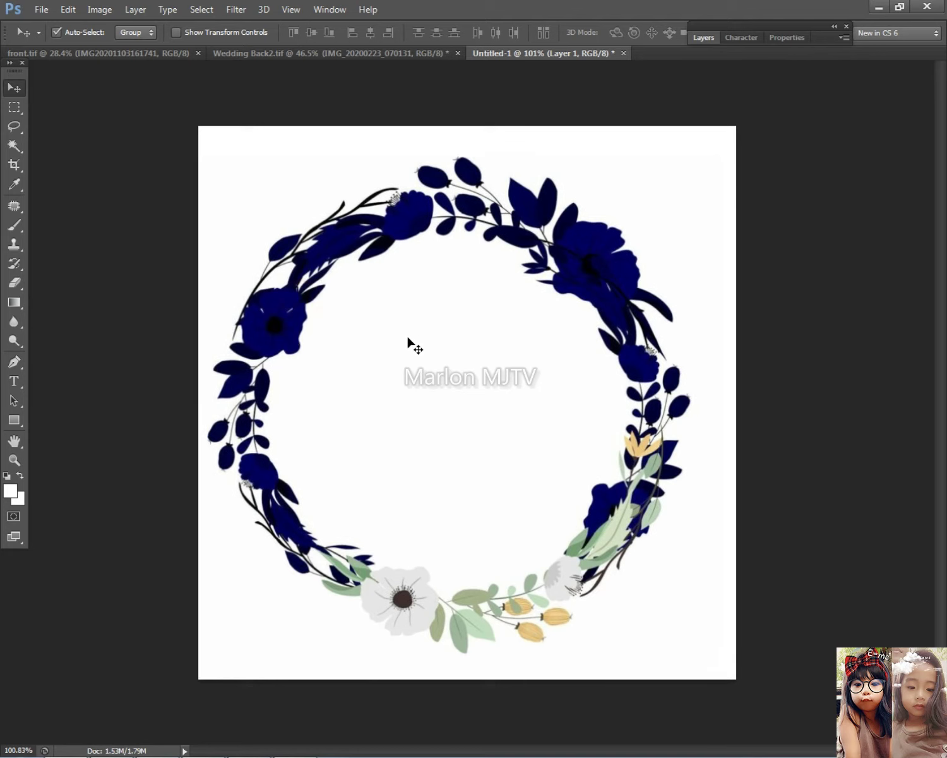
right_click(23, 289)
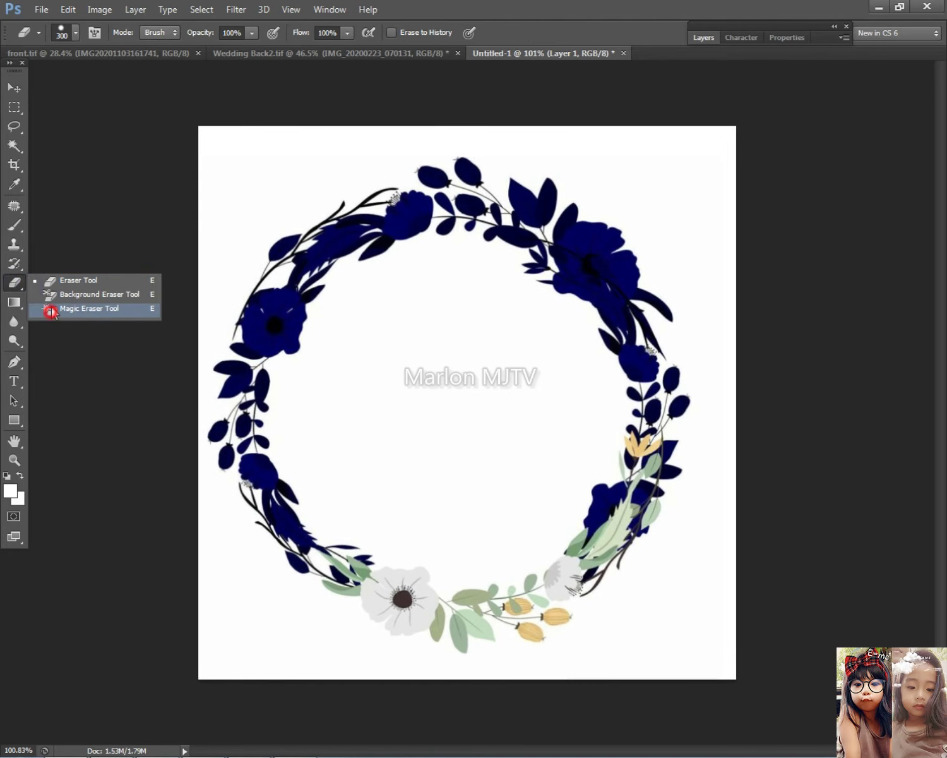
Magic-erase the white around the wreath and on the Background layer to transparency
left_click(47, 308)
left_click(260, 221)
left_click(307, 185)
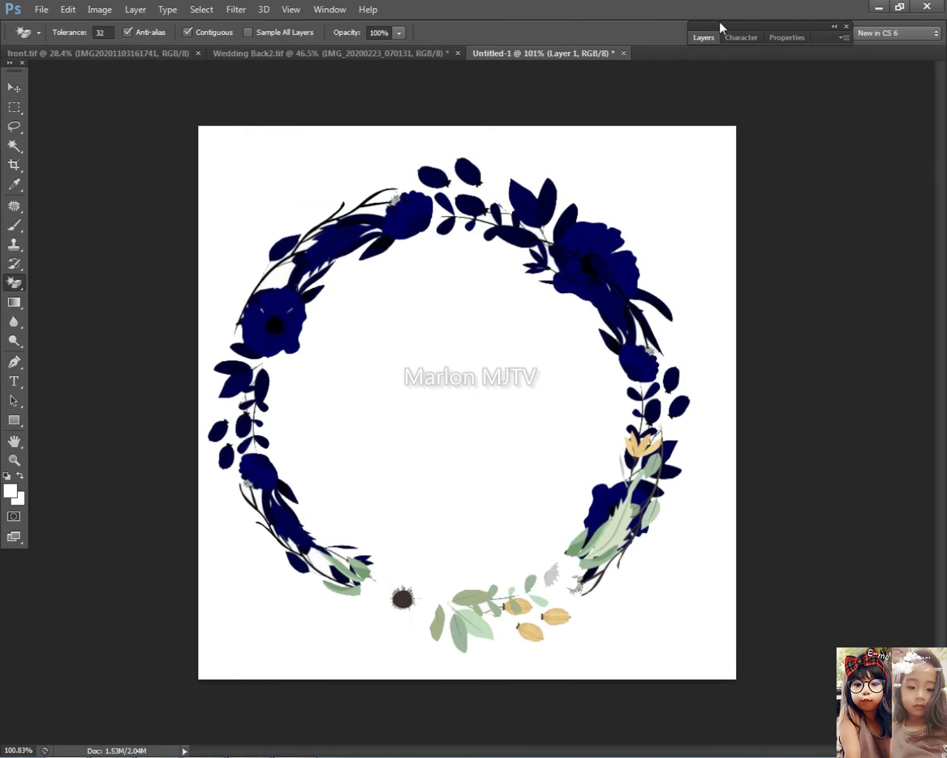
left_click(704, 37)
left_click(789, 157)
left_click(296, 158)
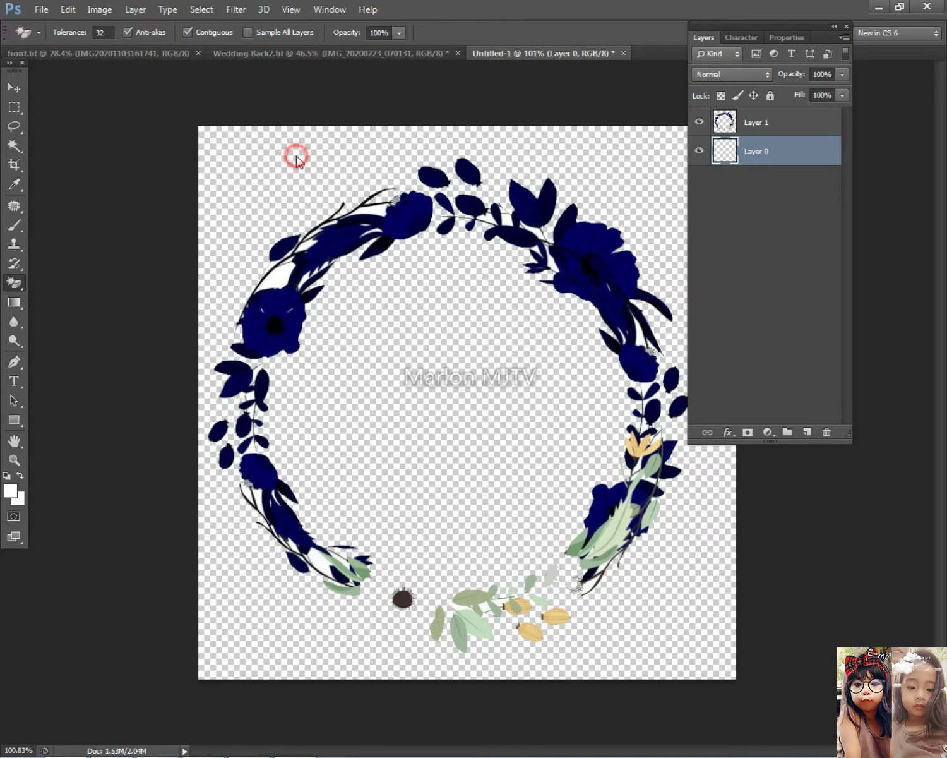
Reselect the wreath layer and review the transparent result
scroll(299, 253, "up", 2)
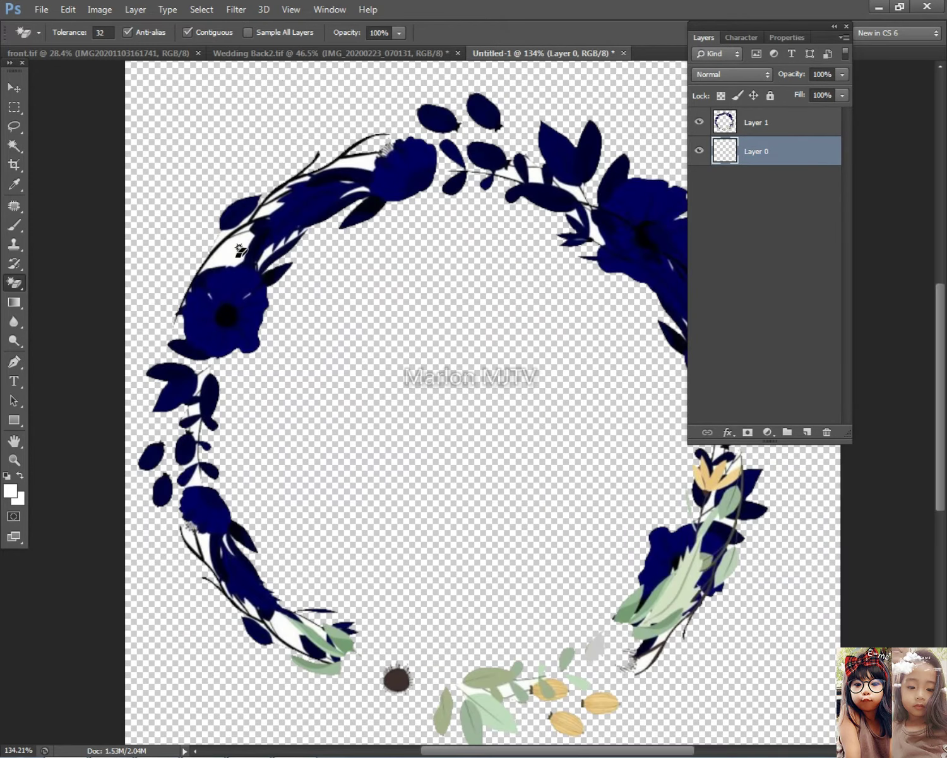
left_click(817, 116)
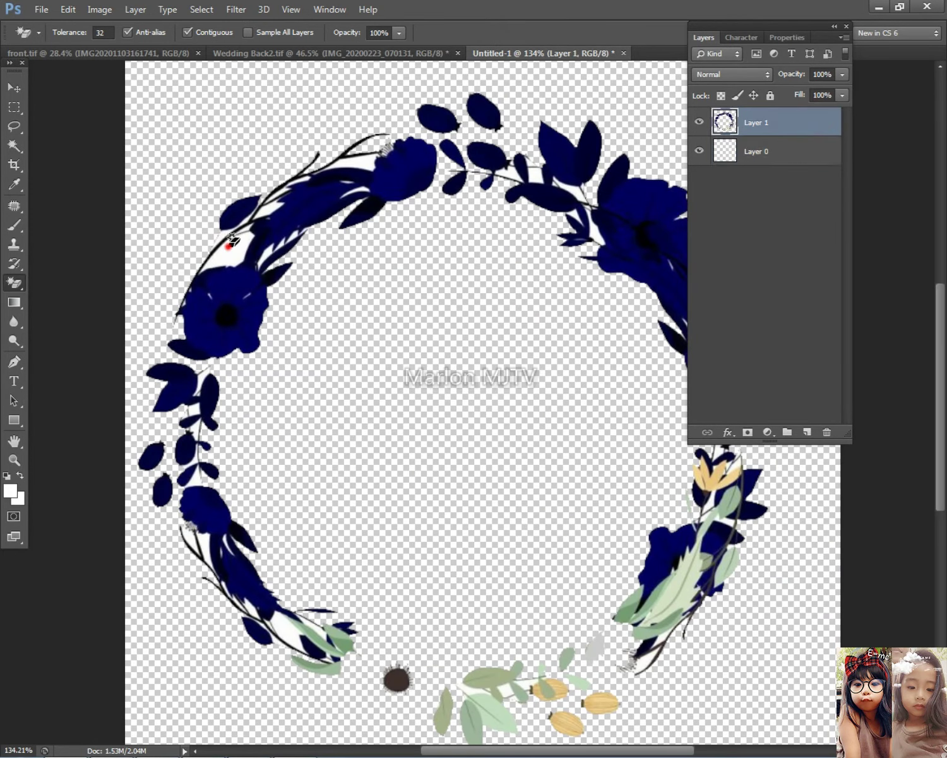
scroll(611, 420, "down", 2)
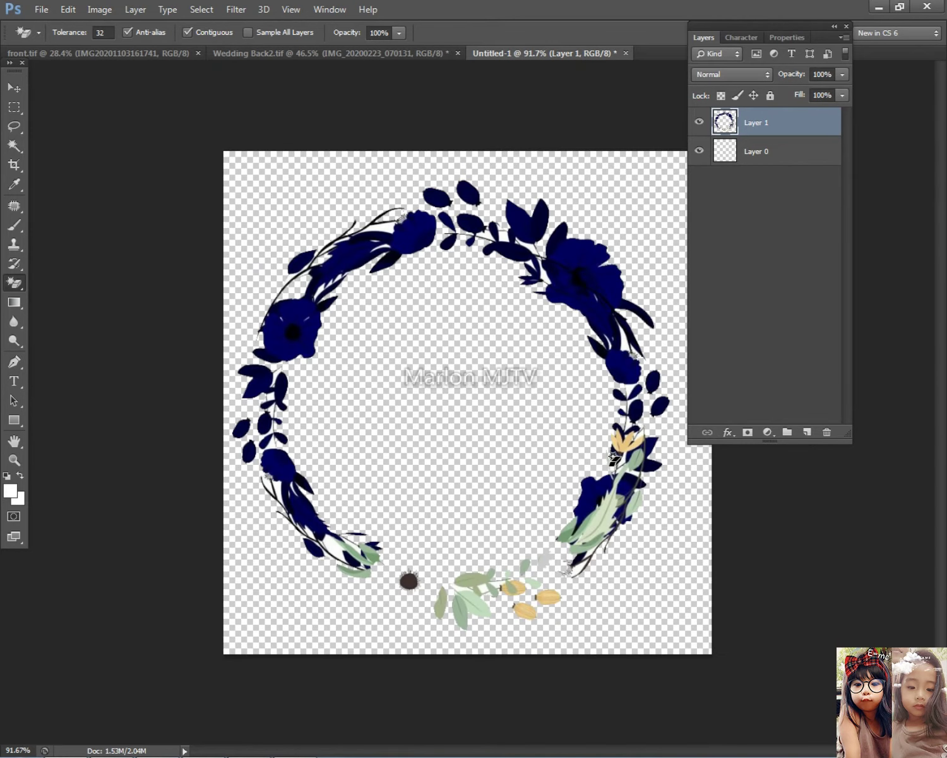
scroll(546, 543, "up", 1)
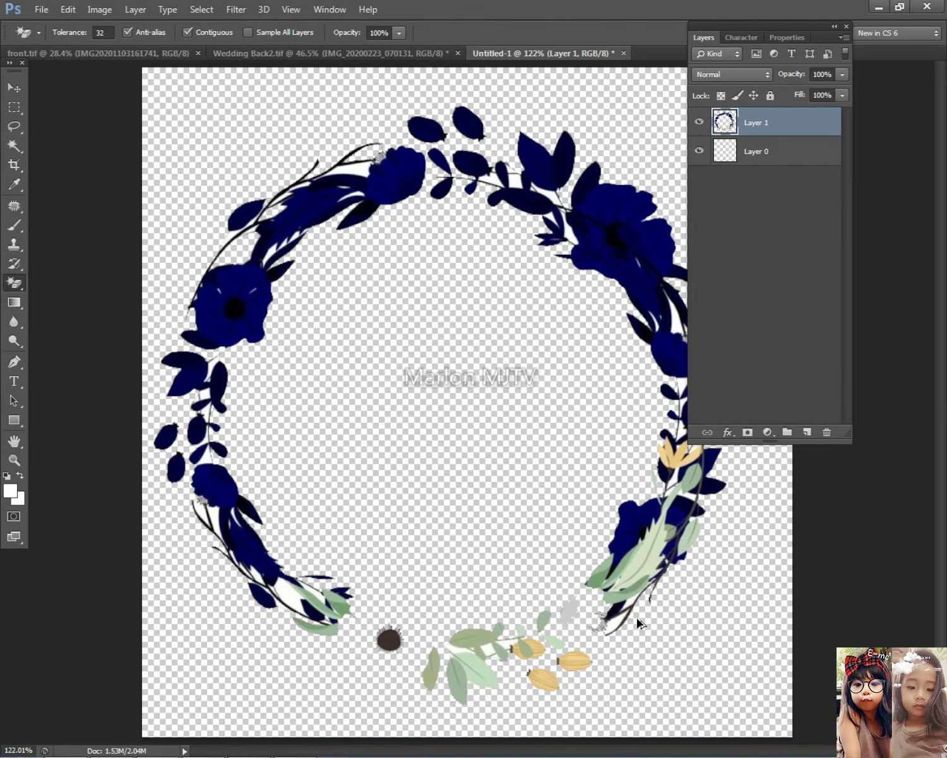
scroll(638, 624, "up", 2)
scroll(649, 606, "down", 1)
scroll(657, 571, "down", 2)
scroll(357, 628, "up", 1)
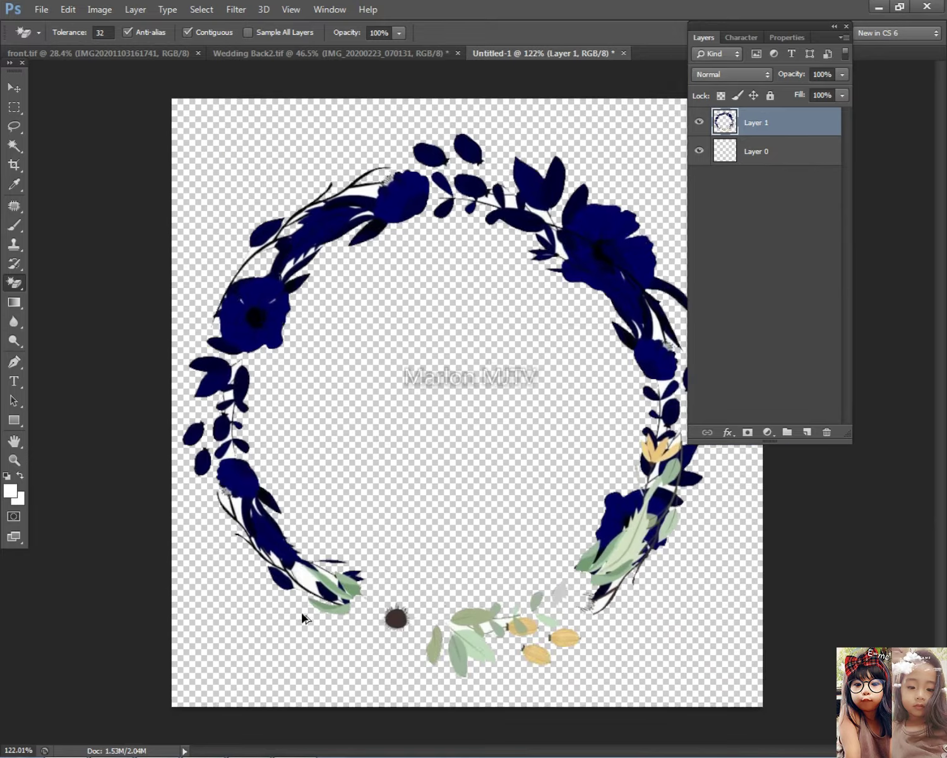
scroll(303, 618, "up", 1)
scroll(344, 586, "down", 3)
scroll(505, 564, "down", 2)
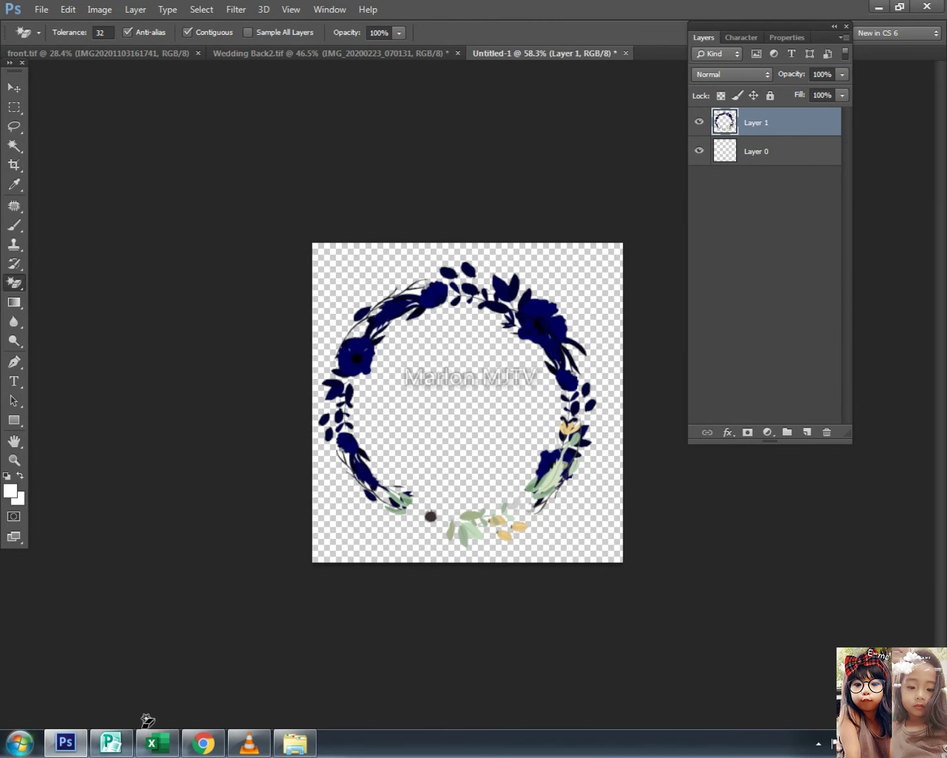
left_click(295, 741)
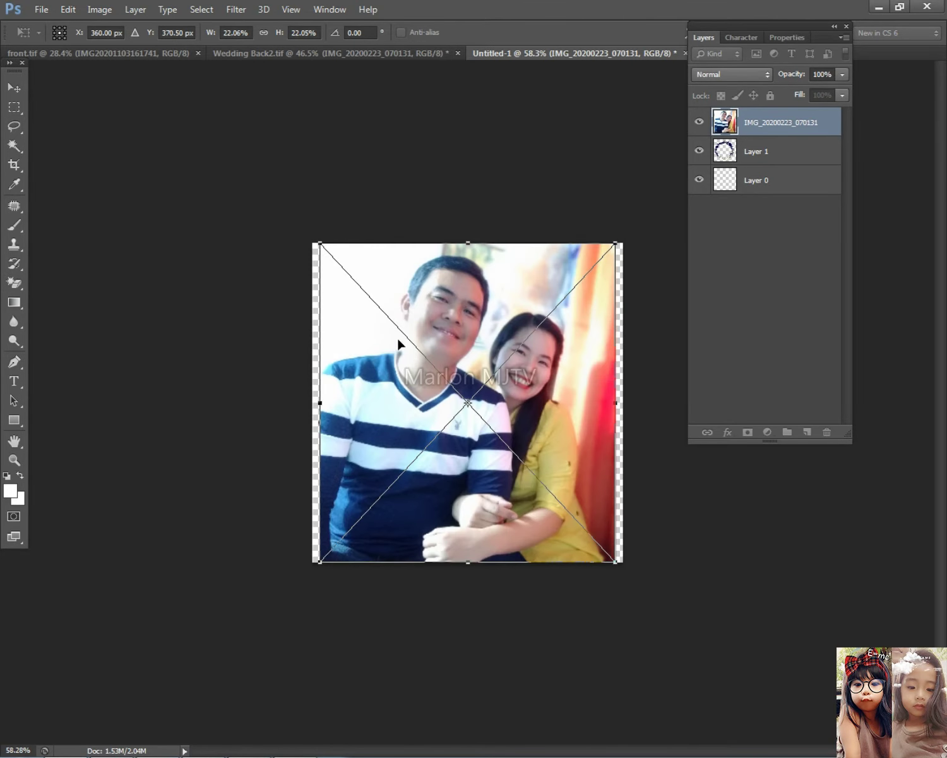
Stack the wreath layer above the couple photo and shift the photo down
left_click_drag(786, 151, 801, 115)
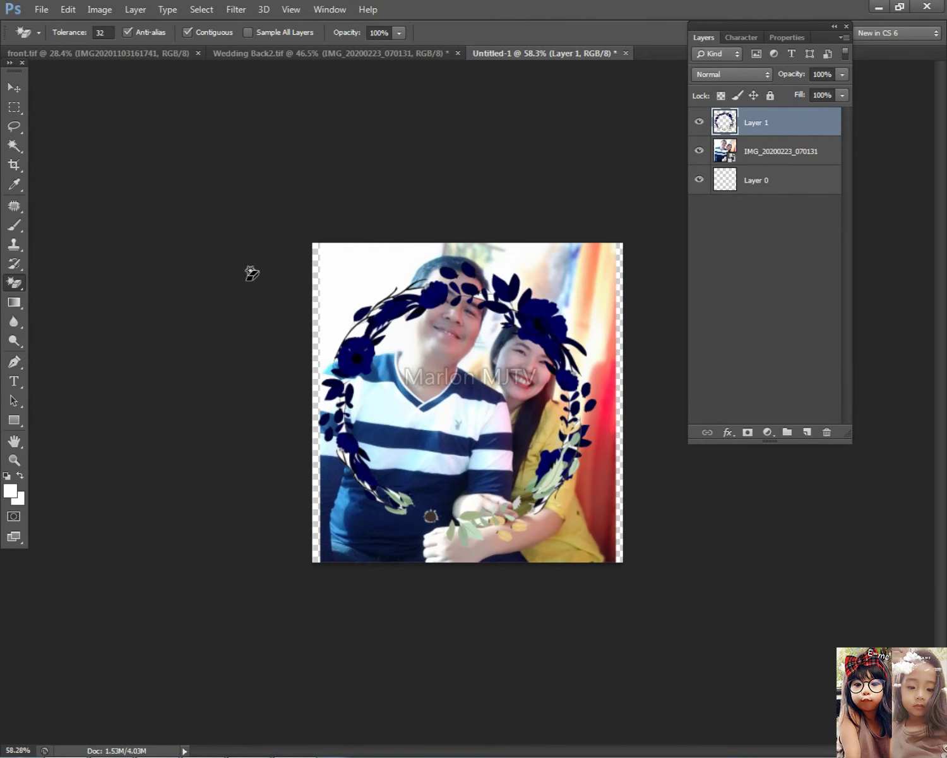
key("v")
left_click_drag(524, 383, 515, 430)
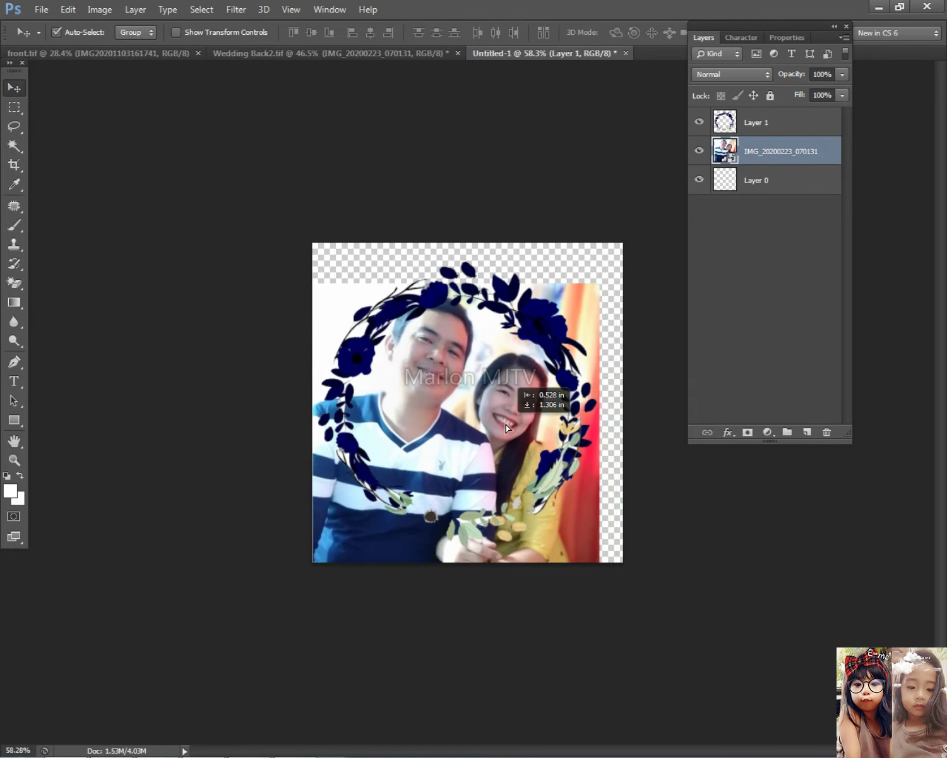
Shrink the couple photo to about 15.7% and centre it inside the wreath
key("ctrl+t")
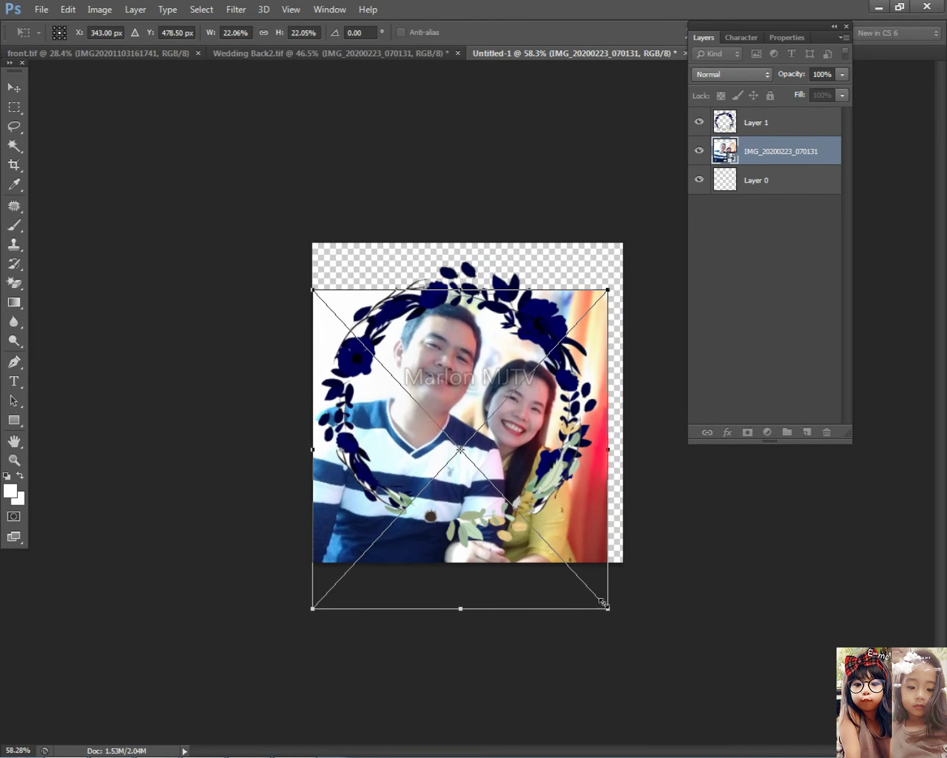
left_click_drag(604, 607, 523, 516)
left_click_drag(481, 468, 522, 477)
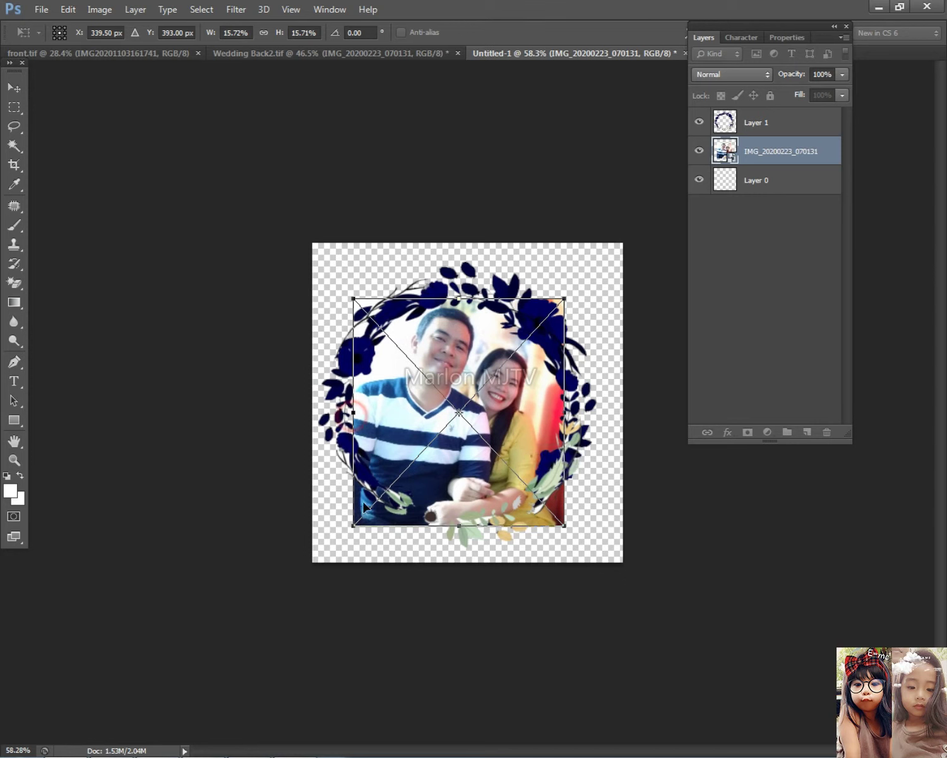
left_click_drag(349, 528, 345, 537)
key("Return")
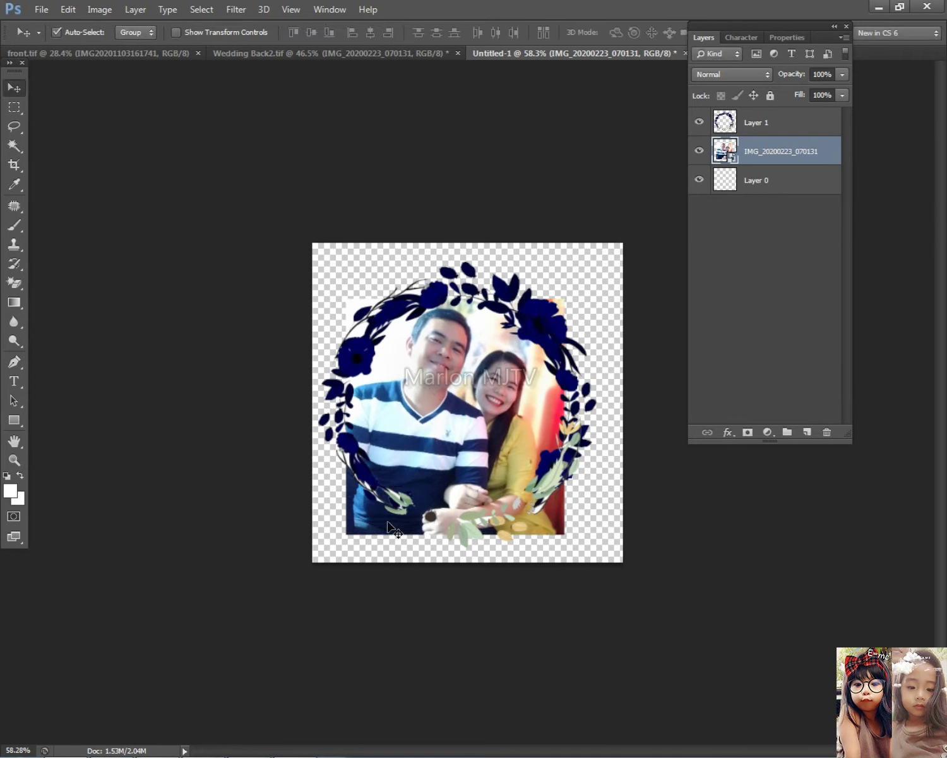
left_click(14, 108)
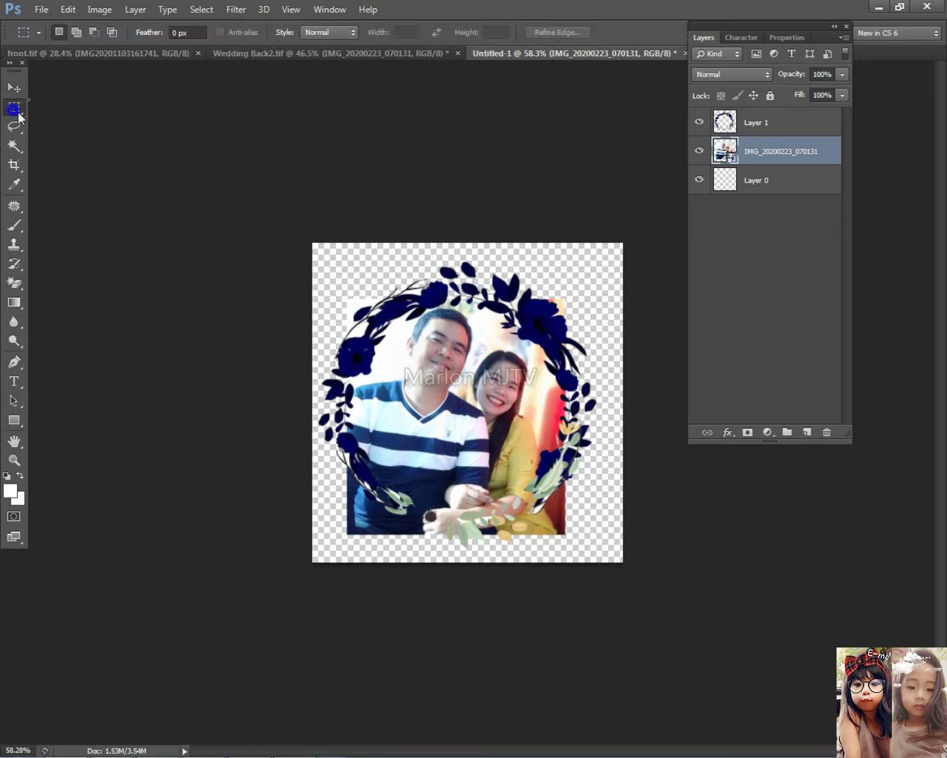
Draw an elliptical selection of about 7.4 by 6.9 inches along the wreath's inner edge
left_click(80, 120)
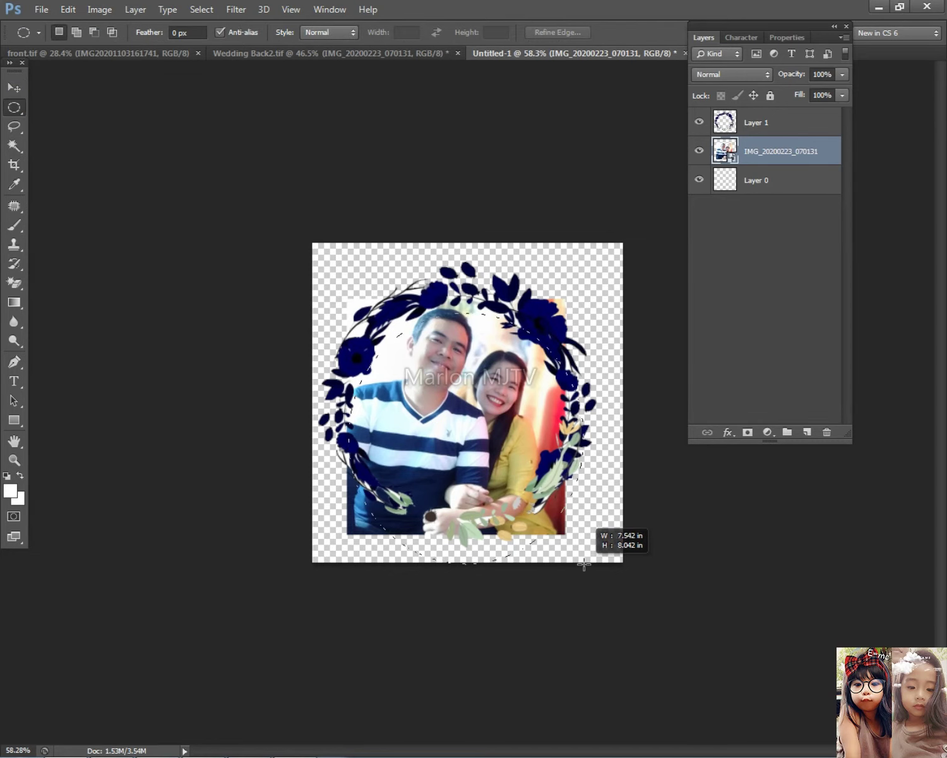
left_click_drag(525, 515, 584, 560)
left_click_drag(554, 476, 539, 445)
left_click(595, 478)
left_click_drag(339, 299, 569, 516)
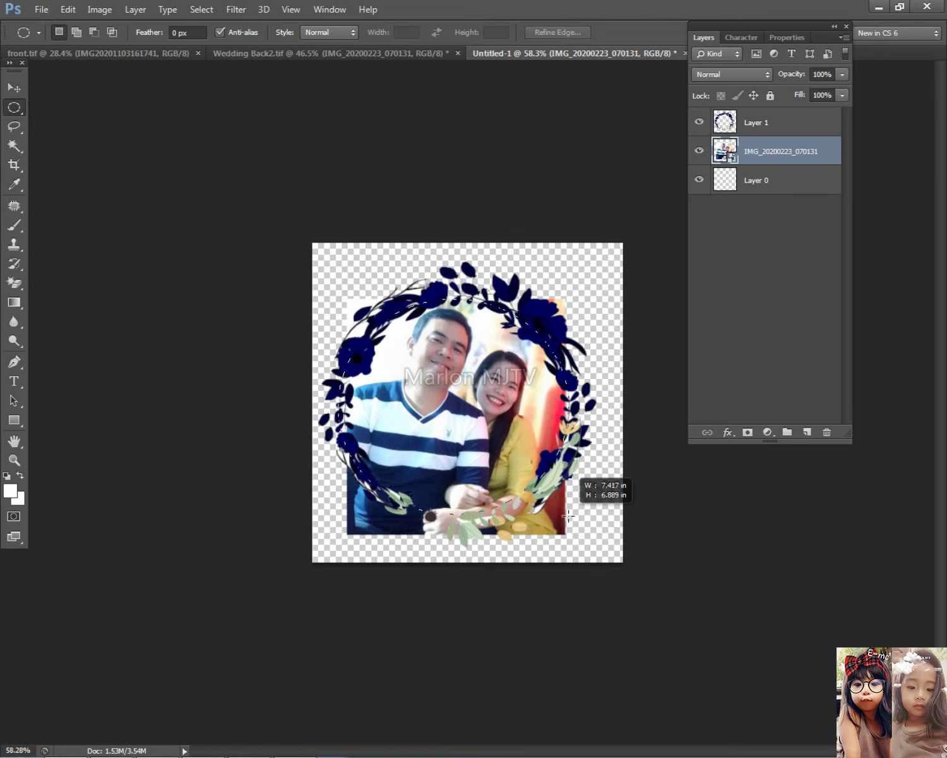
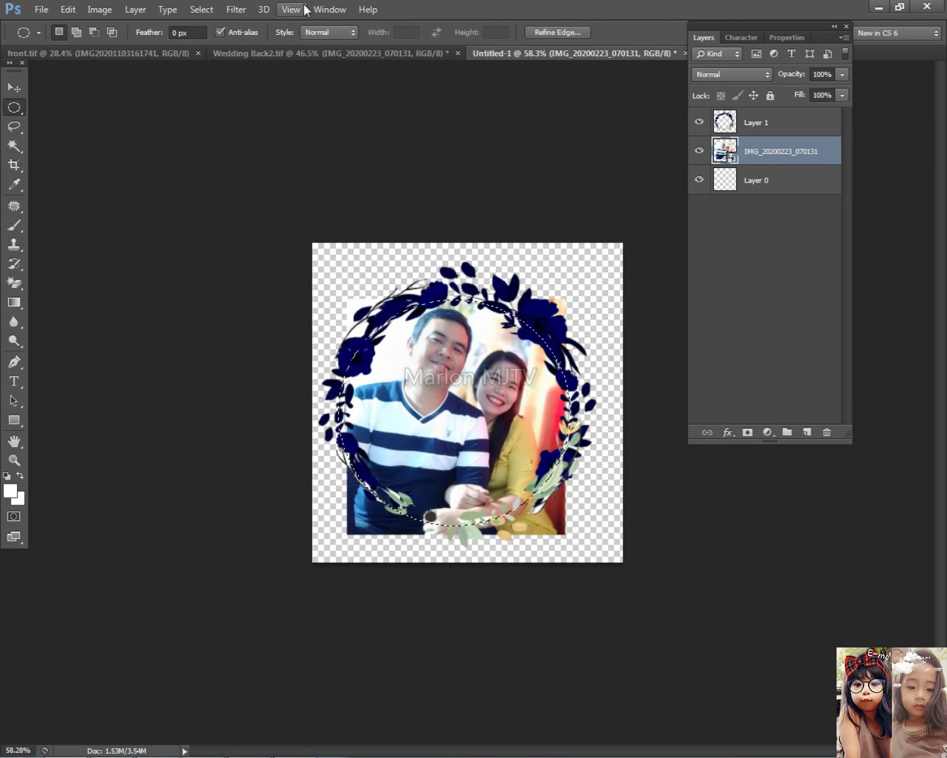
Invert the selection and erase the rasterized photo outside the floral wreath
left_click(209, 10)
left_click(221, 66)
key("Delete")
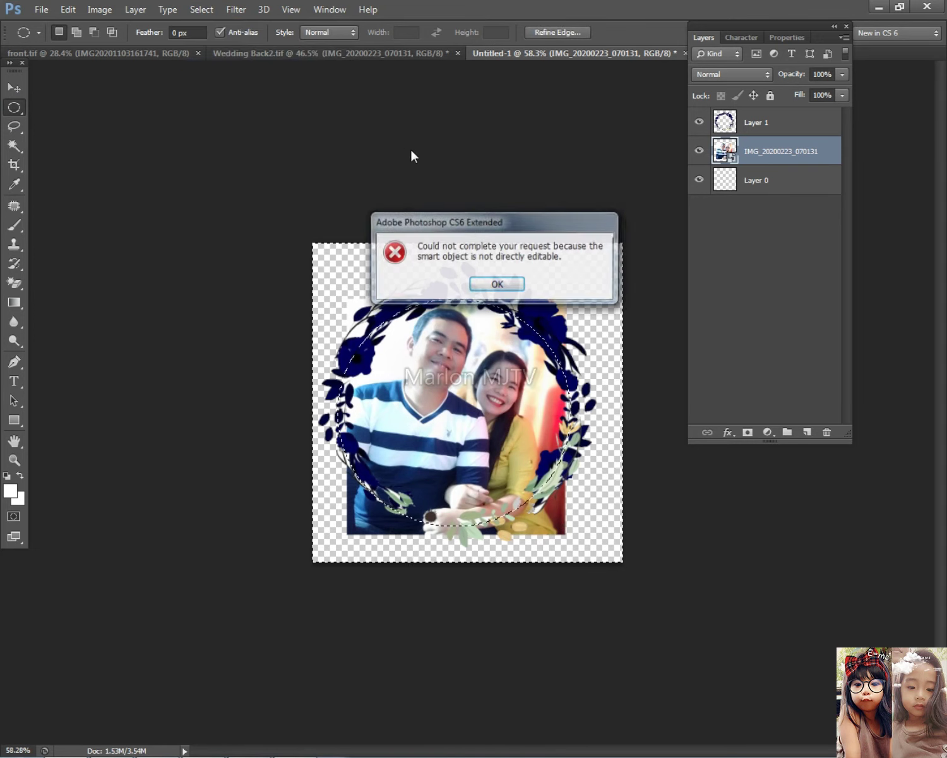
key("Return")
left_click(13, 283)
left_click(374, 485)
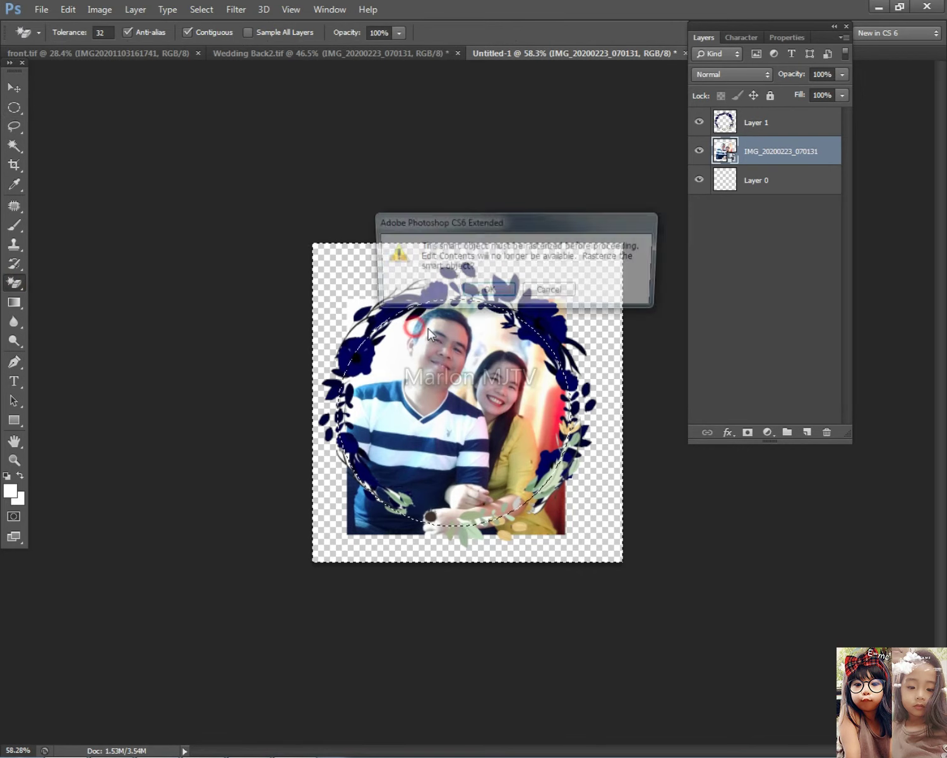
left_click(489, 291)
Add a white outer glow (spread 54, size 161) and drag the photo into Wedding Back2
left_click(14, 107)
right_click(468, 315)
scroll(462, 357, "down", 3)
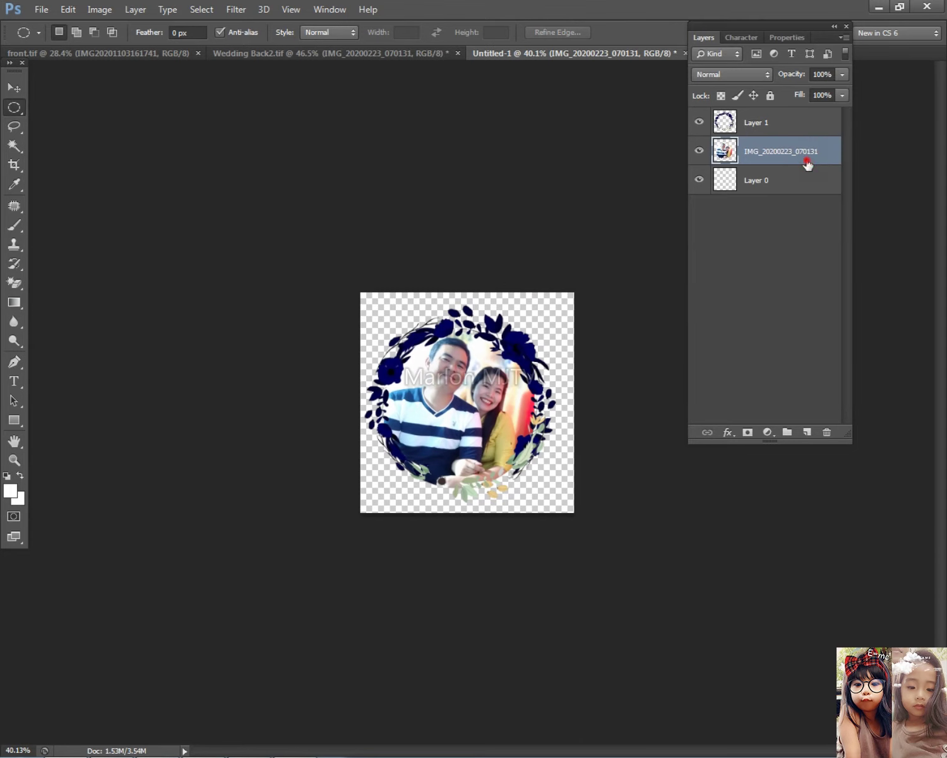
double_click(807, 162)
left_click(358, 627)
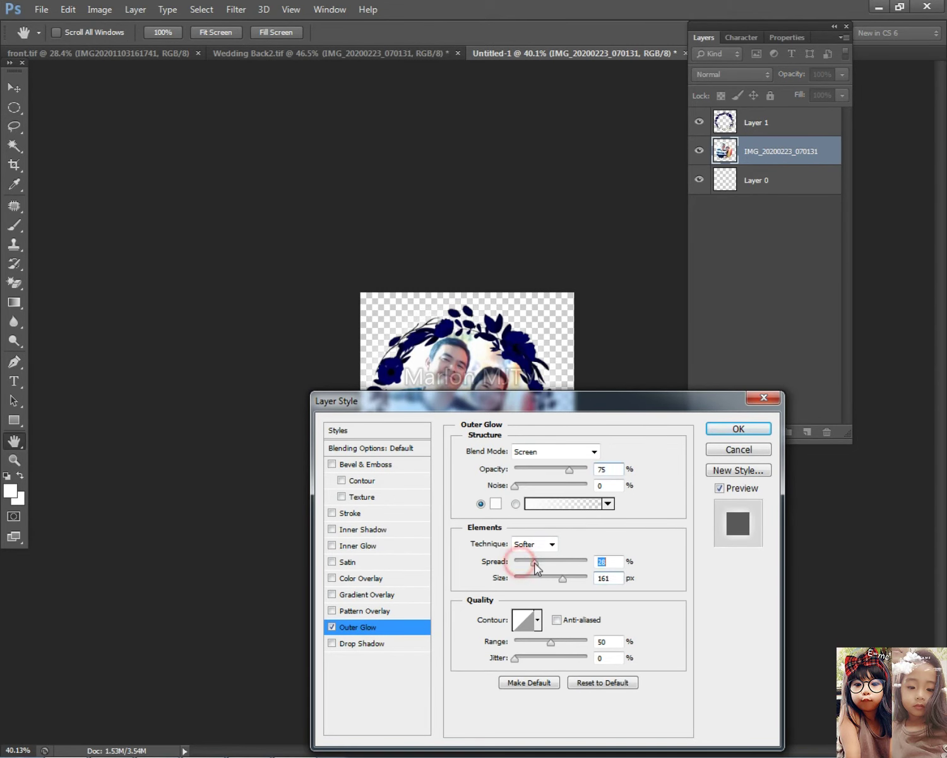
left_click(756, 428)
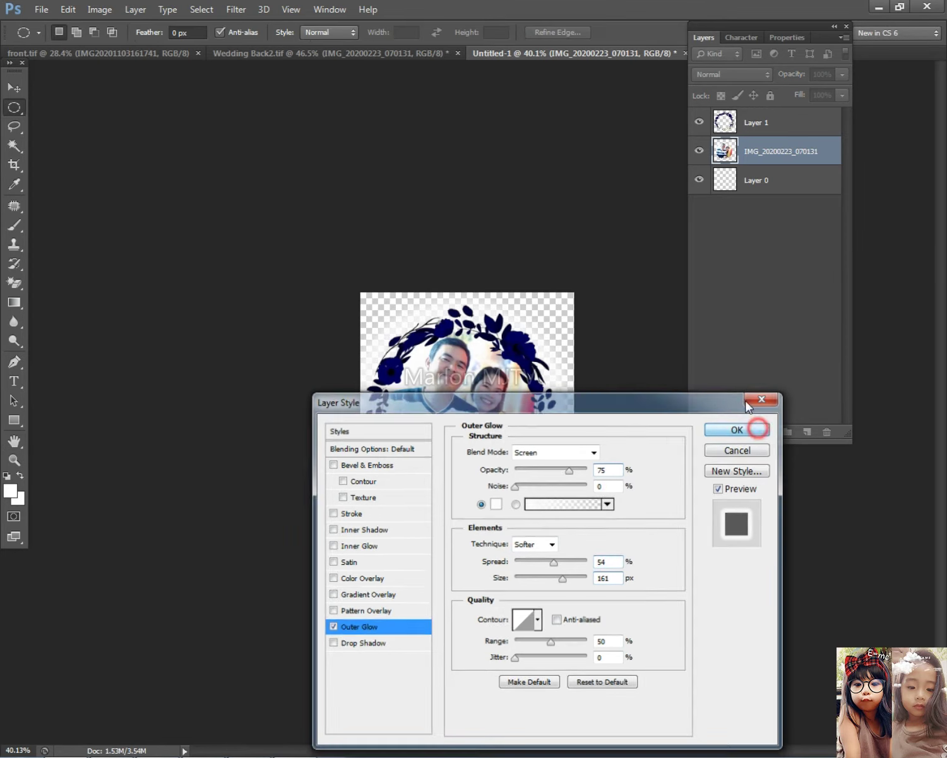
left_click(13, 87)
mouse_move(405, 364)
left_mouse_down()
mouse_move(430, 82)
mouse_move(338, 398)
left_mouse_up()
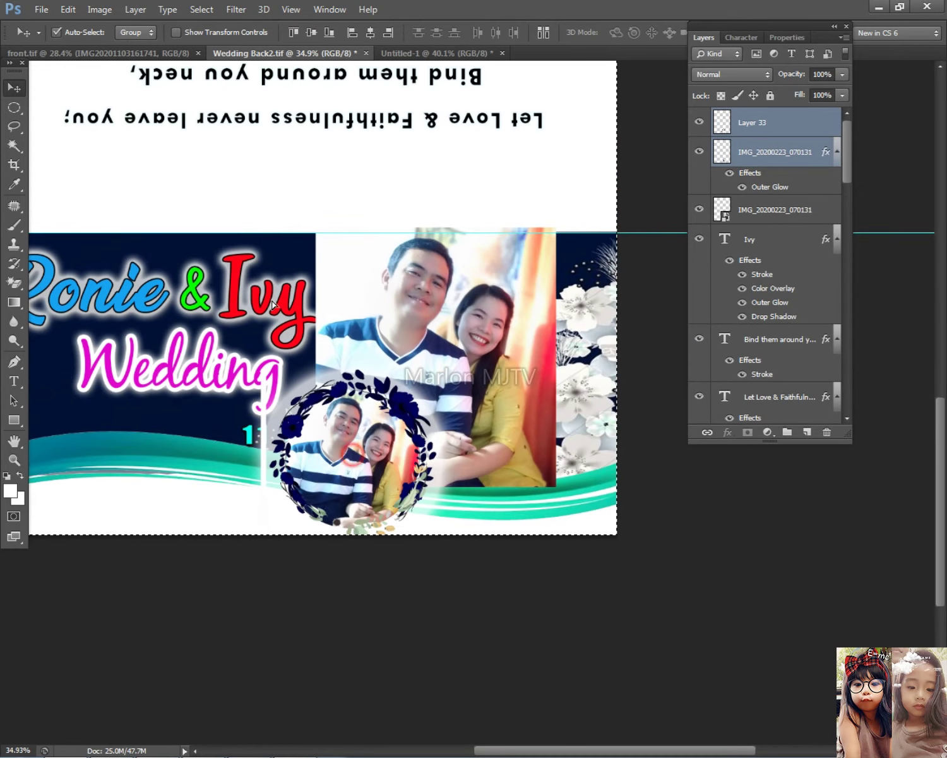
Deselect and delete the placed wreath photo layers from Wedding Back2
left_click_drag(278, 310, 268, 310)
scroll(314, 347, "down", 1)
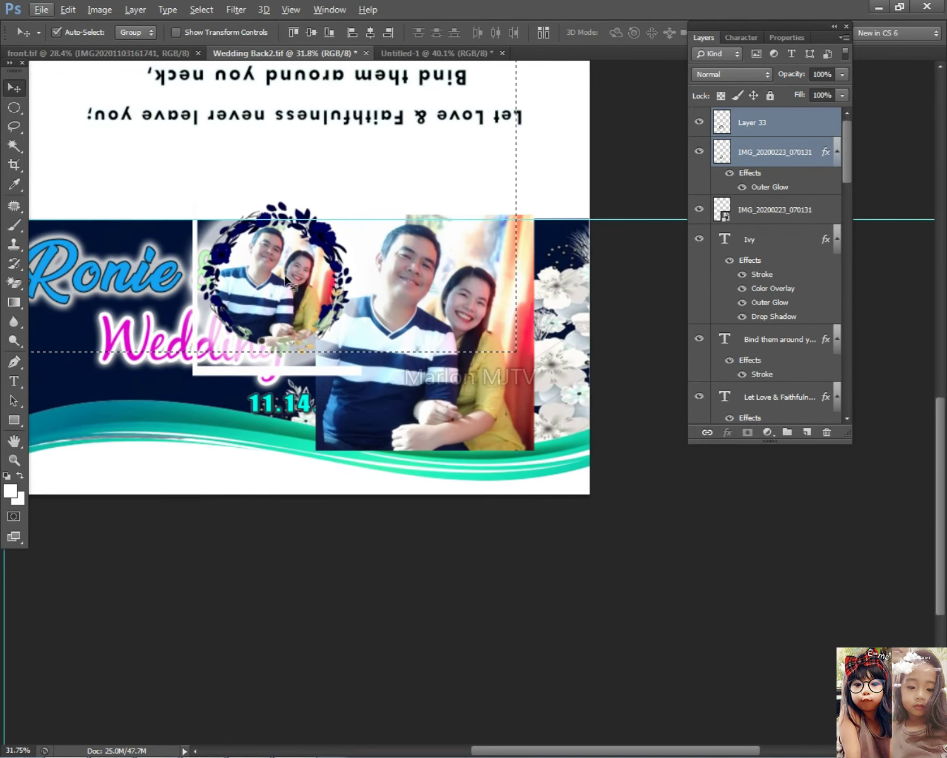
left_click(14, 107)
right_click(321, 186)
left_click(344, 193)
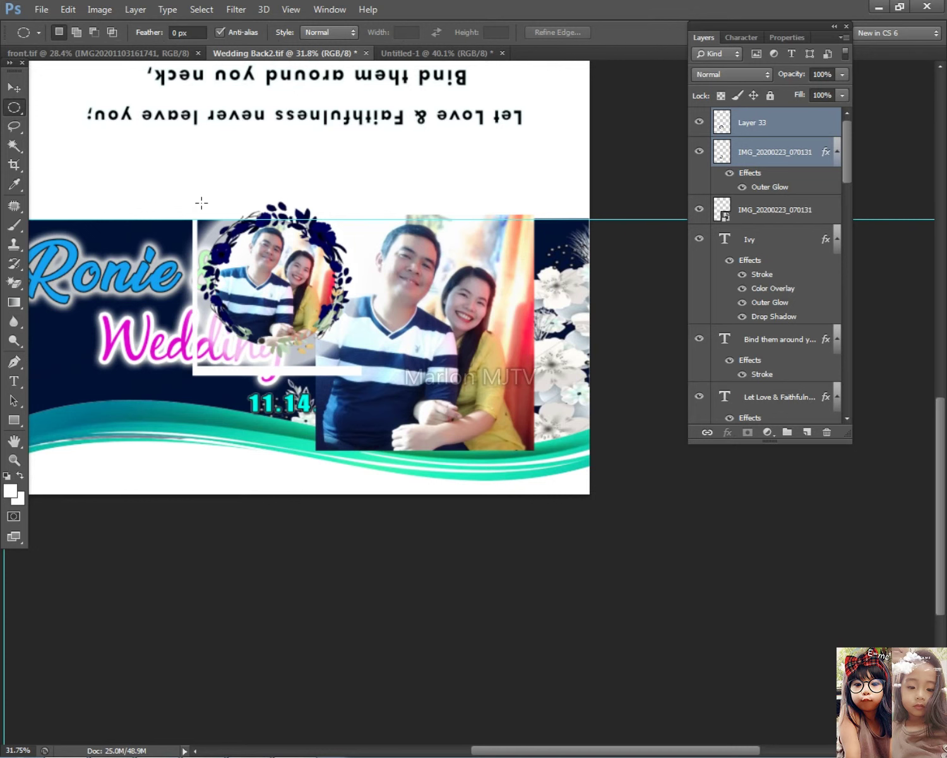
key("Delete")
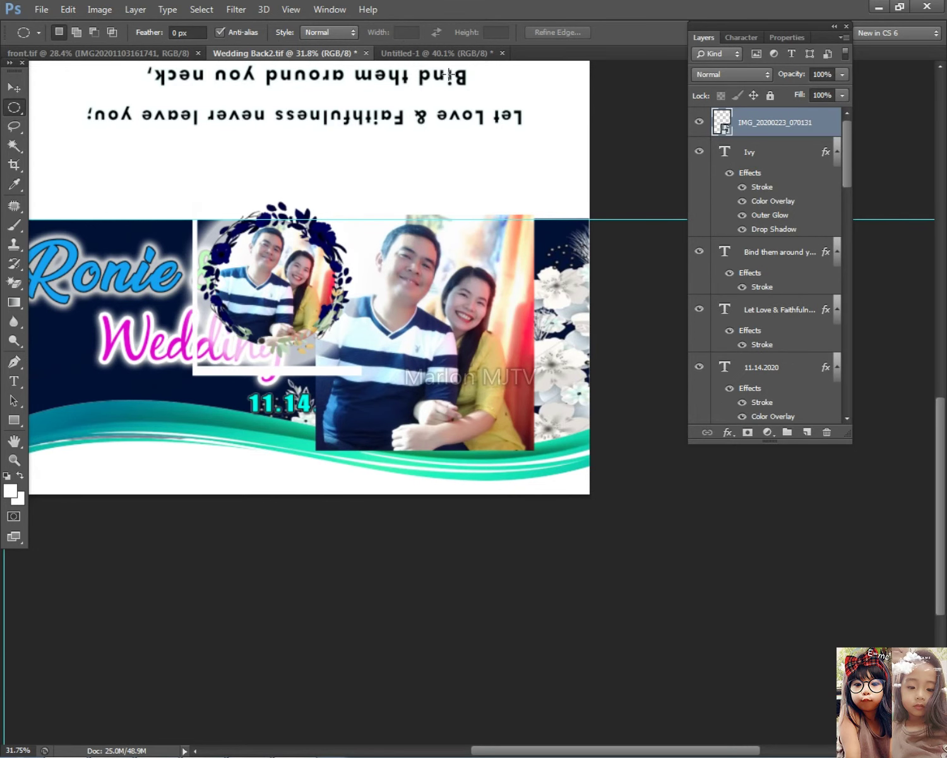
Crop the Untitled-1 canvas tightly around the whole wreath
left_click(520, 54)
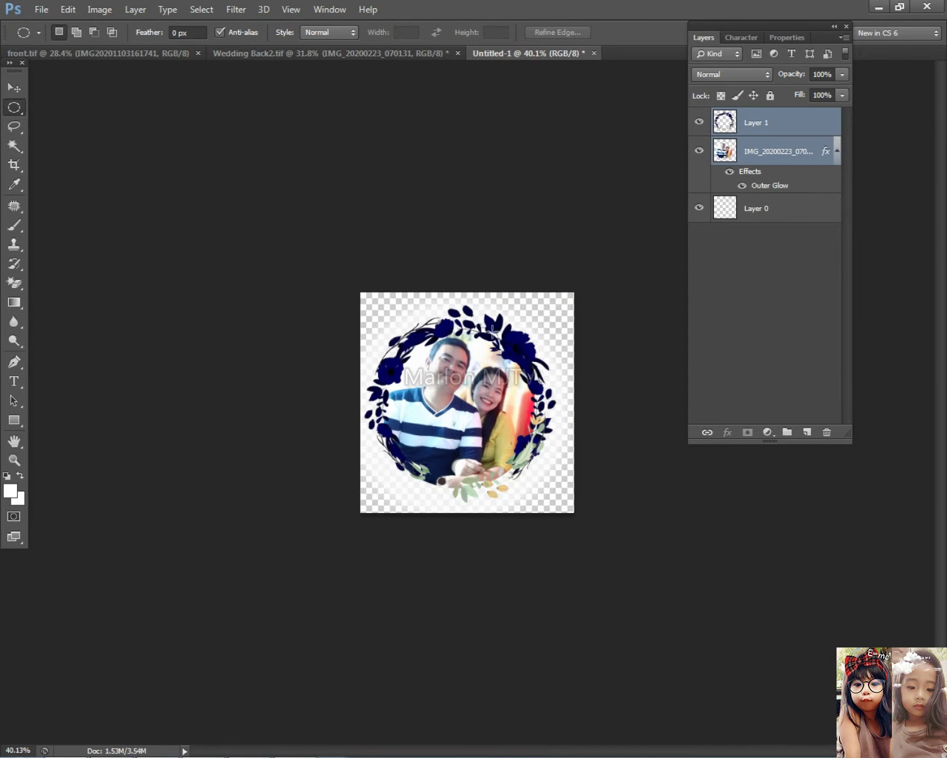
left_click(13, 168)
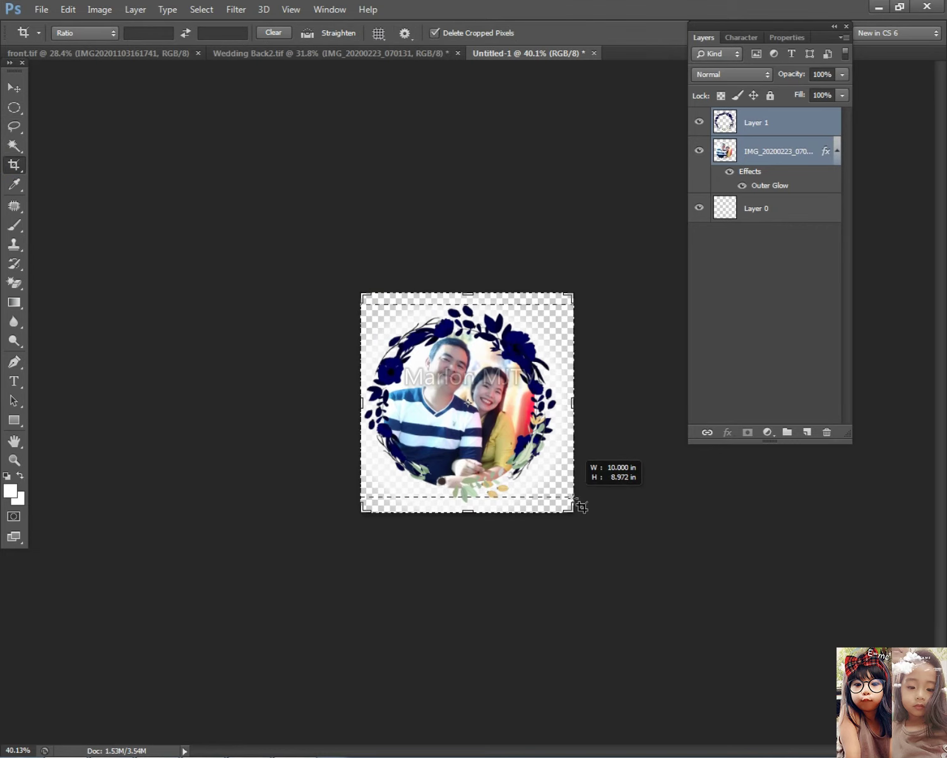
mouse_move(364, 301)
left_mouse_down()
mouse_move(571, 504)
mouse_move(581, 470)
left_mouse_up()
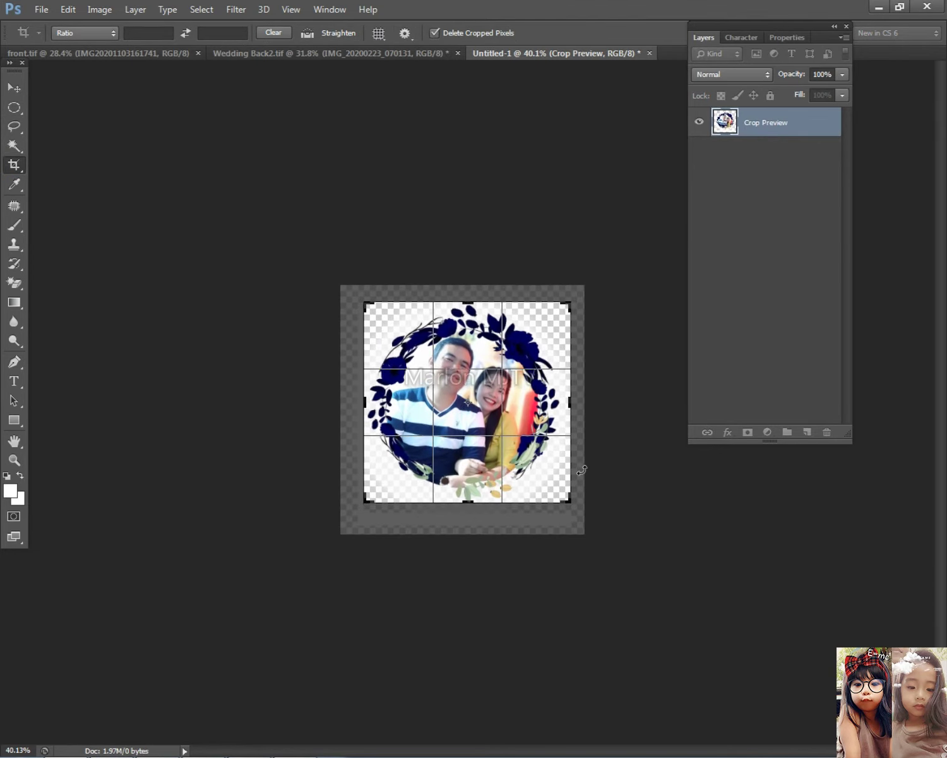
left_click_drag(581, 469, 582, 476)
key("Return")
Merge the wreath layer and the couple photo layer into one layer
right_click(775, 166)
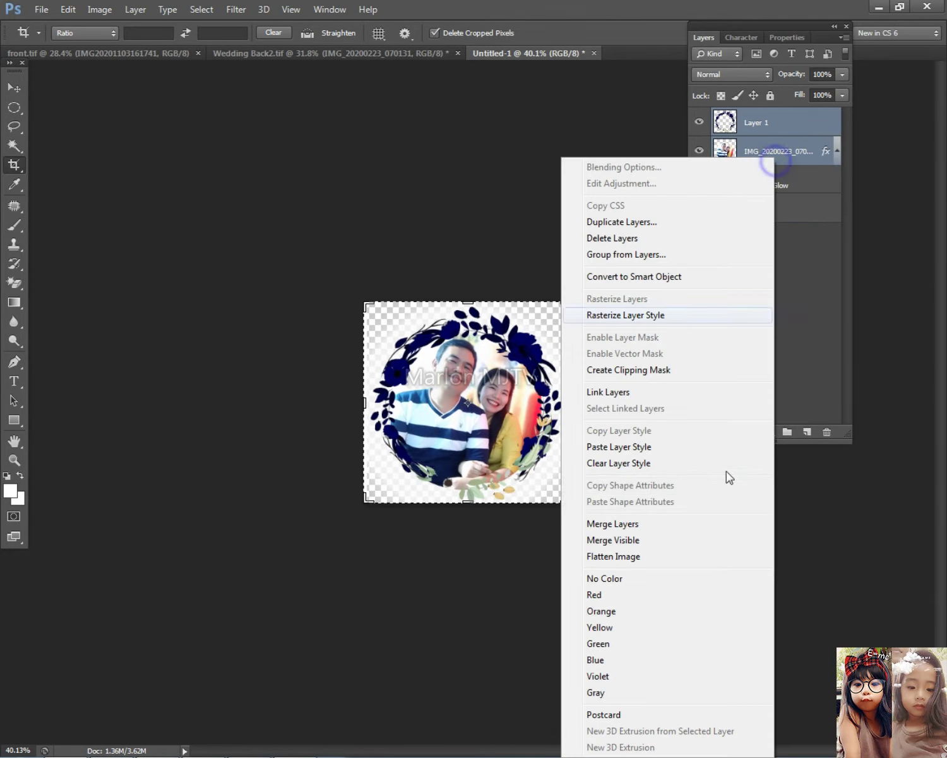
left_click(600, 524)
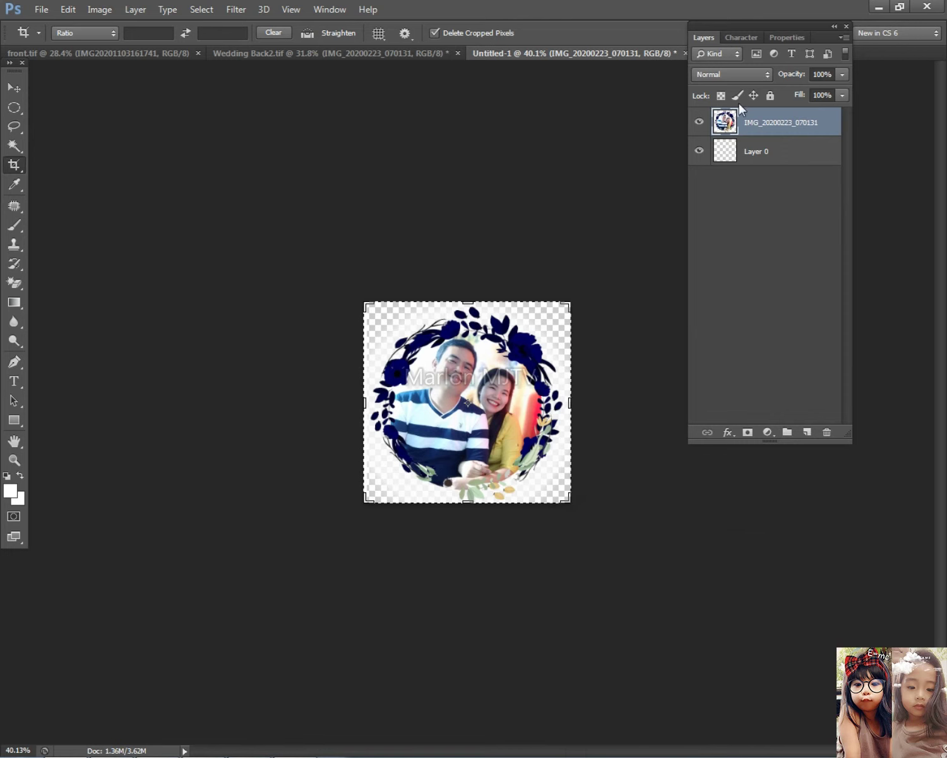
left_click(706, 38)
left_click(16, 88)
Bring the merged wreath photo into Wedding Back2 and enlarge it toward the right
mouse_move(455, 425)
left_mouse_down()
mouse_move(431, 52)
mouse_move(344, 321)
left_mouse_up()
right_click(486, 350)
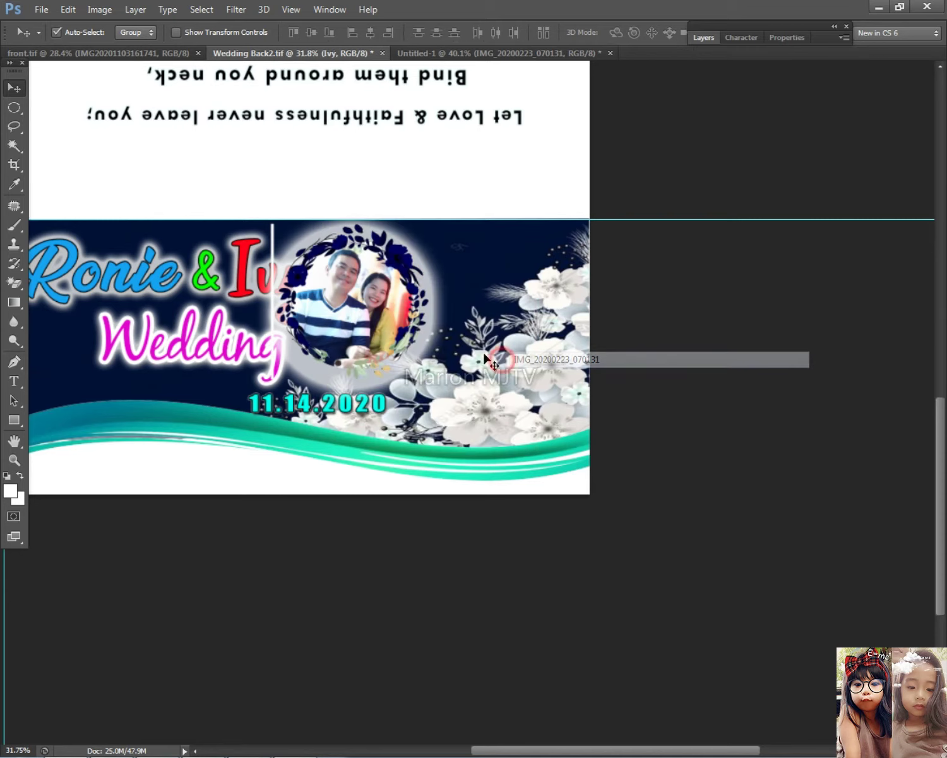
right_click(372, 310)
key("Escape")
key("ctrl+t")
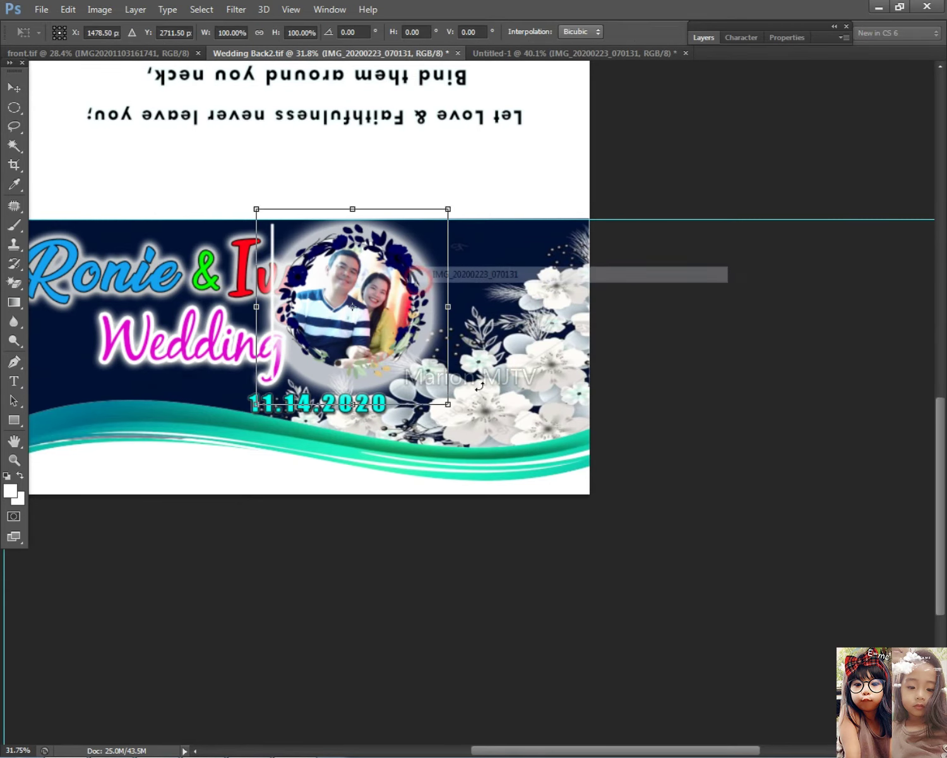
left_click_drag(448, 402, 497, 451)
mouse_move(374, 341)
left_mouse_down()
mouse_move(437, 341)
mouse_move(454, 358)
left_mouse_up()
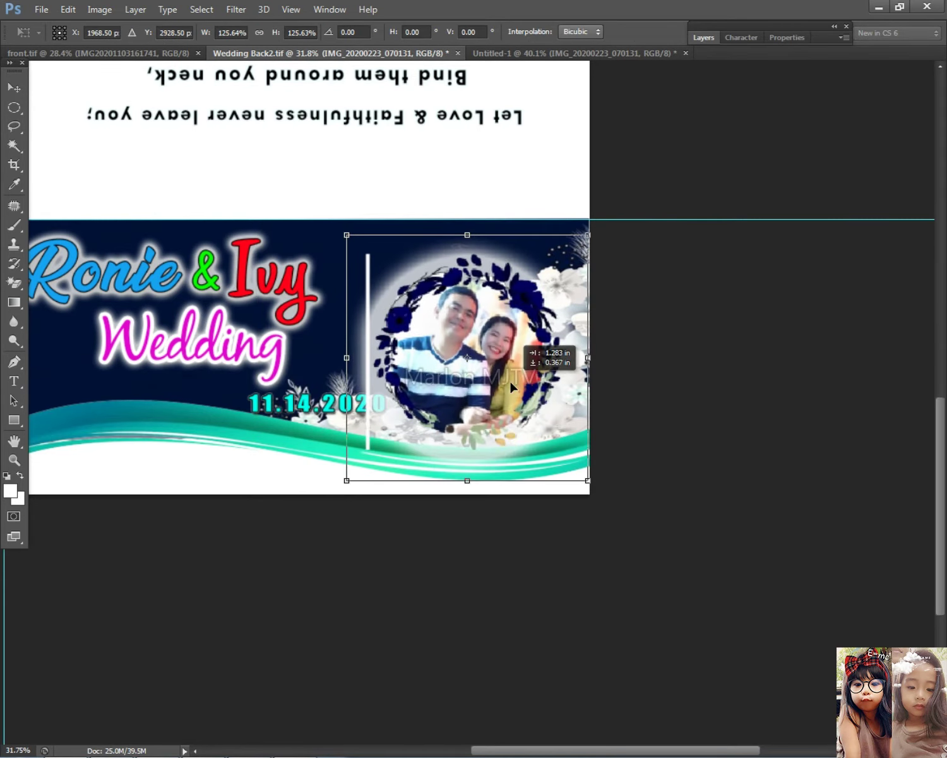
left_click_drag(587, 218, 619, 203)
key("Return")
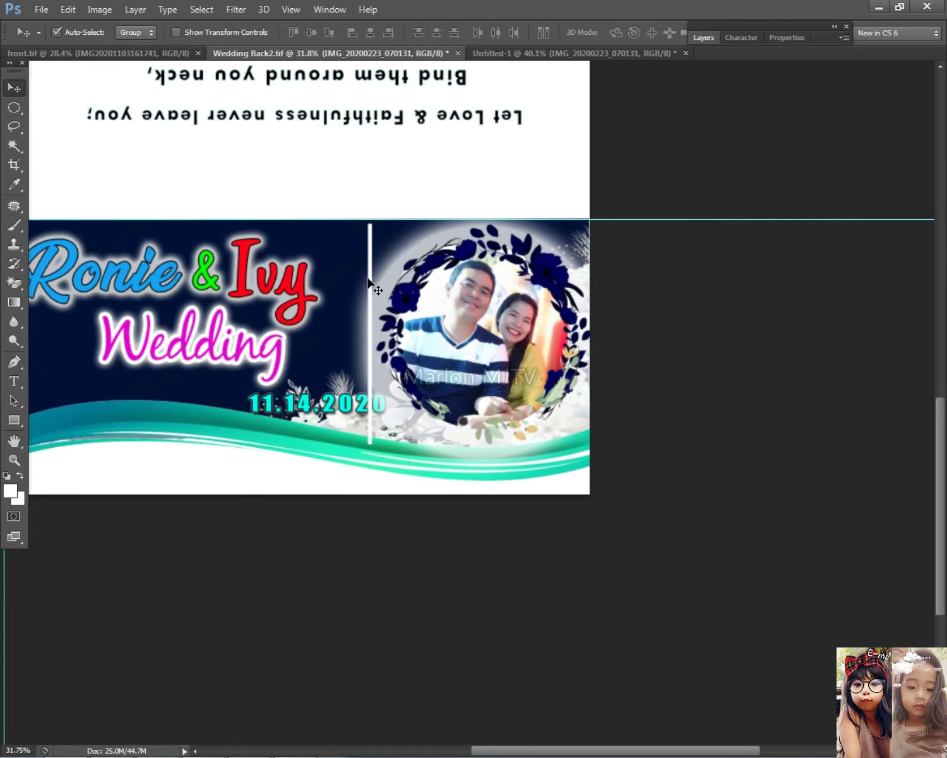
Delete the white divider line using a rectangular selection
left_click(14, 107)
left_click(116, 102)
left_click_drag(254, 135, 350, 378)
left_click_drag(397, 550, 416, 544)
key("Delete")
left_click(467, 503)
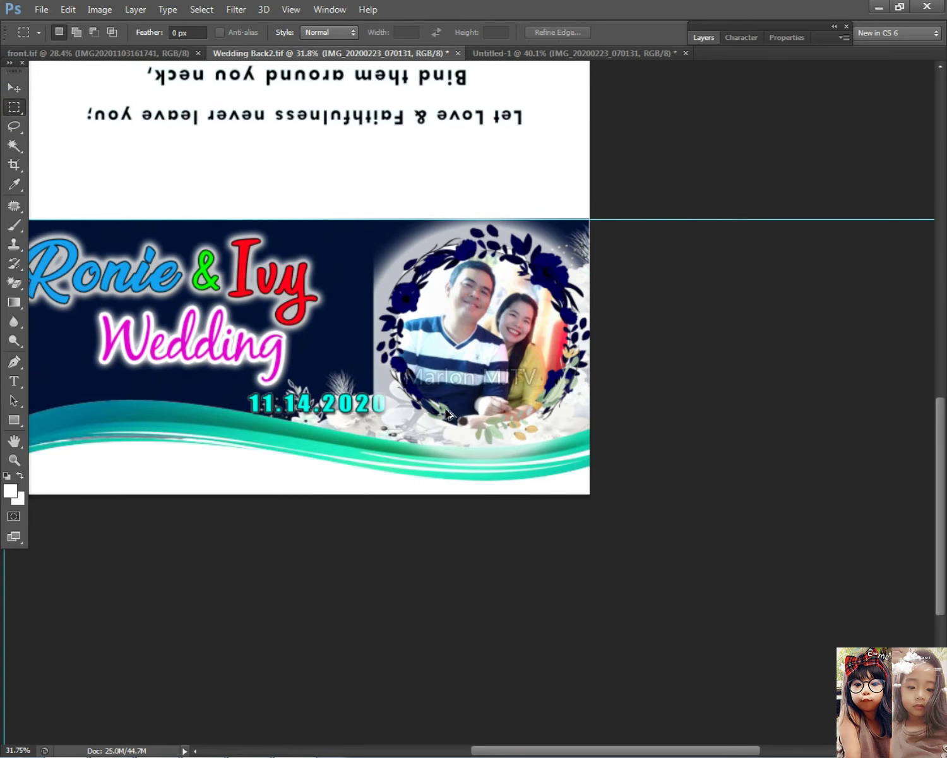
Check the wreath photo's layer style and try an elliptical selection around it
left_click(704, 38)
double_click(764, 135)
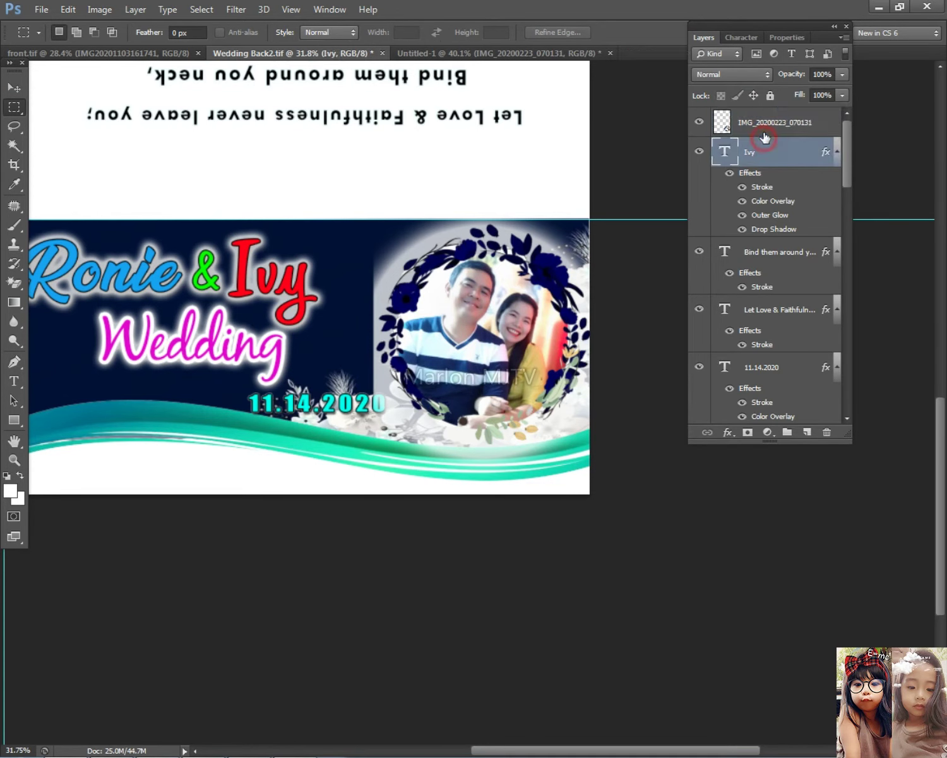
key("Escape")
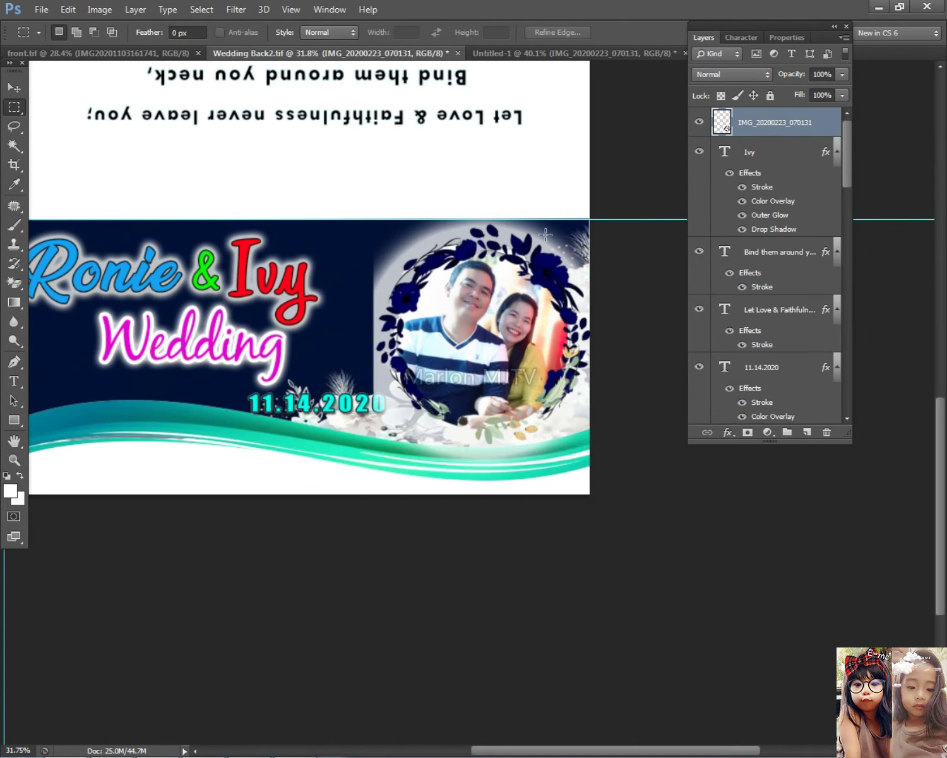
right_click(15, 111)
left_click(16, 110)
right_click(15, 111)
left_click(76, 116)
left_click_drag(374, 233, 590, 442)
key("ctrl+d")
Shift the wreath photo left and up and change its stacking order
left_click(11, 91)
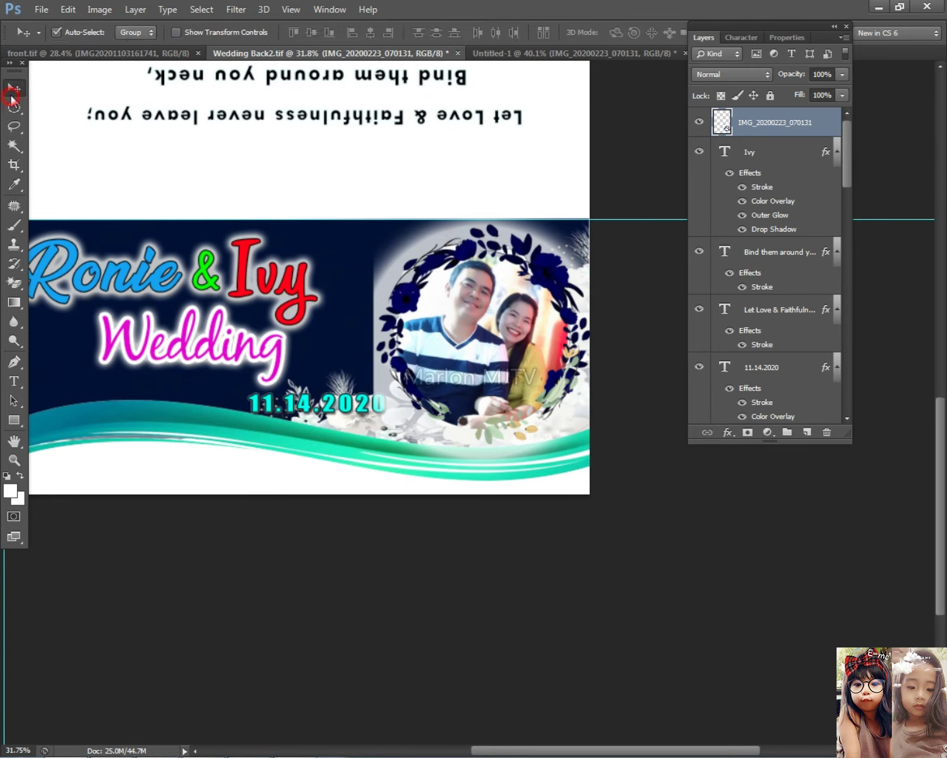
left_click_drag(474, 309, 405, 292)
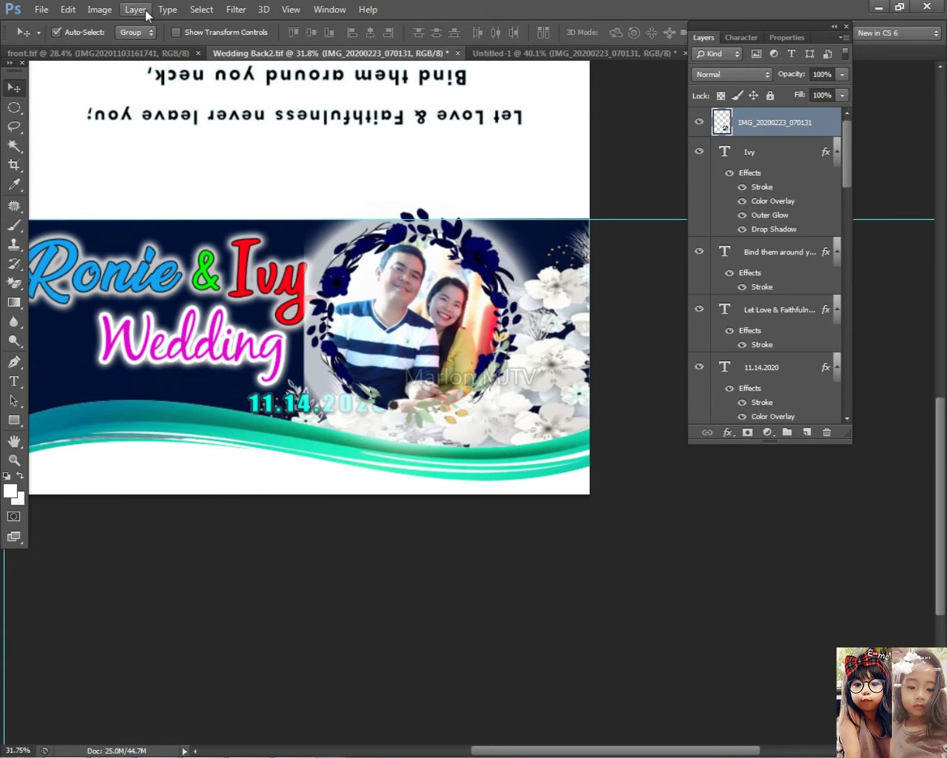
left_click(135, 10)
left_click(404, 379)
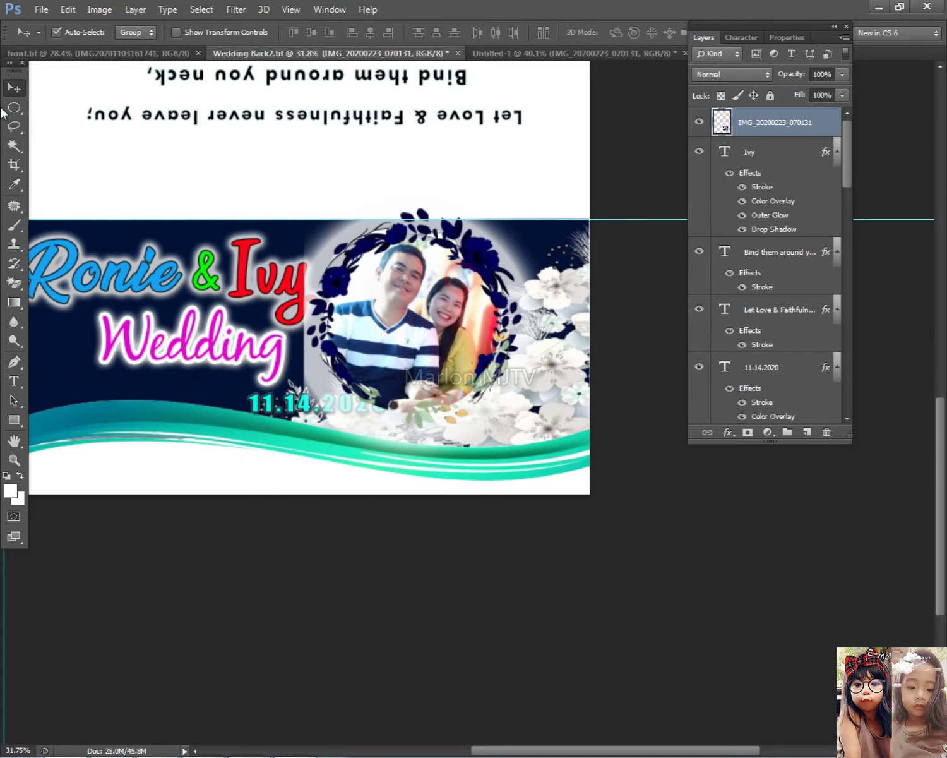
Draw and center an elliptical selection around the wreath
left_click(14, 107)
mouse_move(319, 215)
left_mouse_down()
mouse_move(497, 404)
mouse_move(515, 404)
left_mouse_up()
mouse_move(487, 321)
left_mouse_down()
mouse_move(495, 333)
mouse_move(490, 323)
left_mouse_up()
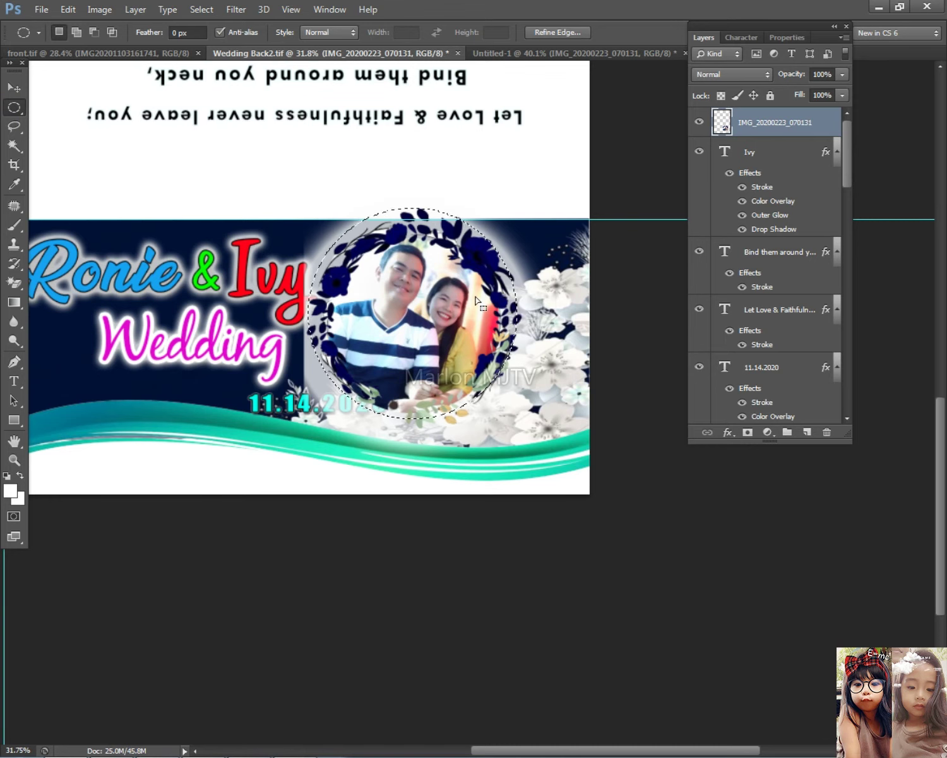
left_click_drag(302, 202, 519, 428)
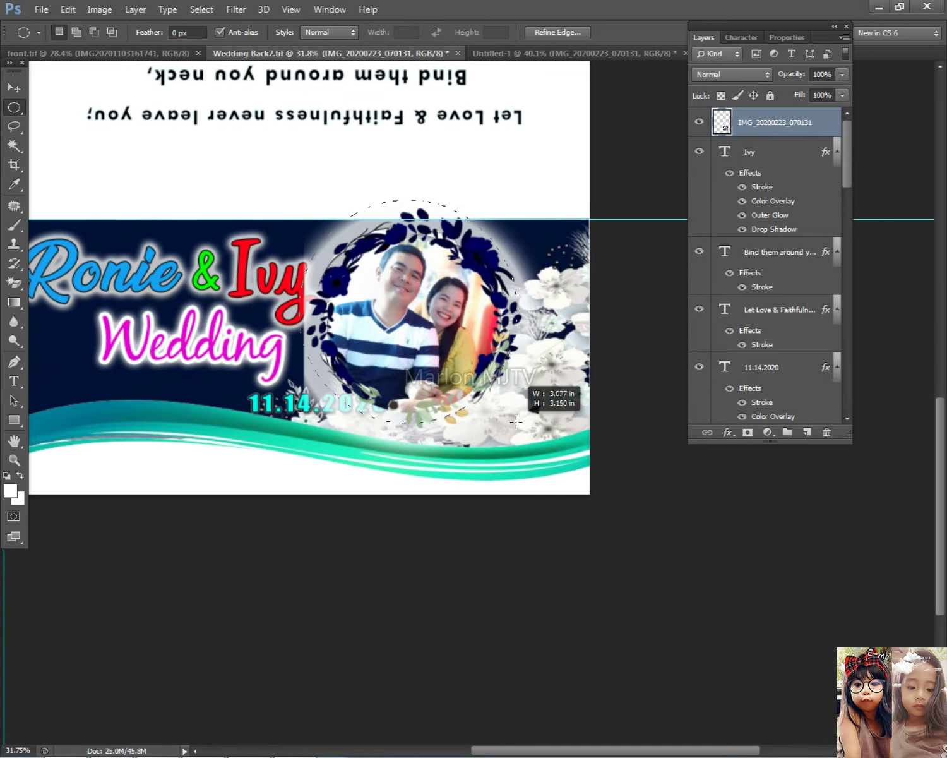
left_click_drag(462, 340, 464, 343)
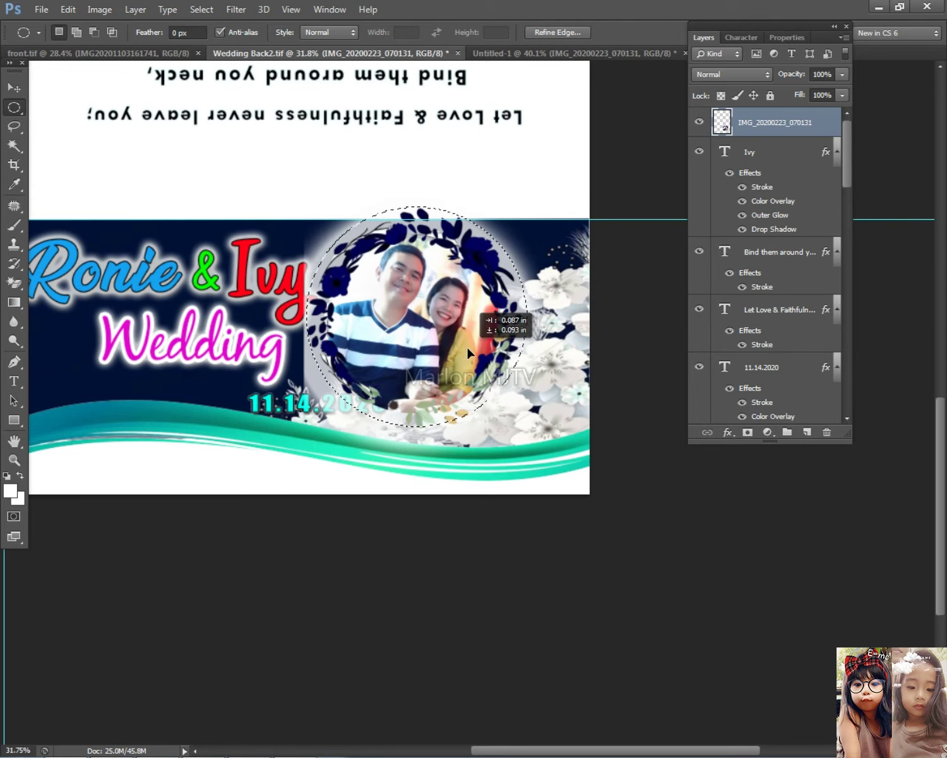
left_click_drag(465, 347, 467, 351)
key("Down")
key("Down")
key("Down")
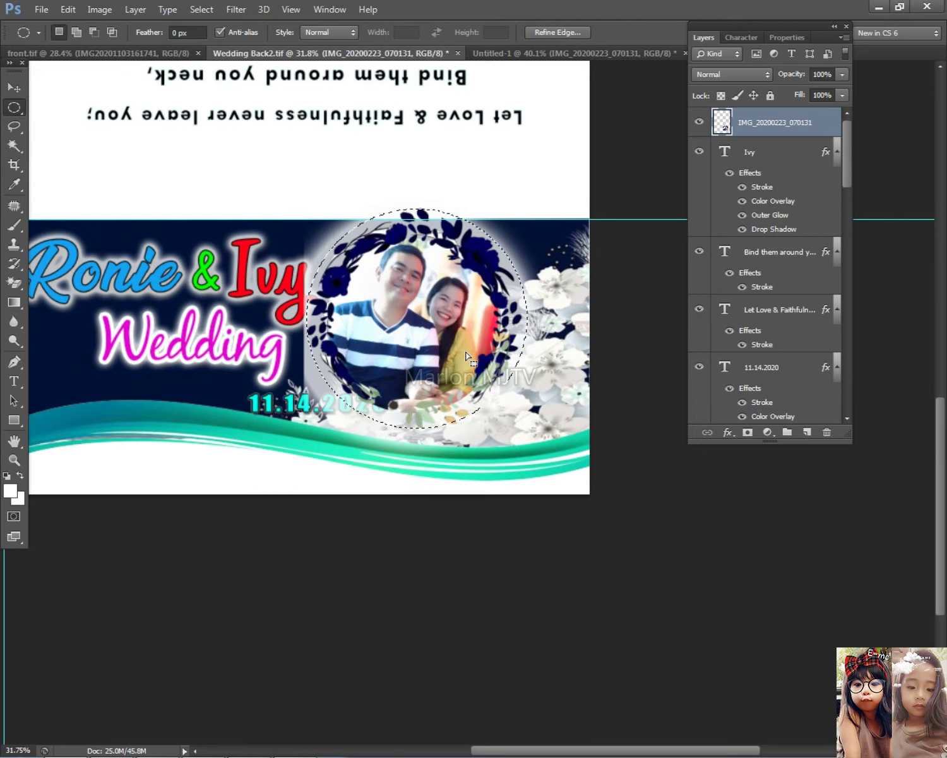
Paste the cut wreath photo as a new layer, enlarged about 110.7% over the dark circle
key("ctrl+x")
key("v")
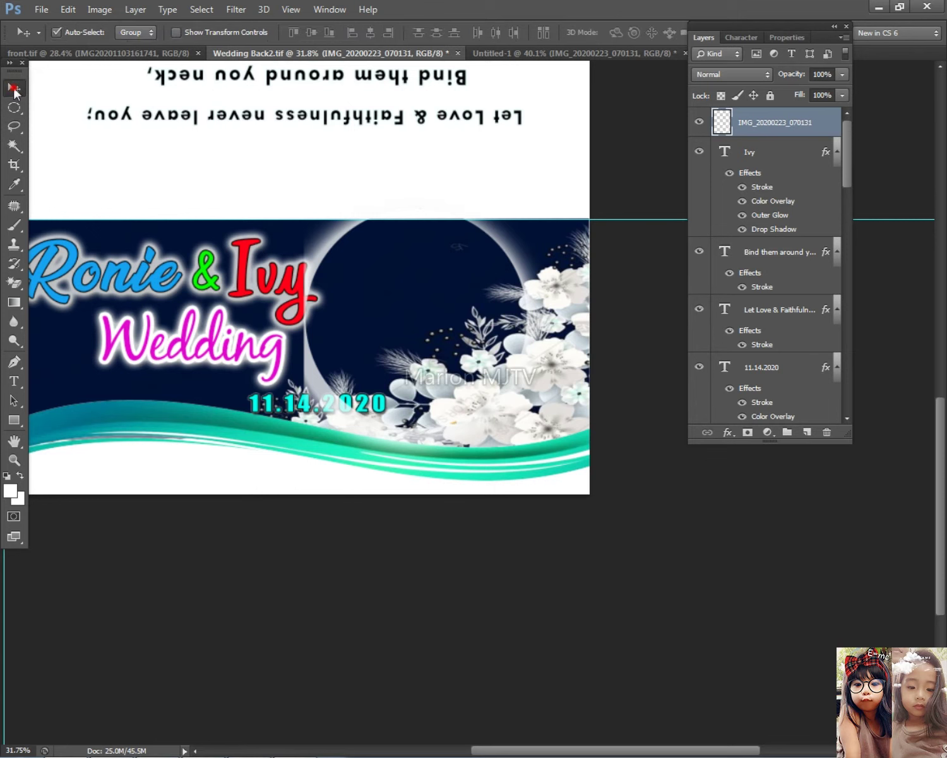
key("Delete")
key("ctrl+v")
left_click_drag(505, 411, 493, 354)
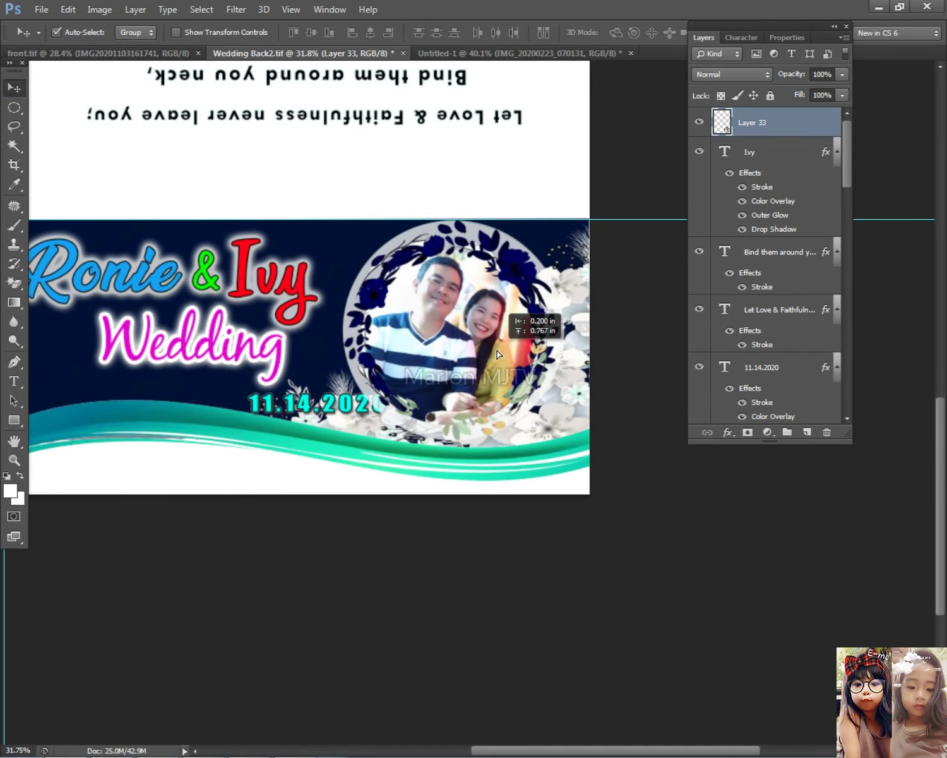
key("ctrl+t")
left_click_drag(564, 437, 586, 471)
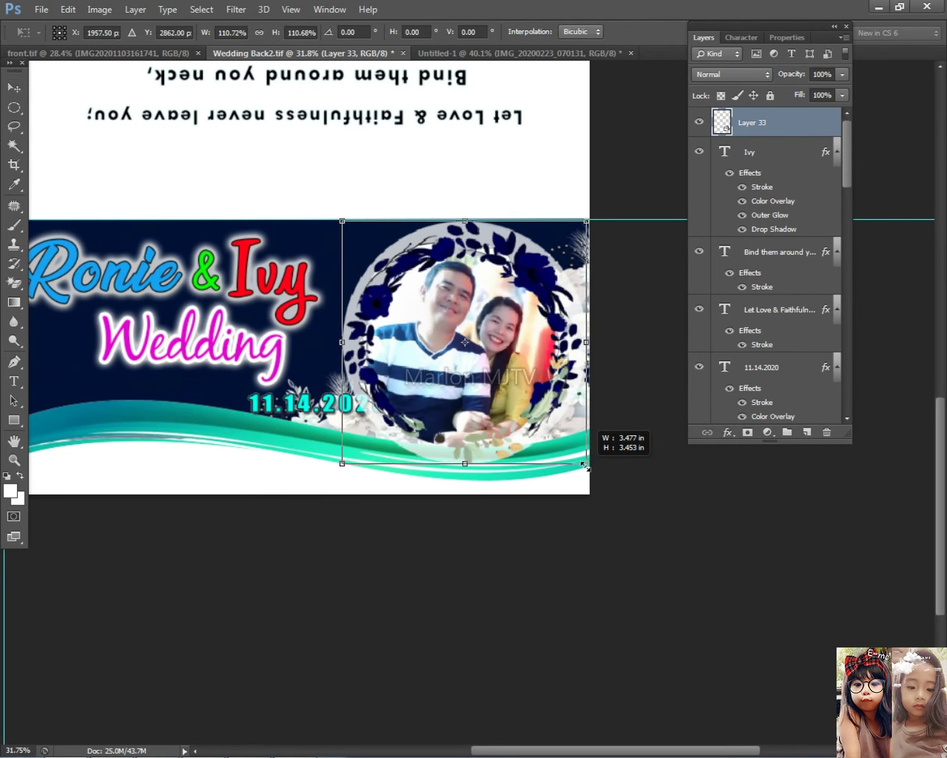
key("Return")
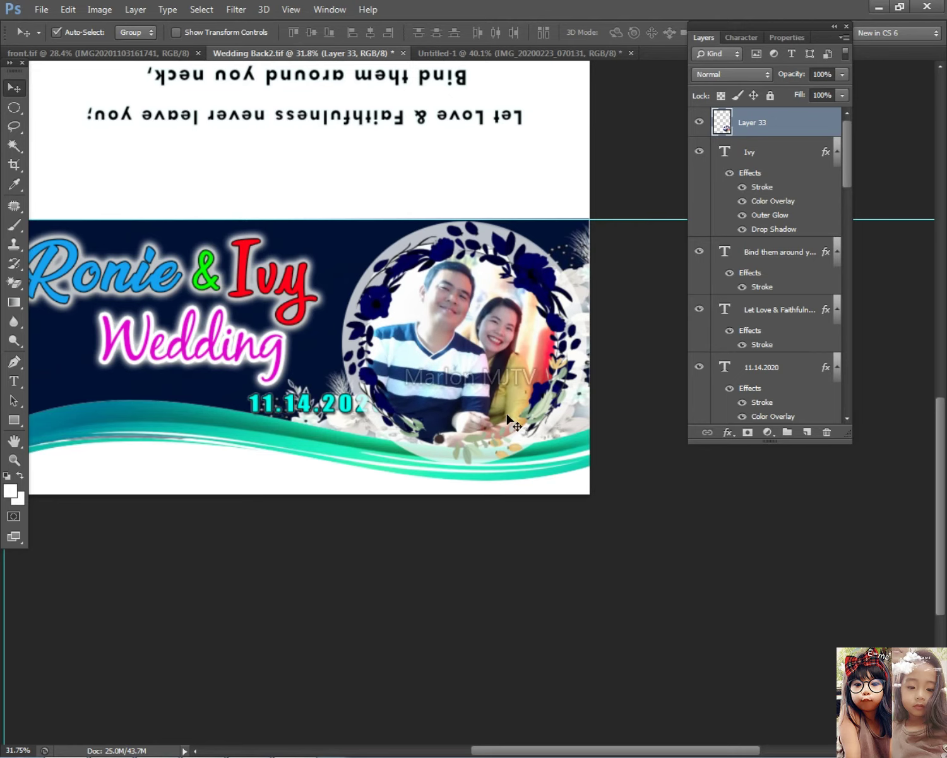
scroll(514, 423, "down", 3)
scroll(524, 429, "down", 1)
scroll(568, 454, "up", 1)
scroll(625, 481, "up", 2)
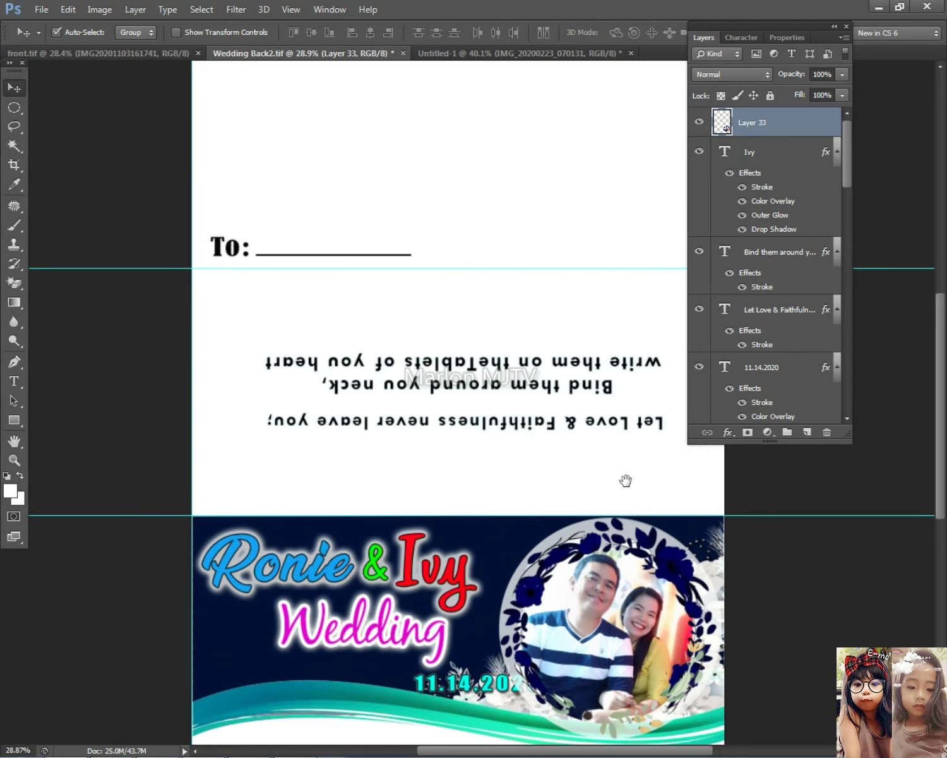
Add a 10 px dark navy (#011135) stroke around the couple photo
double_click(808, 130)
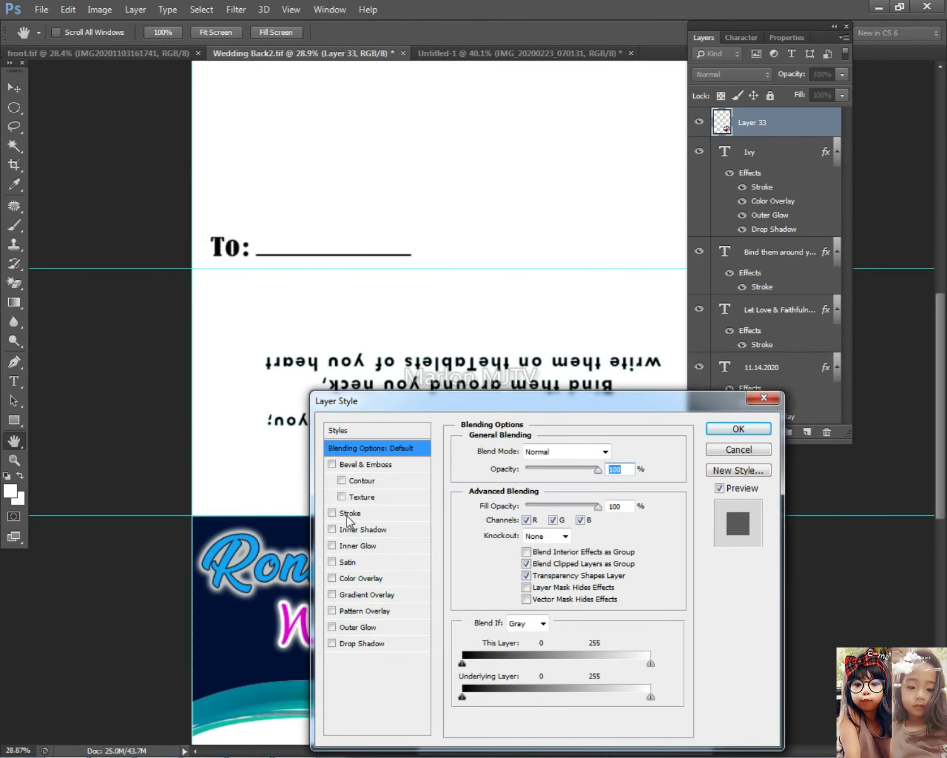
left_click(349, 516)
left_click_drag(379, 400, 574, 216)
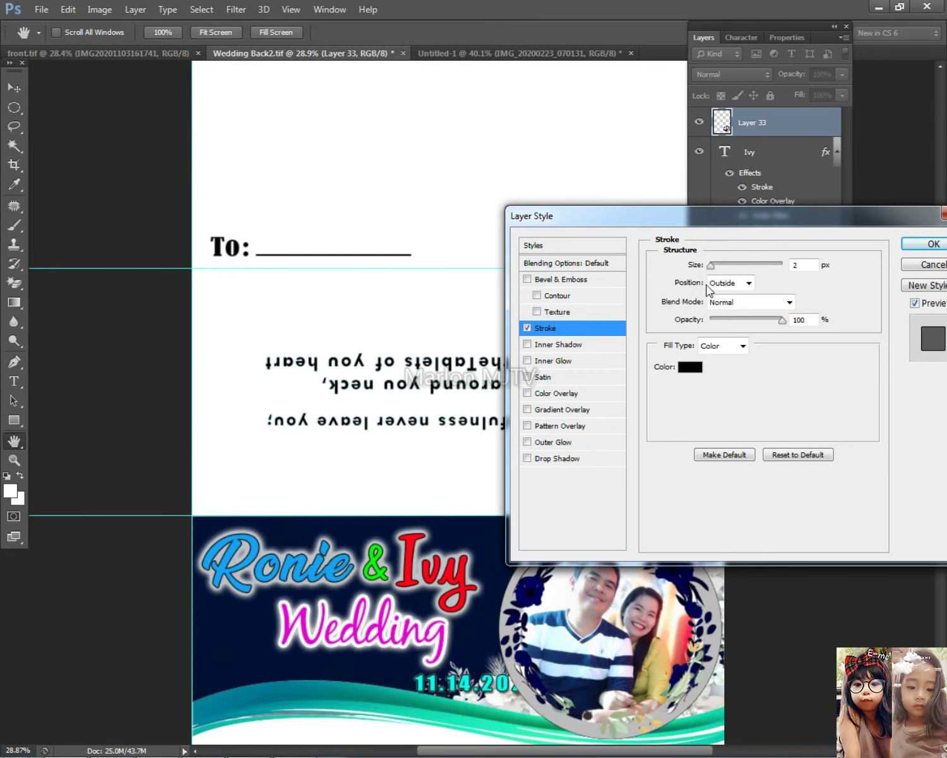
left_click_drag(717, 271, 719, 273)
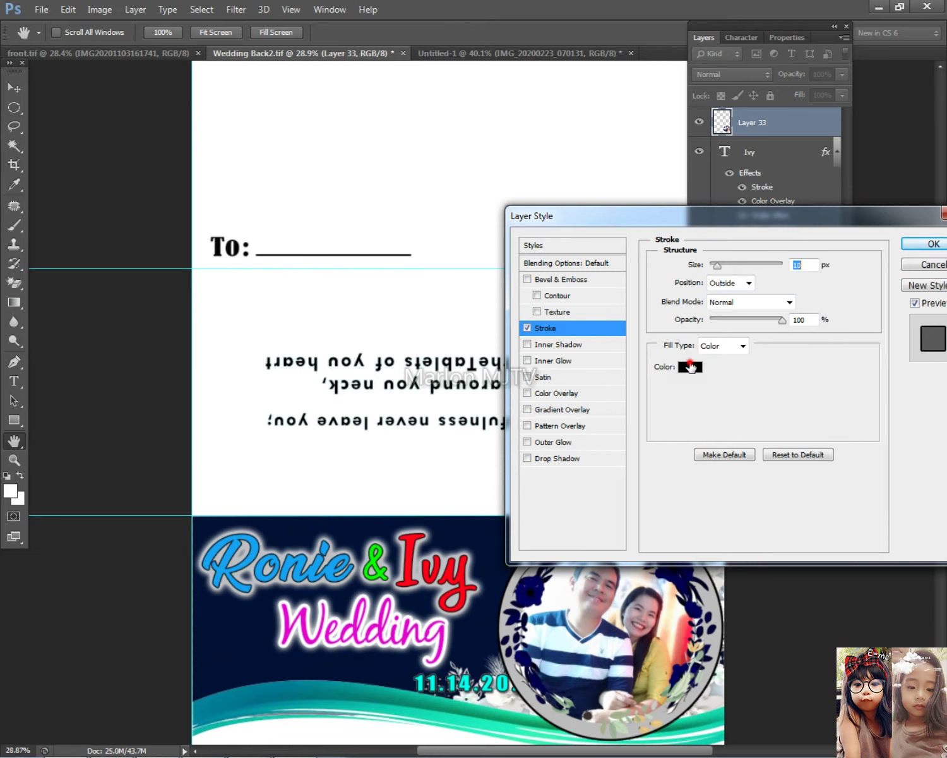
left_click(690, 367)
left_click(498, 573)
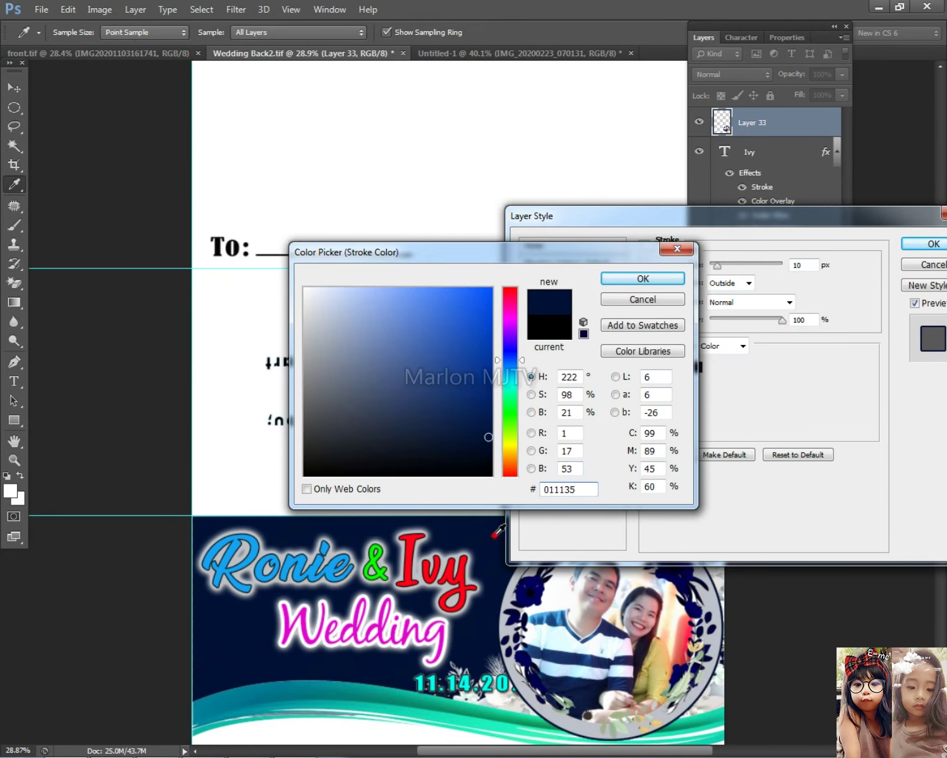
left_click(649, 276)
left_click(922, 246)
Select the 'Bind them around' verse layer
scroll(480, 341, "down", 3)
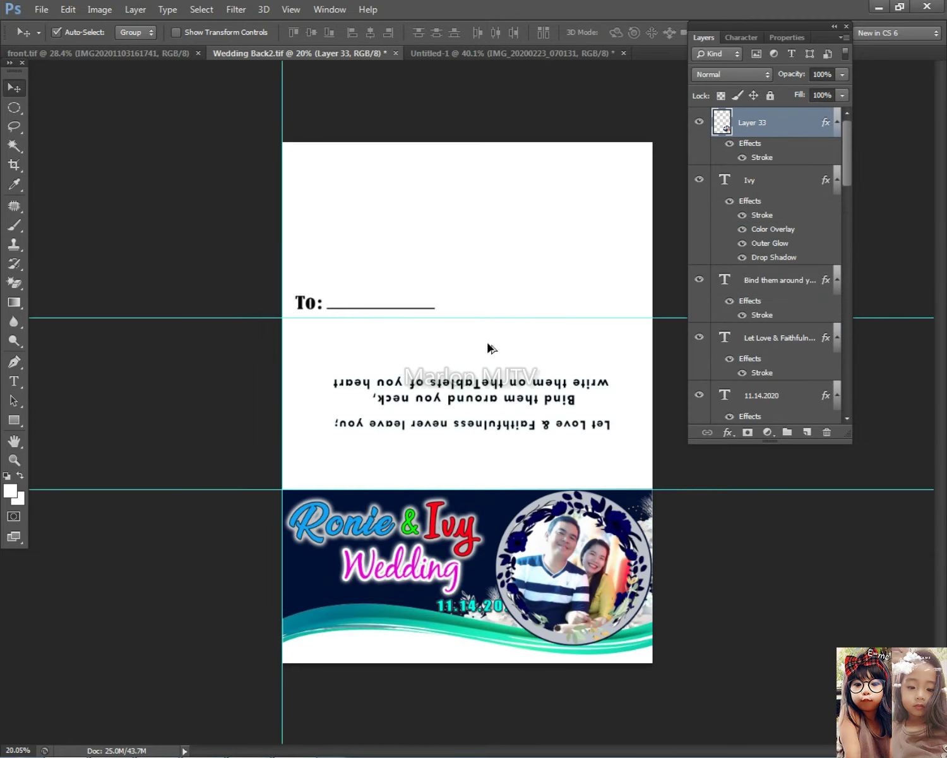
scroll(490, 348, "down", 1)
scroll(465, 473, "up", 2)
right_click(519, 384)
left_click(587, 392)
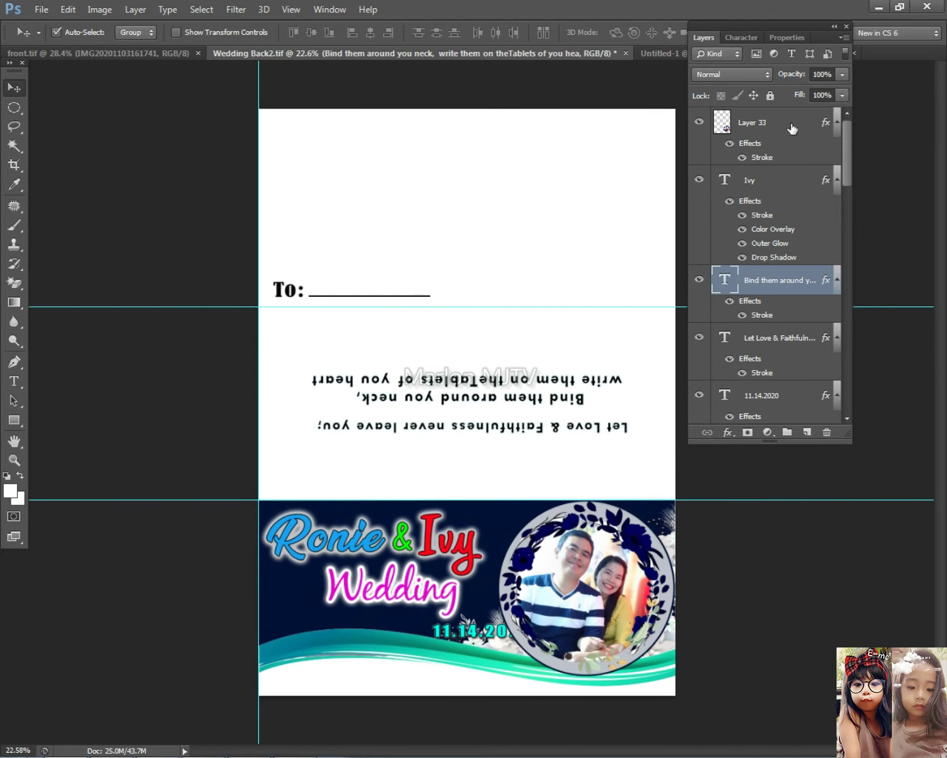
left_click(706, 37)
scroll(498, 582, "up", 1)
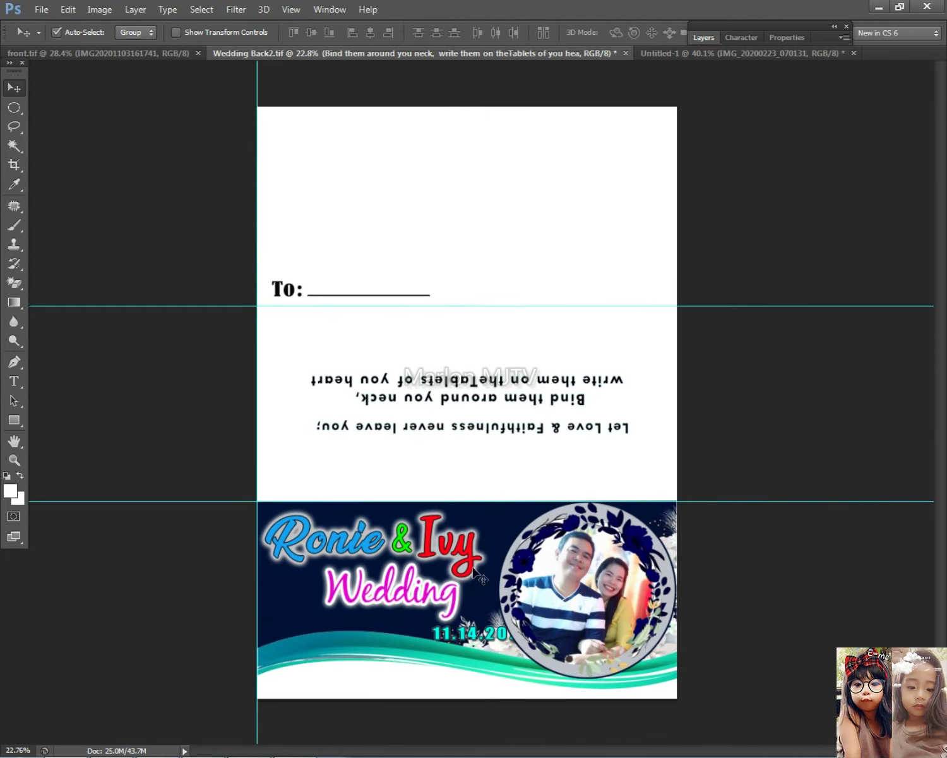
Select the Ronie and Ivy name layers, then switch to the browser
left_click(445, 554)
left_click(409, 549)
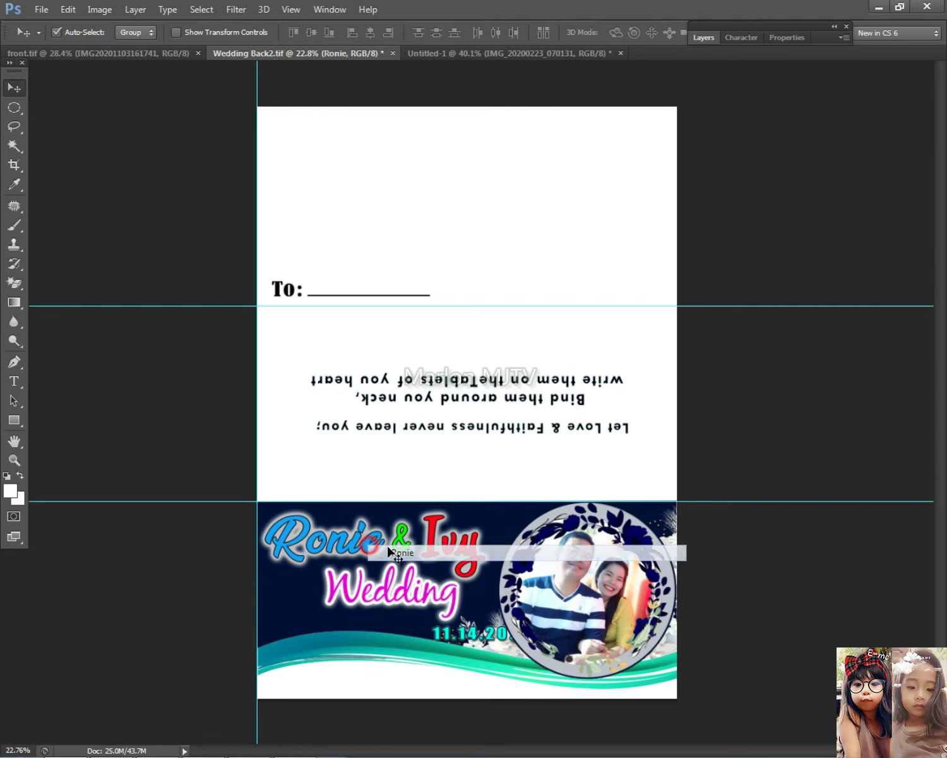
right_click(409, 549)
left_click(444, 567)
right_click(434, 535)
left_click(454, 545)
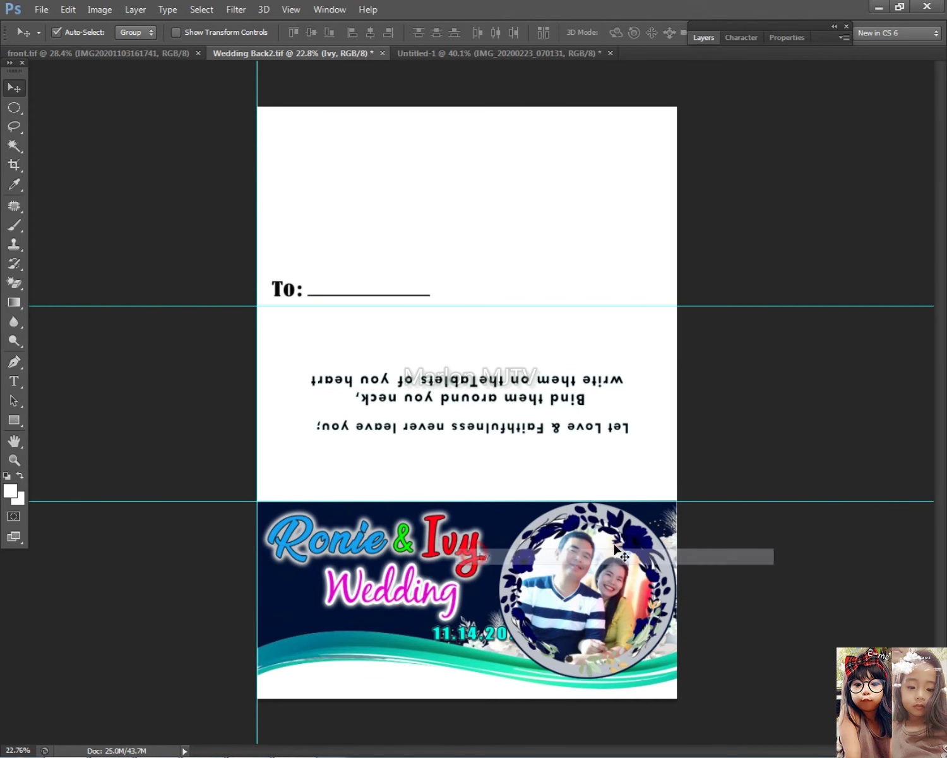
key("alt+Tab")
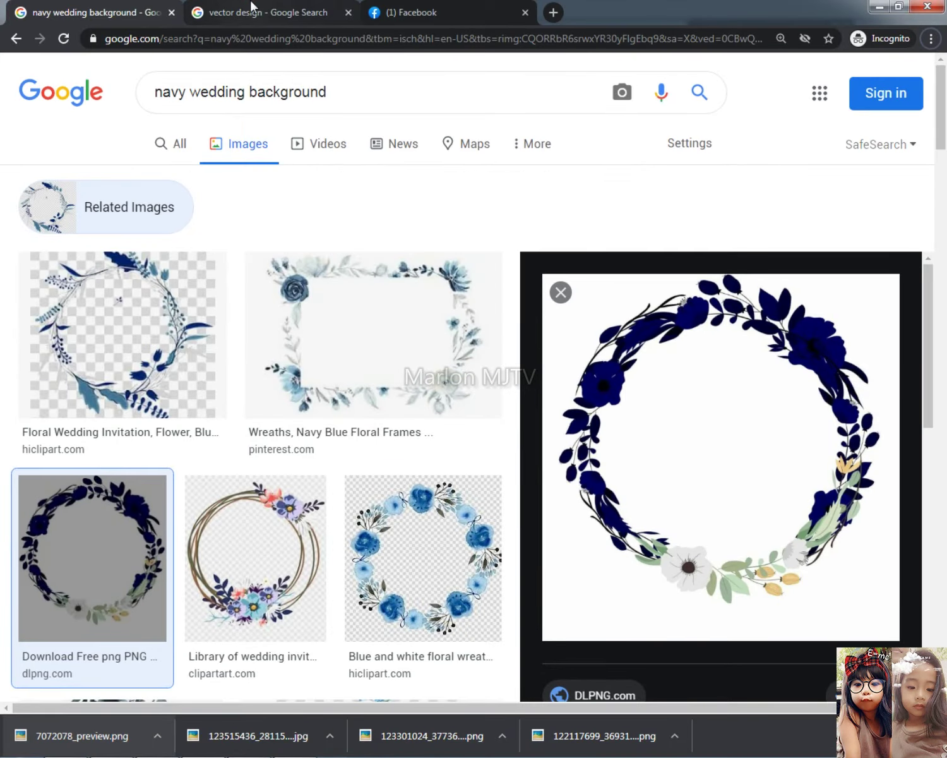
Rerun the 'navy wedding background' image search and scroll through the results
left_click(230, 12)
left_click(126, 11)
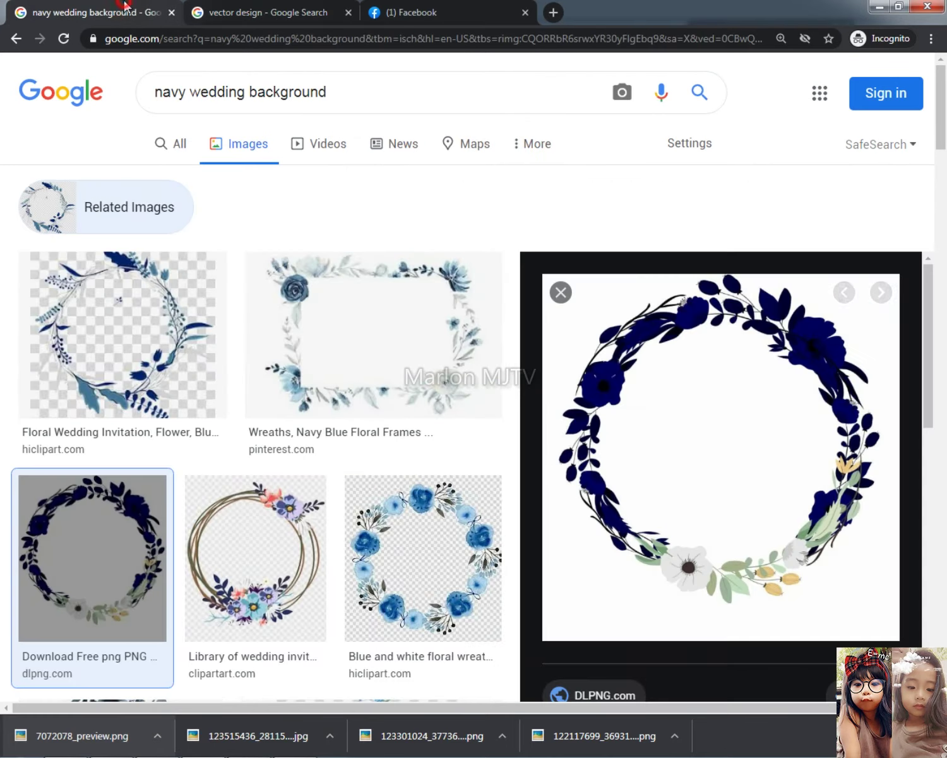
left_click(228, 14)
left_click(134, 10)
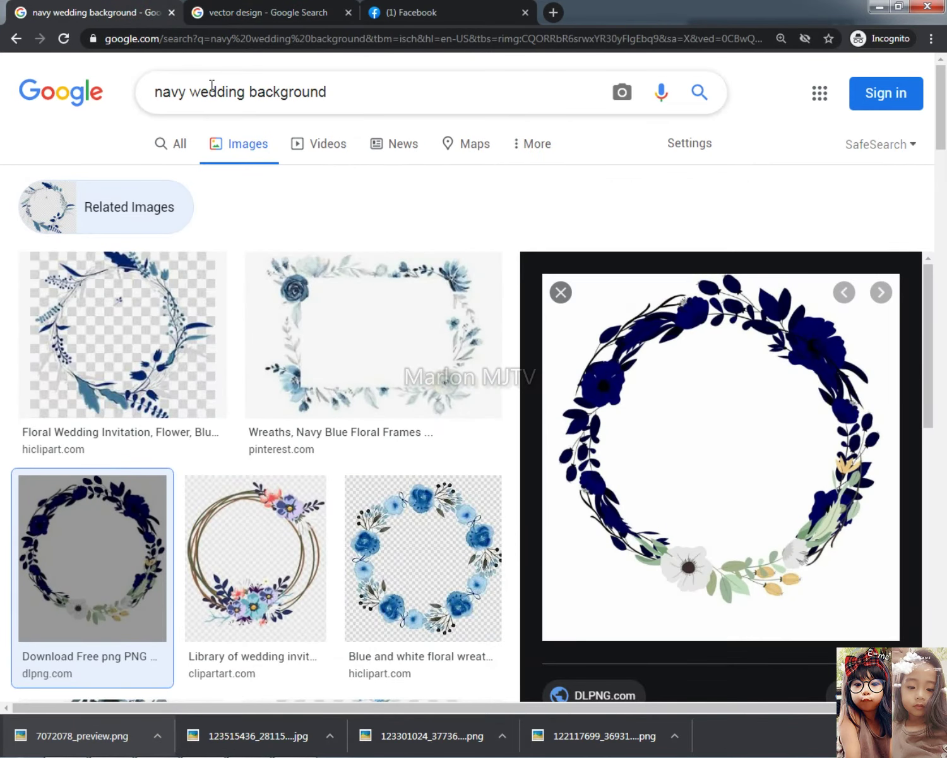
left_click(357, 104)
key("Return")
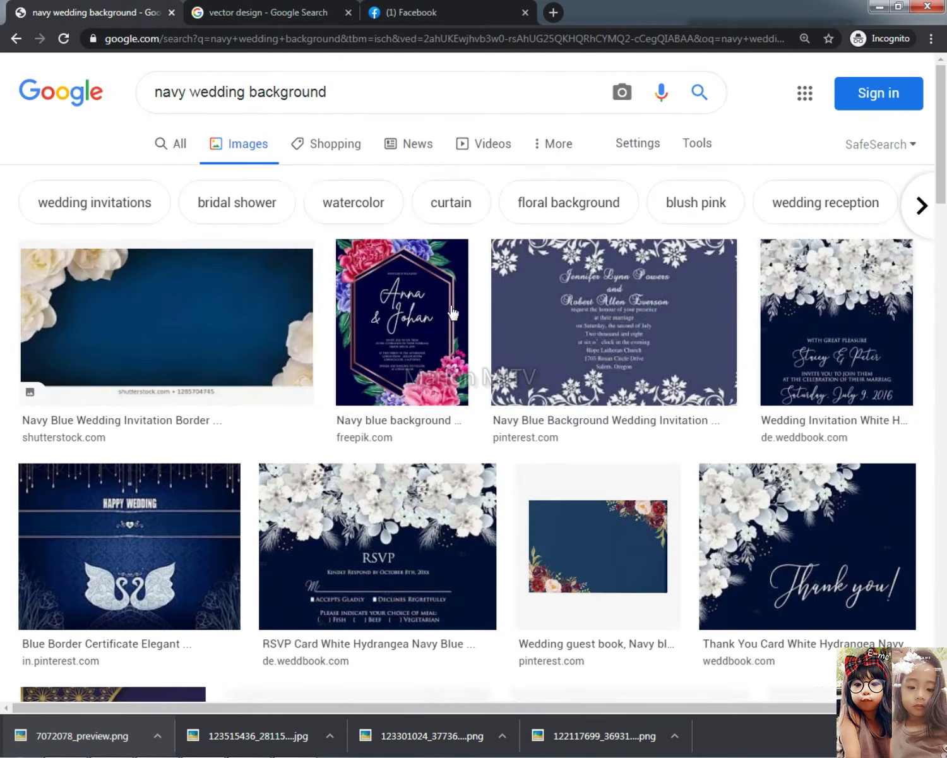
scroll(295, 348, "down", 5)
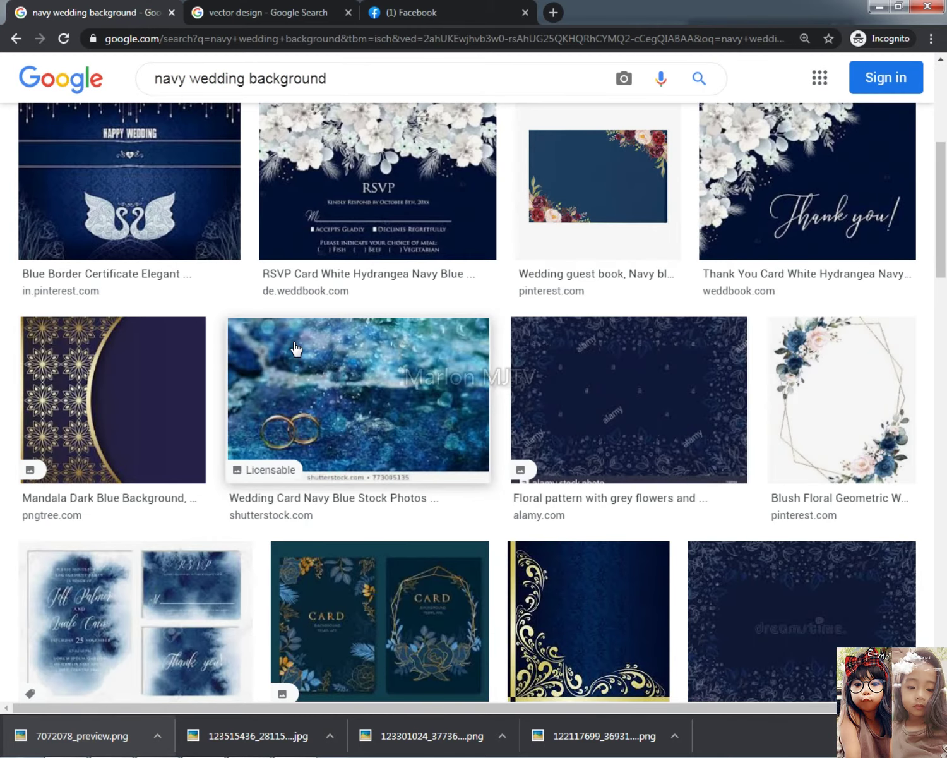
scroll(295, 349, "down", 5)
Preview several candidates and copy the starry couple silhouette image
left_click(95, 264)
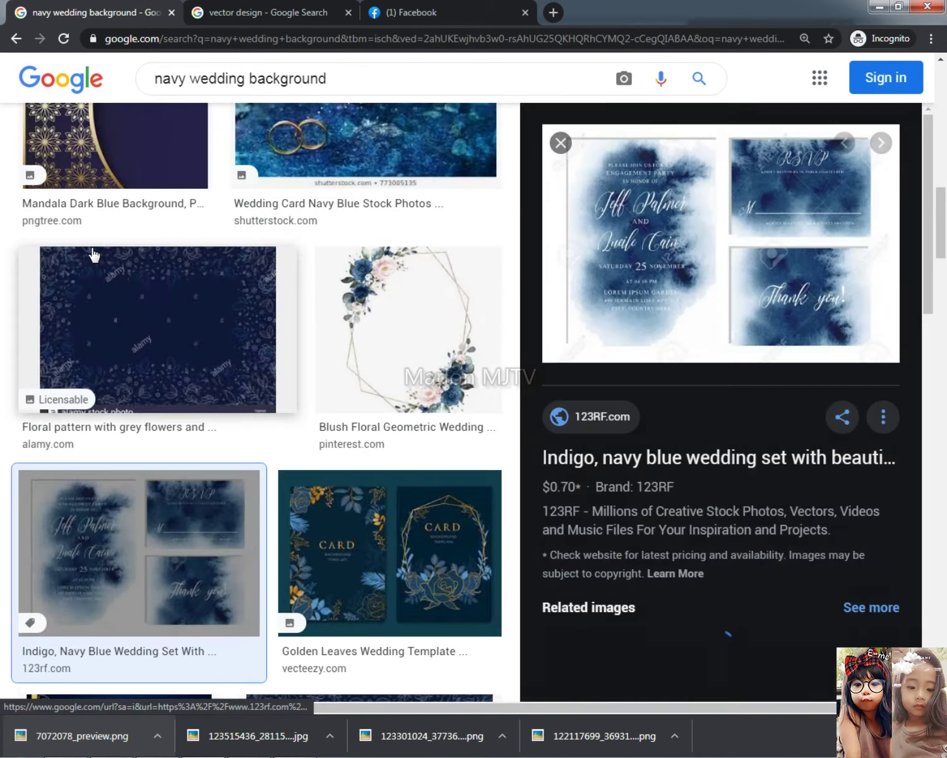
left_click(138, 324)
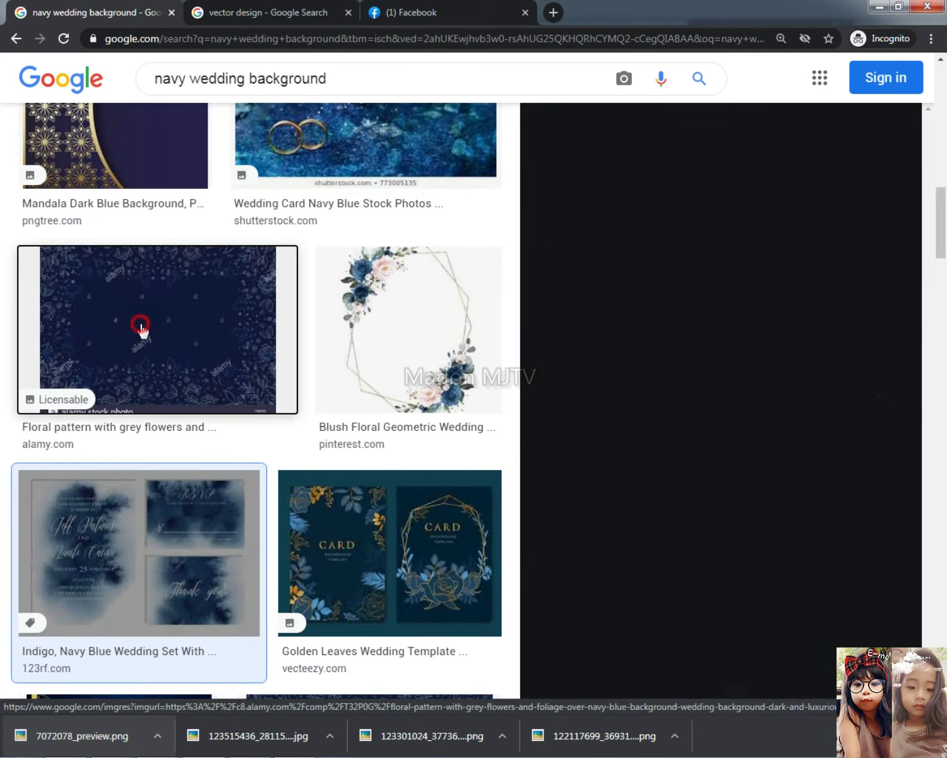
scroll(298, 445, "down", 5)
scroll(689, 522, "down", 2)
scroll(689, 522, "down", 5)
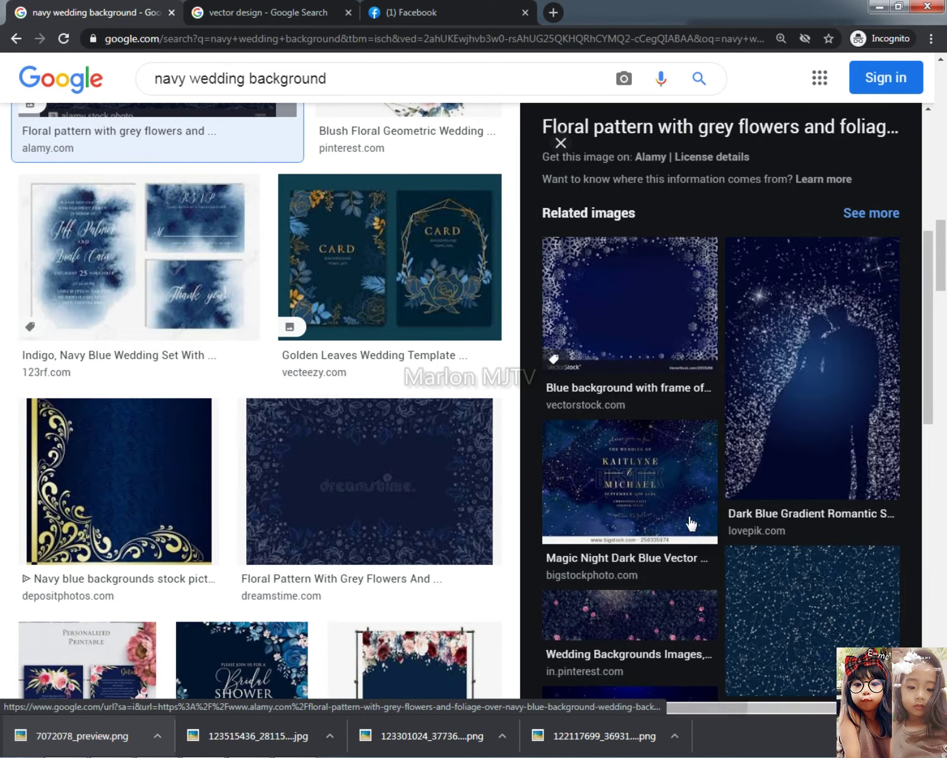
left_click(772, 404)
right_click(692, 323)
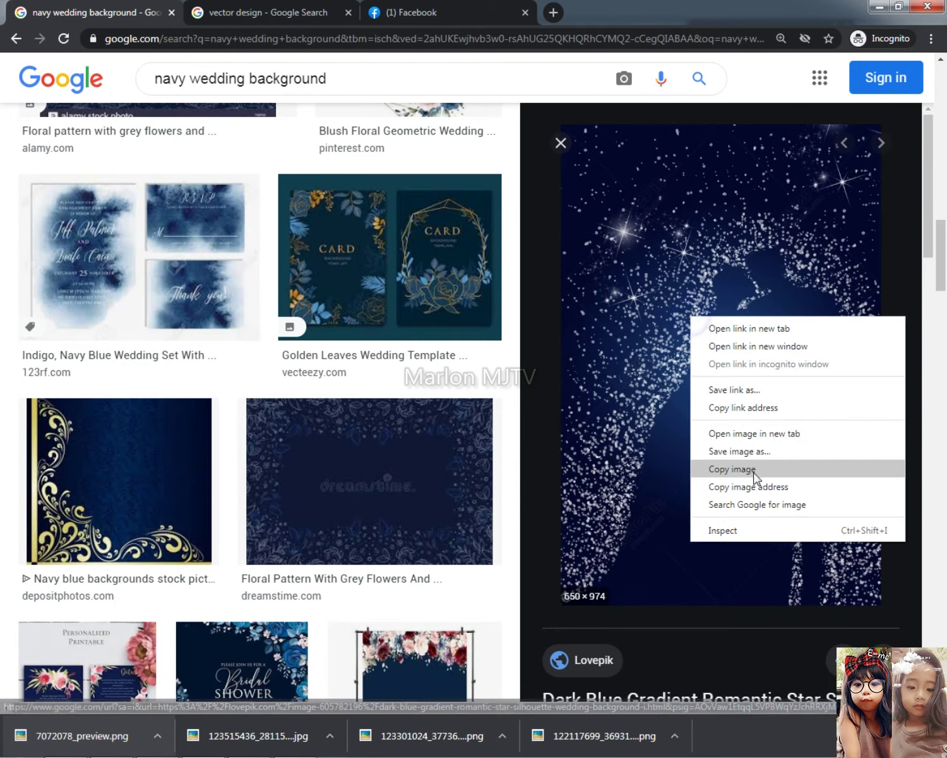
left_click(750, 467)
key("alt+Tab")
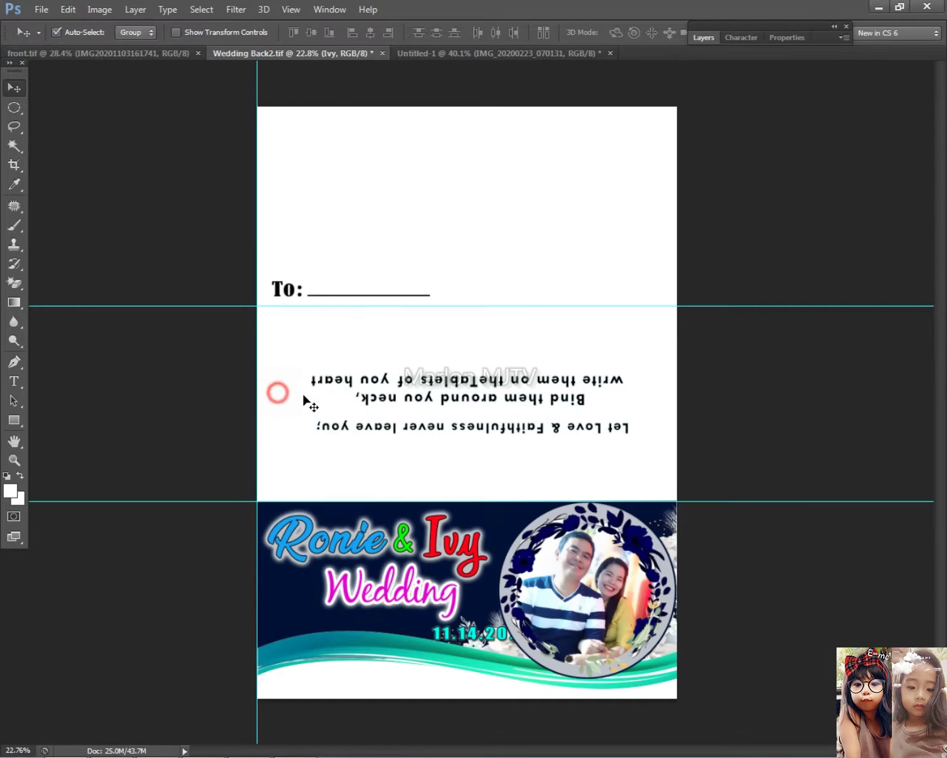
Paste the starry background and scale it to cover the whole card
key("ctrl+v")
mouse_move(471, 391)
left_mouse_down()
mouse_move(328, 175)
mouse_move(311, 174)
left_mouse_up()
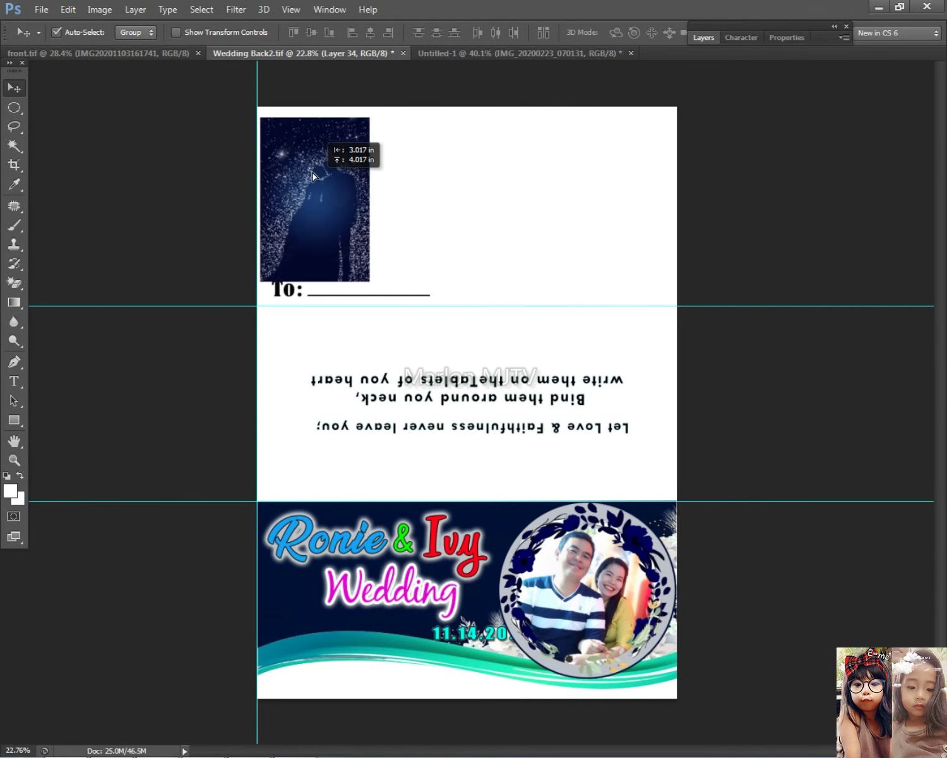
key("ctrl+t")
mouse_move(357, 271)
left_mouse_down()
mouse_move(727, 601)
mouse_move(693, 539)
left_mouse_up()
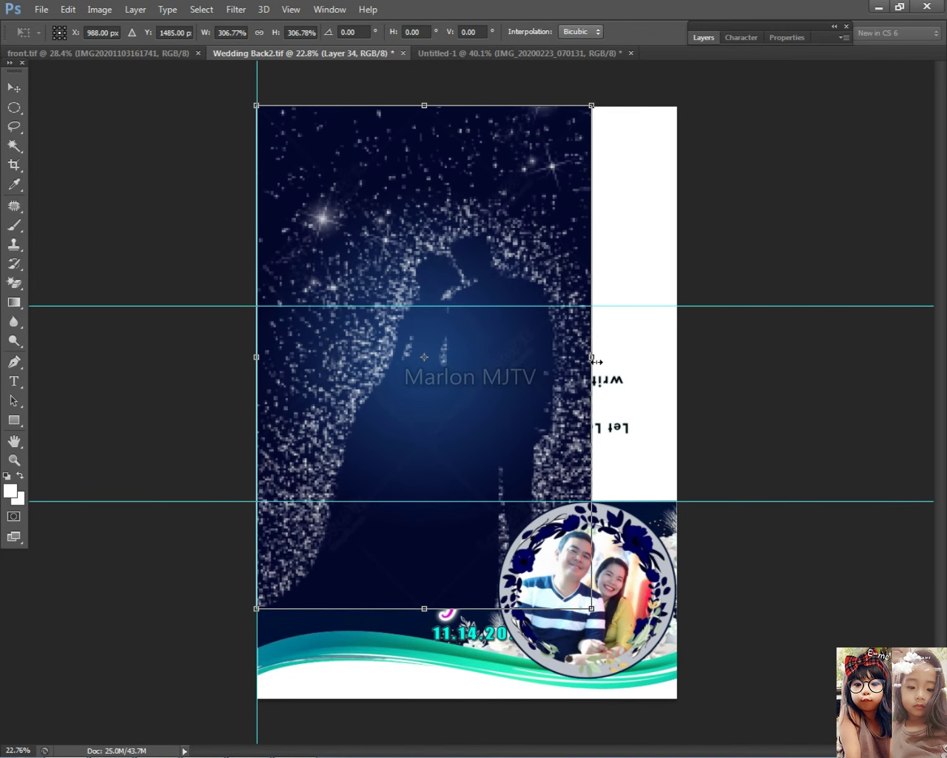
scroll(621, 605, "down", 1)
left_click_drag(568, 158, 622, 79)
left_click_drag(539, 260, 554, 265)
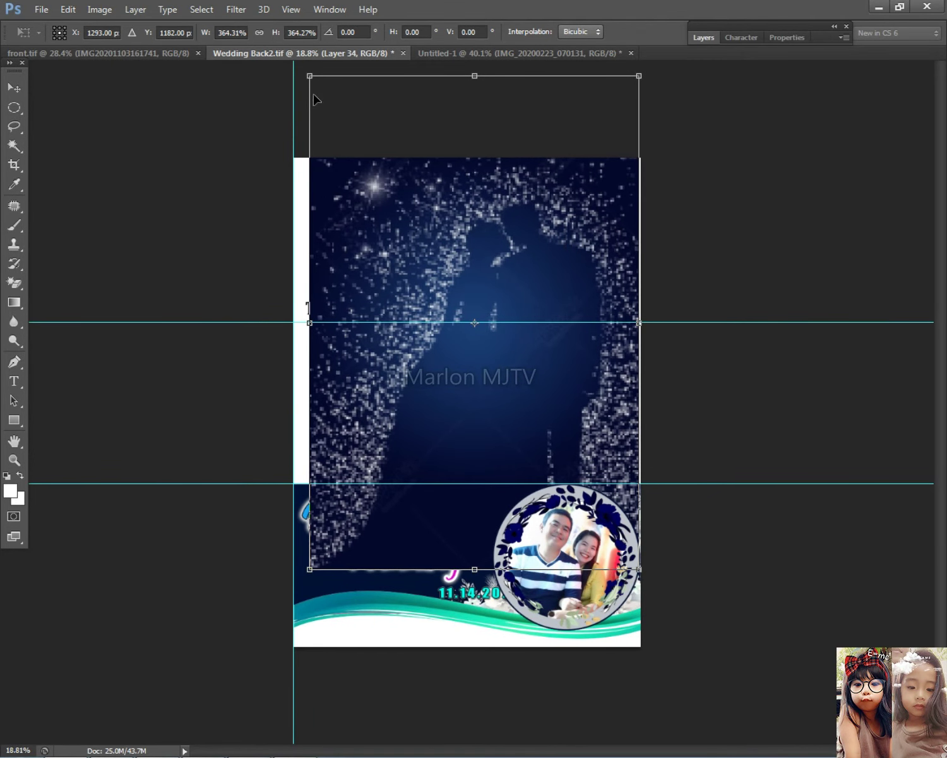
scroll(318, 235, "down", 2)
left_click_drag(336, 131, 320, 106)
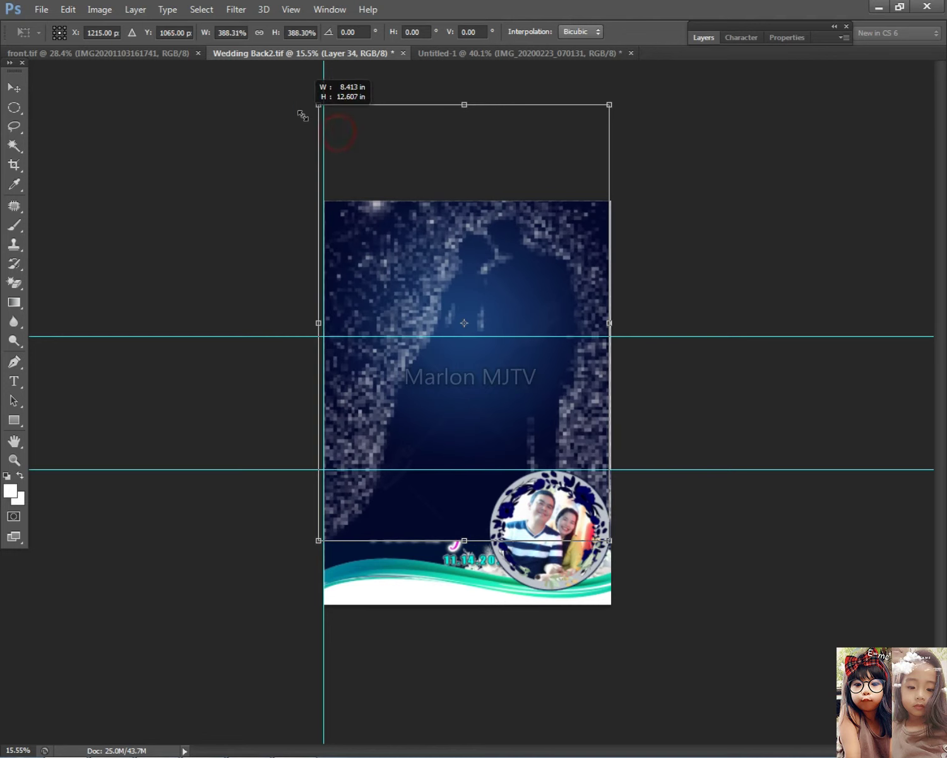
key("Return")
Send the starry image layer to the back, then delete it
left_click(123, 7)
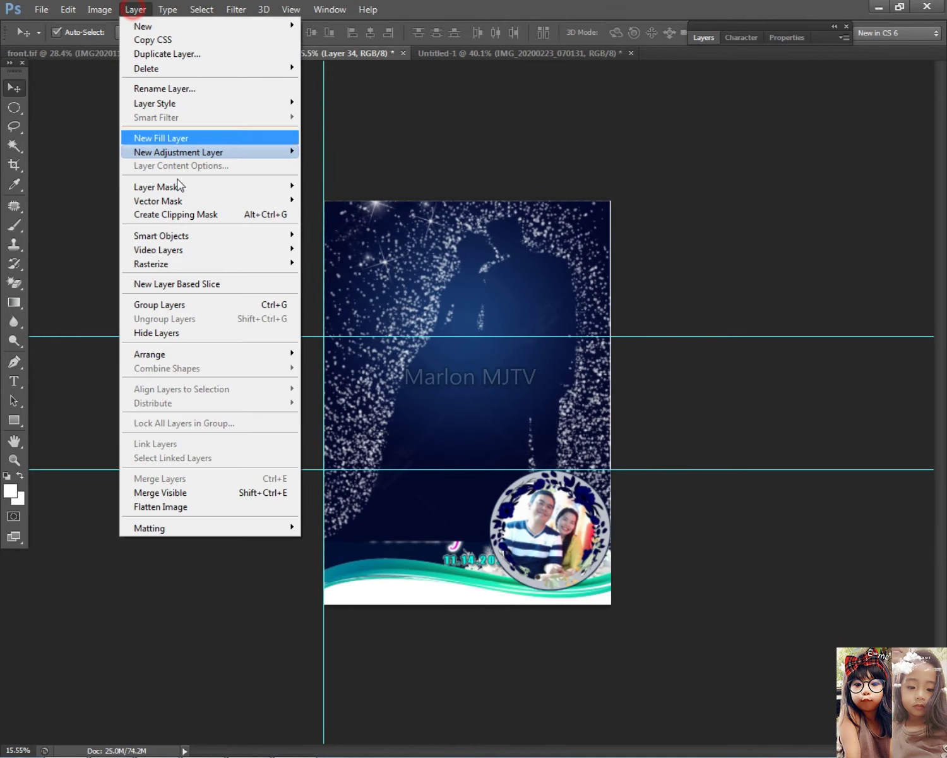
left_click(346, 395)
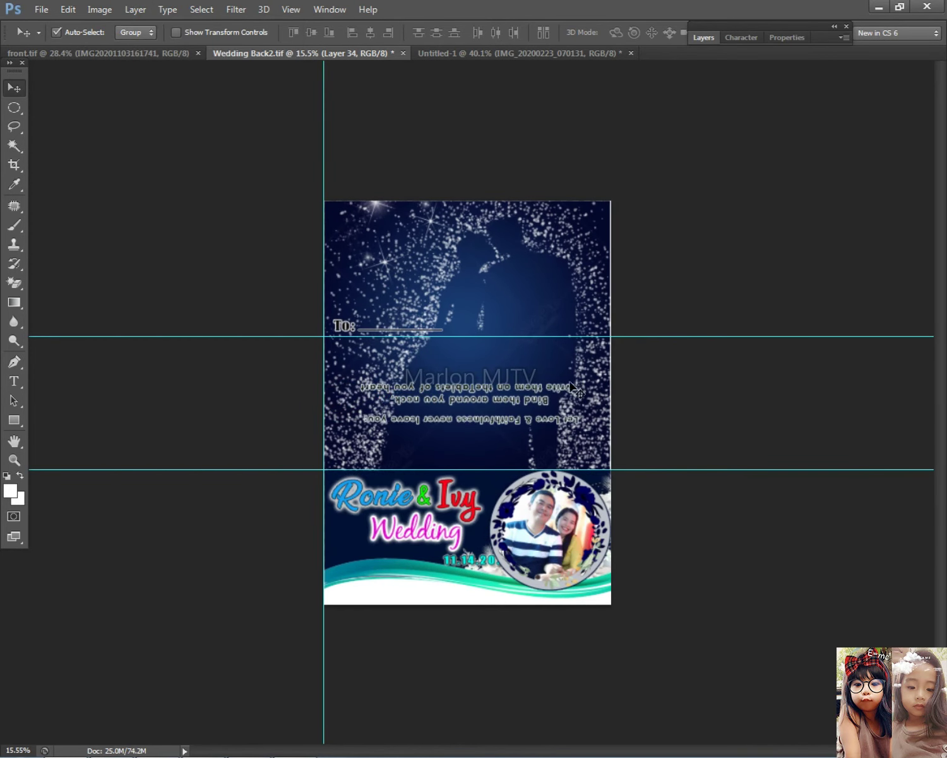
scroll(546, 375, "down", 3)
scroll(546, 391, "up", 3)
scroll(481, 226, "up", 3)
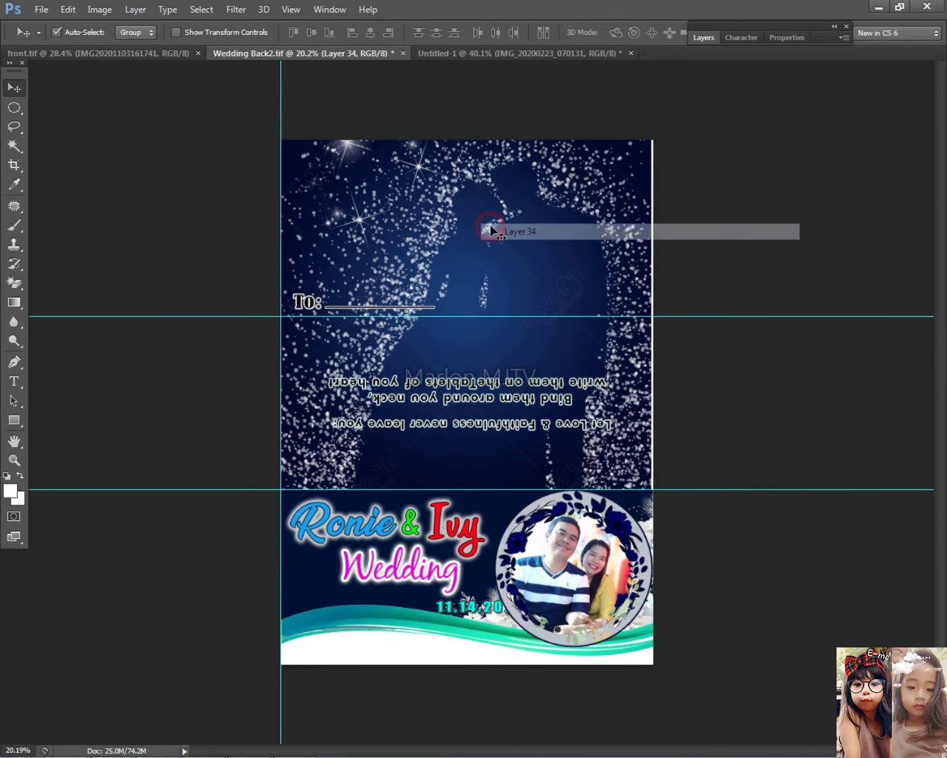
key("Delete")
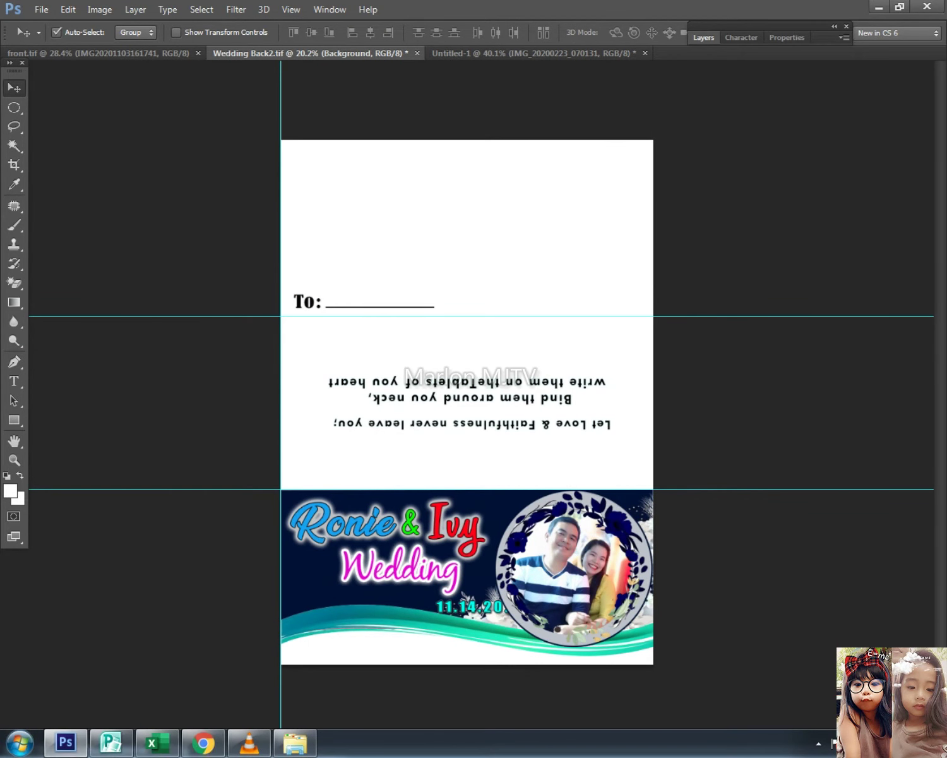
left_click(203, 750)
Open the Lovepik source page of the starry background and preview the image enlarged
left_click(723, 339)
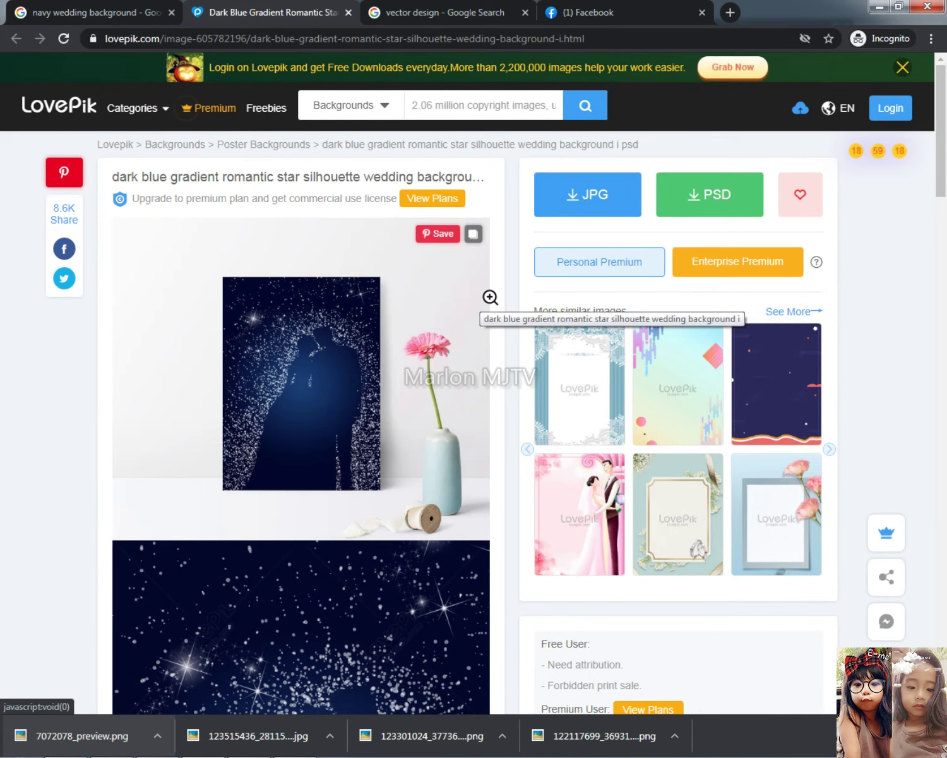
scroll(379, 363, "down", 3)
left_click(312, 404)
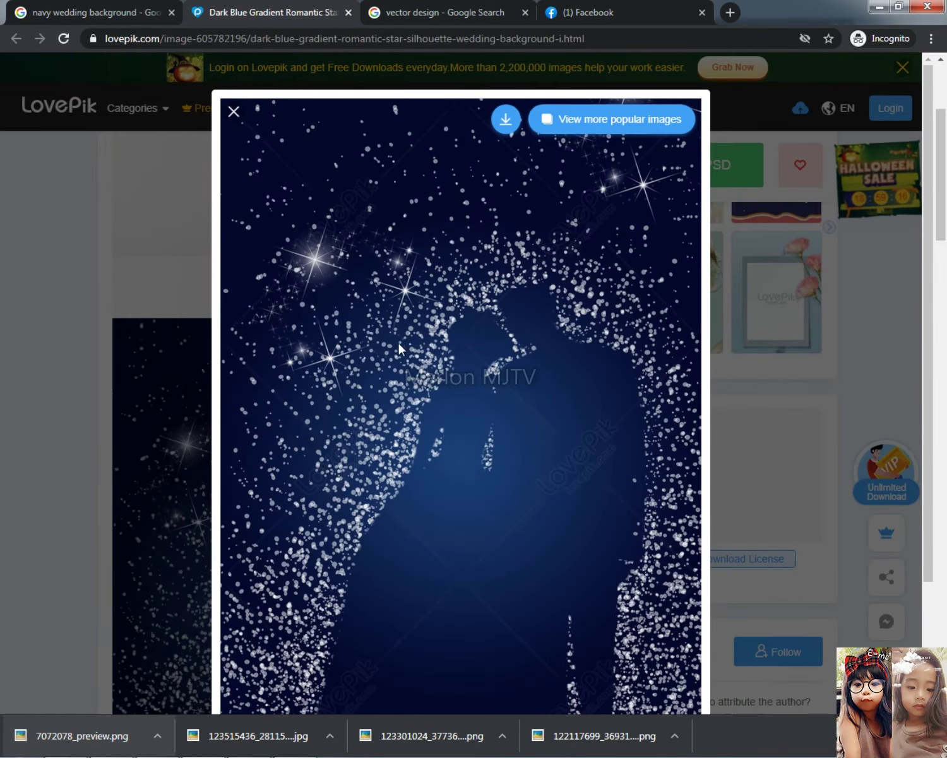
scroll(397, 340, "down", 1)
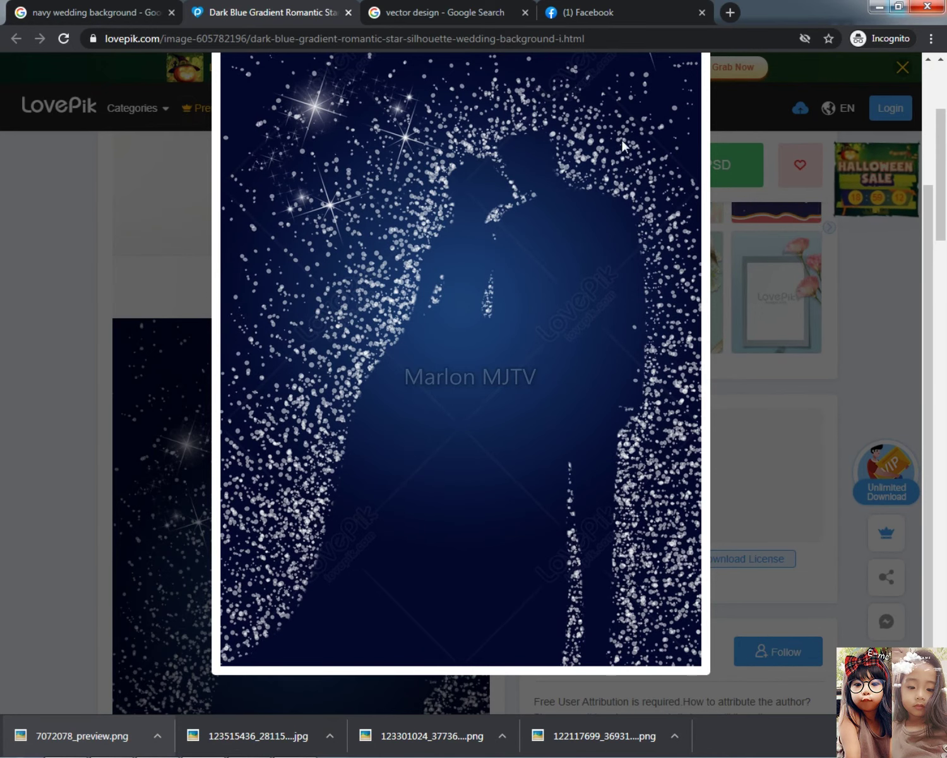
left_click(58, 320)
scroll(458, 312, "down", 5)
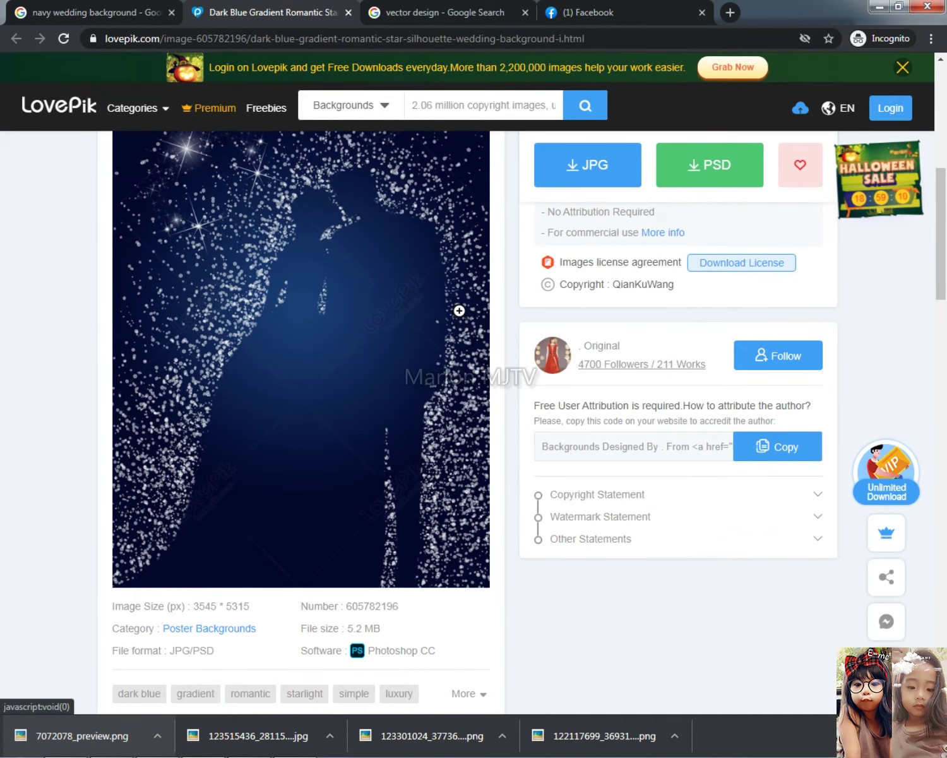
scroll(404, 433, "down", 5)
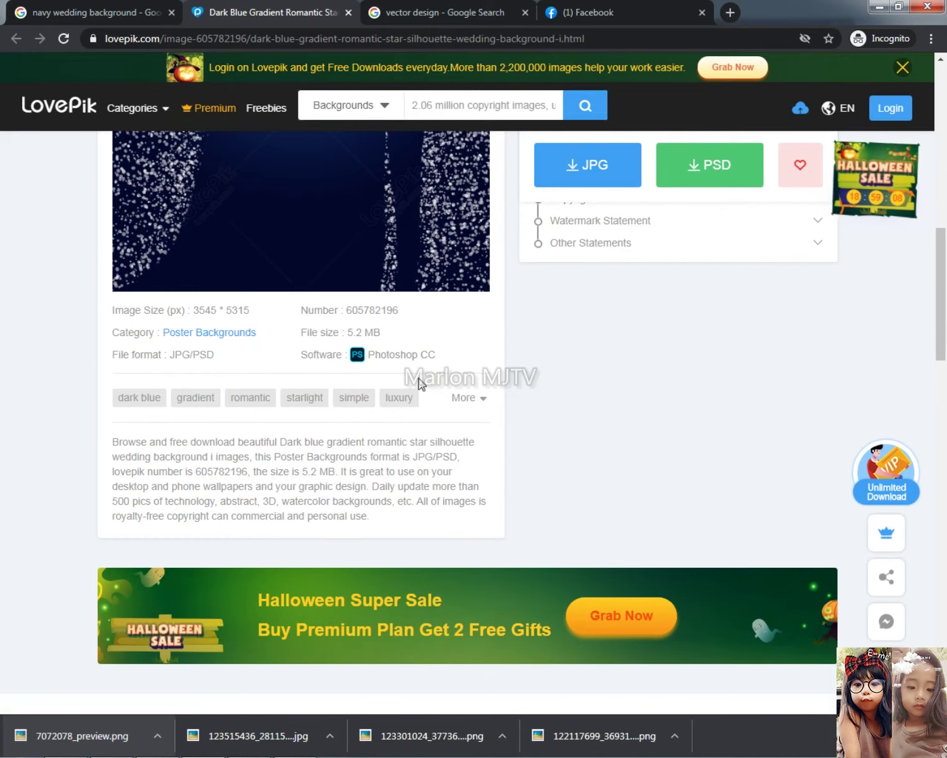
scroll(428, 388, "up", 2)
scroll(599, 380, "up", 2)
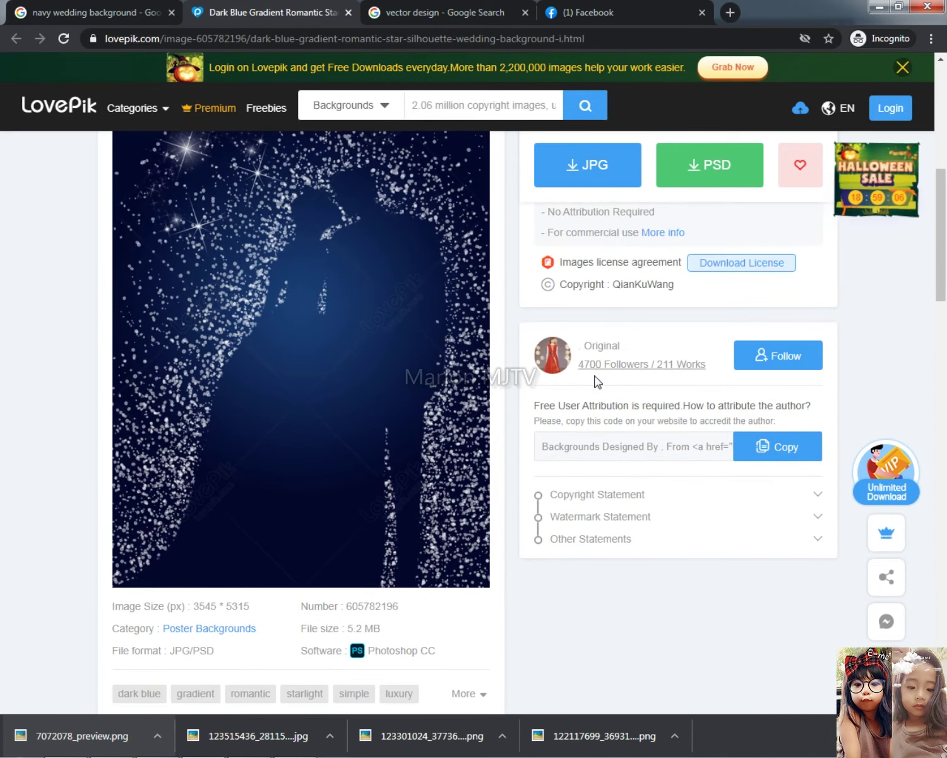
scroll(596, 380, "up", 3)
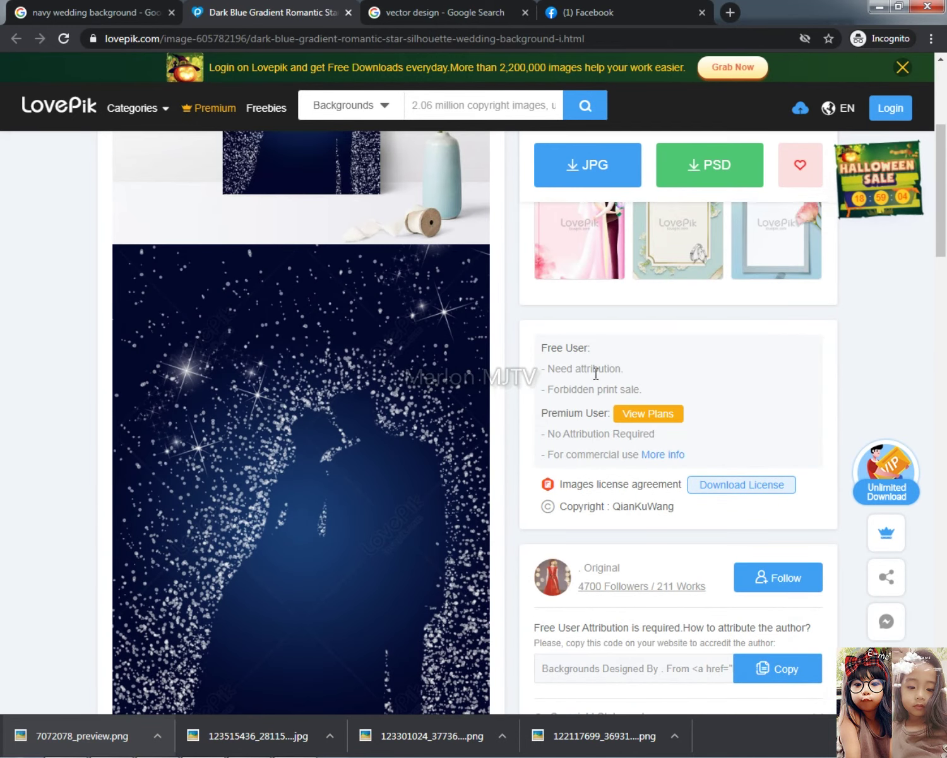
Try the Download License, JPG and PSD downloads, dismiss each sign-up prompt, then hide Chrome
left_click(745, 479)
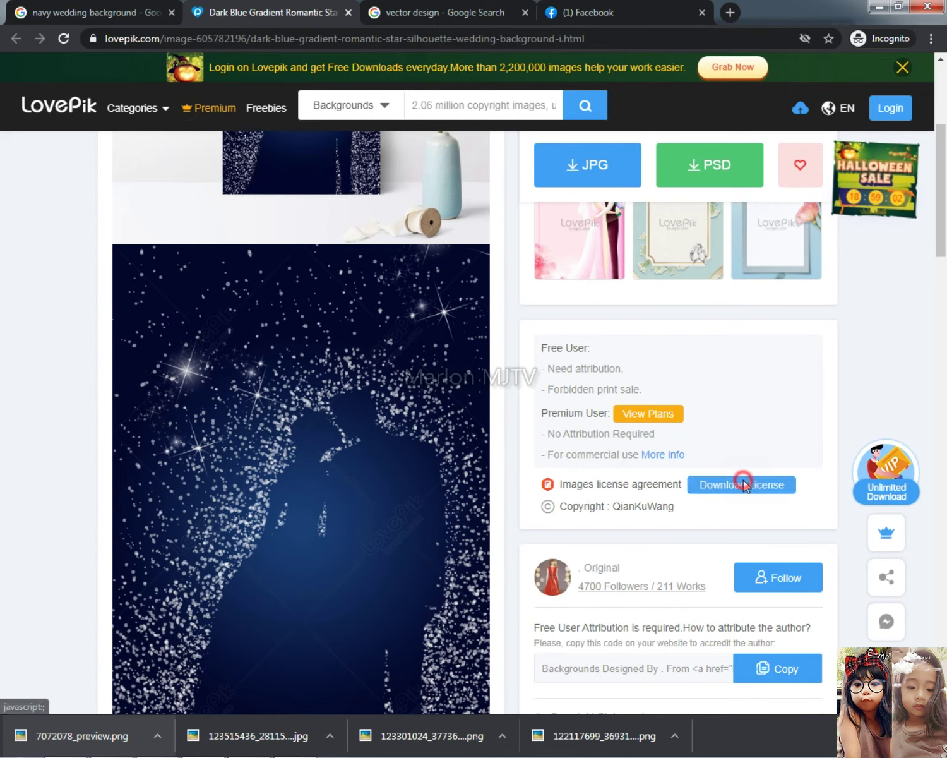
left_click(666, 218)
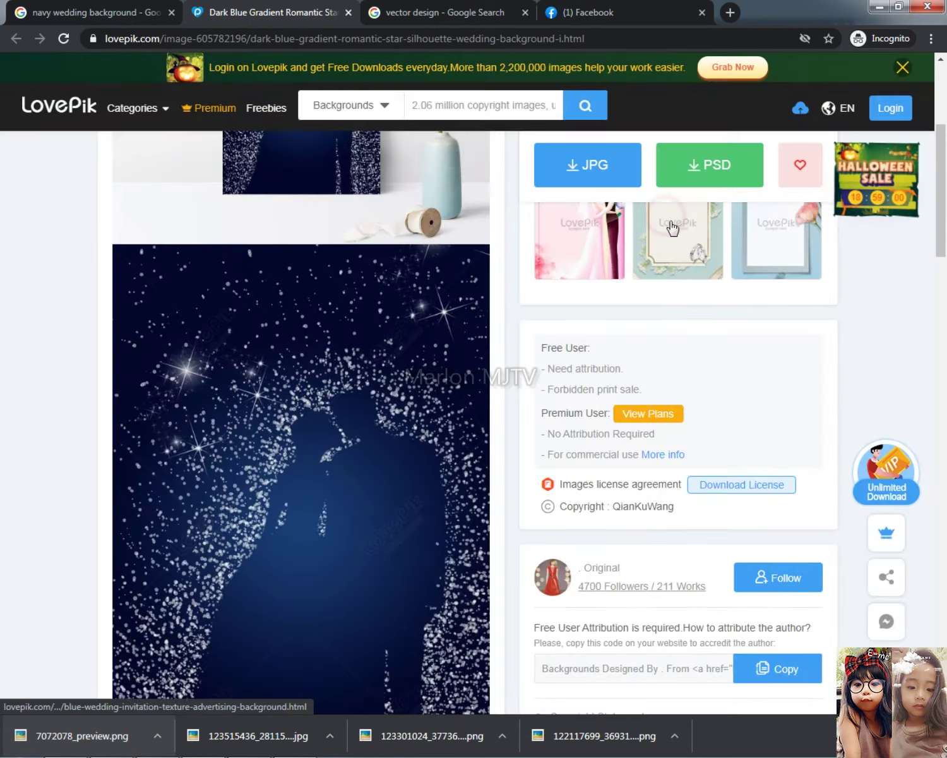
scroll(672, 252, "up", 2)
left_click(601, 161)
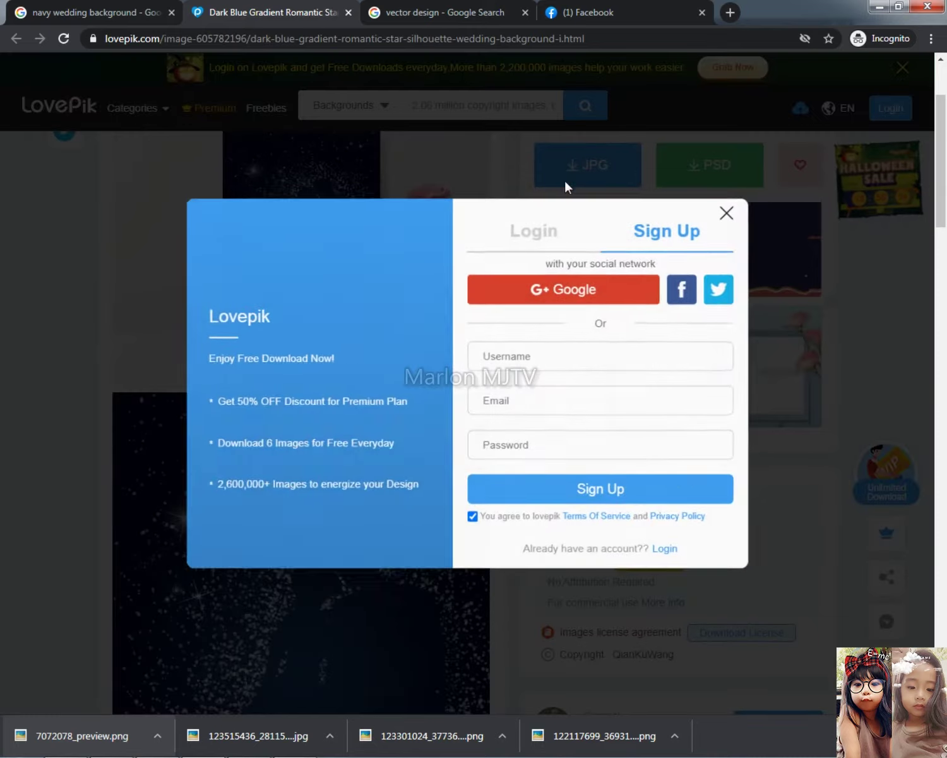
left_click(724, 212)
left_click(663, 158)
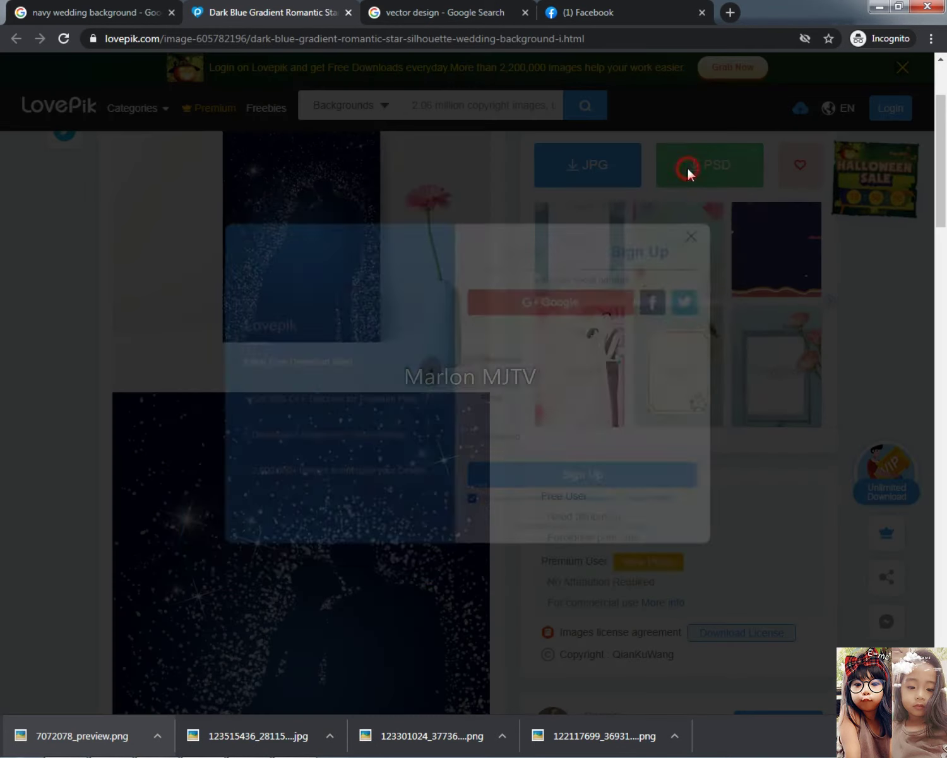
left_click(730, 210)
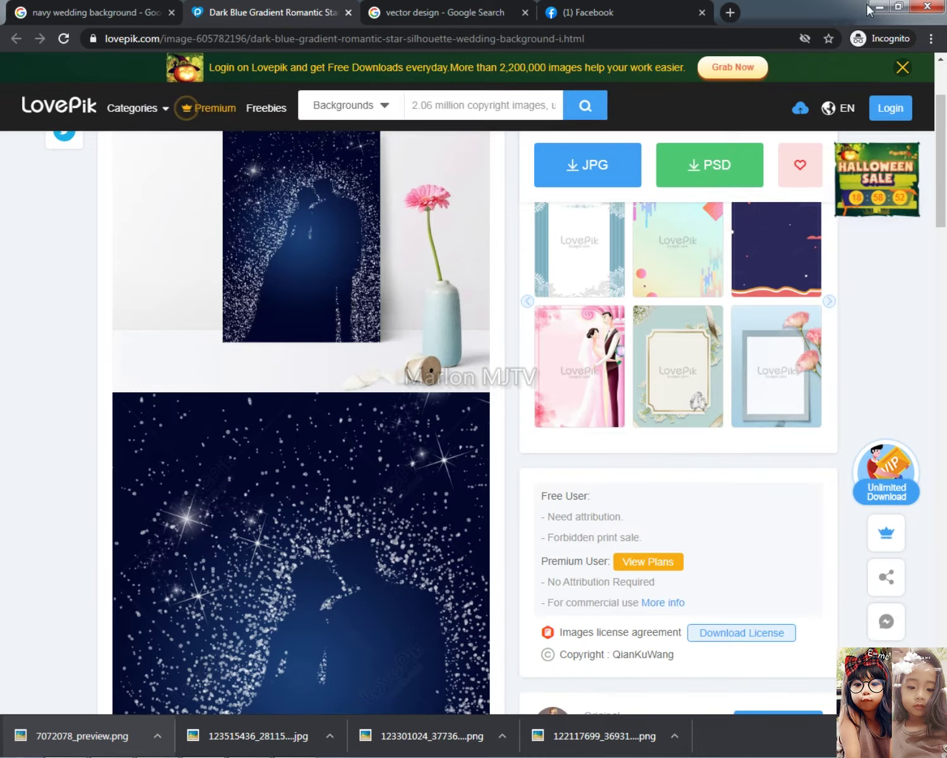
left_click(878, 7)
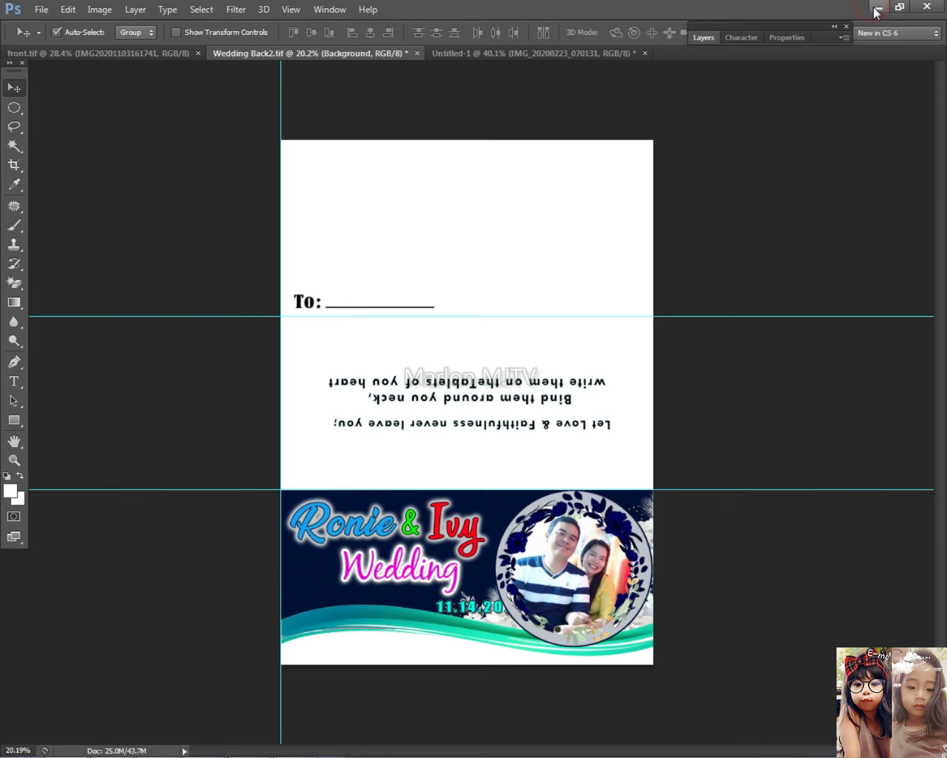
Bring back the starry background as Layer 34 and switch to the Clone Stamp tool
key("ctrl+v")
scroll(553, 233, "down", 2)
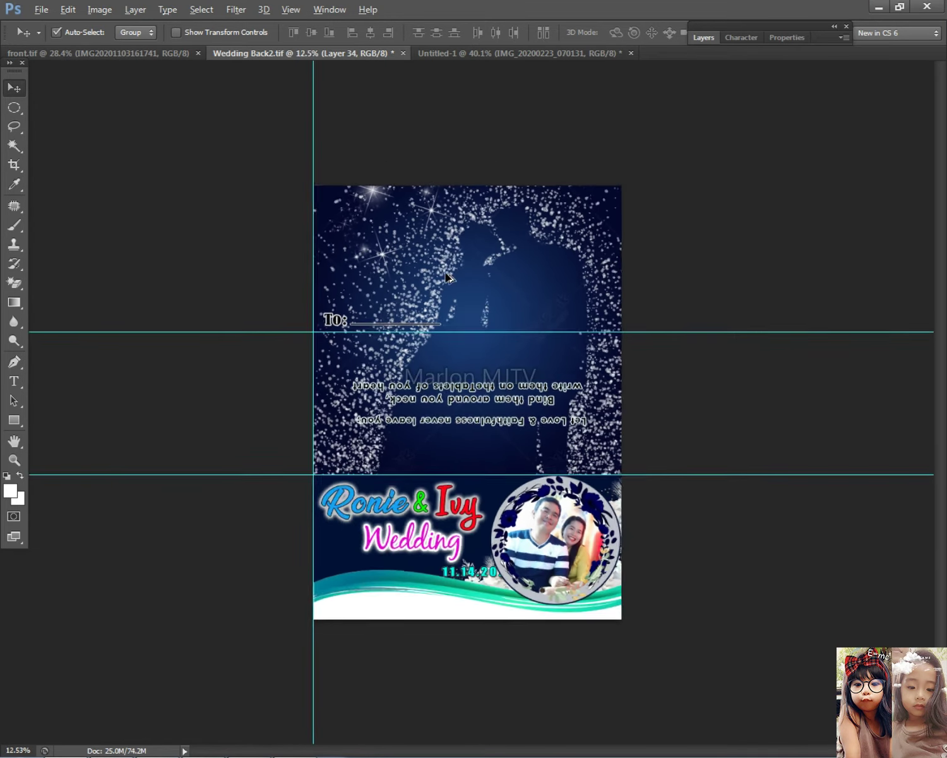
scroll(553, 233, "up", 3)
right_click(374, 222)
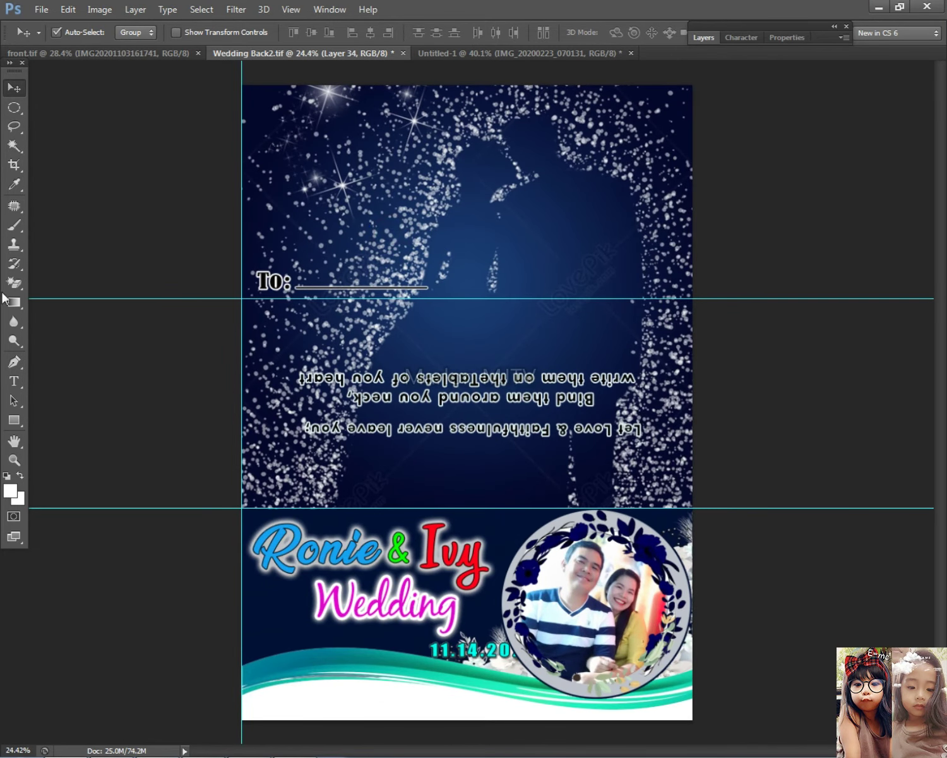
left_click(14, 245)
scroll(606, 251, "up", 1)
scroll(566, 206, "up", 2)
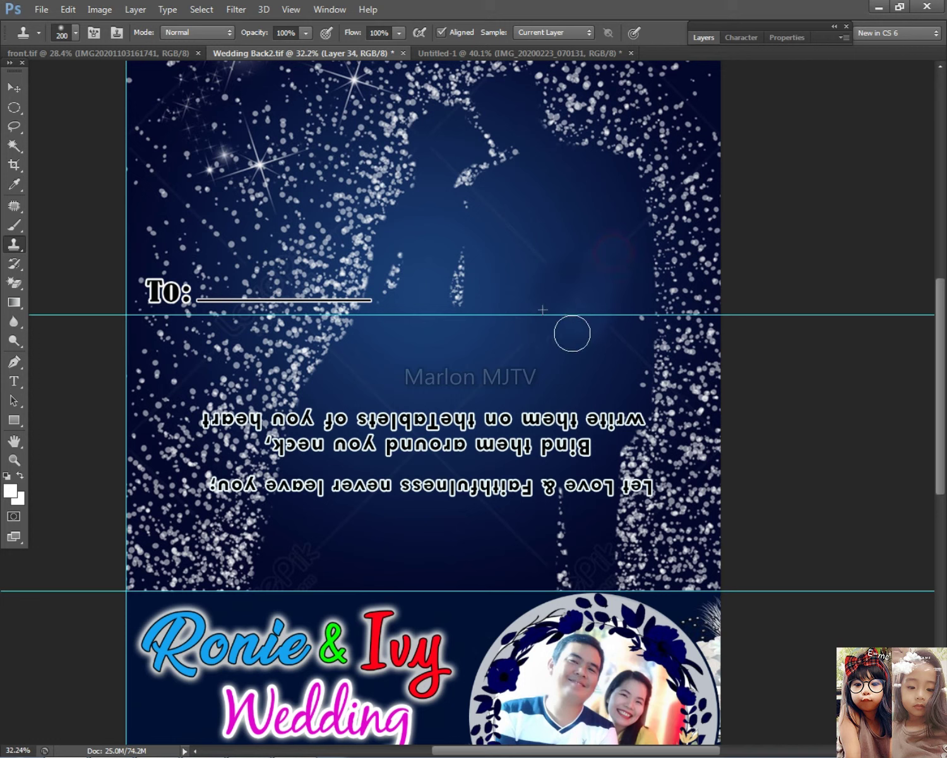
Patch two watermark spots on the couple silhouette with nearby sky
left_click(13, 208)
left_click_drag(627, 261, 637, 265)
left_click_drag(609, 286, 581, 221)
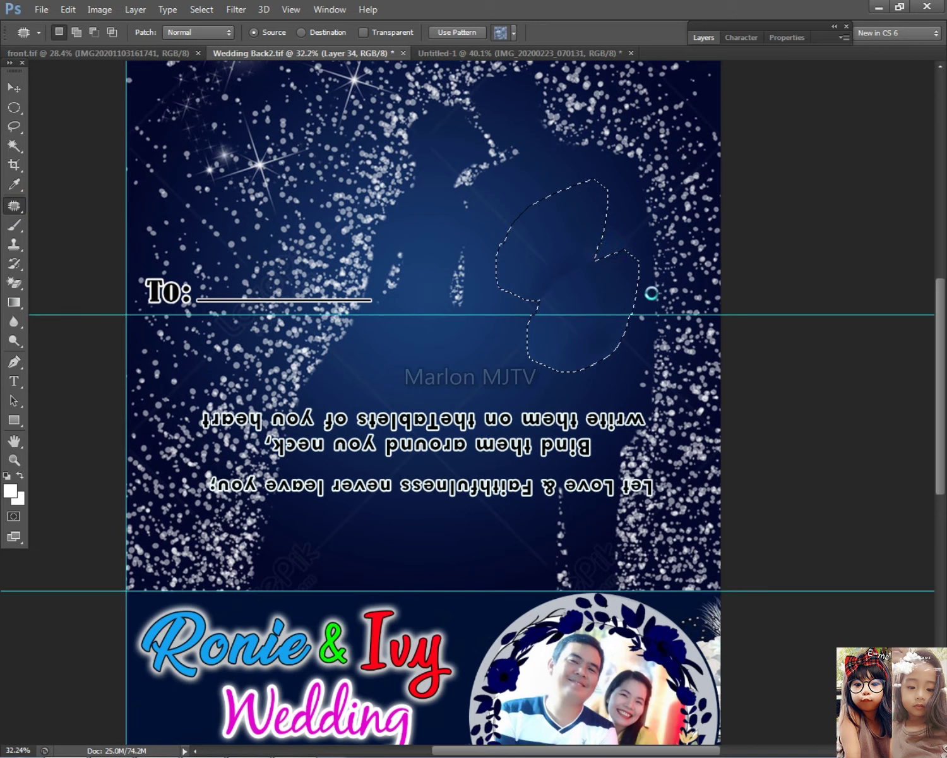
key("ctrl+d")
mouse_move(641, 262)
left_mouse_down()
mouse_move(635, 233)
mouse_move(581, 321)
left_mouse_up()
scroll(599, 250, "down", 1)
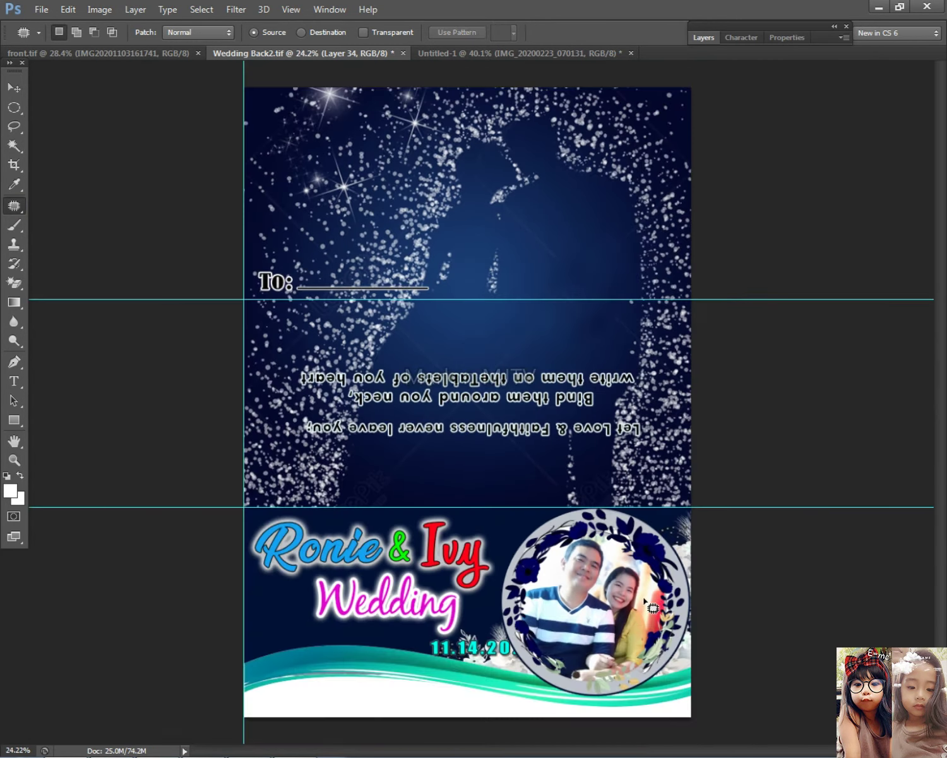
Clone dark sky over stray sparkles near the bottom right of the background
left_click(14, 244)
scroll(458, 455, "up", 1)
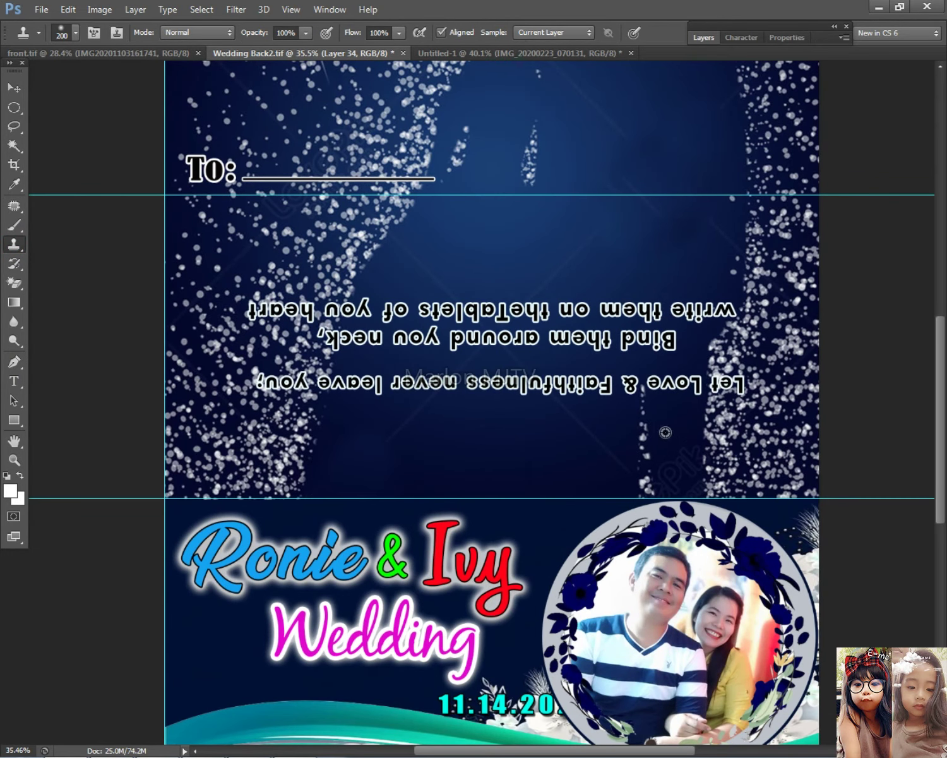
left_click_drag(663, 425, 670, 448)
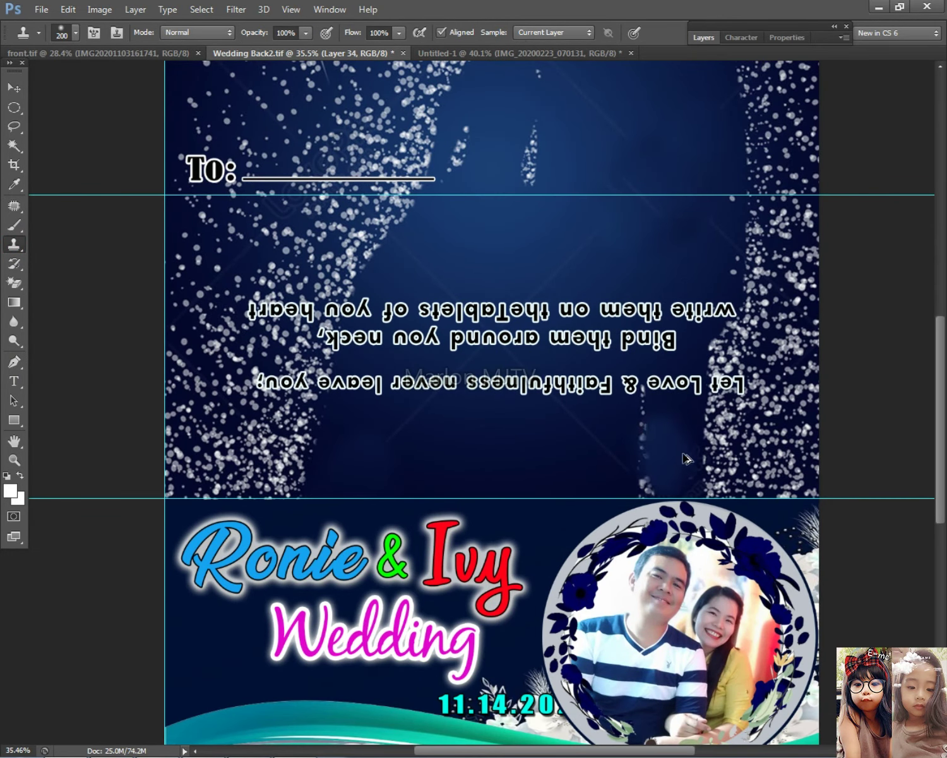
left_click(656, 363, "alt")
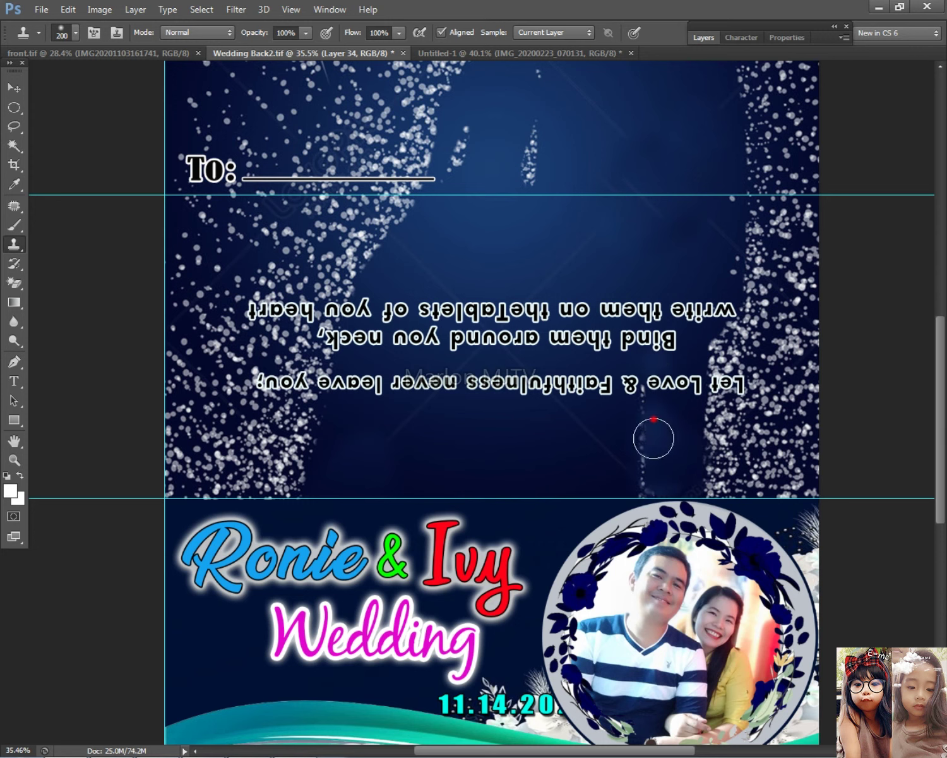
left_click(644, 385)
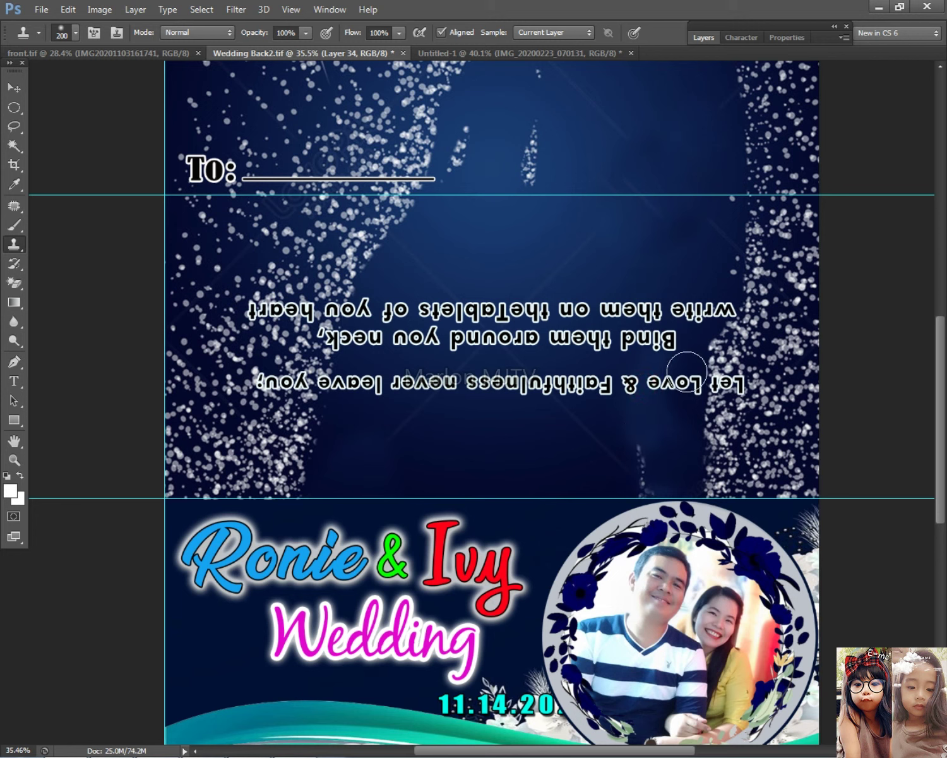
Patch the area beneath the Love & words and clear the selection
left_click(14, 107)
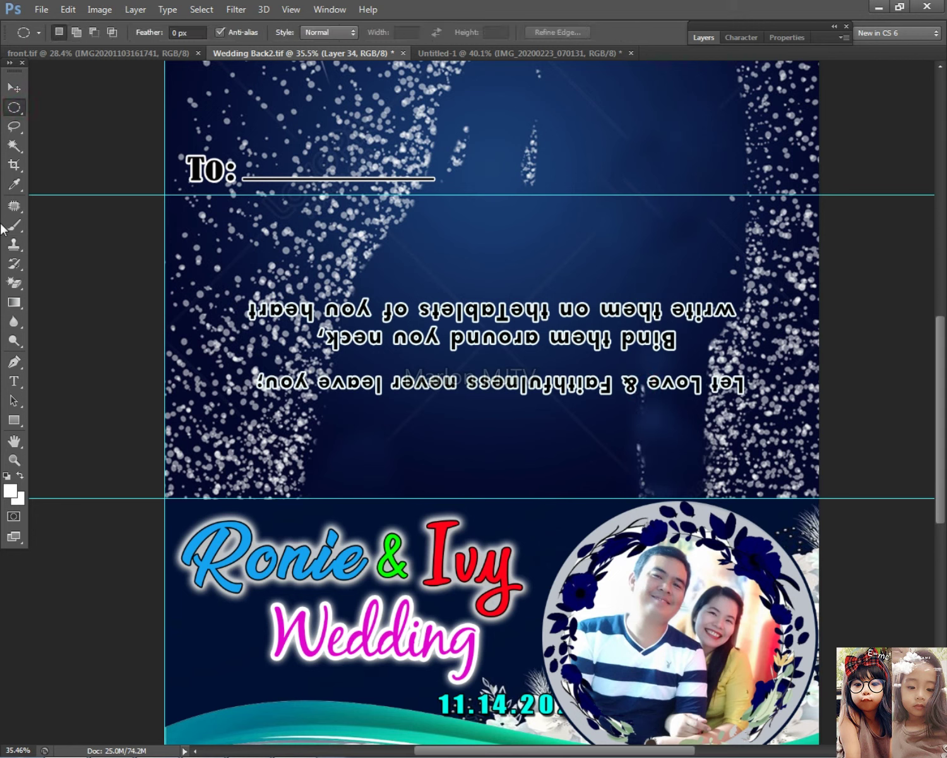
left_click(14, 205)
mouse_move(649, 395)
left_mouse_down()
mouse_move(473, 394)
mouse_move(613, 291)
left_mouse_up()
key("ctrl+d")
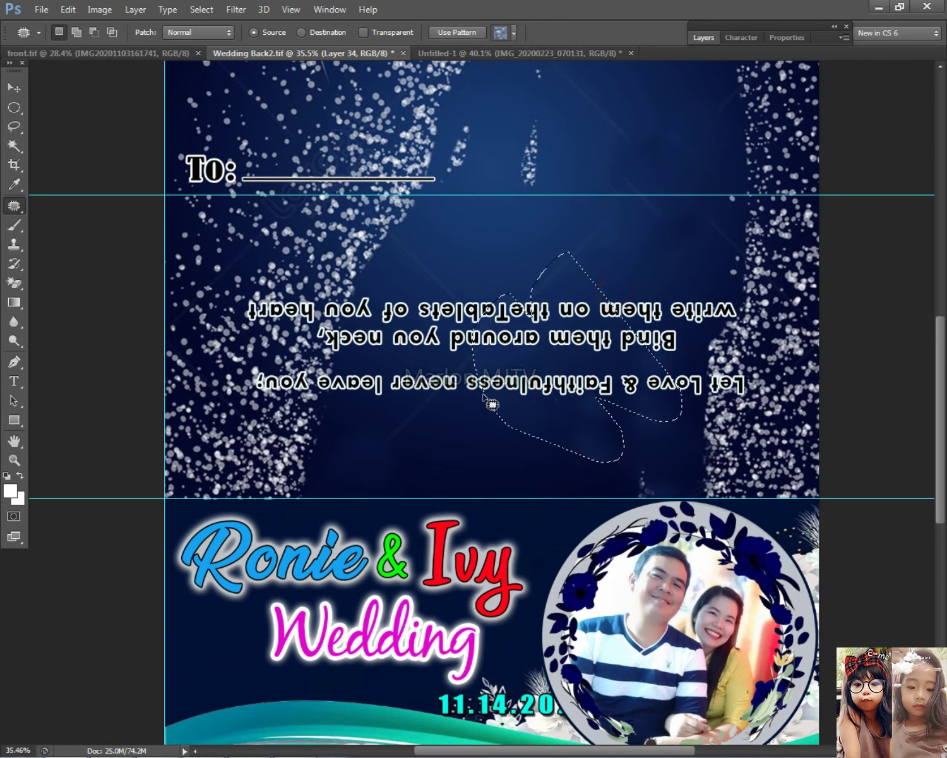
key("ctrl+d")
Patch the regions over the verse and mirrored verse, then deselect
left_click_drag(386, 431, 515, 399)
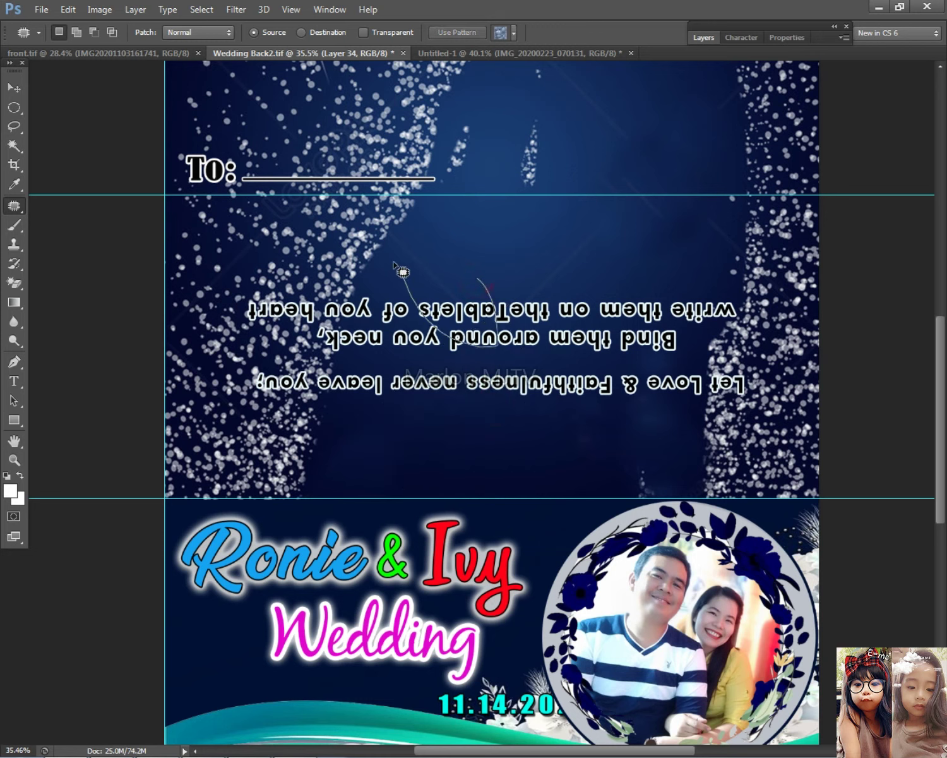
left_click_drag(402, 271, 512, 315)
left_click(534, 342)
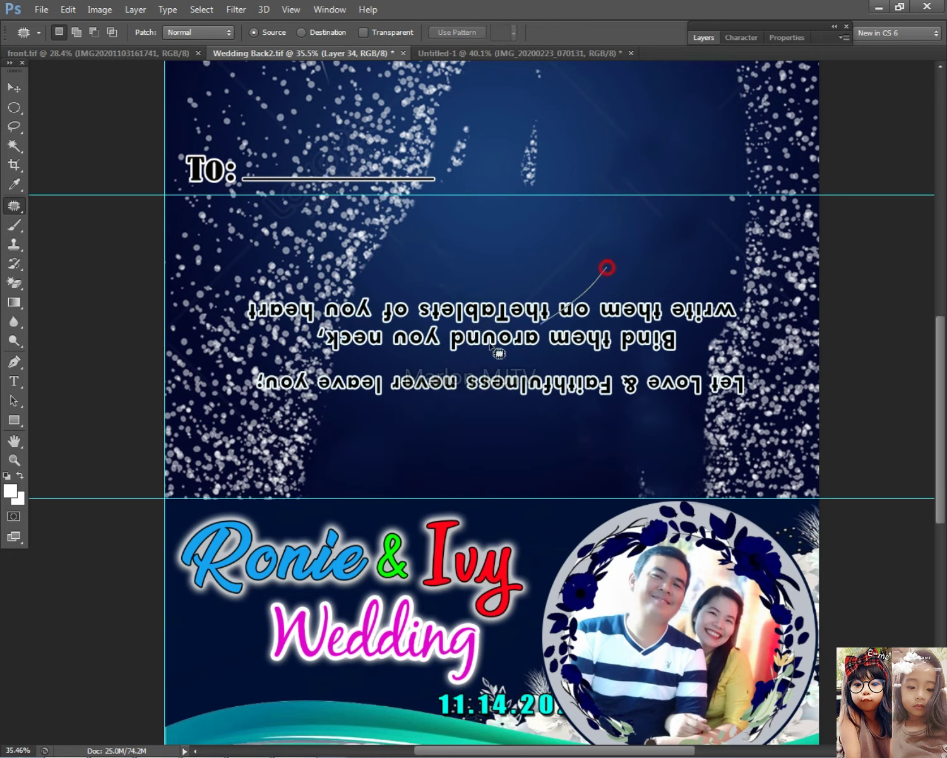
left_click_drag(587, 218, 605, 296)
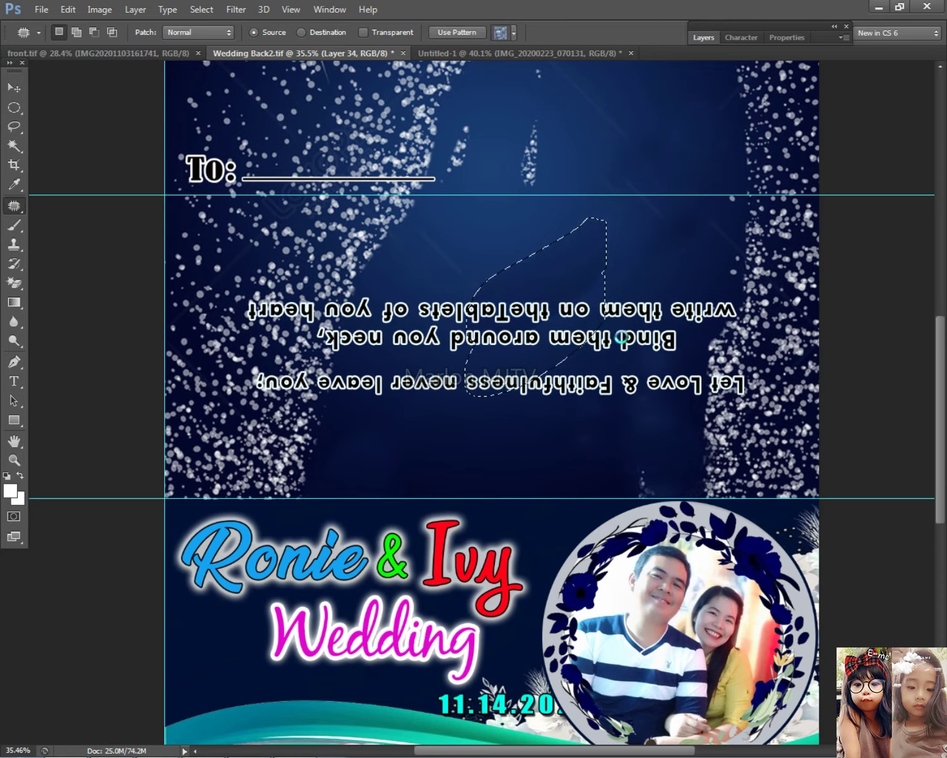
scroll(622, 339, "down", 3)
scroll(625, 339, "down", 3)
right_click(491, 283)
left_click(519, 292)
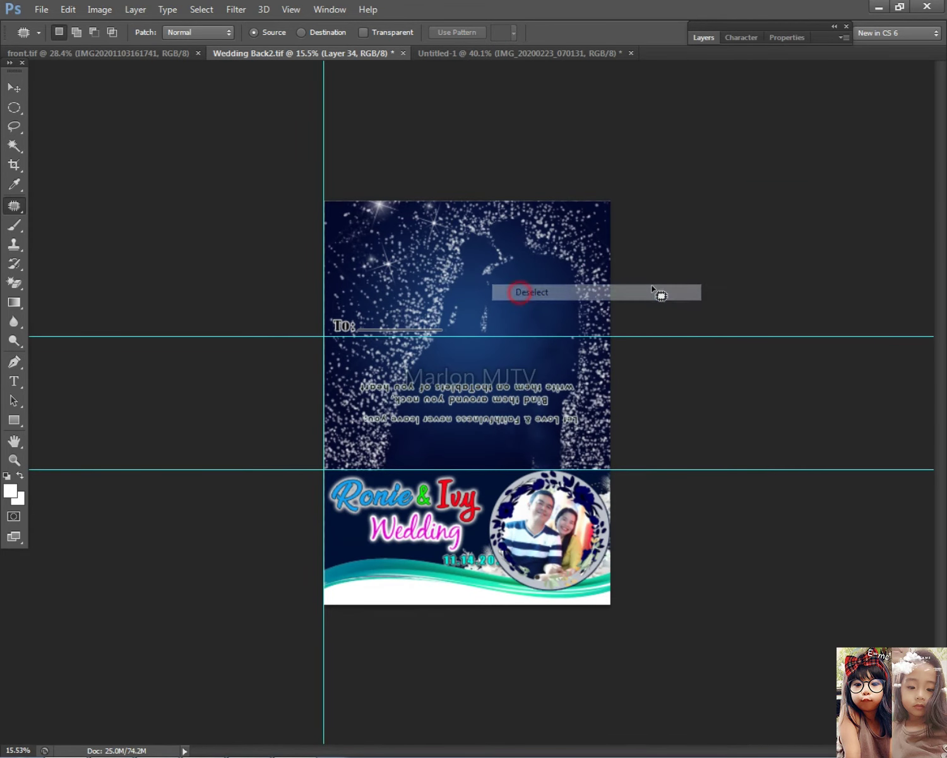
scroll(725, 391, "down", 3)
scroll(725, 391, "up", 3)
left_click(13, 87)
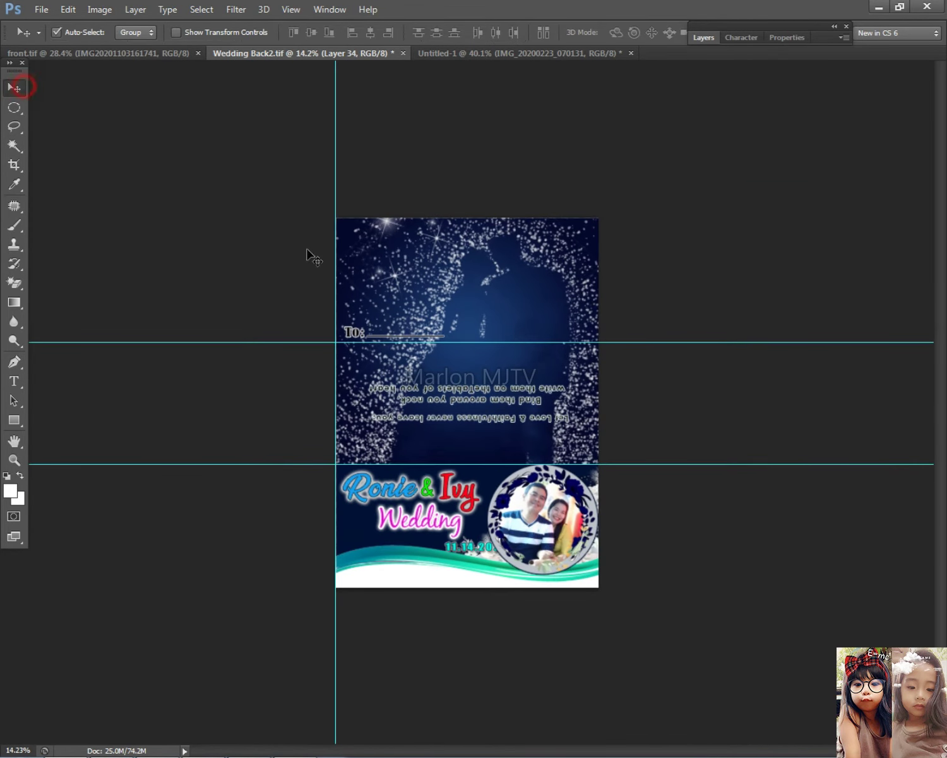
Stretch the starry background to the card's bottom and right edges at 102.82% height
scroll(450, 296, "up", 2)
key("ctrl+t")
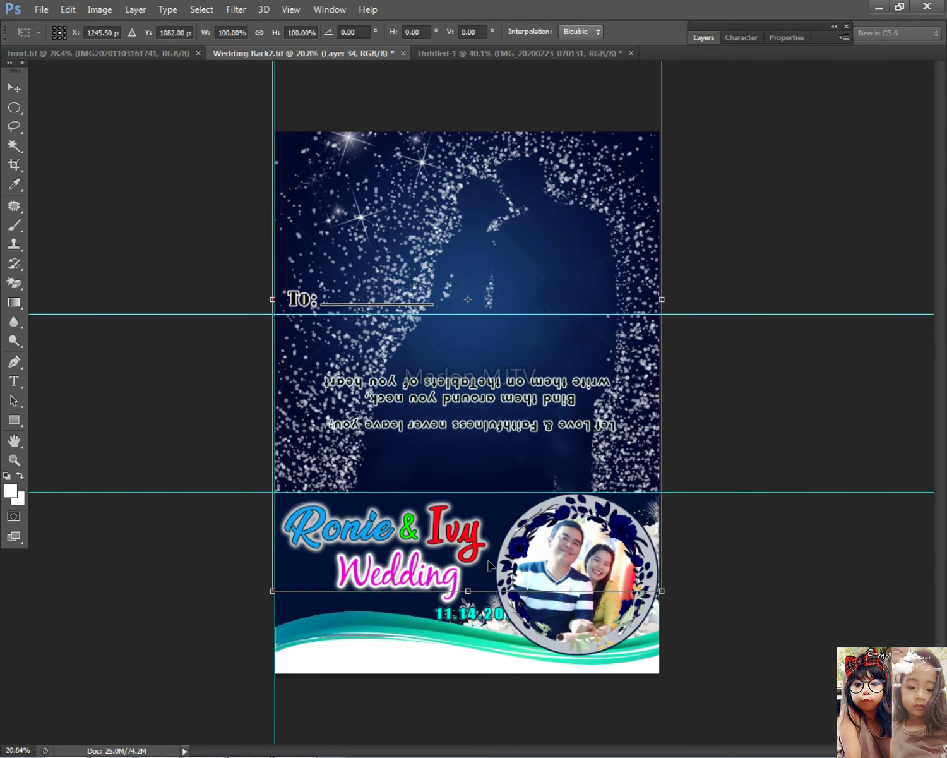
left_click_drag(468, 591, 467, 606)
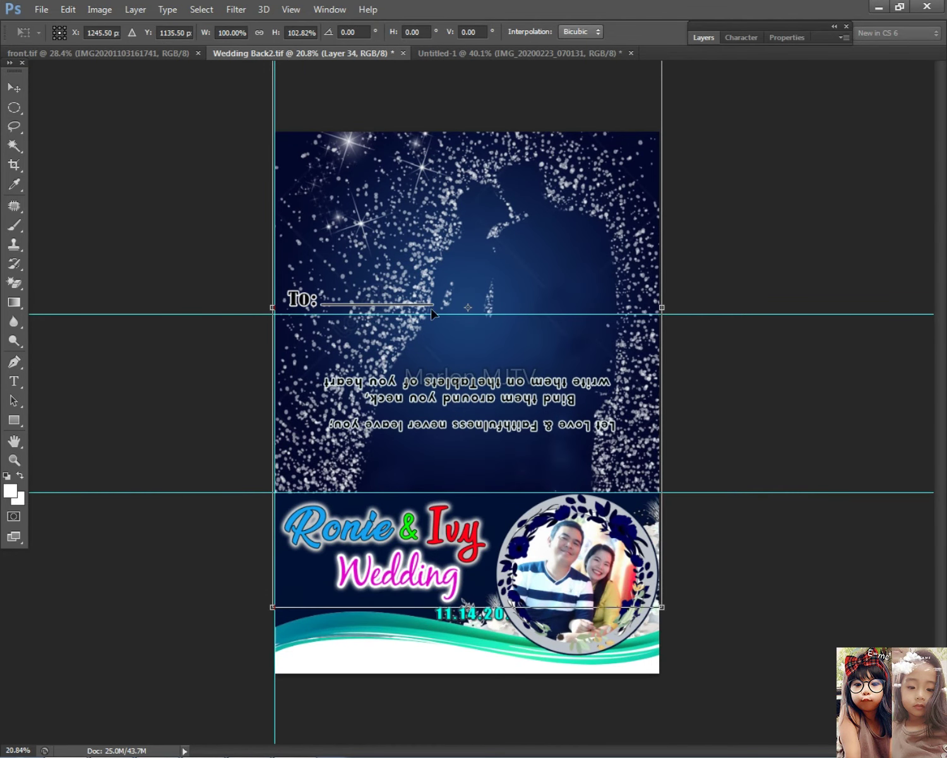
left_click_drag(389, 235, 398, 247)
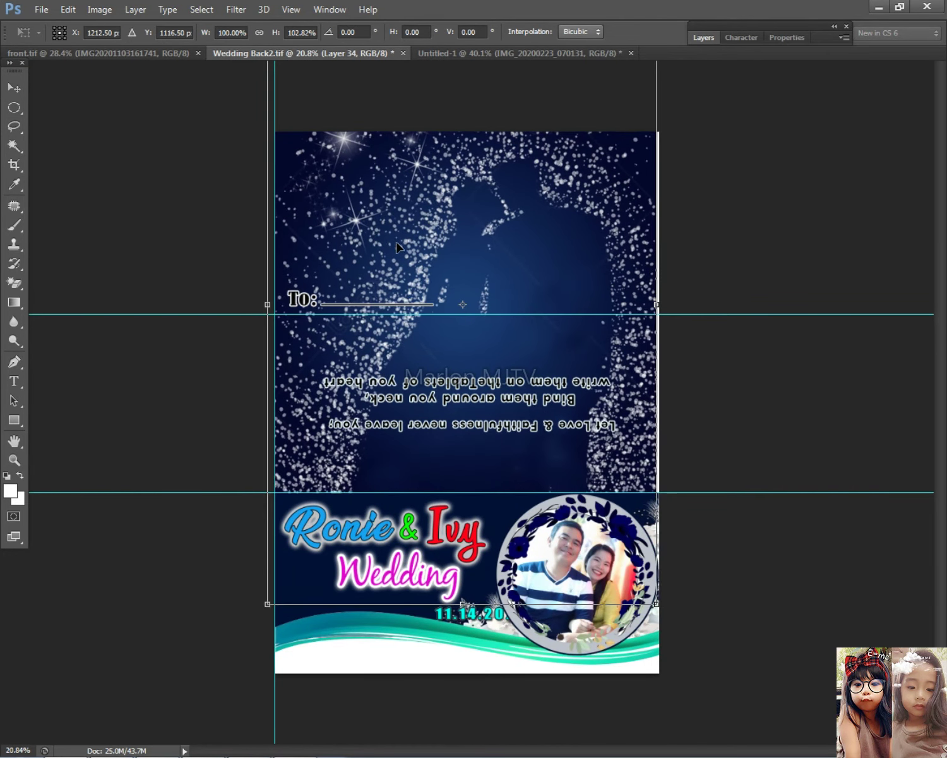
left_click_drag(656, 606, 660, 608)
key("Return")
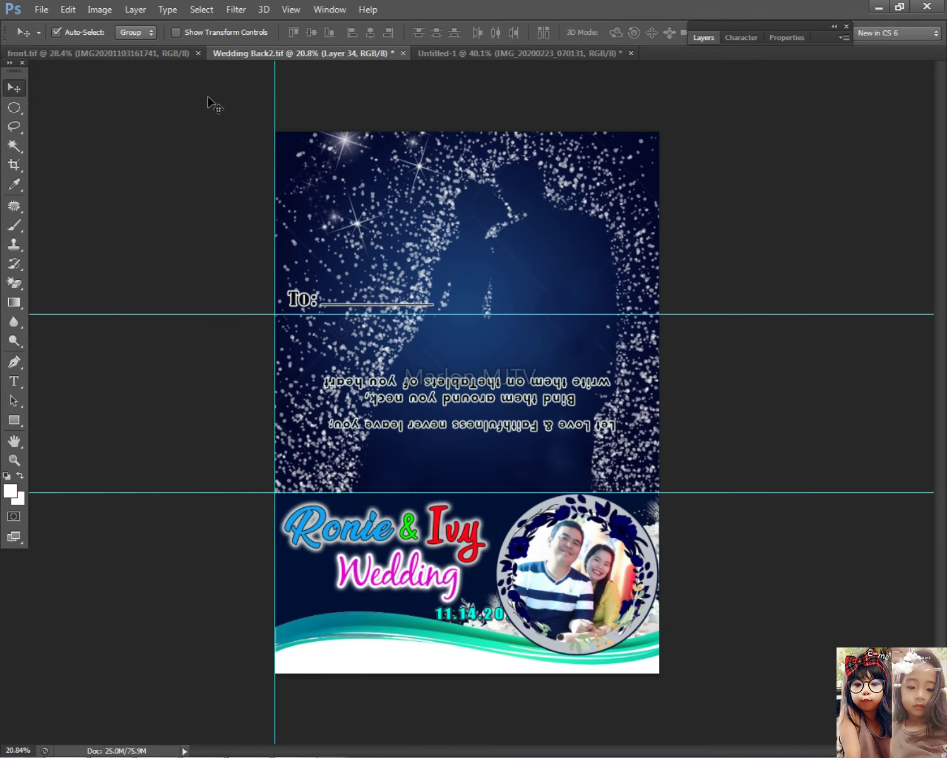
left_click(16, 124)
right_click(361, 173)
left_click(381, 183)
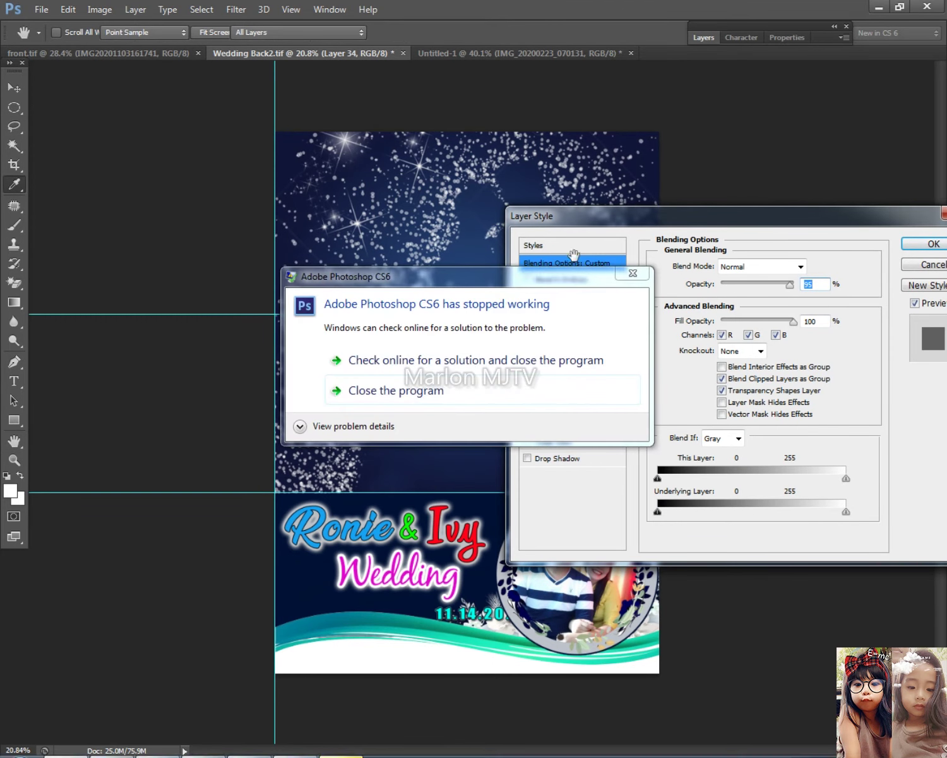
Close the crashed Photoshop, Explorer and unsaved Publisher, then relaunch Photoshop CS6 from APP
left_click(406, 396)
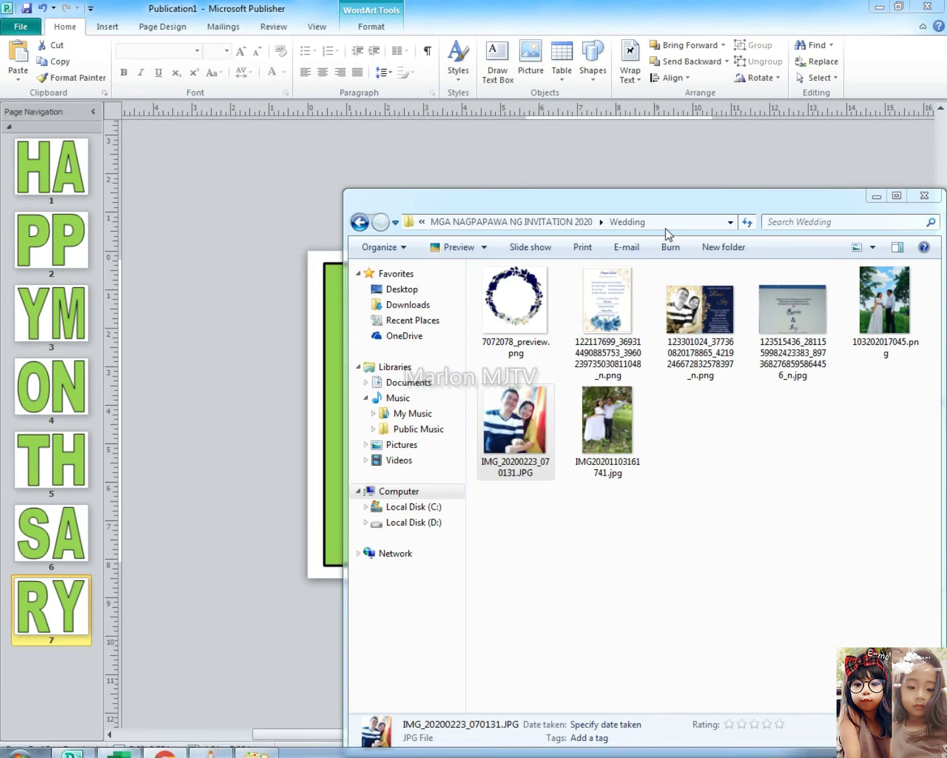
left_click(924, 196)
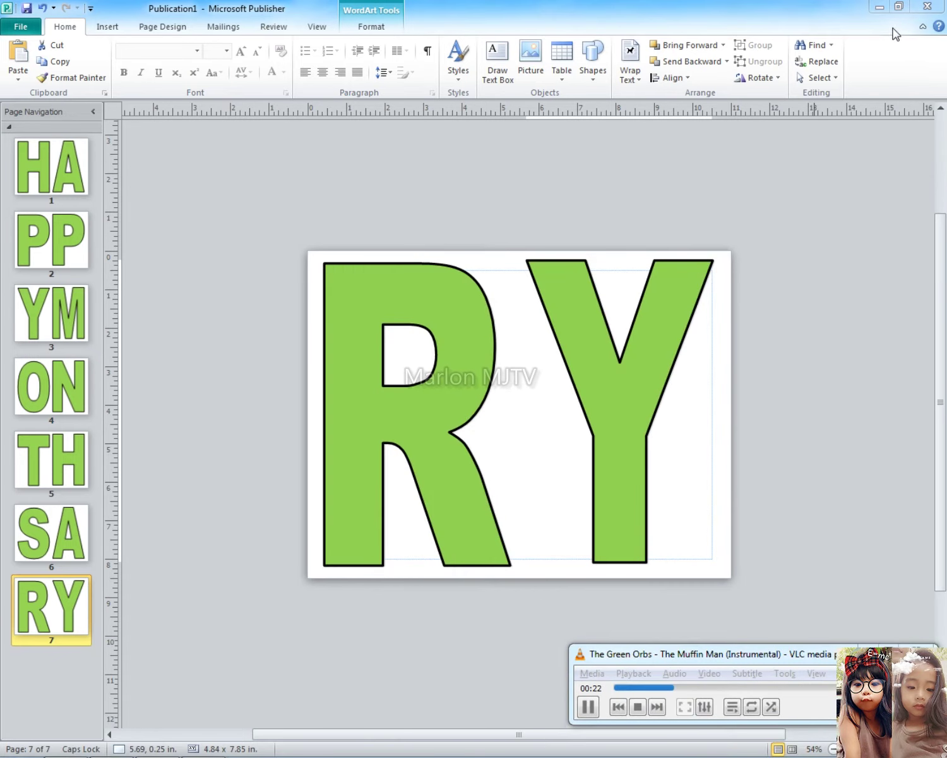
left_click(928, 5)
left_click(479, 397)
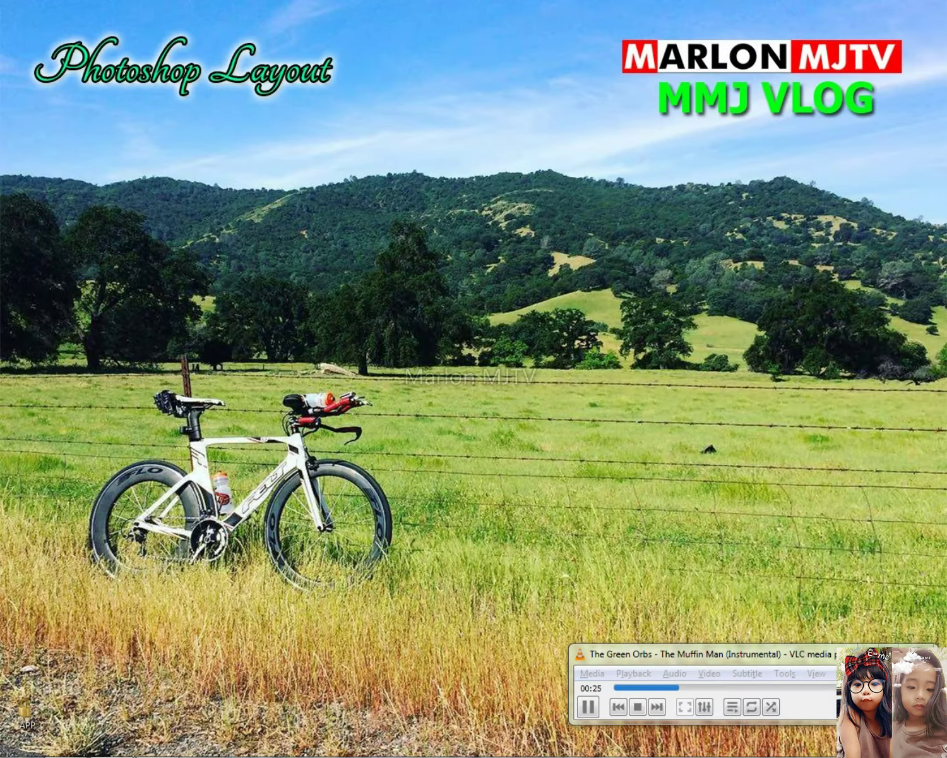
double_click(25, 710)
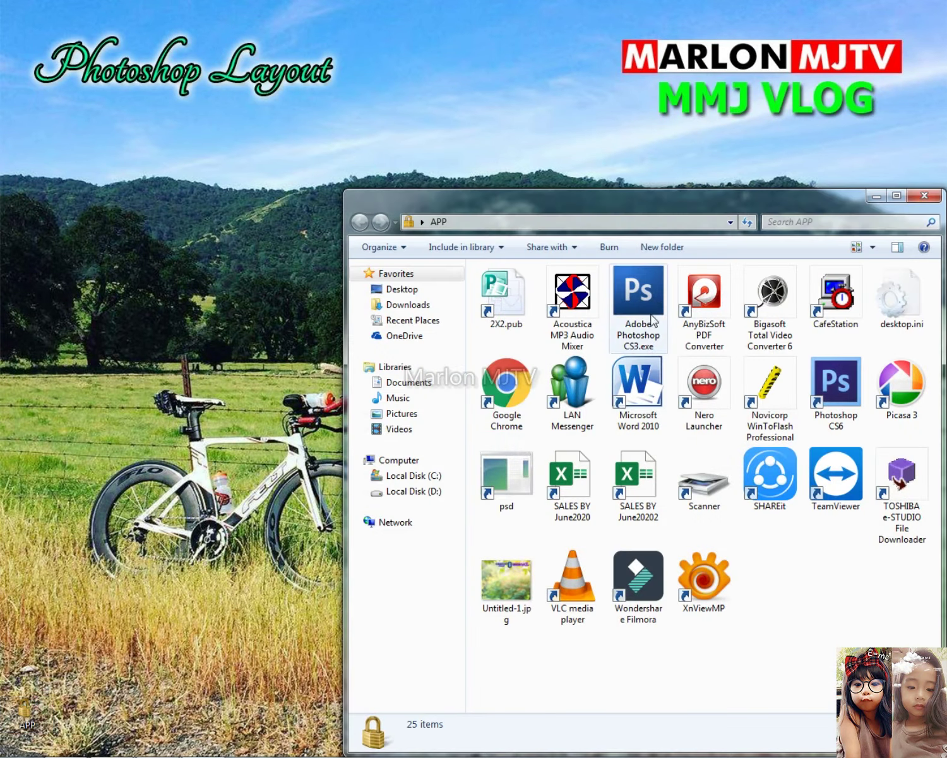
left_click(815, 396)
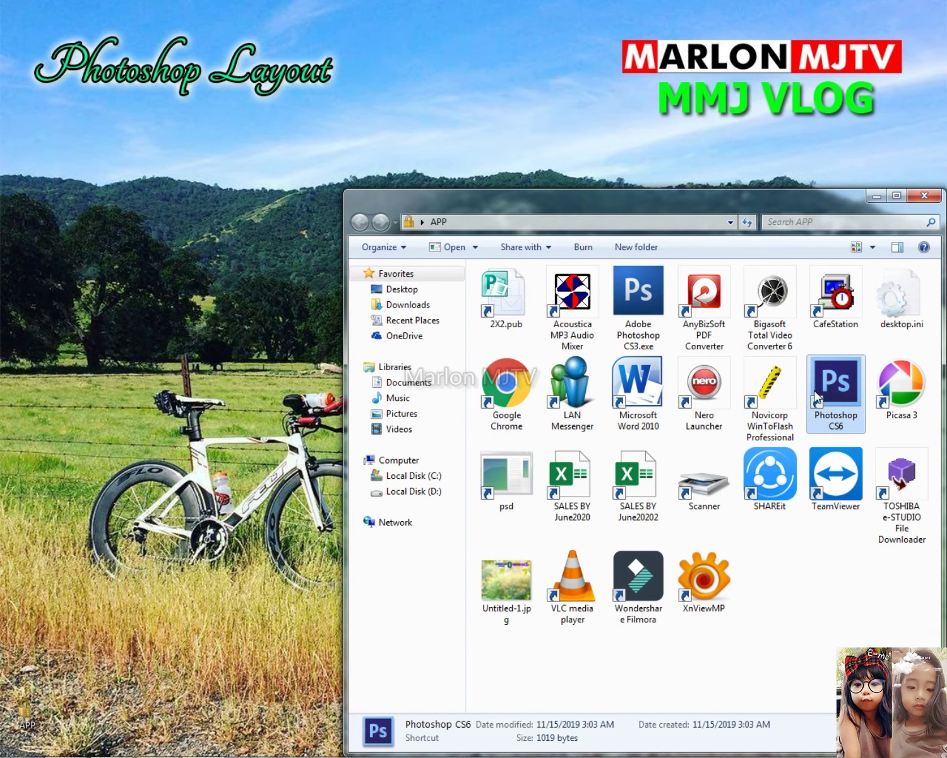
double_click(816, 396)
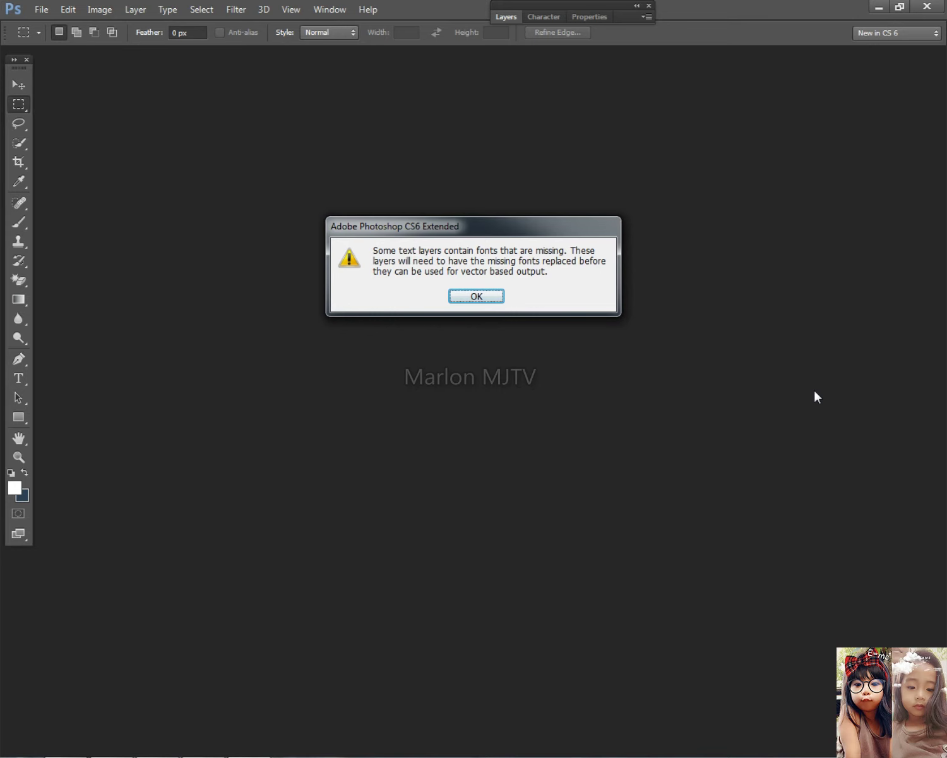
Dismiss the missing-fonts warning on Wedding Back2-Recovered.tif and enlarge the starry image in Chrome
left_click(467, 295)
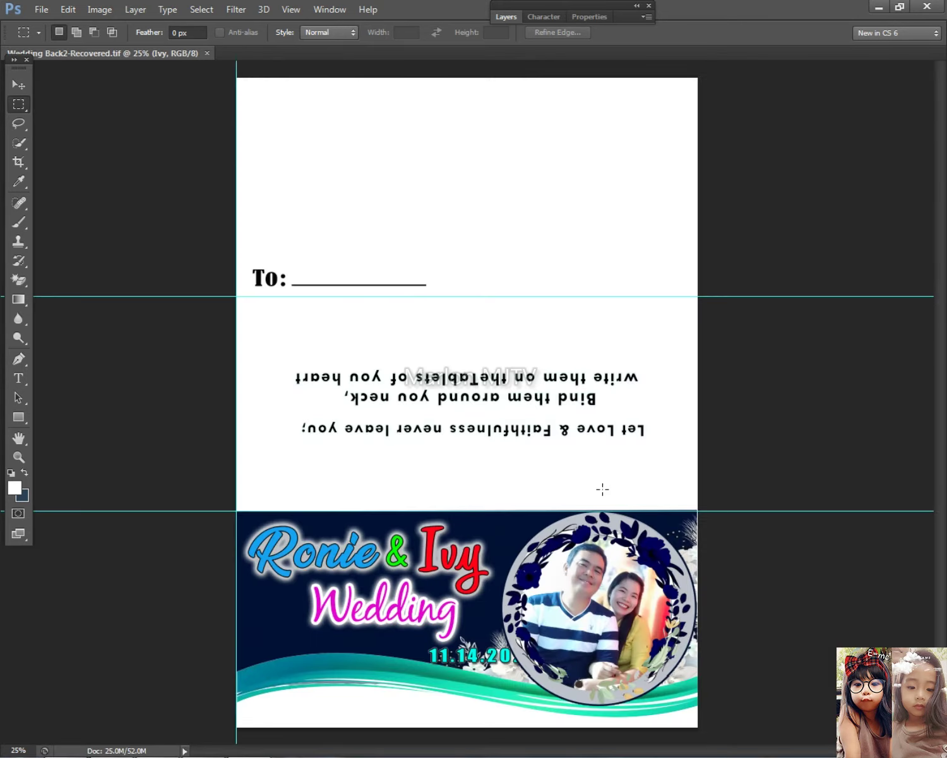
scroll(596, 483, "down", 3)
left_click(19, 84)
scroll(448, 296, "down", 1)
scroll(448, 296, "up", 2)
mouse_move(474, 747)
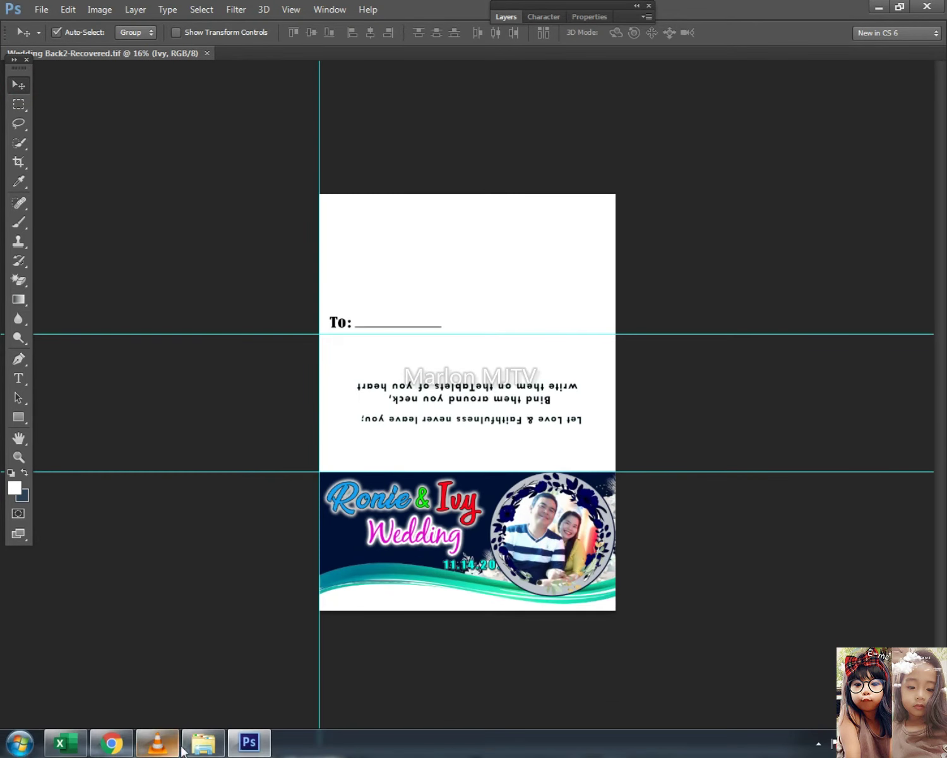
left_click(111, 749)
left_click(247, 462)
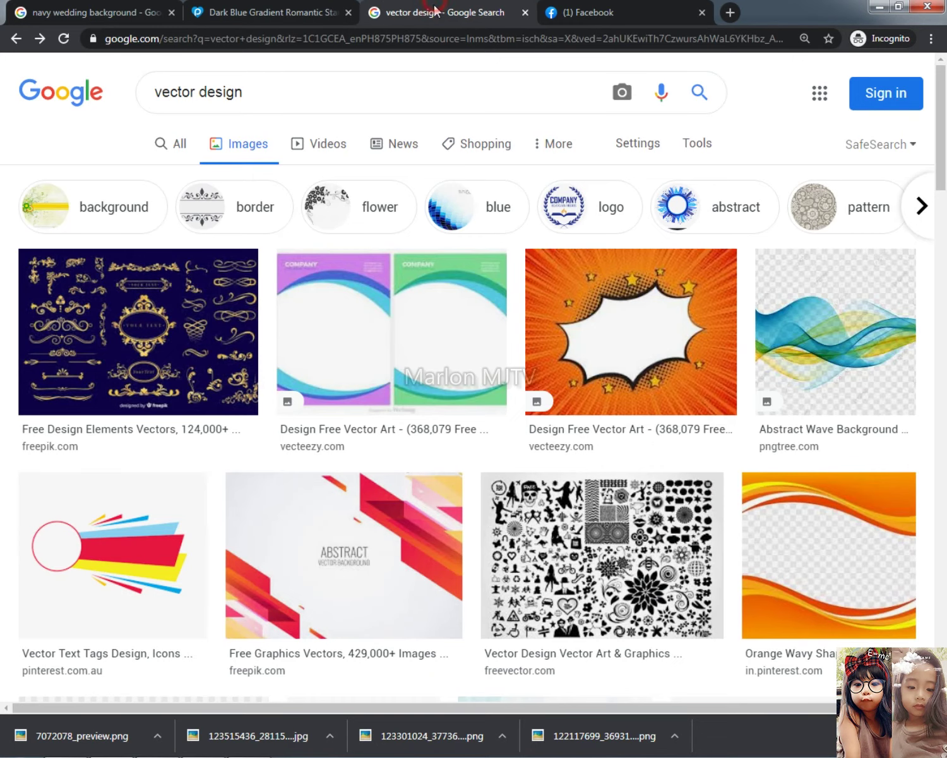
Return to the navy wedding background results and copy the starry couple image
left_click(436, 13)
left_click(60, 14)
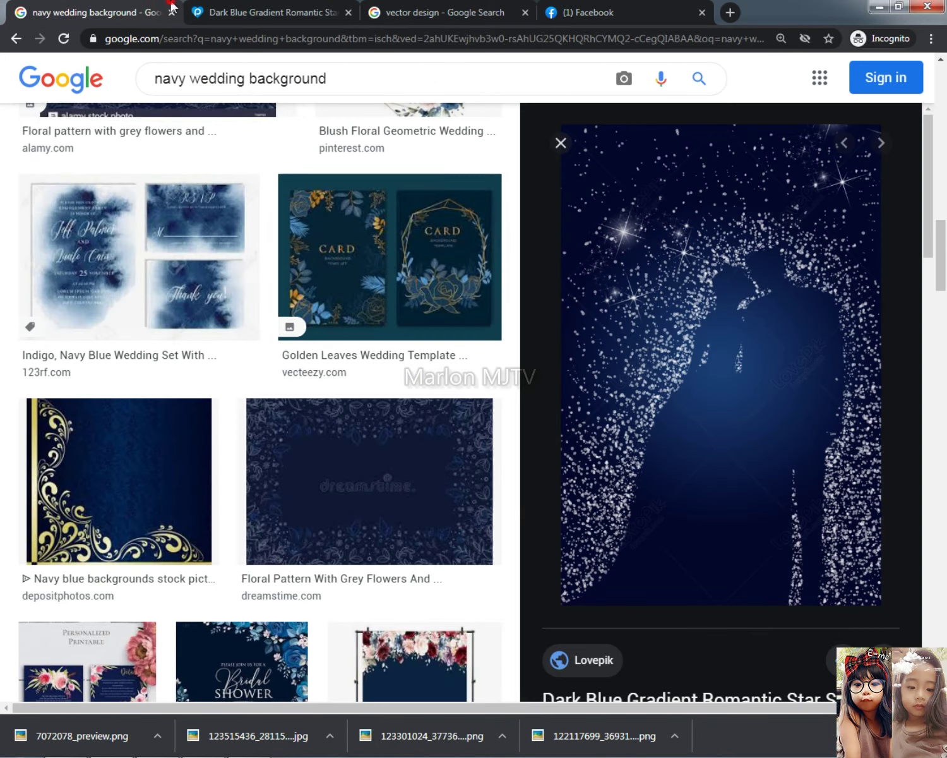
right_click(650, 306)
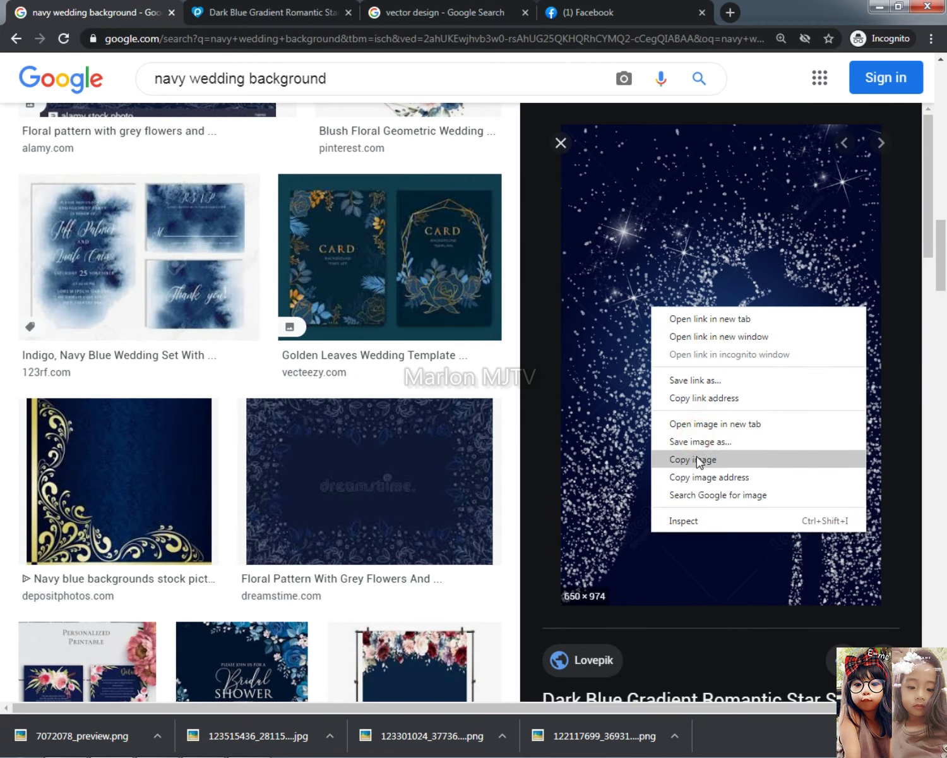
left_click(696, 458)
Copy the blue starlight couple silhouette image and switch back to Photoshop
scroll(702, 490, "down", 5)
scroll(752, 467, "down", 5)
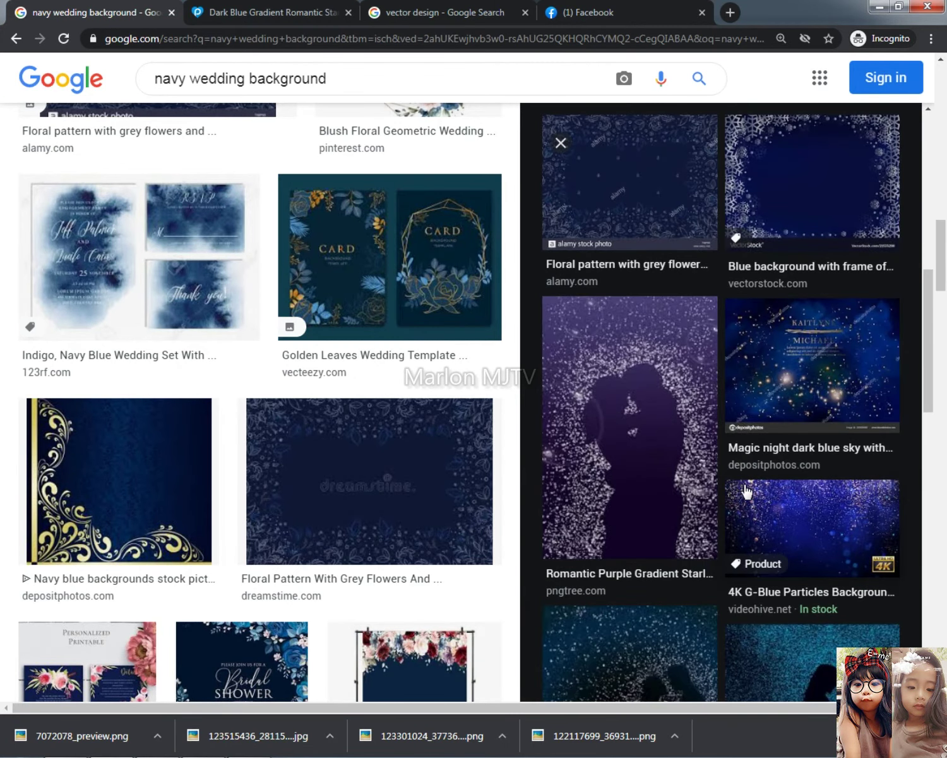
scroll(744, 492, "down", 1)
scroll(742, 492, "down", 5)
left_click(631, 364)
right_click(715, 284)
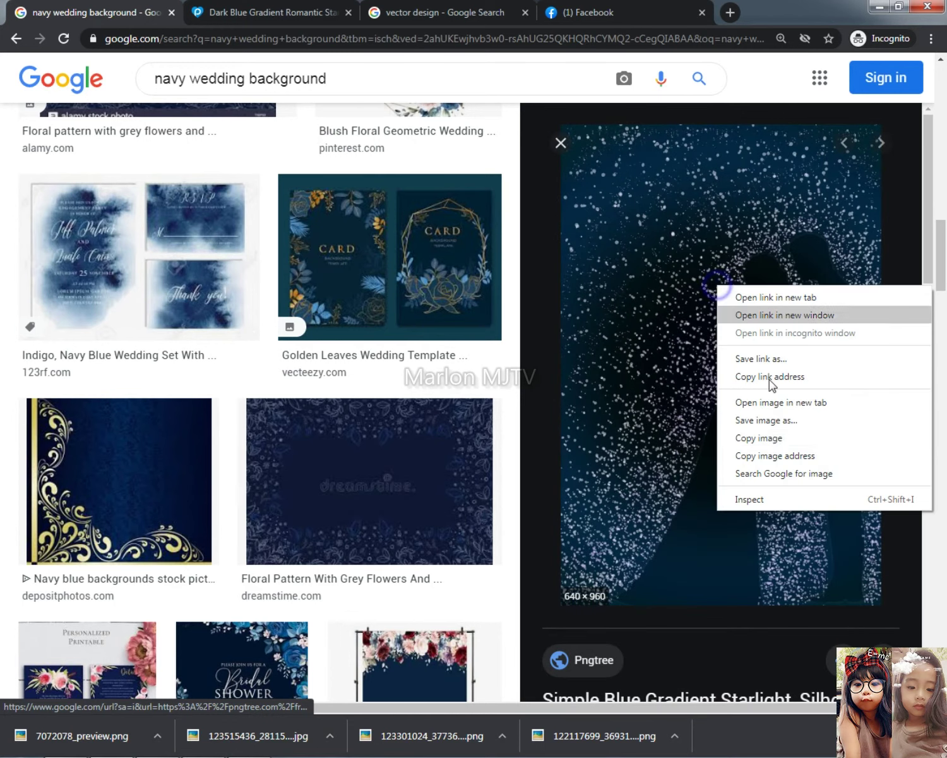
left_click(763, 438)
key("alt+Tab")
left_click(293, 394)
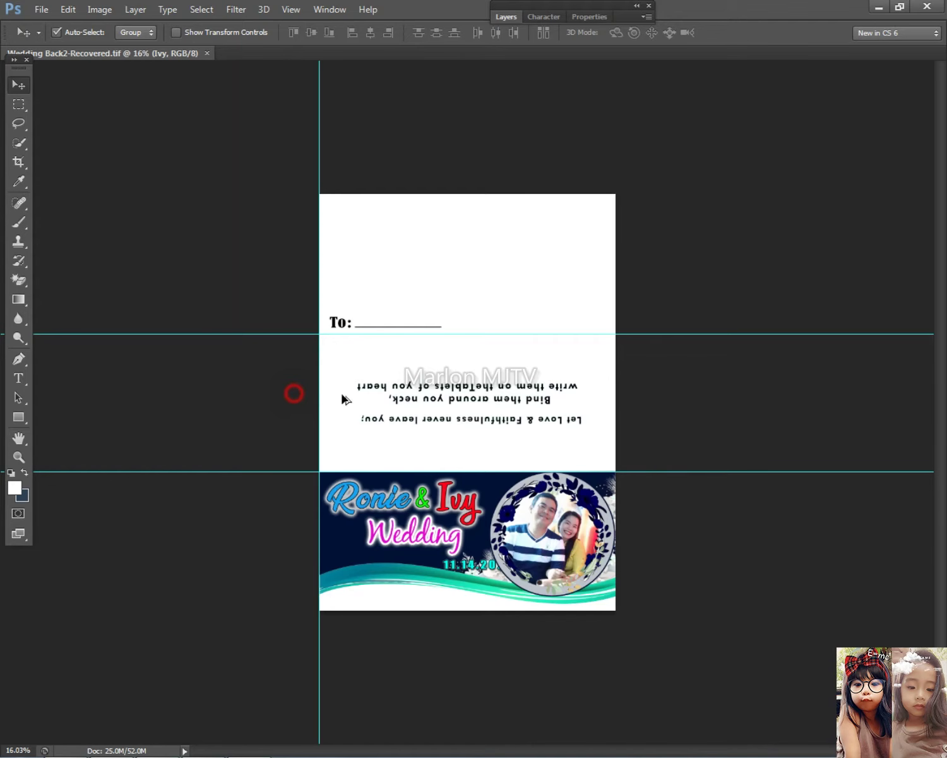
Paste the starlight image and scale it to about 398% to cover the back panel
key("ctrl+v")
mouse_move(481, 433)
left_mouse_down()
mouse_move(366, 275)
mouse_move(625, 603)
left_mouse_up()
key("ctrl+t")
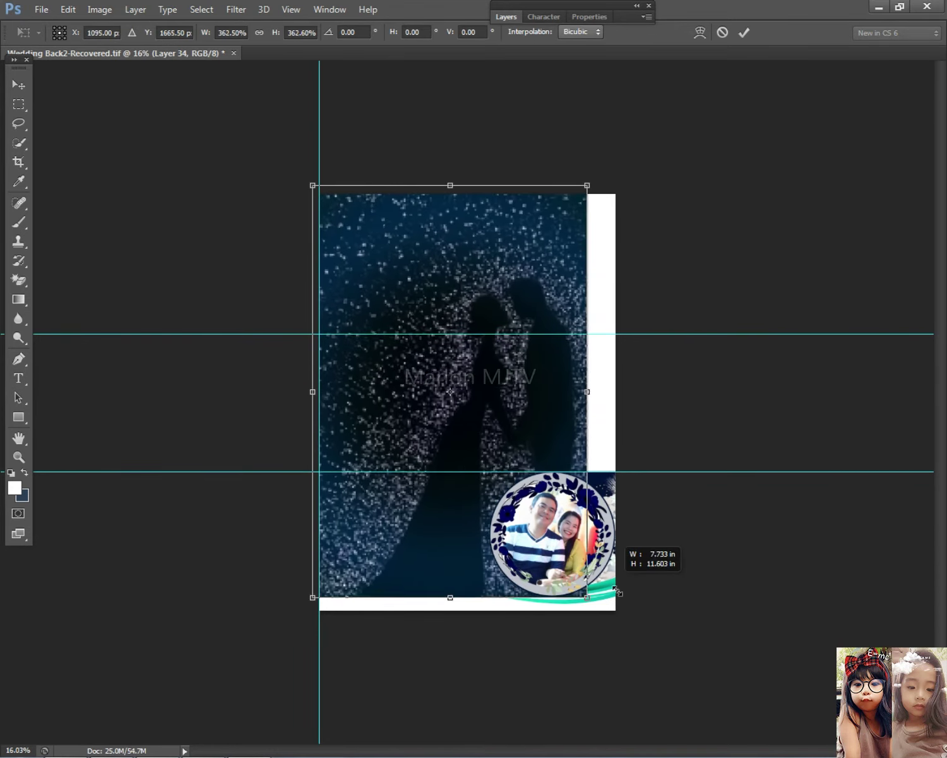
left_click_drag(393, 391, 395, 297)
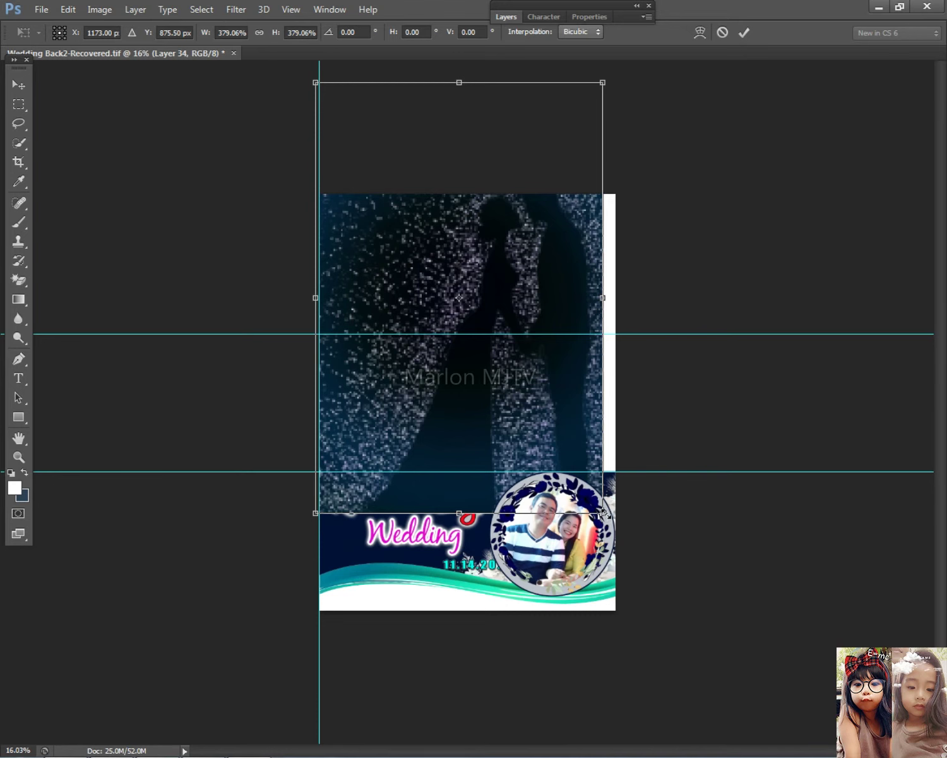
left_click_drag(604, 513, 618, 534)
left_click_drag(545, 415, 547, 431)
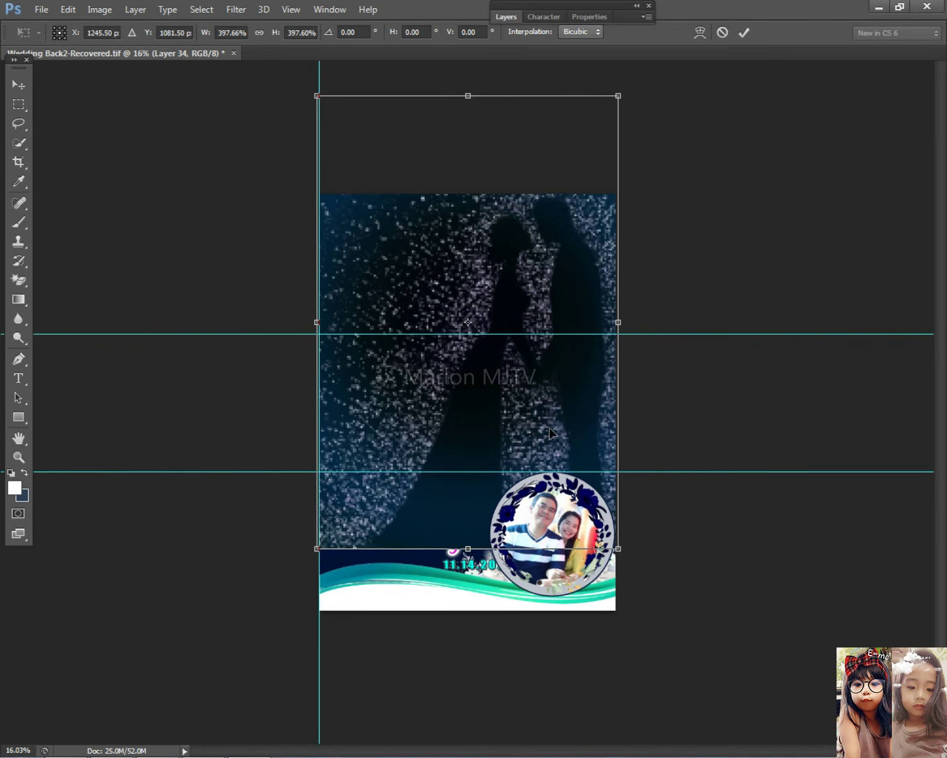
key("Return")
Send the starlight image behind all other layers
left_click(135, 9)
mouse_move(149, 354)
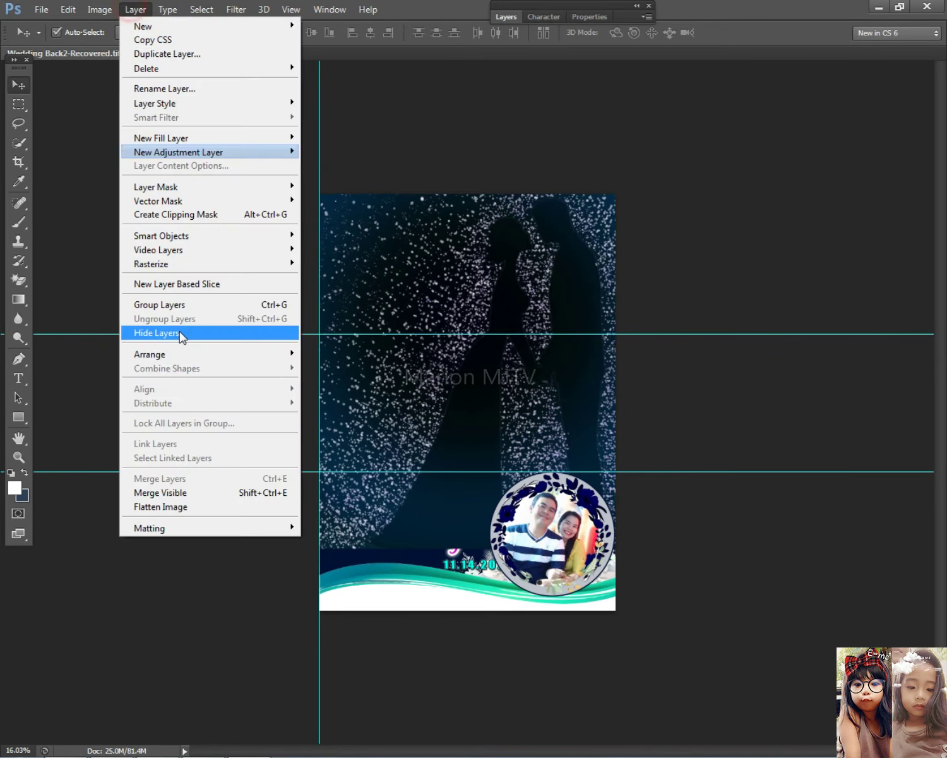
left_click(362, 395)
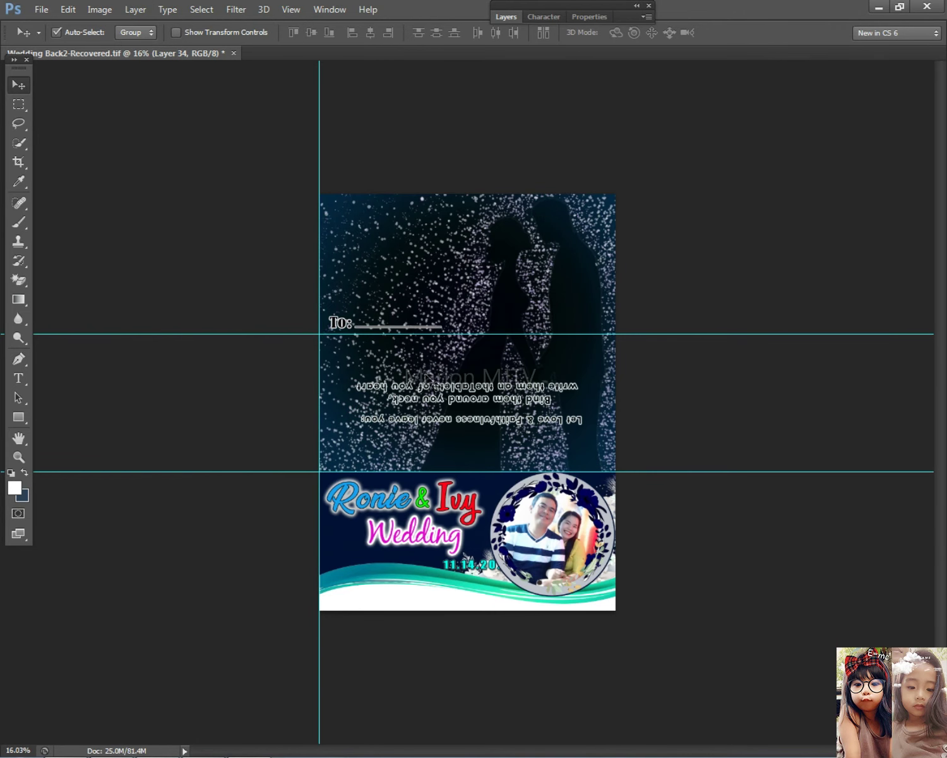
scroll(564, 487, "down", 2)
scroll(564, 487, "up", 4)
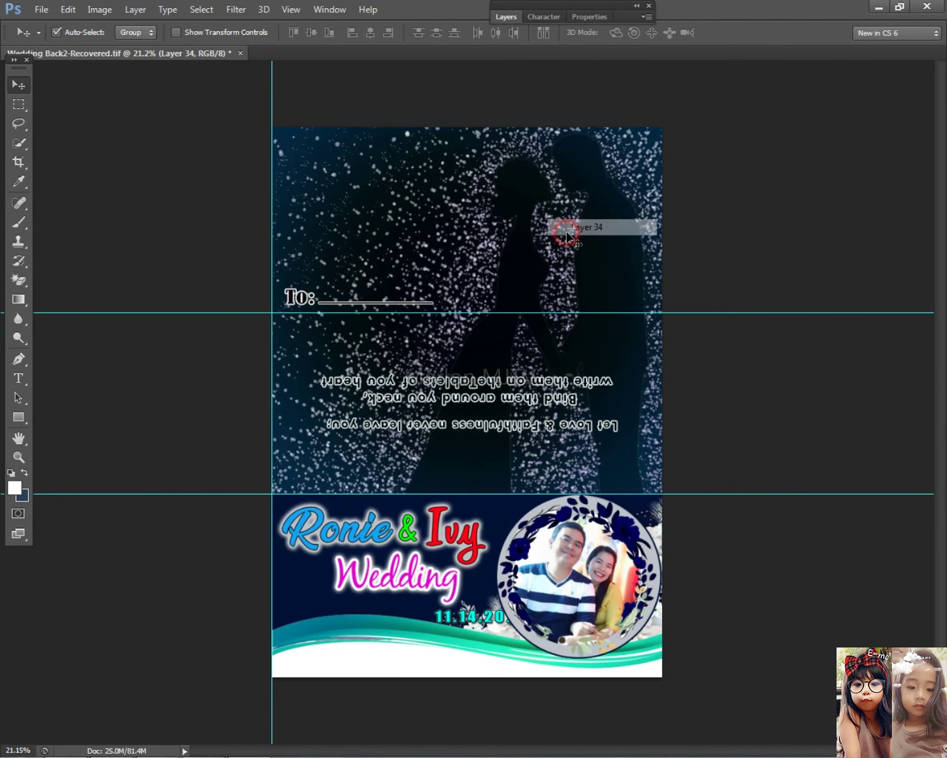
key("i")
key("ctrl+l")
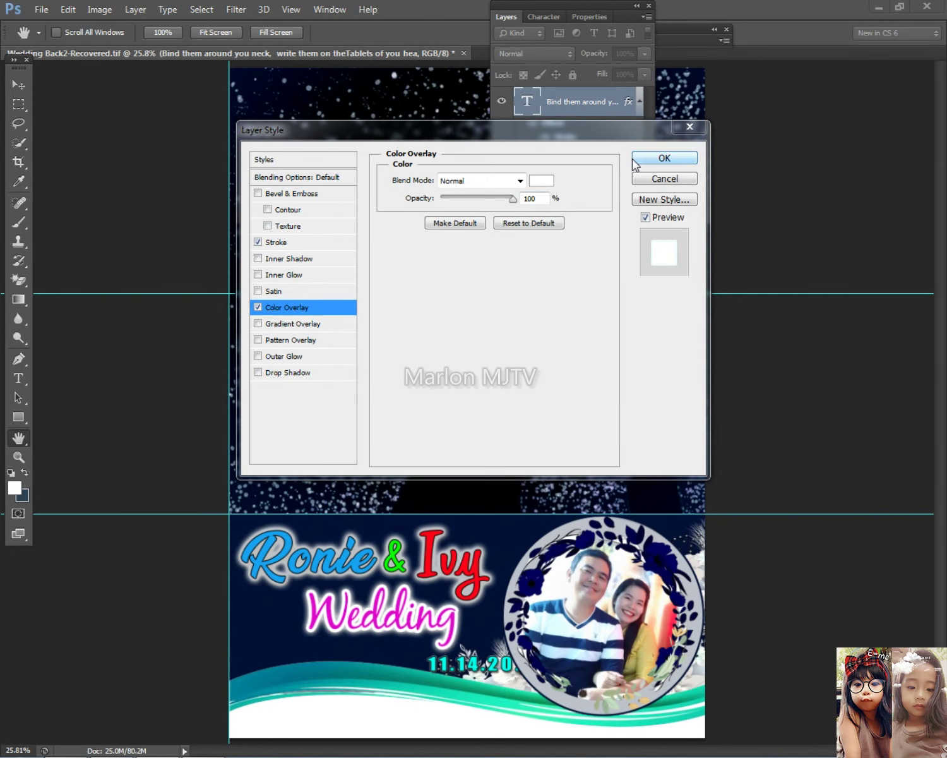
Add a 000000 colour Stroke to the Bind them verse layer's style
left_click(657, 159)
left_click(656, 159)
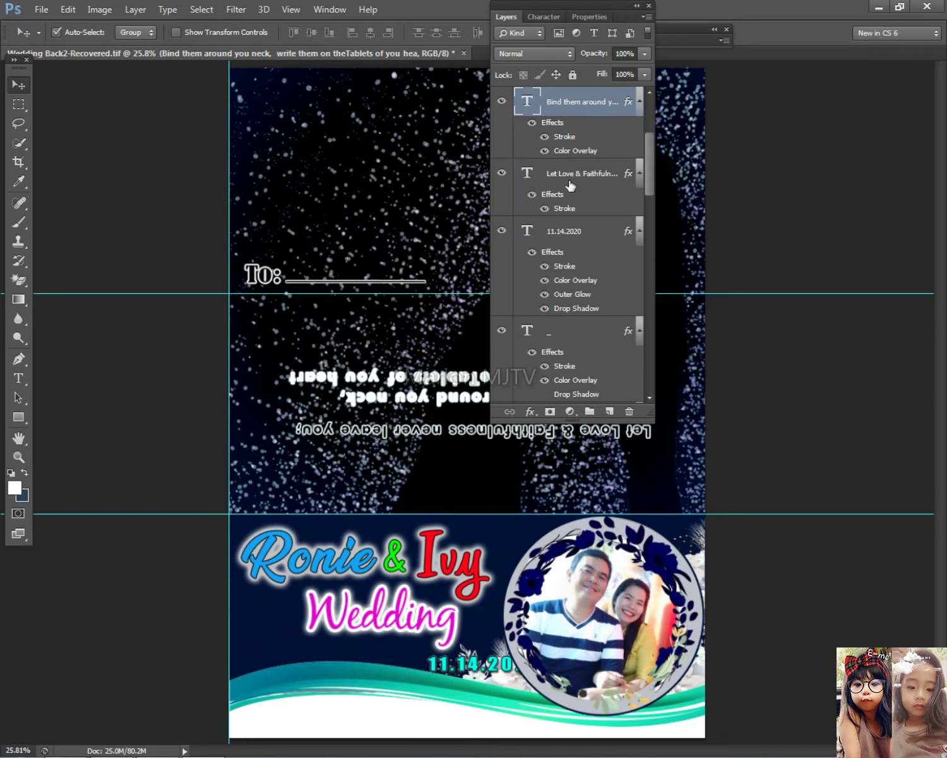
double_click(587, 113)
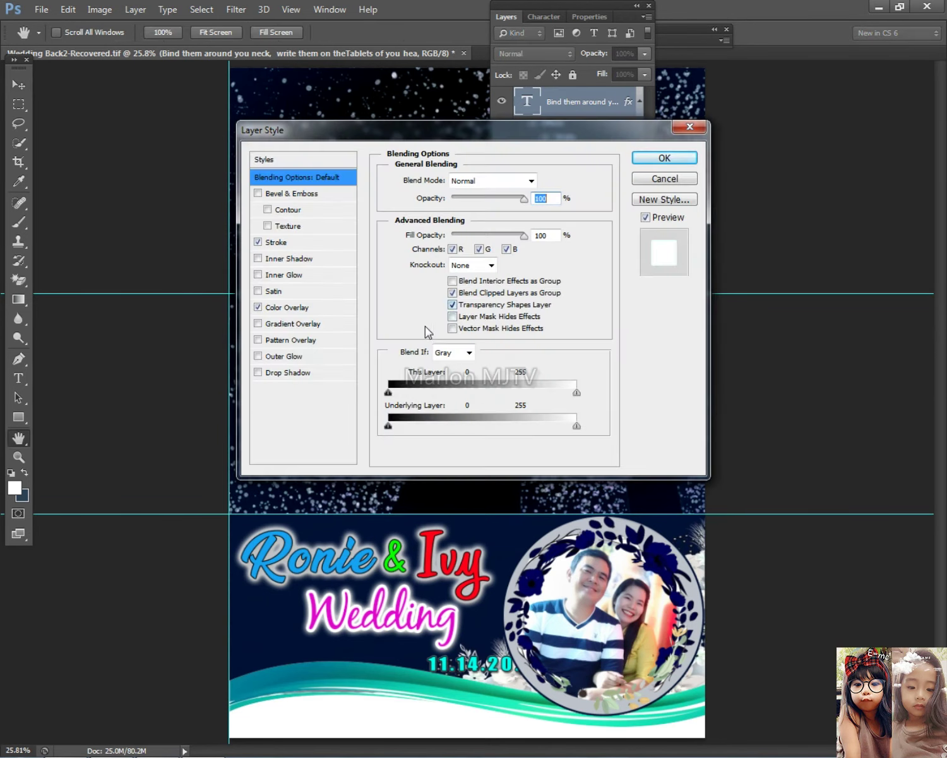
left_click(283, 241)
left_click(428, 279)
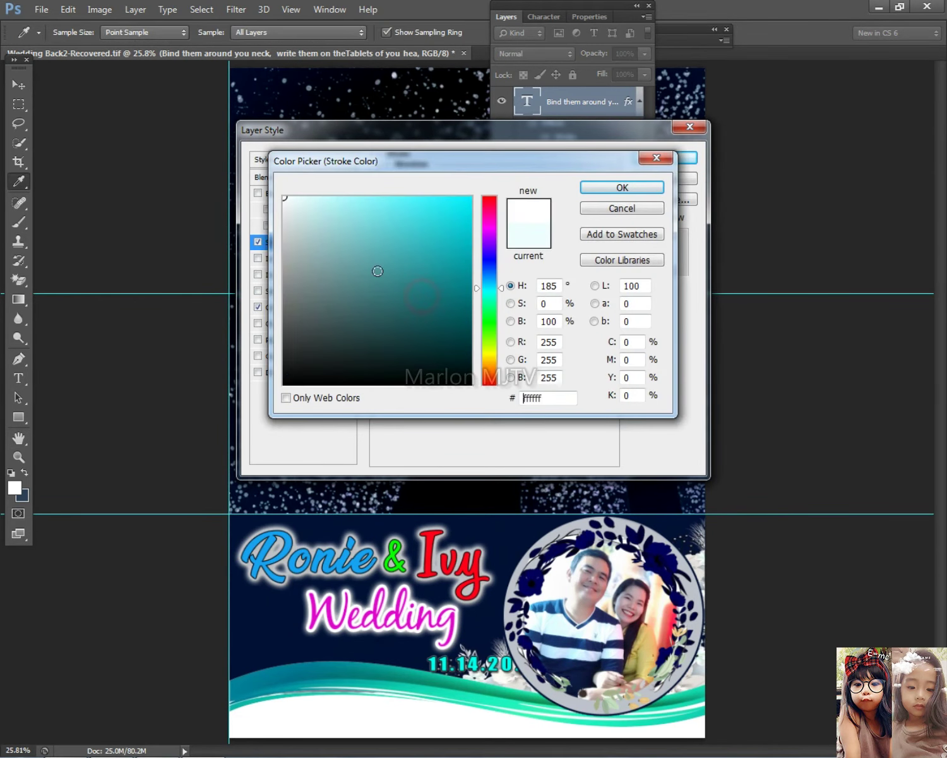
type("000000")
left_click(645, 188)
left_click(666, 157)
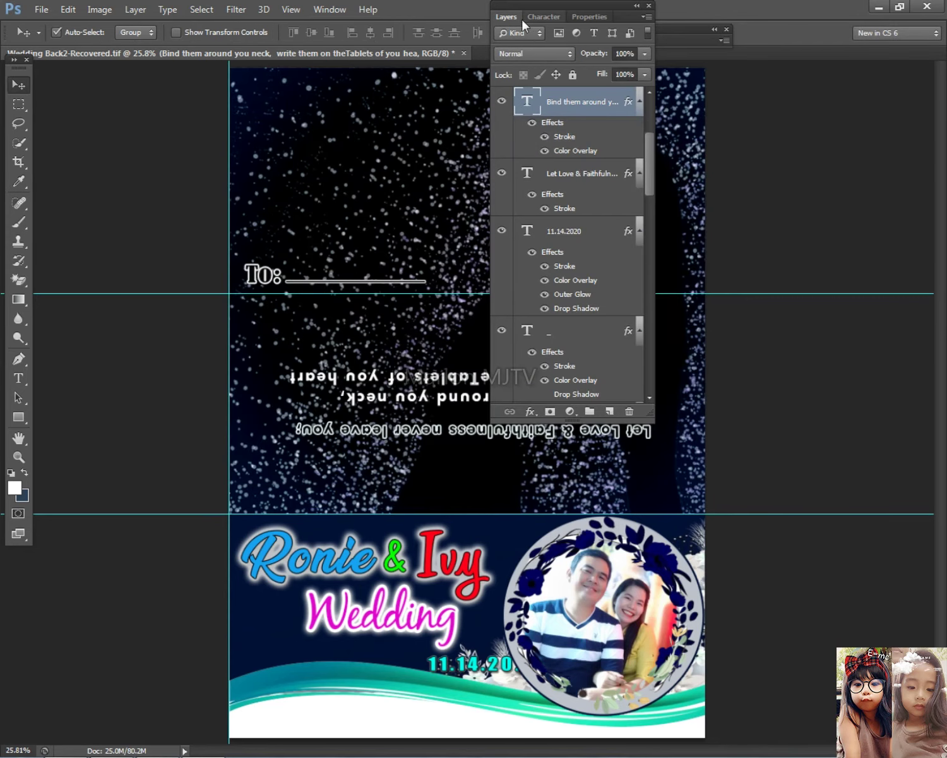
double_click(518, 18)
scroll(515, 327, "down", 1)
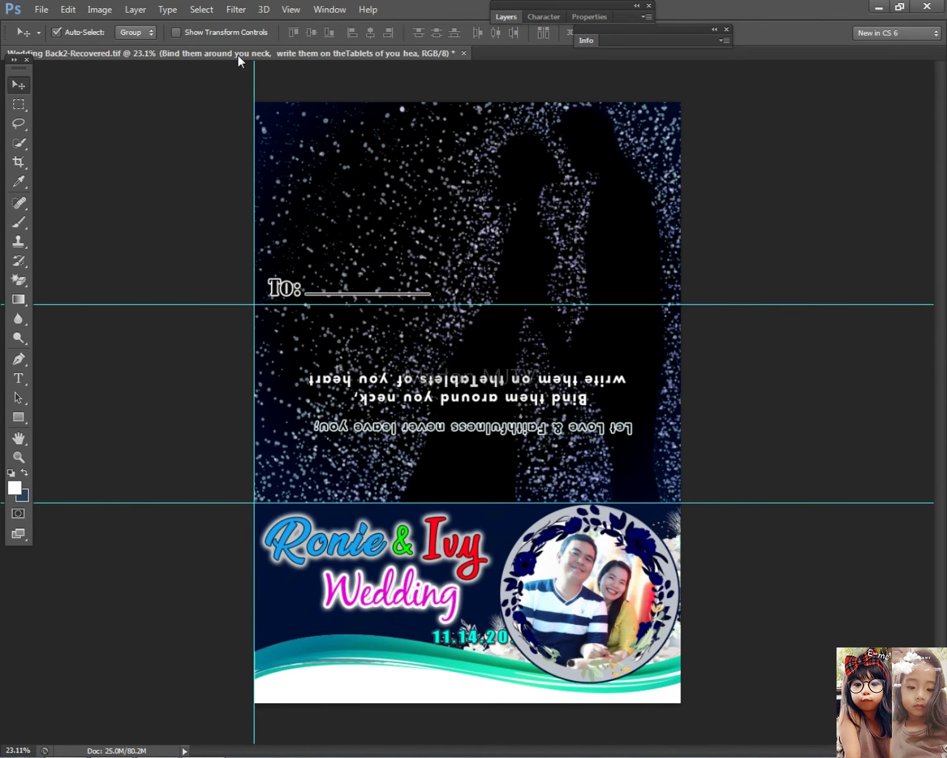
Rotate the card 180° and select the verse text layers on the canvas
left_click(110, 10)
mouse_move(127, 144)
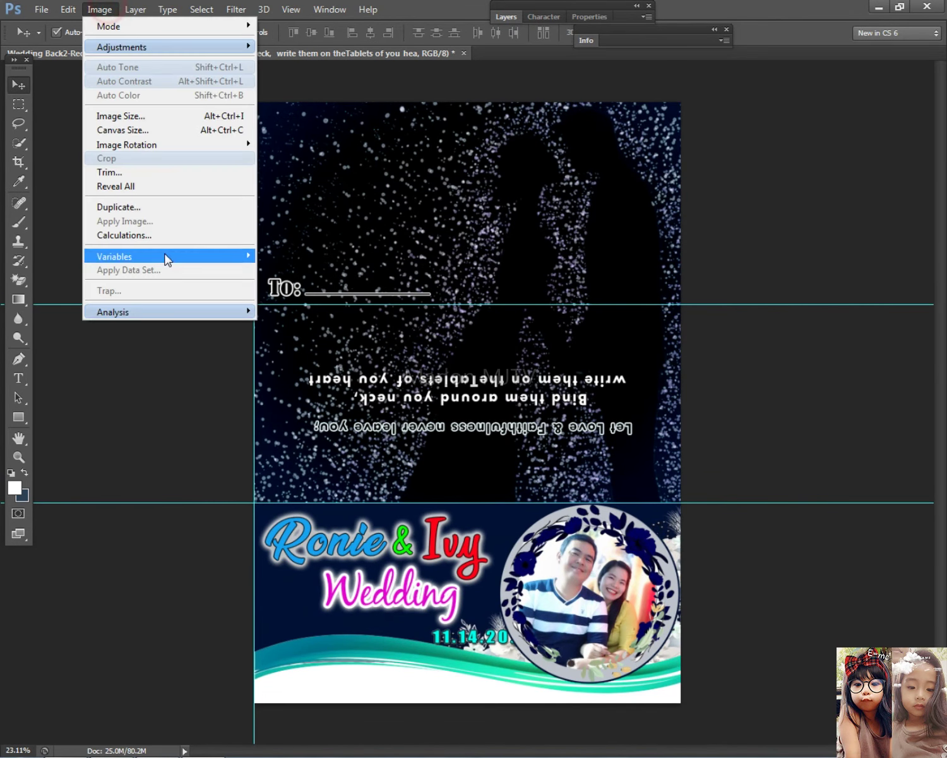
left_click(286, 145)
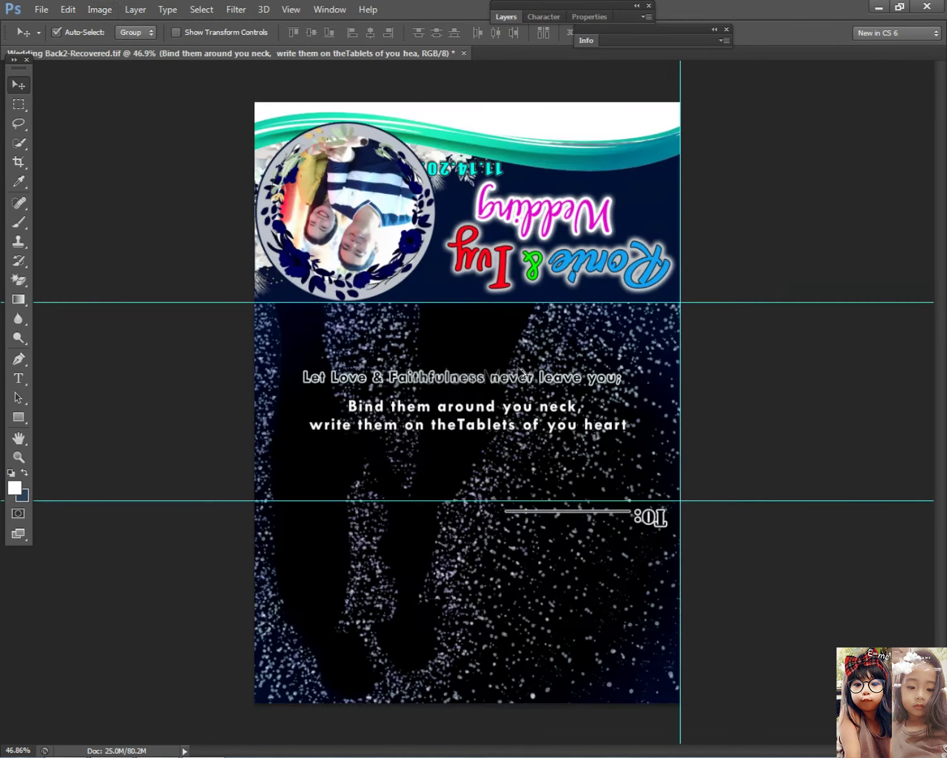
scroll(375, 385, "up", 3)
scroll(375, 385, "up", 2)
left_click(373, 385)
scroll(375, 385, "down", 4)
right_click(375, 387)
left_click(379, 389)
right_click(315, 445)
left_click(344, 446)
Copy the Bind them layer style and paste it onto the Let Love & Faithfulness layer
scroll(344, 446, "down", 2)
left_click(506, 17)
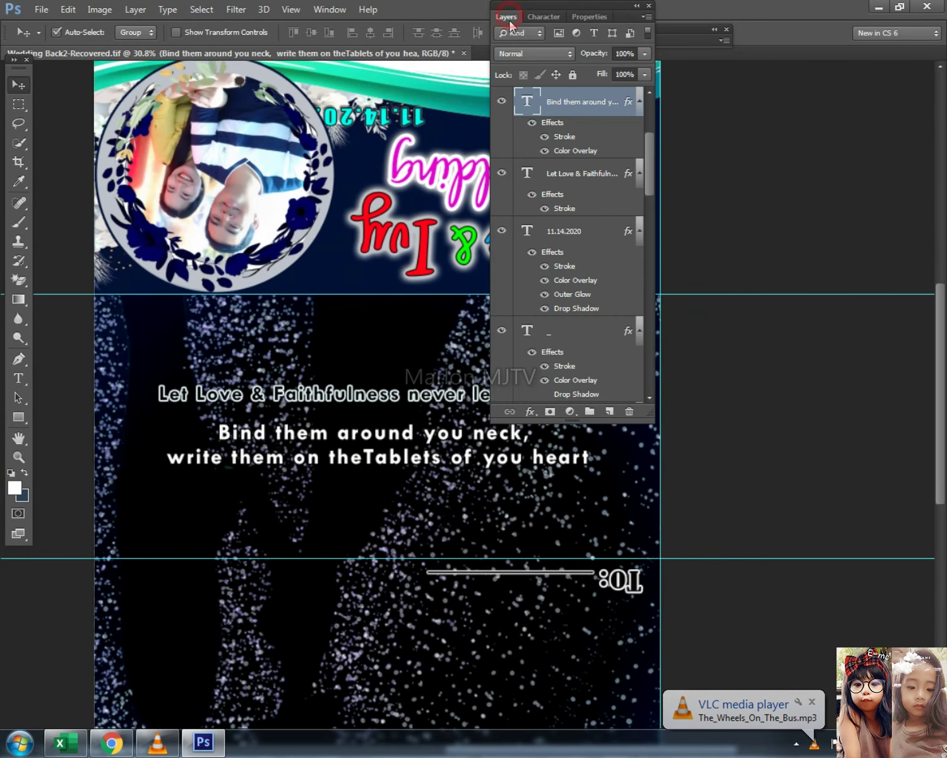
right_click(566, 111)
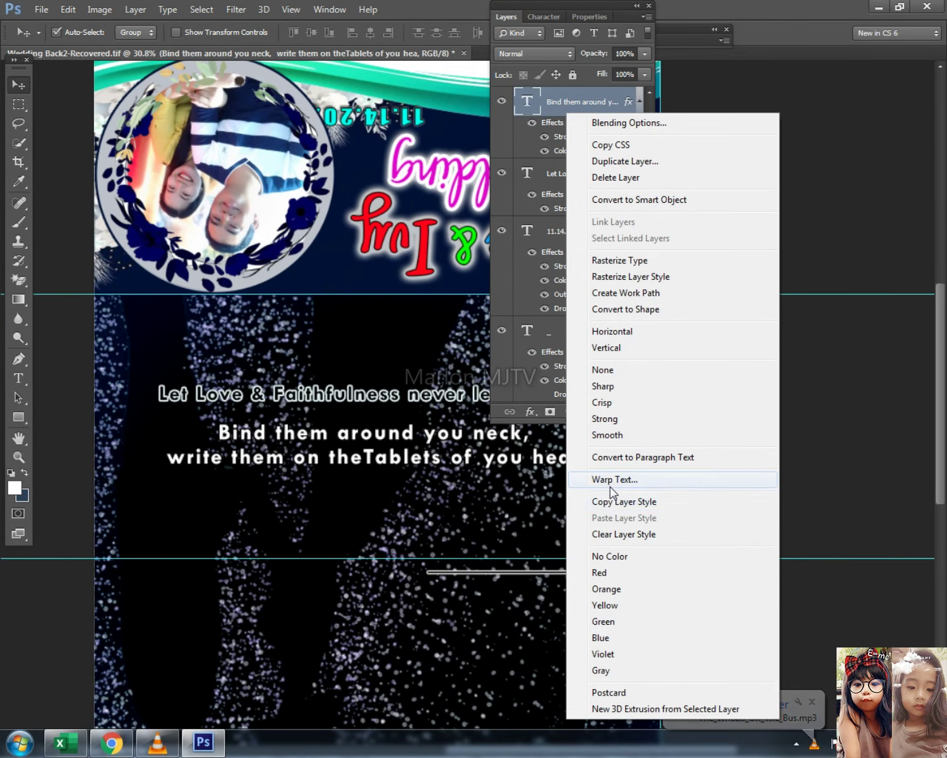
left_click(610, 500)
right_click(311, 385)
left_click(328, 412)
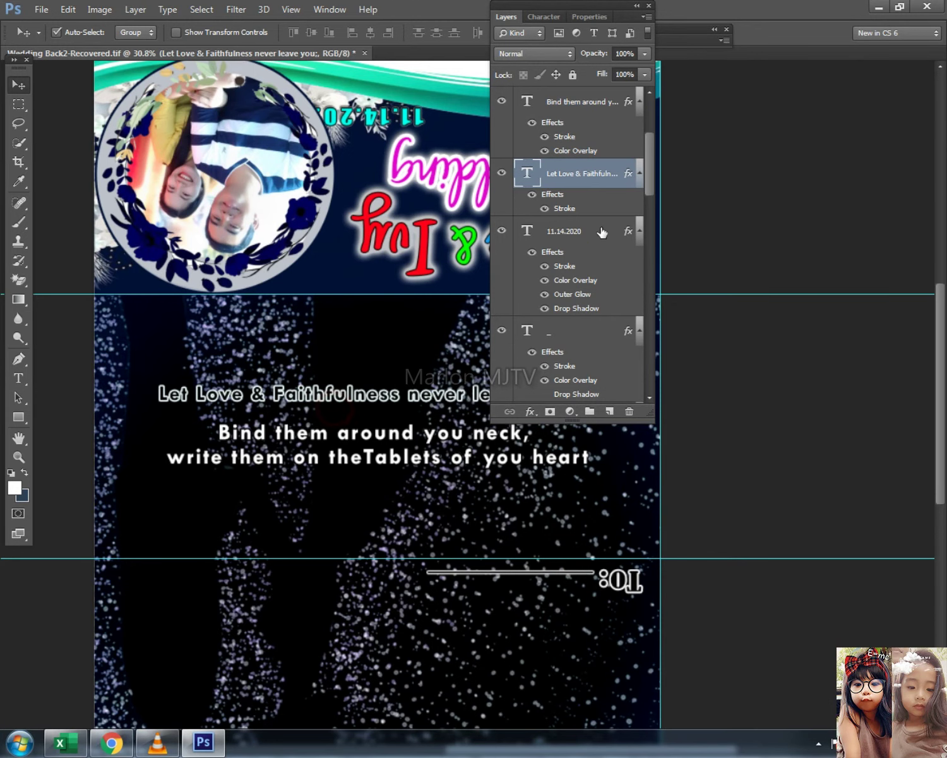
right_click(566, 180)
left_click(616, 557)
left_click(503, 19)
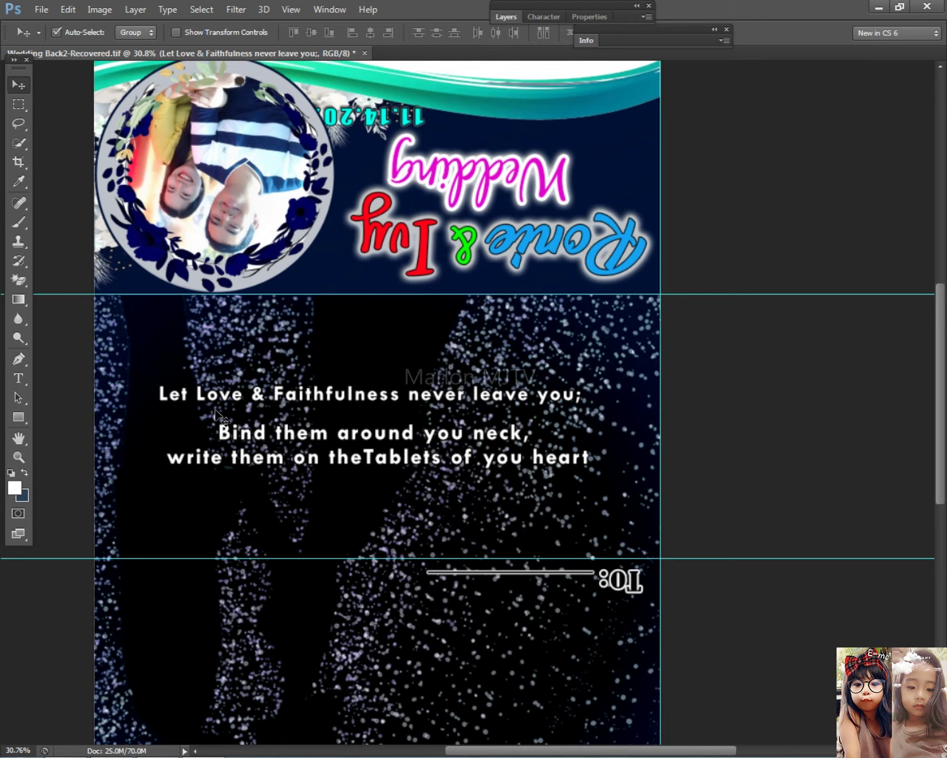
Rotate the card back 180° and return to the Chrome image search
scroll(216, 415, "down", 2)
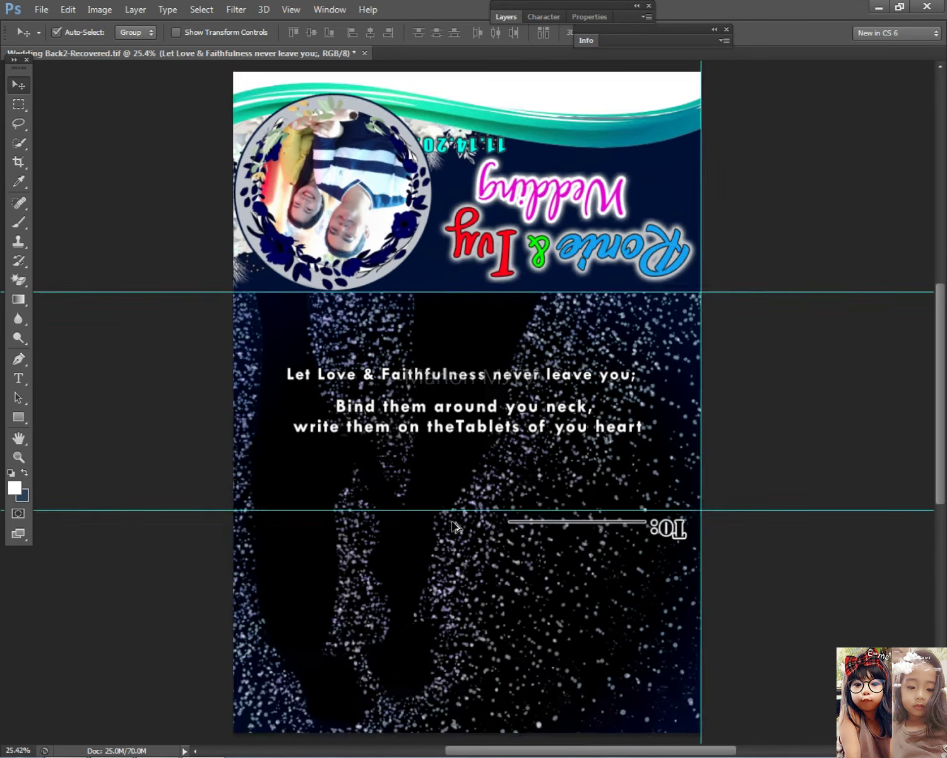
left_click(99, 10)
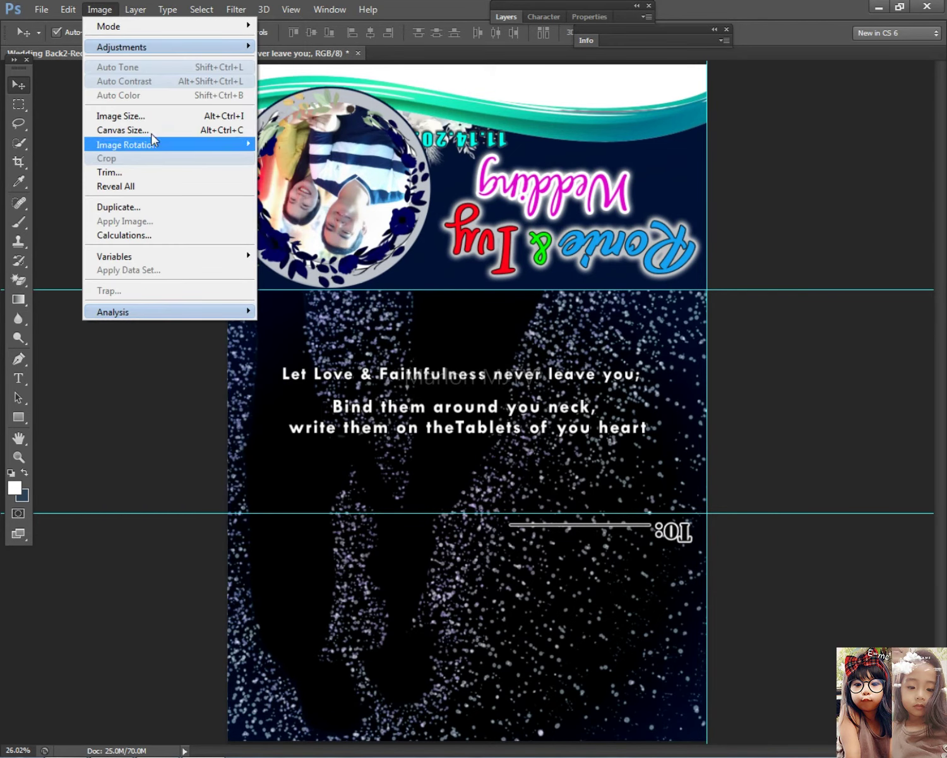
mouse_move(125, 144)
left_click(320, 147)
scroll(436, 227, "down", 2)
scroll(442, 233, "down", 1)
scroll(448, 265, "up", 3)
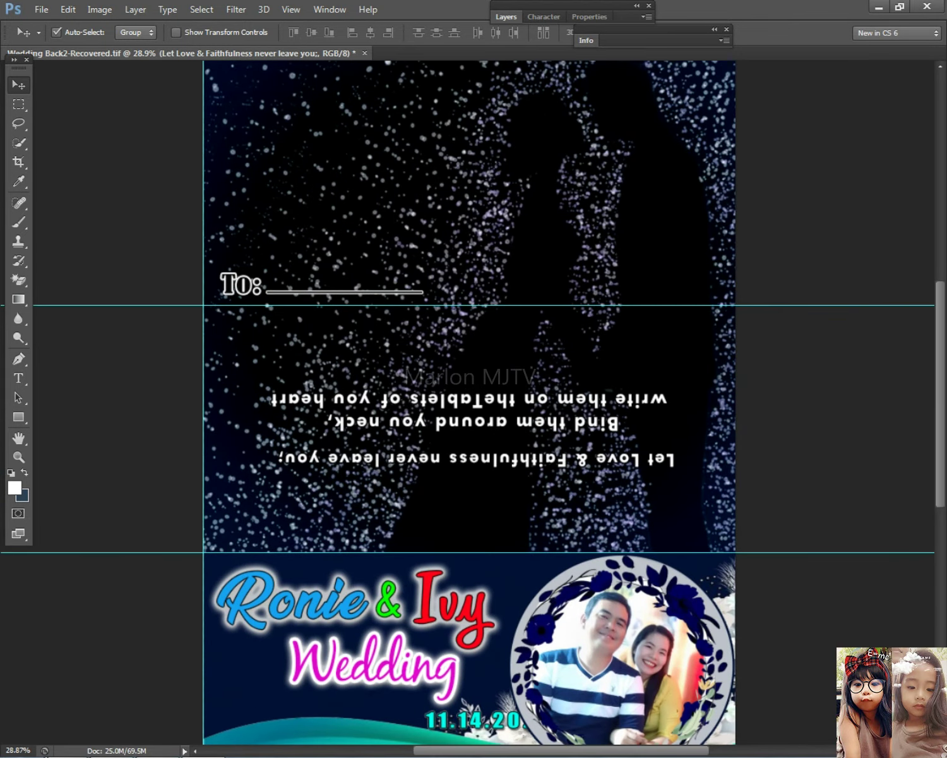
left_click(112, 750)
Refine the Google Images search to 'navy wedding flowers png'
scroll(377, 333, "up", 5)
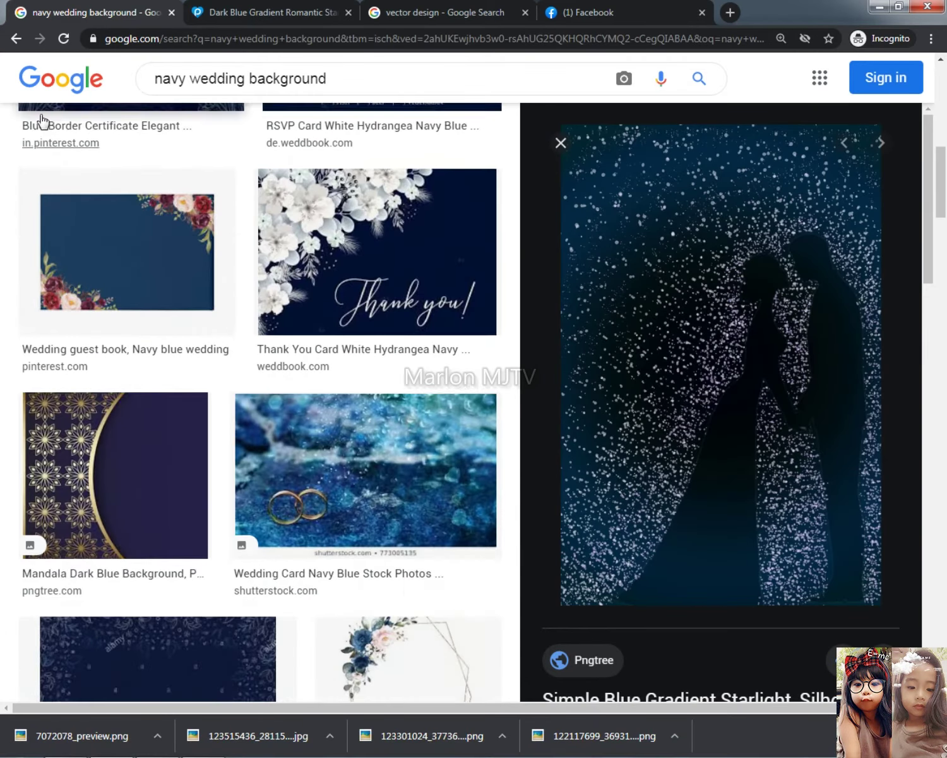
double_click(251, 78)
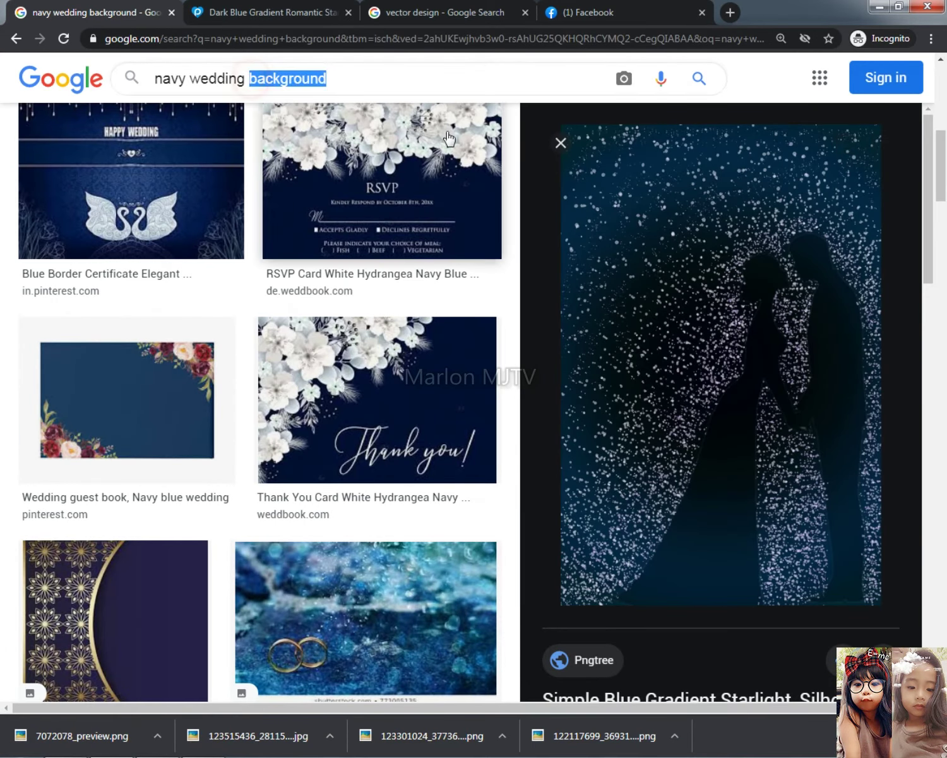
type("flowers")
key("Down")
key("Down")
key("Down")
key("Up")
key("Up")
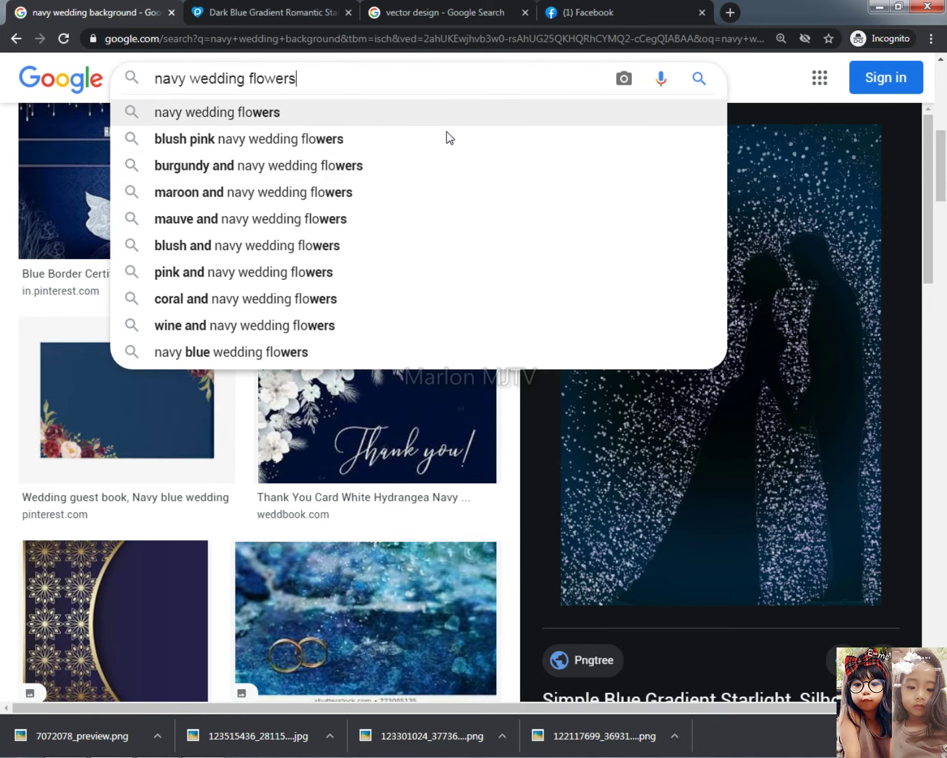
key("Return")
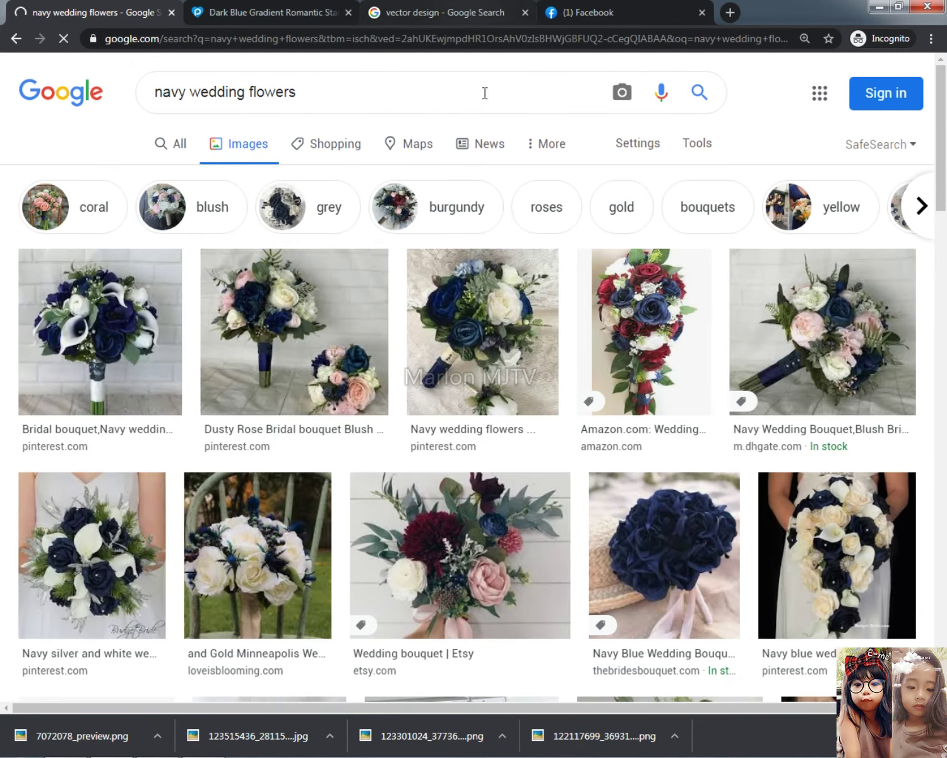
left_click(345, 101)
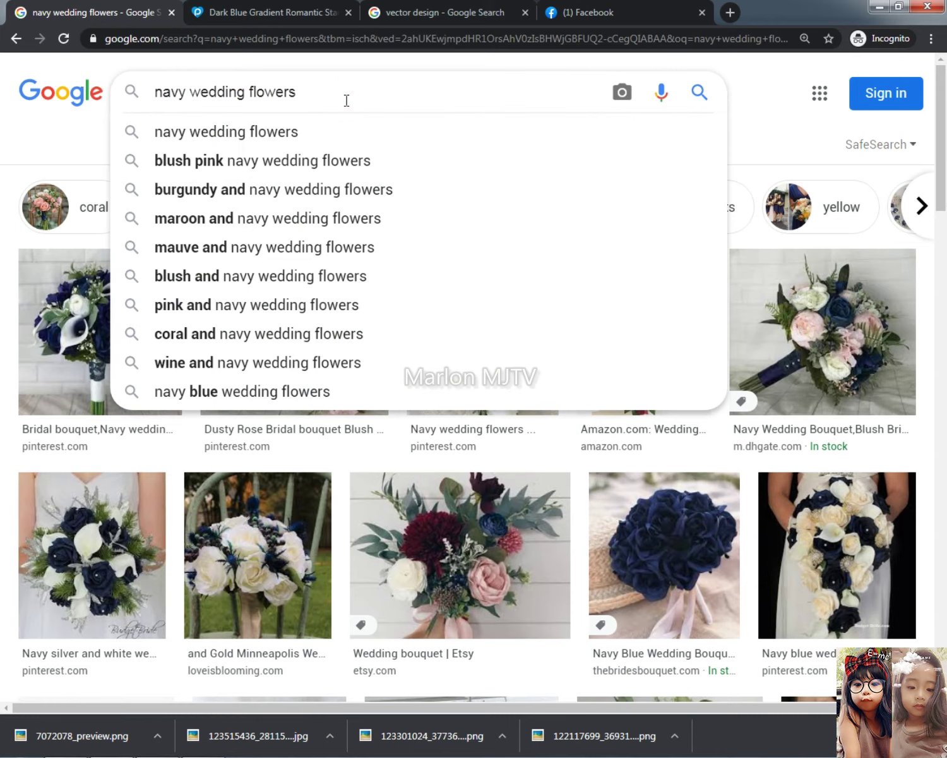
type("png")
key("Return")
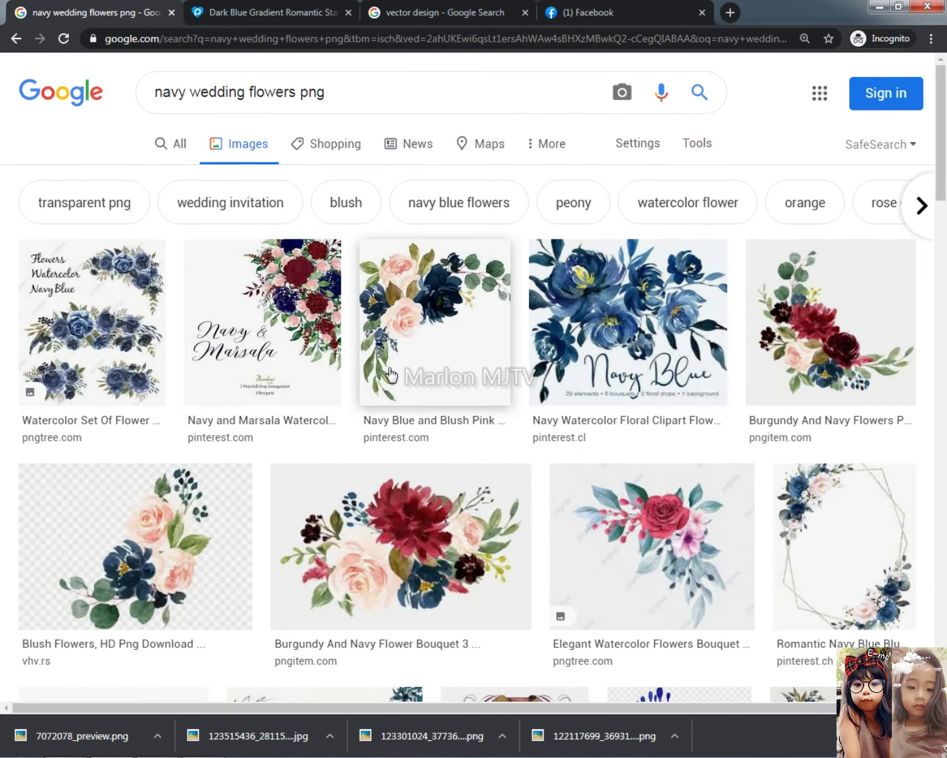
Browse the results, previewing the Indigo Peony and then the blue Wild Iris Ridge floral image
scroll(392, 374, "down", 4)
scroll(396, 366, "down", 2)
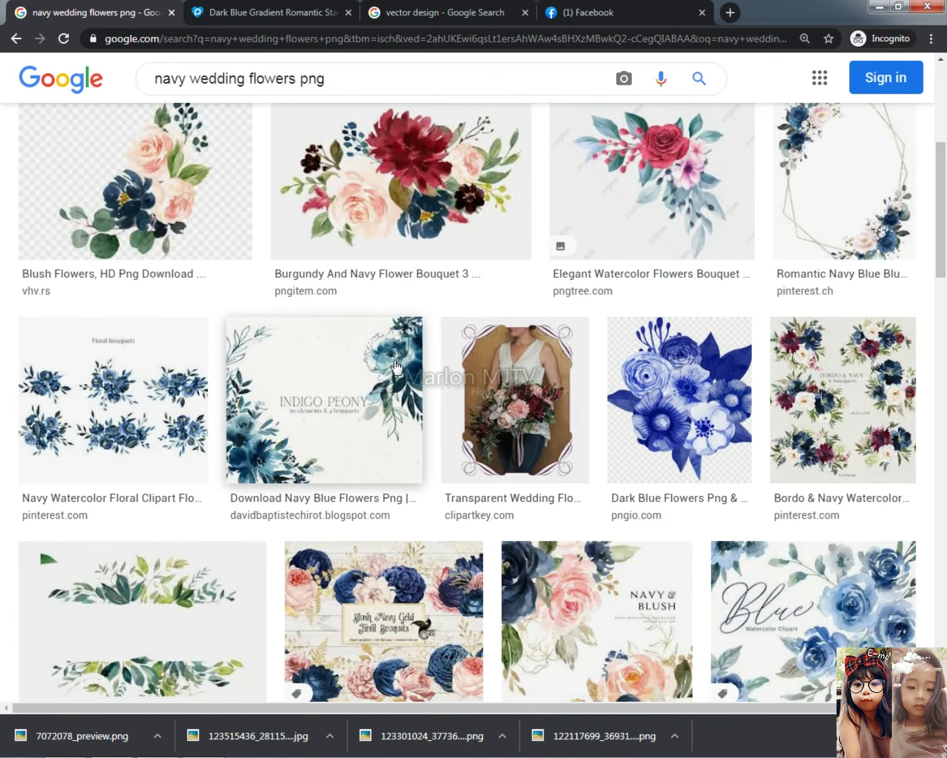
scroll(79, 417, "down", 2)
scroll(78, 416, "down", 5)
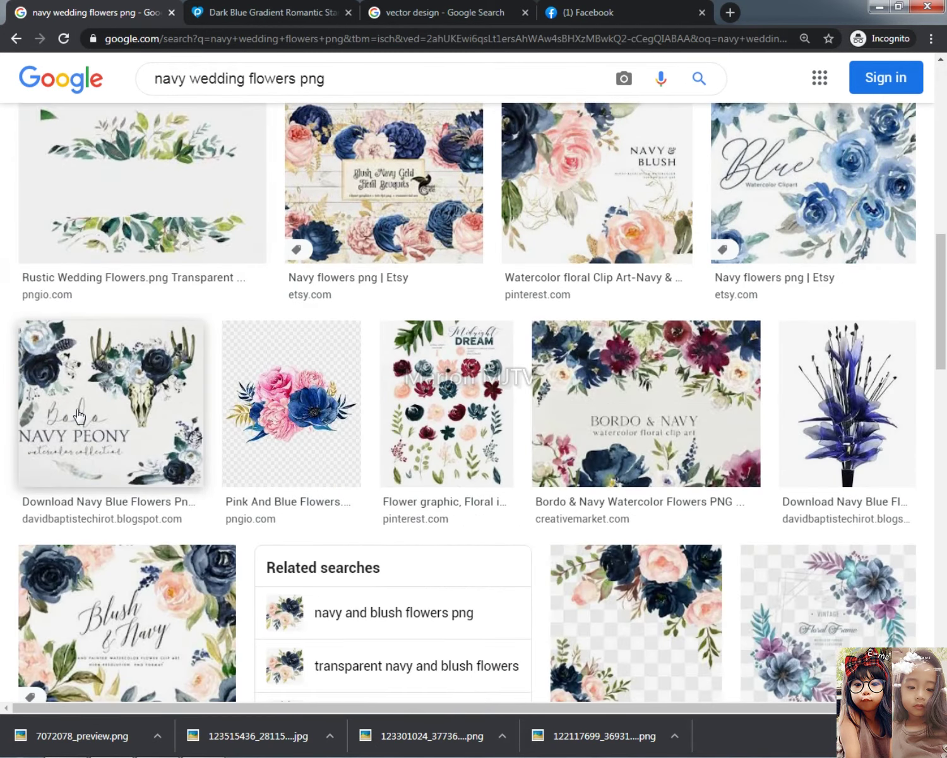
scroll(609, 486, "down", 3)
scroll(609, 486, "down", 5)
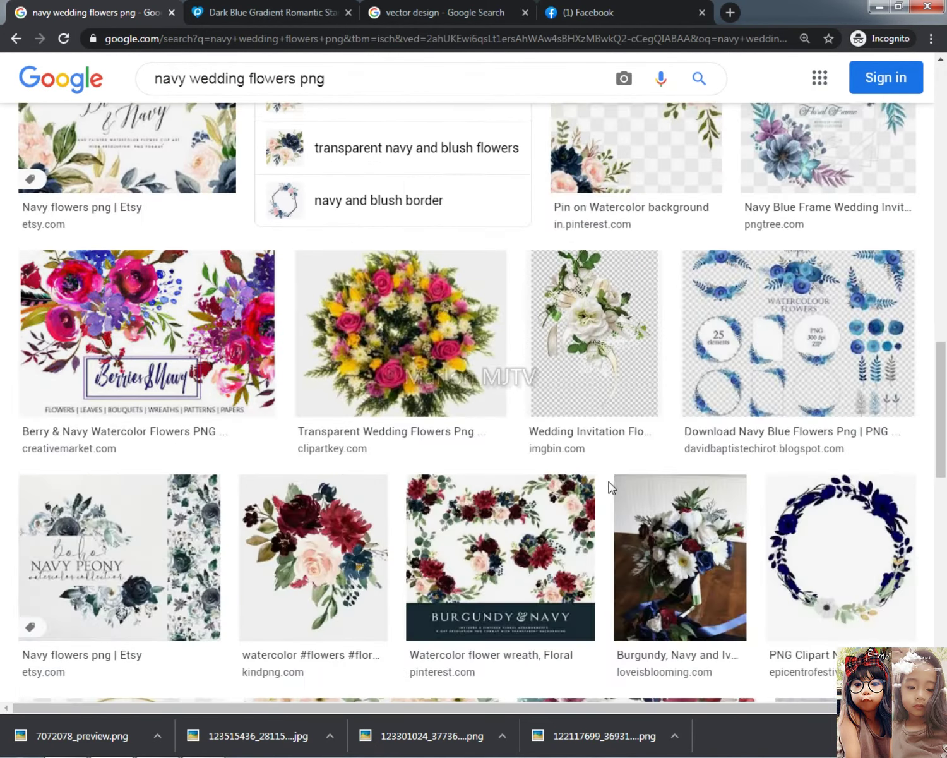
scroll(609, 486, "down", 5)
scroll(609, 486, "down", 4)
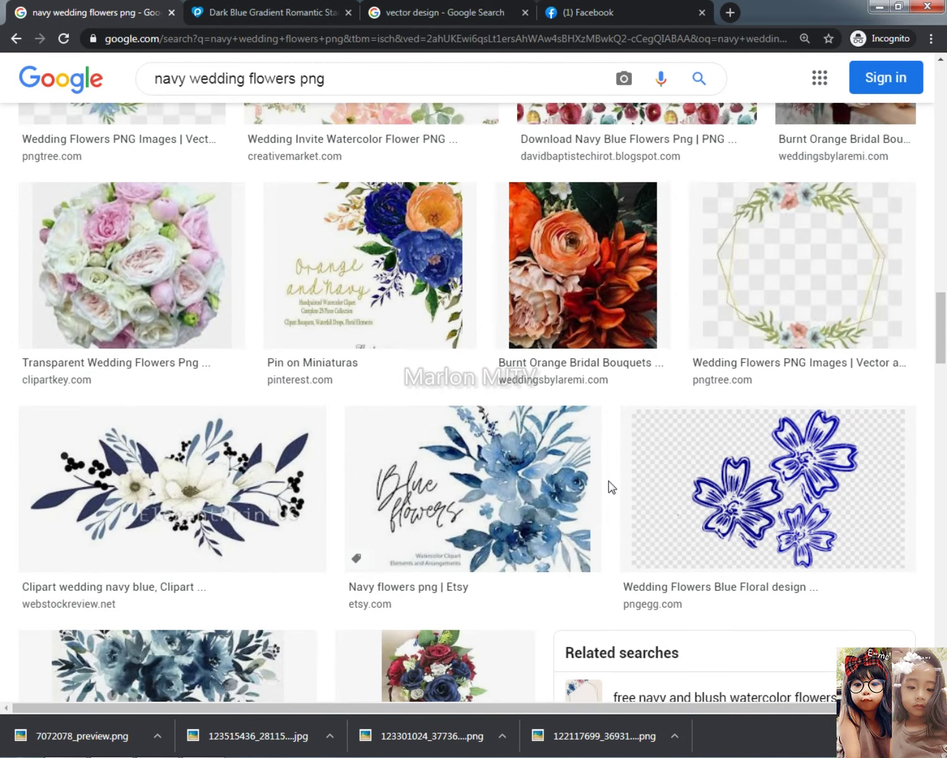
scroll(609, 486, "down", 1)
scroll(543, 480, "down", 5)
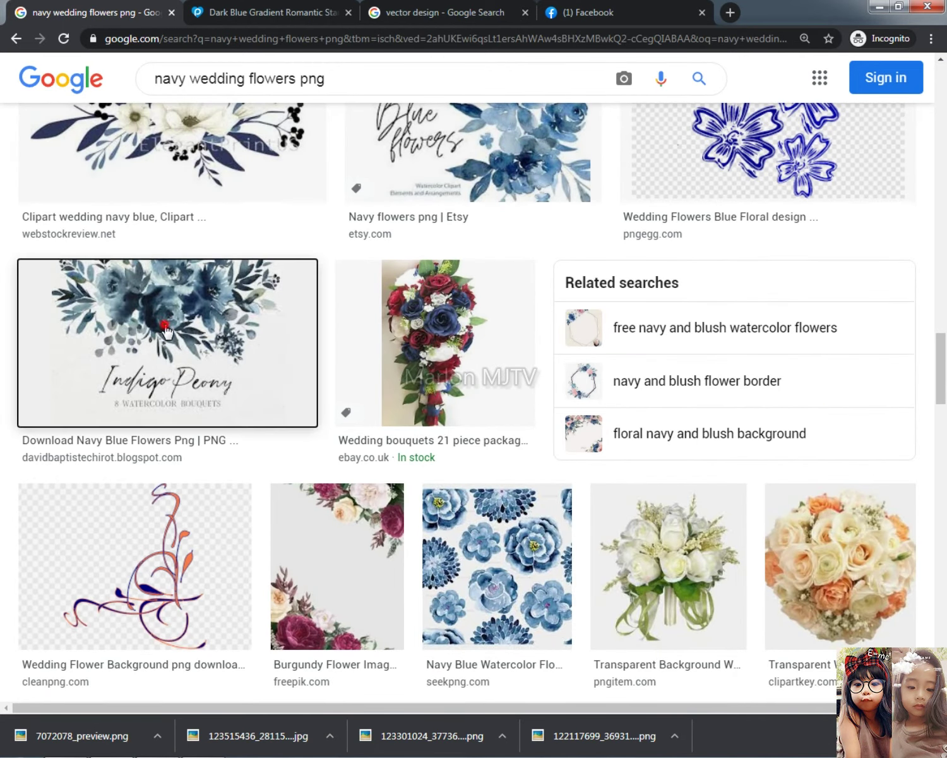
left_click(166, 332)
scroll(166, 330, "down", 3)
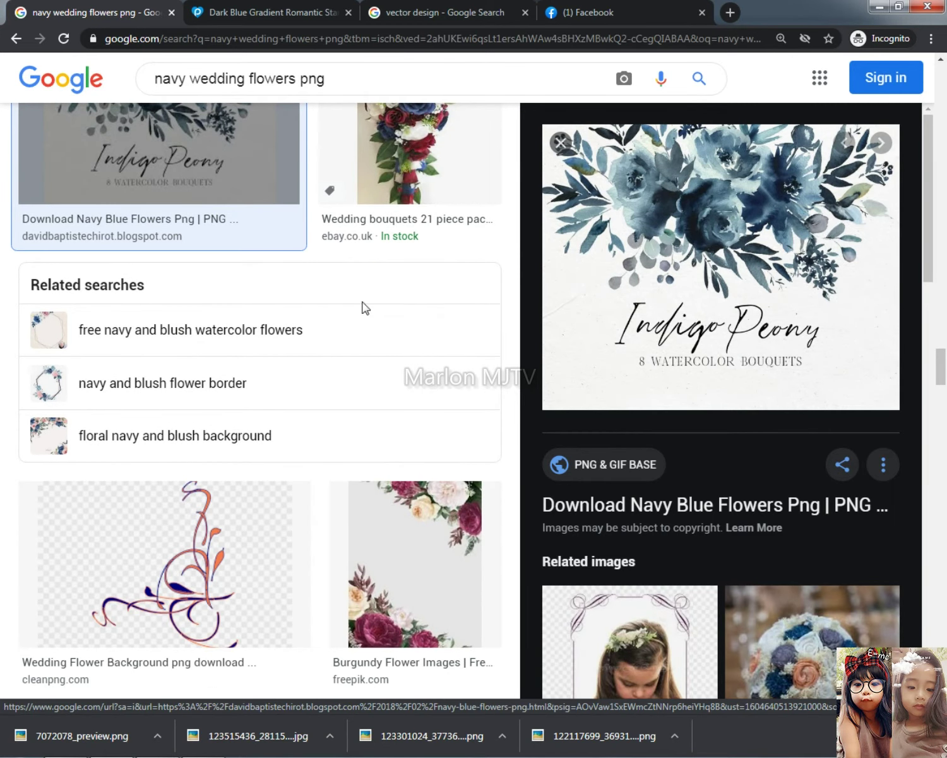
scroll(316, 329, "down", 5)
scroll(212, 357, "down", 5)
scroll(214, 355, "down", 5)
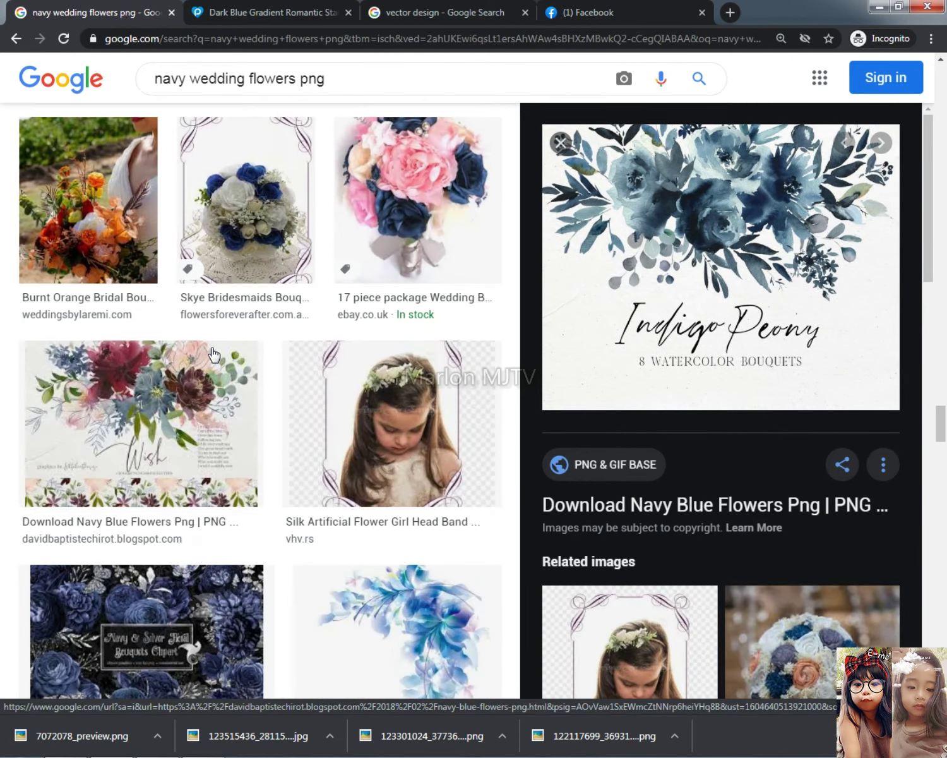
scroll(214, 355, "down", 2)
scroll(363, 298, "down", 3)
left_click(409, 222)
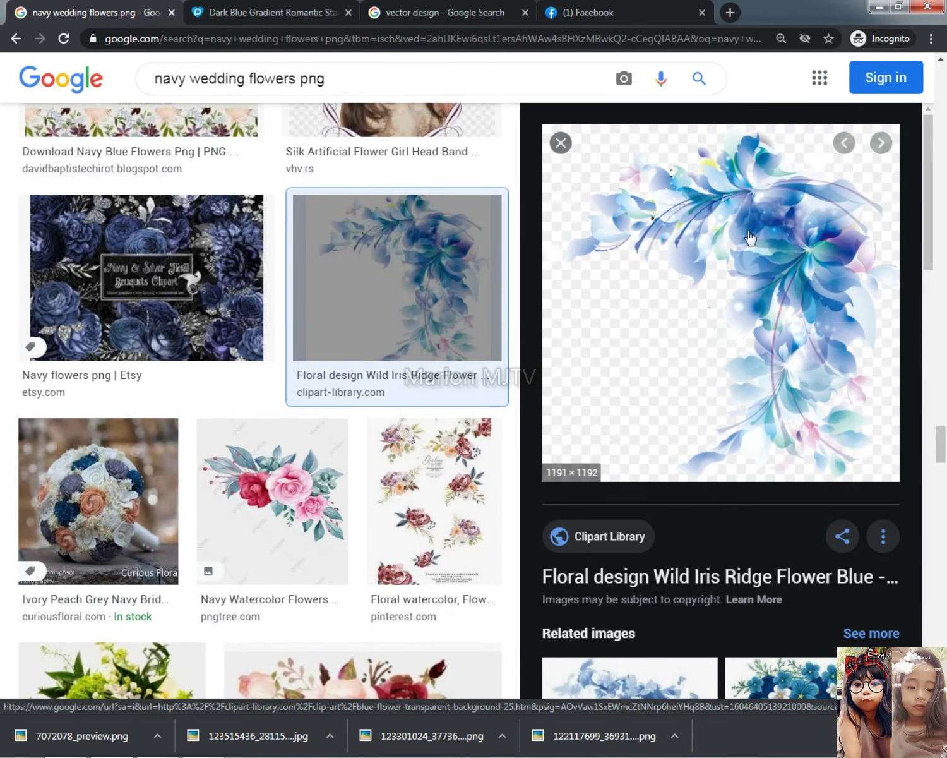
Save the Wild Iris Ridge image to the Wedding folder as unnamed.png and return to Photoshop
right_click(776, 208)
left_click(792, 341)
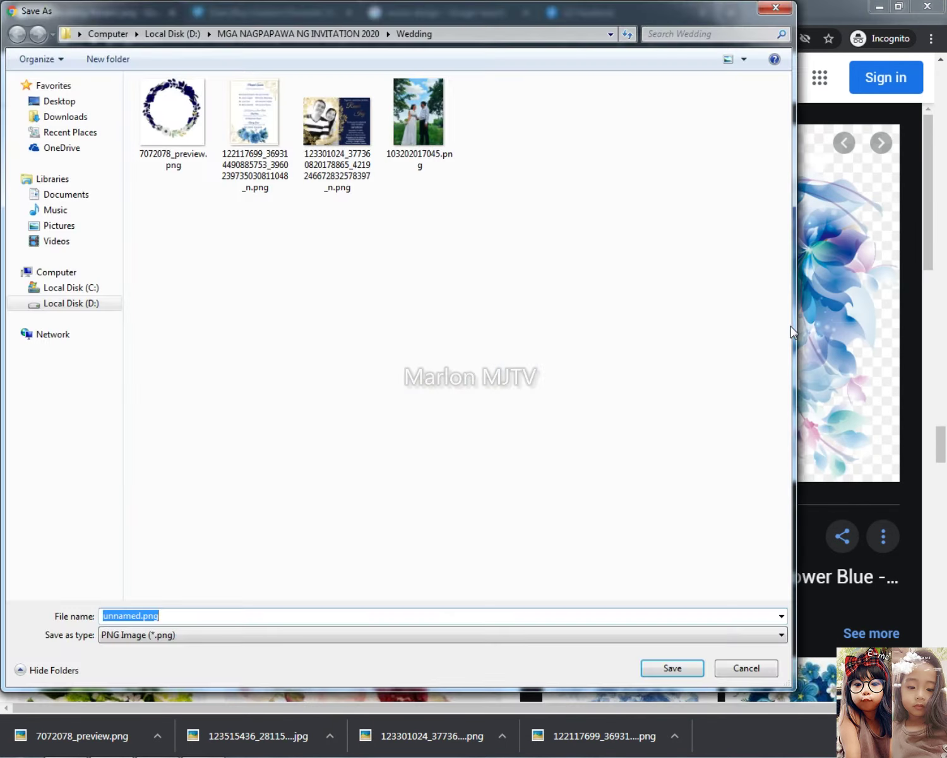
key("Return")
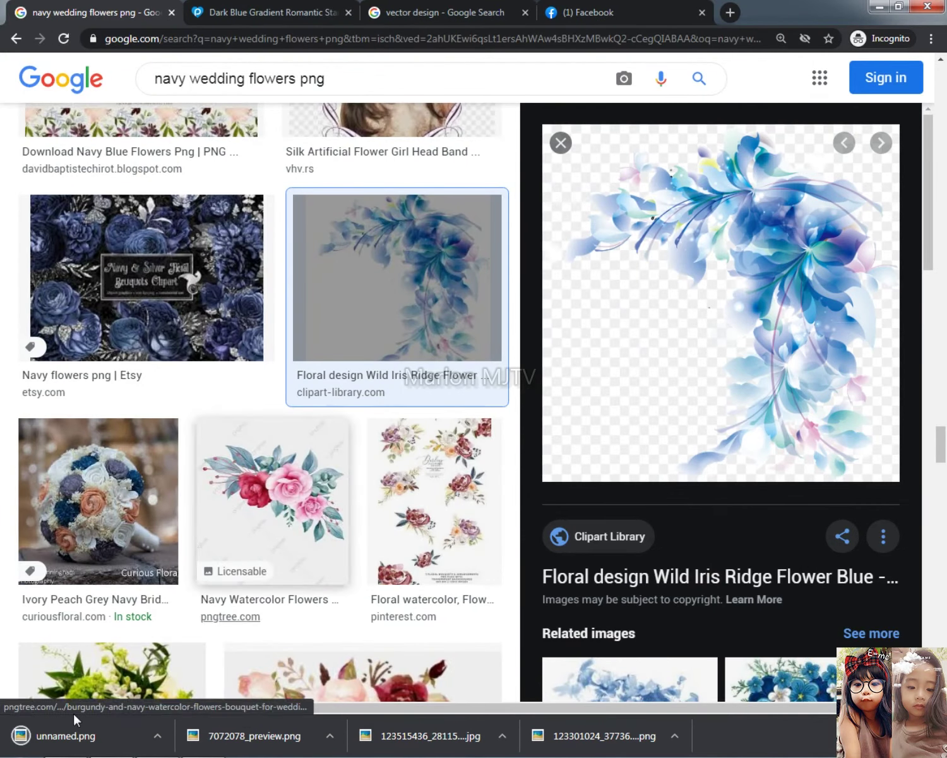
left_click(202, 742)
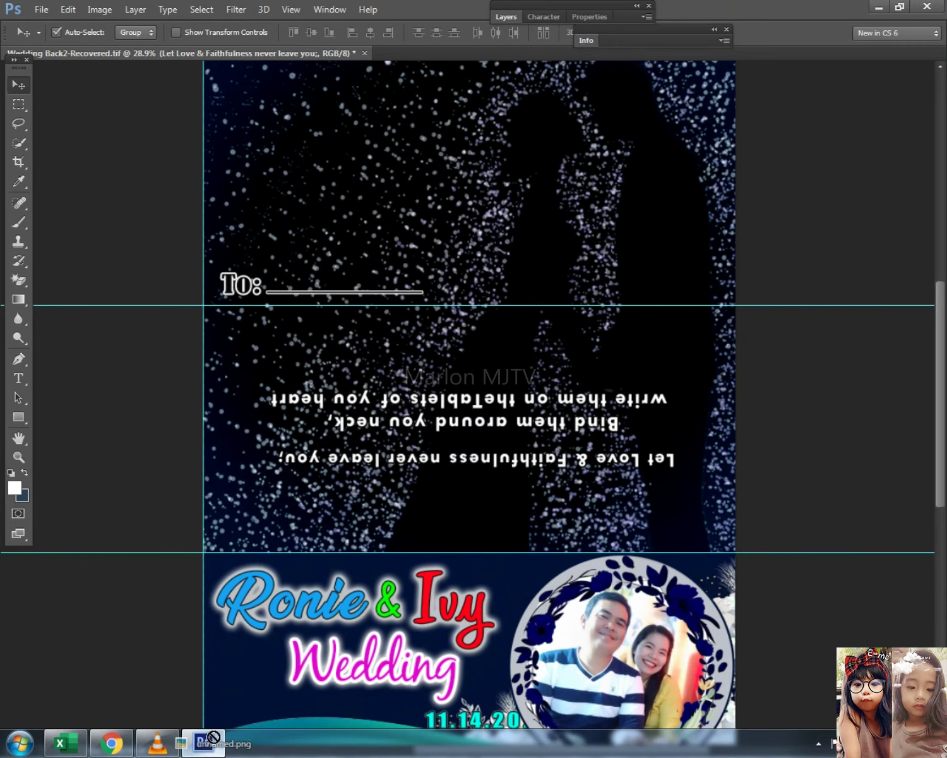
Place unnamed.png, rotate it about -93°, scale to ~55% and move it top-left
left_click_drag(378, 407, 547, 358)
left_click_drag(708, 196, 572, 332)
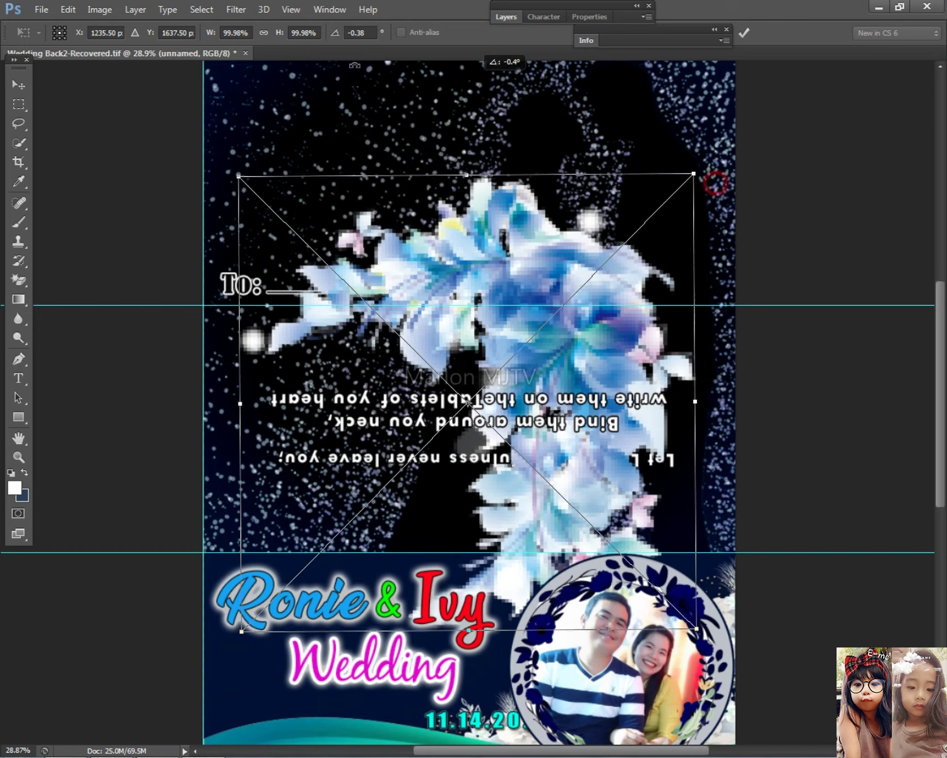
key("Return")
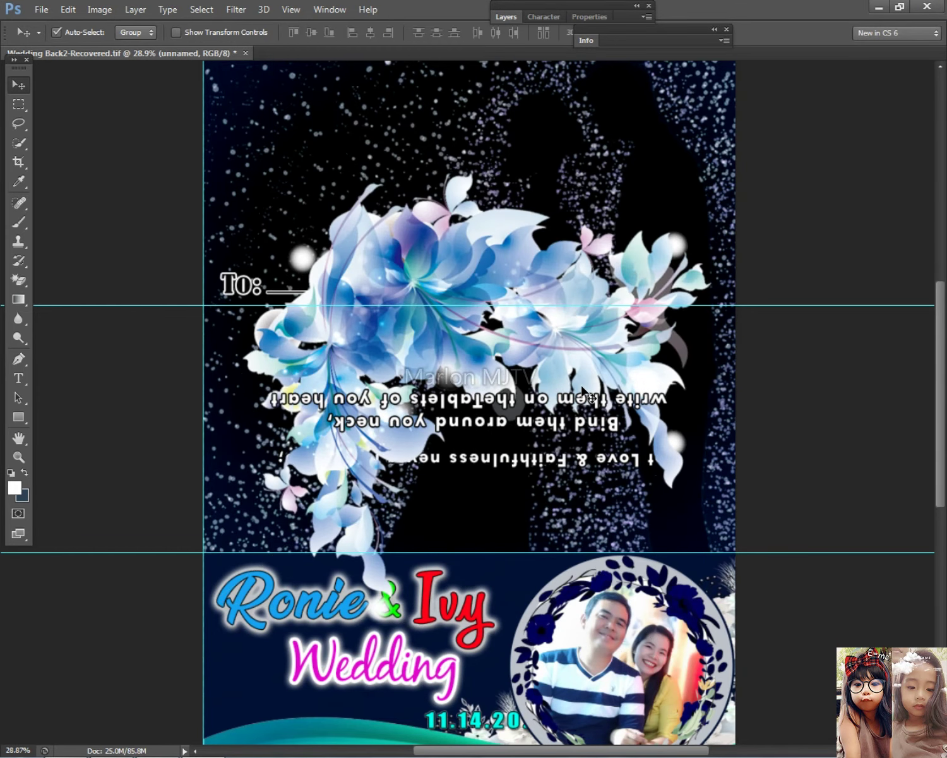
key("ctrl+t")
mouse_move(697, 455)
left_mouse_down()
mouse_move(481, 396)
mouse_move(542, 373)
left_mouse_up()
scroll(534, 398, "up", 2)
mouse_move(415, 315)
left_mouse_down()
mouse_move(347, 208)
mouse_move(371, 187)
left_mouse_up()
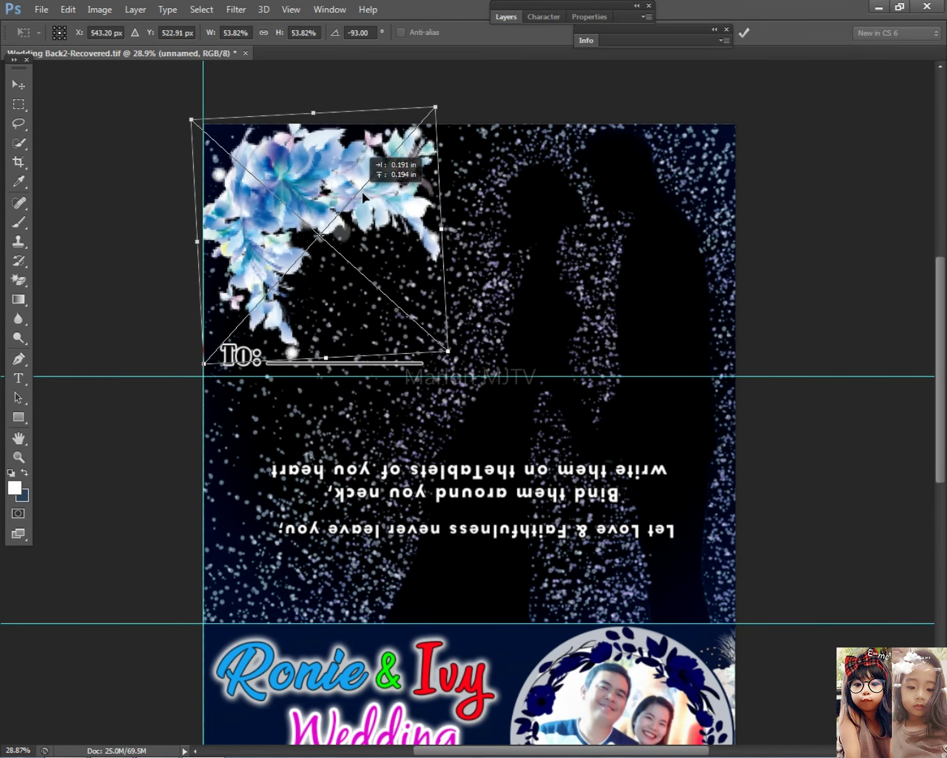
key("Return")
Nudge the flower ornament snugly into the top-left corner above To:
scroll(519, 309, "down", 1)
scroll(519, 309, "down", 2)
scroll(519, 309, "up", 3)
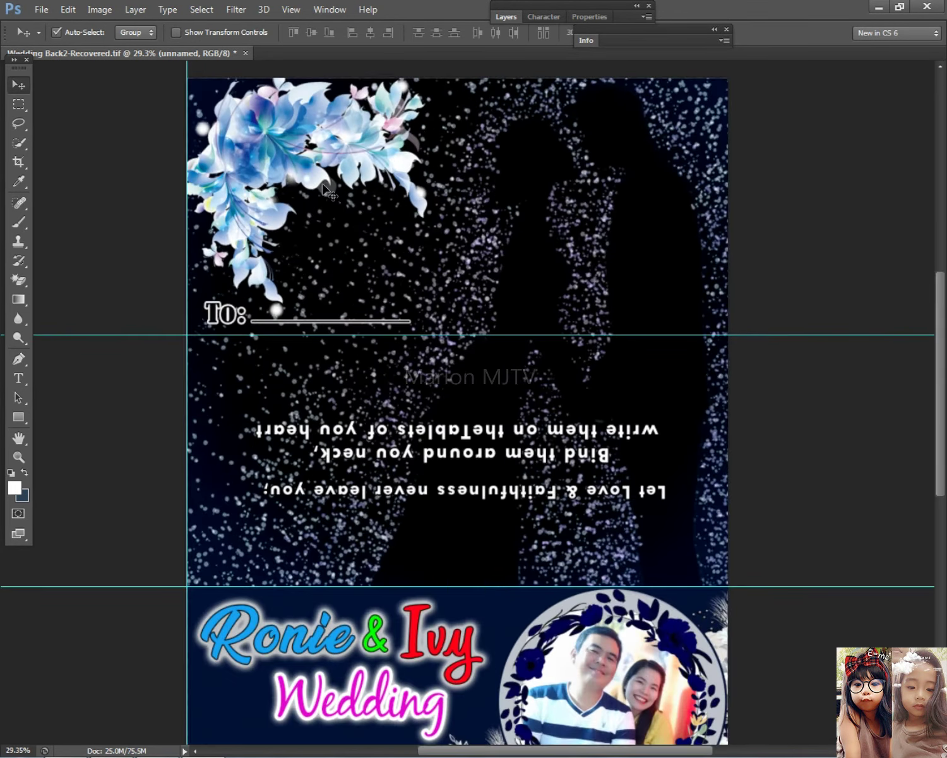
scroll(519, 309, "up", 2)
key("ctrl+t")
left_click_drag(427, 110, 421, 103)
left_click_drag(292, 165, 282, 175)
key("Return")
Stretch the flower ornament slightly wider toward the silhouette
scroll(405, 276, "down", 5)
scroll(447, 344, "up", 3)
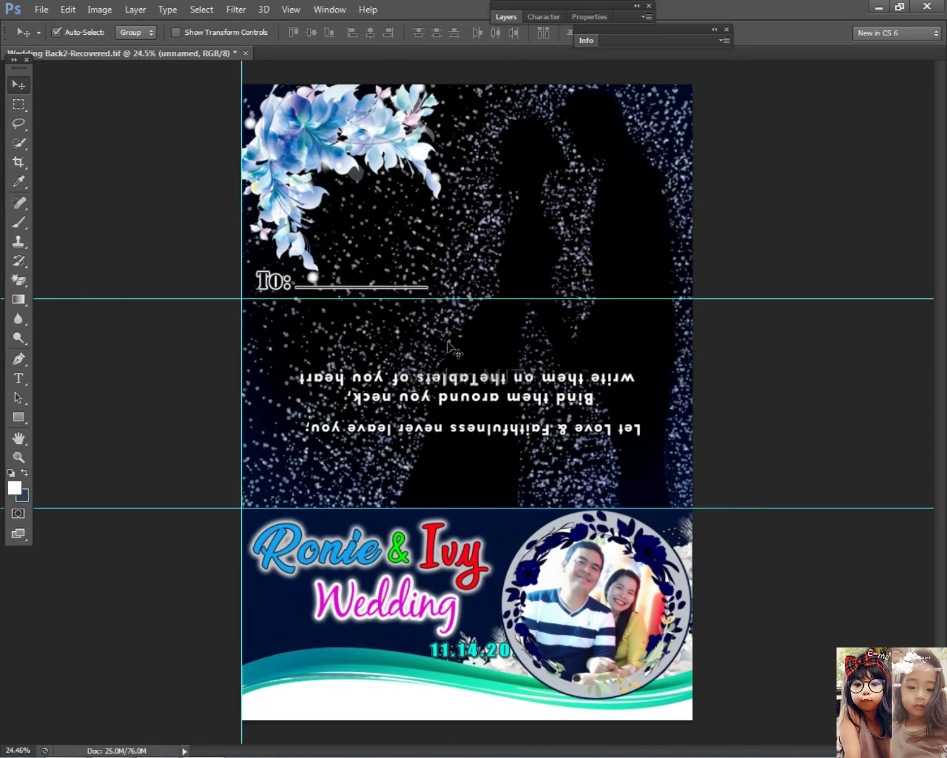
key("ctrl+t")
left_click_drag(452, 170, 466, 177)
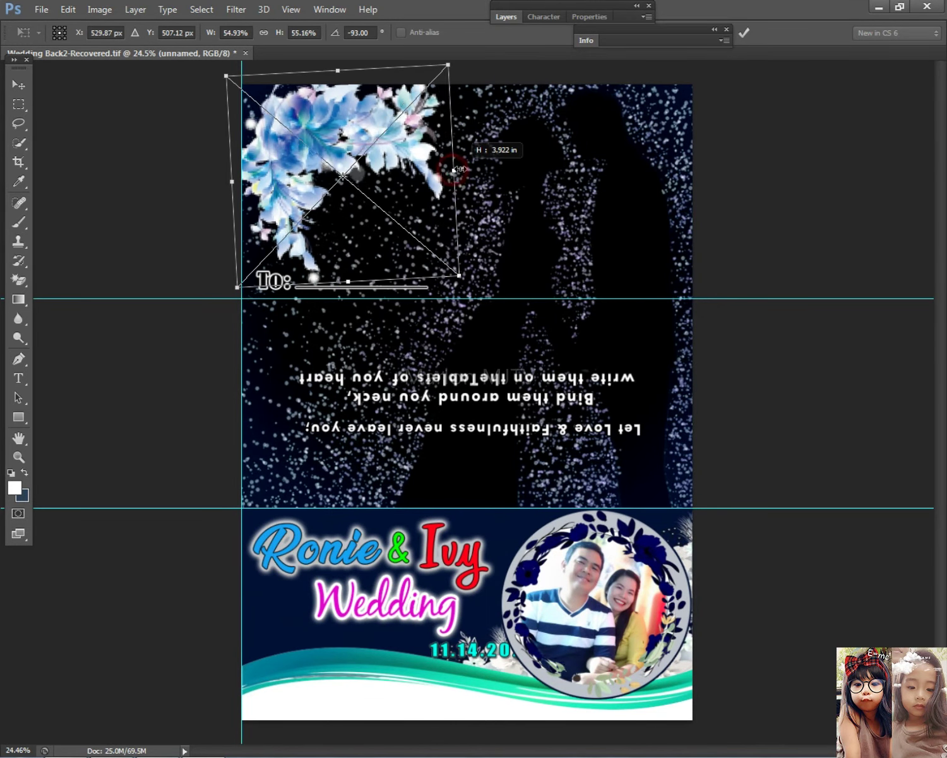
key("Return")
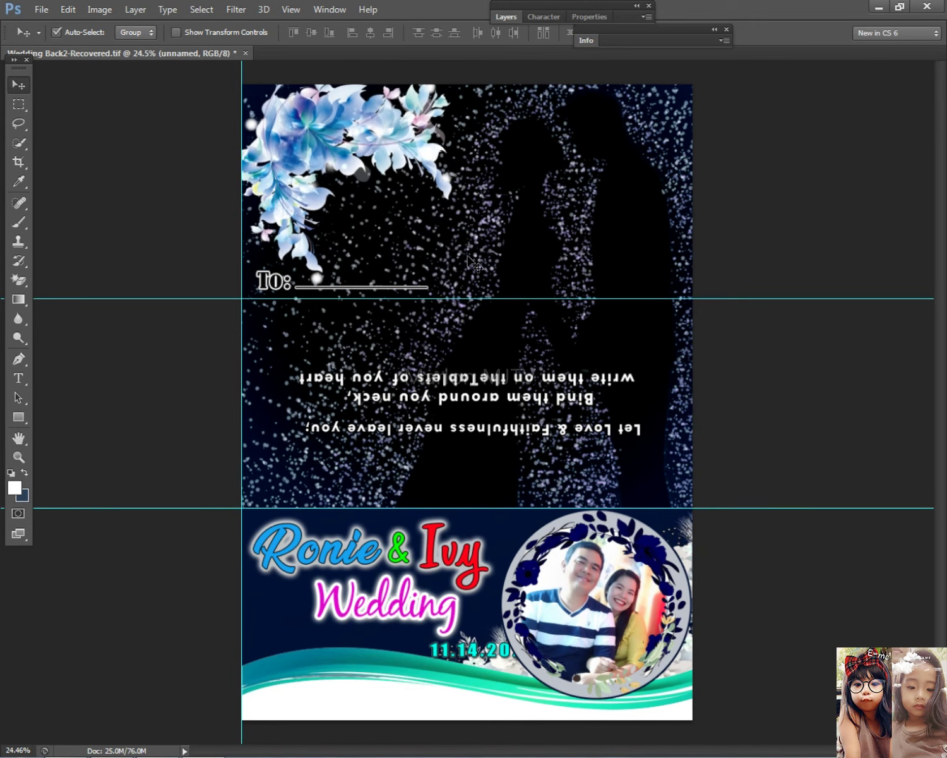
key("alt+Tab")
Browse the Google Images results and preview the blue flower corner border image
left_click(339, 355)
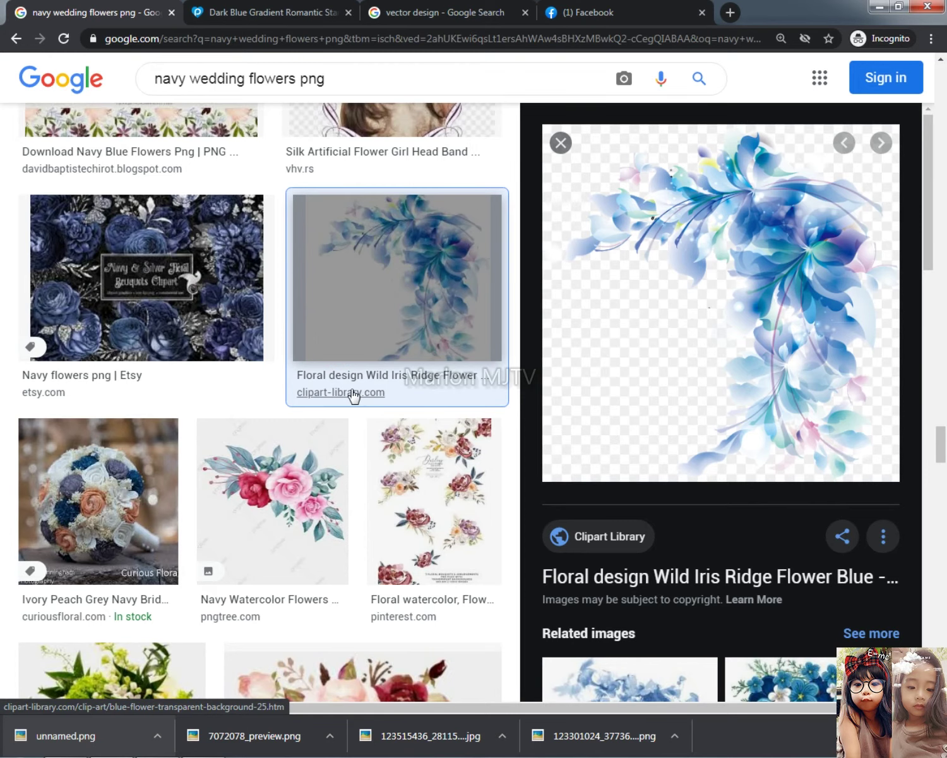
scroll(253, 423, "up", 5)
scroll(254, 423, "down", 5)
scroll(254, 423, "down", 4)
scroll(670, 597, "down", 4)
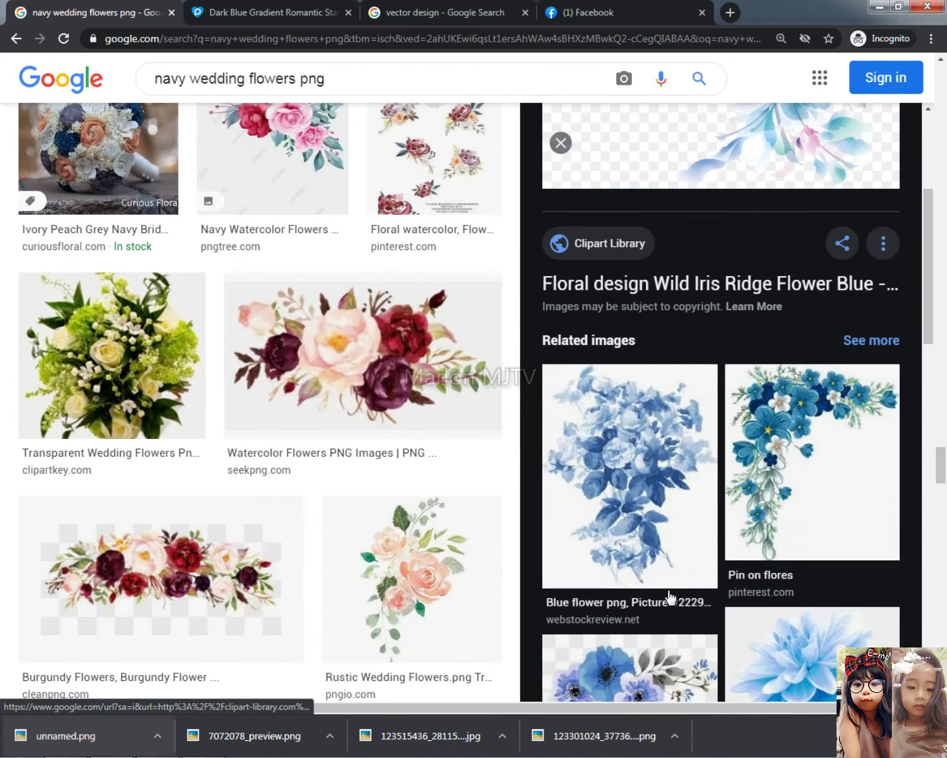
Preview and save the Pngtree blue watercolor roses set image as a new download
scroll(670, 597, "down", 1)
left_click(774, 402)
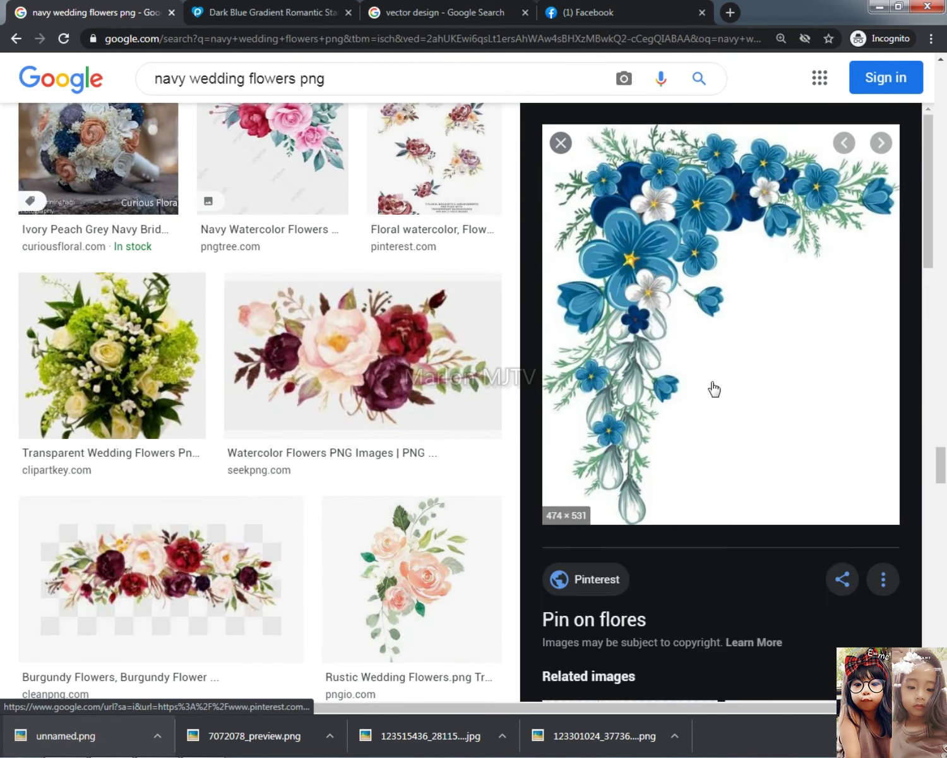
scroll(669, 417, "down", 3)
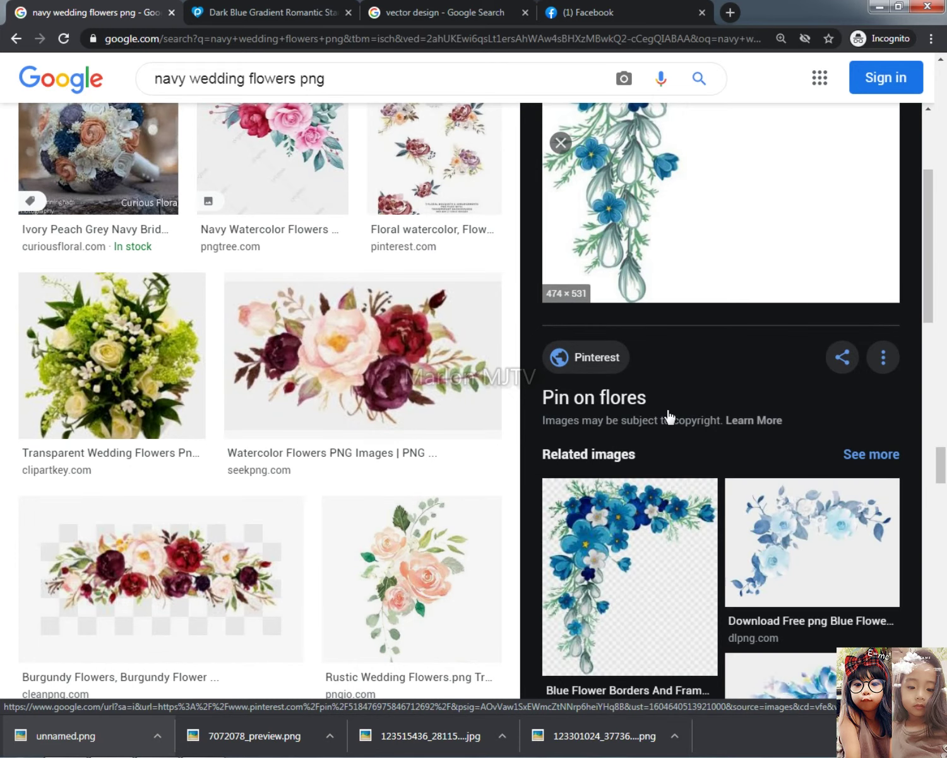
scroll(669, 416, "up", 3)
scroll(670, 442, "down", 5)
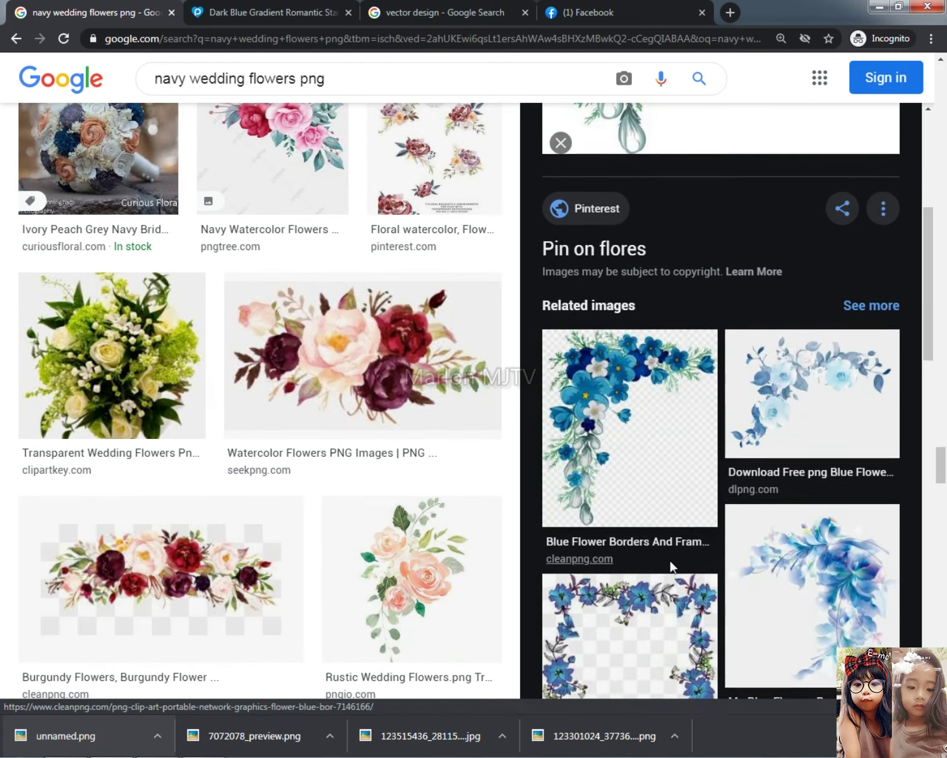
scroll(672, 556, "down", 3)
left_click(779, 560)
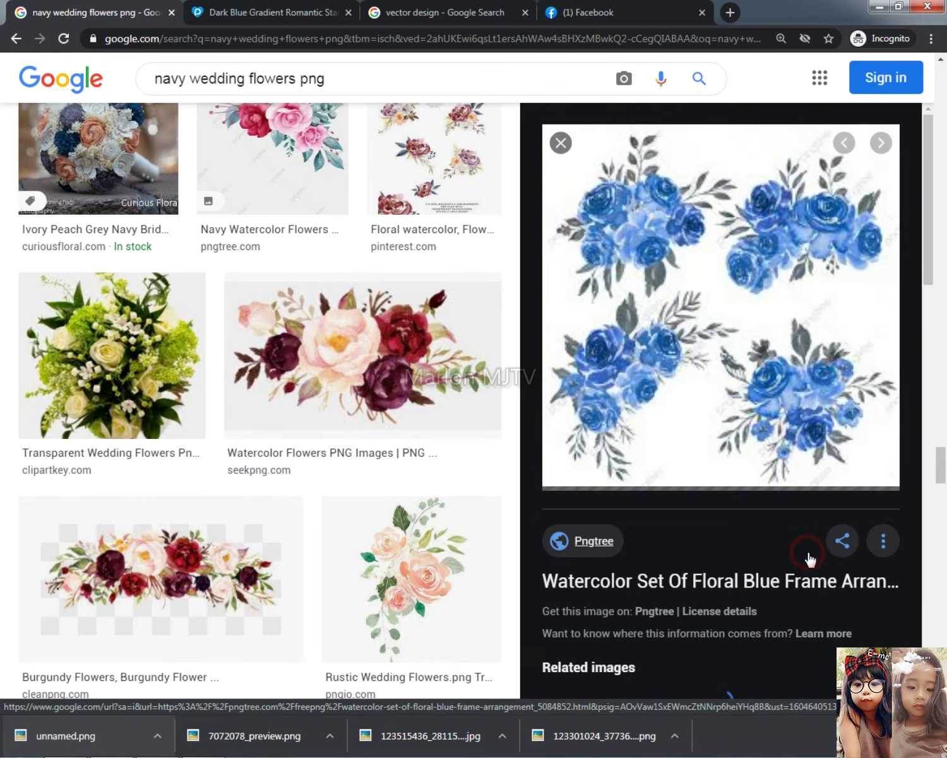
right_click(669, 228)
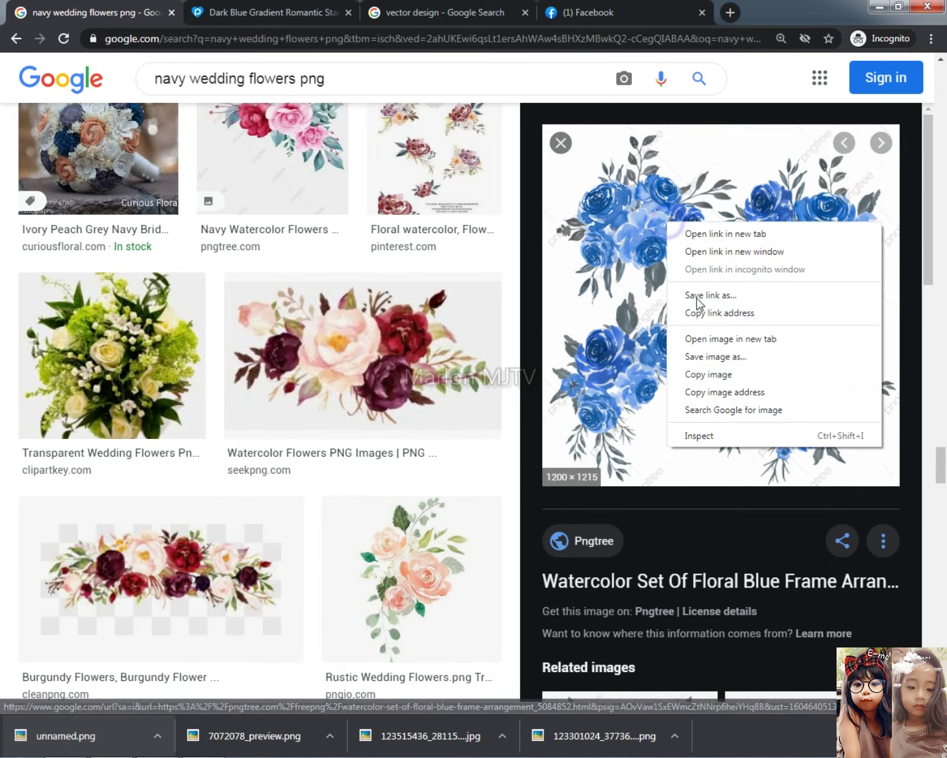
left_click(713, 357)
key("Return")
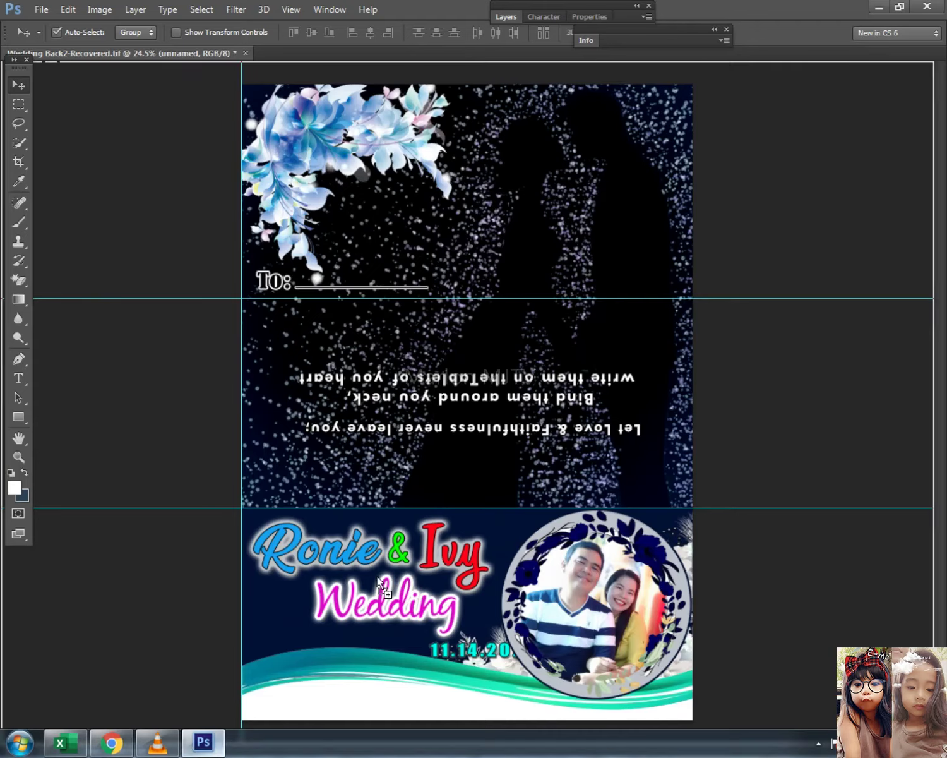
Place the Pngtree roses set, rasterize it and erase its white background with Magic Eraser
left_click_drag(57, 727, 553, 367)
scroll(553, 367, "up", 2)
key("Return")
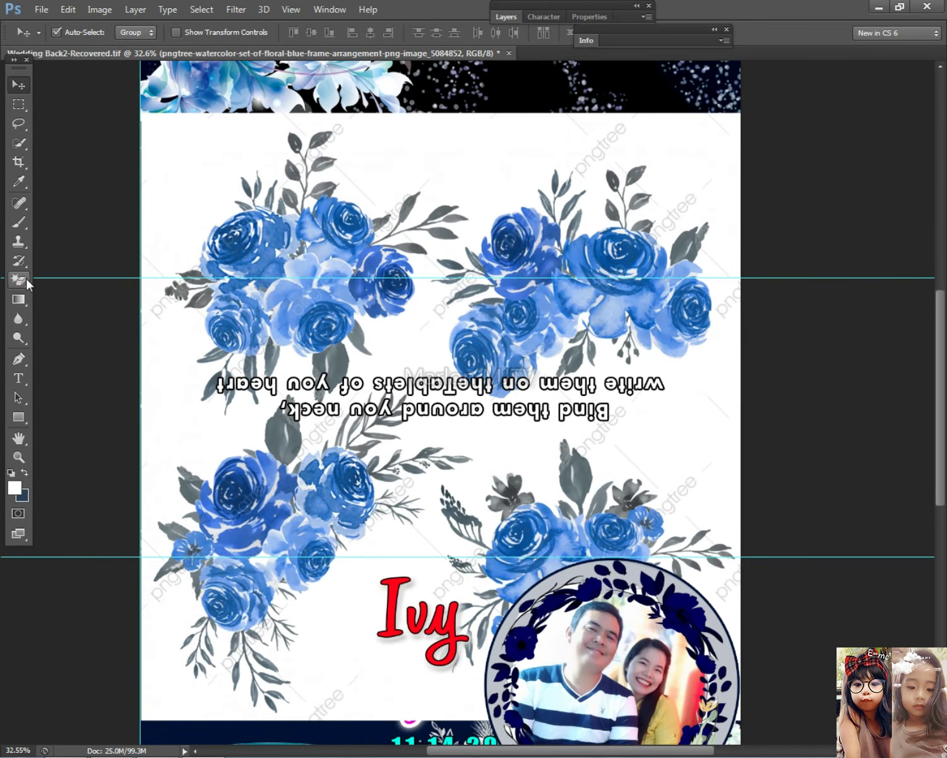
left_click(27, 281)
left_click(508, 153)
left_click(443, 296)
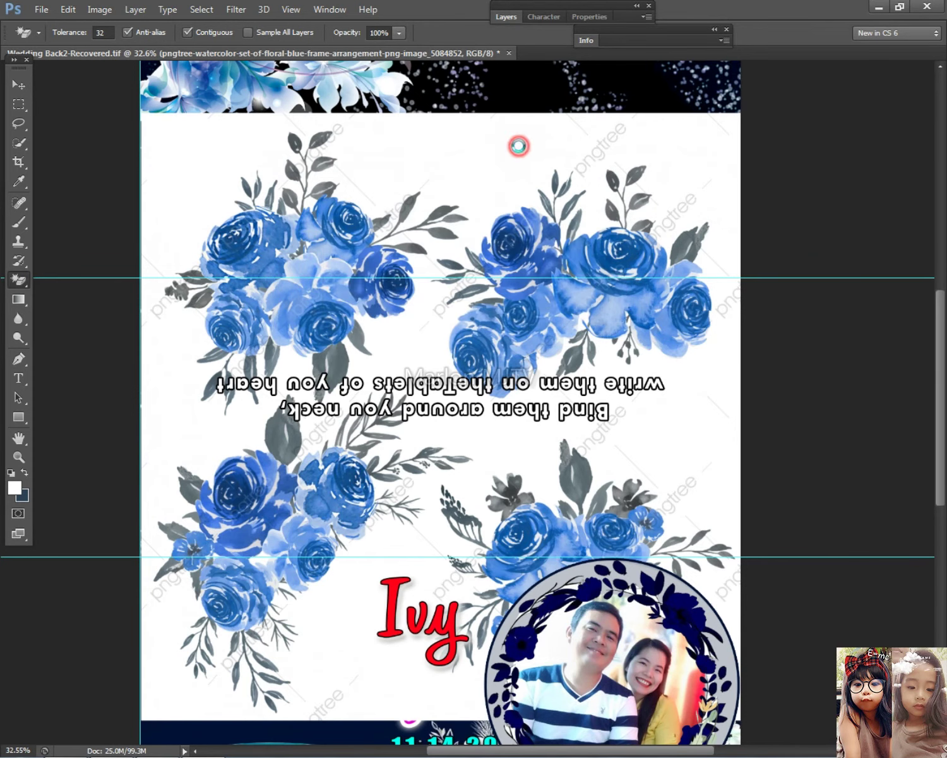
left_click(495, 170)
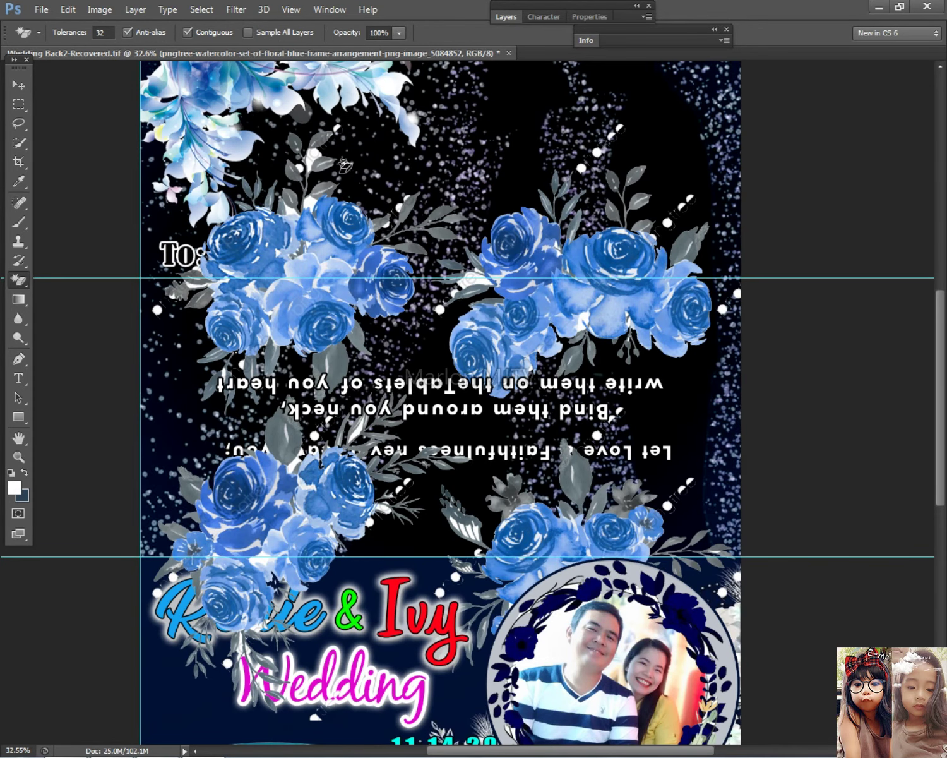
Delete the trial roses layer and go back to Chrome
left_click(18, 84)
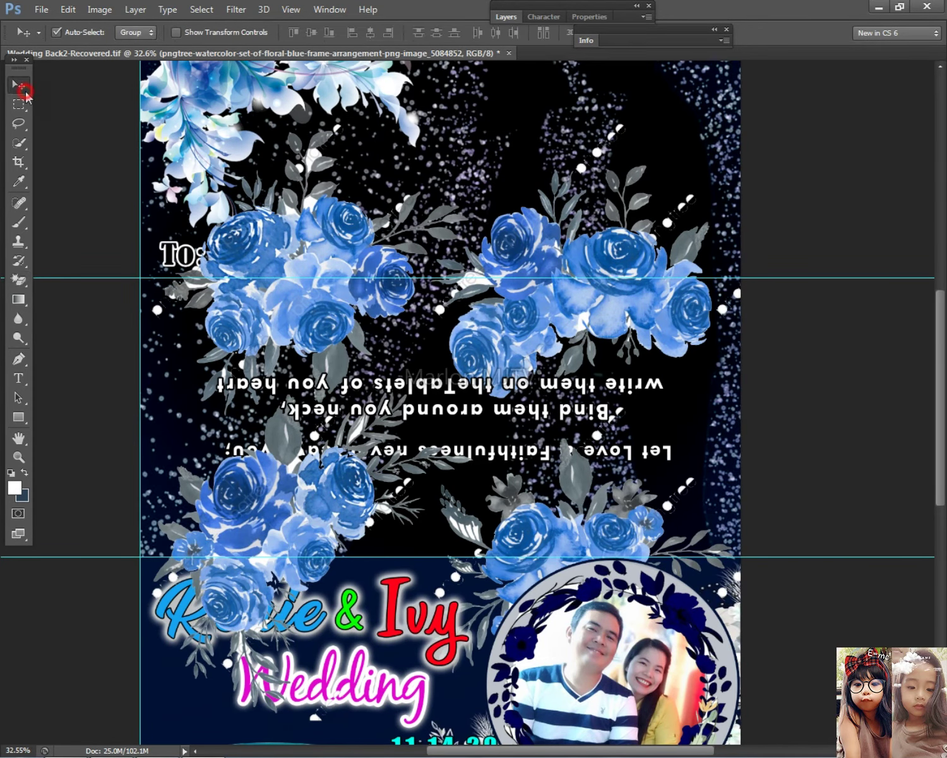
key("Delete")
left_click(117, 744)
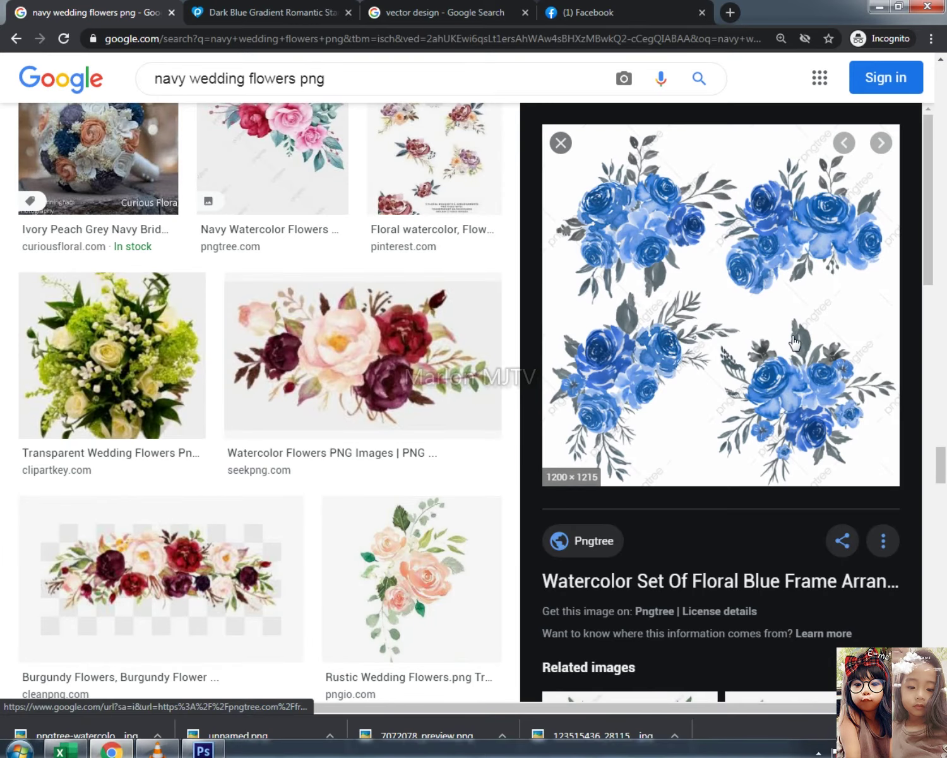
Save the PNG Mart Blue Floral PNG Image bouquet as unnamed (1).png, then return to Photoshop
scroll(786, 454, "down", 7)
scroll(786, 453, "down", 3)
scroll(808, 445, "down", 2)
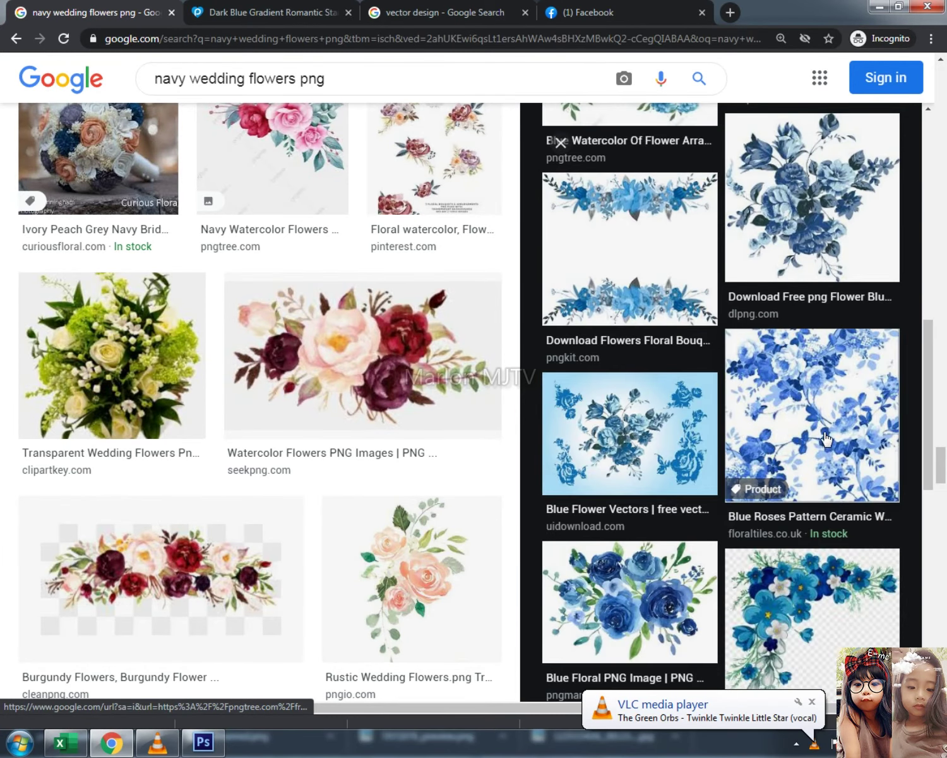
scroll(678, 435, "down", 5)
left_click(629, 216)
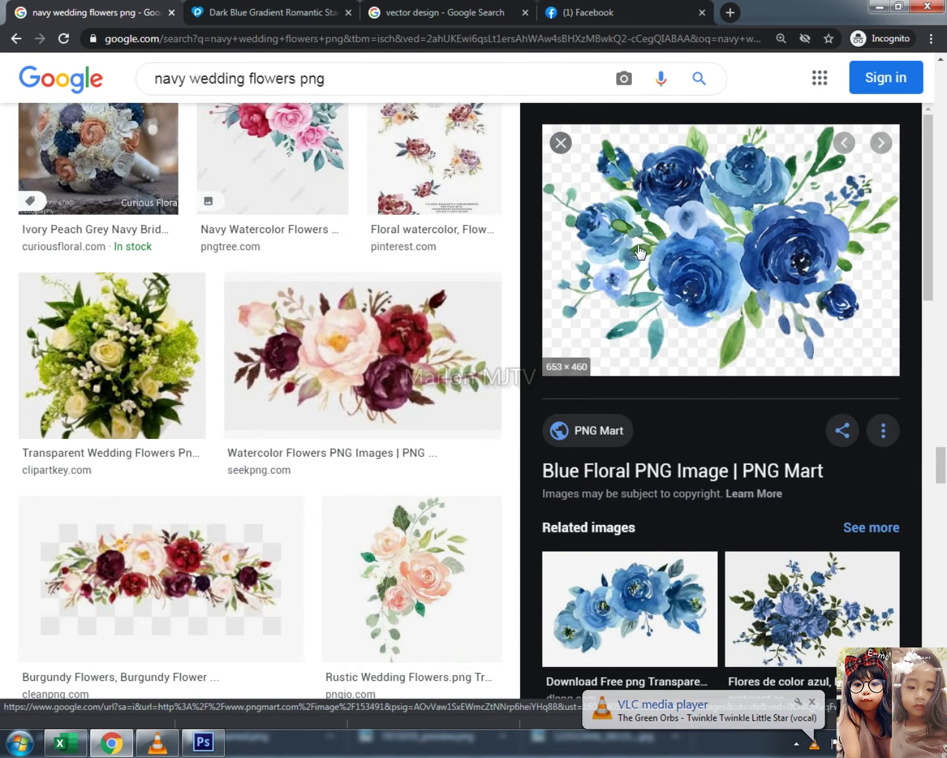
right_click(676, 258)
left_click(726, 392)
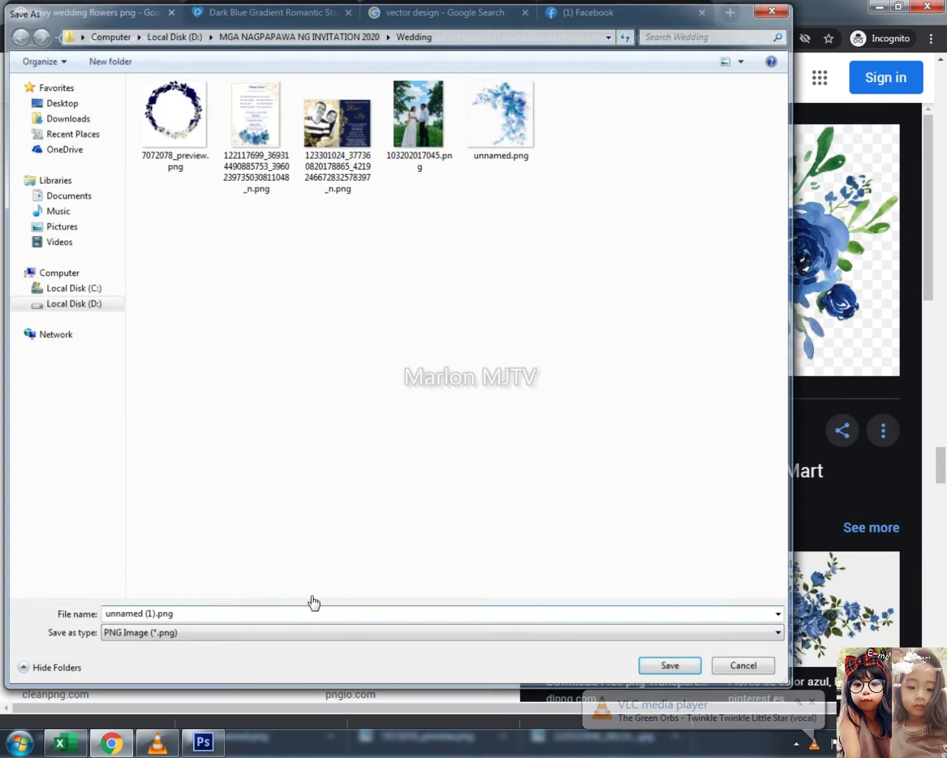
key("Return")
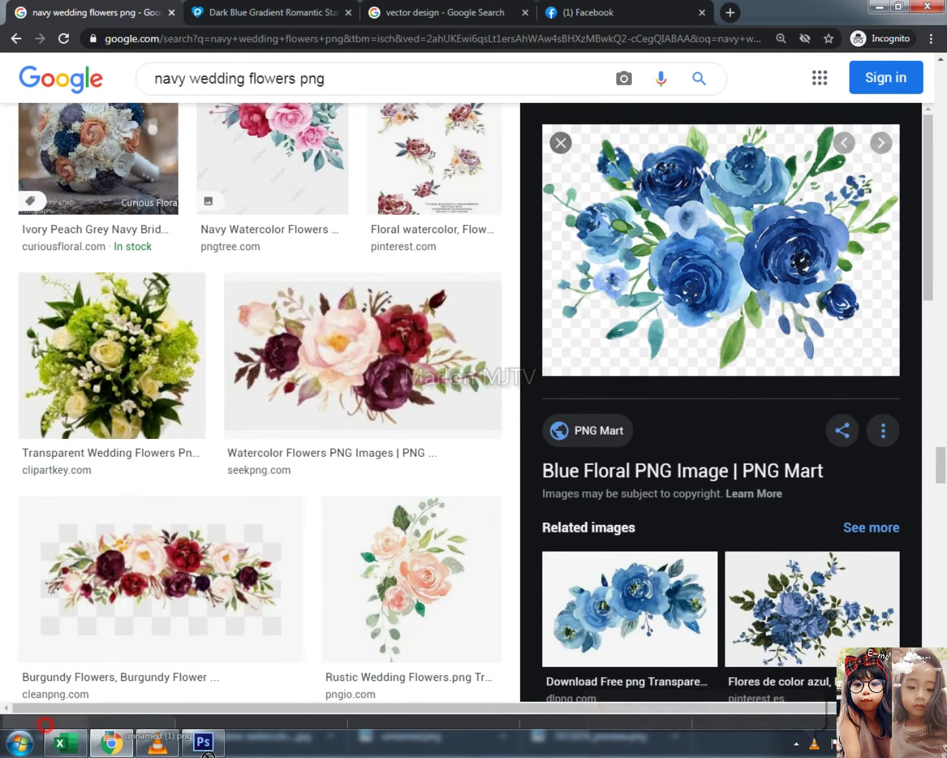
left_click(203, 741)
Place unnamed (1).png at about 46% in the front panel's lower left
left_click_drag(390, 582, 389, 582)
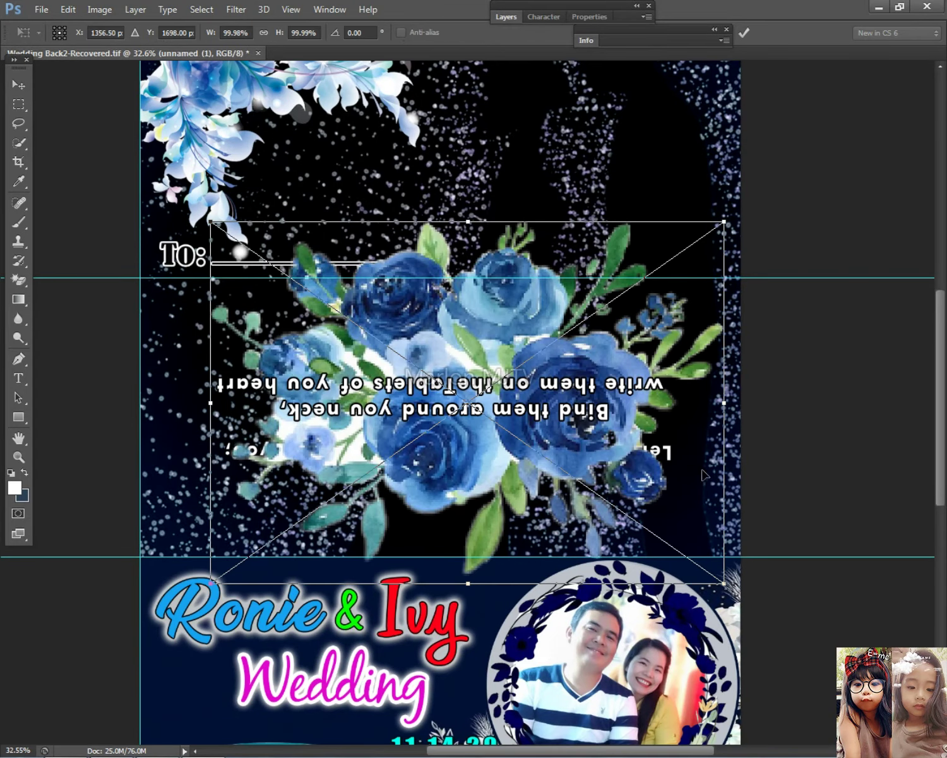
left_click_drag(723, 581, 445, 385)
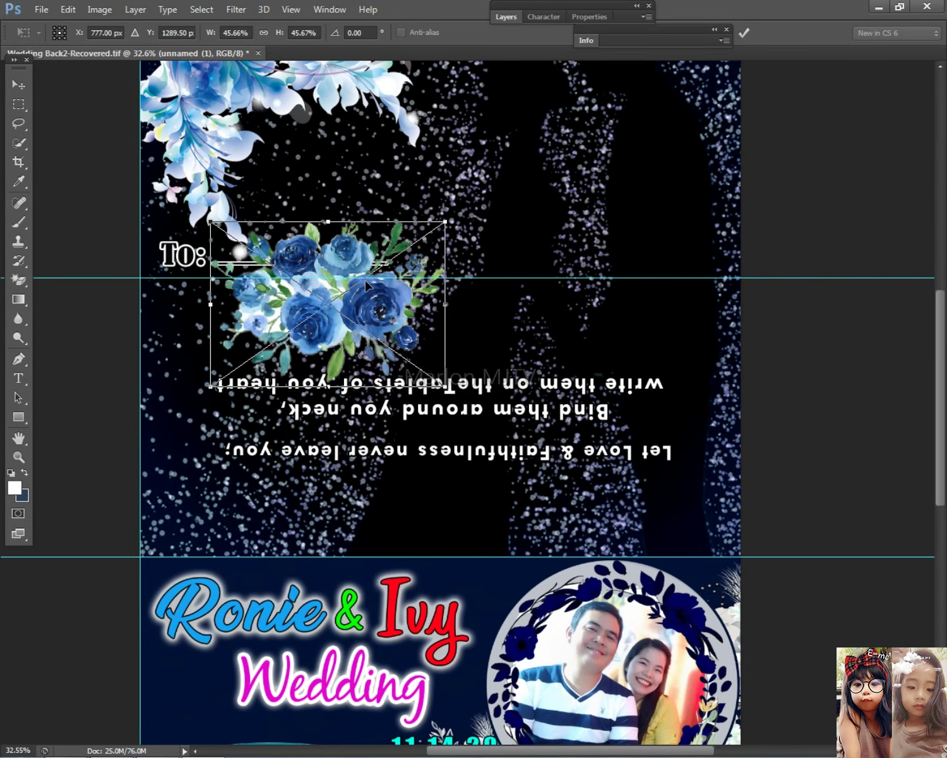
scroll(362, 280, "down", 1)
mouse_move(355, 250)
left_mouse_down()
mouse_move(258, 633)
mouse_move(269, 628)
left_mouse_up()
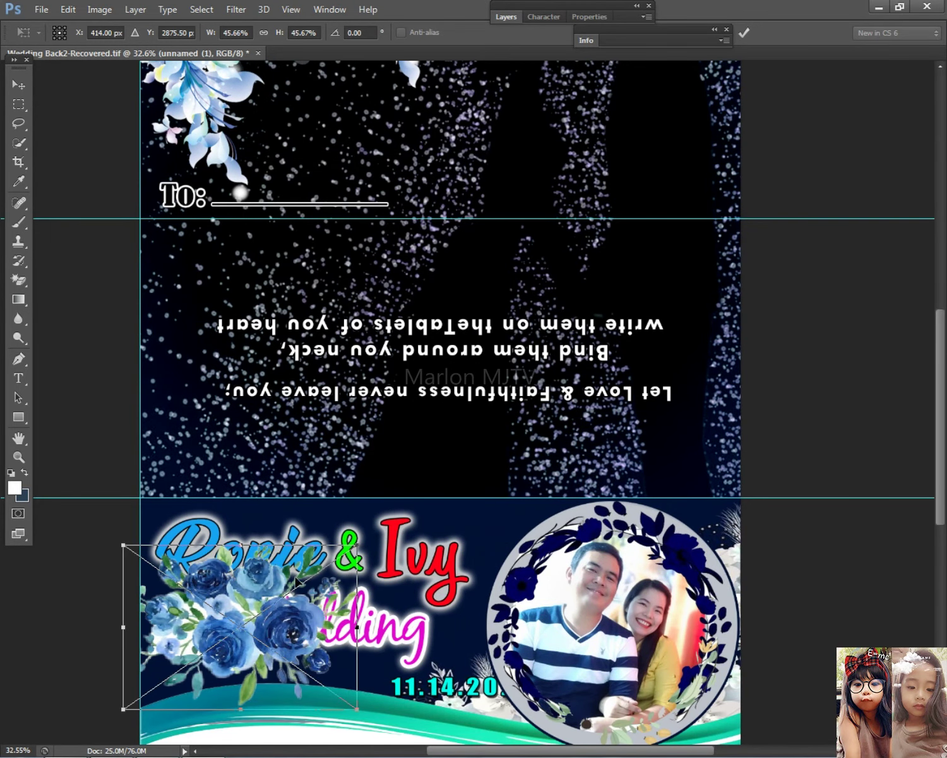
key("Return")
Bring the ampersand and Ronie text layers to the front, above the roses
right_click(350, 562)
left_click(369, 580)
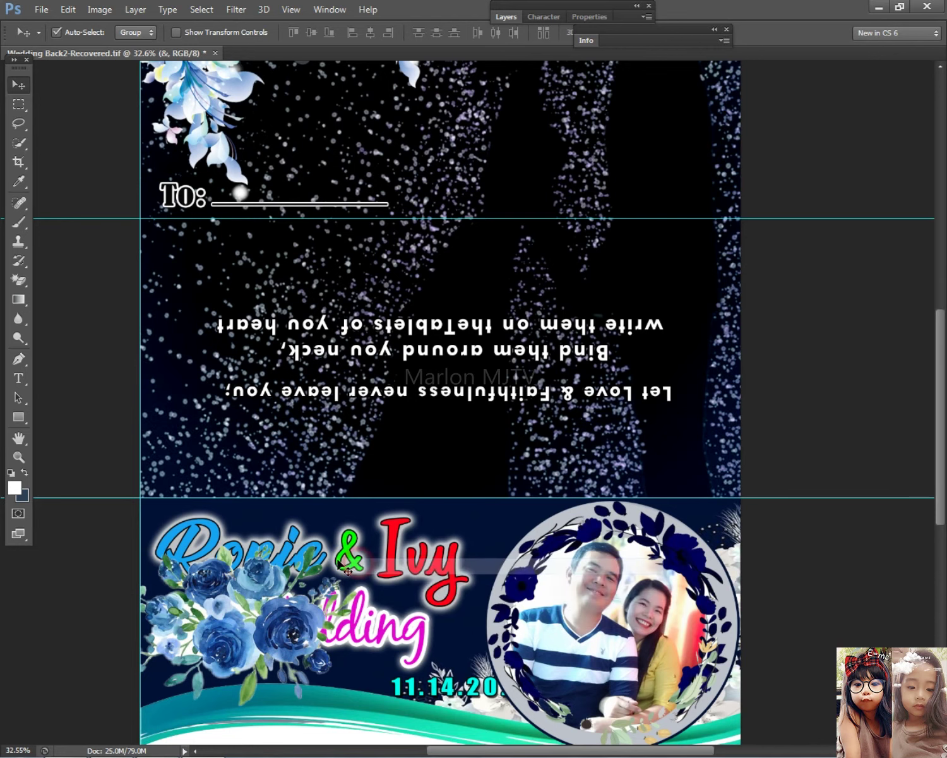
left_click(135, 9)
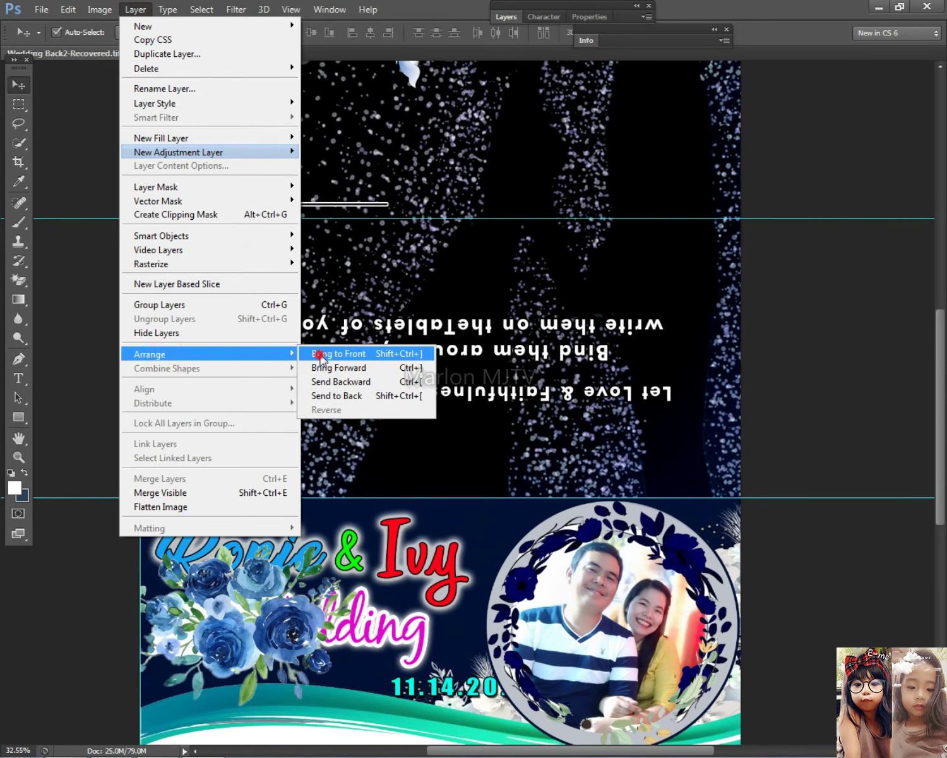
mouse_move(150, 353)
left_click(314, 352)
left_click(271, 558)
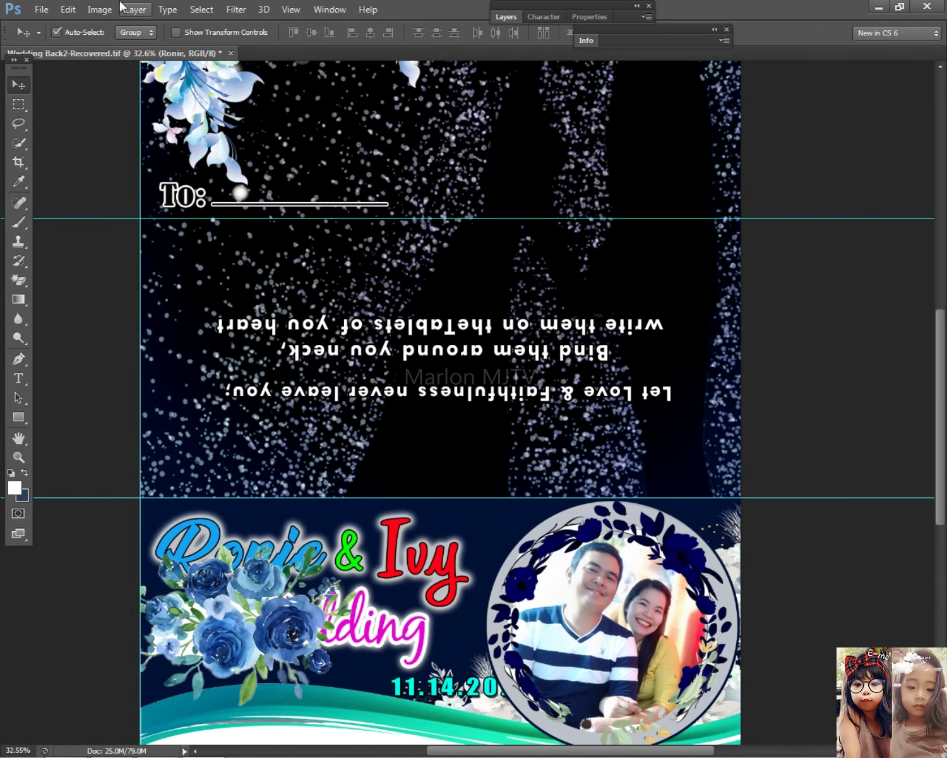
left_click(135, 9)
left_click(319, 353)
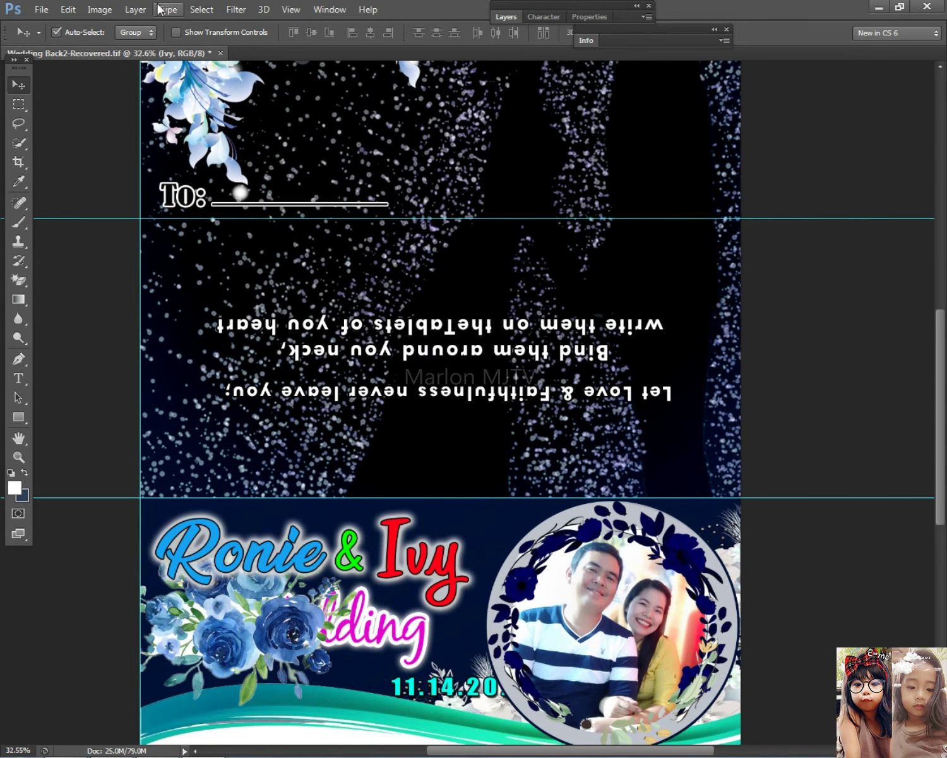
Bring the Ivy and Wedding text layers to the front, above the roses
left_click(136, 9)
left_click(228, 352)
left_click(344, 354)
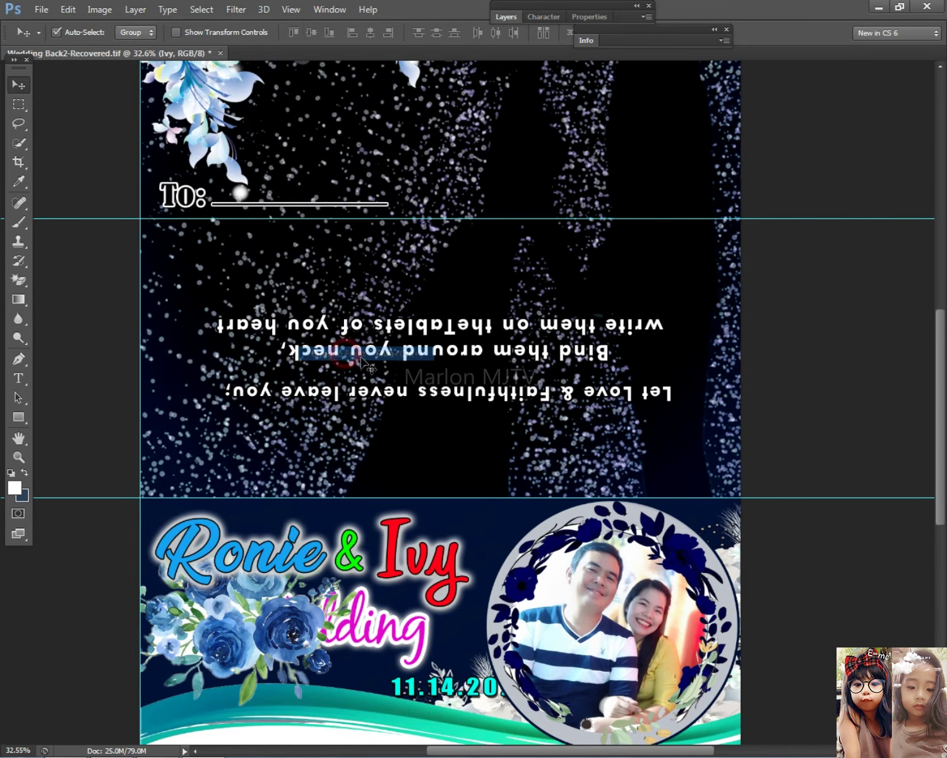
right_click(366, 636)
left_click(391, 642)
left_click(136, 10)
left_click(172, 355)
left_click(391, 354)
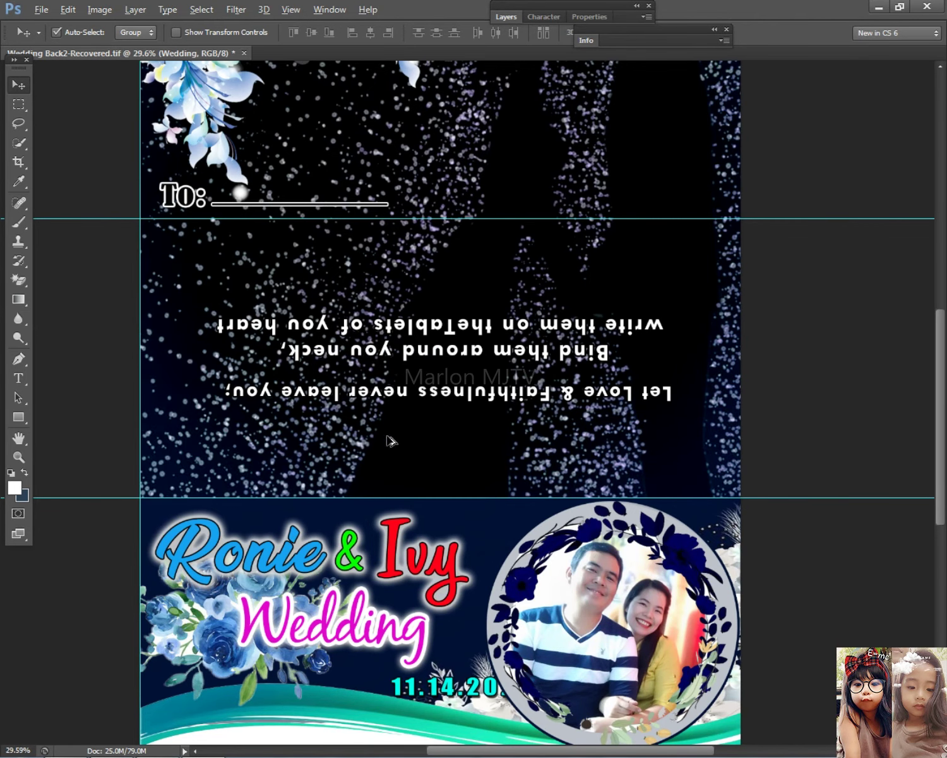
scroll(382, 537, "down", 2)
scroll(382, 536, "up", 2)
Place a smaller new blue rose cluster at the front panel's lower-left corner
left_click_drag(261, 622, 262, 622)
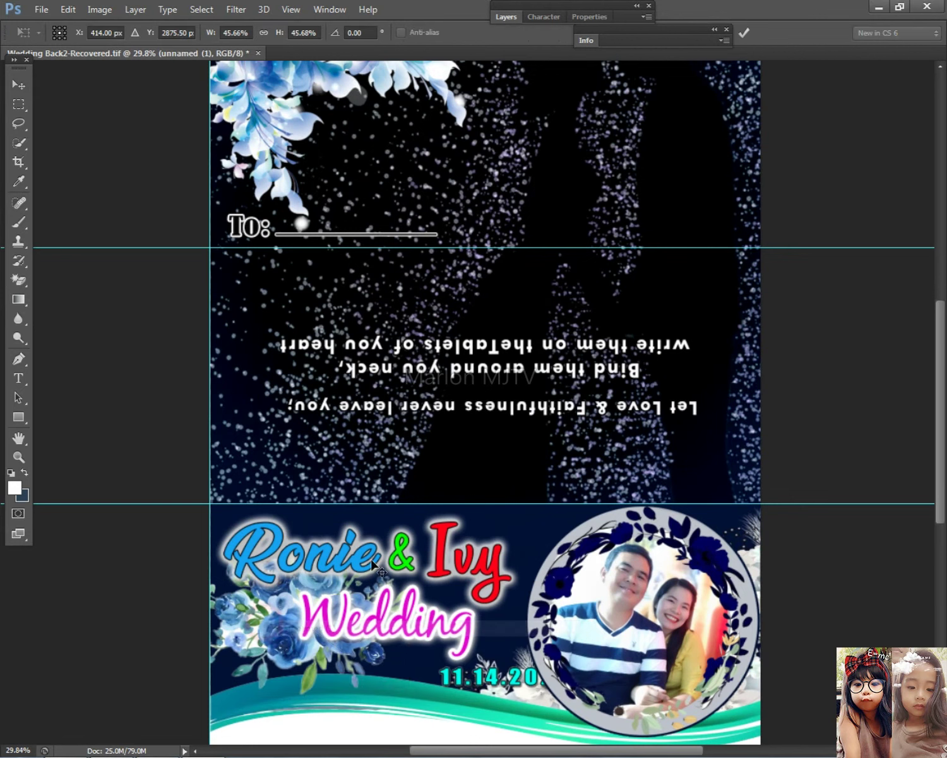
left_click_drag(404, 543, 346, 591)
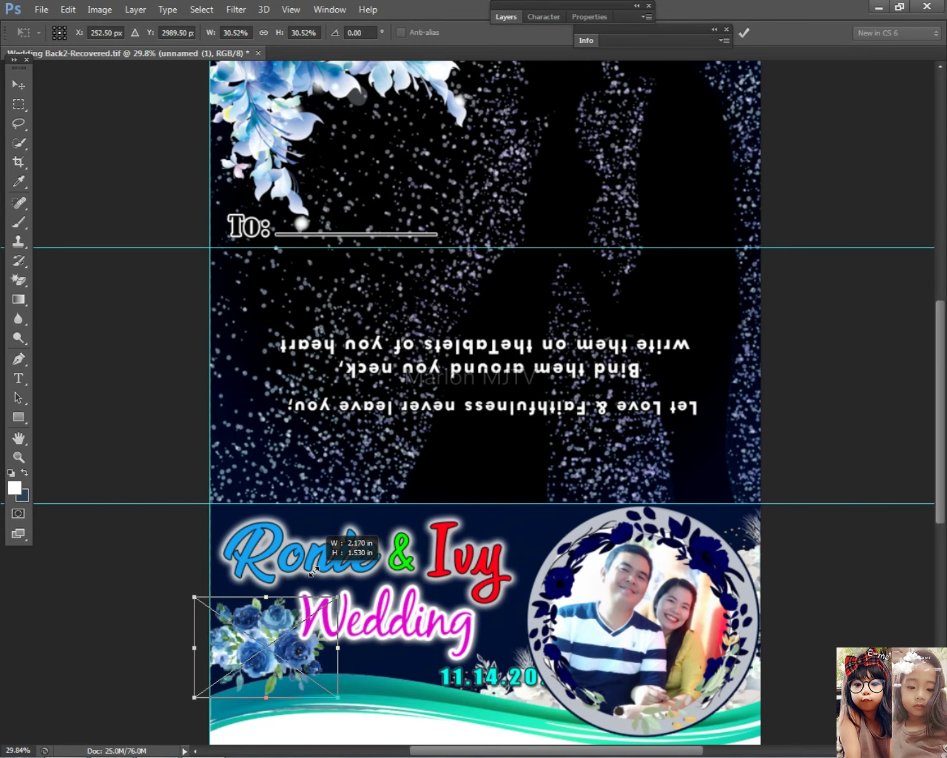
key("Return")
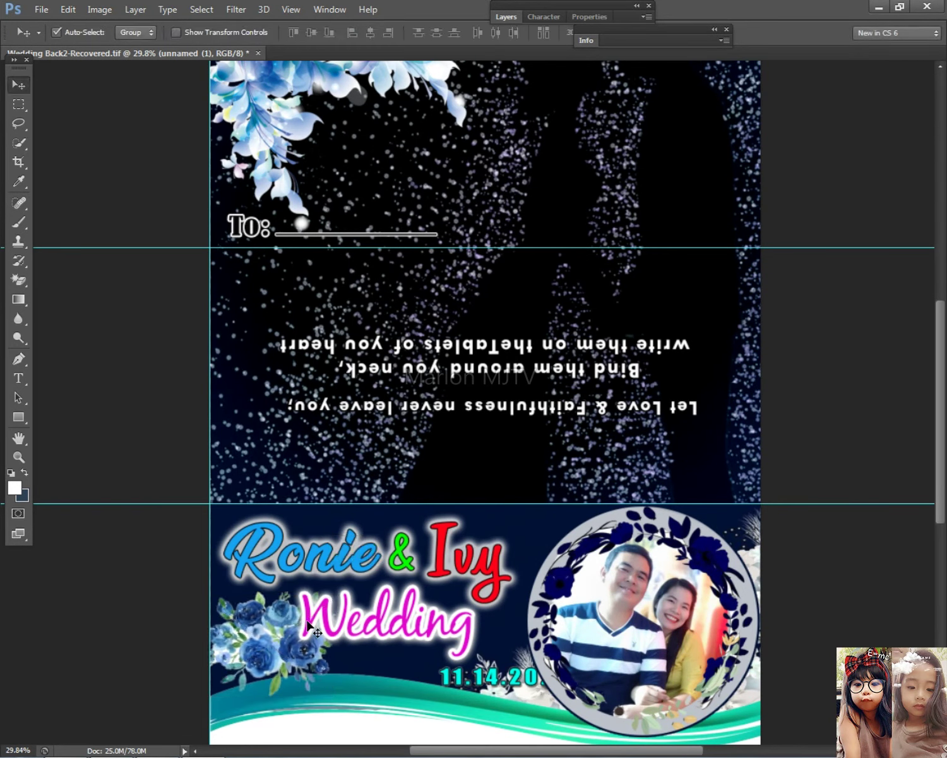
left_click_drag(280, 637, 282, 639)
Shrink the Wedding text to about 89.6% and shift it slightly right beside the roses
left_click(406, 625)
key("ctrl+0")
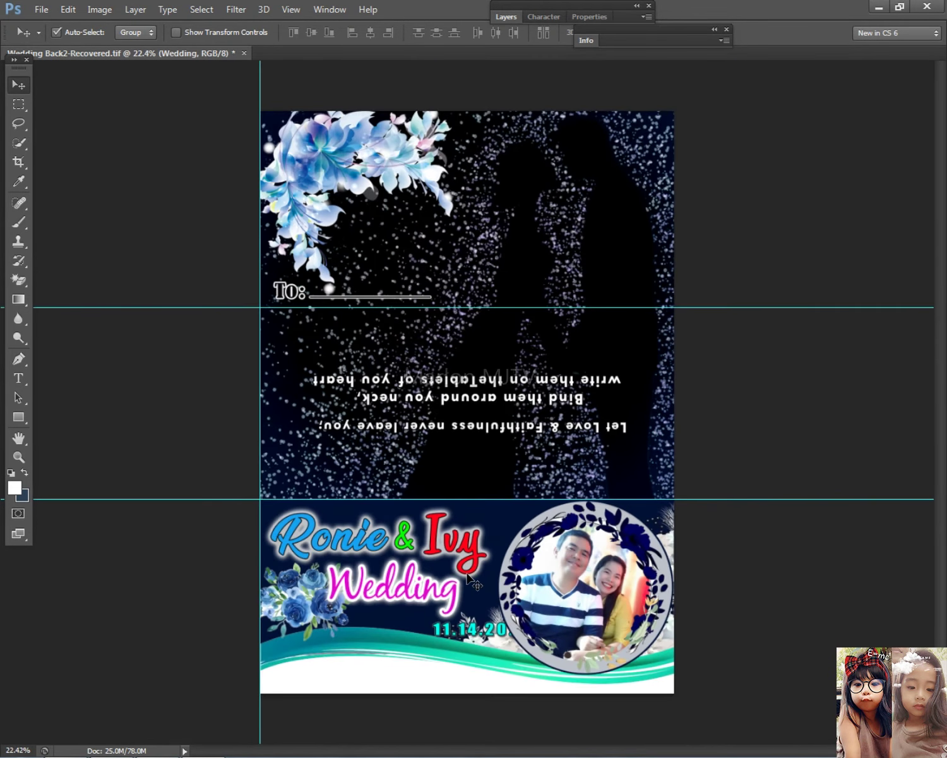
key("ctrl+t")
left_click_drag(333, 619, 339, 616)
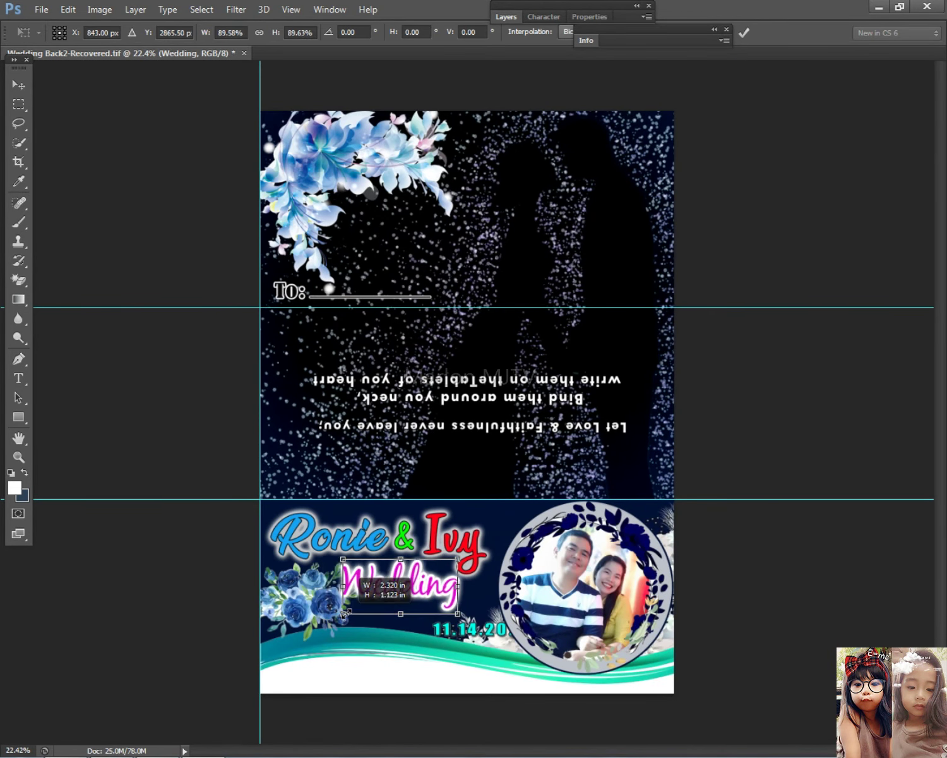
key("Return")
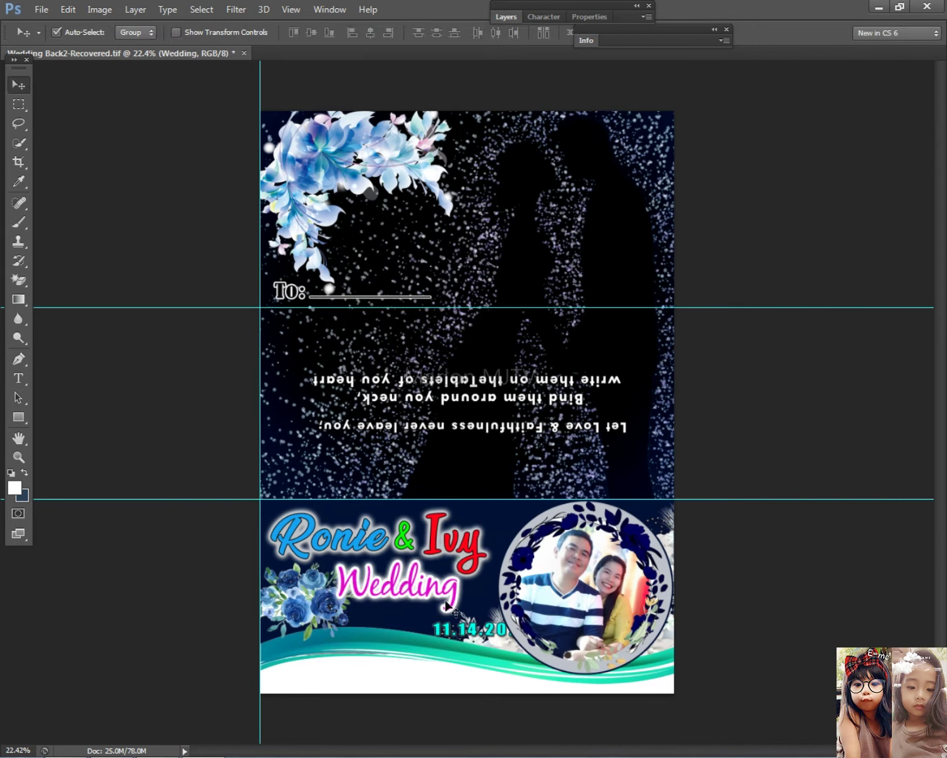
left_click_drag(444, 585, 486, 615)
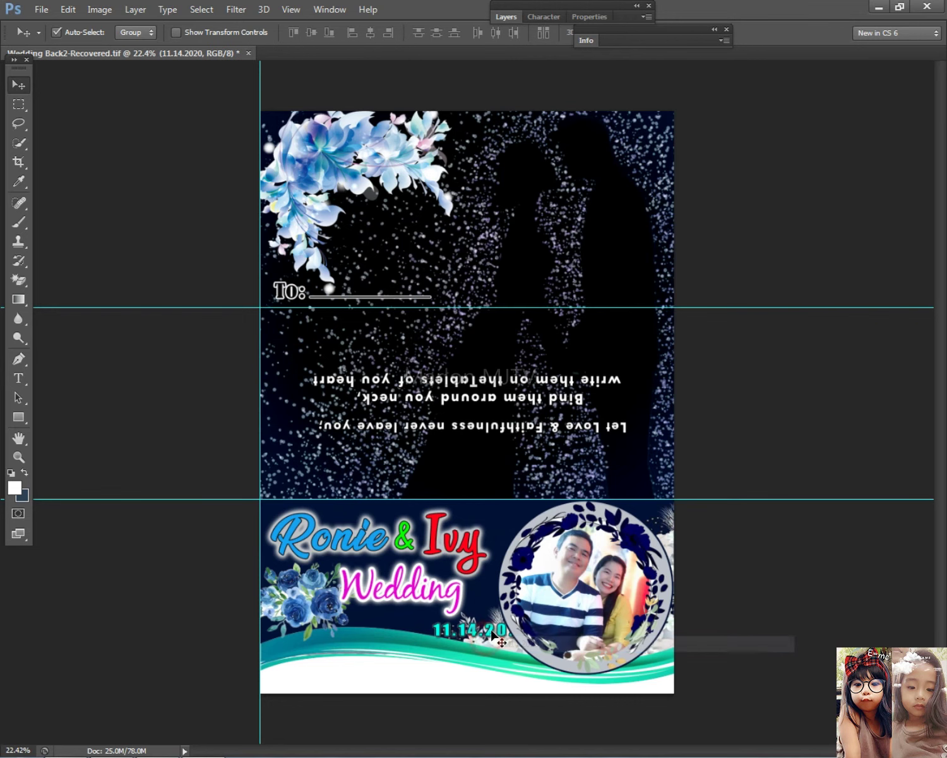
scroll(597, 580, "down", 2)
scroll(590, 571, "up", 1)
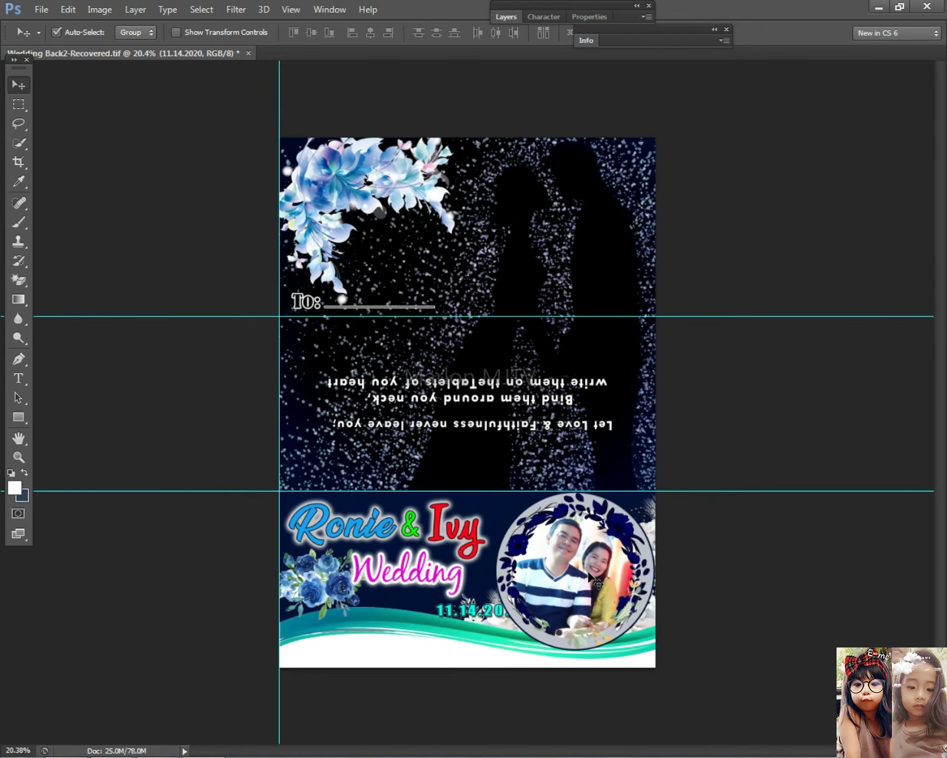
scroll(591, 576, "down", 1)
scroll(590, 576, "up", 1)
scroll(590, 575, "up", 3)
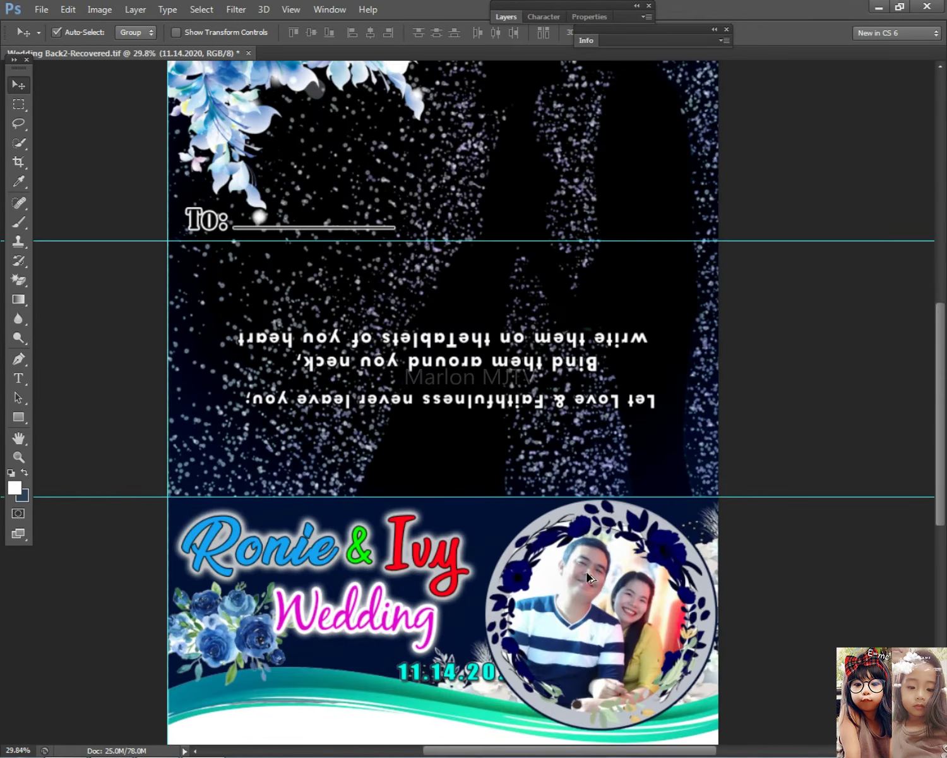
scroll(589, 575, "down", 1)
scroll(445, 467, "up", 1)
scroll(442, 454, "up", 1)
left_click(100, 9)
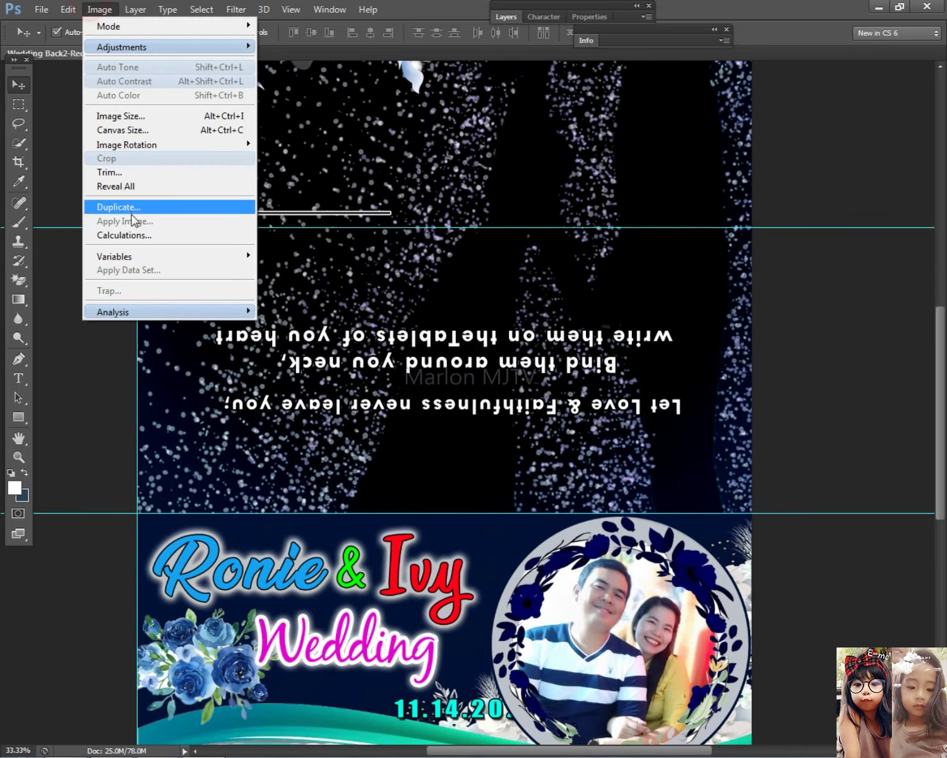
mouse_move(127, 145)
left_click(275, 140)
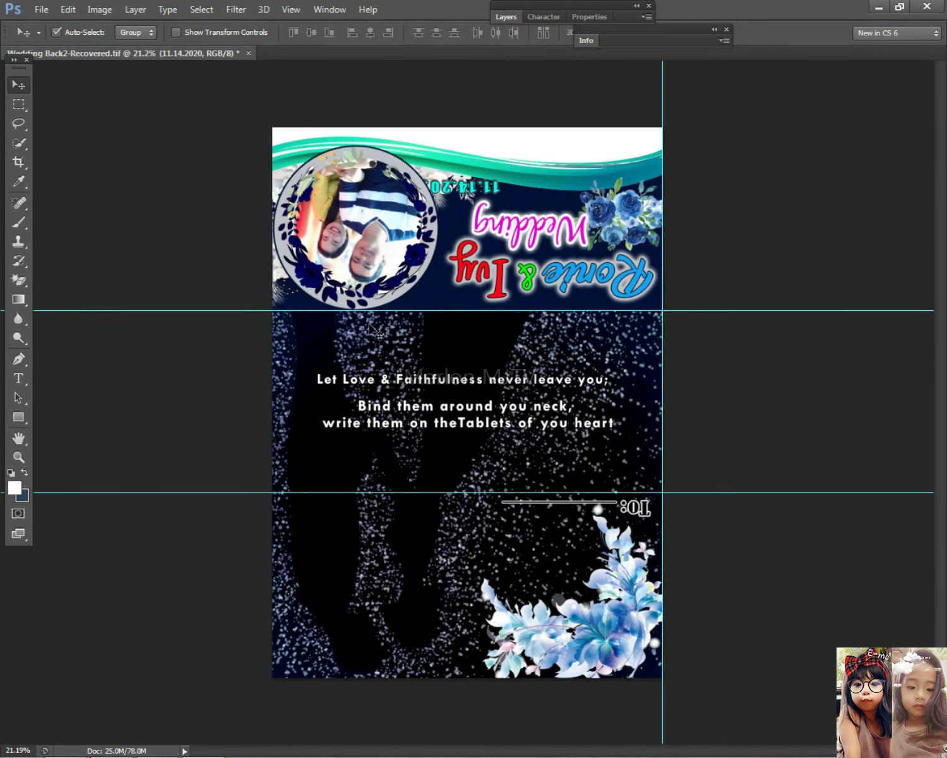
scroll(442, 366, "up", 2)
scroll(558, 407, "down", 1)
scroll(726, 449, "down", 2)
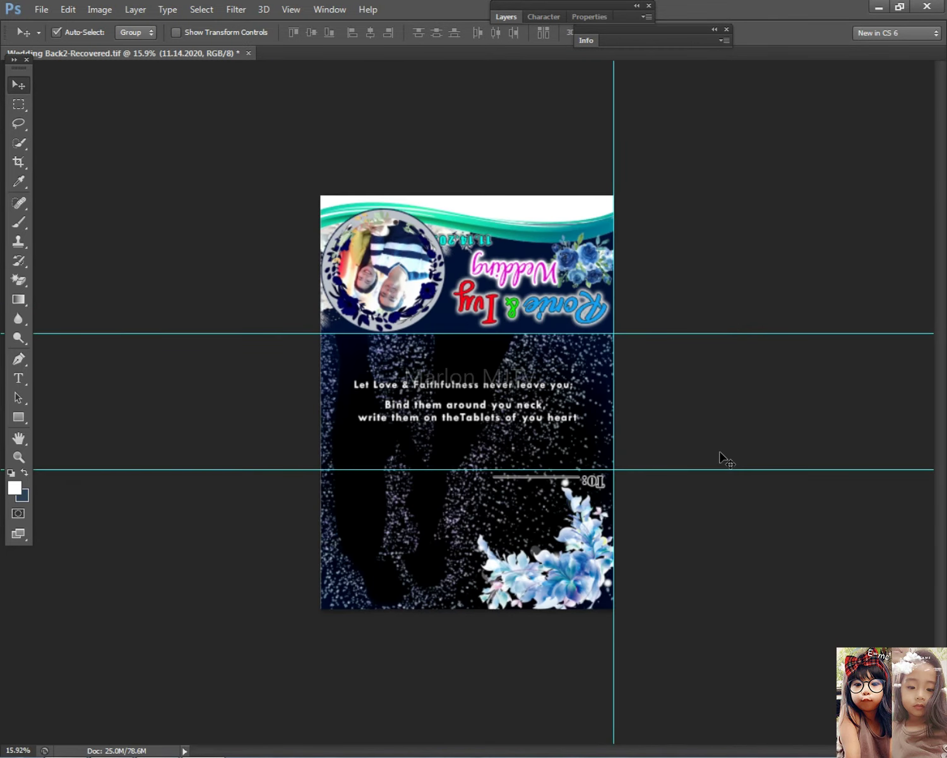
scroll(694, 467, "down", 1)
scroll(568, 480, "up", 2)
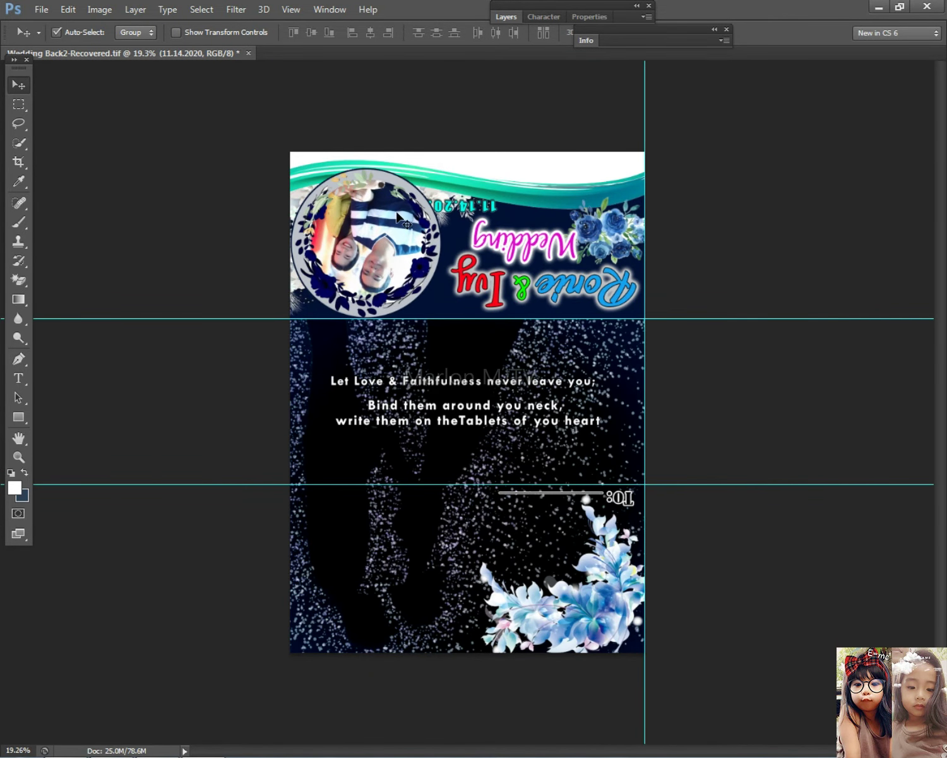
scroll(272, 156, "up", 1)
scroll(322, 205, "up", 1)
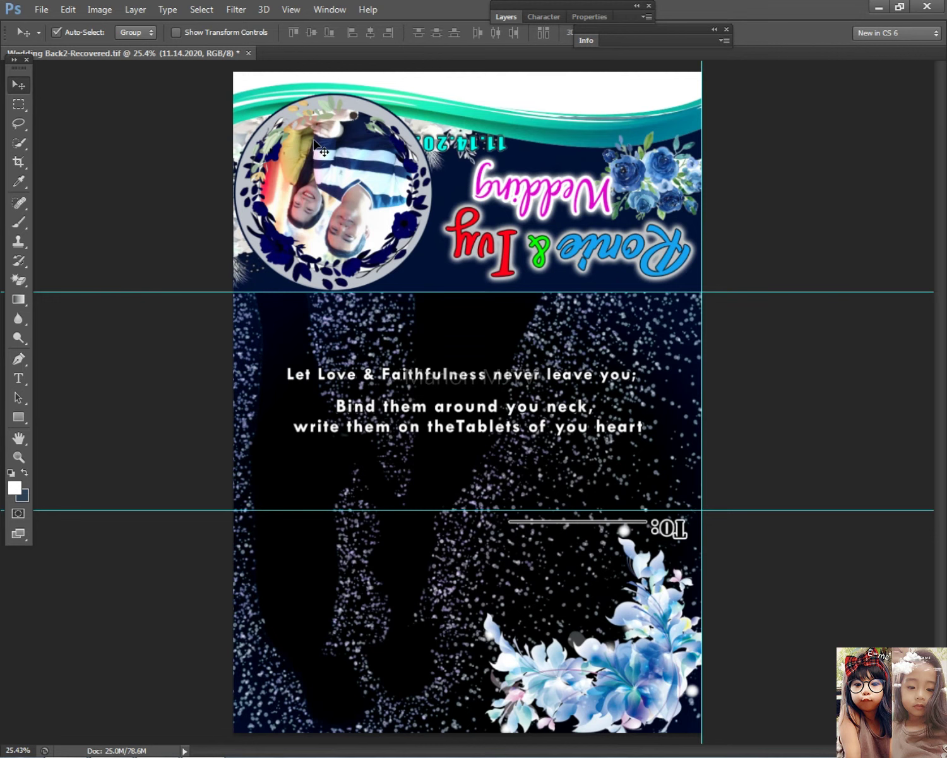
left_click(115, 12)
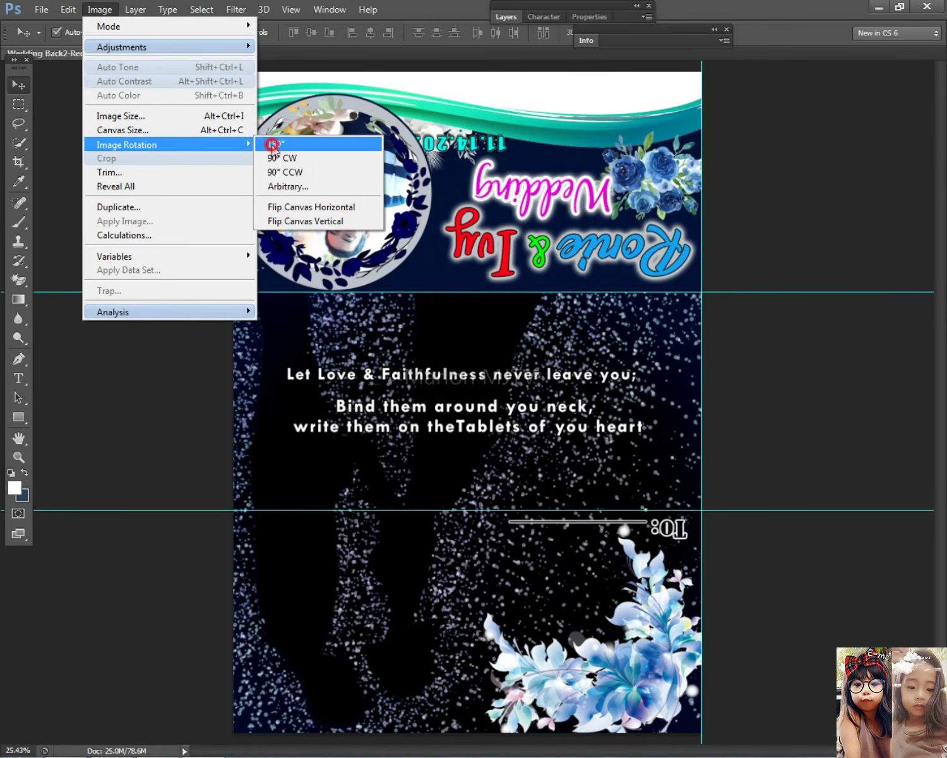
left_click(274, 145)
scroll(540, 548, "down", 1)
scroll(539, 548, "up", 2)
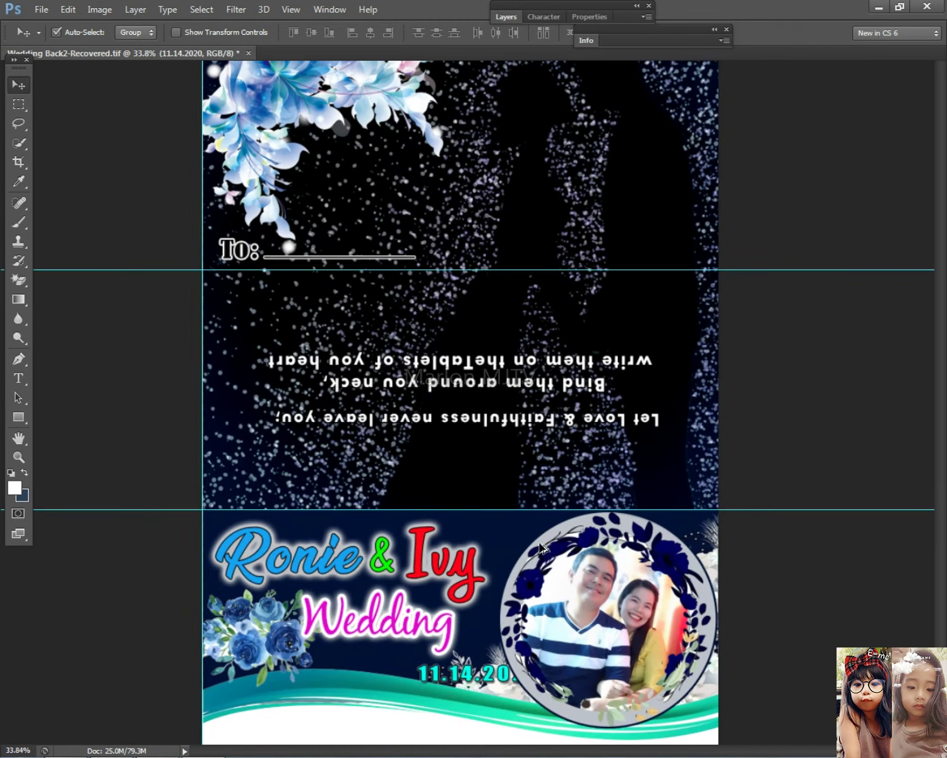
scroll(437, 553, "up", 1)
scroll(469, 193, "up", 1)
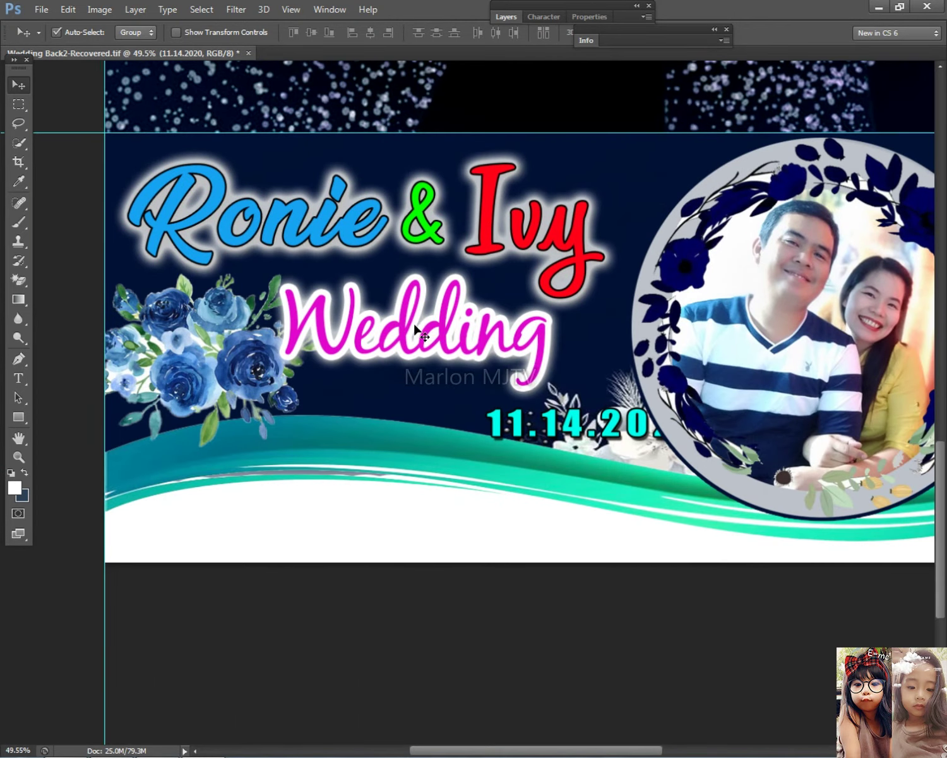
Nudge the Wedding text slightly left and stretch the new rose cluster slightly larger
left_click(424, 334)
left_click_drag(424, 333, 418, 335)
left_click(223, 340)
key("ctrl+t")
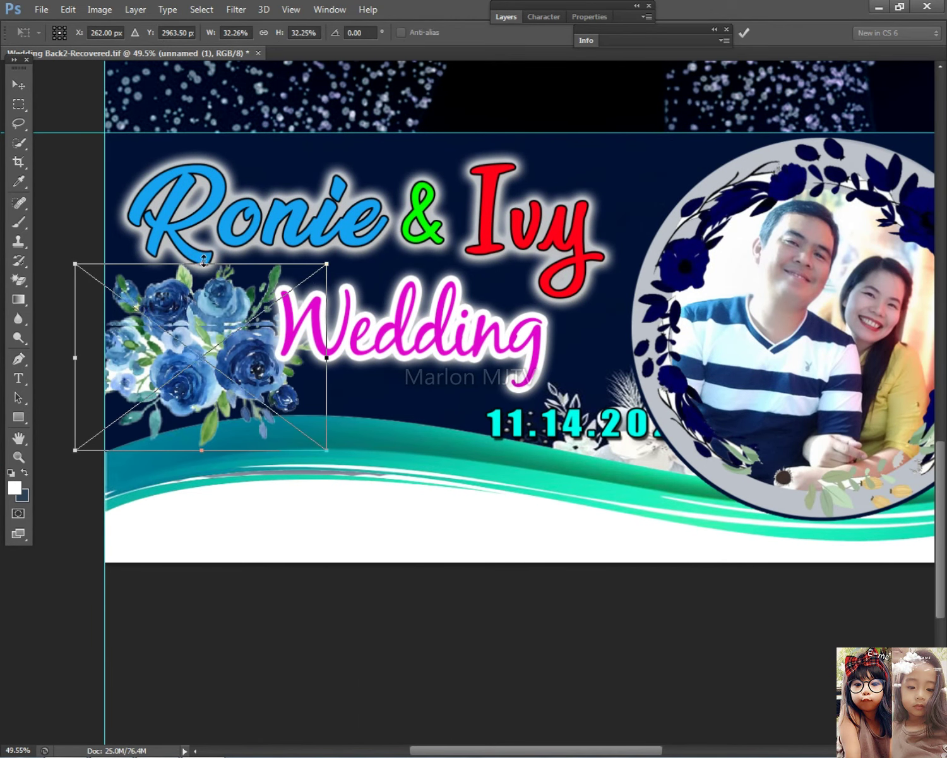
left_click_drag(203, 259, 203, 259)
left_click_drag(326, 455, 327, 462)
key("Return")
Select the Wedding text layer and move it up and to the right
right_click(424, 352)
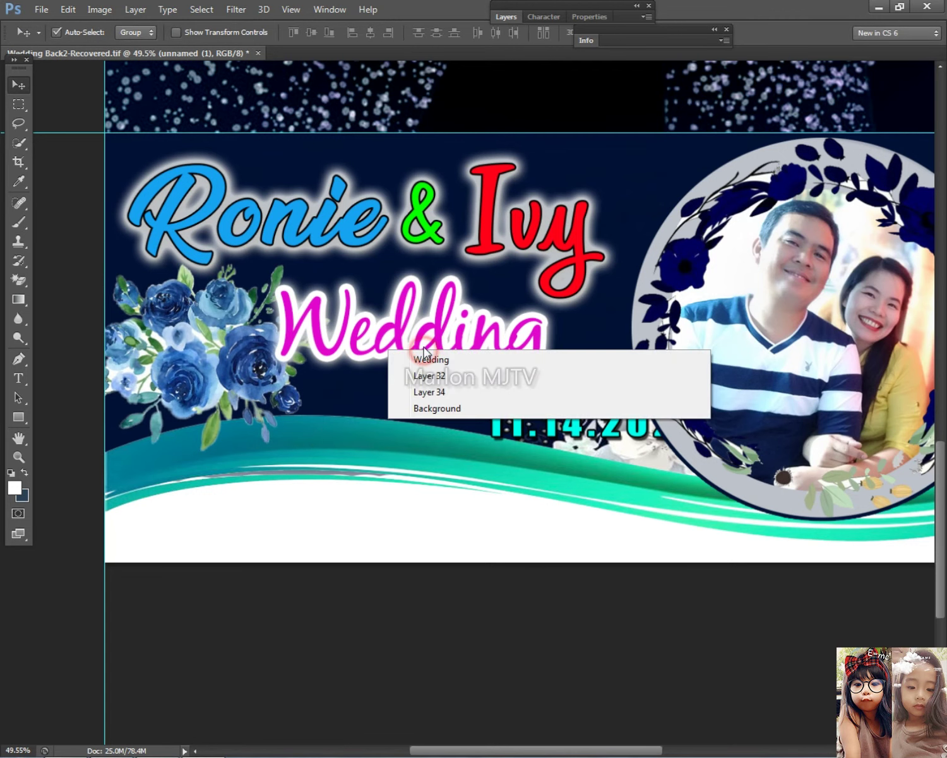
left_click(432, 358)
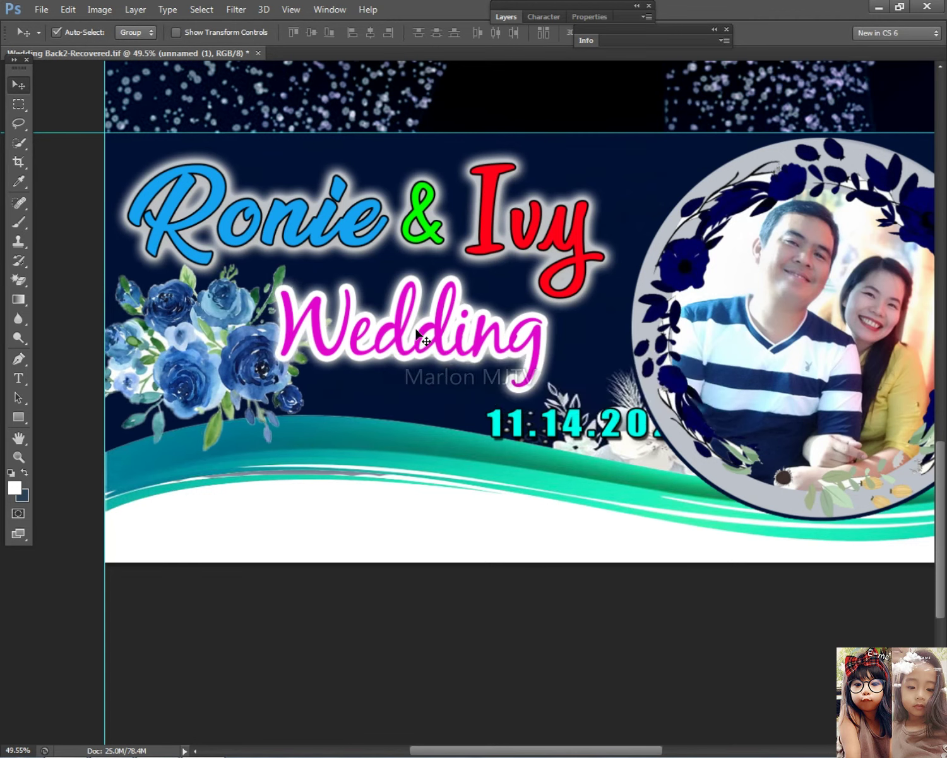
right_click(379, 328)
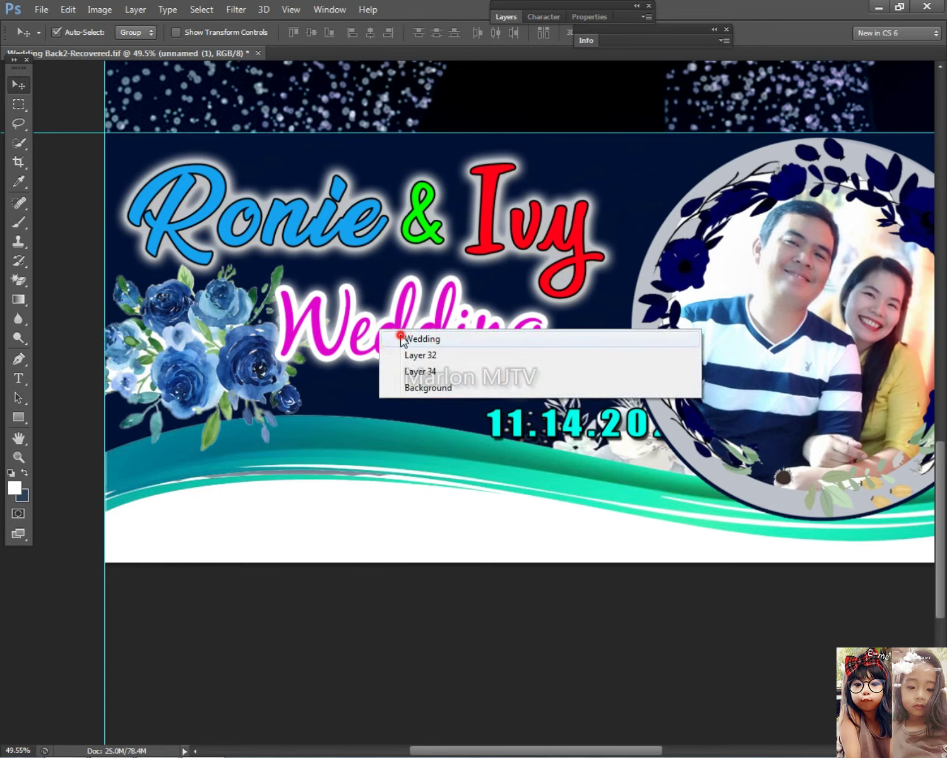
left_click(401, 341)
left_click_drag(399, 342, 409, 337)
key("ctrl+t")
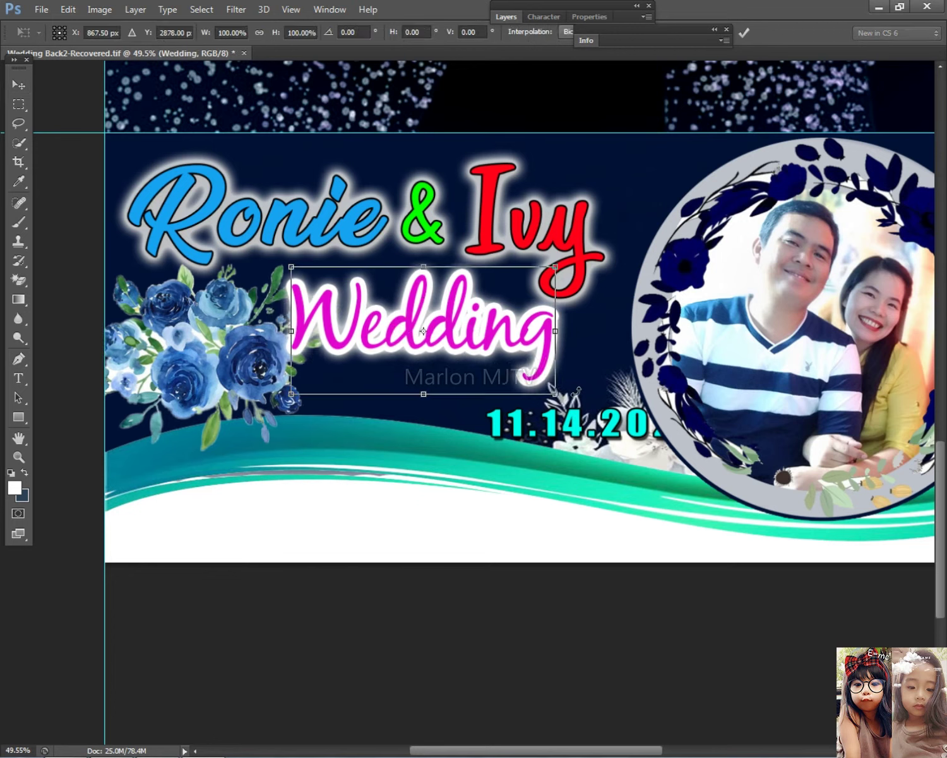
key("Return")
Bring the 11.14.2020 date layer to the front, above the photo circle
right_click(539, 227)
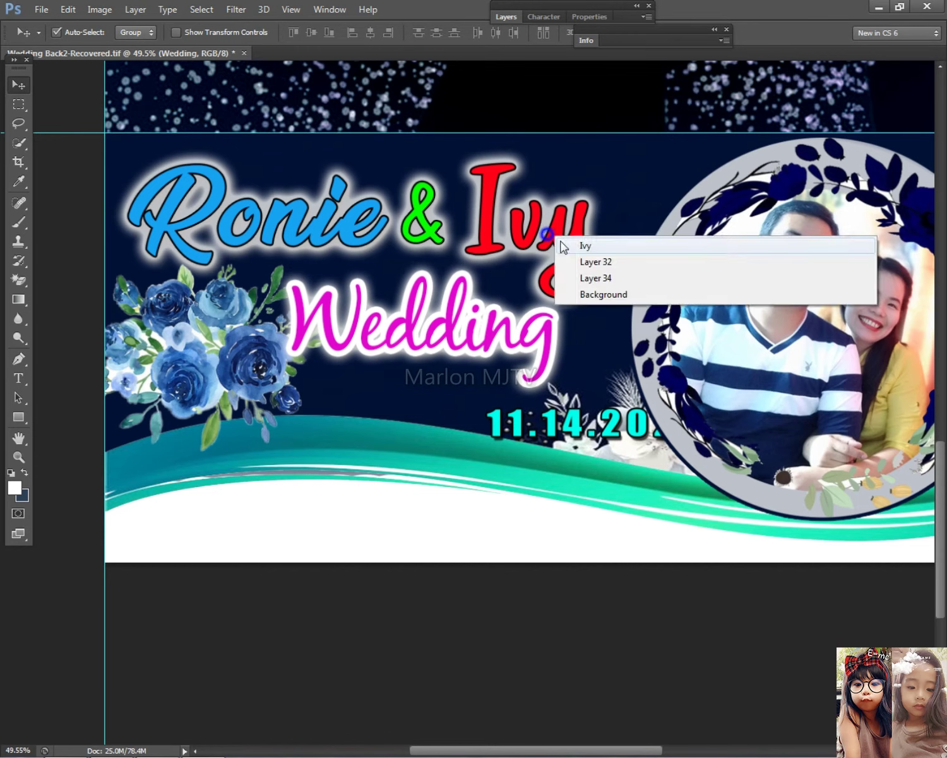
left_click(603, 232)
scroll(680, 281, "down", 2)
scroll(681, 281, "down", 1)
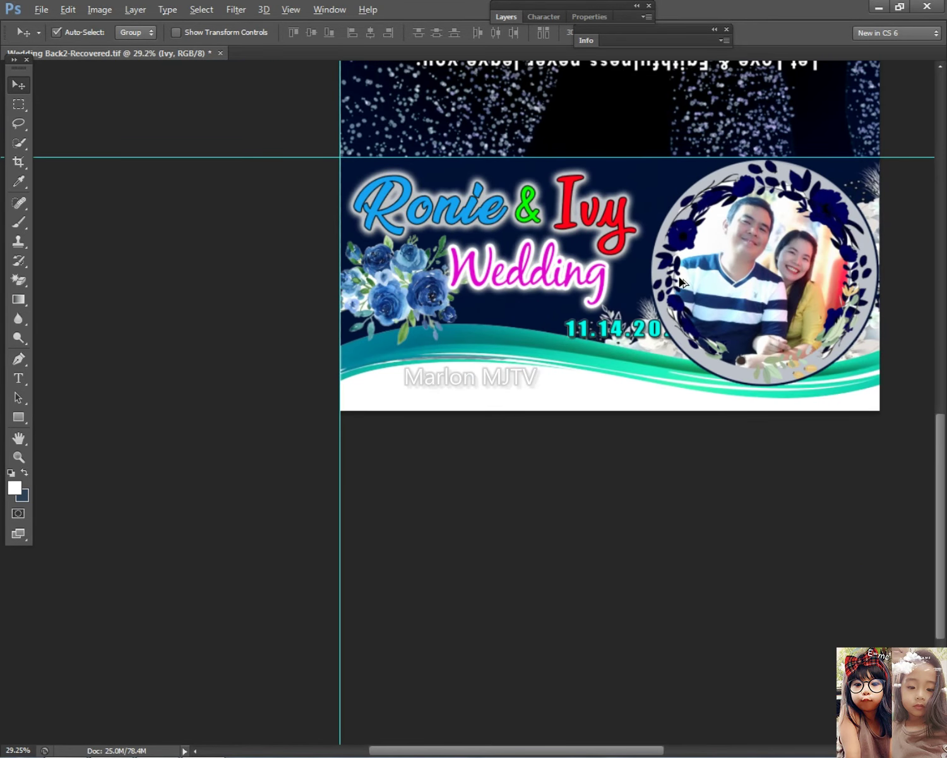
left_click(100, 9)
left_click(384, 349)
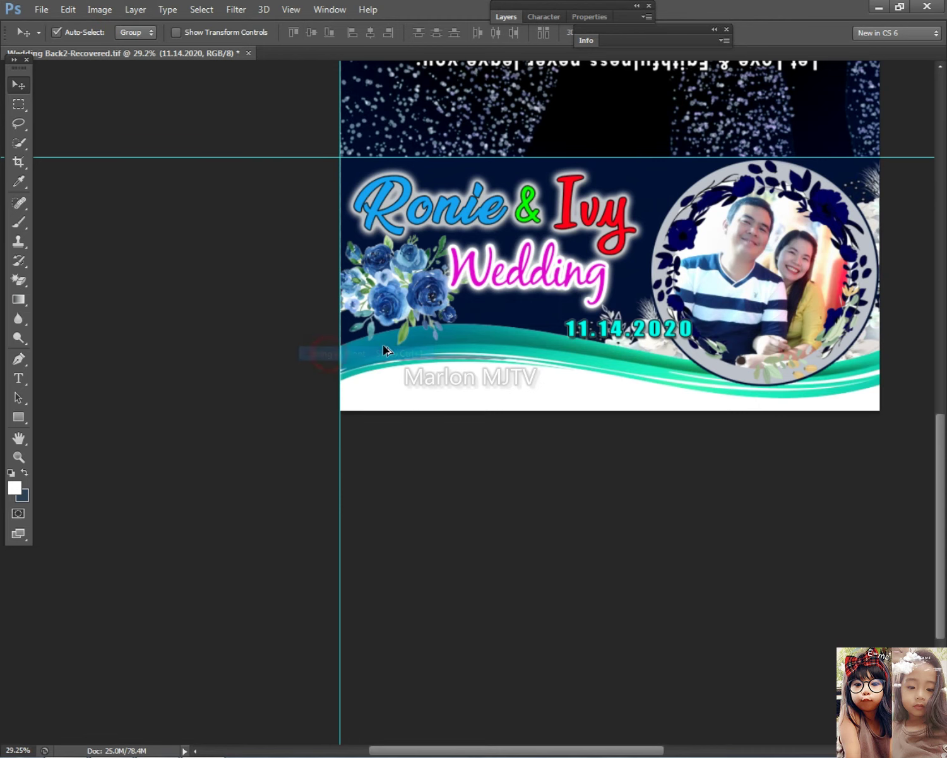
Shift the 11.14.2020 date slightly to the left
scroll(654, 344, "up", 1)
left_click_drag(717, 327, 705, 332)
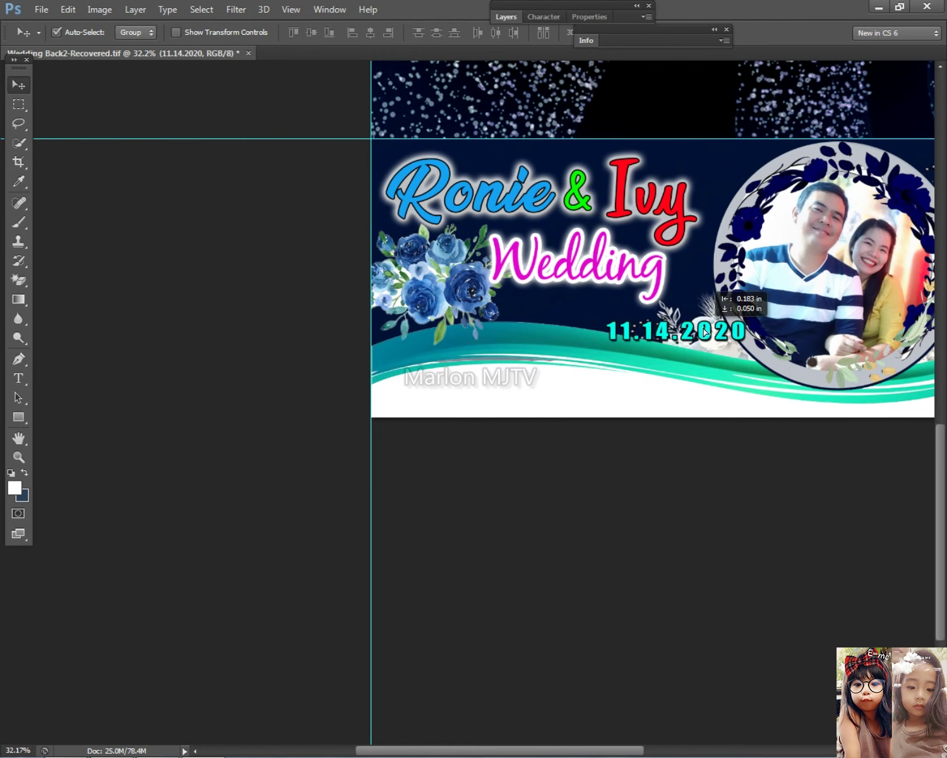
scroll(718, 335, "down", 2)
scroll(716, 334, "down", 2)
scroll(716, 360, "up", 3)
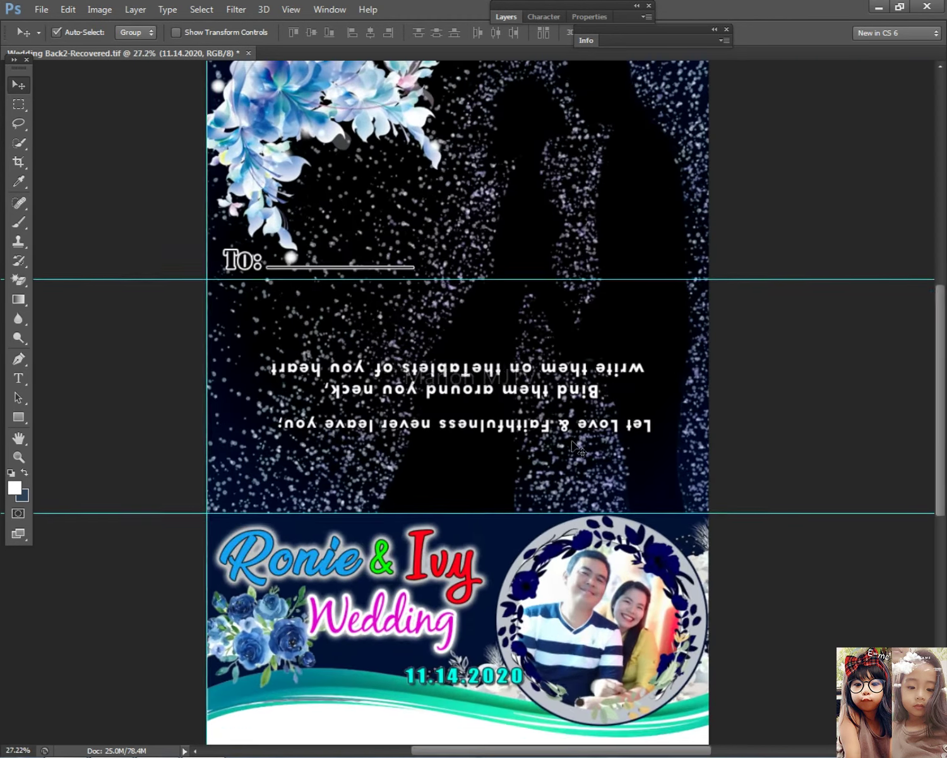
Pick Layer 2, the starry couple background, from the layer list and open Levels
left_click(607, 577)
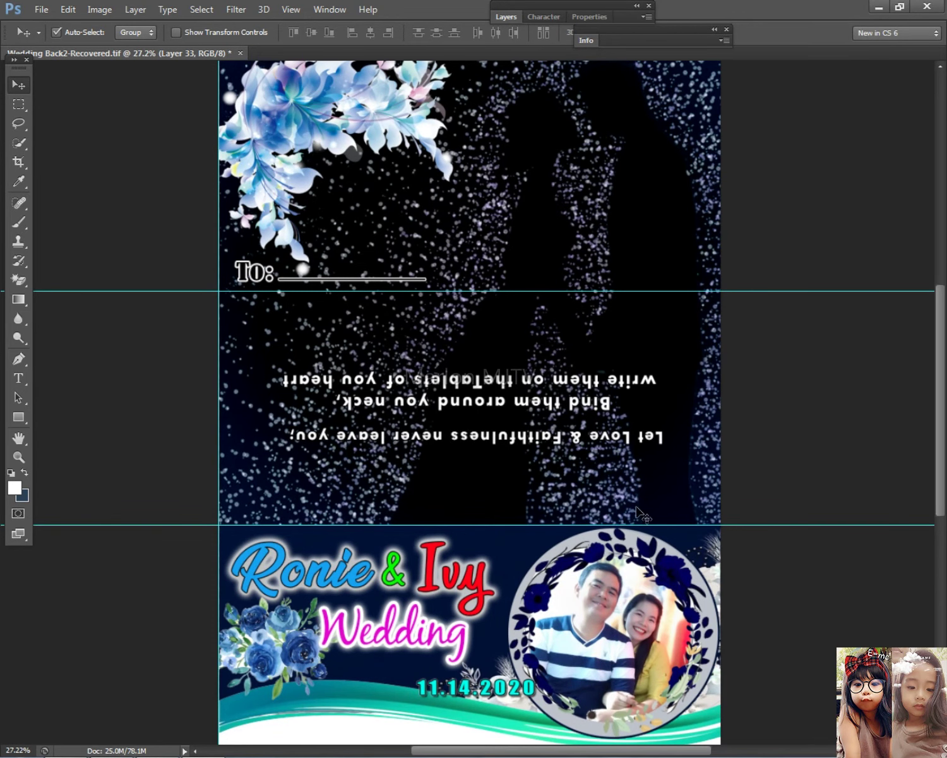
scroll(659, 505, "down", 2)
scroll(660, 510, "up", 1)
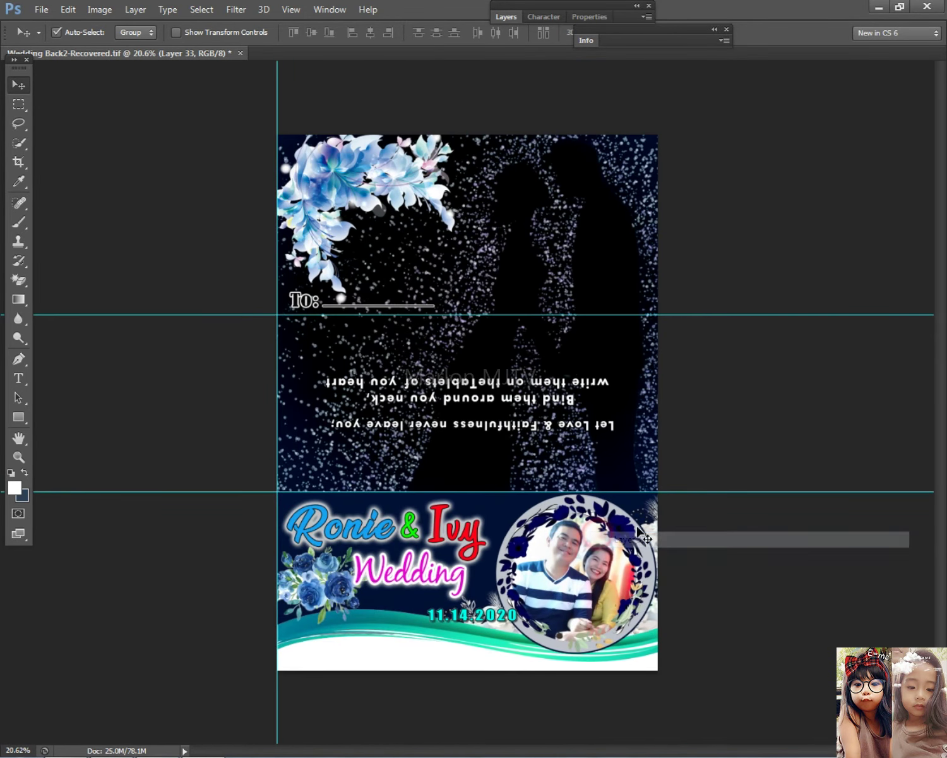
scroll(589, 435, "down", 3)
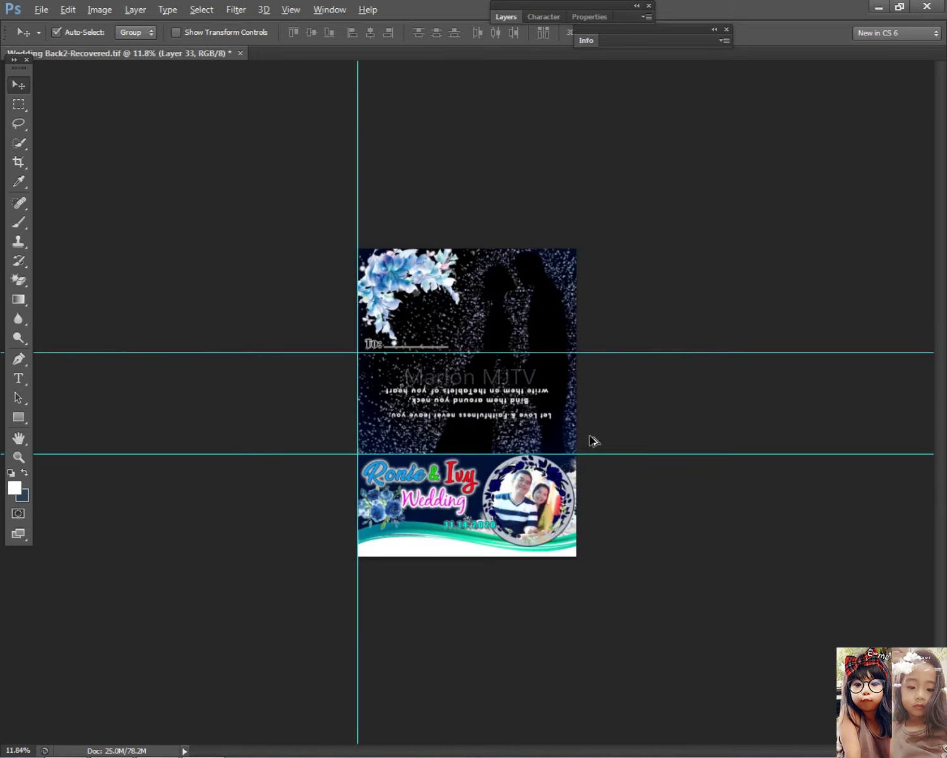
scroll(589, 435, "up", 2)
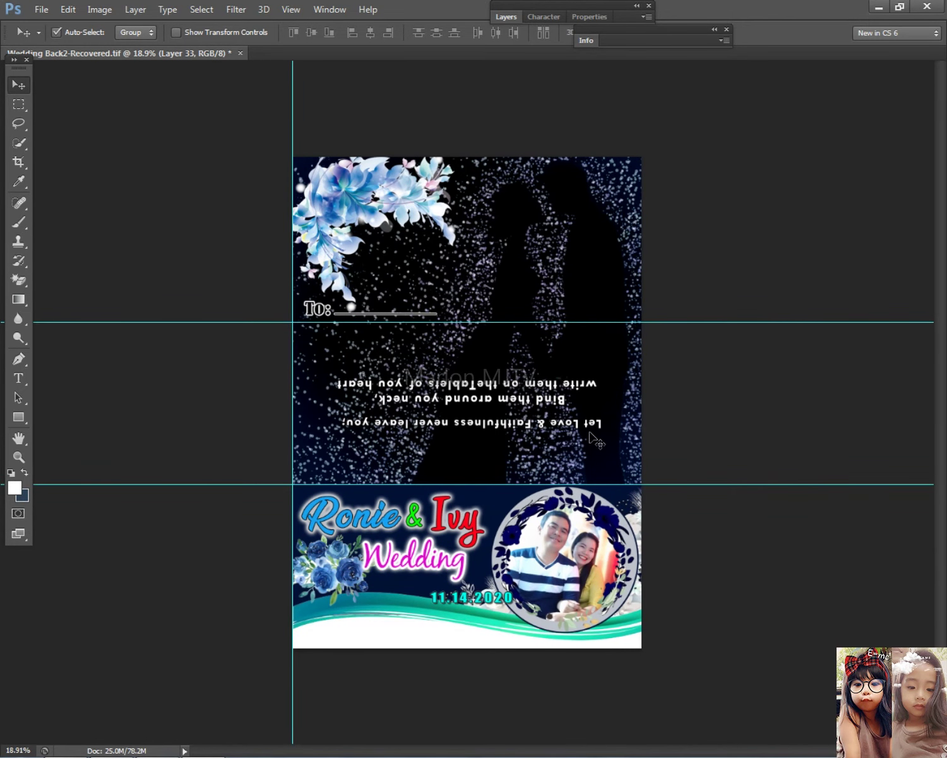
scroll(592, 435, "down", 1)
scroll(591, 436, "up", 1)
right_click(573, 535)
right_click(378, 603)
left_click(387, 610)
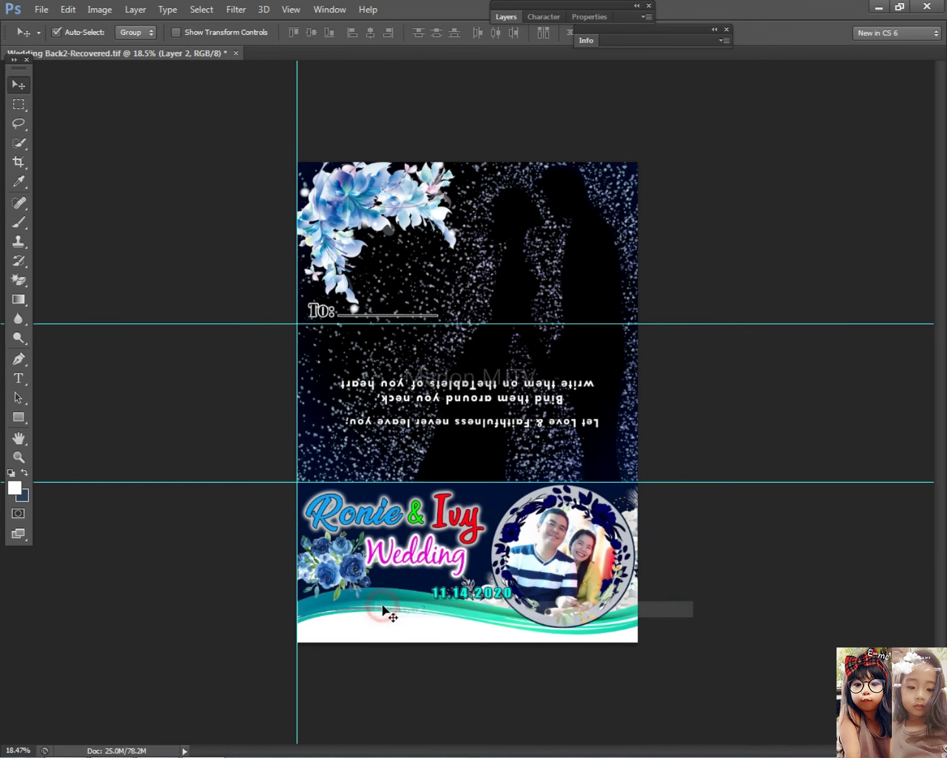
key("ctrl+l")
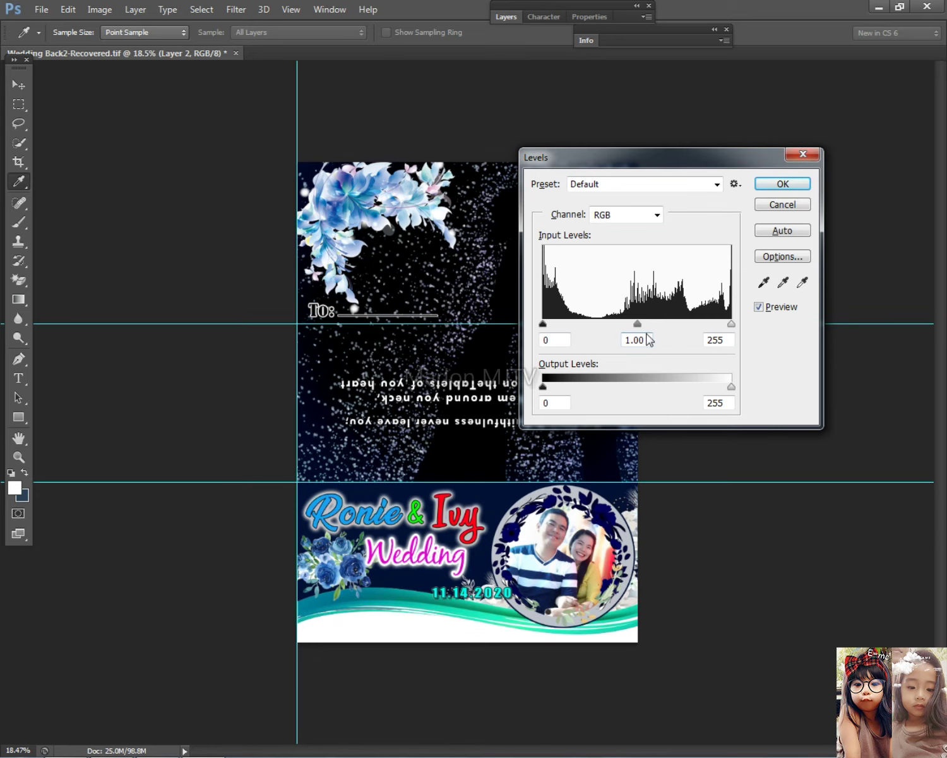
scroll(583, 461, "up", 3)
right_click(274, 562)
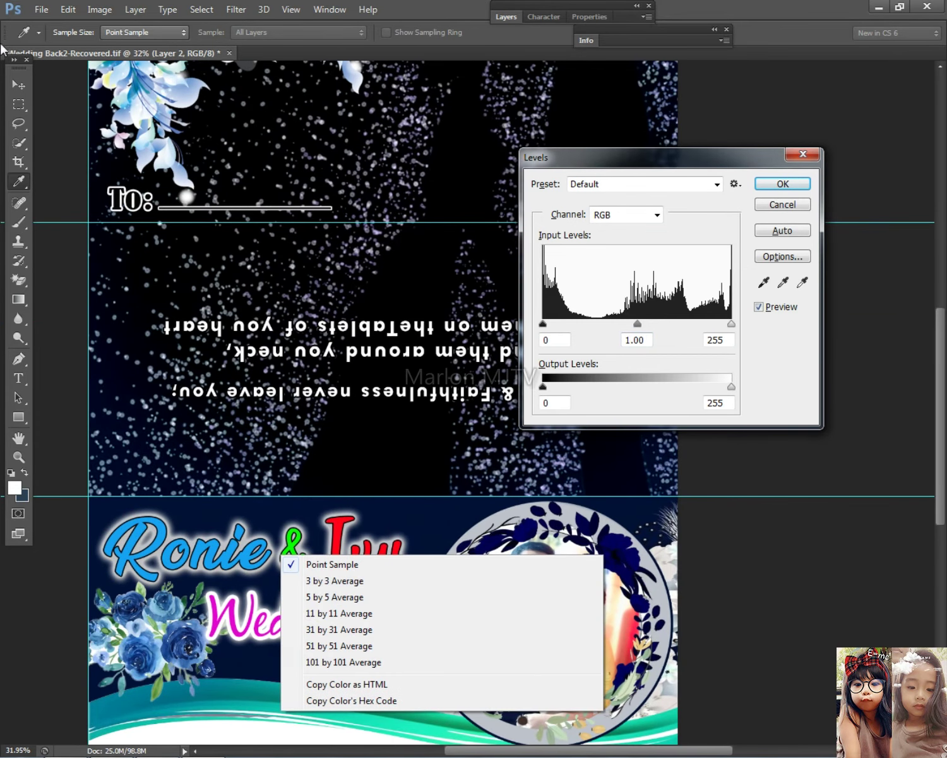
key("Escape")
scroll(232, 467, "down", 2)
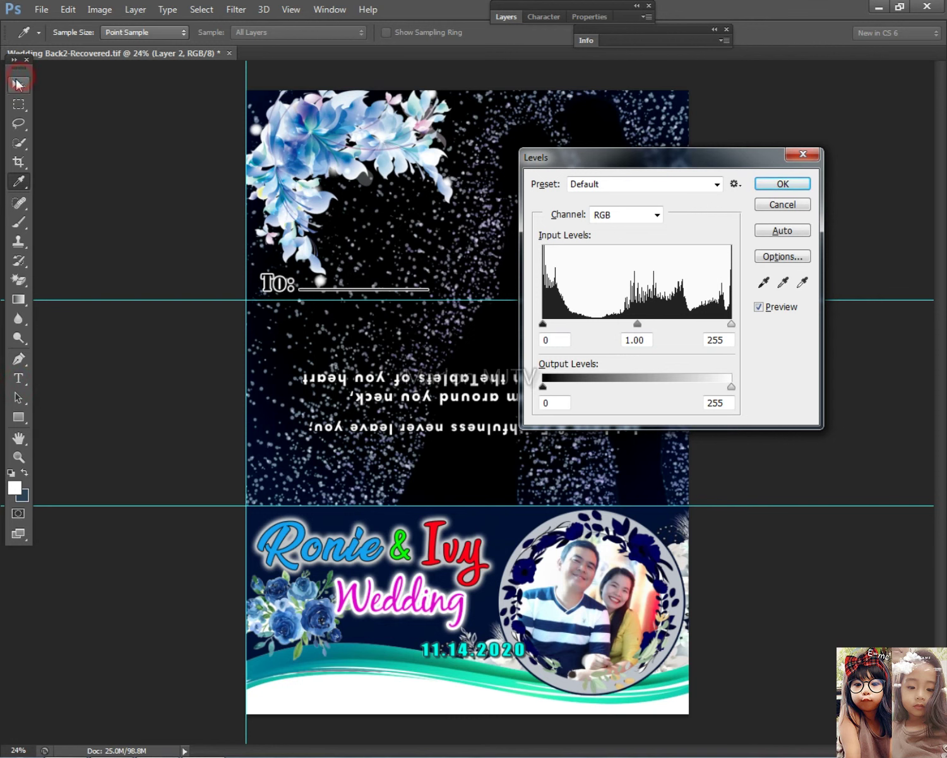
left_click(783, 184)
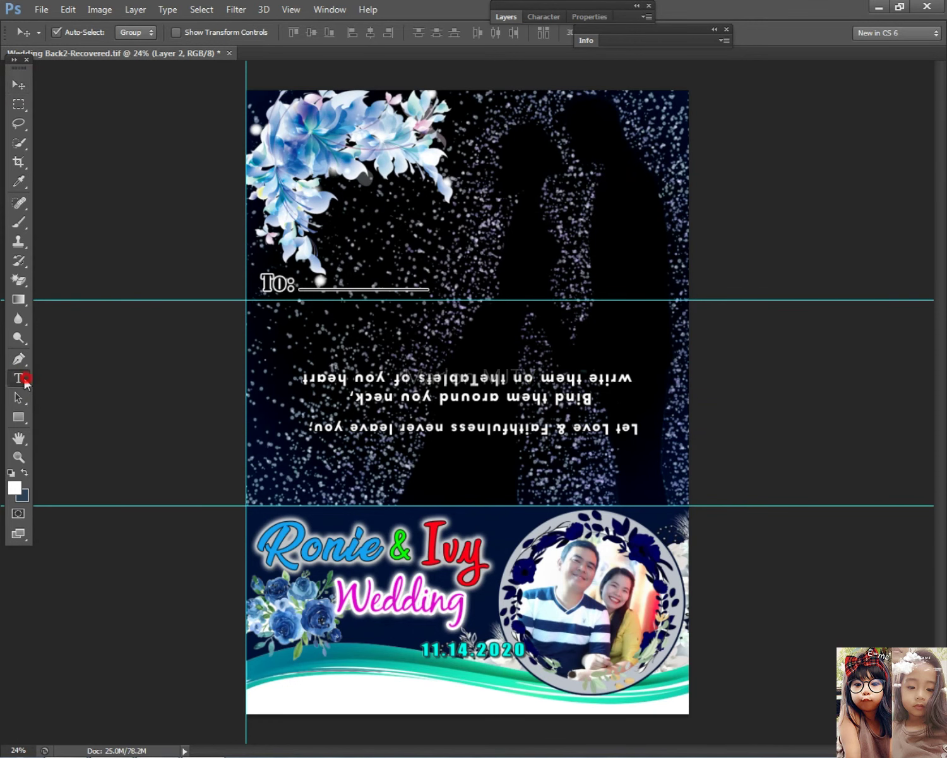
Change the Ivy name's font to the Watercoral script font
left_click(18, 378)
double_click(457, 552)
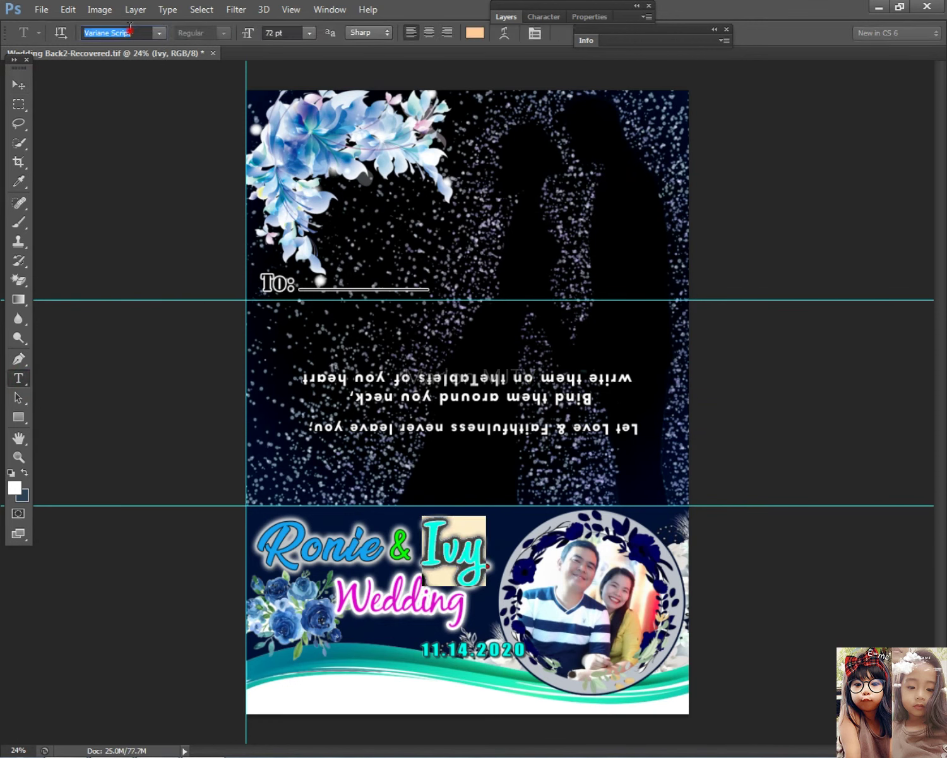
key("Down")
key("Down")
key("Down")
key("Down")
key("Down")
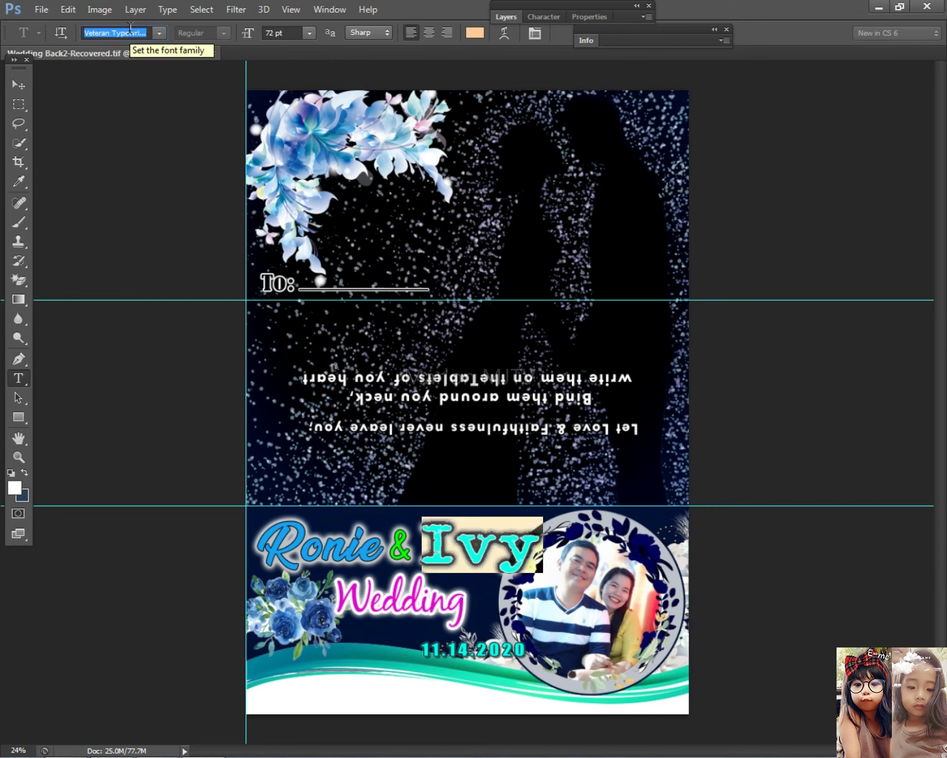
key("Down")
key("Down")
key("Down")
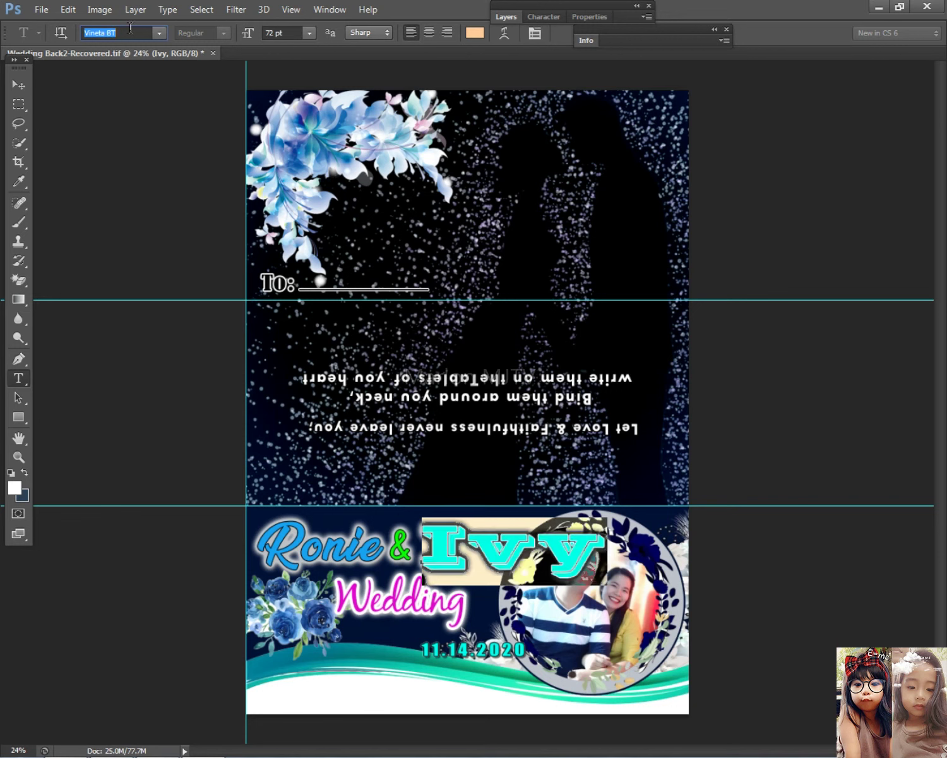
key("Down")
key("Down")
key("Down")
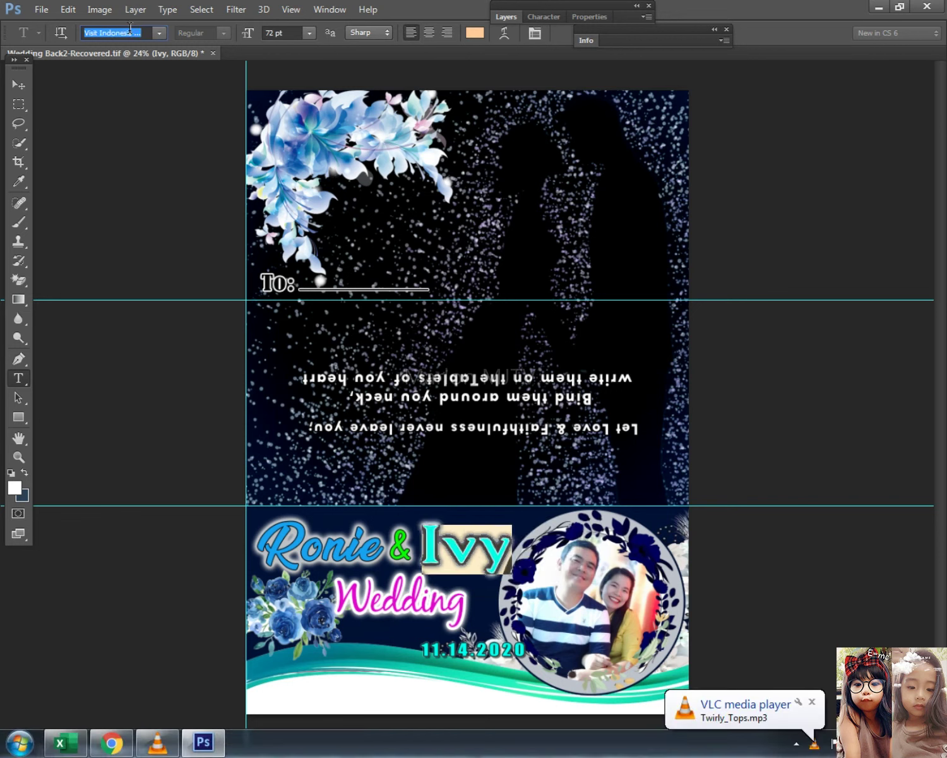
key("Down")
key("Down")
key("Down")
key("Up")
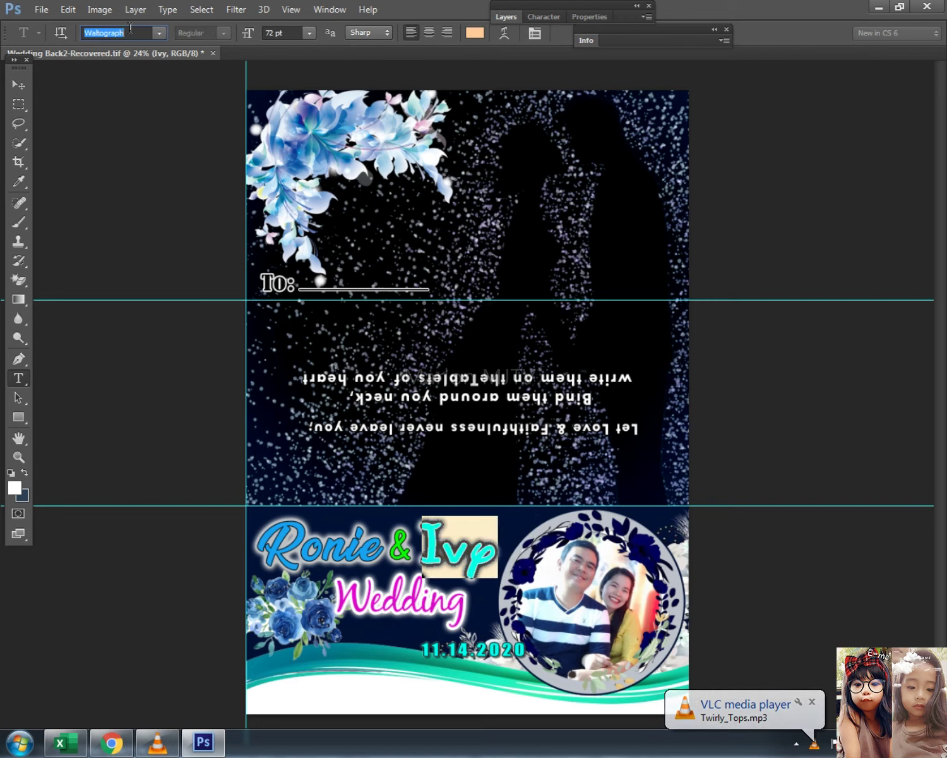
key("Down")
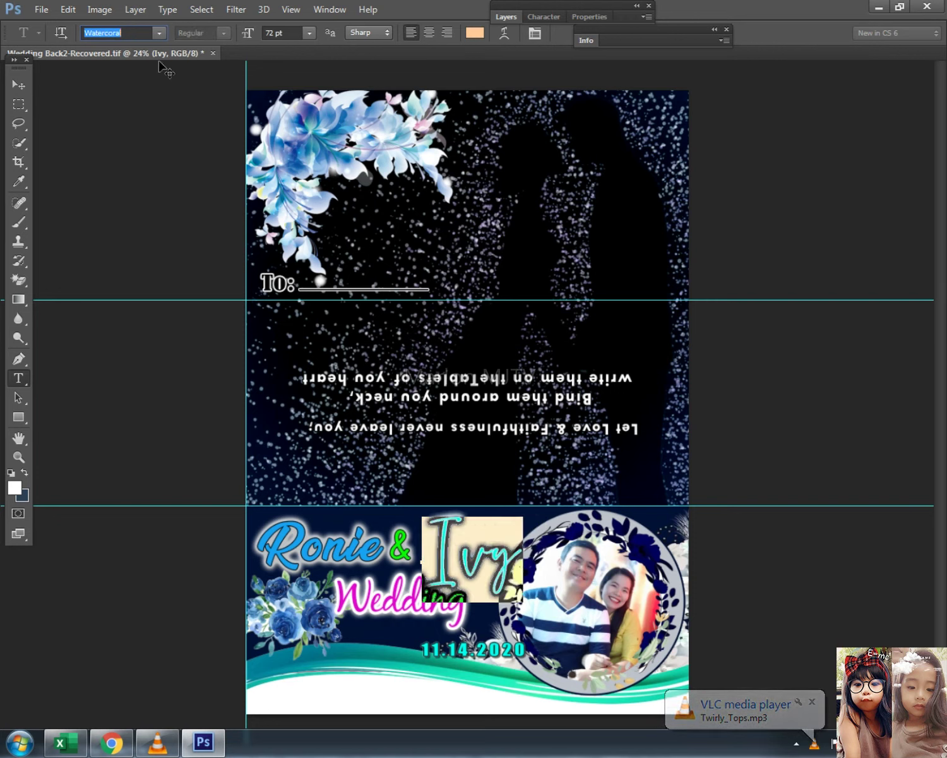
key("Down")
key("Down")
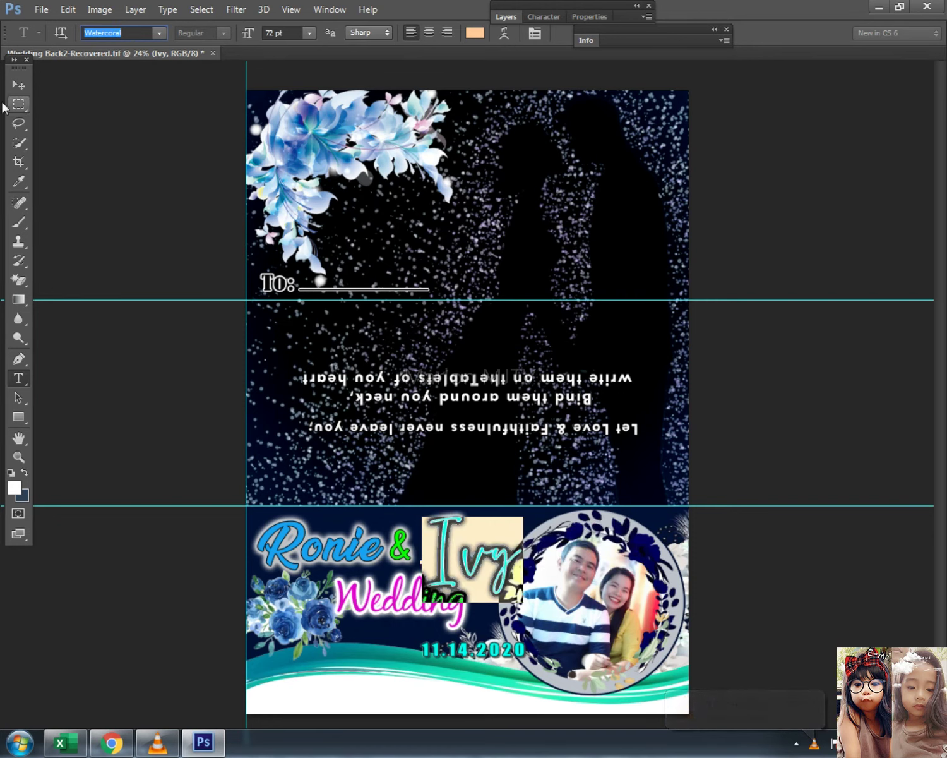
left_click(19, 85)
Scale the Ivy name down to about 80.55% of its size
key("ctrl+t")
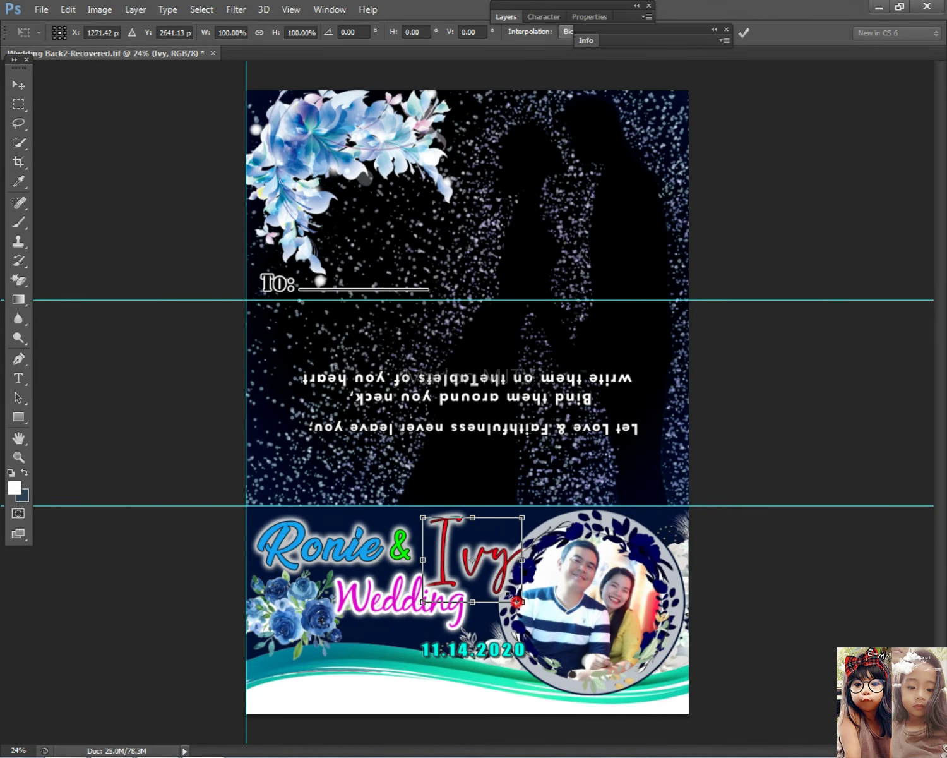
left_click_drag(516, 602, 494, 576)
key("Return")
scroll(354, 574, "up", 2)
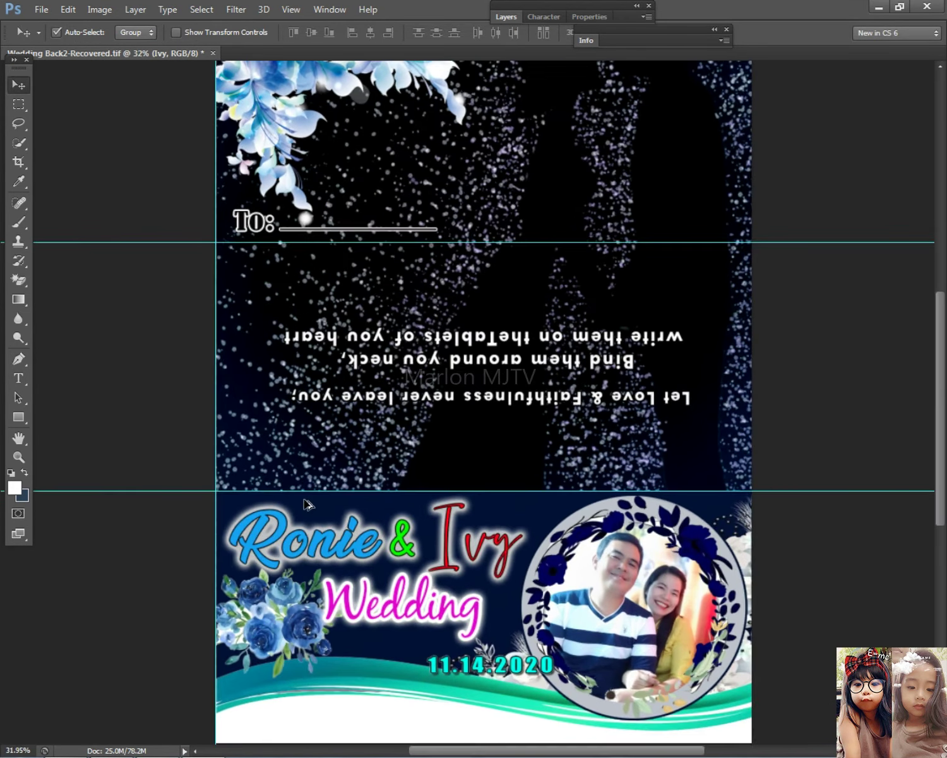
scroll(355, 574, "up", 2)
left_click(18, 378)
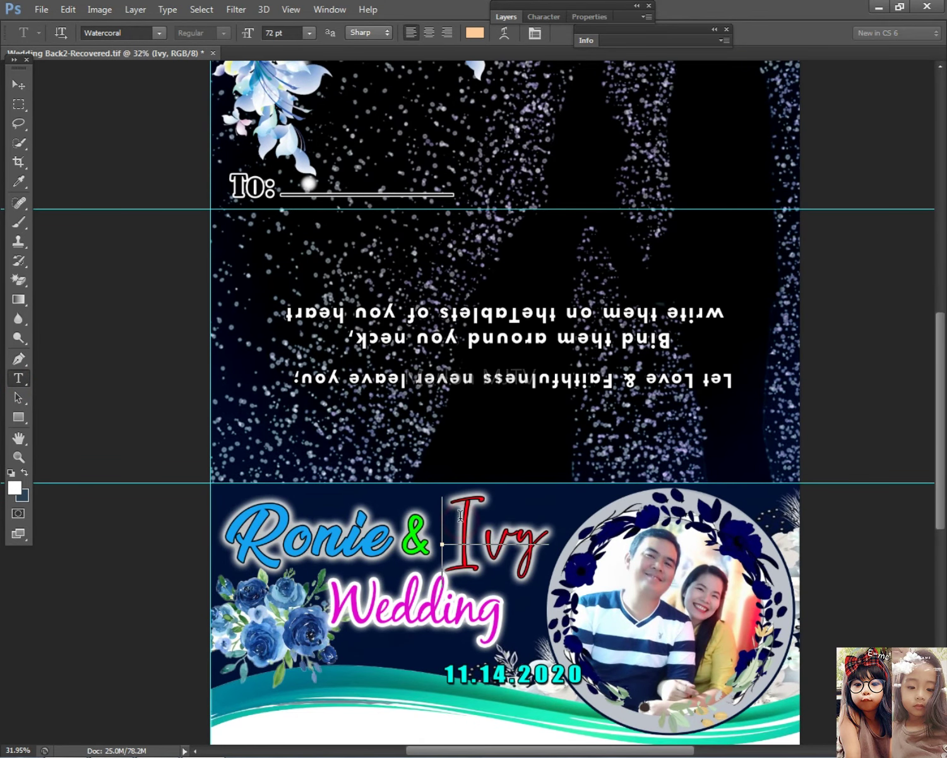
double_click(459, 514)
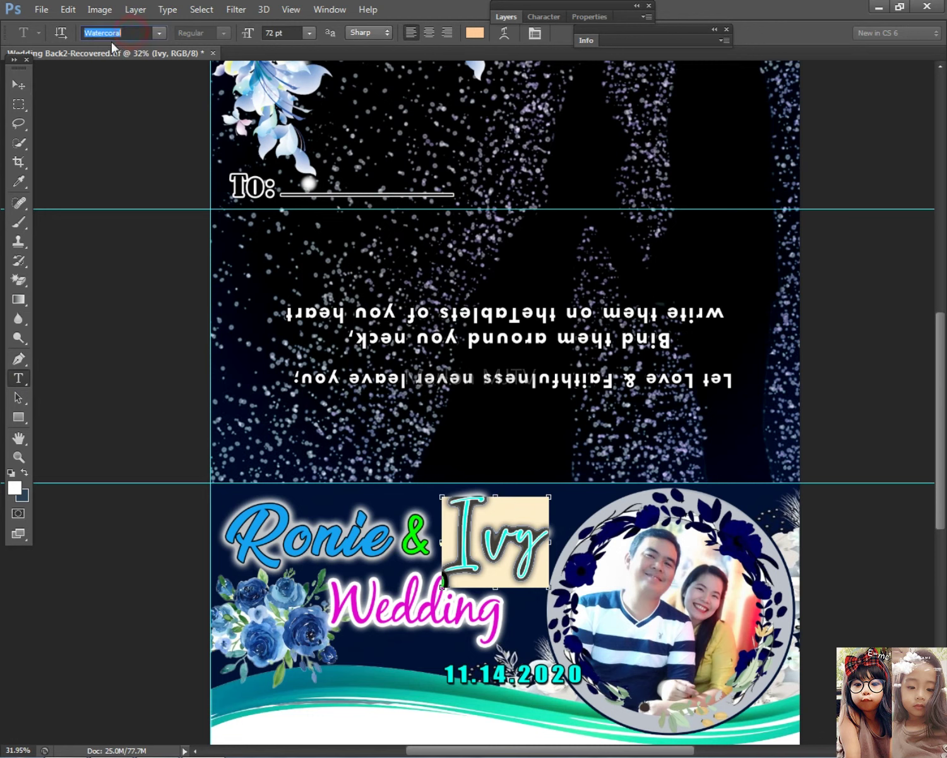
left_click(25, 87)
Select the Ronie name text and highlight its current font name
left_click(21, 379)
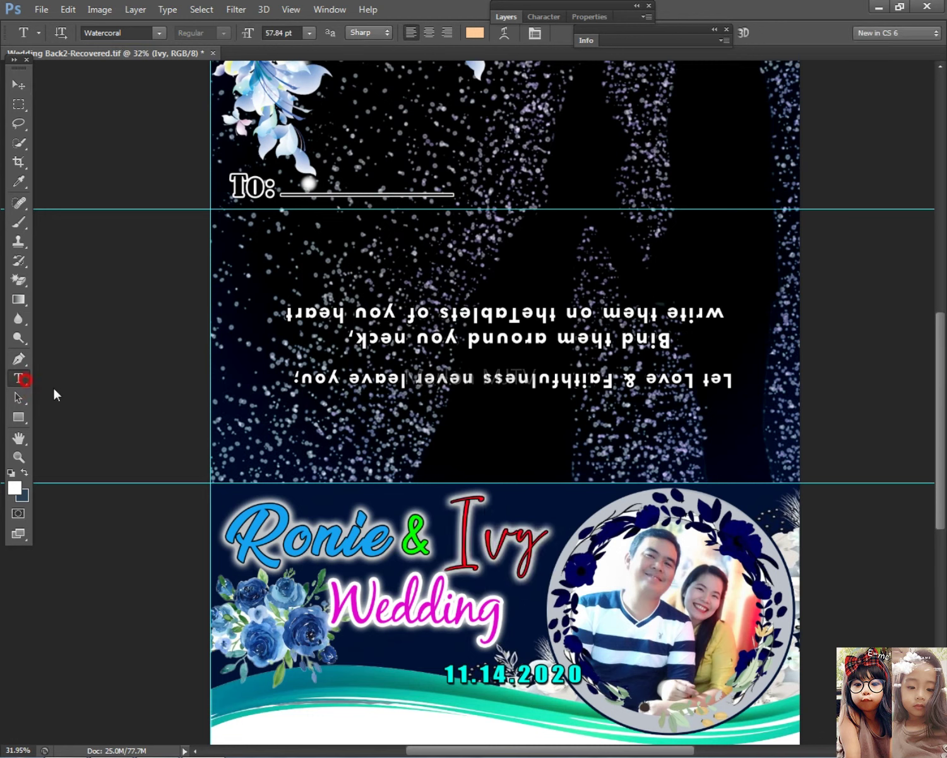
double_click(365, 533)
left_click(103, 32)
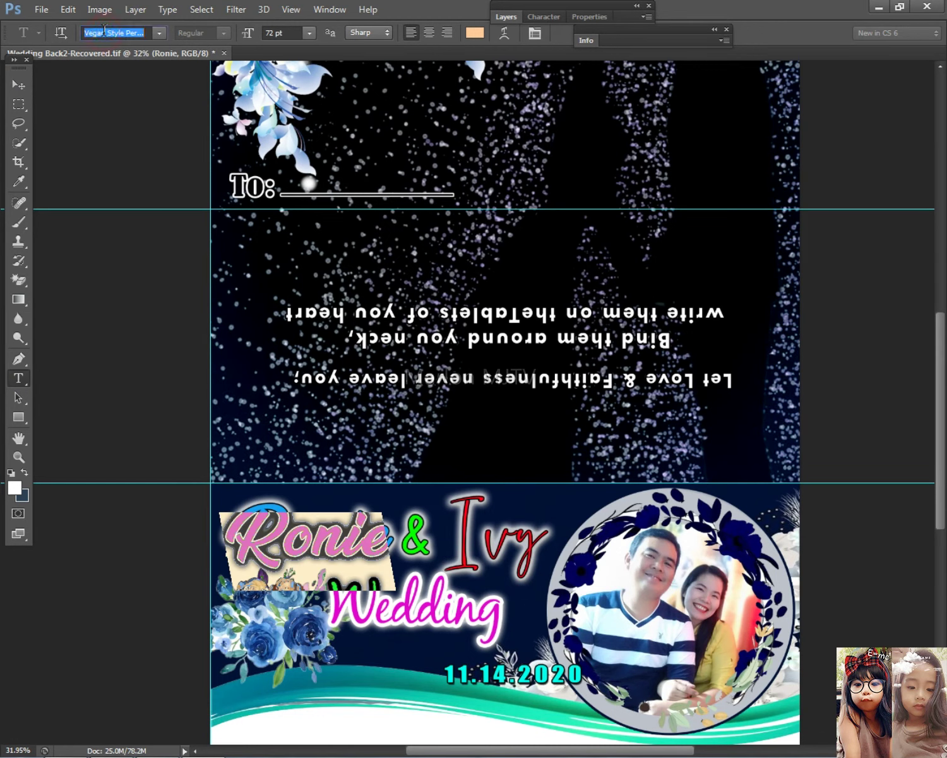
Change Ronie's font to Watercoral and nudge it slightly up and right
type("Watercoral")
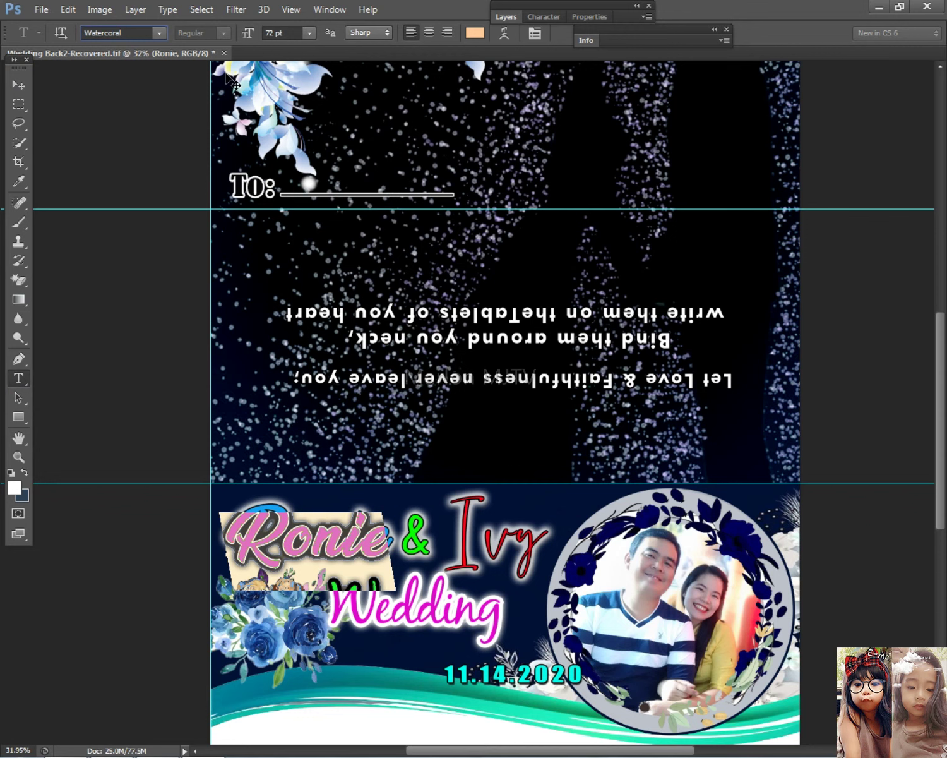
left_click(17, 88)
left_click_drag(280, 564, 289, 553)
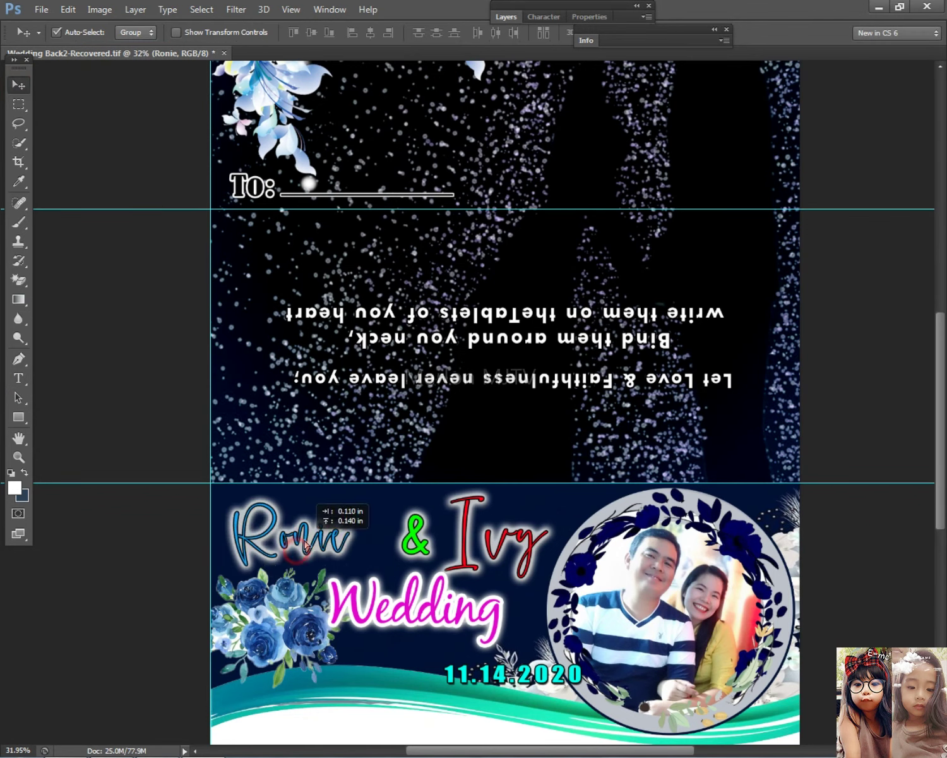
Enlarge Ronie to about 117% and stretch it slightly wider
key("ctrl+t")
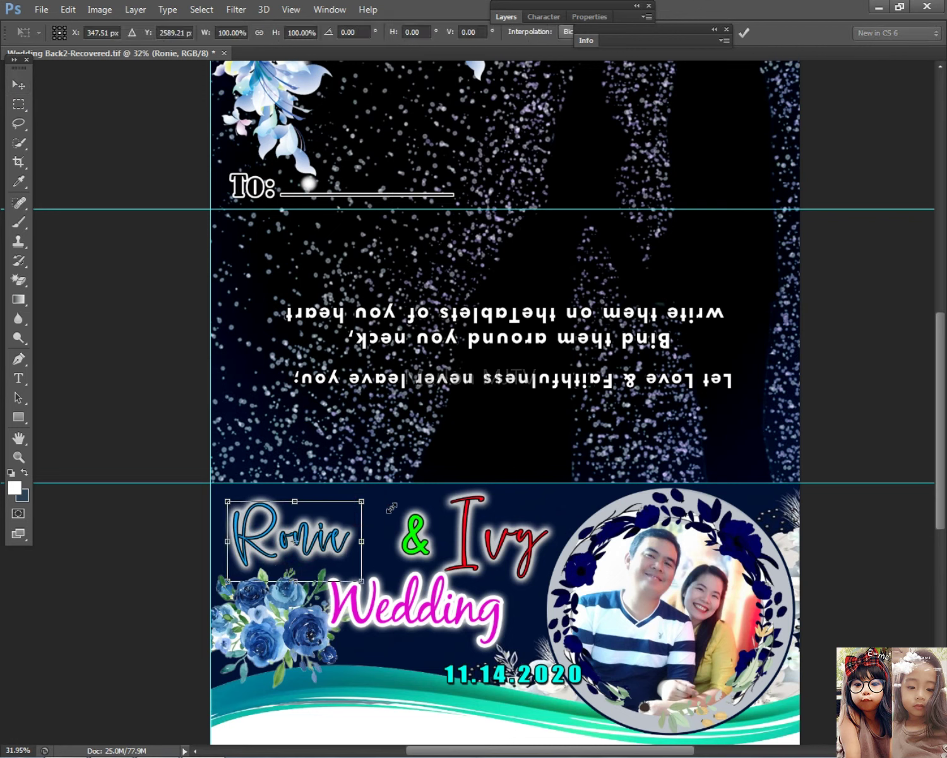
left_click_drag(360, 505, 380, 490)
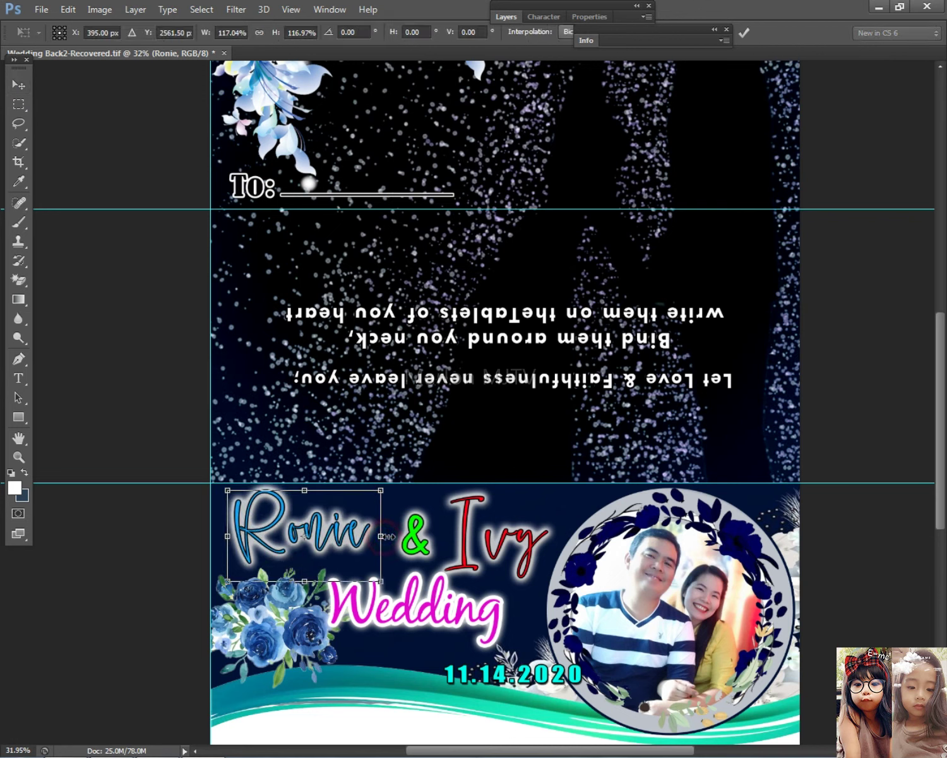
left_click_drag(381, 536, 388, 536)
key("Return")
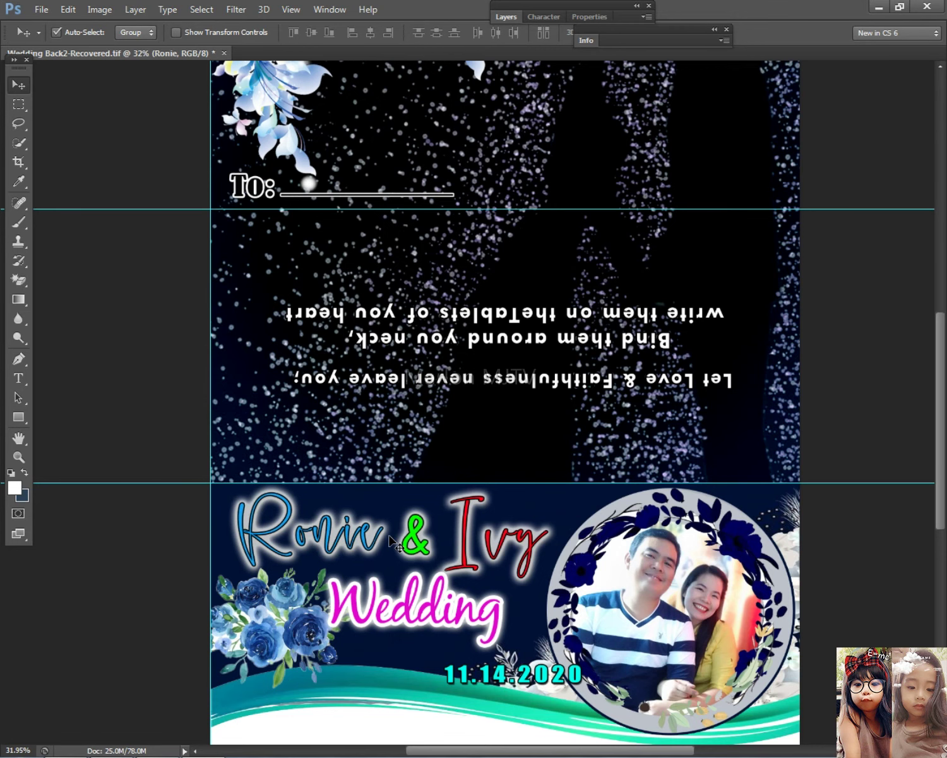
scroll(431, 550, "down", 1)
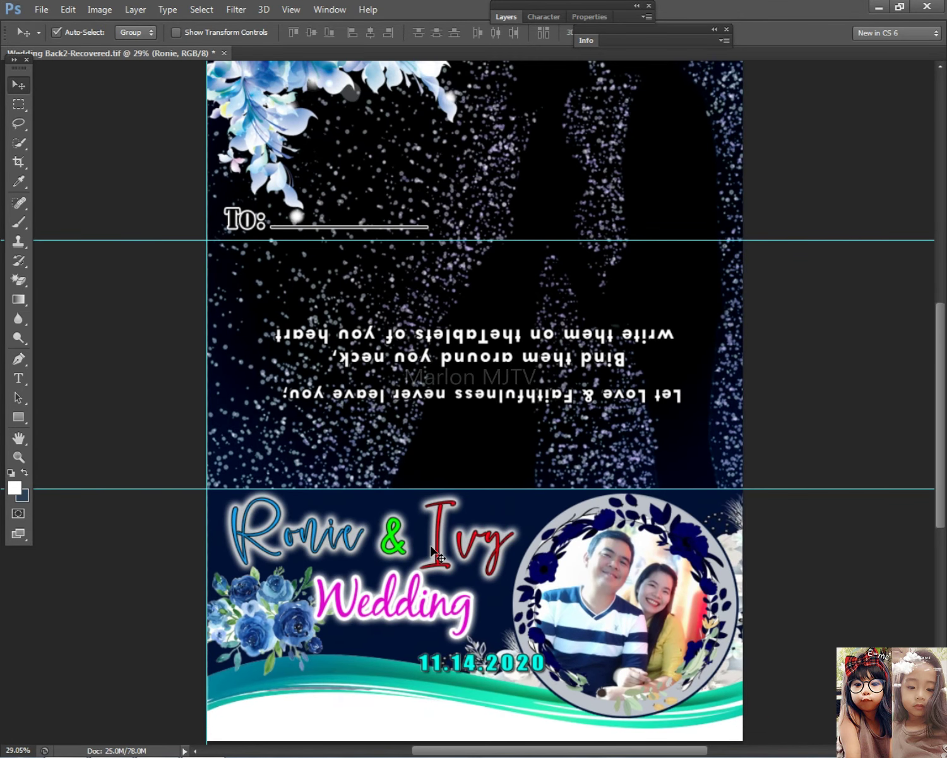
Nudge the Wedding text slightly down and to the right
right_click(316, 533)
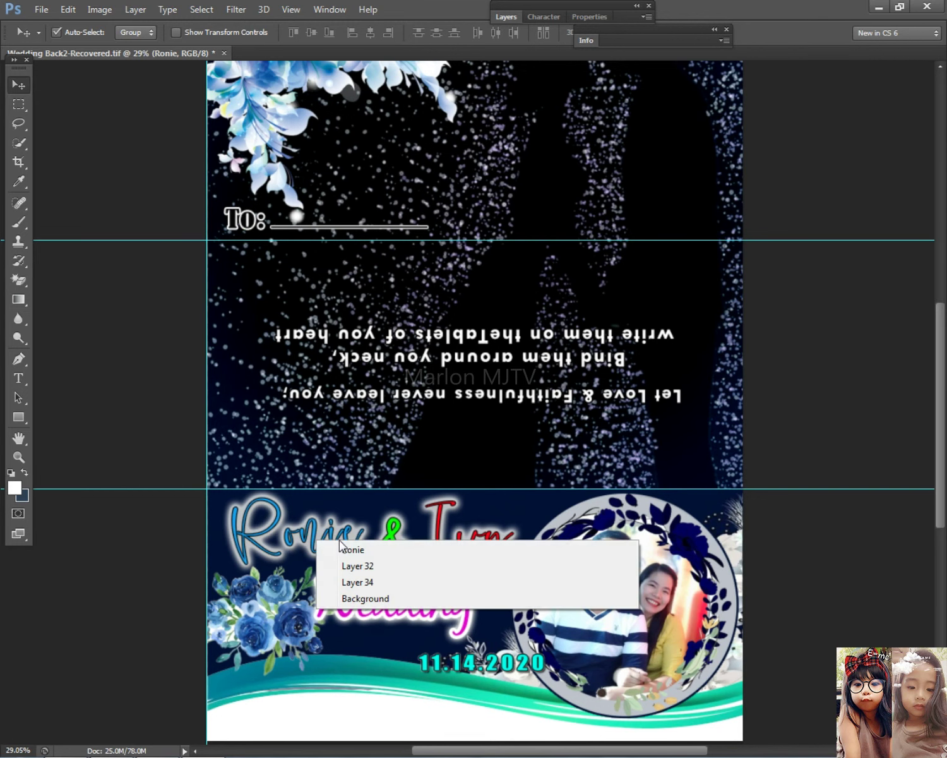
left_click(335, 543)
right_click(450, 534)
left_click(464, 547)
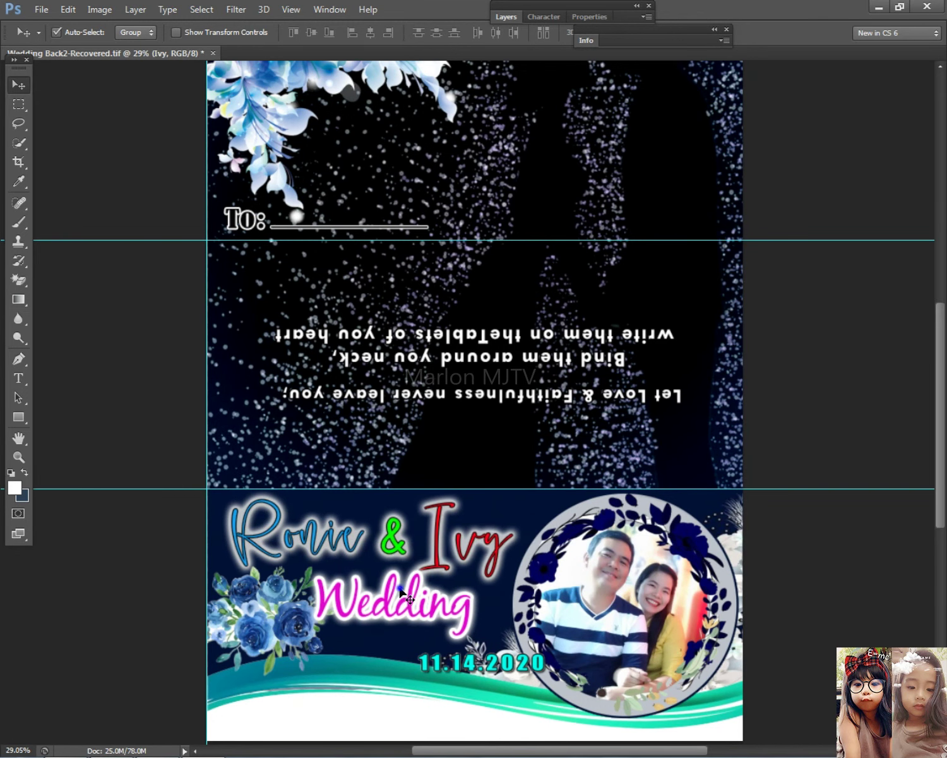
left_click_drag(418, 602, 422, 609)
key("Down")
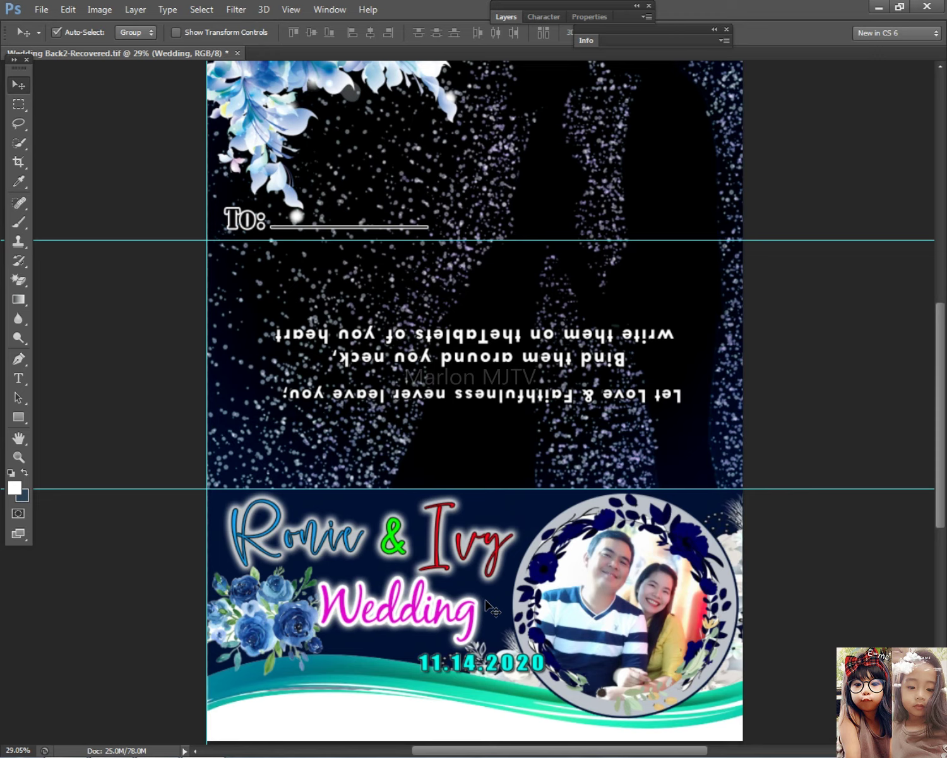
scroll(511, 603, "down", 2)
scroll(378, 599, "up", 3)
Enlarge the blue rose cluster at the bottom left
right_click(248, 601)
left_click(269, 610)
key("ctrl+t")
left_click_drag(301, 552, 304, 548)
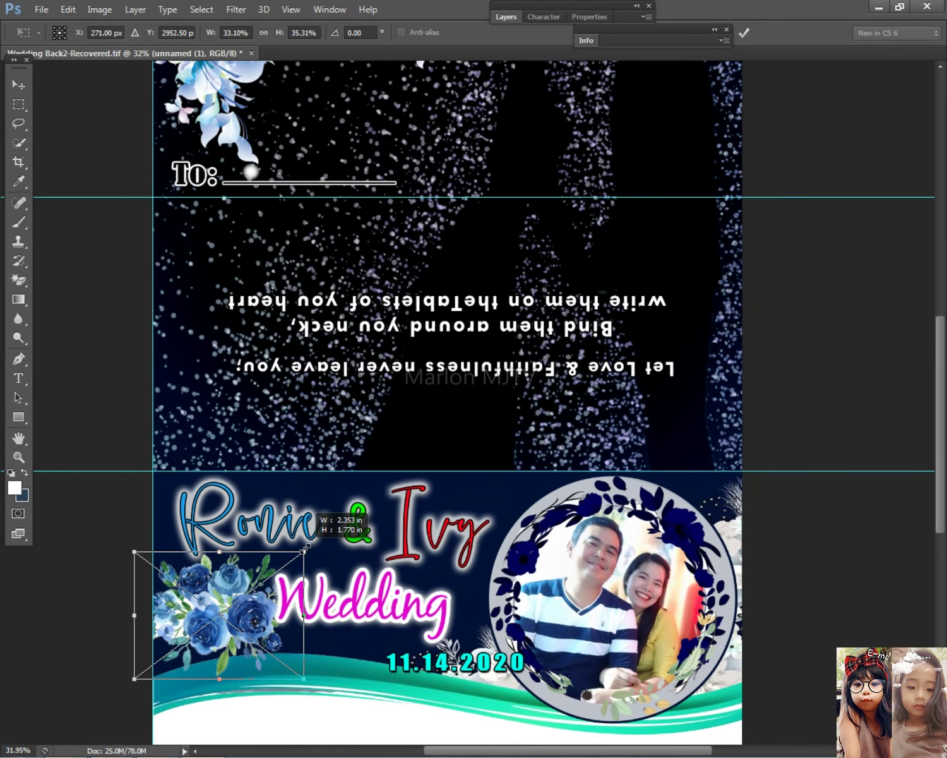
key("Return")
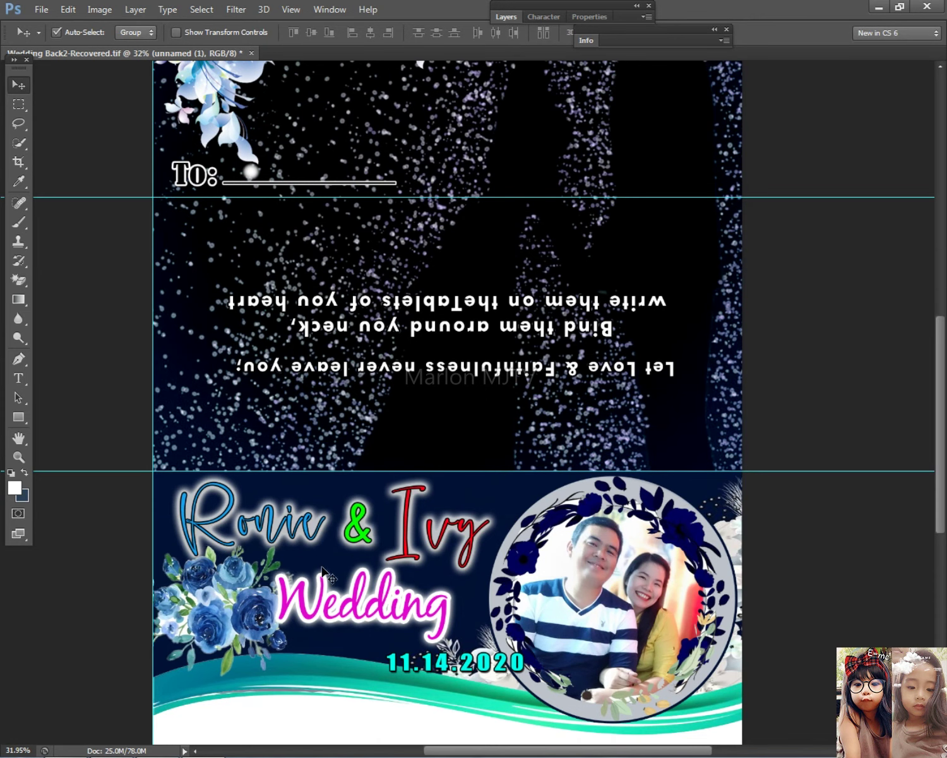
Shift the Wedding text slightly to the right
left_click_drag(327, 598, 353, 607)
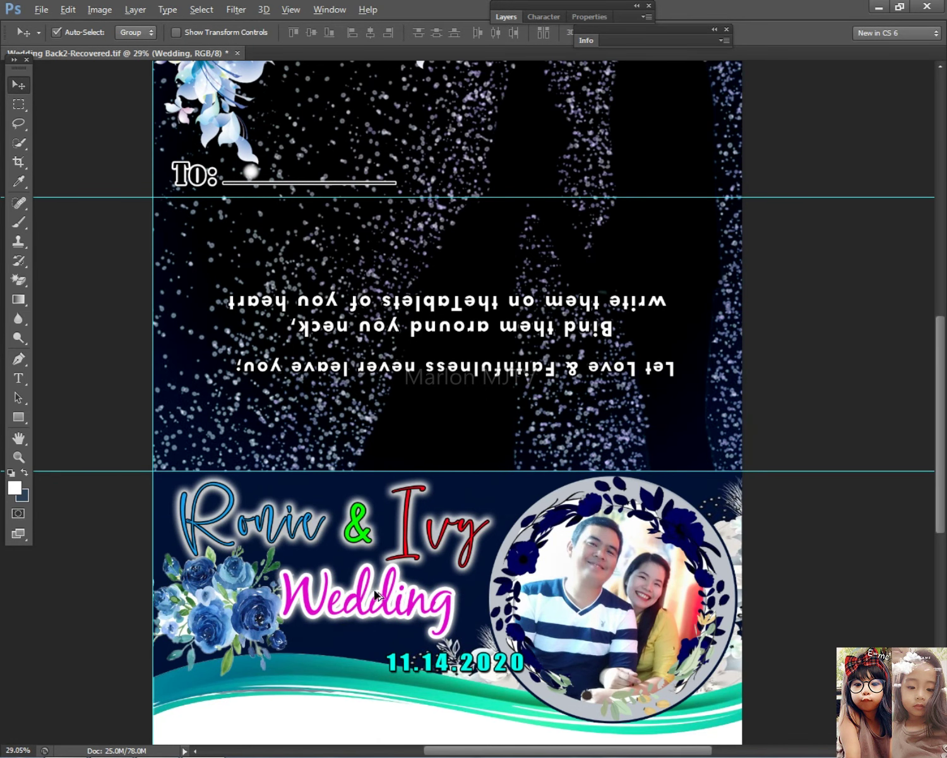
scroll(374, 593, "down", 1)
right_click(416, 609)
left_click(442, 611)
Check the layers under the title names, ending with the Ivy layer selected
right_click(297, 543)
left_click(309, 551)
right_click(400, 560)
left_click(417, 572)
right_click(446, 549)
left_click(473, 559)
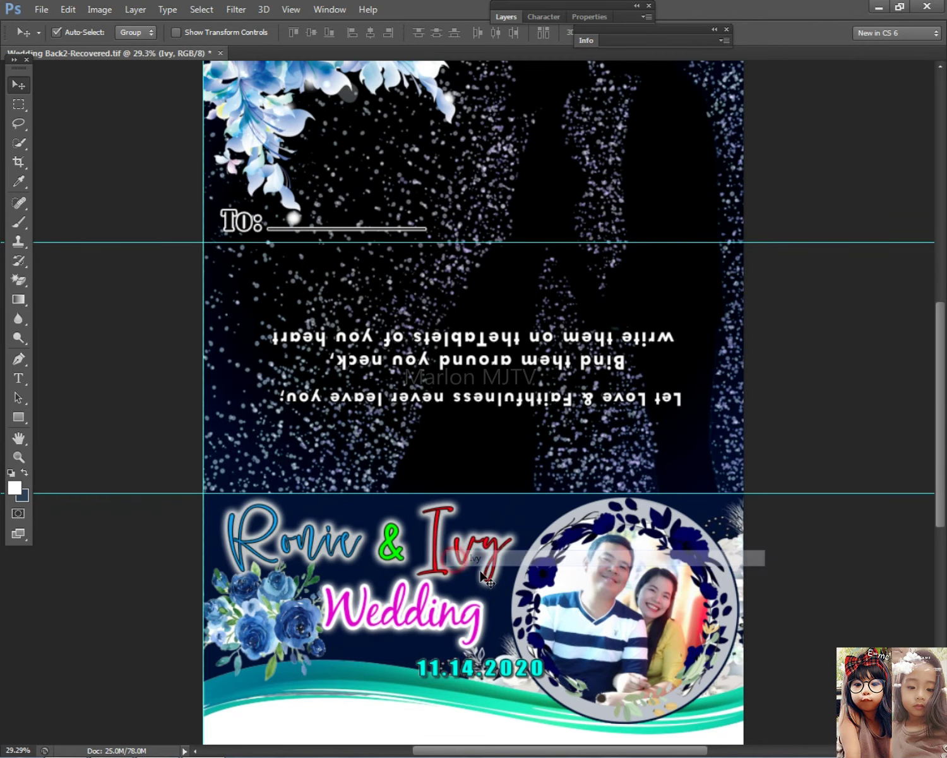
scroll(632, 626, "down", 3)
scroll(632, 626, "up", 1)
scroll(510, 599, "up", 2)
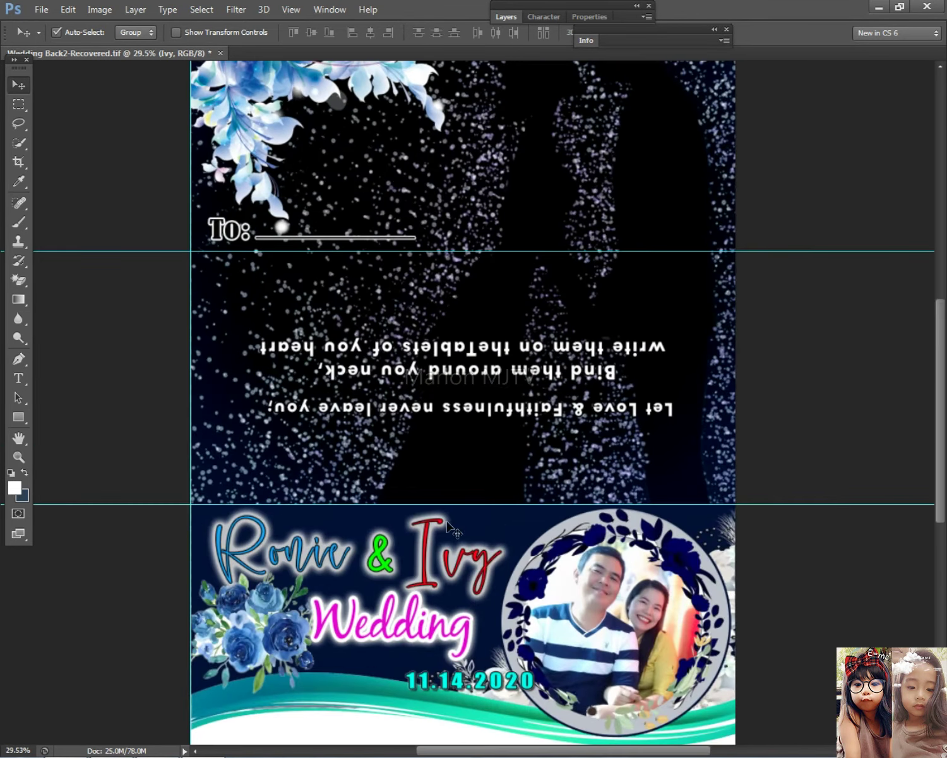
scroll(467, 418, "down", 1)
Select the top floral corner's layer
right_click(501, 243)
left_click(508, 258)
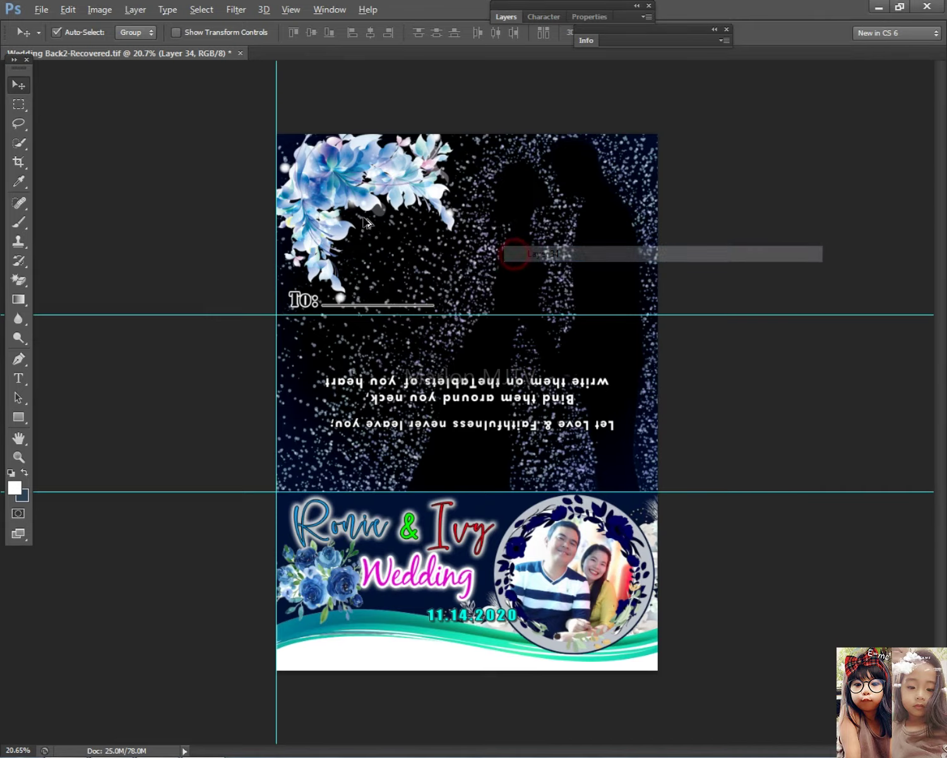
scroll(509, 256, "up", 1)
right_click(330, 146)
left_click(338, 183)
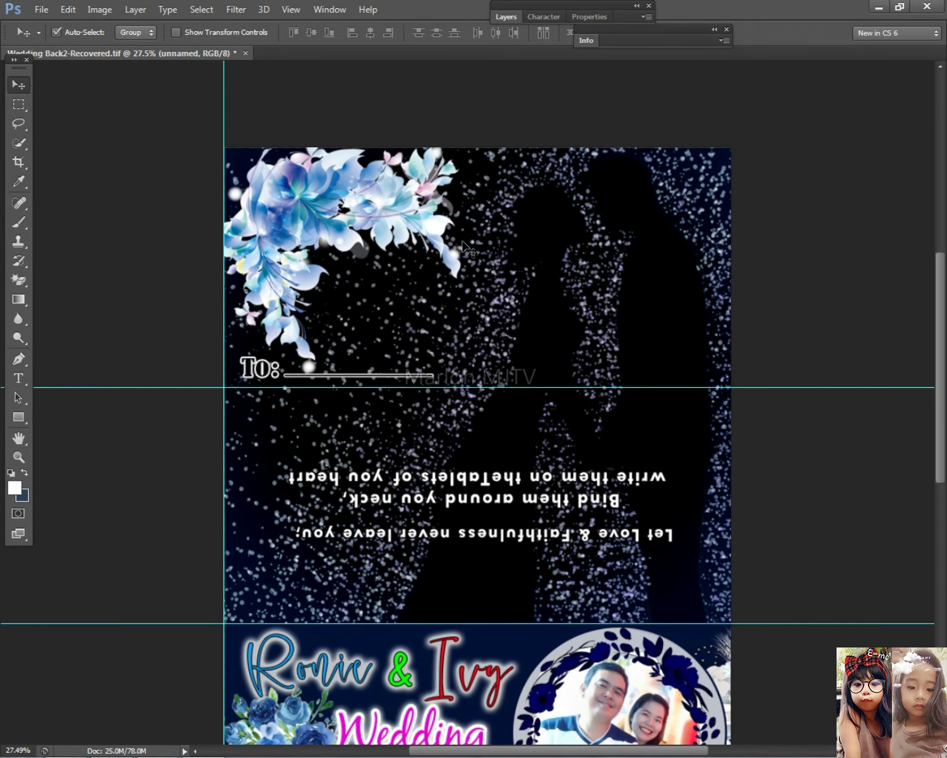
scroll(337, 188, "down", 1)
key("alt+Tab")
Browse the navy wedding flowers results to the large blue rose bouquet image
scroll(834, 490, "down", 5)
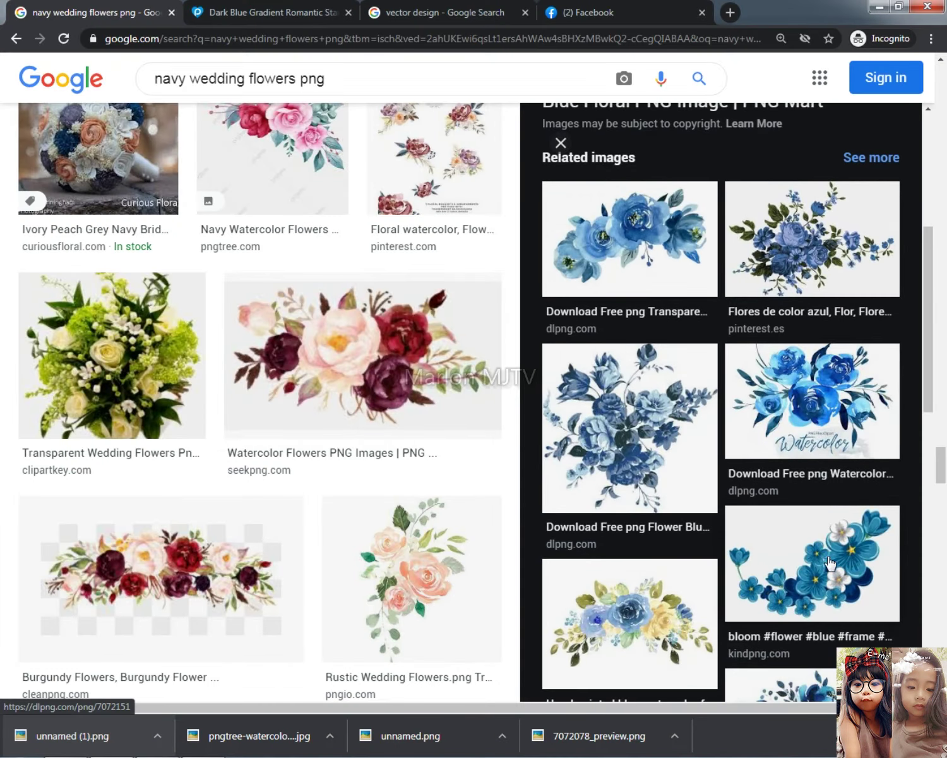
scroll(829, 554, "down", 3)
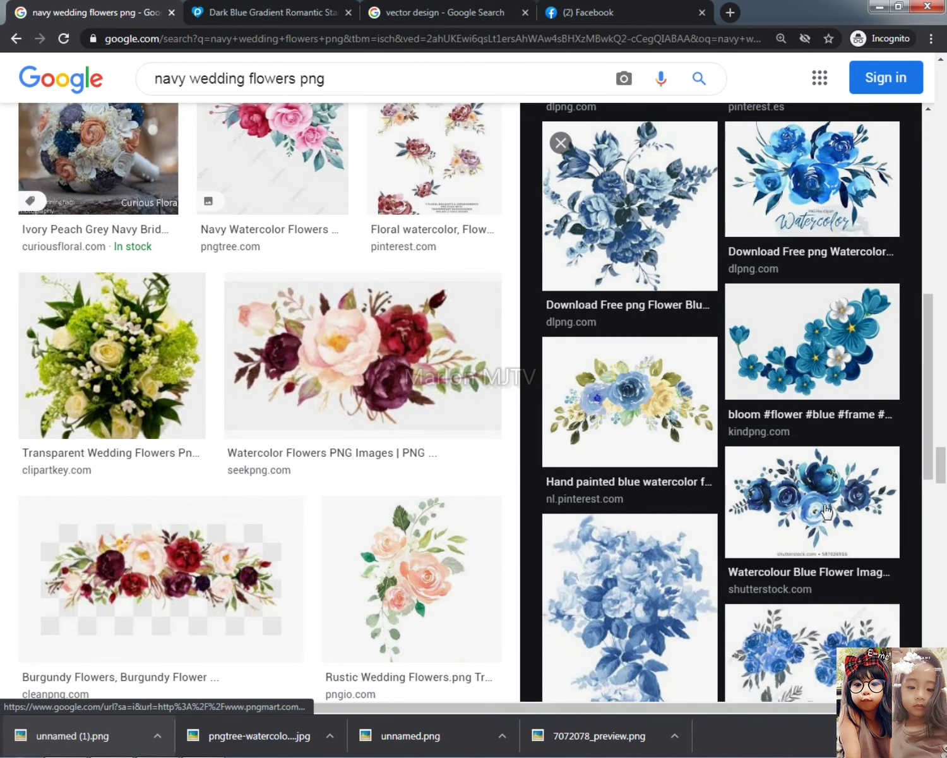
left_click(815, 338)
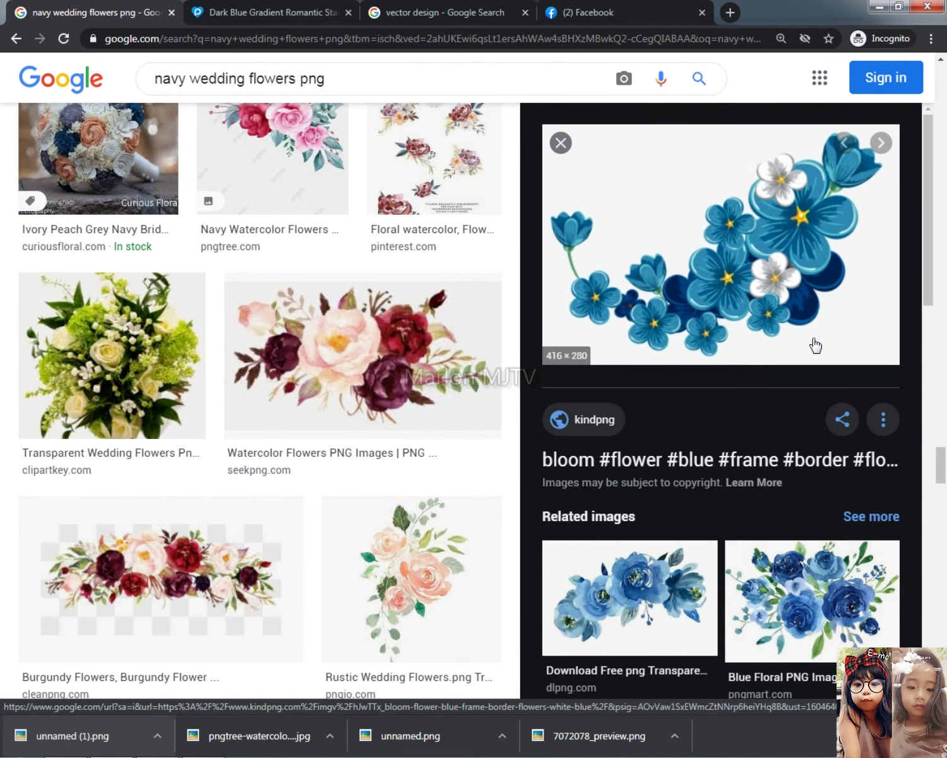
scroll(681, 595, "down", 4)
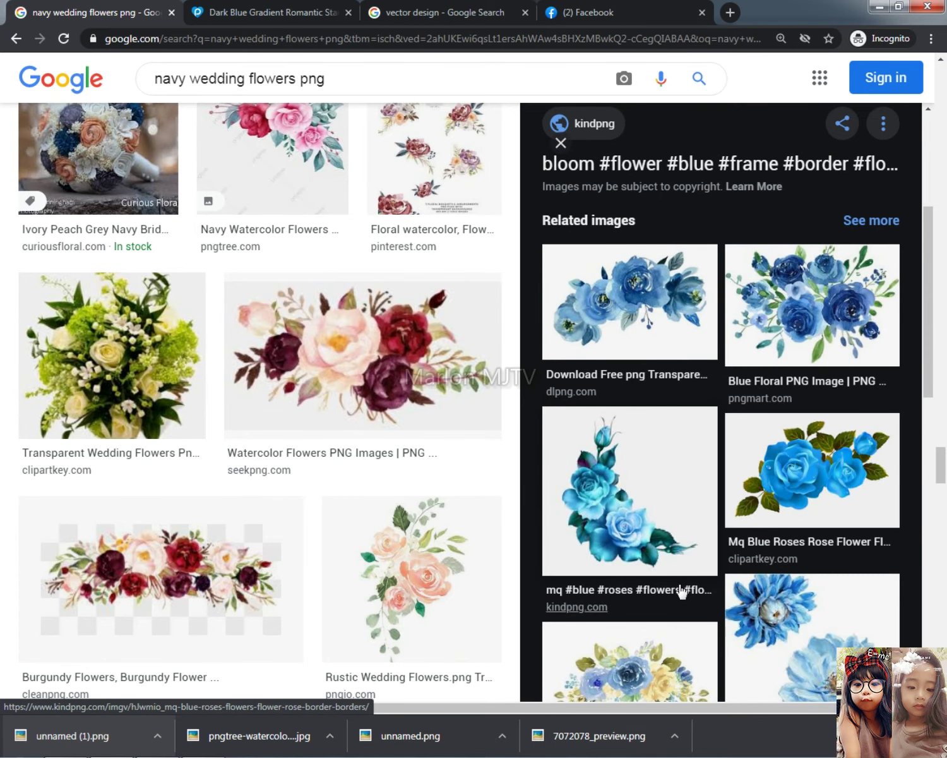
scroll(680, 593, "down", 4)
scroll(681, 593, "down", 2)
scroll(681, 594, "down", 2)
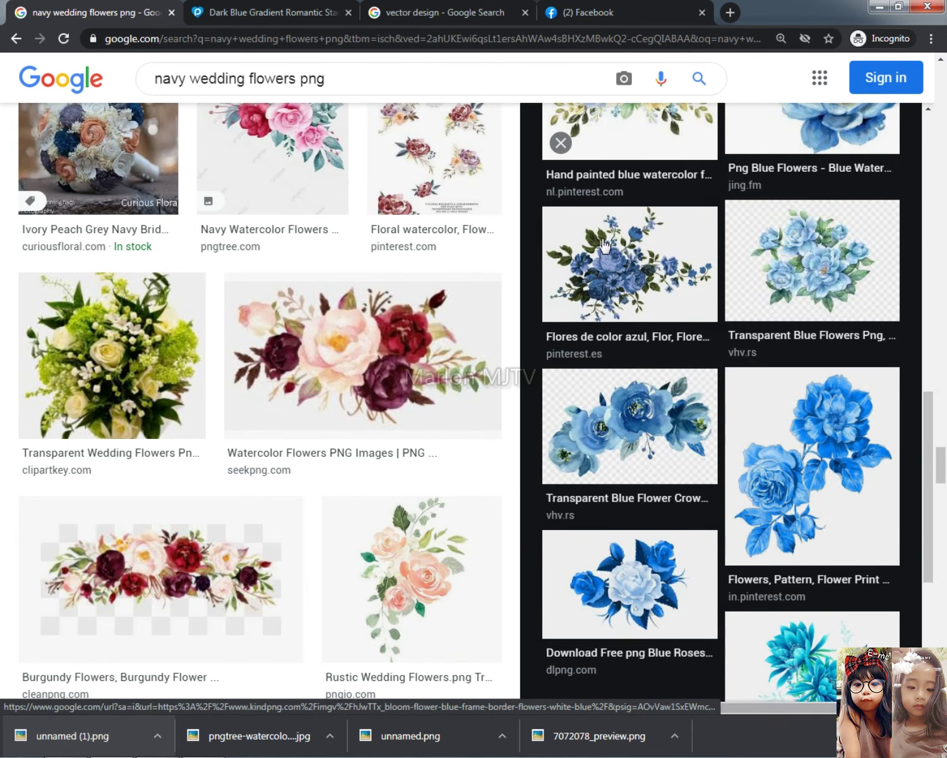
left_click(605, 249)
Save the blue rose bouquet image and drag the download into the invitation
scroll(724, 549, "down", 4)
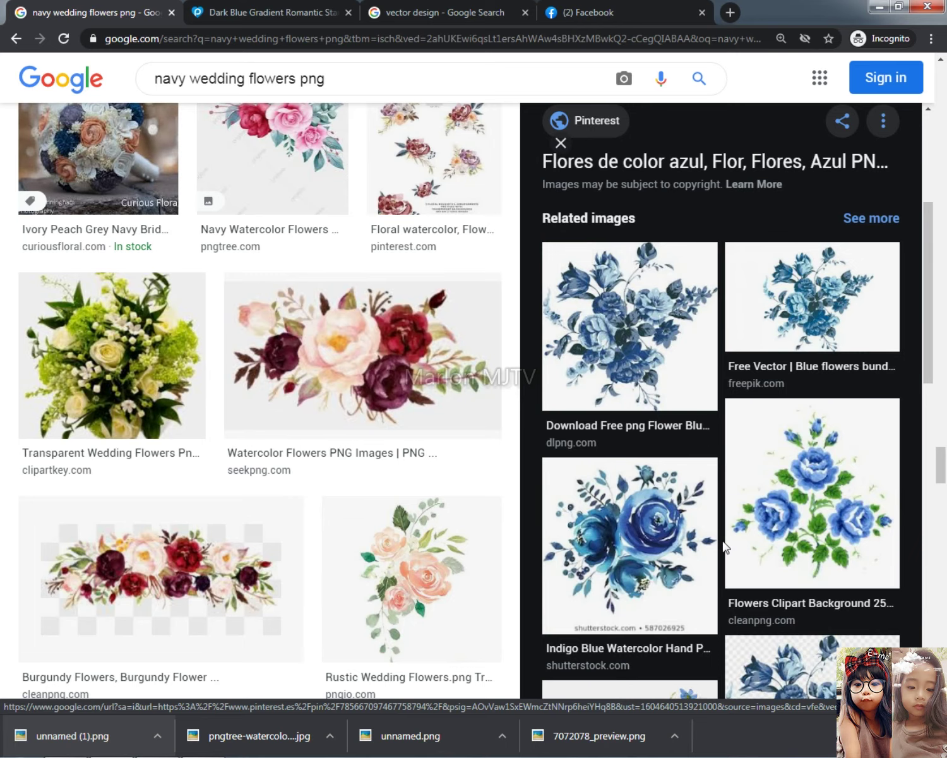
scroll(725, 546, "up", 4)
right_click(693, 260)
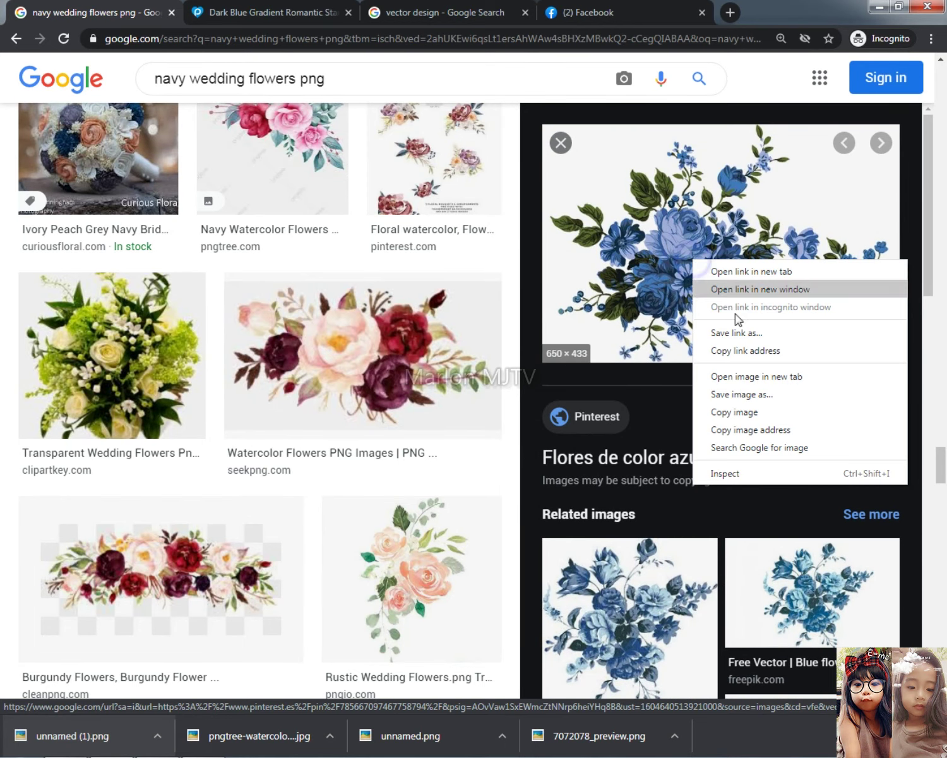
left_click(744, 394)
key("Return")
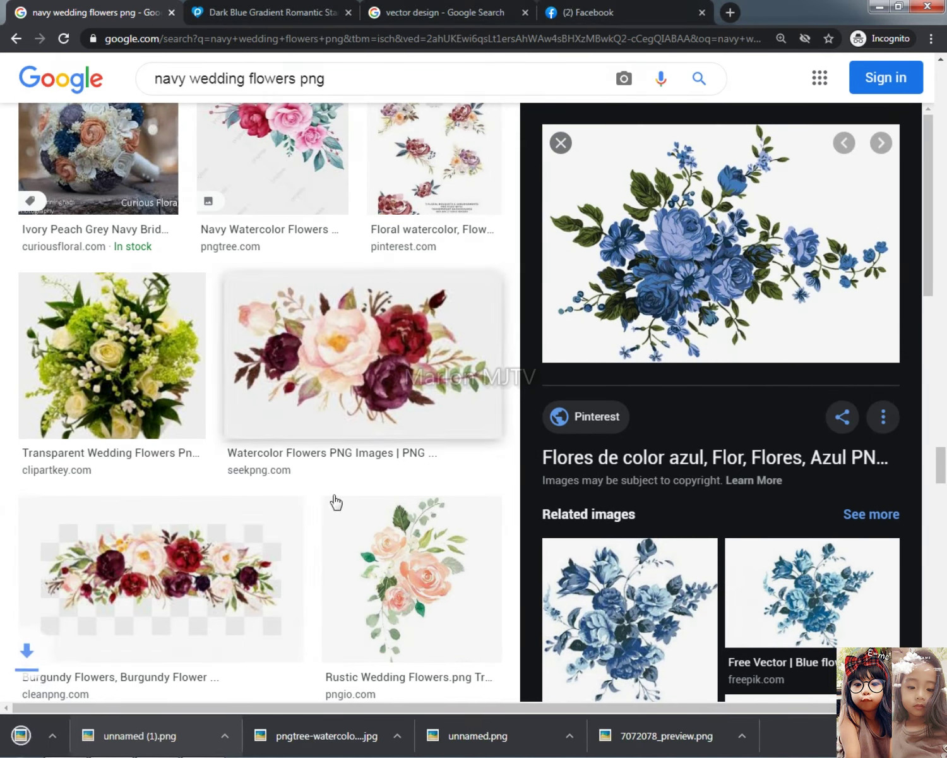
mouse_move(95, 735)
left_mouse_down()
mouse_move(189, 742)
mouse_move(383, 295)
left_mouse_up()
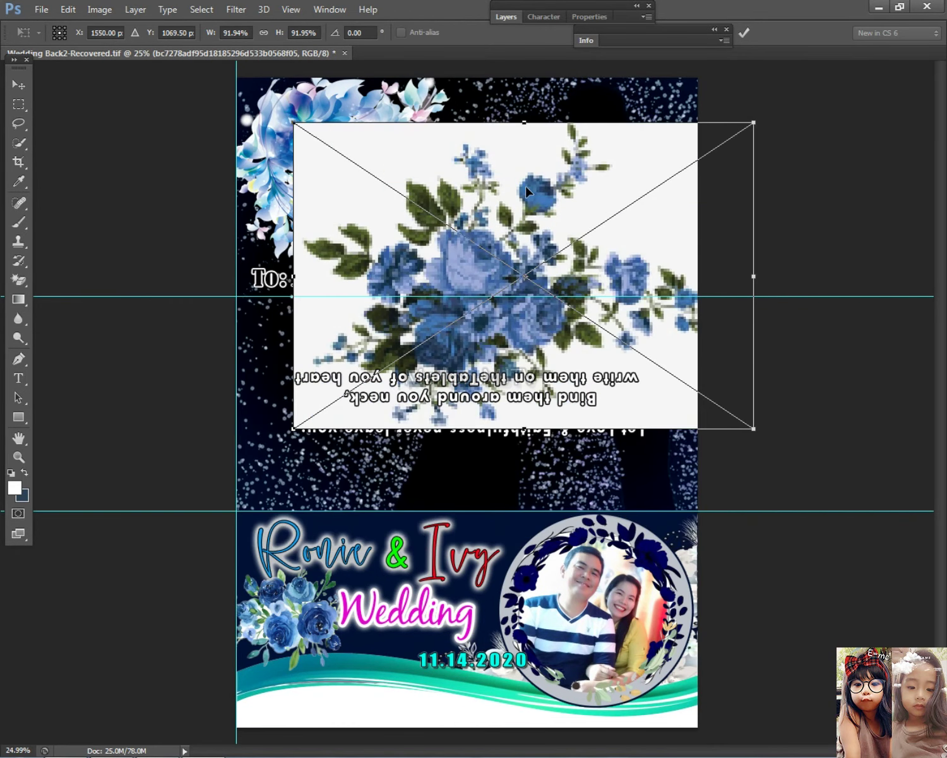
Place the bouquet, shrink it to about 38%, and move it to the card's upper right
key("Return")
key("ctrl+t")
left_click_drag(749, 432, 504, 307)
left_click_drag(410, 234, 557, 241)
key("Return")
Rasterize the bouquet layer and erase its white background with the Magic Eraser
scroll(590, 252, "up", 2)
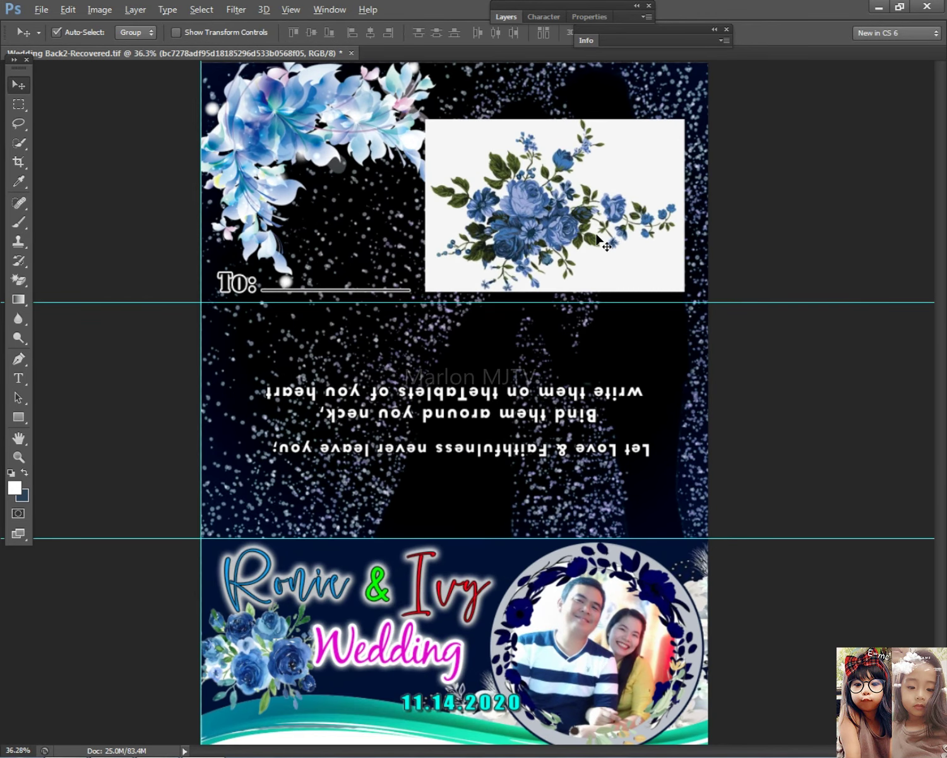
scroll(590, 252, "up", 2)
left_click(14, 286)
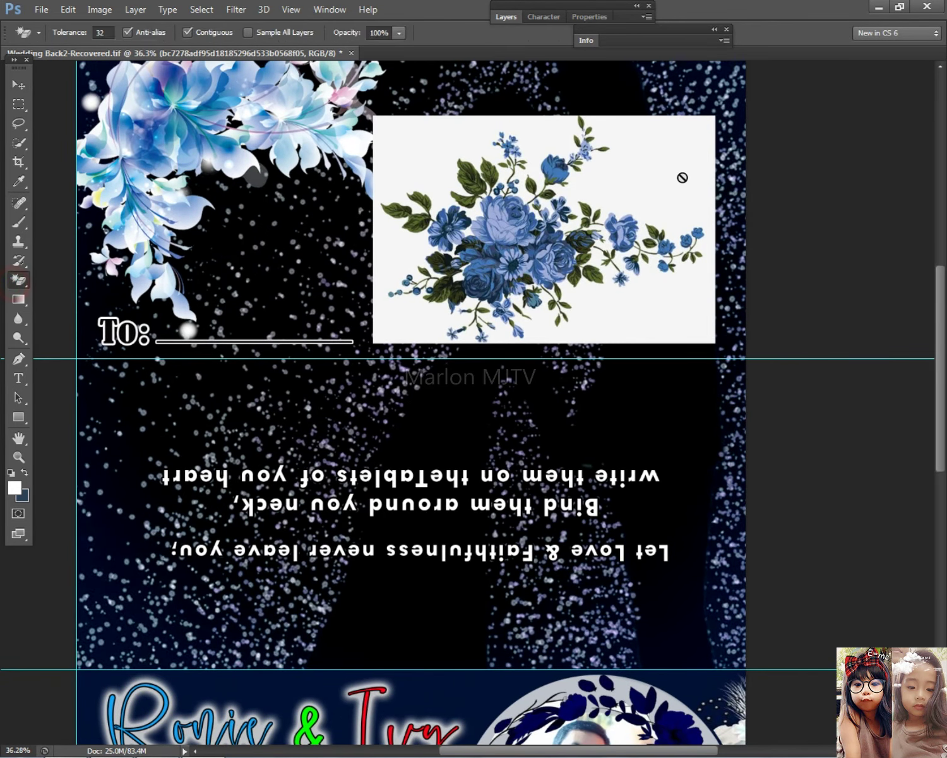
left_click(681, 176)
key("Return")
left_click(698, 149)
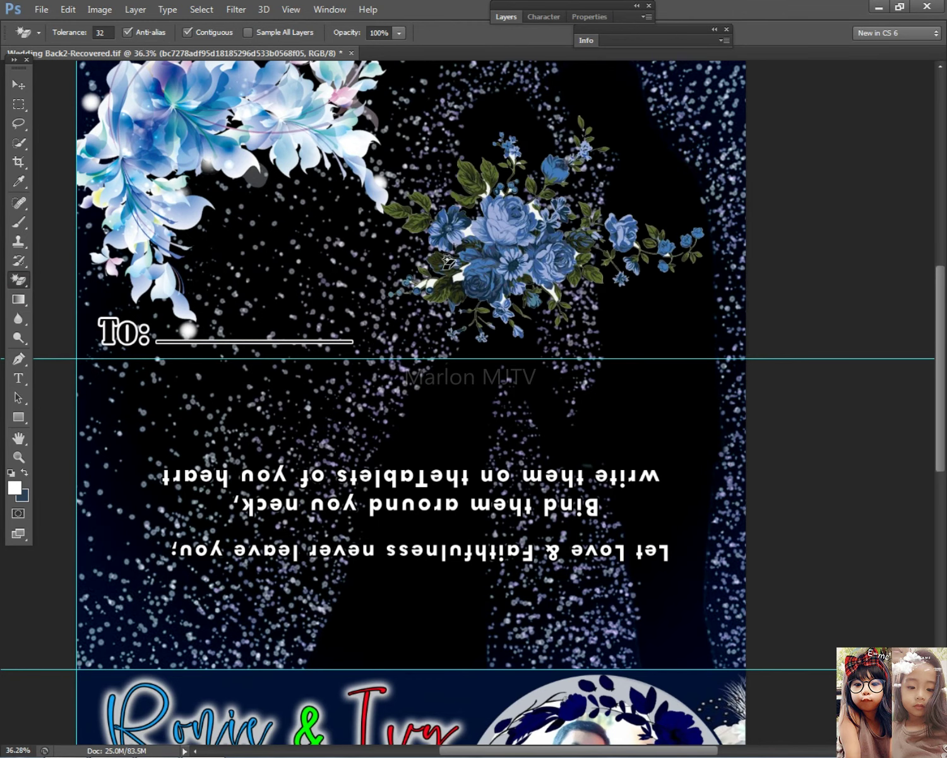
scroll(505, 239, "up", 3)
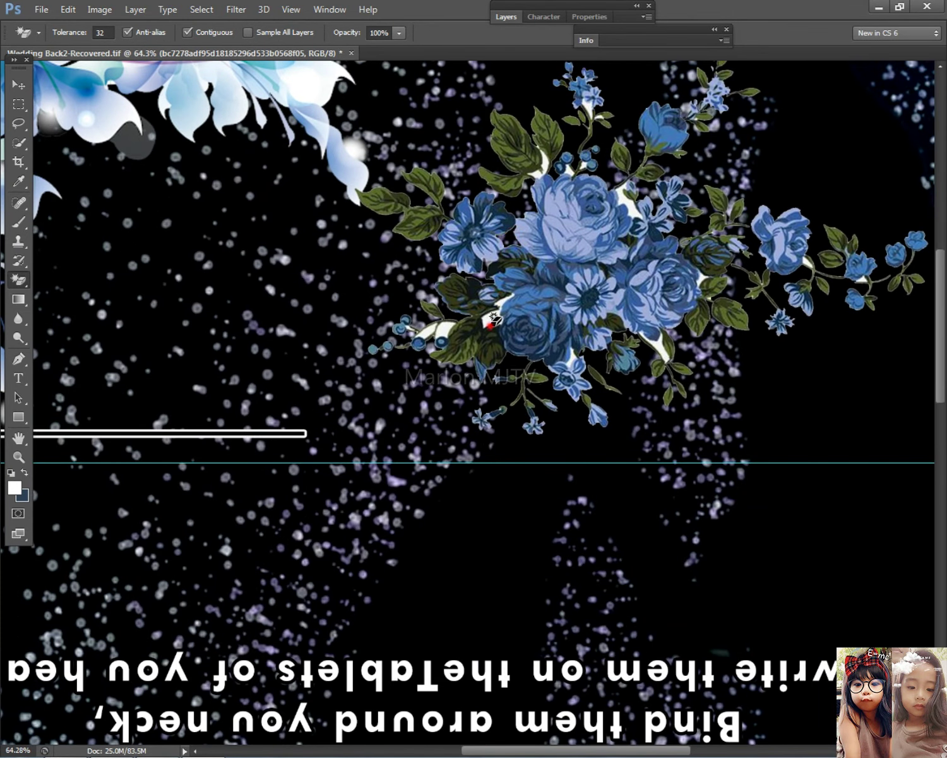
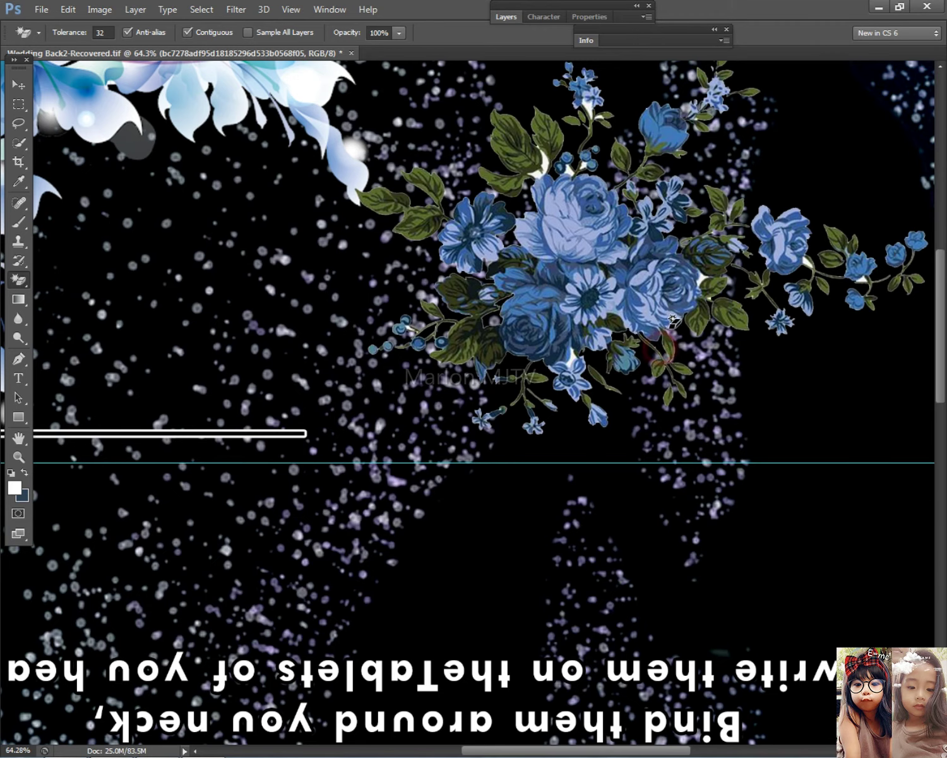
Delete the light-blue flowers and move the blue rose bouquet into the top-left corner
scroll(631, 189, "up", 1)
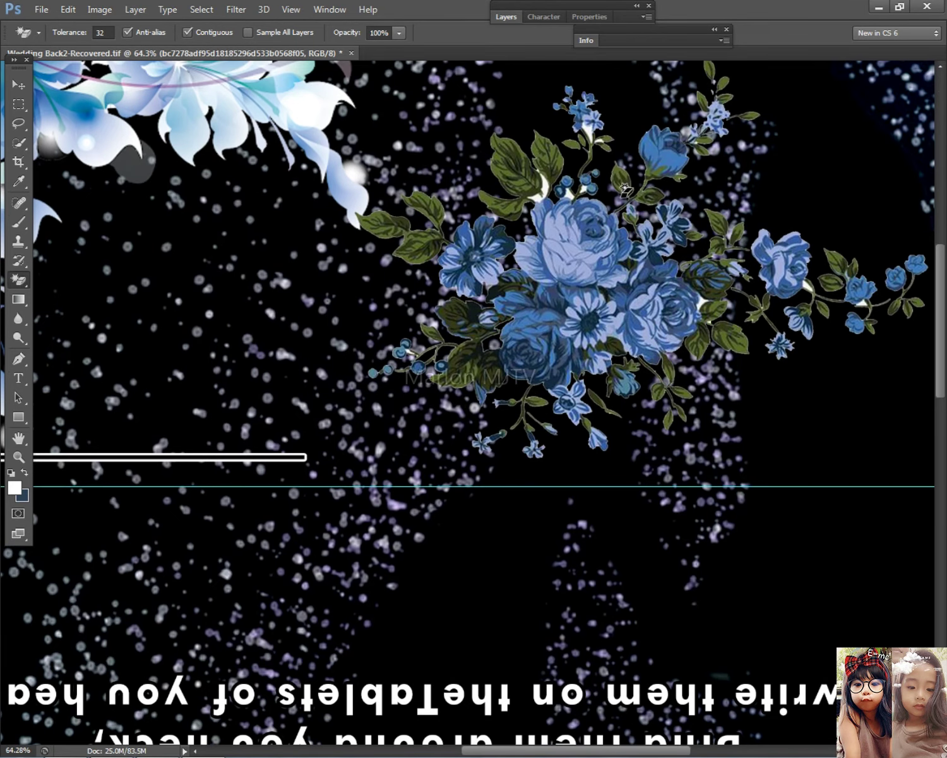
scroll(553, 187, "up", 3)
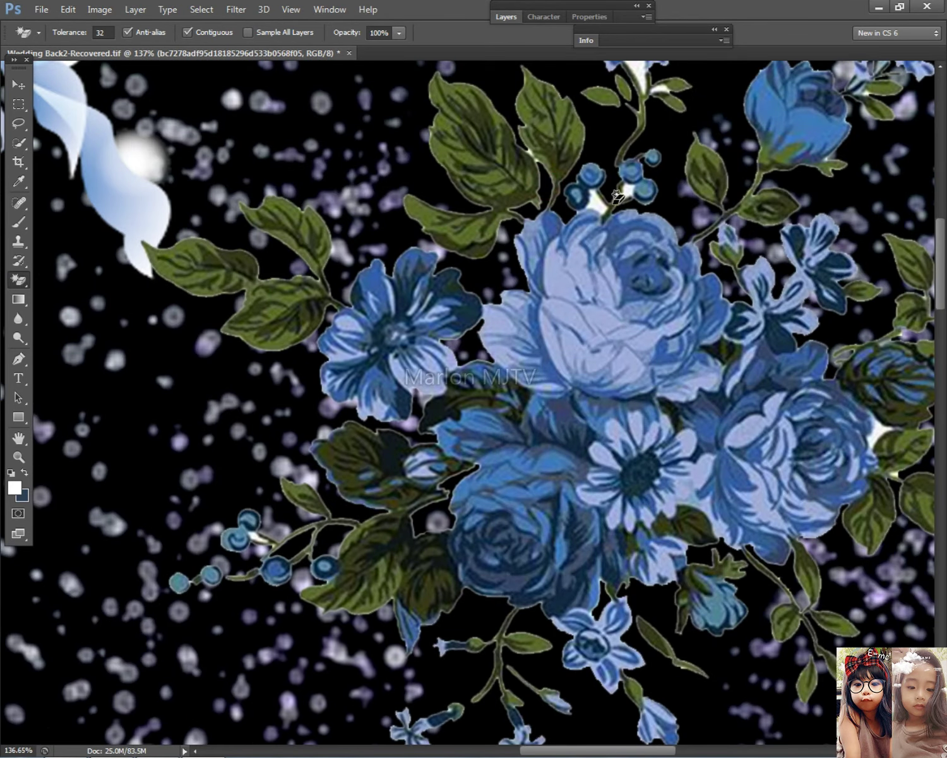
scroll(632, 186, "up", 2)
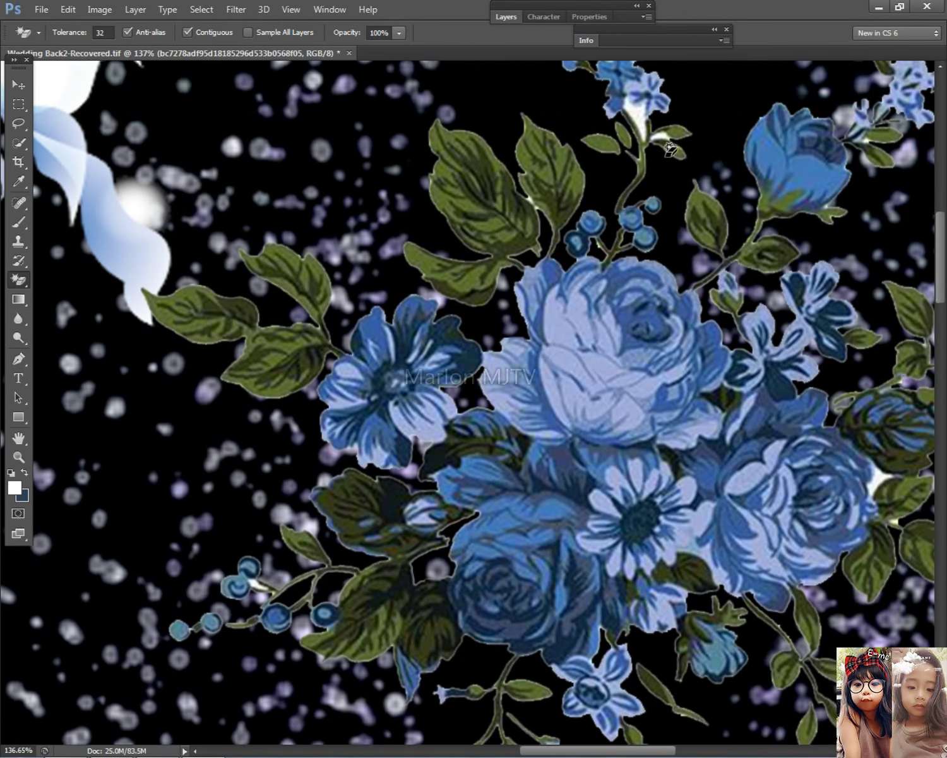
scroll(641, 135, "down", 3)
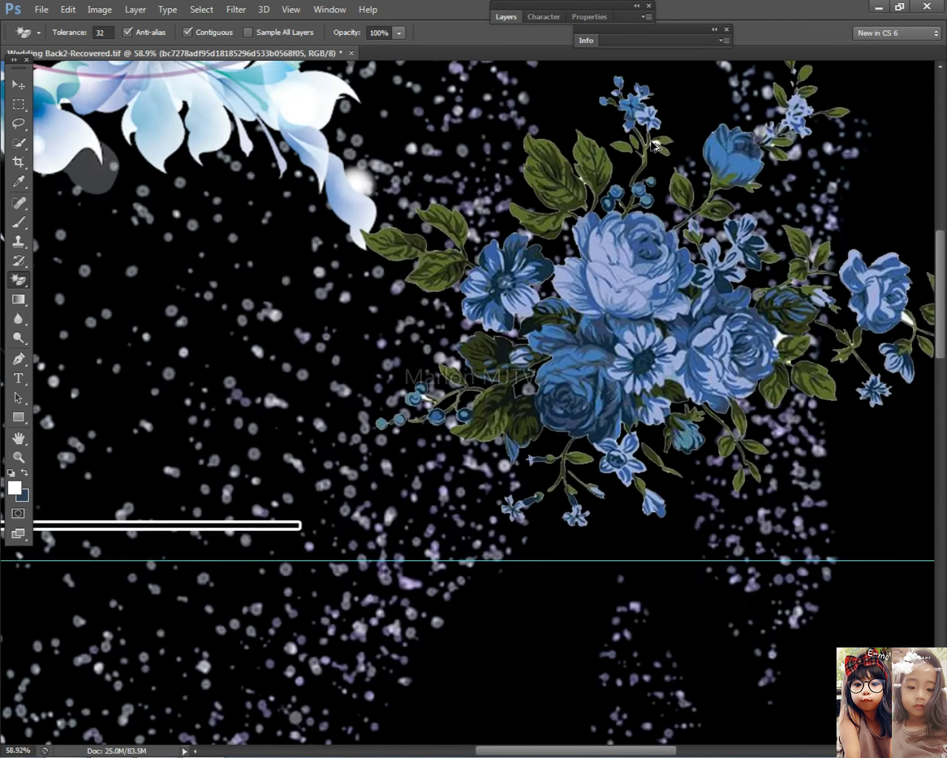
scroll(655, 147, "down", 1)
scroll(657, 147, "down", 1)
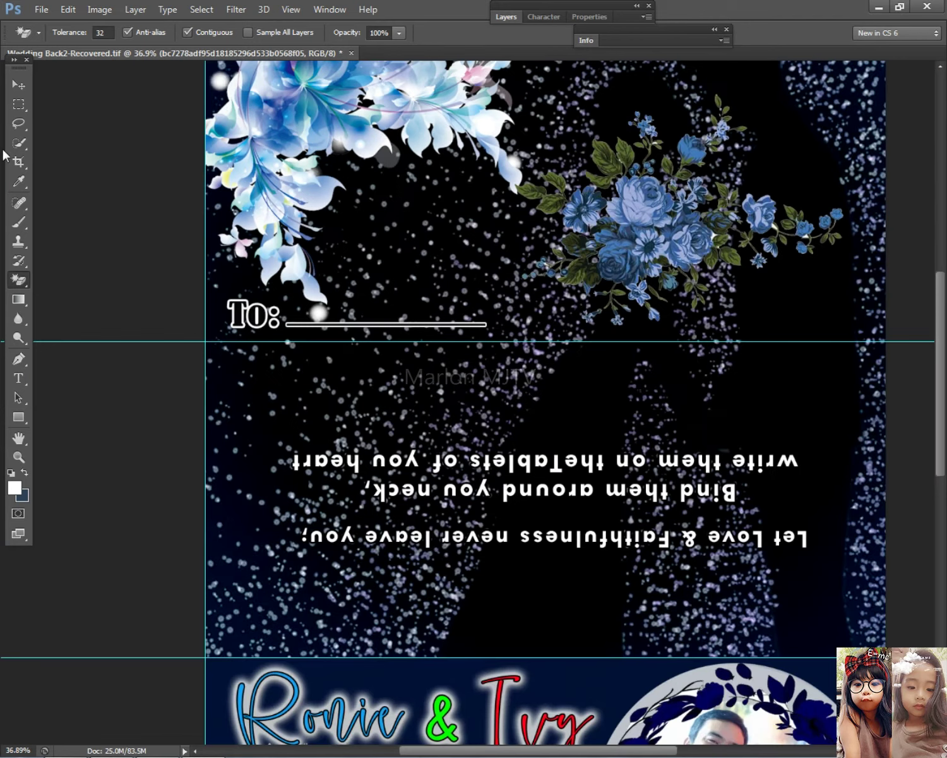
left_click(18, 84)
left_click(392, 118)
key("Delete")
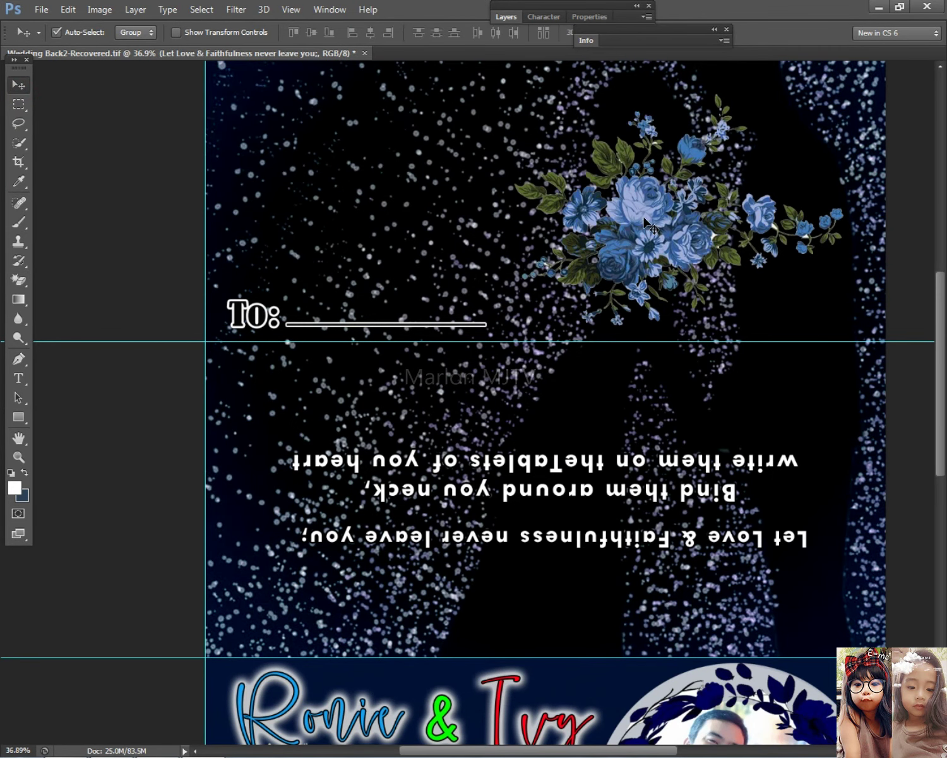
left_click_drag(643, 226, 382, 248)
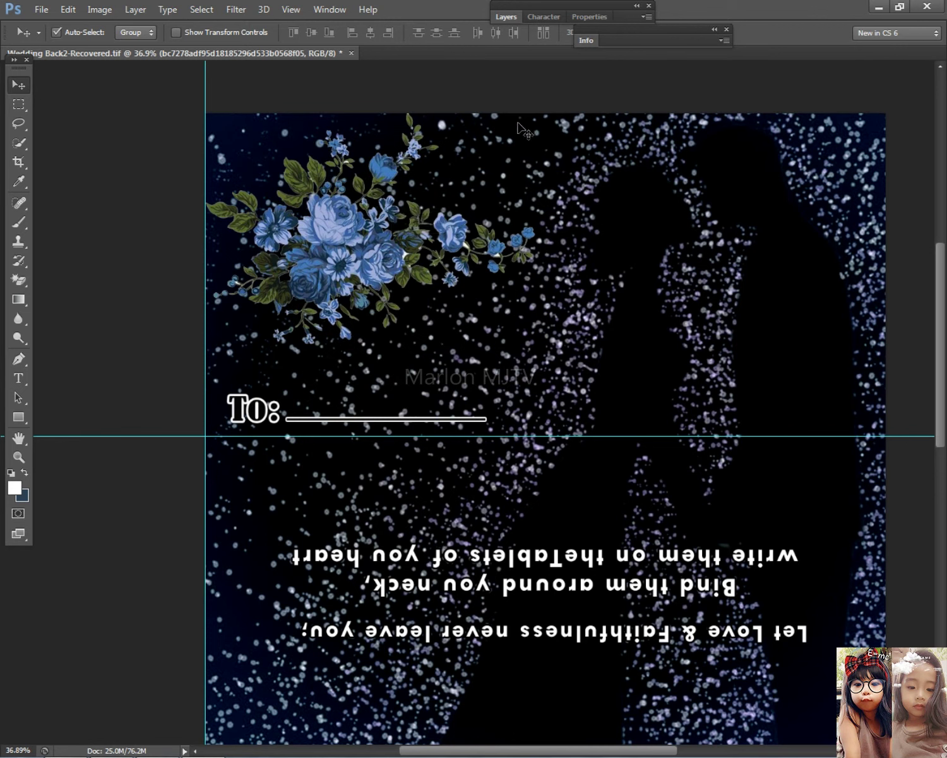
Tilt the rose bouquet gently and enlarge it to about 110.8%, then zoom out
key("ctrl+t")
left_click_drag(550, 121, 292, 307)
left_click_drag(417, 317, 504, 243)
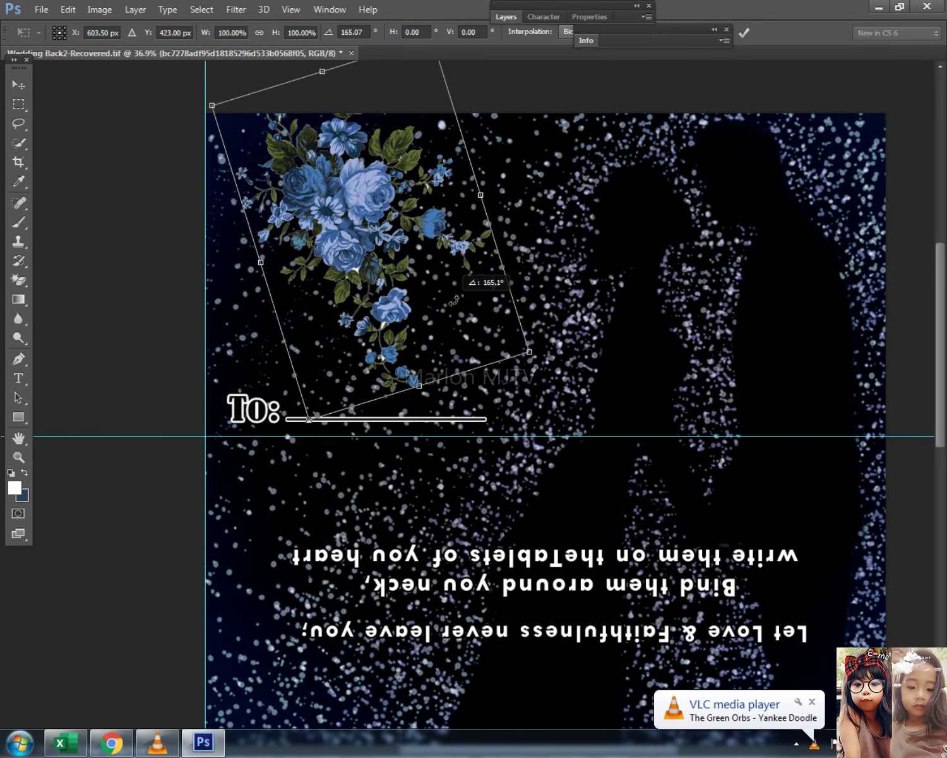
key("Return")
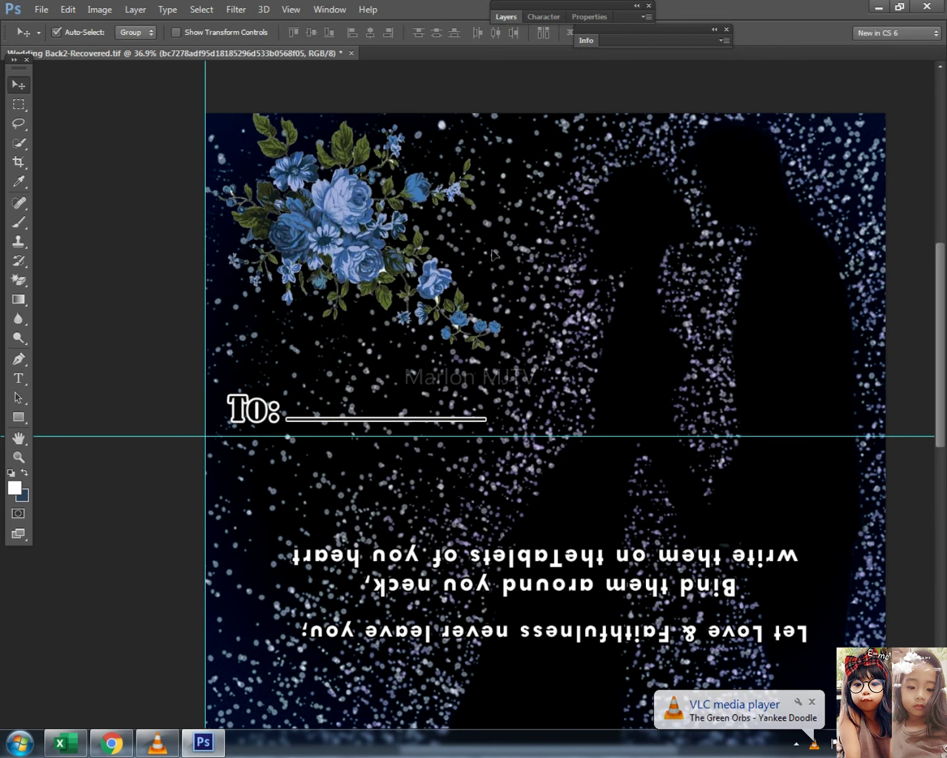
key("ctrl+t")
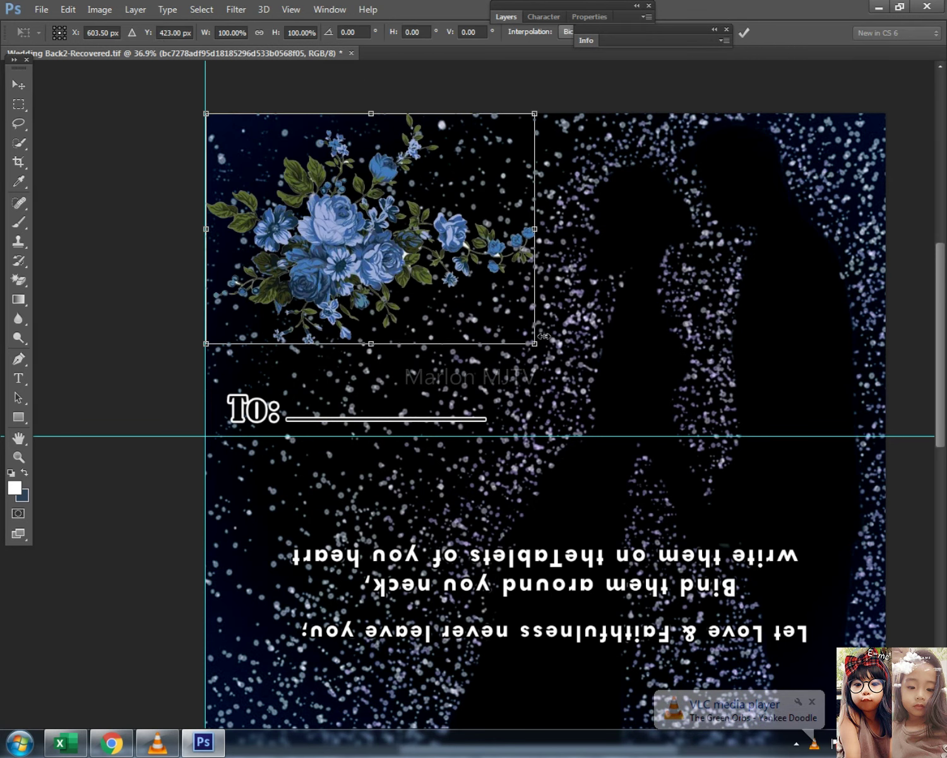
left_click_drag(535, 342, 570, 368)
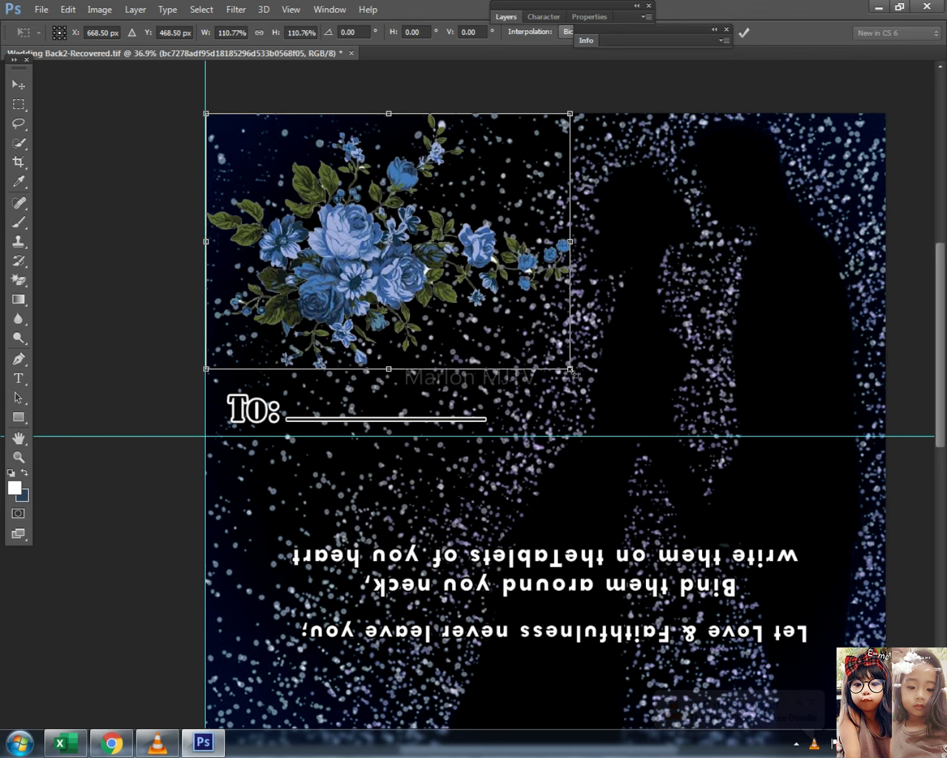
key("Return")
key("ctrl+minus")
key("ctrl+minus")
key("ctrl+minus")
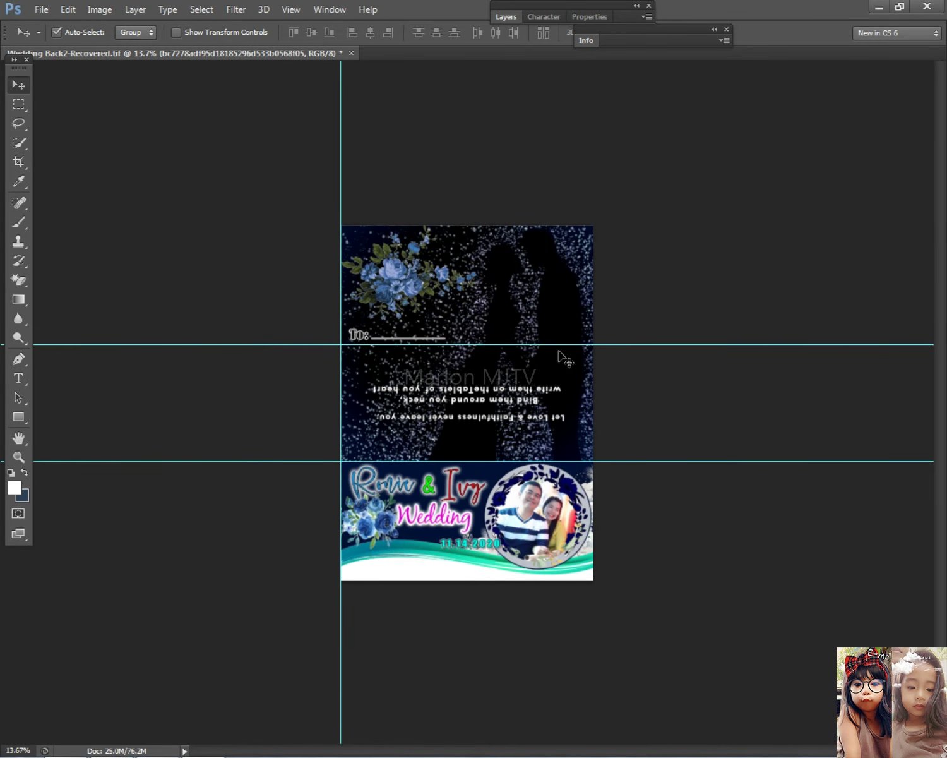
Undo the bouquet changes and delete the rose bouquet from the card
key("ctrl+alt+z")
key("ctrl+alt+z")
key("ctrl+plus")
right_click(528, 261)
mouse_move(518, 270)
left_mouse_down()
mouse_move(568, 430)
mouse_move(374, 429)
left_mouse_up()
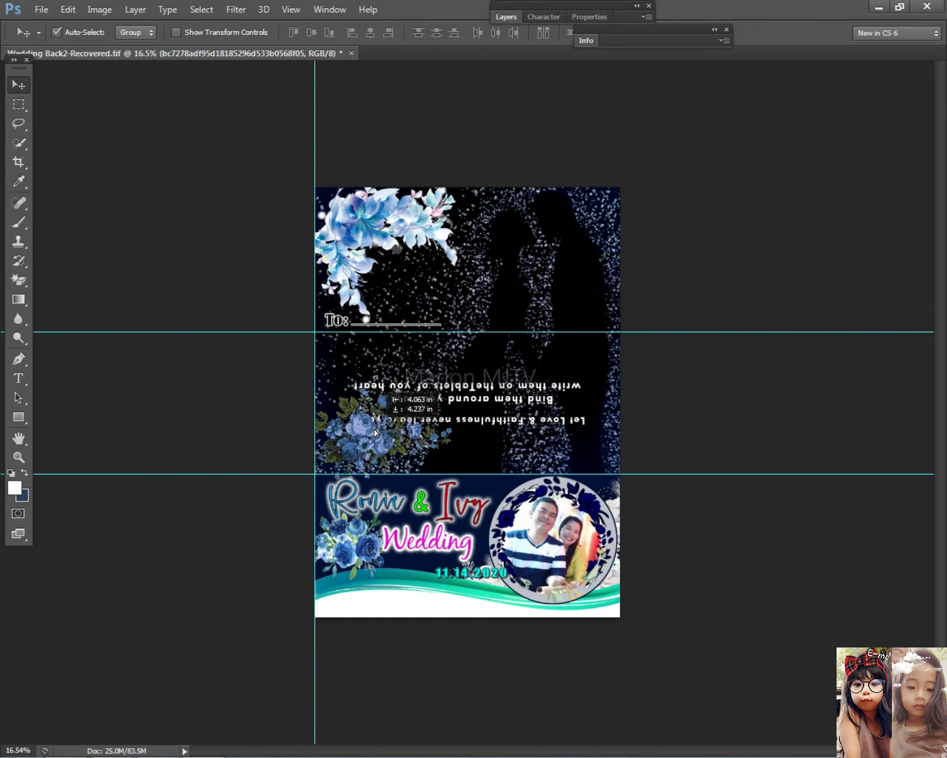
key("ctrl+t")
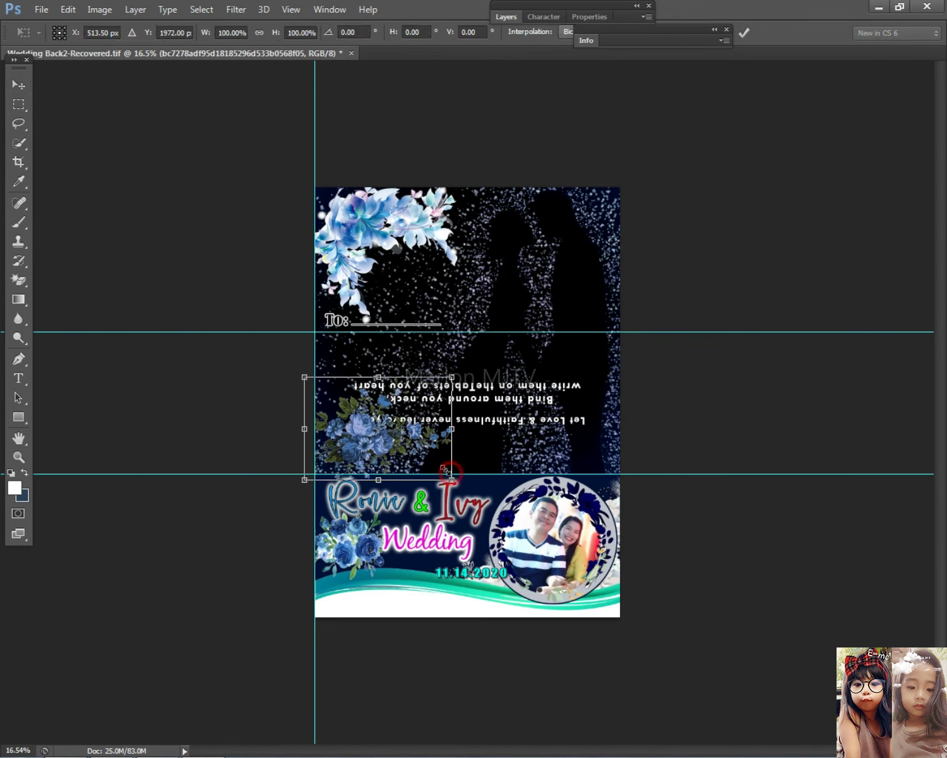
key("Return")
key("ctrl+a")
key("Delete")
key("ctrl+d")
key("ctrl+0")
scroll(459, 421, "down", 1)
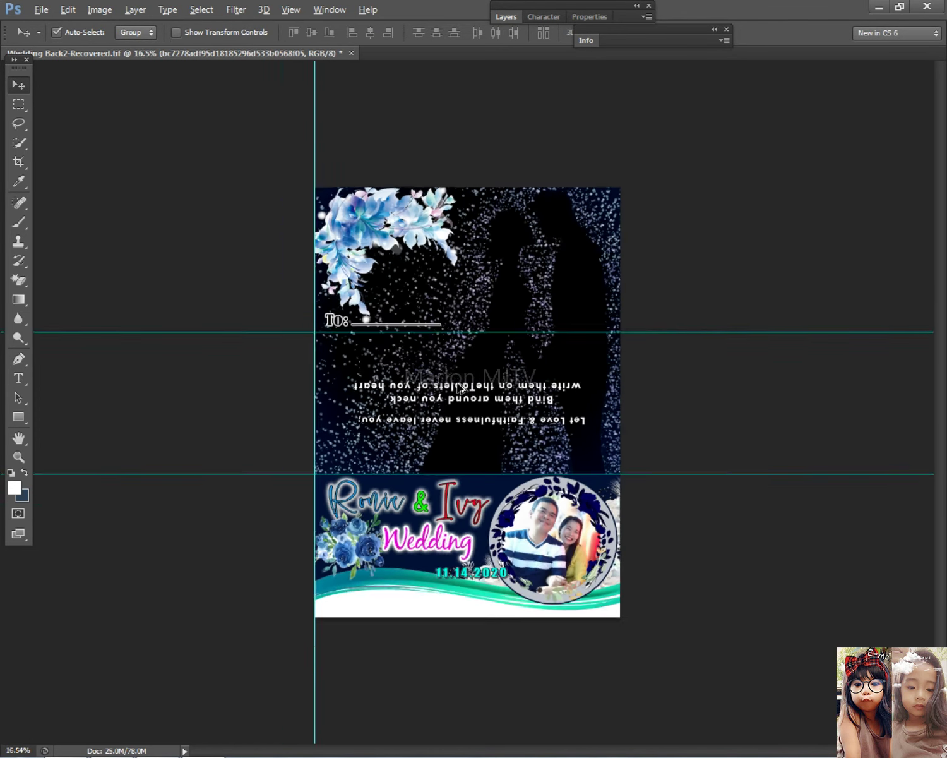
Shrink the light-blue flowers to about 44% by 46%, tilt them and shift them right into the corner
left_click(322, 170)
key("ctrl+t")
left_click_drag(453, 300, 428, 262)
left_click_drag(340, 182, 341, 190)
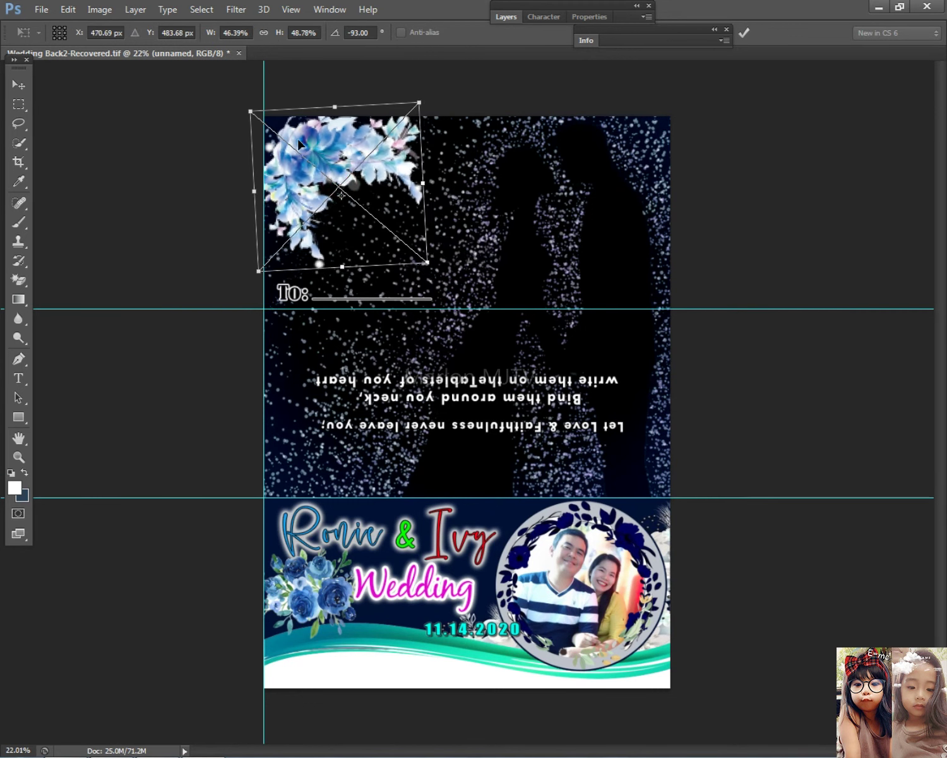
left_click_drag(306, 143, 309, 146)
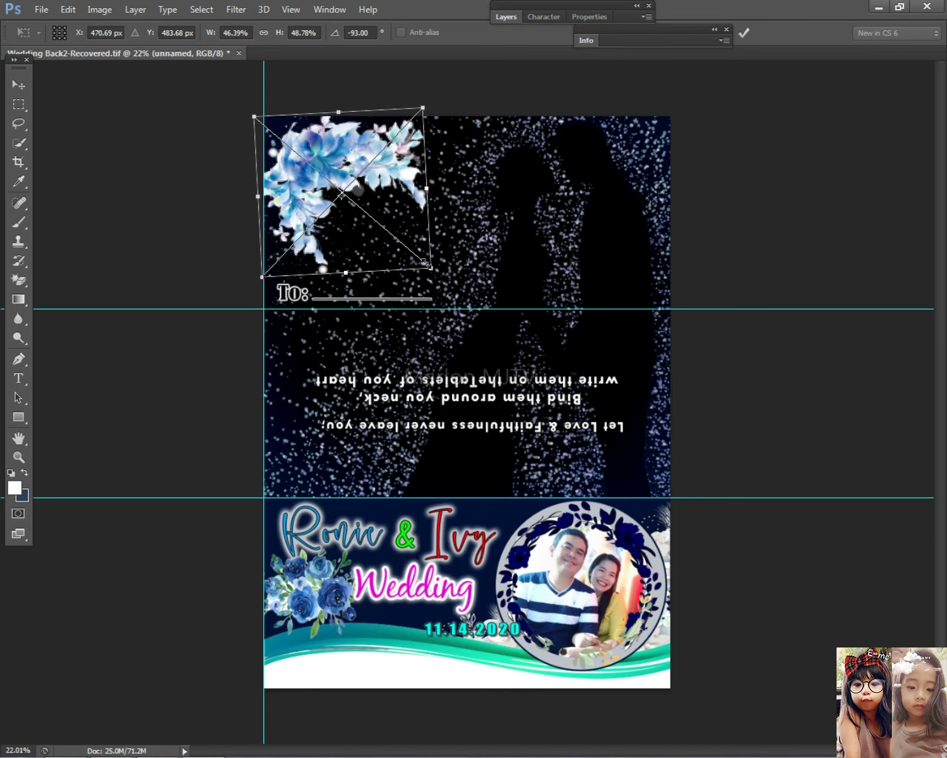
left_click_drag(423, 262, 421, 255)
left_click_drag(354, 159, 358, 165)
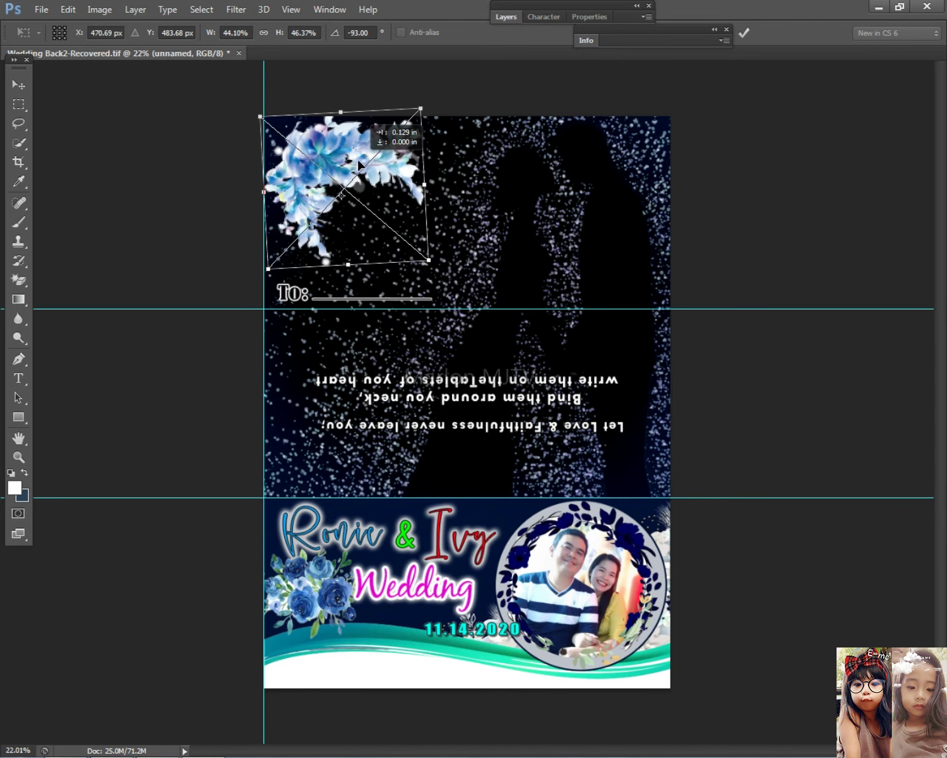
key("Return")
scroll(489, 297, "down", 3)
scroll(489, 297, "up", 2)
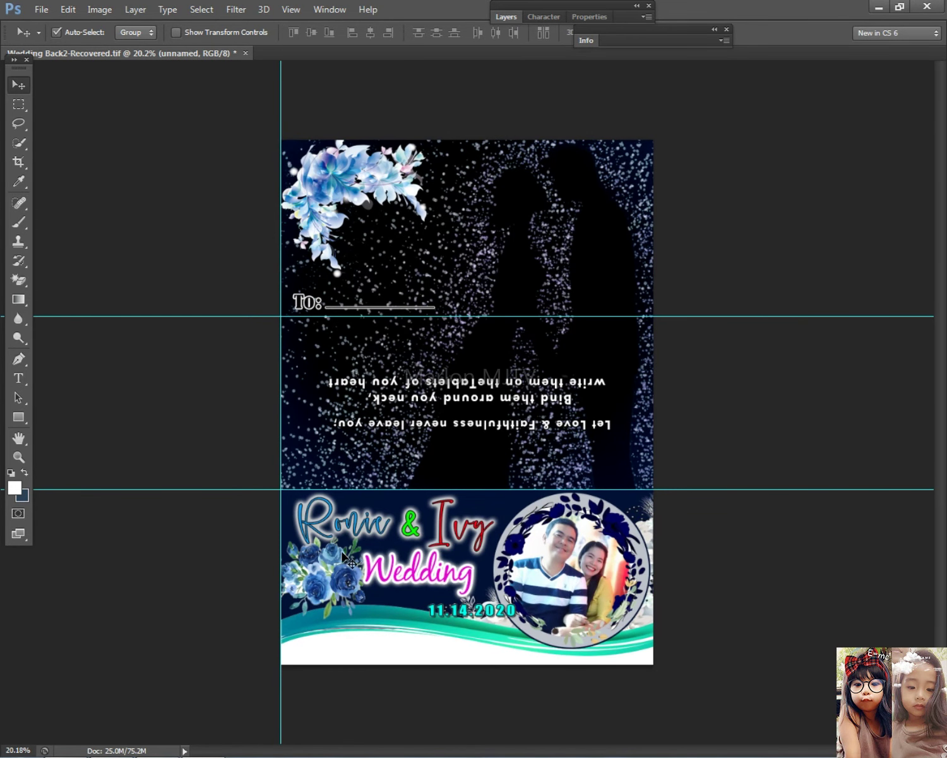
Select Layer 33 from the layers under the portrait photo
right_click(327, 590)
left_click(379, 584)
right_click(634, 565)
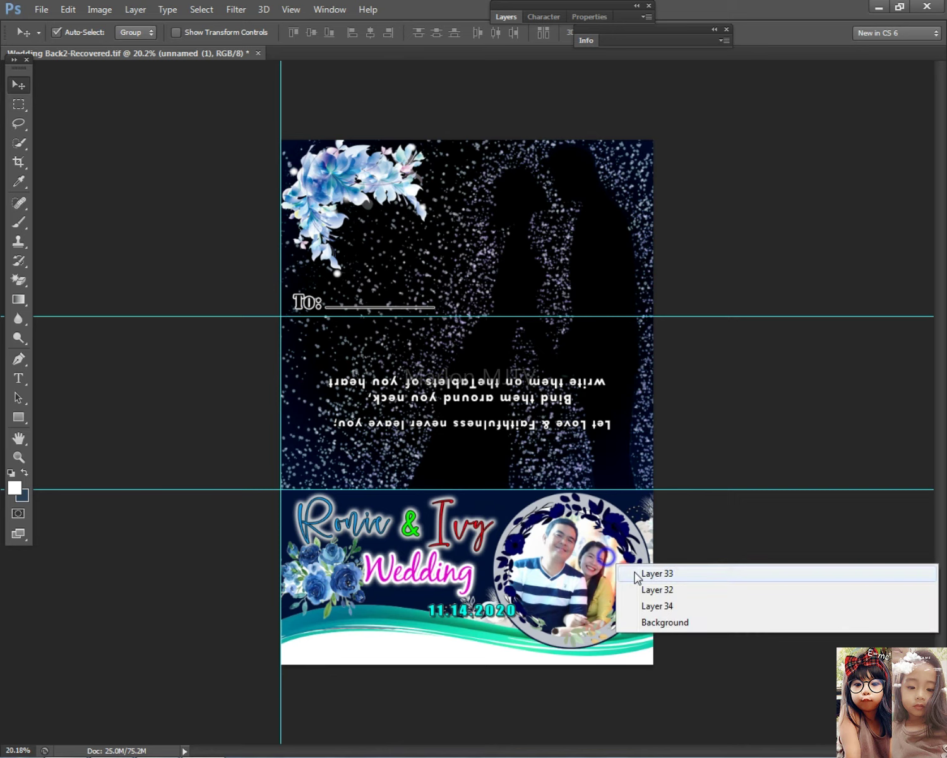
left_click(790, 564)
scroll(791, 568, "down", 2)
scroll(790, 568, "up", 2)
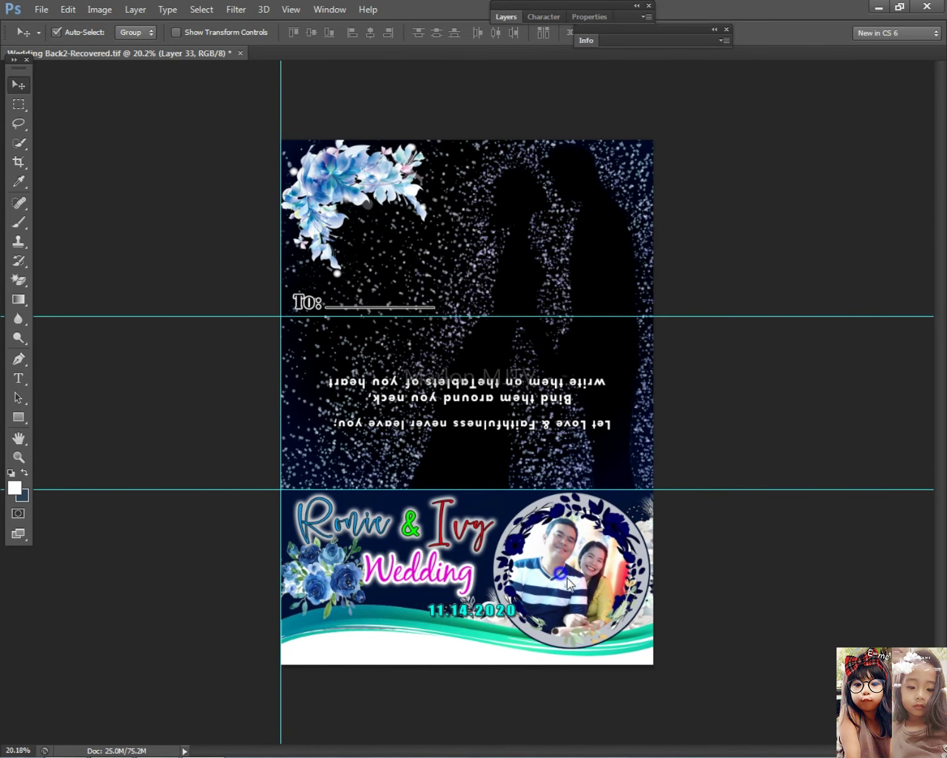
scroll(597, 590, "down", 1)
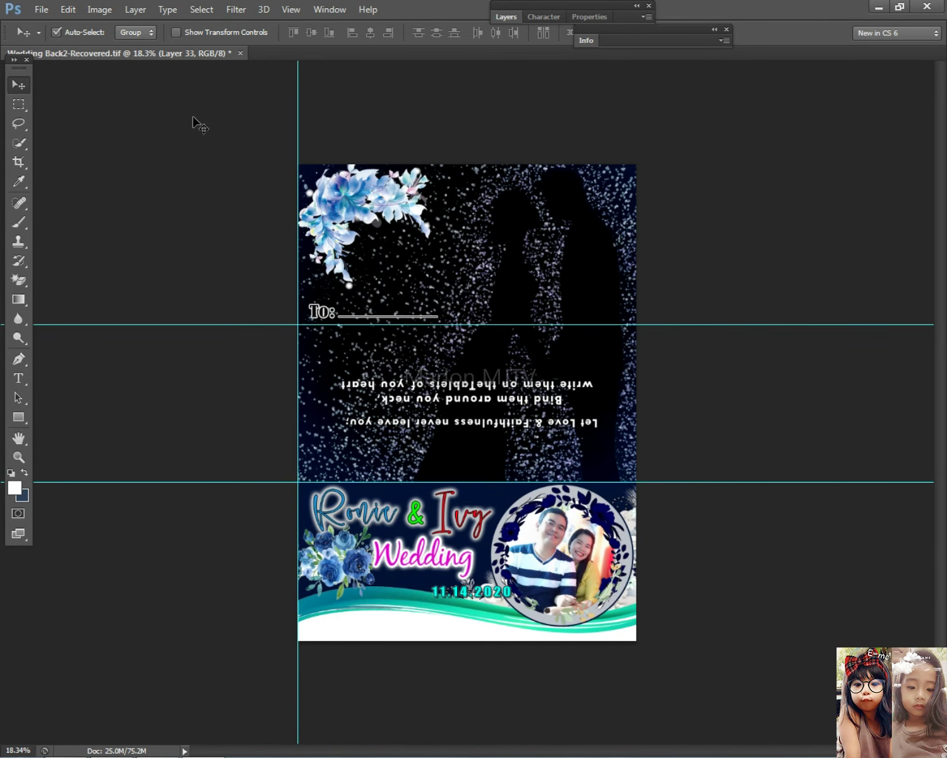
Start a Save As, then toggle a layer lock in the Layers list
left_click(41, 10)
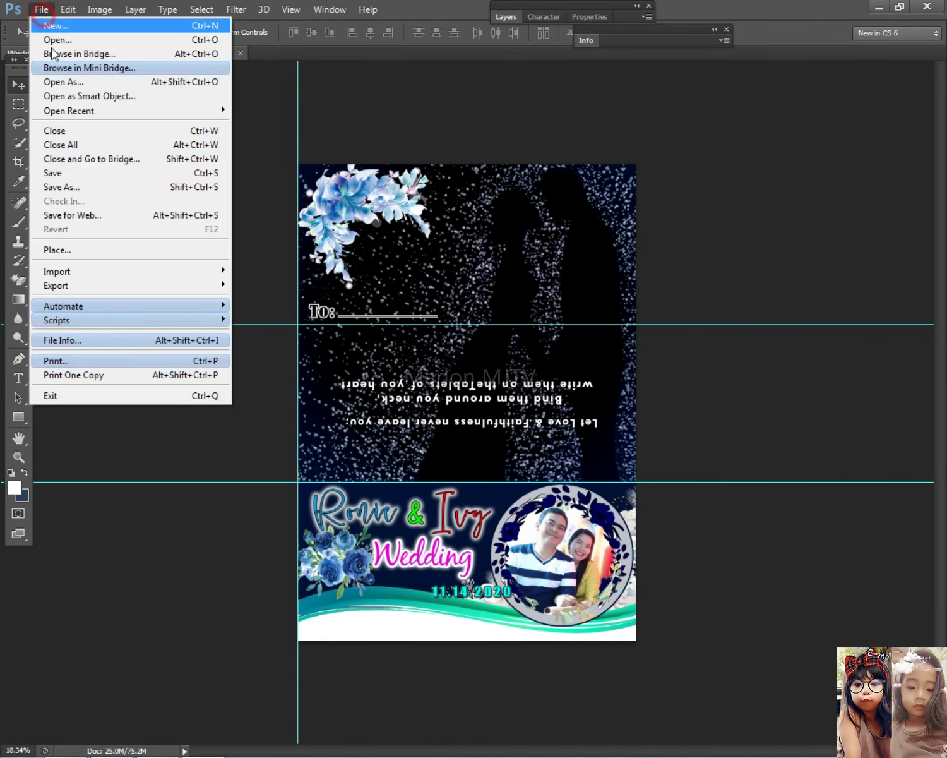
left_click(80, 186)
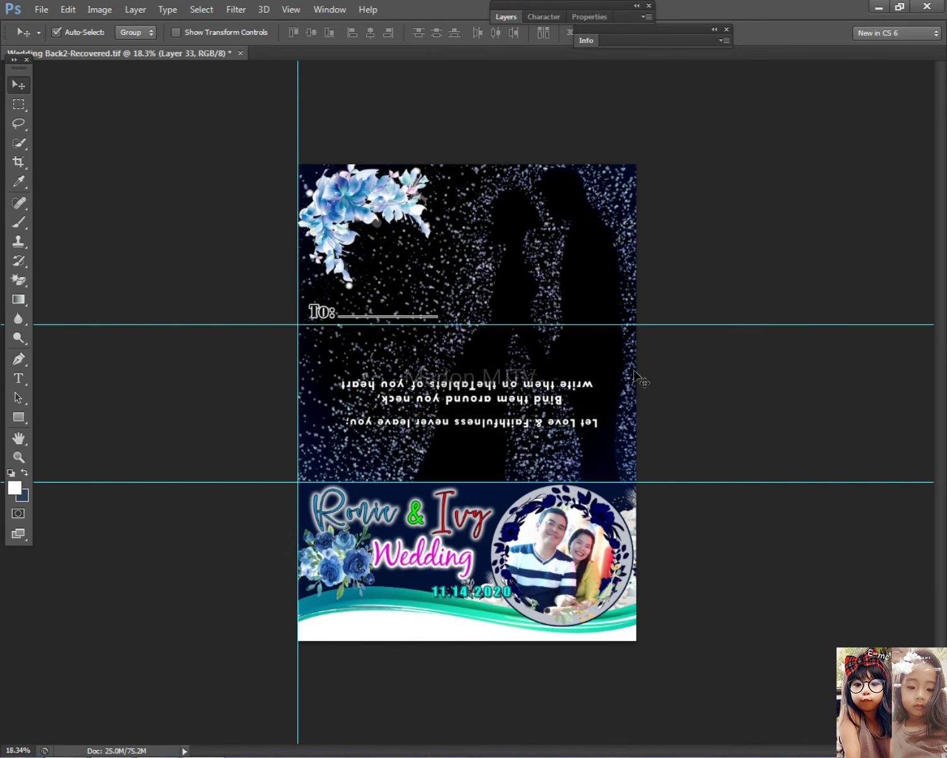
left_click_drag(685, 527, 602, 439)
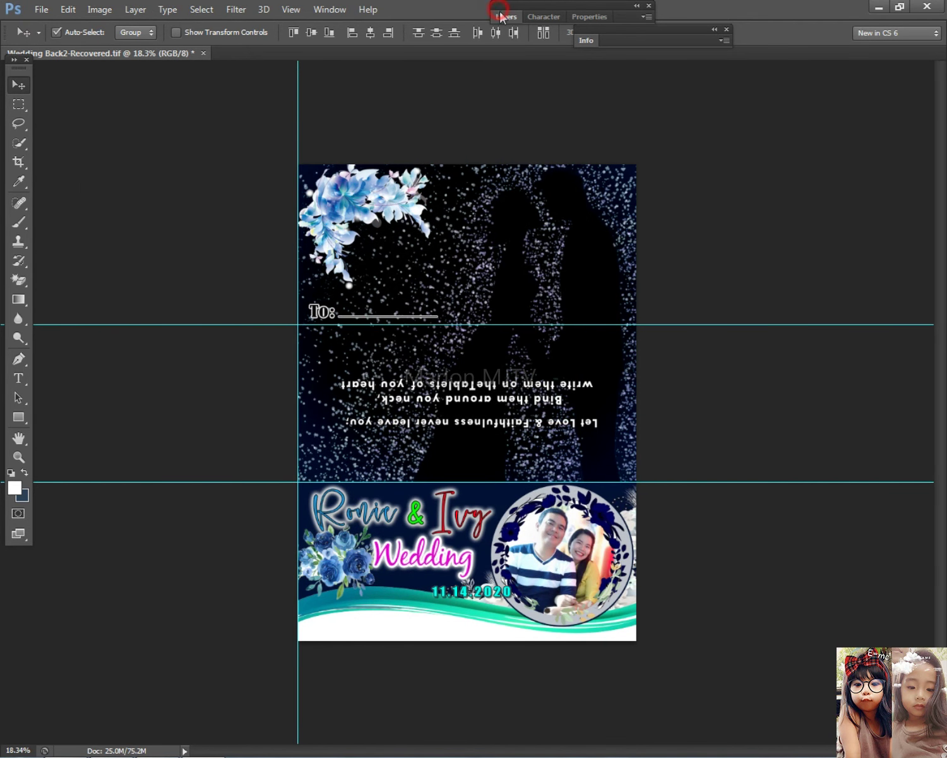
left_click(501, 16)
left_click(573, 73)
left_click(518, 19)
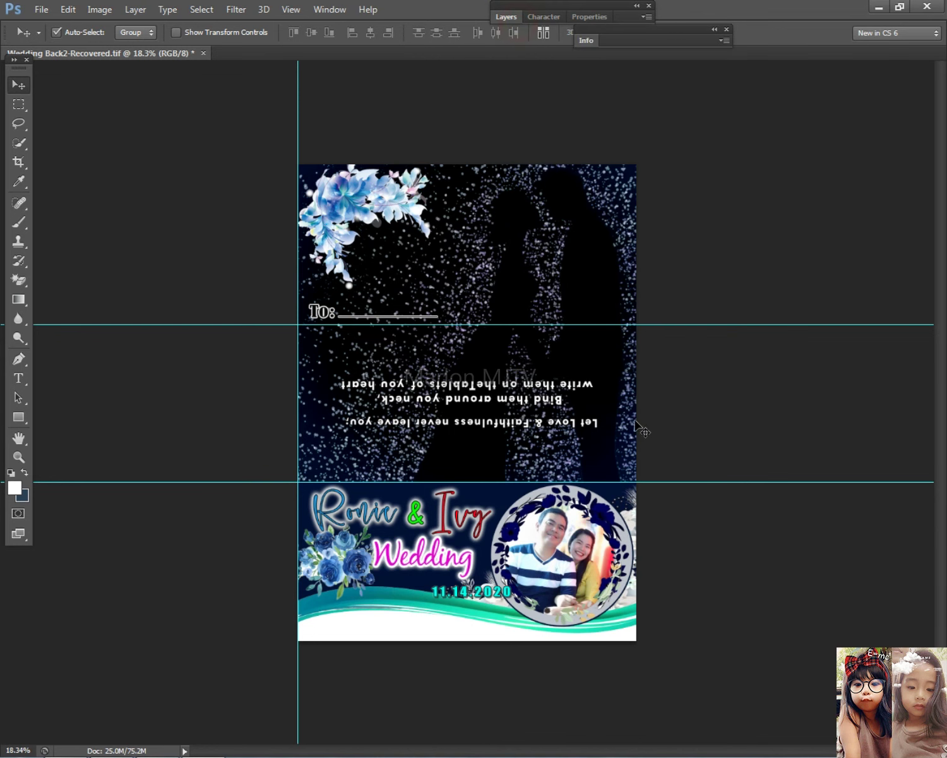
Scale the upside-down verse text block up to about 106%
key("ctrl+t")
mouse_move(598, 373)
left_mouse_down()
mouse_move(617, 361)
mouse_move(613, 373)
left_mouse_up()
left_click_drag(347, 381, 334, 371)
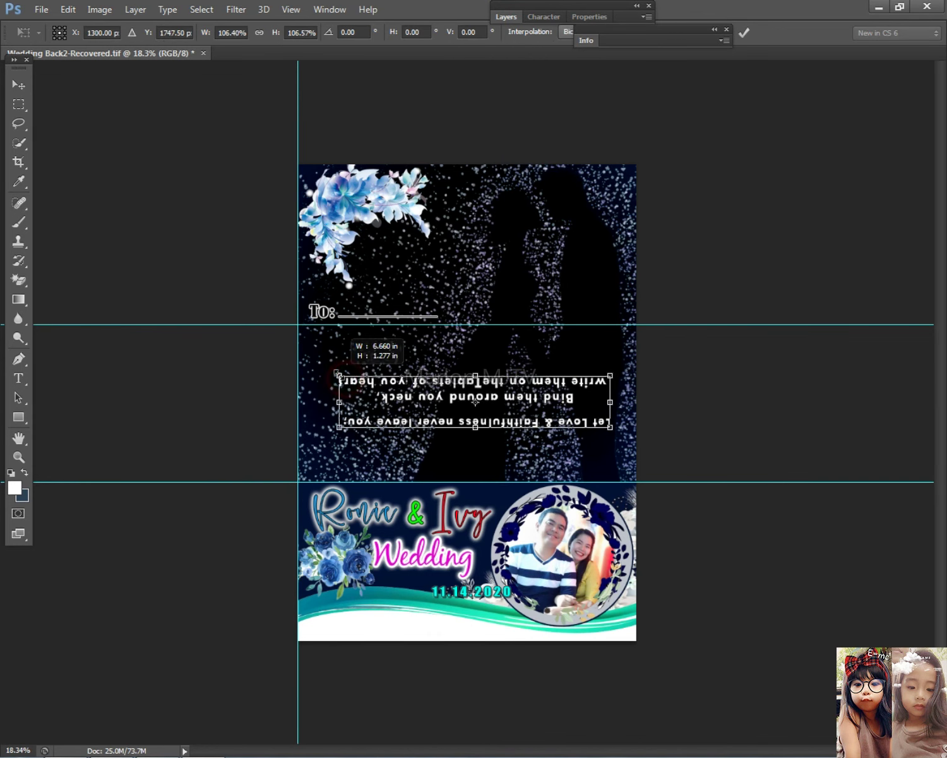
key("Return")
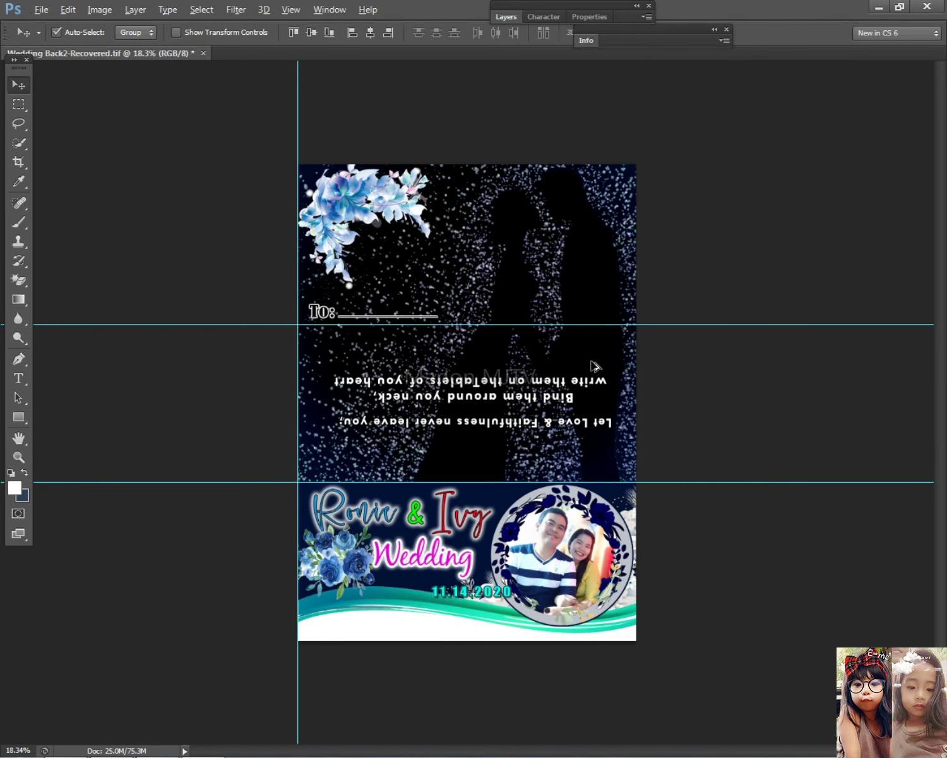
scroll(455, 442, "up", 3)
scroll(448, 442, "down", 5)
Select the wavy band's Layer 2 and open its layer style settings
right_click(347, 424)
left_click(360, 433)
left_click(512, 16)
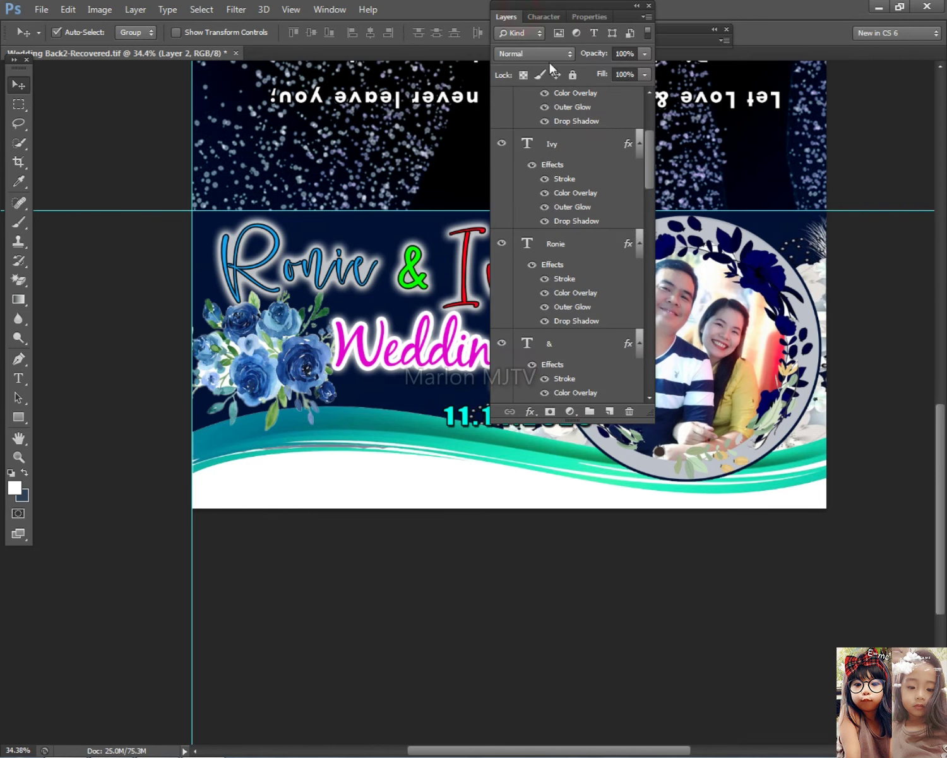
right_click(353, 426)
left_click(385, 434)
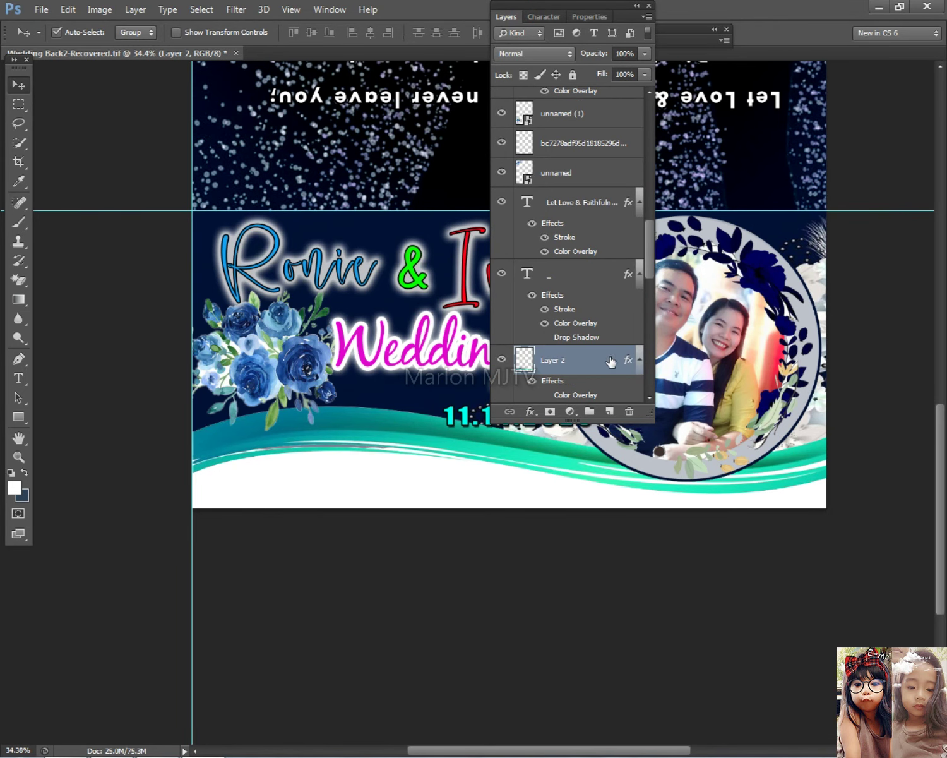
double_click(613, 361)
Give the band a Color Overlay of dark navy sampled from the banner background
left_click(287, 308)
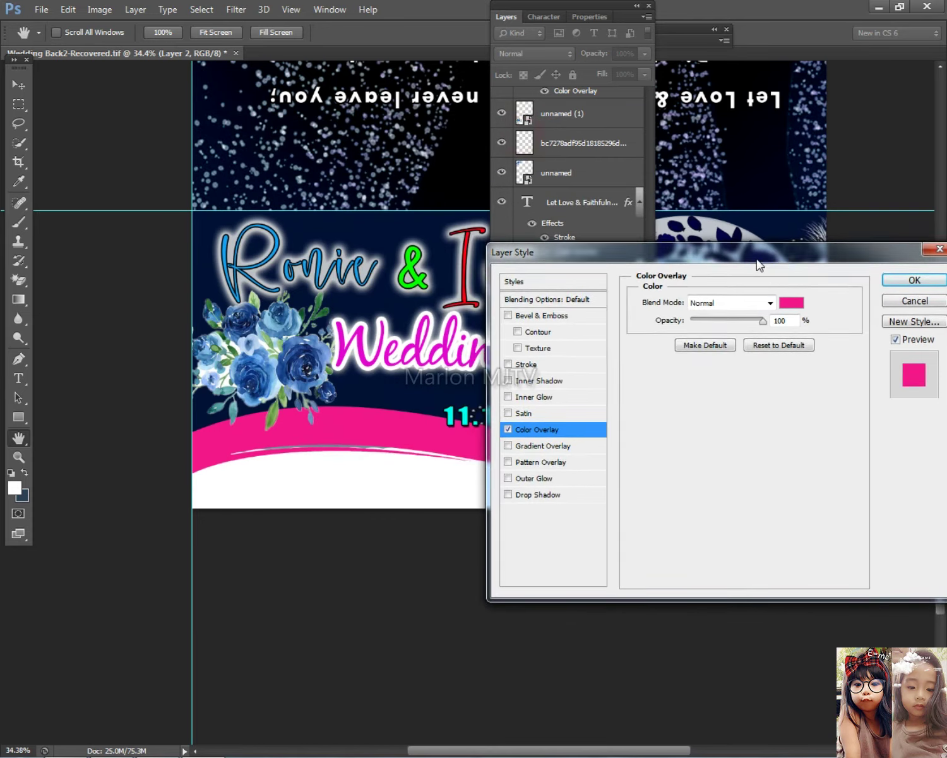
left_click_drag(522, 140, 740, 264)
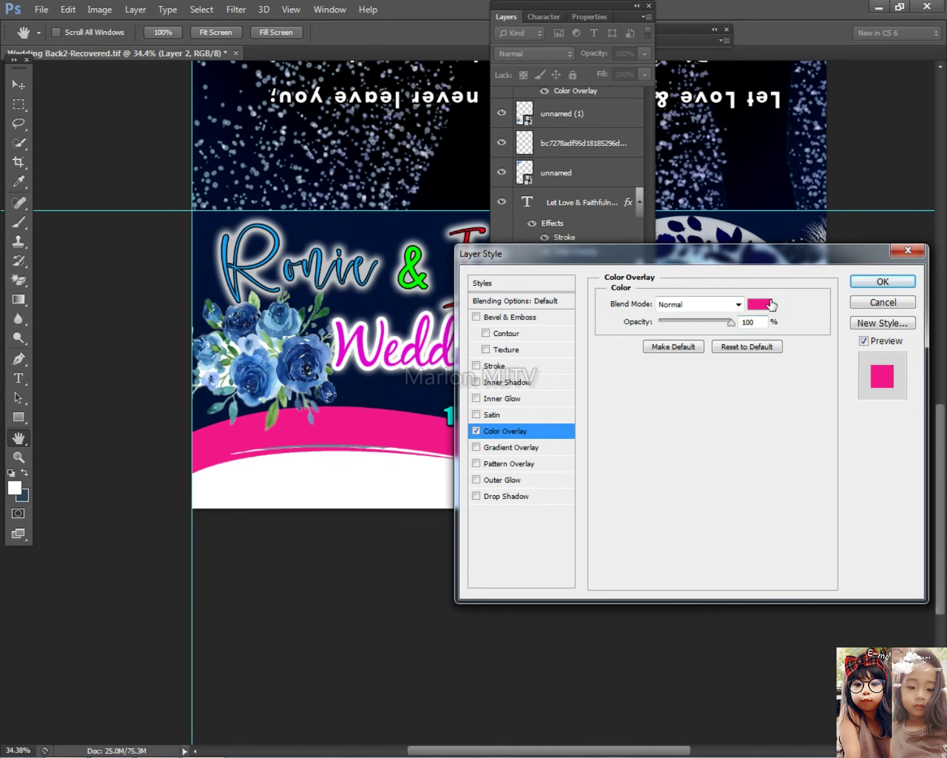
left_click(759, 303)
left_click(201, 243)
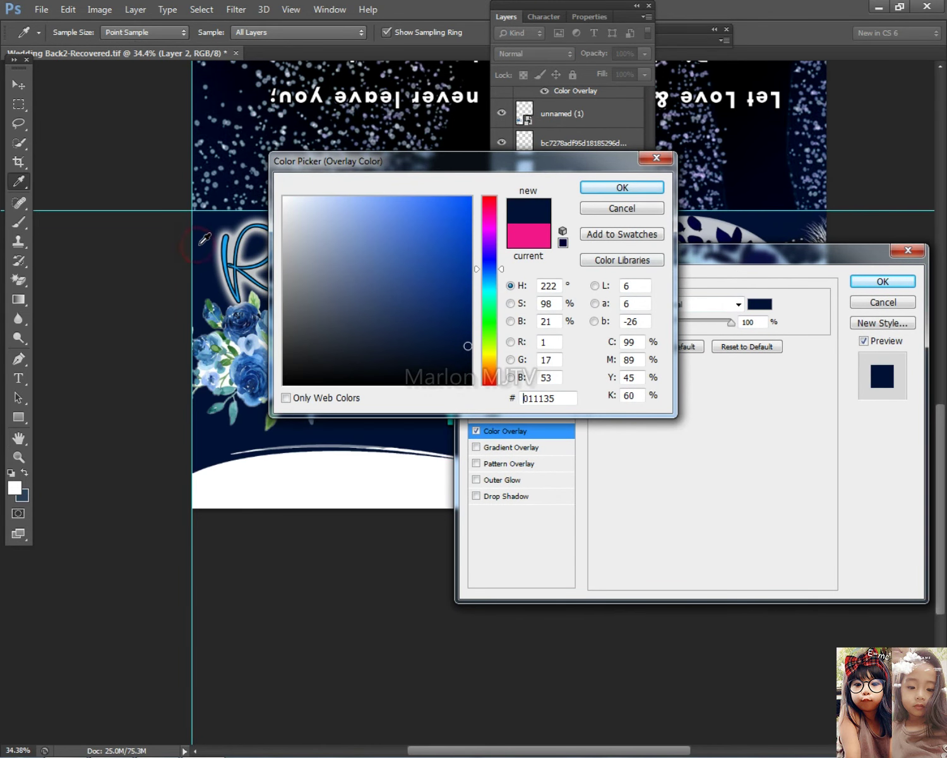
left_click(474, 121)
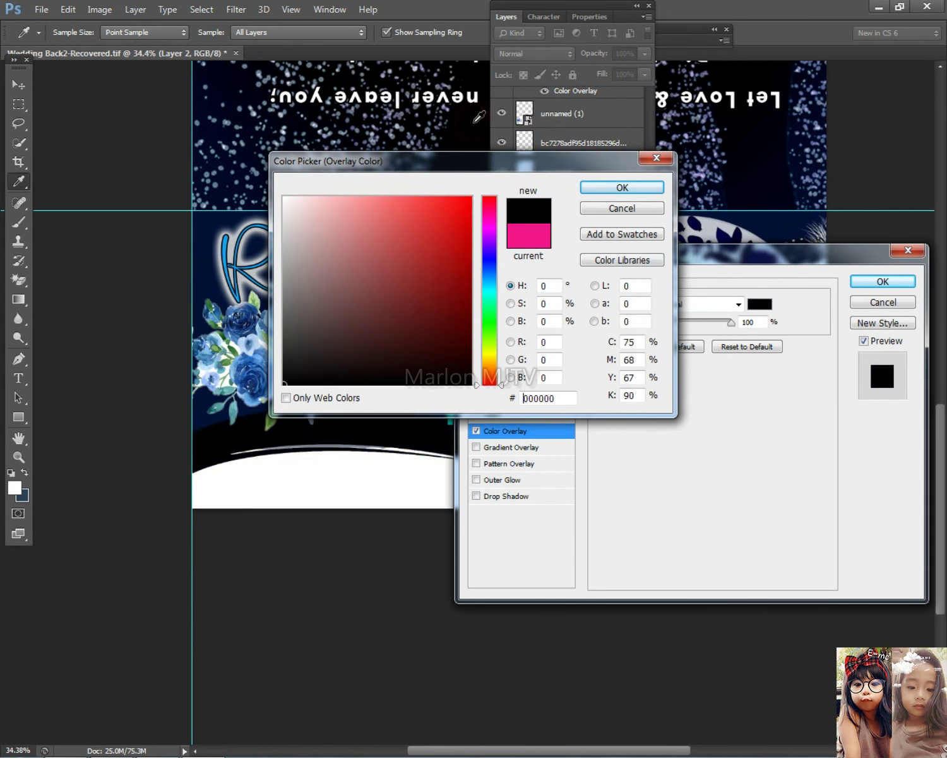
left_click(290, 121)
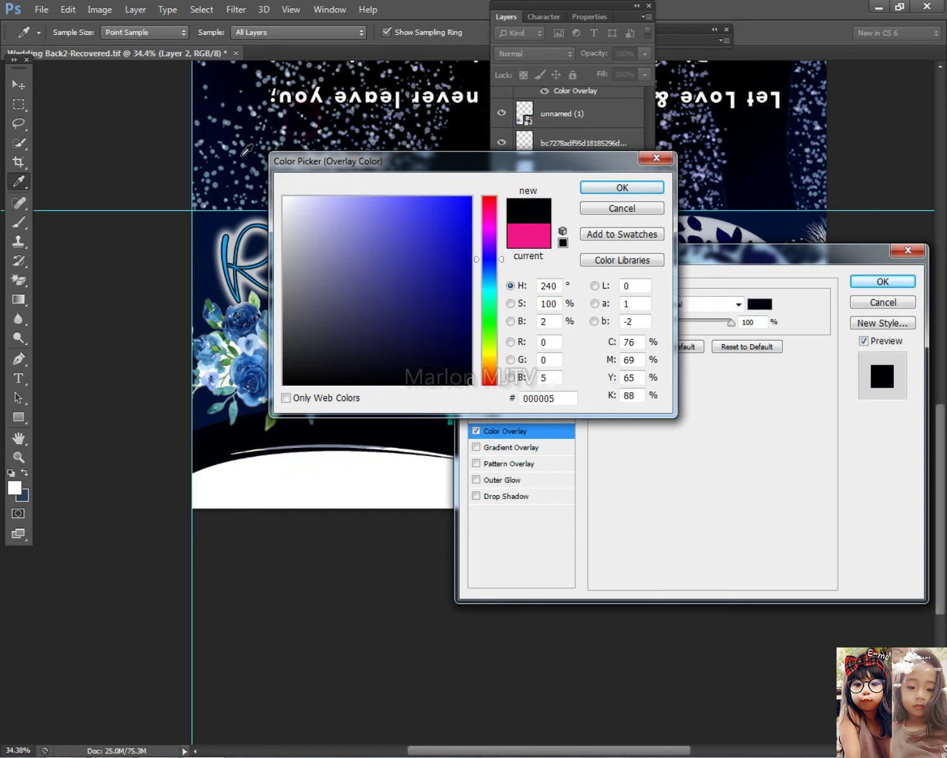
left_click(242, 155)
left_click(621, 187)
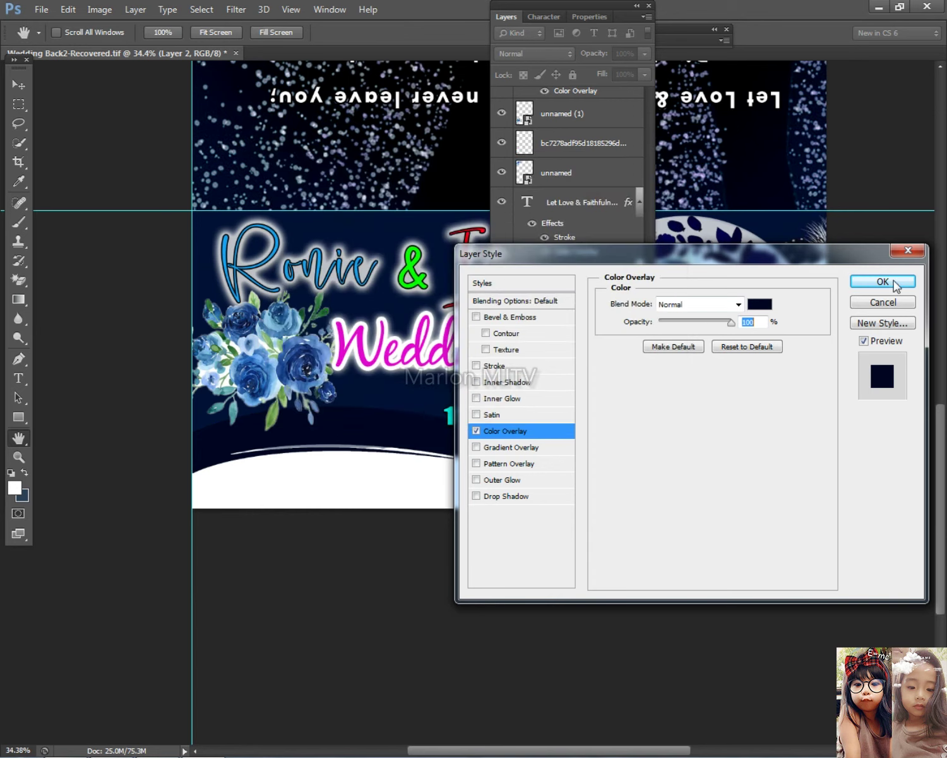
left_click(883, 281)
left_click(504, 21)
scroll(290, 427, "down", 2)
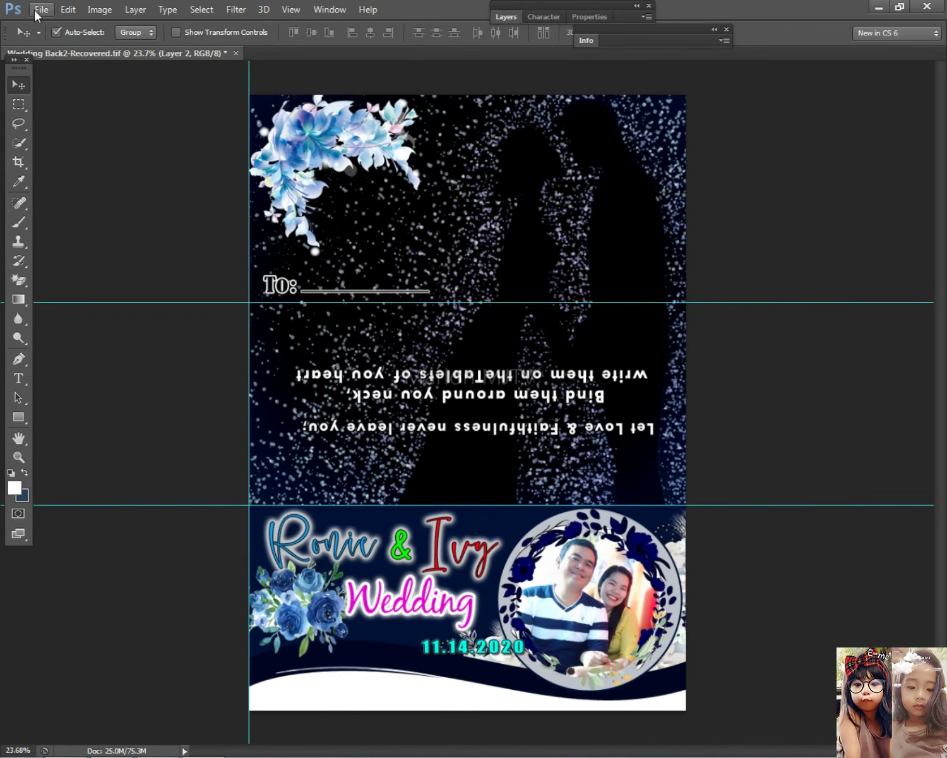
Save the card as back.tif, a layered TIFF, in the wedding folder
left_click(41, 9)
left_click(57, 186)
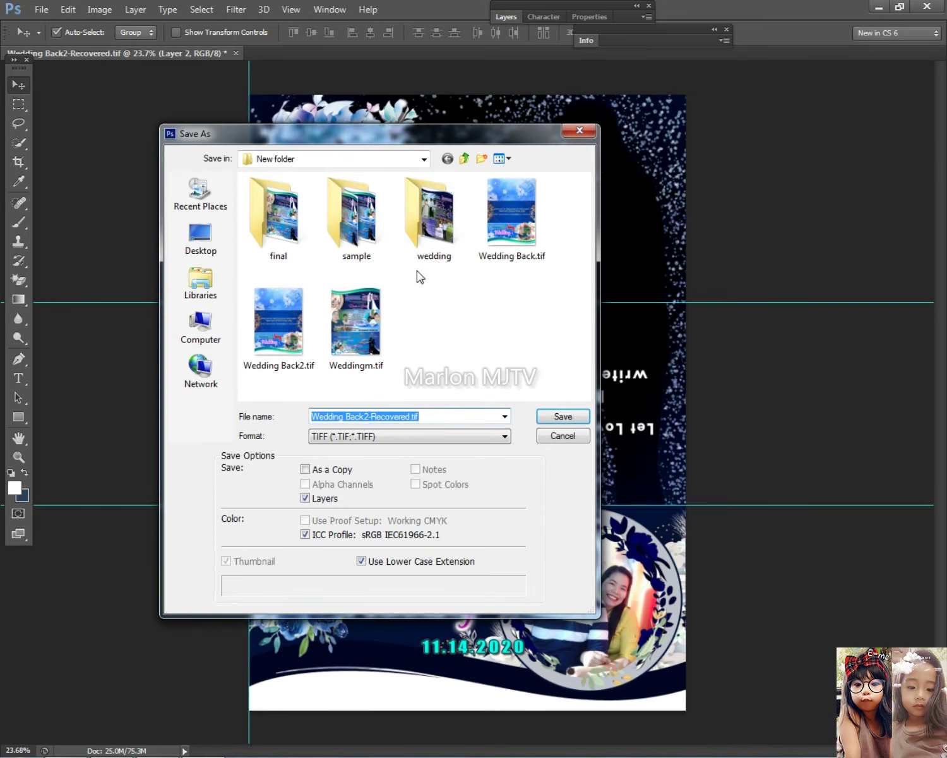
double_click(429, 211)
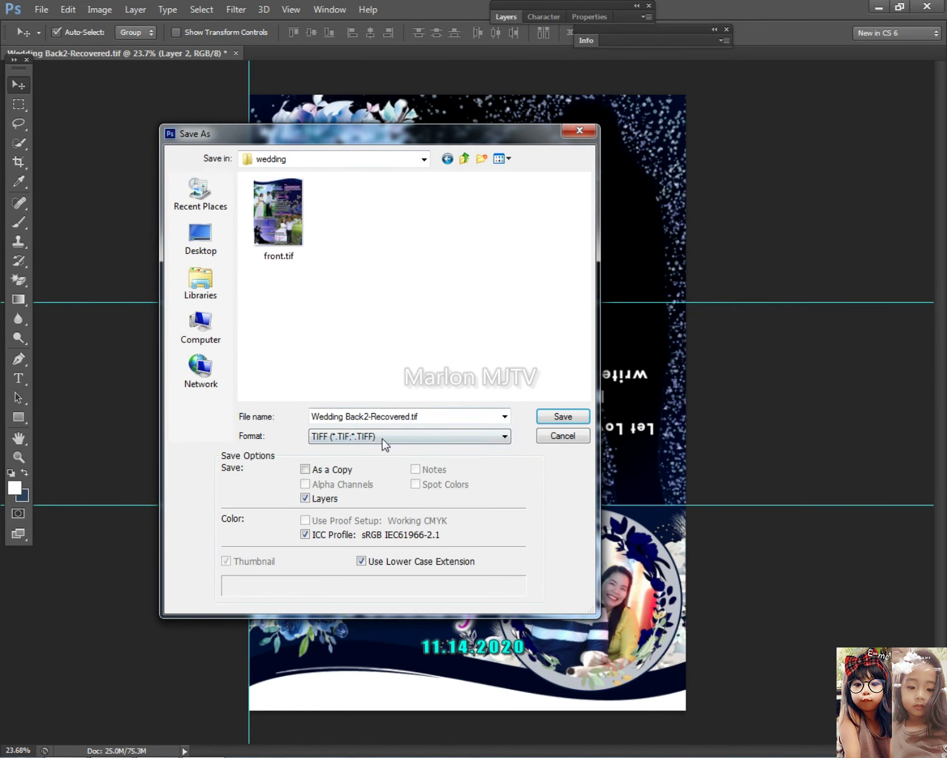
left_click(383, 418)
type("ba")
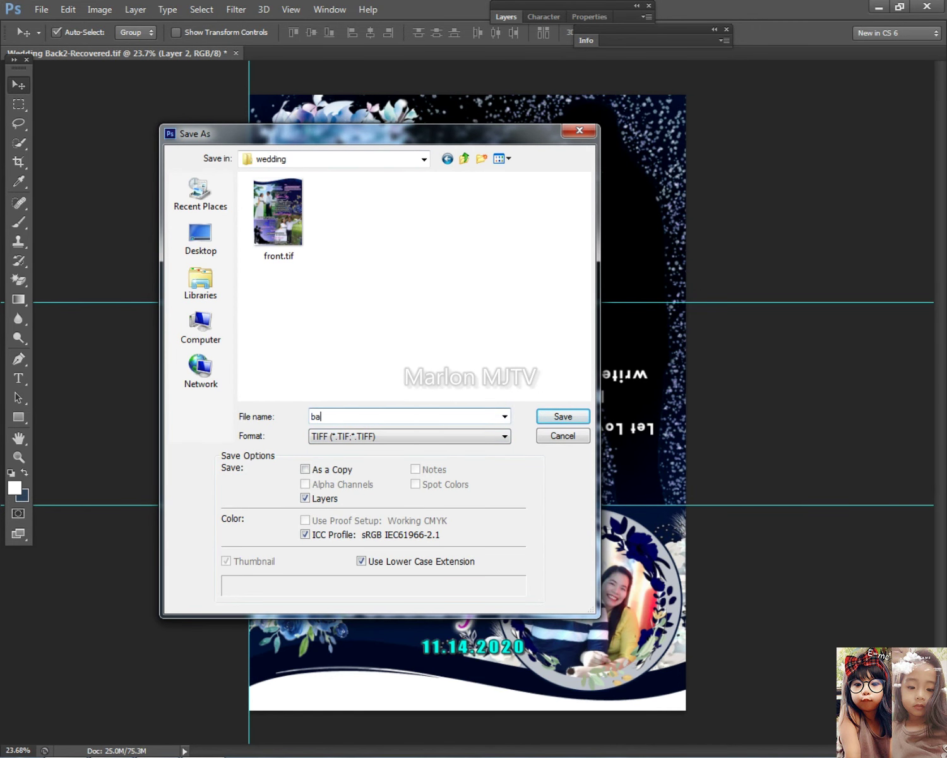
key("Return")
key("Return")
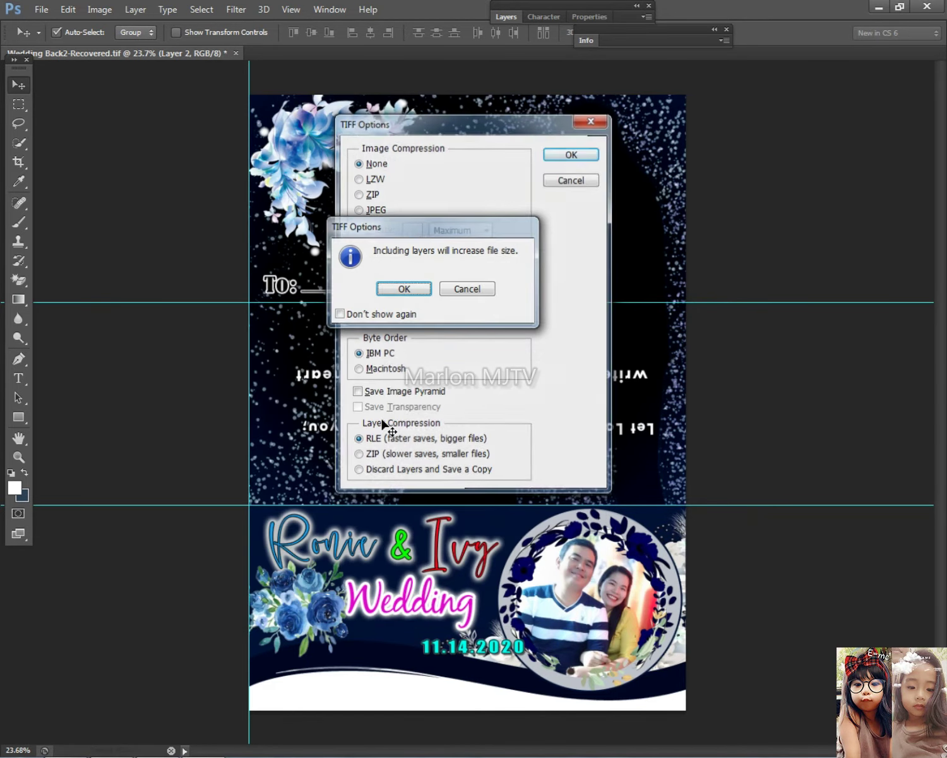
key("Return")
scroll(465, 394, "down", 1)
scroll(497, 357, "up", 2)
scroll(498, 357, "down", 2)
scroll(499, 352, "up", 1)
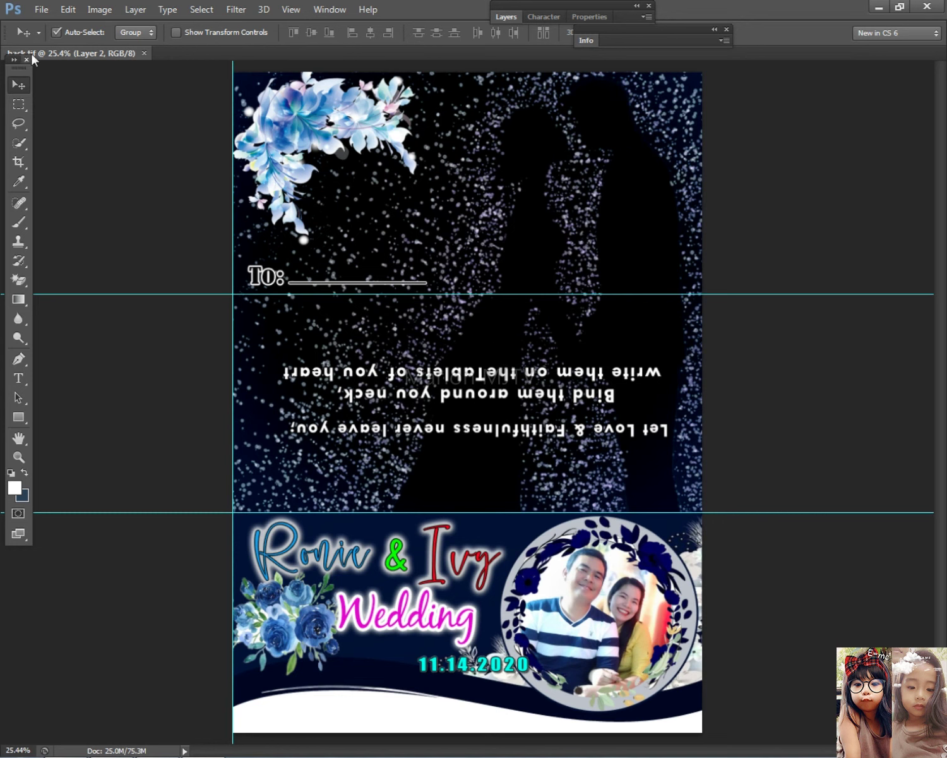
left_click(146, 53)
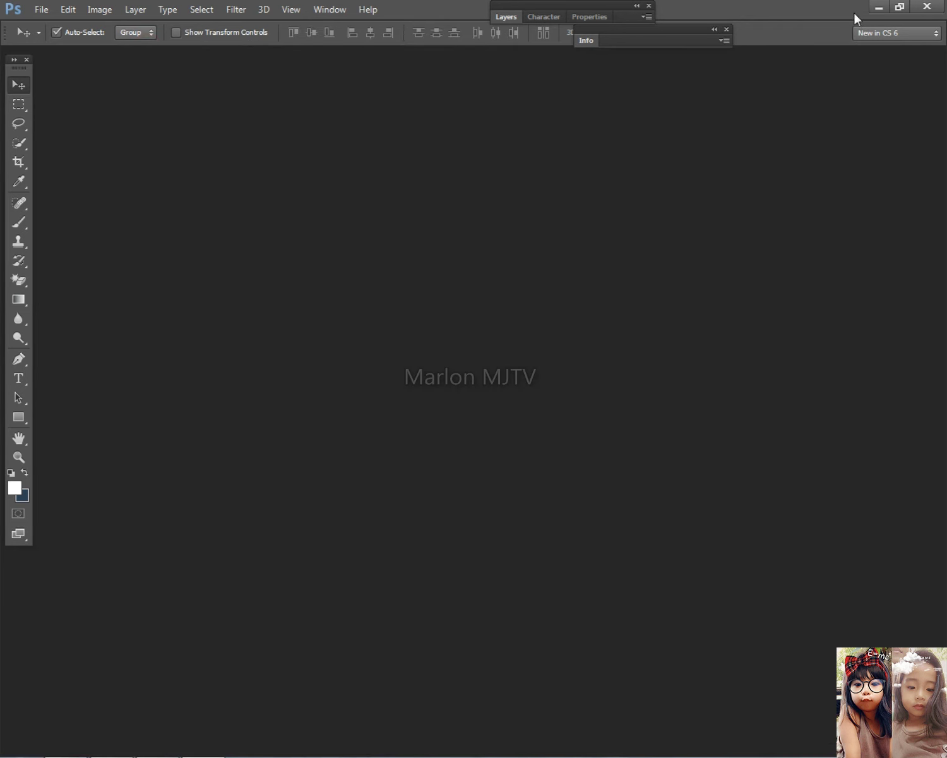
left_click(878, 10)
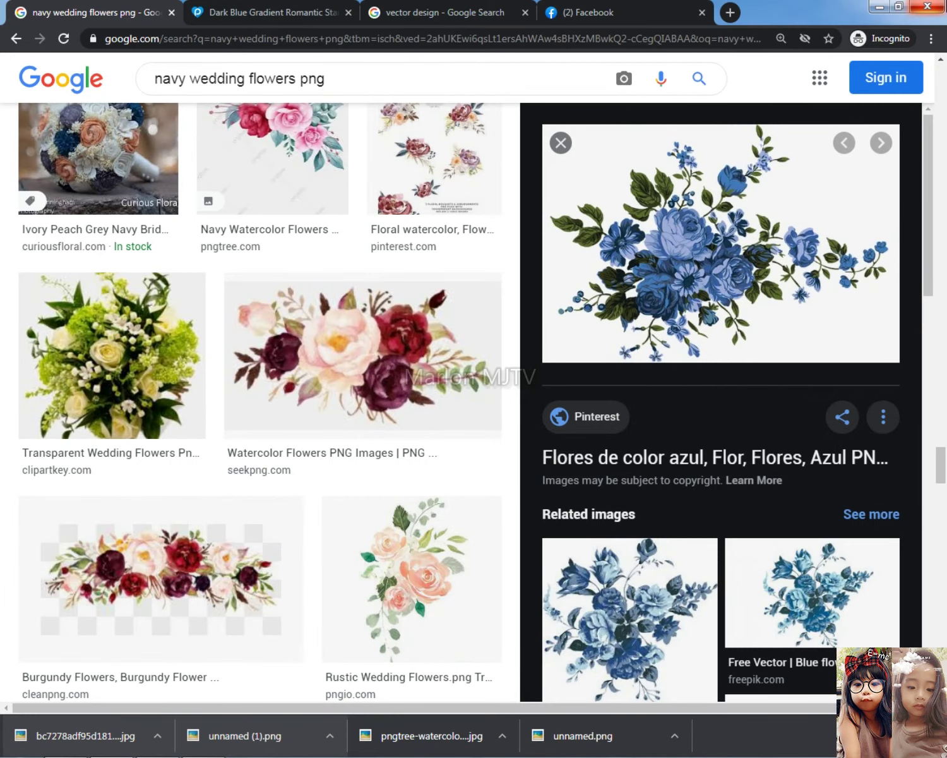
left_click(881, 10)
right_click(396, 285)
left_click(448, 322)
right_click(409, 301)
left_click(416, 341)
right_click(424, 280)
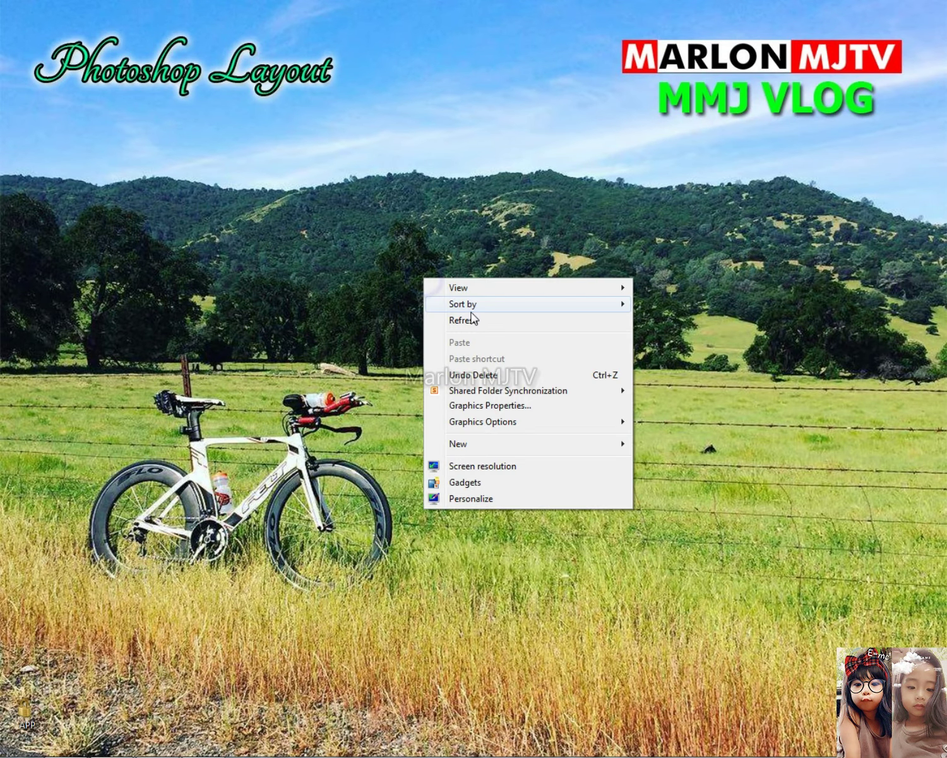
left_click(27, 710)
double_click(26, 712)
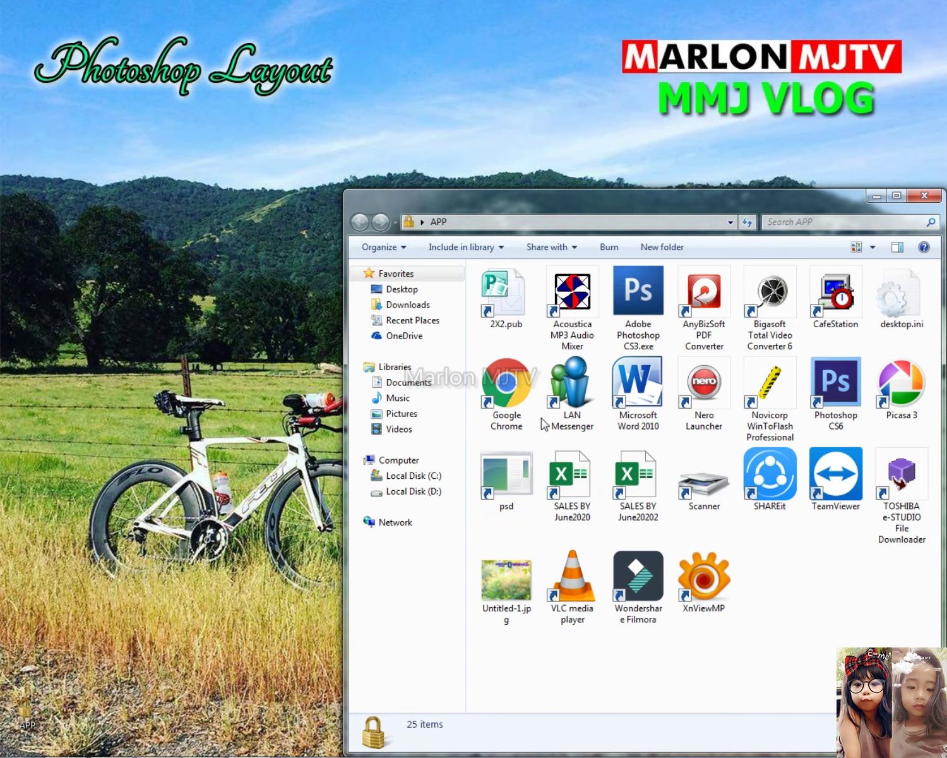
double_click(524, 474)
left_click(922, 198)
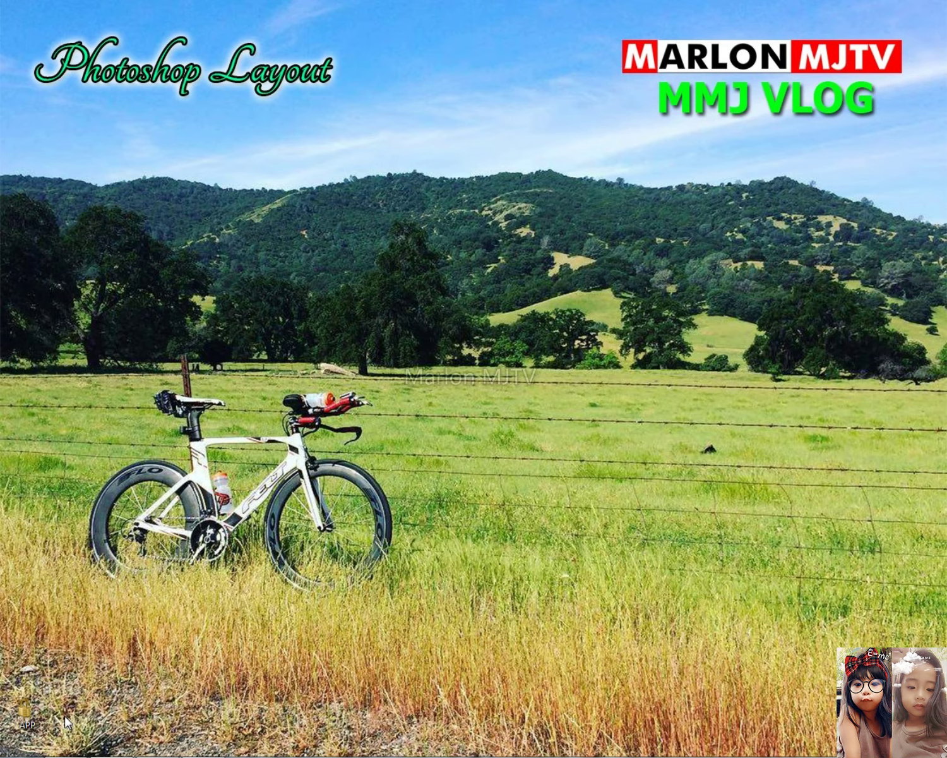
double_click(26, 709)
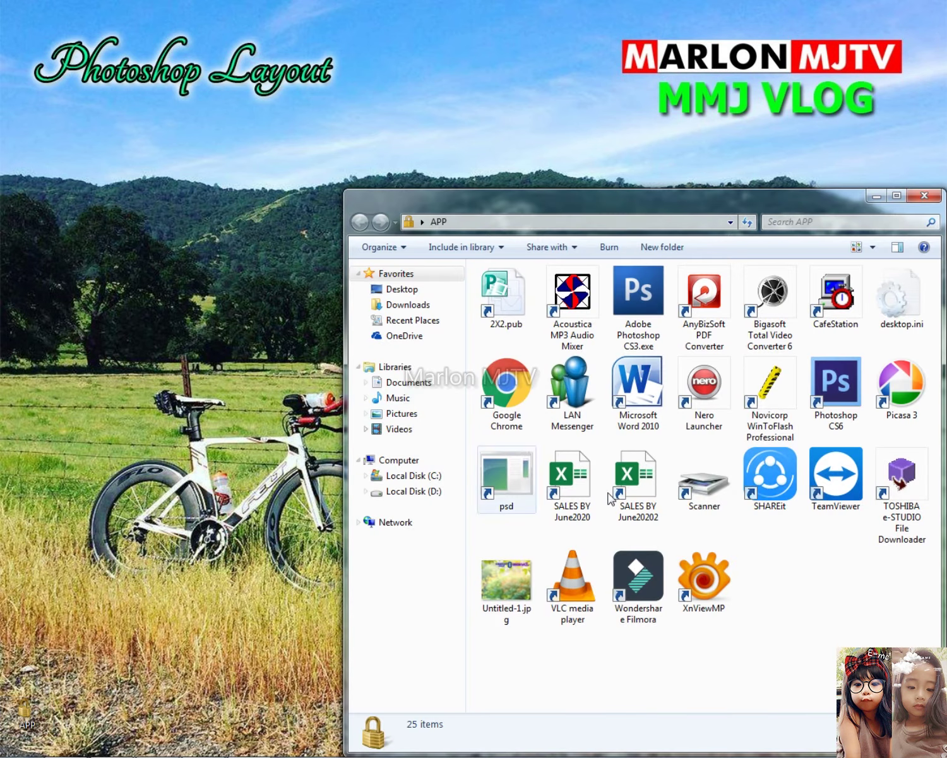
left_click(923, 196)
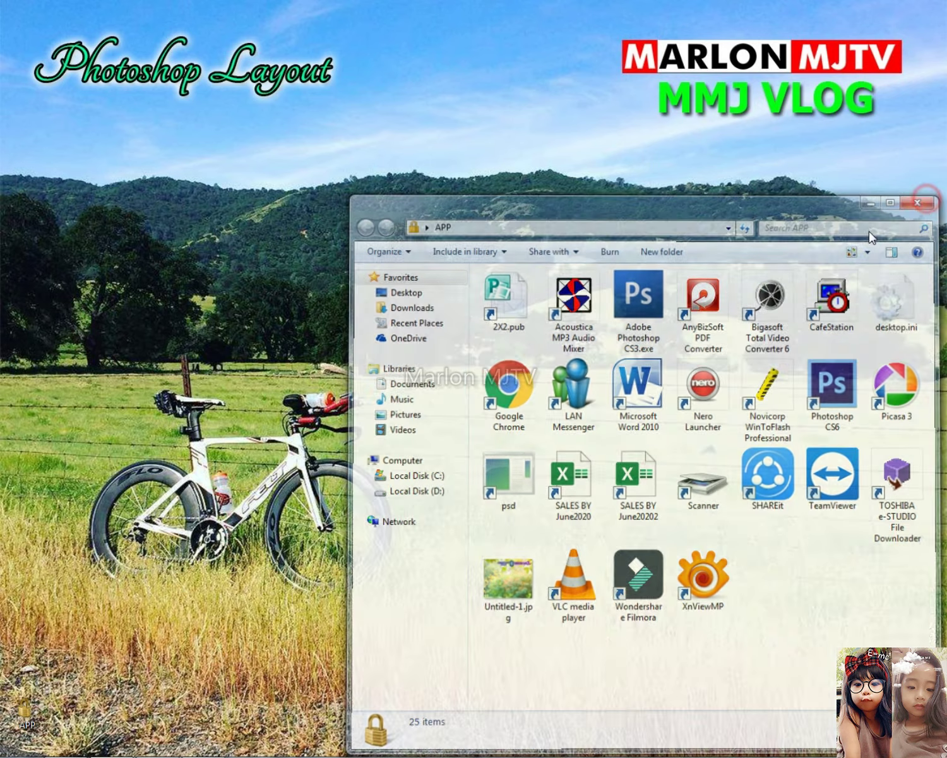
right_click(381, 431)
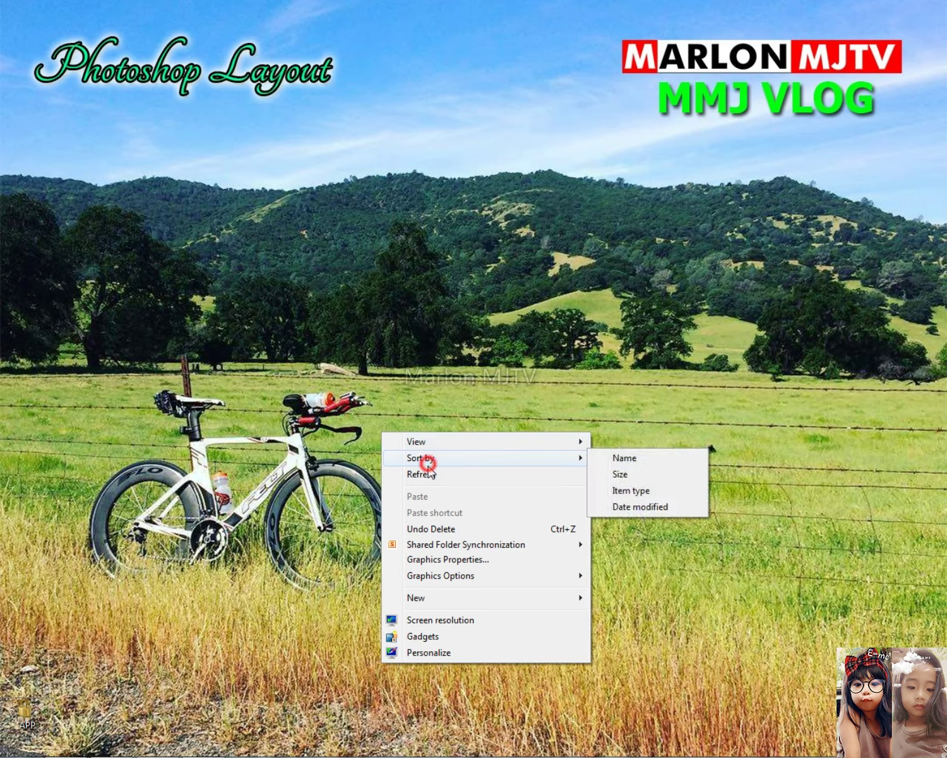
left_click(428, 474)
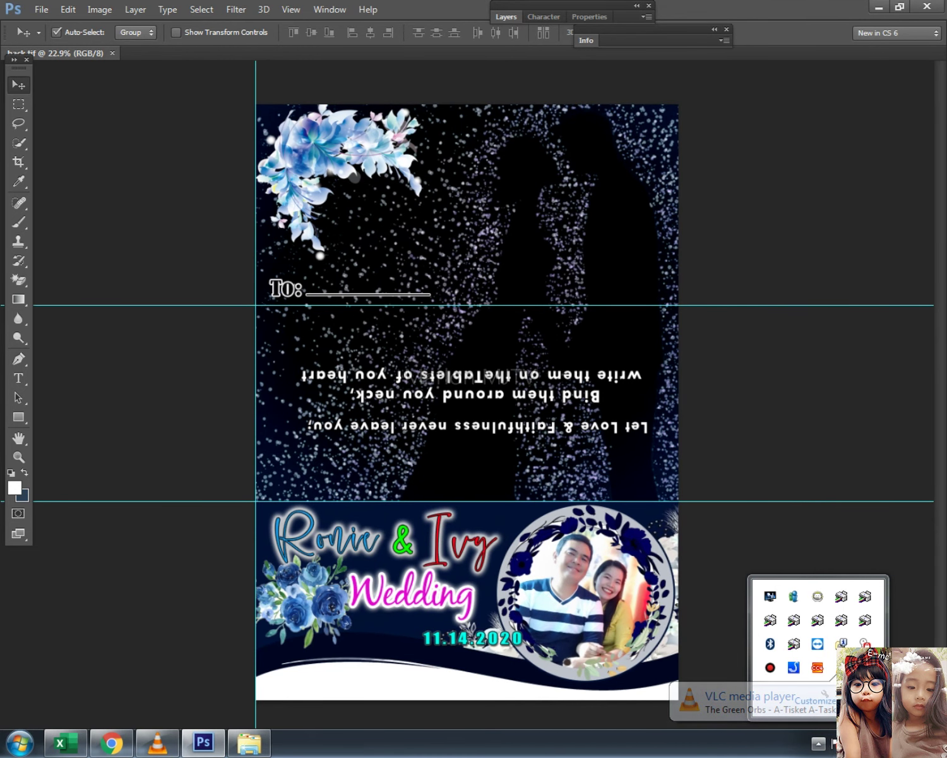
left_click(820, 743)
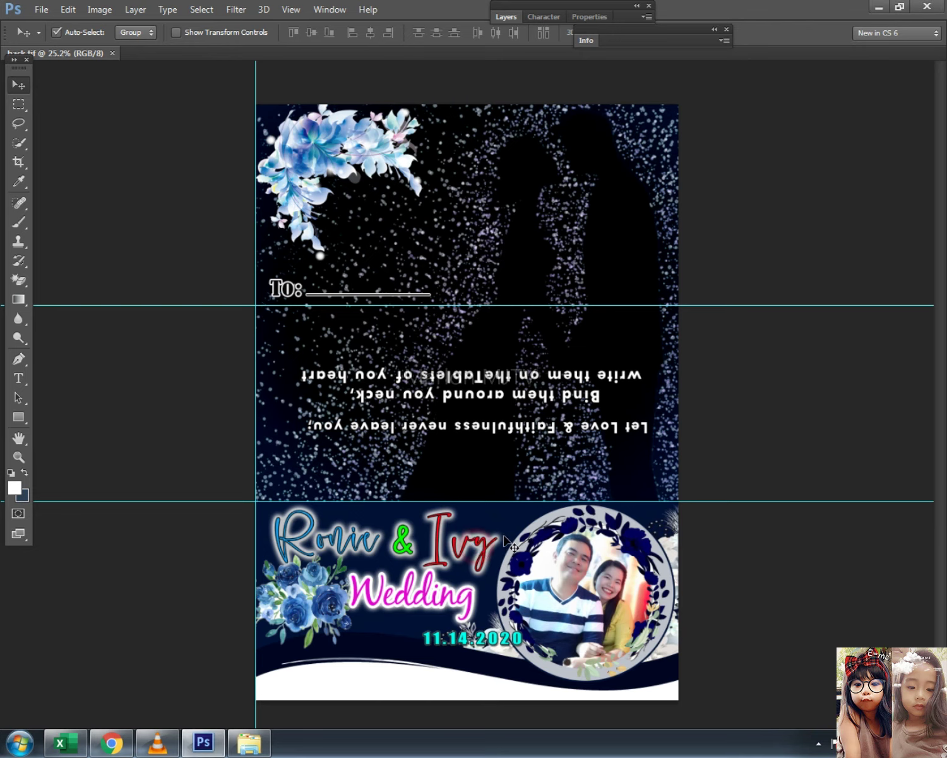
Make Layer 32 active and toggle its lock in the Layers list
scroll(489, 533, "up", 1)
scroll(489, 533, "up", 1)
right_click(485, 526)
left_click(505, 539)
right_click(505, 532)
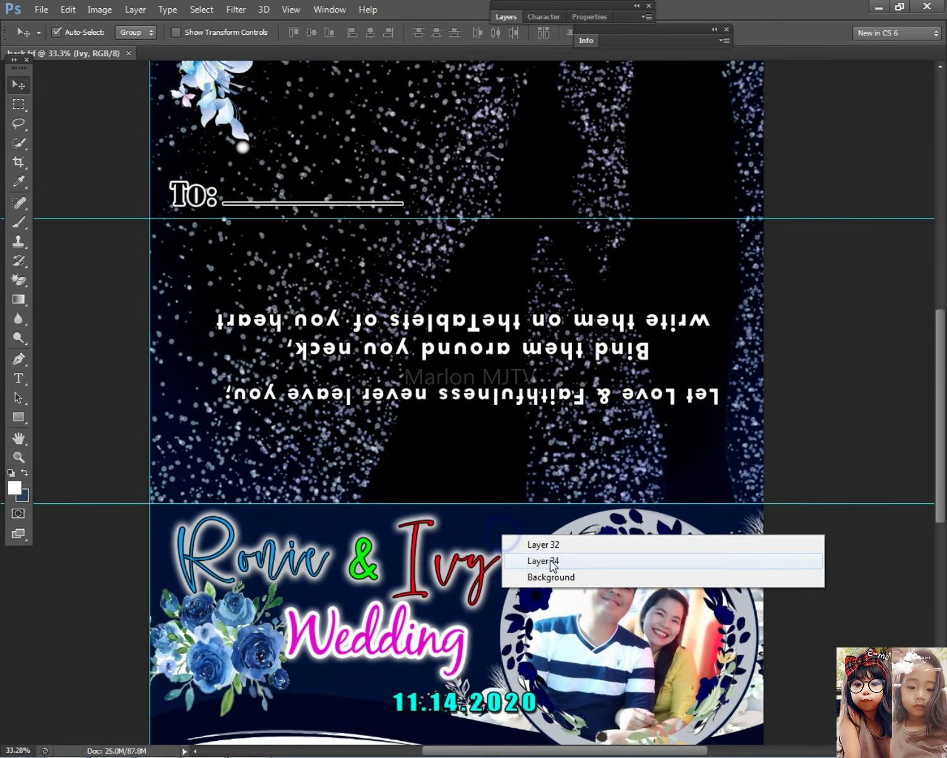
left_click(523, 534)
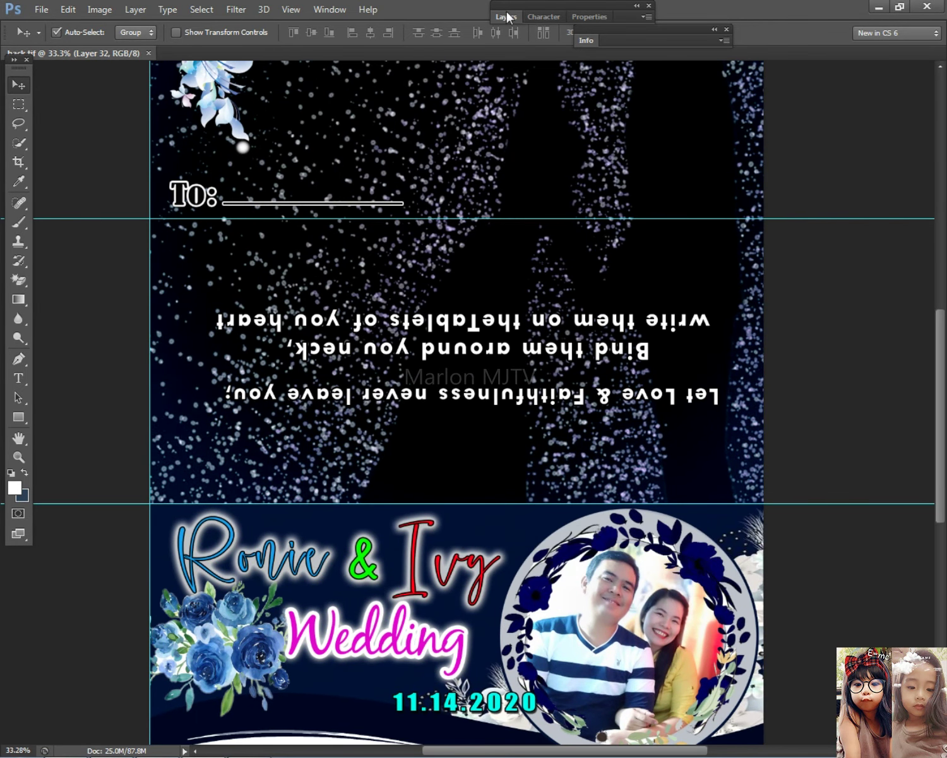
left_click(505, 16)
left_click(574, 75)
left_click(512, 17)
right_click(485, 524)
left_click(515, 532)
right_click(515, 532)
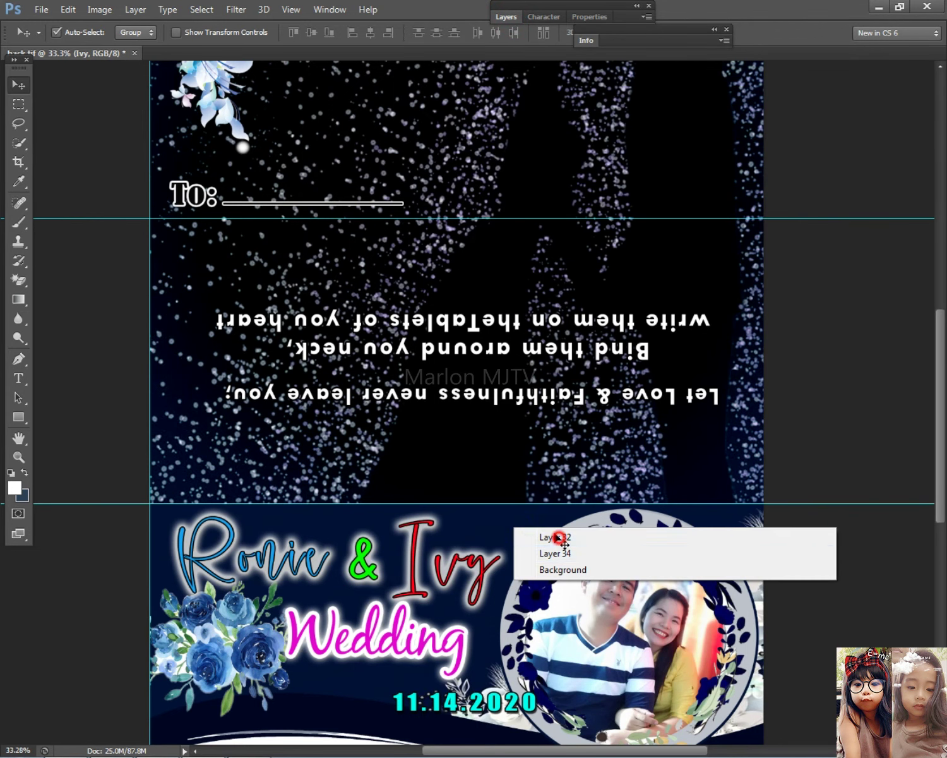
left_click(526, 534)
Erase the top strip of the lower banner with a soft 250 px Eraser to blend the seam
left_click(19, 279)
right_click(18, 280)
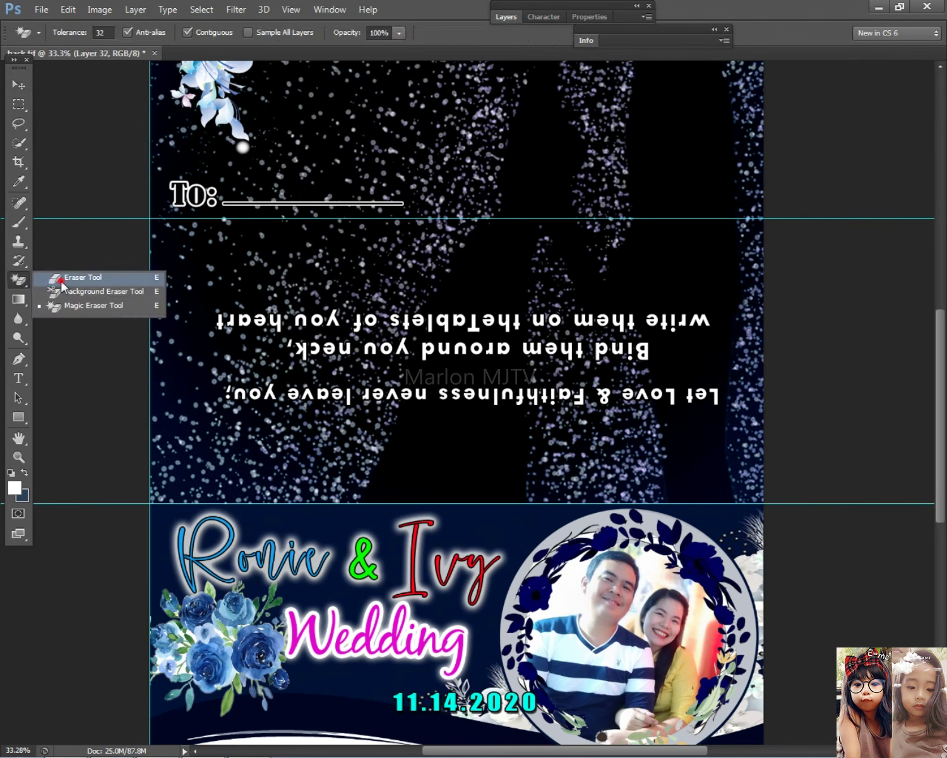
left_click(63, 276)
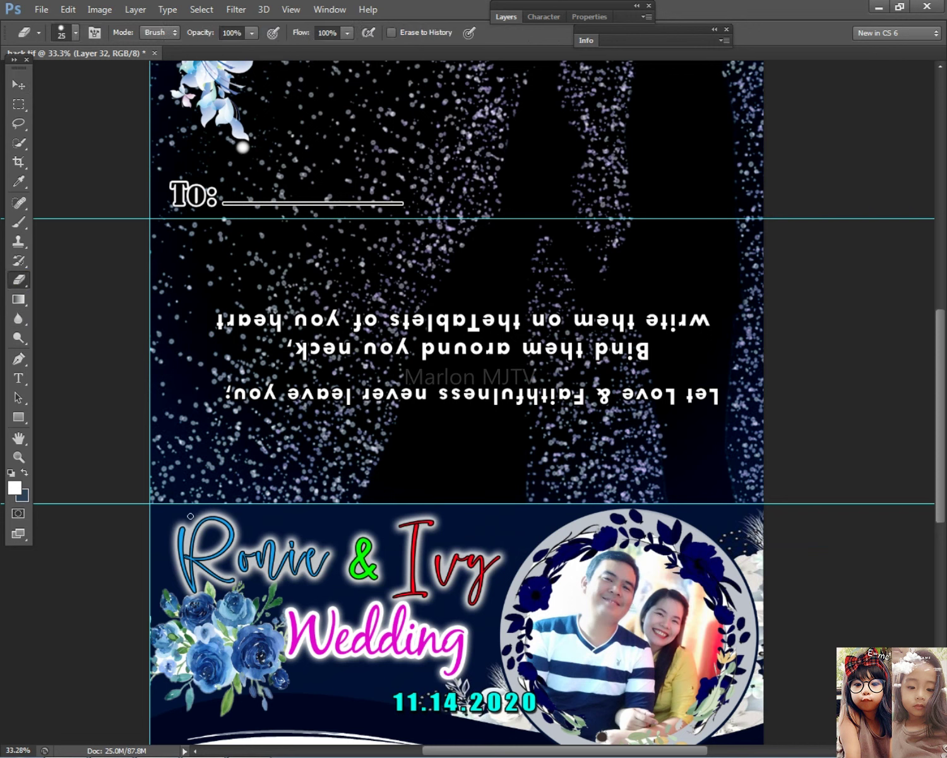
left_click_drag(142, 521, 456, 499)
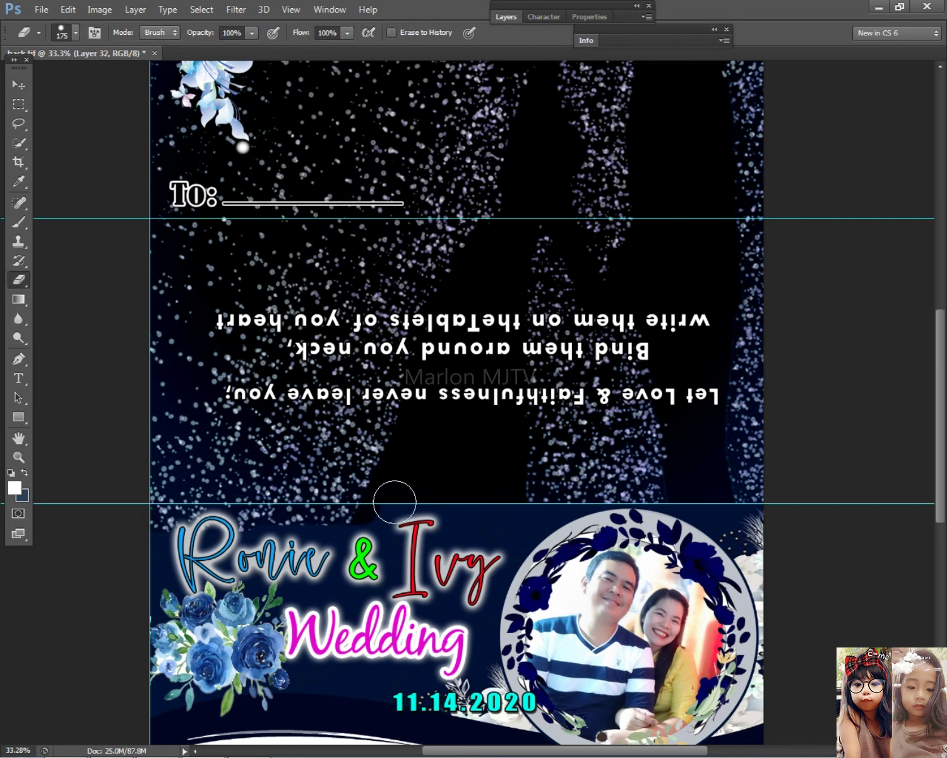
right_click(505, 527)
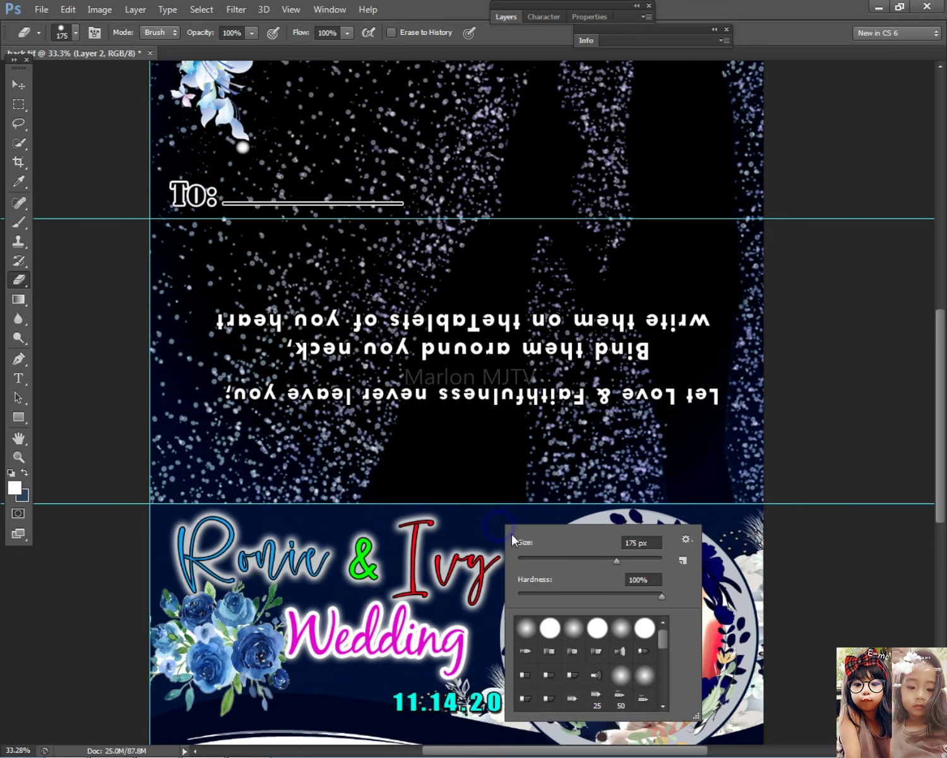
left_click(138, 504)
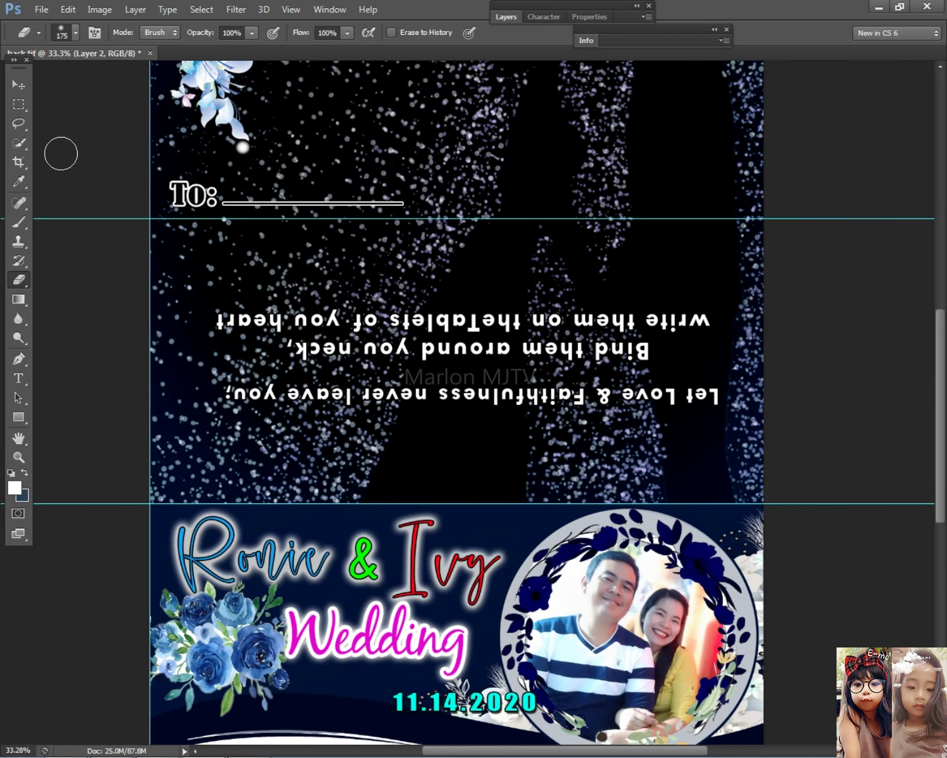
left_click(18, 83)
right_click(524, 540)
left_click(549, 545)
left_click(21, 282)
left_click(131, 497)
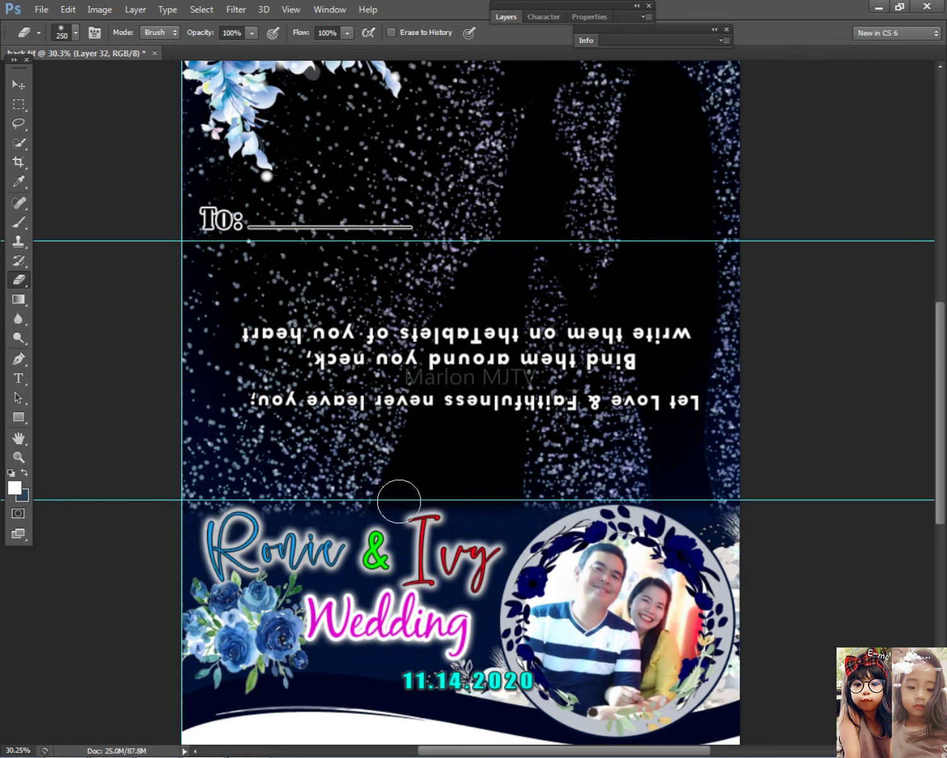
Fit the back side in the window, raise the Ronie & Ivy banner and nudge the Wedding text down
left_click(18, 84)
key("ctrl+minus")
key("ctrl+0")
scroll(623, 551, "up", 1)
scroll(623, 551, "up", 2)
left_click_drag(440, 529, 507, 348)
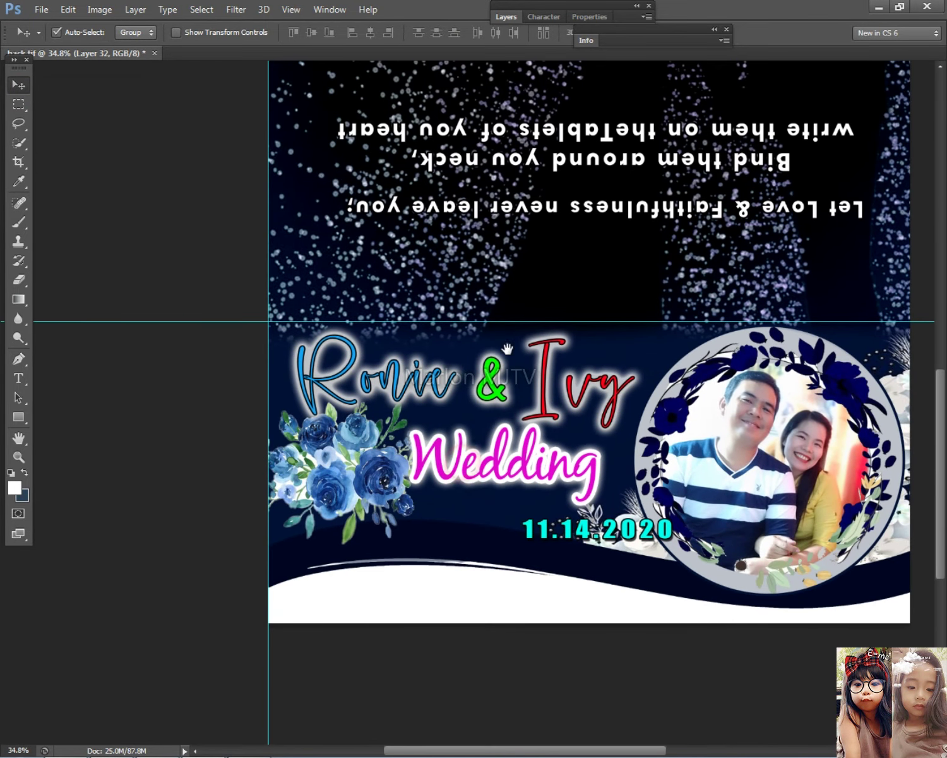
left_click_drag(453, 449, 456, 453)
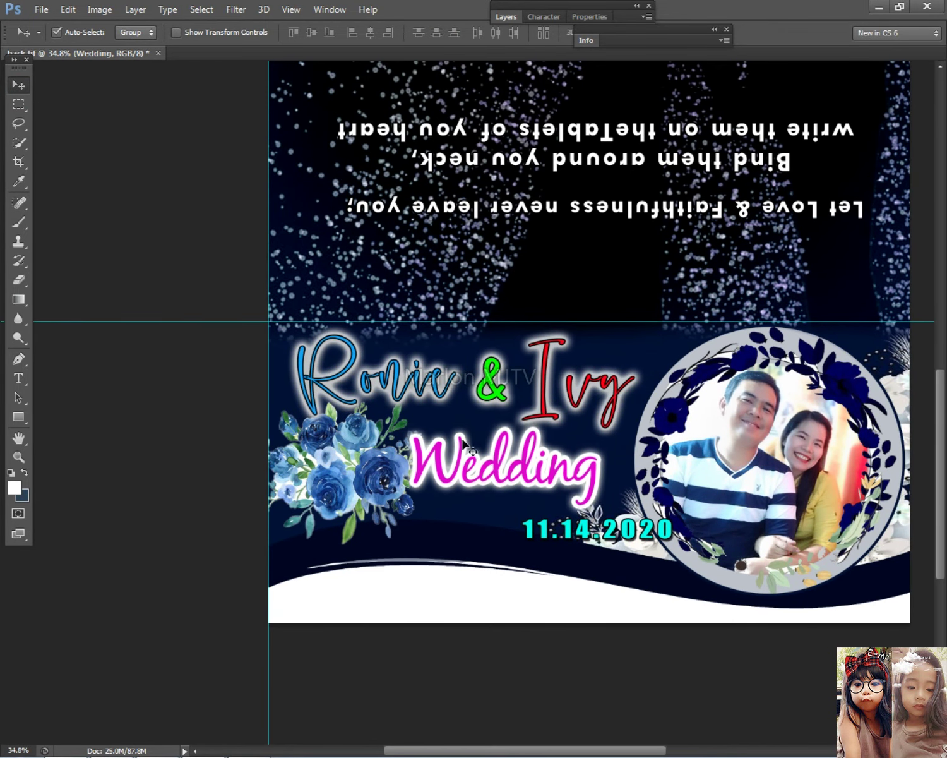
Select the Ivy layer, save back.tif and minimize Photoshop
right_click(461, 396)
right_click(402, 380)
left_click(429, 395)
right_click(481, 381)
left_click(522, 421)
right_click(554, 385)
left_click(571, 391)
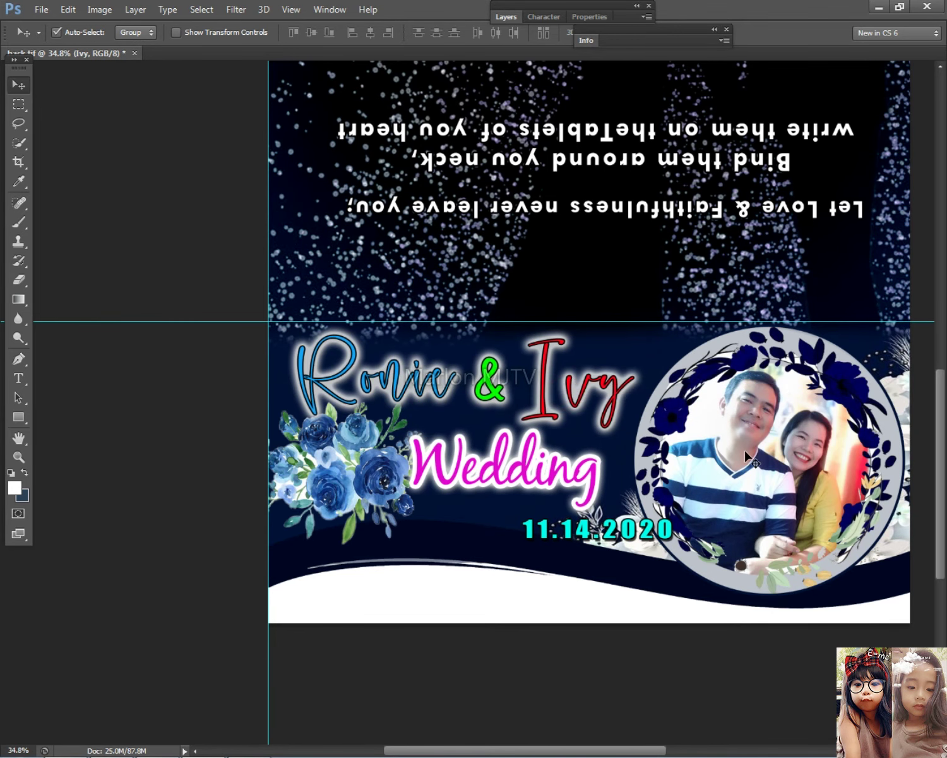
scroll(745, 454, "down", 1)
scroll(745, 454, "down", 5)
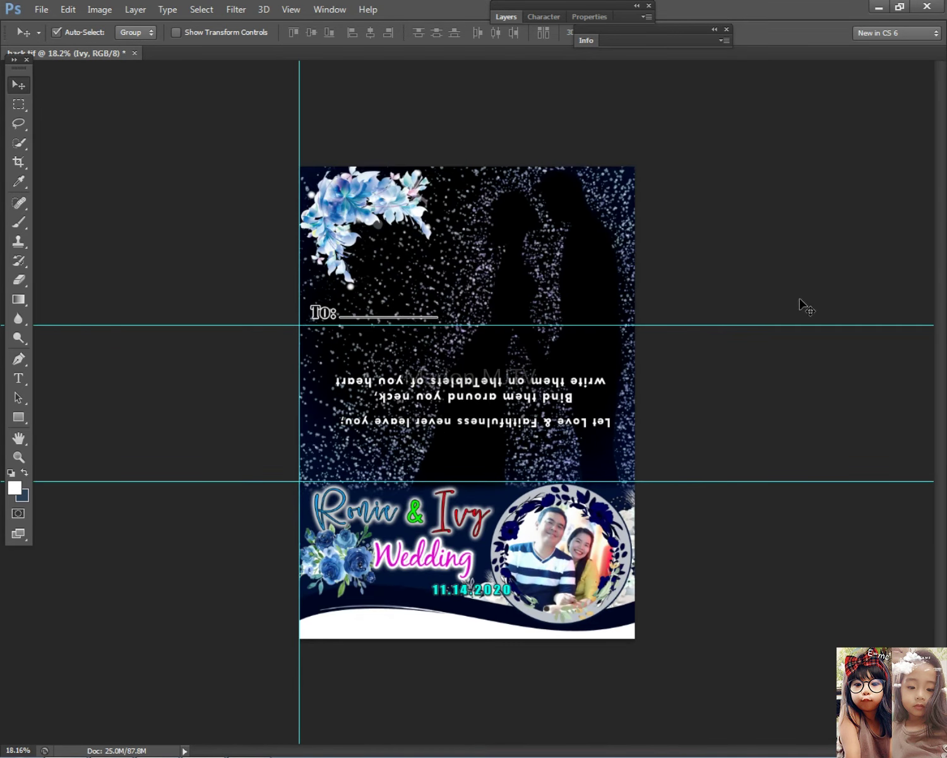
key("ctrl+s")
left_click(887, 6)
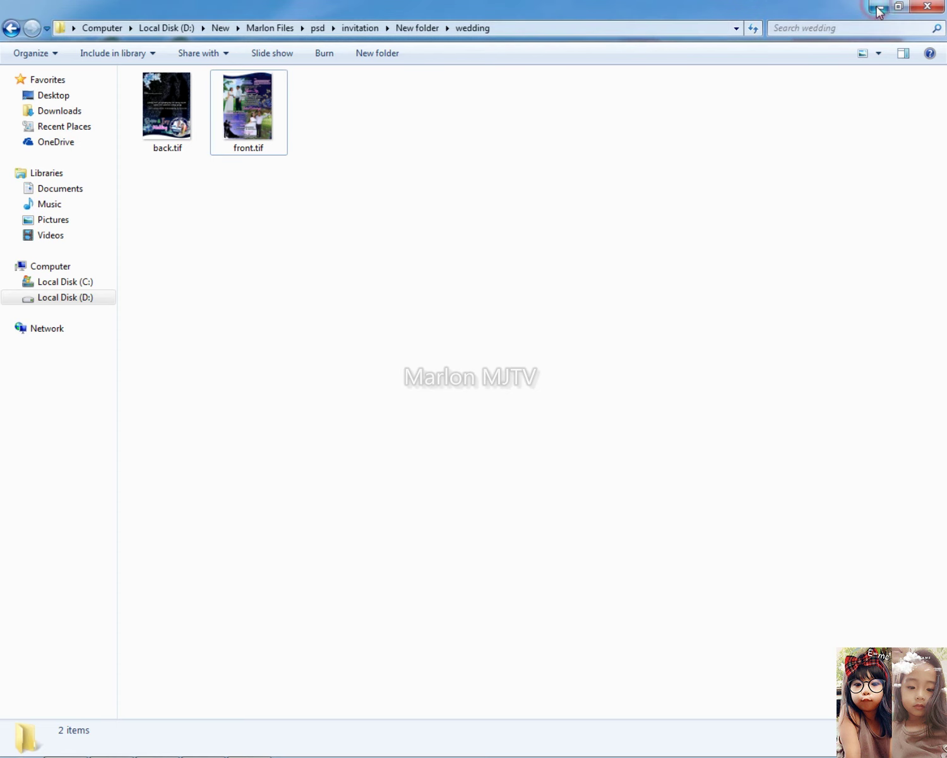
Show the wedding folder as large icons and preview front.tif full size
right_click(446, 225)
left_click(558, 277)
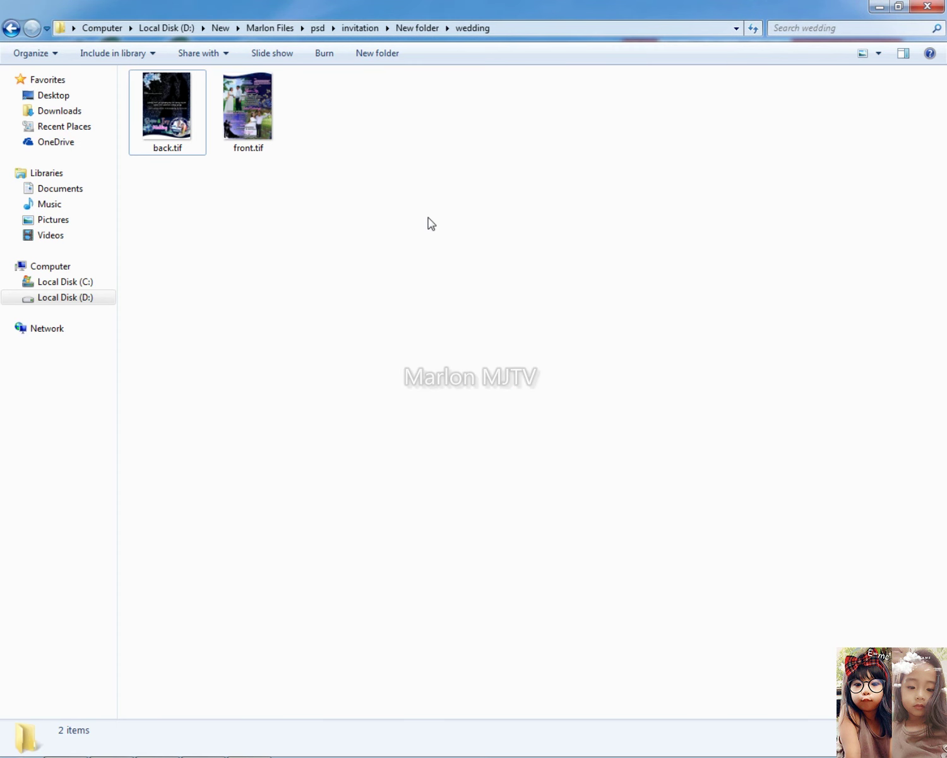
scroll(496, 308, "up", 2, "ctrl")
double_click(347, 202)
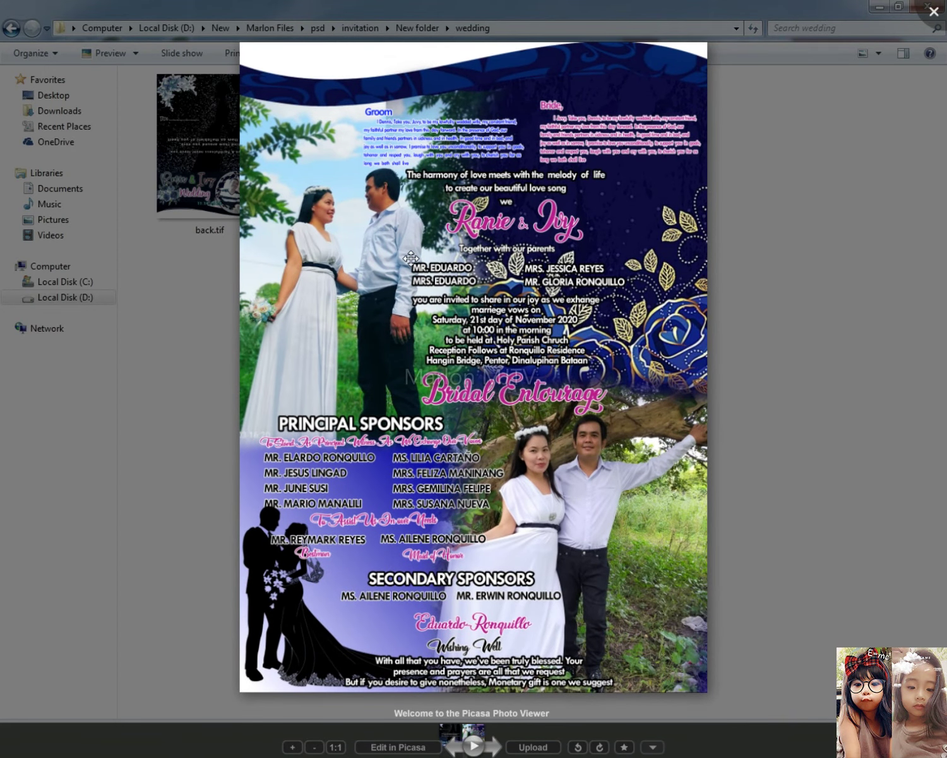
key("alt+Tab")
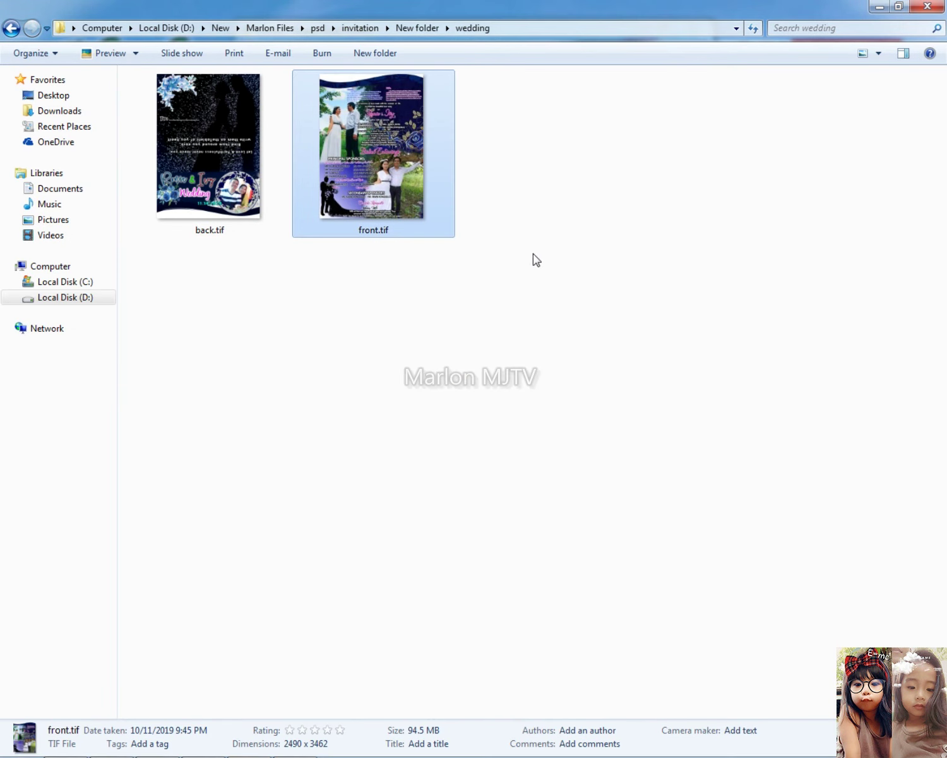
Open front.tif in Photoshop, dismiss the missing-fonts warning and fit it to the window
mouse_move(421, 186)
left_mouse_down()
mouse_move(493, 384)
mouse_move(609, 461)
left_mouse_up()
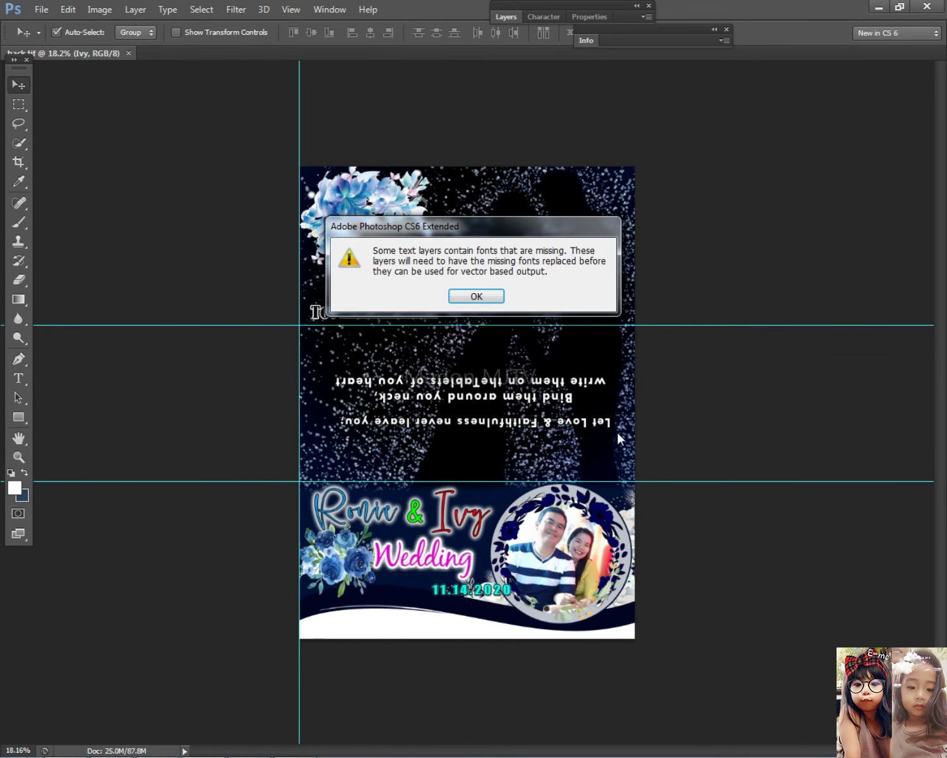
left_click(478, 295)
key("ctrl+0")
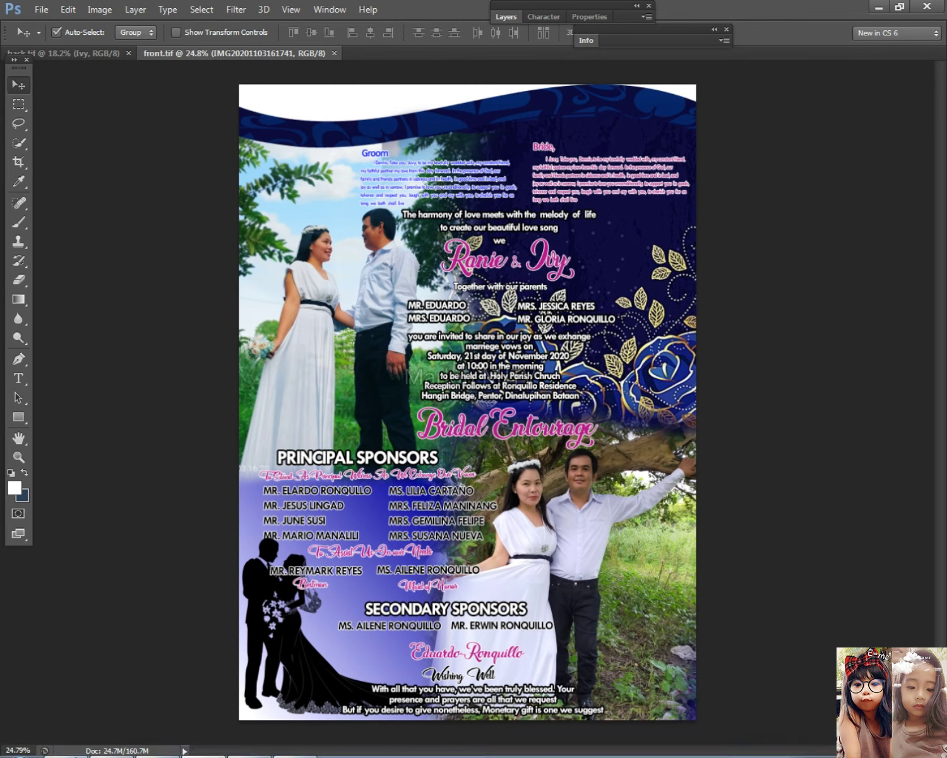
left_click(112, 751)
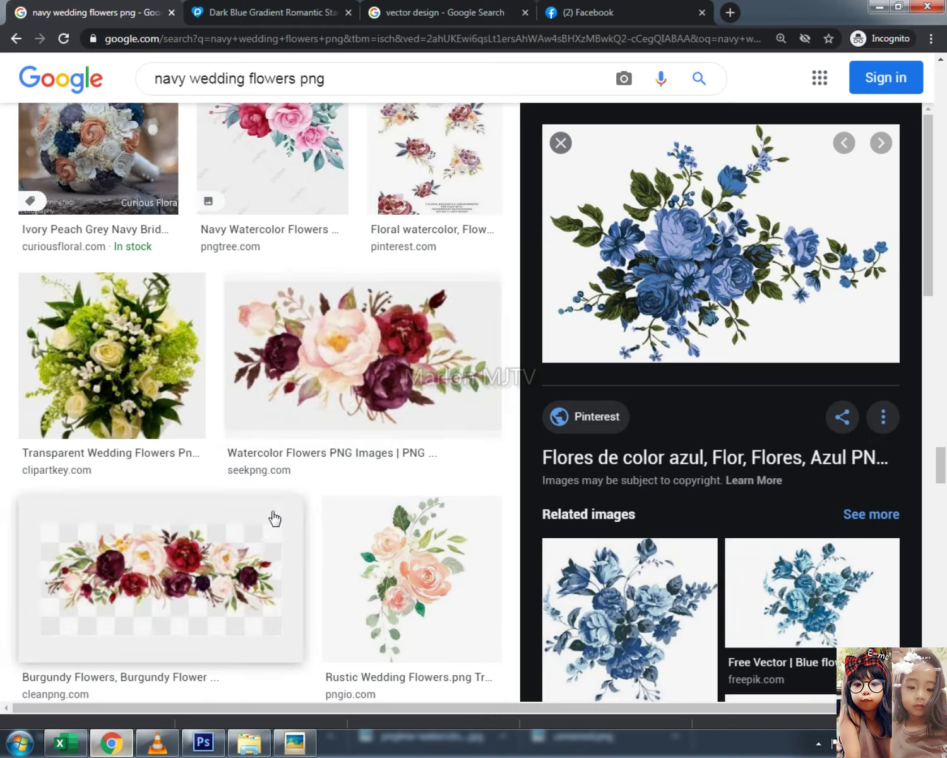
Search Google for 'wedding ring png'
triple_click(334, 77)
type("wedding ")
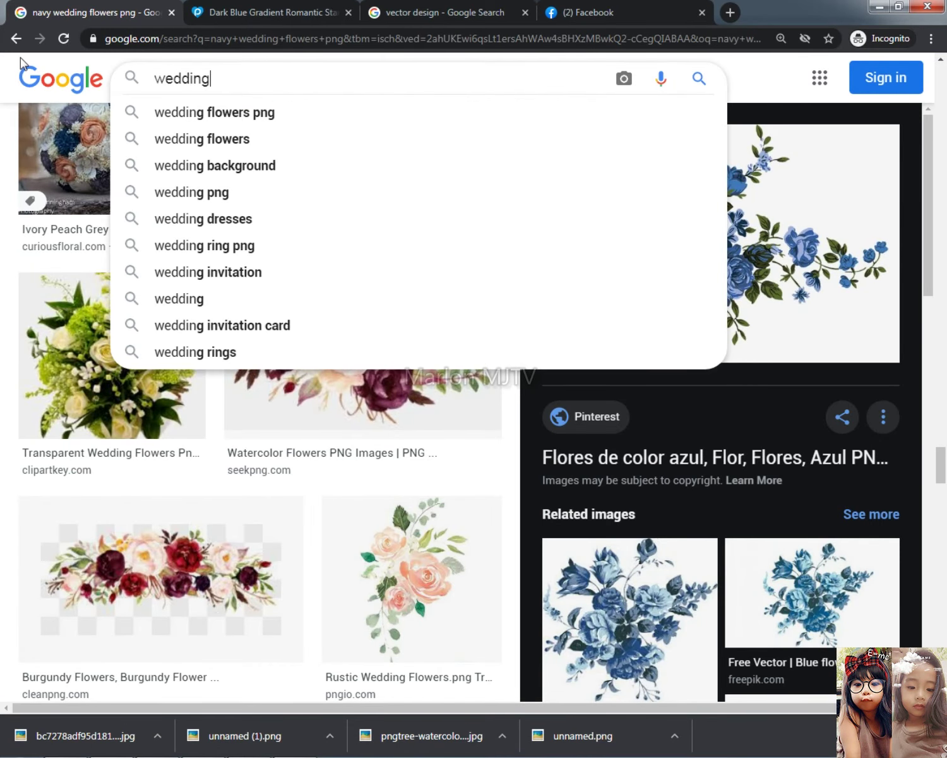
type("ring png")
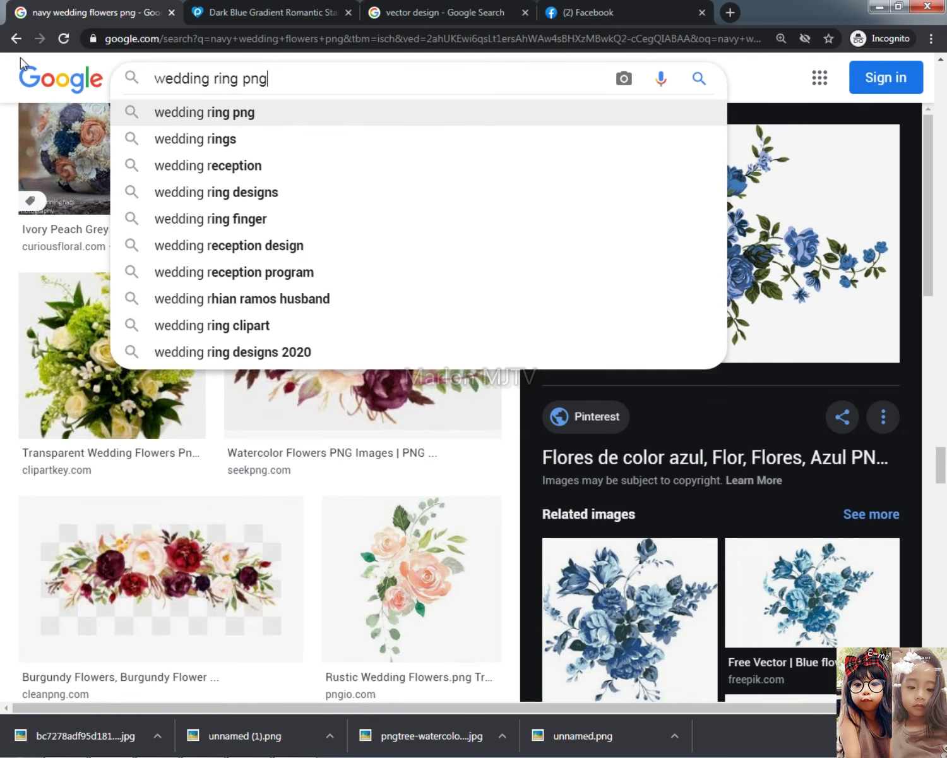
key("Return")
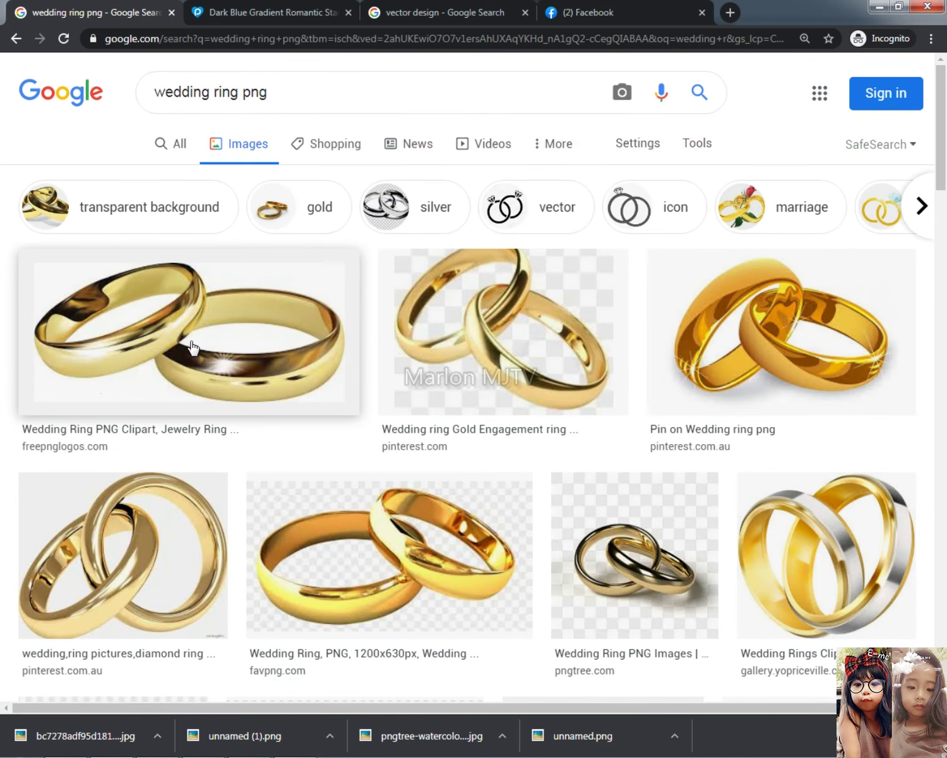
Save the interlocked gold rings image from its result preview to the computer
left_click(151, 434)
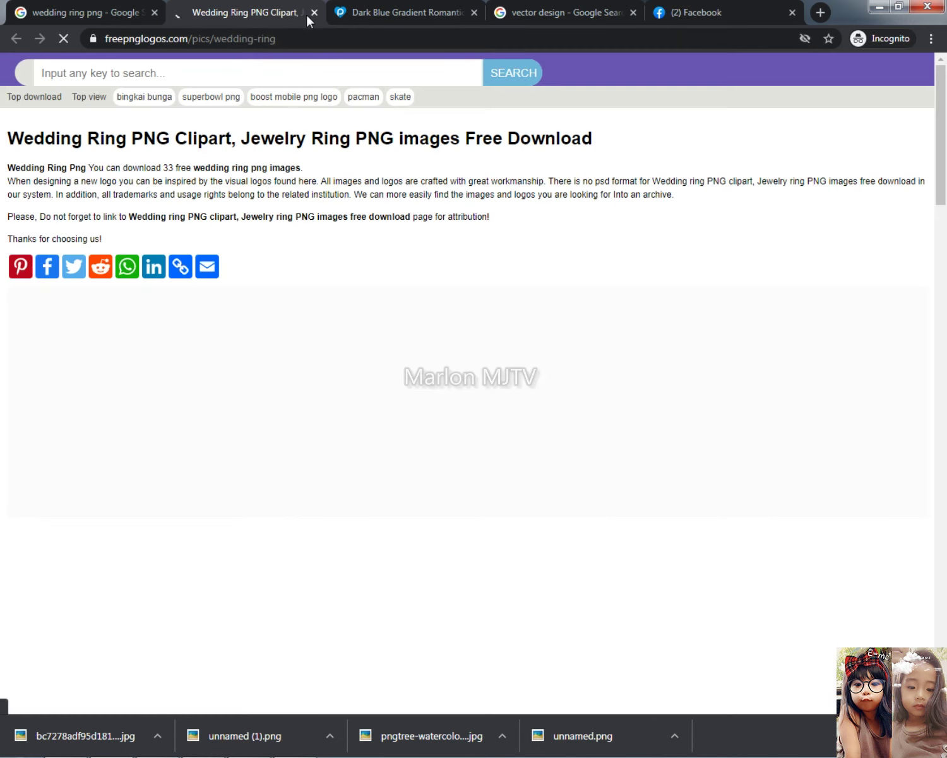
left_click(314, 12)
left_click(138, 567)
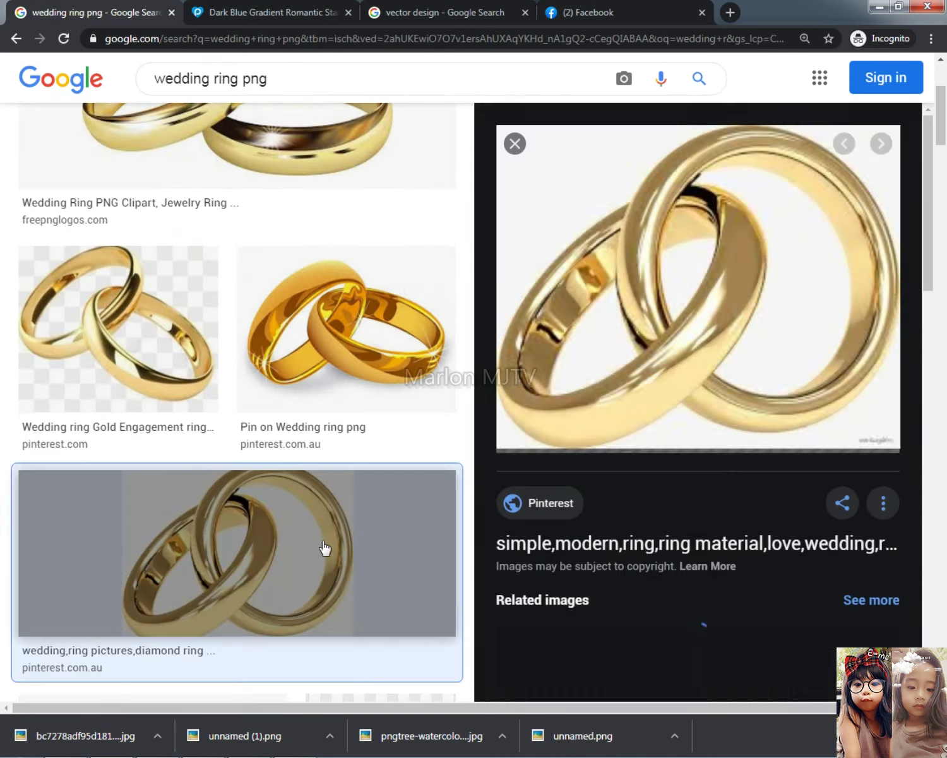
right_click(625, 257)
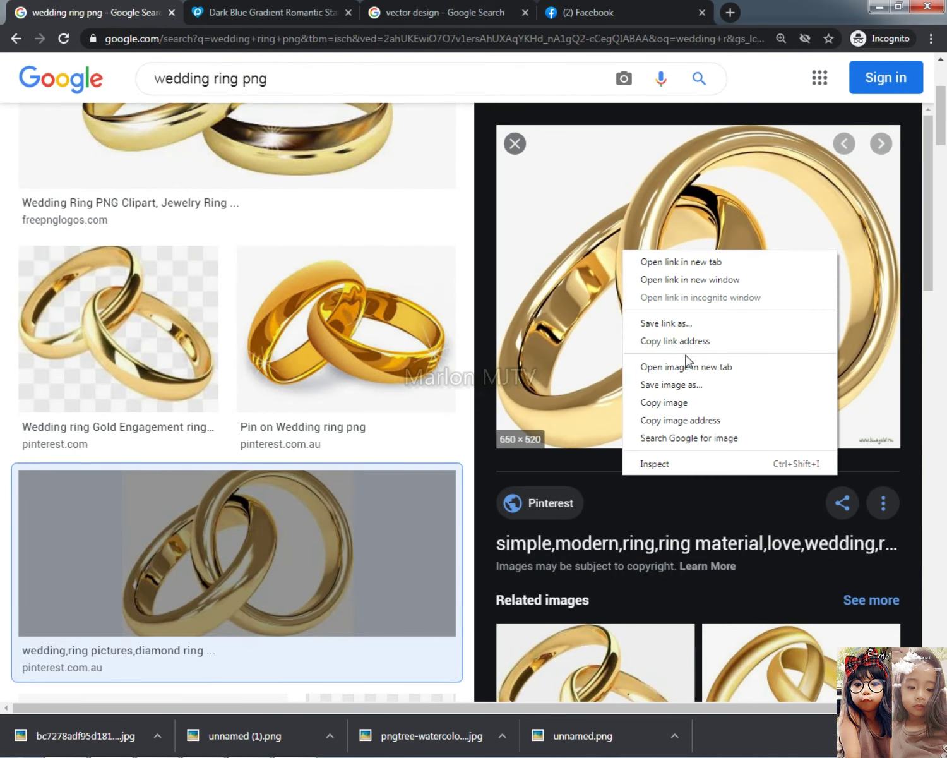
left_click(684, 386)
key("Return")
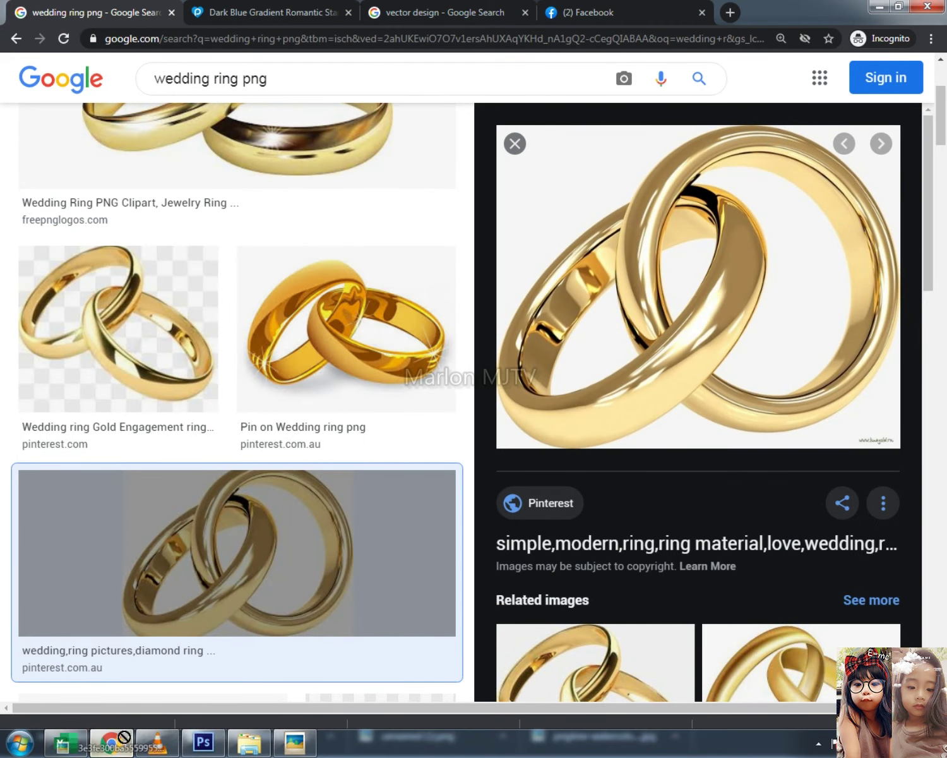
left_click(202, 746)
Place the downloaded rings image into front.tif and scale it down
left_click_drag(465, 341, 467, 344)
key("Return")
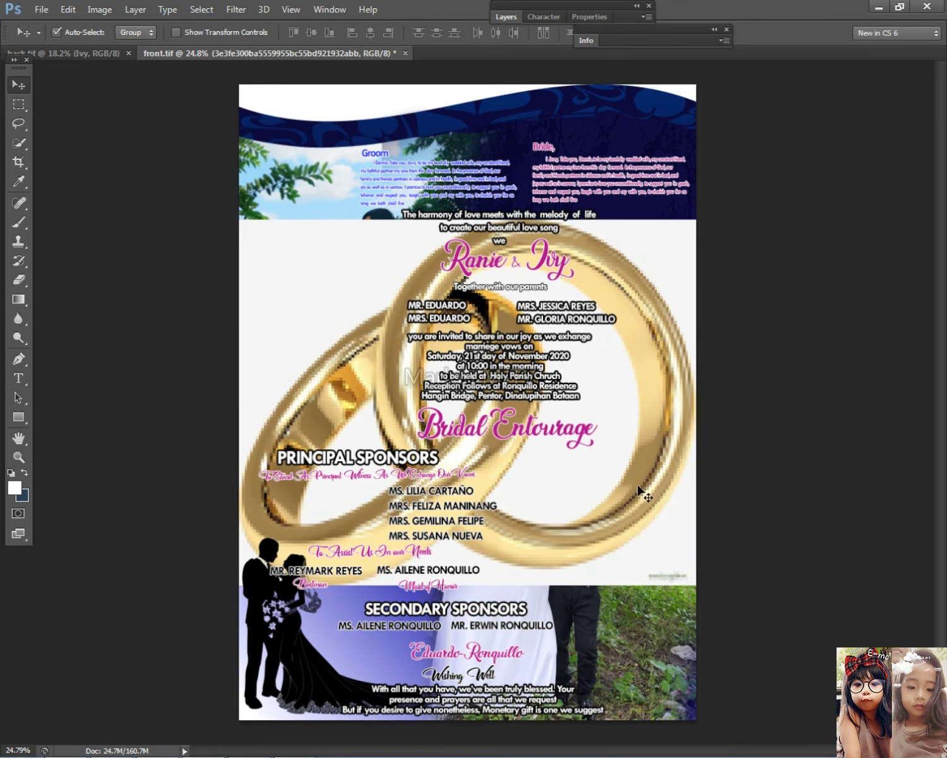
key("ctrl+t")
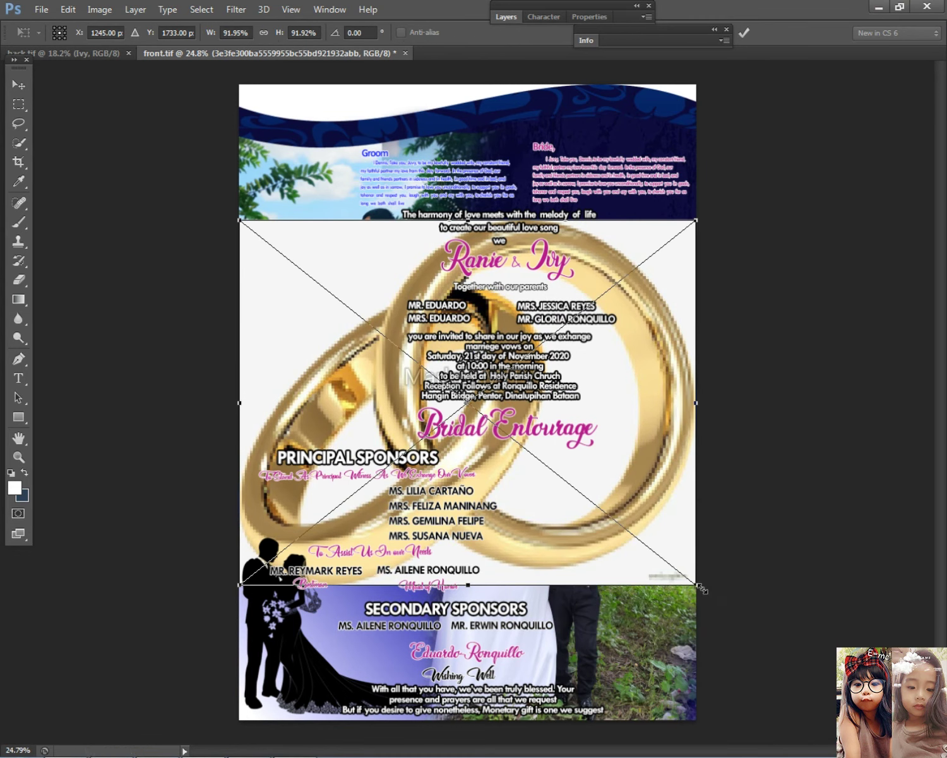
left_click_drag(696, 582, 429, 371)
key("Return")
Rasterize the rings smart-object layer and clear the leftover rectangular selection
left_click(18, 104)
left_click_drag(400, 365, 454, 395)
key("Delete")
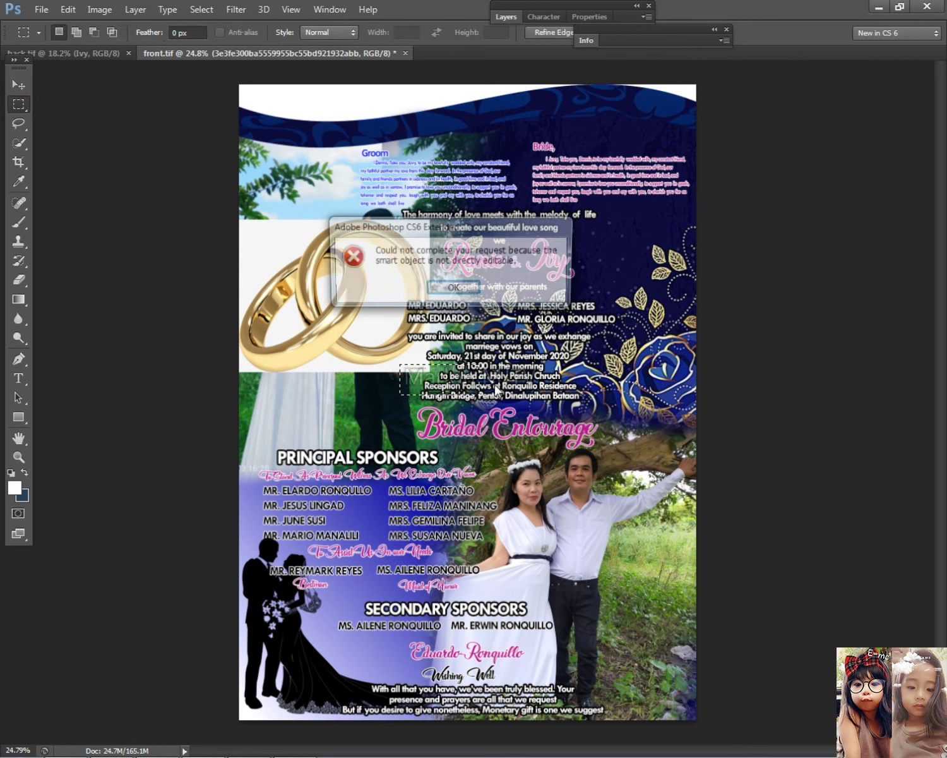
key("Return")
key("e")
left_click(373, 276)
left_click(438, 295)
left_click(15, 108)
right_click(410, 211)
left_click(435, 230)
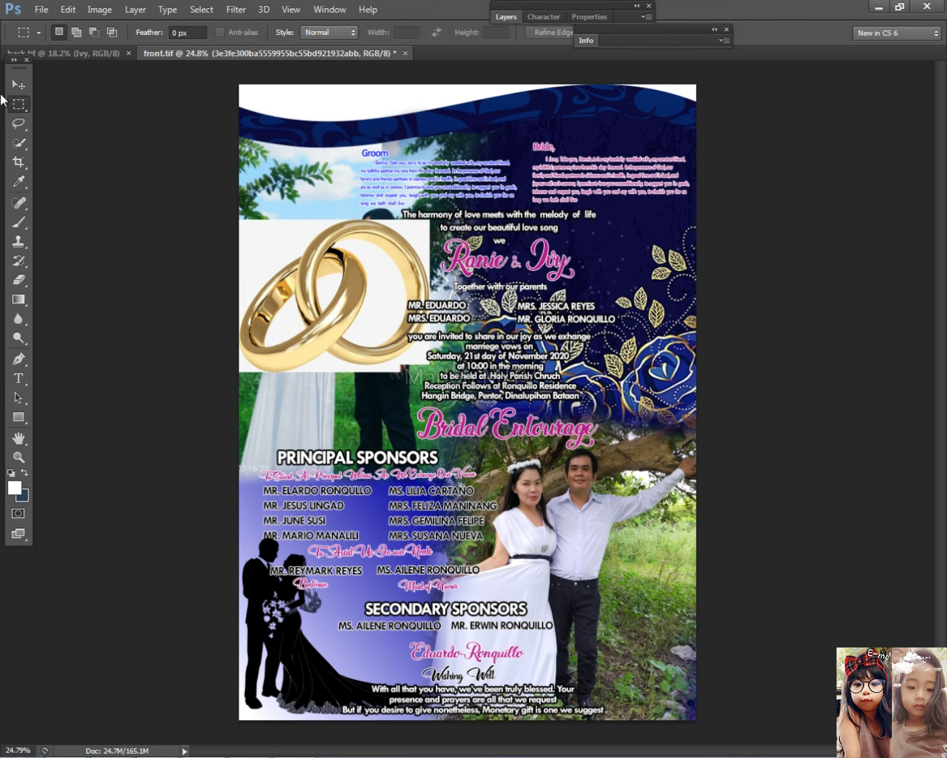
Move the rings to the upper right of the invitation page
left_click(18, 85)
left_click_drag(323, 311, 616, 226)
key("ctrl+plus")
key("ctrl+plus")
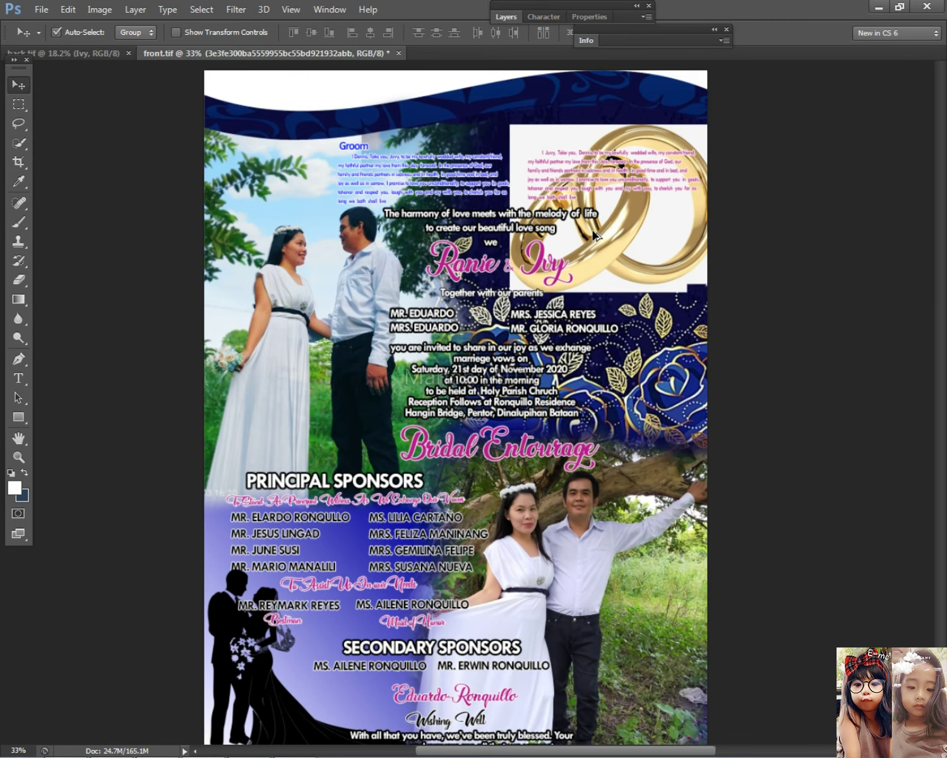
left_click_drag(674, 259, 565, 331)
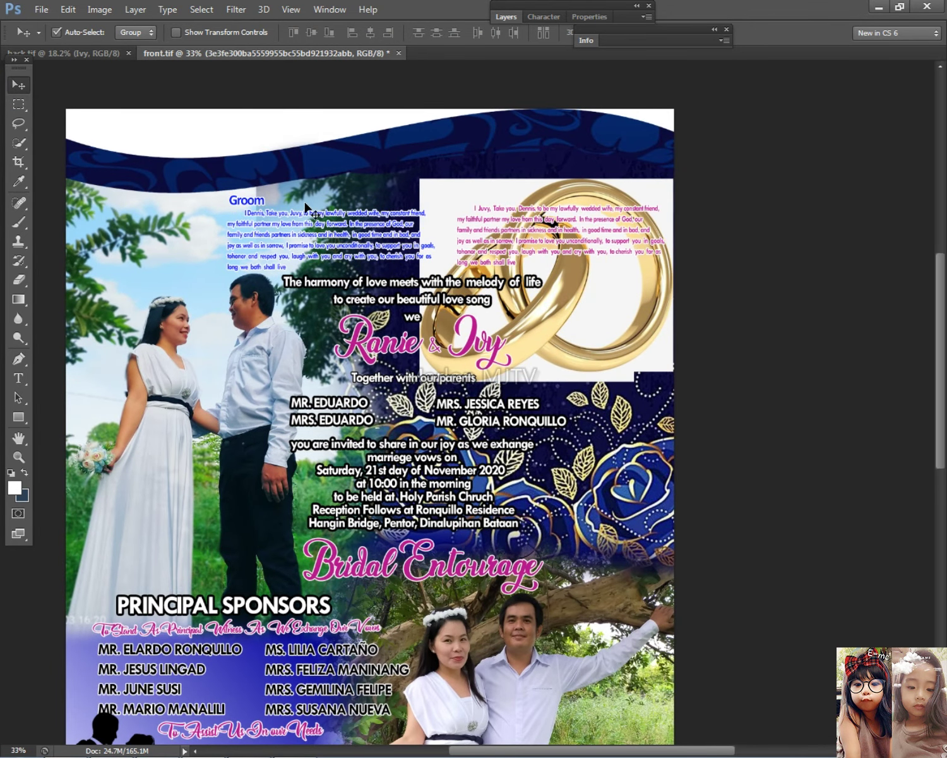
left_click(152, 7)
mouse_move(150, 353)
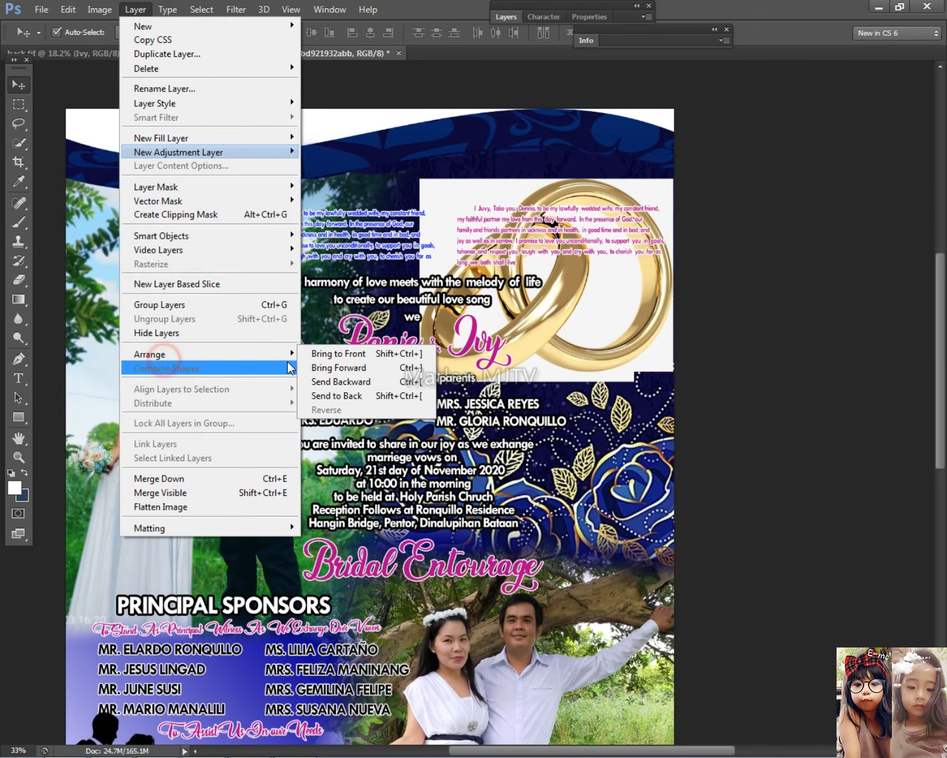
Bring the rings layer to front and magic-erase the white inside and top-right areas
left_click(322, 352)
right_click(22, 282)
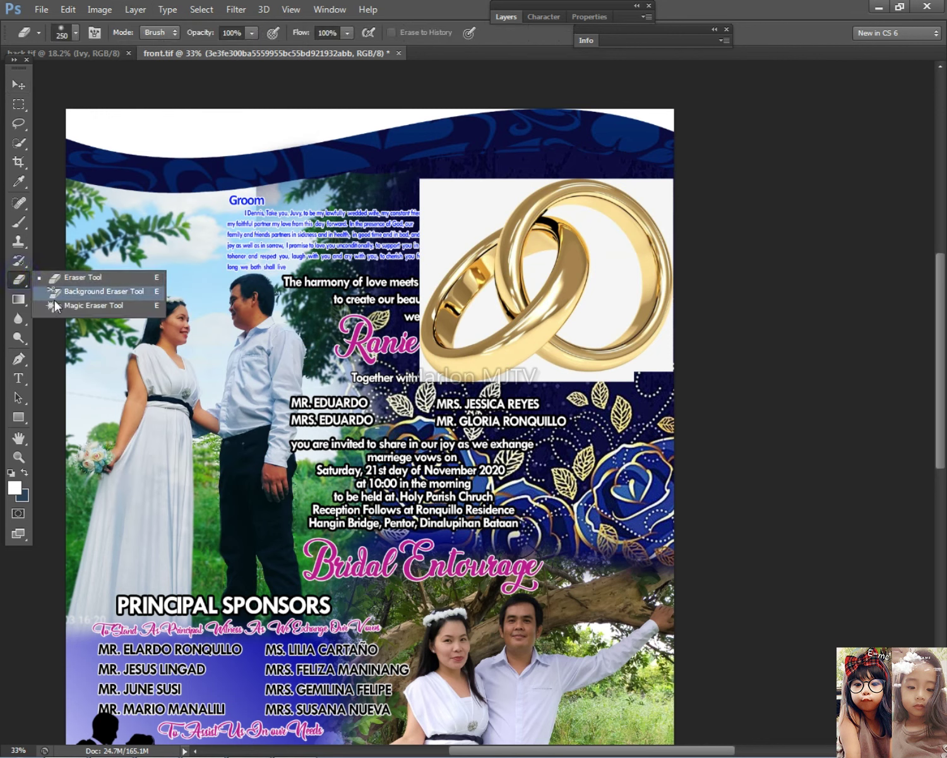
left_click(54, 303)
left_click(604, 301)
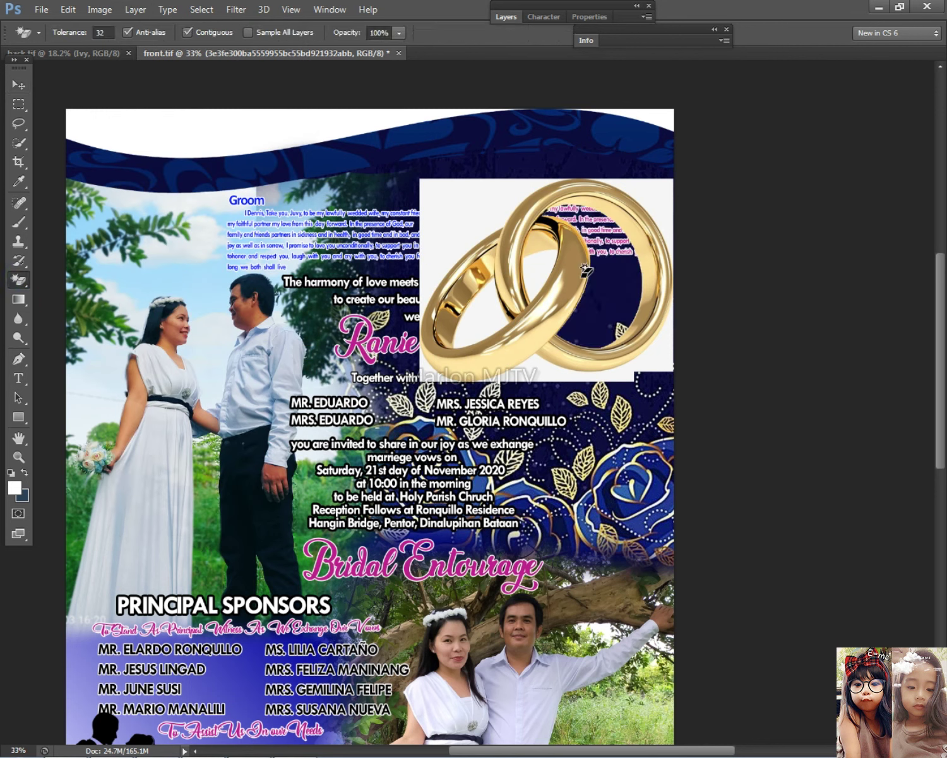
left_click(660, 193)
Shift the rings about 85 px left and erase the remaining white patches around them
left_click(19, 85)
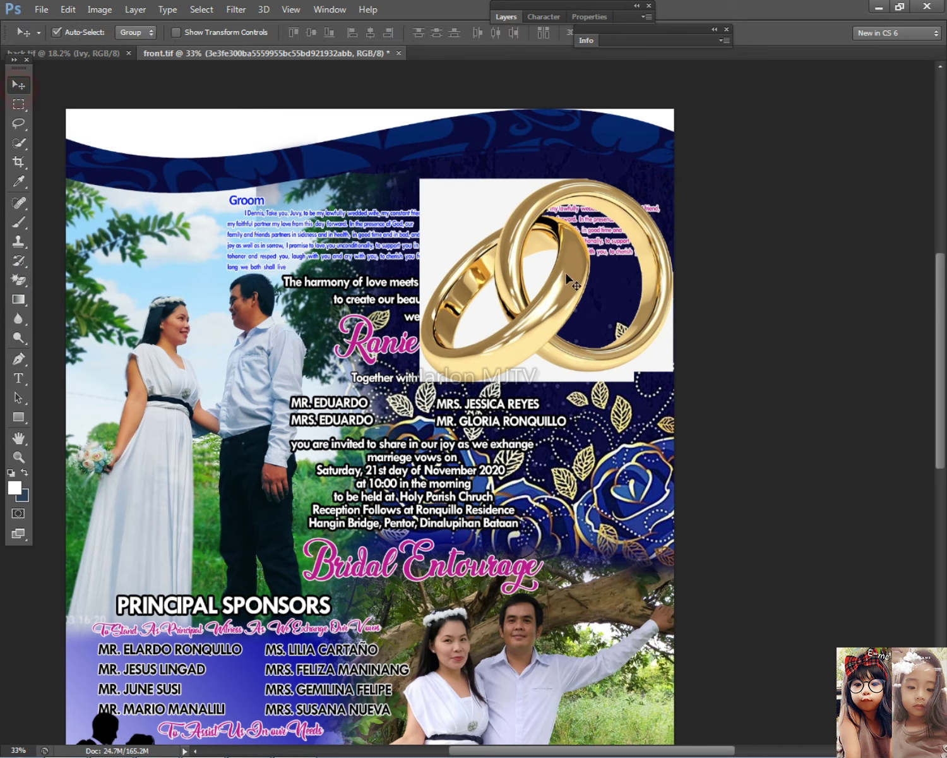
left_click_drag(567, 280, 513, 279)
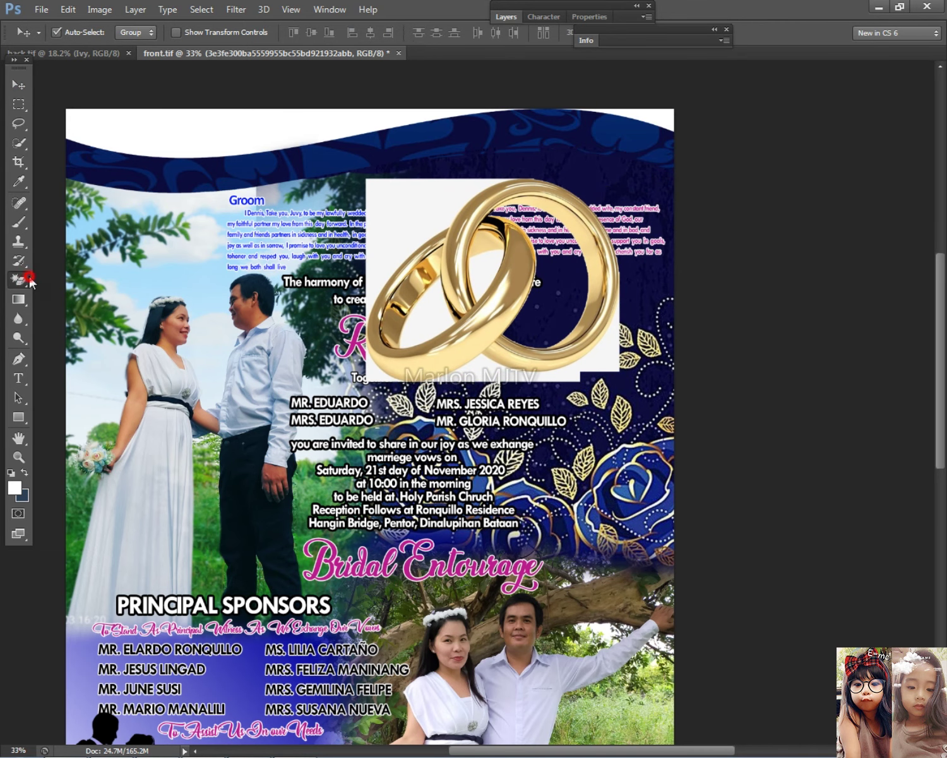
left_click(29, 279)
scroll(392, 287, "up", 2)
left_click(403, 217)
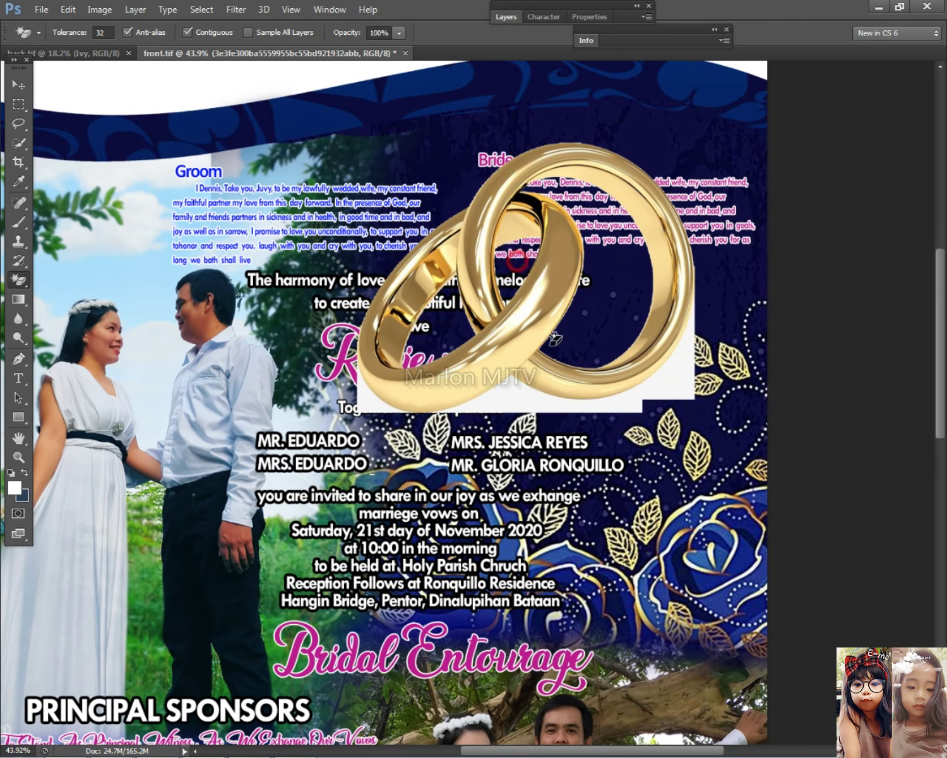
left_click(510, 399)
left_click(366, 403)
scroll(484, 382, "down", 2)
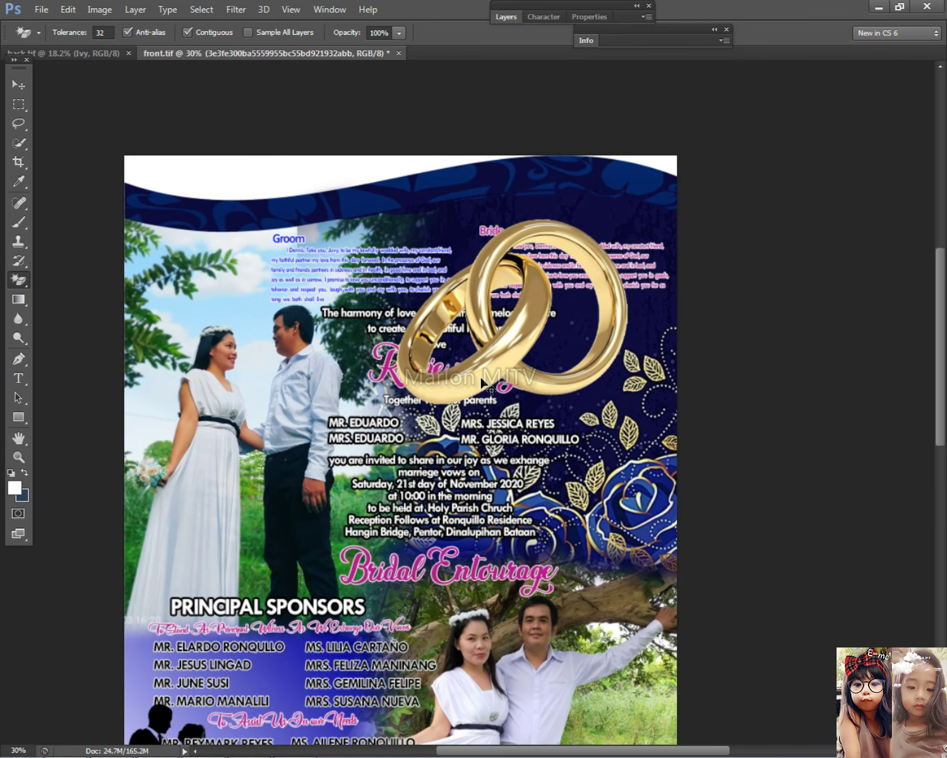
Scale the rings to about 75% and position them over the Bride vows text
key("ctrl+t")
left_click_drag(628, 409, 570, 357)
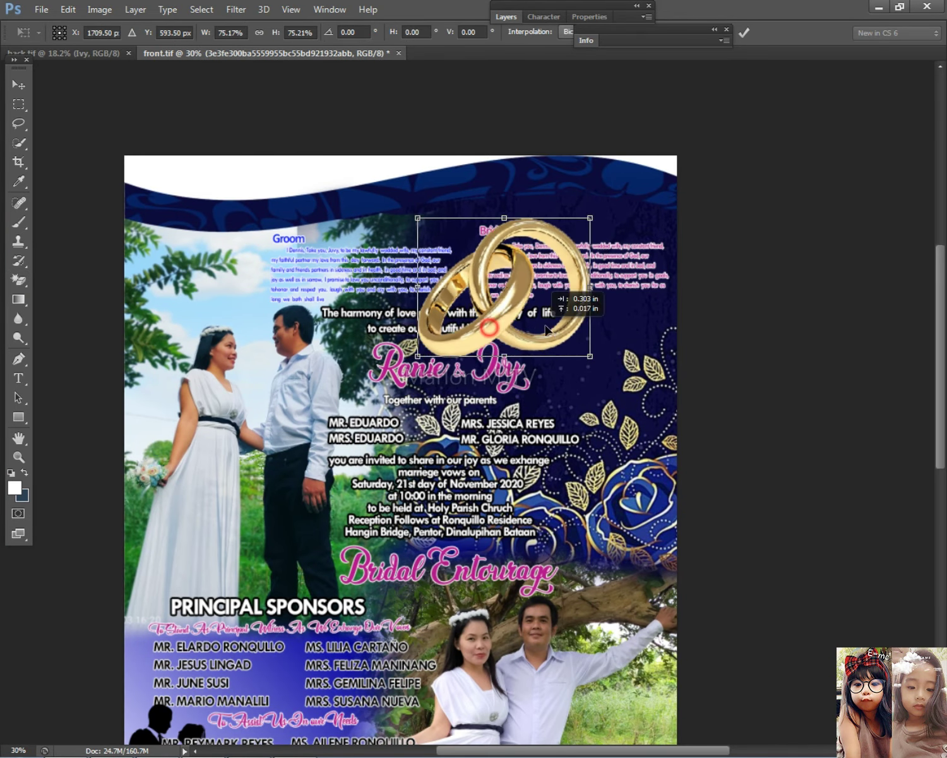
left_click_drag(490, 327, 563, 321)
key("Return")
key("e")
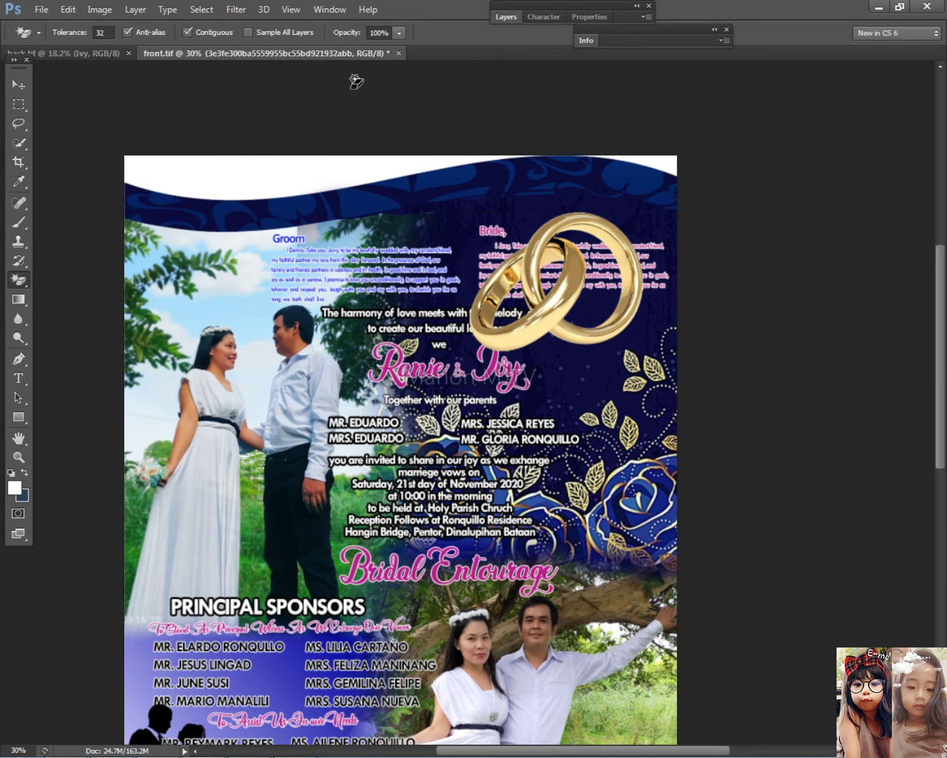
left_click(17, 87)
right_click(494, 254)
left_click(499, 255)
left_click(135, 9)
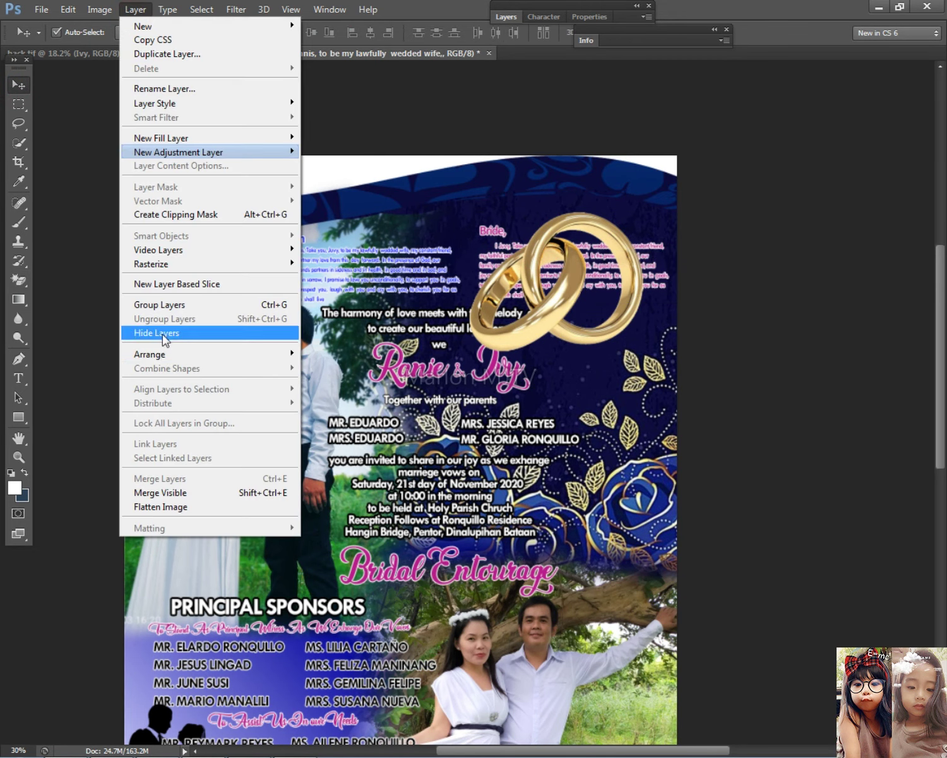
Bring the Bride vows, harmony line and Ranie & Ivy title layers to the front
left_click(378, 357)
key("ctrl+plus")
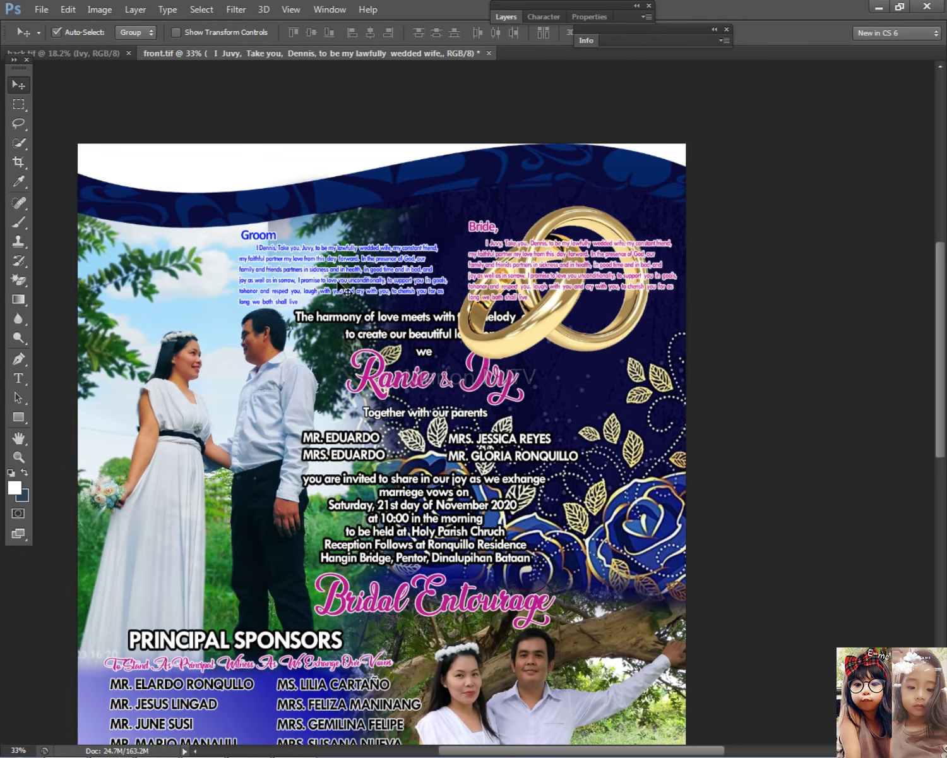
scroll(341, 284, "left", 1)
scroll(644, 290, "up", 3)
left_click(382, 335)
left_click(135, 10)
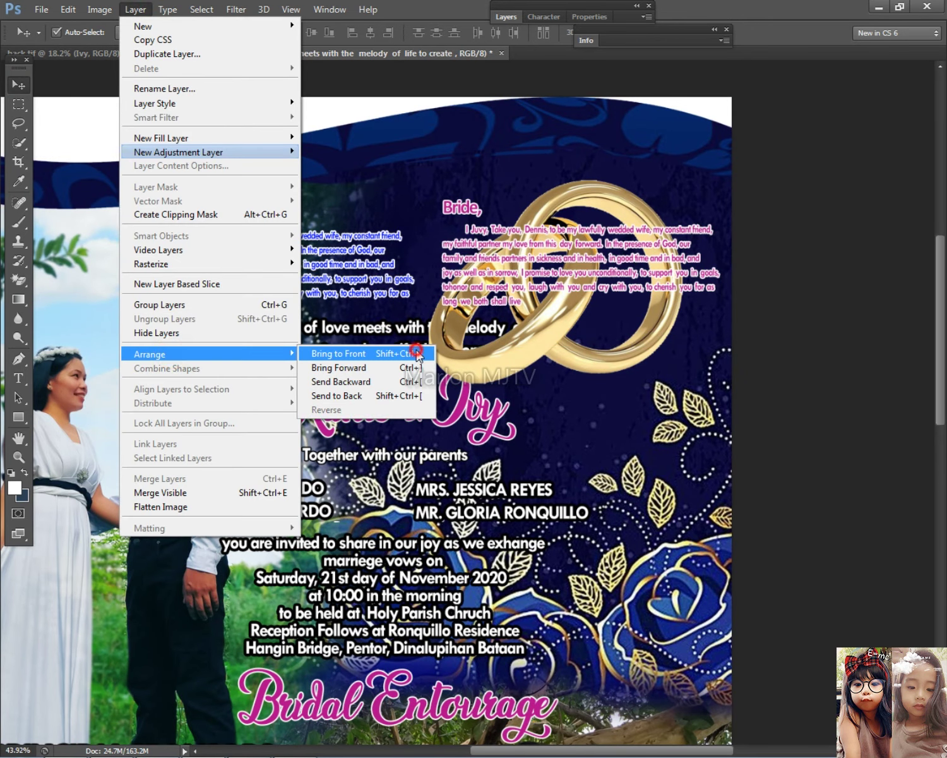
left_click(410, 354)
left_click(486, 417)
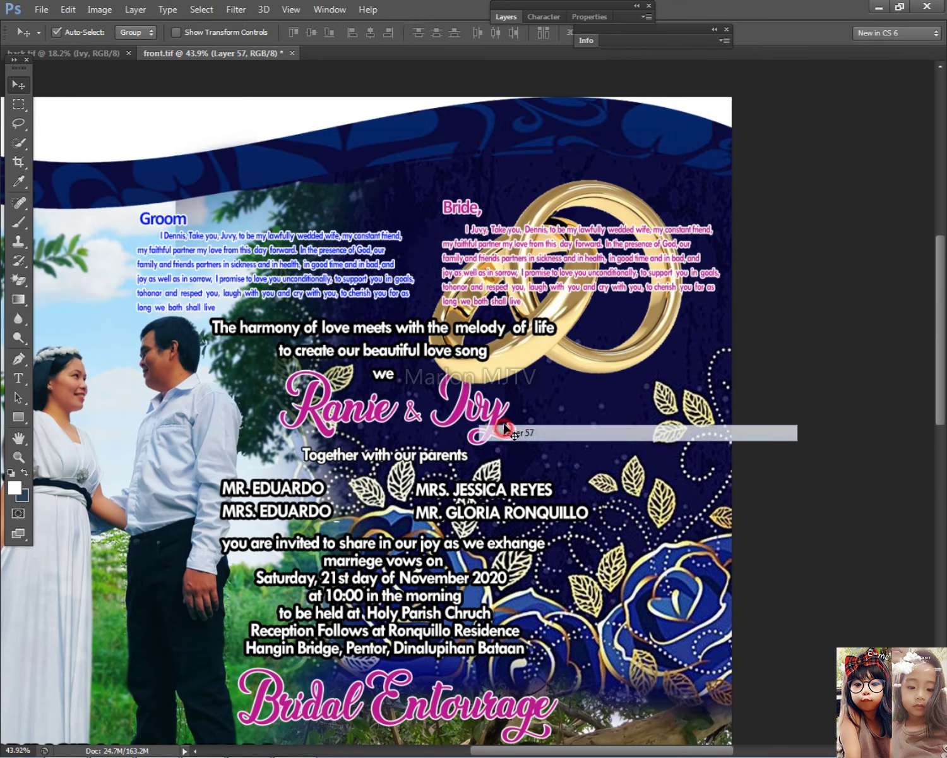
left_click(135, 10)
mouse_move(150, 353)
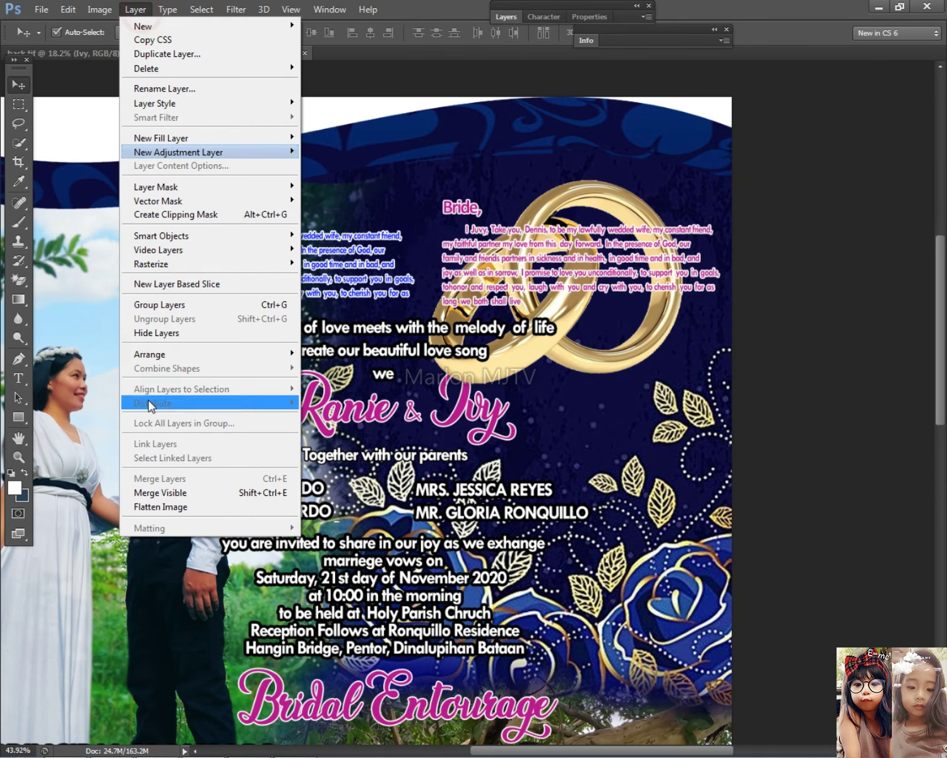
left_click(341, 352)
Rescale the rings to about 96% and tuck them behind the vows text
scroll(551, 383, "up", 2)
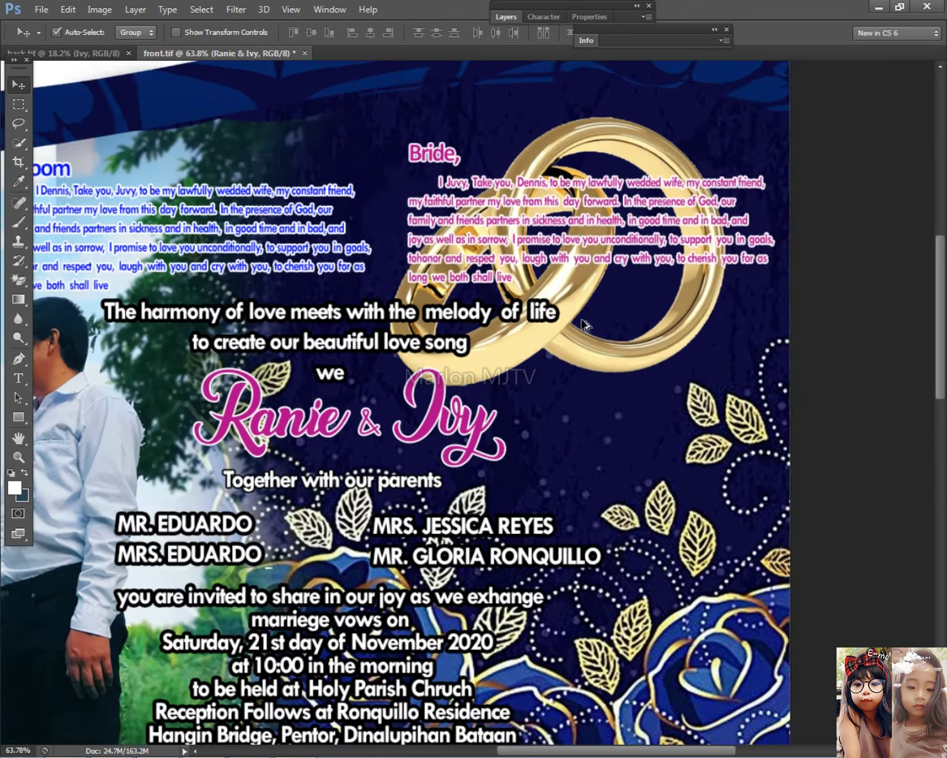
scroll(582, 381, "up", 1)
scroll(581, 401, "up", 1)
right_click(619, 221)
left_click(619, 219)
key("ctrl+t")
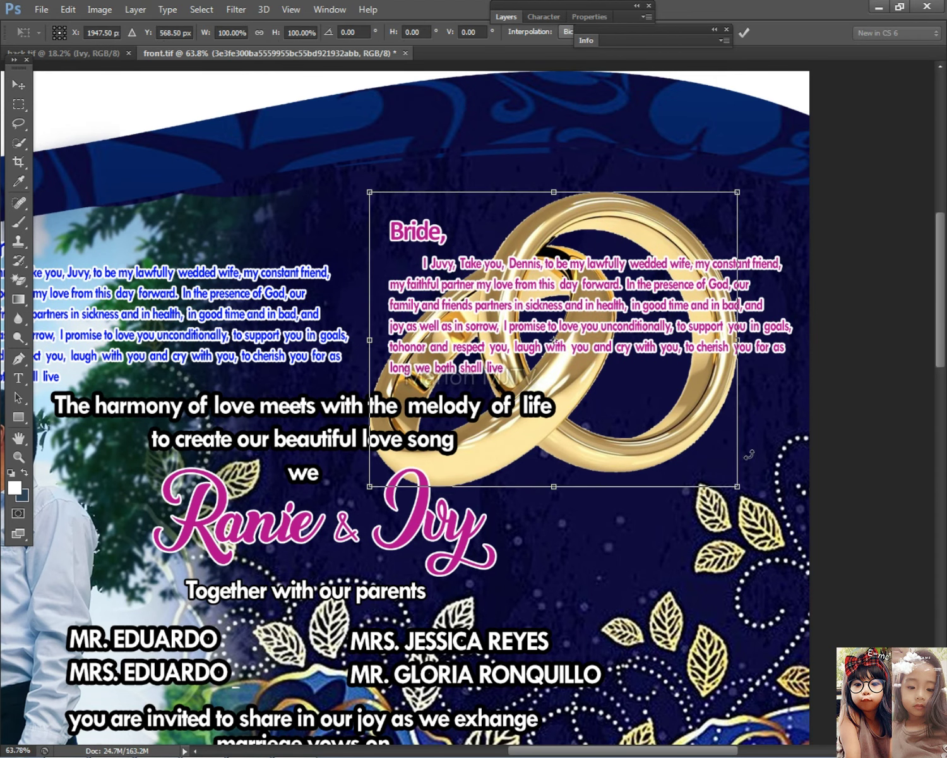
left_click_drag(728, 475, 692, 448)
left_click_drag(608, 415, 660, 440)
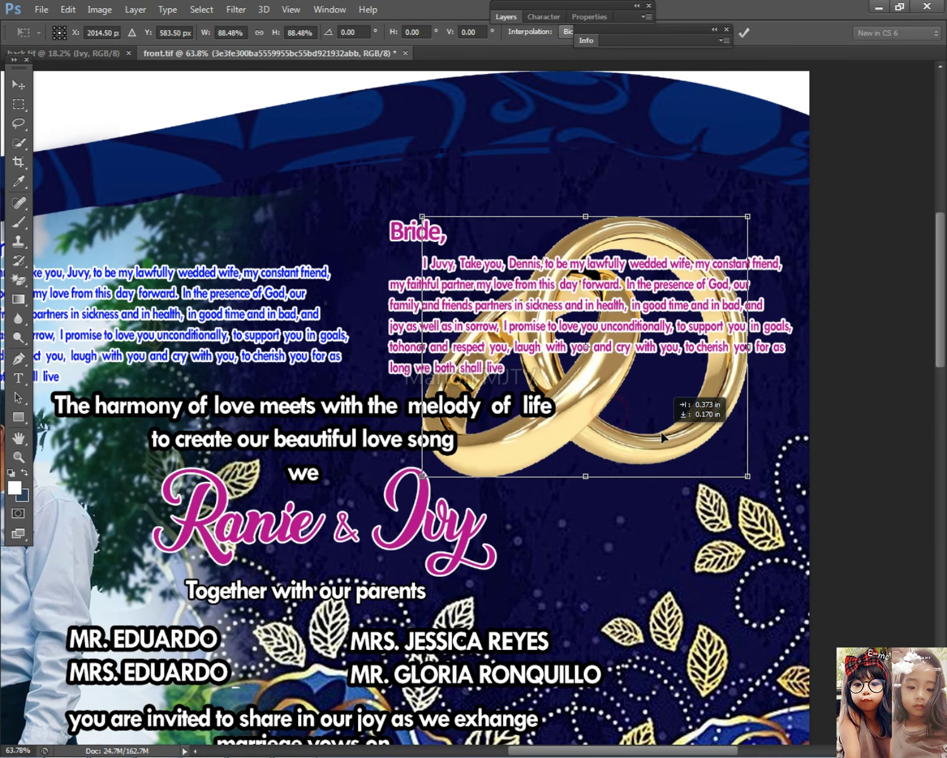
left_click_drag(748, 217, 774, 195)
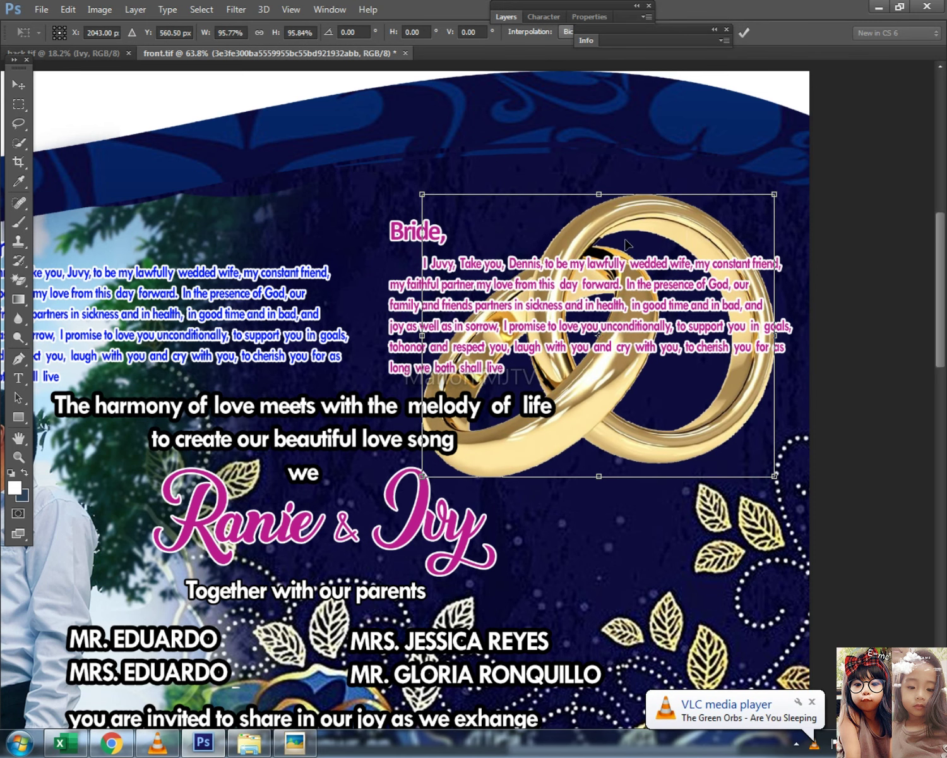
key("Return")
key("ctrl+0")
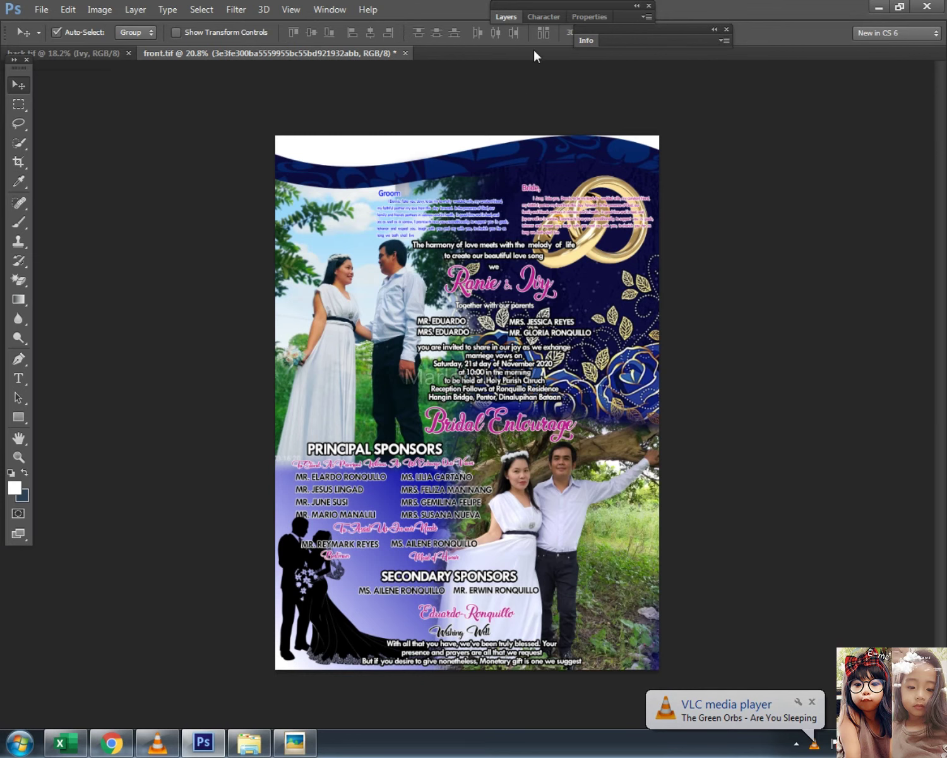
left_click(505, 16)
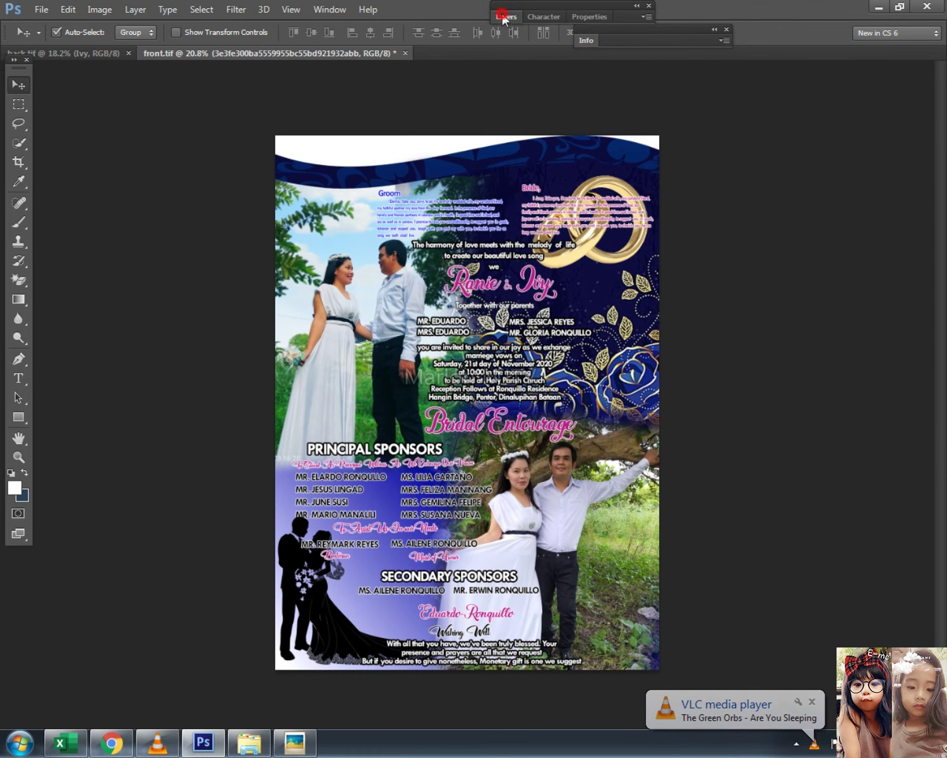
Set the rings layer's Blending Options opacity to 54%
double_click(630, 274)
left_click(634, 273)
double_click(634, 273)
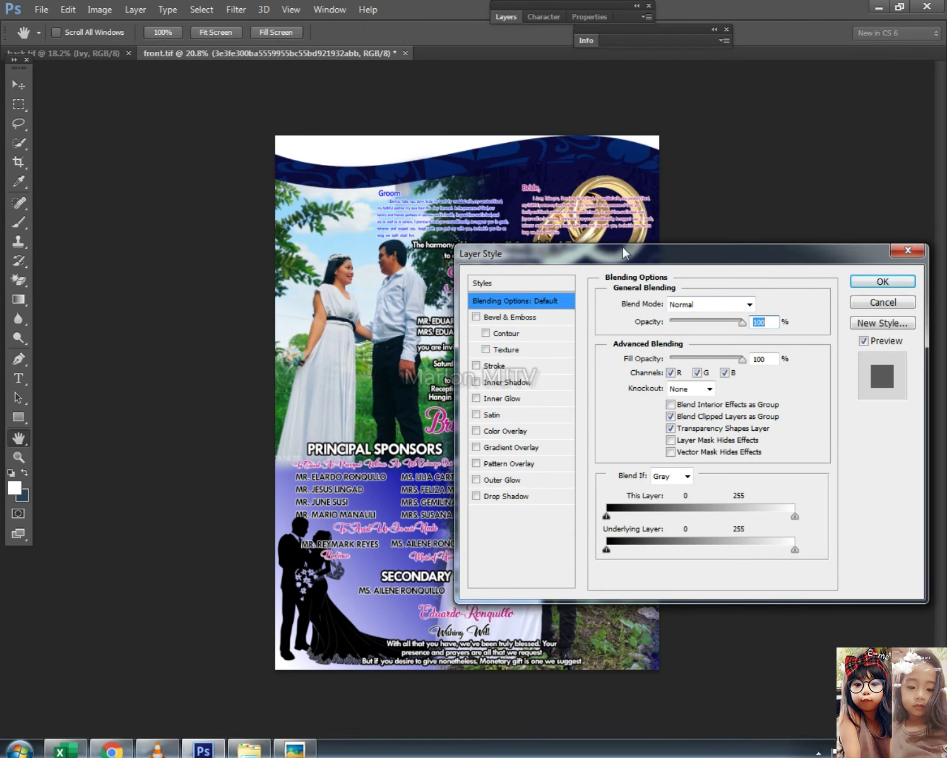
left_click_drag(657, 253, 611, 324)
mouse_move(695, 392)
left_mouse_down()
mouse_move(666, 392)
mouse_move(671, 404)
left_mouse_up()
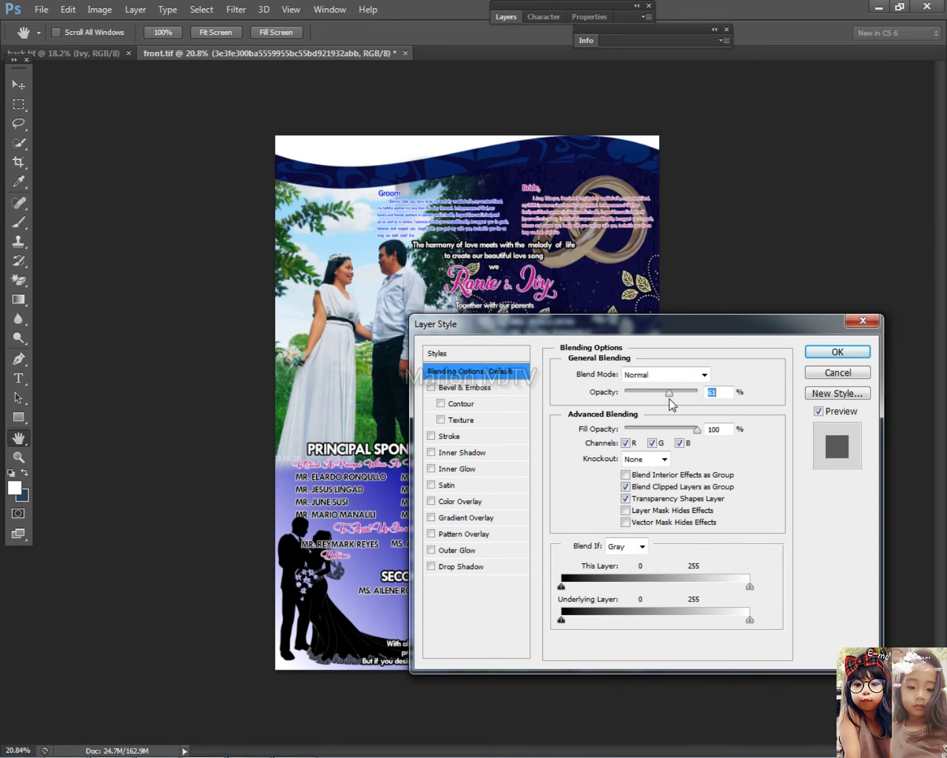
left_click(835, 352)
Rescale the Bride vows text from its lower-left corner
key("v")
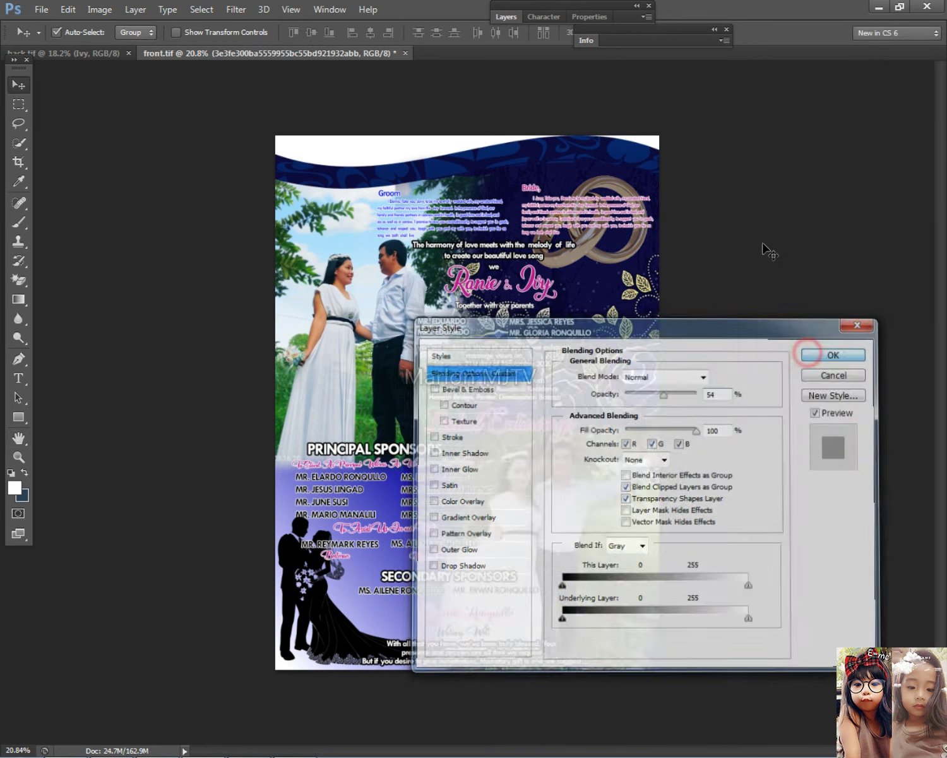
scroll(695, 184, "up", 3, "alt")
scroll(541, 308, "up", 2)
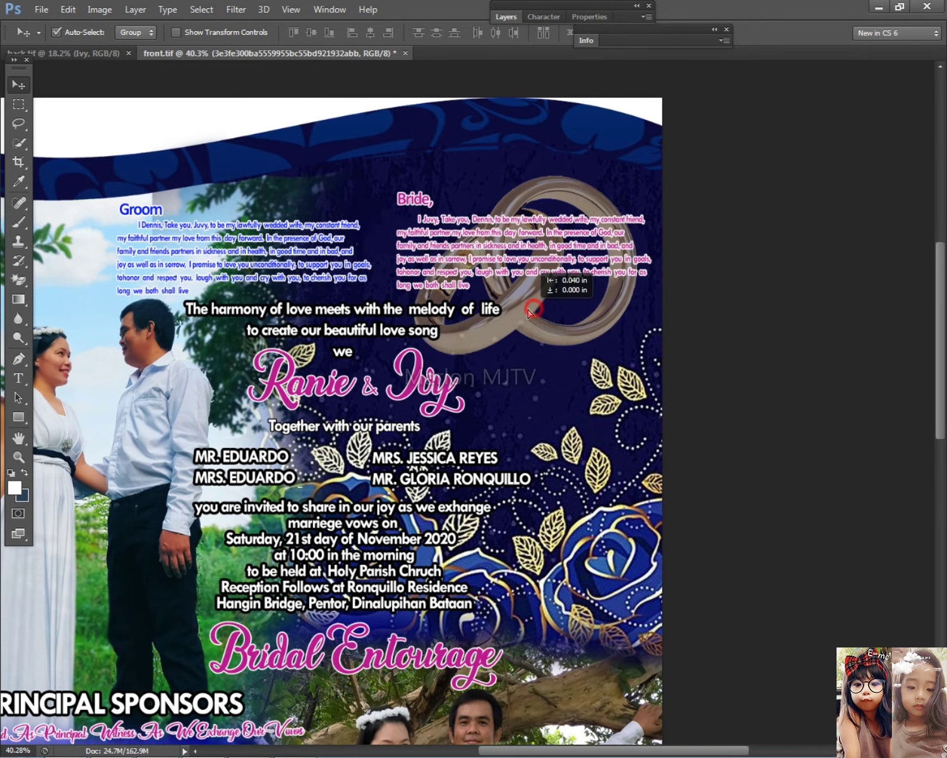
scroll(615, 319, "down", 2, "alt")
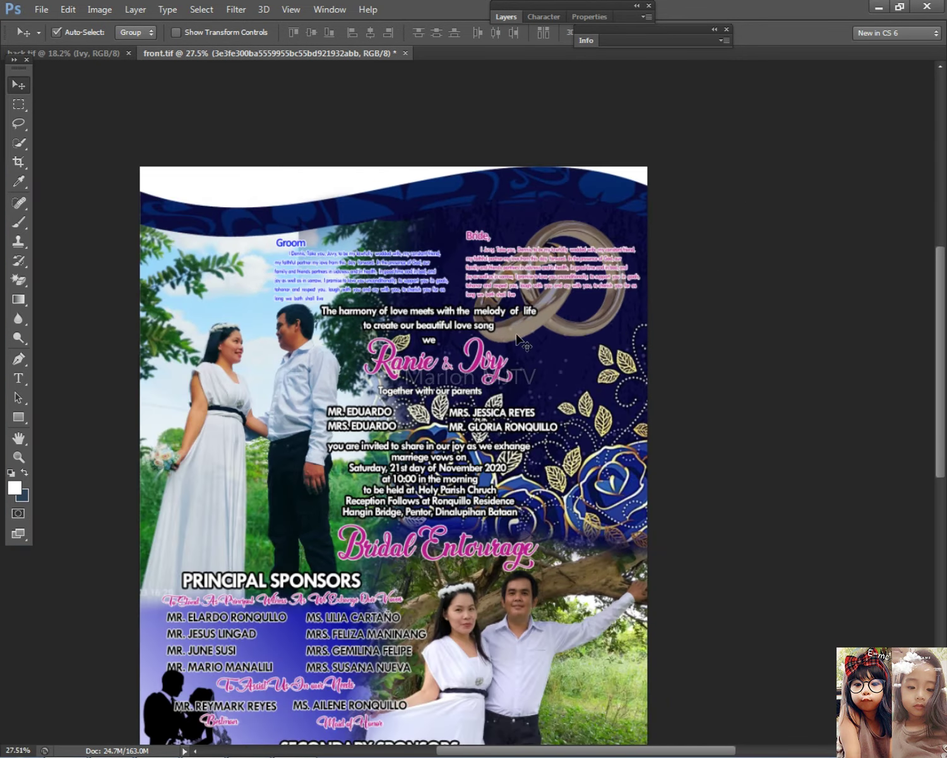
key("ctrl+t")
mouse_move(473, 342)
left_mouse_down()
mouse_move(447, 362)
mouse_move(454, 355)
left_mouse_up()
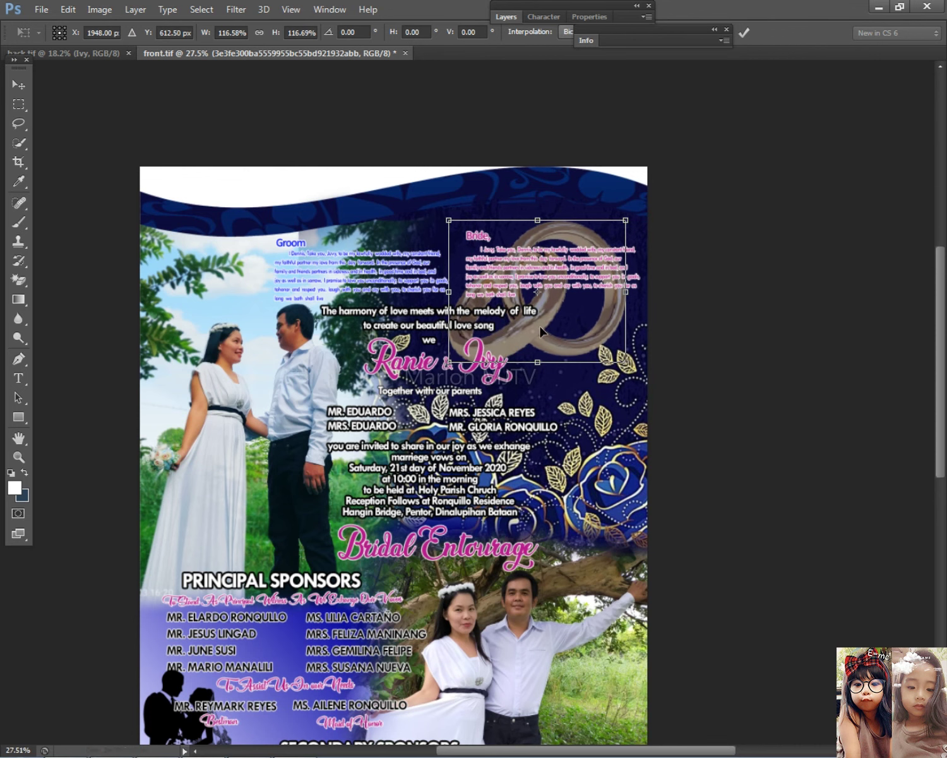
key("Return")
Review the whole invitation front and save front.tif
scroll(695, 361, "down", 2, "alt")
key("ctrl+0")
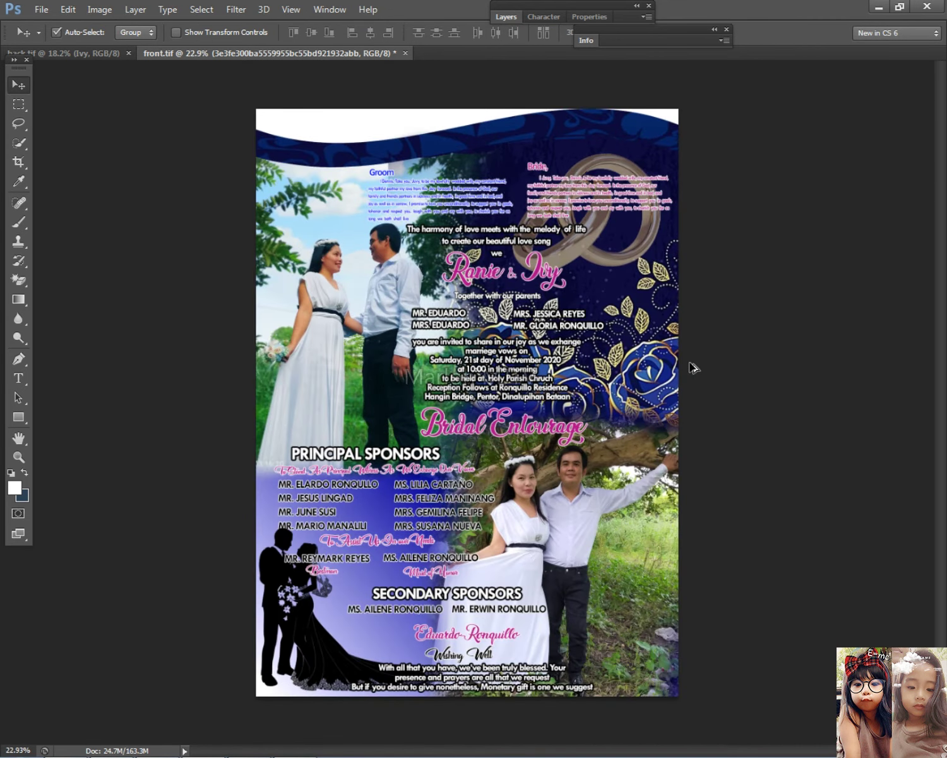
scroll(695, 368, "up", 2, "alt")
scroll(667, 344, "up", 1, "alt")
scroll(665, 325, "down", 2, "alt")
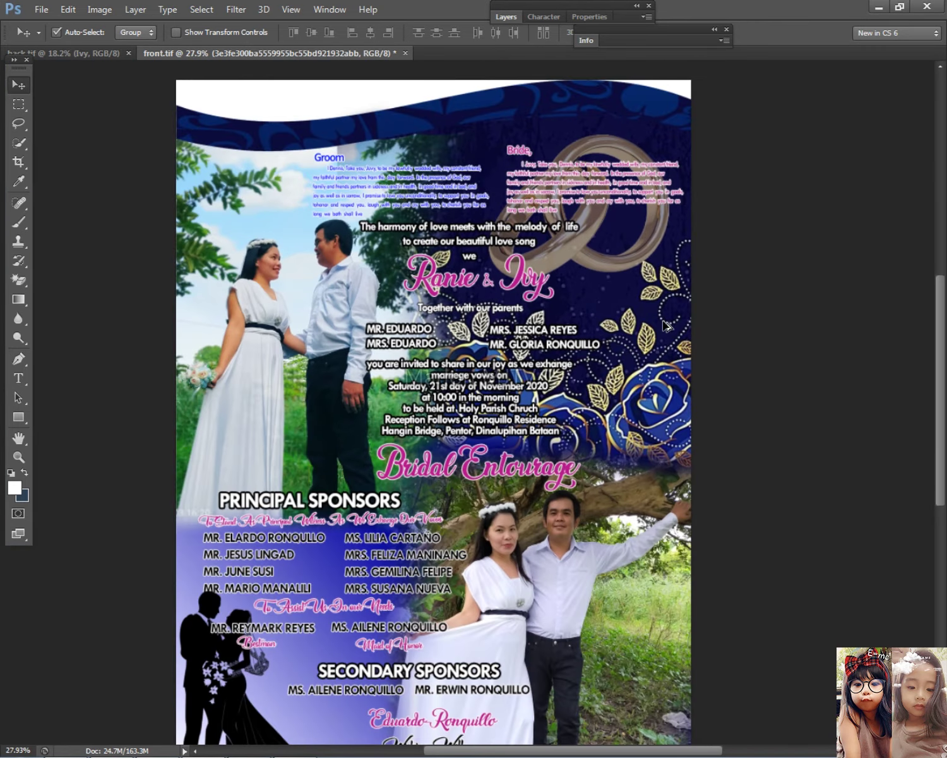
scroll(666, 328, "down", 1, "alt")
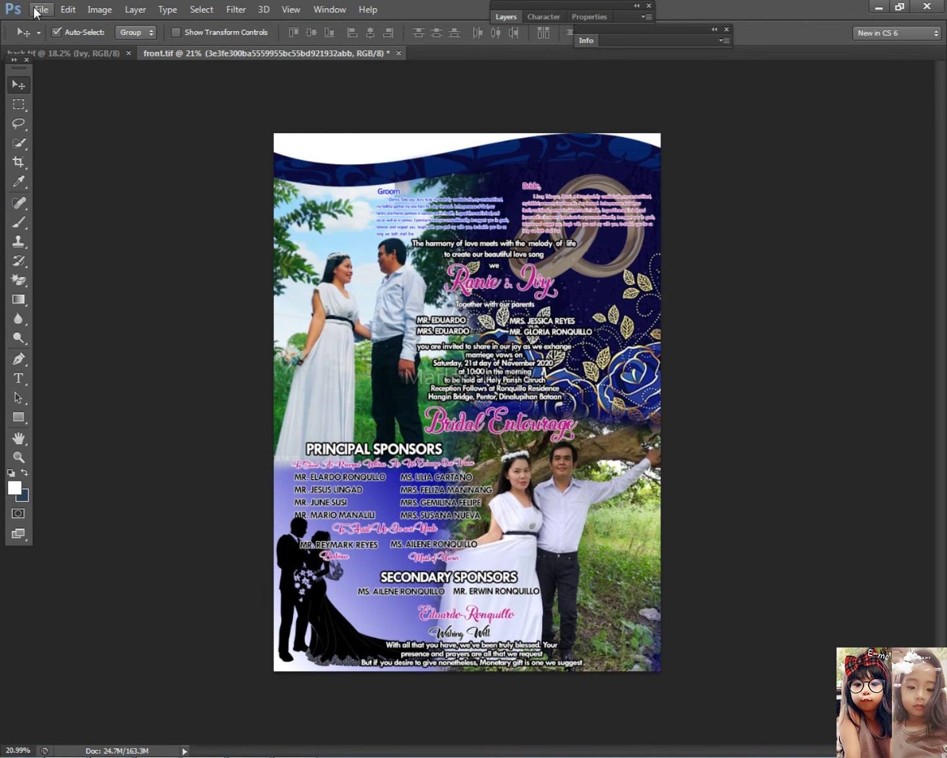
left_click(42, 9)
left_click(92, 171)
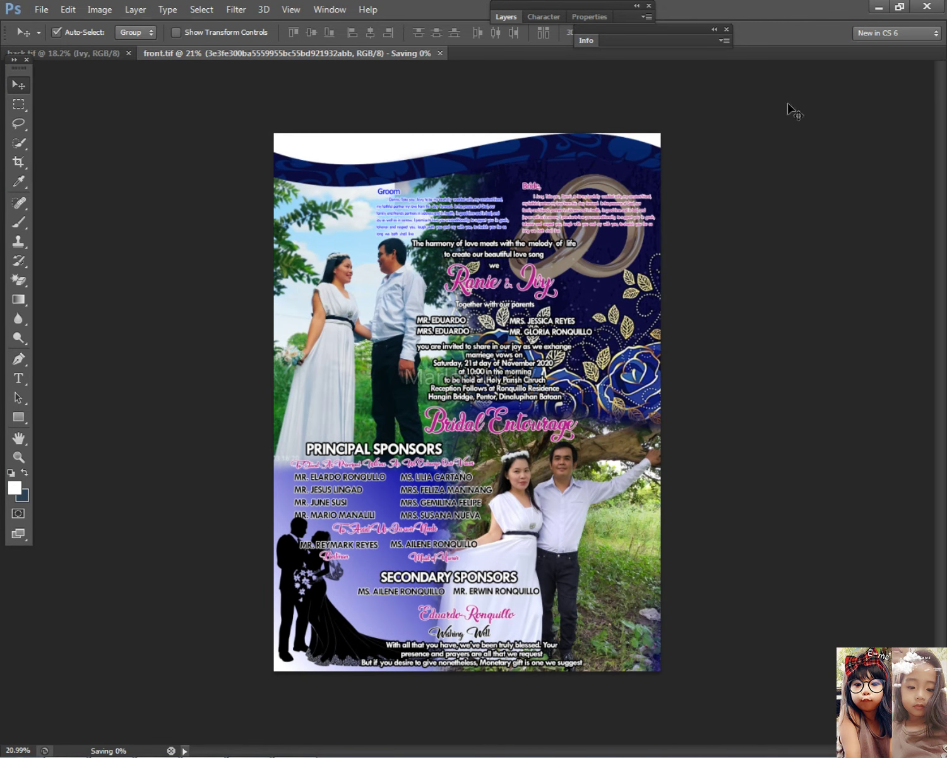
Close front.tif and bring the browser back up
left_click(389, 53)
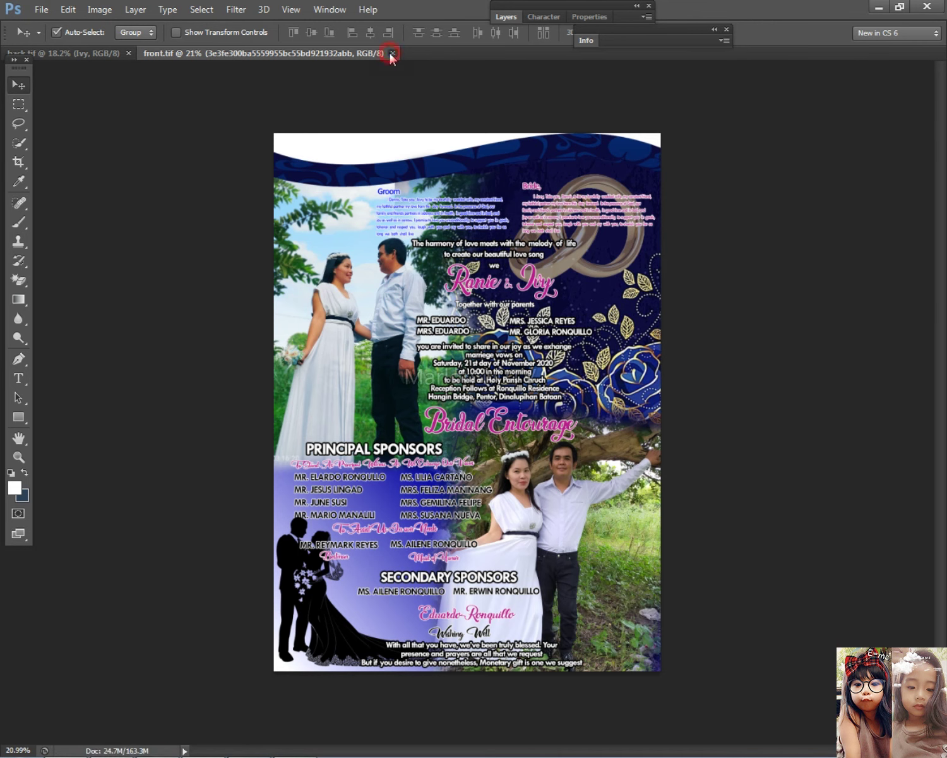
left_click(127, 55)
left_click(878, 8)
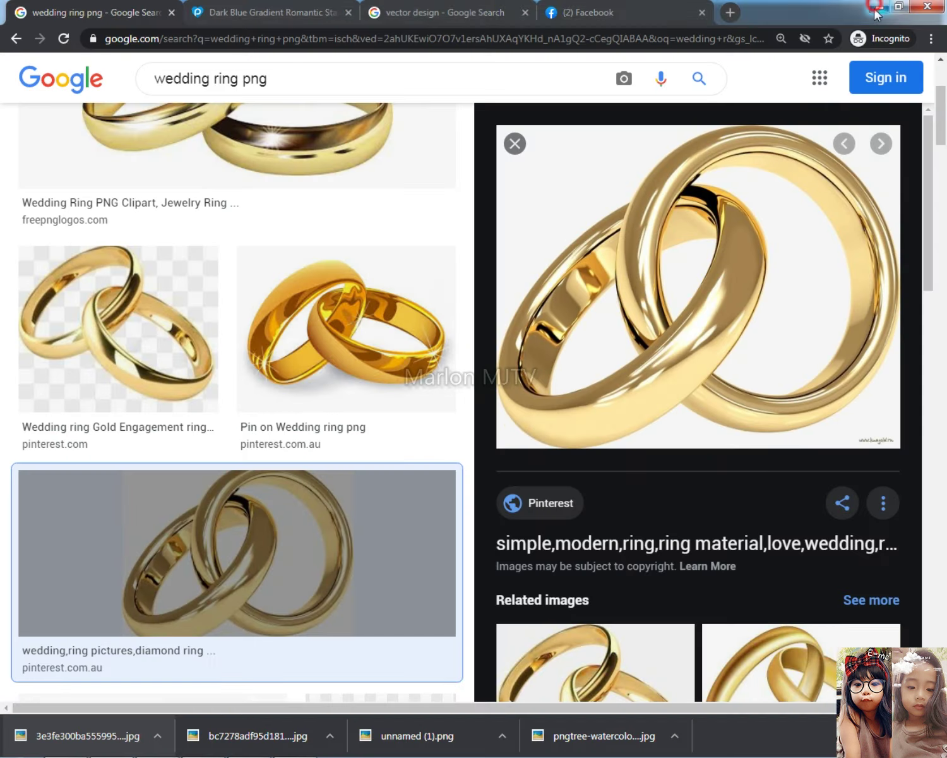
Preview front.tif in the photo viewer and paste the invitation image into the Facebook chat
left_click(648, 6)
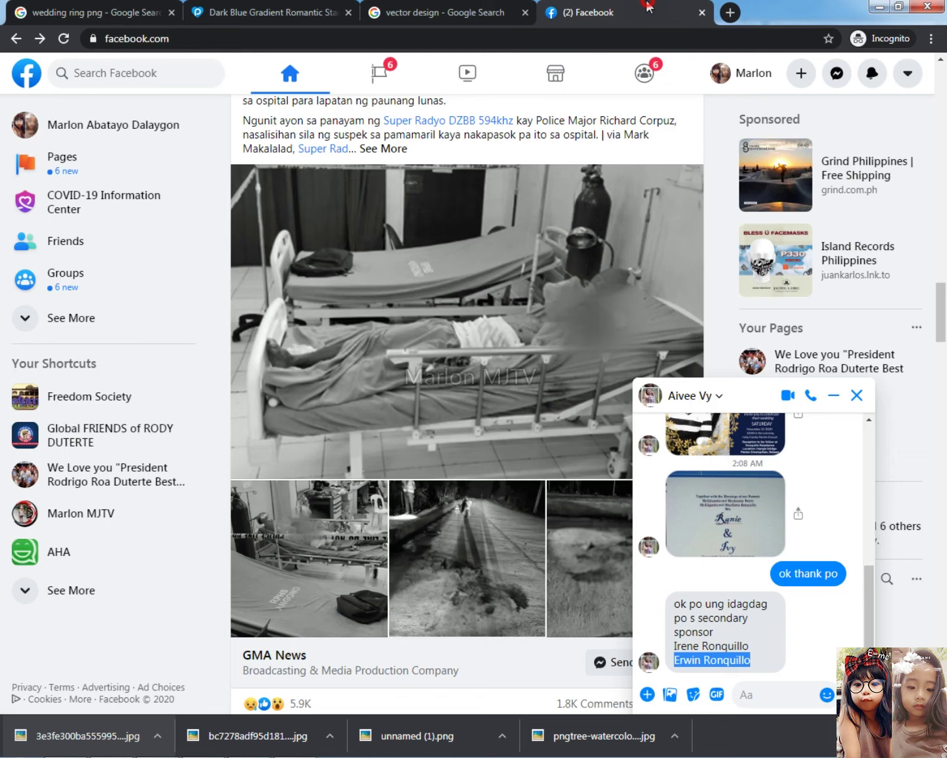
left_click(879, 6)
left_click(238, 183)
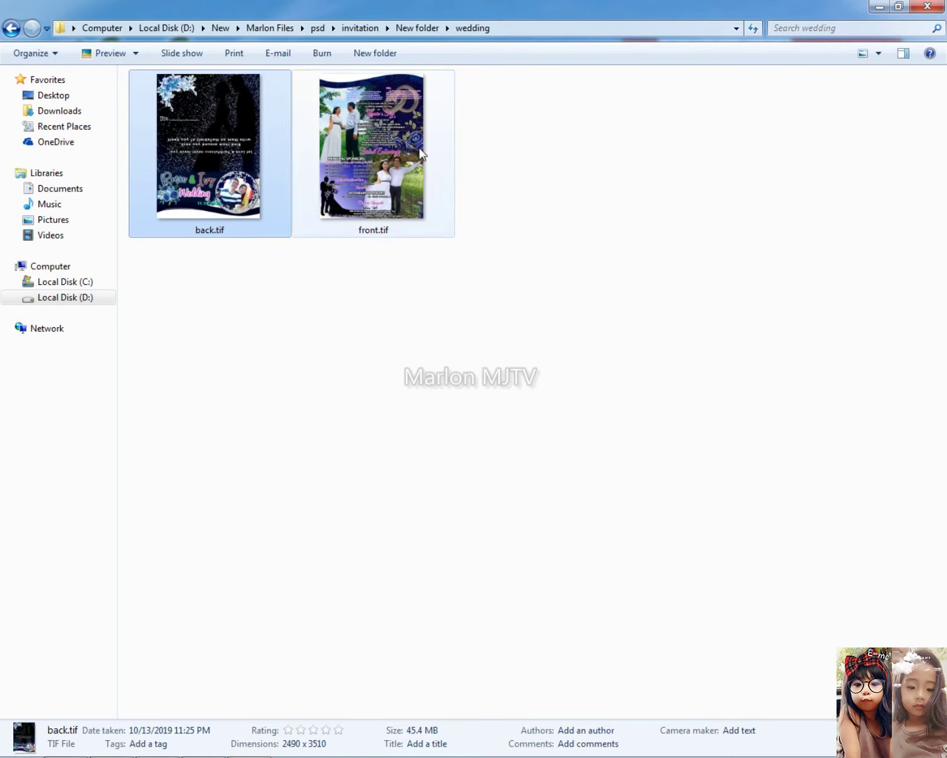
double_click(421, 153)
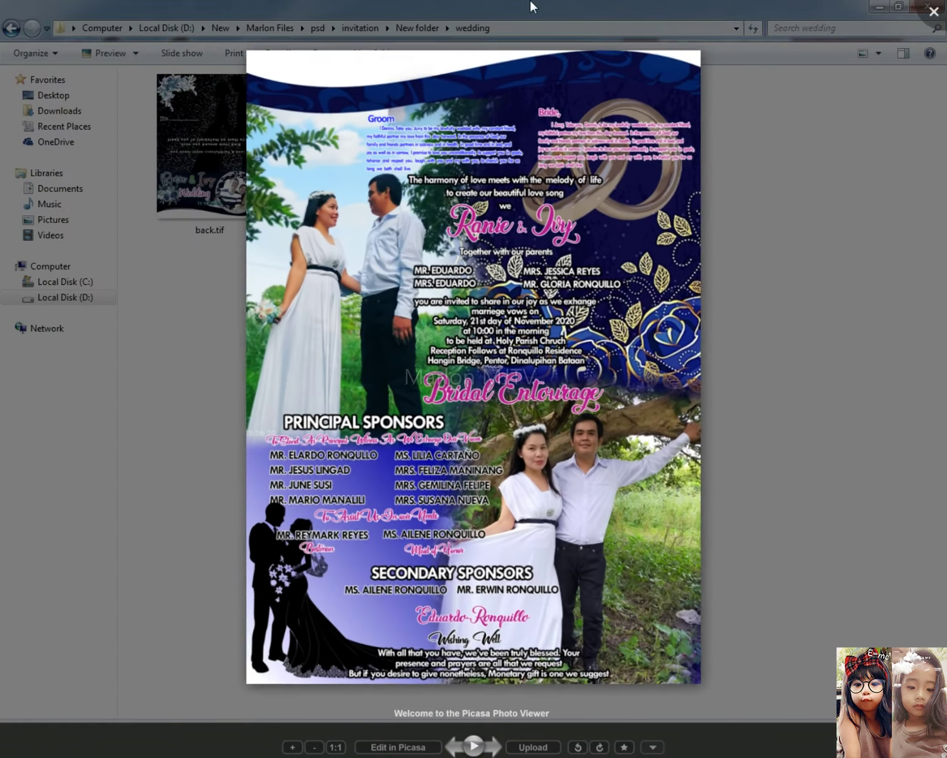
key("alt+Tab")
key("alt+Tab")
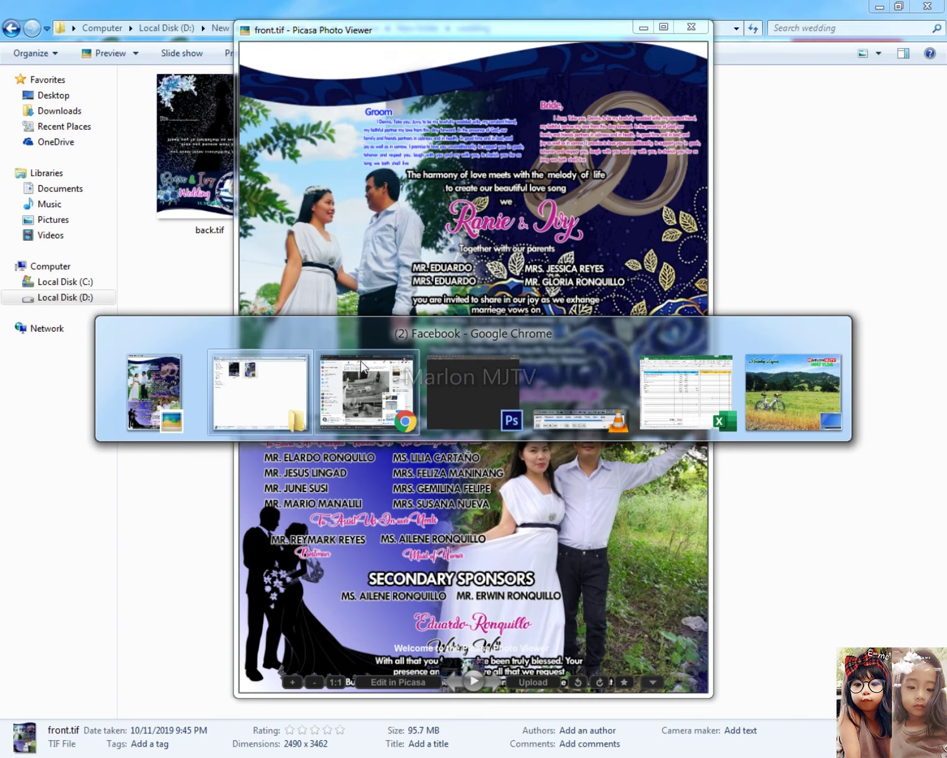
left_click(411, 386)
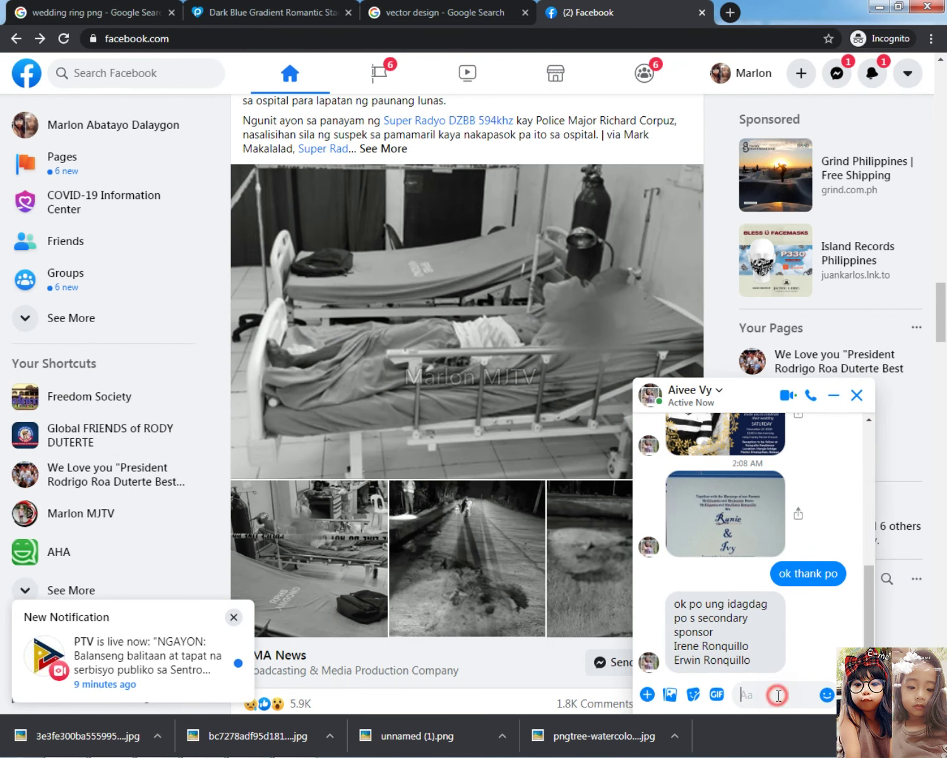
key("ctrl+v")
Close the front.tif preview, check back.tif in the viewer, then return to the chat
left_click(883, 7)
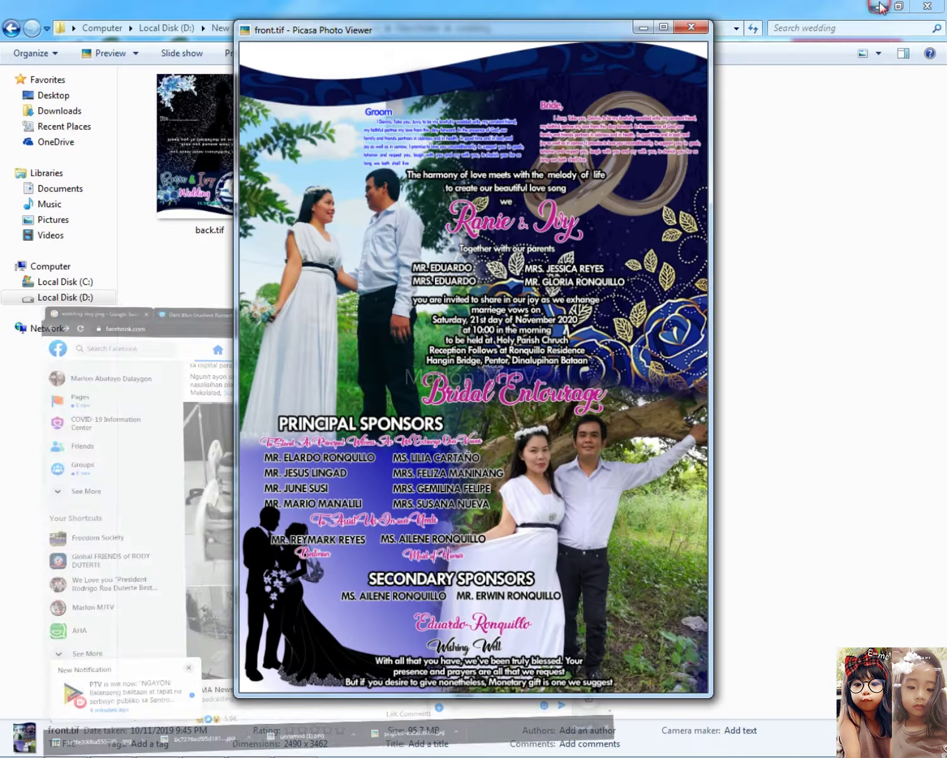
left_click(691, 26)
double_click(202, 134)
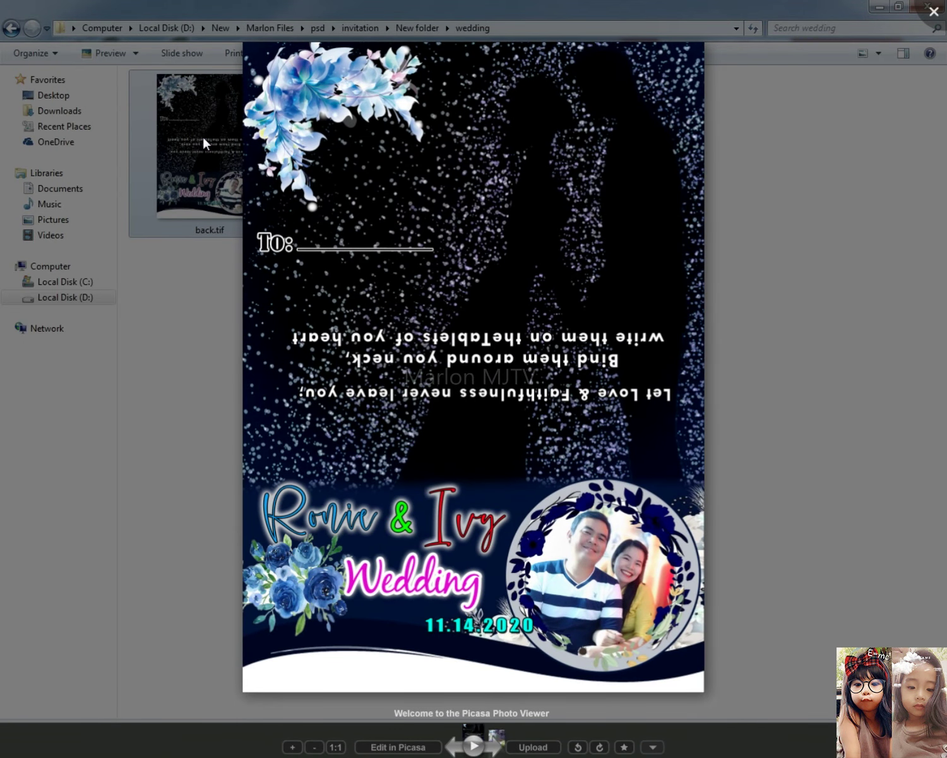
left_click(896, 7)
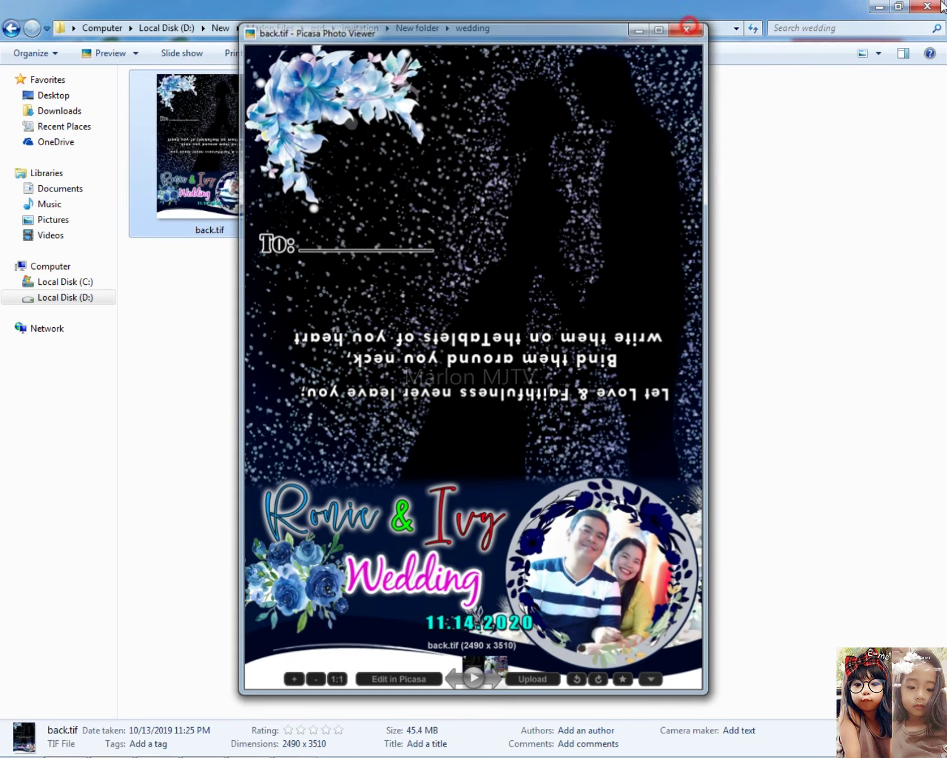
left_click(879, 6)
mouse_move(111, 743)
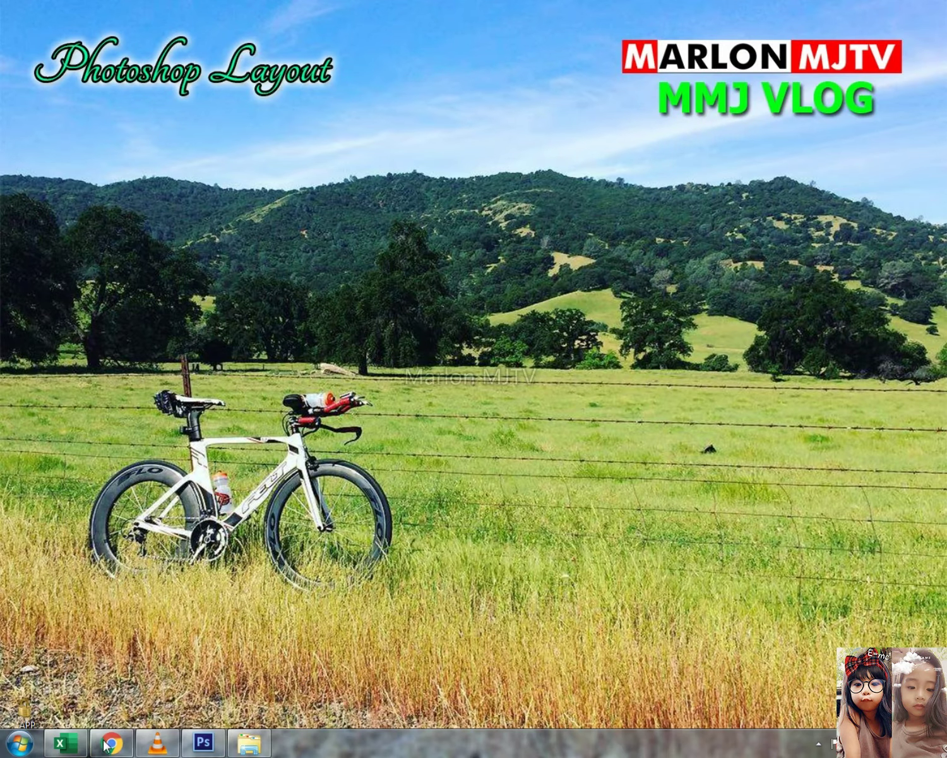
left_click(111, 739)
type("Good non po pa check po ng")
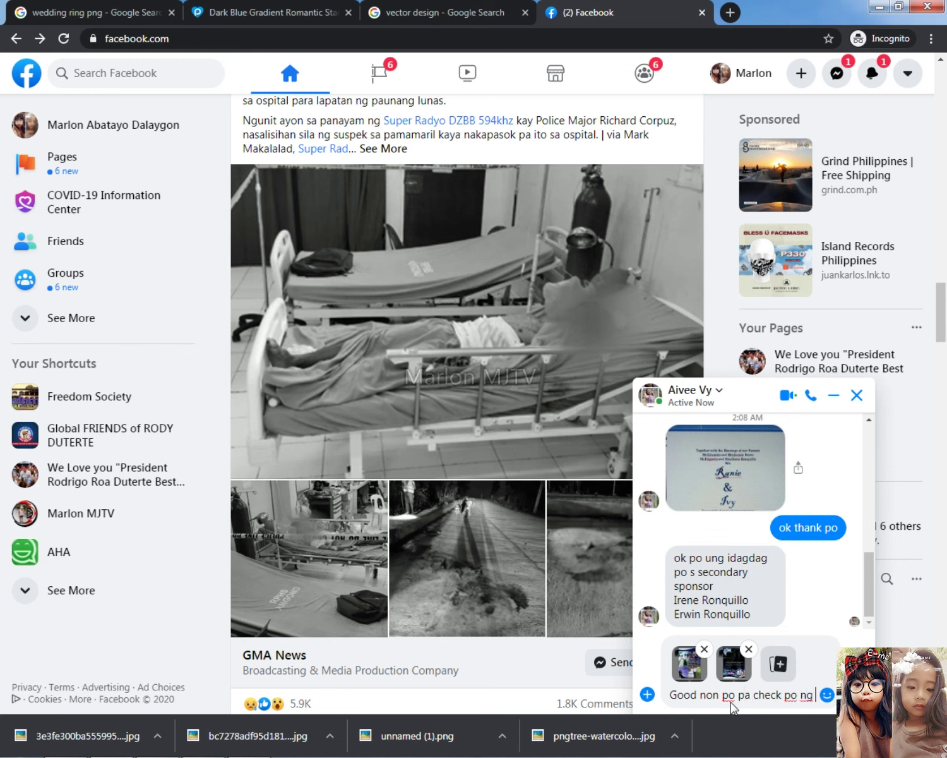
Finish the layout-check message and send it with the two invitation images
type("la")
key("BackSpace")
key("BackSpace")
type("layout salamatpo")
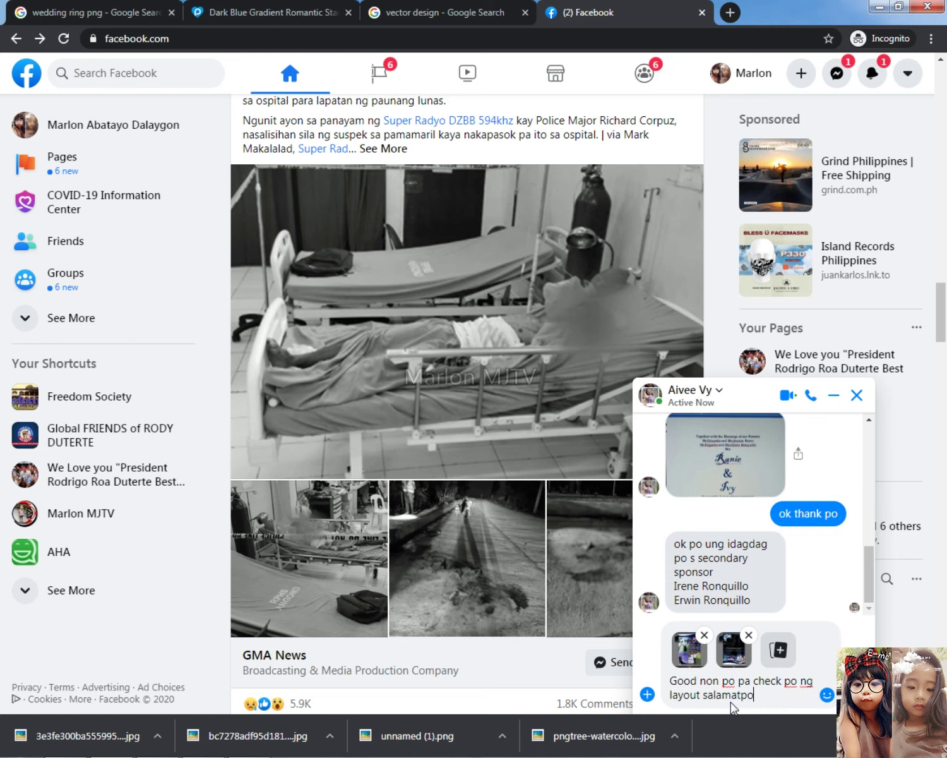
key("Return")
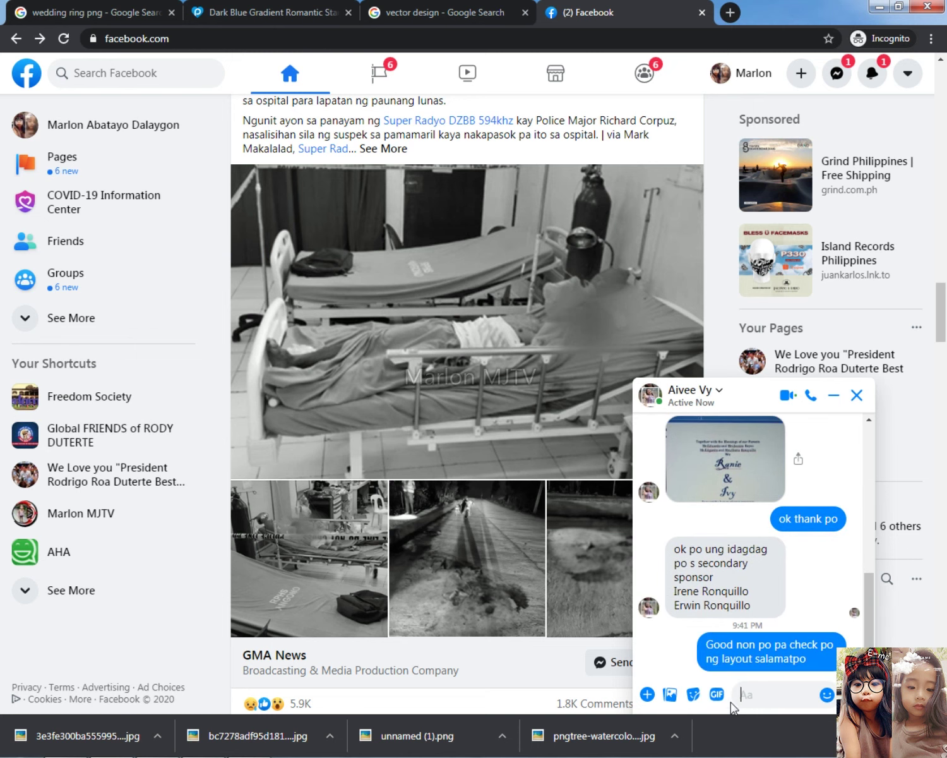
View the sent front and back invitation images full size
left_click(750, 651)
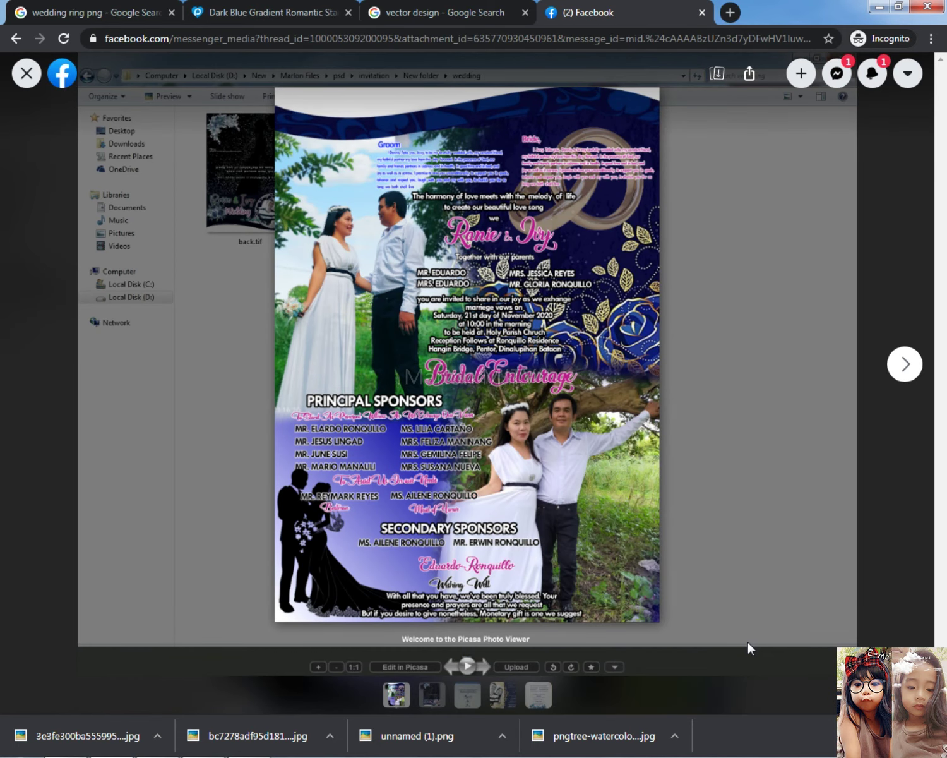
key("Right")
key("Left")
key("Right")
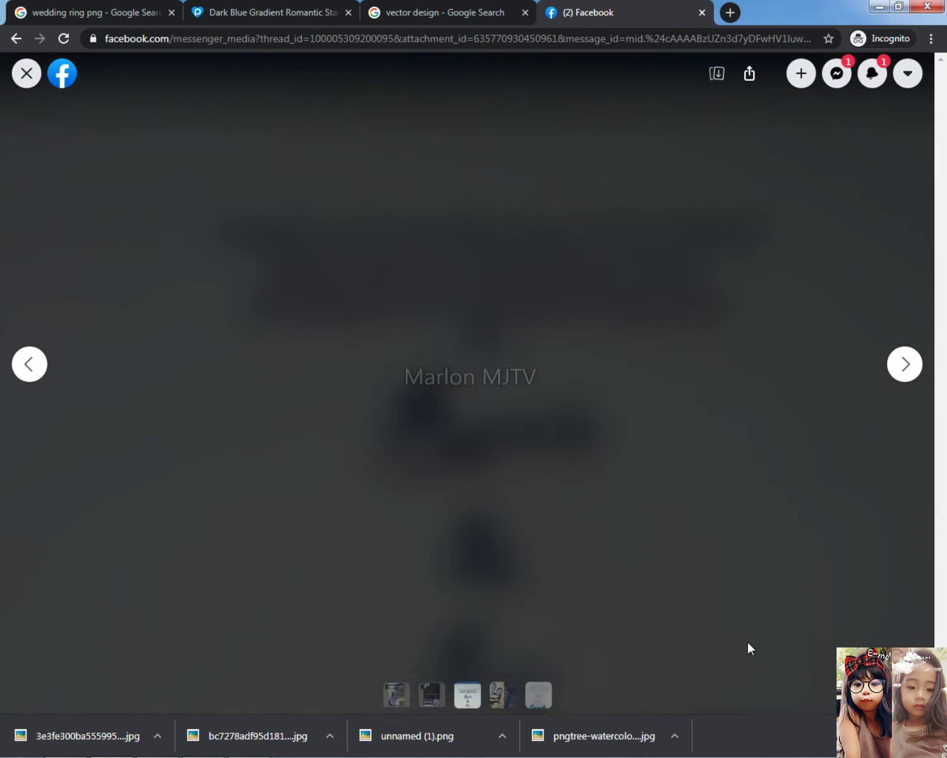
key("Left")
key("Escape")
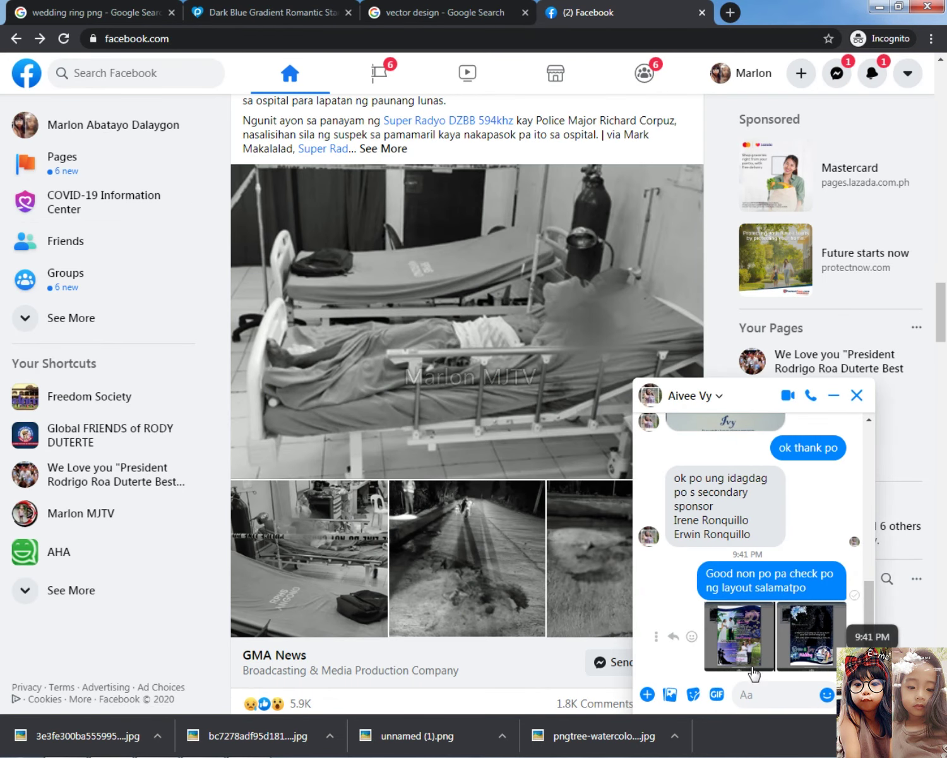
Send the follow-up message 'pac ngamga' asking them to check the text
left_click(758, 695)
type("pa")
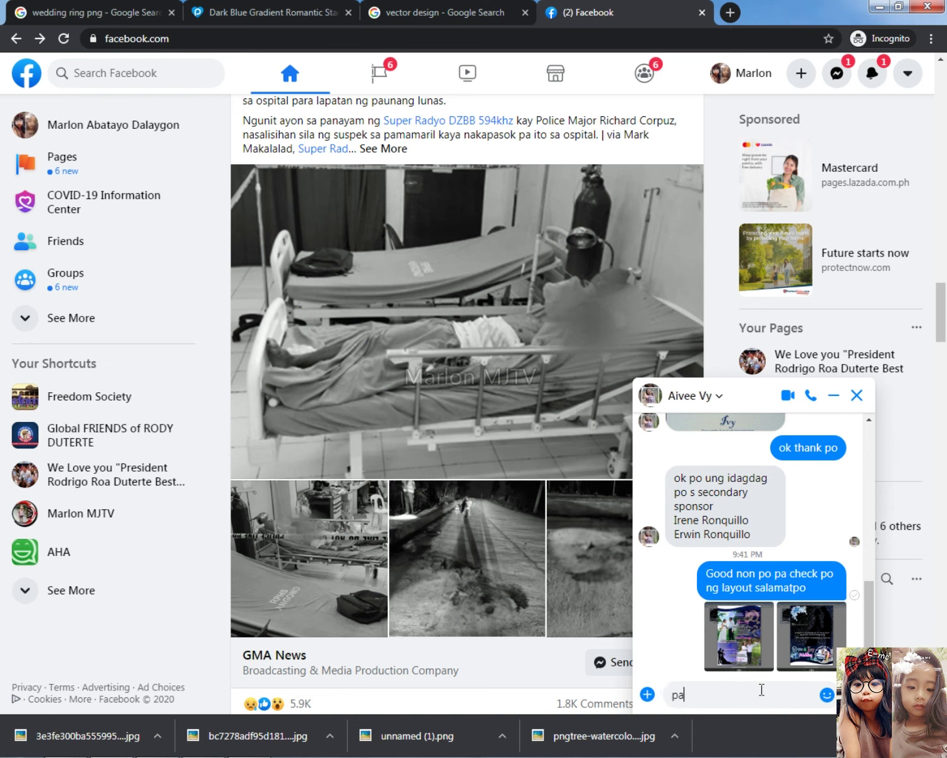
type("check nala")
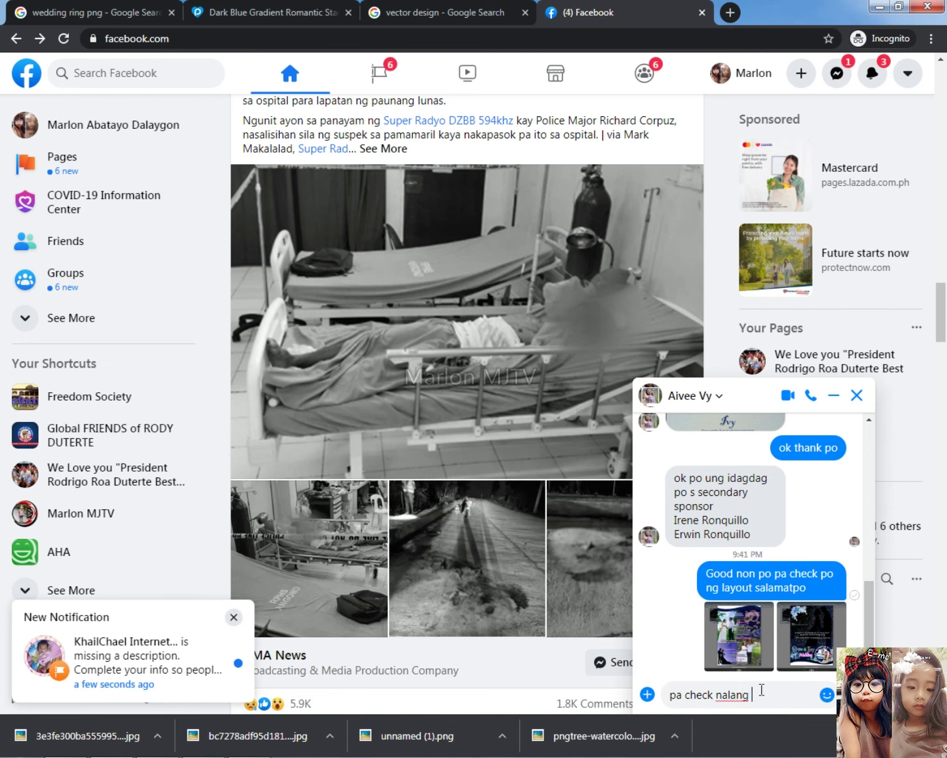
type(" n")
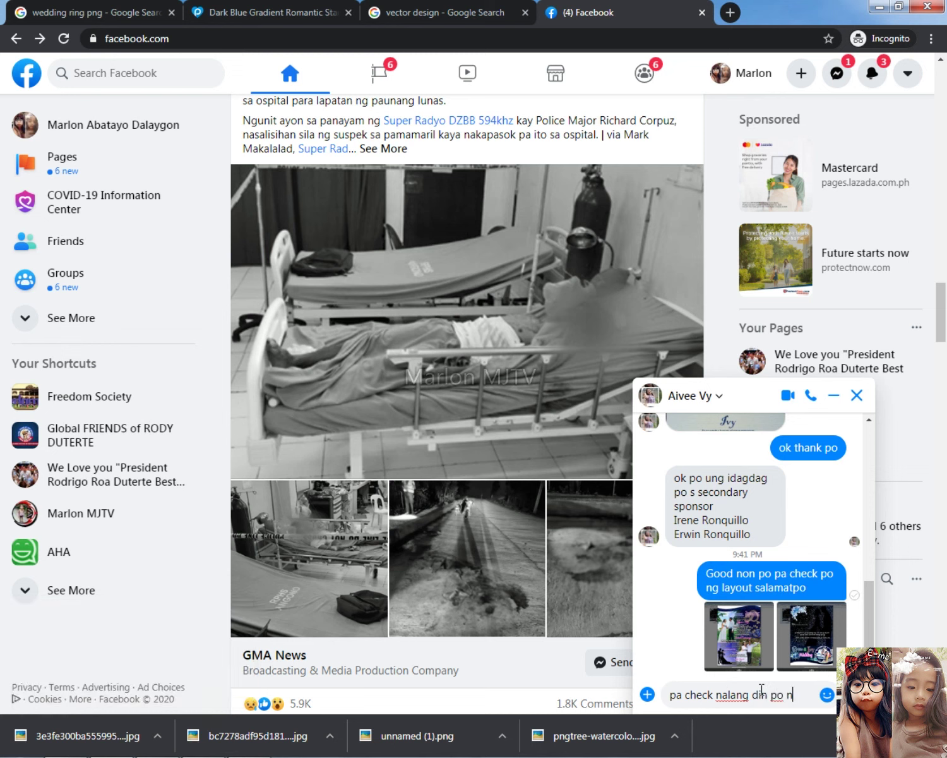
type("g")
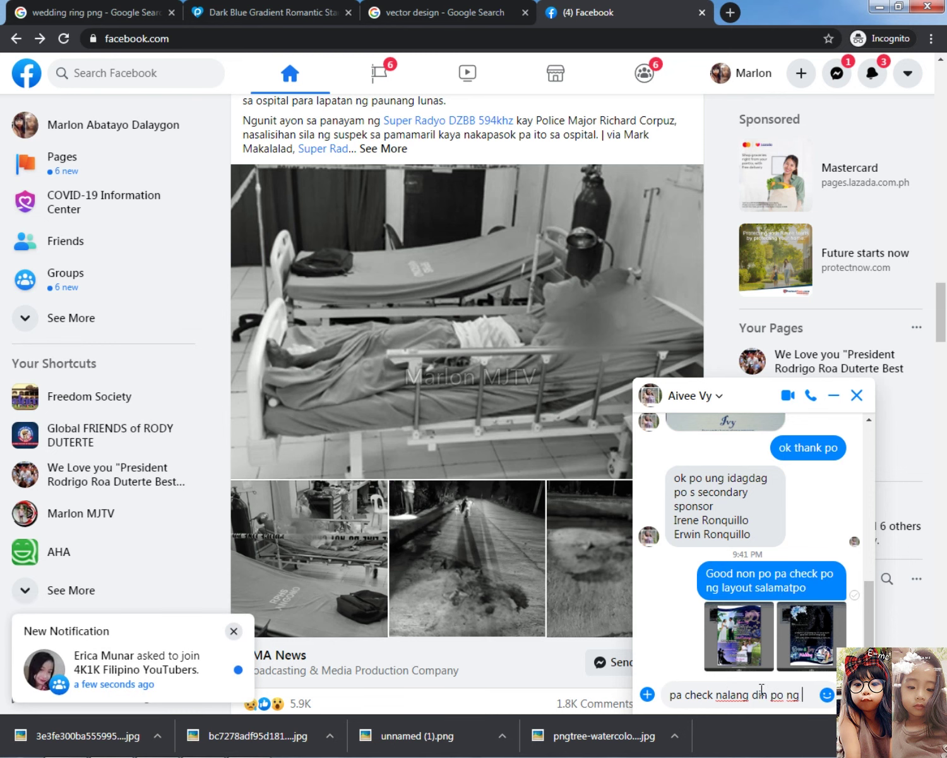
type("amga nakasulat")
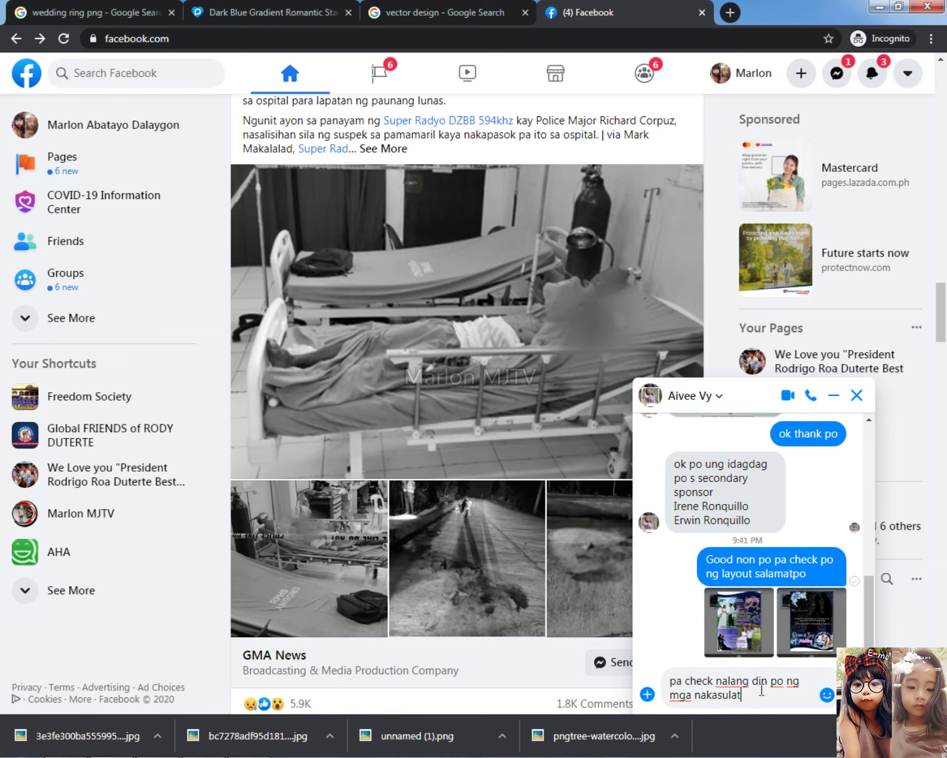
key("Return")
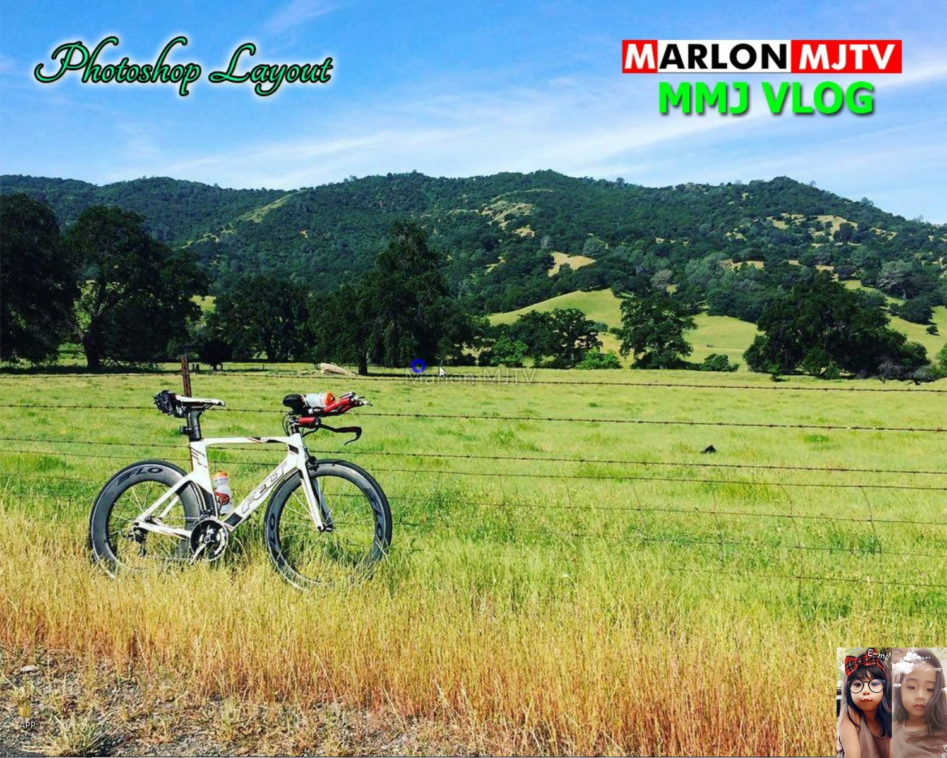
right_click(407, 366)
left_click(474, 414)
left_click(817, 743)
right_click(586, 398)
left_click(611, 434)
right_click(603, 421)
left_click(649, 467)
right_click(563, 416)
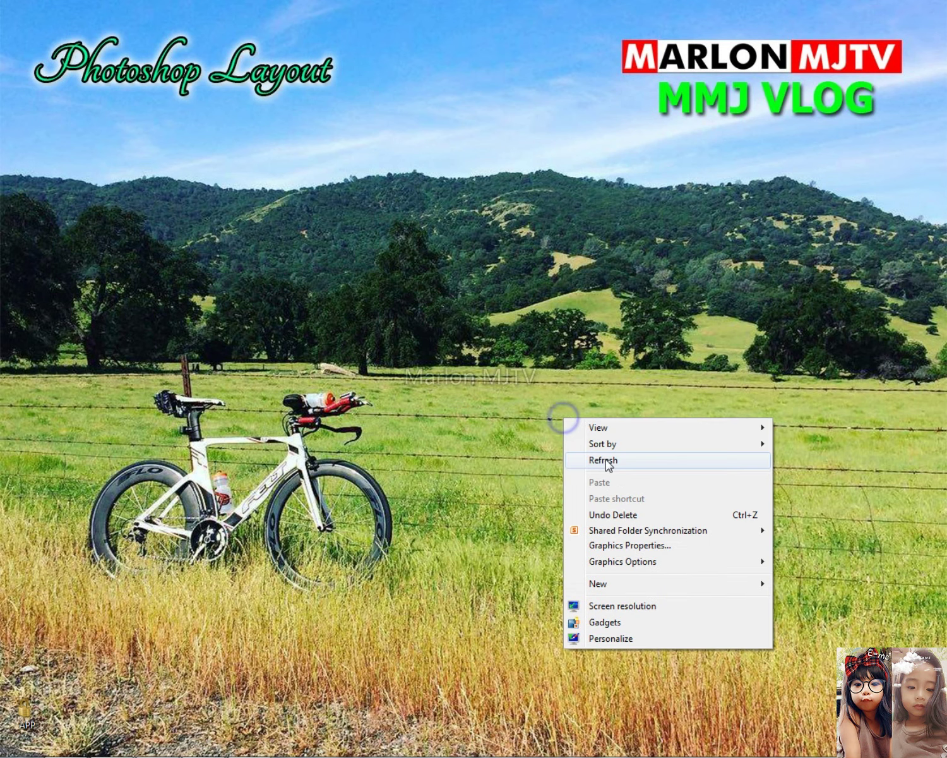
left_click(606, 463)
left_click(249, 743)
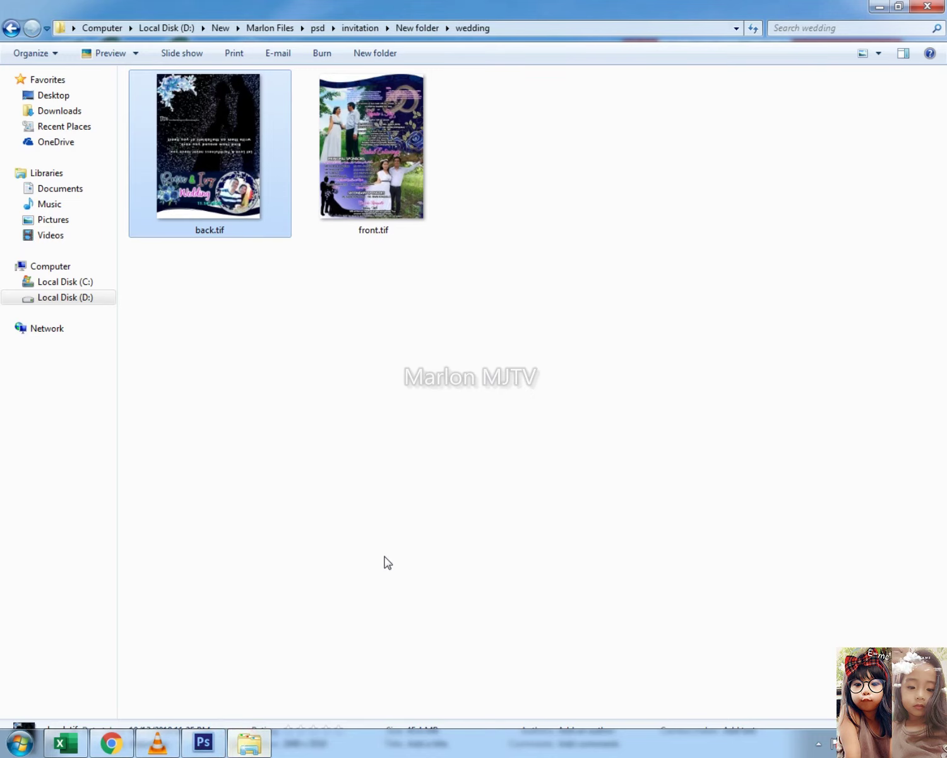
key("Return")
key("Escape")
double_click(397, 125)
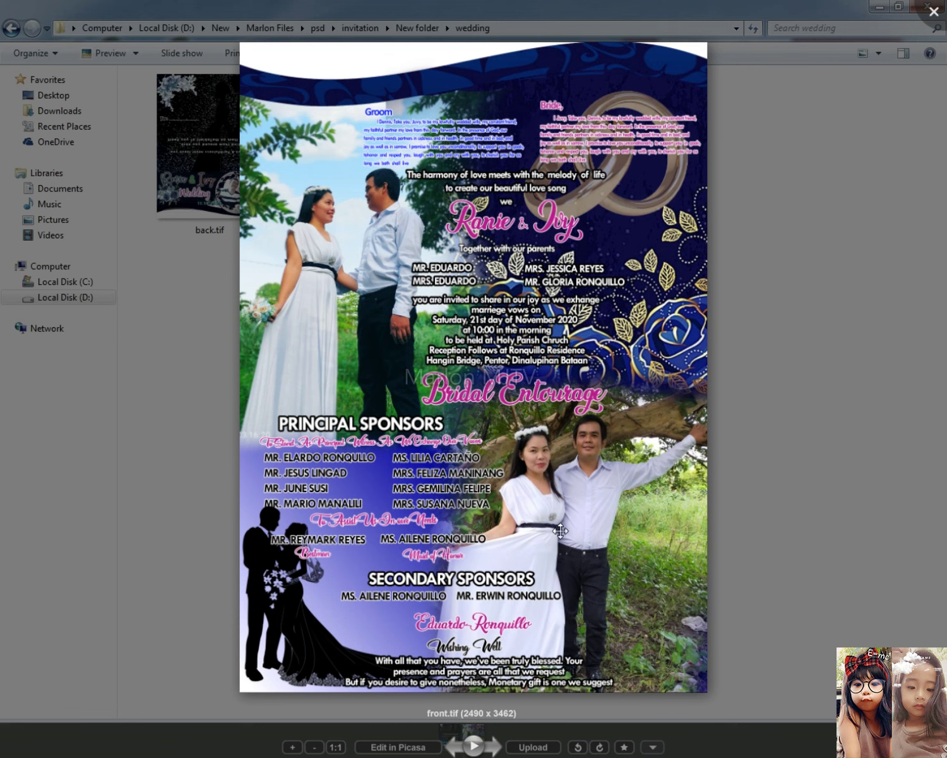
key("Escape")
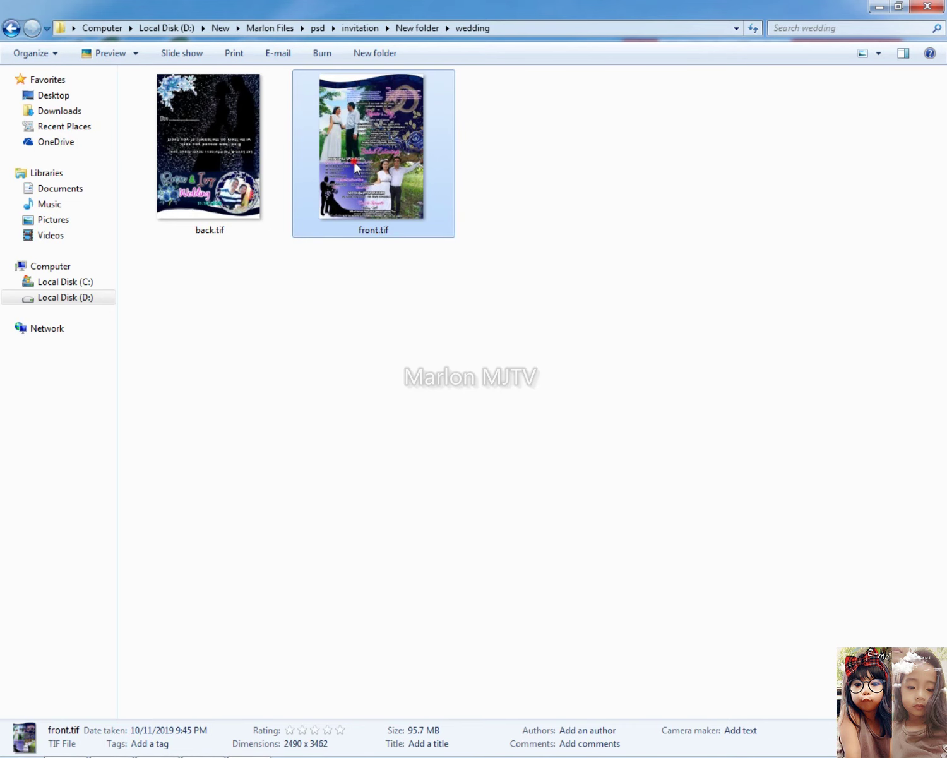
double_click(354, 166)
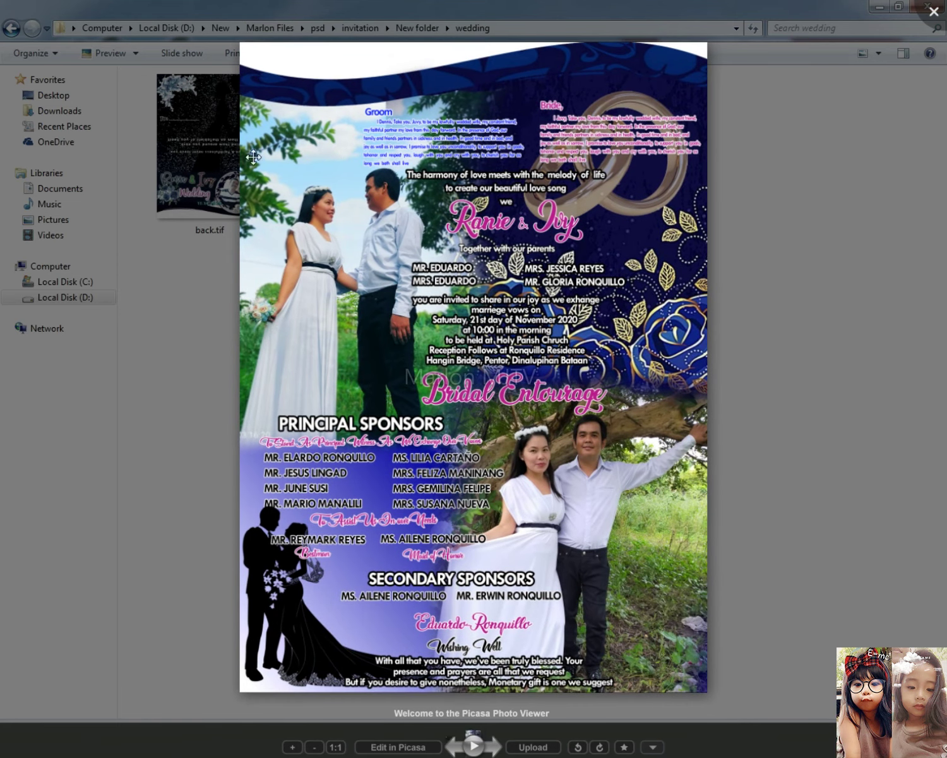
double_click(234, 149)
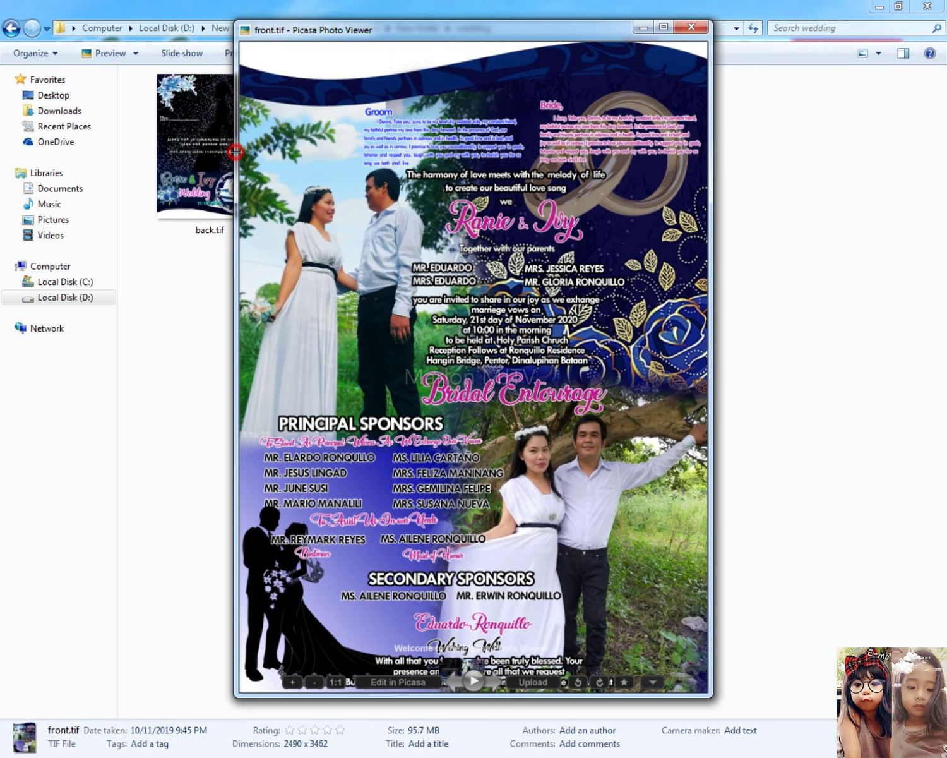
left_click(690, 27)
left_click(276, 162)
double_click(255, 158)
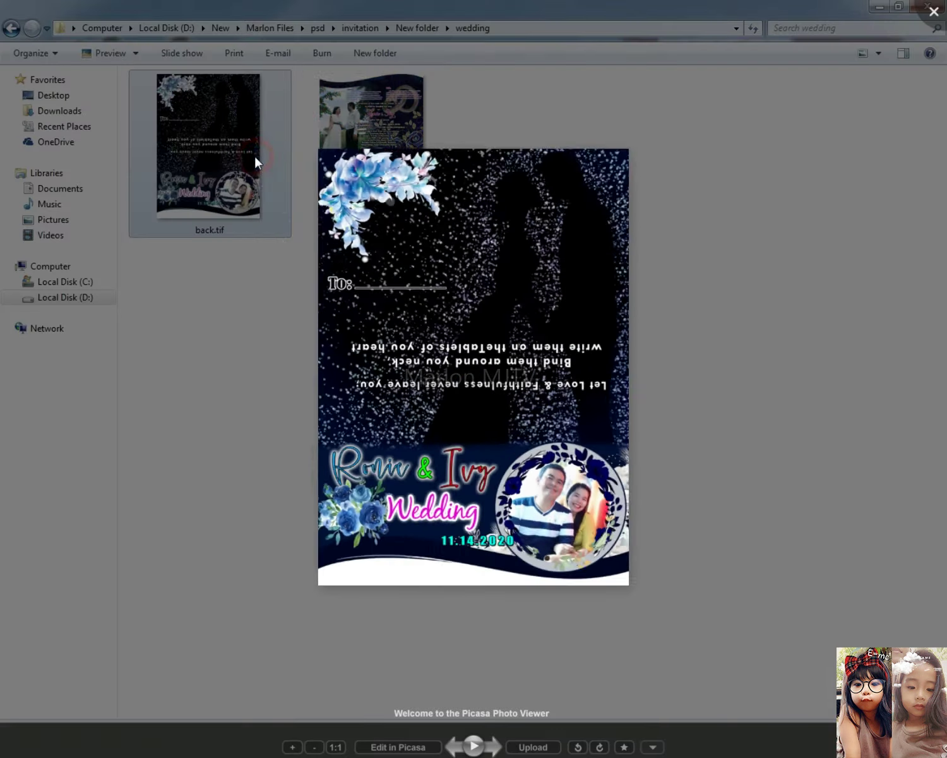
left_click(934, 11)
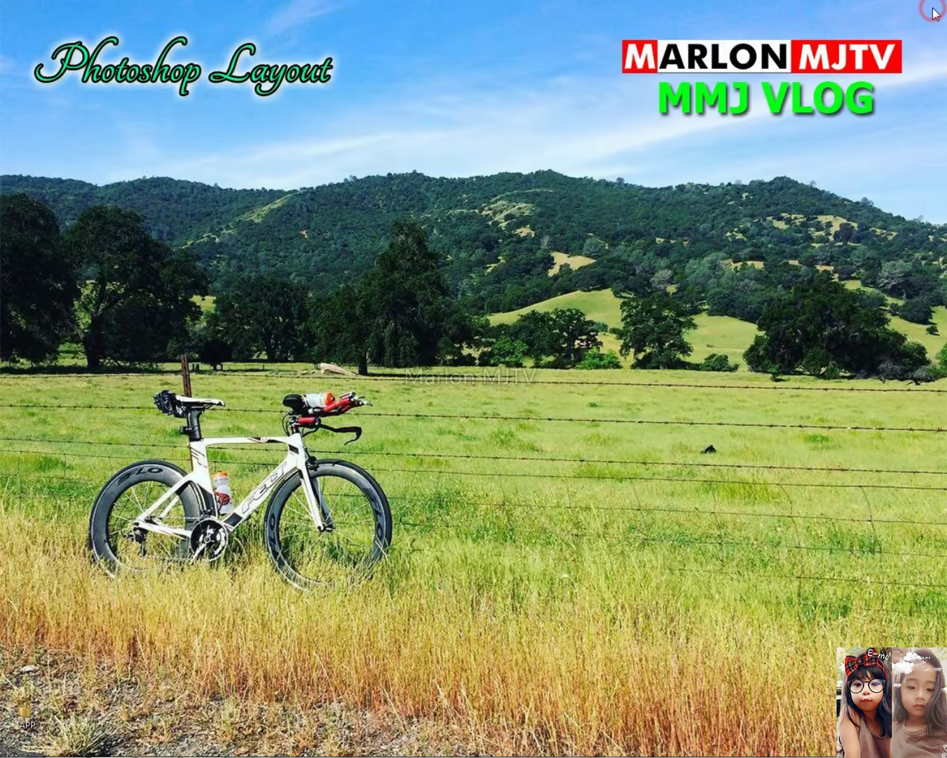